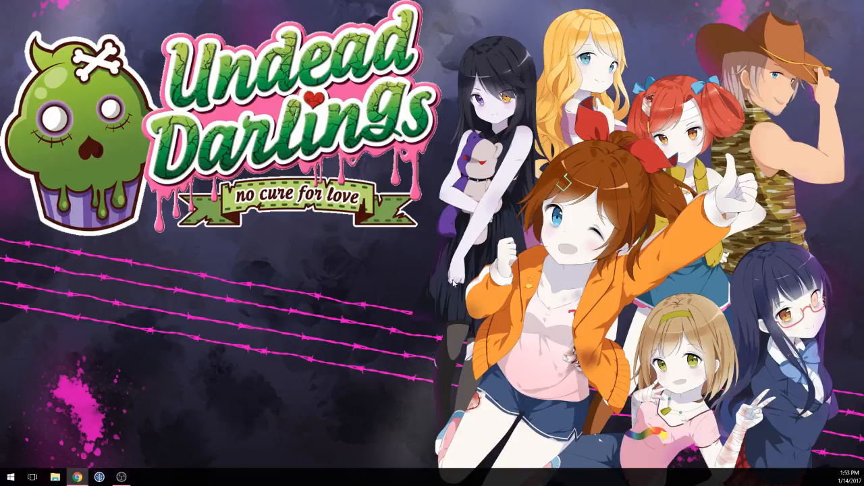
Step: Bring the Unity editor with the HighSchool_2F scene to full screen and enlarge the Scene view and the Inspector
{"action": "left_click_drag", "start_coordinate": [434, 144], "coordinate": [466, 209]}
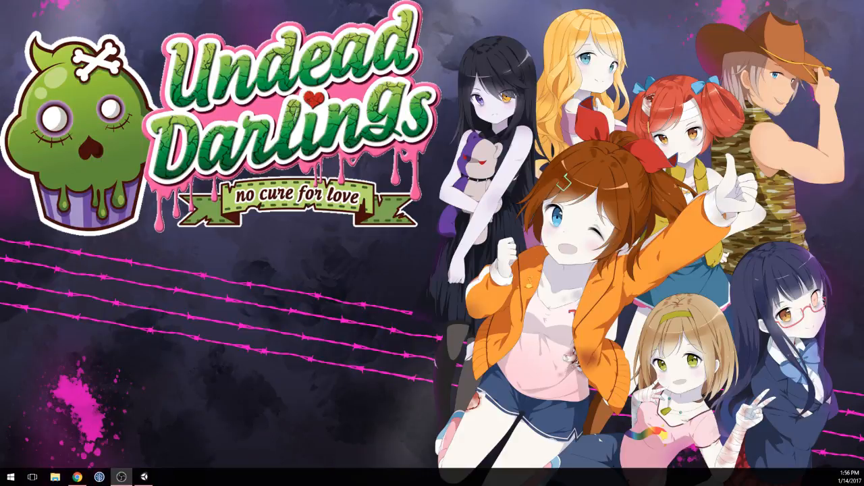
{"action": "left_click", "coordinate": [143, 477]}
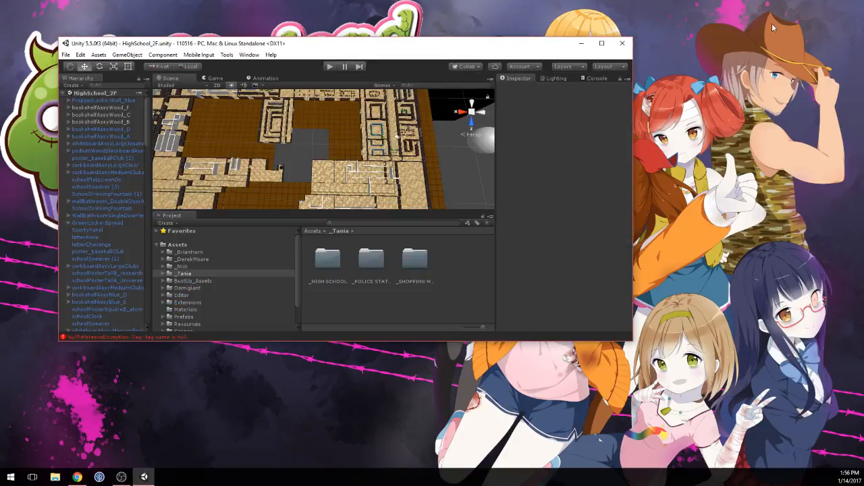
{"action": "double_click", "coordinate": [426, 47]}
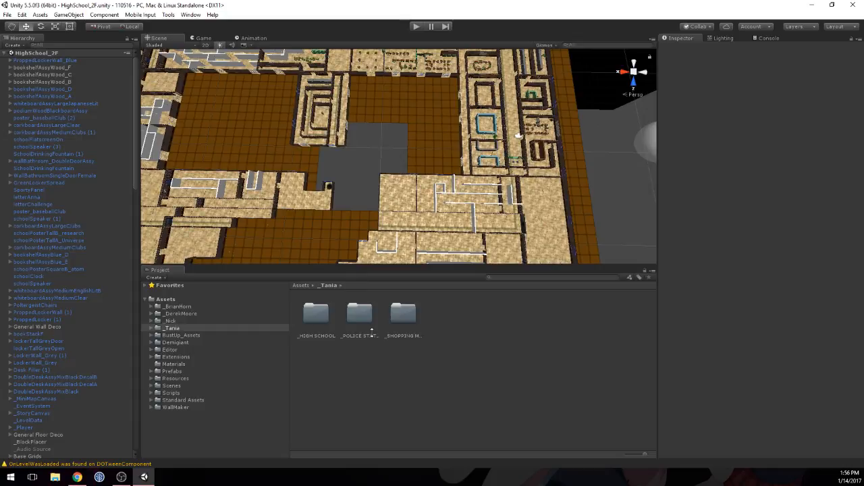
{"action": "left_click_drag", "start_coordinate": [379, 256], "coordinate": [371, 332]}
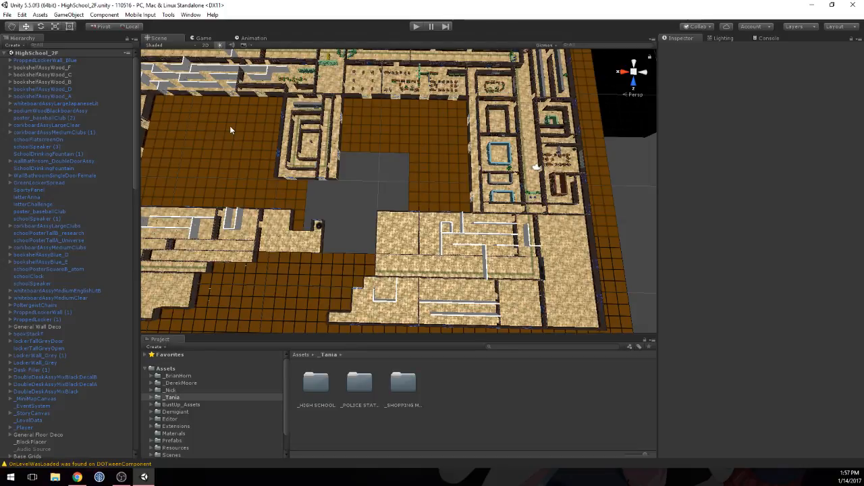
{"action": "left_click_drag", "start_coordinate": [658, 63], "coordinate": [641, 63]}
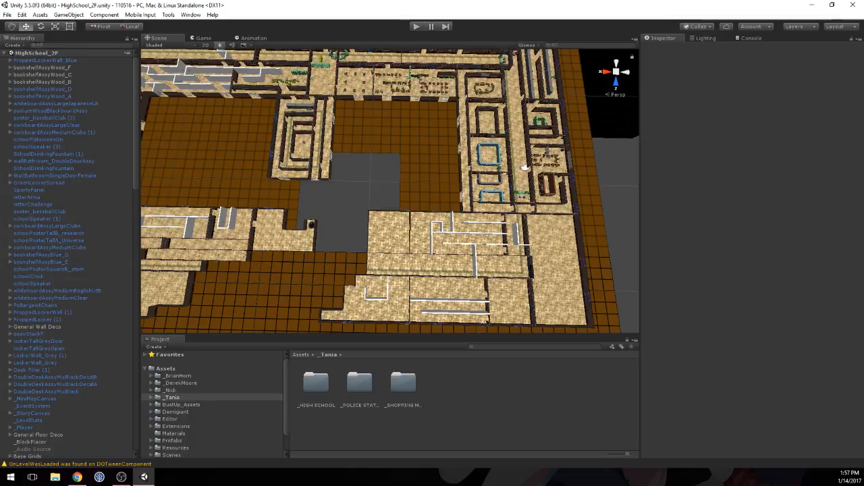
Step: Look over the school floor's layout and locate the long classroom with white placeholder walls along the outer edge
{"action": "key", "text": "alt+Tab"}
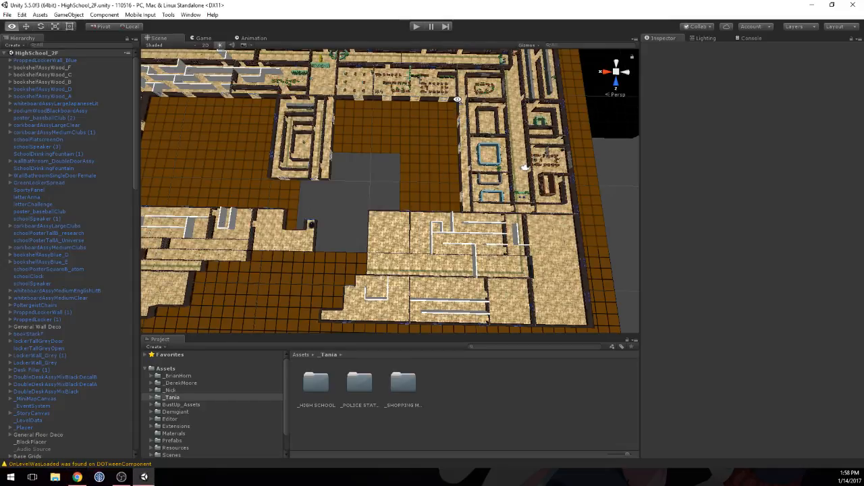
{"action": "mouse_move", "coordinate": [455, 101]}
{"action": "left_mouse_down", "text": "alt"}
{"action": "mouse_move", "coordinate": [459, 81]}
{"action": "mouse_move", "coordinate": [451, 109]}
{"action": "mouse_move", "coordinate": [452, 91]}
{"action": "left_mouse_up", "text": "alt"}
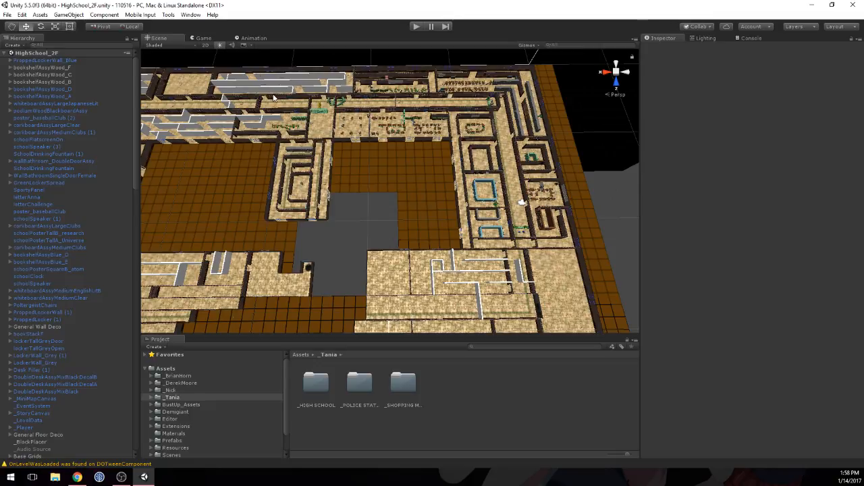
{"action": "middle_click_drag", "start_coordinate": [273, 99], "coordinate": [377, 168]}
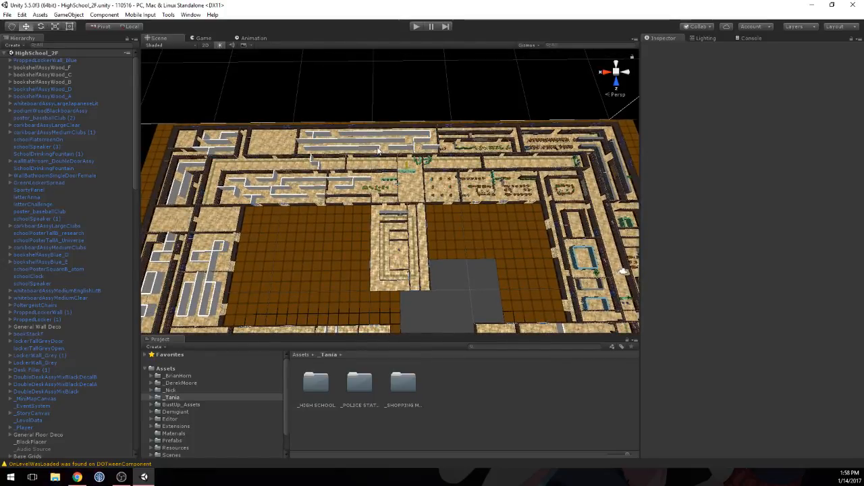
{"action": "left_click_drag", "start_coordinate": [454, 107], "coordinate": [298, 164]}
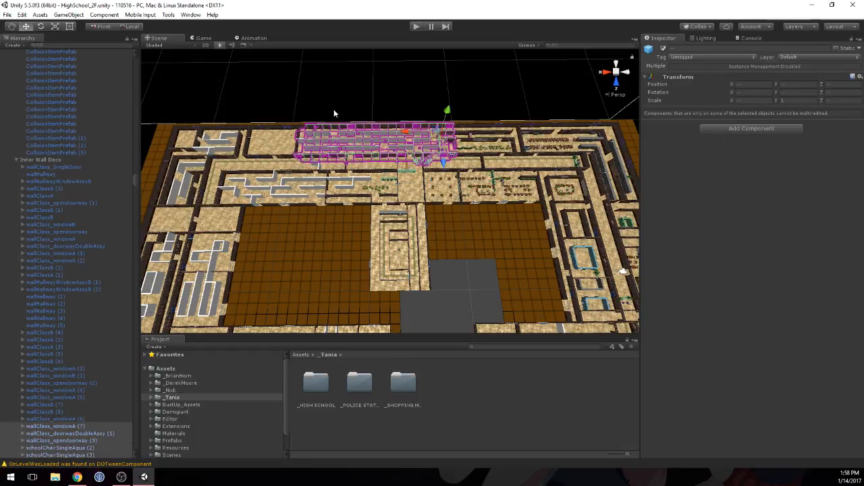
{"action": "left_click", "coordinate": [365, 99]}
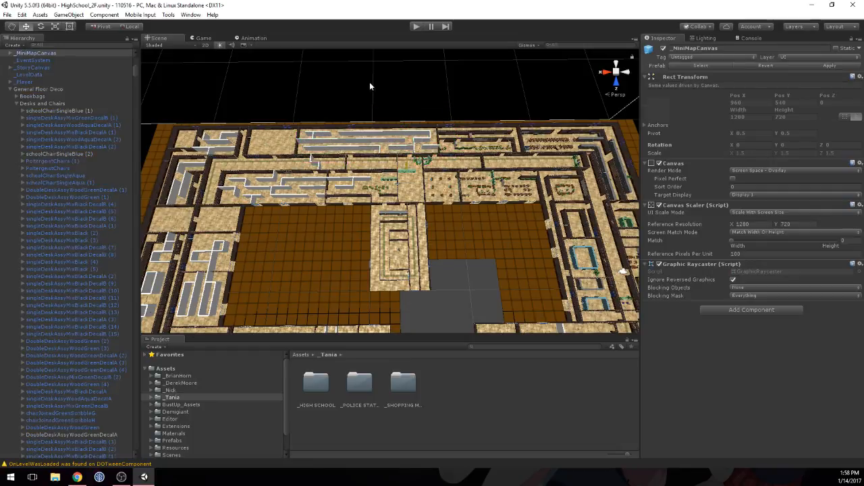
{"action": "key", "text": "q"}
{"action": "left_click_drag", "start_coordinate": [370, 78], "coordinate": [374, 109]}
{"action": "key", "text": "w"}
{"action": "right_click_drag", "start_coordinate": [374, 109], "coordinate": [345, 124]}
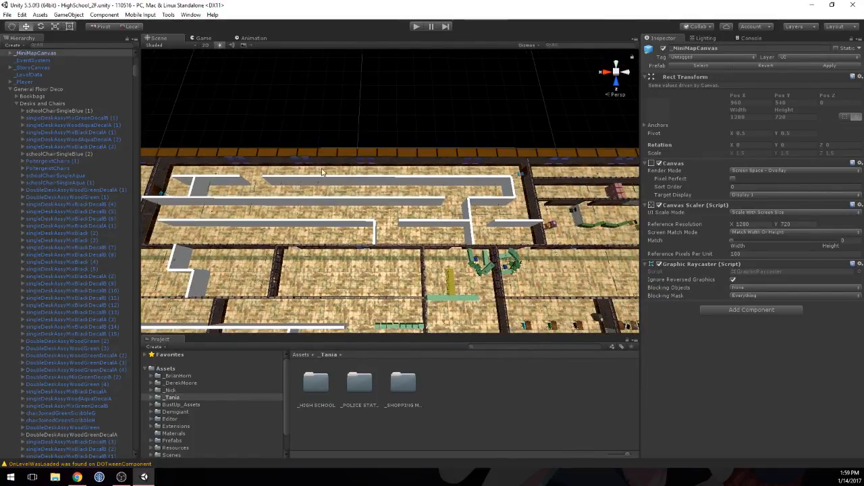
Step: Examine the white placeholder wall maze in the long classroom and the corridor and rooms around it
{"action": "left_click_drag", "start_coordinate": [322, 168], "coordinate": [329, 182]}
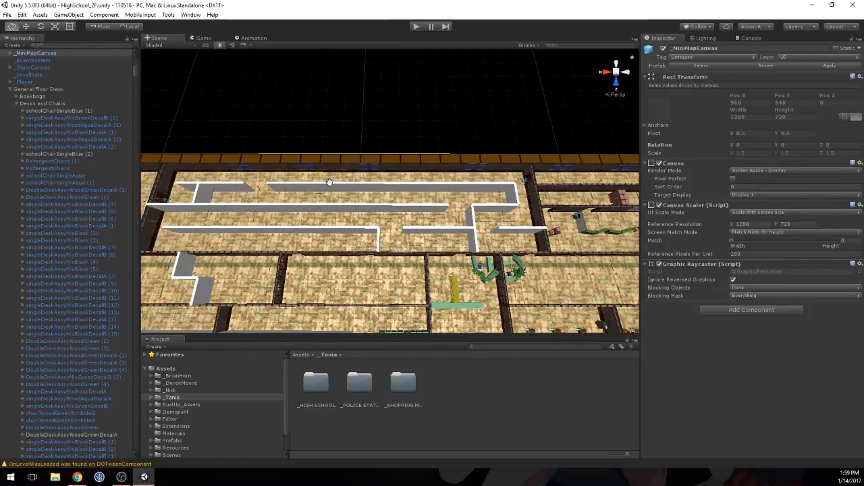
{"action": "key", "text": "w"}
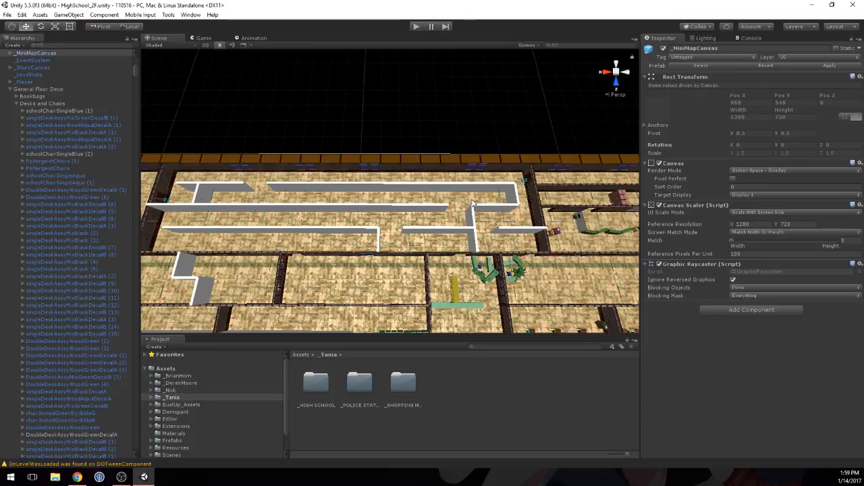
{"action": "middle_click_drag", "start_coordinate": [204, 196], "coordinate": [377, 120]}
{"action": "middle_click_drag", "start_coordinate": [541, 198], "coordinate": [380, 216]}
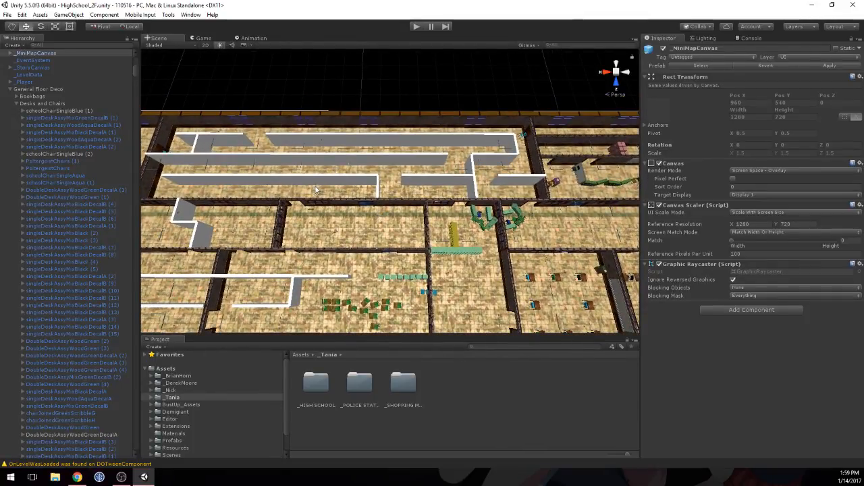
{"action": "middle_click_drag", "start_coordinate": [314, 189], "coordinate": [449, 188]}
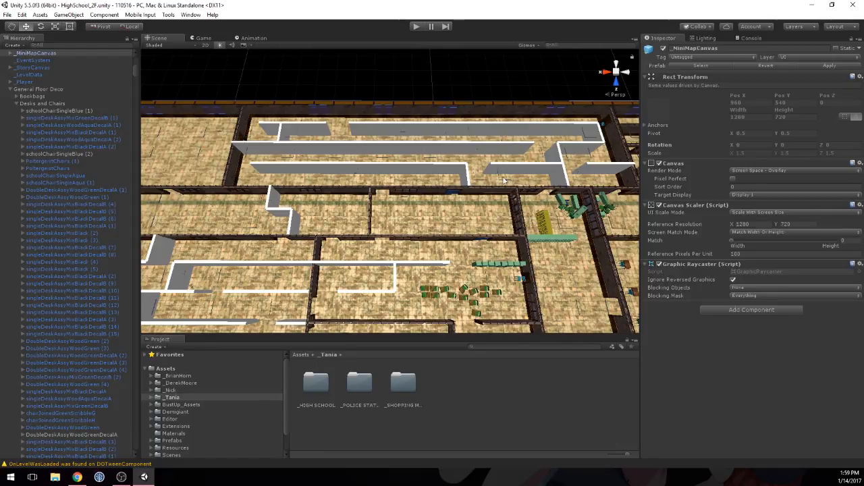
{"action": "middle_click_drag", "start_coordinate": [544, 189], "coordinate": [408, 227]}
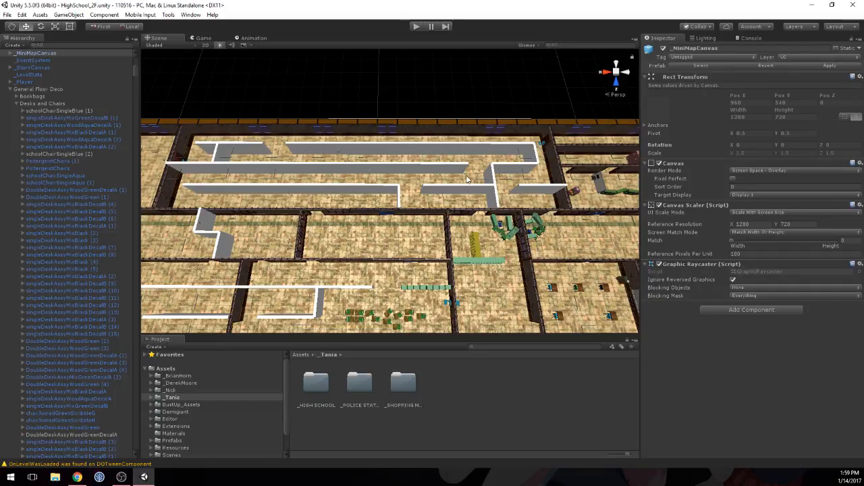
{"action": "middle_click_drag", "start_coordinate": [465, 179], "coordinate": [393, 195]}
{"action": "scroll", "coordinate": [393, 196], "scroll_direction": "up", "scroll_amount": 2}
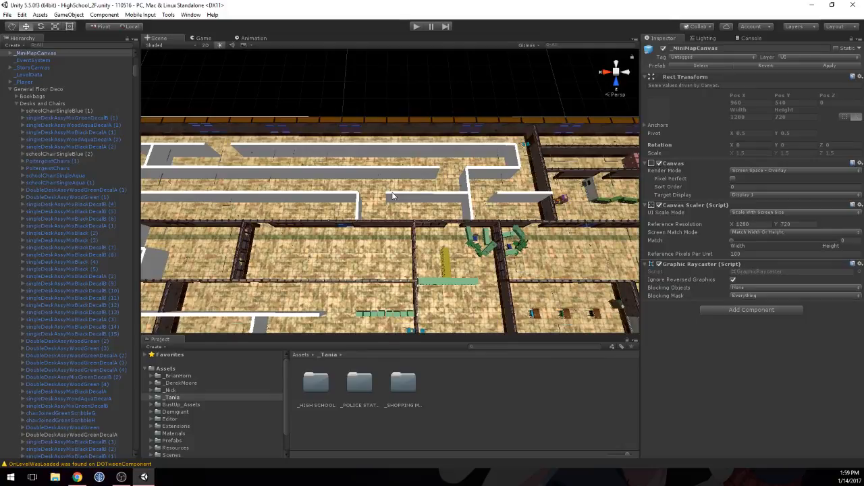
{"action": "middle_click_drag", "start_coordinate": [475, 190], "coordinate": [455, 184]}
{"action": "scroll", "coordinate": [455, 184], "scroll_direction": "up", "scroll_amount": 2}
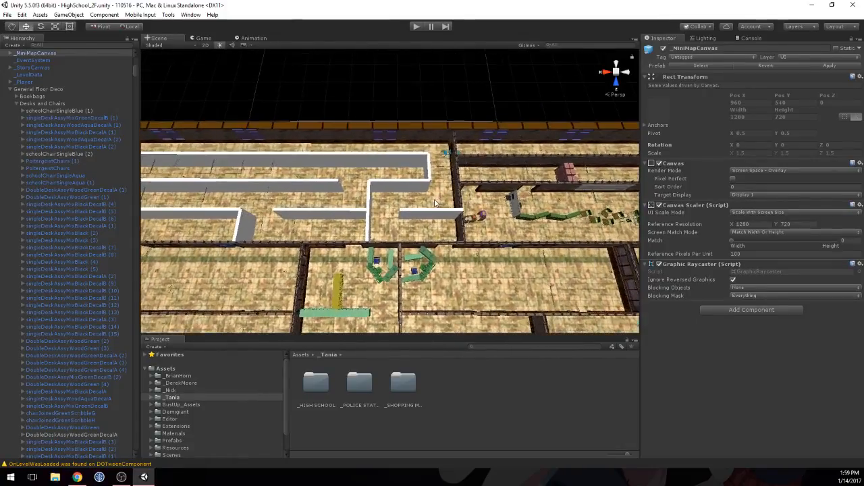
{"action": "middle_click_drag", "start_coordinate": [426, 153], "coordinate": [419, 131]}
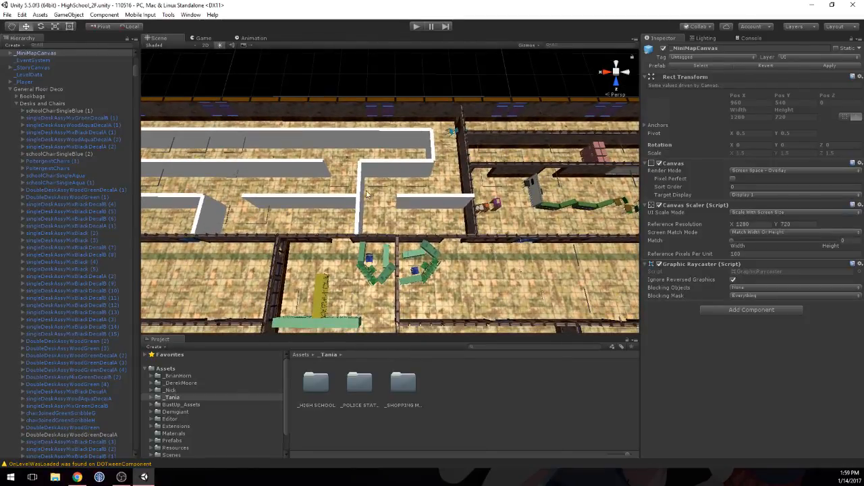
Step: Duplicate the open doorway wall on the corridor side and place the copy beside the short placeholder wall at X 22.5, Z 3
{"action": "left_click", "coordinate": [483, 139]}
{"action": "mouse_move", "coordinate": [411, 147]}
{"action": "right_mouse_down"}
{"action": "mouse_move", "coordinate": [401, 203]}
{"action": "mouse_move", "coordinate": [396, 128]}
{"action": "mouse_move", "coordinate": [396, 147]}
{"action": "right_mouse_up"}
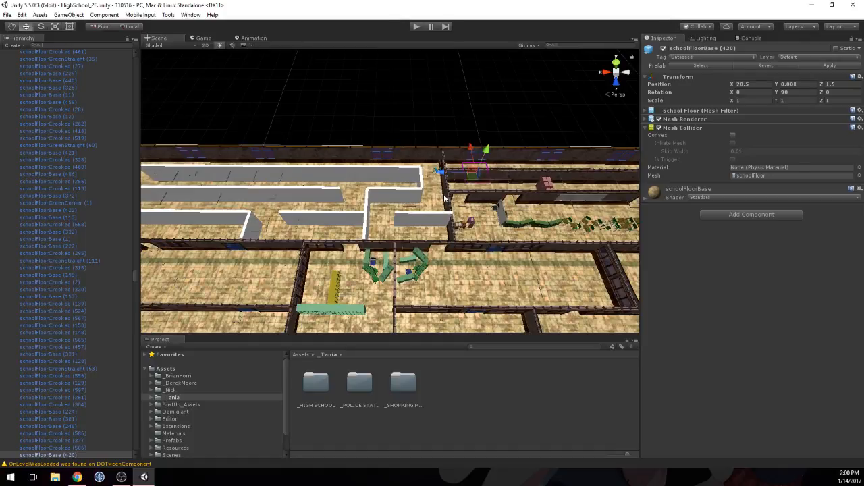
{"action": "scroll", "coordinate": [389, 245], "scroll_direction": "up", "scroll_amount": 5}
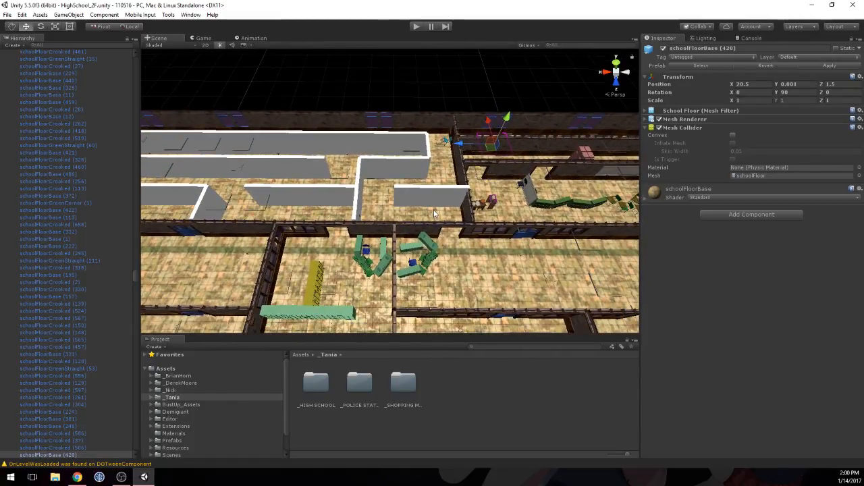
{"action": "left_click", "coordinate": [451, 228]}
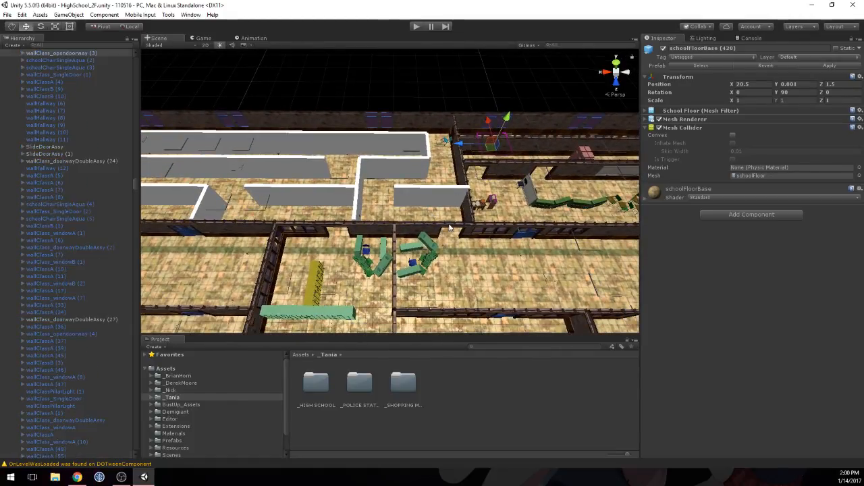
{"action": "left_click", "coordinate": [343, 226]}
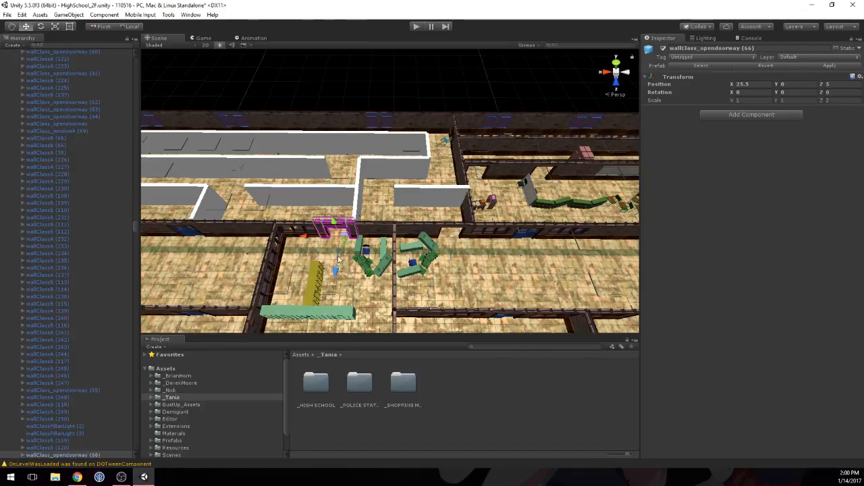
{"action": "left_click", "coordinate": [342, 207]}
{"action": "left_click_drag", "start_coordinate": [312, 179], "coordinate": [413, 178]}
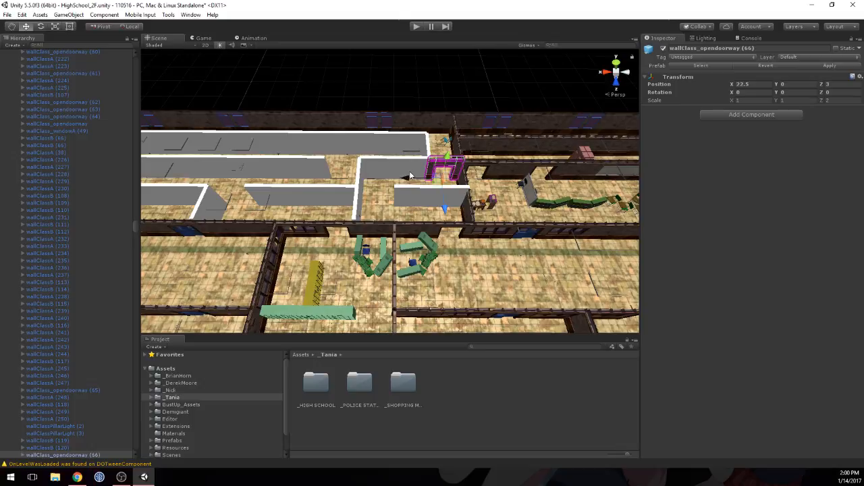
Step: Duplicate two adjacent wallClassA panels from the neighbouring room and place the copies along the placeholder wall next to the new doorway at Z 3
{"action": "left_click", "coordinate": [512, 167]}
{"action": "left_click", "coordinate": [585, 173]}
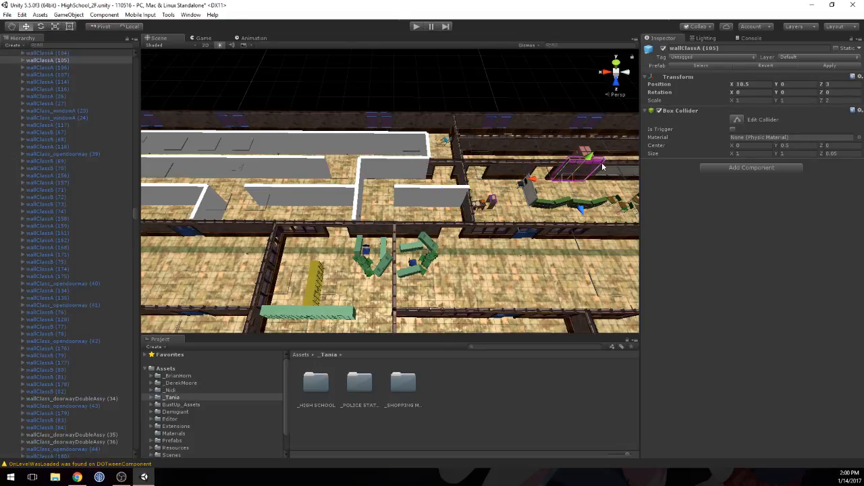
{"action": "left_click", "coordinate": [612, 164], "text": "shift"}
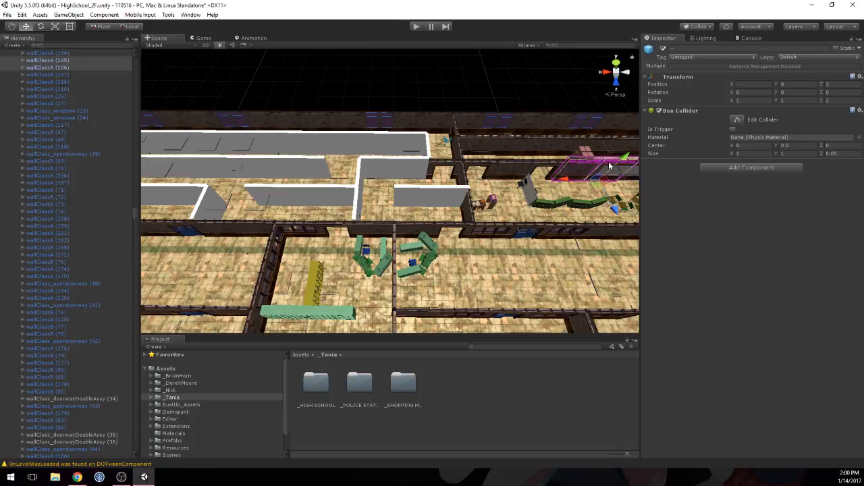
{"action": "key", "text": "ctrl+d"}
{"action": "left_click_drag", "start_coordinate": [560, 180], "coordinate": [356, 186]}
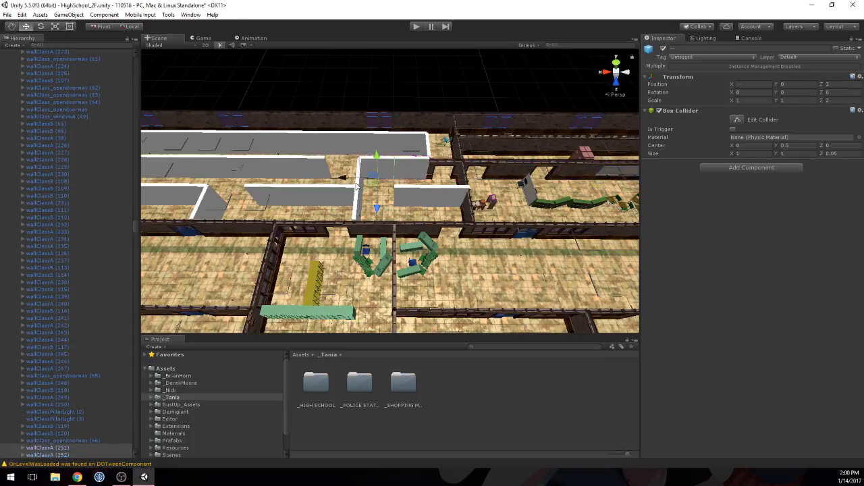
Step: Turn off the Mesh Renderer of the two CollisionItemPrefab blocks that overlap the new panels beside the doorway
{"action": "left_click", "coordinate": [382, 161]}
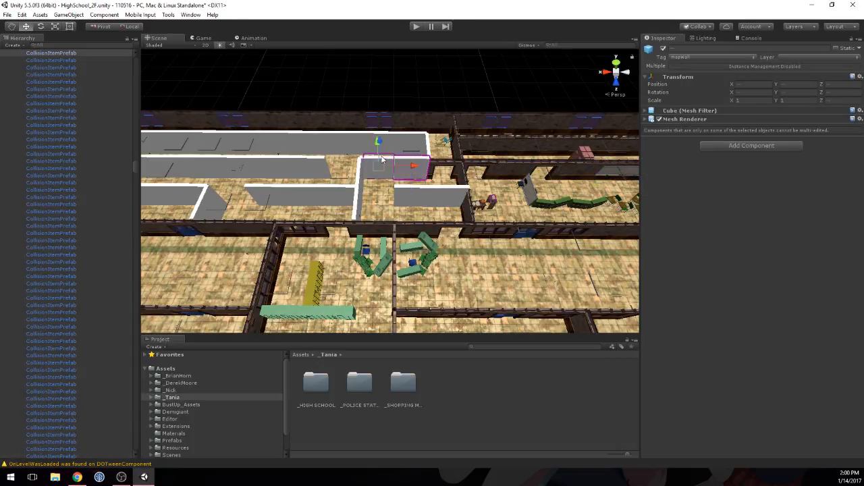
{"action": "left_click", "coordinate": [415, 171]}
{"action": "left_click", "coordinate": [378, 171]}
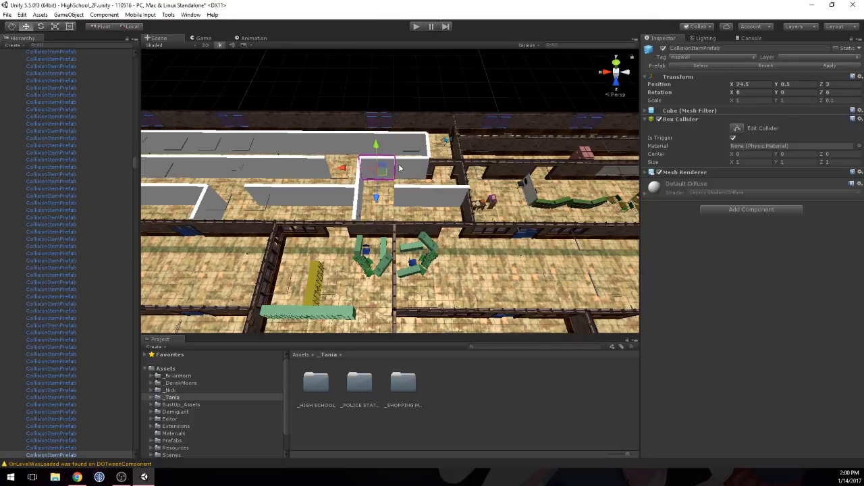
{"action": "left_click", "coordinate": [413, 167], "text": "shift"}
{"action": "left_click", "coordinate": [659, 172]}
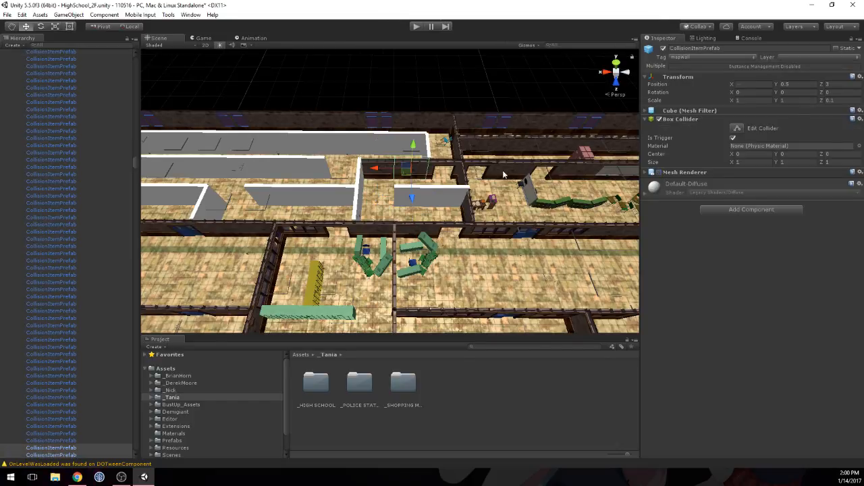
Step: Duplicate the adjoining wallClassA and wallClassB panels of the classroom divider and place the copies along the perpendicular placeholder wall
{"action": "middle_click_drag", "start_coordinate": [500, 174], "coordinate": [496, 181]}
{"action": "right_click_drag", "start_coordinate": [496, 180], "coordinate": [436, 189]}
{"action": "middle_click_drag", "start_coordinate": [436, 189], "coordinate": [395, 172]}
{"action": "right_click_drag", "start_coordinate": [395, 172], "coordinate": [371, 75]}
{"action": "middle_click_drag", "start_coordinate": [371, 75], "coordinate": [155, 372]}
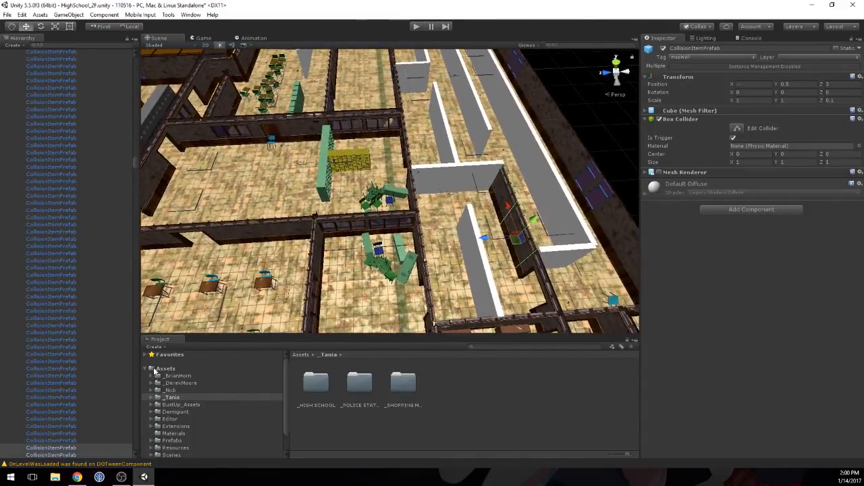
{"action": "left_click", "coordinate": [299, 130]}
{"action": "left_click", "coordinate": [288, 227]}
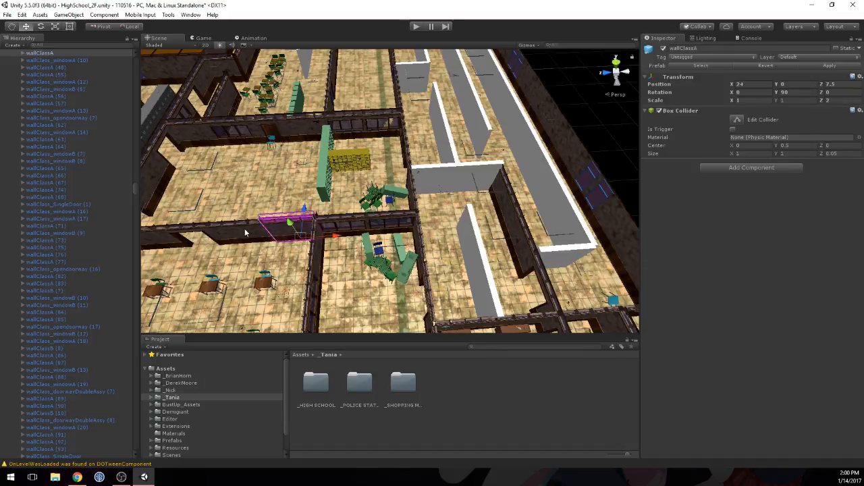
{"action": "left_click", "coordinate": [247, 233], "text": "shift"}
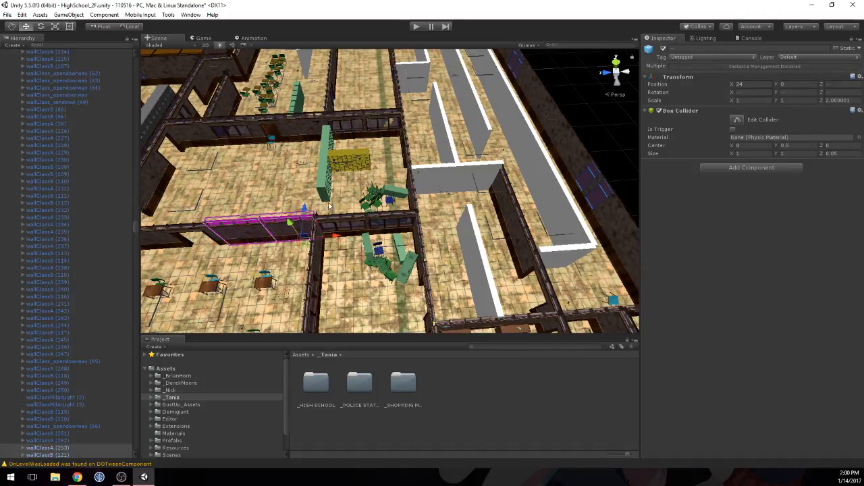
{"action": "left_click_drag", "start_coordinate": [302, 207], "coordinate": [513, 177]}
Step: Hide the two CollisionItemPrefab blocks of the perpendicular placeholder wall by disabling their Mesh Renderer
{"action": "left_click", "coordinate": [501, 175]}
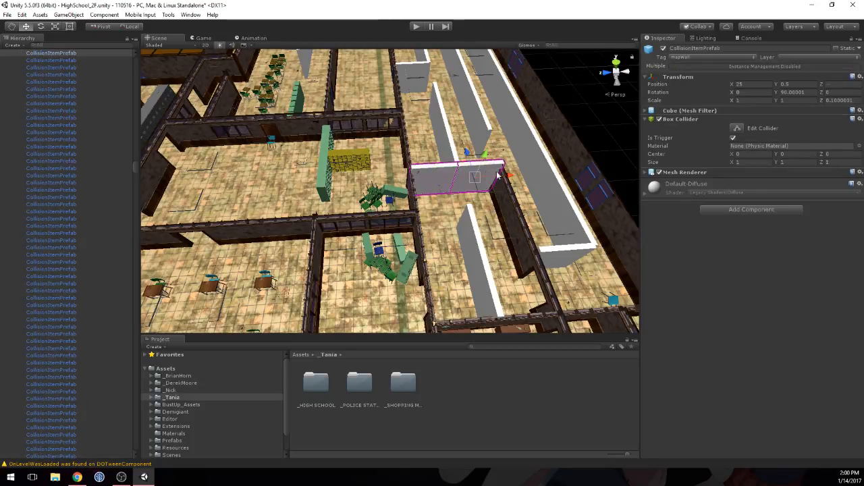
{"action": "left_click_drag", "start_coordinate": [462, 195], "coordinate": [594, 146], "text": "alt"}
{"action": "middle_click_drag", "start_coordinate": [594, 145], "coordinate": [588, 90]}
{"action": "scroll", "coordinate": [382, 208], "scroll_direction": "down", "scroll_amount": 6}
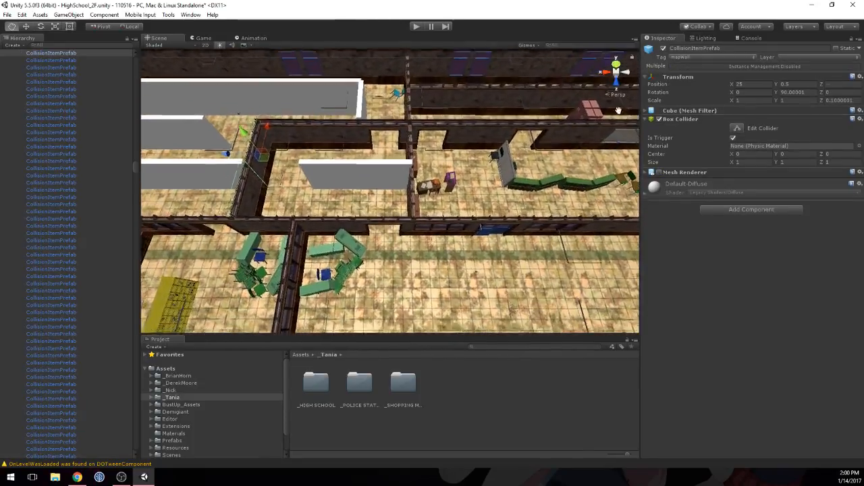
Step: Look over the rest of the floor for existing props that could replace the remaining placeholder walls
{"action": "middle_click_drag", "start_coordinate": [384, 208], "coordinate": [438, 64]}
{"action": "middle_click_drag", "start_coordinate": [269, 204], "coordinate": [339, 186]}
{"action": "scroll", "coordinate": [340, 186], "scroll_direction": "down", "scroll_amount": 4}
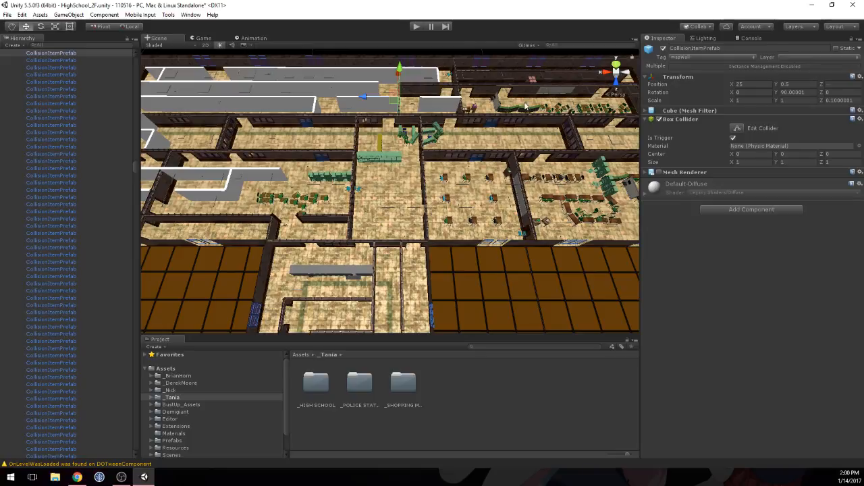
{"action": "middle_click_drag", "start_coordinate": [526, 106], "coordinate": [856, 162]}
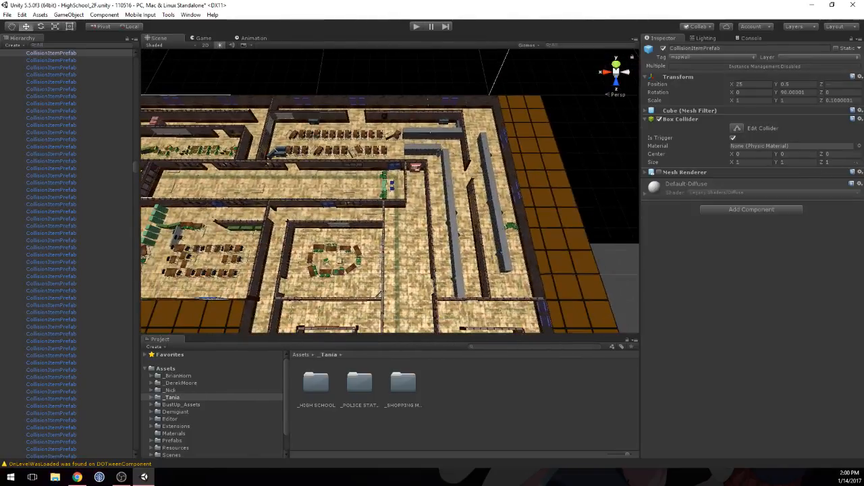
{"action": "middle_click_drag", "start_coordinate": [421, 250], "coordinate": [429, 75]}
{"action": "scroll", "coordinate": [353, 191], "scroll_direction": "up", "scroll_amount": 1}
{"action": "middle_click_drag", "start_coordinate": [355, 186], "coordinate": [362, 84]}
{"action": "scroll", "coordinate": [328, 230], "scroll_direction": "down", "scroll_amount": 2}
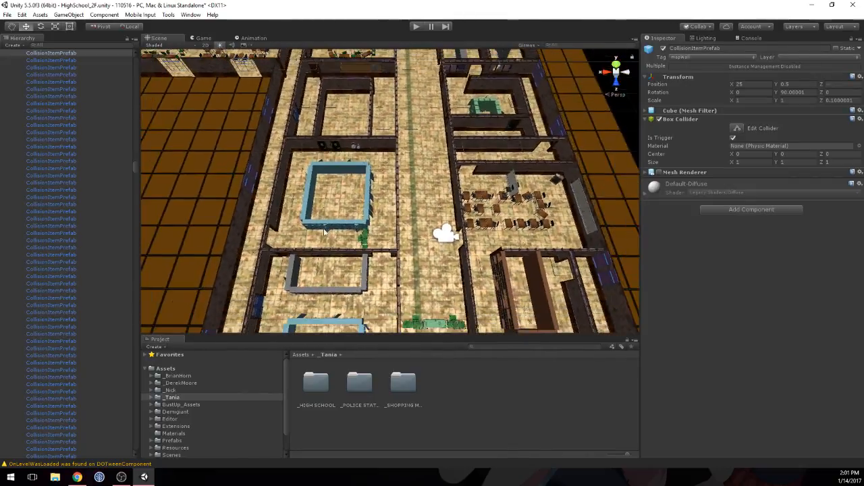
{"action": "middle_click_drag", "start_coordinate": [327, 233], "coordinate": [265, 300]}
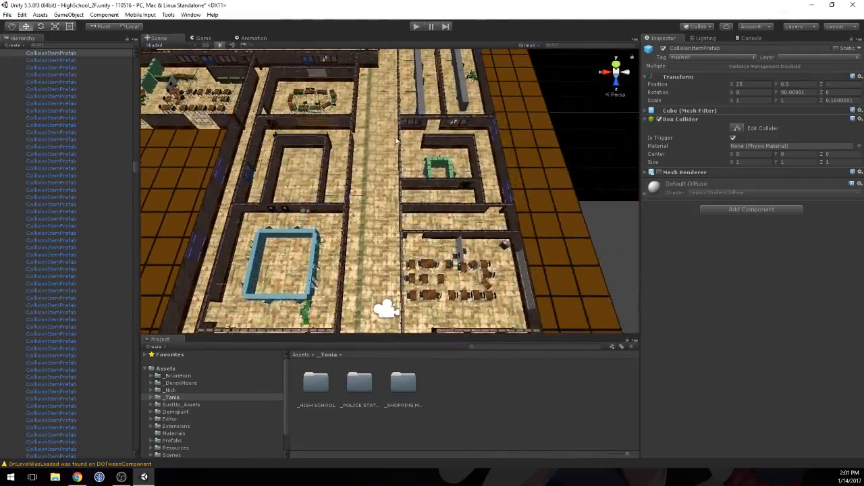
{"action": "middle_click_drag", "start_coordinate": [429, 96], "coordinate": [402, 218]}
{"action": "scroll", "coordinate": [401, 218], "scroll_direction": "up", "scroll_amount": 2}
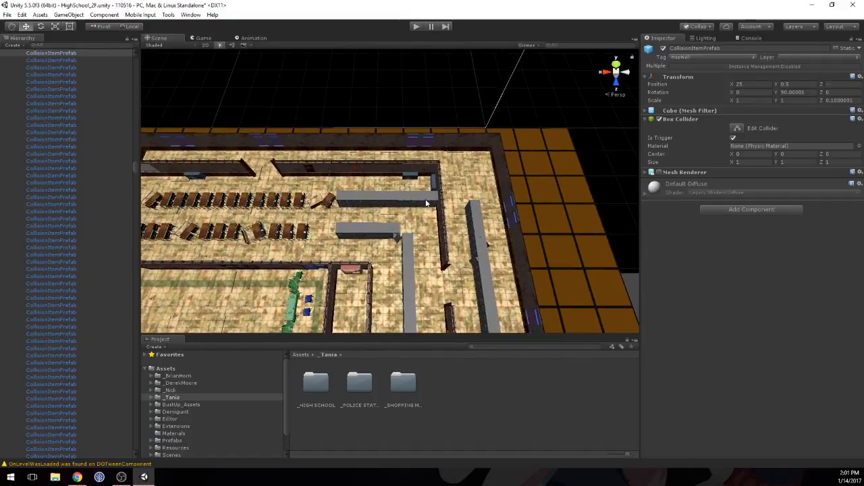
Step: Duplicate the four back-to-back LockerWall_Grey units, (20) to (23), beside the desk rows in the corner classroom
{"action": "left_click", "coordinate": [426, 202]}
{"action": "scroll", "coordinate": [425, 200], "scroll_direction": "up", "scroll_amount": 5}
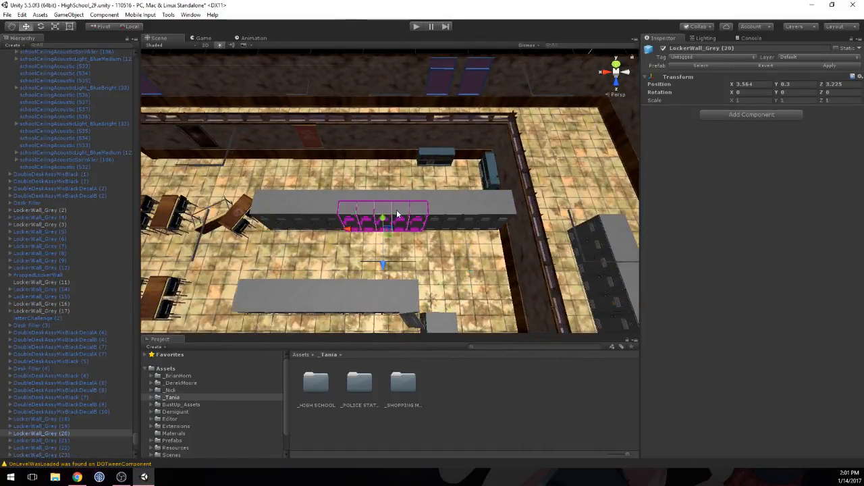
{"action": "left_click", "coordinate": [465, 202], "text": "shift"}
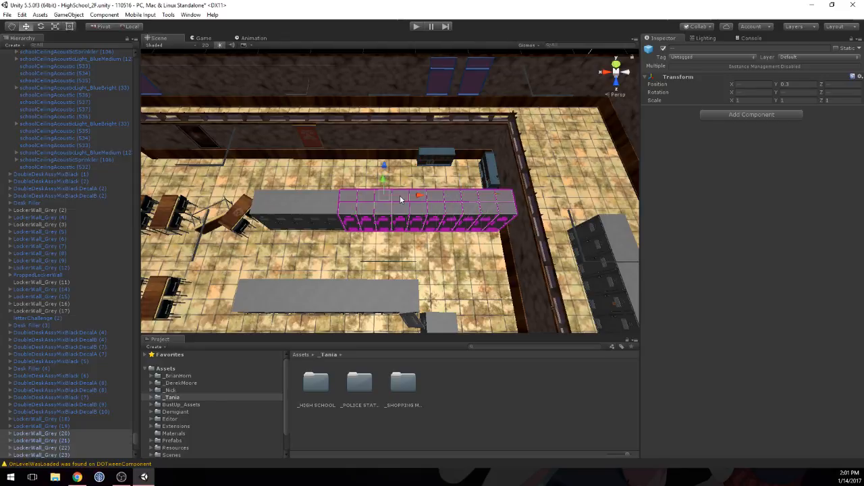
{"action": "scroll", "coordinate": [400, 196], "scroll_direction": "down", "scroll_amount": 8}
{"action": "middle_click_drag", "start_coordinate": [362, 204], "coordinate": [472, 183]}
{"action": "scroll", "coordinate": [478, 182], "scroll_direction": "down", "scroll_amount": 2}
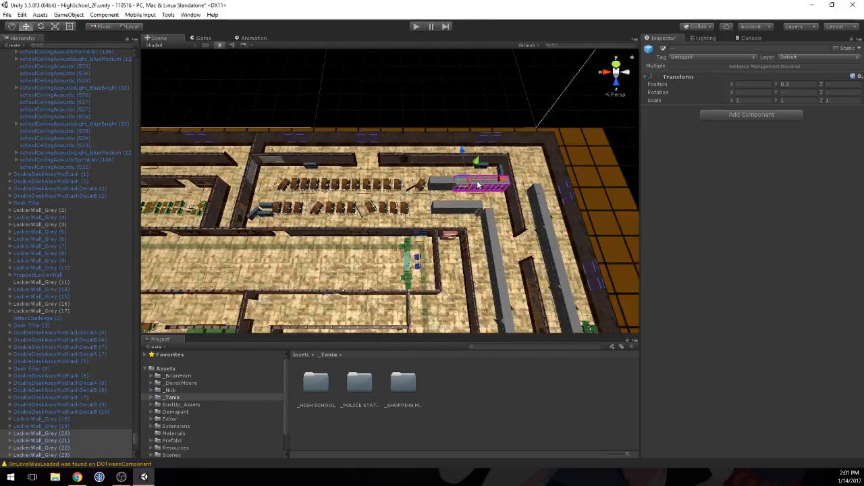
{"action": "scroll", "coordinate": [478, 183], "scroll_direction": "down", "scroll_amount": 3}
{"action": "middle_click_drag", "start_coordinate": [321, 194], "coordinate": [442, 182]}
{"action": "scroll", "coordinate": [444, 183], "scroll_direction": "down", "scroll_amount": 1}
{"action": "middle_click_drag", "start_coordinate": [314, 187], "coordinate": [332, 190]}
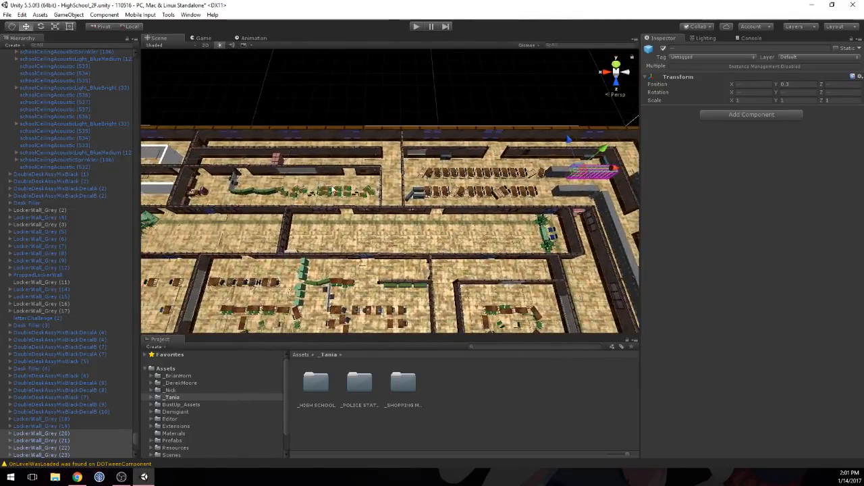
{"action": "scroll", "coordinate": [333, 190], "scroll_direction": "down", "scroll_amount": 3}
{"action": "key", "text": "ctrl+d"}
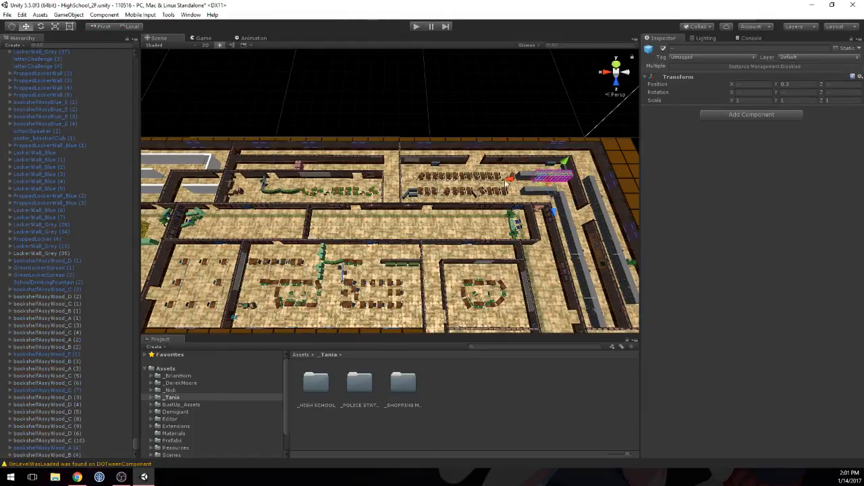
Step: Move the locker copies into the small enclosed room, back-to-back along its placeholder wall at Z 3.78 and 4.22, ending at the side wall
{"action": "left_click_drag", "start_coordinate": [505, 181], "coordinate": [186, 227]}
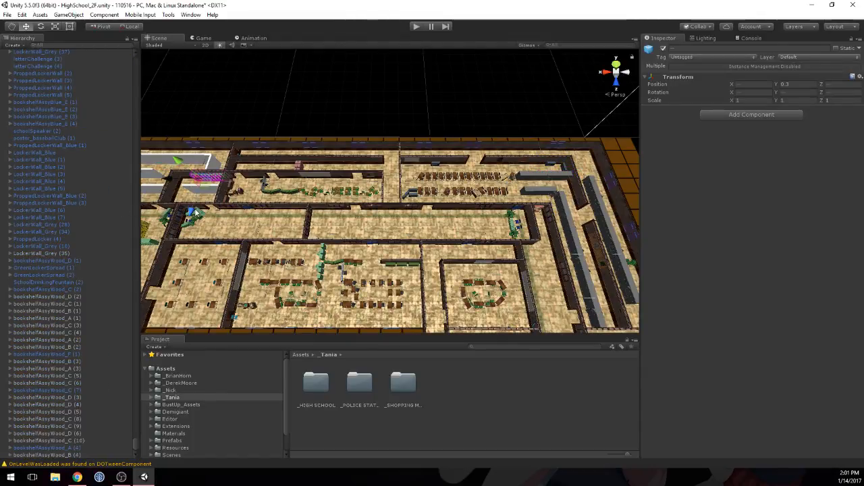
{"action": "middle_click_drag", "start_coordinate": [223, 218], "coordinate": [430, 221]}
{"action": "right_click_drag", "start_coordinate": [436, 220], "coordinate": [440, 217]}
{"action": "scroll", "coordinate": [440, 217], "scroll_direction": "up", "scroll_amount": 12}
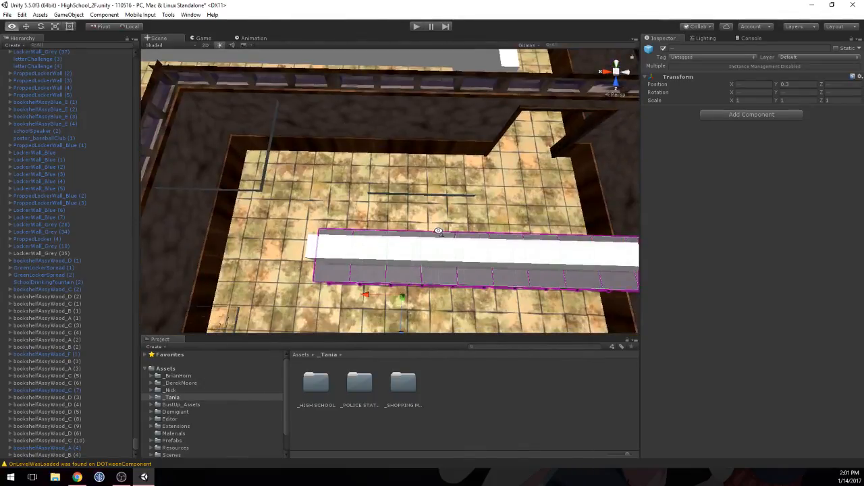
{"action": "middle_click_drag", "start_coordinate": [439, 229], "coordinate": [398, 226]}
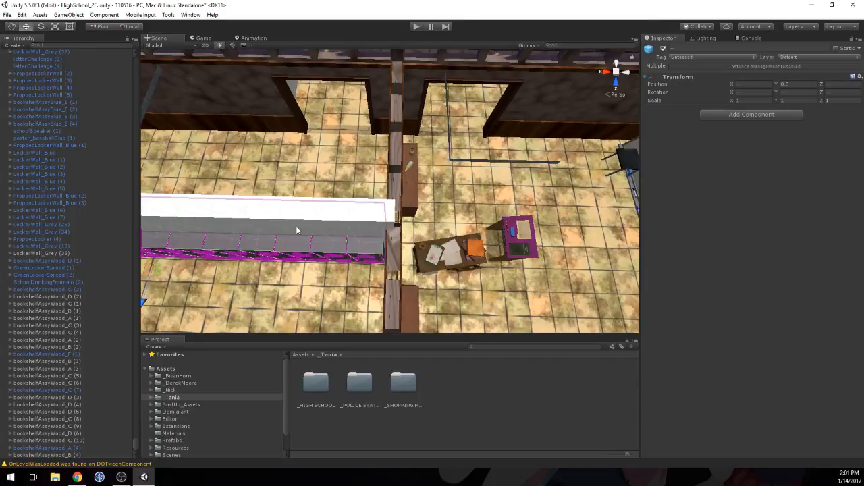
{"action": "middle_click_drag", "start_coordinate": [296, 227], "coordinate": [390, 209]}
{"action": "scroll", "coordinate": [395, 209], "scroll_direction": "up", "scroll_amount": 8}
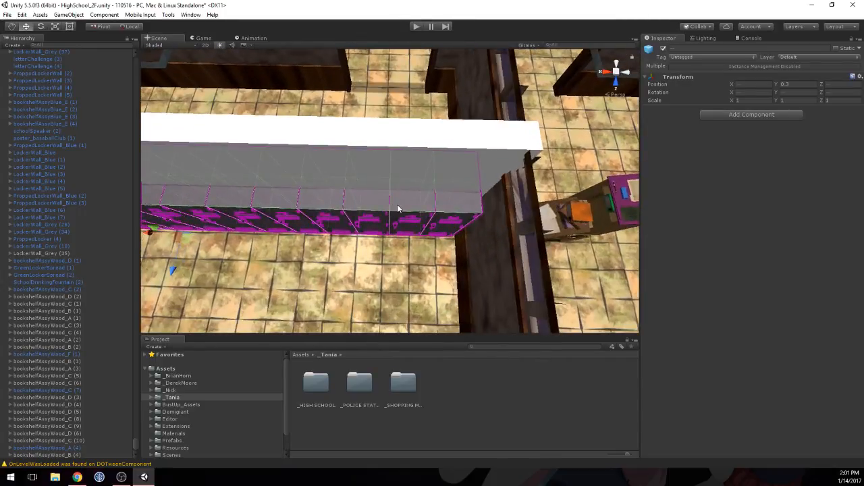
{"action": "middle_click_drag", "start_coordinate": [448, 210], "coordinate": [415, 200]}
{"action": "right_click_drag", "start_coordinate": [415, 200], "coordinate": [407, 119]}
{"action": "scroll", "coordinate": [378, 118], "scroll_direction": "down", "scroll_amount": 5}
{"action": "scroll", "coordinate": [353, 127], "scroll_direction": "down", "scroll_amount": 3}
{"action": "middle_click_drag", "start_coordinate": [354, 127], "coordinate": [461, 177]}
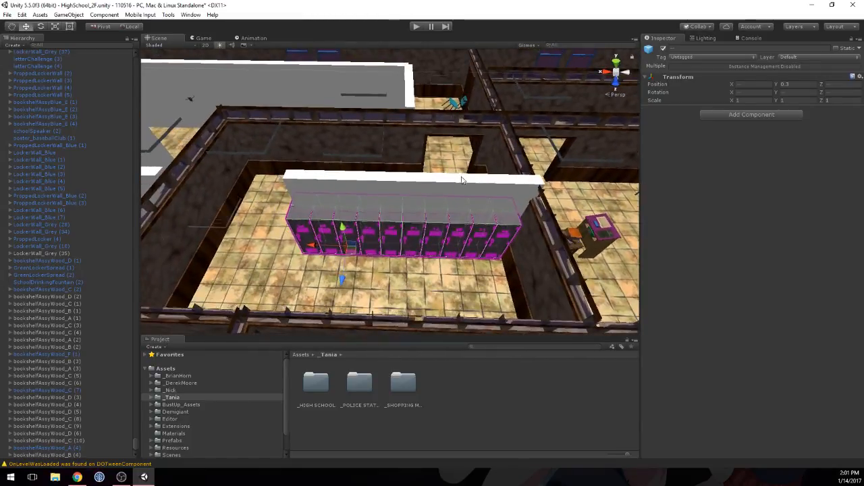
Step: Turn off the Mesh Renderer of the two CollisionItemPrefab blocks standing above the new locker row
{"action": "left_click", "coordinate": [460, 177]}
{"action": "left_click", "coordinate": [368, 187], "text": "shift"}
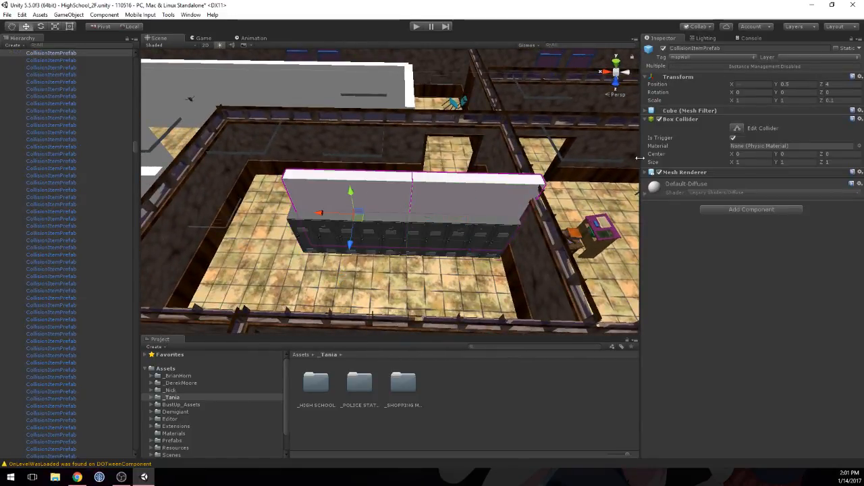
{"action": "left_click", "coordinate": [658, 172]}
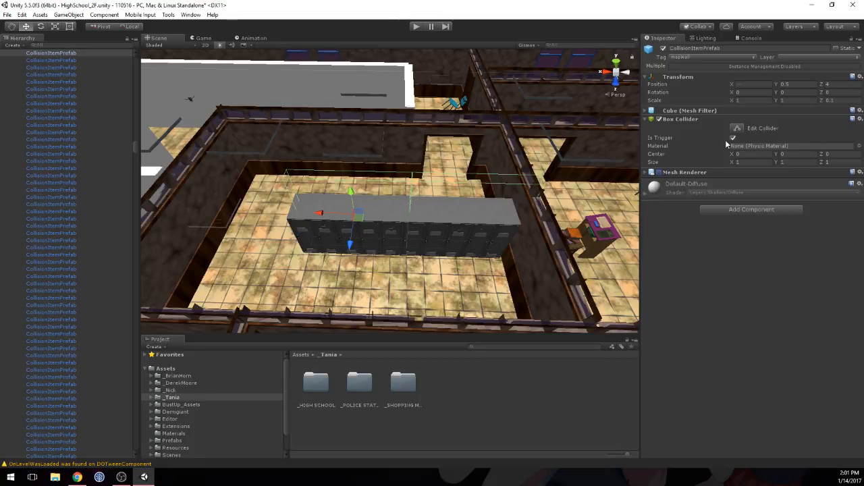
Step: Check the positions of the front and back locker units in the new row and how they sit in the room
{"action": "left_click", "coordinate": [453, 202]}
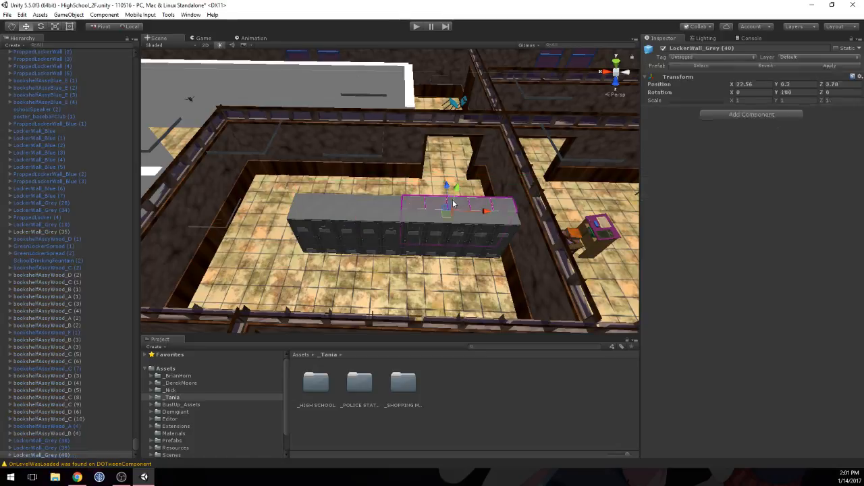
{"action": "left_click", "coordinate": [417, 220]}
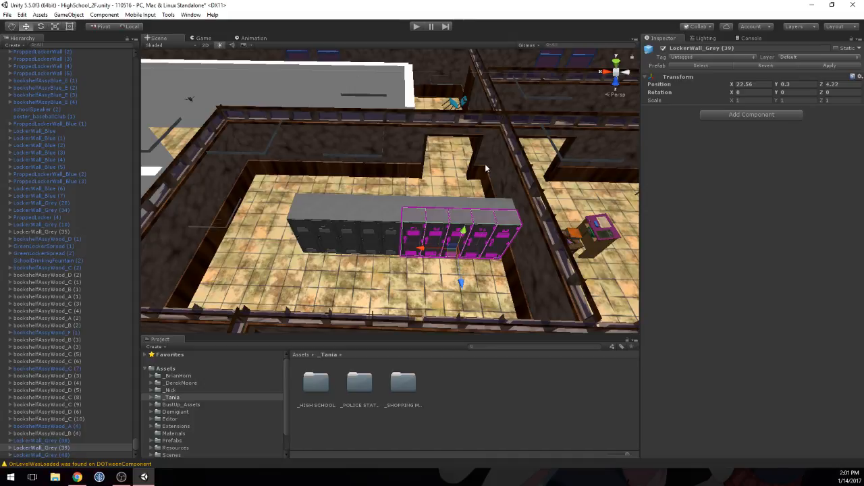
{"action": "key", "text": "s"}
{"action": "right_click_drag", "start_coordinate": [460, 148], "coordinate": [449, 199]}
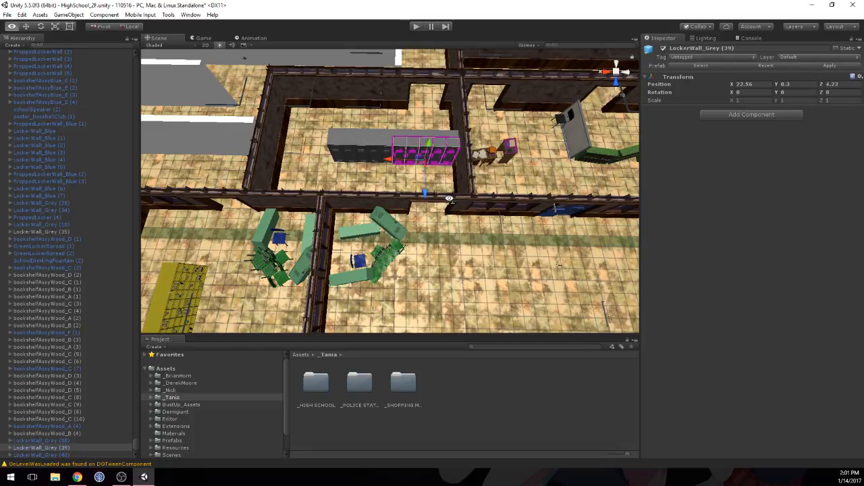
{"action": "middle_click_drag", "start_coordinate": [442, 149], "coordinate": [434, 220]}
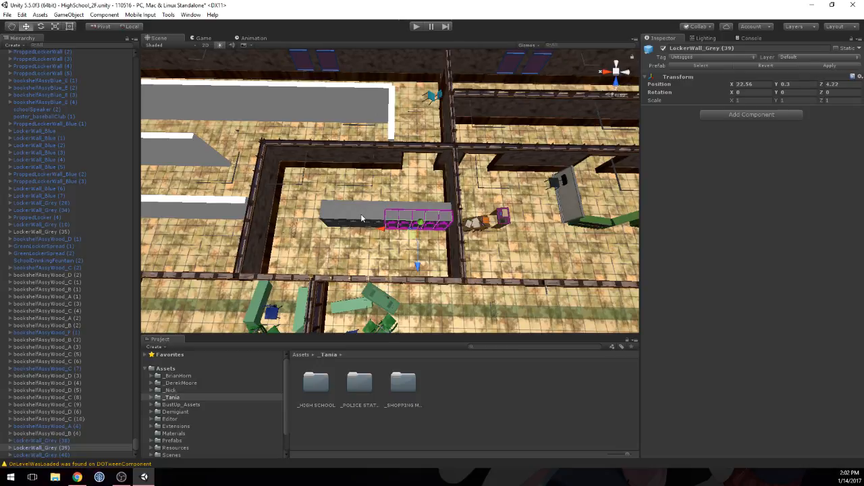
{"action": "left_click", "coordinate": [358, 216]}
{"action": "left_click", "coordinate": [412, 213]}
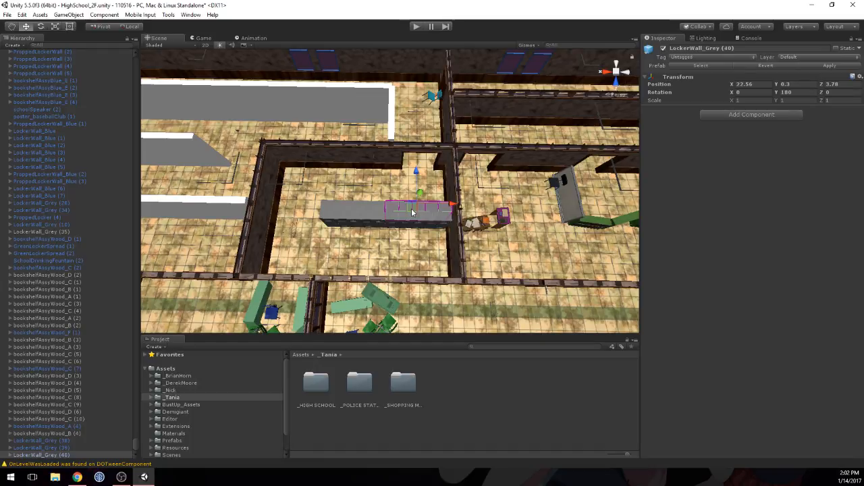
{"action": "scroll", "coordinate": [421, 182], "scroll_direction": "down", "scroll_amount": 3}
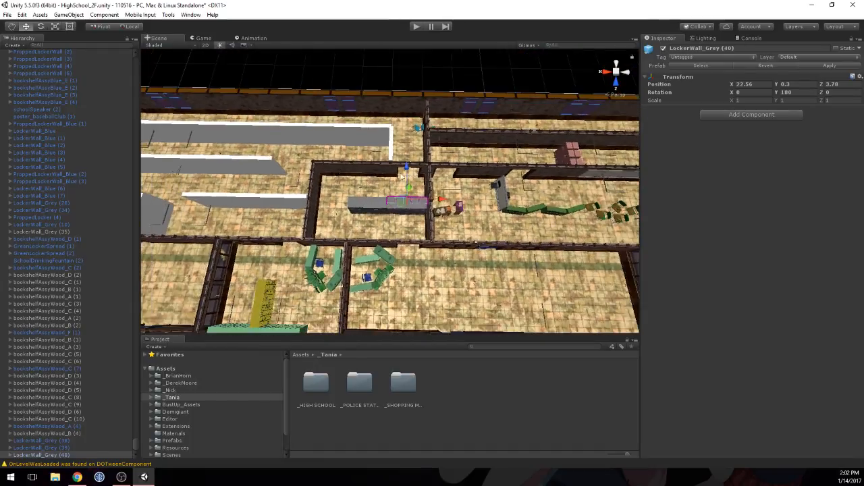
Step: Cover the placeholder at the corridor's end with a wallClassA copy at X 23, Z 2.5 and disable that placeholder's Mesh Renderer
{"action": "middle_click_drag", "start_coordinate": [376, 194], "coordinate": [463, 254]}
{"action": "scroll", "coordinate": [378, 210], "scroll_direction": "up", "scroll_amount": 5}
{"action": "scroll", "coordinate": [355, 215], "scroll_direction": "down", "scroll_amount": 3}
{"action": "scroll", "coordinate": [355, 215], "scroll_direction": "down", "scroll_amount": 3}
{"action": "right_click_drag", "start_coordinate": [263, 192], "coordinate": [456, 197]}
{"action": "middle_click_drag", "start_coordinate": [375, 210], "coordinate": [429, 229]}
{"action": "right_click_drag", "start_coordinate": [429, 228], "coordinate": [410, 233]}
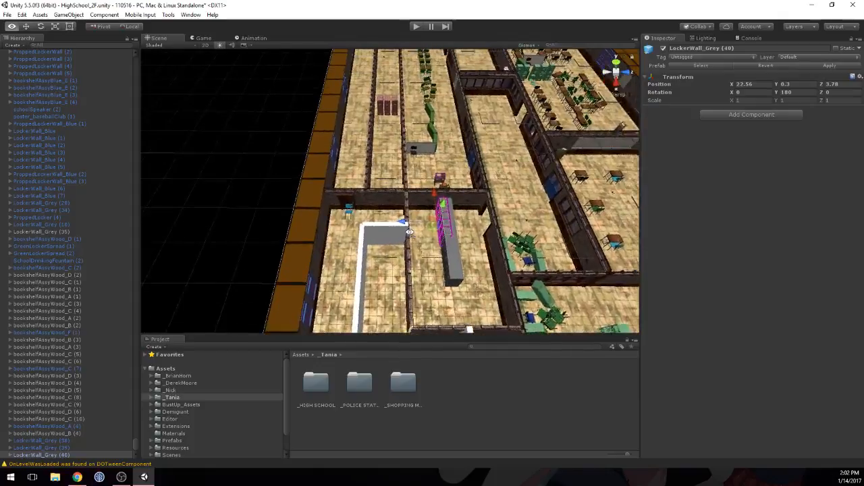
{"action": "scroll", "coordinate": [410, 234], "scroll_direction": "up", "scroll_amount": 3}
{"action": "middle_click_drag", "start_coordinate": [382, 255], "coordinate": [387, 172]}
{"action": "left_click", "coordinate": [388, 147]}
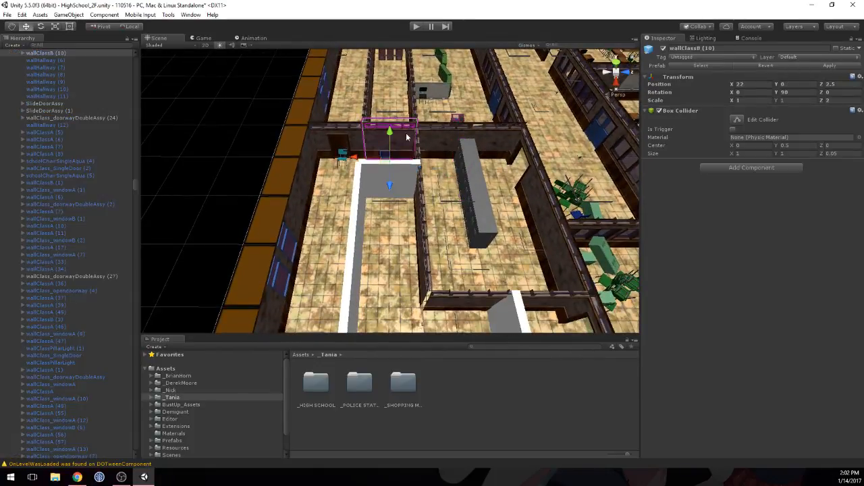
{"action": "left_click", "coordinate": [448, 140]}
{"action": "left_click", "coordinate": [447, 145]}
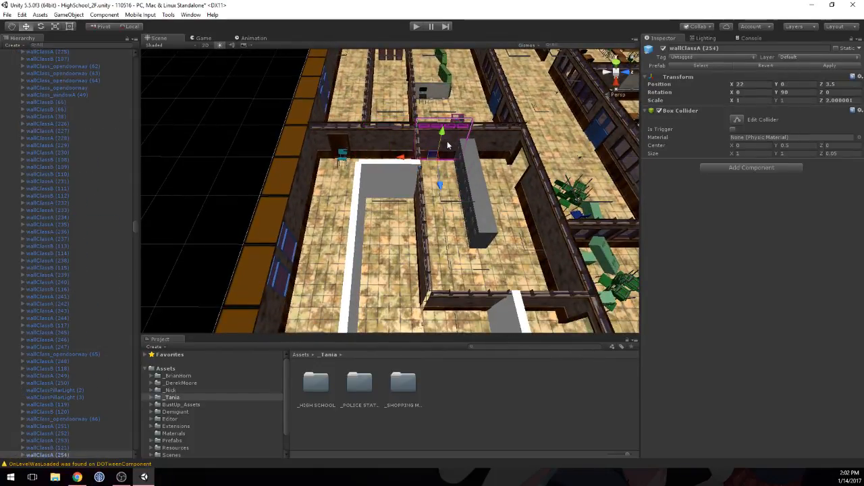
{"action": "left_click_drag", "start_coordinate": [441, 184], "coordinate": [438, 207]}
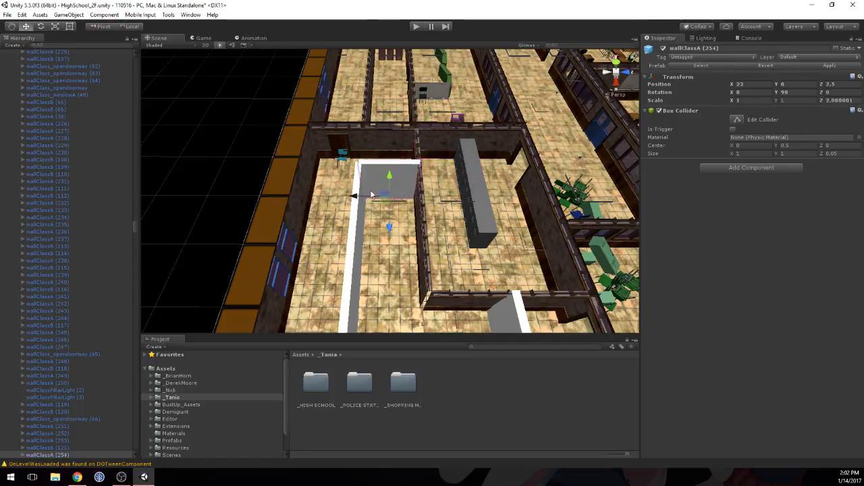
{"action": "left_click", "coordinate": [405, 192]}
{"action": "left_click", "coordinate": [659, 173]}
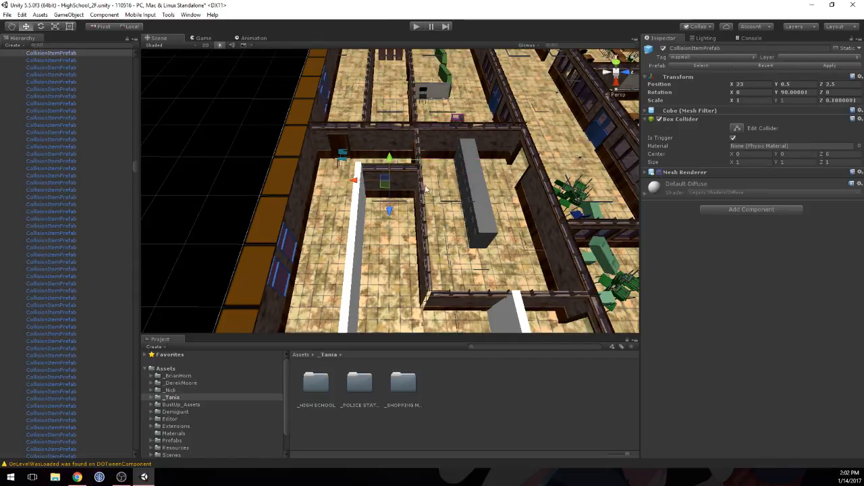
Step: Examine the neighbouring rooms and corridors for wall panels that suit the long corridor placeholders
{"action": "middle_click_drag", "start_coordinate": [426, 189], "coordinate": [304, 227]}
{"action": "right_click_drag", "start_coordinate": [445, 196], "coordinate": [331, 186]}
{"action": "right_click_drag", "start_coordinate": [483, 175], "coordinate": [423, 118]}
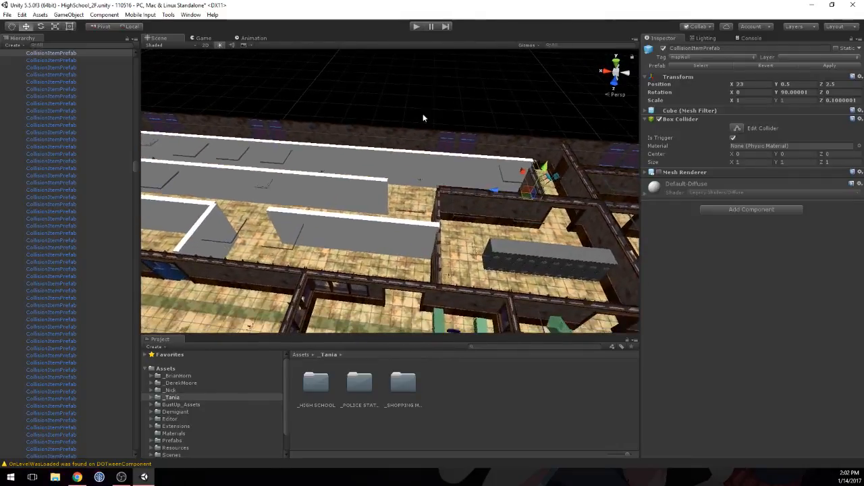
{"action": "middle_click_drag", "start_coordinate": [483, 179], "coordinate": [394, 55]}
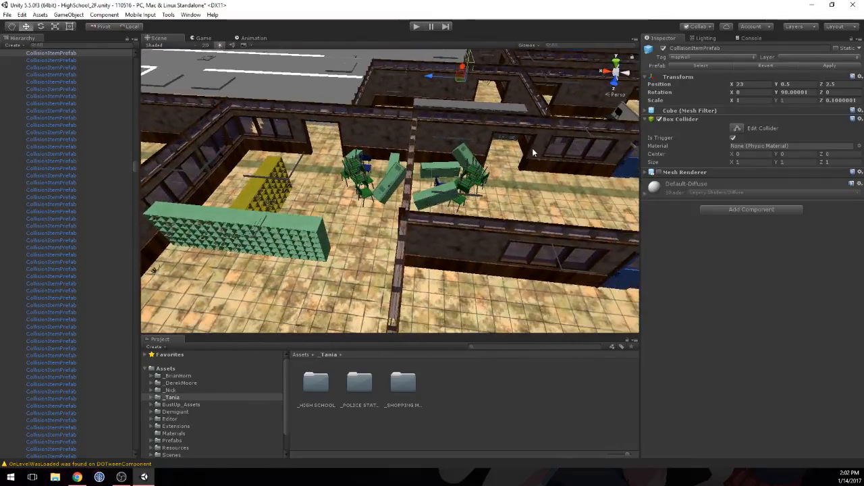
{"action": "scroll", "coordinate": [533, 153], "scroll_direction": "down", "scroll_amount": 6}
{"action": "middle_click_drag", "start_coordinate": [579, 141], "coordinate": [422, 243]}
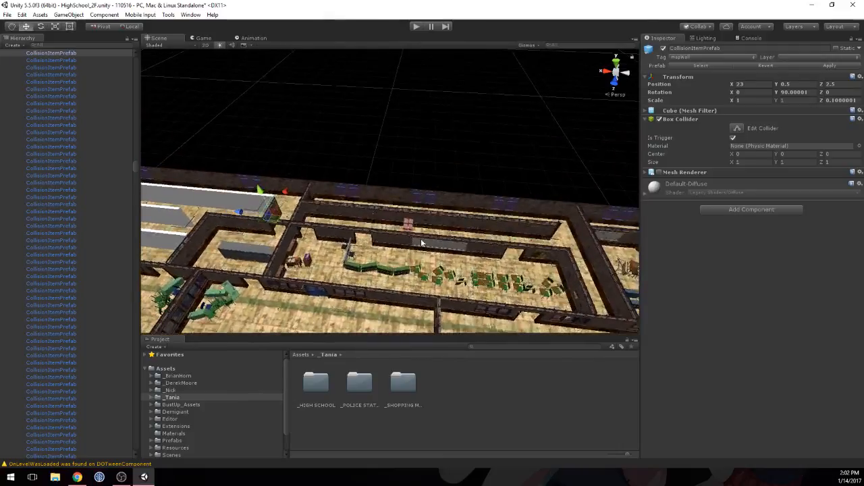
{"action": "right_click_drag", "start_coordinate": [421, 243], "coordinate": [437, 198]}
{"action": "scroll", "coordinate": [438, 198], "scroll_direction": "down", "scroll_amount": 3}
{"action": "middle_click_drag", "start_coordinate": [438, 197], "coordinate": [149, 133]}
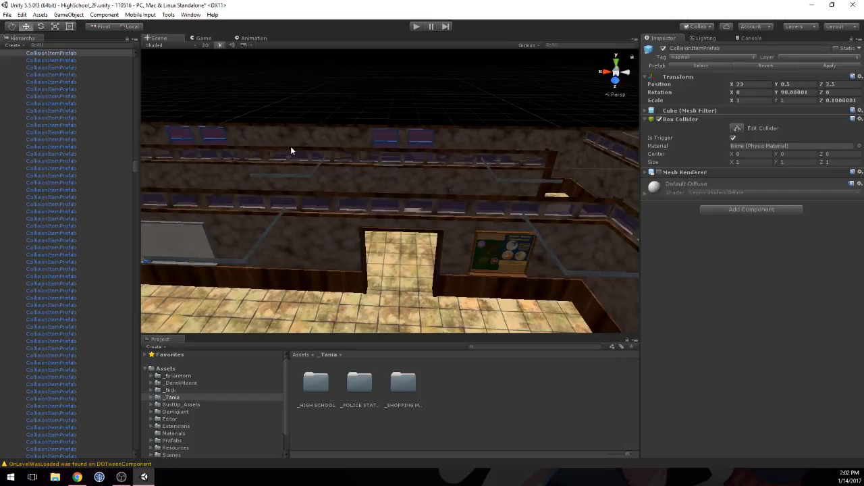
Step: Duplicate the three adjoining wall panels behind the classroom desks and move the copies along X to the start of the long placeholder row at Z 2
{"action": "left_click", "coordinate": [491, 180]}
{"action": "scroll", "coordinate": [377, 181], "scroll_direction": "down", "scroll_amount": 4}
{"action": "middle_click_drag", "start_coordinate": [364, 186], "coordinate": [438, 238]}
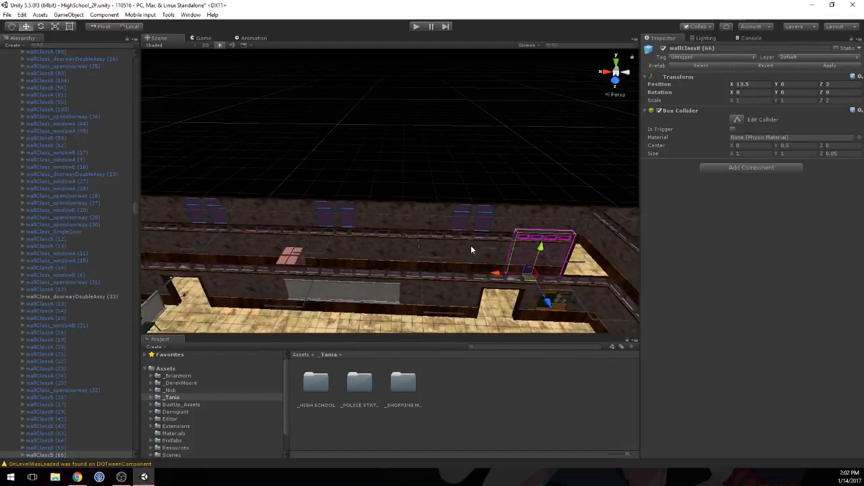
{"action": "middle_click_drag", "start_coordinate": [574, 235], "coordinate": [322, 211]}
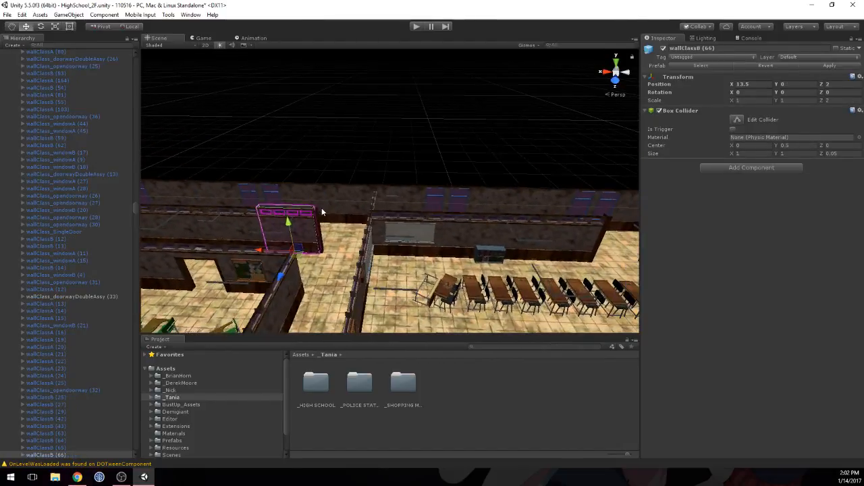
{"action": "left_click", "coordinate": [560, 234]}
{"action": "left_click", "coordinate": [497, 224], "text": "shift"}
{"action": "left_click", "coordinate": [457, 228], "text": "shift"}
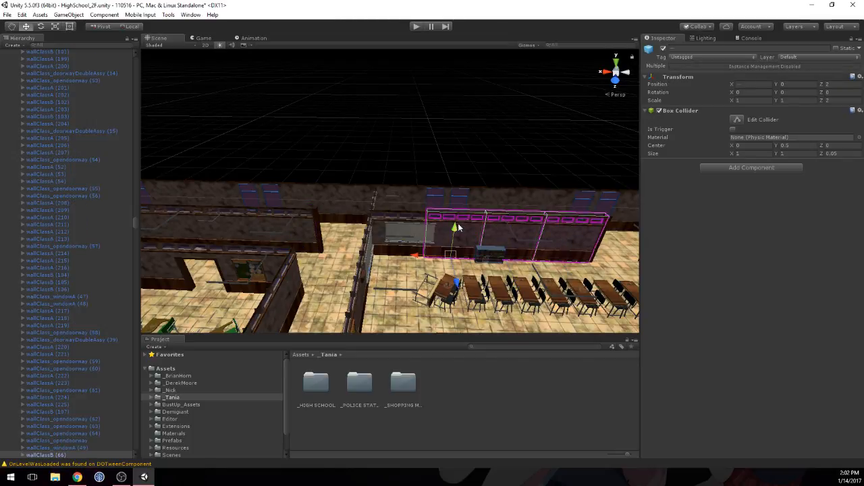
{"action": "left_click_drag", "start_coordinate": [403, 219], "coordinate": [424, 316], "text": "alt"}
{"action": "middle_click_drag", "start_coordinate": [378, 291], "coordinate": [515, 219]}
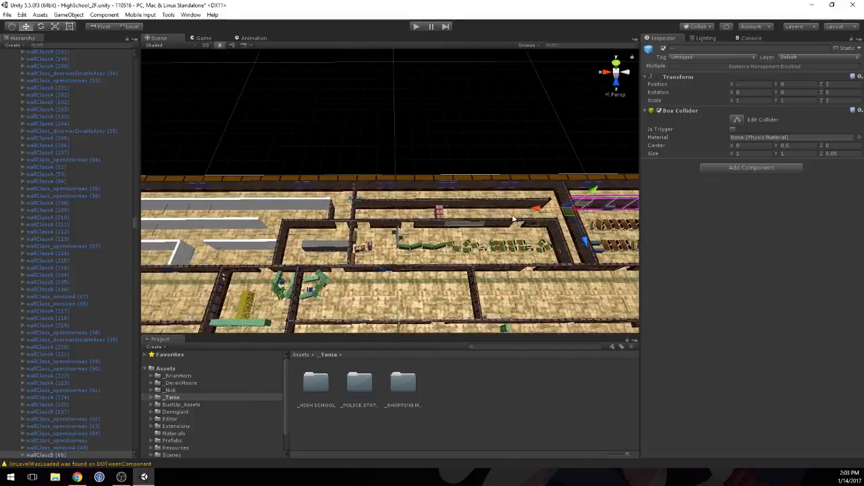
{"action": "scroll", "coordinate": [502, 219], "scroll_direction": "down", "scroll_amount": 2}
{"action": "key", "text": "ctrl+d"}
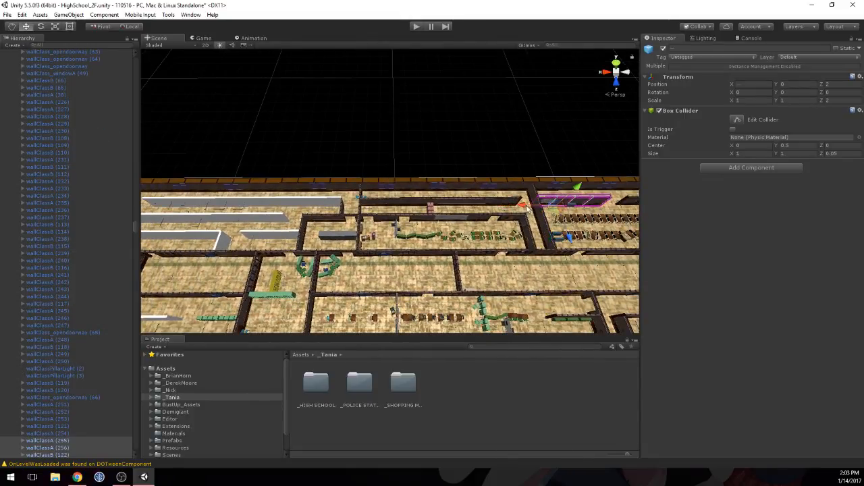
{"action": "left_click_drag", "start_coordinate": [526, 209], "coordinate": [266, 214]}
{"action": "middle_click_drag", "start_coordinate": [245, 213], "coordinate": [412, 214]}
Step: Repeat the three-panel wall copies end to end along X until they cover the rest of the long placeholder row
{"action": "key", "text": "ctrl+d"}
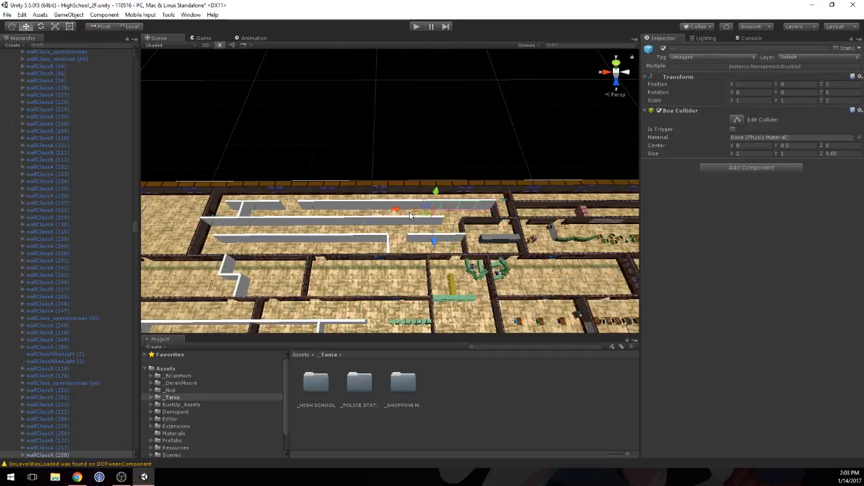
{"action": "left_click_drag", "start_coordinate": [395, 214], "coordinate": [298, 213]}
{"action": "key", "text": "ctrl+d"}
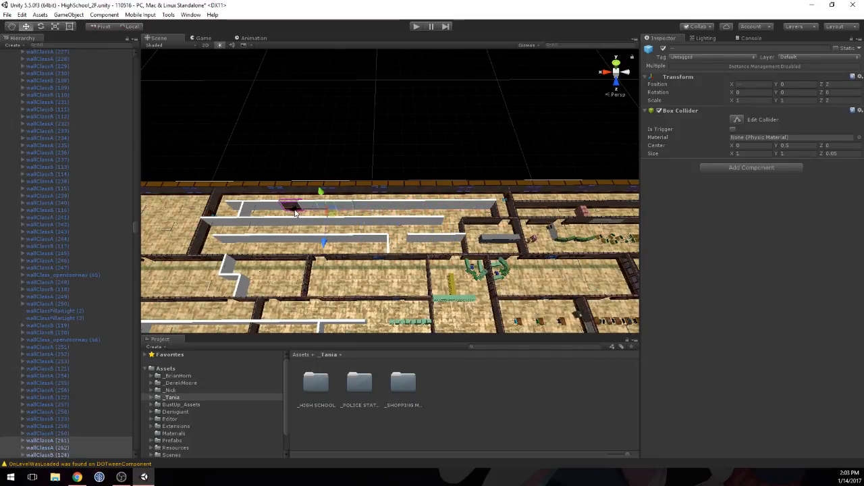
{"action": "middle_click_drag", "start_coordinate": [295, 214], "coordinate": [343, 199]}
Step: Delete the wallClassA panel at X 34.5, Z 2 that fills the gap between the placeholder walls
{"action": "scroll", "coordinate": [370, 223], "scroll_direction": "up", "scroll_amount": 14}
{"action": "left_click", "coordinate": [342, 199]}
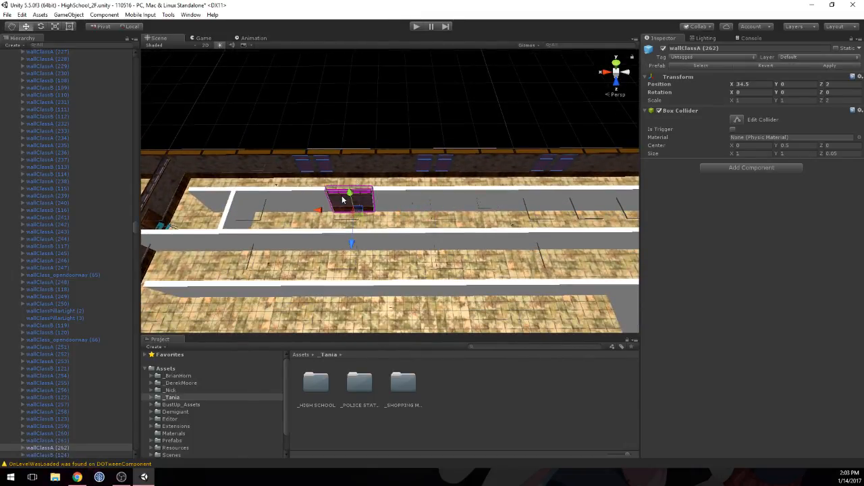
{"action": "key", "text": "Delete"}
Step: Turn off the Mesh Renderer of all CollisionItemPrefab blocks in the long row at Z 2, from the doorway gap to the corridor corner
{"action": "scroll", "coordinate": [400, 193], "scroll_direction": "down", "scroll_amount": 6}
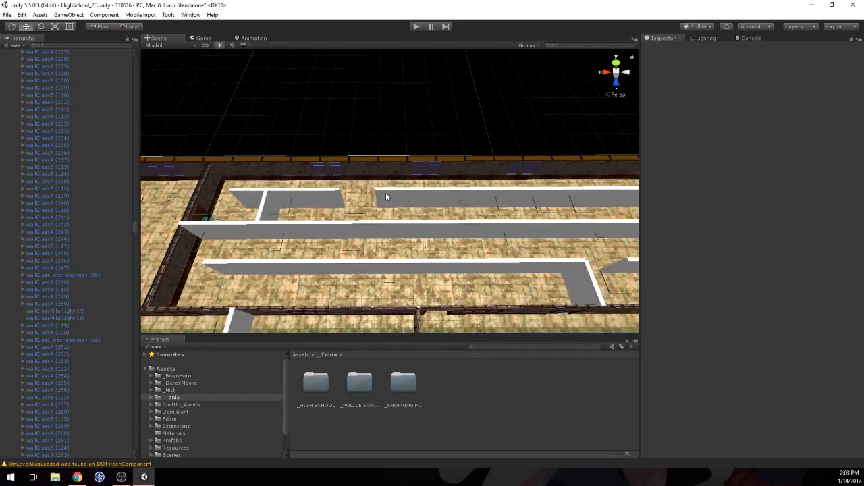
{"action": "left_click", "coordinate": [386, 196]}
{"action": "left_click", "coordinate": [423, 199], "text": "shift"}
{"action": "left_click", "coordinate": [465, 201], "text": "shift"}
{"action": "left_click", "coordinate": [502, 200], "text": "shift"}
{"action": "left_click", "coordinate": [516, 199], "text": "shift"}
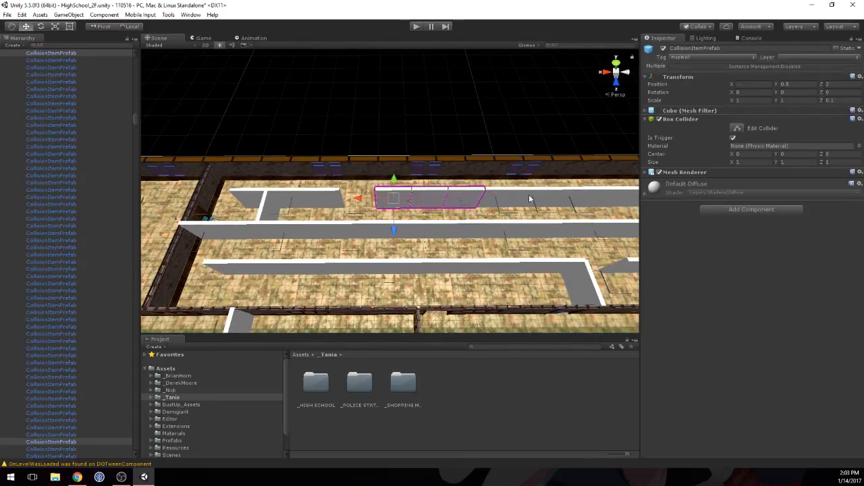
{"action": "left_click", "coordinate": [510, 200], "text": "shift"}
{"action": "left_click", "coordinate": [540, 199], "text": "shift"}
{"action": "left_click", "coordinate": [570, 199], "text": "shift"}
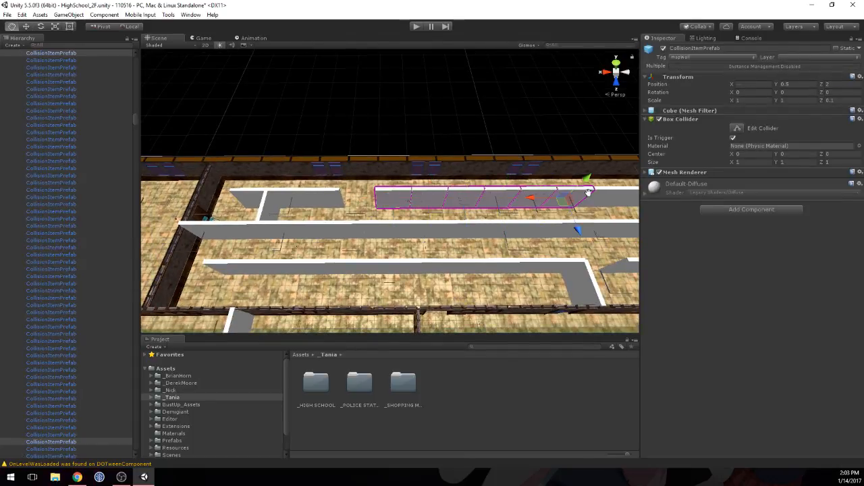
{"action": "middle_click_drag", "start_coordinate": [572, 199], "coordinate": [316, 184]}
{"action": "left_click", "coordinate": [382, 191], "text": "shift"}
{"action": "left_click", "coordinate": [418, 191], "text": "shift"}
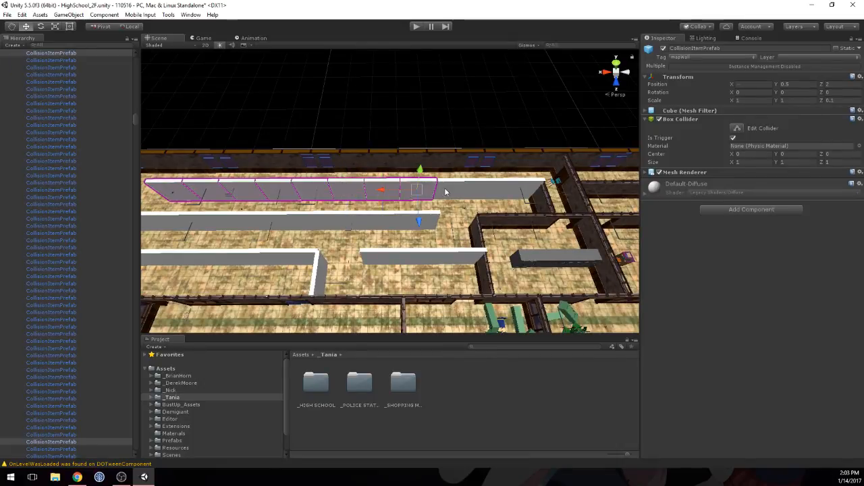
{"action": "left_click", "coordinate": [452, 191], "text": "shift"}
{"action": "left_click", "coordinate": [500, 191], "text": "shift"}
{"action": "left_click", "coordinate": [516, 191], "text": "shift"}
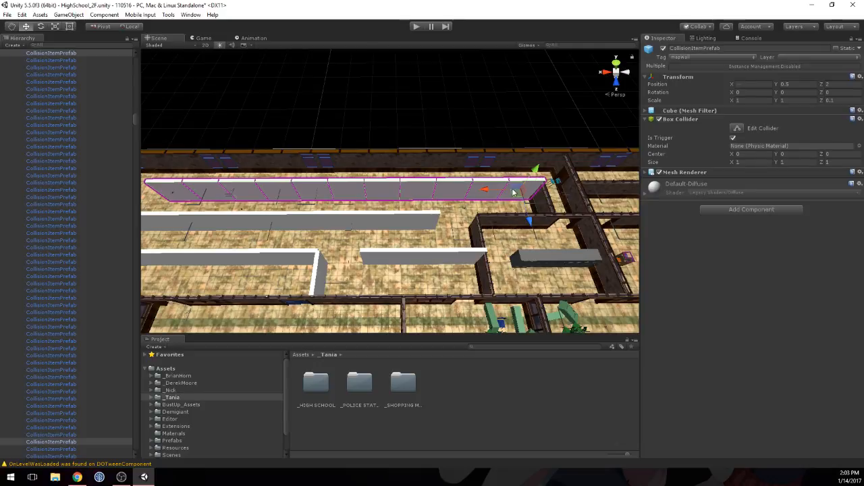
{"action": "left_click", "coordinate": [651, 174]}
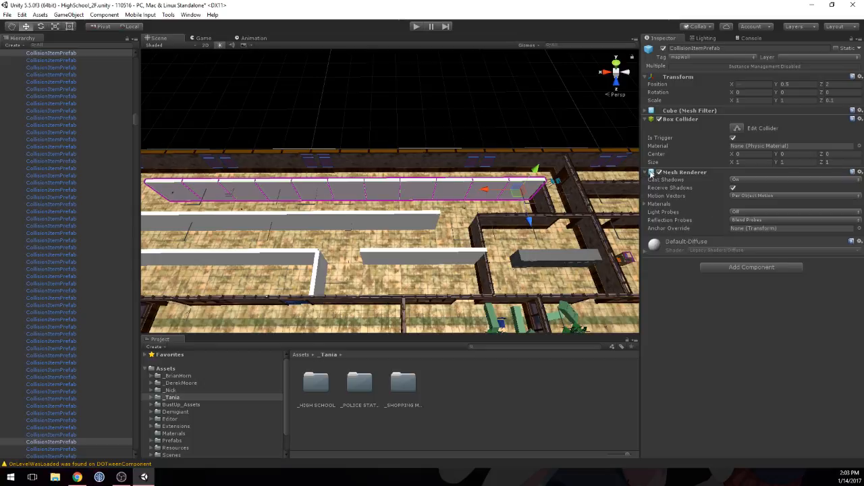
{"action": "left_click", "coordinate": [646, 174]}
{"action": "left_click", "coordinate": [658, 172]}
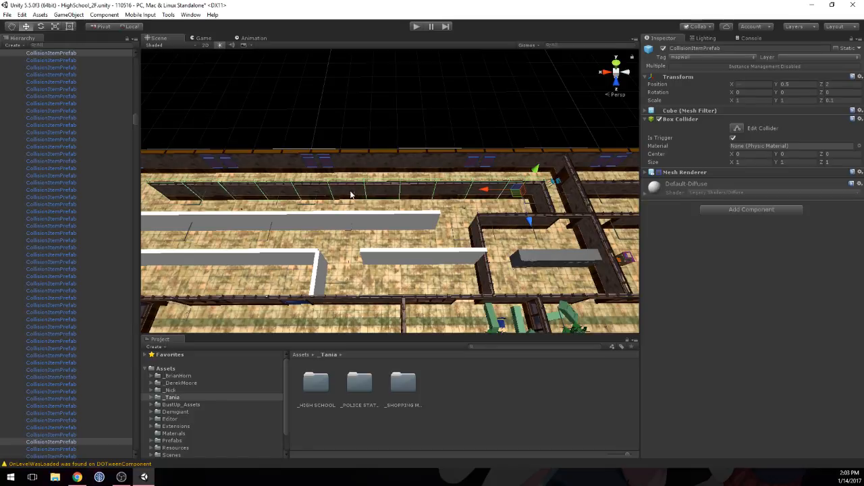
{"action": "left_click", "coordinate": [170, 197]}
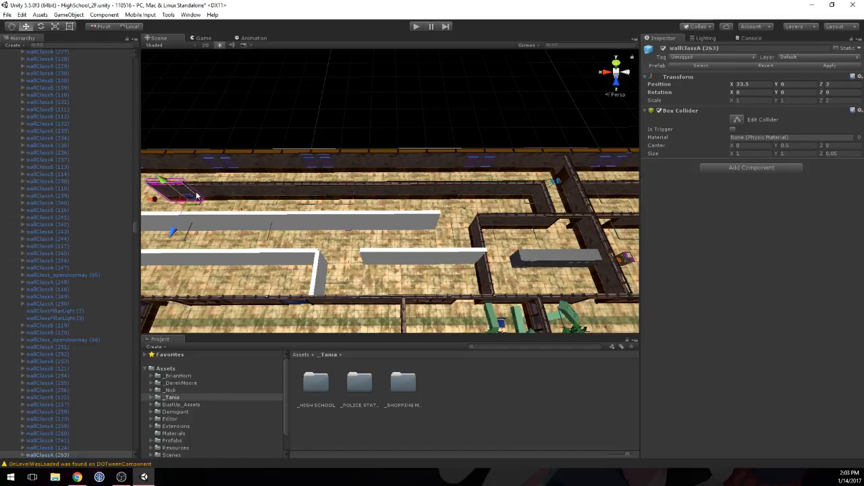
{"action": "left_click", "coordinate": [215, 194]}
{"action": "left_click", "coordinate": [246, 194], "text": "shift"}
{"action": "left_click", "coordinate": [289, 194], "text": "shift"}
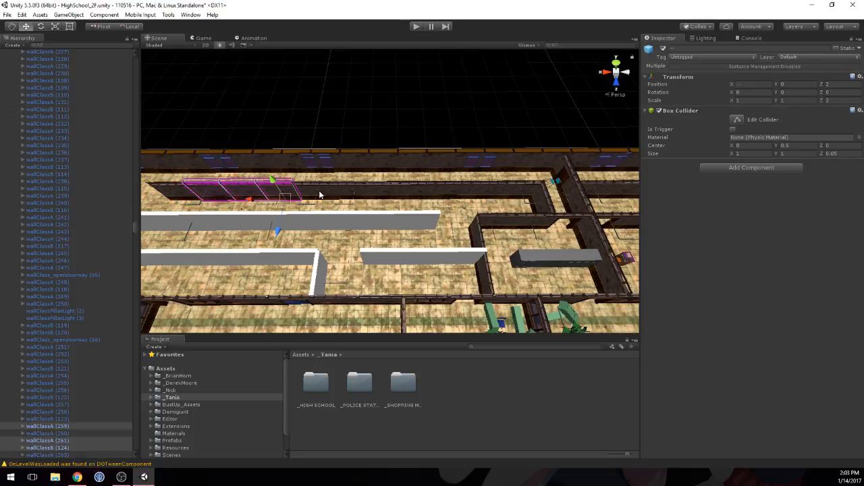
{"action": "left_click", "coordinate": [322, 195], "text": "shift"}
{"action": "left_click", "coordinate": [371, 192]}
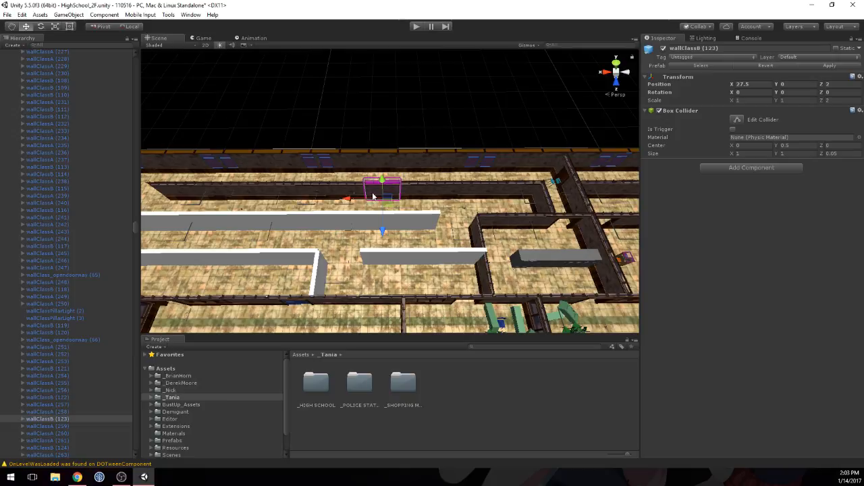
{"action": "left_click", "coordinate": [460, 194]}
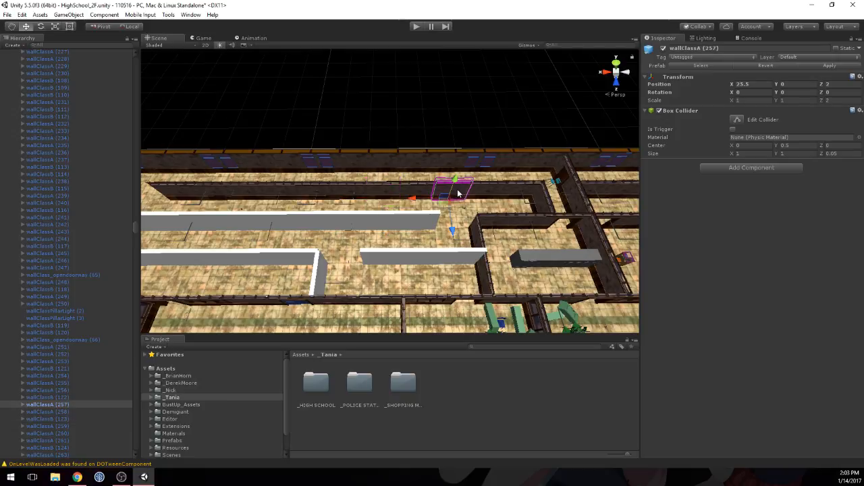
{"action": "left_click", "coordinate": [389, 192], "text": "shift"}
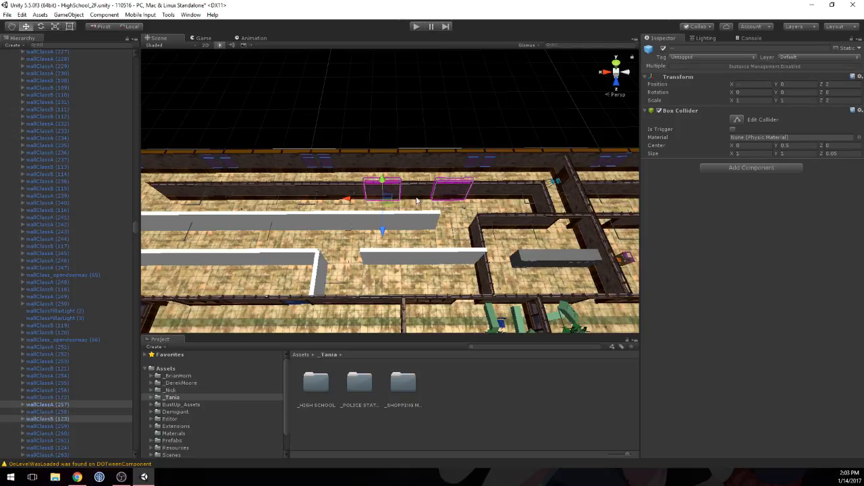
{"action": "left_click", "coordinate": [420, 194], "text": "shift"}
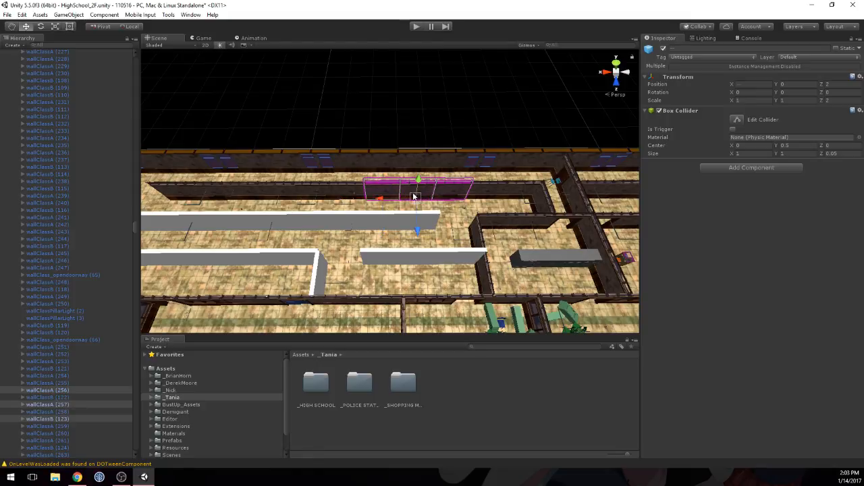
{"action": "left_click", "coordinate": [415, 195], "text": "shift"}
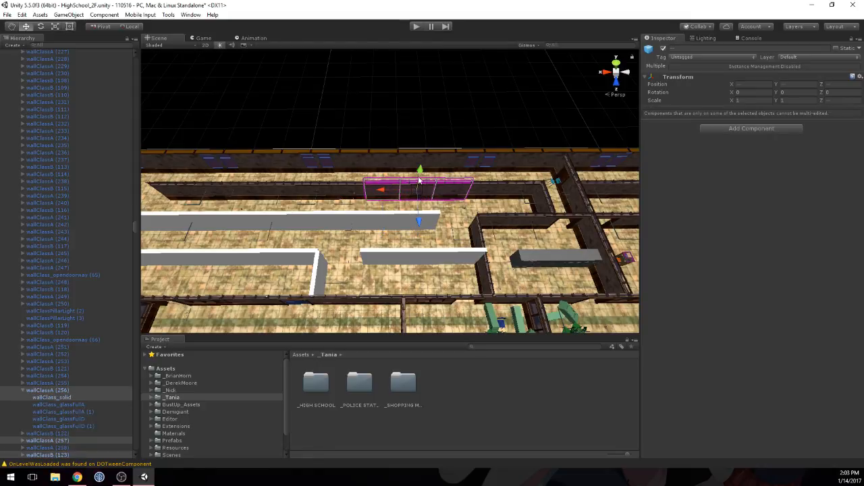
{"action": "left_click", "coordinate": [419, 178], "text": "shift"}
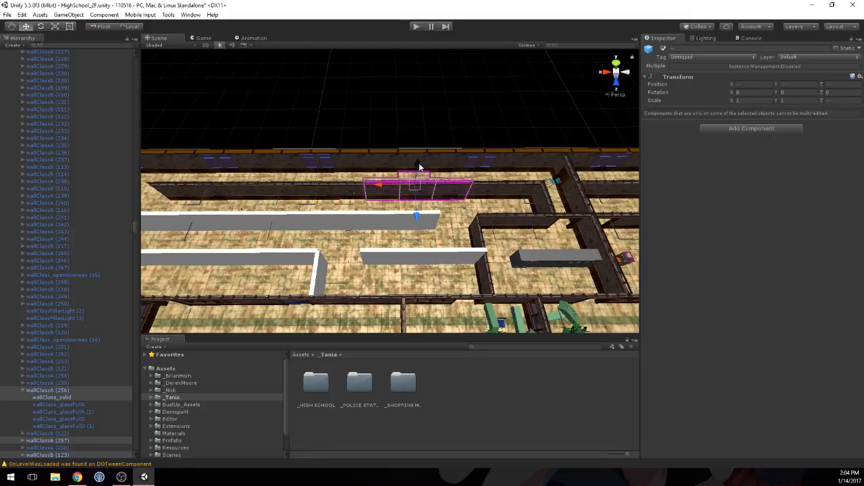
{"action": "left_click", "coordinate": [393, 199]}
{"action": "key", "text": "ctrl+z"}
{"action": "key", "text": "ctrl+z"}
{"action": "key", "text": "ctrl+z"}
{"action": "key", "text": "ctrl+z"}
{"action": "key", "text": "ctrl+z"}
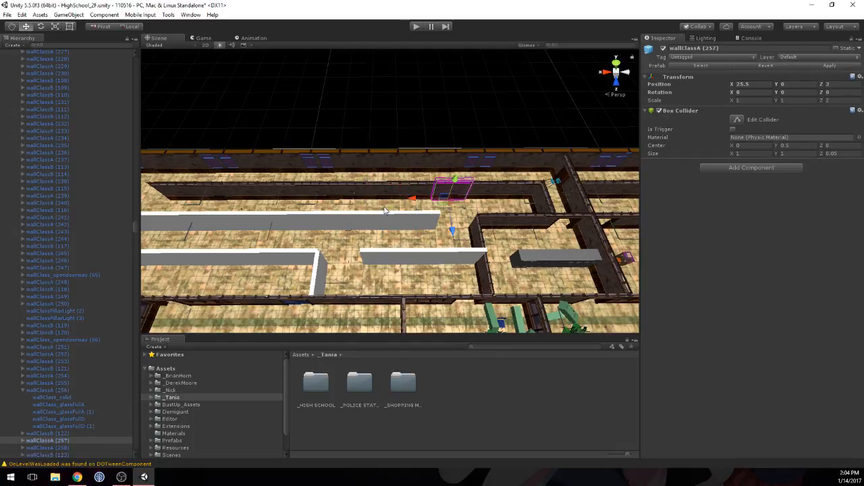
{"action": "left_click", "coordinate": [354, 186]}
{"action": "left_click", "coordinate": [461, 187]}
Step: Copy the open doorway at X 32.5, Z 5 into the gap in the long wall at X 34.5, Z 2
{"action": "middle_click_drag", "start_coordinate": [254, 205], "coordinate": [345, 196]}
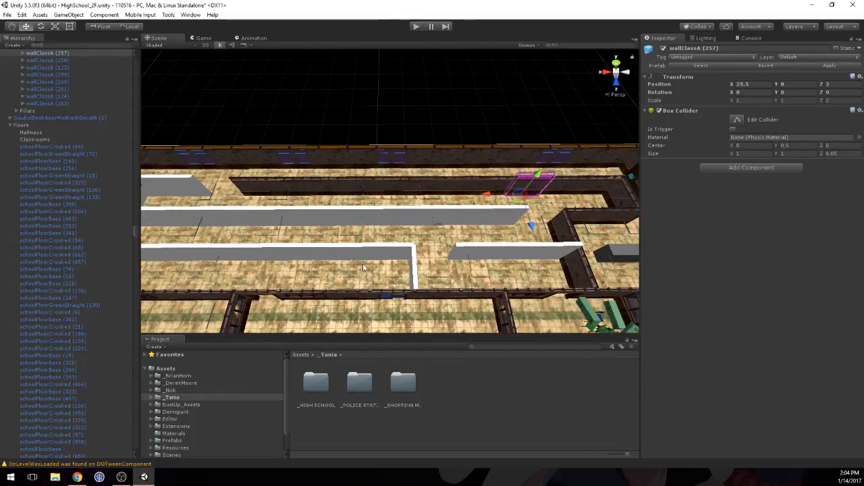
{"action": "middle_click_drag", "start_coordinate": [267, 240], "coordinate": [380, 158]}
{"action": "left_click", "coordinate": [366, 207]}
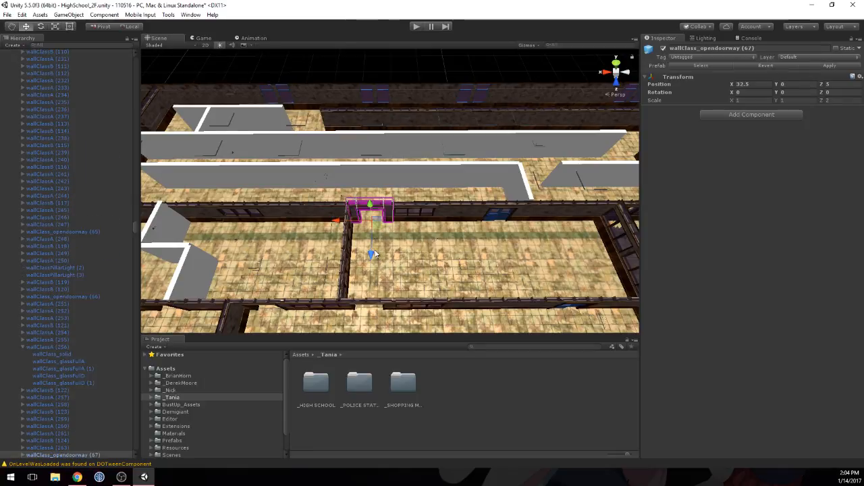
{"action": "left_click_drag", "start_coordinate": [374, 254], "coordinate": [274, 133]}
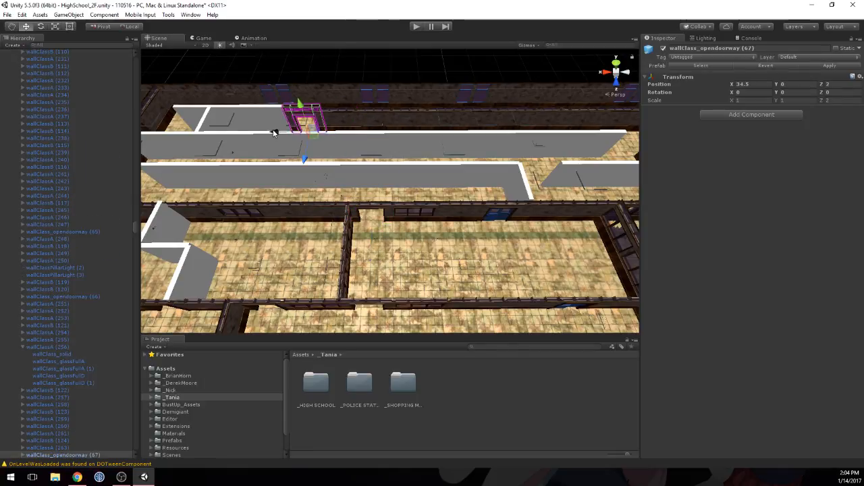
Step: Duplicate the new open doorway and place the copy at X 38.5, Z 2 at the far end of the row
{"action": "middle_click_drag", "start_coordinate": [287, 134], "coordinate": [451, 184]}
{"action": "key", "text": "ctrl+d"}
{"action": "left_click_drag", "start_coordinate": [452, 184], "coordinate": [303, 177]}
Step: Duplicate three adjoining panels of the long wall and move the copies between the two new open doorways
{"action": "left_click", "coordinate": [564, 172]}
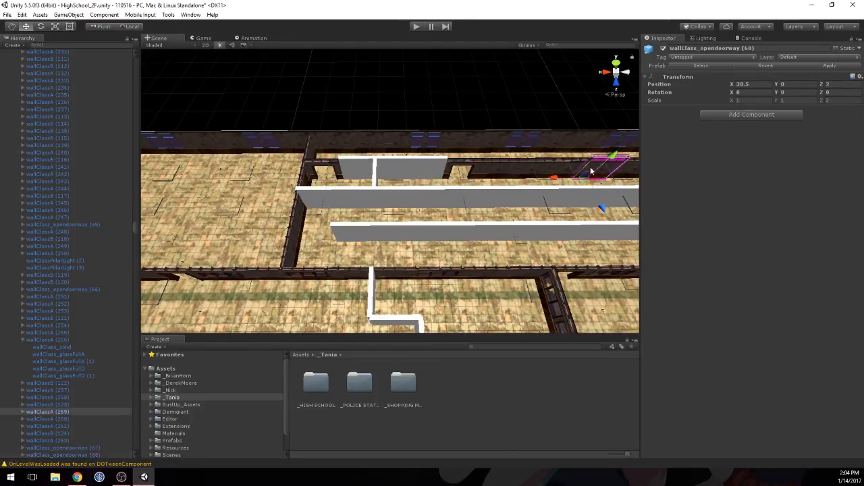
{"action": "left_click", "coordinate": [565, 168], "text": "shift"}
{"action": "left_click", "coordinate": [625, 173], "text": "shift"}
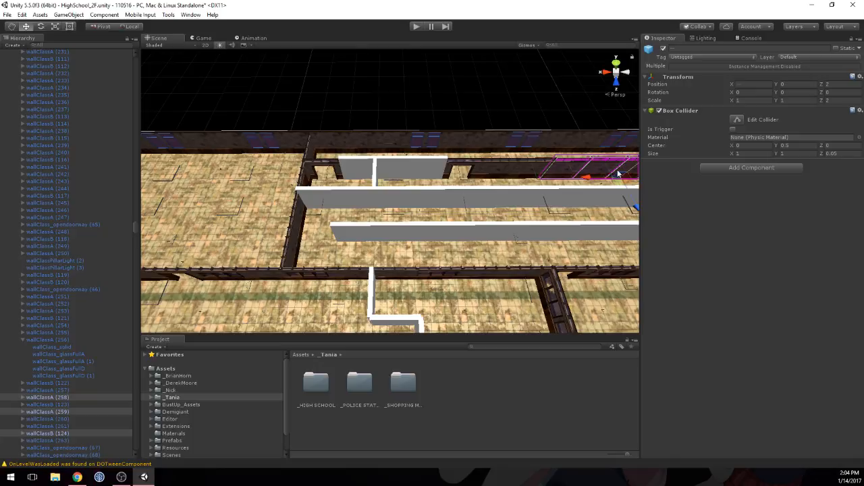
{"action": "scroll", "coordinate": [621, 174], "scroll_direction": "down", "scroll_amount": 1}
{"action": "key", "text": "ctrl+d"}
{"action": "left_click_drag", "start_coordinate": [552, 180], "coordinate": [370, 180]}
Step: Turn off the Mesh Renderer of the CollisionItemPrefab blocks between the two new doorways
{"action": "left_click", "coordinate": [440, 177]}
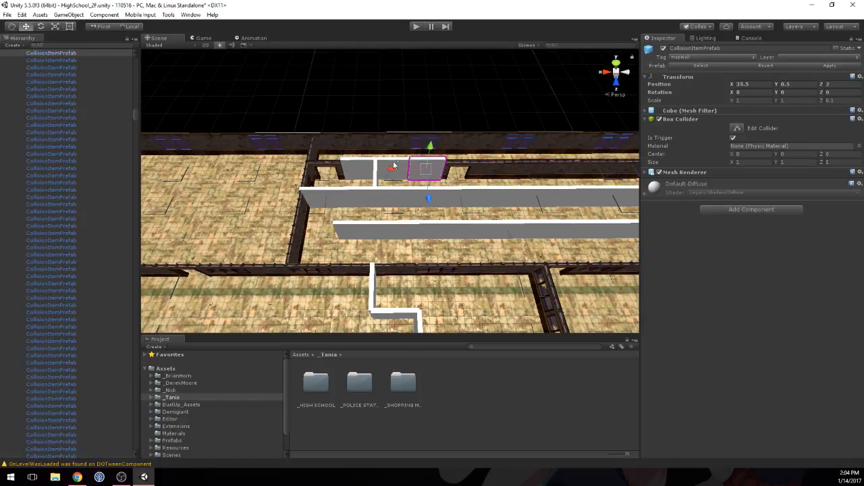
{"action": "left_click", "coordinate": [348, 166]}
{"action": "left_click", "coordinate": [659, 172]}
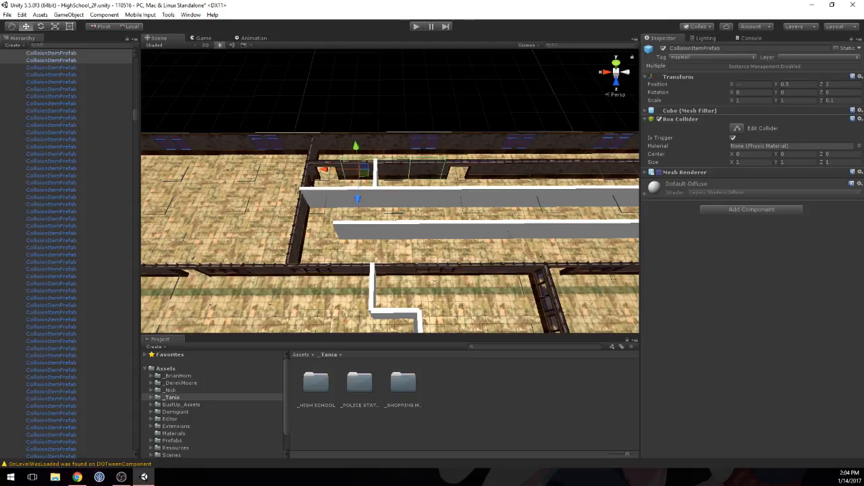
{"action": "key", "text": "alt+Tab"}
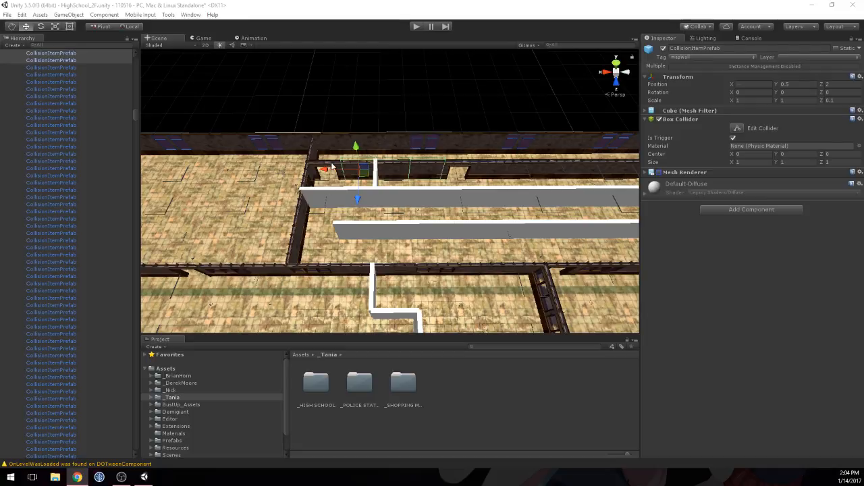
{"action": "middle_click_drag", "start_coordinate": [523, 173], "coordinate": [393, 182]}
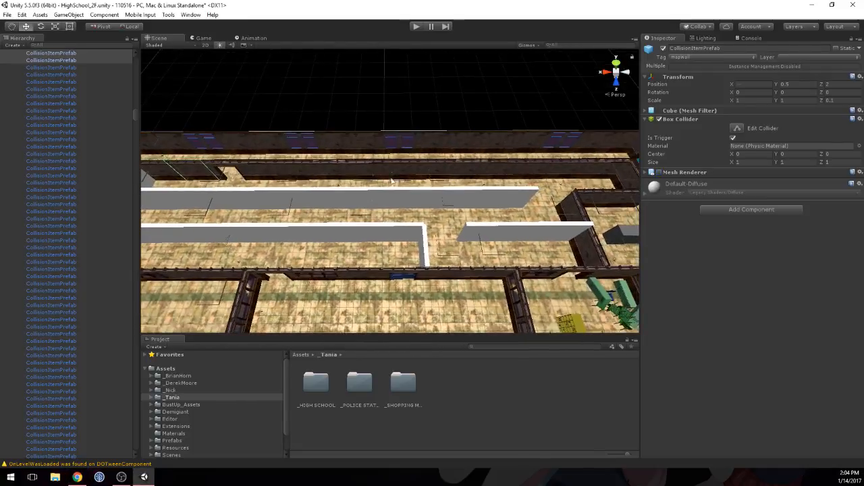
{"action": "middle_click_drag", "start_coordinate": [539, 186], "coordinate": [464, 174]}
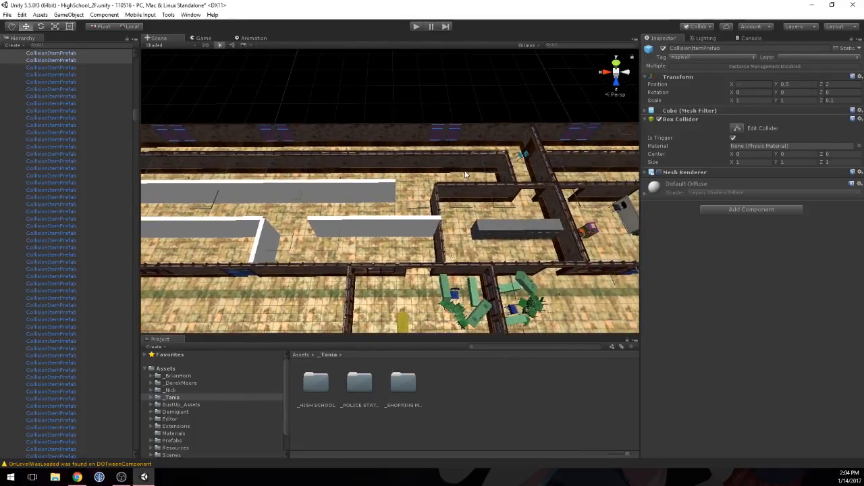
Step: Examine the remaining white placeholder walls and the long classroom wall from several angles
{"action": "scroll", "coordinate": [437, 202], "scroll_direction": "up", "scroll_amount": 5}
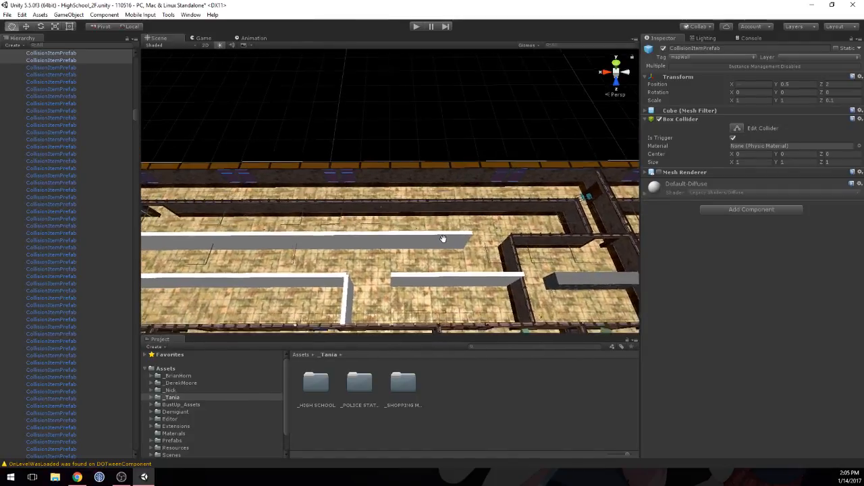
{"action": "middle_click_drag", "start_coordinate": [243, 180], "coordinate": [382, 196]}
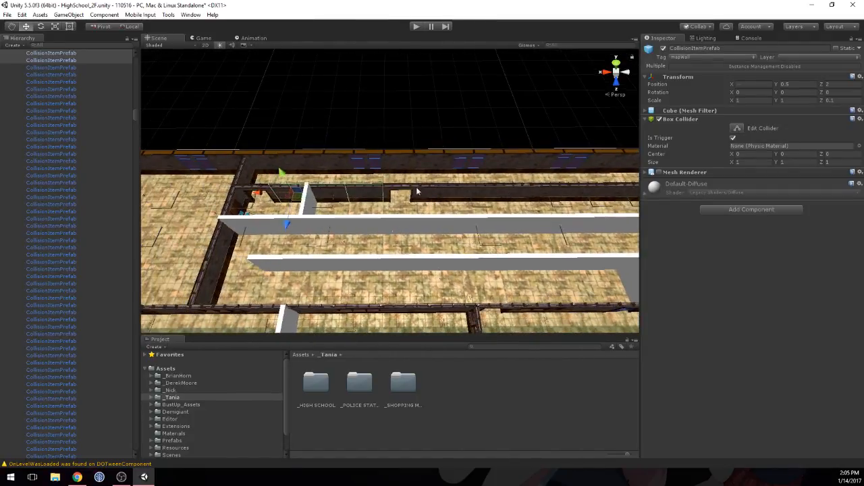
{"action": "left_click", "coordinate": [431, 191]}
{"action": "scroll", "coordinate": [419, 194], "scroll_direction": "up", "scroll_amount": 2}
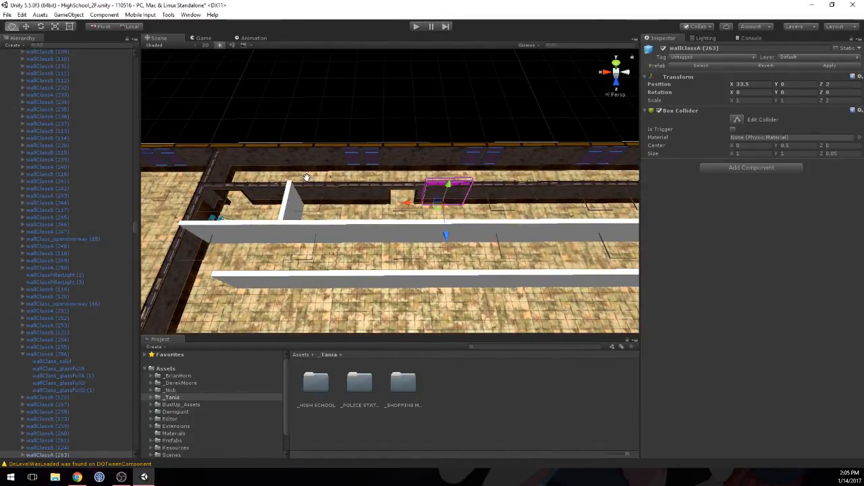
{"action": "left_click_drag", "start_coordinate": [431, 184], "coordinate": [504, 203], "text": "alt"}
{"action": "scroll", "coordinate": [503, 203], "scroll_direction": "down", "scroll_amount": 5}
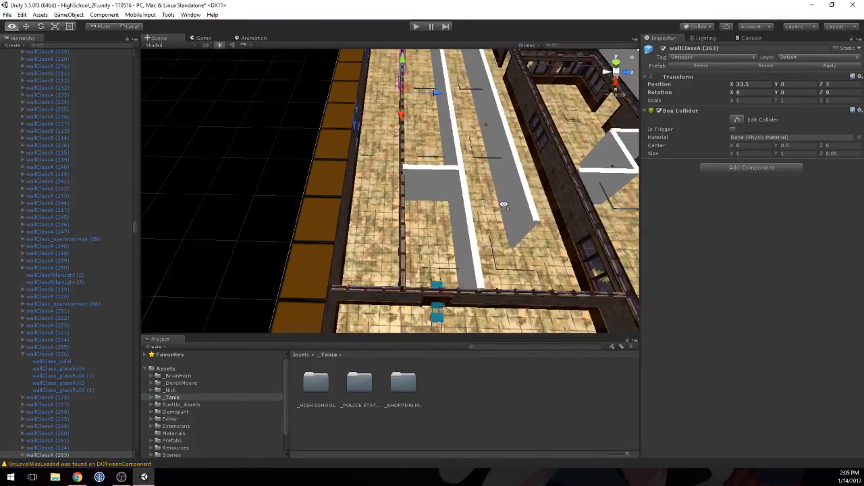
{"action": "middle_click_drag", "start_coordinate": [509, 187], "coordinate": [409, 155]}
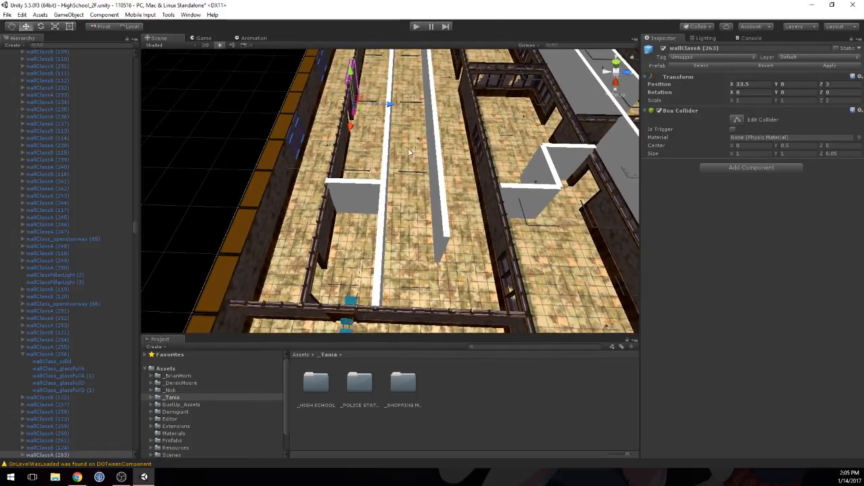
{"action": "scroll", "coordinate": [409, 151], "scroll_direction": "down", "scroll_amount": 5}
{"action": "middle_click_drag", "start_coordinate": [487, 130], "coordinate": [385, 201]}
{"action": "left_click_drag", "start_coordinate": [621, 189], "coordinate": [345, 149], "text": "alt"}
{"action": "middle_click_drag", "start_coordinate": [487, 157], "coordinate": [273, 150]}
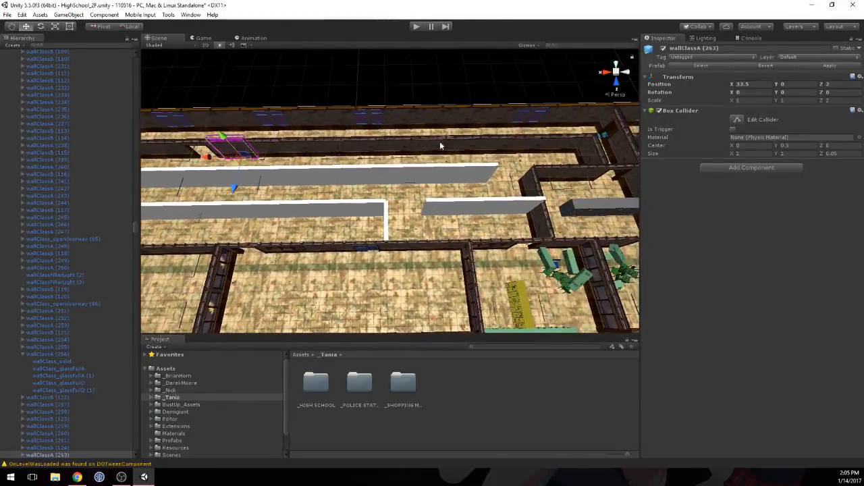
{"action": "middle_click_drag", "start_coordinate": [439, 145], "coordinate": [438, 163]}
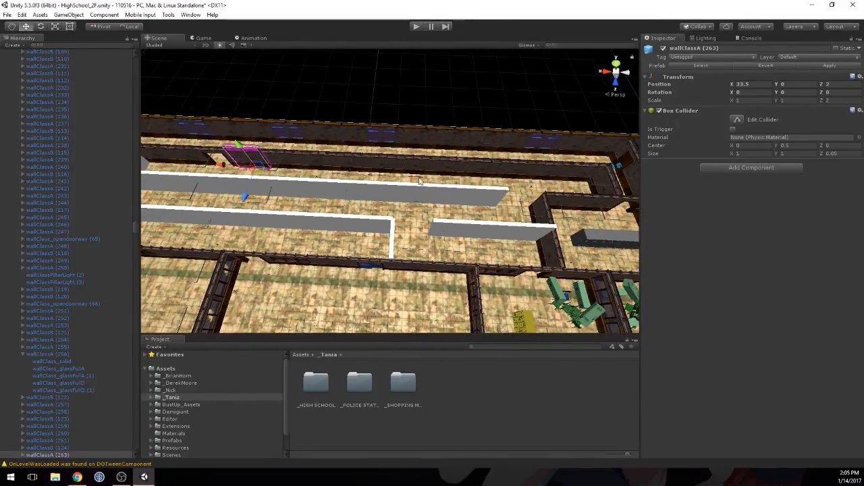
{"action": "left_click", "coordinate": [353, 156]}
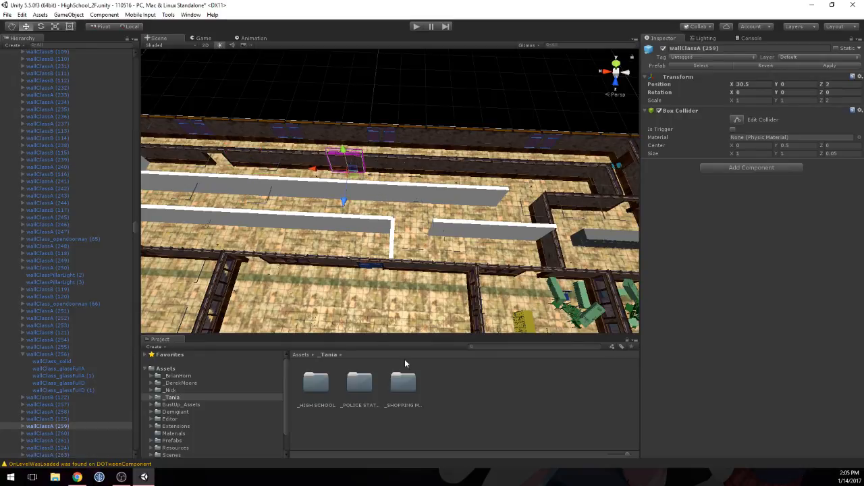
Step: Open the _HIGH SCHOOL asset folder and look over the furnished rooms along the floor for props to reuse
{"action": "double_click", "coordinate": [313, 385]}
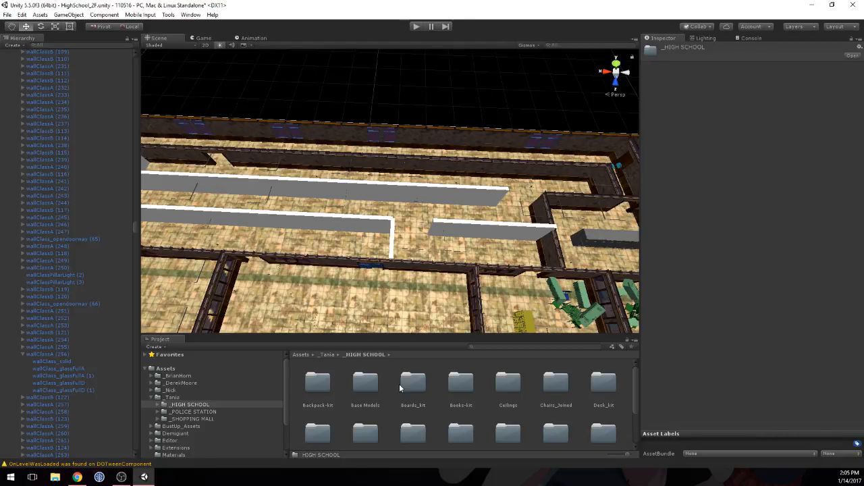
{"action": "right_click_drag", "start_coordinate": [430, 158], "coordinate": [436, 175]}
{"action": "middle_click_drag", "start_coordinate": [360, 183], "coordinate": [585, 190]}
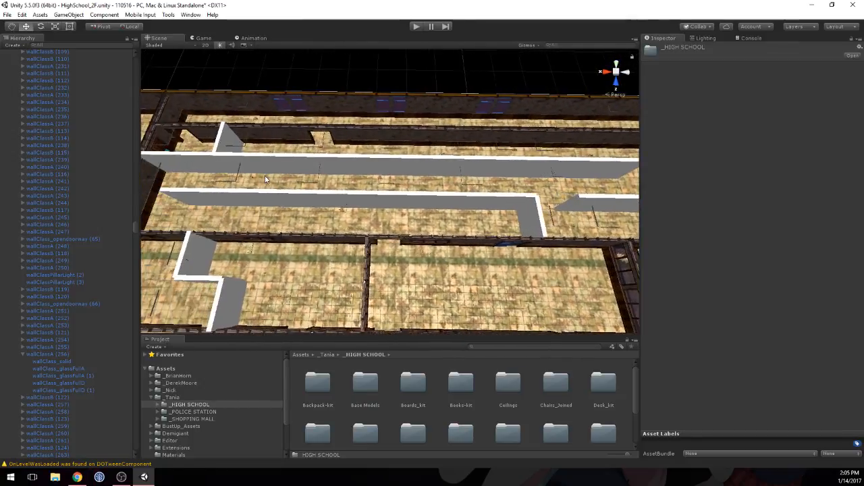
{"action": "scroll", "coordinate": [474, 190], "scroll_direction": "down", "scroll_amount": 3}
{"action": "middle_click_drag", "start_coordinate": [474, 191], "coordinate": [532, 197]}
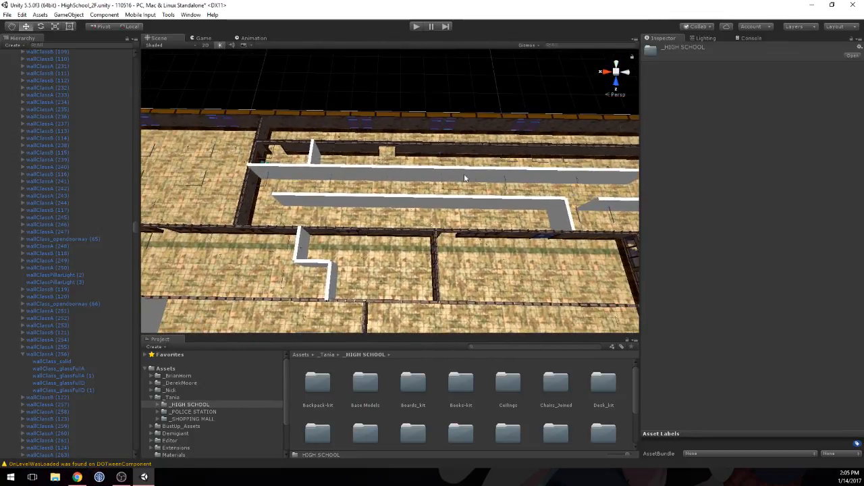
{"action": "middle_click_drag", "start_coordinate": [347, 167], "coordinate": [411, 194]}
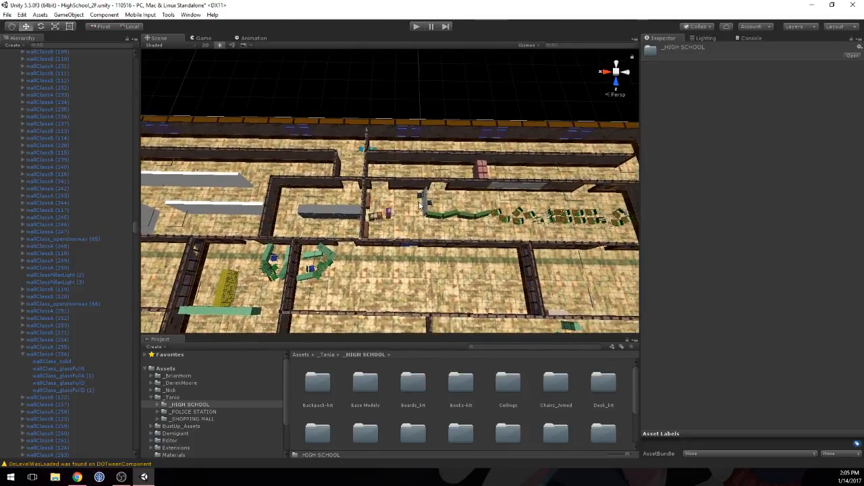
{"action": "scroll", "coordinate": [418, 204], "scroll_direction": "up", "scroll_amount": 3}
{"action": "right_click_drag", "start_coordinate": [267, 177], "coordinate": [467, 180]}
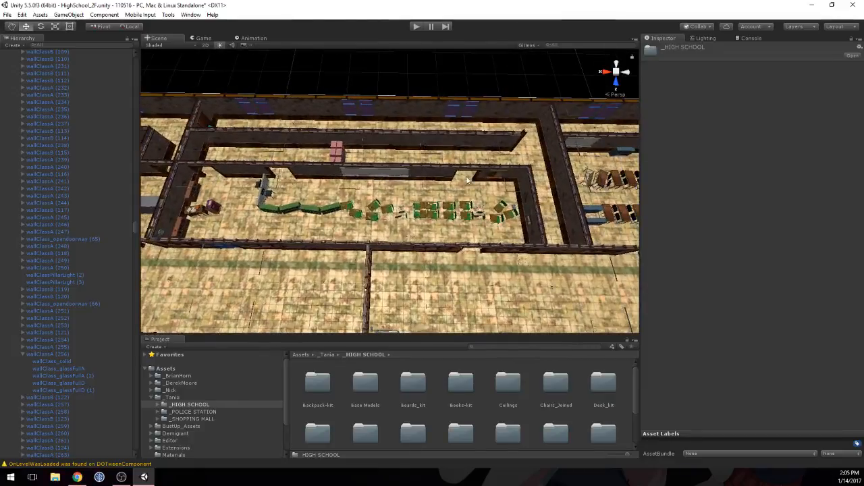
{"action": "middle_click_drag", "start_coordinate": [583, 176], "coordinate": [175, 174]}
Step: Duplicate the cluster of three blue bookshelves in the desk classroom and move the copies to the short white partition near X 37
{"action": "scroll", "coordinate": [328, 218], "scroll_direction": "up", "scroll_amount": 7}
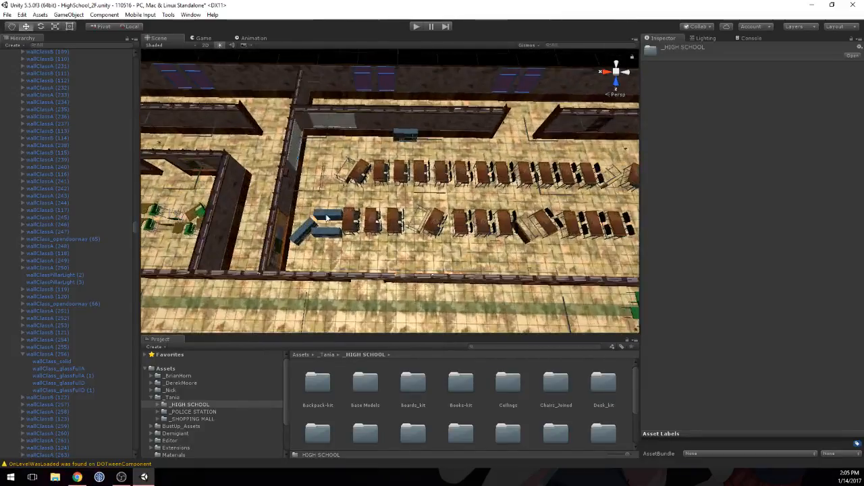
{"action": "middle_click_drag", "start_coordinate": [316, 199], "coordinate": [324, 197]}
{"action": "left_click", "coordinate": [297, 227]}
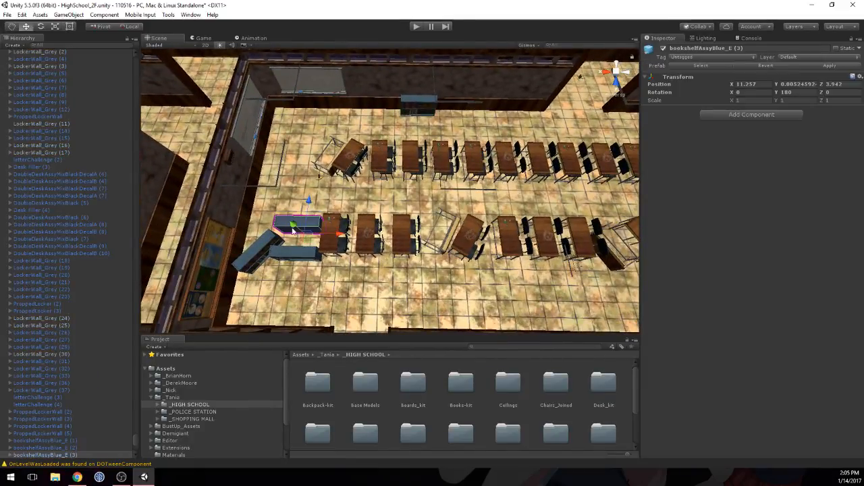
{"action": "left_click", "coordinate": [261, 248], "text": "shift"}
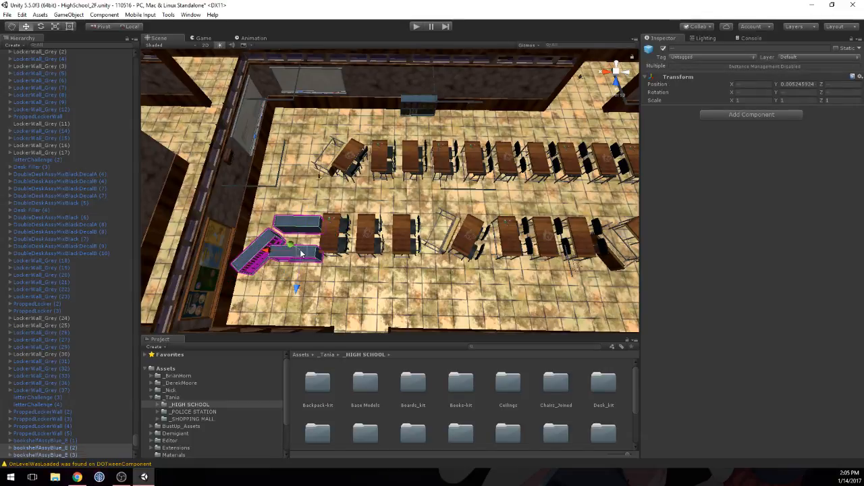
{"action": "scroll", "coordinate": [301, 245], "scroll_direction": "down", "scroll_amount": 3}
{"action": "scroll", "coordinate": [301, 246], "scroll_direction": "down", "scroll_amount": 5}
{"action": "middle_click_drag", "start_coordinate": [226, 202], "coordinate": [544, 200]}
{"action": "middle_click_drag", "start_coordinate": [387, 227], "coordinate": [602, 217]}
{"action": "scroll", "coordinate": [304, 188], "scroll_direction": "down", "scroll_amount": 5}
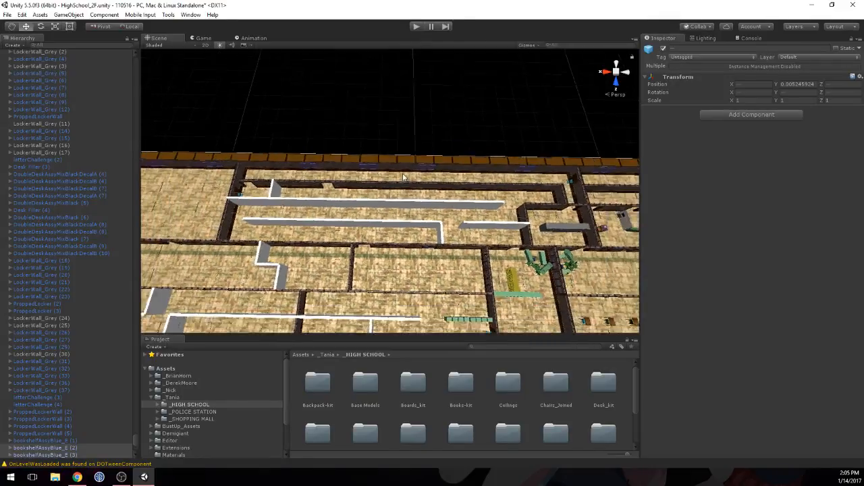
{"action": "middle_click_drag", "start_coordinate": [304, 189], "coordinate": [349, 189]}
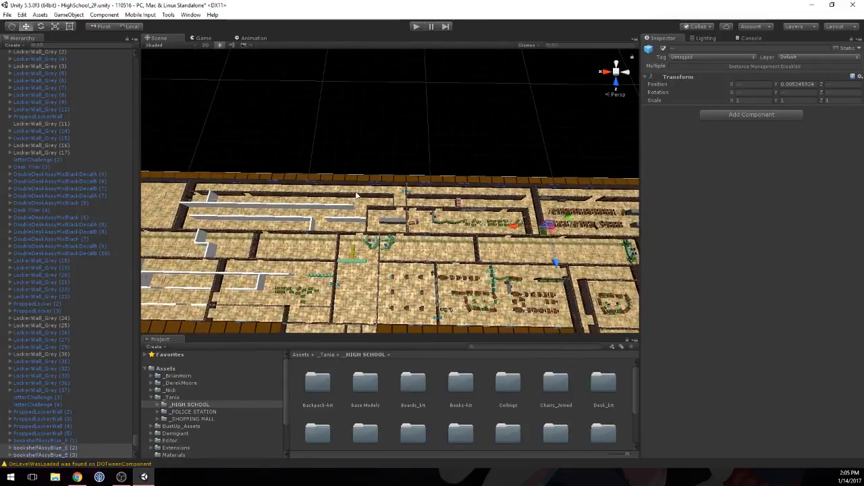
{"action": "key", "text": "ctrl+d"}
{"action": "left_click_drag", "start_coordinate": [513, 227], "coordinate": [165, 200]}
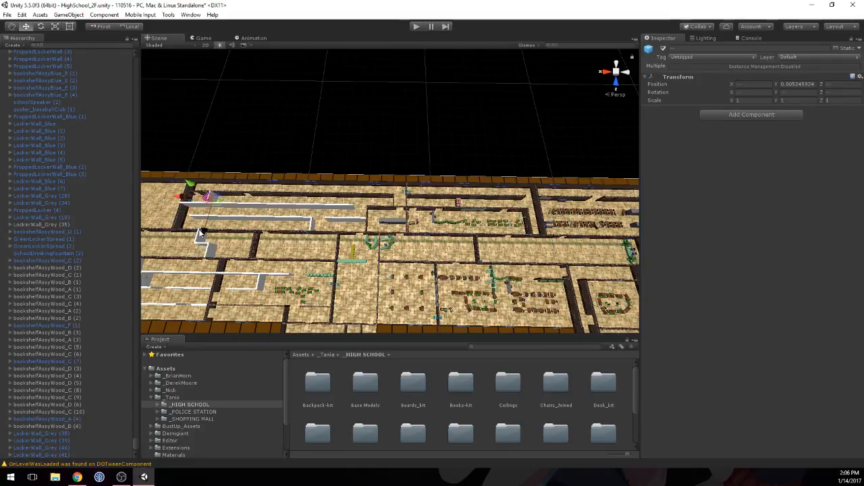
Step: Turn off the Mesh Renderer of the short CollisionItemPrefab partition at X 37, Z 2.5
{"action": "left_click_drag", "start_coordinate": [250, 204], "coordinate": [209, 135], "text": "alt"}
{"action": "scroll", "coordinate": [193, 179], "scroll_direction": "up", "scroll_amount": 8}
{"action": "scroll", "coordinate": [328, 203], "scroll_direction": "up", "scroll_amount": 10}
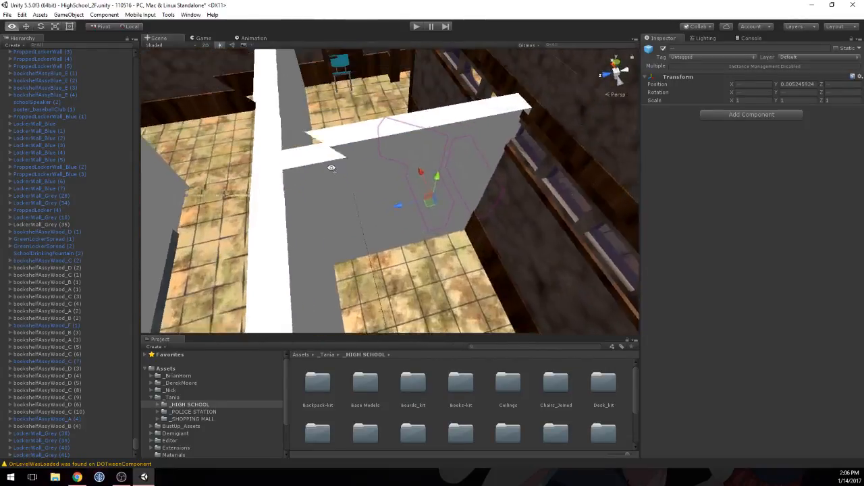
{"action": "scroll", "coordinate": [331, 165], "scroll_direction": "down", "scroll_amount": 5}
{"action": "left_click_drag", "start_coordinate": [344, 168], "coordinate": [314, 164], "text": "alt"}
{"action": "left_click", "coordinate": [397, 188]}
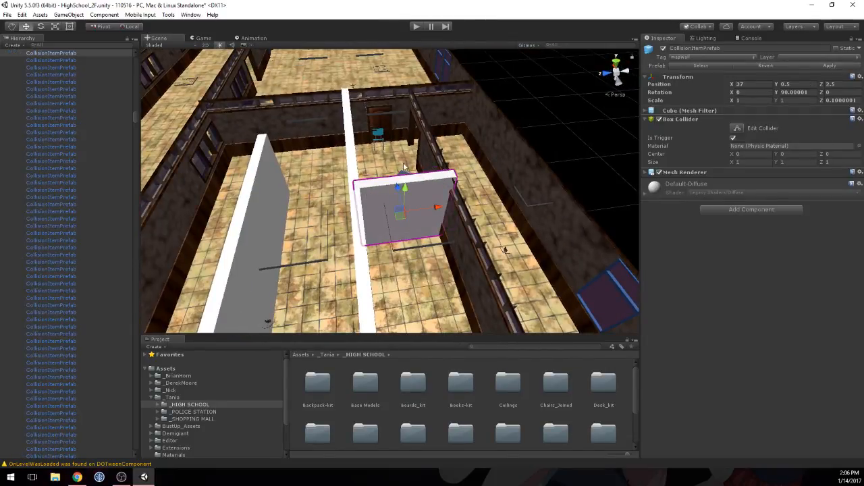
{"action": "left_click_drag", "start_coordinate": [403, 166], "coordinate": [393, 251], "text": "alt"}
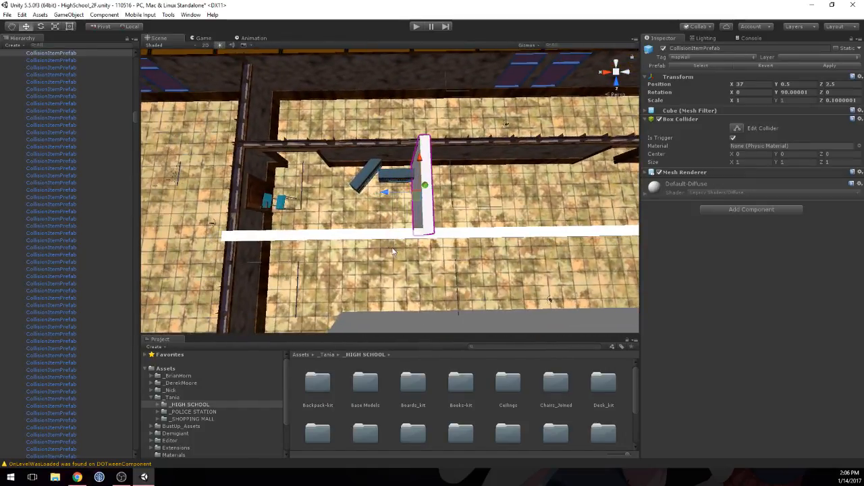
{"action": "left_click", "coordinate": [659, 173]}
Step: Set the Y rotation of the copied bookshelf at X 37.26, Z 2.16 to 90
{"action": "left_click", "coordinate": [390, 181]}
{"action": "left_click_drag", "start_coordinate": [390, 181], "coordinate": [395, 220], "text": "alt"}
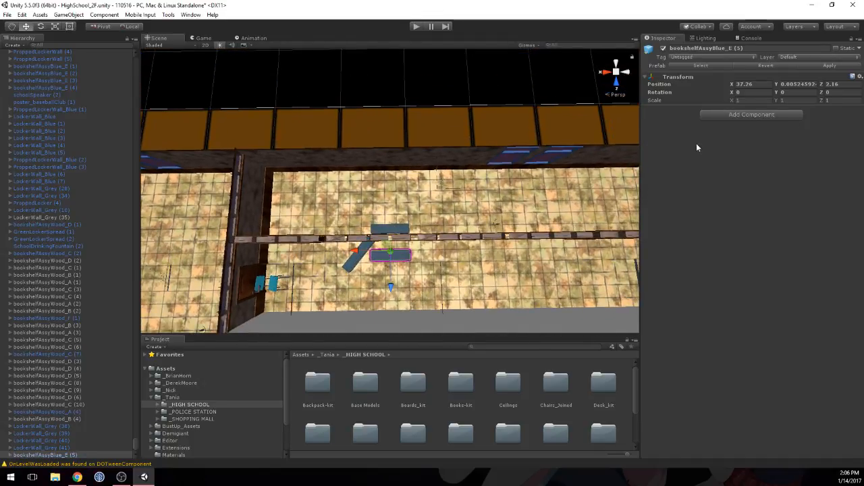
{"action": "left_click", "coordinate": [797, 93]}
{"action": "type", "text": "90"}
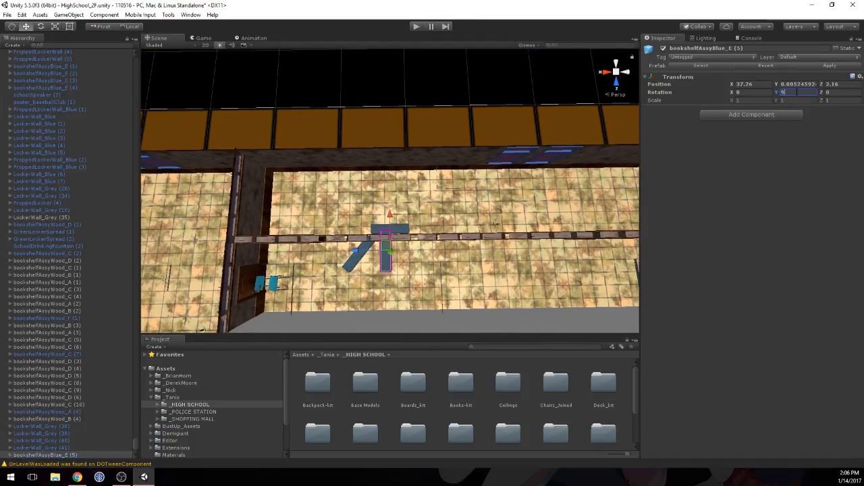
Step: Set the Y rotation of the copied bookshelf overlapping the long wall to 0 and move it across to the white wall side
{"action": "left_click", "coordinate": [398, 230]}
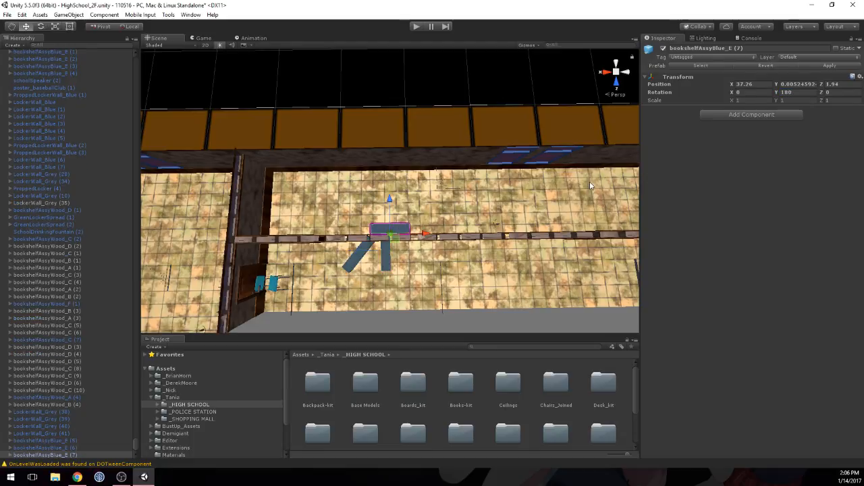
{"action": "type", "text": "0"}
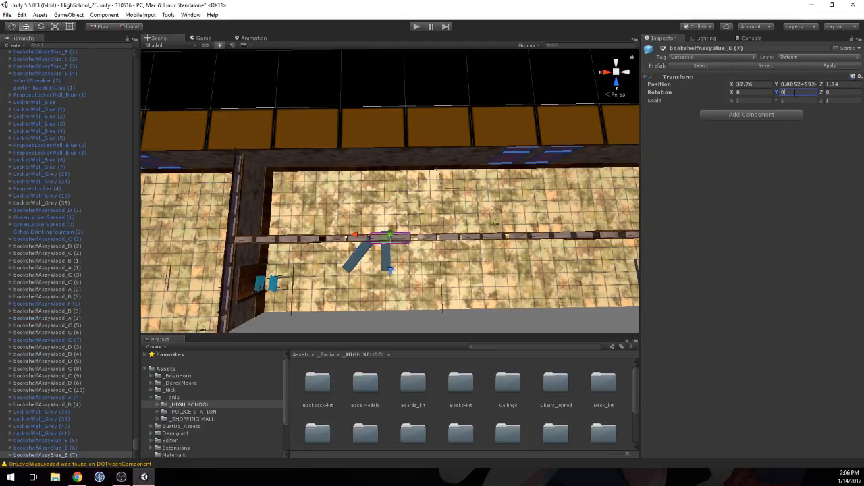
{"action": "left_click_drag", "start_coordinate": [391, 271], "coordinate": [392, 322]}
Step: Move the angled bookshelf copy between the other two, to about X 37.15, Z 2.32
{"action": "left_click", "coordinate": [349, 262]}
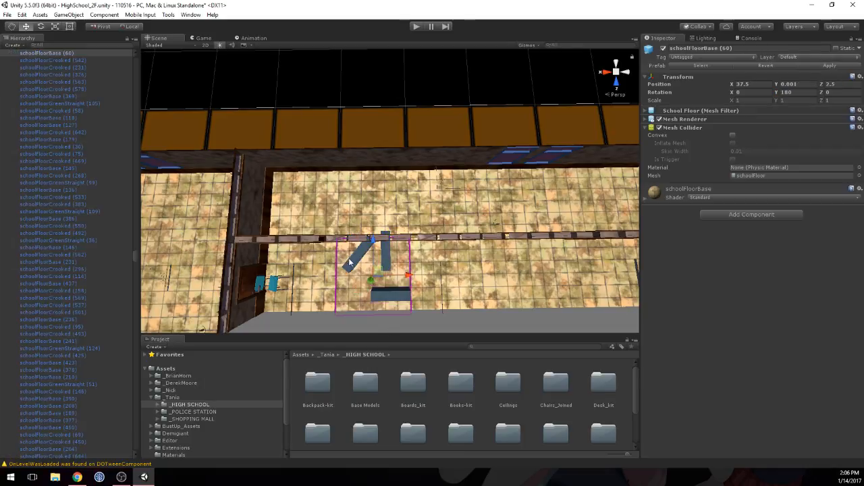
{"action": "left_click", "coordinate": [362, 257]}
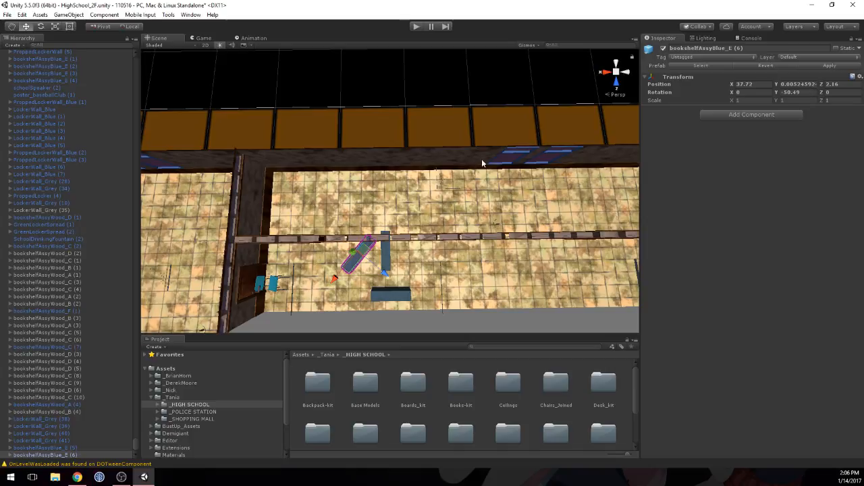
{"action": "left_click_drag", "start_coordinate": [382, 275], "coordinate": [420, 277]}
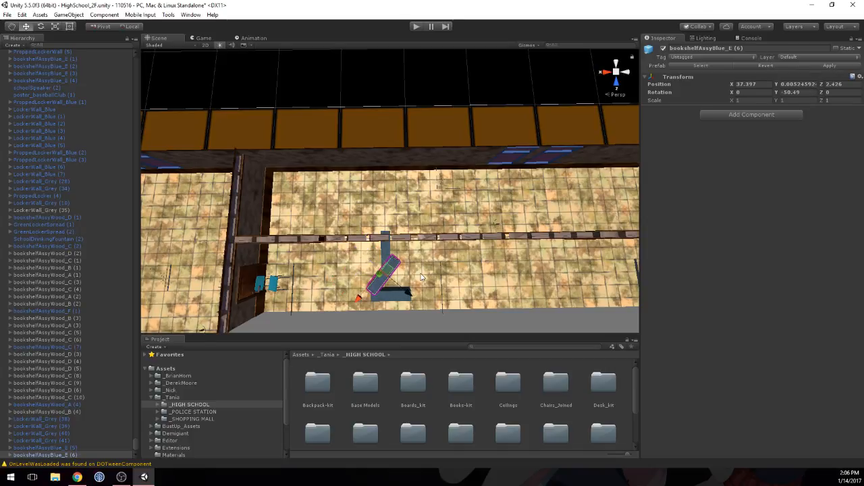
{"action": "left_click_drag", "start_coordinate": [363, 298], "coordinate": [430, 283]}
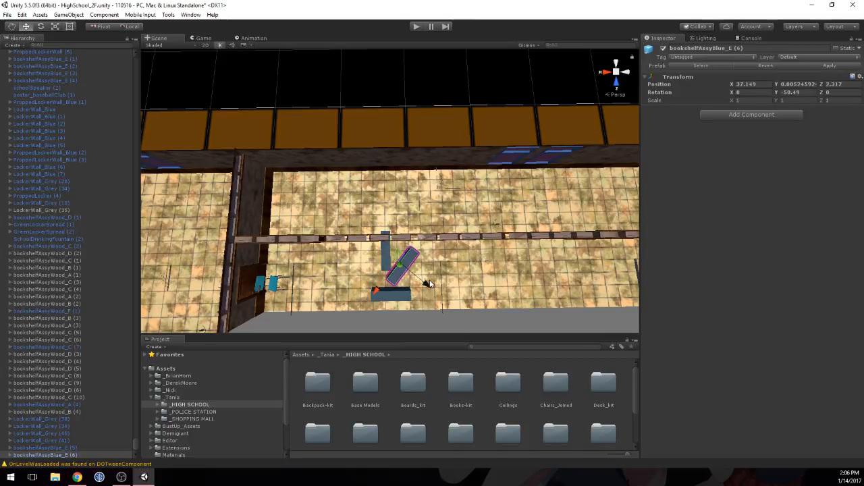
Step: Select the perpendicular and angled bookshelves together, switch the handles to Global, and move both away from the long wall
{"action": "left_click", "coordinate": [387, 270]}
{"action": "mouse_move", "coordinate": [417, 254]}
{"action": "middle_mouse_down"}
{"action": "mouse_move", "coordinate": [409, 234]}
{"action": "mouse_move", "coordinate": [401, 247]}
{"action": "middle_mouse_up"}
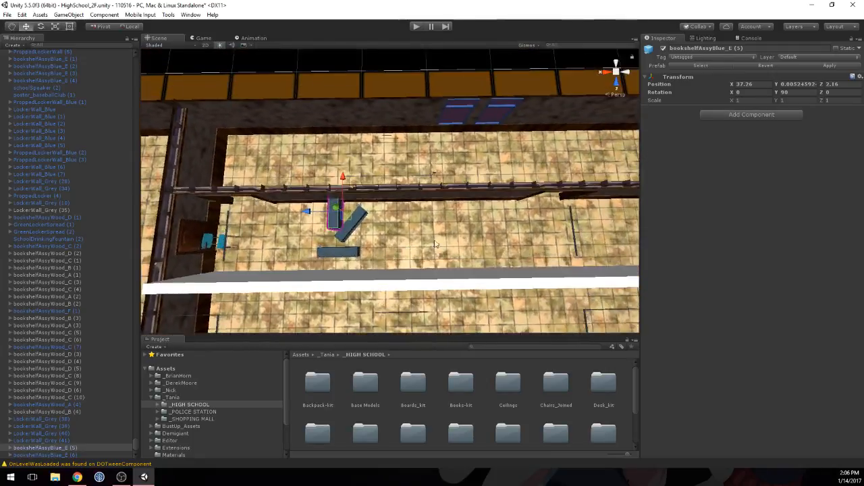
{"action": "right_click_drag", "start_coordinate": [419, 238], "coordinate": [526, 211]}
{"action": "middle_click_drag", "start_coordinate": [445, 262], "coordinate": [391, 200]}
{"action": "middle_click_drag", "start_coordinate": [335, 225], "coordinate": [617, 267]}
{"action": "right_click_drag", "start_coordinate": [369, 194], "coordinate": [498, 206]}
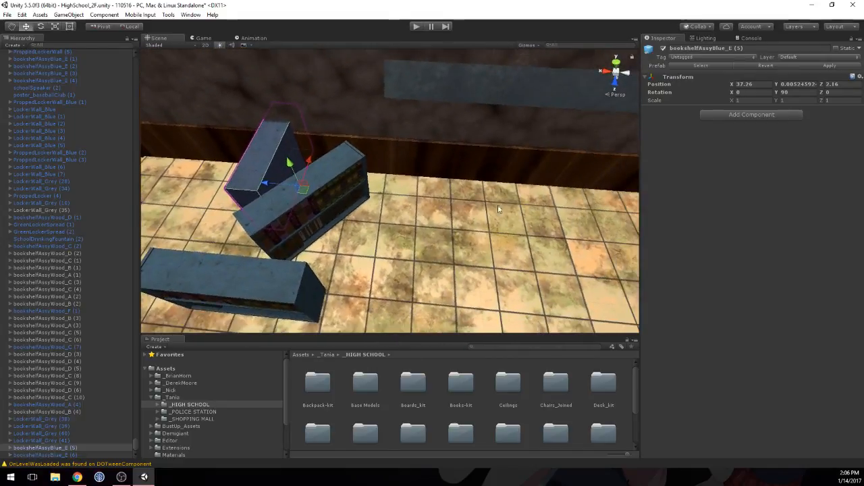
{"action": "left_click", "coordinate": [335, 170], "text": "shift"}
{"action": "left_click", "coordinate": [129, 26]}
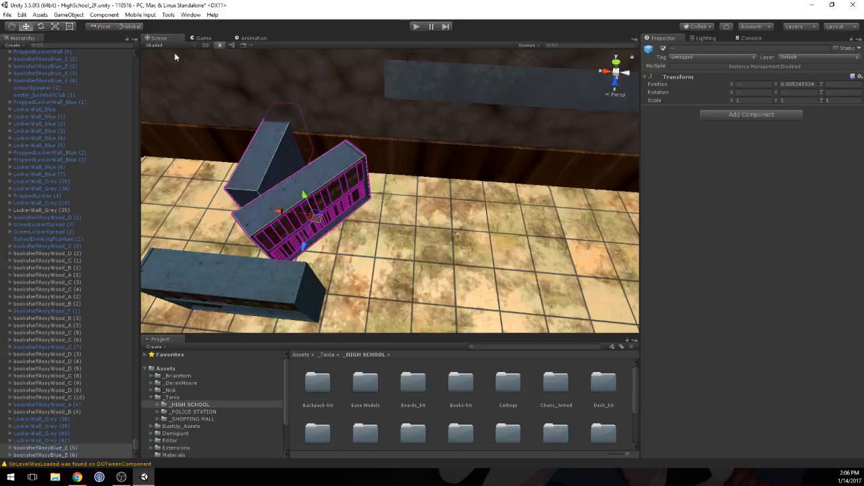
{"action": "left_click_drag", "start_coordinate": [306, 246], "coordinate": [297, 287]}
Step: Move the remaining unrotated bookshelf back against the long wall at X 37.26, Z 2.037
{"action": "left_click", "coordinate": [164, 282]}
{"action": "left_click_drag", "start_coordinate": [262, 324], "coordinate": [297, 225]}
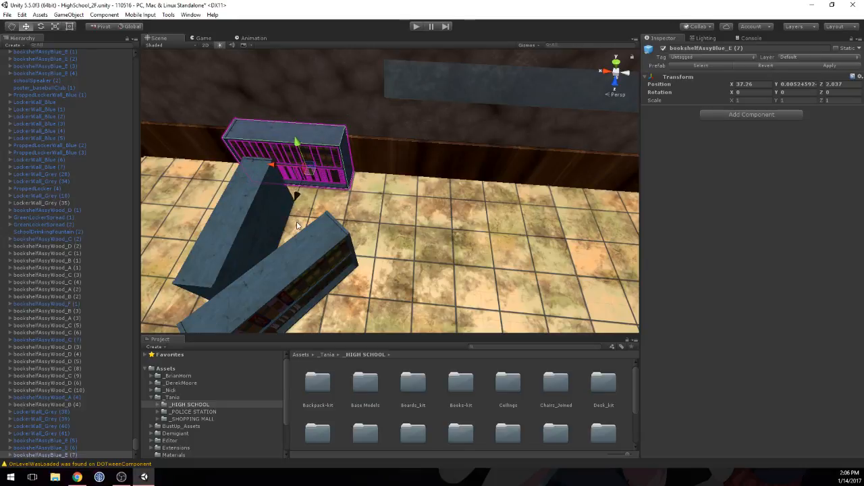
{"action": "middle_click_drag", "start_coordinate": [293, 170], "coordinate": [278, 131]}
{"action": "scroll", "coordinate": [299, 193], "scroll_direction": "up", "scroll_amount": 3}
{"action": "left_click_drag", "start_coordinate": [277, 131], "coordinate": [391, 173], "text": "alt"}
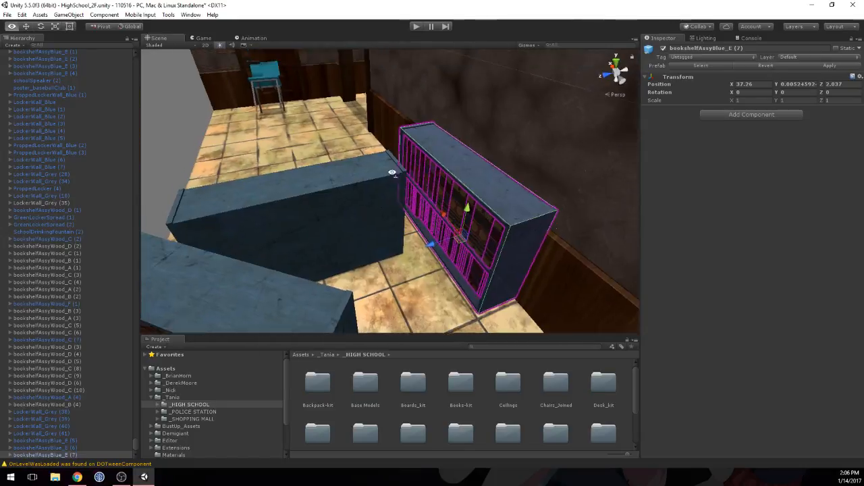
Step: Nudge the unrotated bookshelf against the long wall to Z 2.0382
{"action": "middle_click_drag", "start_coordinate": [392, 173], "coordinate": [205, 139]}
{"action": "scroll", "coordinate": [420, 216], "scroll_direction": "up", "scroll_amount": 3}
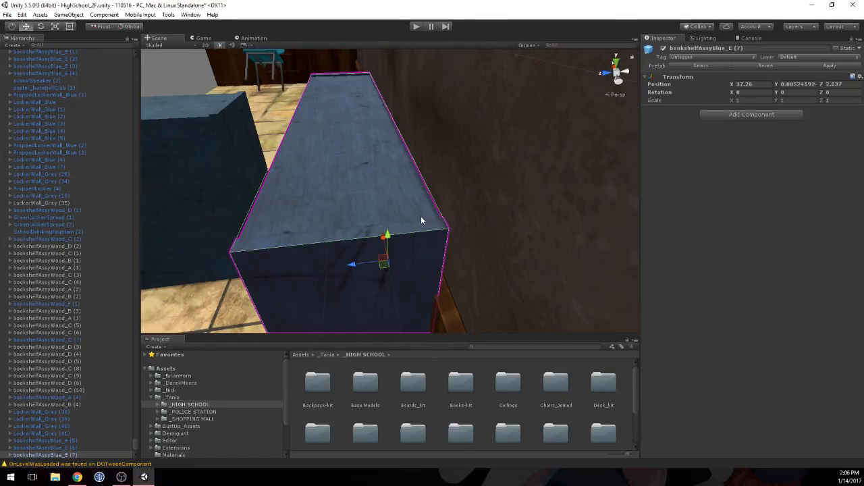
{"action": "middle_click_drag", "start_coordinate": [421, 216], "coordinate": [398, 199]}
{"action": "left_click_drag", "start_coordinate": [346, 254], "coordinate": [342, 254]}
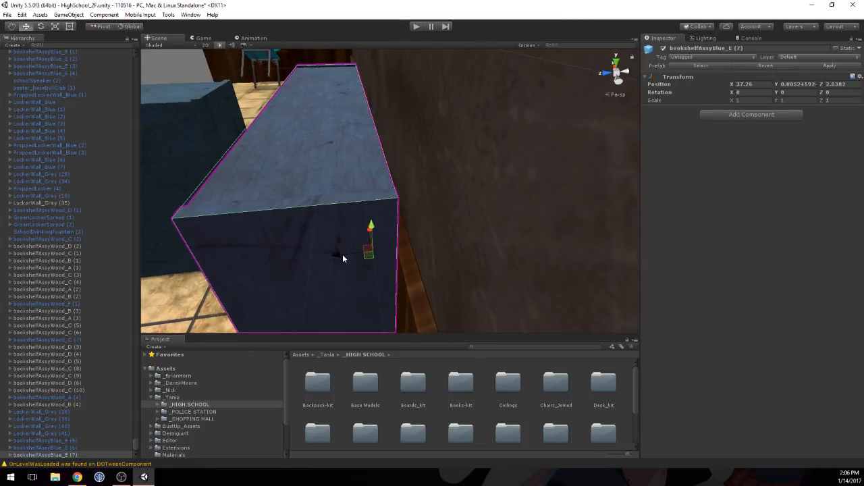
Step: Slide the unrotated bookshelf along the long wall by about two thirds of its length, away from the perpendicular one
{"action": "middle_click_drag", "start_coordinate": [320, 222], "coordinate": [434, 312]}
{"action": "scroll", "coordinate": [324, 185], "scroll_direction": "up", "scroll_amount": 2}
{"action": "left_click_drag", "start_coordinate": [285, 171], "coordinate": [350, 239], "text": "alt"}
{"action": "scroll", "coordinate": [350, 239], "scroll_direction": "down", "scroll_amount": 5}
{"action": "left_click", "coordinate": [387, 247]}
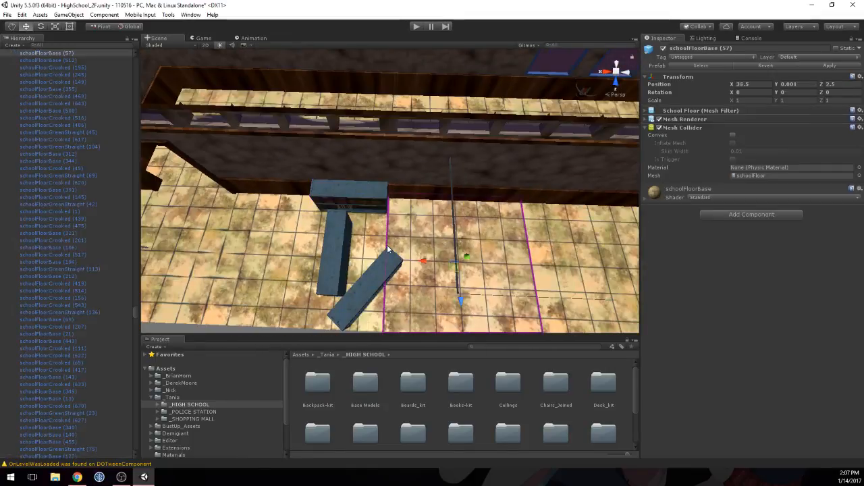
{"action": "left_click", "coordinate": [293, 248]}
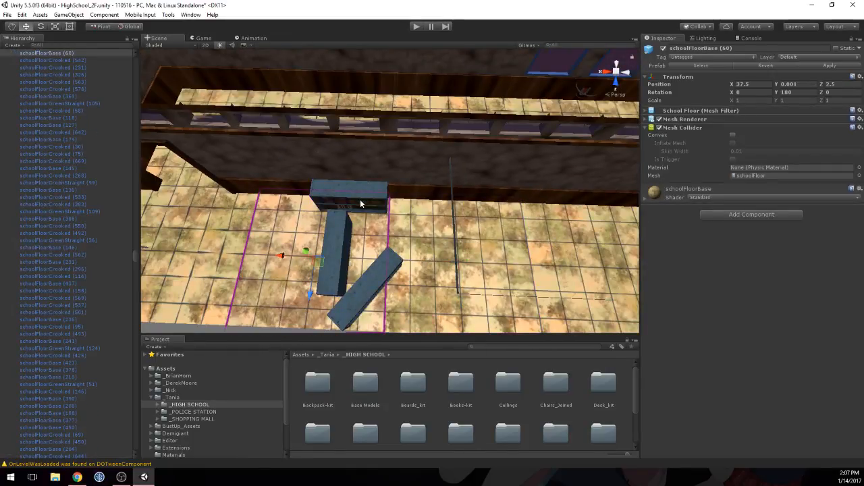
{"action": "left_click", "coordinate": [360, 203]}
{"action": "left_click_drag", "start_coordinate": [317, 196], "coordinate": [361, 200]}
Step: Select the perpendicular and angled bookshelves together and move both along X toward the shifted bookshelf, bringing the perpendicular one to X 37.027
{"action": "left_click", "coordinate": [346, 242]}
{"action": "left_click", "coordinate": [366, 280], "text": "shift"}
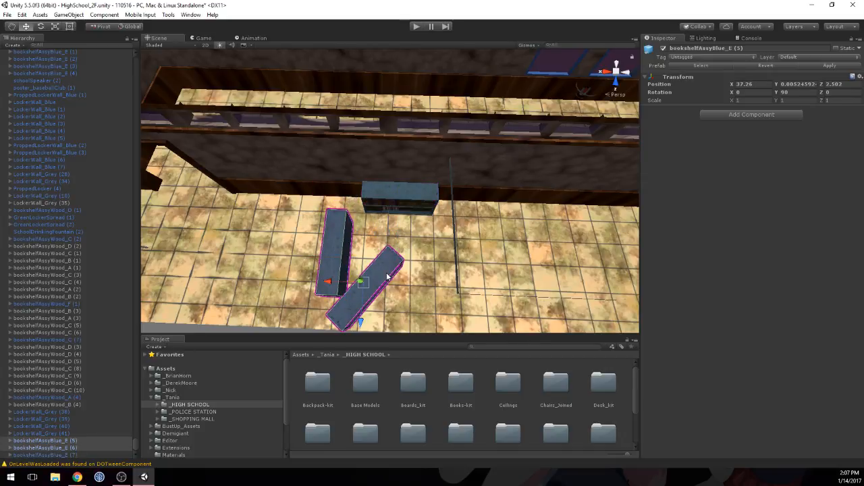
{"action": "left_click_drag", "start_coordinate": [344, 281], "coordinate": [360, 281]}
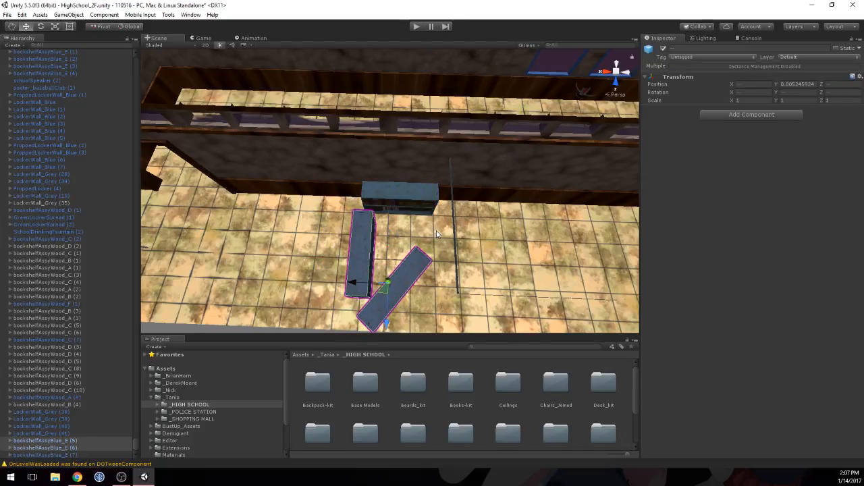
{"action": "left_click", "coordinate": [437, 234]}
{"action": "left_click", "coordinate": [365, 247]}
{"action": "left_click", "coordinate": [407, 280], "text": "shift"}
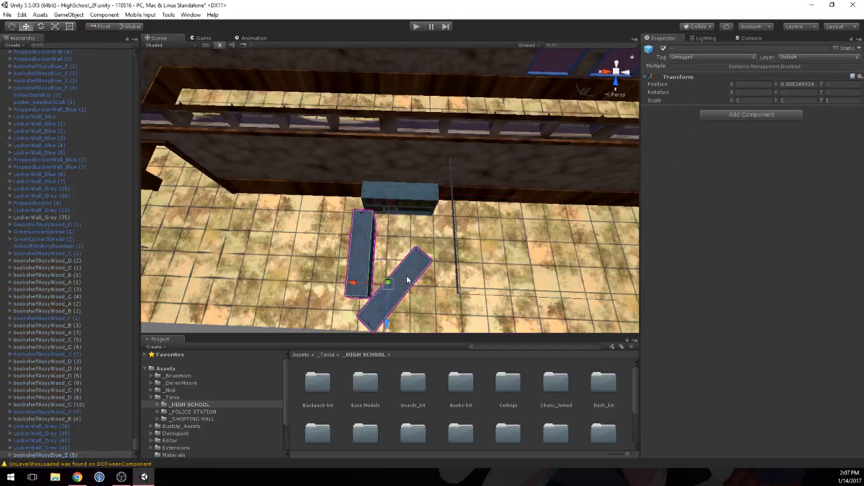
{"action": "left_click_drag", "start_coordinate": [355, 283], "coordinate": [360, 283]}
Step: Move the angled bookshelf to X 36.856, Z 2.638 and set its Y rotation to -82.99
{"action": "middle_click_drag", "start_coordinate": [454, 221], "coordinate": [324, 230]}
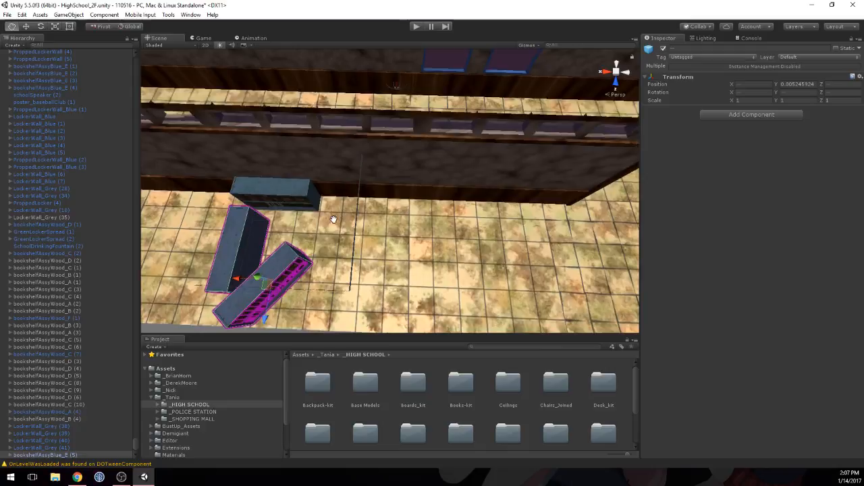
{"action": "left_click", "coordinate": [288, 265]}
{"action": "left_click", "coordinate": [237, 241]}
{"action": "left_click", "coordinate": [281, 259]}
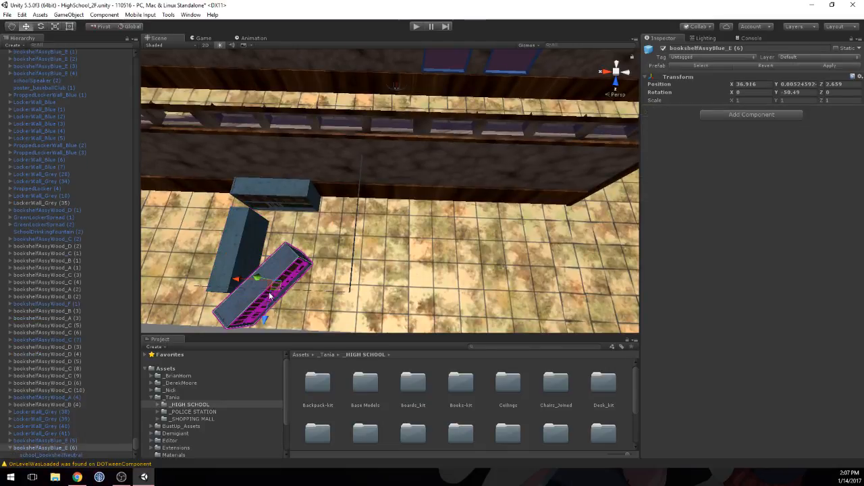
{"action": "mouse_move", "coordinate": [266, 320]}
{"action": "left_mouse_down"}
{"action": "mouse_move", "coordinate": [271, 296]}
{"action": "mouse_move", "coordinate": [270, 318]}
{"action": "left_mouse_up"}
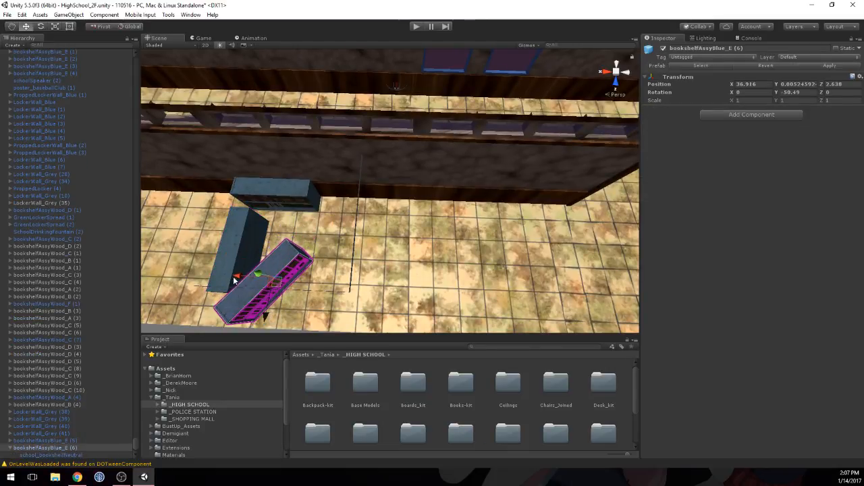
{"action": "left_click_drag", "start_coordinate": [239, 276], "coordinate": [250, 274]}
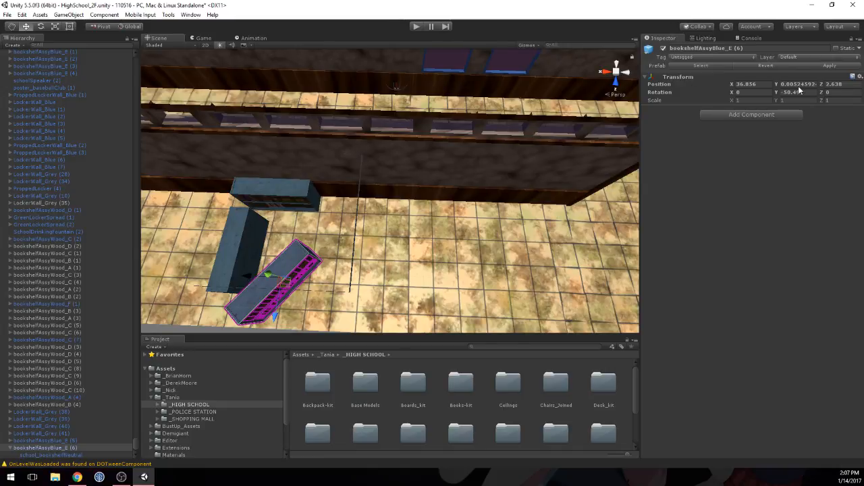
{"action": "left_click_drag", "start_coordinate": [778, 92], "coordinate": [241, 227]}
Step: Set the perpendicular bookshelf's Y rotation to 68.3 and move the other freestanding bookshelf toward the white placeholder wall
{"action": "left_click", "coordinate": [235, 239]}
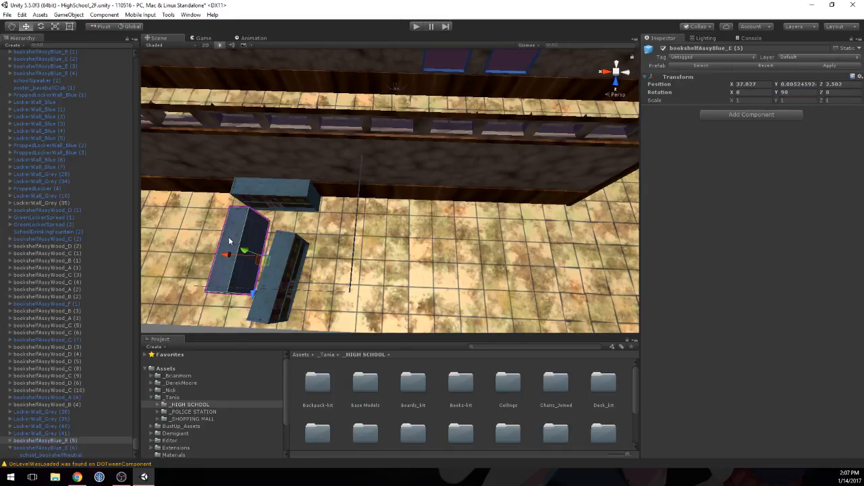
{"action": "left_click_drag", "start_coordinate": [778, 93], "coordinate": [729, 95]}
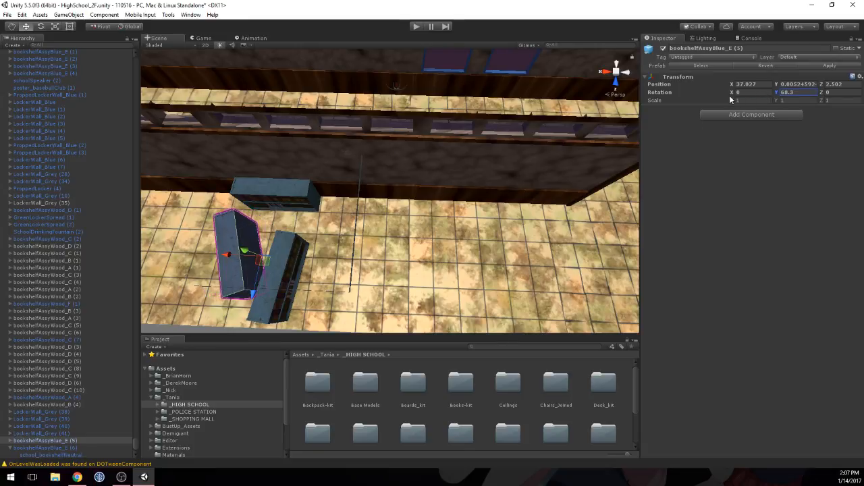
{"action": "left_click", "coordinate": [282, 245]}
{"action": "middle_click_drag", "start_coordinate": [284, 245], "coordinate": [337, 251]}
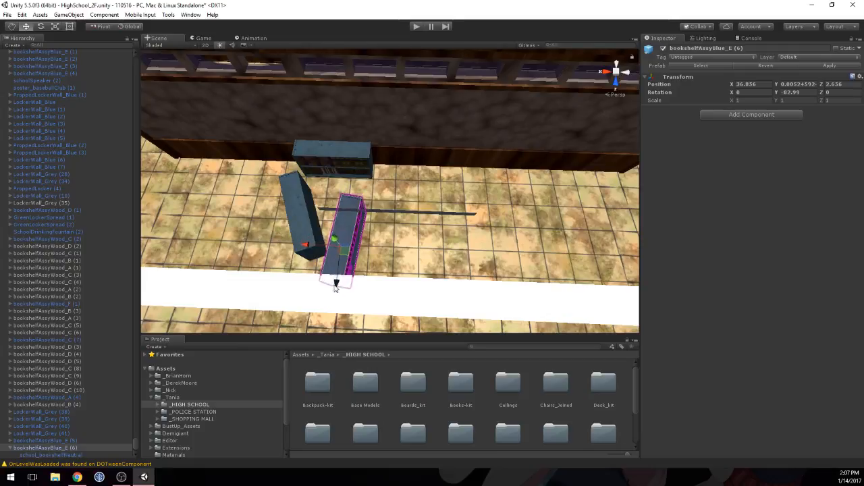
Step: Move the bookshelf rotated 68.3 to X 36.967, Z 2.459 and the one beside the white wall to Z 2.673
{"action": "left_click", "coordinate": [297, 232]}
{"action": "left_click_drag", "start_coordinate": [287, 221], "coordinate": [323, 253]}
{"action": "scroll", "coordinate": [315, 213], "scroll_direction": "down", "scroll_amount": 6}
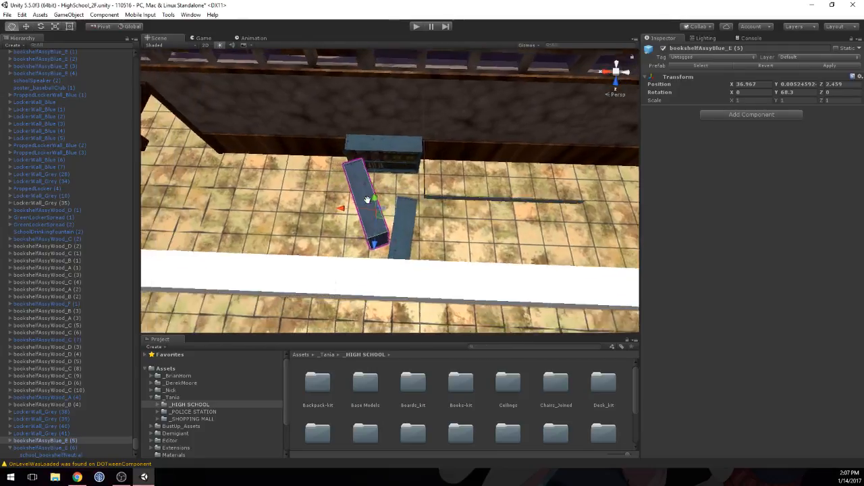
{"action": "middle_click_drag", "start_coordinate": [454, 223], "coordinate": [267, 303]}
{"action": "left_click", "coordinate": [320, 279]}
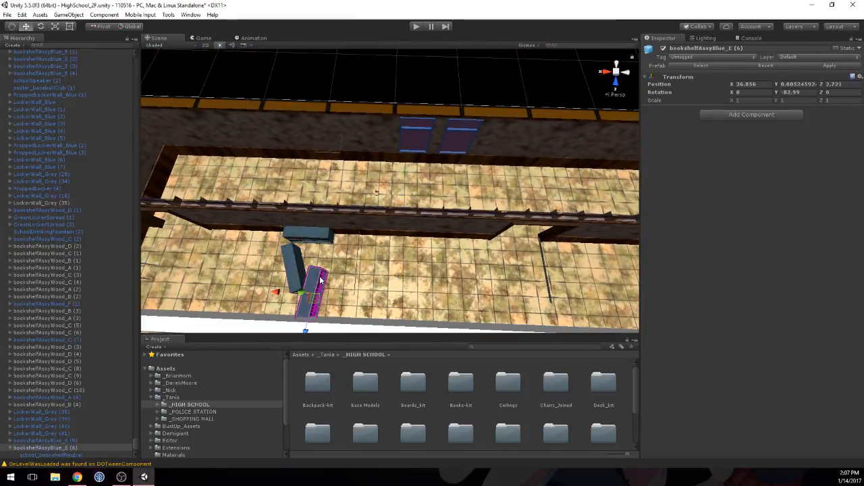
{"action": "left_click_drag", "start_coordinate": [305, 330], "coordinate": [306, 327]}
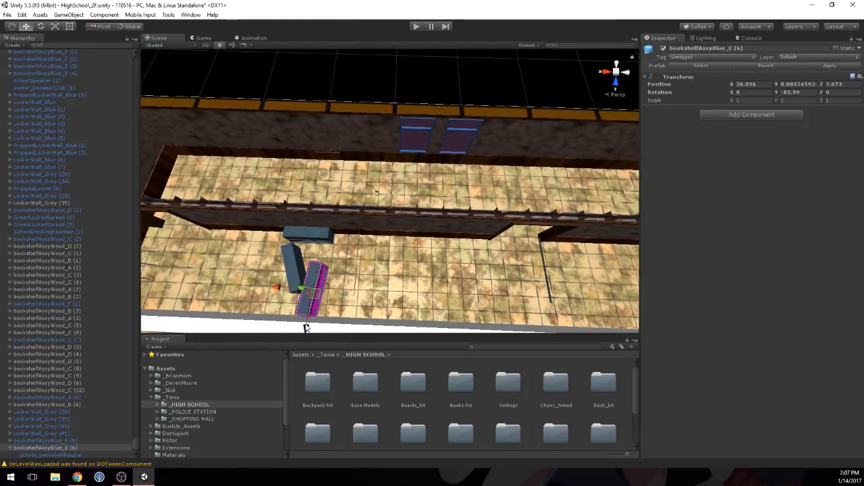
Step: Examine the remaining white placeholder walls and the finished desk and locker rows elsewhere on the floor
{"action": "middle_click_drag", "start_coordinate": [267, 283], "coordinate": [268, 167]}
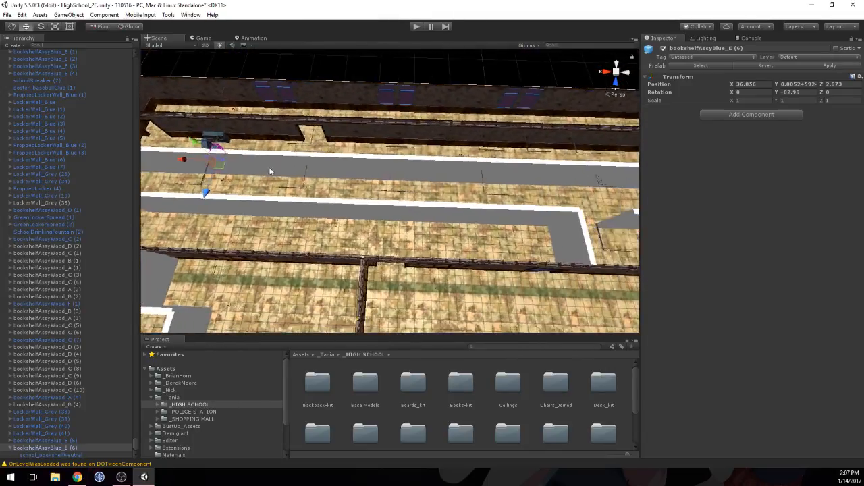
{"action": "scroll", "coordinate": [269, 167], "scroll_direction": "down", "scroll_amount": 3}
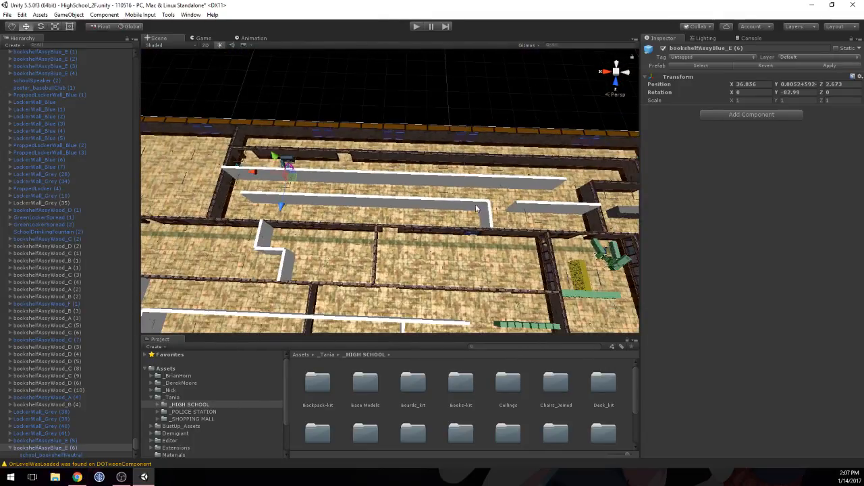
{"action": "middle_click_drag", "start_coordinate": [562, 179], "coordinate": [403, 169]}
{"action": "right_click_drag", "start_coordinate": [484, 208], "coordinate": [381, 235]}
{"action": "middle_click_drag", "start_coordinate": [378, 225], "coordinate": [549, 243]}
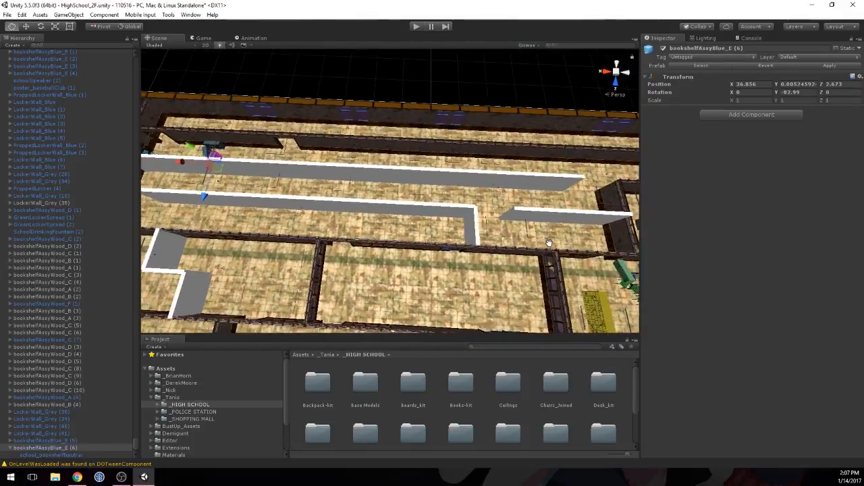
{"action": "middle_click_drag", "start_coordinate": [232, 189], "coordinate": [251, 189]}
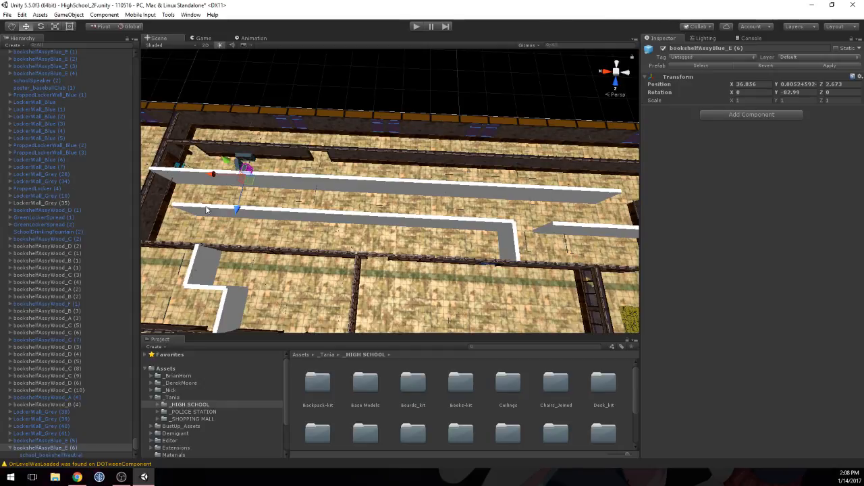
{"action": "middle_click_drag", "start_coordinate": [529, 232], "coordinate": [236, 163]}
{"action": "scroll", "coordinate": [236, 163], "scroll_direction": "down", "scroll_amount": 5}
{"action": "middle_click_drag", "start_coordinate": [570, 242], "coordinate": [408, 198]}
{"action": "scroll", "coordinate": [277, 263], "scroll_direction": "up", "scroll_amount": 5}
{"action": "scroll", "coordinate": [288, 277], "scroll_direction": "up", "scroll_amount": 1}
{"action": "scroll", "coordinate": [290, 262], "scroll_direction": "up", "scroll_amount": 4}
{"action": "middle_click_drag", "start_coordinate": [385, 169], "coordinate": [197, 163]}
{"action": "left_click", "coordinate": [435, 135]}
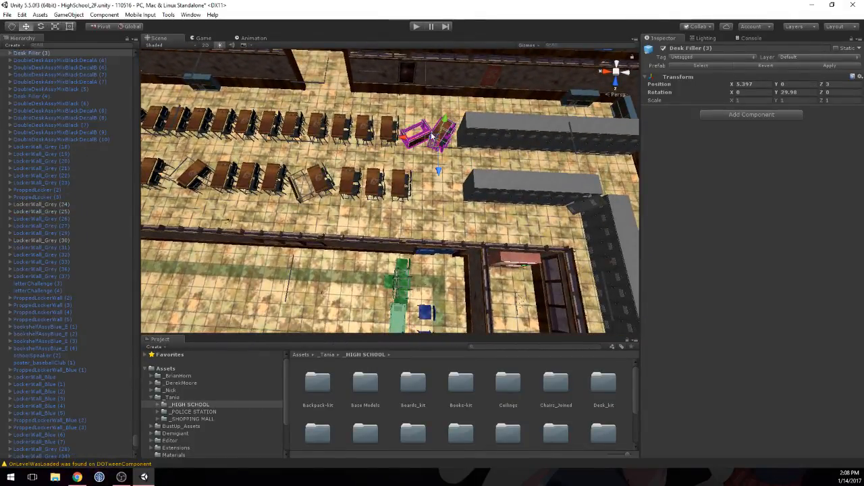
{"action": "left_click", "coordinate": [389, 128], "text": "shift"}
{"action": "left_click", "coordinate": [365, 127], "text": "shift"}
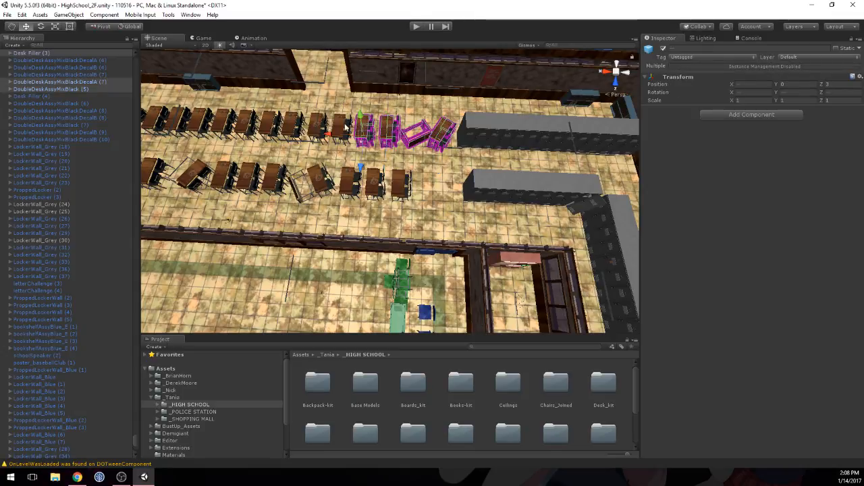
{"action": "left_click", "coordinate": [336, 129], "text": "shift"}
{"action": "left_click", "coordinate": [319, 125], "text": "shift"}
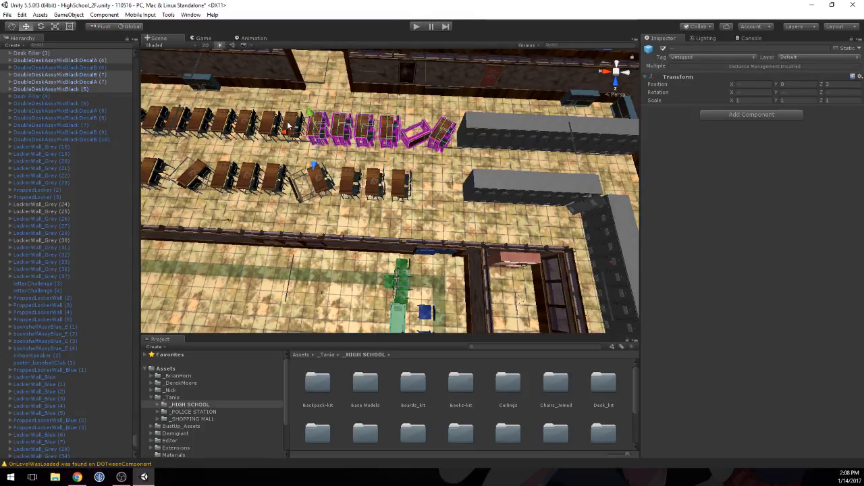
{"action": "left_click", "coordinate": [292, 125], "text": "shift"}
{"action": "scroll", "coordinate": [330, 139], "scroll_direction": "down", "scroll_amount": 3}
{"action": "middle_click_drag", "start_coordinate": [332, 139], "coordinate": [370, 149]}
{"action": "scroll", "coordinate": [373, 157], "scroll_direction": "down", "scroll_amount": 3}
{"action": "scroll", "coordinate": [373, 158], "scroll_direction": "up", "scroll_amount": 3}
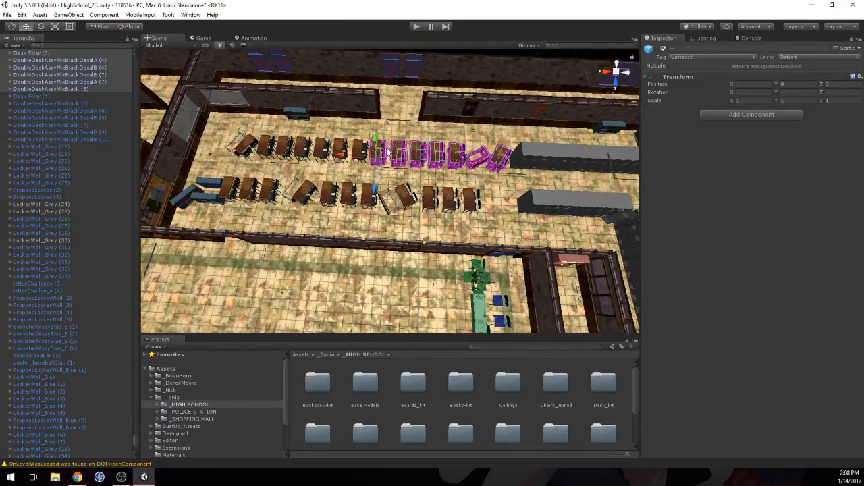
{"action": "left_click", "coordinate": [398, 152]}
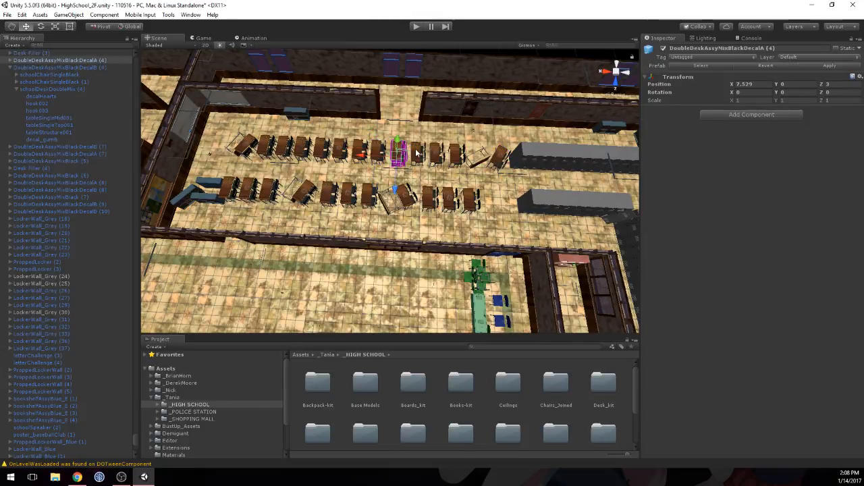
{"action": "left_click", "coordinate": [433, 153], "text": "shift"}
{"action": "left_click", "coordinate": [397, 125]}
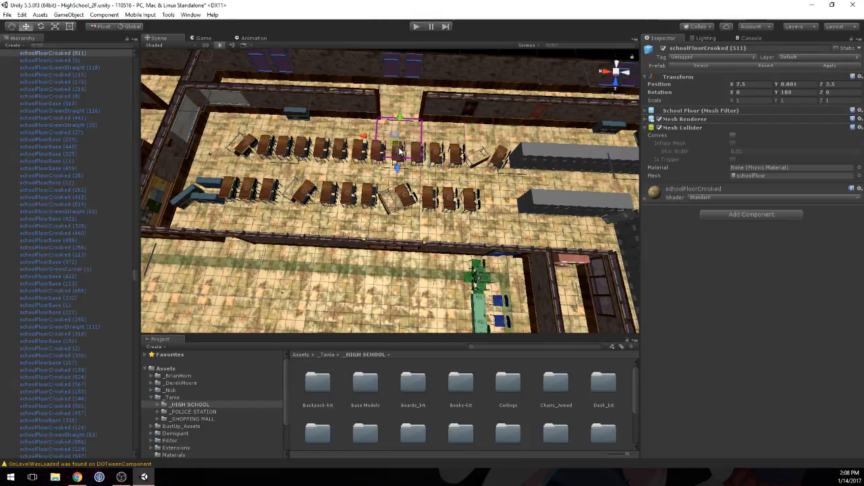
Step: Duplicate the three double desks and Desk Filler nearest the grey lockers, and move the copies along X to the end of the long white placeholder wall
{"action": "scroll", "coordinate": [399, 152], "scroll_direction": "up", "scroll_amount": 6}
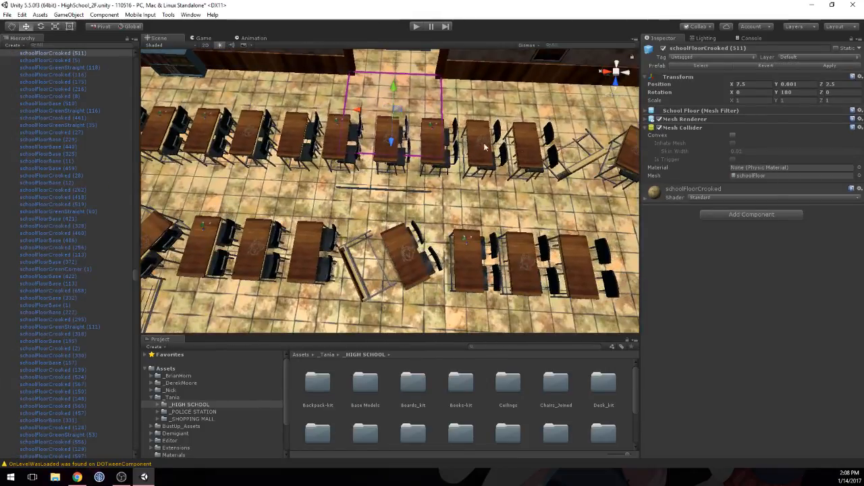
{"action": "left_click", "coordinate": [515, 144]}
{"action": "left_click", "coordinate": [479, 142], "text": "shift"}
{"action": "left_click", "coordinate": [435, 143], "text": "shift"}
{"action": "scroll", "coordinate": [511, 141], "scroll_direction": "down", "scroll_amount": 4}
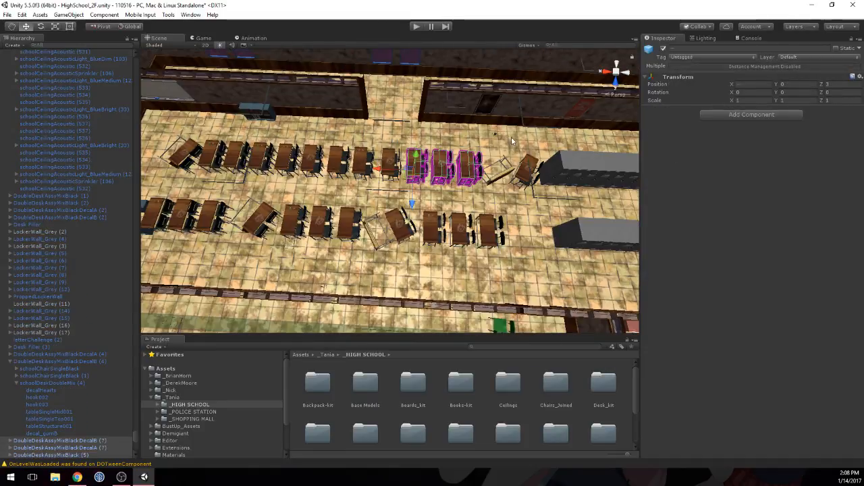
{"action": "scroll", "coordinate": [516, 172], "scroll_direction": "down", "scroll_amount": 6}
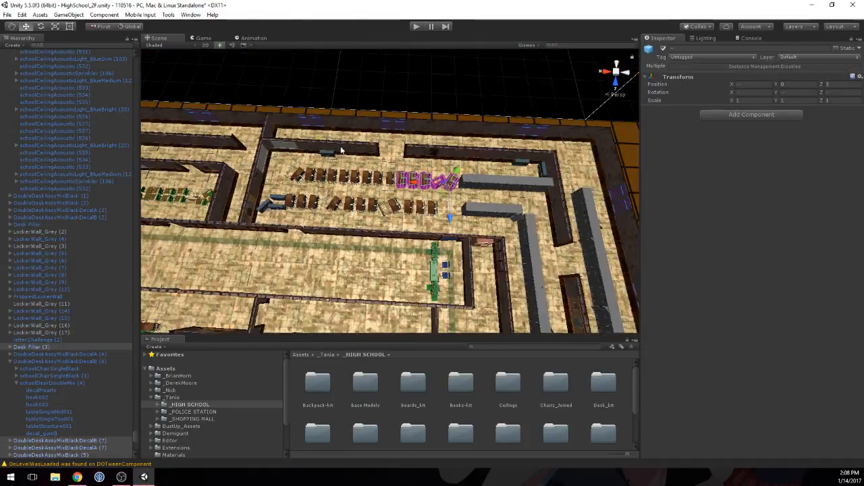
{"action": "middle_click_drag", "start_coordinate": [340, 135], "coordinate": [588, 143]}
{"action": "scroll", "coordinate": [584, 145], "scroll_direction": "down", "scroll_amount": 3}
{"action": "middle_click_drag", "start_coordinate": [233, 181], "coordinate": [461, 186]}
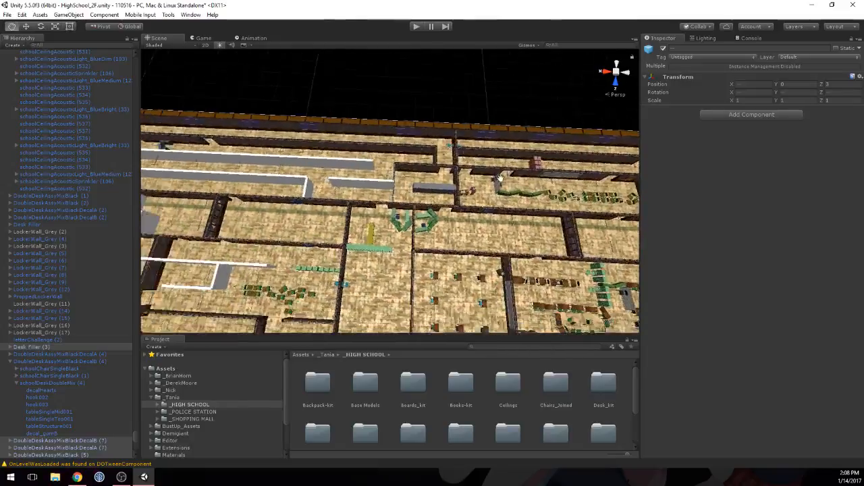
{"action": "scroll", "coordinate": [461, 185], "scroll_direction": "down", "scroll_amount": 6}
{"action": "left_click_drag", "start_coordinate": [463, 184], "coordinate": [434, 188], "text": "alt"}
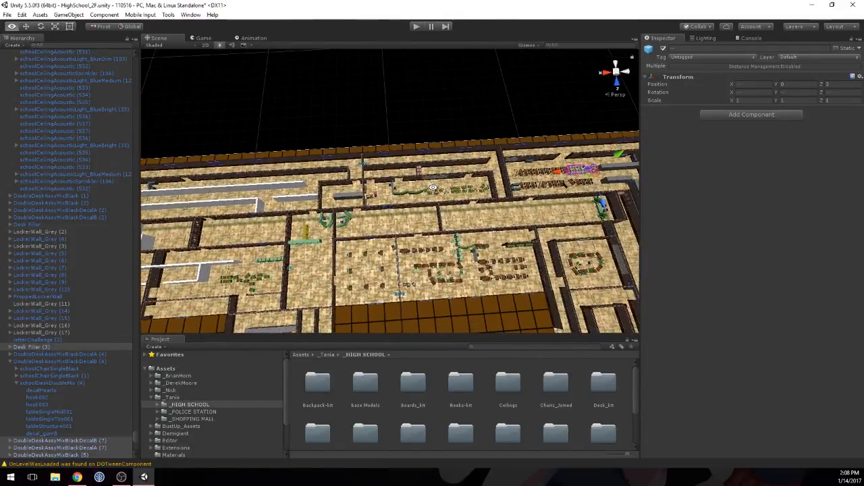
{"action": "key", "text": "ctrl+d"}
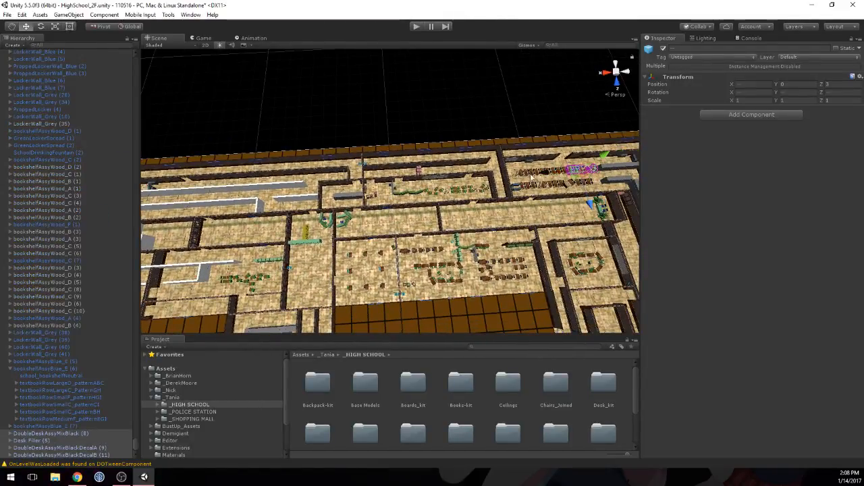
{"action": "left_click_drag", "start_coordinate": [530, 177], "coordinate": [275, 177]}
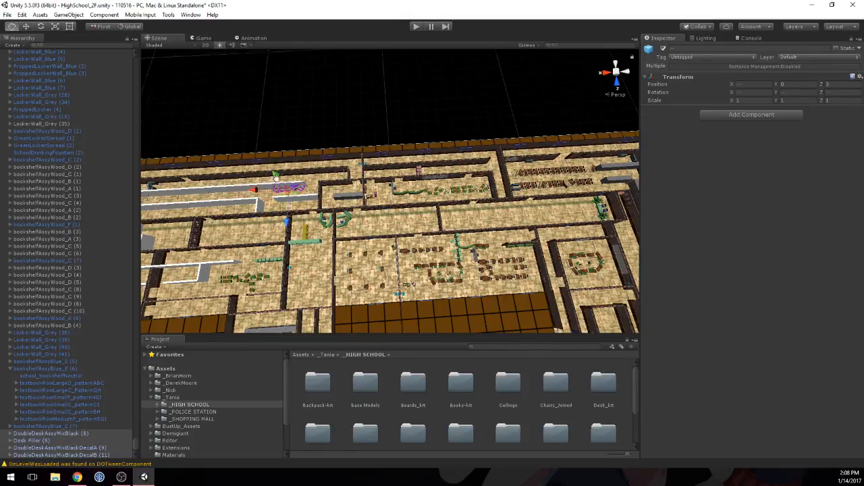
{"action": "key", "text": "f"}
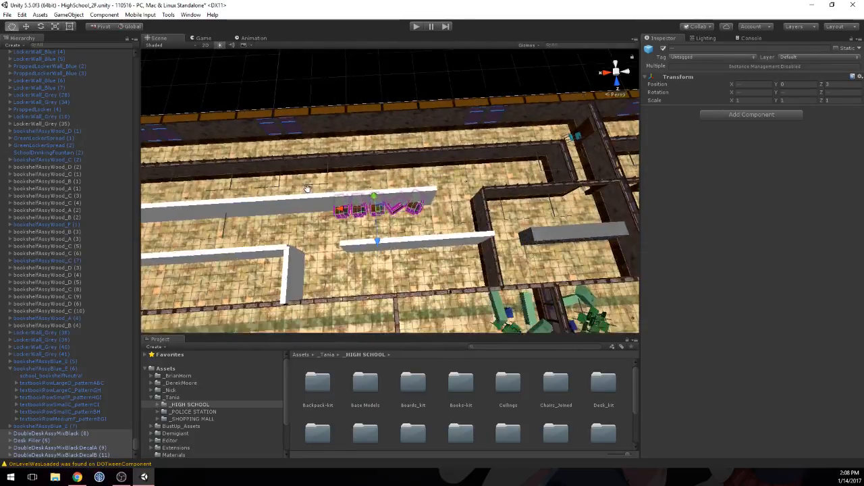
{"action": "scroll", "coordinate": [308, 187], "scroll_direction": "down", "scroll_amount": 6}
{"action": "middle_click_drag", "start_coordinate": [307, 189], "coordinate": [337, 189]}
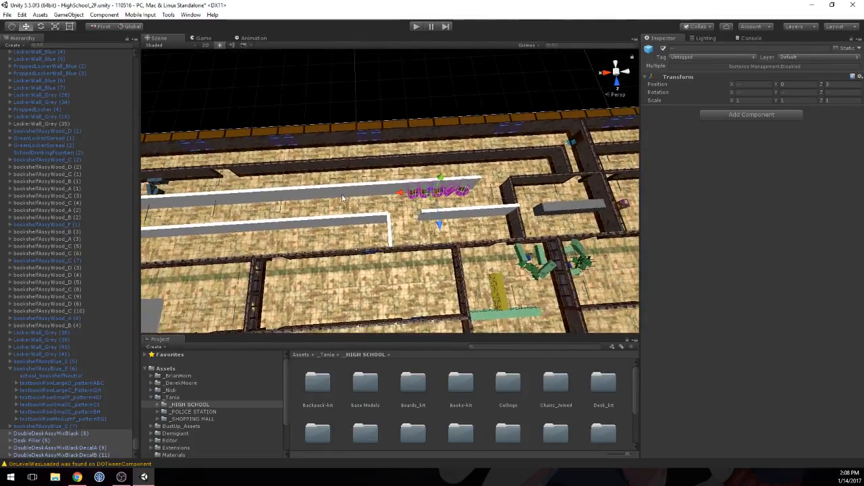
Step: Duplicate the set of double desks and Desk Filler repeatedly along X until the row runs the length of the long white placeholder wall
{"action": "key", "text": "ctrl+d"}
{"action": "left_click_drag", "start_coordinate": [378, 196], "coordinate": [319, 197]}
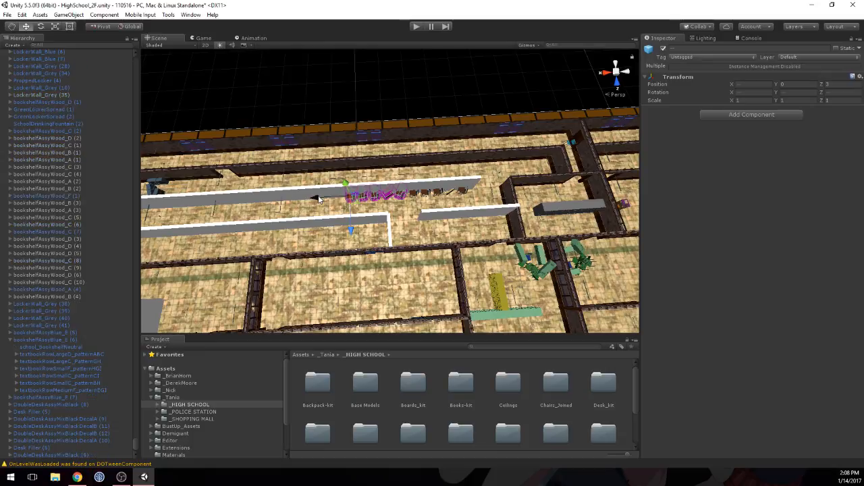
{"action": "left_click_drag", "start_coordinate": [375, 200], "coordinate": [304, 201]}
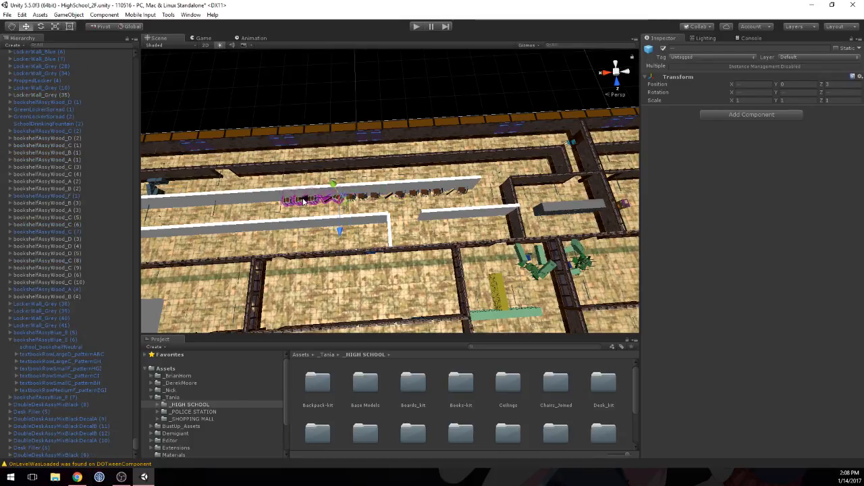
{"action": "middle_click_drag", "start_coordinate": [358, 205], "coordinate": [463, 187]}
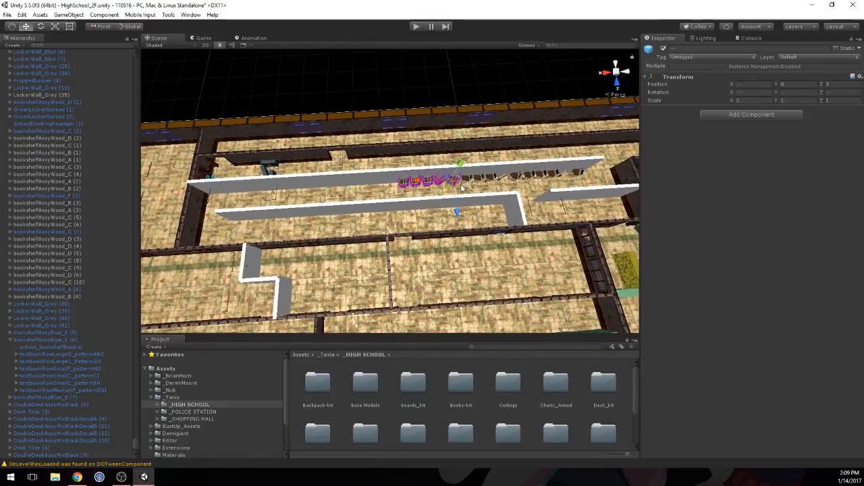
{"action": "key", "text": "ctrl+d"}
{"action": "left_click_drag", "start_coordinate": [342, 189], "coordinate": [319, 188]}
{"action": "key", "text": "f"}
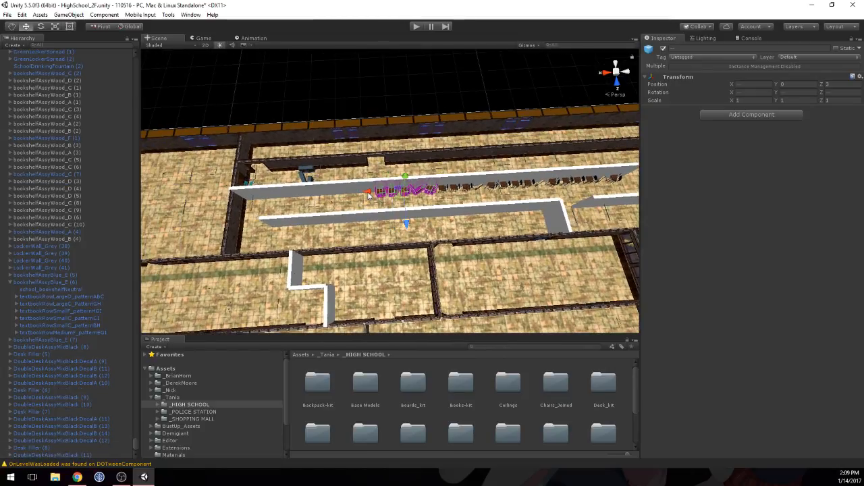
{"action": "left_click_drag", "start_coordinate": [369, 195], "coordinate": [219, 196]}
{"action": "key", "text": "ctrl+d"}
{"action": "mouse_move", "coordinate": [285, 207]}
{"action": "middle_mouse_down"}
{"action": "mouse_move", "coordinate": [472, 186]}
{"action": "mouse_move", "coordinate": [295, 219]}
{"action": "middle_mouse_up"}
{"action": "middle_click_drag", "start_coordinate": [474, 200], "coordinate": [298, 193]}
Step: Select the CollisionItemPrefab segments of the long placeholder wall behind the desk row and turn off their Mesh Renderer
{"action": "left_click", "coordinate": [455, 181]}
{"action": "left_click", "coordinate": [406, 186], "text": "shift"}
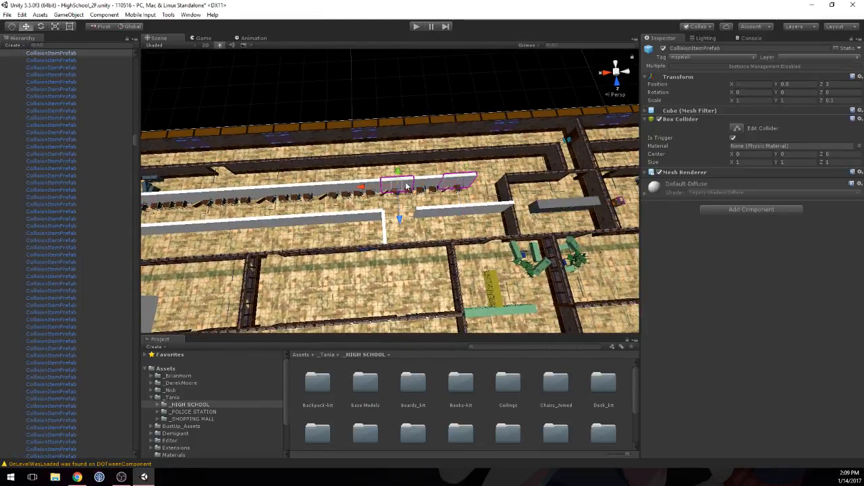
{"action": "left_click", "coordinate": [356, 187], "text": "shift"}
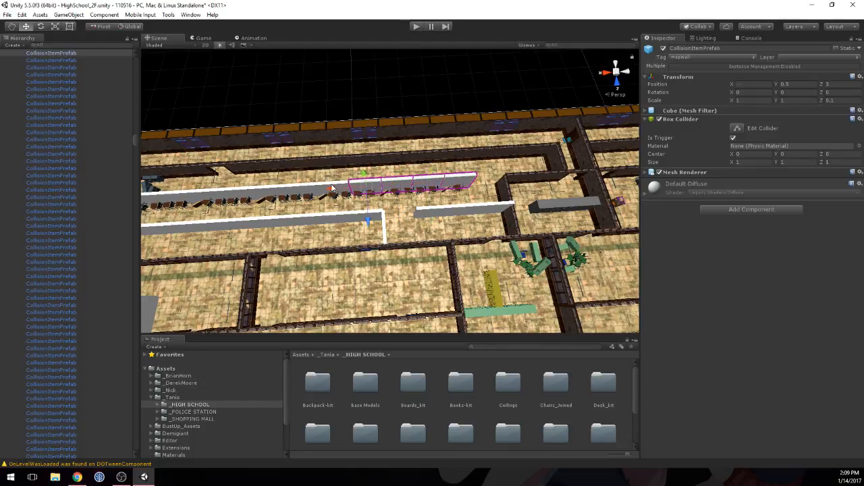
{"action": "left_click_drag", "start_coordinate": [314, 197], "coordinate": [473, 259], "text": "alt"}
{"action": "middle_click_drag", "start_coordinate": [472, 260], "coordinate": [428, 110]}
{"action": "left_click_drag", "start_coordinate": [425, 222], "coordinate": [455, 216], "text": "alt"}
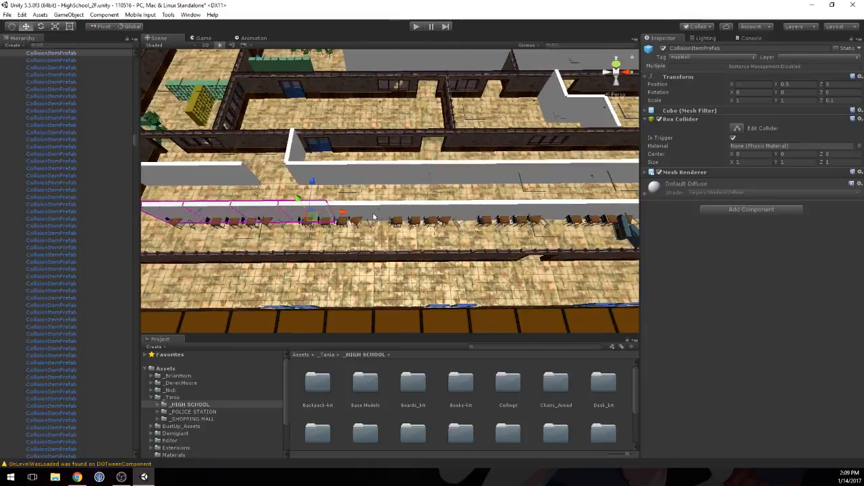
{"action": "left_click_drag", "start_coordinate": [551, 212], "coordinate": [486, 210], "text": "alt"}
{"action": "left_click", "coordinate": [594, 194], "text": "shift"}
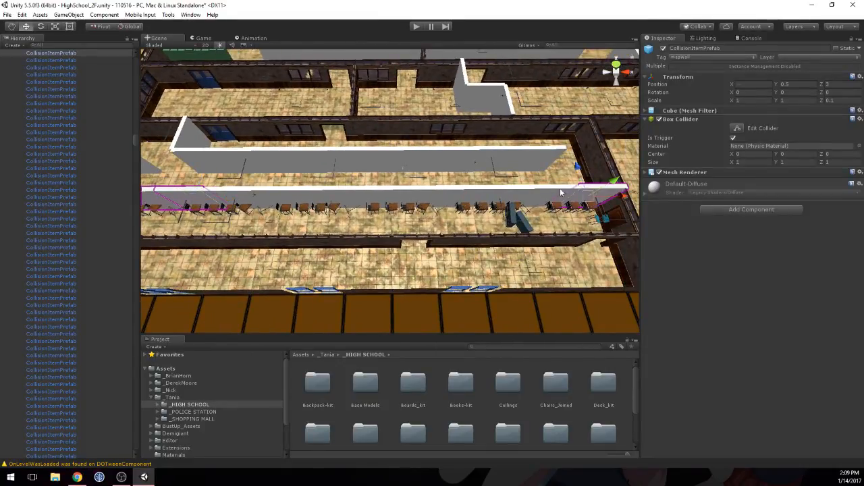
{"action": "left_click", "coordinate": [561, 193], "text": "shift"}
{"action": "left_click", "coordinate": [518, 196], "text": "shift"}
{"action": "left_click", "coordinate": [464, 197], "text": "shift"}
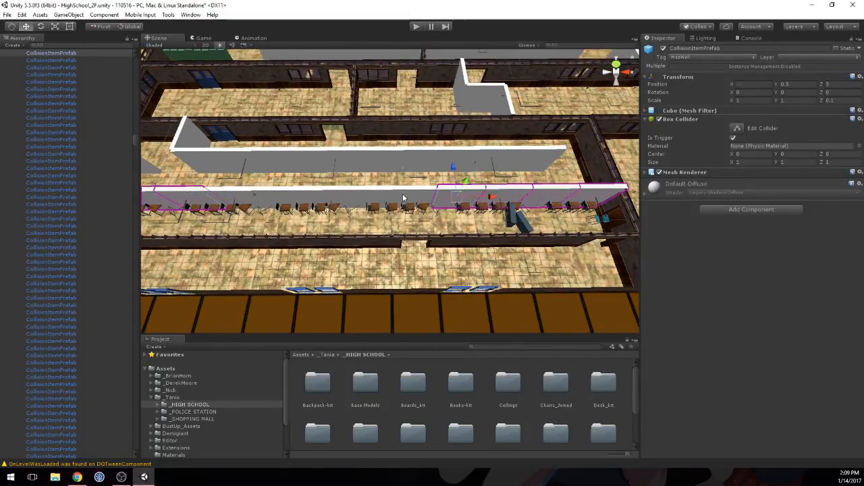
{"action": "left_click", "coordinate": [370, 194], "text": "shift"}
{"action": "left_click", "coordinate": [323, 195], "text": "shift"}
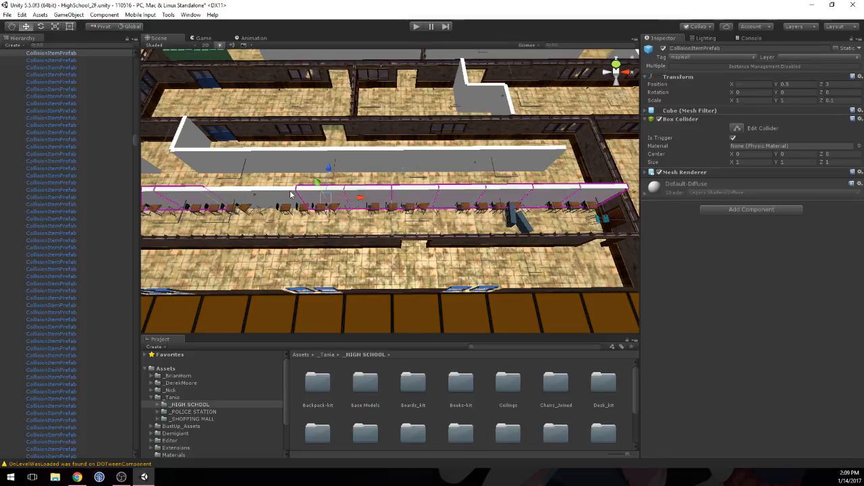
{"action": "left_click", "coordinate": [243, 194], "text": "shift"}
{"action": "left_click", "coordinate": [658, 172]}
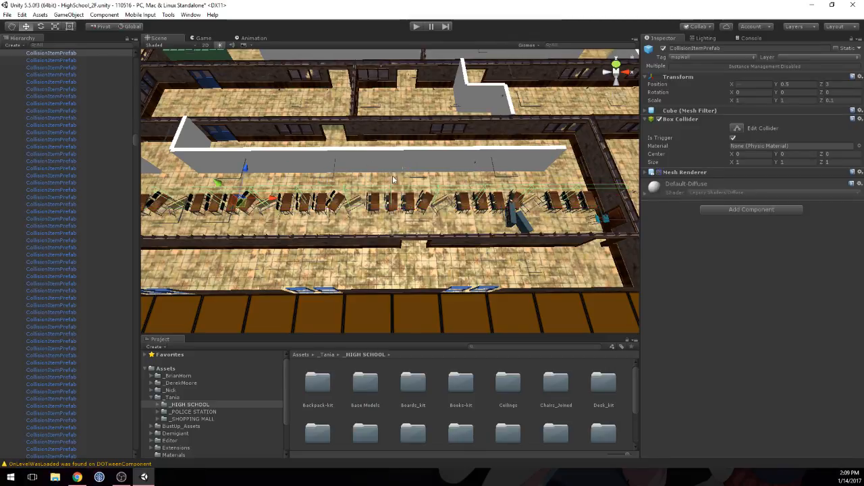
Step: Move the first double desk of a middle group along X to 31.565, spacing it from its neighbour
{"action": "middle_click_drag", "start_coordinate": [378, 173], "coordinate": [401, 188]}
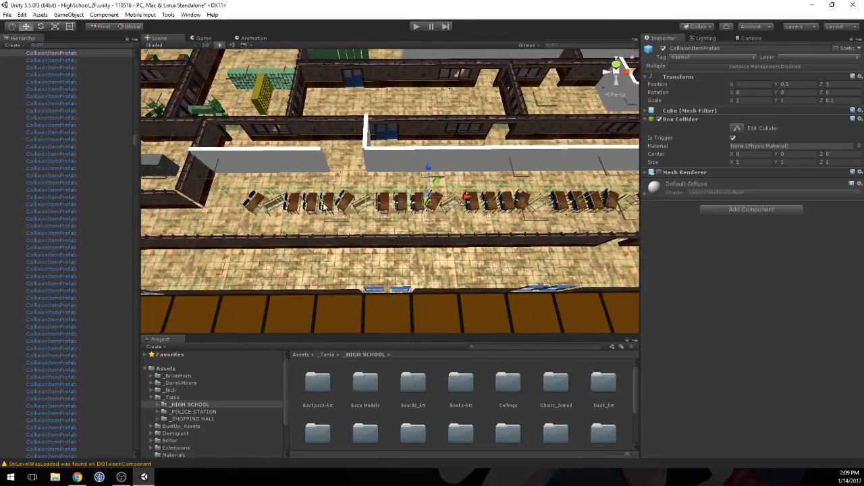
{"action": "left_click", "coordinate": [308, 208]}
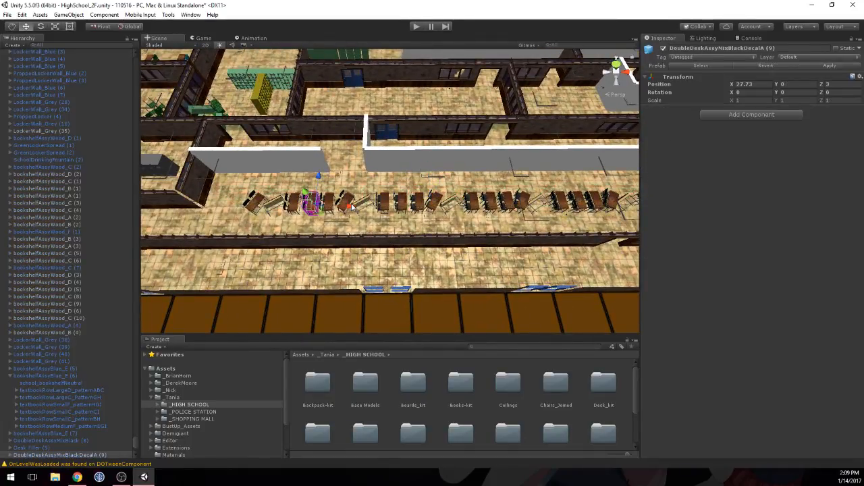
{"action": "left_click_drag", "start_coordinate": [390, 204], "coordinate": [347, 204]}
{"action": "left_click", "coordinate": [467, 201]}
{"action": "middle_click_drag", "start_coordinate": [479, 200], "coordinate": [361, 201]}
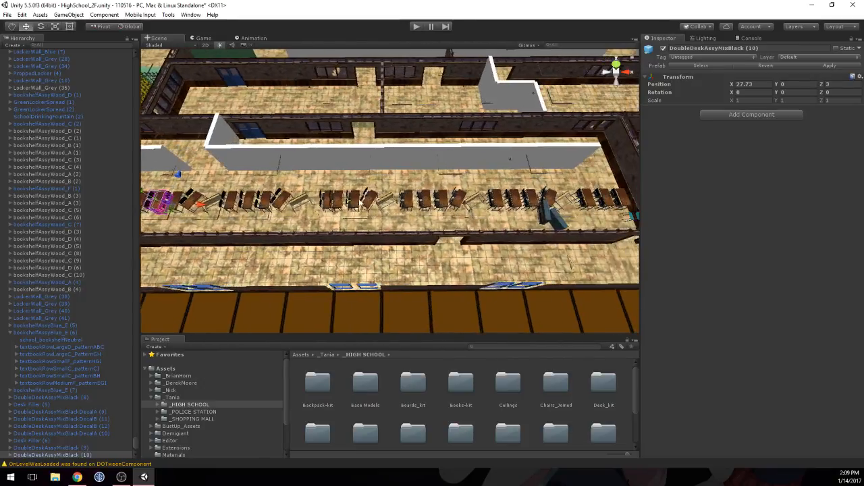
{"action": "scroll", "coordinate": [361, 204], "scroll_direction": "up", "scroll_amount": 10}
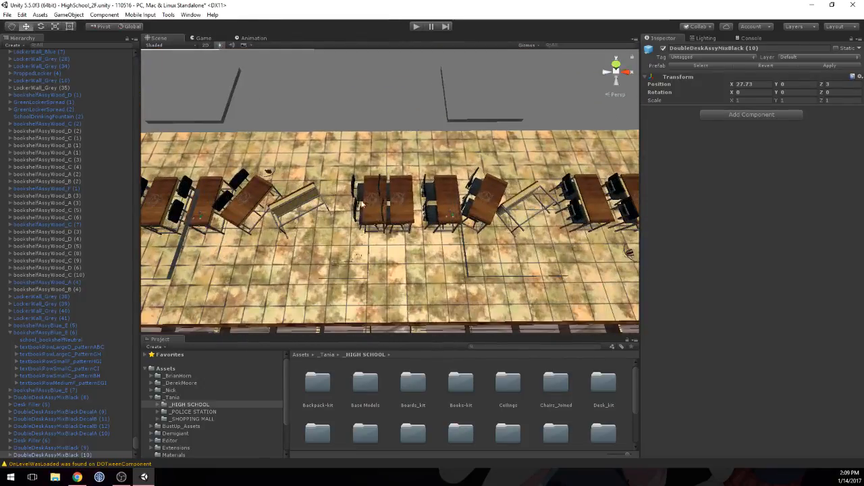
{"action": "left_click", "coordinate": [365, 203]}
{"action": "left_click_drag", "start_coordinate": [409, 210], "coordinate": [390, 213]}
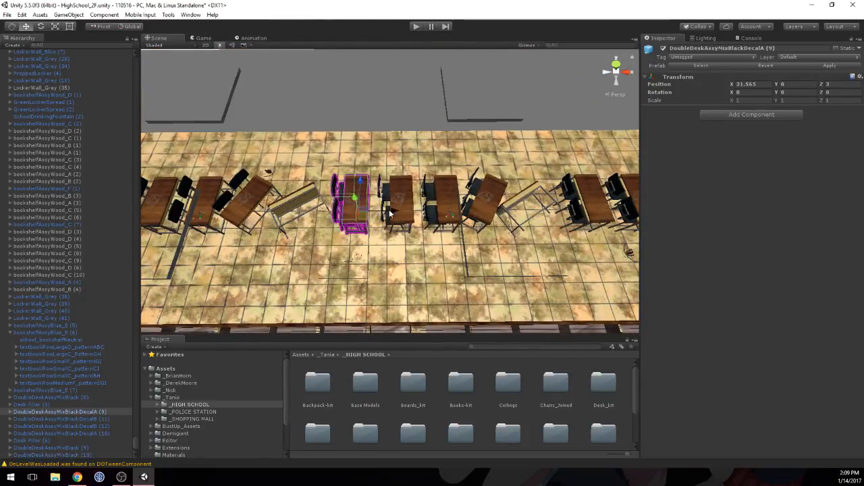
Step: Move the next group's Desk Filler aside to Z 4 and shift the following two double desks along X against the preceding desk
{"action": "middle_click_drag", "start_coordinate": [527, 203], "coordinate": [260, 200]}
{"action": "left_click", "coordinate": [260, 200]}
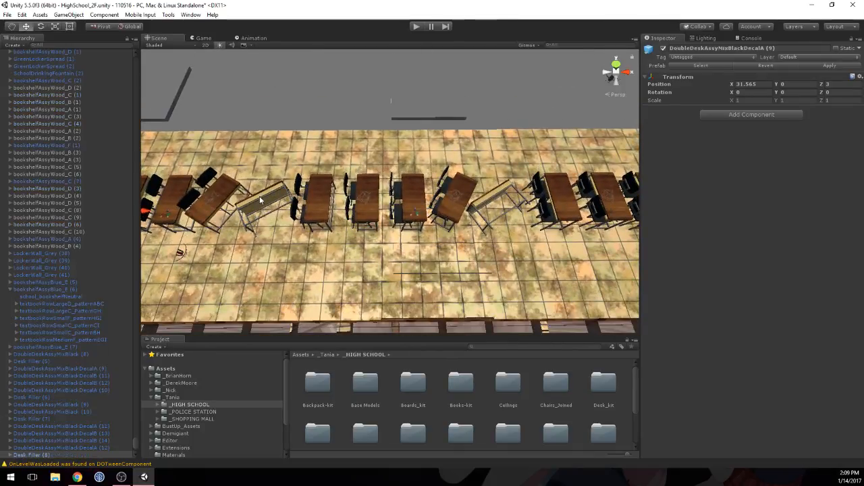
{"action": "left_click_drag", "start_coordinate": [270, 211], "coordinate": [371, 209]}
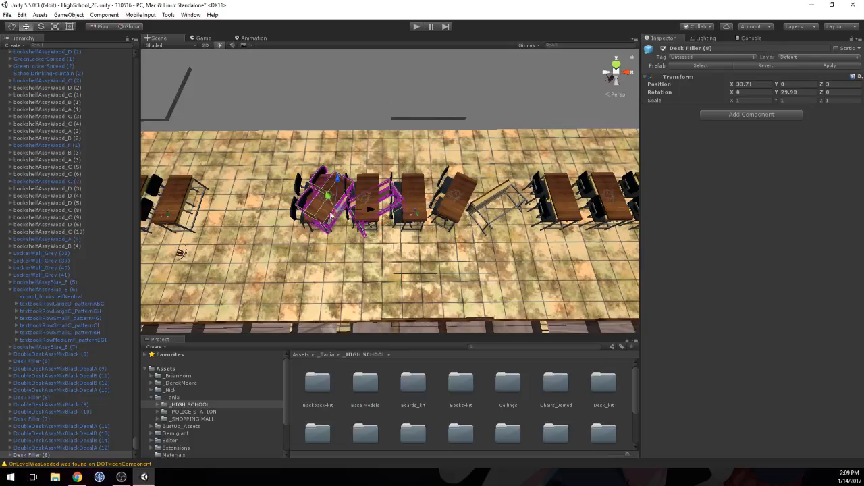
{"action": "left_click_drag", "start_coordinate": [342, 201], "coordinate": [343, 123]}
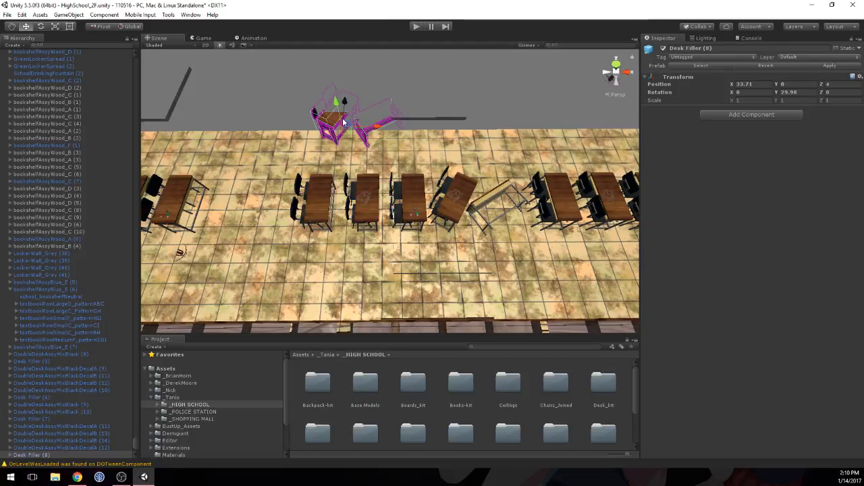
{"action": "left_click", "coordinate": [369, 192]}
{"action": "left_click", "coordinate": [322, 197], "text": "shift"}
{"action": "left_click_drag", "start_coordinate": [360, 211], "coordinate": [273, 212]}
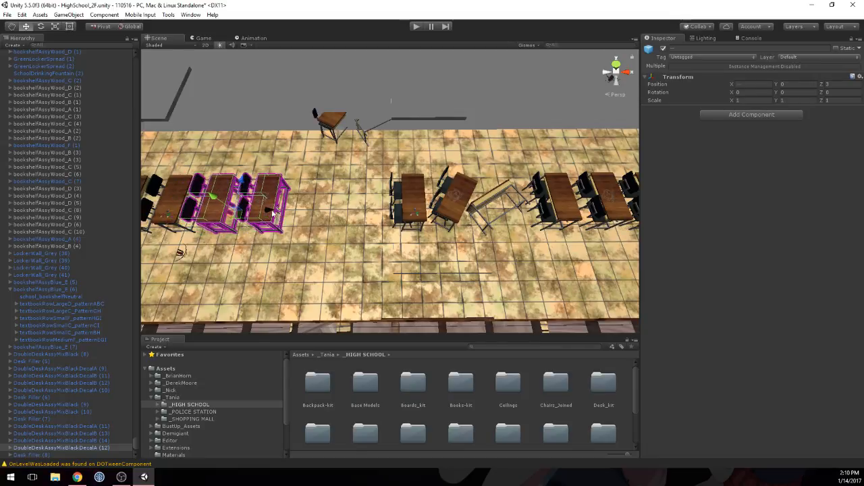
Step: Return the set-aside Desk Filler to the desk row at X 33.524, Z 3, filling the gap behind the shifted desks
{"action": "left_click", "coordinate": [339, 116]}
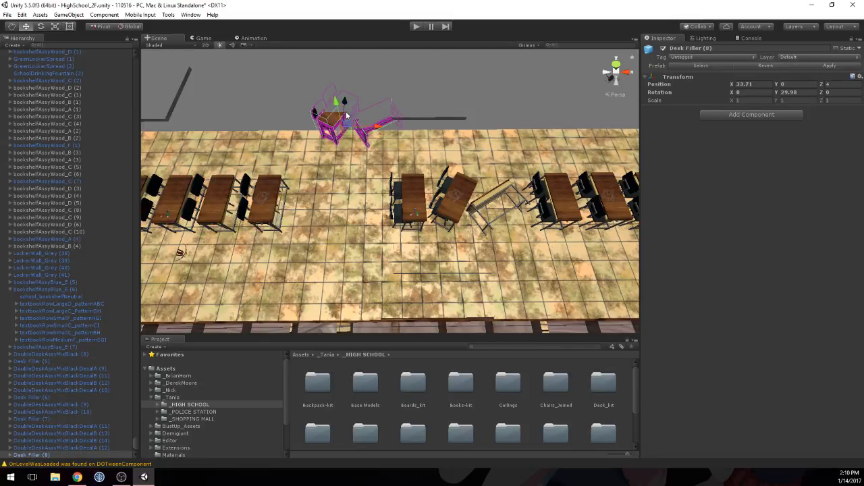
{"action": "left_click_drag", "start_coordinate": [346, 115], "coordinate": [342, 150]}
{"action": "left_click_drag", "start_coordinate": [368, 210], "coordinate": [350, 206]}
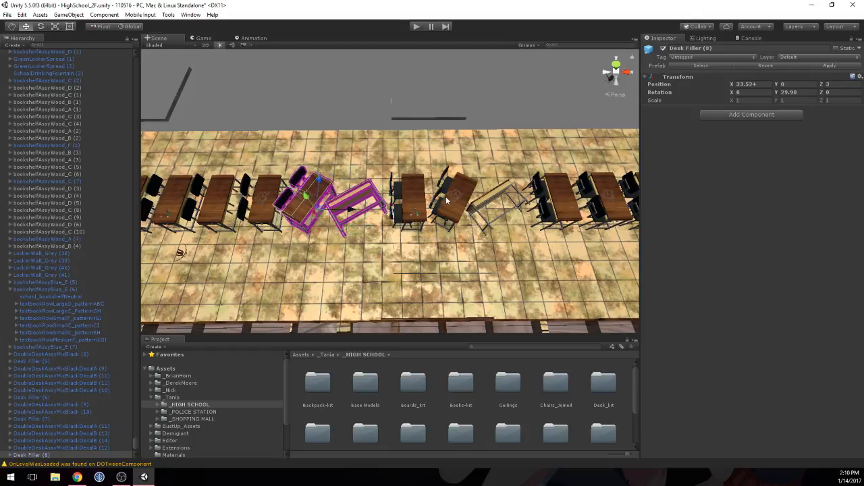
Step: Set the Y rotation of the double desk at X 36.15, in the group beside the blue bookshelves, to 24.9
{"action": "middle_click_drag", "start_coordinate": [445, 199], "coordinate": [331, 187]}
{"action": "left_click", "coordinate": [331, 187]}
{"action": "scroll", "coordinate": [347, 193], "scroll_direction": "down", "scroll_amount": 3}
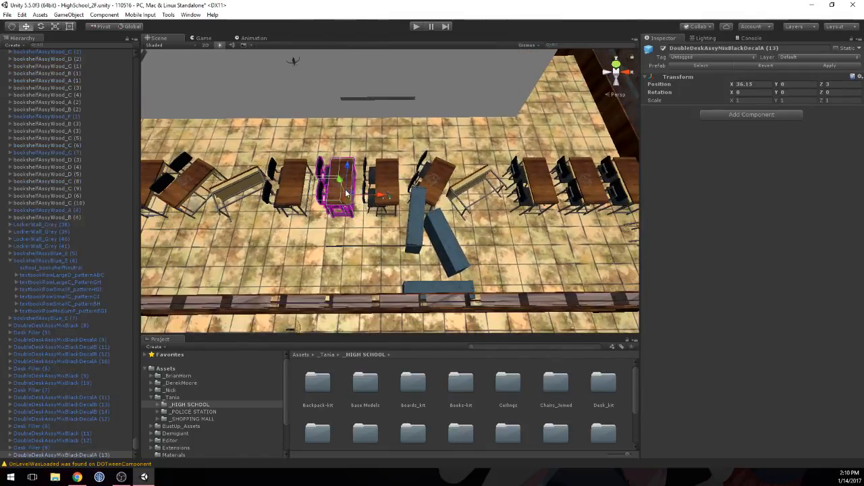
{"action": "scroll", "coordinate": [347, 193], "scroll_direction": "down", "scroll_amount": 2}
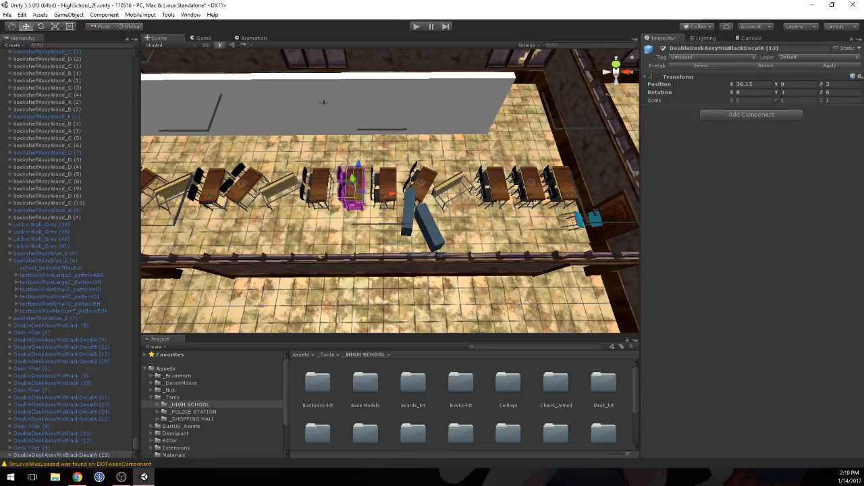
{"action": "left_click_drag", "start_coordinate": [796, 97], "coordinate": [815, 98]}
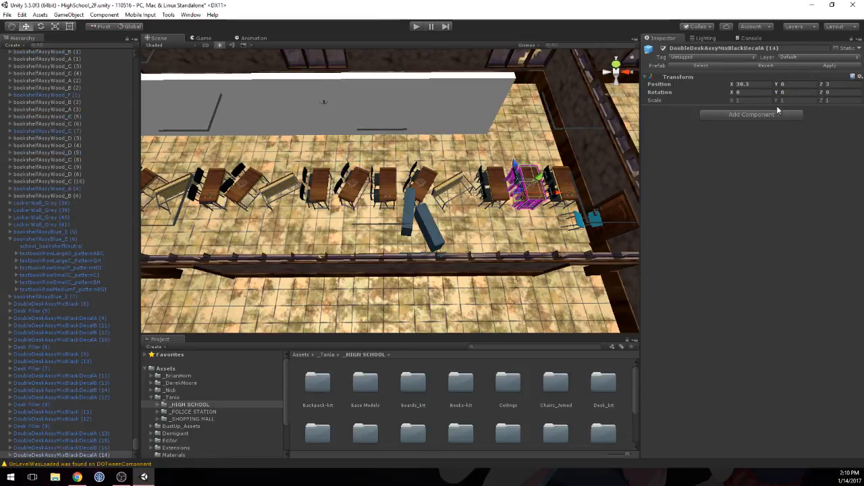
Step: Turn the second-last desk to Y rotation 180 at X 38.117, and delete the last double desk near the end wall
{"action": "left_click", "coordinate": [786, 93]}
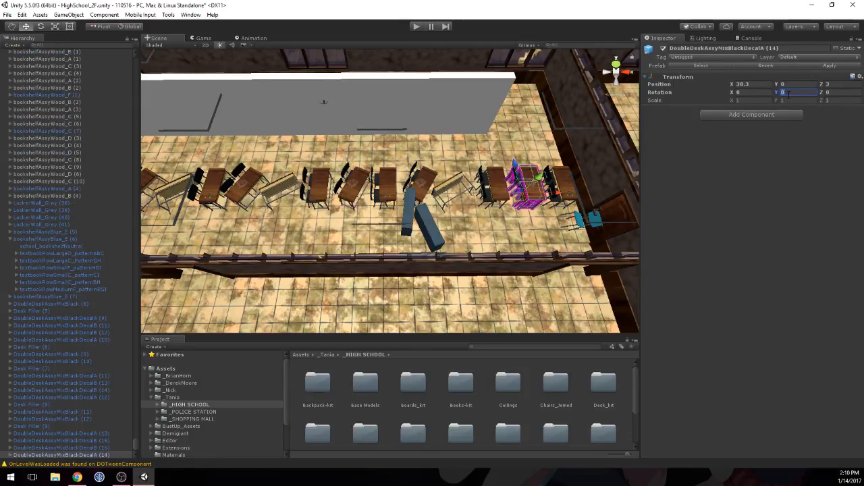
{"action": "type", "text": "180"}
{"action": "key", "text": "Return"}
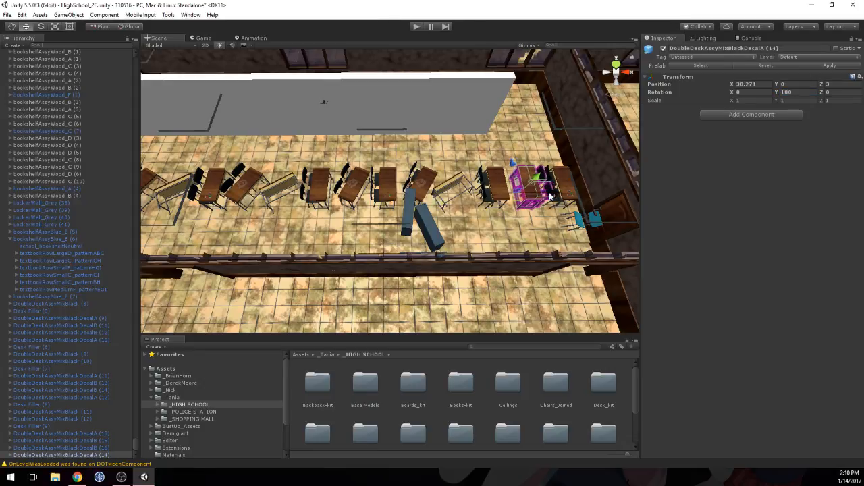
{"action": "left_click_drag", "start_coordinate": [550, 196], "coordinate": [542, 194]}
{"action": "middle_click_drag", "start_coordinate": [619, 180], "coordinate": [499, 209]}
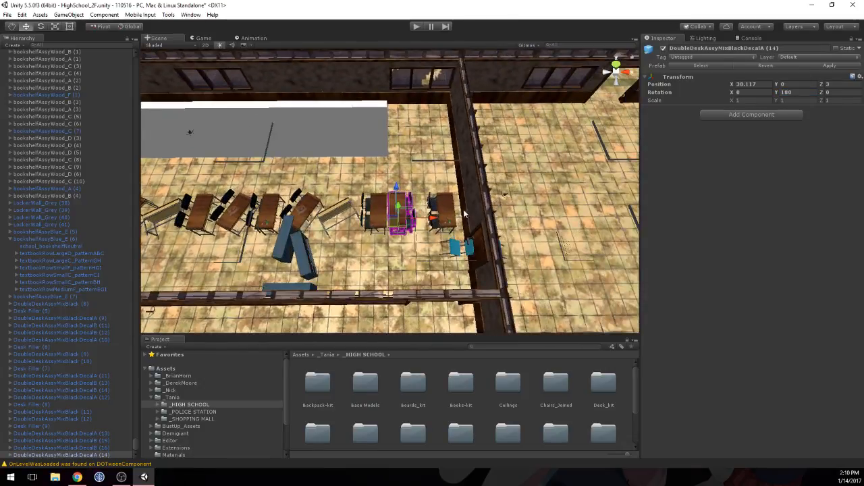
{"action": "left_click", "coordinate": [442, 215]}
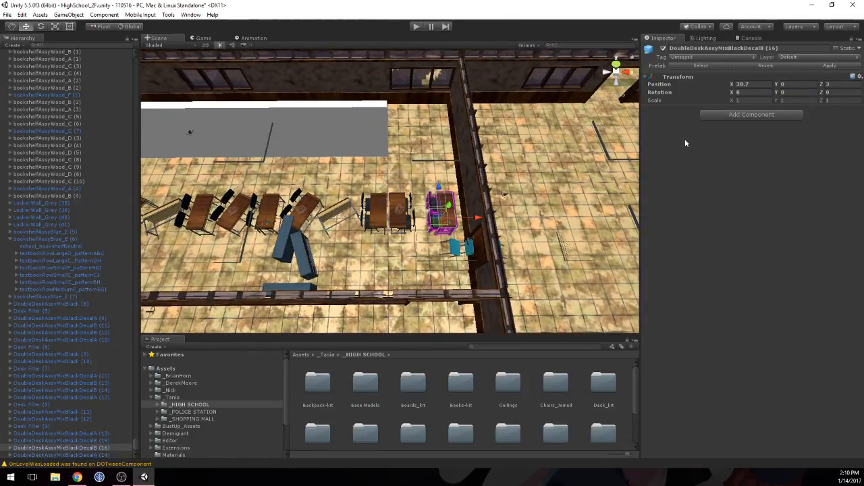
{"action": "key", "text": "Delete"}
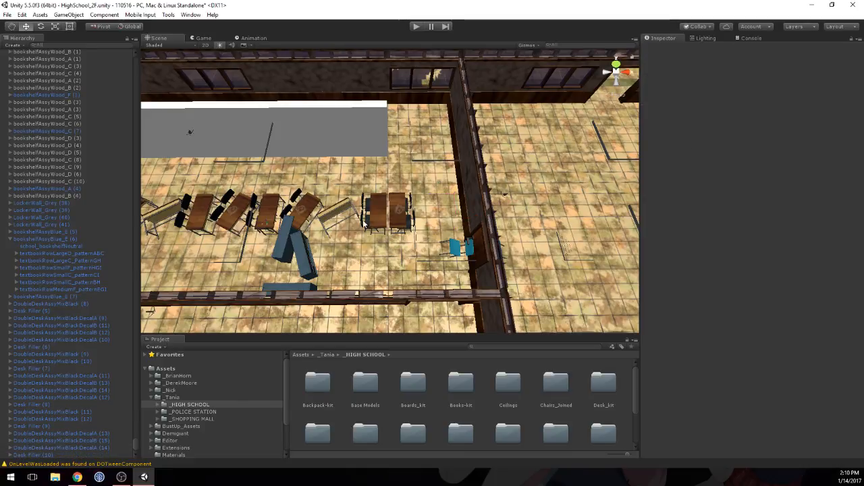
Step: Move the Desk Filler beside the blue bookshelves to Z 3.055 and the bookshelf overlapping it to Z 2.536
{"action": "left_click", "coordinate": [316, 213]}
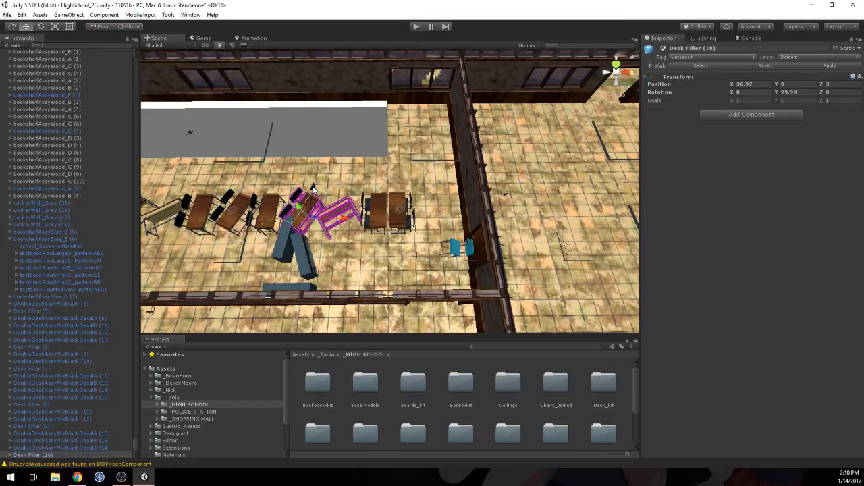
{"action": "left_click_drag", "start_coordinate": [313, 189], "coordinate": [342, 216]}
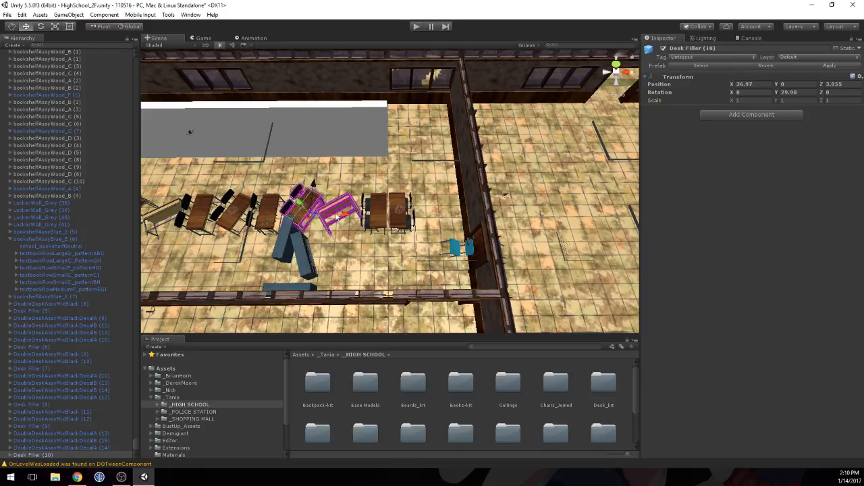
{"action": "left_click", "coordinate": [315, 201]}
{"action": "key", "text": "f"}
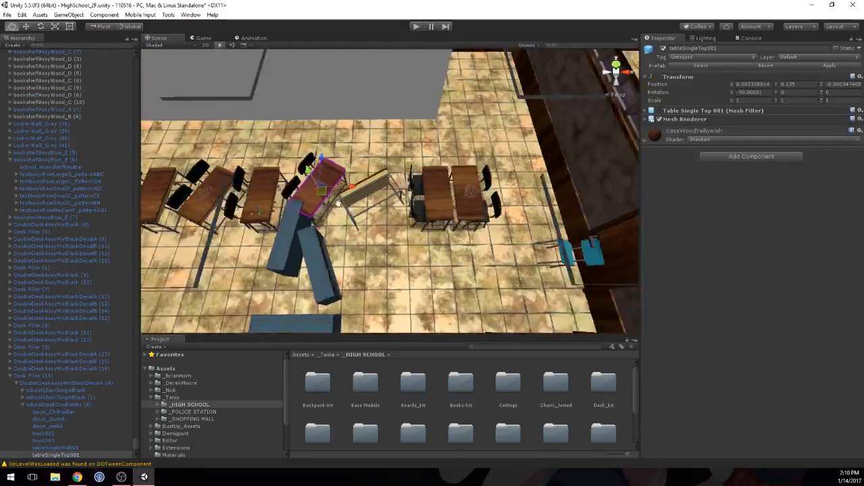
{"action": "left_click", "coordinate": [358, 227]}
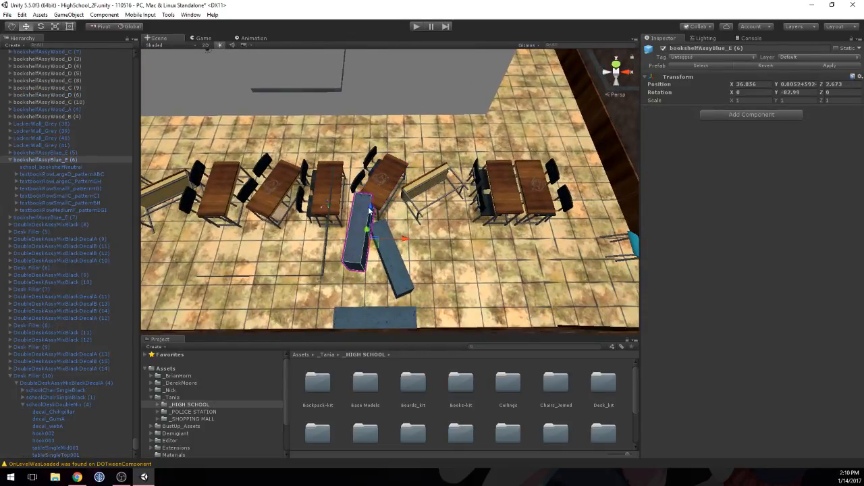
{"action": "left_click_drag", "start_coordinate": [369, 211], "coordinate": [368, 224]}
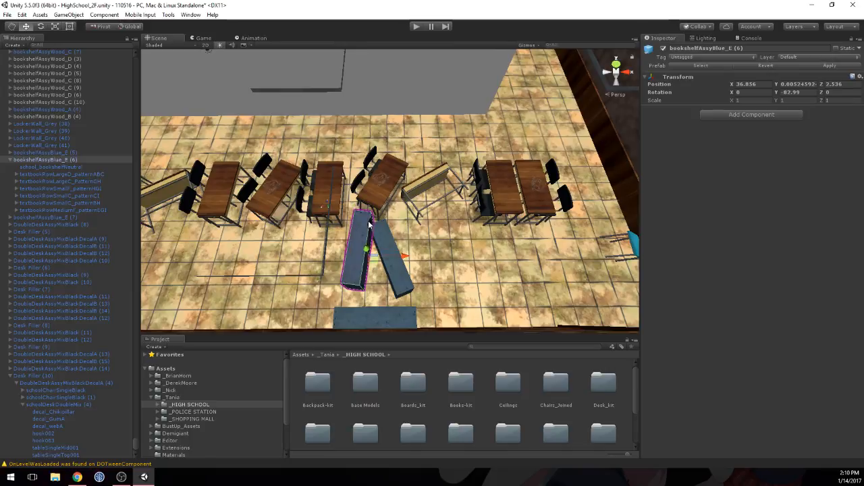
Step: Move the two angled blue bookshelves to Z 2.39 and X 36.828, Z 2.481, and the adjacent Desk Filler to Z 3.009
{"action": "left_click", "coordinate": [399, 285]}
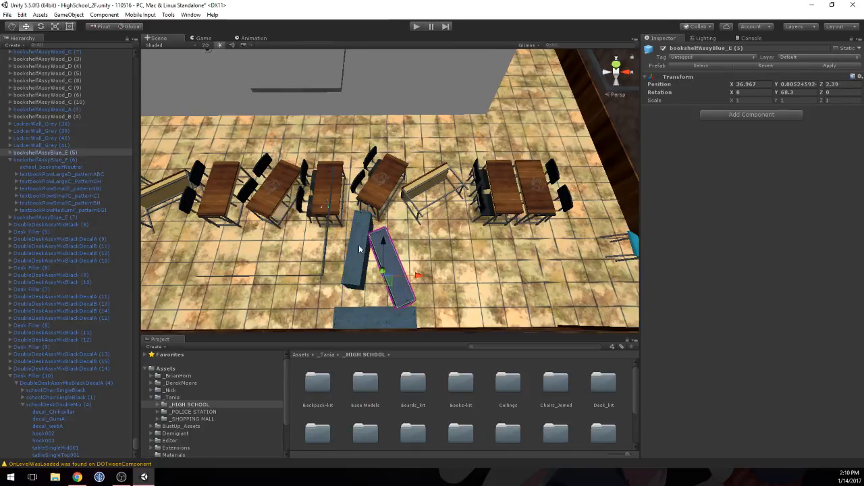
{"action": "left_click", "coordinate": [360, 249]}
{"action": "left_click_drag", "start_coordinate": [367, 228], "coordinate": [368, 231]}
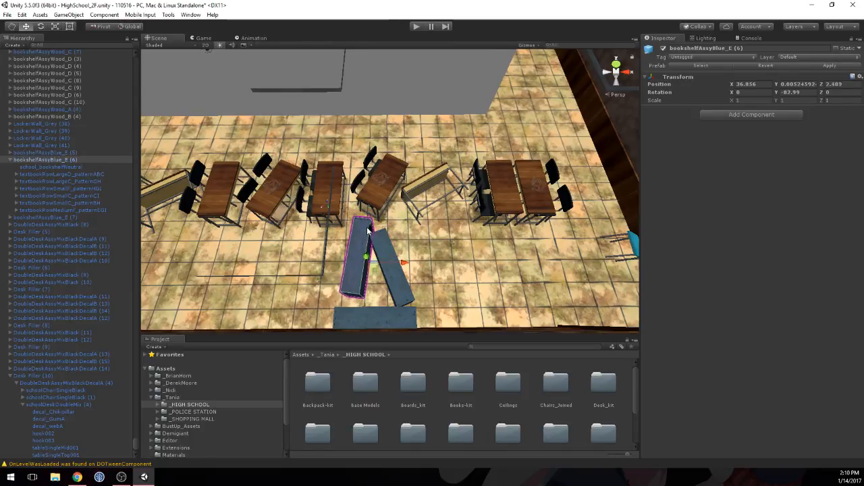
{"action": "left_click_drag", "start_coordinate": [404, 264], "coordinate": [400, 264]}
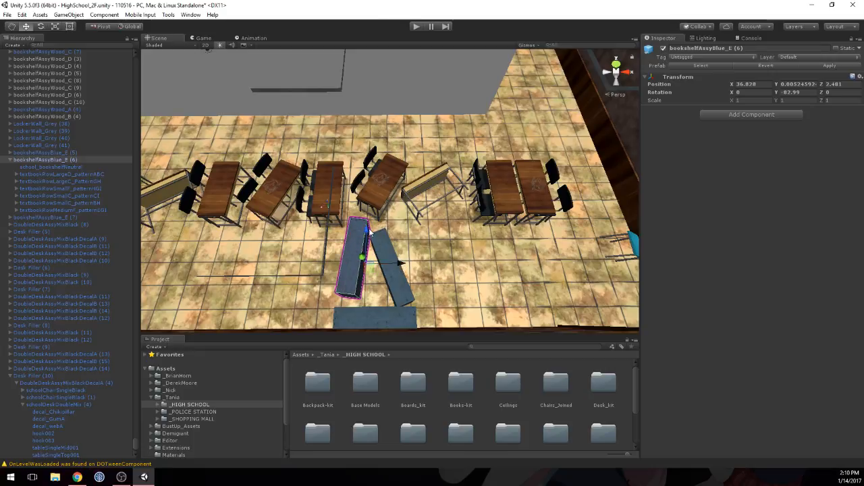
{"action": "left_click", "coordinate": [382, 201]}
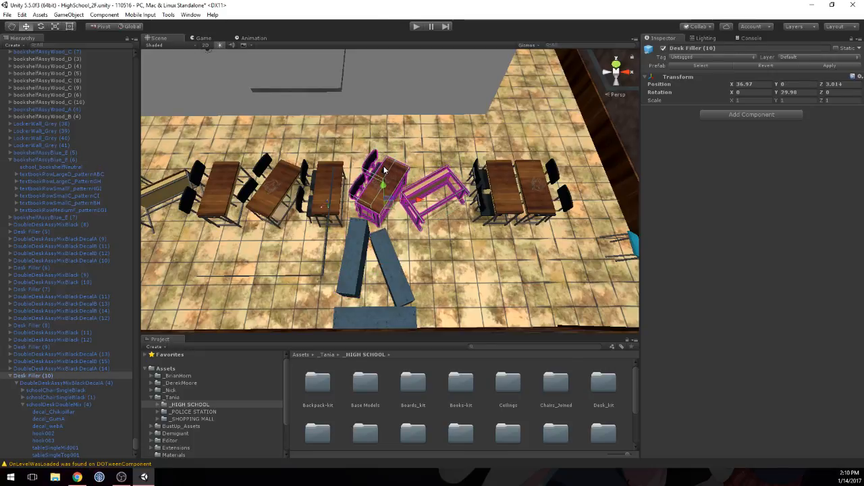
{"action": "left_click_drag", "start_coordinate": [384, 168], "coordinate": [385, 169]}
Step: Place the podiumWoodBulletinAssy prefab from the Podium-kit assy folder between the last double desk and the end wall
{"action": "middle_click_drag", "start_coordinate": [617, 201], "coordinate": [487, 198]}
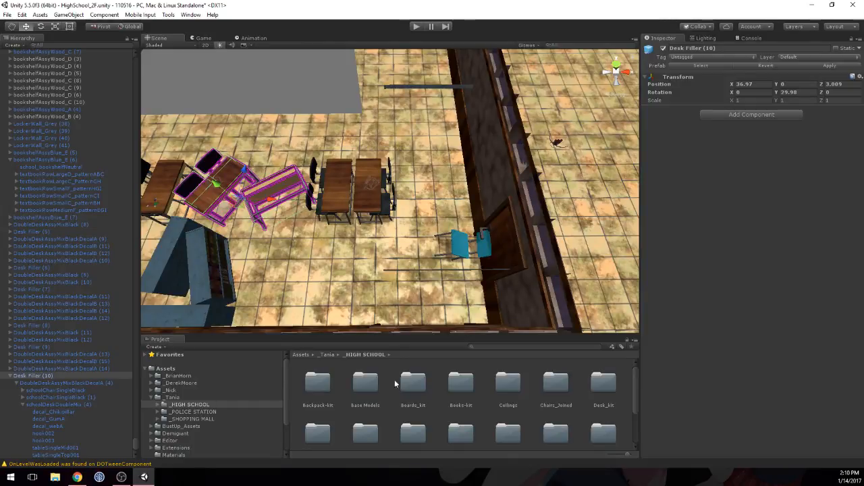
{"action": "scroll", "coordinate": [395, 384], "scroll_direction": "down", "scroll_amount": 1}
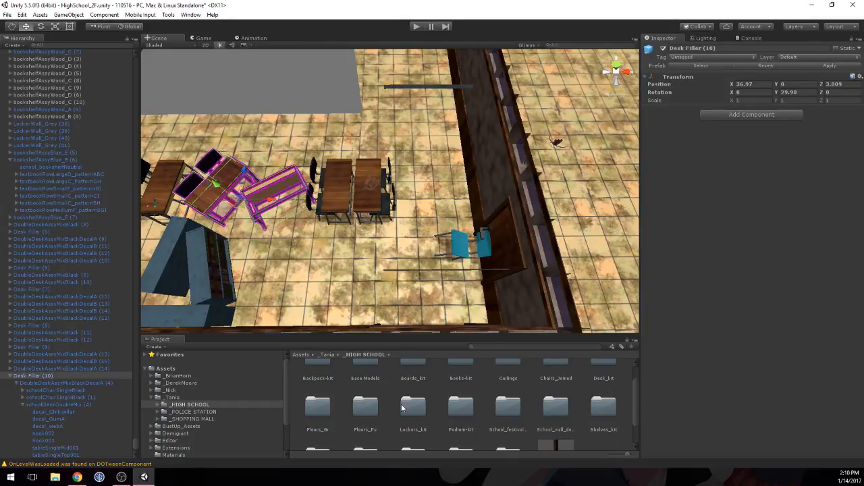
{"action": "double_click", "coordinate": [463, 410]}
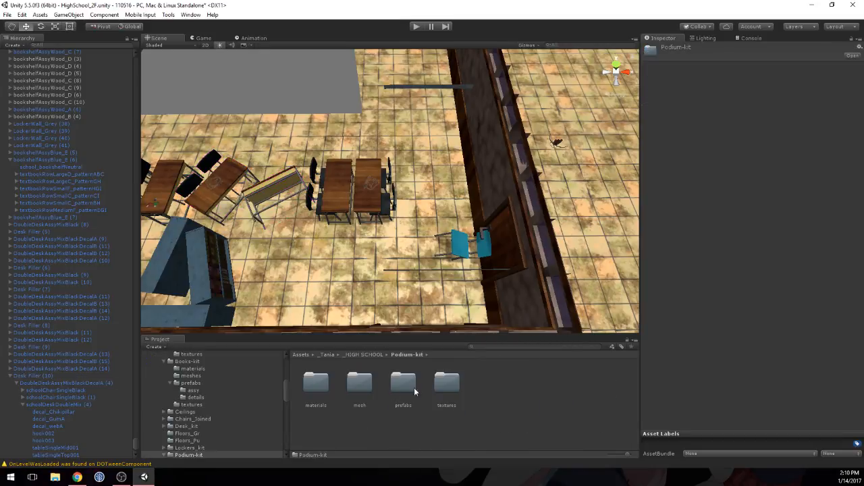
{"action": "double_click", "coordinate": [404, 385]}
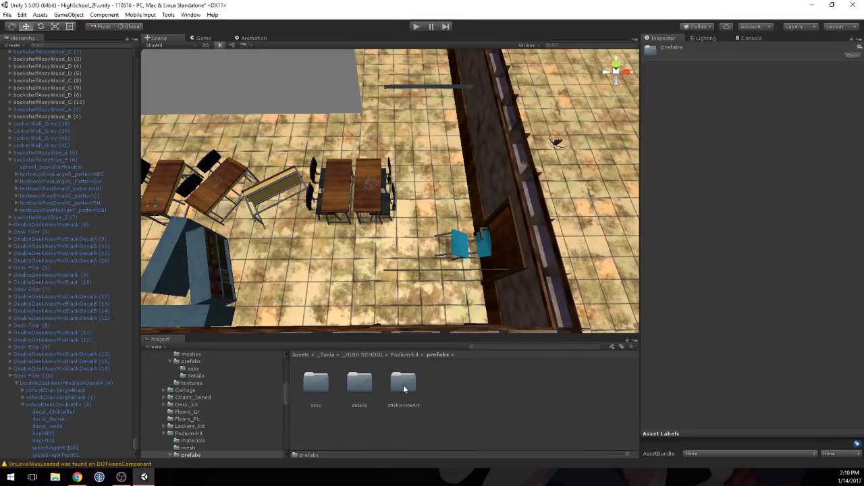
{"action": "double_click", "coordinate": [323, 382]}
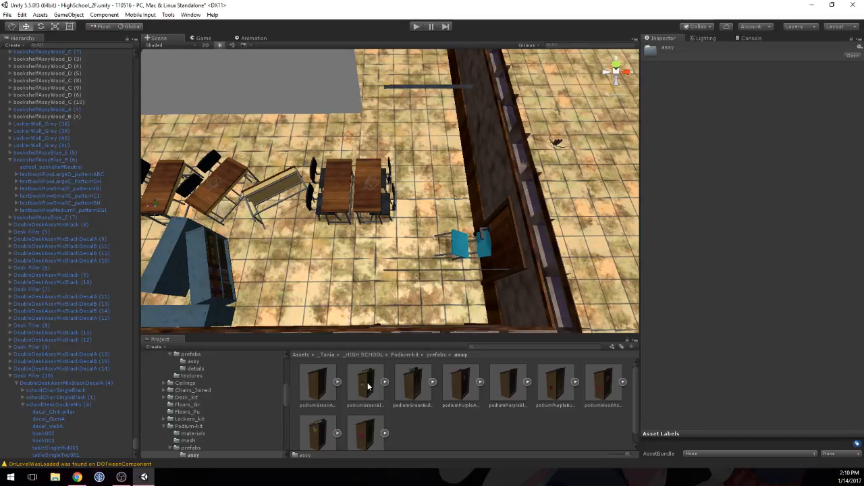
{"action": "scroll", "coordinate": [368, 386], "scroll_direction": "down", "scroll_amount": 1}
{"action": "left_click", "coordinate": [365, 426]}
{"action": "left_click_drag", "start_coordinate": [702, 368], "coordinate": [750, 332]}
{"action": "left_click_drag", "start_coordinate": [416, 330], "coordinate": [436, 204]}
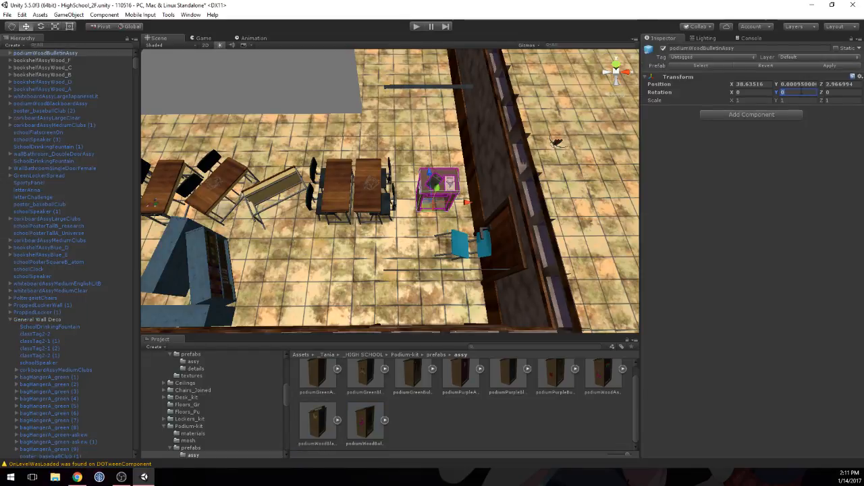
Step: Set the podium's Y rotation to -90, shift the last double desk toward the end wall, and place the podium at X 38.655
{"action": "type", "text": "-90"}
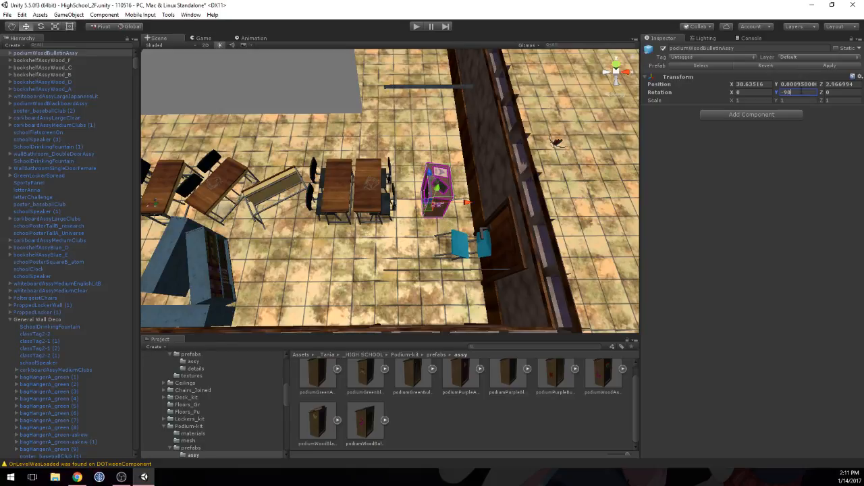
{"action": "left_click_drag", "start_coordinate": [470, 204], "coordinate": [465, 204]}
{"action": "left_click", "coordinate": [471, 182]}
{"action": "left_click", "coordinate": [368, 185]}
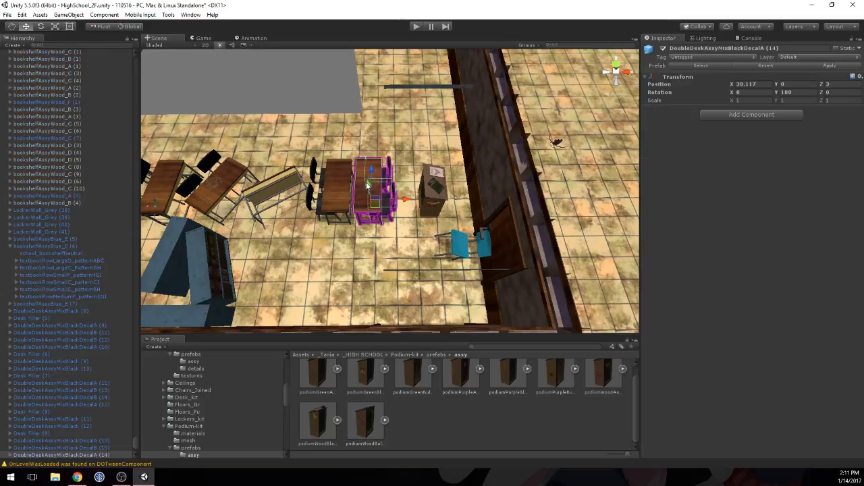
{"action": "left_click_drag", "start_coordinate": [403, 198], "coordinate": [467, 202]}
{"action": "left_click", "coordinate": [444, 193]}
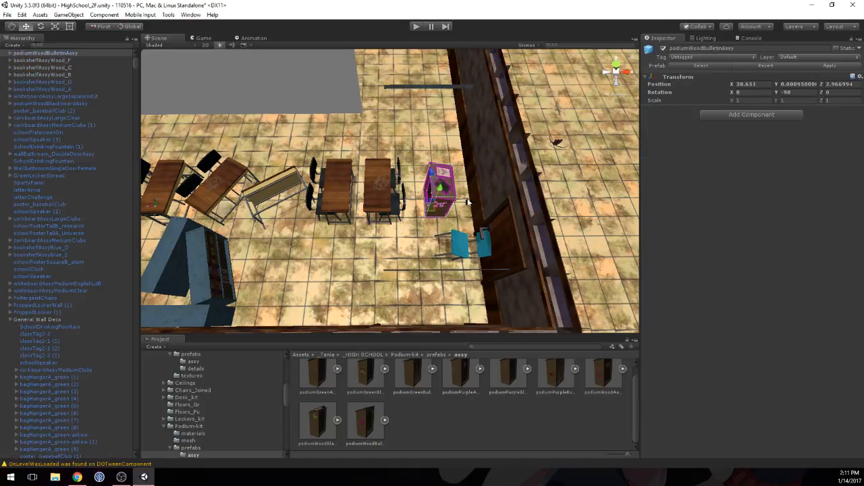
Step: Spread the row's end by moving the second-last double desk to X 37.942 and the nearby Desk Filler to X 37.012
{"action": "left_click", "coordinate": [390, 195]}
{"action": "left_click", "coordinate": [346, 194]}
{"action": "left_click_drag", "start_coordinate": [368, 195], "coordinate": [375, 199]}
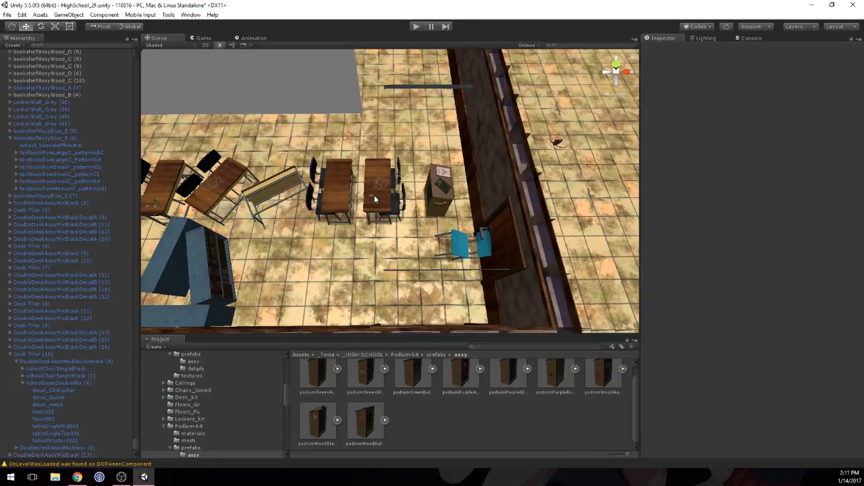
{"action": "left_click", "coordinate": [332, 195]}
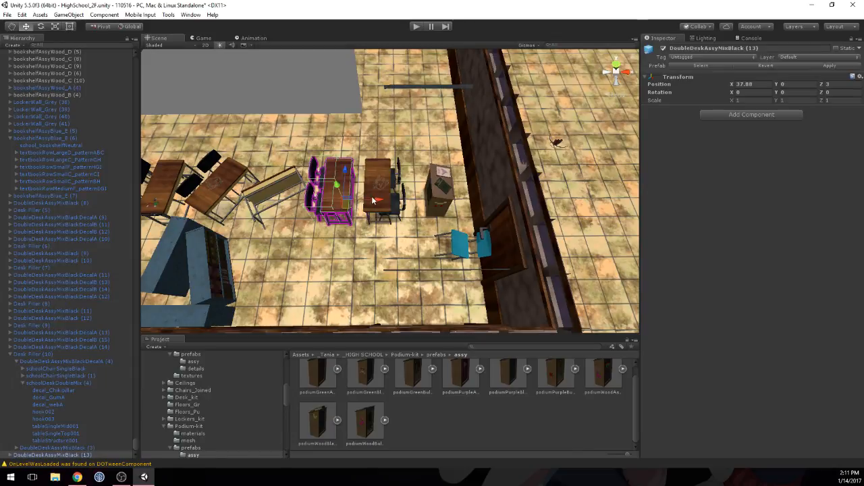
{"action": "left_click", "coordinate": [283, 182]}
{"action": "left_click_drag", "start_coordinate": [277, 199], "coordinate": [282, 199]}
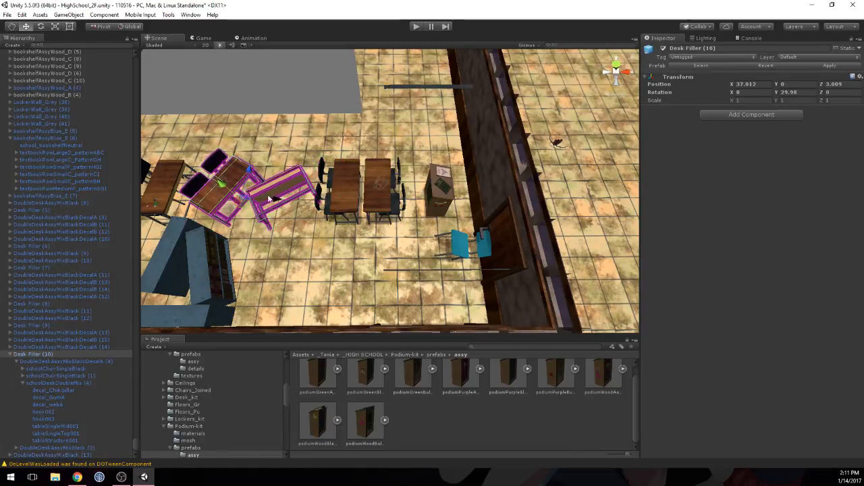
Step: Move the Desk Filler from the far start of the desk row to X 29.4, among the second group of desks
{"action": "right_click_drag", "start_coordinate": [304, 200], "coordinate": [314, 201]}
{"action": "scroll", "coordinate": [315, 201], "scroll_direction": "down", "scroll_amount": 10}
{"action": "middle_click_drag", "start_coordinate": [315, 203], "coordinate": [446, 243]}
{"action": "middle_click_drag", "start_coordinate": [304, 220], "coordinate": [363, 215]}
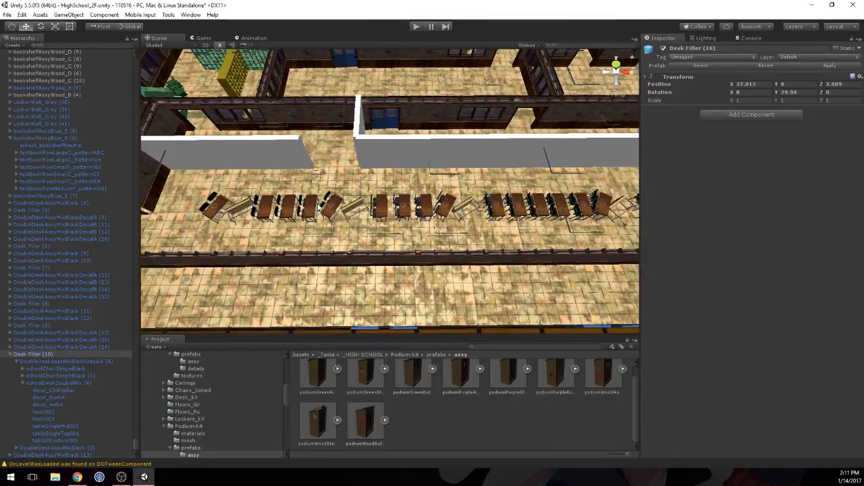
{"action": "left_click", "coordinate": [241, 209]}
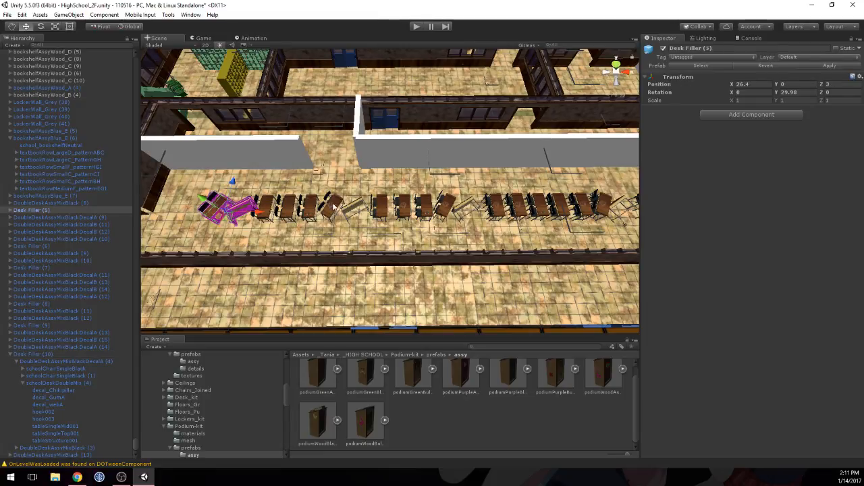
{"action": "left_click_drag", "start_coordinate": [259, 212], "coordinate": [396, 211]}
{"action": "left_click", "coordinate": [396, 210]}
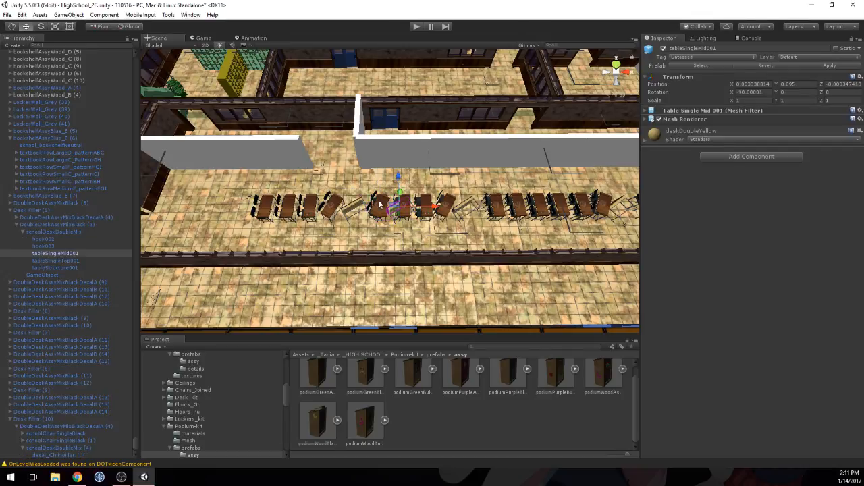
Step: Move the two straight double desks beside the relocated Desk Filler to the vacated start of the row
{"action": "scroll", "coordinate": [382, 207], "scroll_direction": "up", "scroll_amount": 3}
{"action": "left_click", "coordinate": [378, 213]}
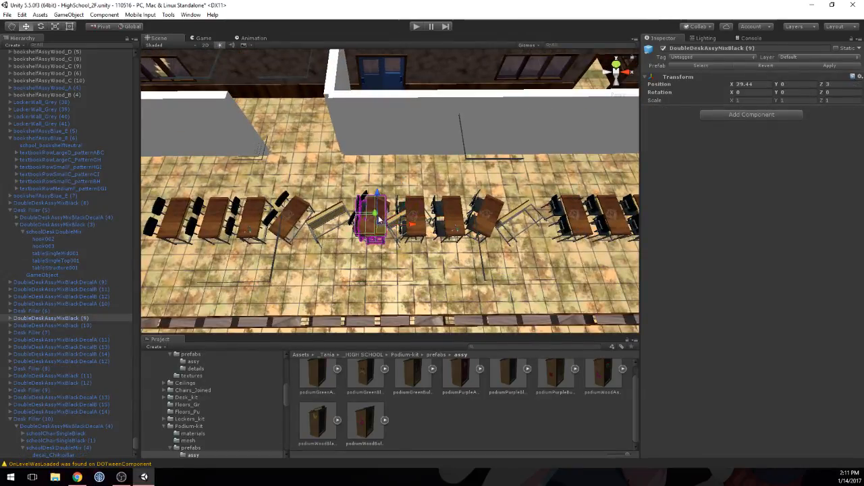
{"action": "left_click", "coordinate": [416, 213], "text": "shift"}
{"action": "left_click_drag", "start_coordinate": [450, 223], "coordinate": [196, 213]}
{"action": "middle_click_drag", "start_coordinate": [290, 210], "coordinate": [343, 238]}
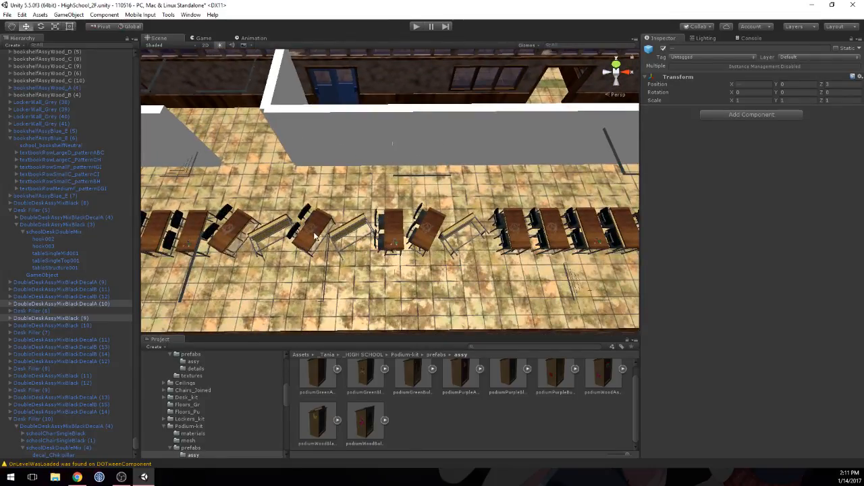
Step: Turn the relocated Desk Filler to Y rotation 202.14 and place it at X 29.759
{"action": "left_click", "coordinate": [343, 238]}
{"action": "key", "text": "f"}
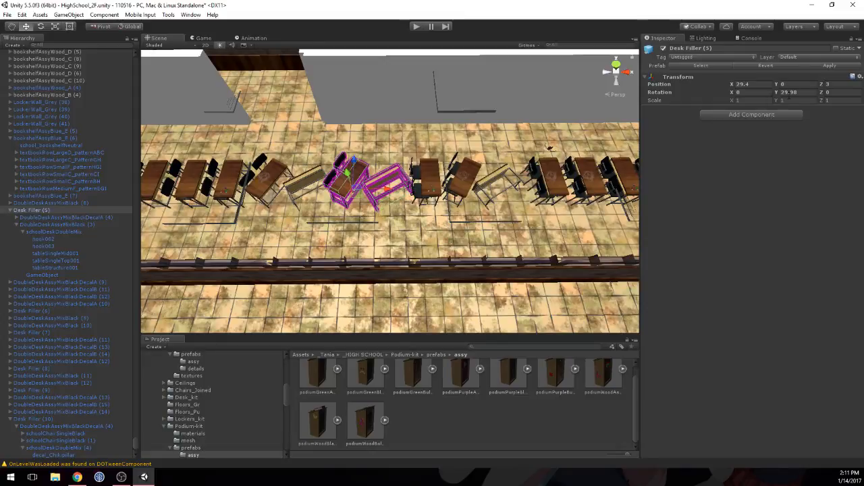
{"action": "left_click_drag", "start_coordinate": [776, 93], "coordinate": [793, 72]}
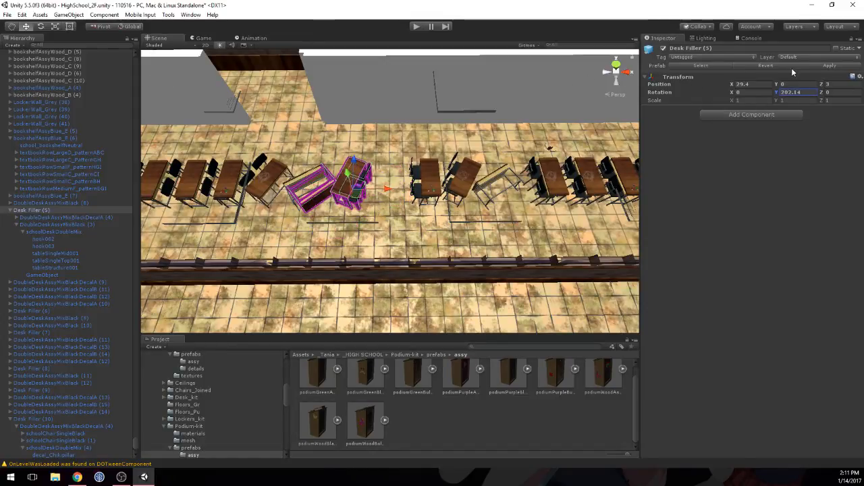
{"action": "left_click_drag", "start_coordinate": [336, 200], "coordinate": [419, 193]}
{"action": "scroll", "coordinate": [424, 234], "scroll_direction": "up", "scroll_amount": 10}
{"action": "mouse_move", "coordinate": [364, 204]}
{"action": "middle_mouse_down"}
{"action": "mouse_move", "coordinate": [428, 226]}
{"action": "mouse_move", "coordinate": [372, 206]}
{"action": "middle_mouse_up"}
{"action": "scroll", "coordinate": [371, 206], "scroll_direction": "up", "scroll_amount": 6}
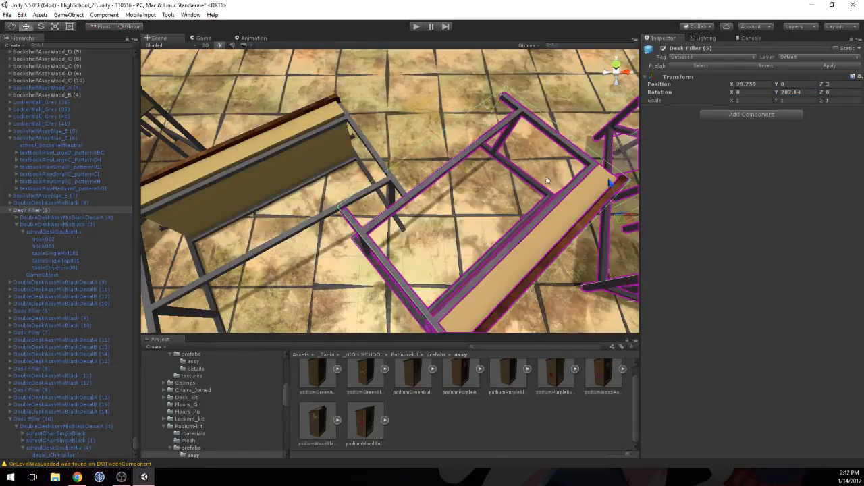
Step: Refine the relocated Desk Filler's placement with Y rotation 193.3 and Z 3.073
{"action": "scroll", "coordinate": [547, 180], "scroll_direction": "down", "scroll_amount": 5}
{"action": "left_click_drag", "start_coordinate": [510, 175], "coordinate": [511, 181]}
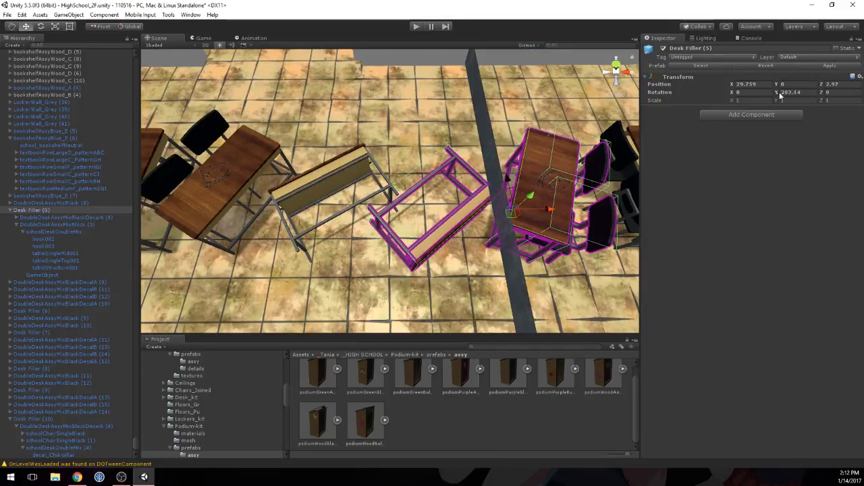
{"action": "left_click_drag", "start_coordinate": [779, 95], "coordinate": [740, 93]}
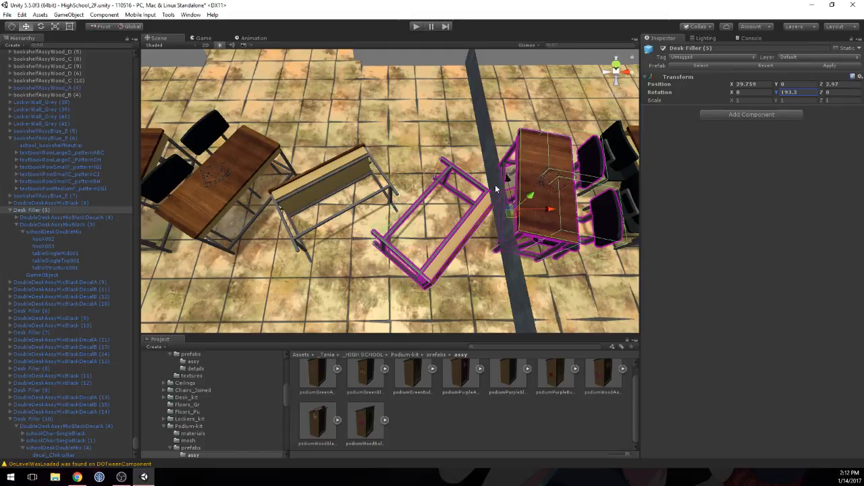
{"action": "mouse_move", "coordinate": [506, 181]}
{"action": "left_mouse_down"}
{"action": "mouse_move", "coordinate": [501, 160]}
{"action": "mouse_move", "coordinate": [501, 168]}
{"action": "left_mouse_up"}
Step: Examine the gap between the two neighbouring overturned desks up close and from the opposite side
{"action": "scroll", "coordinate": [355, 233], "scroll_direction": "up", "scroll_amount": 8}
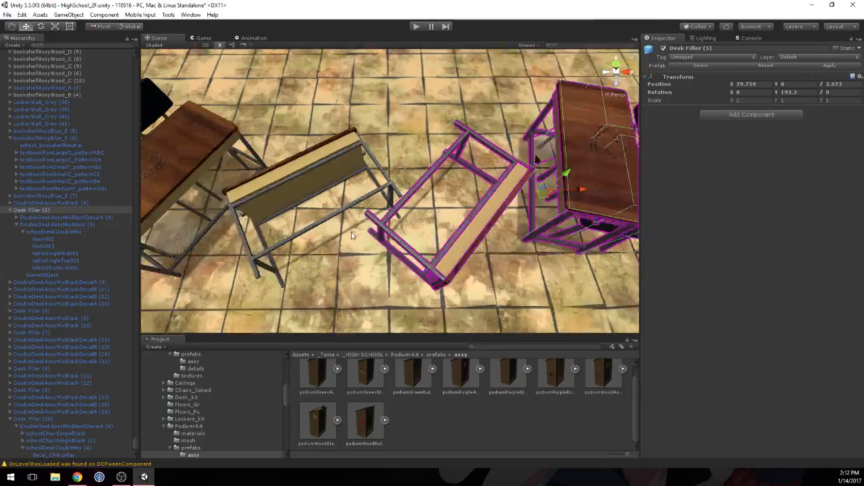
{"action": "scroll", "coordinate": [358, 230], "scroll_direction": "down", "scroll_amount": 3}
{"action": "middle_click_drag", "start_coordinate": [358, 227], "coordinate": [367, 230]}
{"action": "scroll", "coordinate": [370, 234], "scroll_direction": "down", "scroll_amount": 3}
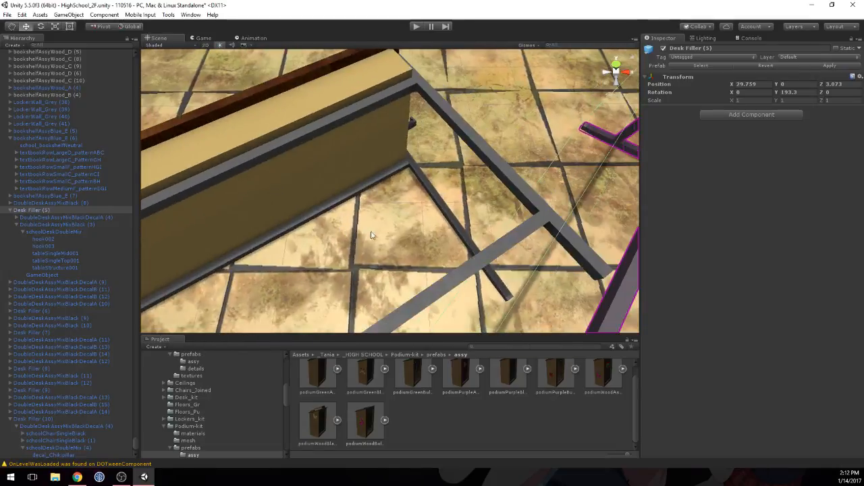
{"action": "left_click_drag", "start_coordinate": [372, 236], "coordinate": [403, 218], "text": "alt"}
{"action": "middle_click_drag", "start_coordinate": [403, 218], "coordinate": [405, 225]}
{"action": "left_click_drag", "start_coordinate": [405, 226], "coordinate": [447, 241], "text": "alt"}
{"action": "scroll", "coordinate": [448, 243], "scroll_direction": "down", "scroll_amount": 3}
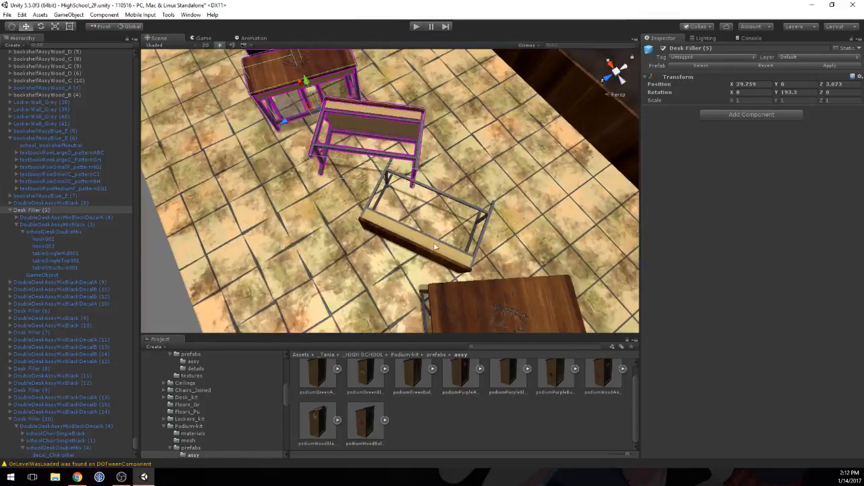
{"action": "middle_click_drag", "start_coordinate": [436, 247], "coordinate": [437, 227]}
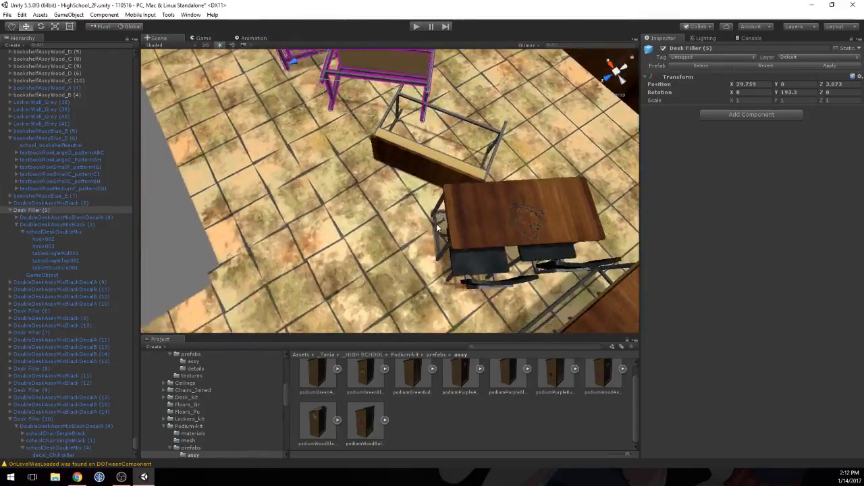
Step: Review the whole desk row and the surrounding placeholder walls from the opposite side of the room
{"action": "scroll", "coordinate": [437, 227], "scroll_direction": "down", "scroll_amount": 3}
{"action": "left_click_drag", "start_coordinate": [439, 227], "coordinate": [510, 227], "text": "alt"}
{"action": "middle_click_drag", "start_coordinate": [444, 226], "coordinate": [580, 219]}
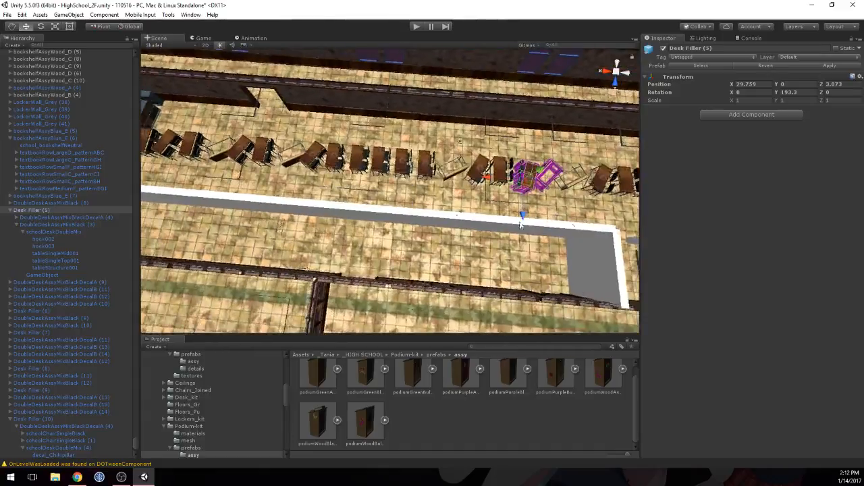
{"action": "mouse_move", "coordinate": [337, 183]}
{"action": "middle_mouse_down"}
{"action": "mouse_move", "coordinate": [477, 200]}
{"action": "mouse_move", "coordinate": [380, 204]}
{"action": "mouse_move", "coordinate": [380, 214]}
{"action": "mouse_move", "coordinate": [459, 228]}
{"action": "mouse_move", "coordinate": [418, 158]}
{"action": "mouse_move", "coordinate": [207, 162]}
{"action": "middle_mouse_up"}
{"action": "mouse_move", "coordinate": [443, 208]}
{"action": "middle_mouse_down"}
{"action": "mouse_move", "coordinate": [418, 193]}
{"action": "mouse_move", "coordinate": [199, 185]}
{"action": "middle_mouse_up"}
{"action": "scroll", "coordinate": [303, 197], "scroll_direction": "down", "scroll_amount": 6}
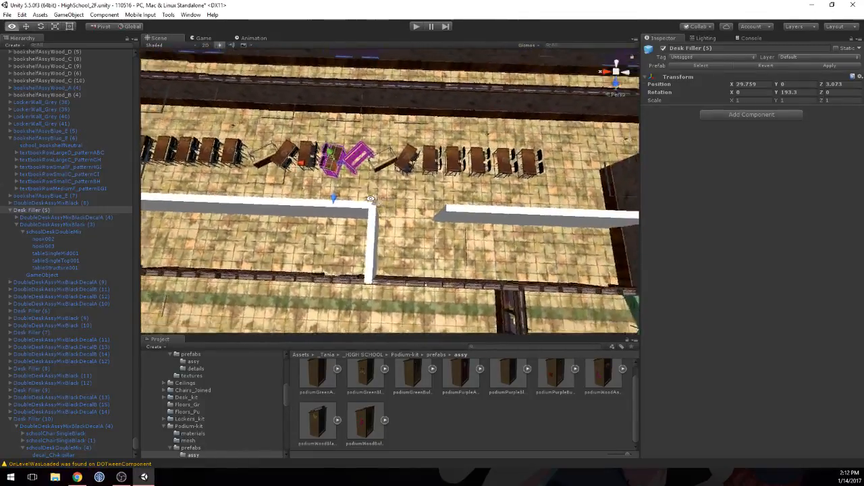
{"action": "middle_click_drag", "start_coordinate": [378, 195], "coordinate": [420, 203]}
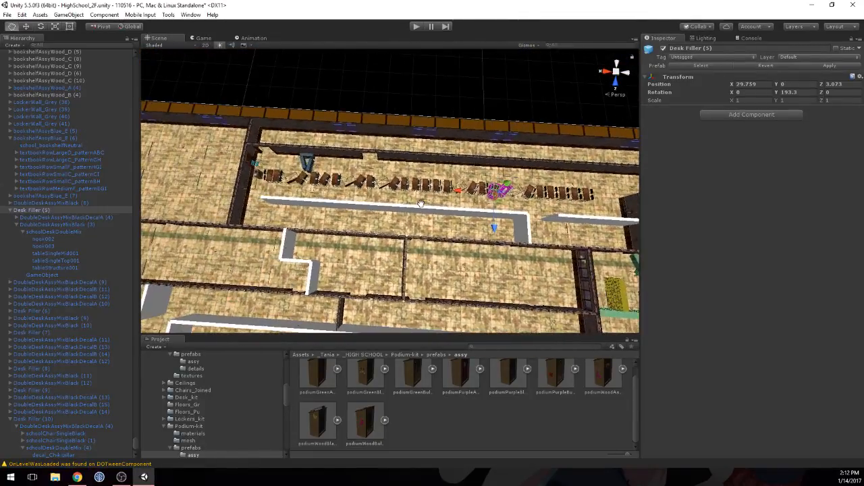
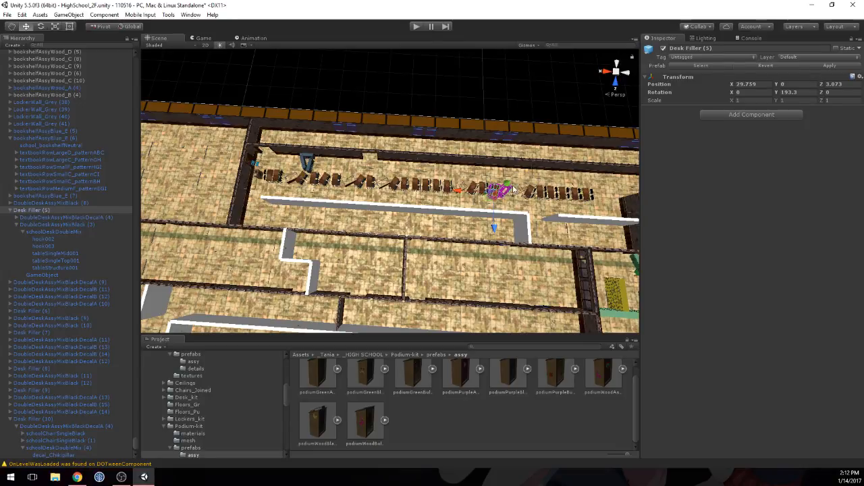
Step: Examine the white placeholder walls beside the desk row and the gap between them
{"action": "middle_click_drag", "start_coordinate": [553, 174], "coordinate": [483, 173]}
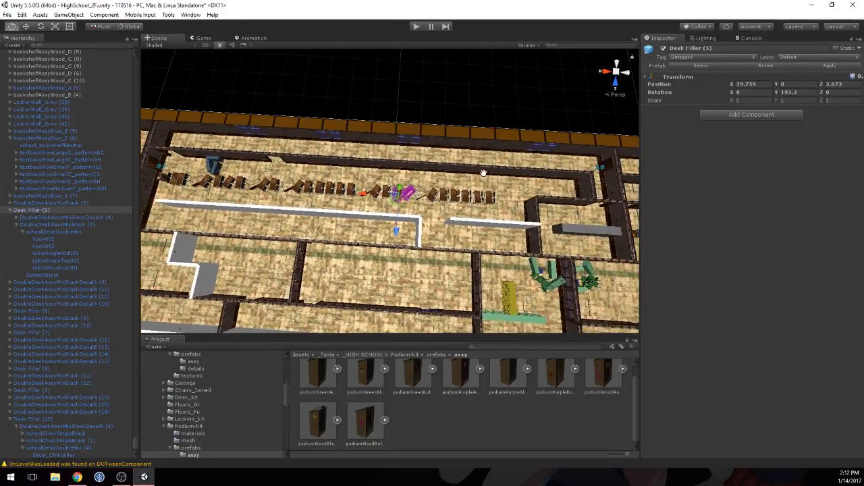
{"action": "scroll", "coordinate": [358, 200], "scroll_direction": "up", "scroll_amount": 3}
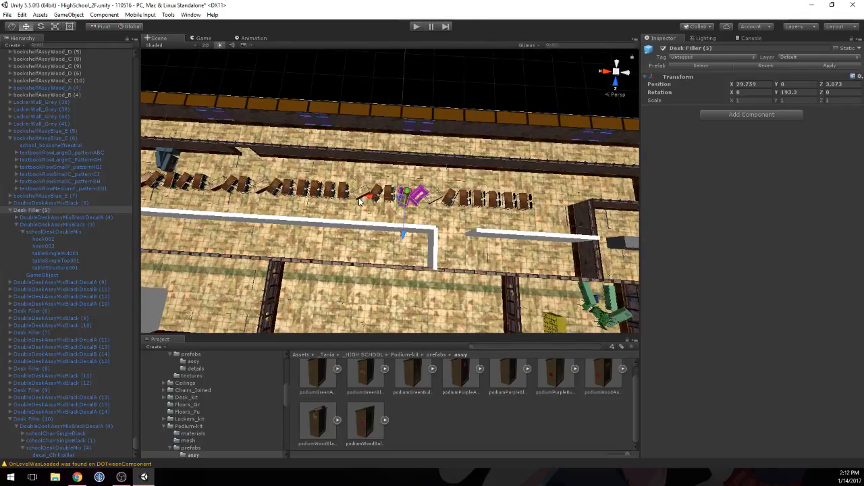
{"action": "scroll", "coordinate": [373, 211], "scroll_direction": "up", "scroll_amount": 4}
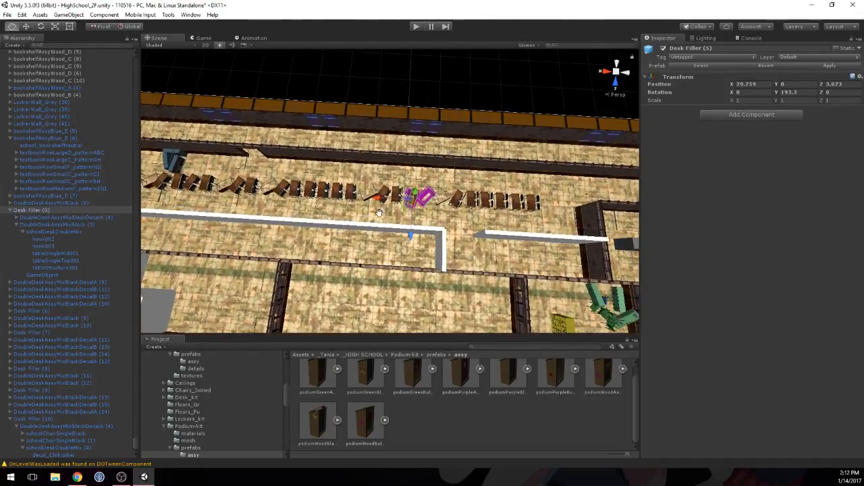
{"action": "scroll", "coordinate": [380, 216], "scroll_direction": "up", "scroll_amount": 2}
{"action": "middle_click_drag", "start_coordinate": [366, 228], "coordinate": [372, 189]}
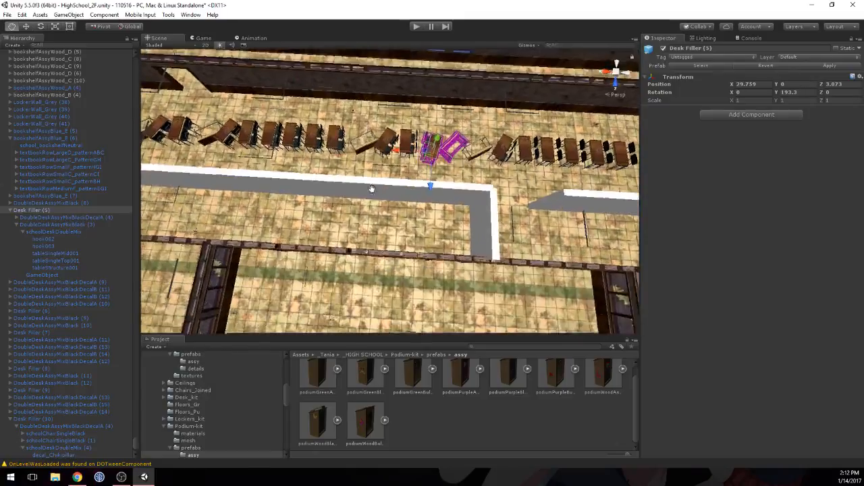
{"action": "scroll", "coordinate": [373, 192], "scroll_direction": "down", "scroll_amount": 4}
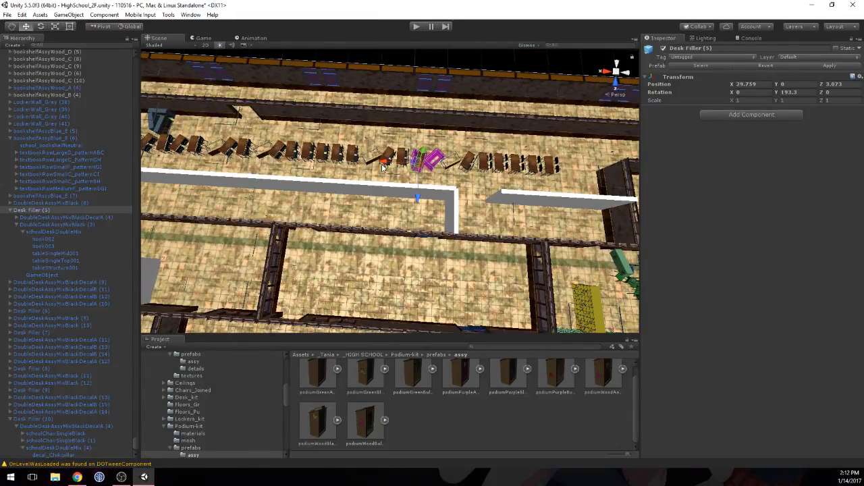
{"action": "left_click", "coordinate": [351, 176]}
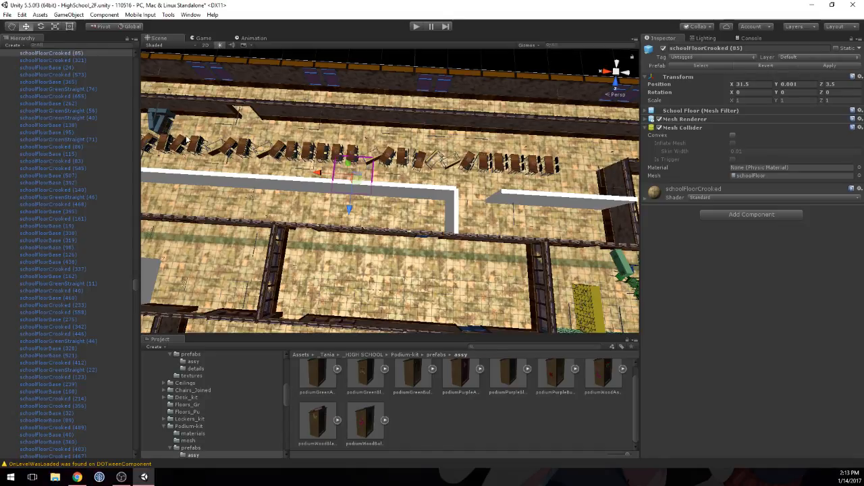
{"action": "left_click_drag", "start_coordinate": [594, 176], "coordinate": [409, 189], "text": "alt"}
{"action": "mouse_move", "coordinate": [409, 189]}
{"action": "middle_mouse_down"}
{"action": "mouse_move", "coordinate": [218, 189]}
{"action": "mouse_move", "coordinate": [398, 187]}
{"action": "middle_mouse_up"}
{"action": "left_click_drag", "start_coordinate": [398, 187], "coordinate": [512, 178], "text": "alt"}
{"action": "mouse_move", "coordinate": [426, 184]}
{"action": "left_mouse_down", "text": "alt"}
{"action": "mouse_move", "coordinate": [517, 139]}
{"action": "mouse_move", "coordinate": [426, 177]}
{"action": "left_mouse_up", "text": "alt"}
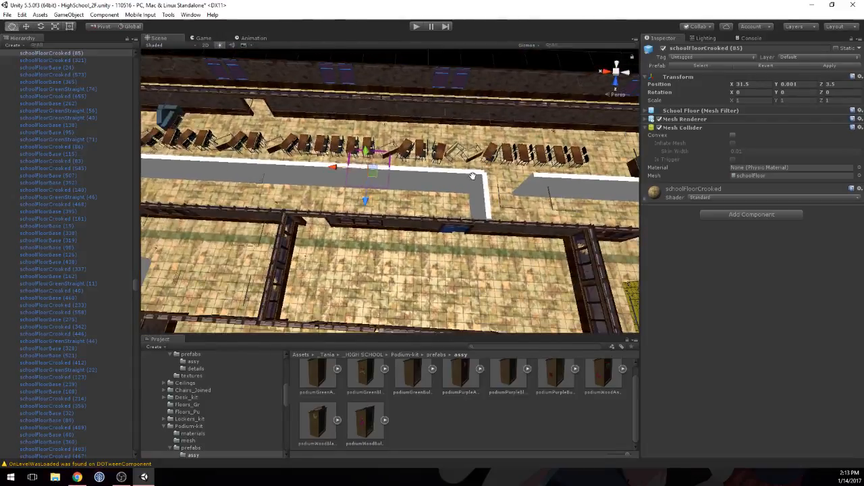
{"action": "middle_click_drag", "start_coordinate": [427, 177], "coordinate": [408, 183]}
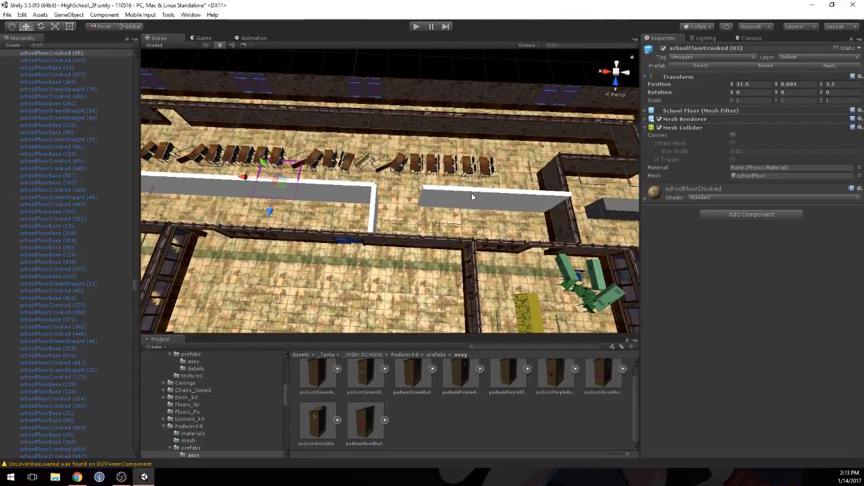
{"action": "scroll", "coordinate": [481, 193], "scroll_direction": "down", "scroll_amount": 5}
Step: In the wooden bookshelf room, select the end stack made of bookshelfAssyWood_B (1), A (1) and C (3)
{"action": "middle_click_drag", "start_coordinate": [477, 169], "coordinate": [383, 80]}
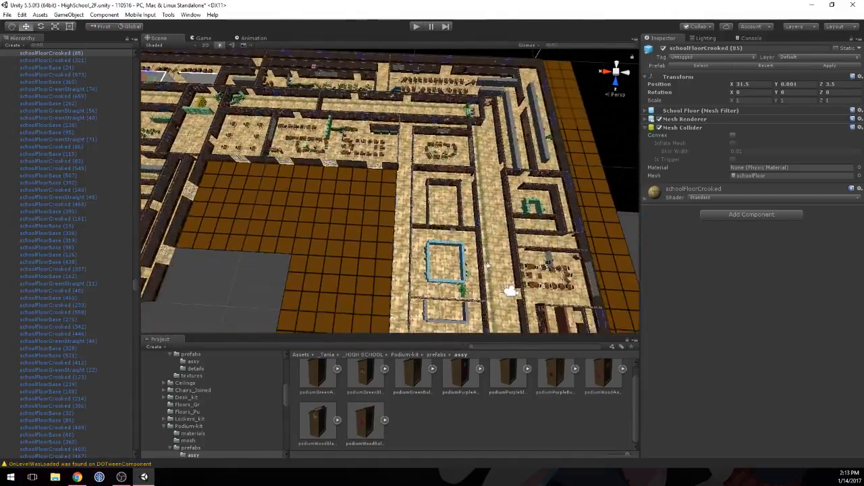
{"action": "middle_click_drag", "start_coordinate": [513, 305], "coordinate": [499, 189]}
{"action": "right_click_drag", "start_coordinate": [500, 189], "coordinate": [570, 165]}
{"action": "key", "text": "w"}
{"action": "right_click_drag", "start_coordinate": [470, 198], "coordinate": [590, 171]}
{"action": "key", "text": "w"}
{"action": "right_click_drag", "start_coordinate": [435, 195], "coordinate": [466, 181]}
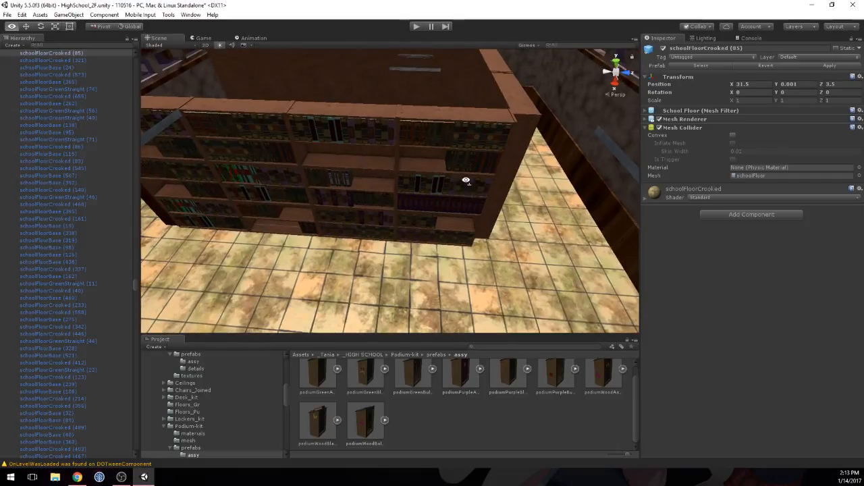
{"action": "left_click", "coordinate": [446, 154]}
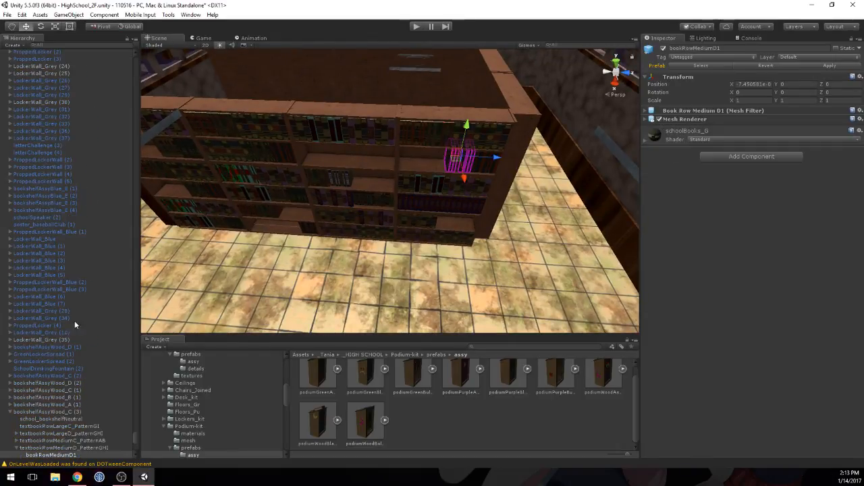
{"action": "left_click", "coordinate": [48, 410]}
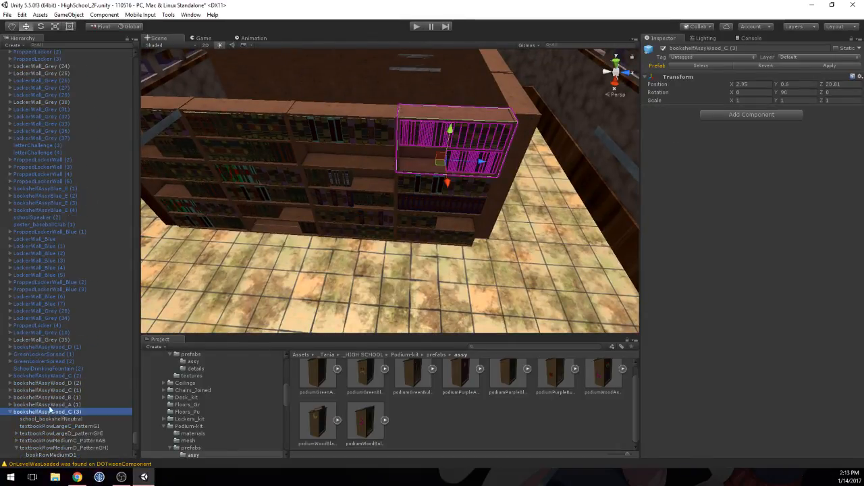
{"action": "left_click", "coordinate": [417, 191], "text": "shift"}
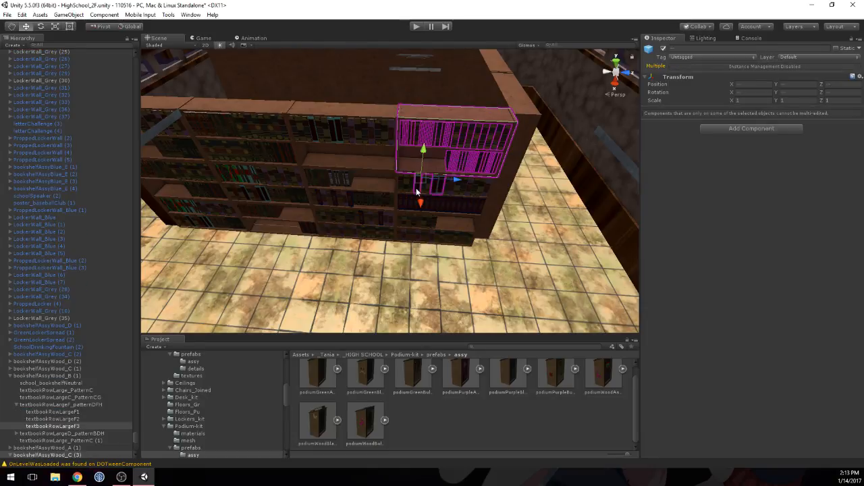
{"action": "left_click", "coordinate": [46, 376], "text": "shift"}
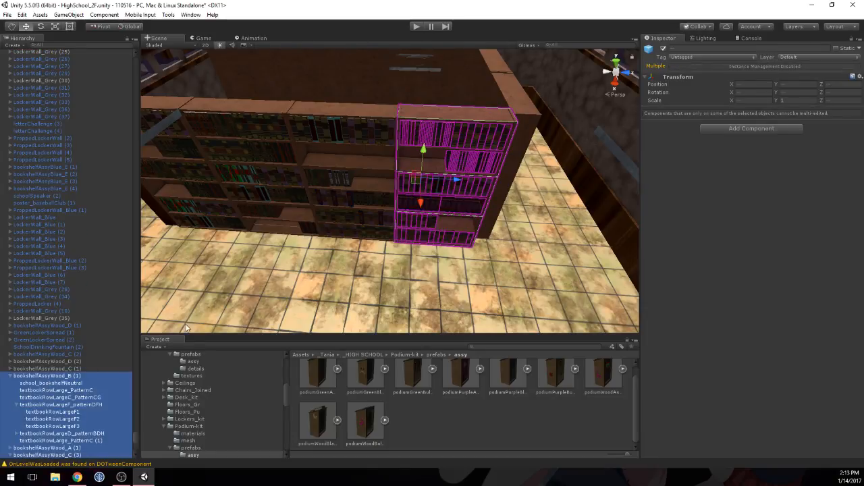
{"action": "left_click", "coordinate": [9, 375]}
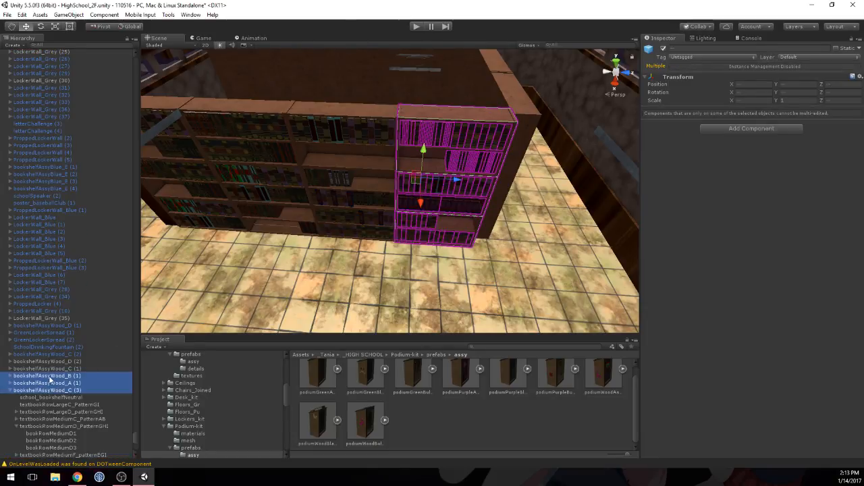
{"action": "left_click", "coordinate": [9, 390]}
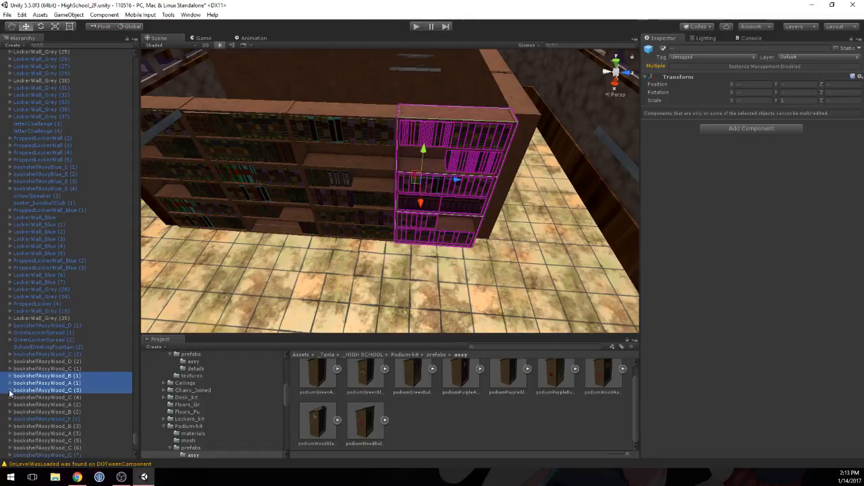
Step: Check which shelves in the bookshelf wall belong to the entries neighbouring bookshelfAssyWood_B (1), A (1) and C (3)
{"action": "left_click", "coordinate": [46, 383]}
{"action": "left_click", "coordinate": [46, 376]}
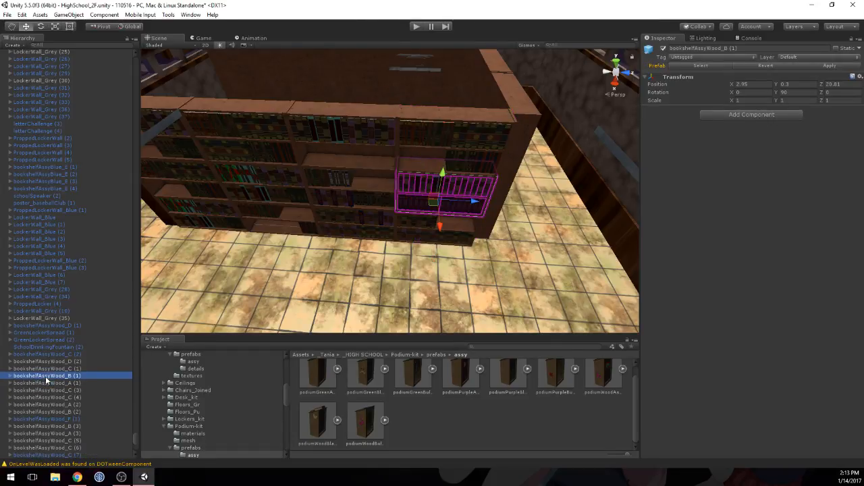
{"action": "key", "text": "shift+Down"}
{"action": "key", "text": "shift+Down"}
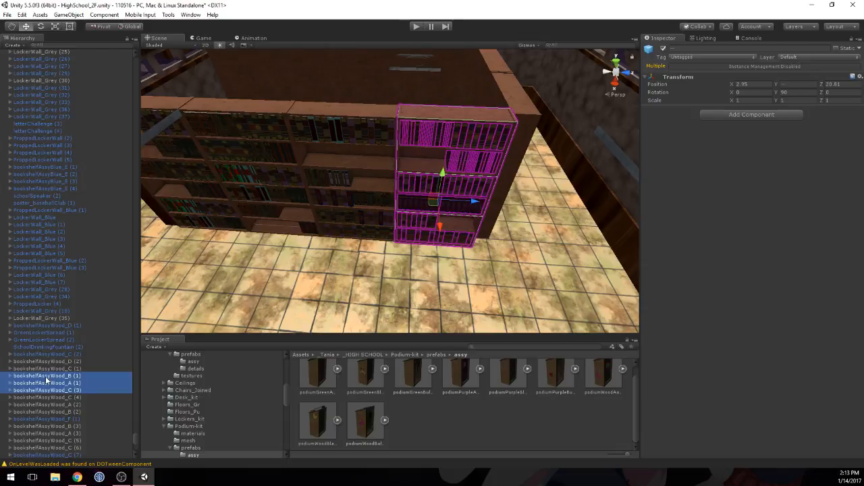
{"action": "key", "text": "shift+Down"}
{"action": "key", "text": "shift+Up"}
{"action": "key", "text": "Up"}
{"action": "key", "text": "Up"}
{"action": "key", "text": "Up"}
{"action": "key", "text": "Up"}
{"action": "key", "text": "Up"}
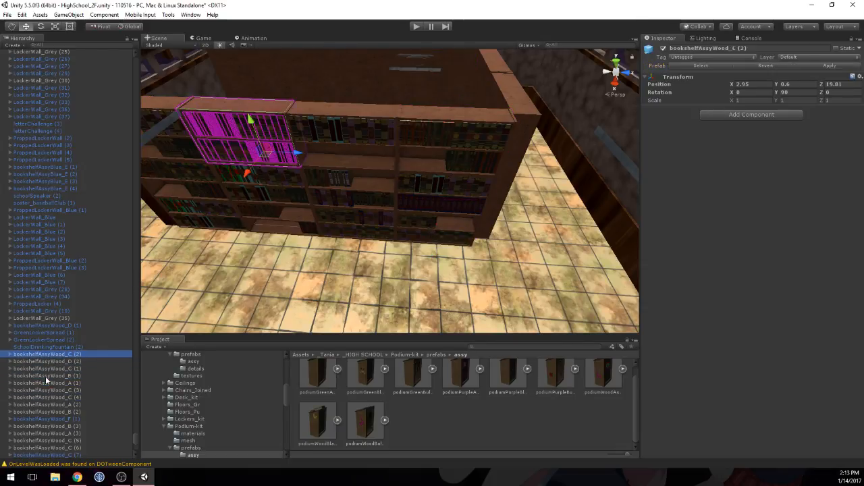
Step: Check whether the consecutive entries from bookshelfAssyWood_C (2) onward form complete adjoining shelf stacks
{"action": "key", "text": "shift+Down"}
{"action": "key", "text": "shift+Down"}
{"action": "key", "text": "shift+Down"}
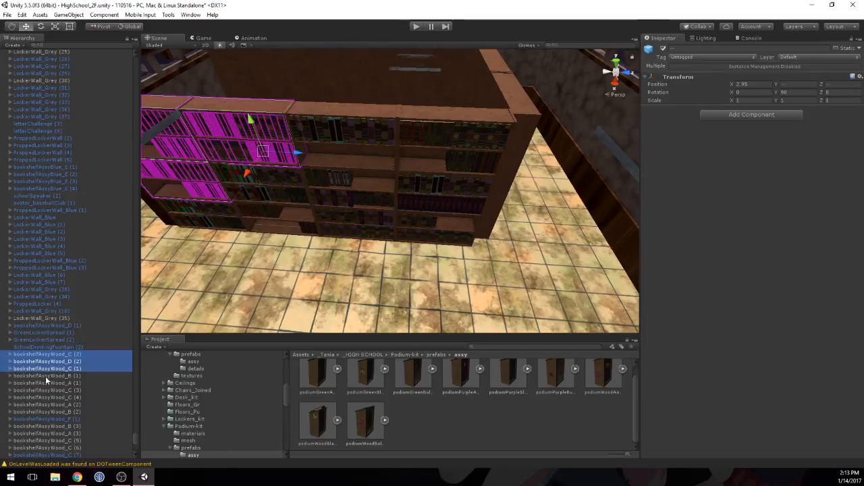
{"action": "key", "text": "shift+Down"}
{"action": "key", "text": "shift+Down"}
{"action": "key", "text": "shift+Down"}
{"action": "key", "text": "shift+Down"}
{"action": "key", "text": "shift+Up"}
{"action": "key", "text": "shift+Up"}
{"action": "key", "text": "shift+Up"}
{"action": "key", "text": "shift+Up"}
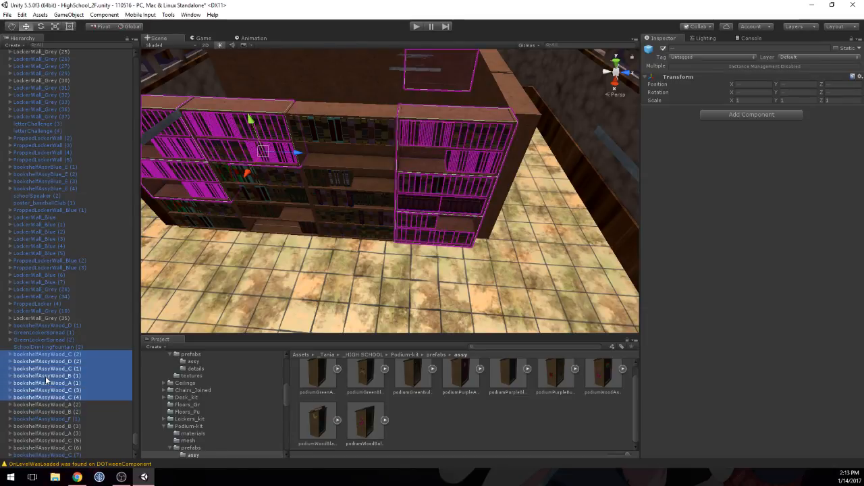
{"action": "key", "text": "shift+Up"}
{"action": "key", "text": "shift+Up"}
{"action": "key", "text": "Up"}
{"action": "key", "text": "Up"}
{"action": "key", "text": "Down"}
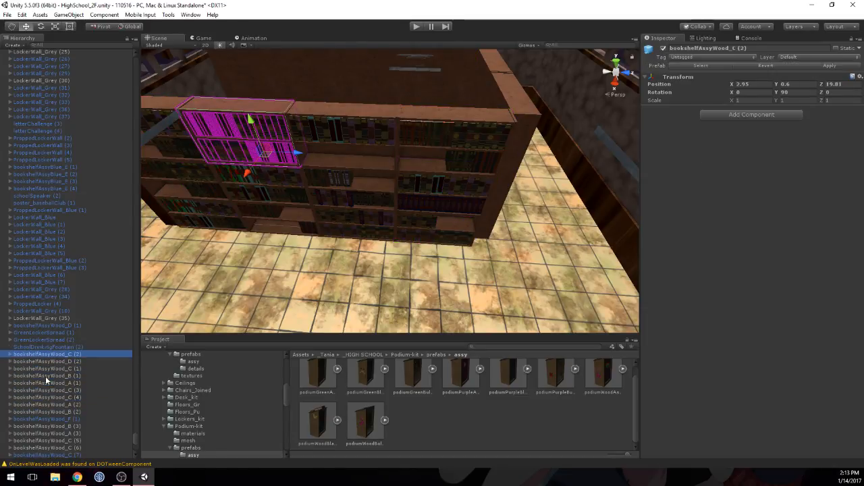
Step: Select bookshelfAssyWood_D (3) and locate it within the wooden bookshelf room
{"action": "scroll", "coordinate": [45, 375], "scroll_direction": "down", "scroll_amount": 3}
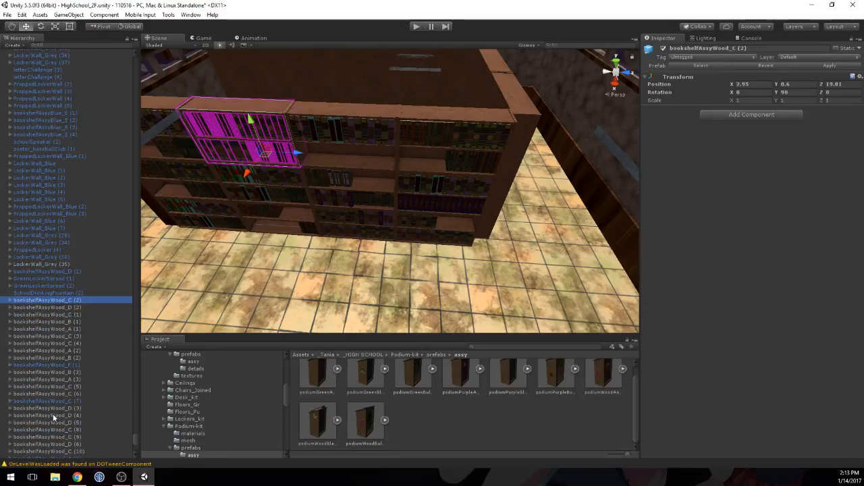
{"action": "left_click", "coordinate": [44, 368]}
{"action": "left_click", "coordinate": [47, 354]}
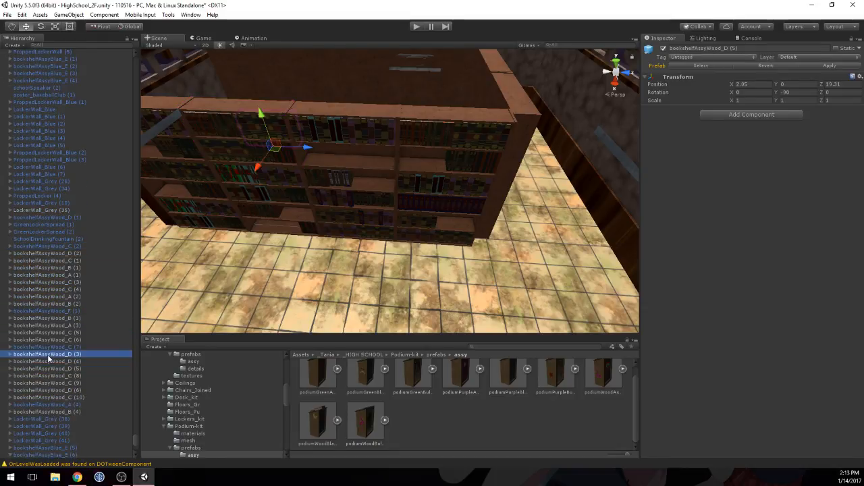
{"action": "right_click_drag", "start_coordinate": [282, 179], "coordinate": [290, 137]}
{"action": "scroll", "coordinate": [290, 137], "scroll_direction": "down", "scroll_amount": 6}
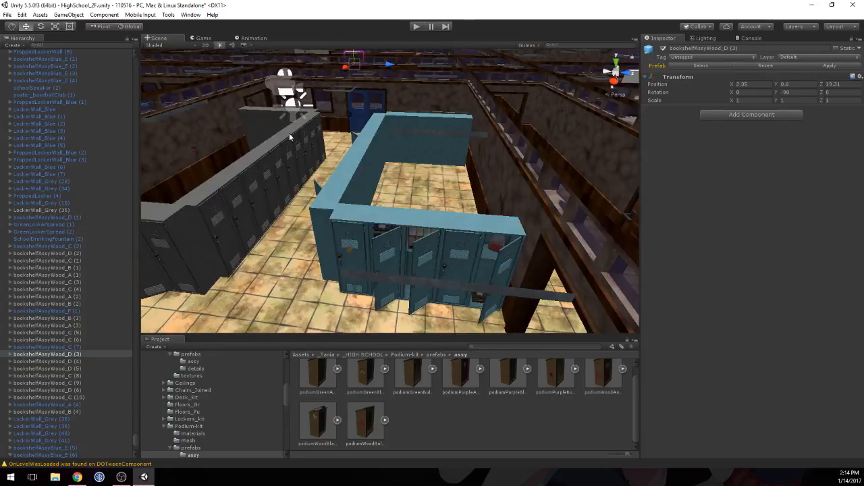
{"action": "scroll", "coordinate": [290, 137], "scroll_direction": "up", "scroll_amount": 8}
{"action": "right_click_drag", "start_coordinate": [345, 141], "coordinate": [203, 168]}
{"action": "right_click_drag", "start_coordinate": [345, 170], "coordinate": [366, 179]}
{"action": "scroll", "coordinate": [324, 176], "scroll_direction": "down", "scroll_amount": 4}
{"action": "scroll", "coordinate": [344, 191], "scroll_direction": "down", "scroll_amount": 3}
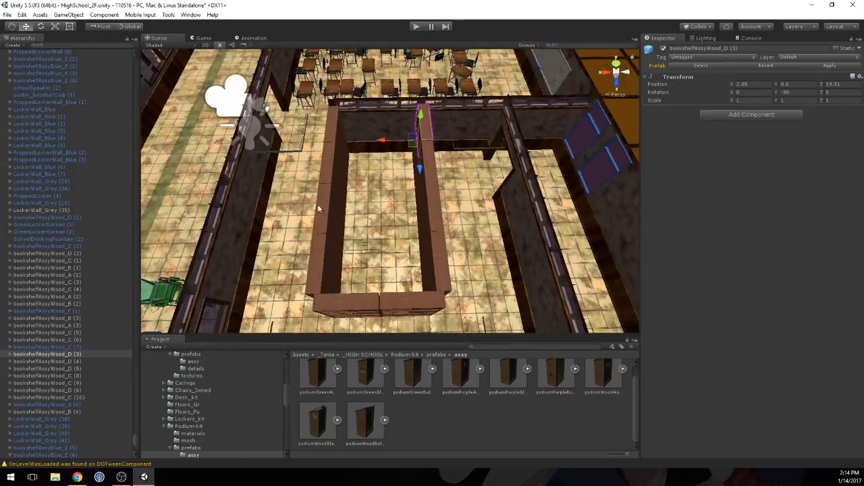
Step: Extend the selection to the two complete end stacks, covering bookshelfAssyWood_C (5) to C (7) and D (3) to D (5)
{"action": "left_click", "coordinate": [59, 369], "text": "shift"}
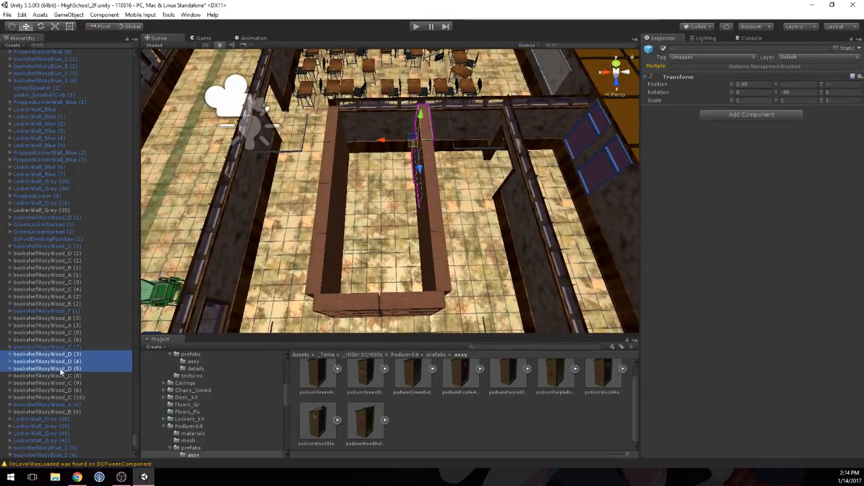
{"action": "key", "text": "d"}
{"action": "right_click_drag", "start_coordinate": [406, 266], "coordinate": [386, 272]}
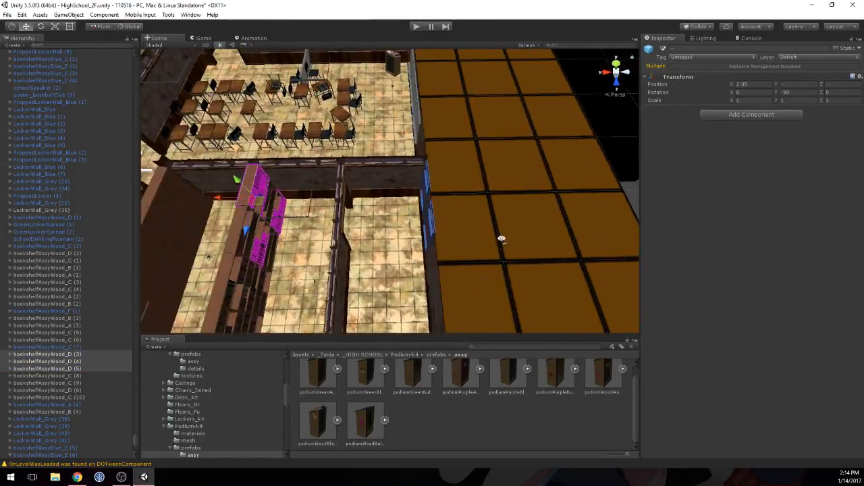
{"action": "right_click_drag", "start_coordinate": [501, 239], "coordinate": [297, 234]}
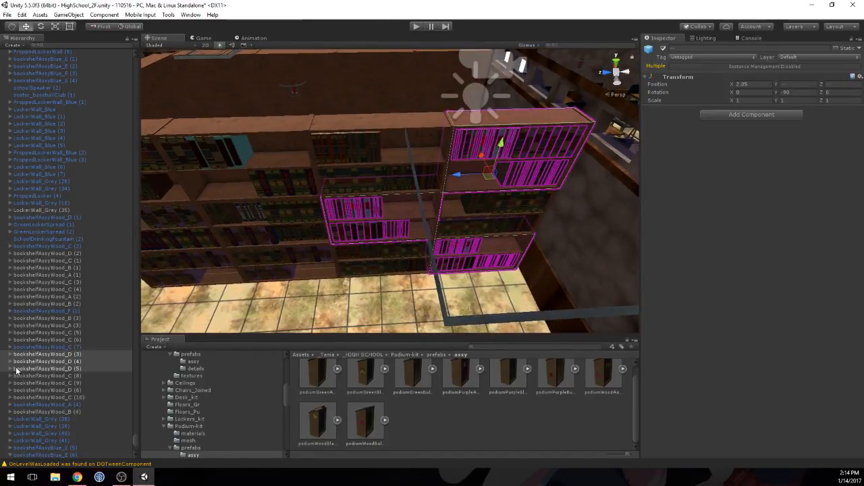
{"action": "left_click", "coordinate": [68, 376], "text": "ctrl"}
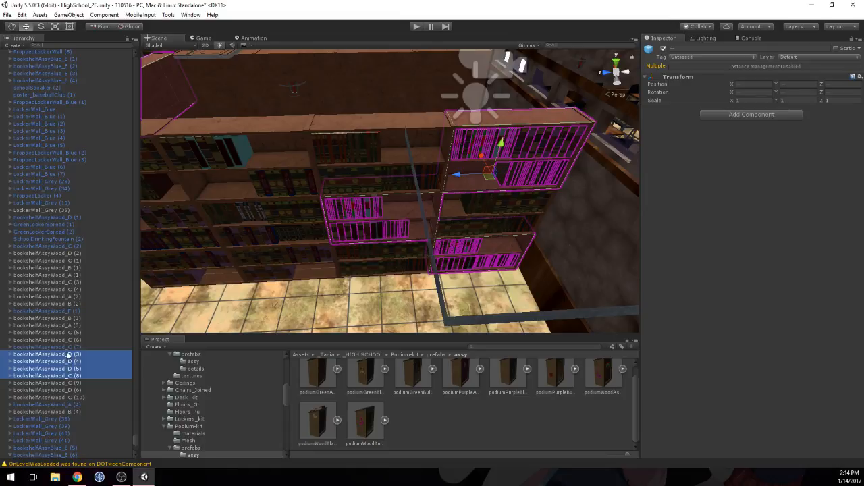
{"action": "left_click", "coordinate": [68, 355]}
{"action": "left_click", "coordinate": [69, 368]}
{"action": "left_click", "coordinate": [68, 356], "text": "shift"}
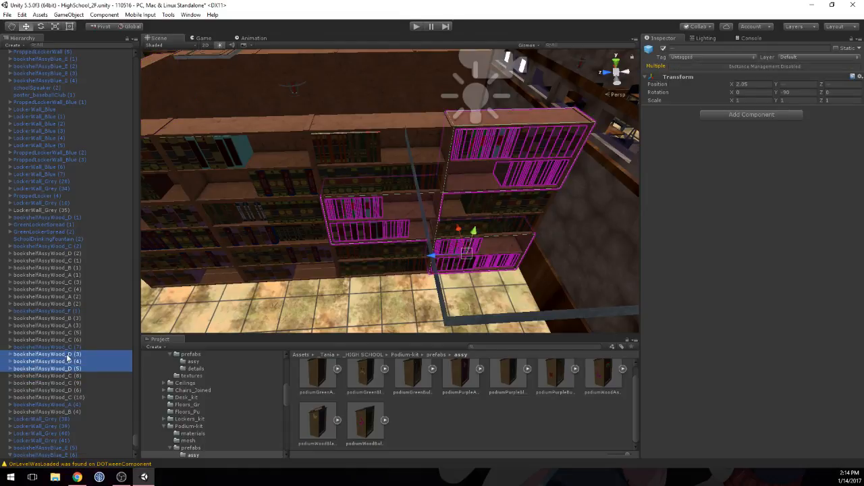
{"action": "left_click", "coordinate": [68, 347], "text": "ctrl"}
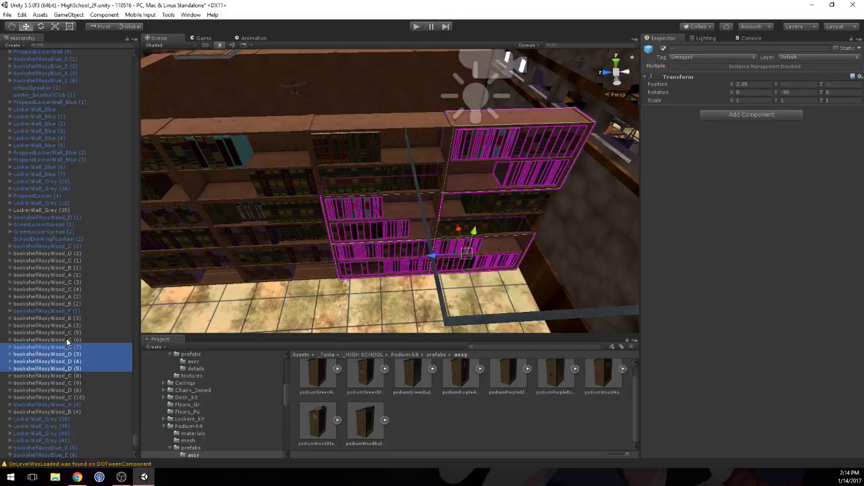
{"action": "left_click", "coordinate": [67, 339], "text": "ctrl"}
{"action": "left_click", "coordinate": [67, 333], "text": "ctrl"}
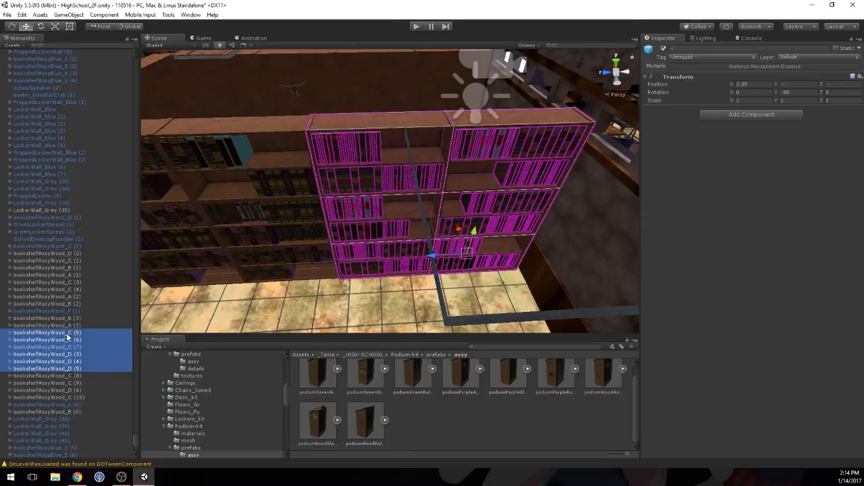
Step: Duplicate the six selected wooden bookshelves that form the two end stacks
{"action": "scroll", "coordinate": [466, 195], "scroll_direction": "down", "scroll_amount": 4}
{"action": "middle_click_drag", "start_coordinate": [466, 194], "coordinate": [459, 237]}
{"action": "scroll", "coordinate": [474, 193], "scroll_direction": "down", "scroll_amount": 8}
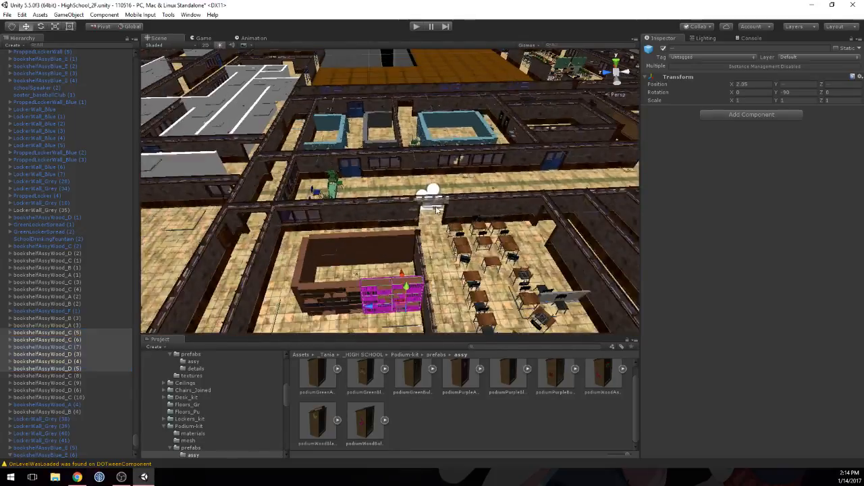
{"action": "left_click_drag", "start_coordinate": [330, 199], "coordinate": [449, 207], "text": "alt"}
{"action": "left_click_drag", "start_coordinate": [339, 216], "coordinate": [399, 218], "text": "alt"}
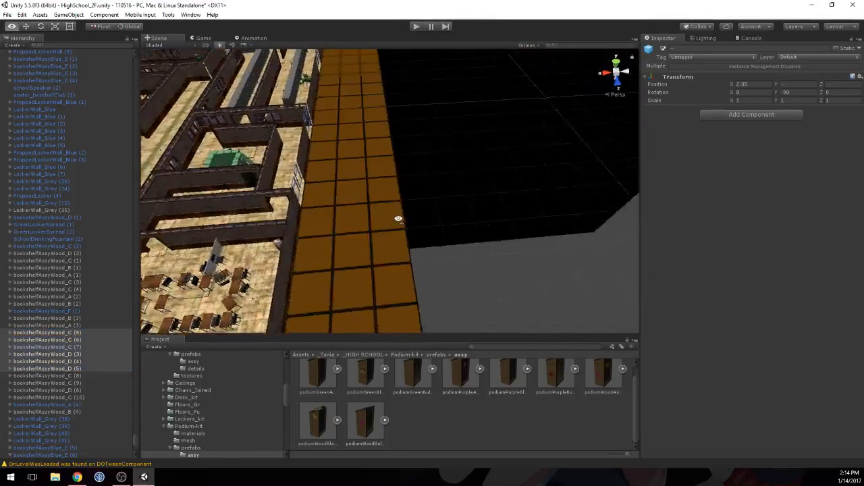
{"action": "middle_click_drag", "start_coordinate": [307, 235], "coordinate": [496, 219]}
{"action": "scroll", "coordinate": [432, 202], "scroll_direction": "down", "scroll_amount": 12}
{"action": "middle_click_drag", "start_coordinate": [405, 188], "coordinate": [398, 230]}
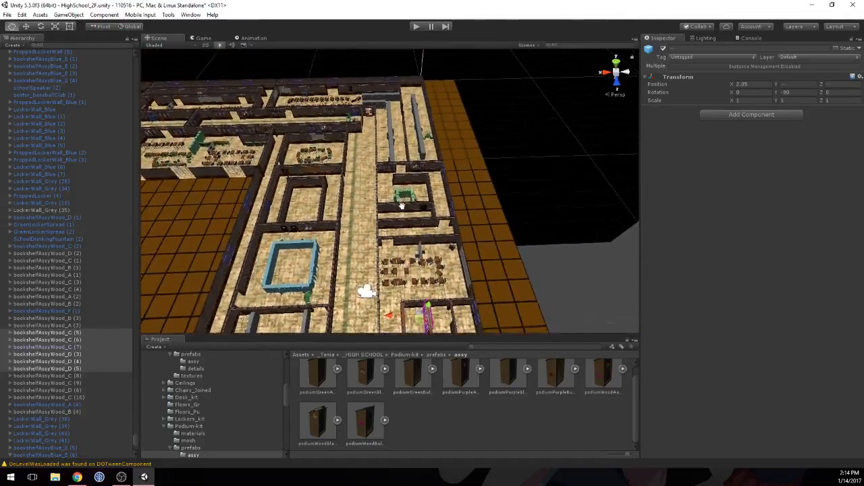
{"action": "left_click_drag", "start_coordinate": [393, 204], "coordinate": [403, 236], "text": "alt"}
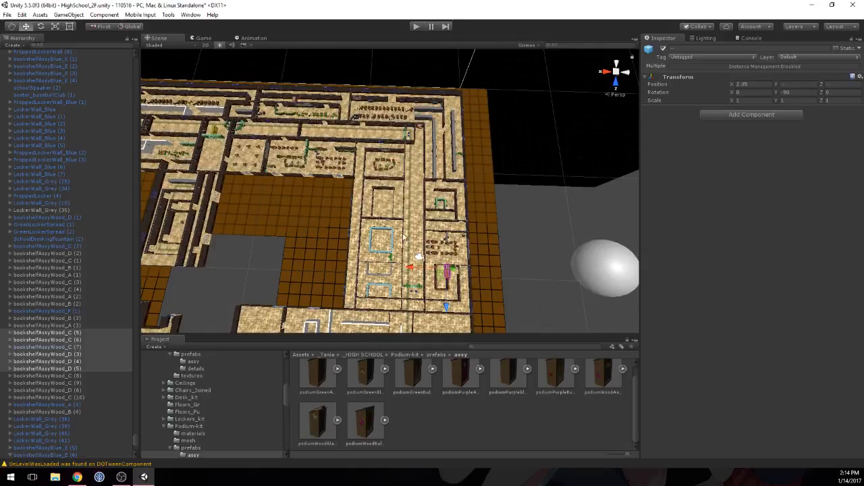
{"action": "key", "text": "ctrl+d"}
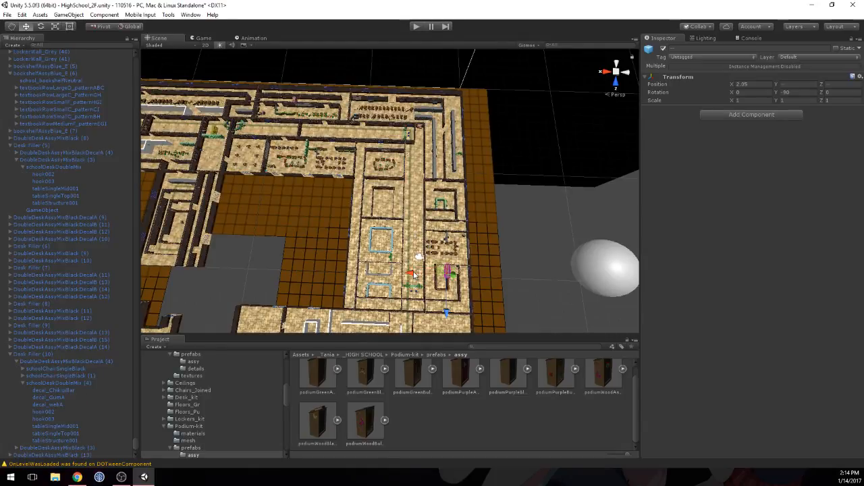
Step: Move the duplicated bookshelf stacks across the level to X 26.05, beside the grey placeholder wall next to the long desk row
{"action": "left_click_drag", "start_coordinate": [413, 274], "coordinate": [252, 259]}
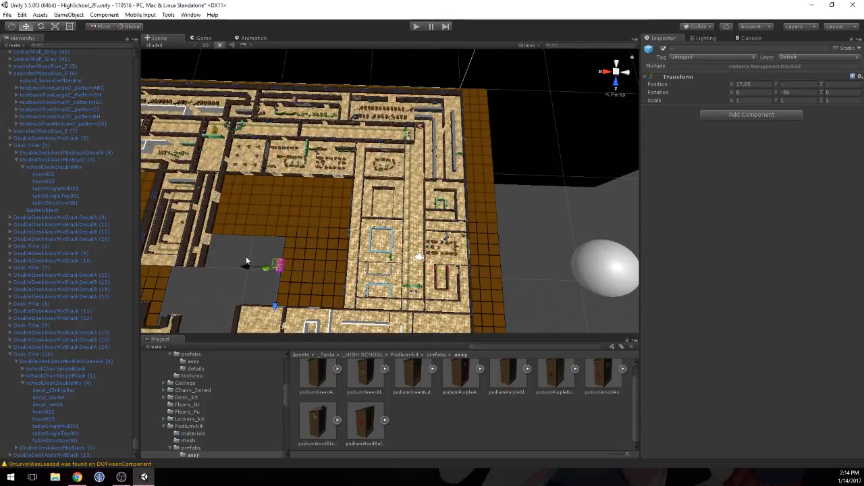
{"action": "left_click_drag", "start_coordinate": [273, 302], "coordinate": [285, 133]}
{"action": "middle_click_drag", "start_coordinate": [264, 129], "coordinate": [332, 196]}
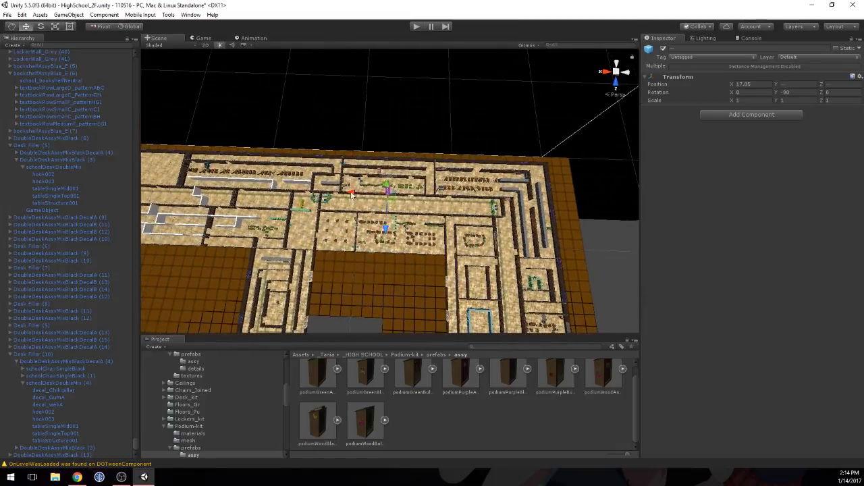
{"action": "left_click_drag", "start_coordinate": [348, 195], "coordinate": [273, 181]}
{"action": "middle_click_drag", "start_coordinate": [255, 192], "coordinate": [307, 225]}
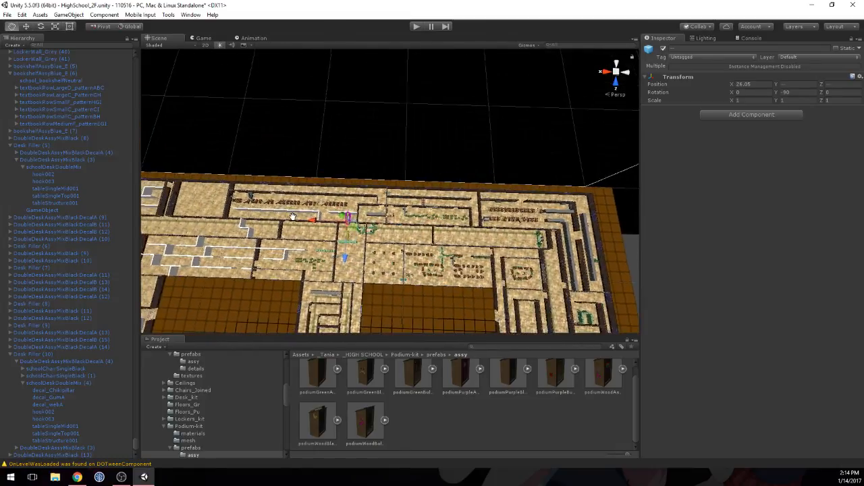
{"action": "scroll", "coordinate": [307, 225], "scroll_direction": "up", "scroll_amount": 6}
{"action": "middle_click_drag", "start_coordinate": [245, 238], "coordinate": [394, 164]}
{"action": "scroll", "coordinate": [394, 164], "scroll_direction": "up", "scroll_amount": 10}
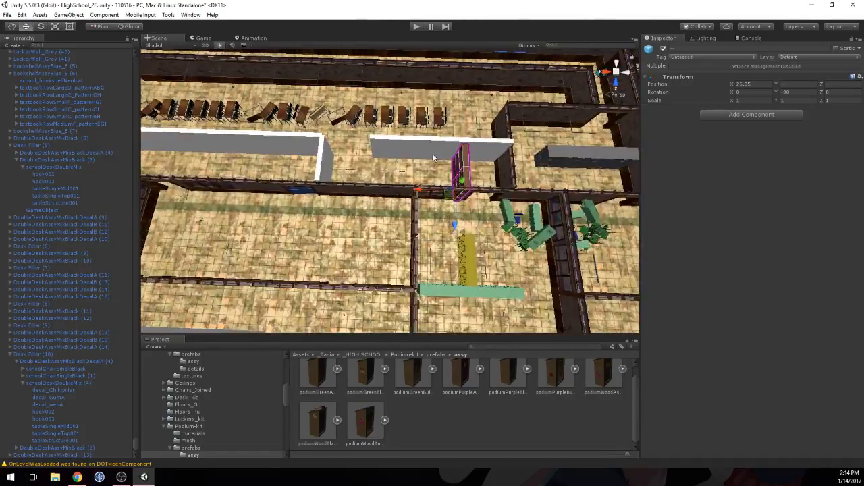
{"action": "scroll", "coordinate": [411, 169], "scroll_direction": "up", "scroll_amount": 3}
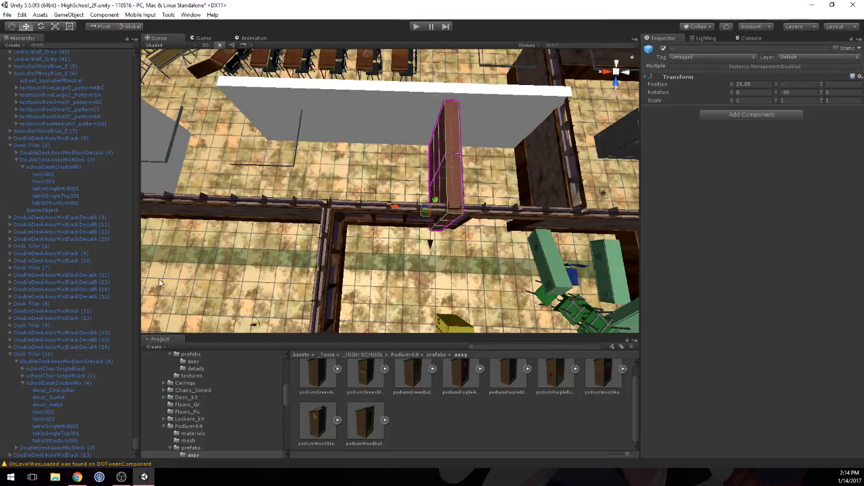
Step: Try to turn the duplicated bookshelves by setting their shared Y rotation to 0, and undo the change
{"action": "middle_click_drag", "start_coordinate": [477, 142], "coordinate": [413, 150]}
{"action": "left_click_drag", "start_coordinate": [776, 96], "coordinate": [821, 94]}
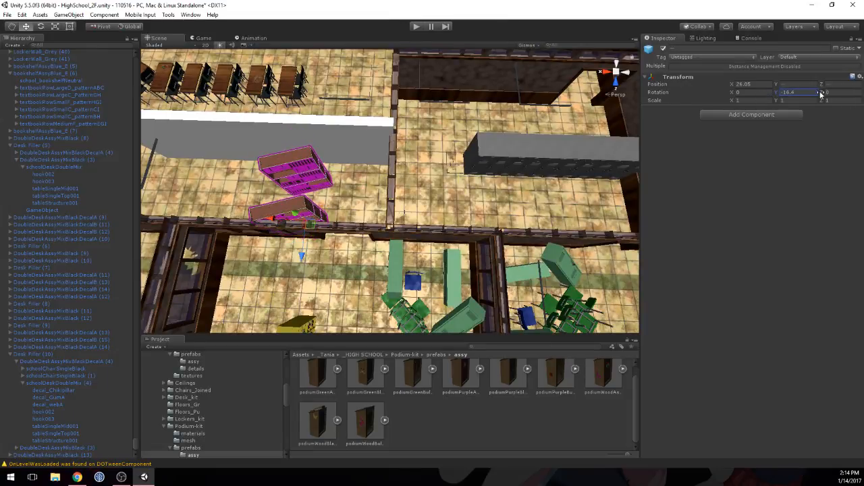
{"action": "type", "text": "0"}
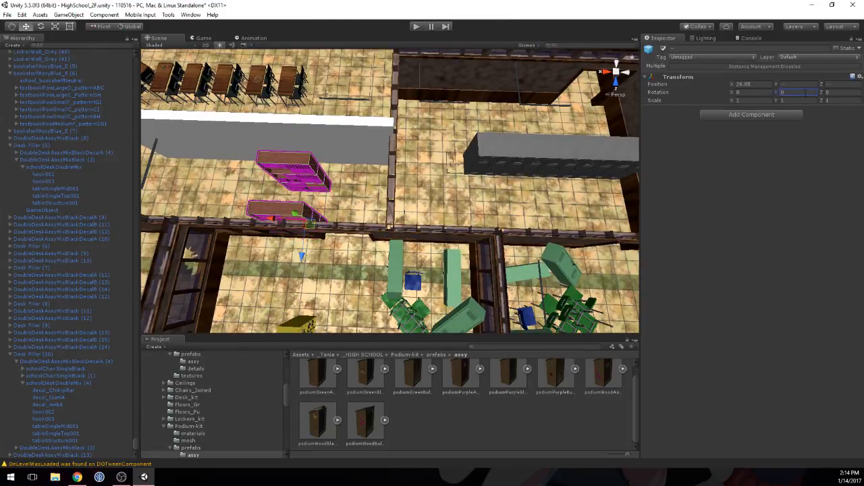
{"action": "left_click", "coordinate": [297, 168]}
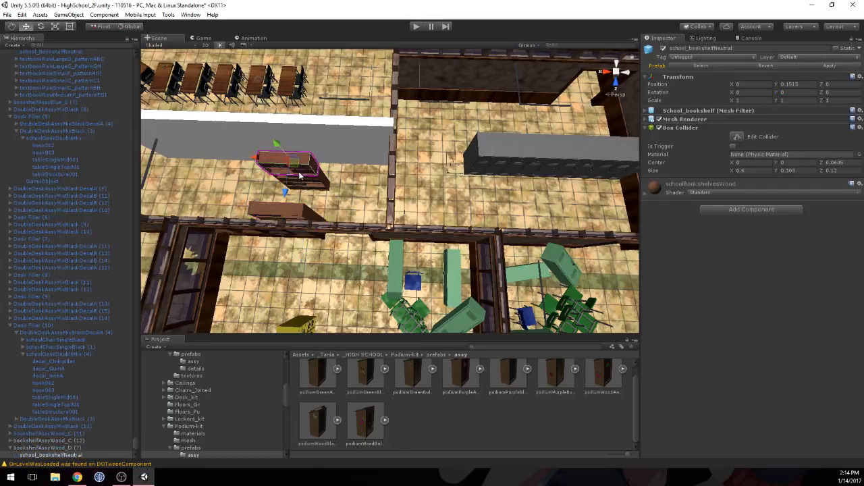
{"action": "middle_click_drag", "start_coordinate": [304, 169], "coordinate": [395, 164]}
{"action": "scroll", "coordinate": [394, 164], "scroll_direction": "up", "scroll_amount": 5}
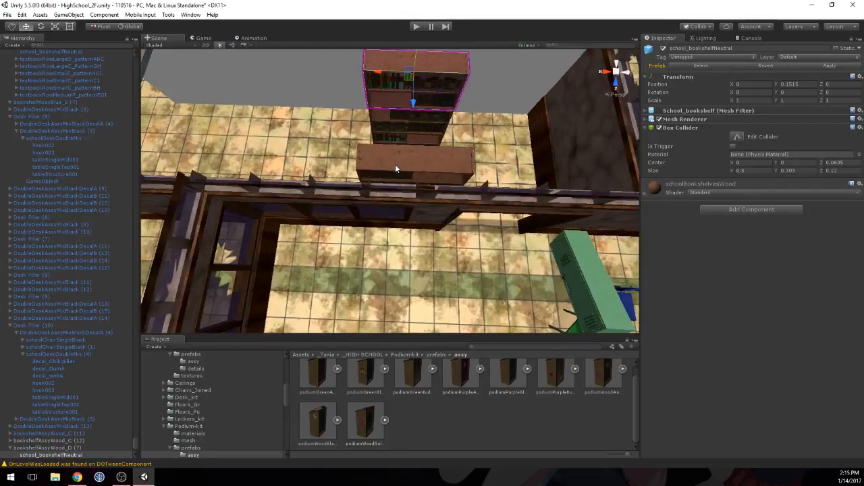
{"action": "scroll", "coordinate": [396, 162], "scroll_direction": "down", "scroll_amount": 5}
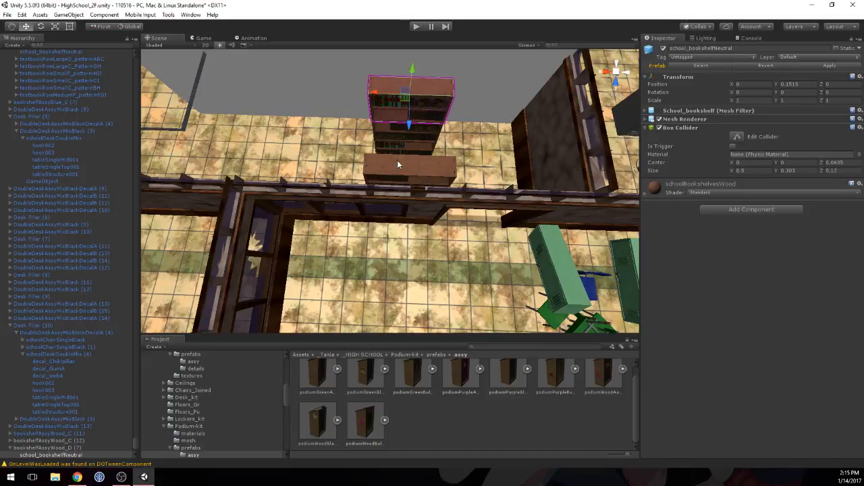
{"action": "key", "text": "ctrl+z"}
{"action": "key", "text": "ctrl+z"}
{"action": "key", "text": "ctrl+z"}
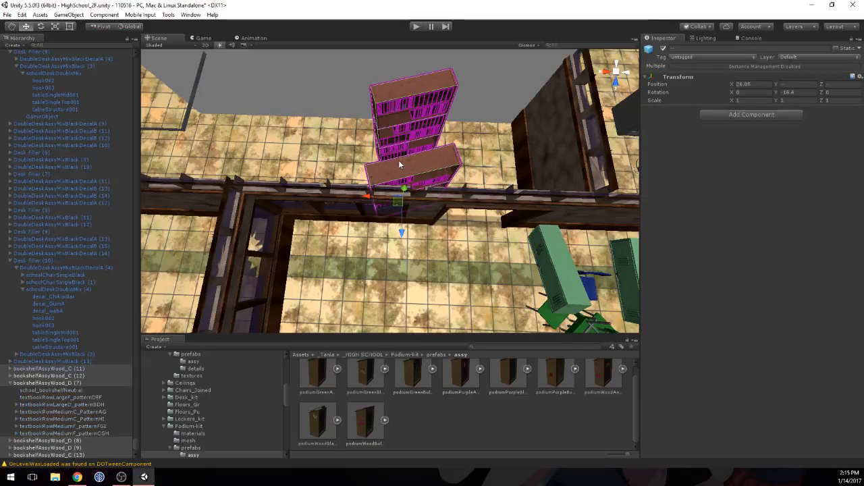
Step: Try to rotate the duplicated bookshelves freehand about the vertical axis with the Rotate tool, and undo the rotation
{"action": "middle_click_drag", "start_coordinate": [480, 148], "coordinate": [425, 154]}
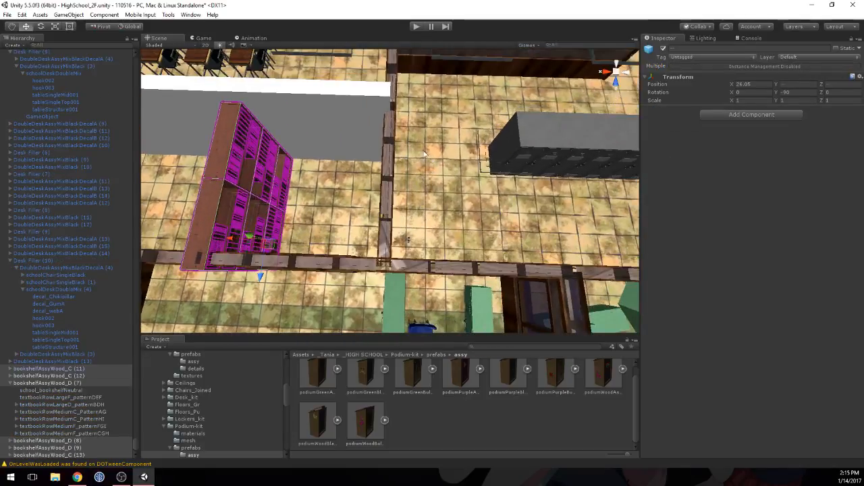
{"action": "left_click", "coordinate": [42, 27]}
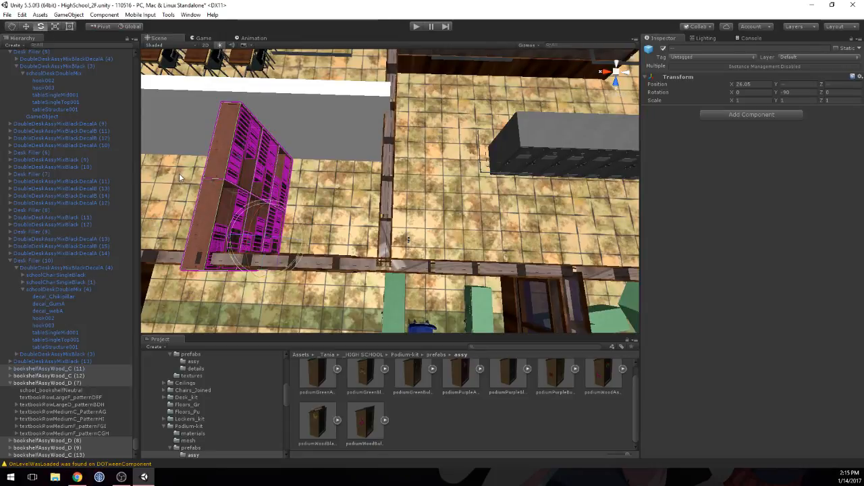
{"action": "left_click_drag", "start_coordinate": [180, 177], "coordinate": [232, 260], "text": "alt"}
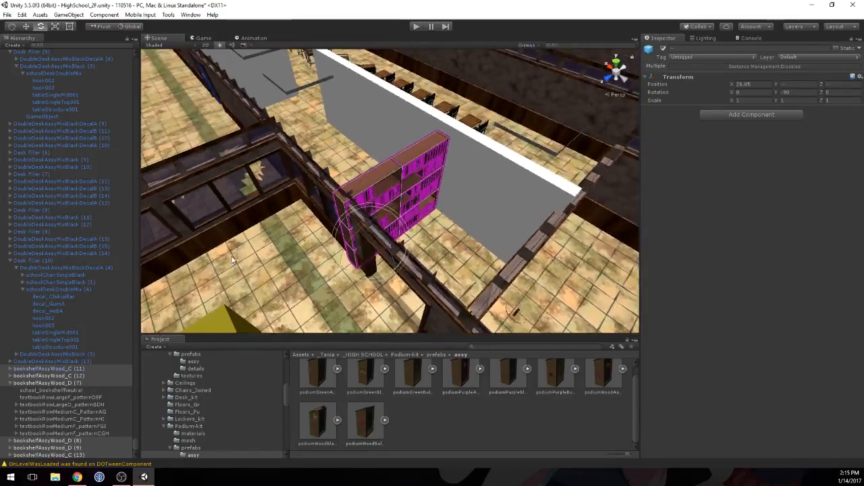
{"action": "middle_click_drag", "start_coordinate": [233, 260], "coordinate": [242, 231]}
{"action": "left_click_drag", "start_coordinate": [401, 200], "coordinate": [292, 200]}
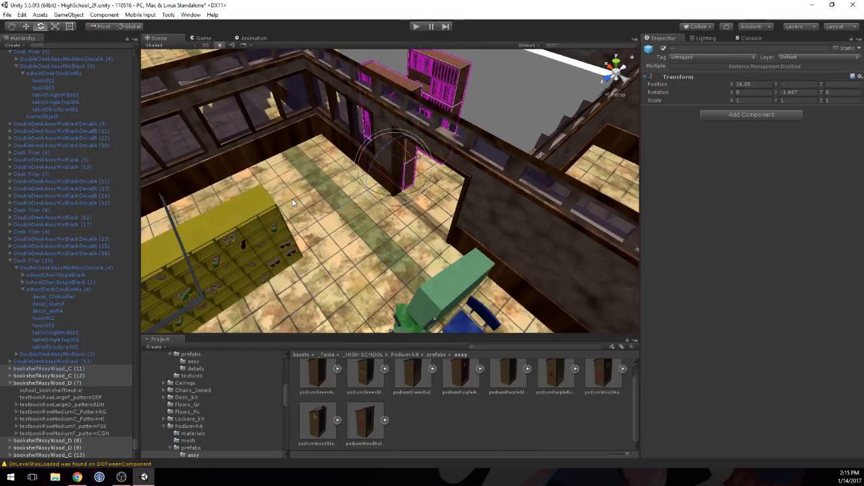
{"action": "key", "text": "ctrl+z"}
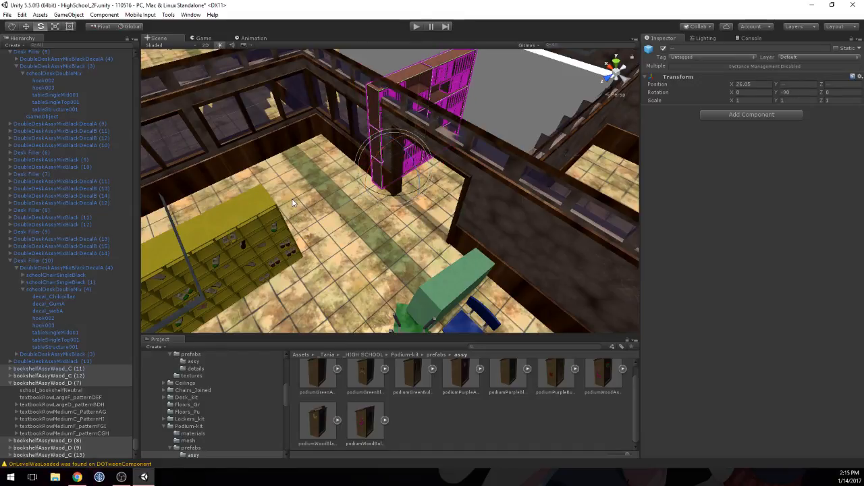
Step: Collapse the expanded hierarchy entries and select the six duplicated bookshelves, from bookshelfAssyWood_C (11) to bookshelfAssyWood_C (13)
{"action": "left_click", "coordinate": [447, 73]}
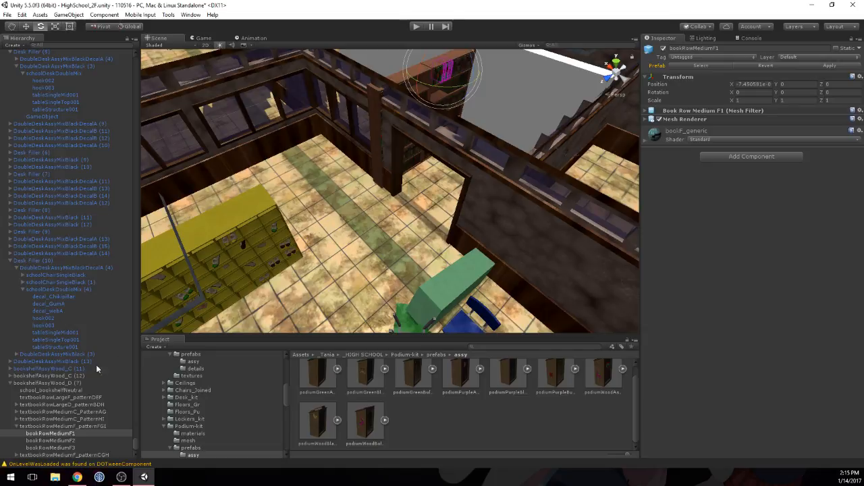
{"action": "left_click", "coordinate": [10, 377]}
{"action": "left_click", "coordinate": [11, 377]}
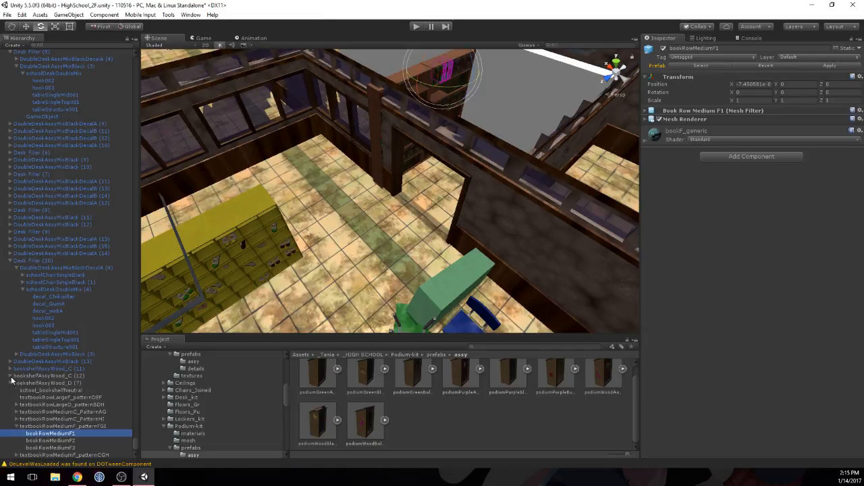
{"action": "left_click", "coordinate": [10, 382]}
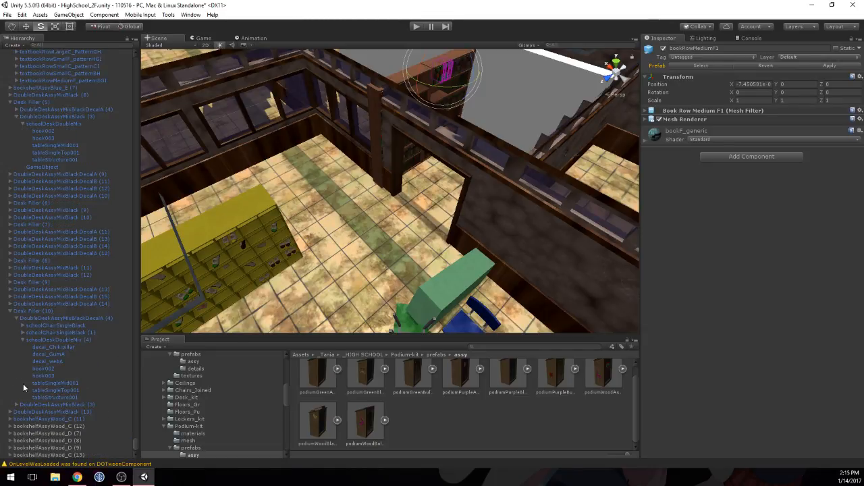
{"action": "left_click", "coordinate": [46, 455]}
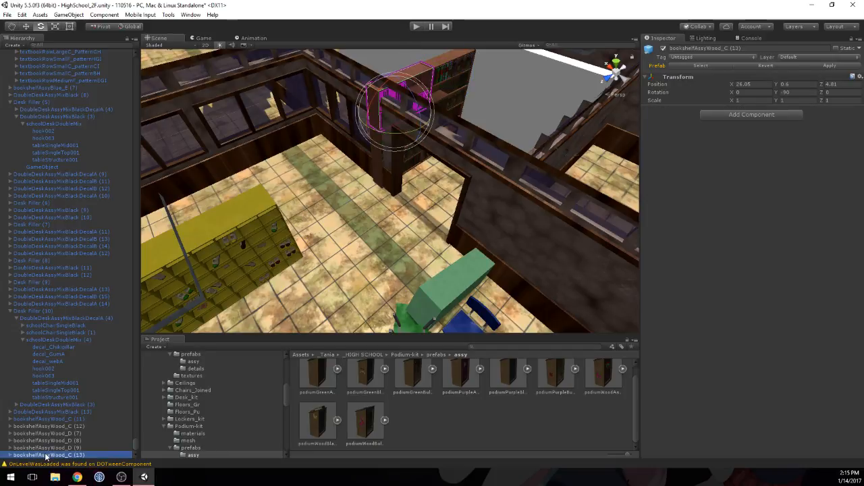
{"action": "key", "text": "shift+Up"}
{"action": "key", "text": "shift+Up"}
{"action": "key", "text": "shift+Up"}
{"action": "key", "text": "shift+Up"}
{"action": "key", "text": "shift+Up"}
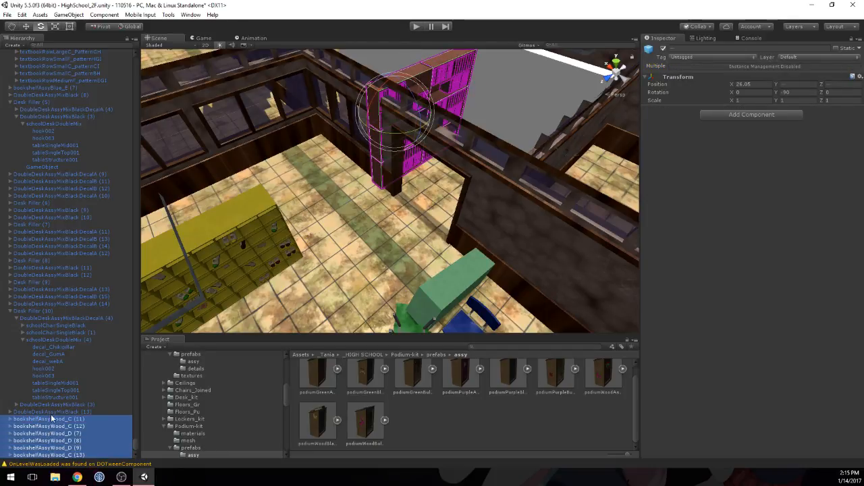
{"action": "left_click", "coordinate": [9, 311]}
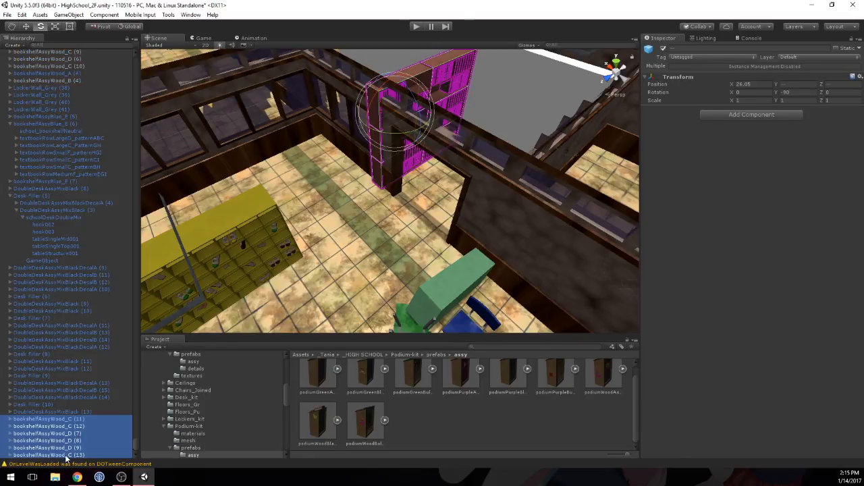
Step: Create an empty GameObject under bookshelfAssyWood_C (13) and move it to the hierarchy root, just above bookshelfAssyWood_C (11)
{"action": "right_click", "coordinate": [66, 458]}
{"action": "left_click", "coordinate": [93, 369]}
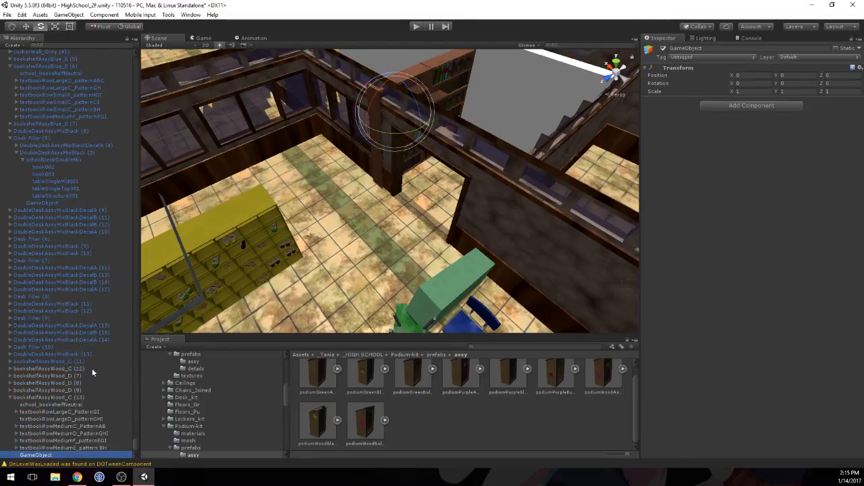
{"action": "left_click_drag", "start_coordinate": [46, 458], "coordinate": [43, 358]}
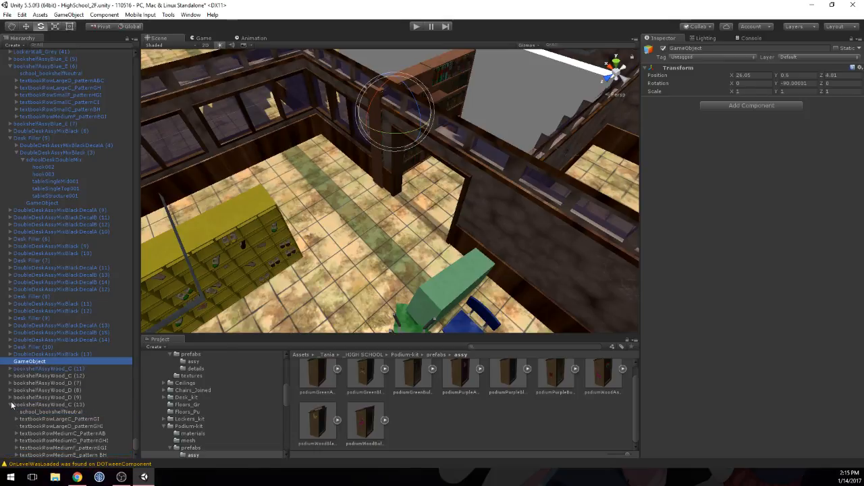
{"action": "left_click", "coordinate": [11, 405]}
Step: Set the empty GameObject's Y rotation to 0
{"action": "left_click", "coordinate": [33, 420]}
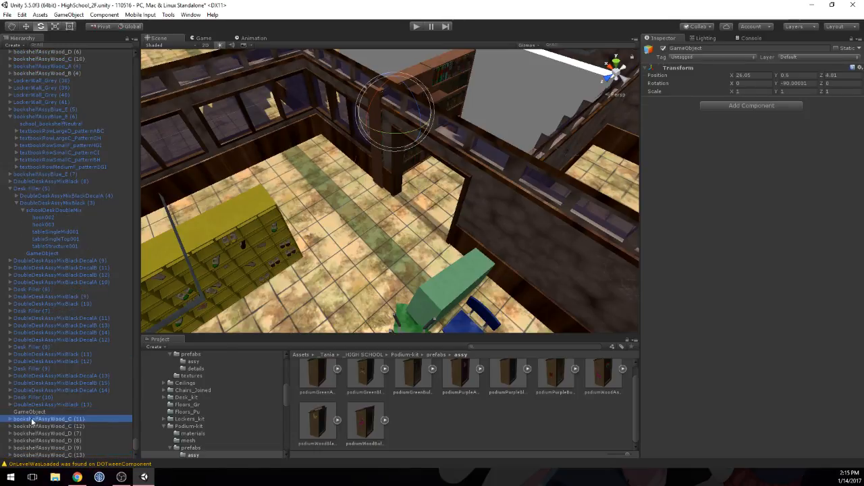
{"action": "left_click", "coordinate": [37, 455], "text": "shift"}
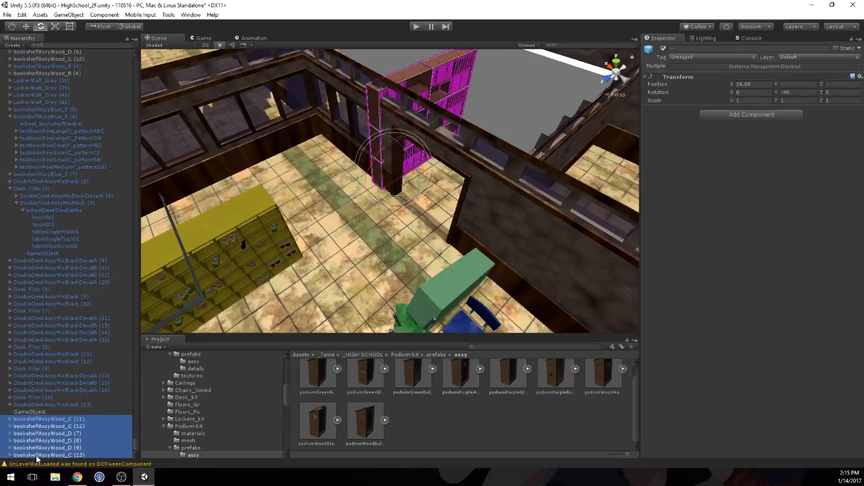
{"action": "left_click", "coordinate": [37, 411]}
{"action": "left_click", "coordinate": [39, 419]}
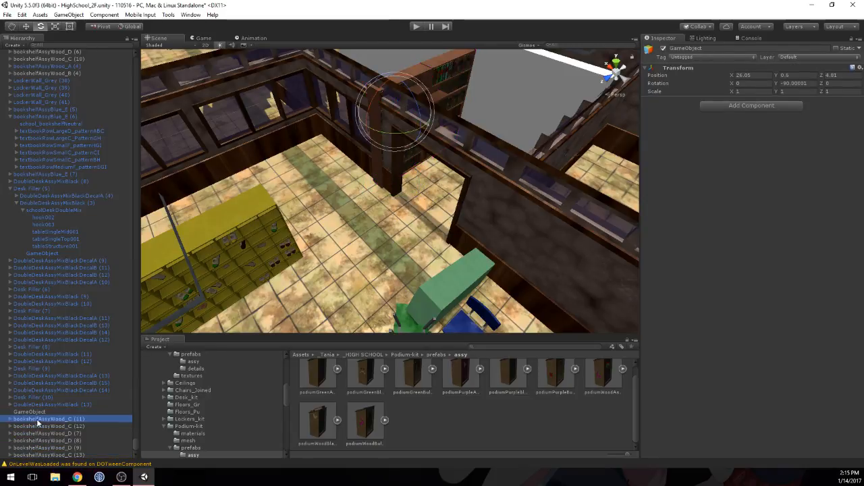
{"action": "left_click", "coordinate": [39, 454], "text": "shift"}
{"action": "left_click", "coordinate": [31, 412]}
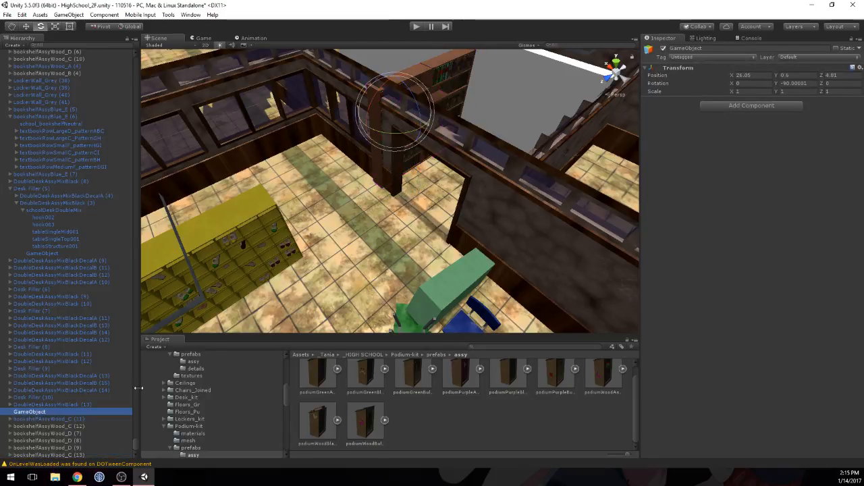
{"action": "left_click", "coordinate": [809, 83]}
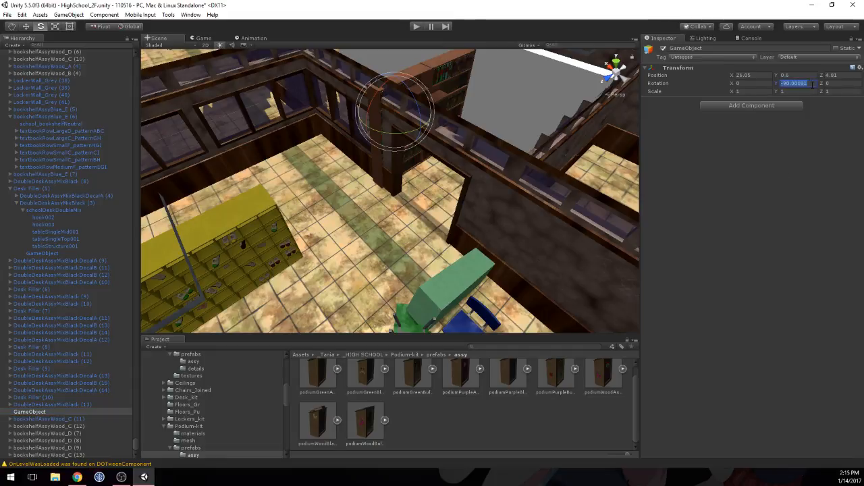
{"action": "type", "text": "0"}
Step: Parent the six bookshelves, from bookshelfAssyWood_C (11) to bookshelfAssyWood_C (13), under the empty GameObject and set its Y rotation to 90
{"action": "left_click", "coordinate": [63, 420]}
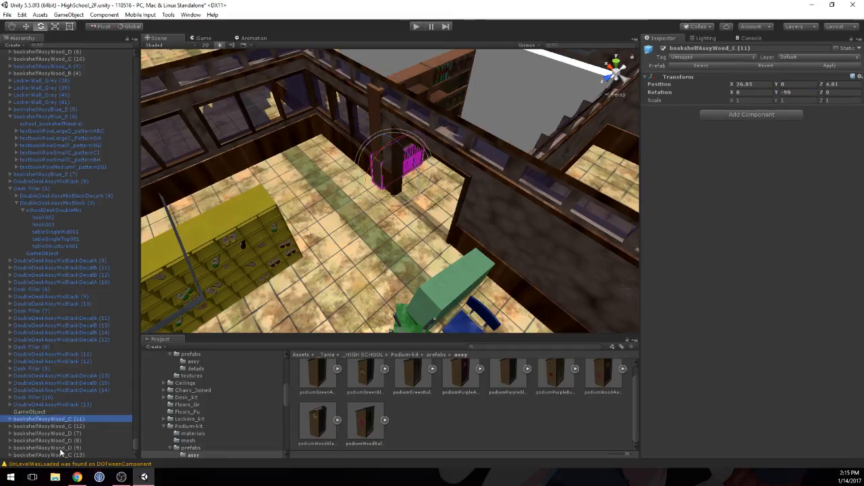
{"action": "left_click", "coordinate": [61, 453], "text": "shift"}
{"action": "left_click_drag", "start_coordinate": [60, 450], "coordinate": [36, 415]}
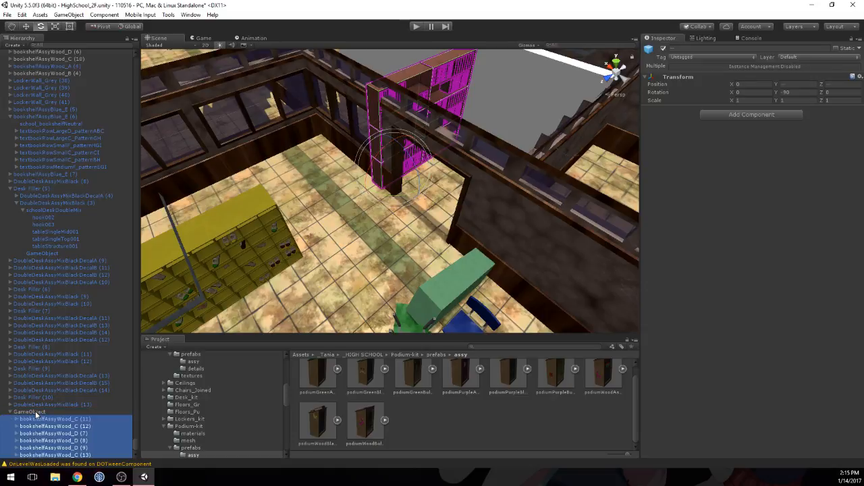
{"action": "left_click", "coordinate": [34, 412]}
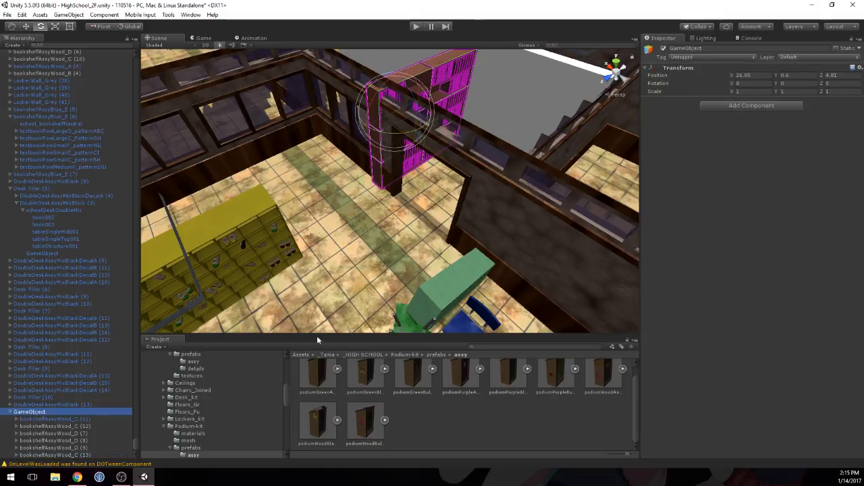
{"action": "left_click", "coordinate": [794, 83]}
{"action": "type", "text": "90"}
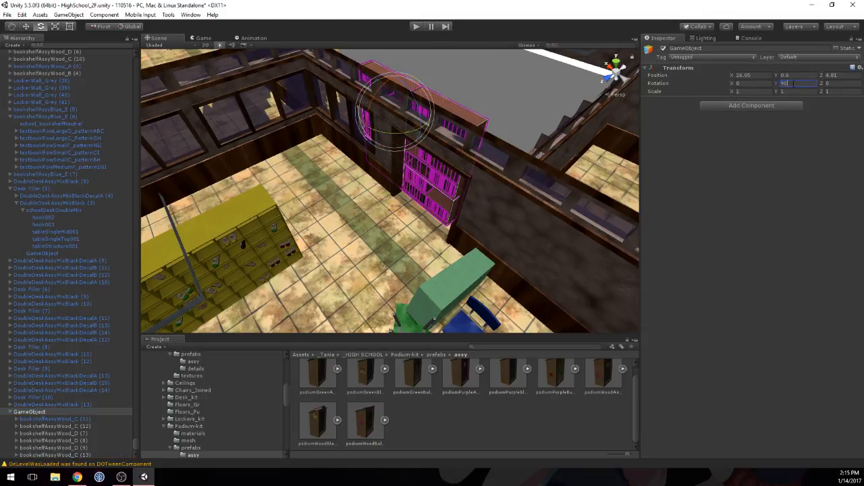
Step: Move the grouped shelves onto the end of the white placeholder wall, at about X 25.855 and Z 3.968
{"action": "right_click_drag", "start_coordinate": [395, 132], "coordinate": [380, 153]}
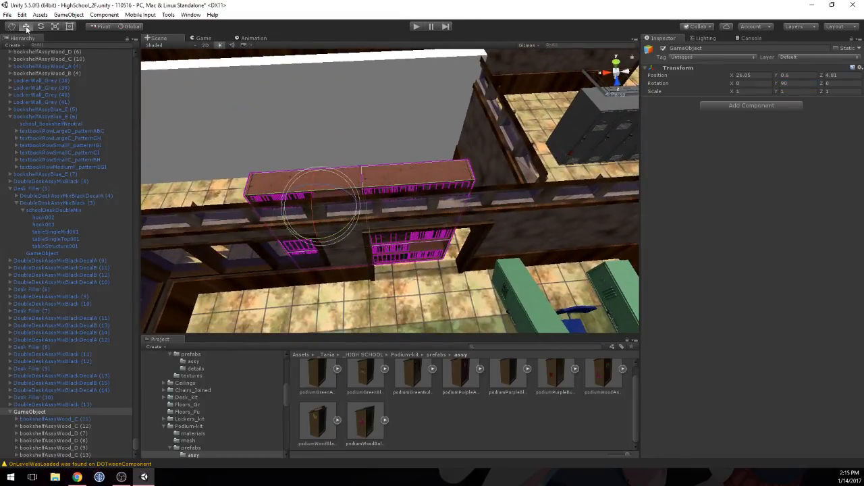
{"action": "key", "text": "w"}
{"action": "left_click_drag", "start_coordinate": [318, 236], "coordinate": [319, 120], "text": "ctrl"}
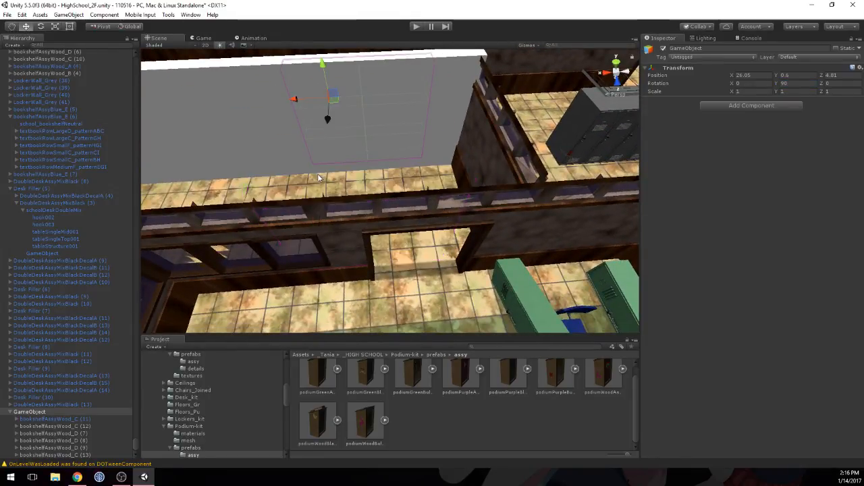
{"action": "right_click_drag", "start_coordinate": [320, 121], "coordinate": [315, 232]}
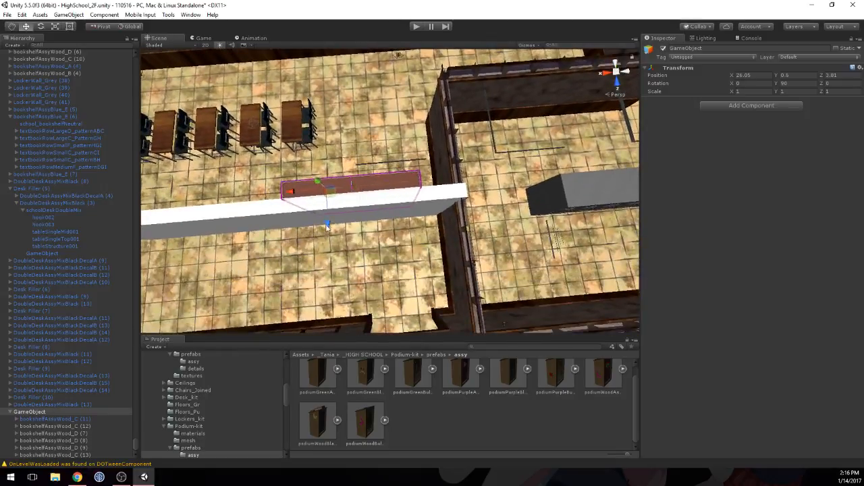
{"action": "left_click_drag", "start_coordinate": [327, 228], "coordinate": [315, 210]}
Step: Disable the Mesh Renderer of the placeholder wall section that the grouped shelves cover
{"action": "left_click", "coordinate": [298, 200]}
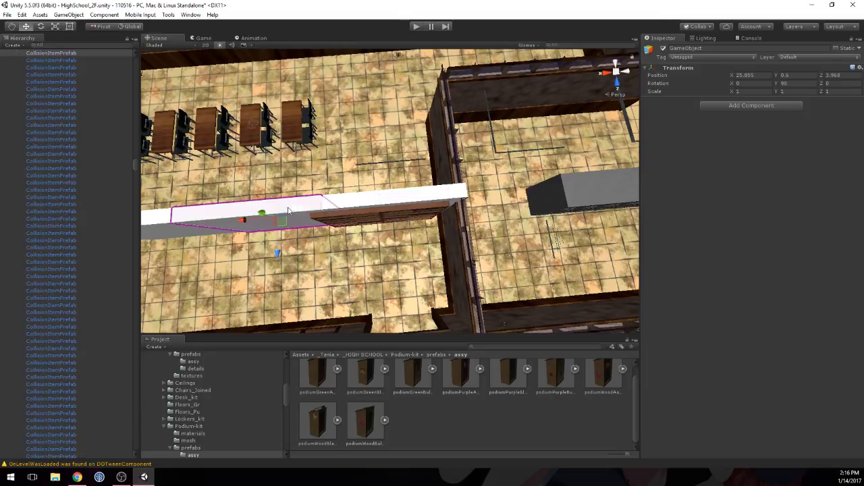
{"action": "left_click", "coordinate": [369, 202]}
{"action": "left_click", "coordinate": [658, 173]}
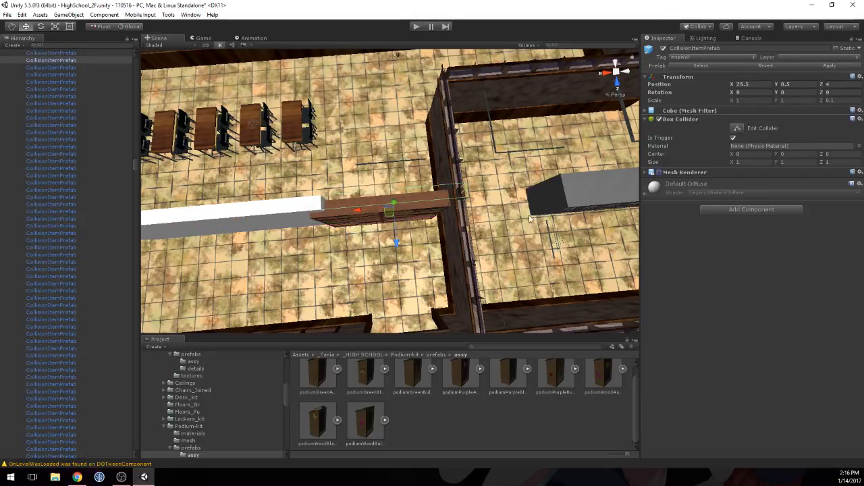
Step: Collapse the GameObject that groups the bookshelves and rename it TallShelving_A
{"action": "middle_click_drag", "start_coordinate": [501, 238], "coordinate": [482, 197]}
{"action": "left_click", "coordinate": [369, 99]}
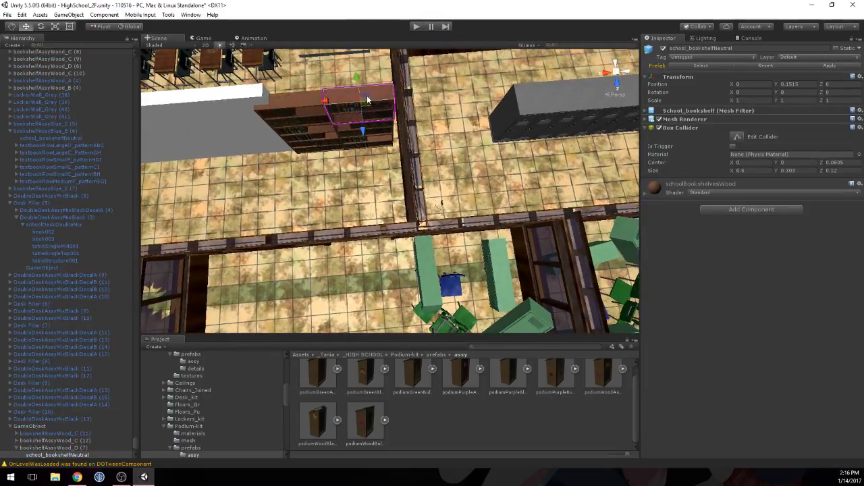
{"action": "left_click", "coordinate": [20, 427]}
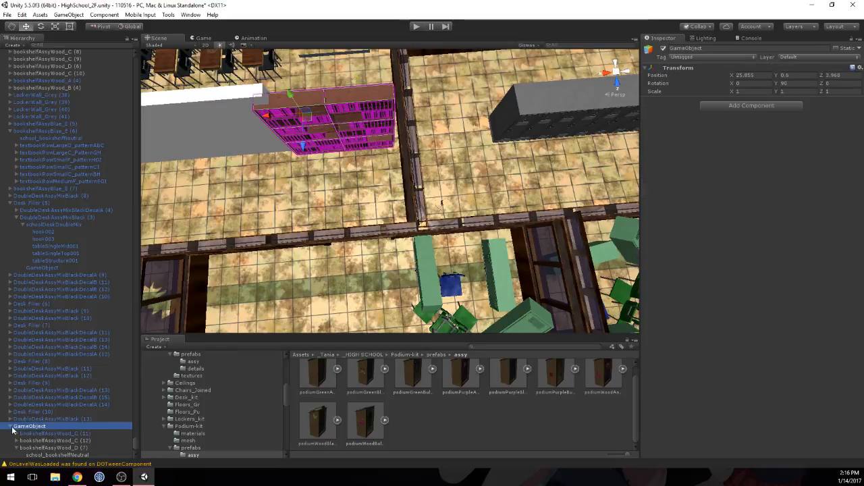
{"action": "left_click", "coordinate": [11, 427]}
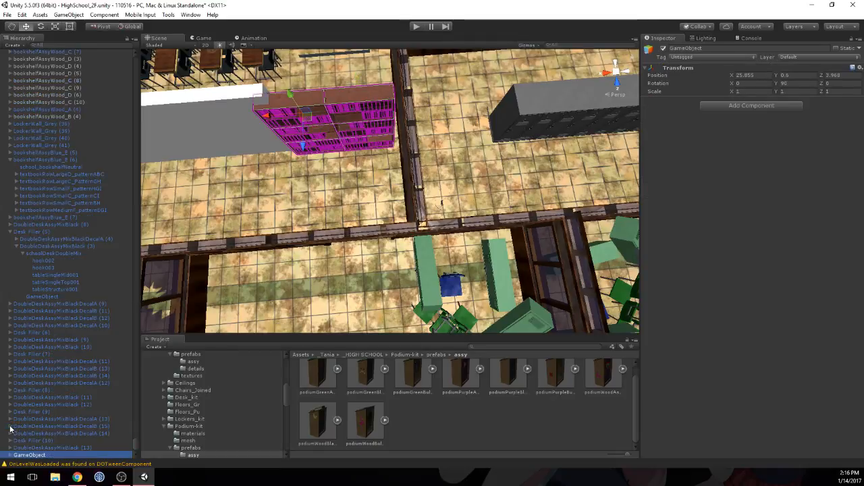
{"action": "left_click", "coordinate": [31, 457]}
{"action": "type", "text": "TallShe"}
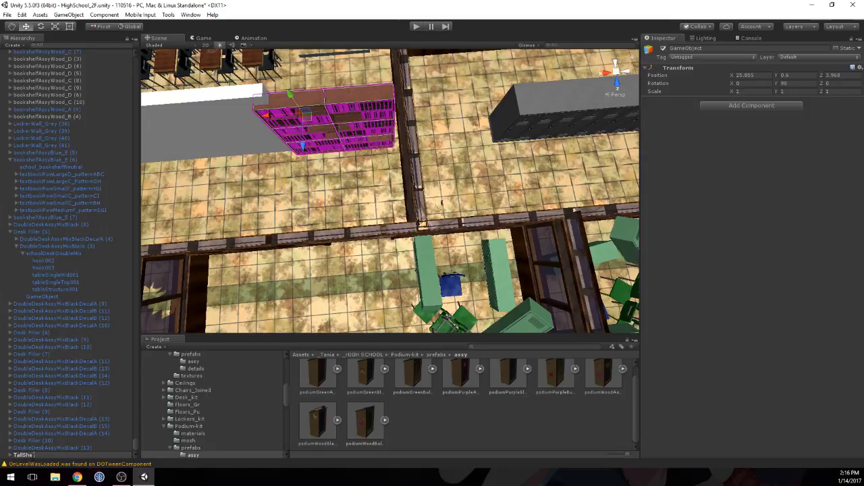
{"action": "type", "text": "lving_A"}
{"action": "key", "text": "Return"}
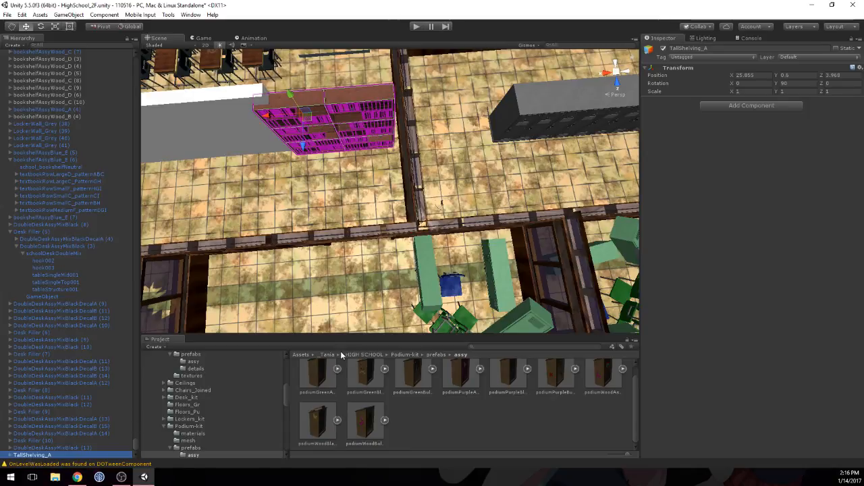
Step: Save TallShelving_A as a prefab in the Prefabs > High School folder and turn its preview to show the front
{"action": "left_click", "coordinate": [361, 354]}
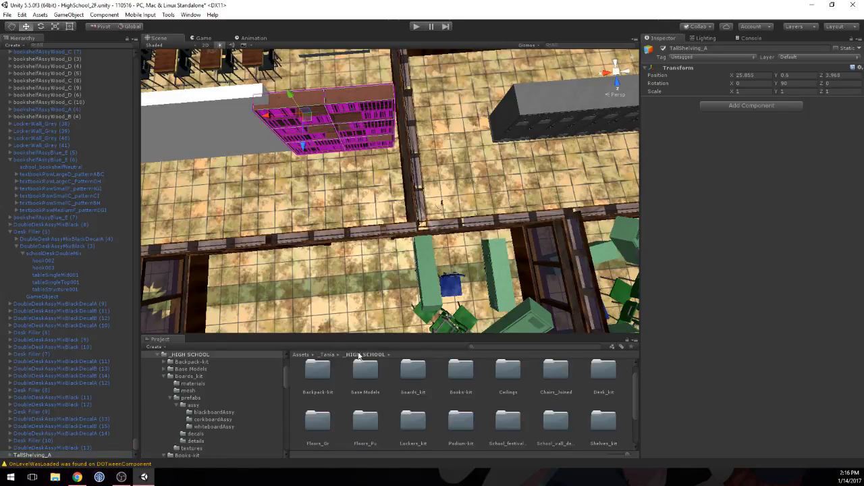
{"action": "left_click", "coordinate": [163, 376]}
{"action": "left_click", "coordinate": [158, 354]}
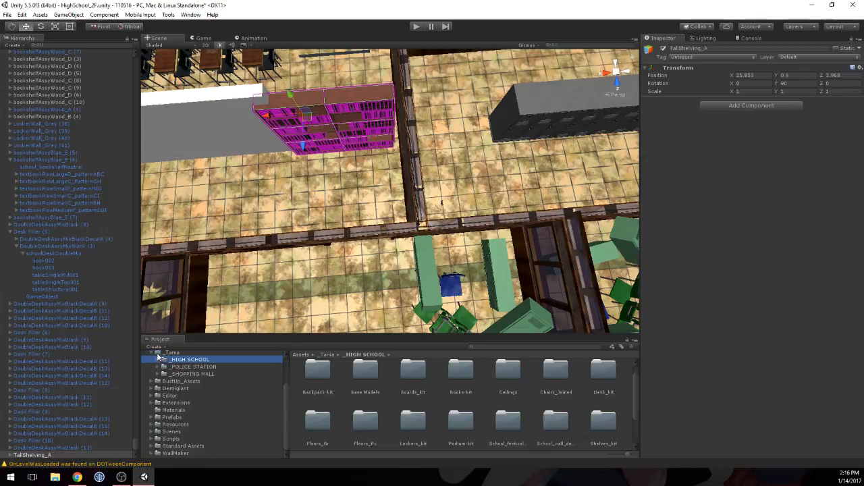
{"action": "left_click", "coordinate": [171, 417]}
{"action": "double_click", "coordinate": [319, 373]}
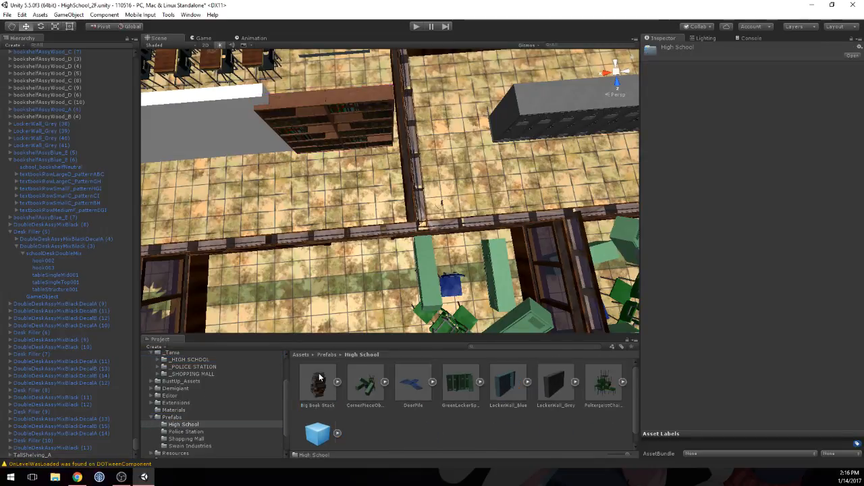
{"action": "left_click_drag", "start_coordinate": [46, 456], "coordinate": [390, 430]}
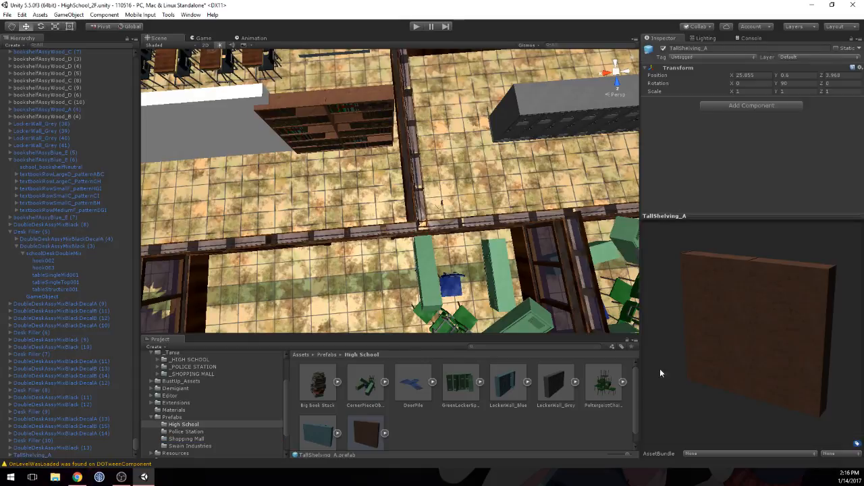
{"action": "left_click_drag", "start_coordinate": [769, 351], "coordinate": [537, 337]}
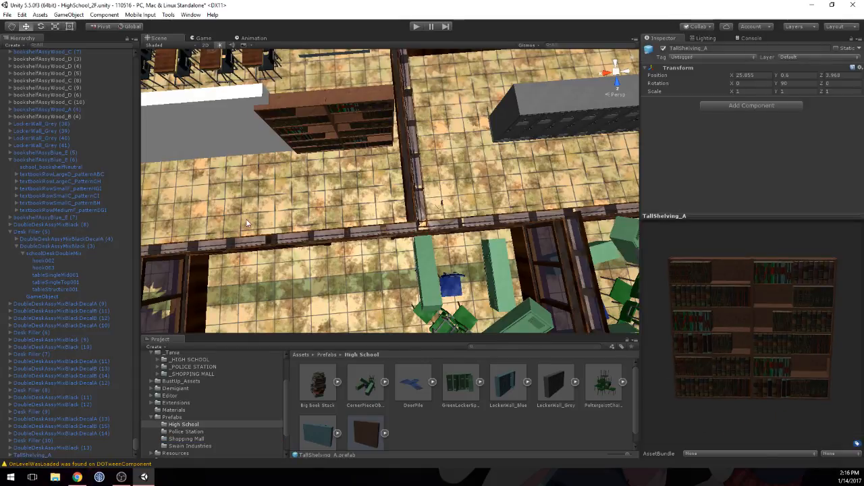
Step: Set TallShelving_A's X position to 25.85 and adjust its Z position to about 4.009
{"action": "left_click", "coordinate": [356, 93]}
{"action": "right_click_drag", "start_coordinate": [287, 277], "coordinate": [263, 216]}
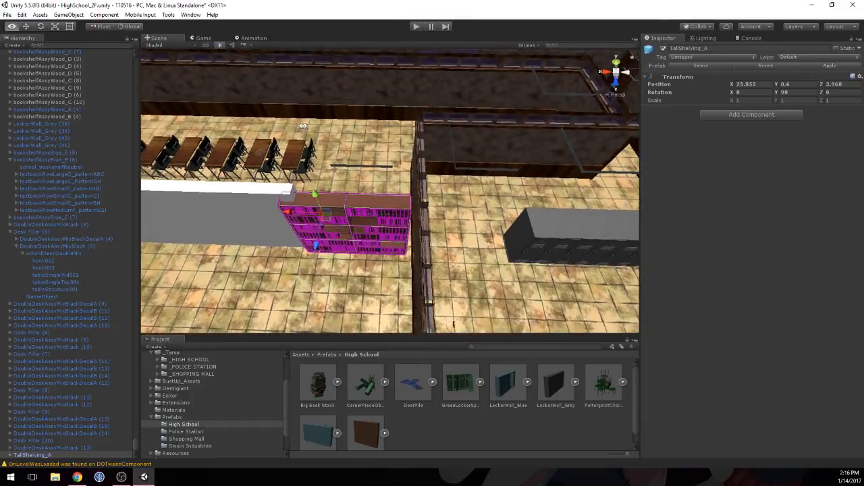
{"action": "middle_click_drag", "start_coordinate": [263, 216], "coordinate": [305, 247]}
{"action": "scroll", "coordinate": [310, 218], "scroll_direction": "up", "scroll_amount": 2}
{"action": "right_click_drag", "start_coordinate": [305, 247], "coordinate": [353, 241]}
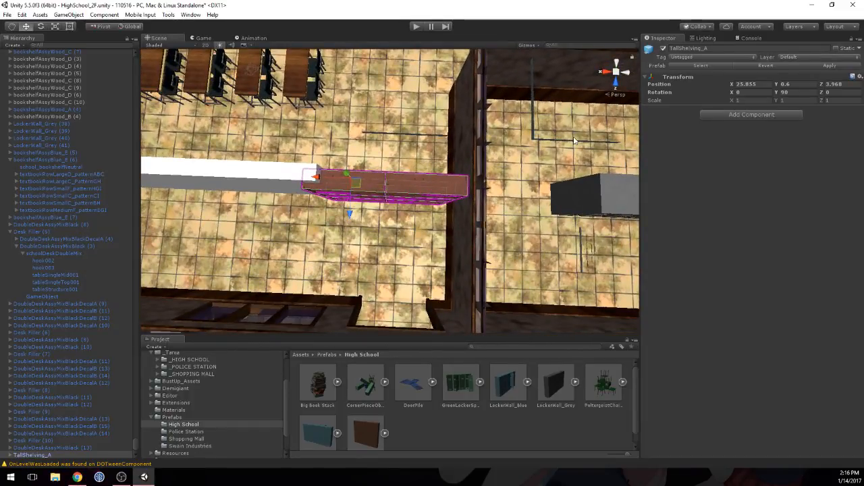
{"action": "left_click", "coordinate": [751, 83]}
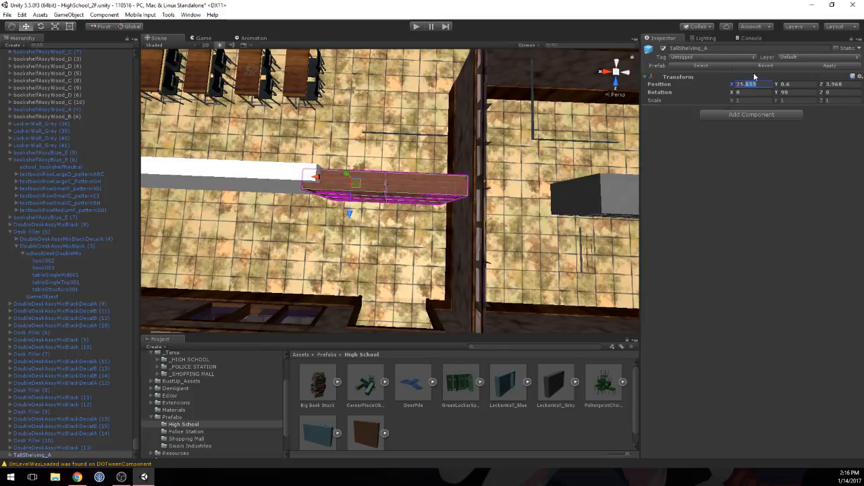
{"action": "type", "text": "25."}
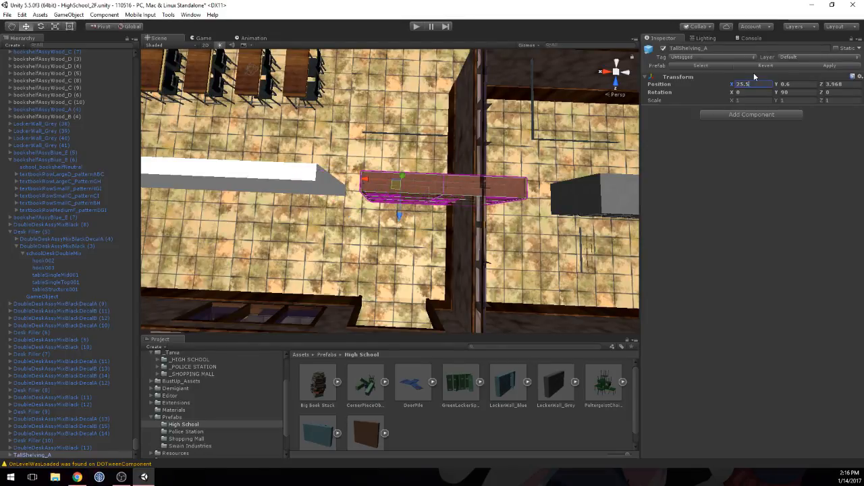
{"action": "type", "text": "85"}
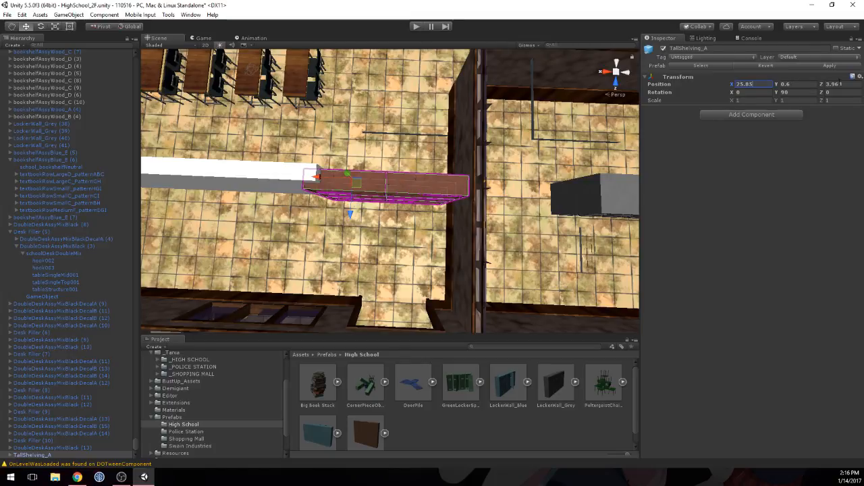
{"action": "left_click", "coordinate": [841, 84]}
{"action": "type", "text": "4"}
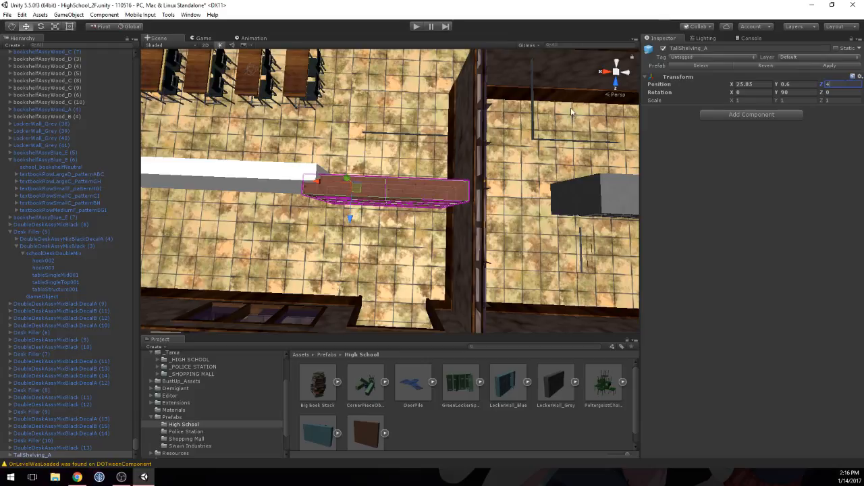
{"action": "left_click_drag", "start_coordinate": [349, 212], "coordinate": [352, 220]}
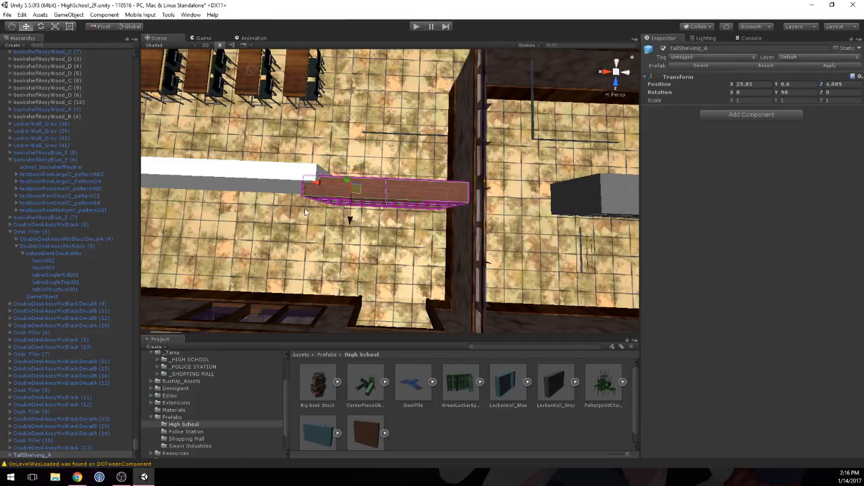
Step: Duplicate TallShelving_A twice and line the copies up along the remaining placeholder wall, at X 26.85 and X 27.85
{"action": "middle_click_drag", "start_coordinate": [209, 236], "coordinate": [325, 186]}
{"action": "left_click", "coordinate": [411, 82]}
{"action": "left_click", "coordinate": [357, 97]}
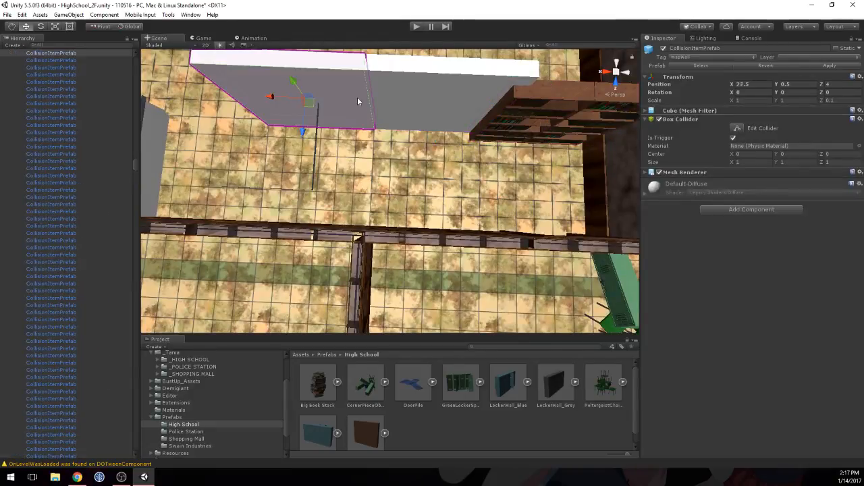
{"action": "scroll", "coordinate": [379, 120], "scroll_direction": "down", "scroll_amount": 10}
{"action": "right_click_drag", "start_coordinate": [379, 121], "coordinate": [396, 131]}
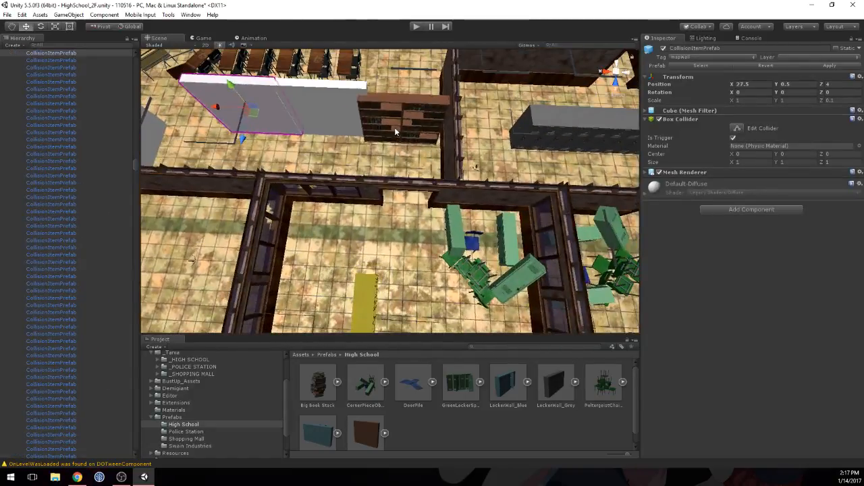
{"action": "left_click", "coordinate": [396, 133]}
{"action": "key", "text": "ctrl+d"}
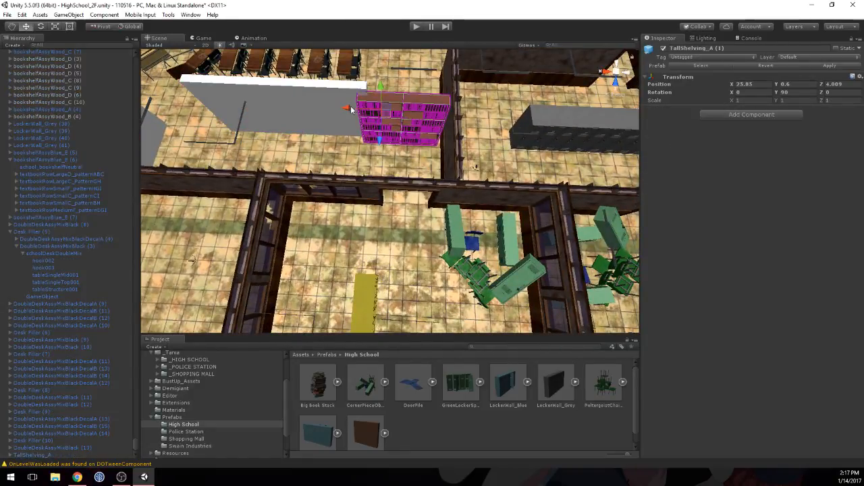
{"action": "left_click_drag", "start_coordinate": [319, 107], "coordinate": [210, 99]}
{"action": "key", "text": "ctrl+d"}
{"action": "middle_click_drag", "start_coordinate": [213, 101], "coordinate": [312, 128]}
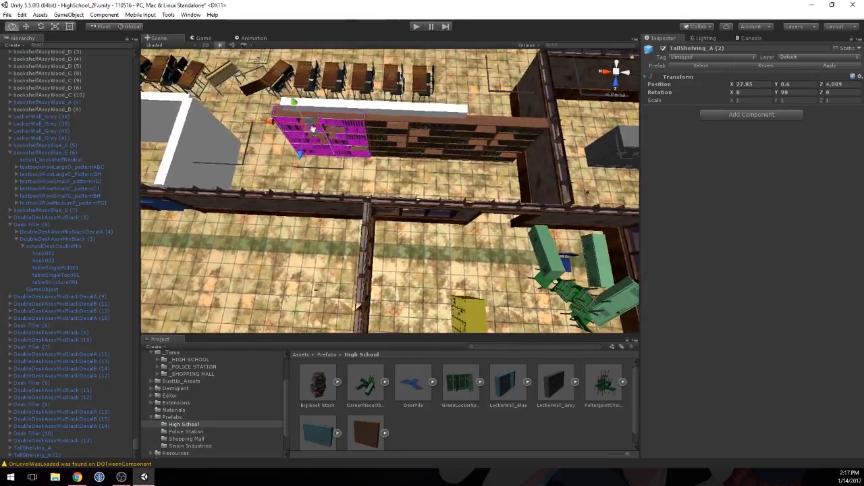
Step: Disable the Mesh Renderer of the two remaining placeholder wall sections behind the tall shelving
{"action": "left_click", "coordinate": [382, 109]}
{"action": "left_click", "coordinate": [357, 106], "text": "shift"}
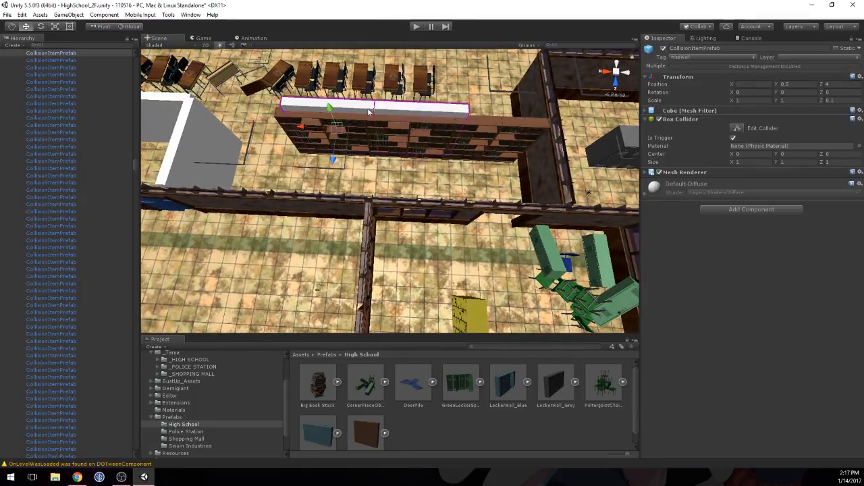
{"action": "left_click", "coordinate": [660, 172]}
Step: Select TallShelving_A (1), the middle shelving copy, and expand it to list its child bookshelves
{"action": "scroll", "coordinate": [498, 137], "scroll_direction": "up", "scroll_amount": 6}
{"action": "right_click_drag", "start_coordinate": [481, 176], "coordinate": [449, 137]}
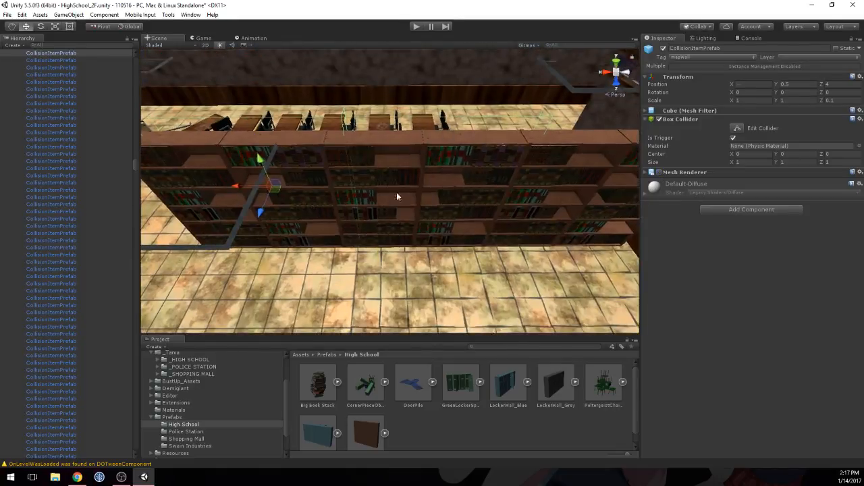
{"action": "left_click", "coordinate": [383, 203]}
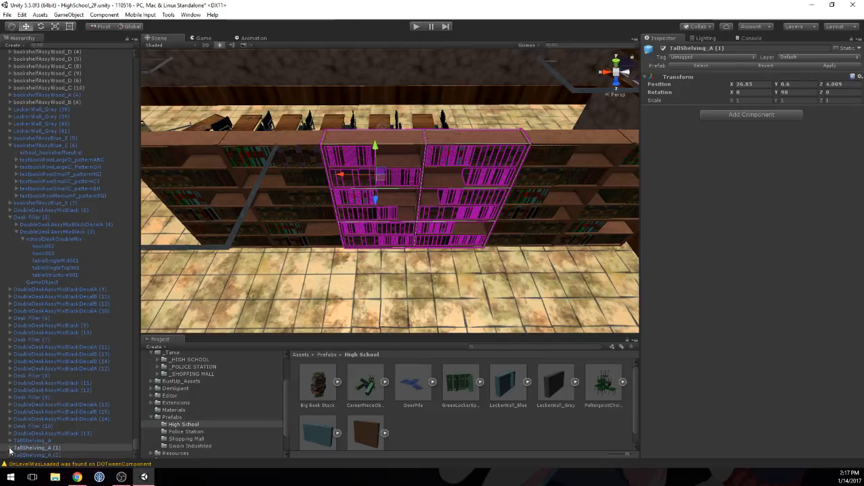
{"action": "left_click", "coordinate": [10, 448]}
Step: Try to slide bookshelfAssyWood_C (12) of TallShelving_A (1) along its row into the neighbouring slot
{"action": "left_click", "coordinate": [56, 419]}
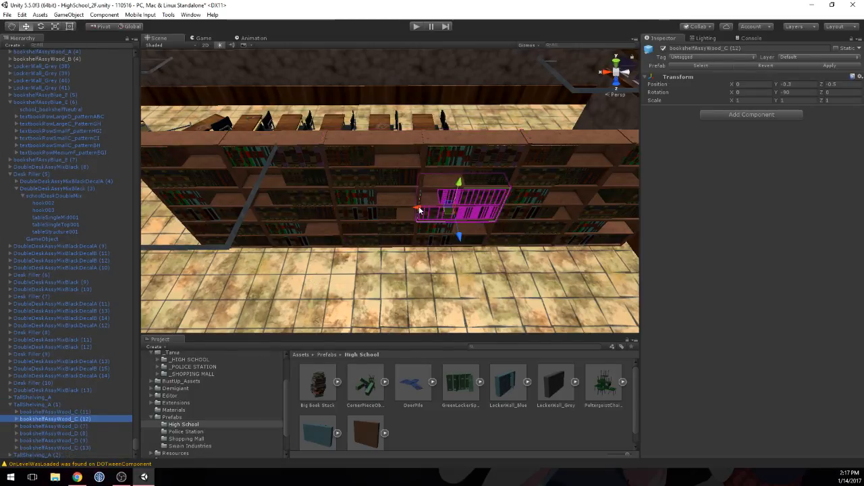
{"action": "left_click_drag", "start_coordinate": [419, 211], "coordinate": [342, 214]}
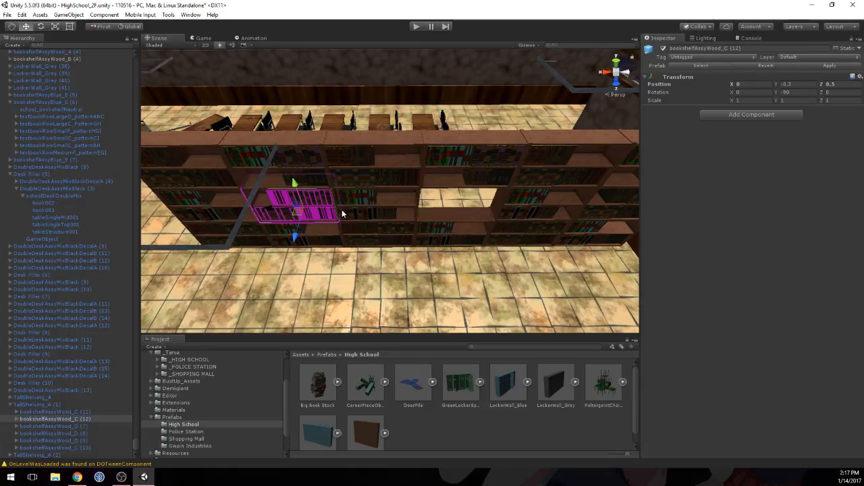
{"action": "key", "text": "ctrl+z"}
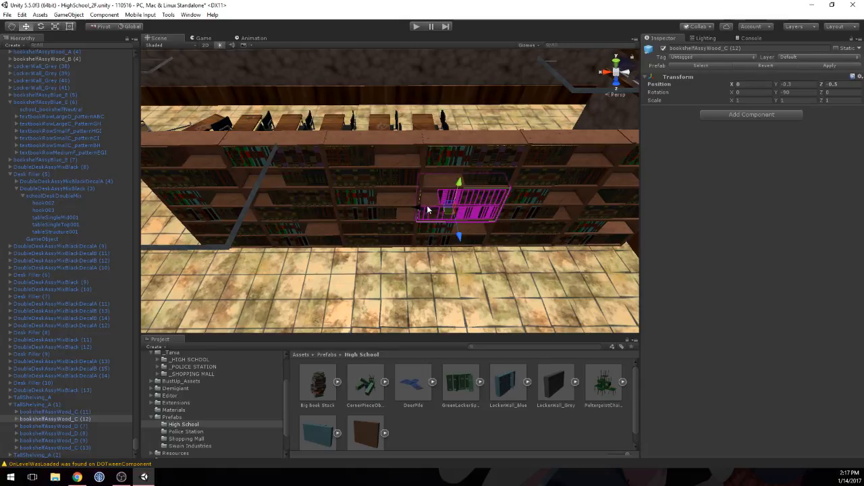
{"action": "mouse_move", "coordinate": [422, 211]}
{"action": "left_mouse_down"}
{"action": "mouse_move", "coordinate": [354, 211]}
{"action": "mouse_move", "coordinate": [436, 212]}
{"action": "left_mouse_up"}
{"action": "key", "text": "ctrl+z"}
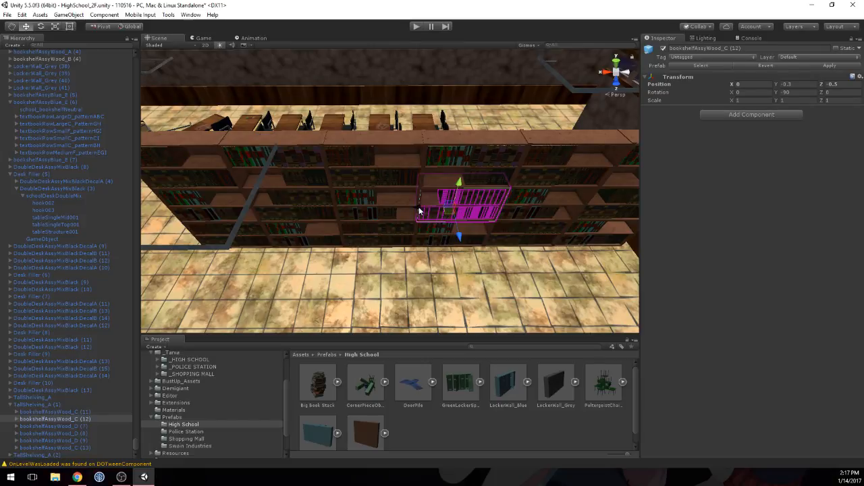
{"action": "left_click_drag", "start_coordinate": [418, 212], "coordinate": [345, 218]}
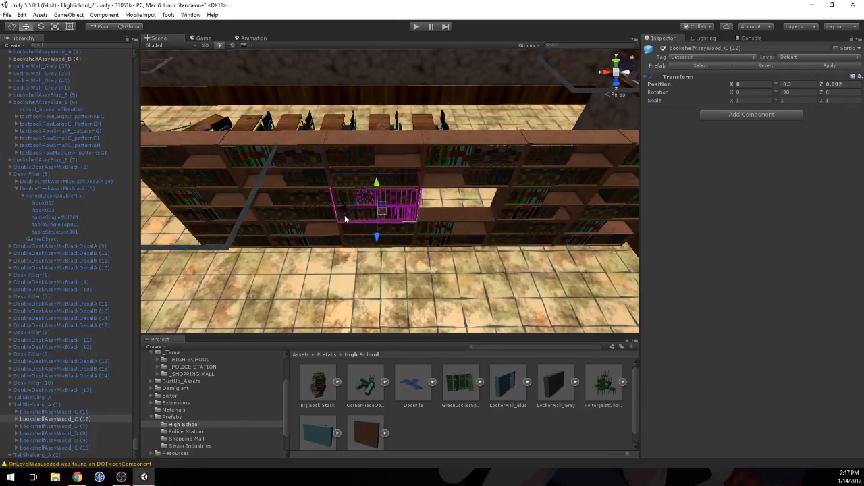
{"action": "key", "text": "ctrl+z"}
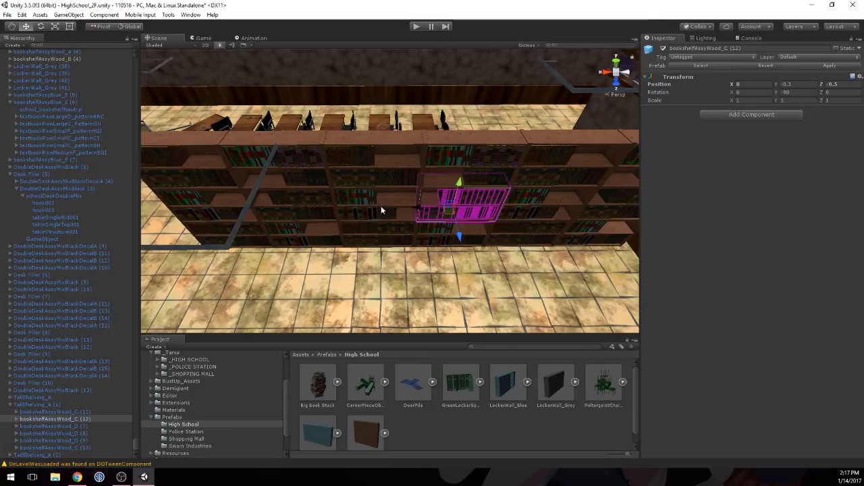
Step: Swap bookshelfAssyWood_C (12) and bookshelfAssyWood_D (8) within TallShelving_A (1), setting the Z position of bookshelfAssyWood_D (8) to -0.5
{"action": "left_click", "coordinate": [44, 425]}
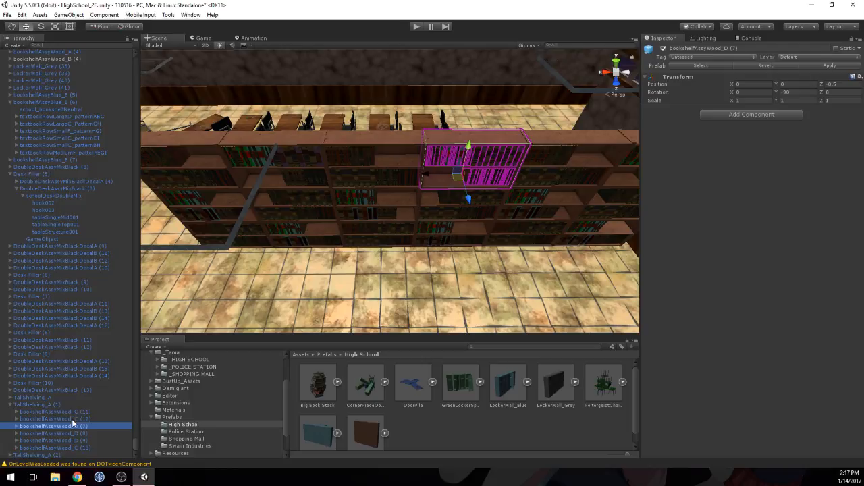
{"action": "left_click", "coordinate": [72, 420]}
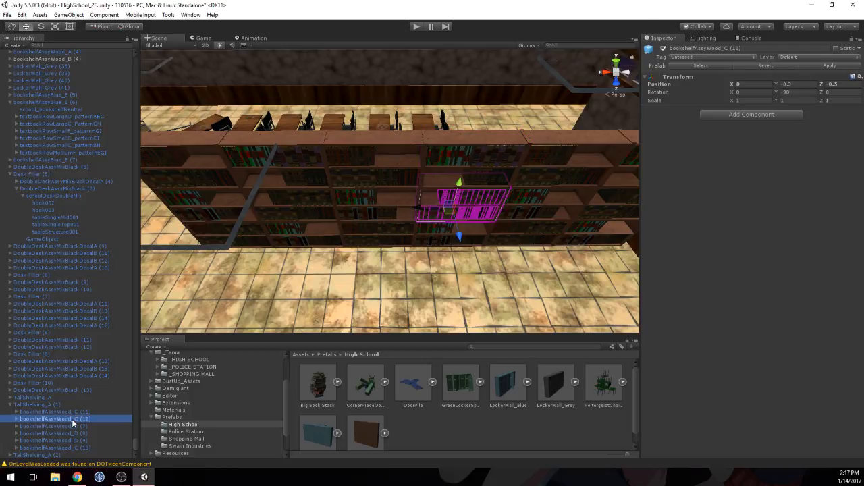
{"action": "left_click", "coordinate": [837, 84]}
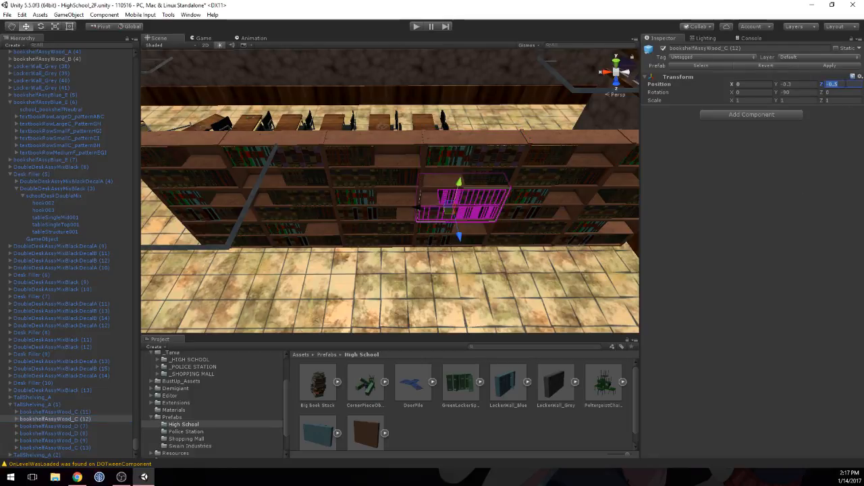
{"action": "left_click", "coordinate": [76, 426]}
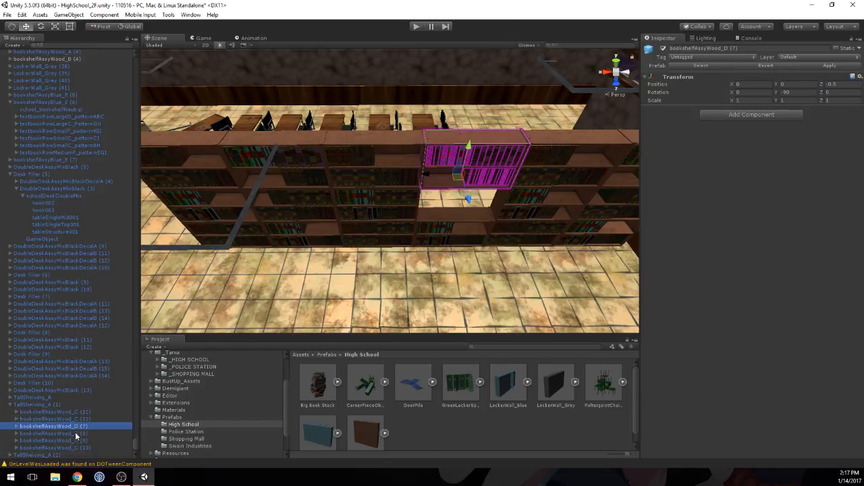
{"action": "left_click", "coordinate": [76, 433]}
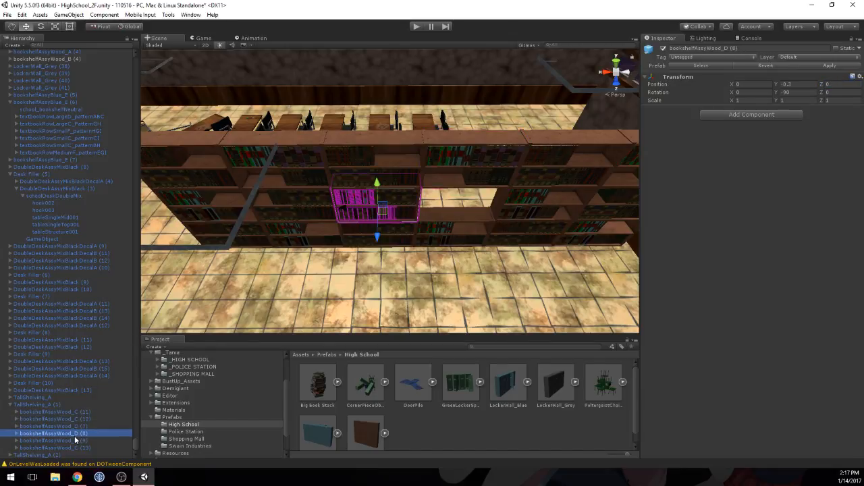
{"action": "left_click", "coordinate": [829, 83]}
{"action": "type", "text": "-"}
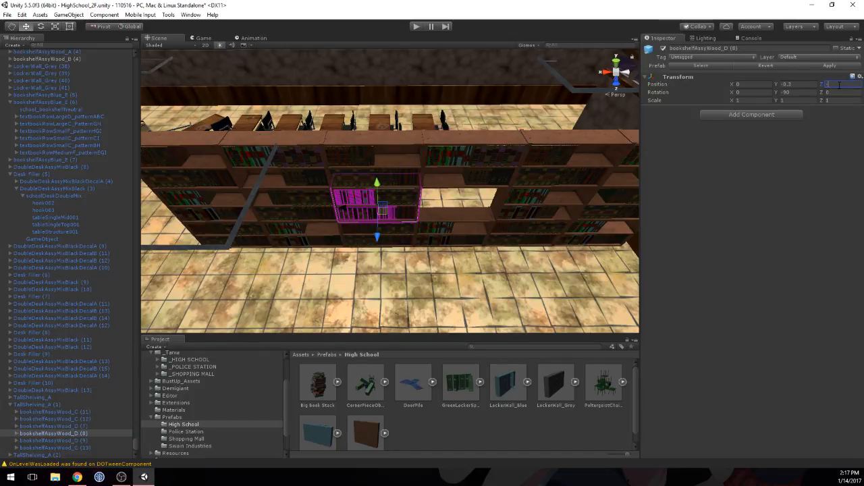
{"action": "type", "text": "5"}
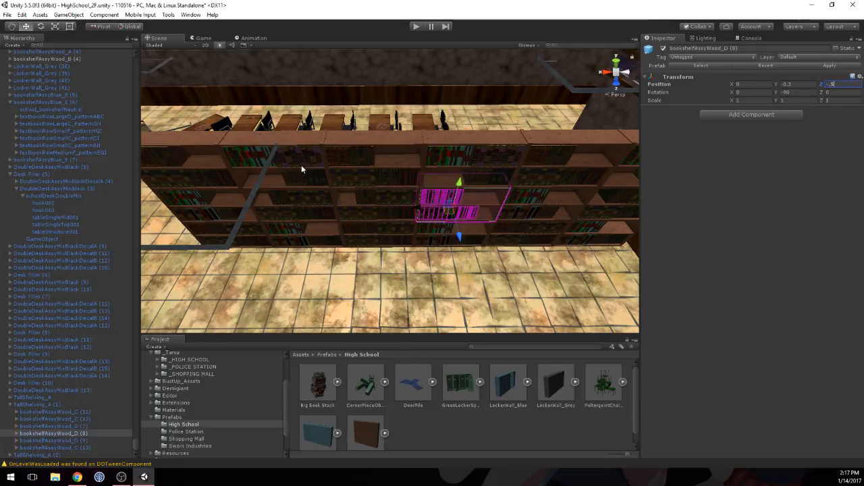
Step: Shift bookshelfAssyWood_D (9) of TallShelving_A (2) along Z into the neighbouring slot of the lowest shelf row
{"action": "left_click", "coordinate": [286, 237]}
{"action": "left_click", "coordinate": [292, 242]}
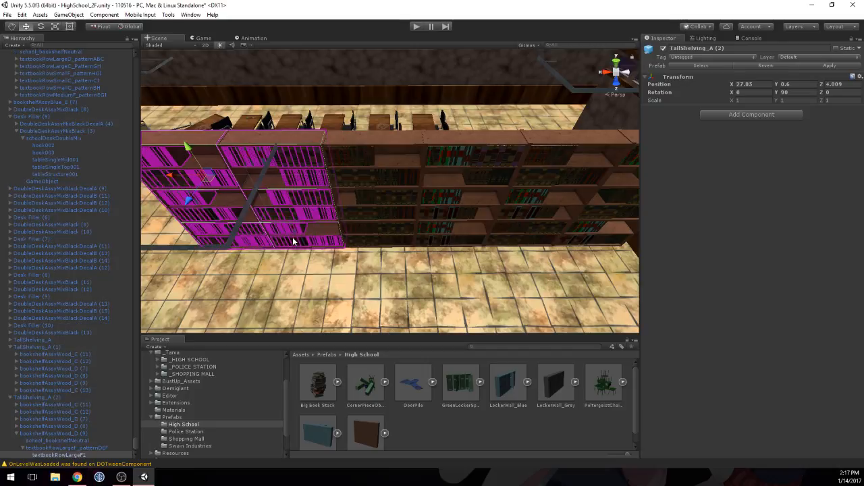
{"action": "left_click", "coordinate": [47, 433]}
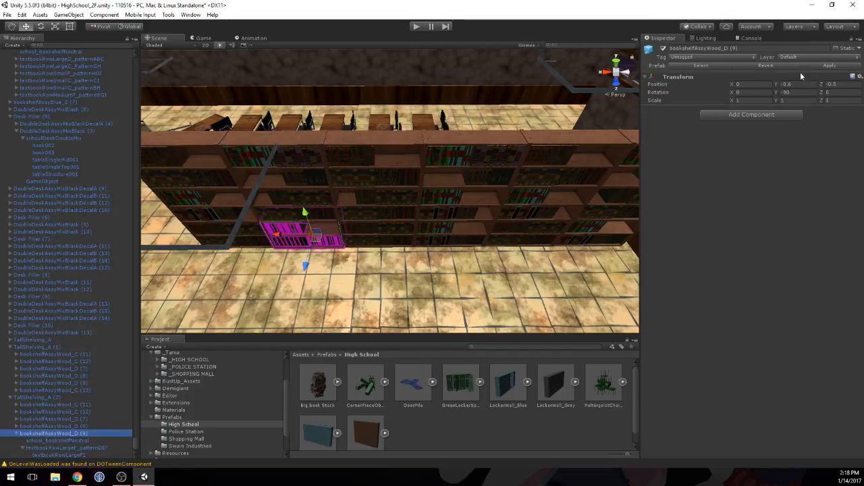
{"action": "left_click", "coordinate": [832, 84]}
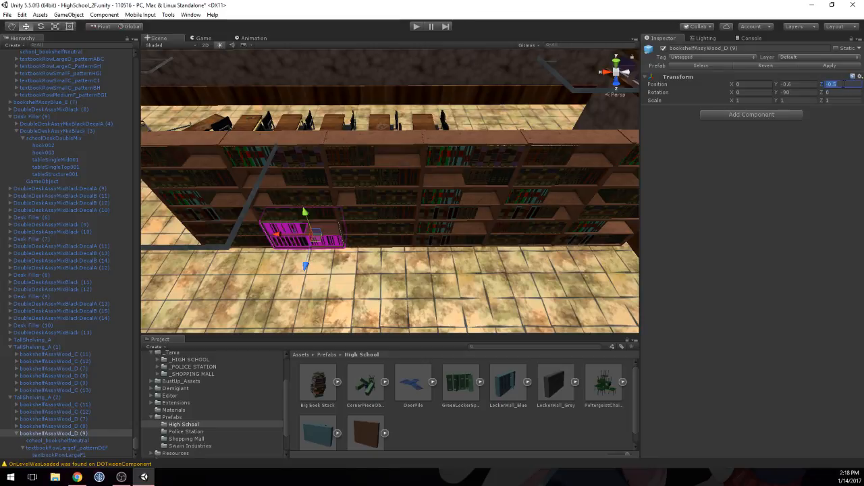
{"action": "type", "text": "1"}
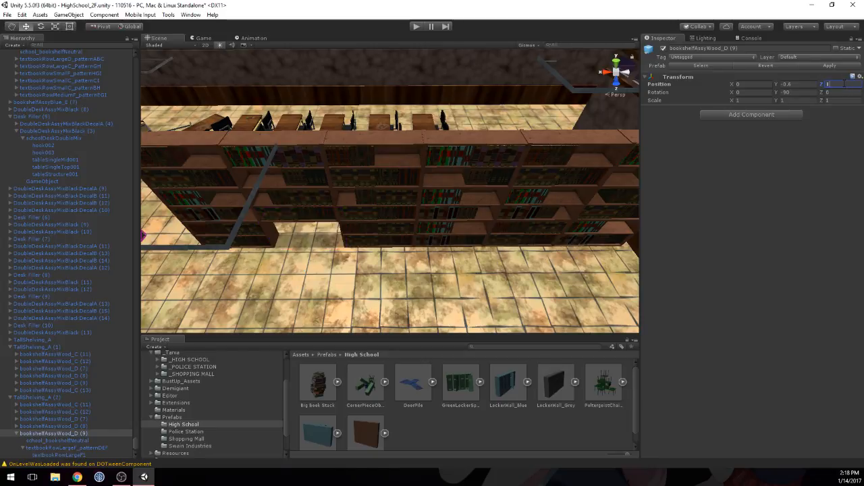
{"action": "key", "text": "BackSpace"}
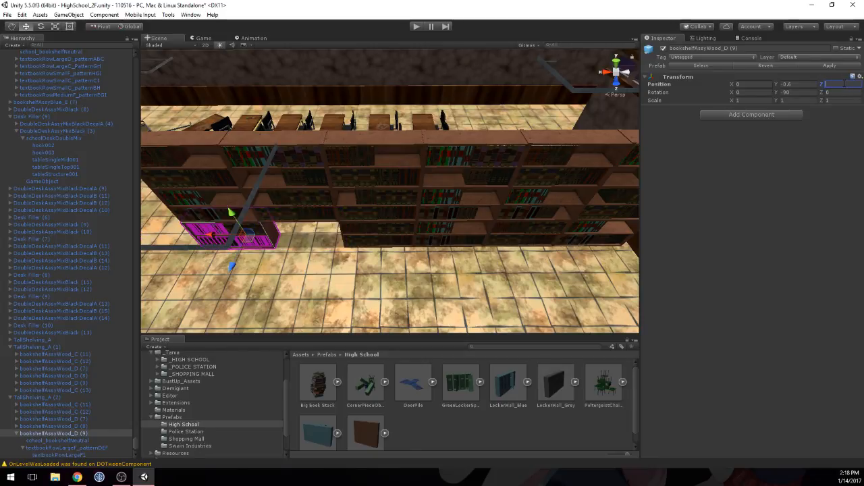
Step: Set the Z position of bookshelfAssyWood_C (11) in TallShelving_A (2) to -0.5 so it fills the vacated lower slot
{"action": "left_click", "coordinate": [30, 427]}
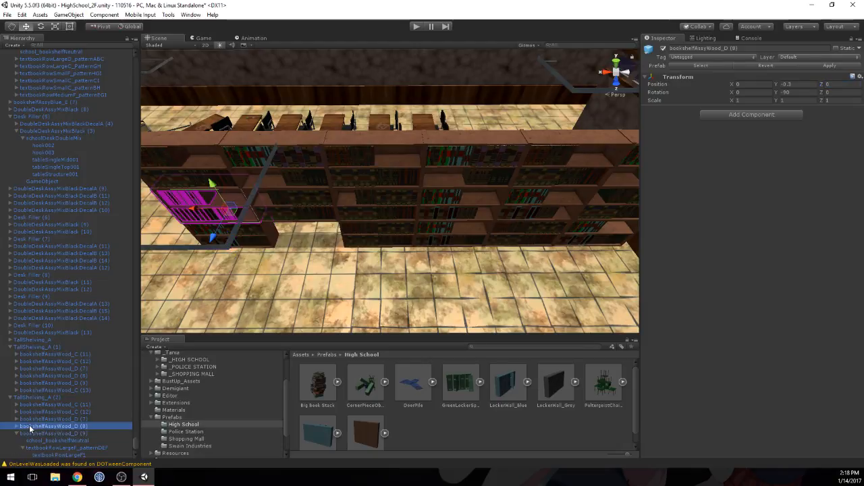
{"action": "left_click", "coordinate": [16, 435]}
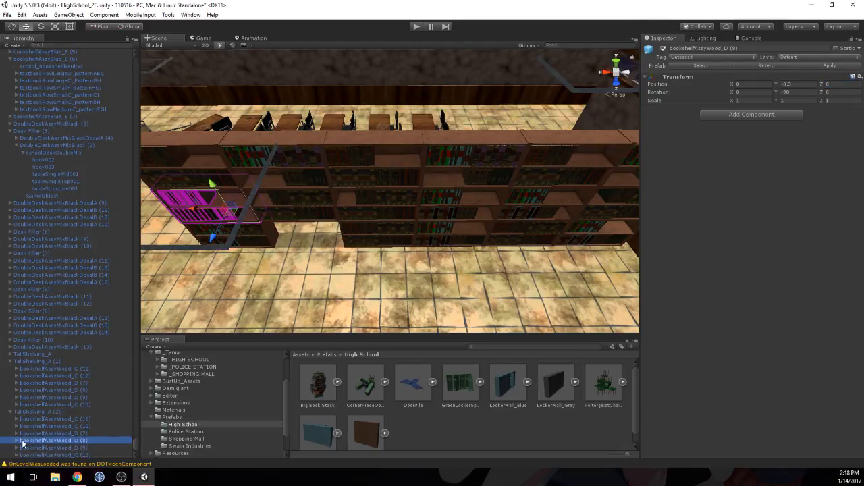
{"action": "key", "text": "Down"}
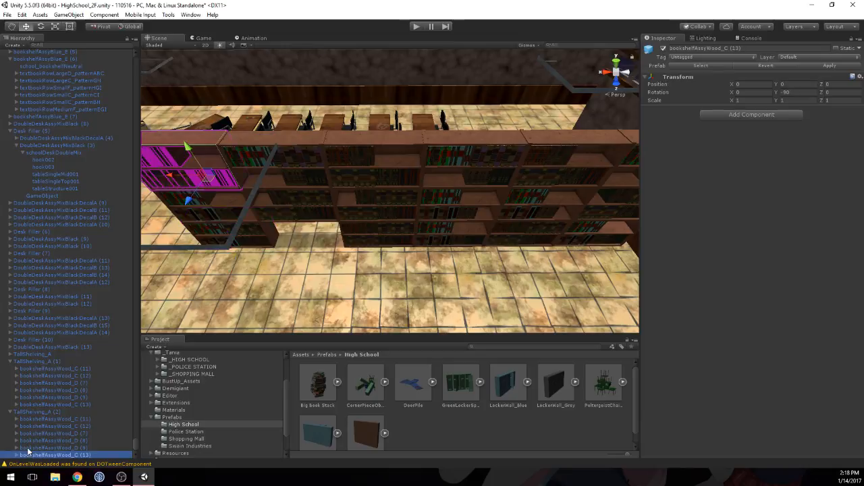
{"action": "key", "text": "Up"}
{"action": "key", "text": "Up"}
{"action": "key", "text": "Up"}
{"action": "key", "text": "Up"}
{"action": "key", "text": "Up"}
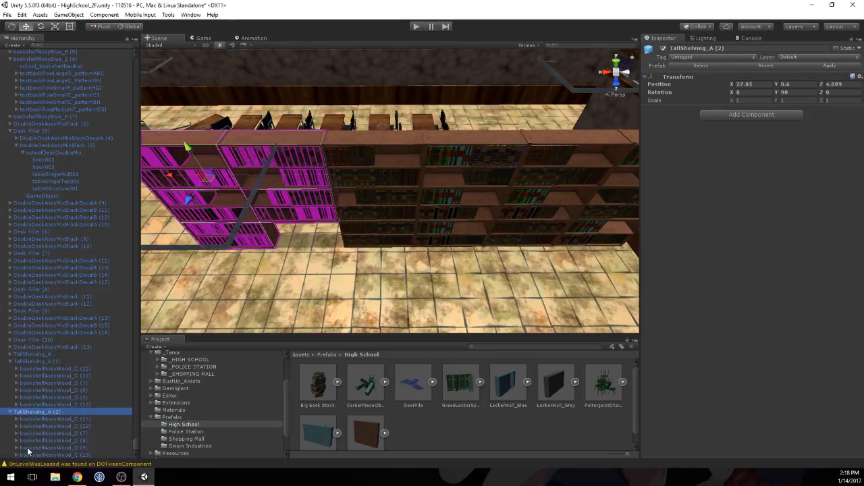
{"action": "left_click", "coordinate": [834, 85]}
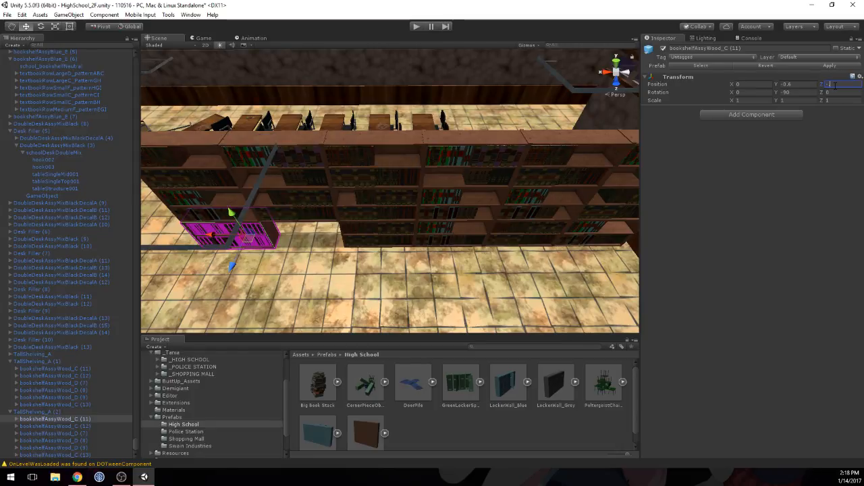
{"action": "type", "text": "-5"}
{"action": "left_click", "coordinate": [407, 267]}
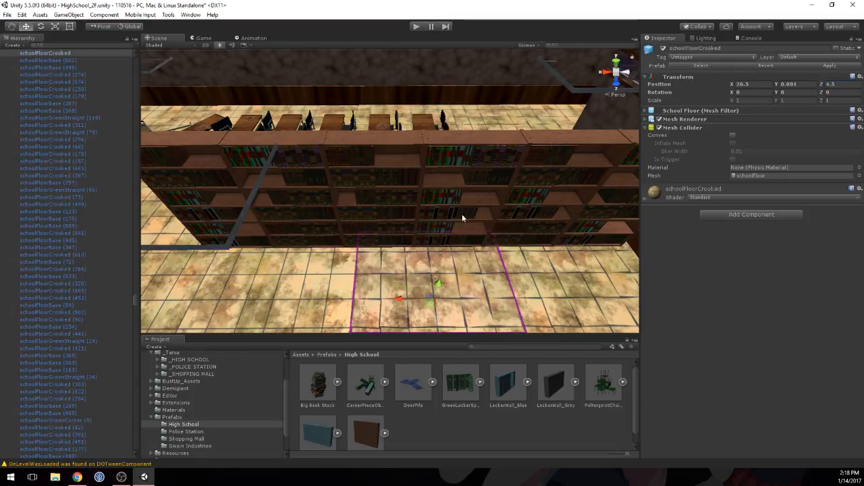
Step: Set the Z position of bookshelfAssyWood_C (13), an upper bookshelf of the original TallShelving_A, to 0.5
{"action": "mouse_move", "coordinate": [497, 219]}
{"action": "right_mouse_down"}
{"action": "mouse_move", "coordinate": [505, 218]}
{"action": "mouse_move", "coordinate": [483, 217]}
{"action": "right_mouse_up"}
{"action": "key", "text": "d"}
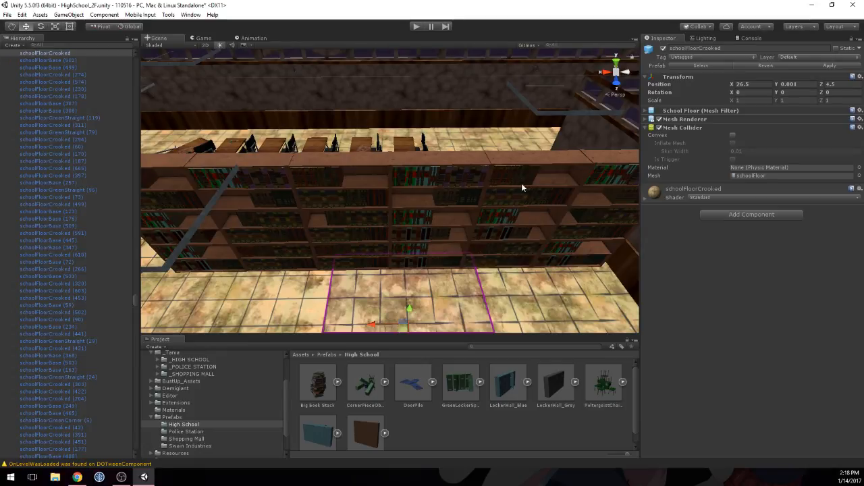
{"action": "right_click_drag", "start_coordinate": [526, 191], "coordinate": [517, 188]}
{"action": "left_click", "coordinate": [465, 191]}
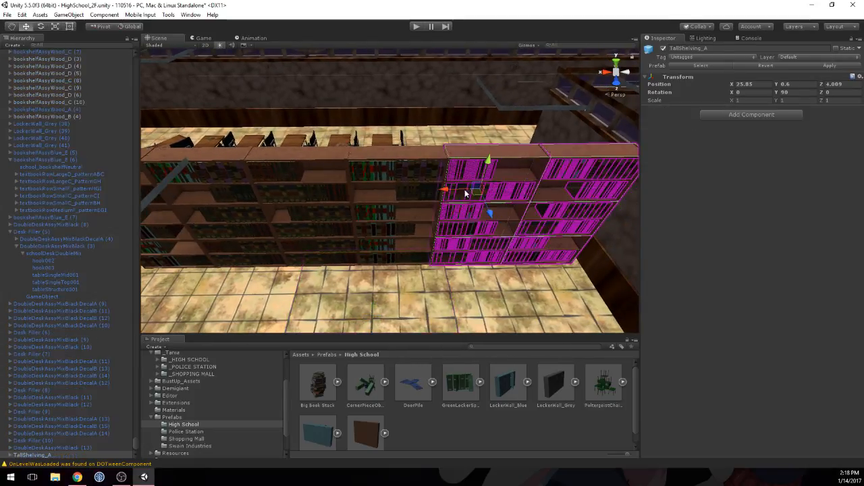
{"action": "left_click", "coordinate": [463, 191]}
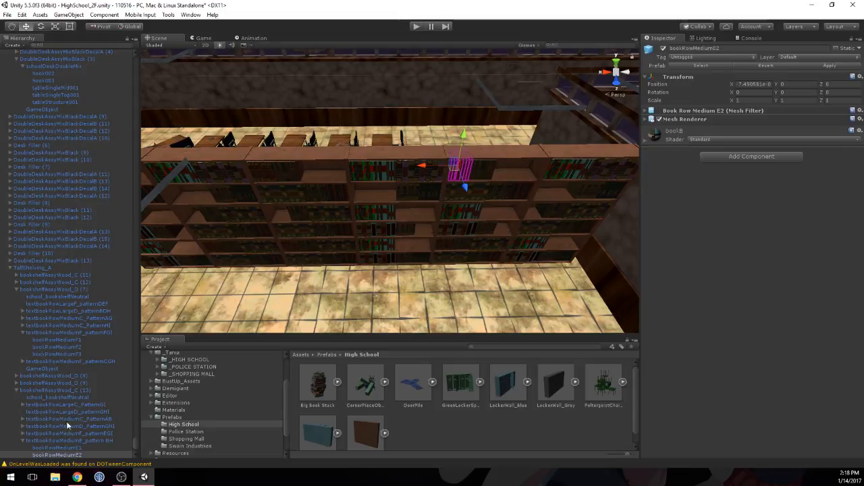
{"action": "left_click", "coordinate": [23, 391]}
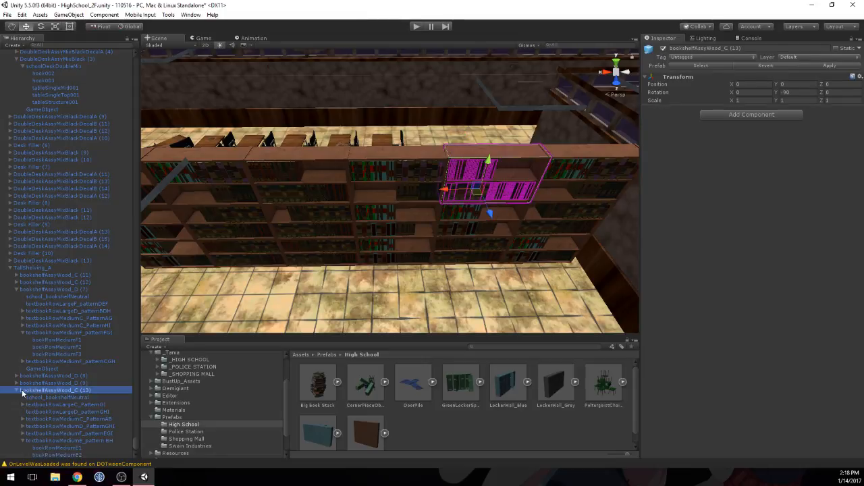
{"action": "left_click", "coordinate": [16, 391]}
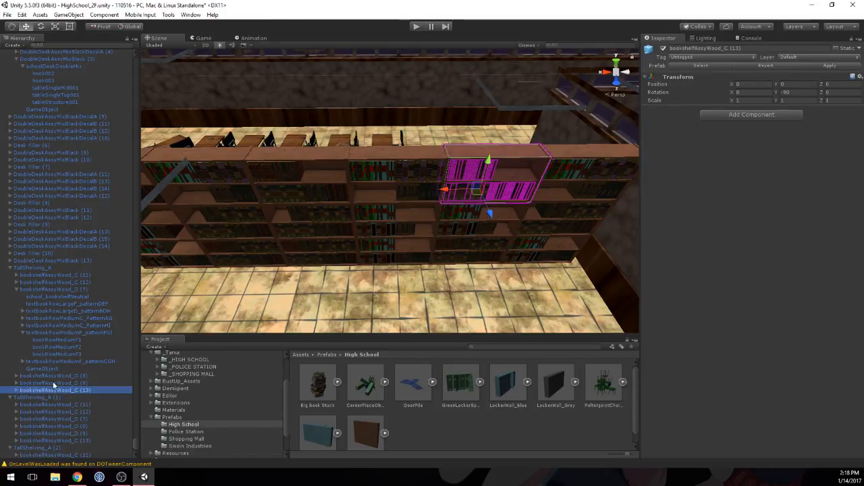
{"action": "left_click", "coordinate": [835, 84]}
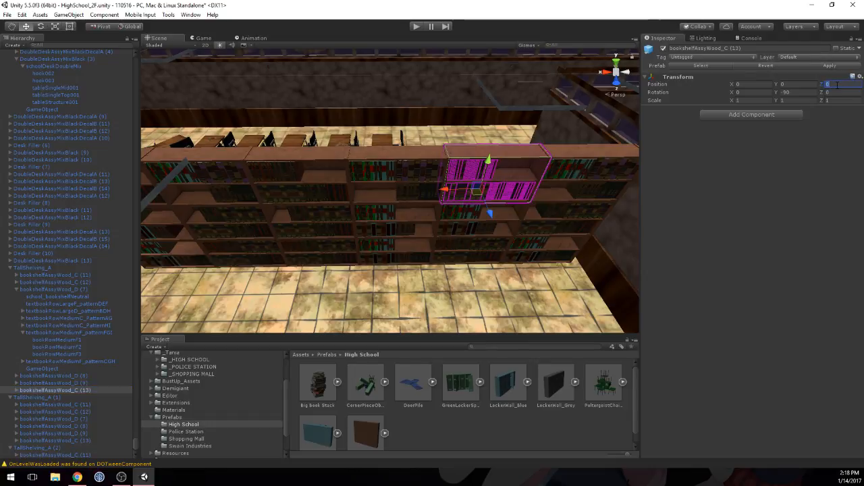
{"action": "type", "text": "-5"}
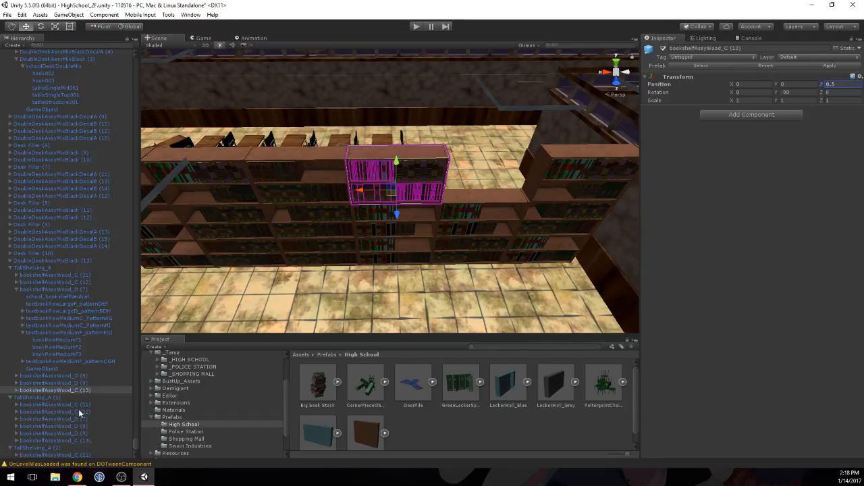
Step: Check the individual bookshelves of the original TallShelving_A, including bookshelfAssyWood_D (9), and collapse the group
{"action": "left_click", "coordinate": [80, 385]}
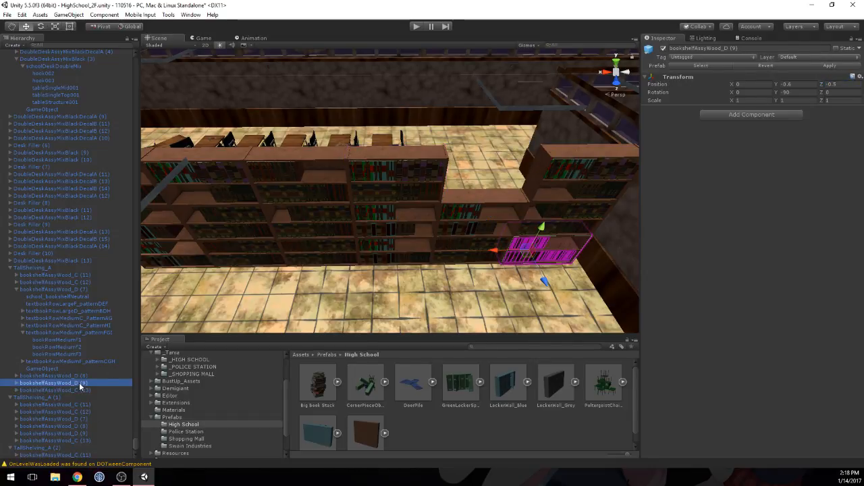
{"action": "key", "text": "Up"}
{"action": "key", "text": "Up"}
{"action": "key", "text": "Up"}
{"action": "key", "text": "Down"}
{"action": "key", "text": "Down"}
{"action": "key", "text": "Down"}
{"action": "key", "text": "Up"}
{"action": "key", "text": "Left"}
{"action": "key", "text": "Left"}
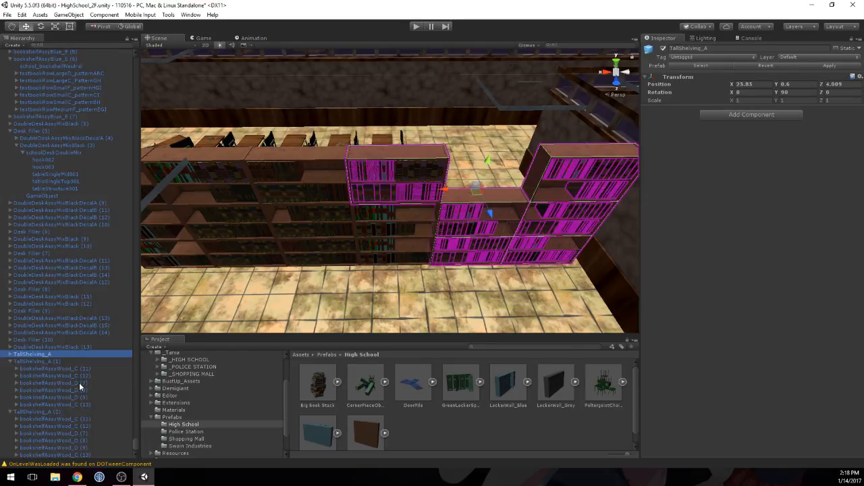
Step: Collapse TallShelving_A (1) and TallShelving_A (2) and compare which shelves each shelving group covers
{"action": "key", "text": "Down"}
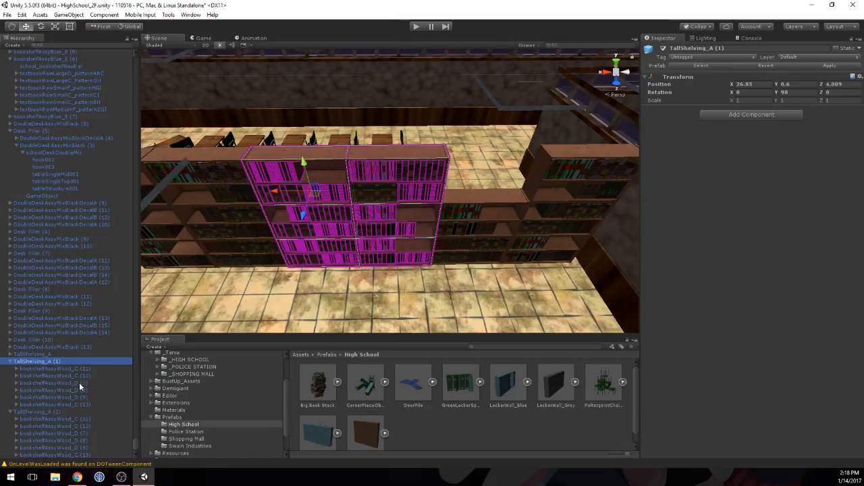
{"action": "key", "text": "Left"}
{"action": "key", "text": "Down"}
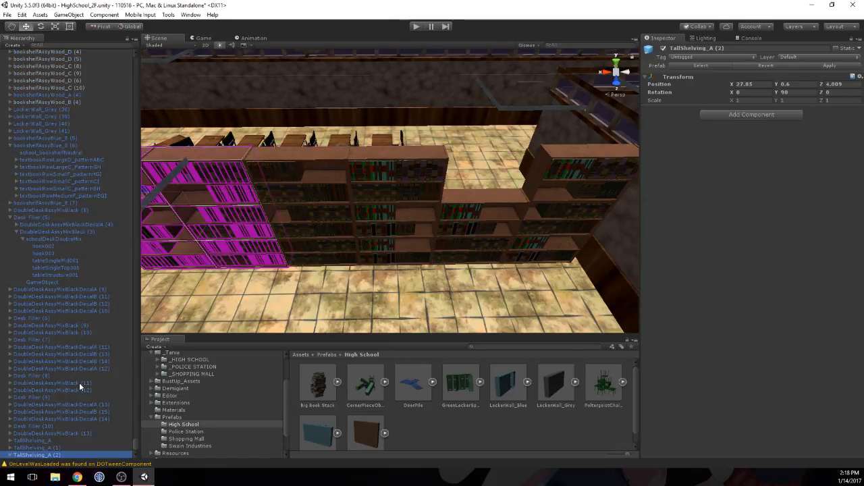
{"action": "key", "text": "Up"}
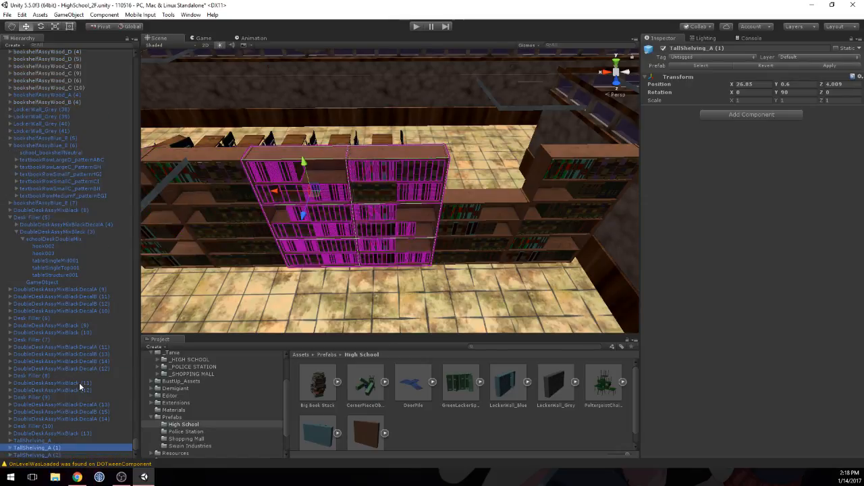
{"action": "key", "text": "Up"}
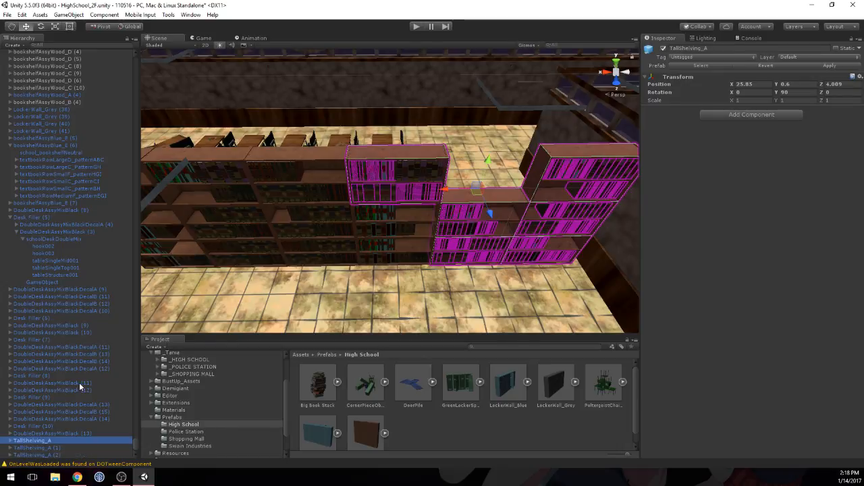
Step: Set the Z position of bookshelfAssyWood_D (7) in TallShelving_A (1) to -1 so it fills the gap in the upper row
{"action": "key", "text": "Down"}
{"action": "key", "text": "Right"}
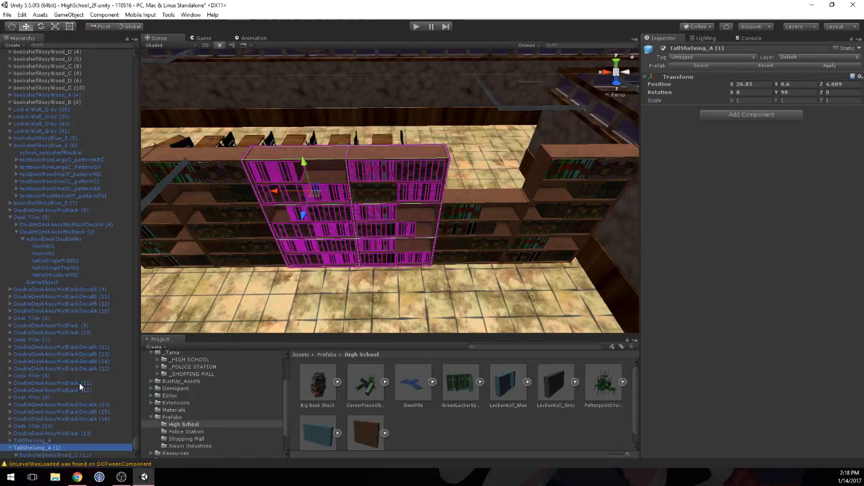
{"action": "key", "text": "Down"}
{"action": "key", "text": "Down"}
{"action": "key", "text": "Down"}
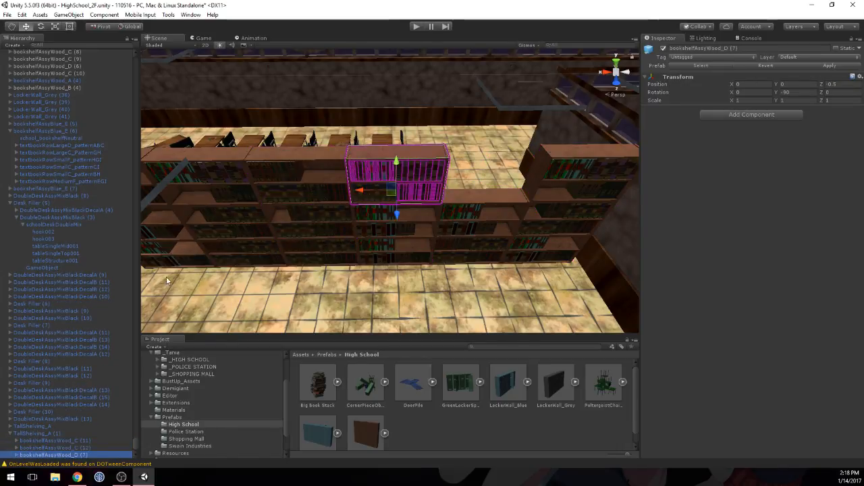
{"action": "left_click", "coordinate": [843, 85]}
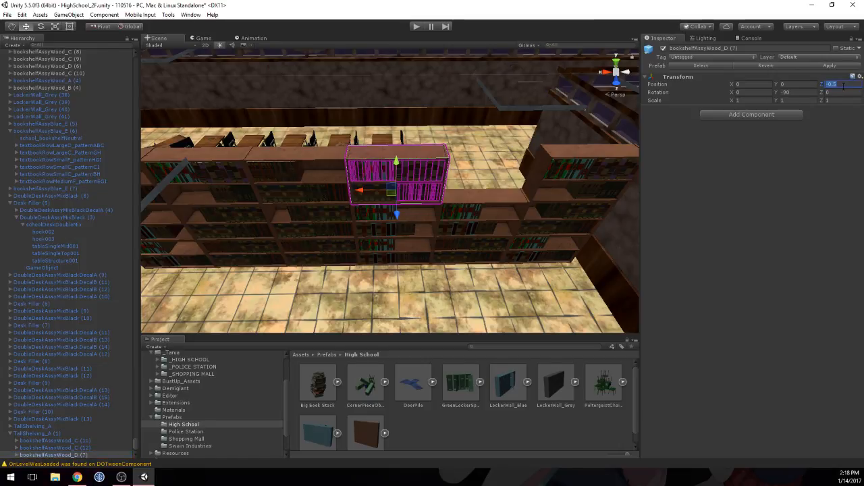
{"action": "type", "text": "11"}
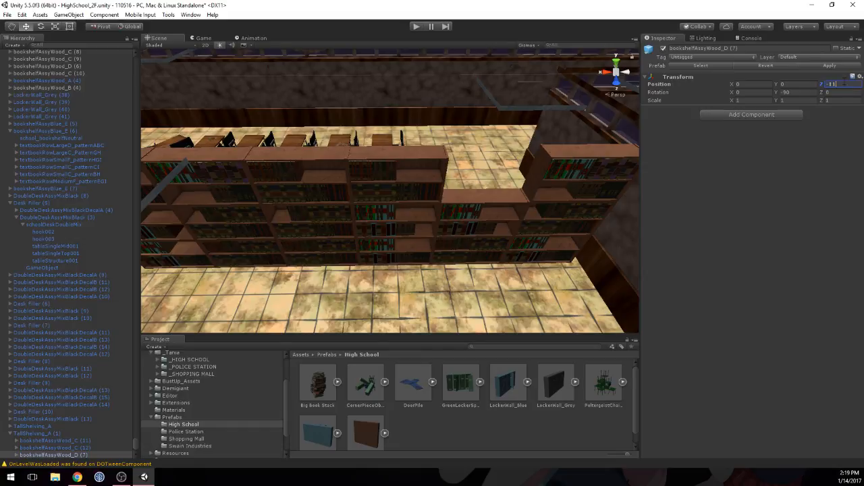
{"action": "key", "text": "BackSpace"}
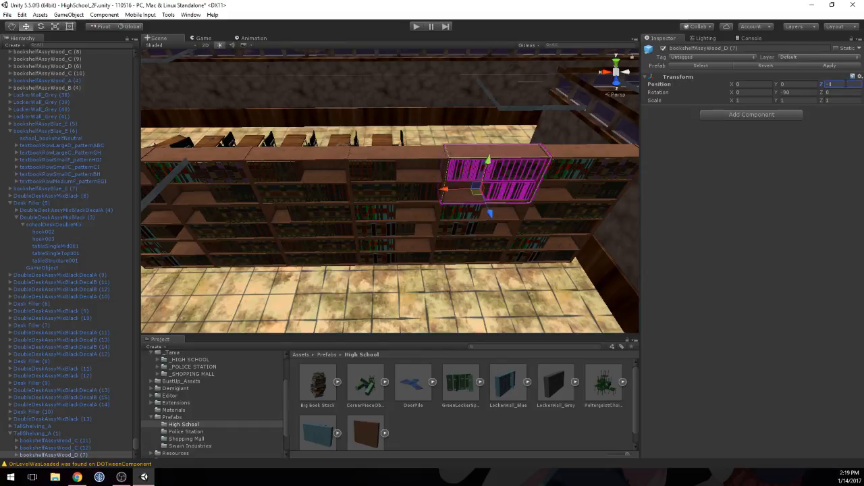
Step: Examine the filled bookshelf wall from the front, from above and from its plain back side
{"action": "left_click", "coordinate": [334, 200]}
{"action": "left_click", "coordinate": [457, 293]}
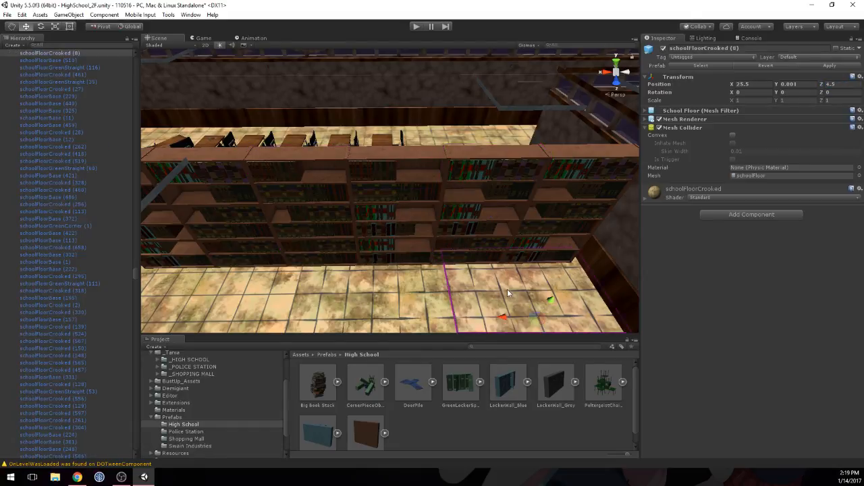
{"action": "key", "text": "f"}
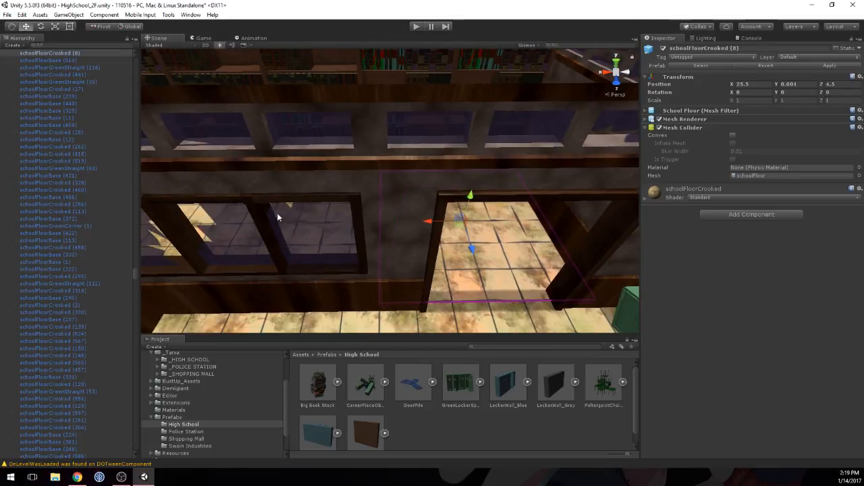
{"action": "middle_click_drag", "start_coordinate": [364, 100], "coordinate": [390, 135]}
{"action": "left_click", "coordinate": [431, 162]}
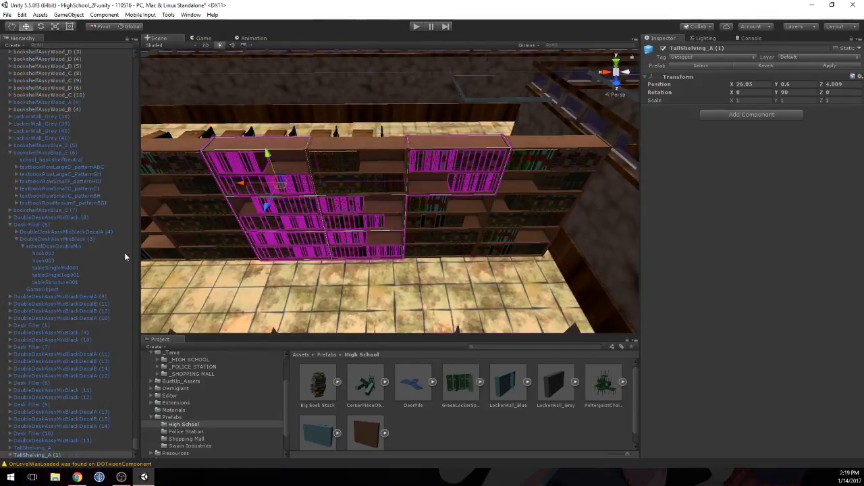
{"action": "left_click", "coordinate": [37, 433]}
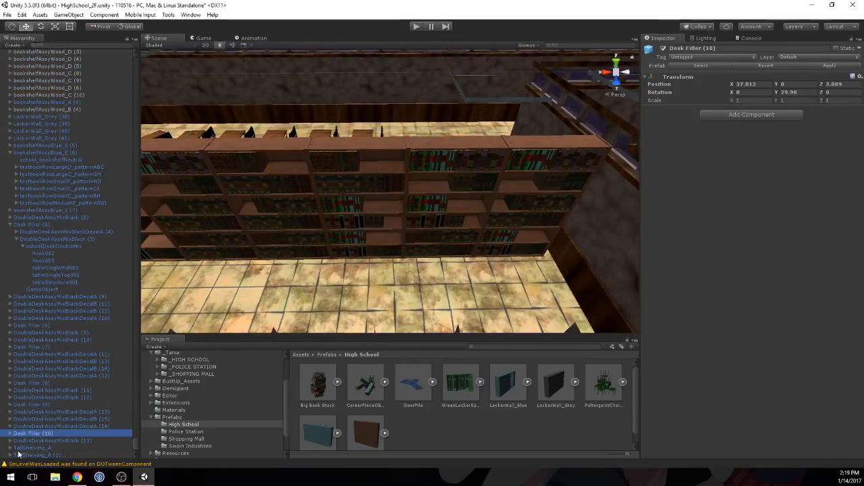
{"action": "middle_click_drag", "start_coordinate": [405, 175], "coordinate": [553, 216]}
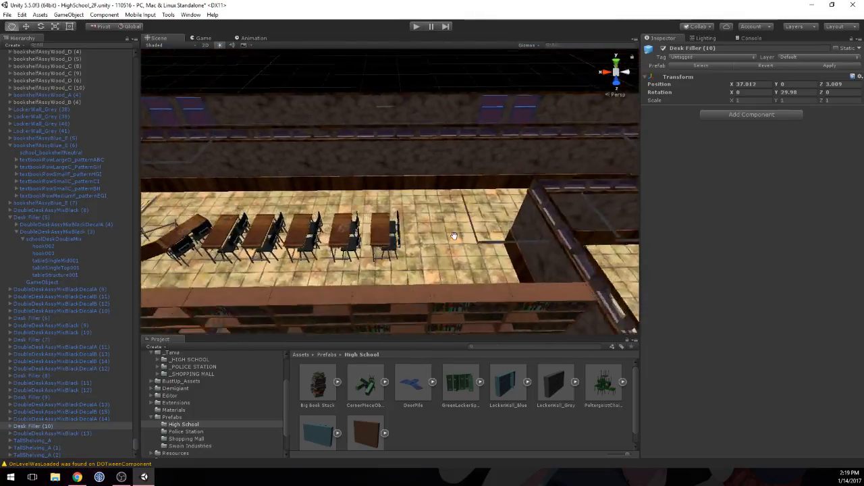
{"action": "right_click_drag", "start_coordinate": [196, 237], "coordinate": [354, 231]}
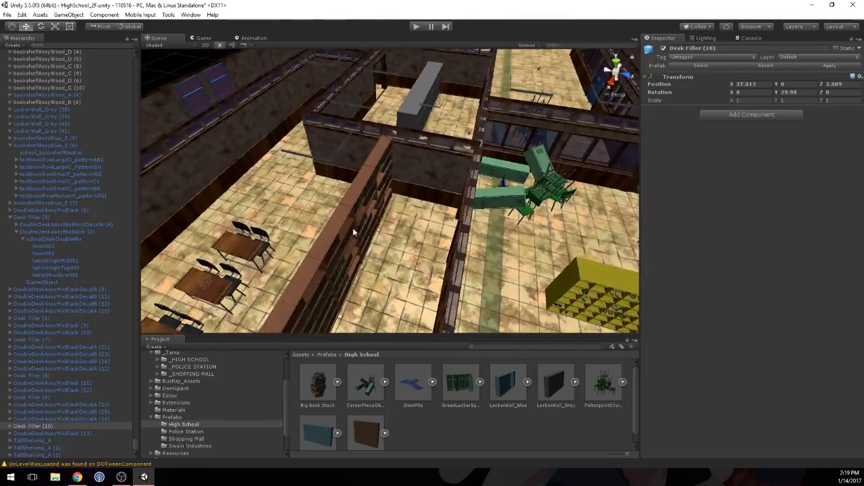
{"action": "middle_click_drag", "start_coordinate": [354, 232], "coordinate": [433, 229]}
{"action": "right_click_drag", "start_coordinate": [433, 229], "coordinate": [509, 216]}
{"action": "right_click_drag", "start_coordinate": [378, 215], "coordinate": [436, 212]}
{"action": "middle_click_drag", "start_coordinate": [351, 263], "coordinate": [384, 225]}
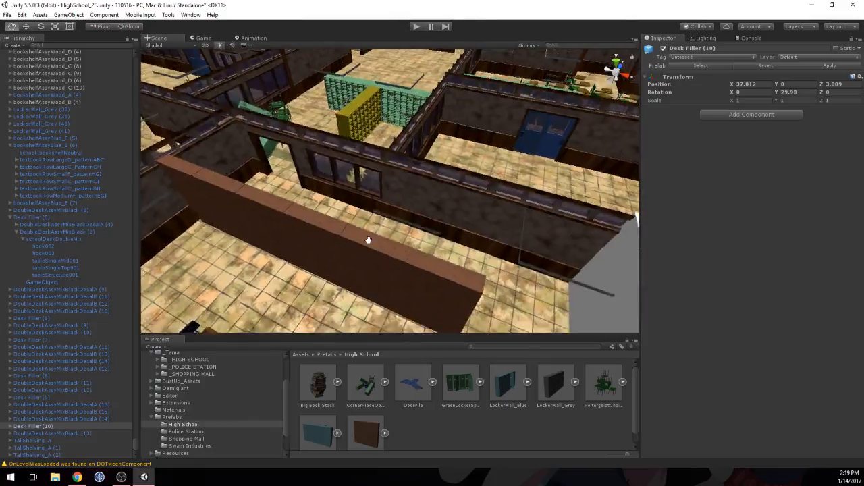
{"action": "right_click_drag", "start_coordinate": [383, 226], "coordinate": [403, 220]}
{"action": "middle_click_drag", "start_coordinate": [403, 220], "coordinate": [412, 197]}
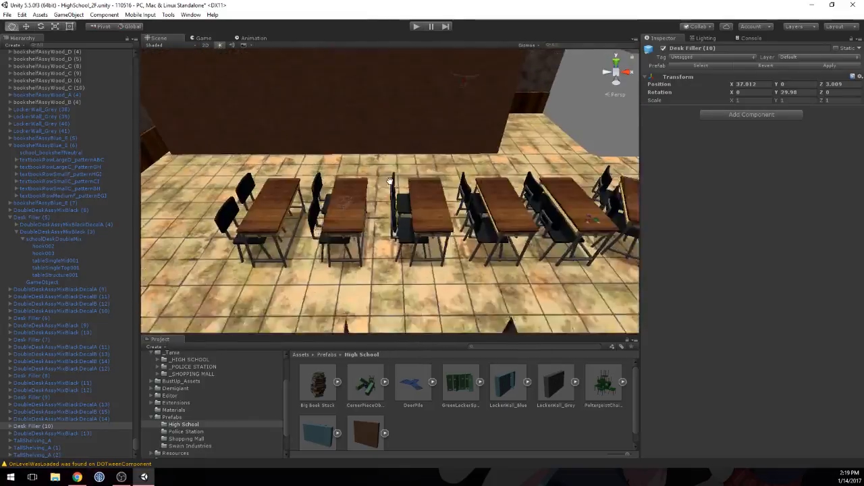
{"action": "mouse_move", "coordinate": [401, 179]}
{"action": "right_mouse_down"}
{"action": "mouse_move", "coordinate": [394, 124]}
{"action": "mouse_move", "coordinate": [392, 173]}
{"action": "right_mouse_up"}
{"action": "key", "text": "w"}
{"action": "key", "text": "s"}
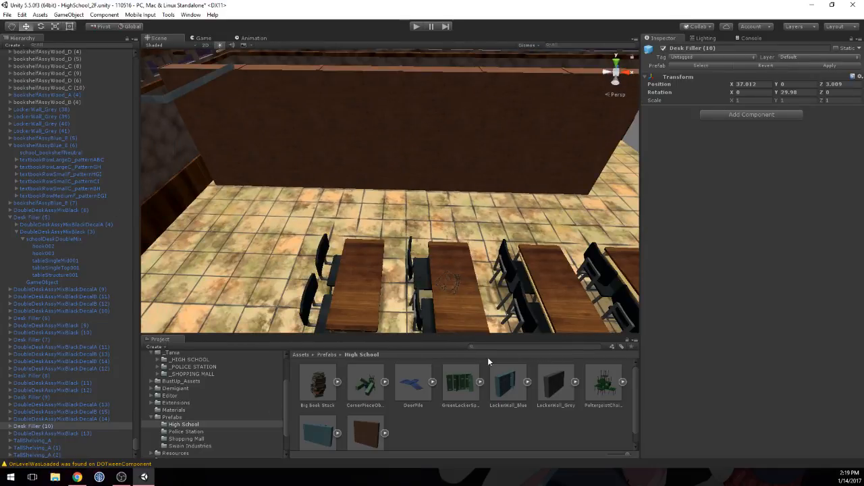
Step: Place a LockerWall_Blue prefab at the back of the bookshelf wall and set its Y rotation to 180
{"action": "left_click", "coordinate": [502, 383]}
{"action": "left_click_drag", "start_coordinate": [678, 357], "coordinate": [592, 352]}
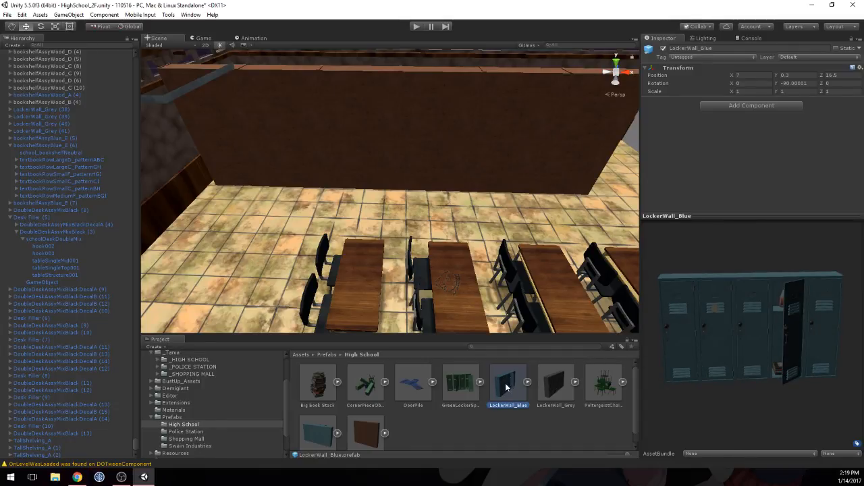
{"action": "left_click_drag", "start_coordinate": [506, 387], "coordinate": [392, 195]}
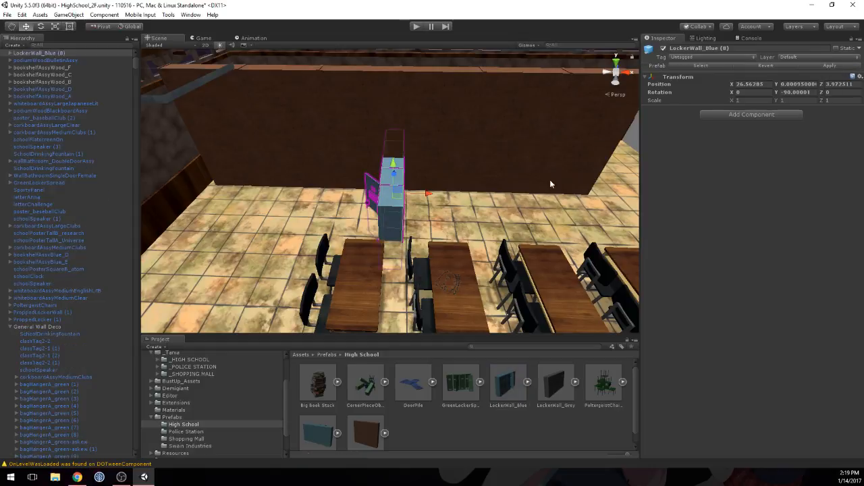
{"action": "left_click", "coordinate": [797, 92]}
{"action": "type", "text": "0"}
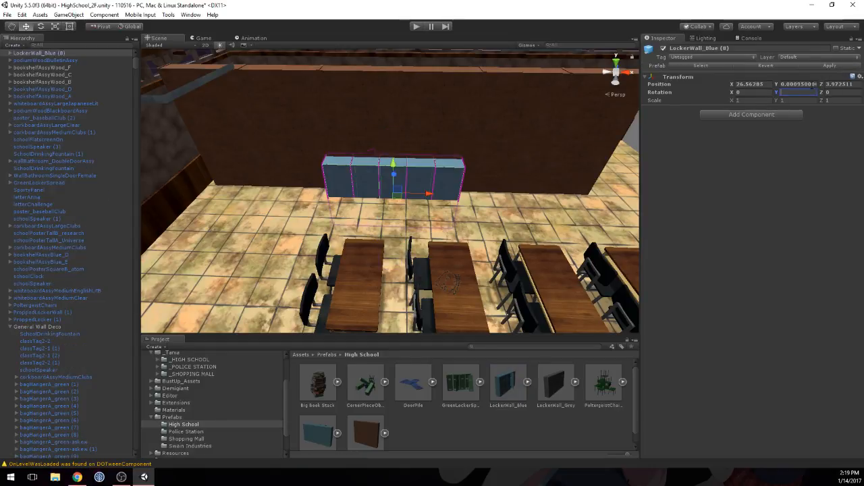
{"action": "type", "text": "180"}
Step: Set the position of the new blue locker wall to X 26.5, Y 0.3 and Z 4
{"action": "left_click", "coordinate": [766, 83]}
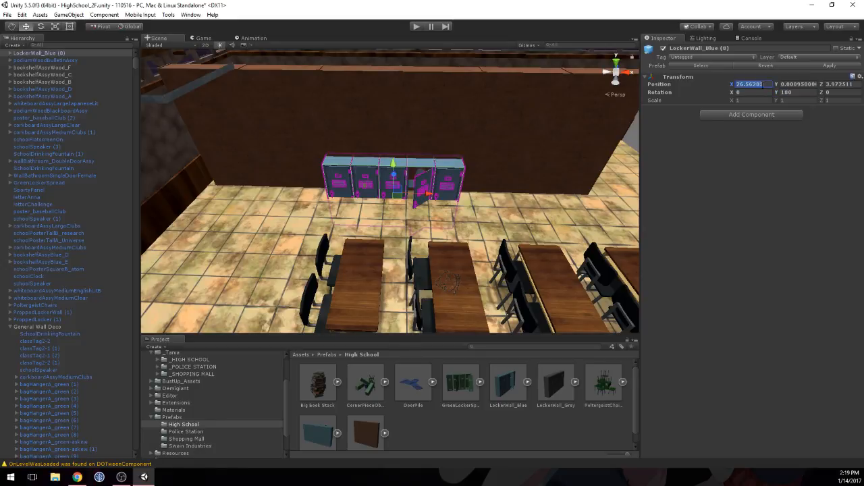
{"action": "type", "text": "26.5"}
{"action": "key", "text": "Tab"}
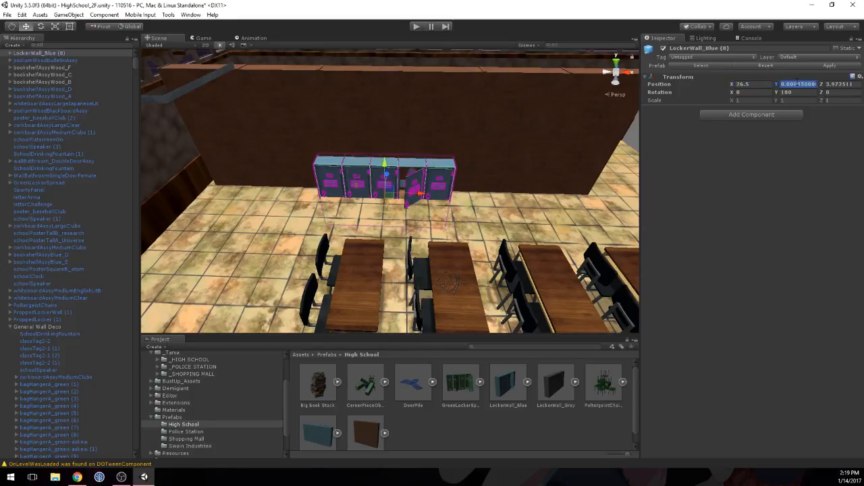
{"action": "type", "text": "3"}
{"action": "key", "text": "Tab"}
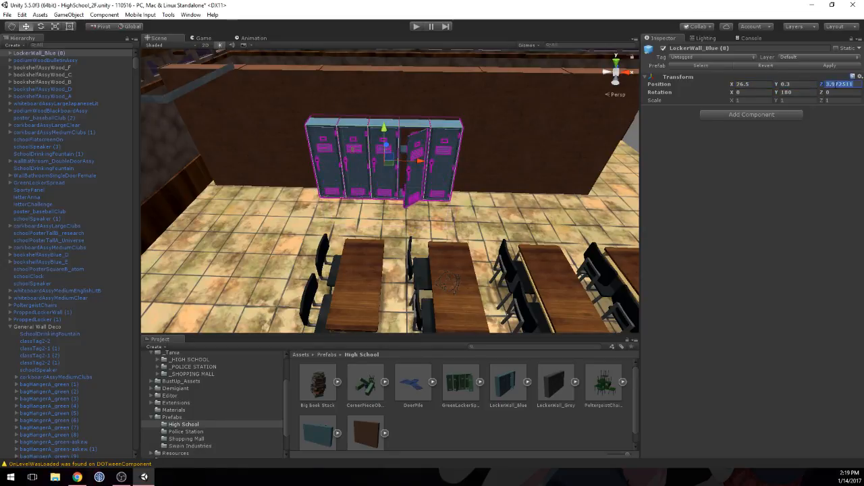
{"action": "type", "text": "4"}
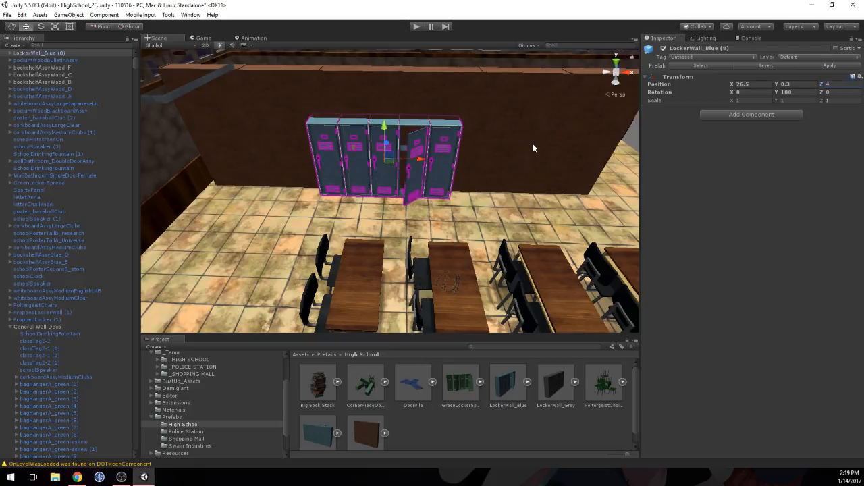
Step: Nudge the blue locker wall along Z to 3.922, against the backs of the bookshelves
{"action": "left_click", "coordinate": [525, 141]}
{"action": "middle_click_drag", "start_coordinate": [524, 141], "coordinate": [420, 216]}
{"action": "left_click", "coordinate": [375, 283]}
{"action": "right_click_drag", "start_coordinate": [375, 282], "coordinate": [374, 321]}
{"action": "left_click_drag", "start_coordinate": [367, 205], "coordinate": [366, 208]}
{"action": "middle_click_drag", "start_coordinate": [337, 248], "coordinate": [346, 189]}
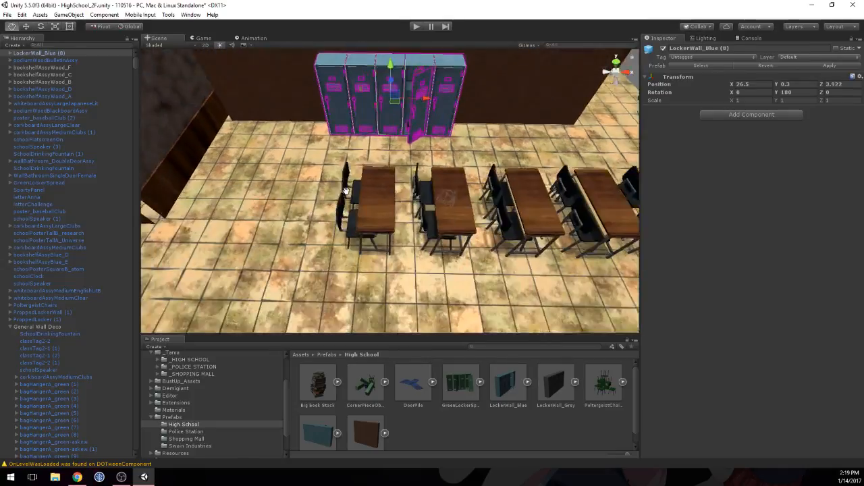
{"action": "right_click_drag", "start_coordinate": [371, 237], "coordinate": [367, 162]}
{"action": "middle_click_drag", "start_coordinate": [403, 239], "coordinate": [380, 225]}
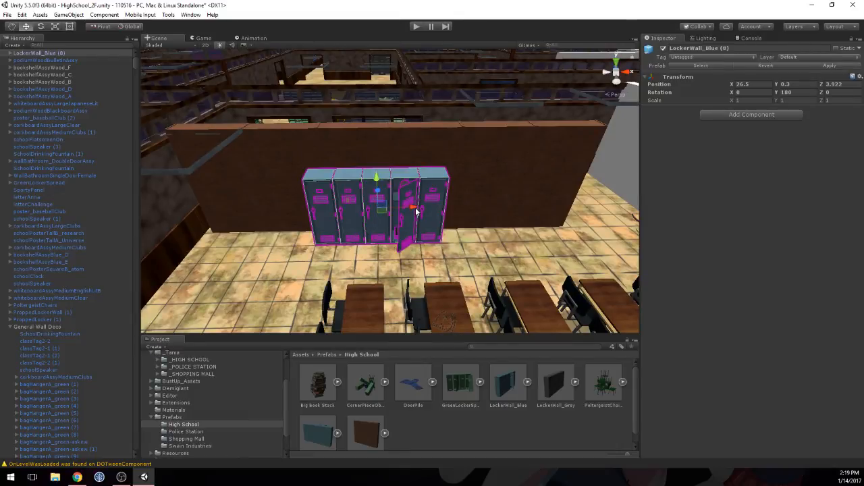
Step: Slide the blue locker wall to the near-wall end of the shelving and line up two duplicates beside it along X
{"action": "left_click_drag", "start_coordinate": [403, 207], "coordinate": [339, 204]}
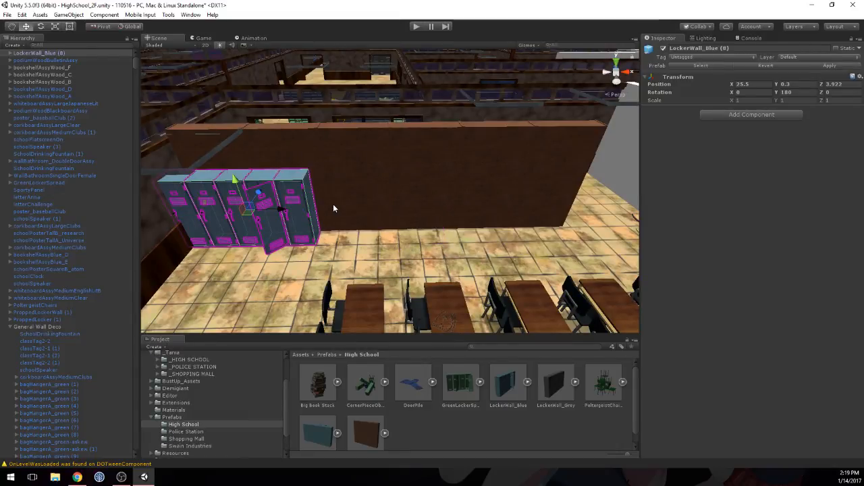
{"action": "left_click_drag", "start_coordinate": [285, 212], "coordinate": [369, 209]}
{"action": "key", "text": "ctrl+d"}
{"action": "key", "text": "ctrl+d"}
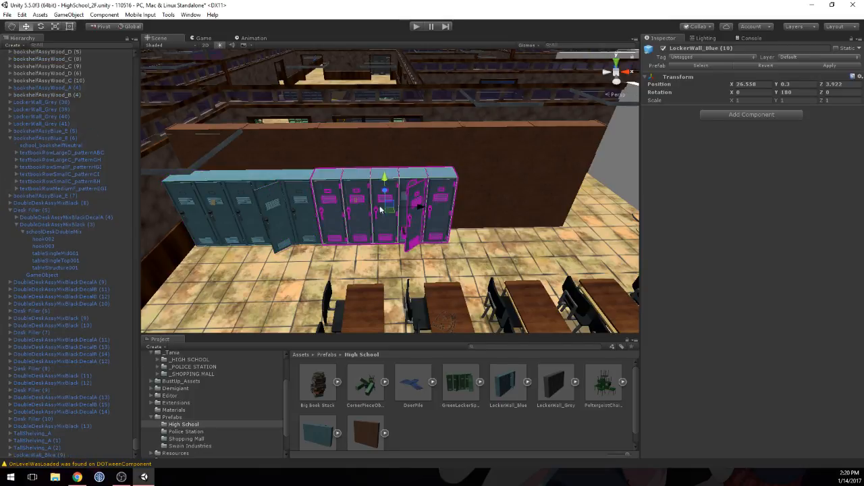
{"action": "left_click_drag", "start_coordinate": [424, 209], "coordinate": [474, 213], "text": "ctrl"}
{"action": "left_click", "coordinate": [395, 168]}
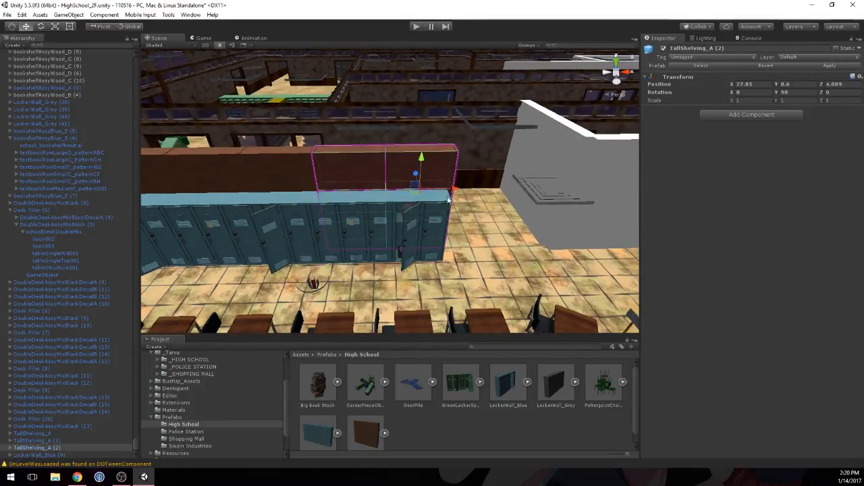
{"action": "left_click_drag", "start_coordinate": [397, 172], "coordinate": [425, 192], "text": "alt"}
Step: Expand the middle blue locker wall and go through its child objects to identify the parts of the open locker
{"action": "left_click", "coordinate": [376, 228]}
{"action": "left_click", "coordinate": [425, 193]}
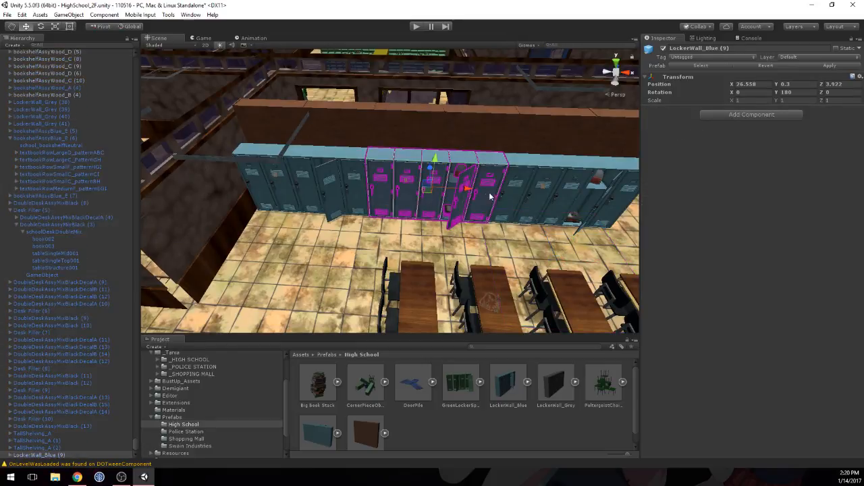
{"action": "left_click", "coordinate": [9, 454]}
{"action": "left_click", "coordinate": [36, 390]}
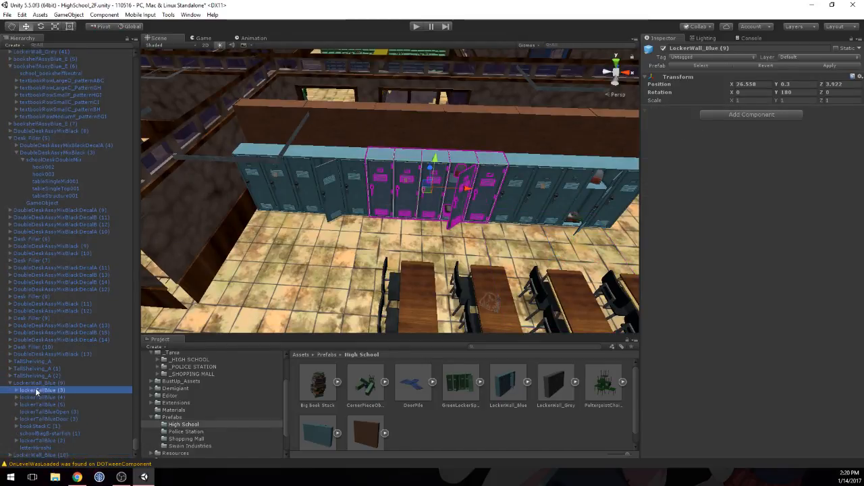
{"action": "key", "text": "Down"}
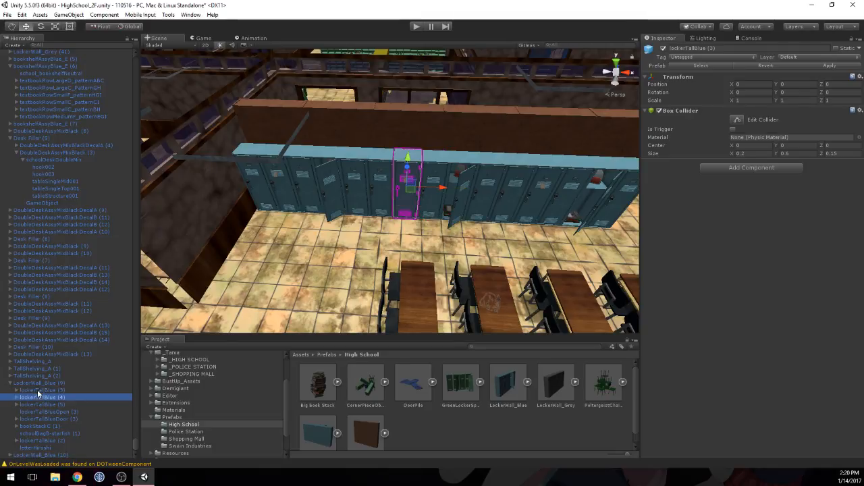
{"action": "key", "text": "Down"}
{"action": "key", "text": "Down"}
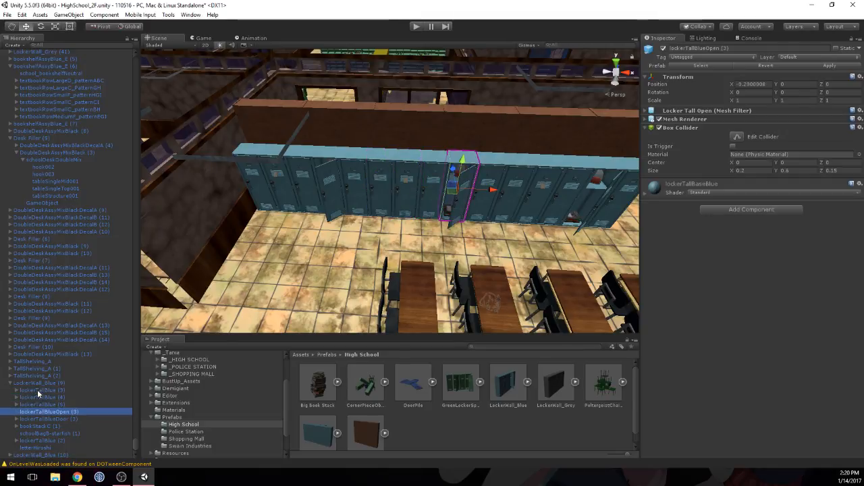
{"action": "key", "text": "Up"}
{"action": "key", "text": "Up"}
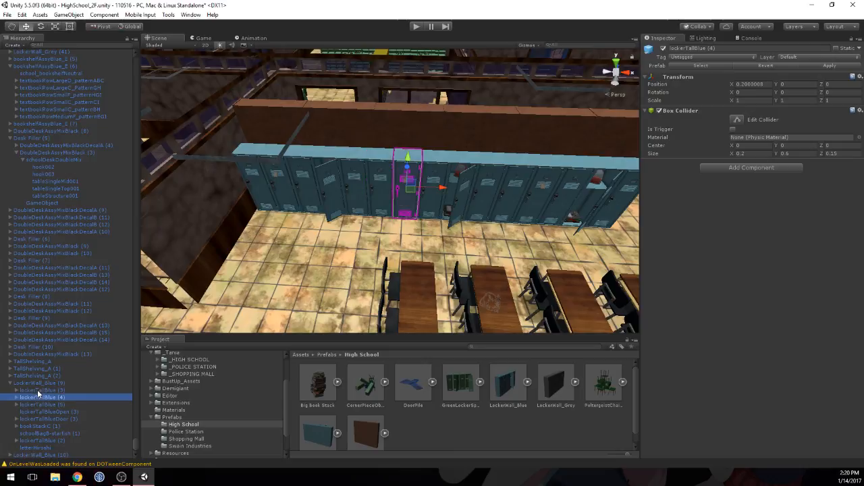
{"action": "key", "text": "Up"}
{"action": "key", "text": "Up"}
{"action": "key", "text": "Down"}
{"action": "key", "text": "Down"}
{"action": "key", "text": "Down"}
{"action": "key", "text": "Down"}
{"action": "key", "text": "Down"}
{"action": "key", "text": "Down"}
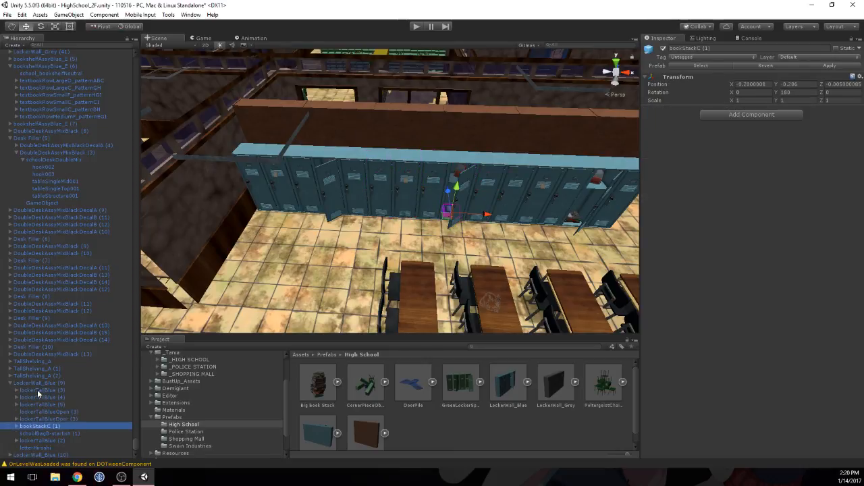
{"action": "key", "text": "Down"}
{"action": "key", "text": "Up"}
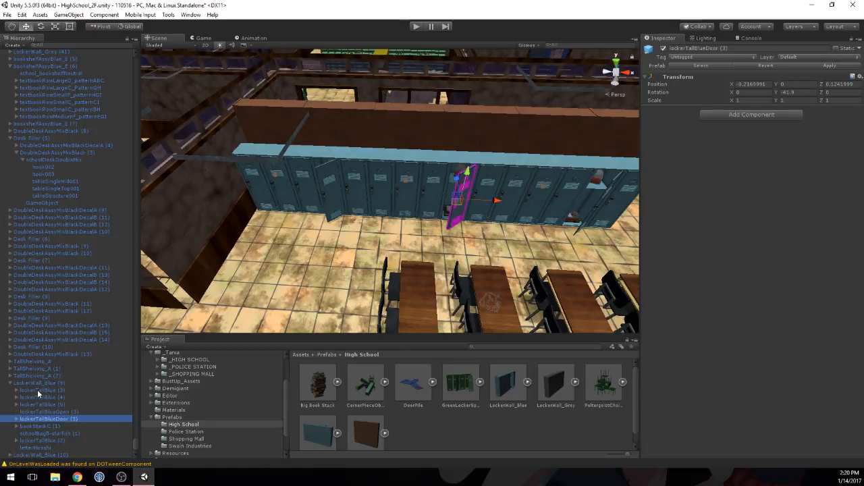
{"action": "key", "text": "Down"}
{"action": "key", "text": "Down"}
{"action": "key", "text": "Up"}
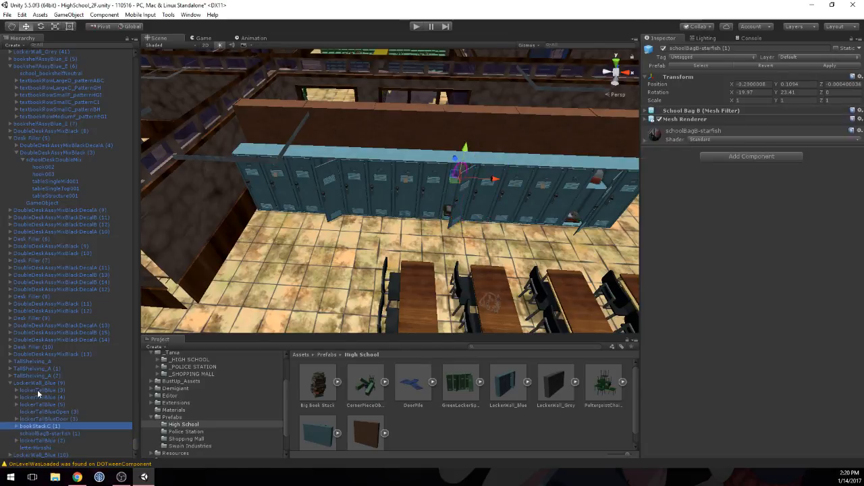
Step: Select the open locker's frame, door, book stack and school bag together, and check the frame and door individually
{"action": "key", "text": "shift+Up"}
{"action": "key", "text": "shift+Up"}
{"action": "key", "text": "shift+Up"}
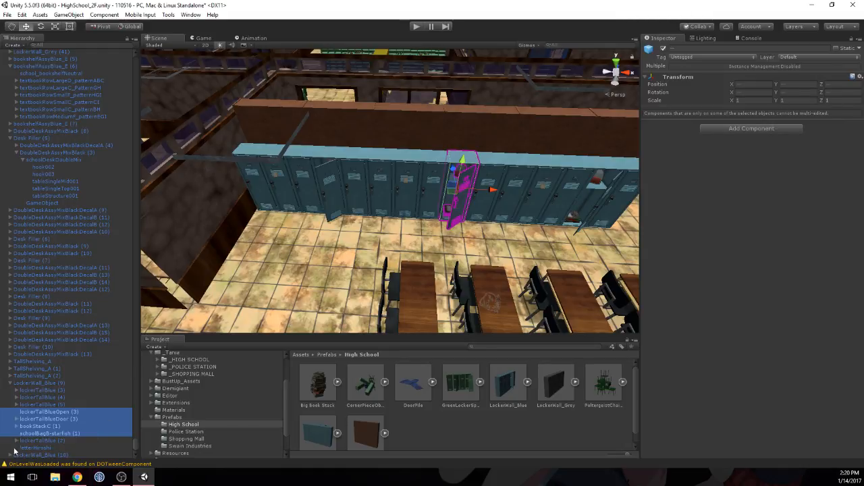
{"action": "left_click", "coordinate": [52, 403]}
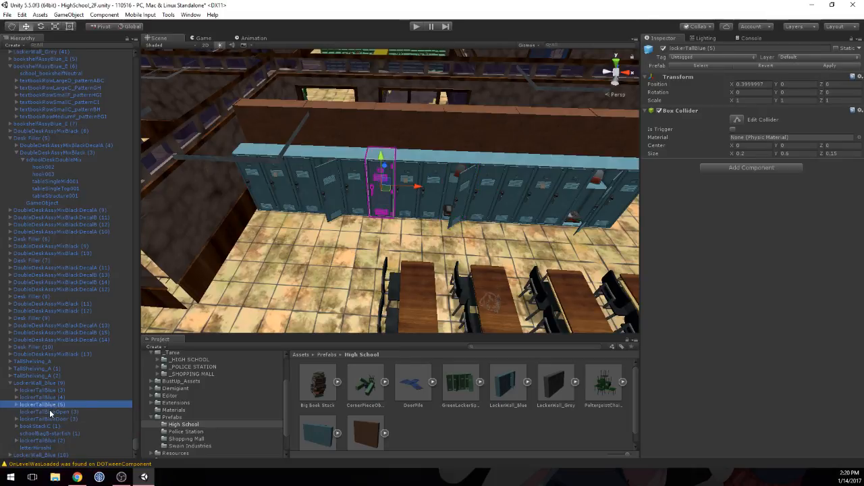
{"action": "left_click", "coordinate": [50, 411]}
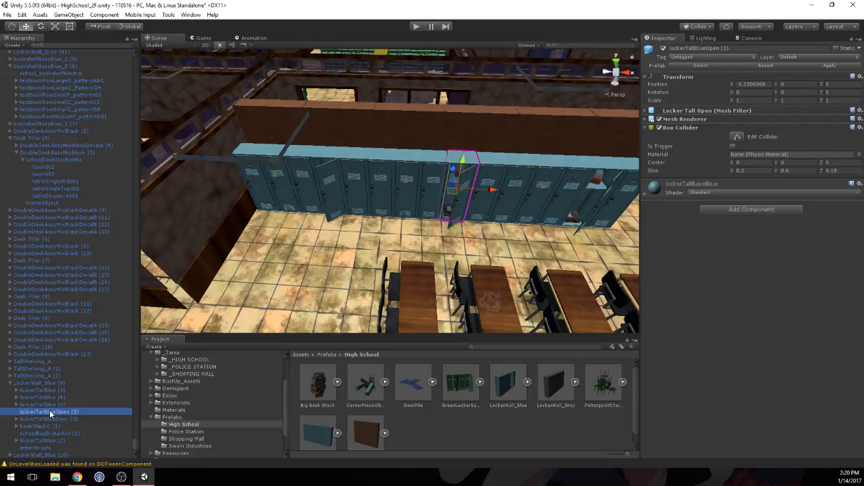
{"action": "left_click", "coordinate": [47, 419]}
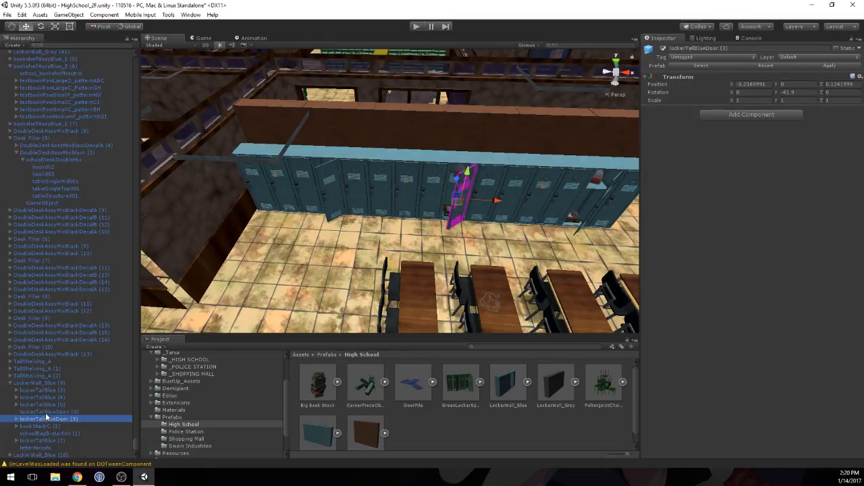
{"action": "left_click", "coordinate": [45, 412]}
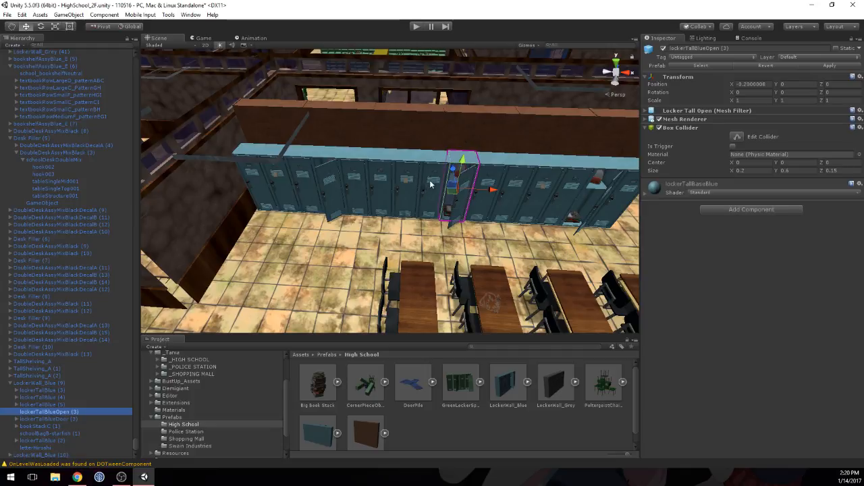
Step: Delete the closed locker lockerTallBlue (3) next to the open locker, breaking the prefab instance
{"action": "scroll", "coordinate": [430, 184], "scroll_direction": "up", "scroll_amount": 6}
{"action": "scroll", "coordinate": [519, 200], "scroll_direction": "down", "scroll_amount": 4}
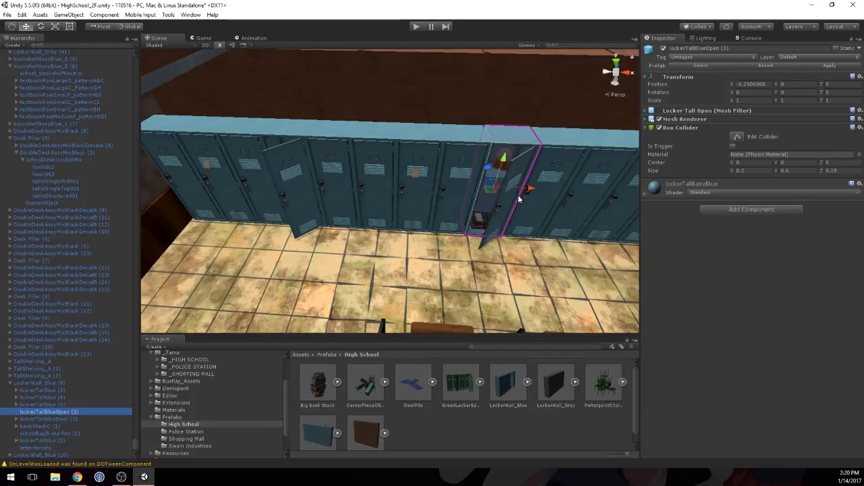
{"action": "left_click", "coordinate": [454, 139]}
{"action": "left_click", "coordinate": [480, 145]}
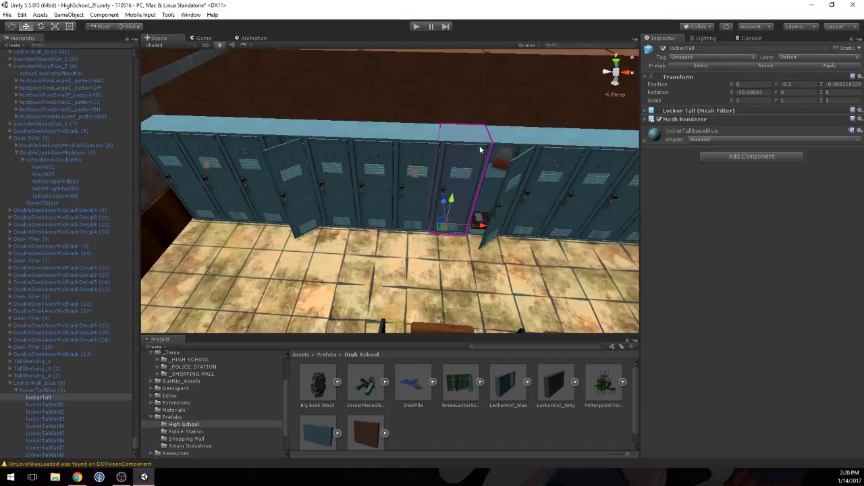
{"action": "left_click", "coordinate": [26, 390]}
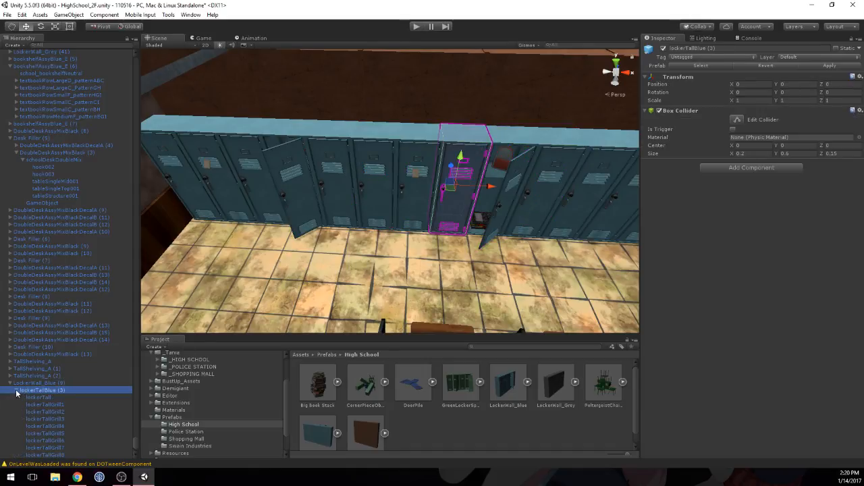
{"action": "left_click", "coordinate": [17, 391]}
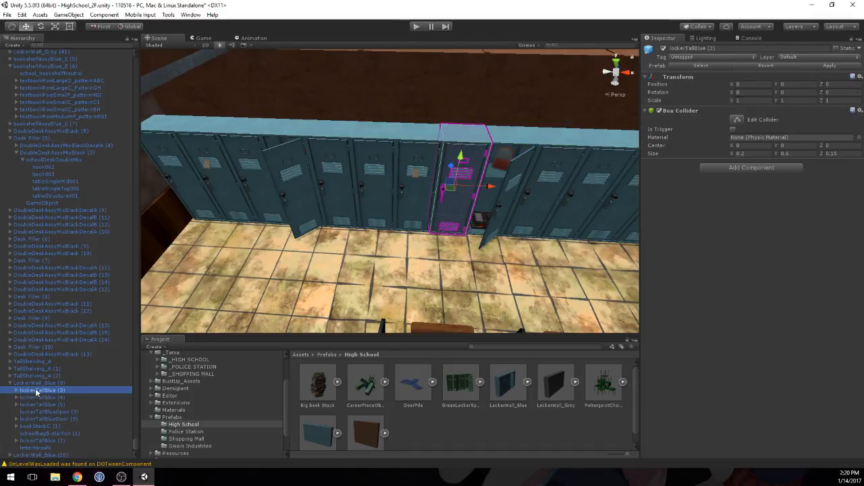
{"action": "key", "text": "Delete"}
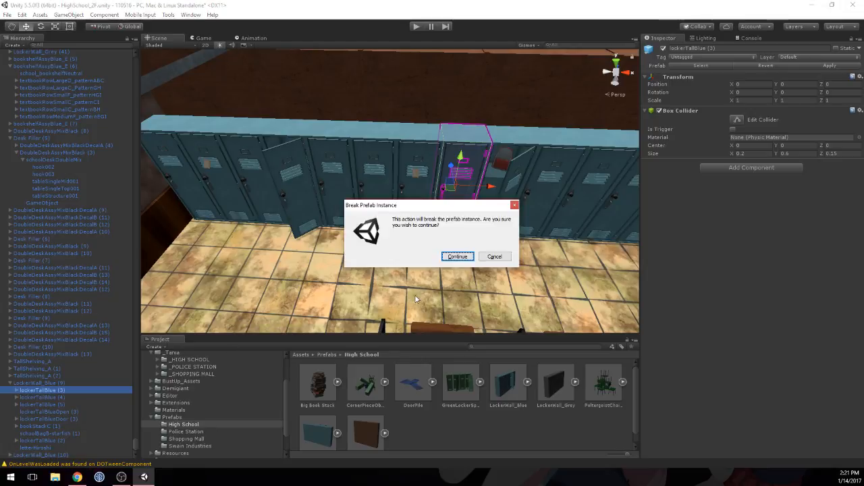
{"action": "left_click", "coordinate": [461, 262]}
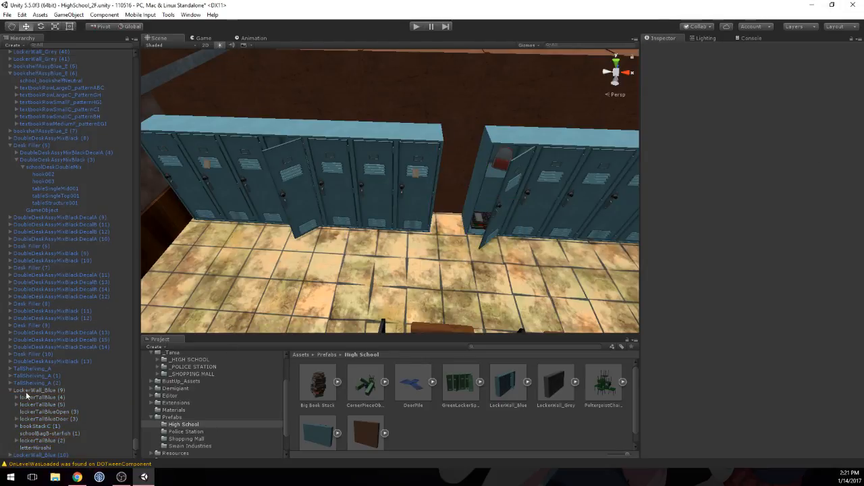
Step: Parent the book stack, school bag and door to lockerTallBlueOpen (3), and set that locker's X position to 0
{"action": "left_click", "coordinate": [47, 408]}
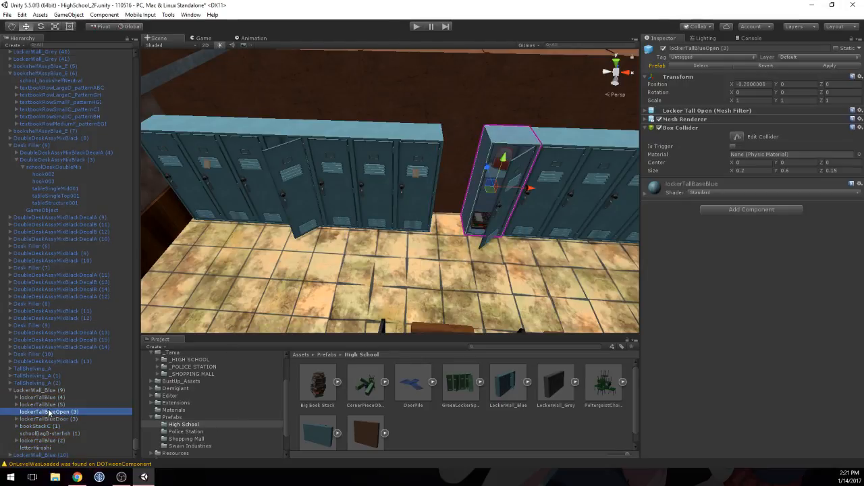
{"action": "left_click", "coordinate": [37, 426], "text": "ctrl"}
{"action": "left_click", "coordinate": [37, 434], "text": "ctrl"}
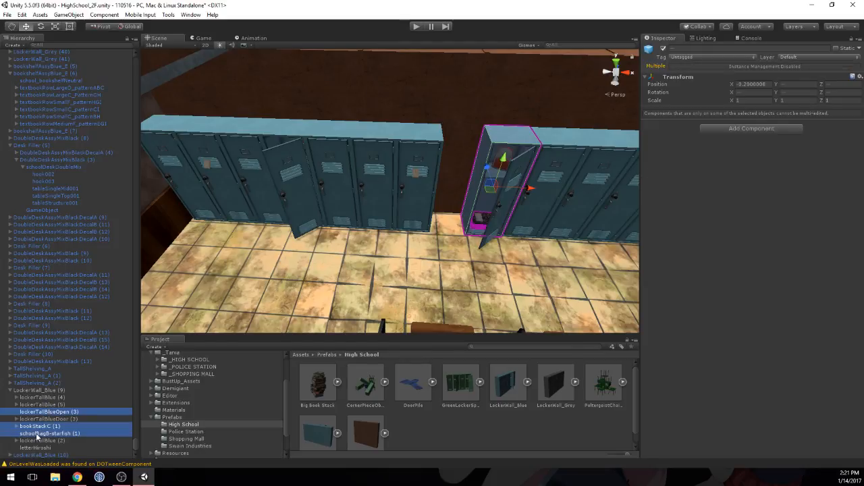
{"action": "left_click", "coordinate": [42, 427]}
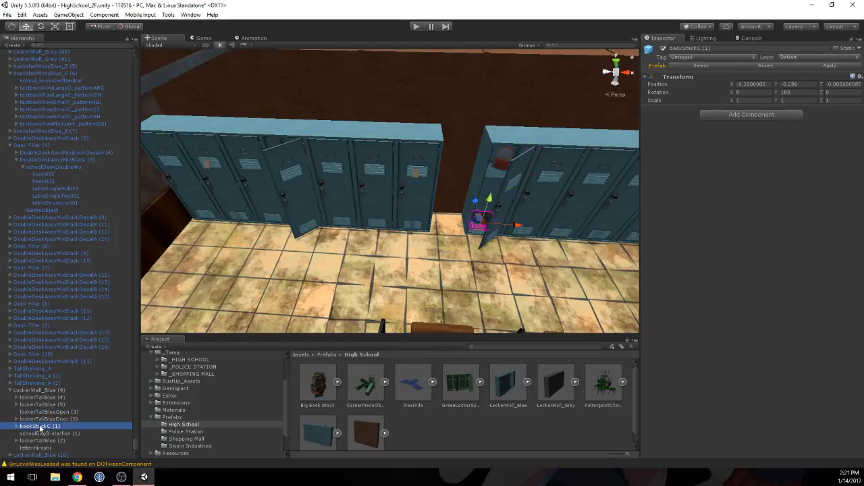
{"action": "left_click", "coordinate": [40, 434], "text": "ctrl"}
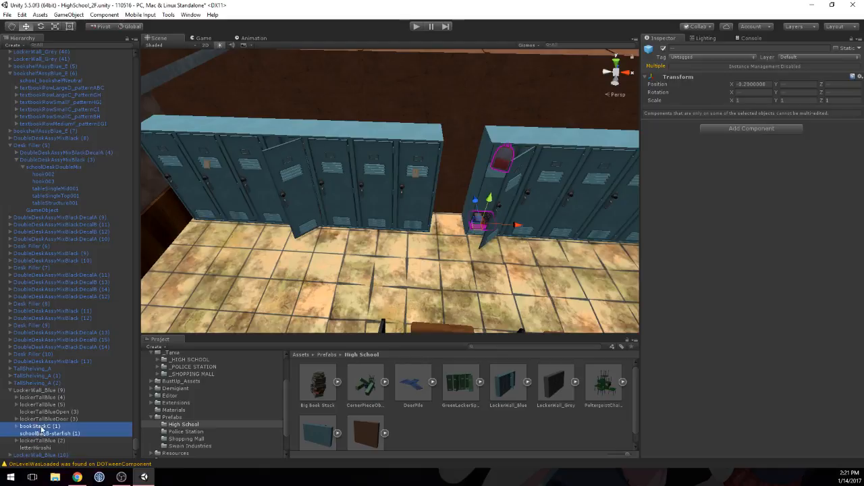
{"action": "left_click_drag", "start_coordinate": [41, 424], "coordinate": [42, 415]}
{"action": "left_click", "coordinate": [42, 412]}
{"action": "left_click", "coordinate": [43, 412]}
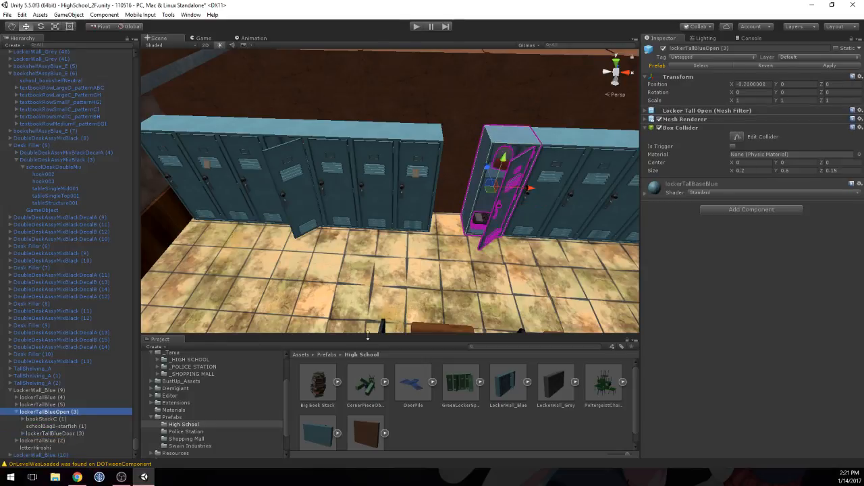
{"action": "left_click", "coordinate": [750, 83]}
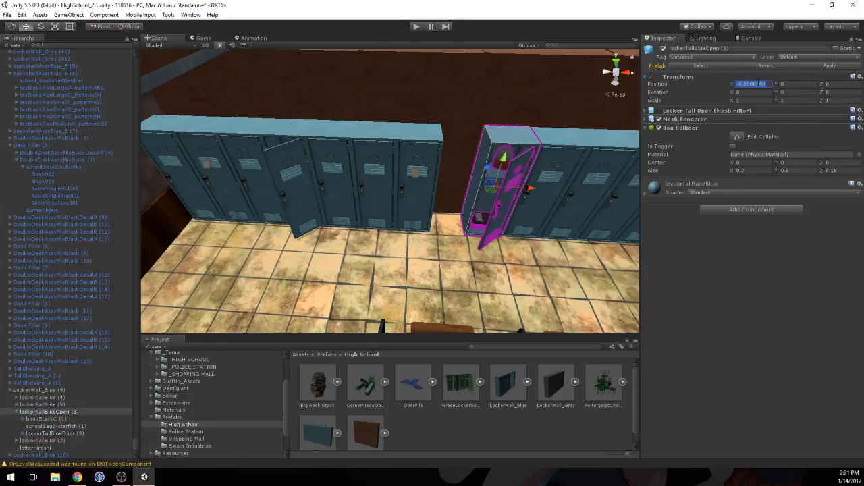
{"action": "type", "text": "0"}
Step: Duplicate the closed locker lockerTallBlue (2) and set the copy's X position to -0.2 to fill the gap
{"action": "left_click", "coordinate": [532, 176]}
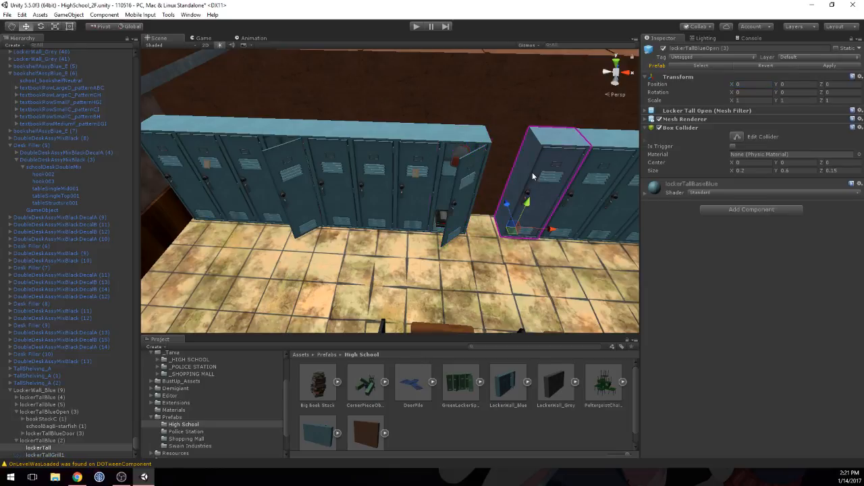
{"action": "left_click", "coordinate": [48, 439]}
{"action": "key", "text": "ctrl+d"}
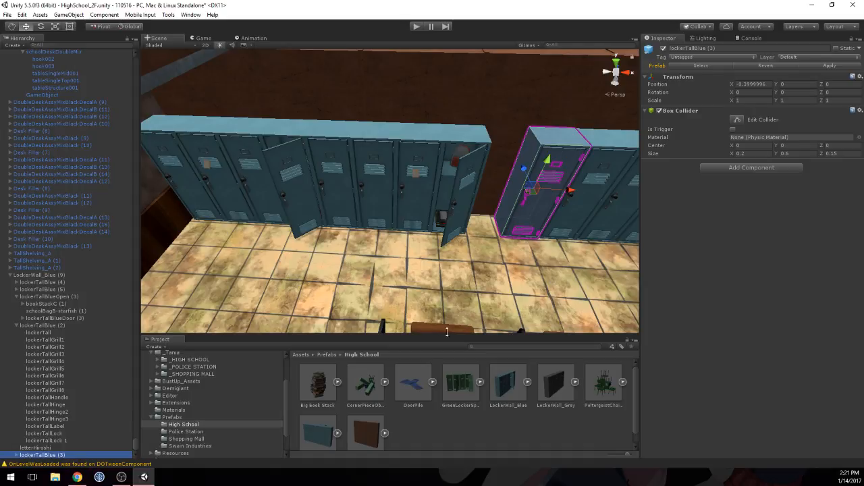
{"action": "left_click", "coordinate": [750, 84]}
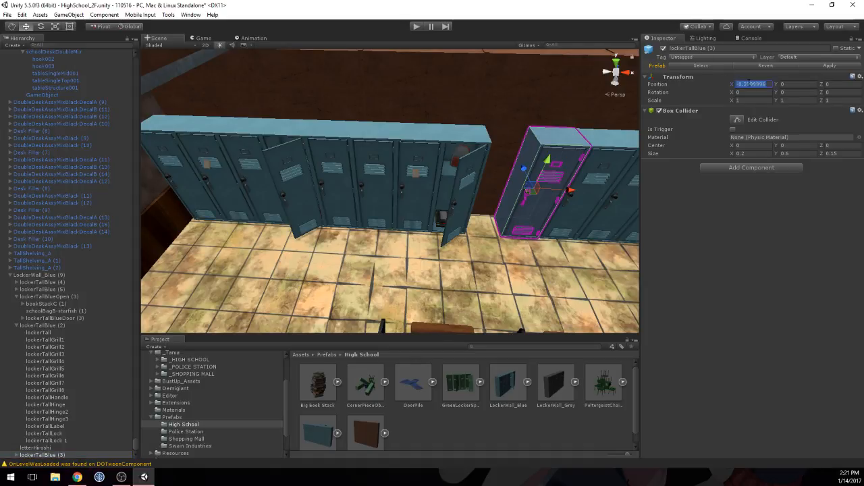
{"action": "type", "text": "6"}
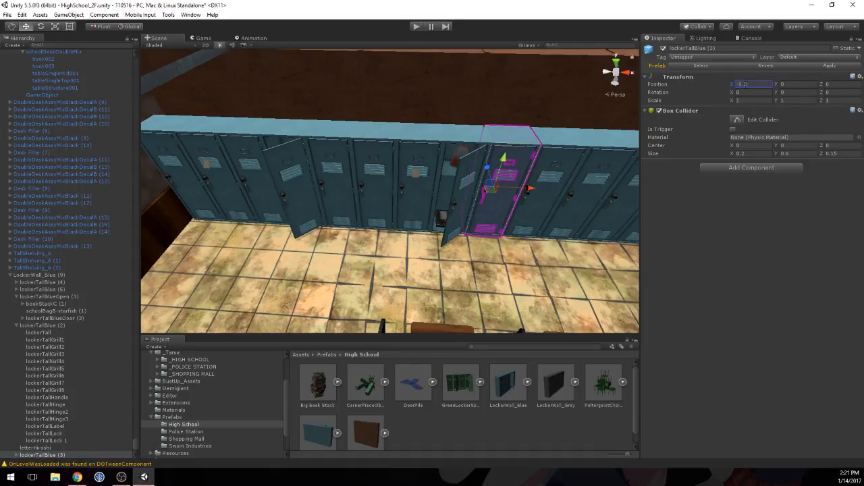
Step: Inspect the rearranged blue locker row and the spacing of its open lockers from close up and from farther away
{"action": "left_click", "coordinate": [414, 197]}
{"action": "scroll", "coordinate": [485, 196], "scroll_direction": "down", "scroll_amount": 3}
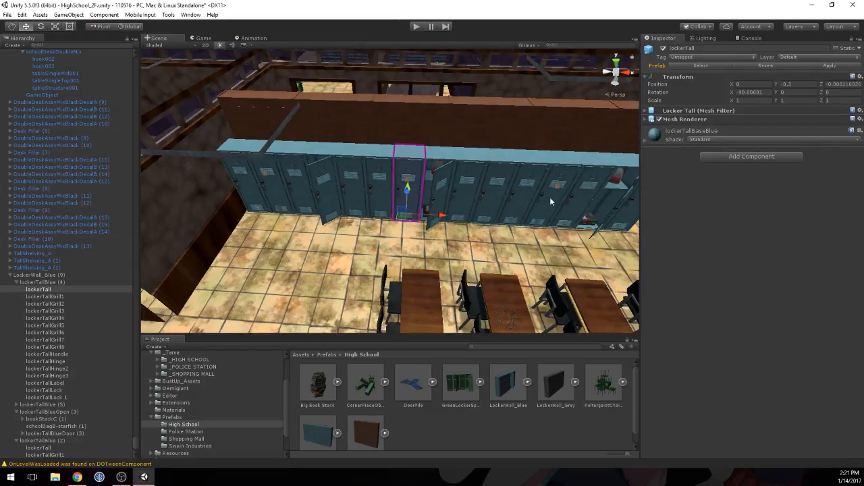
{"action": "mouse_move", "coordinate": [579, 198]}
{"action": "middle_mouse_down"}
{"action": "mouse_move", "coordinate": [532, 190]}
{"action": "mouse_move", "coordinate": [582, 204]}
{"action": "middle_mouse_up"}
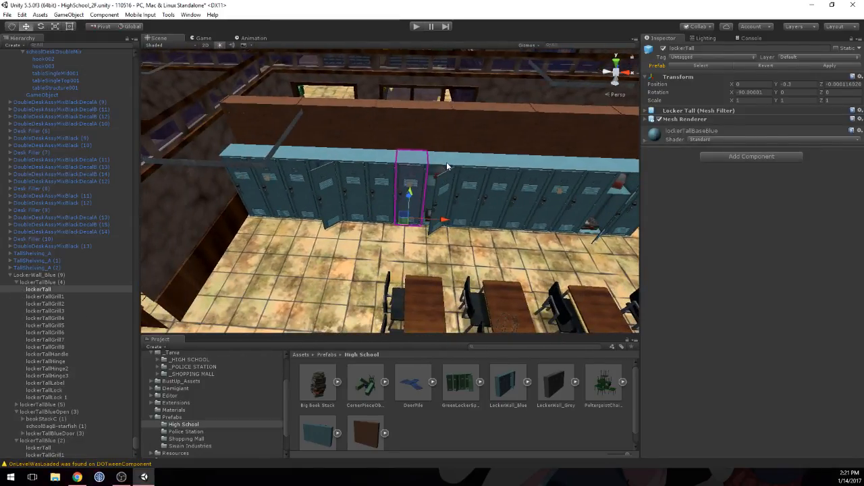
{"action": "left_click", "coordinate": [446, 164]}
{"action": "scroll", "coordinate": [445, 174], "scroll_direction": "up", "scroll_amount": 3}
{"action": "middle_click_drag", "start_coordinate": [530, 213], "coordinate": [487, 193]}
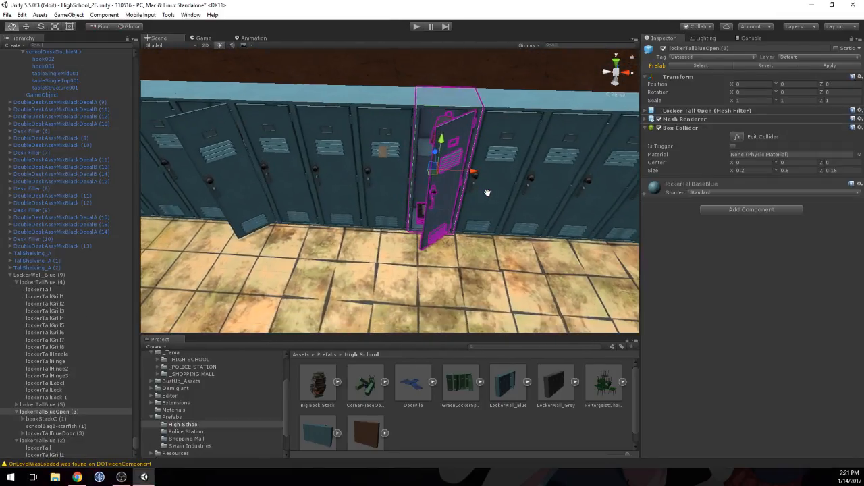
{"action": "scroll", "coordinate": [484, 191], "scroll_direction": "down", "scroll_amount": 3}
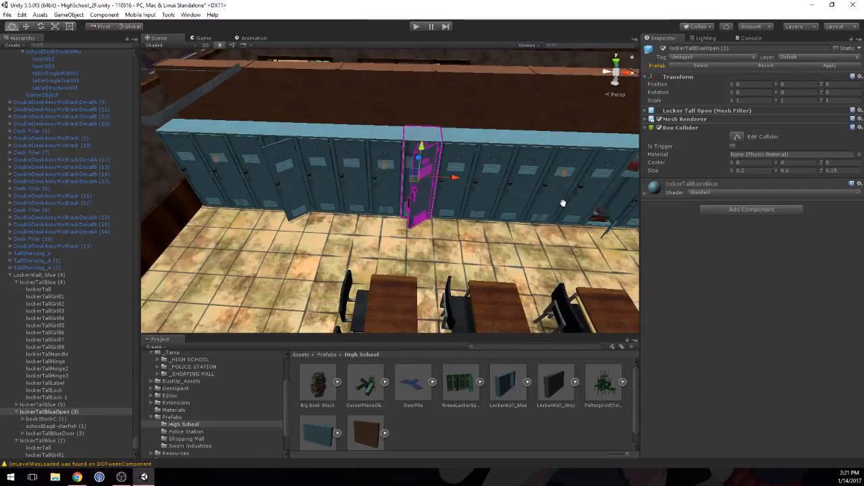
{"action": "middle_click_drag", "start_coordinate": [563, 202], "coordinate": [537, 204]}
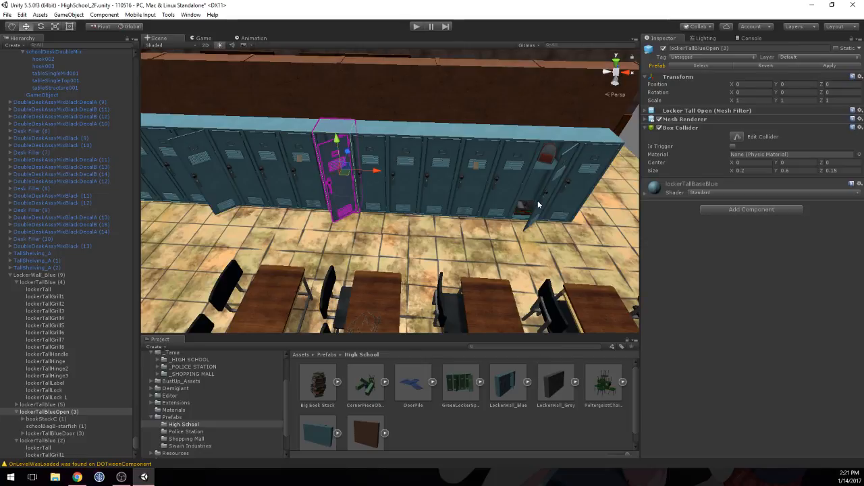
{"action": "left_click_drag", "start_coordinate": [346, 182], "coordinate": [487, 162], "text": "alt"}
{"action": "scroll", "coordinate": [518, 213], "scroll_direction": "down", "scroll_amount": 8}
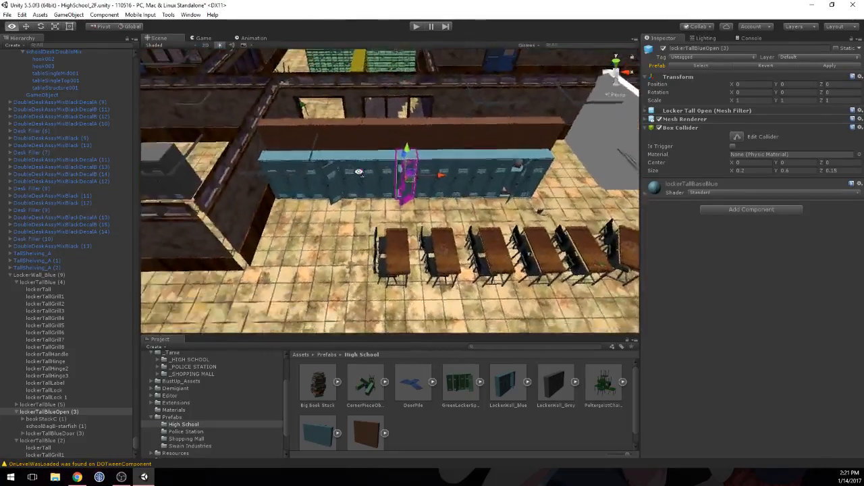
Step: Collapse the expanded LockerWall_Blue (9), Desk Filler (5) and bookshelfAssyBlue_E (6) groups in the object hierarchy
{"action": "scroll", "coordinate": [488, 162], "scroll_direction": "down", "scroll_amount": 4}
{"action": "middle_click_drag", "start_coordinate": [486, 157], "coordinate": [424, 187]}
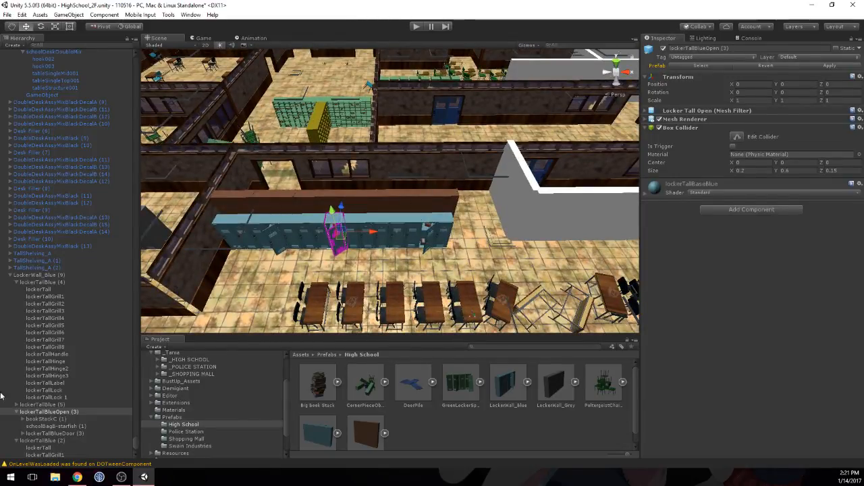
{"action": "left_click", "coordinate": [16, 282]}
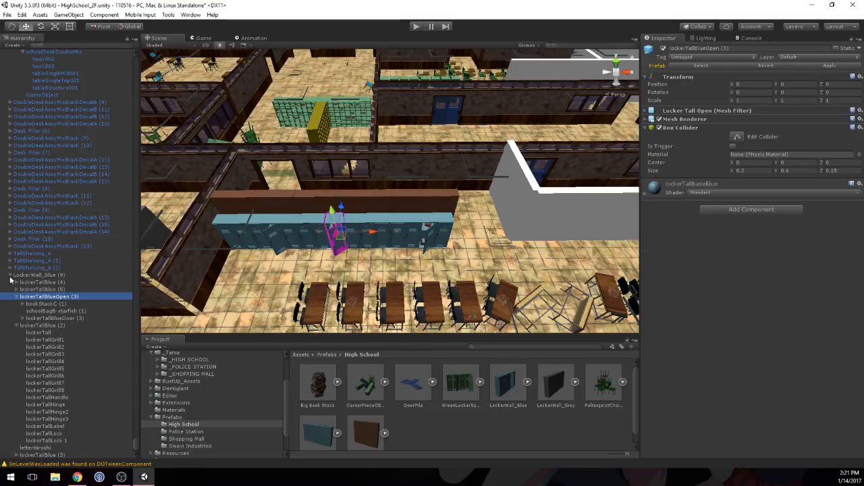
{"action": "left_click", "coordinate": [10, 276]}
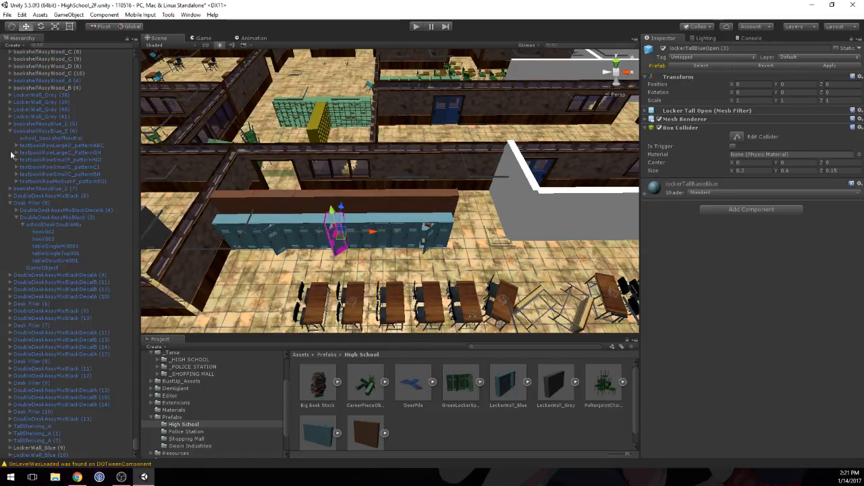
{"action": "left_click", "coordinate": [13, 206]}
{"action": "left_click", "coordinate": [12, 203]}
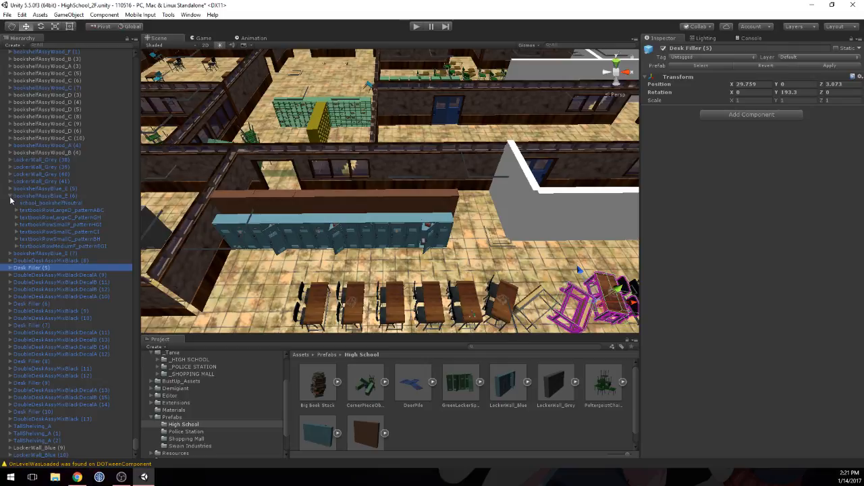
{"action": "left_click", "coordinate": [11, 197]}
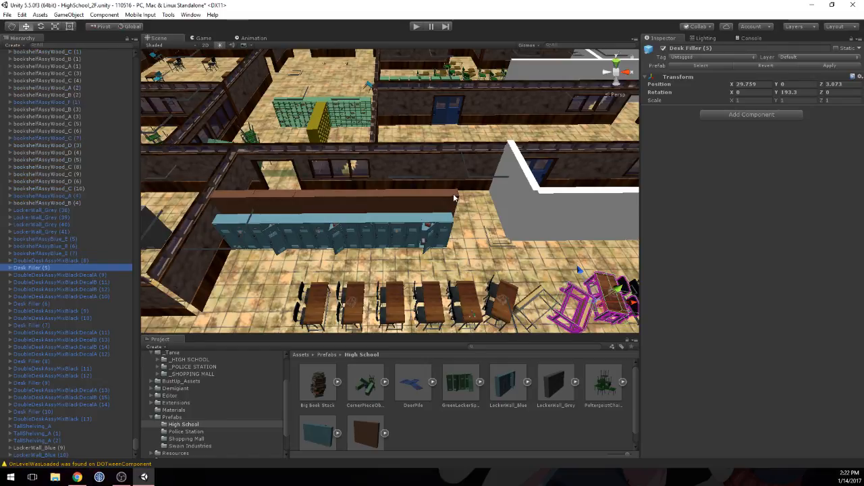
Step: Examine the long placeholder wall beside the desk row and the surrounding corridor from several angles
{"action": "left_click_drag", "start_coordinate": [435, 181], "coordinate": [425, 251], "text": "alt"}
{"action": "middle_click_drag", "start_coordinate": [426, 250], "coordinate": [233, 247]}
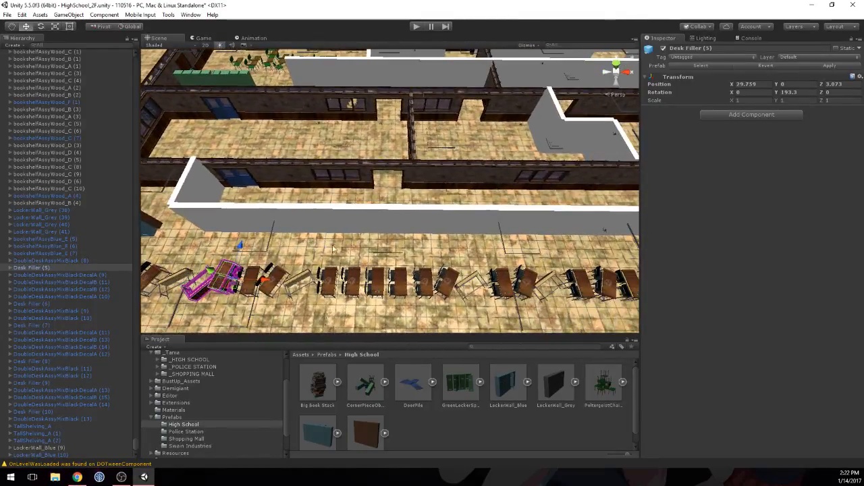
{"action": "mouse_move", "coordinate": [404, 244]}
{"action": "left_mouse_down", "text": "alt"}
{"action": "mouse_move", "coordinate": [531, 248]}
{"action": "mouse_move", "coordinate": [431, 199]}
{"action": "mouse_move", "coordinate": [396, 230]}
{"action": "left_mouse_up", "text": "alt"}
{"action": "middle_click_drag", "start_coordinate": [397, 230], "coordinate": [409, 195]}
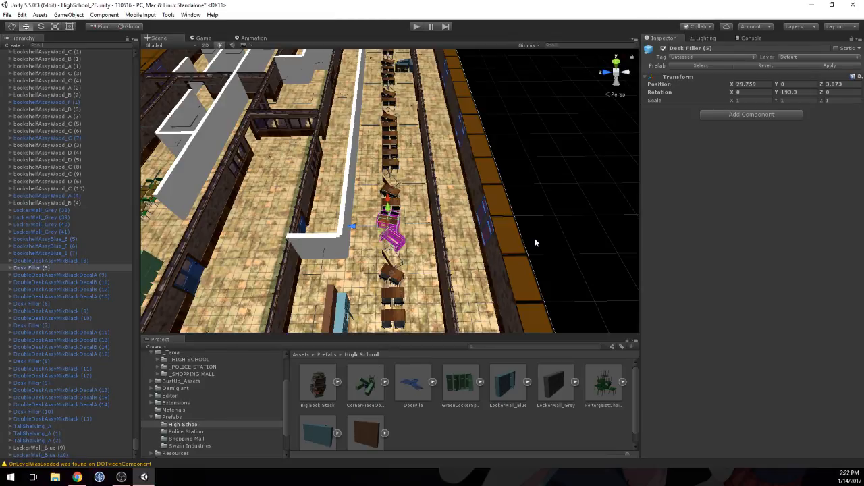
{"action": "middle_click_drag", "start_coordinate": [360, 137], "coordinate": [405, 145]}
{"action": "middle_click_drag", "start_coordinate": [408, 152], "coordinate": [408, 152]}
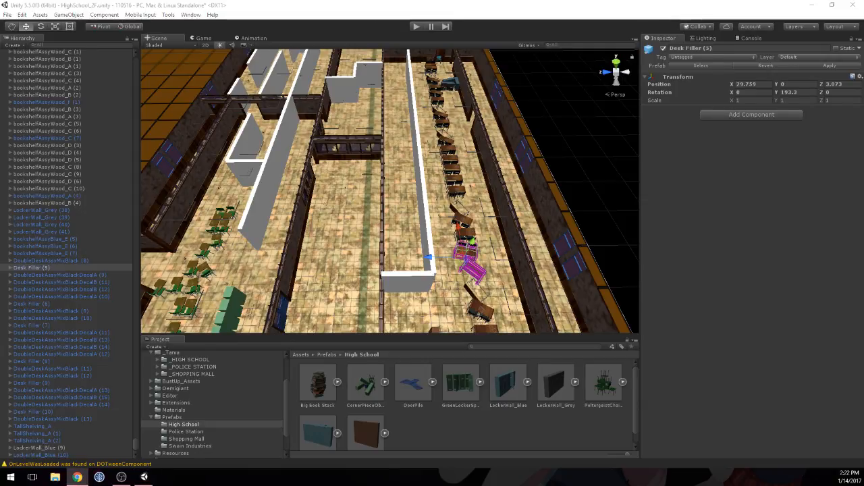
{"action": "left_click_drag", "start_coordinate": [341, 115], "coordinate": [453, 197], "text": "alt"}
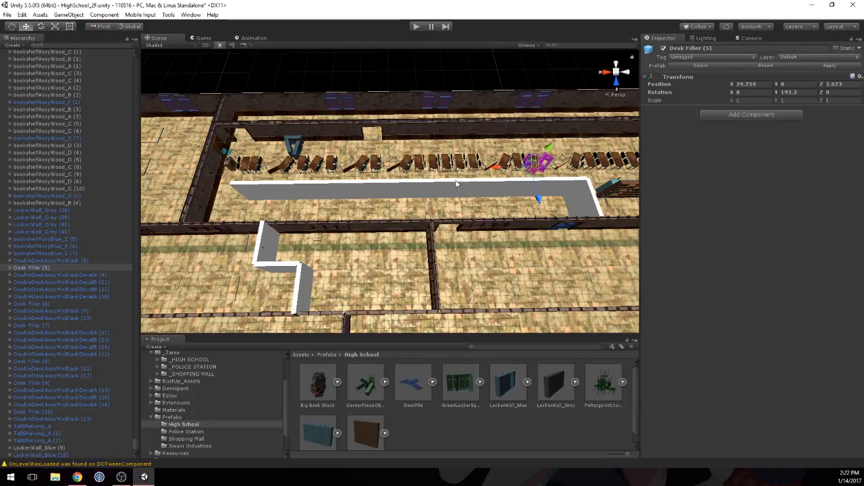
{"action": "scroll", "coordinate": [404, 176], "scroll_direction": "up", "scroll_amount": 4}
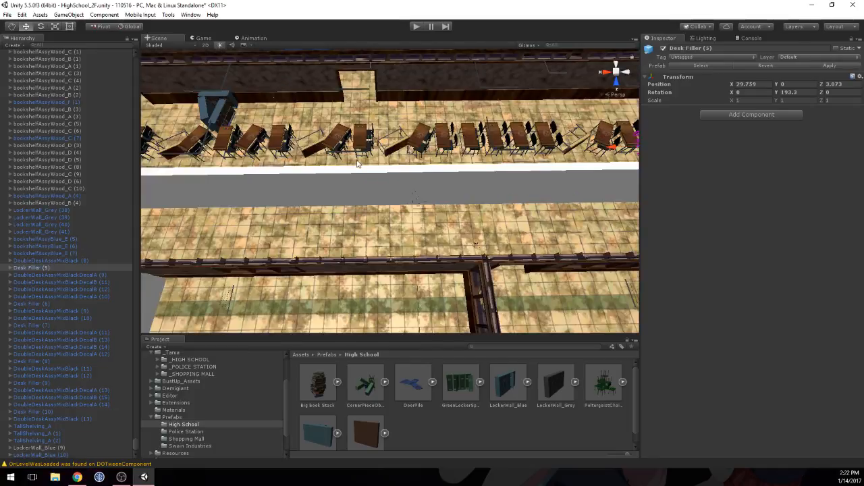
{"action": "scroll", "coordinate": [358, 164], "scroll_direction": "down", "scroll_amount": 4}
{"action": "middle_click_drag", "start_coordinate": [320, 160], "coordinate": [335, 180]}
{"action": "scroll", "coordinate": [337, 186], "scroll_direction": "up", "scroll_amount": 2}
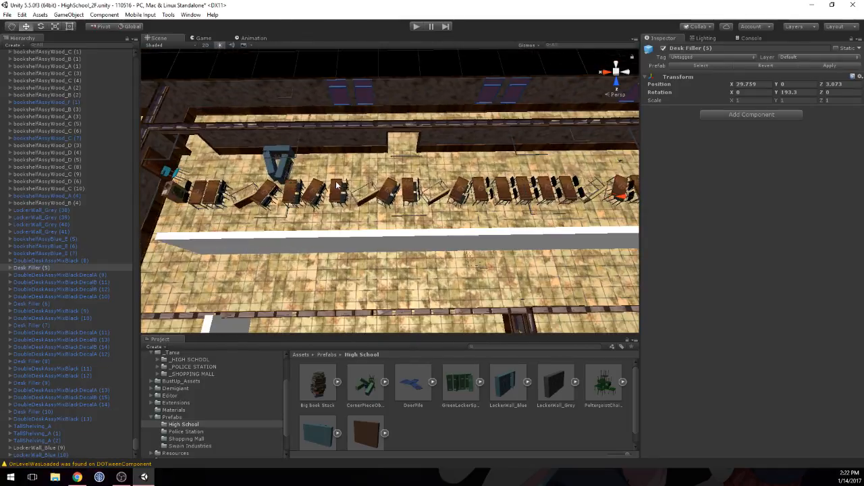
Step: Duplicate the five desk pieces at the drinking-fountain end of the row and place the copies along the long placeholder wall
{"action": "left_click", "coordinate": [197, 197]}
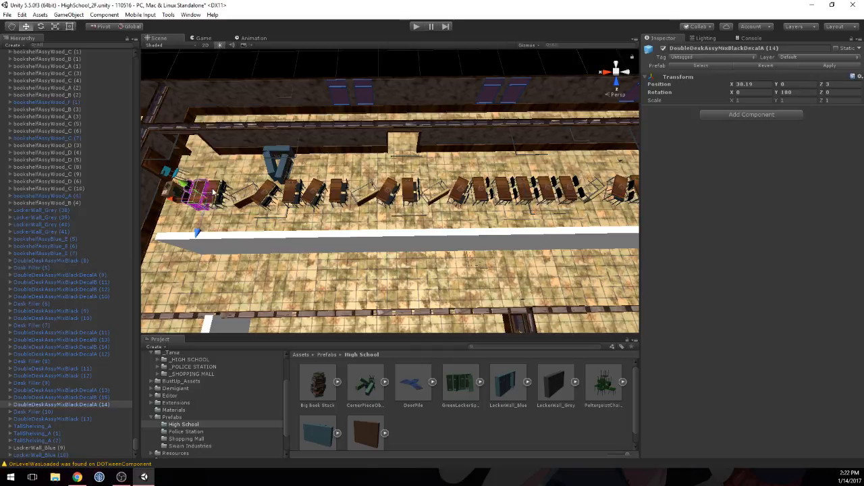
{"action": "left_click", "coordinate": [217, 188], "text": "shift"}
{"action": "left_click", "coordinate": [261, 197], "text": "shift"}
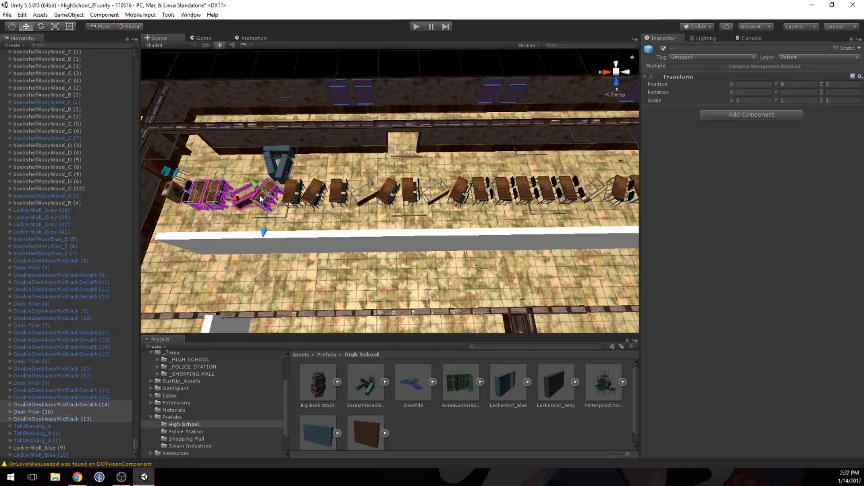
{"action": "left_click", "coordinate": [297, 194], "text": "shift"}
{"action": "left_click", "coordinate": [323, 193], "text": "shift"}
{"action": "scroll", "coordinate": [327, 193], "scroll_direction": "down", "scroll_amount": 3}
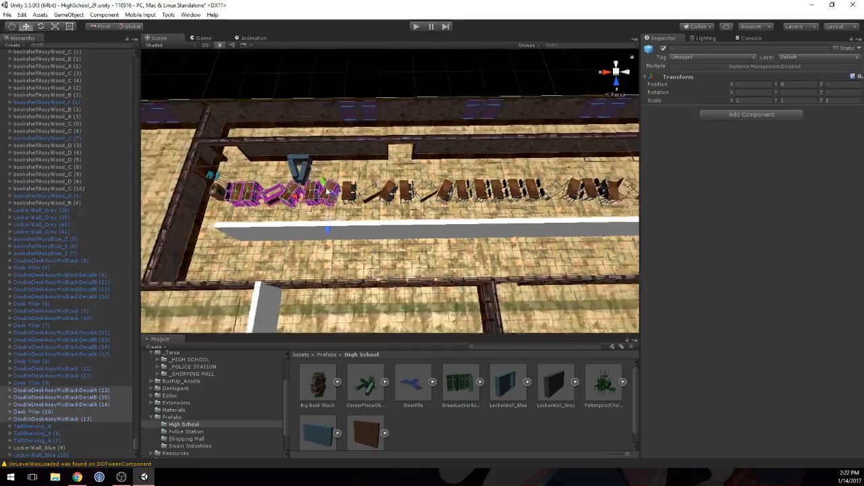
{"action": "key", "text": "ctrl+d"}
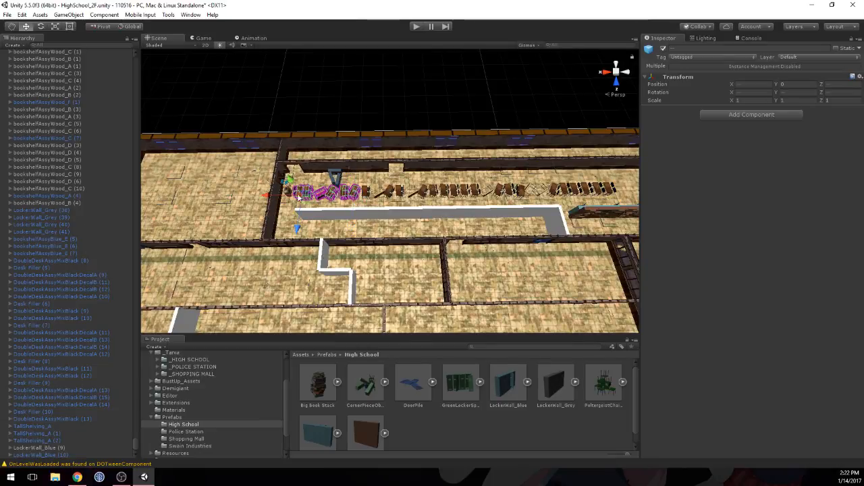
{"action": "left_click_drag", "start_coordinate": [268, 196], "coordinate": [351, 252]}
Step: Duplicate the five-piece desk group again near the wall's corner, and place a copy of Desk Filler (7) beside it at X 31.63, Z 4
{"action": "key", "text": "ctrl+d"}
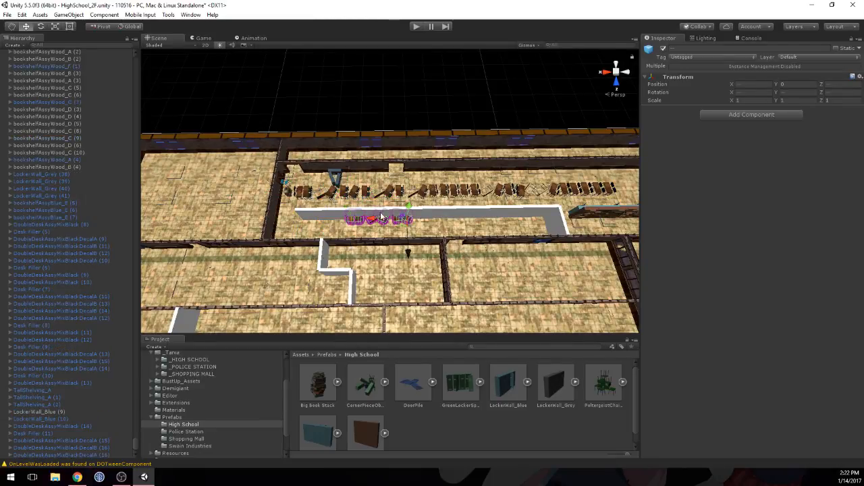
{"action": "left_click_drag", "start_coordinate": [317, 218], "coordinate": [501, 213]}
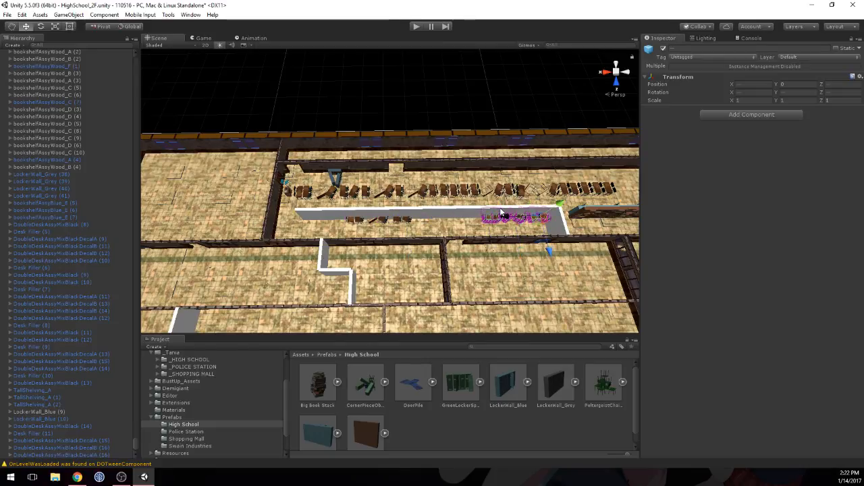
{"action": "left_click", "coordinate": [499, 195]}
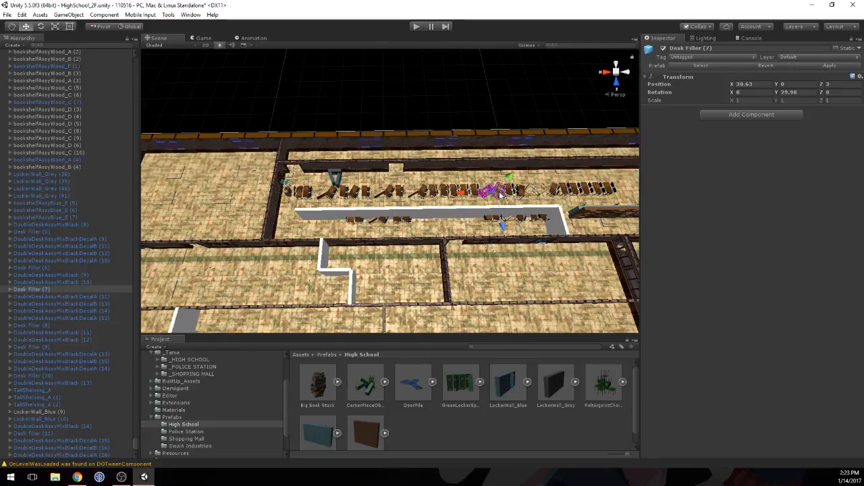
{"action": "key", "text": "ctrl+d"}
{"action": "left_click_drag", "start_coordinate": [500, 194], "coordinate": [437, 220]}
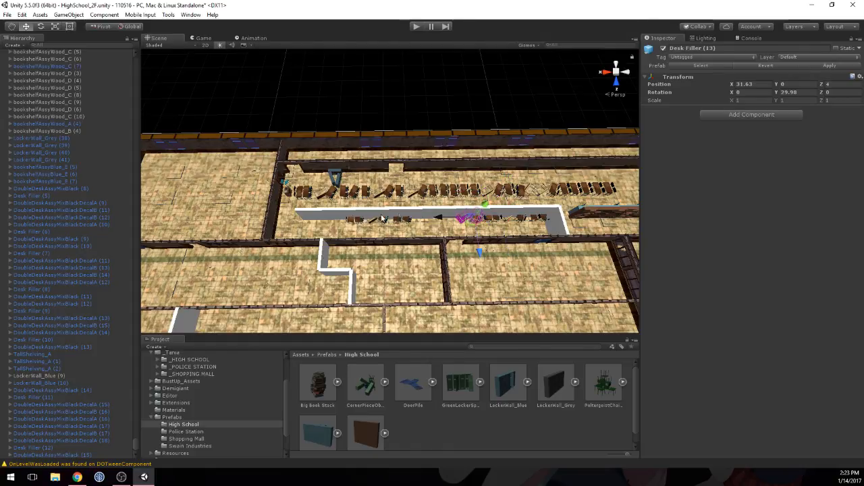
Step: Duplicate the desk filler near X 34.82 in the existing row and place the copy at the wall's open end at X 37.485, Z 4
{"action": "middle_click_drag", "start_coordinate": [305, 206], "coordinate": [365, 213]}
{"action": "scroll", "coordinate": [331, 209], "scroll_direction": "up", "scroll_amount": 5}
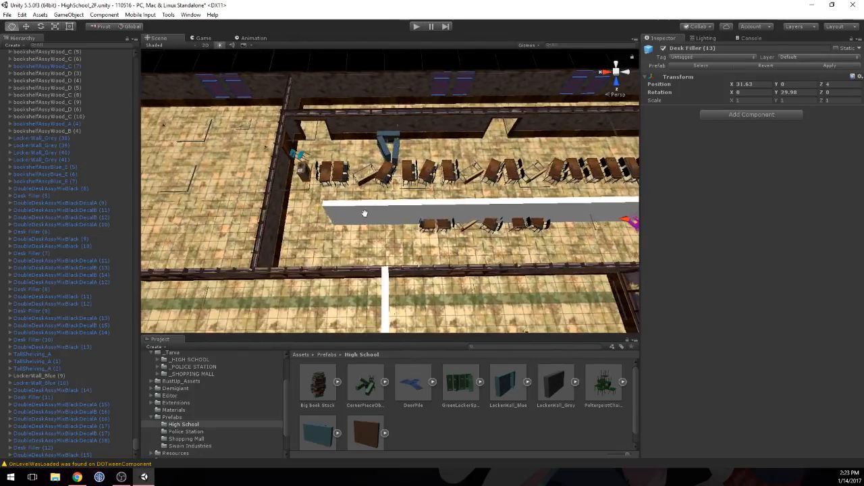
{"action": "left_click", "coordinate": [494, 173]}
{"action": "left_click", "coordinate": [493, 173]}
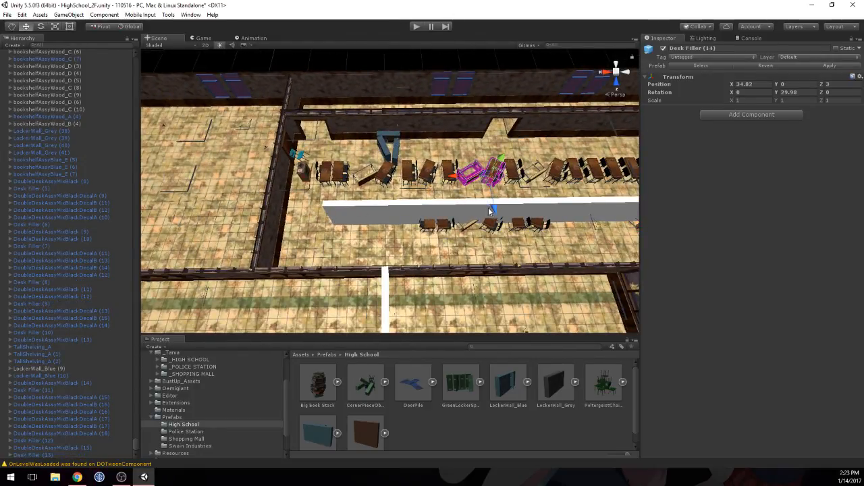
{"action": "left_click_drag", "start_coordinate": [494, 230], "coordinate": [331, 224]}
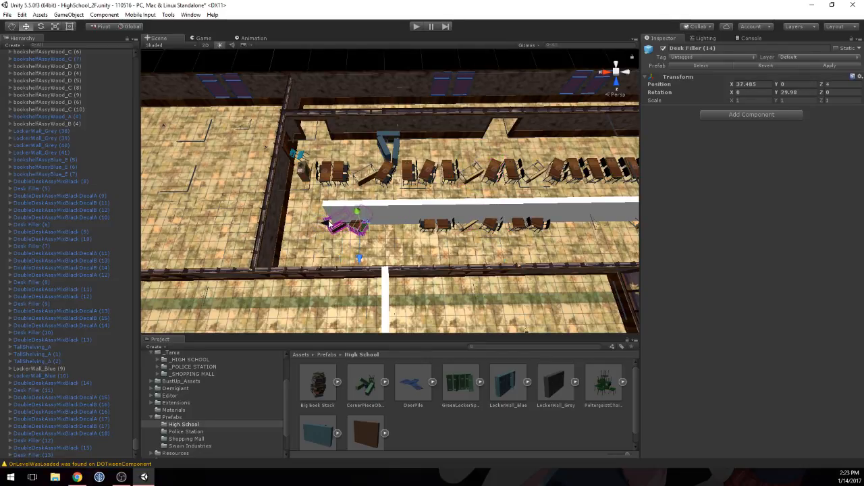
Step: Turn off the Mesh Renderer of all CollisionItemPrefab sections that form the long wall along the new desk row
{"action": "left_click", "coordinate": [399, 216]}
{"action": "scroll", "coordinate": [404, 211], "scroll_direction": "down", "scroll_amount": 3}
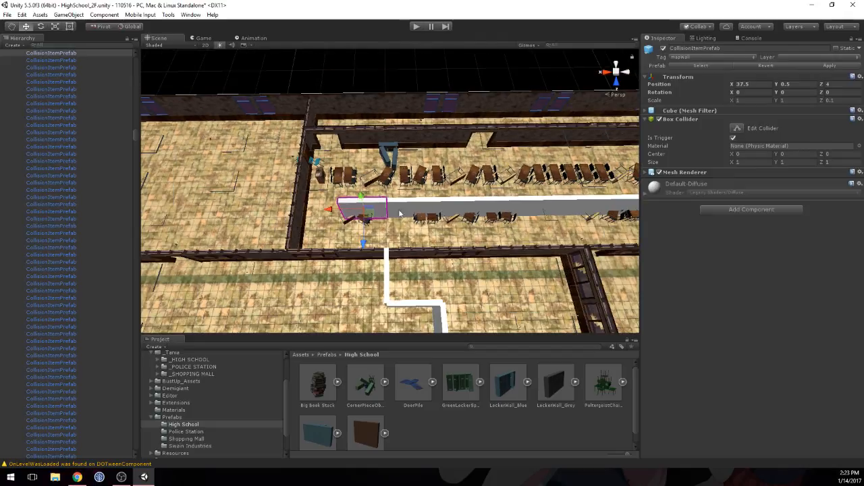
{"action": "scroll", "coordinate": [406, 208], "scroll_direction": "down", "scroll_amount": 3}
{"action": "left_click", "coordinate": [410, 206], "text": "shift"}
{"action": "left_click", "coordinate": [435, 203], "text": "shift"}
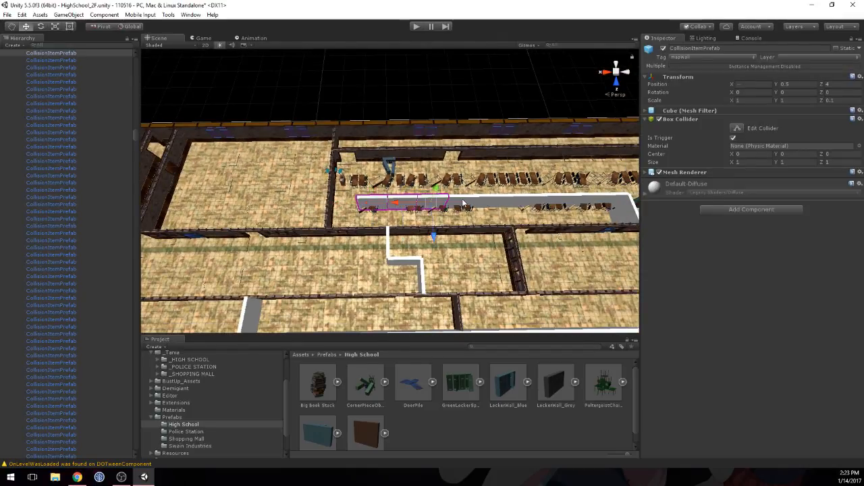
{"action": "left_click", "coordinate": [465, 202], "text": "shift"}
{"action": "left_click", "coordinate": [493, 201], "text": "shift"}
{"action": "left_click", "coordinate": [521, 201], "text": "shift"}
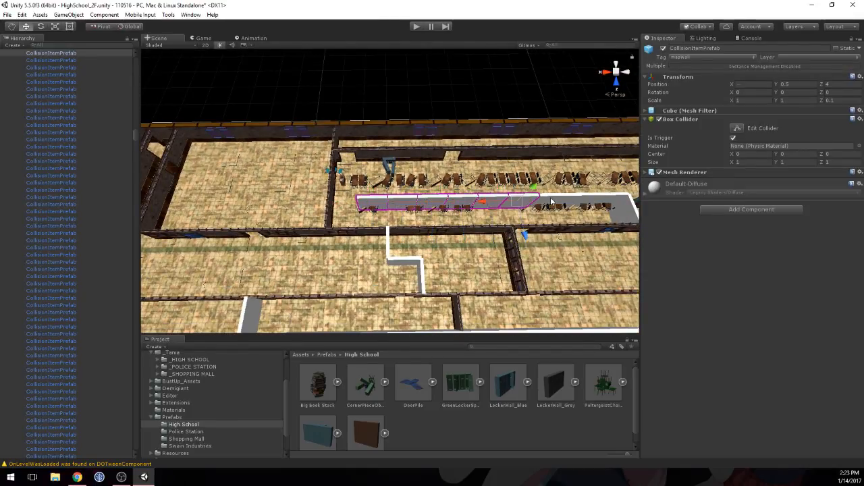
{"action": "left_click", "coordinate": [551, 201], "text": "shift"}
{"action": "left_click", "coordinate": [580, 199], "text": "shift"}
{"action": "left_click", "coordinate": [611, 198], "text": "shift"}
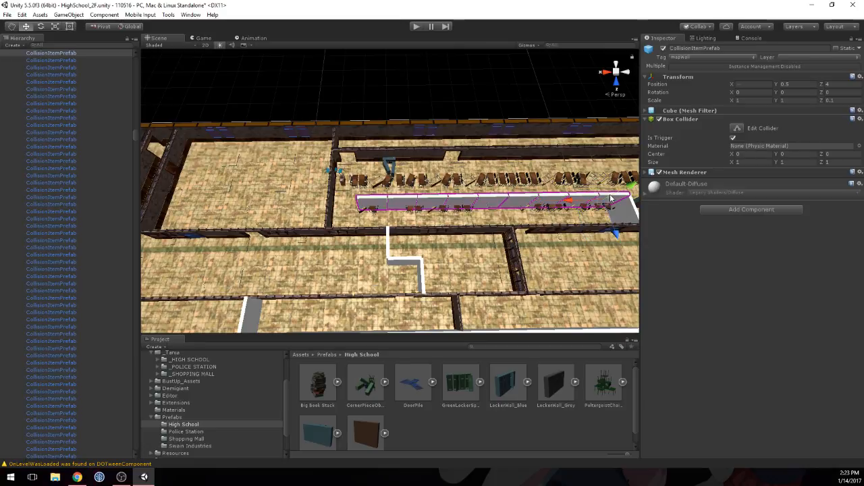
{"action": "left_click", "coordinate": [665, 174]}
{"action": "left_click", "coordinate": [658, 172]}
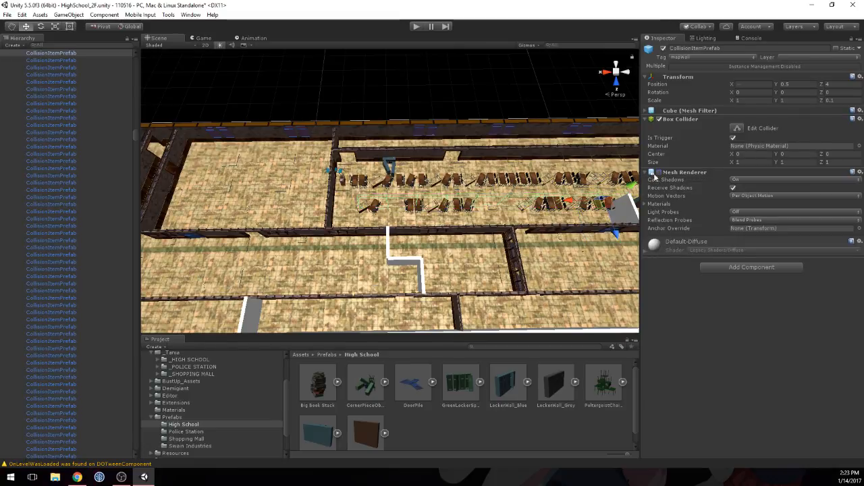
{"action": "left_click", "coordinate": [646, 172]}
Step: Duplicate three adjacent upright double desks from the original row and place the copies in the new row's middle gap at Z 4
{"action": "middle_click_drag", "start_coordinate": [618, 169], "coordinate": [446, 187]}
{"action": "scroll", "coordinate": [446, 187], "scroll_direction": "up", "scroll_amount": 5}
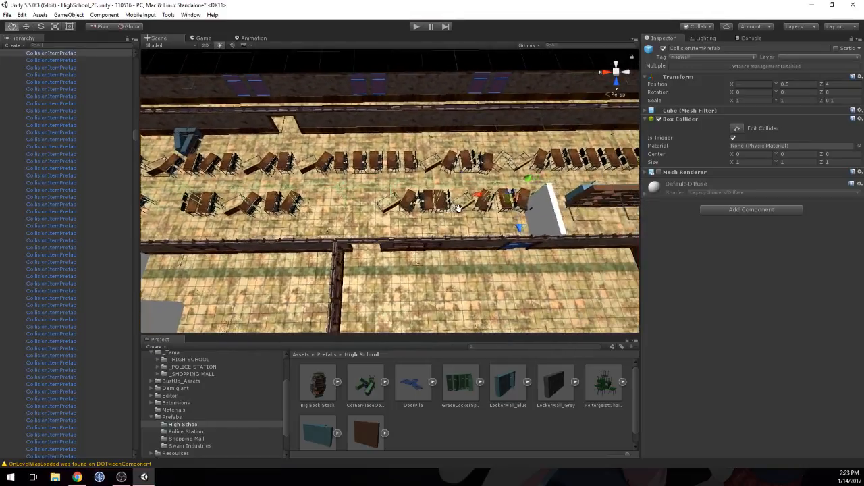
{"action": "middle_click_drag", "start_coordinate": [459, 211], "coordinate": [348, 211]}
{"action": "left_click", "coordinate": [448, 149]}
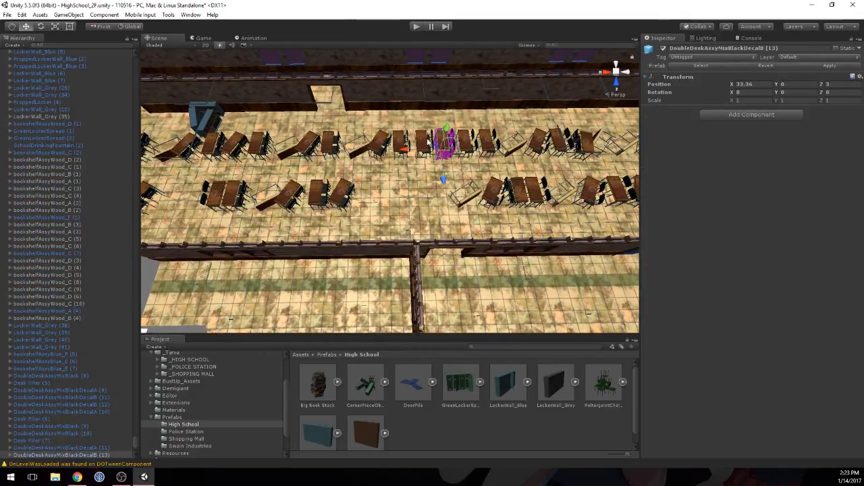
{"action": "left_click", "coordinate": [428, 140], "text": "shift"}
{"action": "key", "text": "ctrl+d"}
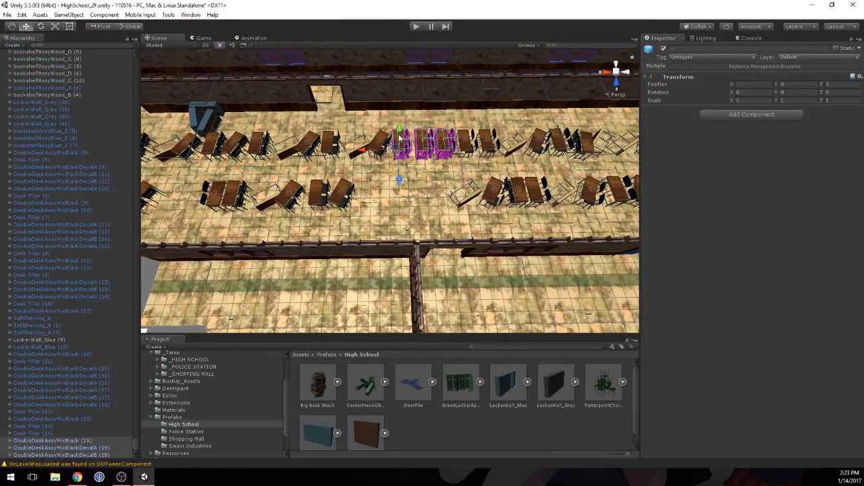
{"action": "left_click_drag", "start_coordinate": [421, 175], "coordinate": [382, 202]}
Step: Duplicate DoubleDeskAssyMixBlackDecalA (19), place the copy beside it at X 33.67, and set its Y rotation to 180
{"action": "left_click", "coordinate": [386, 195]}
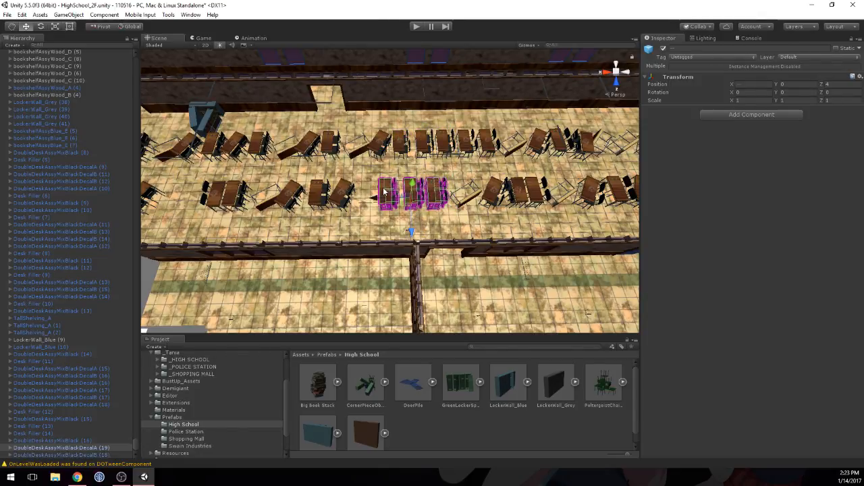
{"action": "key", "text": "ctrl+d"}
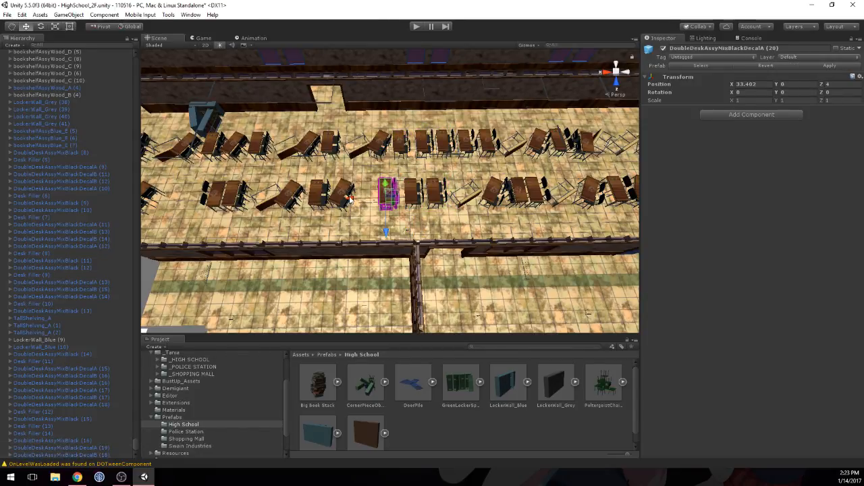
{"action": "left_click_drag", "start_coordinate": [349, 197], "coordinate": [333, 200]}
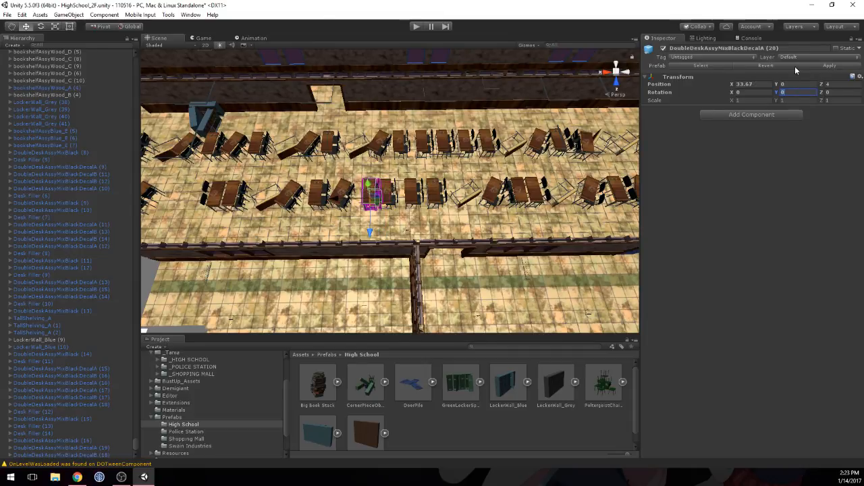
{"action": "type", "text": "180f"}
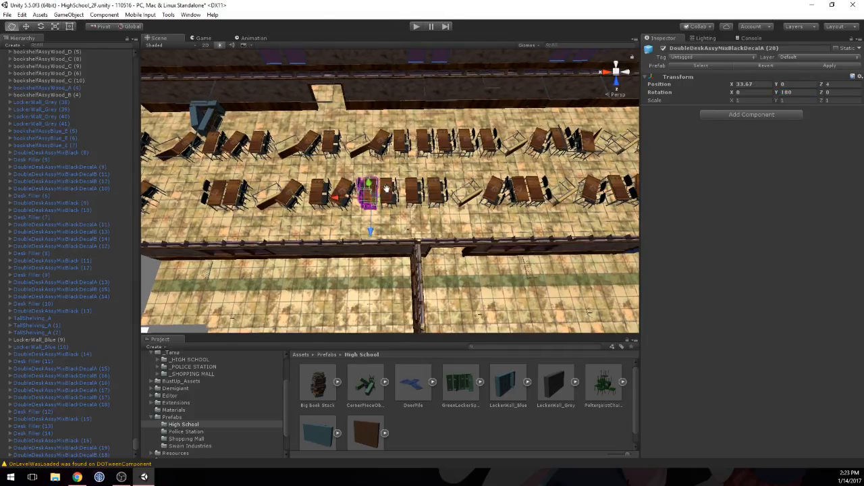
{"action": "middle_click_drag", "start_coordinate": [487, 186], "coordinate": [573, 177]}
{"action": "key", "text": "f"}
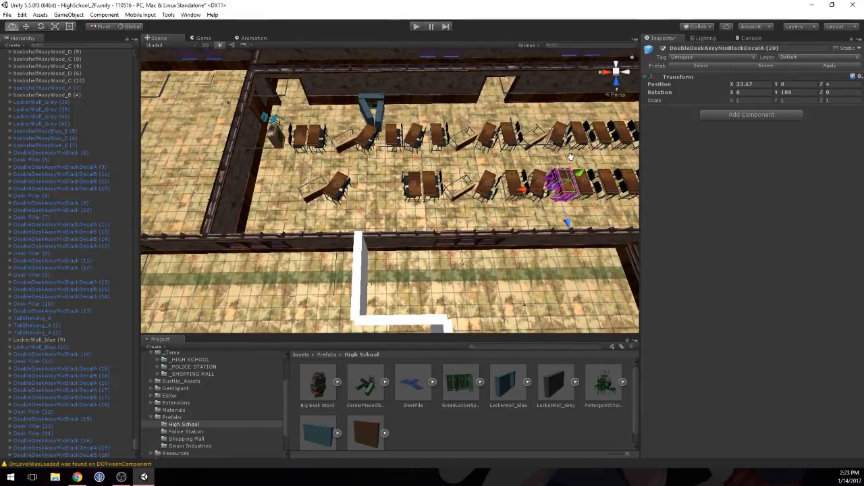
Step: Duplicate the two adjacent upright double desks near X 32.36 in the original row and fit the copies into the new row's gap at Z 3.997
{"action": "left_click", "coordinate": [477, 139]}
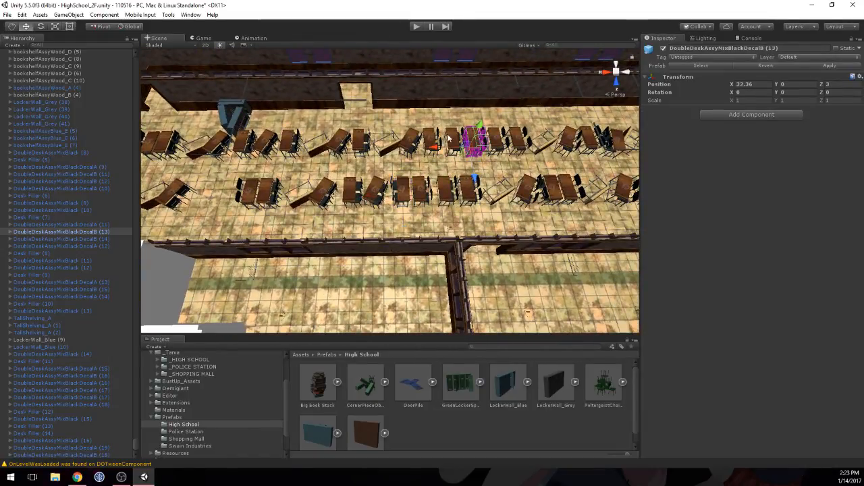
{"action": "left_click", "coordinate": [451, 139], "text": "shift"}
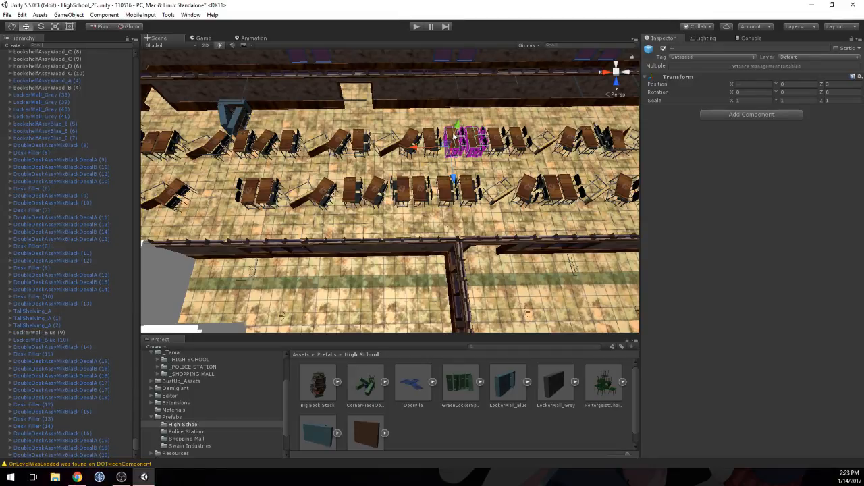
{"action": "left_click_drag", "start_coordinate": [419, 152], "coordinate": [156, 228]}
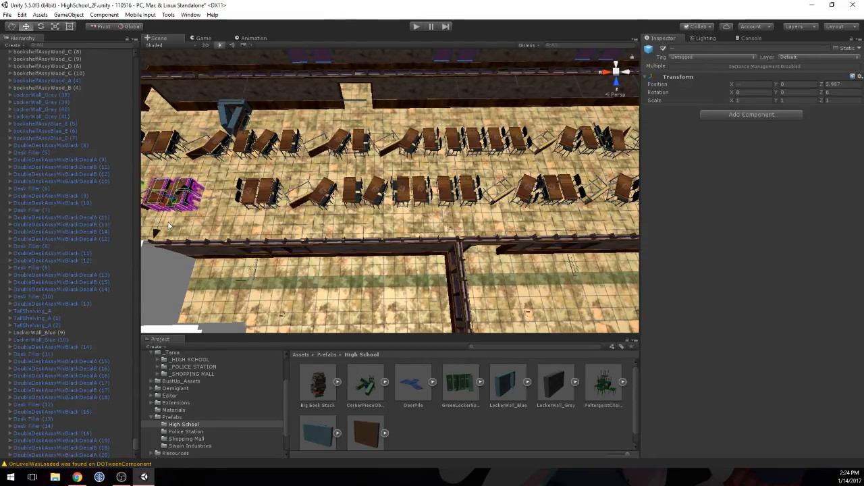
{"action": "key", "text": "f"}
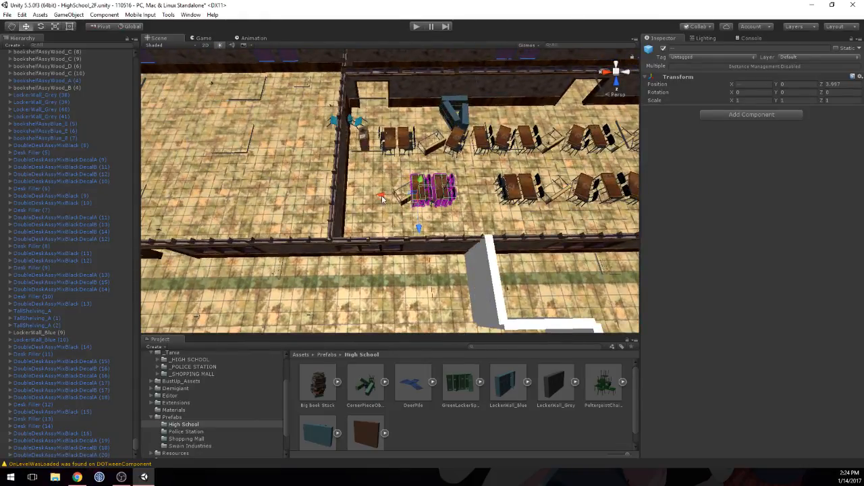
{"action": "left_click_drag", "start_coordinate": [381, 197], "coordinate": [416, 196]}
{"action": "key", "text": "f"}
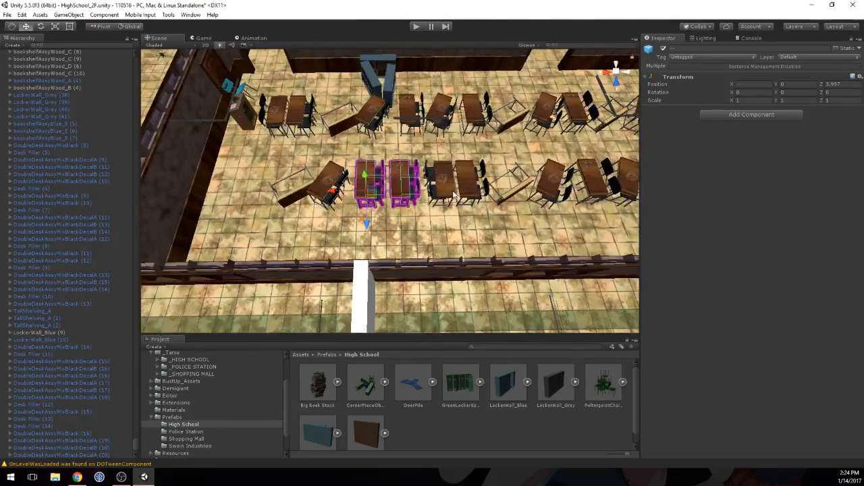
{"action": "scroll", "coordinate": [453, 194], "scroll_direction": "up", "scroll_amount": 10}
{"action": "middle_click_drag", "start_coordinate": [412, 192], "coordinate": [437, 198]}
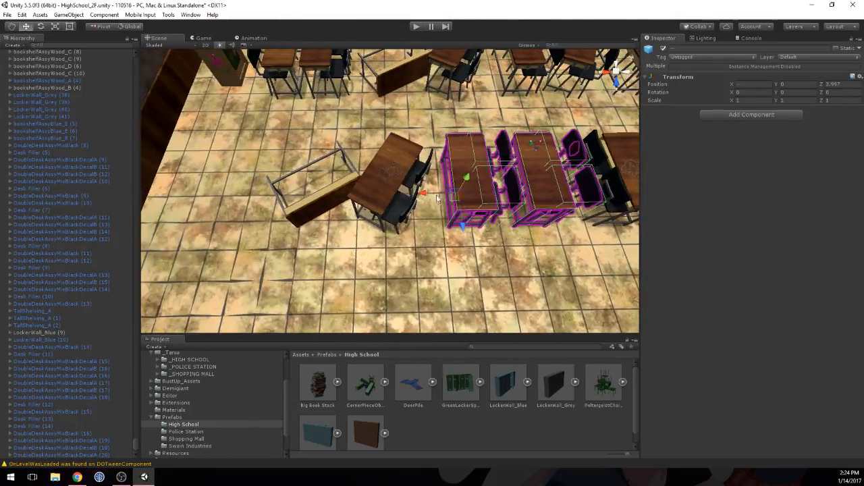
{"action": "left_click_drag", "start_coordinate": [425, 195], "coordinate": [421, 195]}
{"action": "middle_click_drag", "start_coordinate": [529, 190], "coordinate": [464, 190]}
{"action": "scroll", "coordinate": [468, 190], "scroll_direction": "down", "scroll_amount": 10}
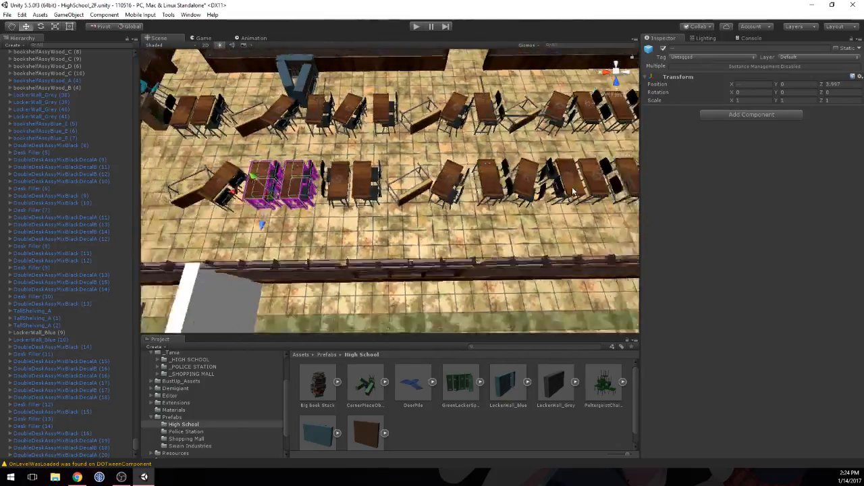
Step: Shift Desk Filler (13) in the new row to X 31.681 to even out its spacing from the neighbouring desks
{"action": "scroll", "coordinate": [580, 191], "scroll_direction": "down", "scroll_amount": 10}
{"action": "middle_click_drag", "start_coordinate": [587, 189], "coordinate": [484, 195]}
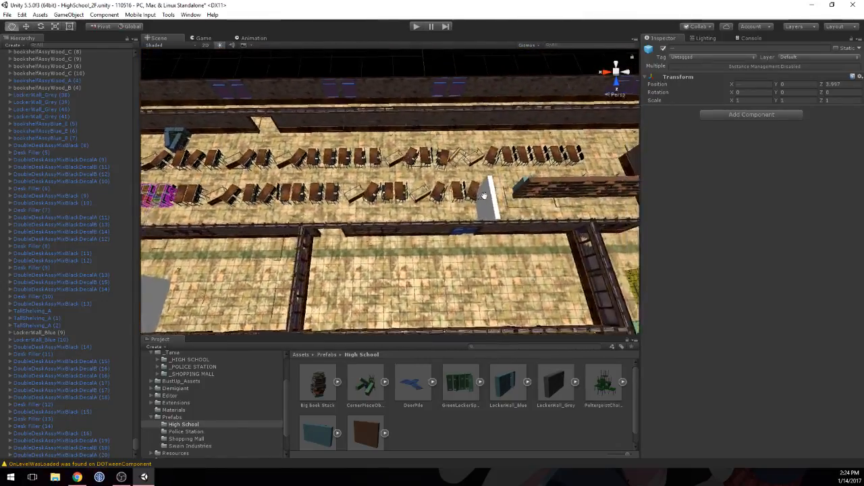
{"action": "scroll", "coordinate": [484, 195], "scroll_direction": "up", "scroll_amount": 5}
{"action": "left_click", "coordinate": [398, 218]}
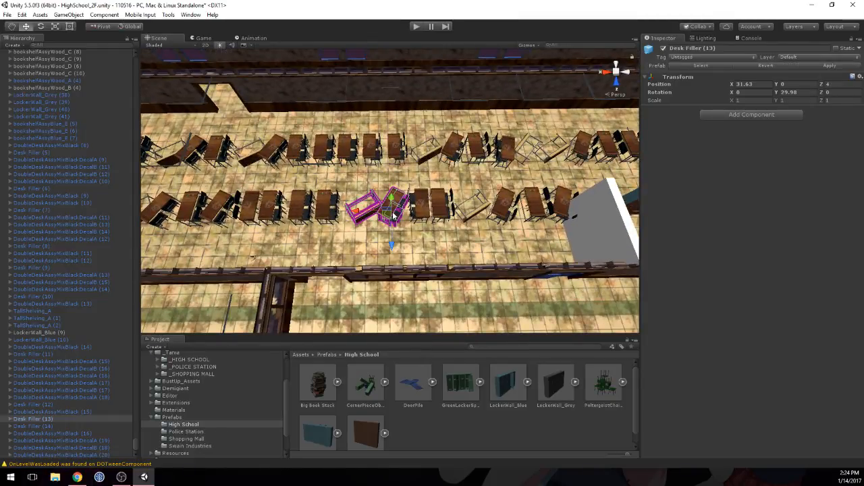
{"action": "scroll", "coordinate": [392, 217], "scroll_direction": "up", "scroll_amount": 5}
{"action": "left_click_drag", "start_coordinate": [360, 228], "coordinate": [352, 228]}
{"action": "middle_click_drag", "start_coordinate": [477, 228], "coordinate": [390, 216]}
{"action": "scroll", "coordinate": [390, 216], "scroll_direction": "down", "scroll_amount": 5}
{"action": "left_click_drag", "start_coordinate": [390, 216], "coordinate": [409, 199], "text": "alt"}
Step: Look through the _HIGH SCHOOL asset folder for a prop to replace the short crosswise wall at the end of the new row
{"action": "middle_click_drag", "start_coordinate": [343, 233], "coordinate": [457, 158]}
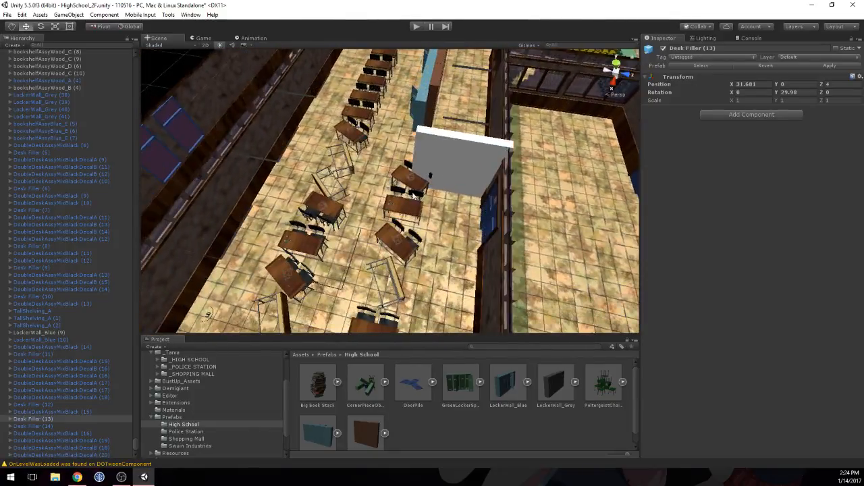
{"action": "left_click", "coordinate": [471, 170]}
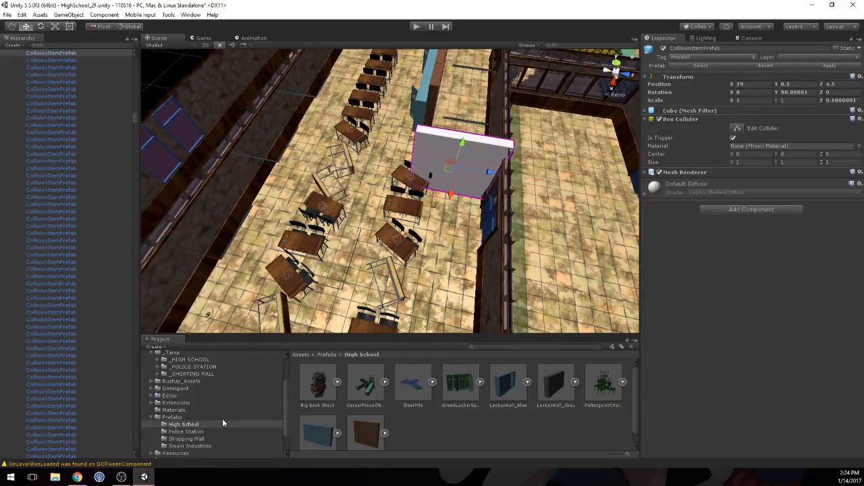
{"action": "scroll", "coordinate": [189, 418], "scroll_direction": "up", "scroll_amount": 3}
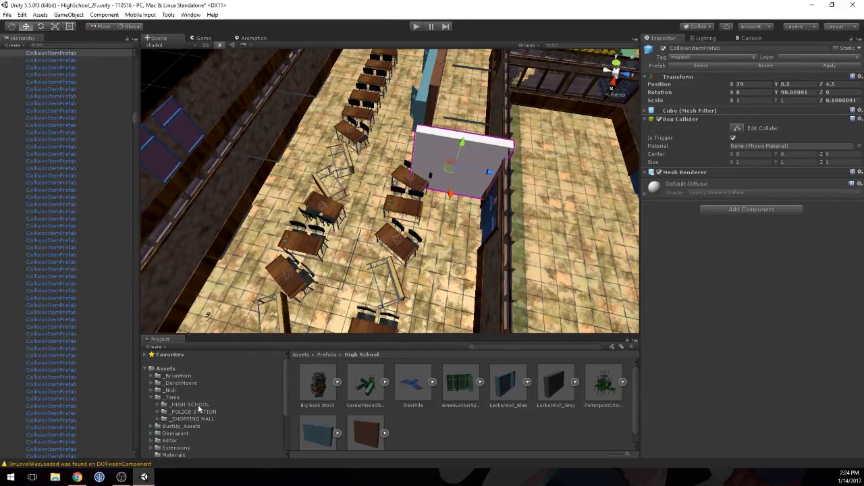
{"action": "left_click", "coordinate": [192, 404]}
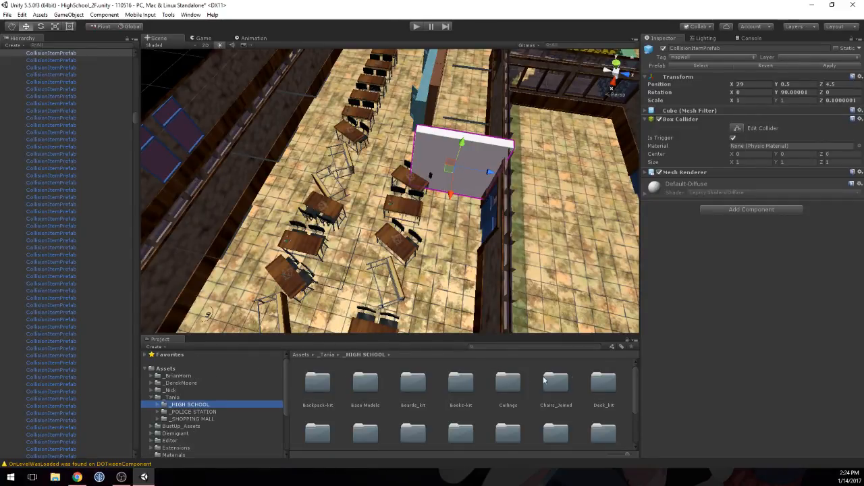
{"action": "scroll", "coordinate": [364, 392], "scroll_direction": "down", "scroll_amount": 1}
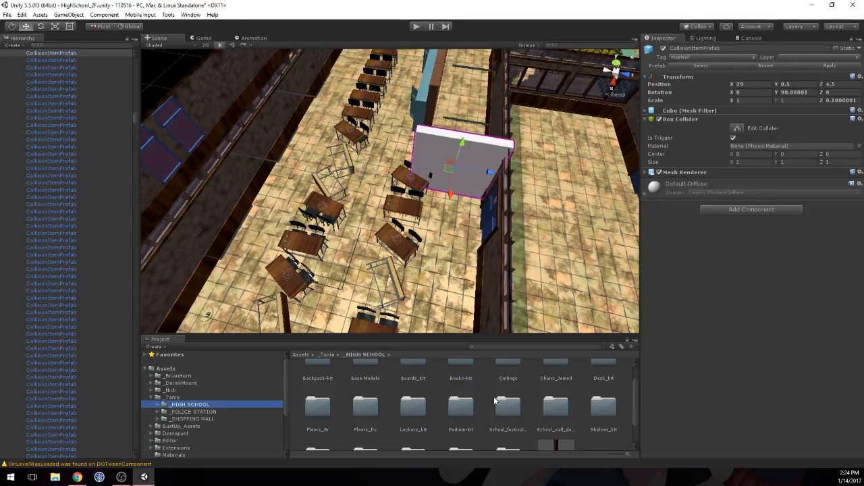
{"action": "scroll", "coordinate": [495, 401], "scroll_direction": "down", "scroll_amount": 1}
{"action": "scroll", "coordinate": [217, 402], "scroll_direction": "down", "scroll_amount": 5}
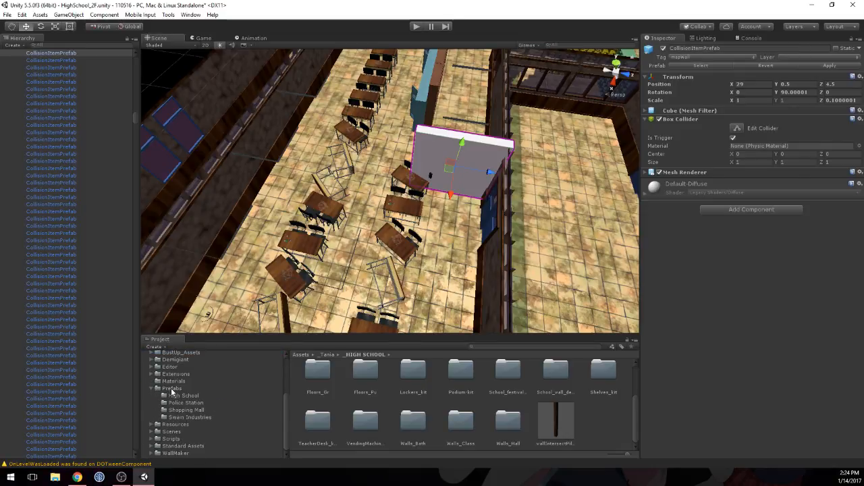
Step: Place the Big Book Stack prefab at the short crosswise wall with Y position 0.3, and turn off that wall's Mesh Renderer
{"action": "left_click", "coordinate": [173, 389]}
{"action": "double_click", "coordinate": [321, 375]}
{"action": "left_click", "coordinate": [319, 386]}
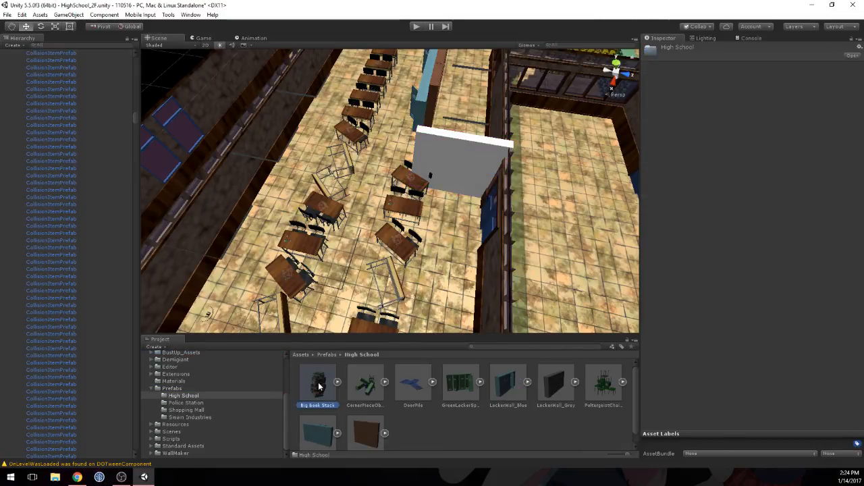
{"action": "left_click_drag", "start_coordinate": [777, 339], "coordinate": [688, 330]}
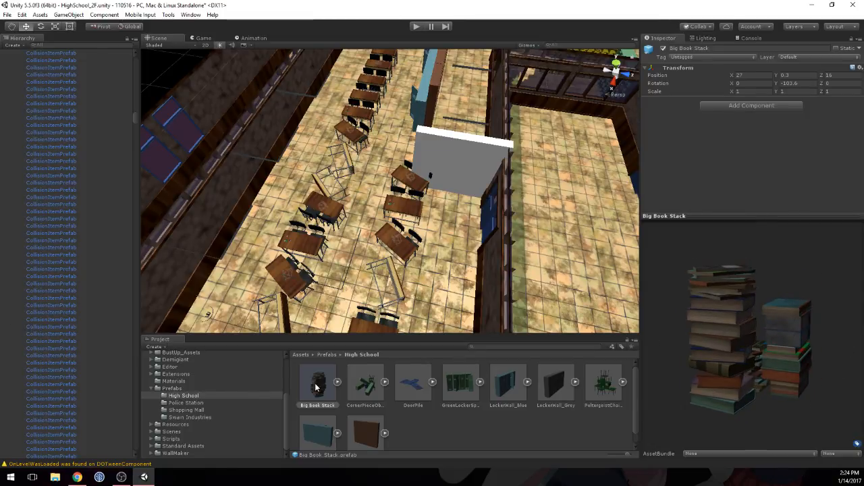
{"action": "left_click_drag", "start_coordinate": [449, 215], "coordinate": [457, 200]}
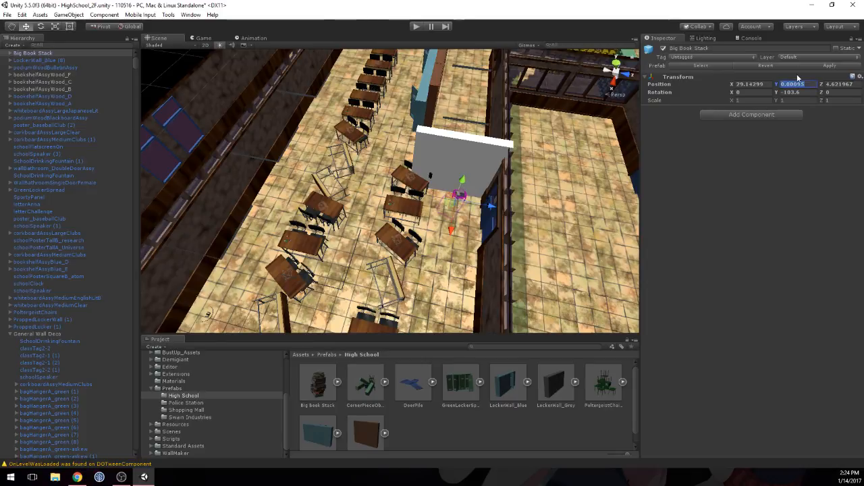
{"action": "type", "text": "0.3"}
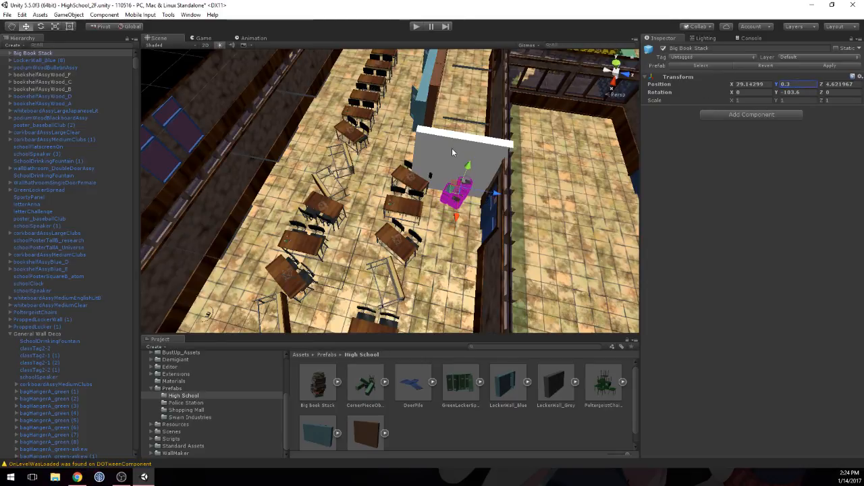
{"action": "left_click", "coordinate": [452, 149]}
{"action": "left_click", "coordinate": [659, 173]}
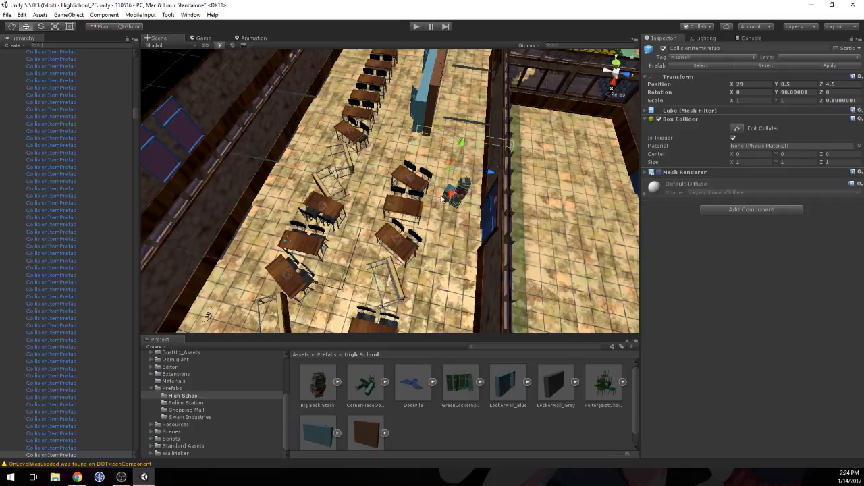
Step: Move the Big Book Stack closer to the corridor wall beside the blue door, at X 29.038, Z 4.764
{"action": "right_click_drag", "start_coordinate": [442, 198], "coordinate": [482, 174]}
{"action": "key", "text": "w"}
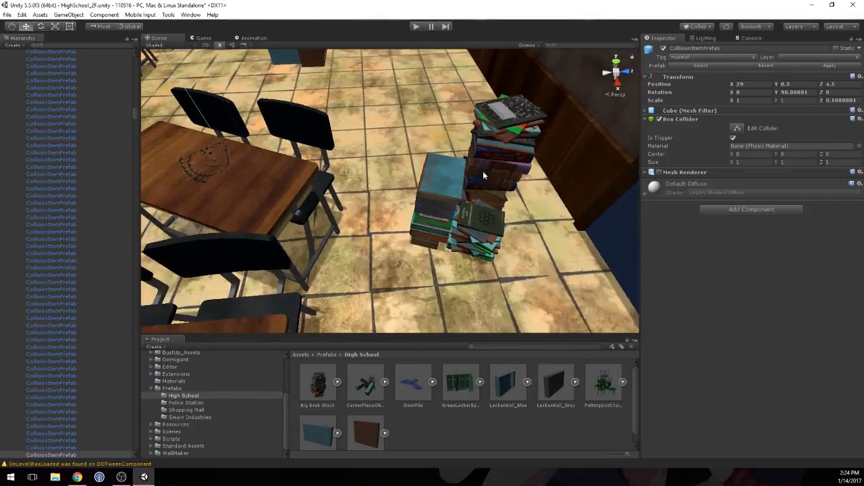
{"action": "left_click", "coordinate": [483, 173]}
{"action": "middle_click_drag", "start_coordinate": [511, 175], "coordinate": [392, 146]}
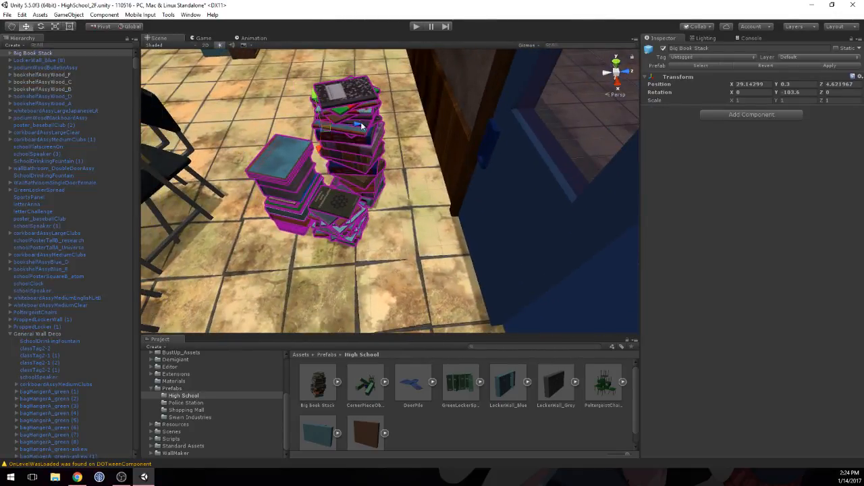
{"action": "left_click_drag", "start_coordinate": [361, 121], "coordinate": [395, 105]}
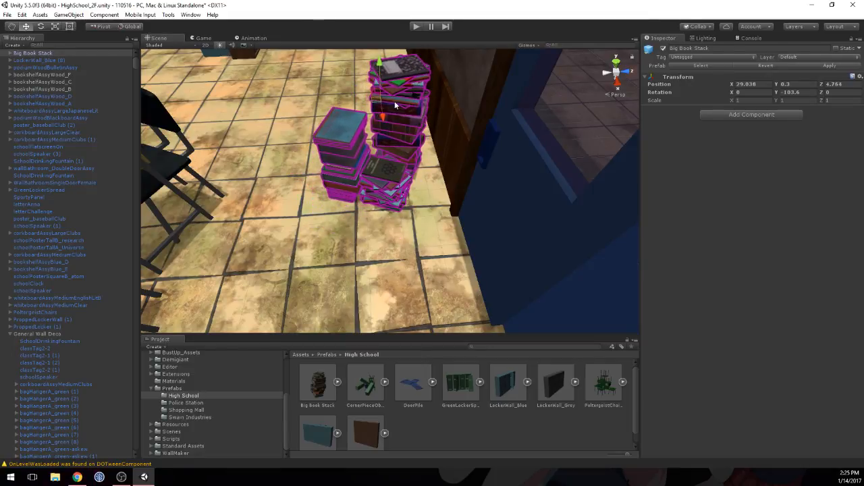
{"action": "scroll", "coordinate": [320, 130], "scroll_direction": "down", "scroll_amount": 5}
Step: Angle the row's end desk, DoubleDeskAssyMixBlackDecalA (17), toward the book stack with Y rotation 60.9 and position X 29.118, Z 4.275
{"action": "middle_click_drag", "start_coordinate": [320, 131], "coordinate": [510, 164]}
{"action": "scroll", "coordinate": [361, 139], "scroll_direction": "down", "scroll_amount": 5}
{"action": "left_click", "coordinate": [403, 203]}
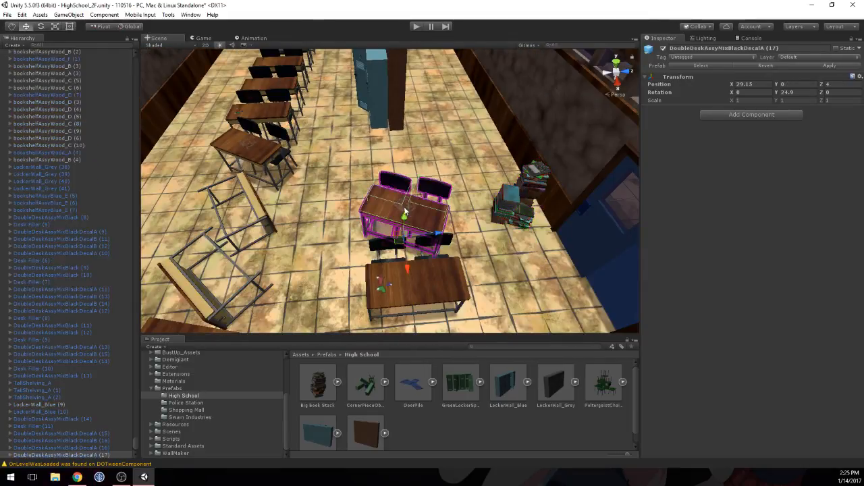
{"action": "left_click_drag", "start_coordinate": [407, 211], "coordinate": [482, 231]}
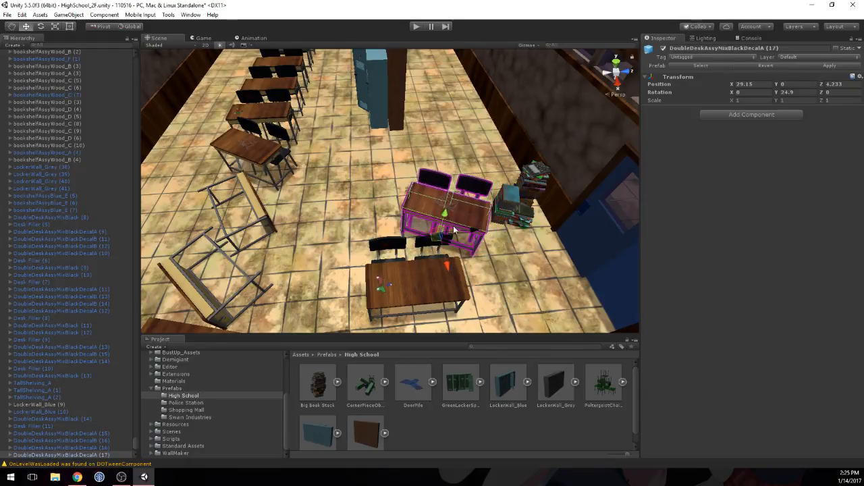
{"action": "left_click_drag", "start_coordinate": [778, 93], "coordinate": [551, 230]}
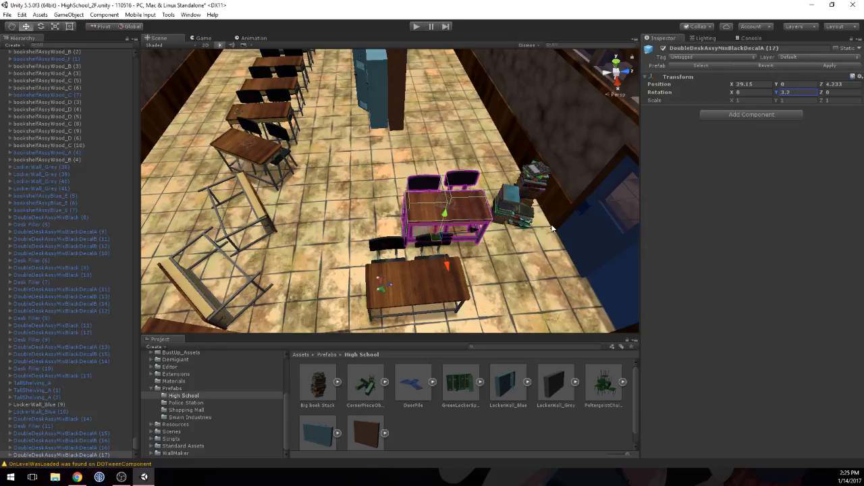
{"action": "left_click_drag", "start_coordinate": [472, 234], "coordinate": [484, 234]}
{"action": "middle_click_drag", "start_coordinate": [594, 226], "coordinate": [501, 227]}
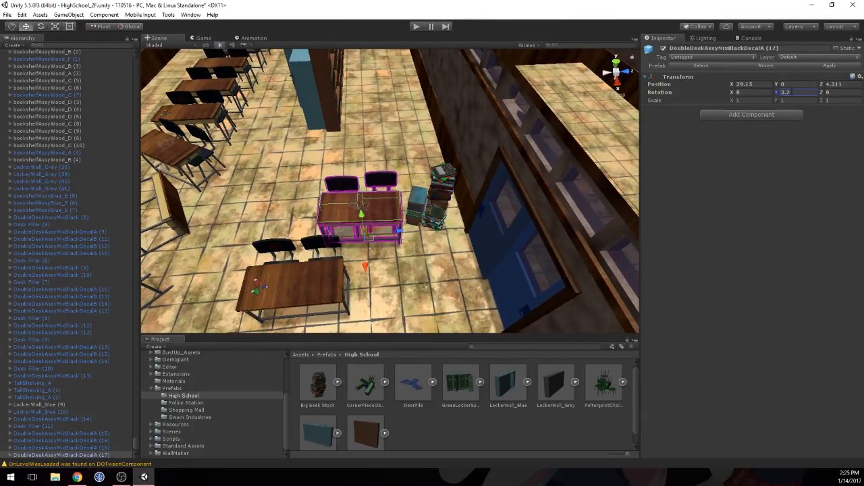
{"action": "left_click_drag", "start_coordinate": [780, 95], "coordinate": [91, 125]}
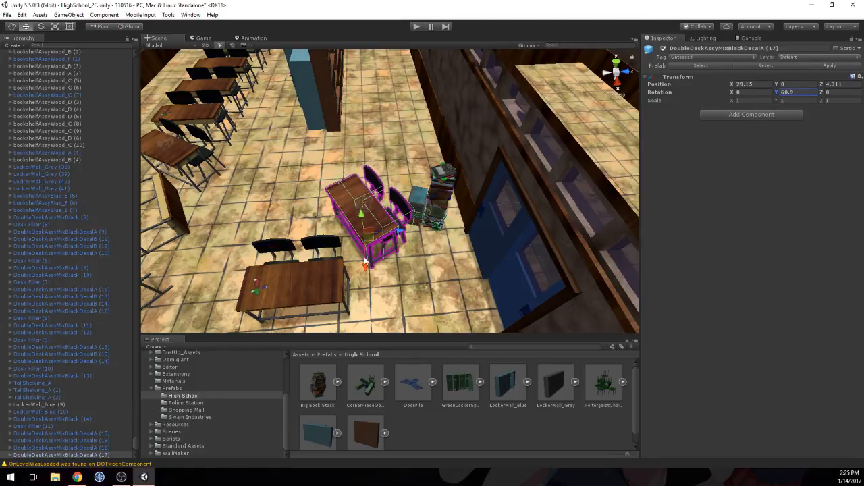
{"action": "left_click_drag", "start_coordinate": [364, 261], "coordinate": [395, 231]}
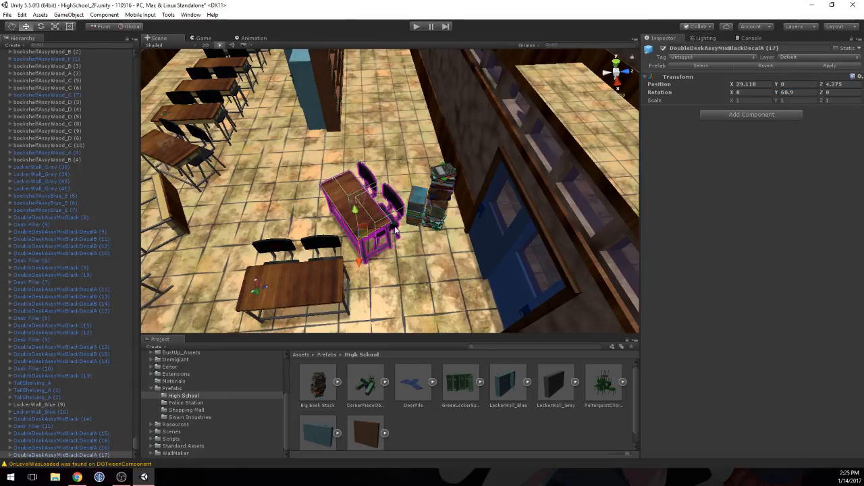
{"action": "left_click", "coordinate": [432, 253]}
Step: Open the whiteboardAssy prefab folder inside Boards_kit of the _HIGH SCHOOL assets to find a board for the bare classroom wall
{"action": "right_click_drag", "start_coordinate": [408, 243], "coordinate": [381, 142]}
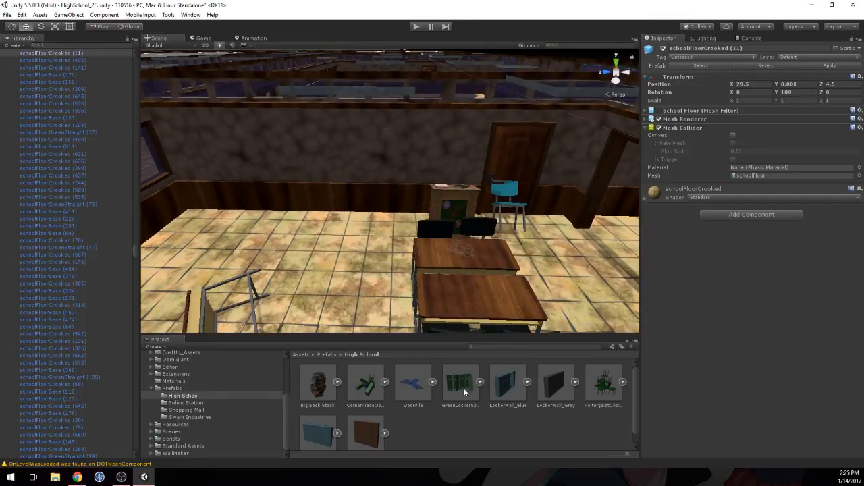
{"action": "scroll", "coordinate": [167, 379], "scroll_direction": "up", "scroll_amount": 5}
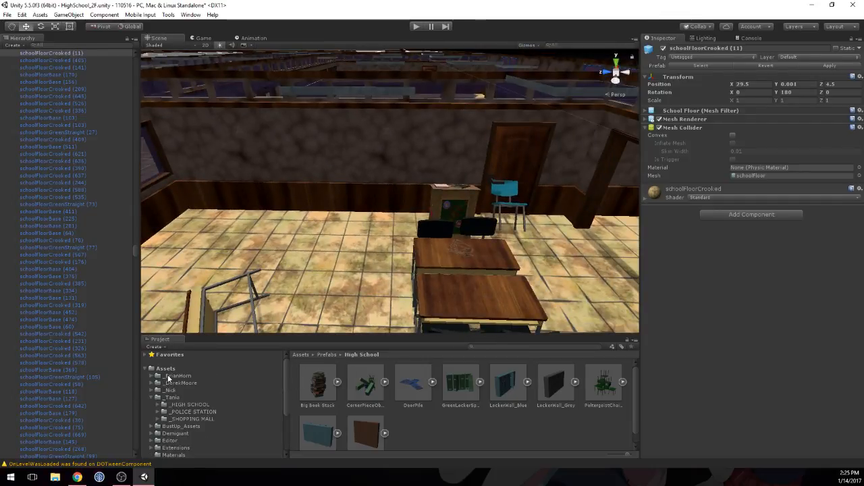
{"action": "left_click", "coordinate": [188, 404]}
{"action": "double_click", "coordinate": [413, 383]}
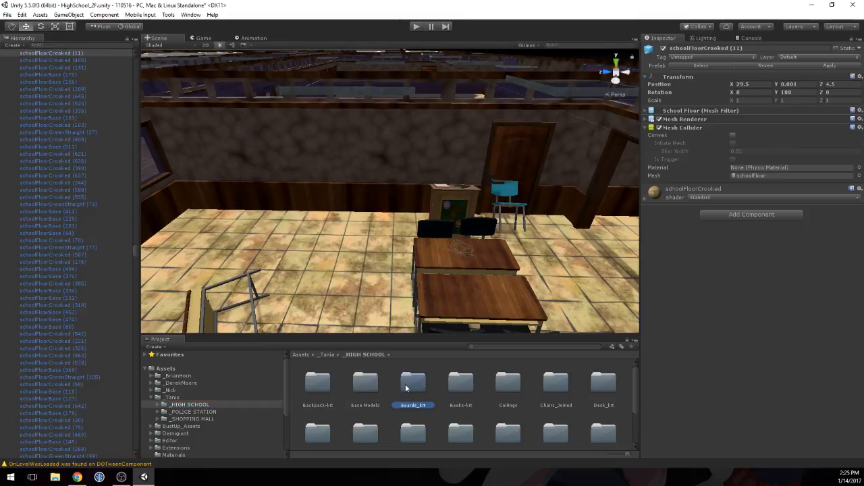
{"action": "double_click", "coordinate": [405, 383]}
{"action": "double_click", "coordinate": [316, 385]}
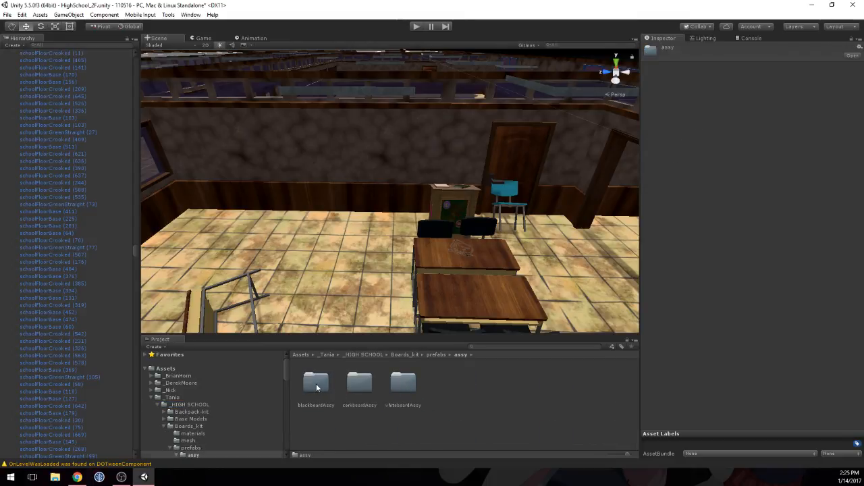
{"action": "double_click", "coordinate": [405, 383]}
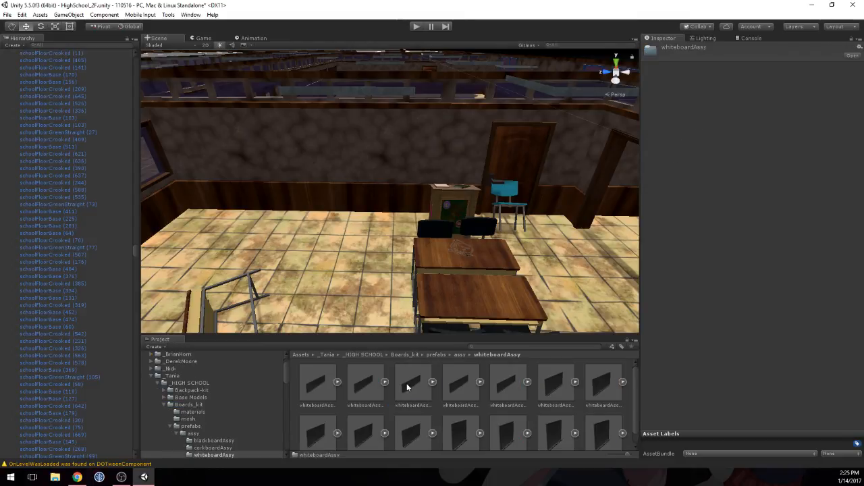
{"action": "scroll", "coordinate": [451, 397], "scroll_direction": "down", "scroll_amount": 1}
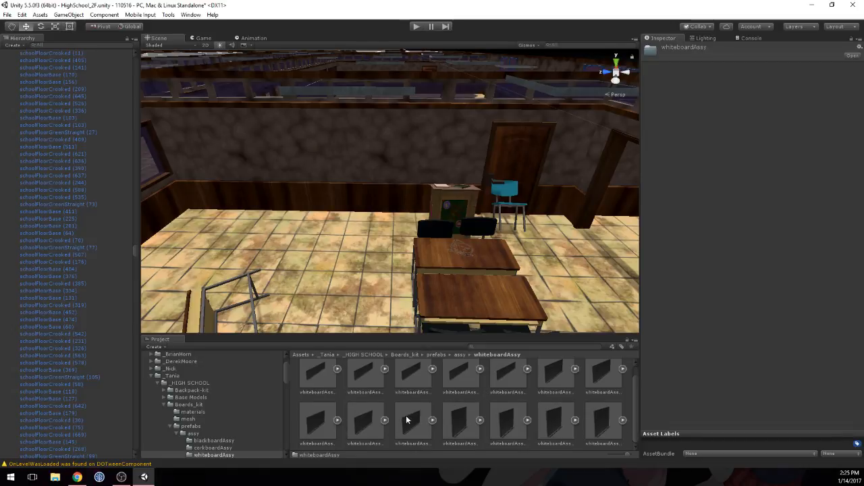
Step: Preview the medium whiteboard prefabs from the front, comparing the Generic, EnglishLitB, JapaneseLit and EnglishLit versions
{"action": "left_click", "coordinate": [368, 421]}
{"action": "left_click_drag", "start_coordinate": [786, 320], "coordinate": [693, 280]}
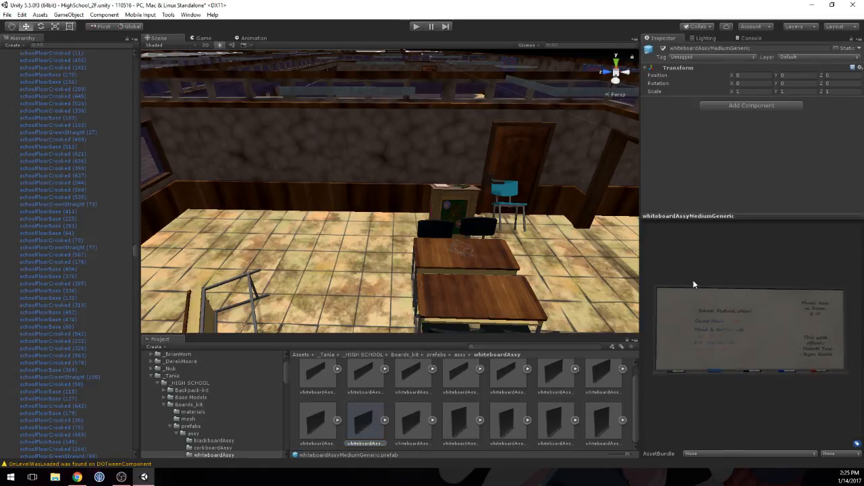
{"action": "left_click", "coordinate": [315, 423]}
{"action": "left_click_drag", "start_coordinate": [742, 345], "coordinate": [651, 305]}
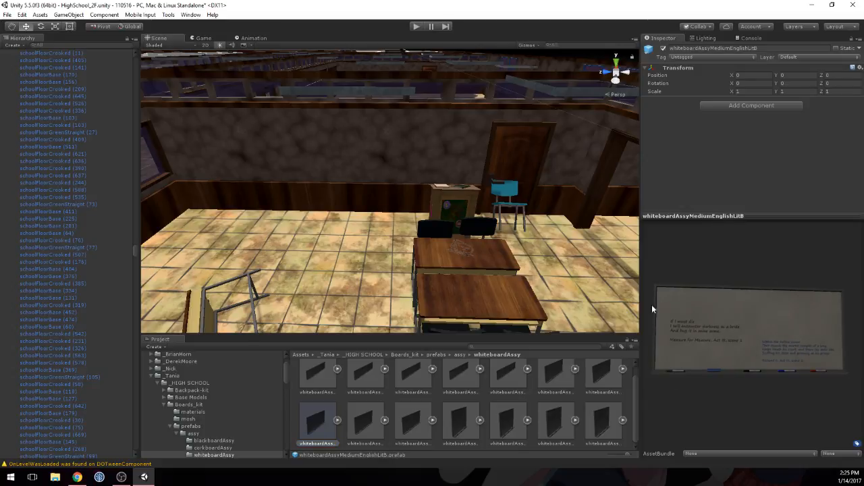
{"action": "left_click", "coordinate": [411, 420]}
{"action": "left_click_drag", "start_coordinate": [733, 326], "coordinate": [693, 297]}
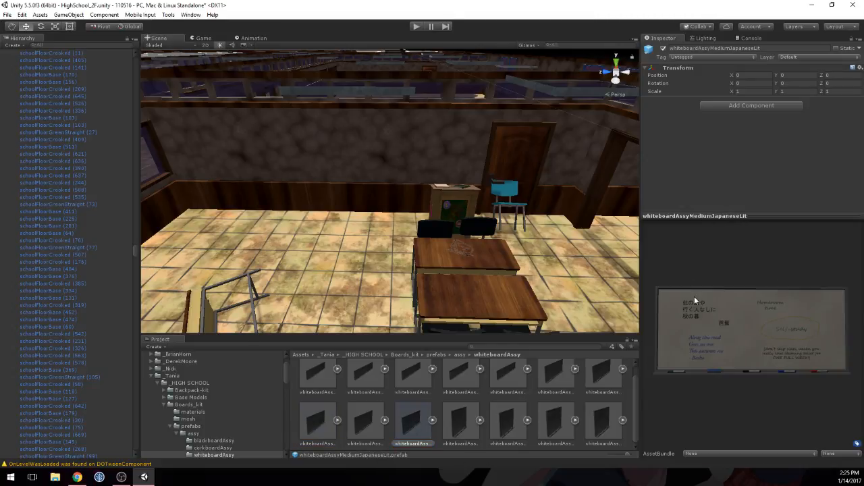
{"action": "left_click", "coordinate": [600, 369]}
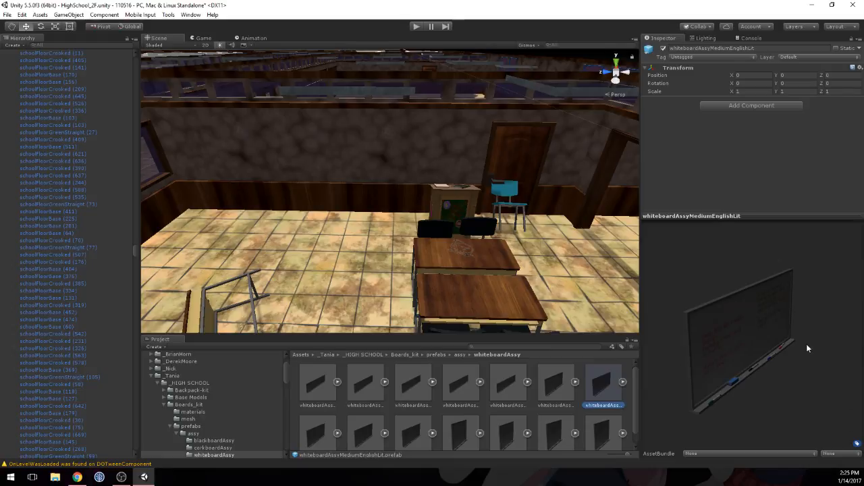
{"action": "left_click_drag", "start_coordinate": [806, 344], "coordinate": [709, 308]}
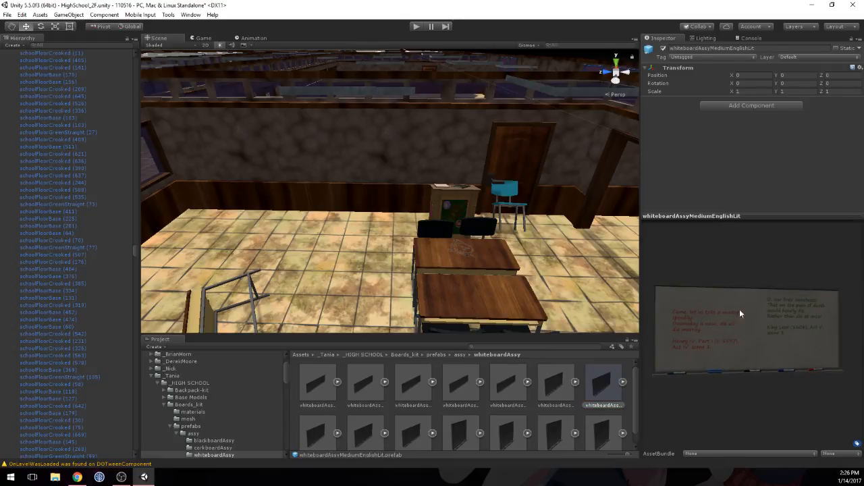
Step: Place whiteboardAssyMediumEnglishLit on the wall beside the brown door with Y rotation -90 and position X 38.95, Y 0, Z 3.75
{"action": "left_click_drag", "start_coordinate": [484, 255], "coordinate": [331, 197]}
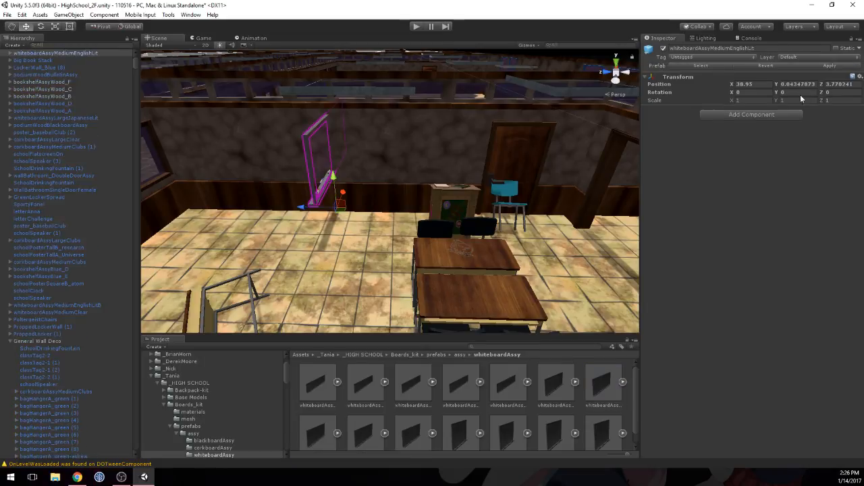
{"action": "left_click", "coordinate": [796, 92]}
{"action": "type", "text": "-90"}
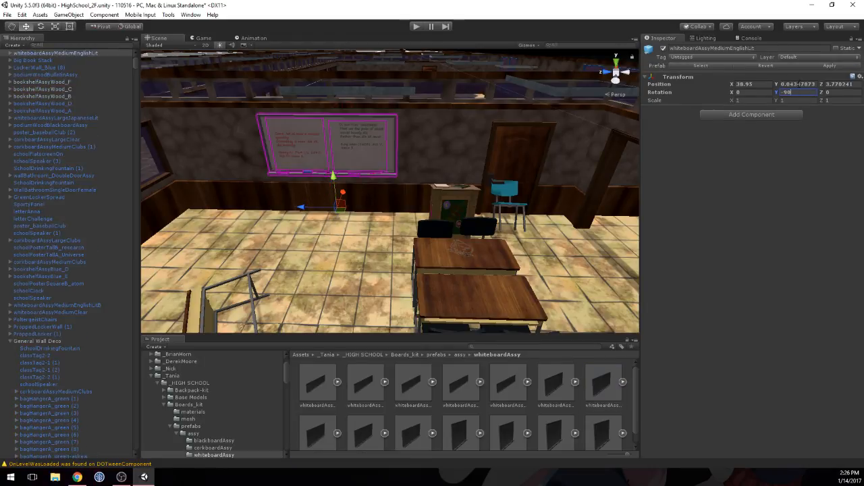
{"action": "double_click", "coordinate": [800, 84]}
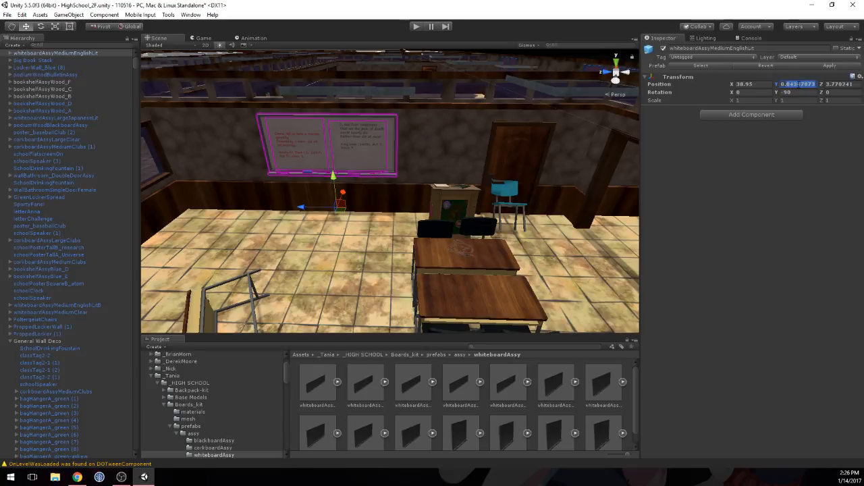
{"action": "key", "text": "BackSpace"}
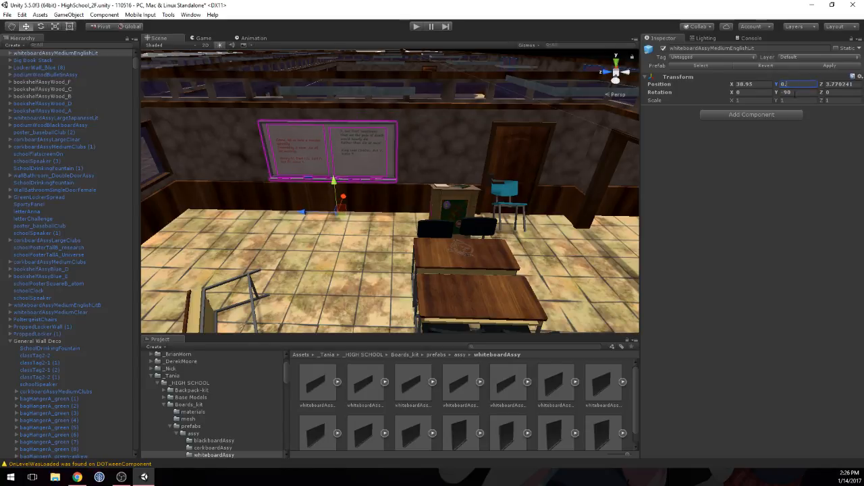
{"action": "key", "text": "Tab"}
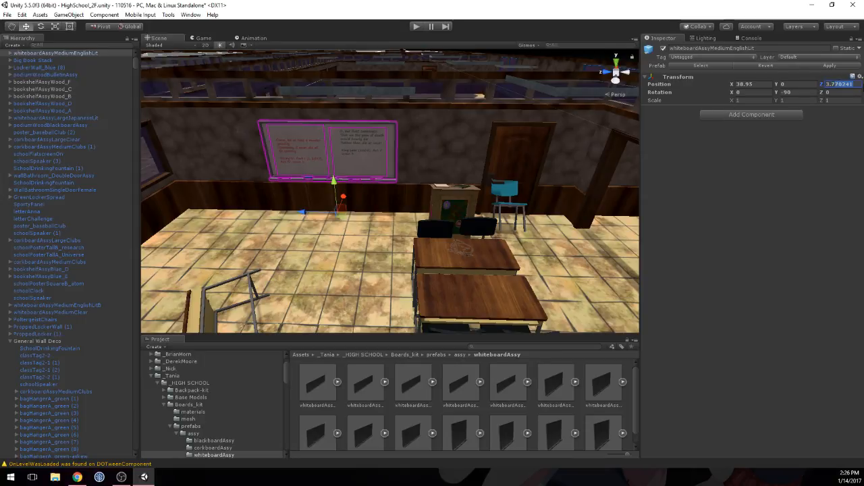
{"action": "type", "text": "3.75"}
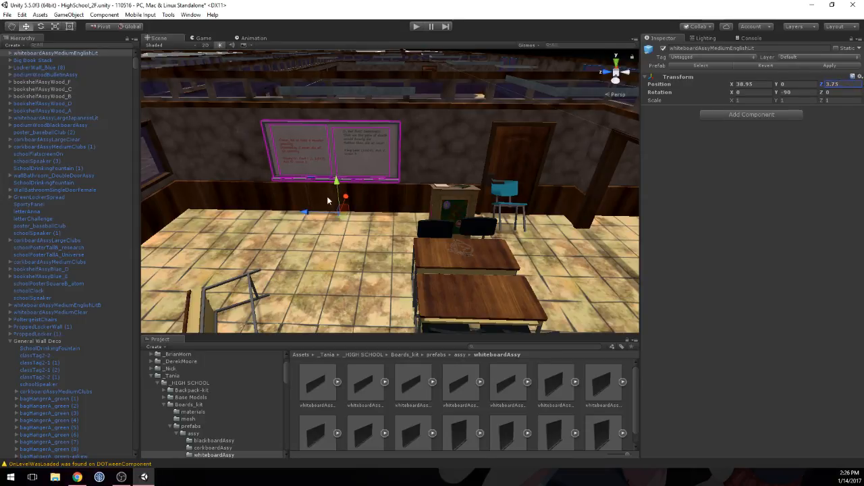
Step: Raise the whiteboard to Y position 0.035 and push it closer to the wall at X 38.96
{"action": "left_click_drag", "start_coordinate": [339, 183], "coordinate": [340, 177]}
{"action": "right_click_drag", "start_coordinate": [422, 167], "coordinate": [295, 189]}
{"action": "middle_click_drag", "start_coordinate": [295, 188], "coordinate": [101, 122]}
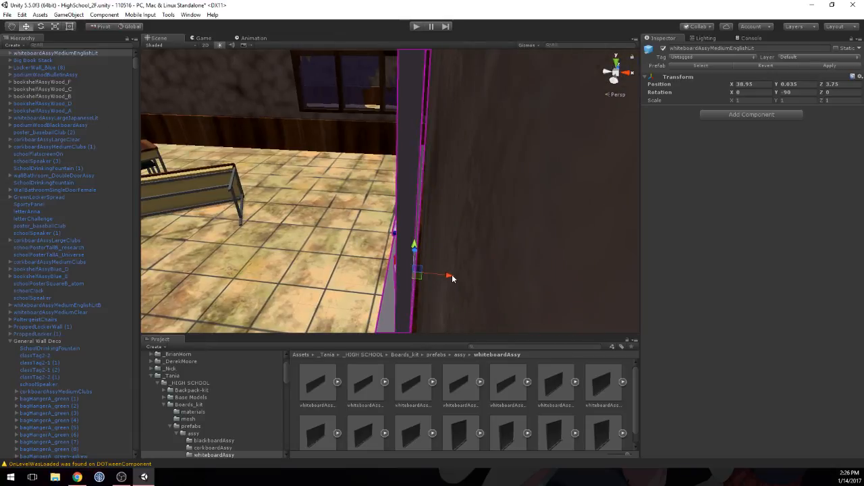
{"action": "left_click_drag", "start_coordinate": [452, 274], "coordinate": [455, 274]}
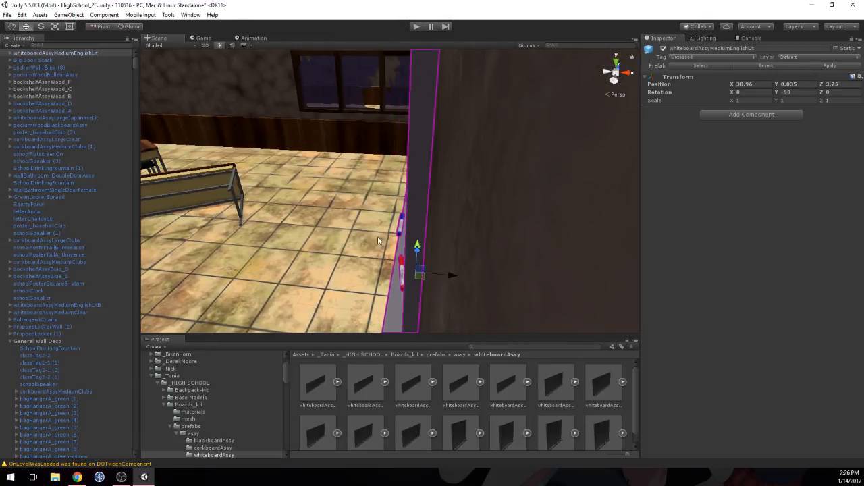
Step: Lower the whiteboard slightly on the wall to Y position 0.025 and deselect it
{"action": "middle_click_drag", "start_coordinate": [340, 226], "coordinate": [277, 220]}
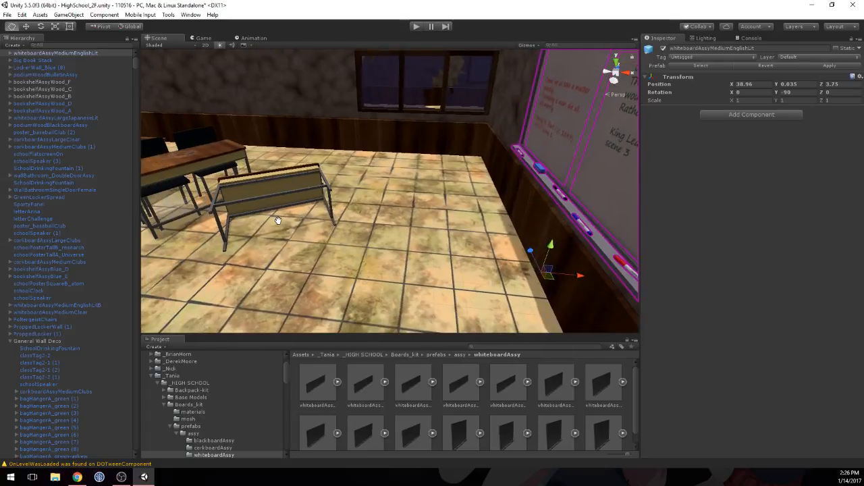
{"action": "right_click_drag", "start_coordinate": [355, 168], "coordinate": [305, 175]}
{"action": "middle_click_drag", "start_coordinate": [476, 132], "coordinate": [509, 124]}
{"action": "scroll", "coordinate": [509, 124], "scroll_direction": "down", "scroll_amount": 5}
{"action": "middle_click_drag", "start_coordinate": [305, 183], "coordinate": [466, 154]}
{"action": "left_click_drag", "start_coordinate": [412, 211], "coordinate": [413, 214]}
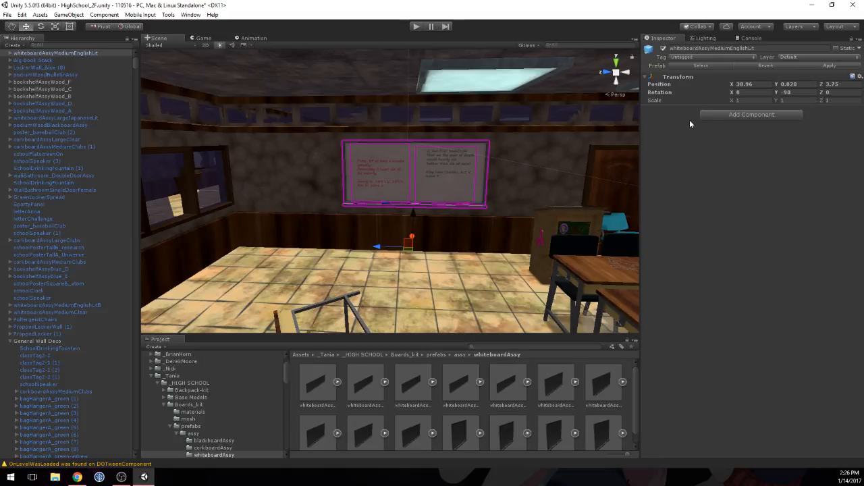
{"action": "left_click", "coordinate": [803, 84]}
{"action": "key", "text": "BackSpace"}
{"action": "type", "text": "5"}
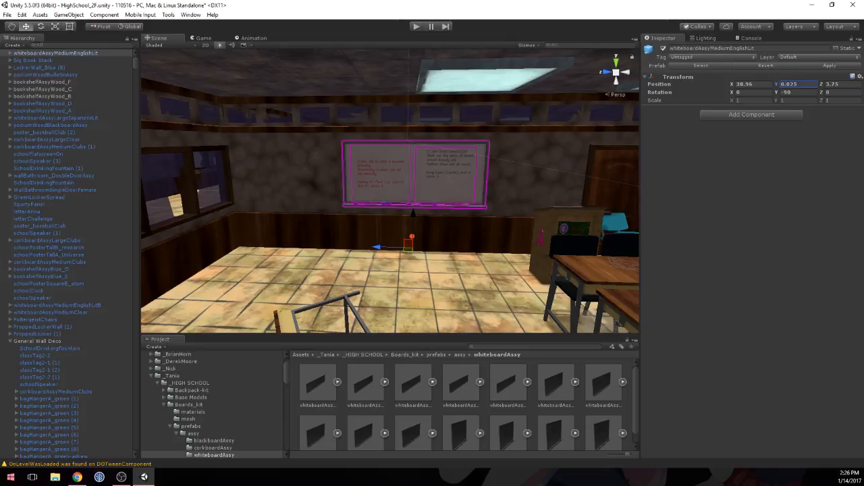
{"action": "scroll", "coordinate": [496, 229], "scroll_direction": "down", "scroll_amount": 3}
{"action": "left_click", "coordinate": [451, 260]}
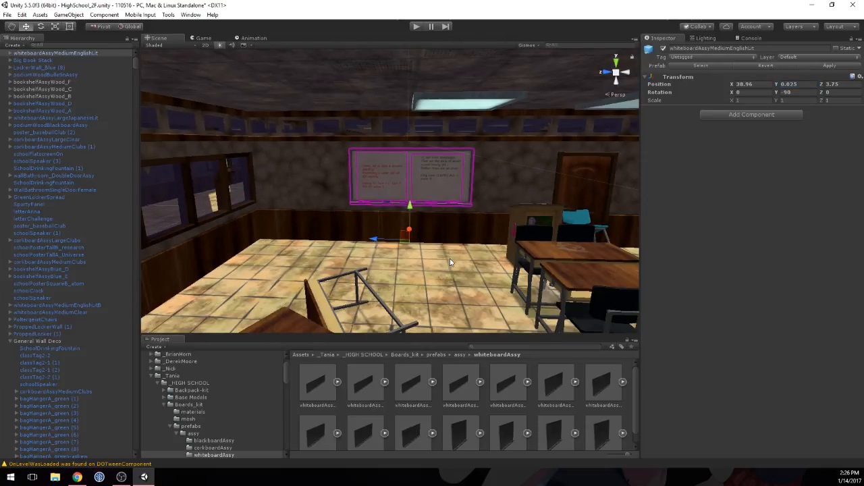
Step: Open the corkboardAssy prefab folder in Boards_kit and preview the corkboardAssySmallClubs prefab from the front
{"action": "left_click", "coordinate": [405, 354]}
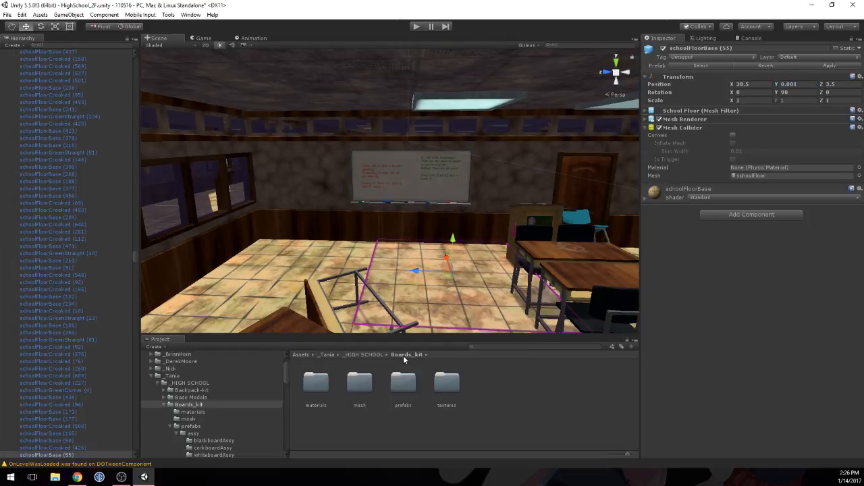
{"action": "double_click", "coordinate": [403, 383]}
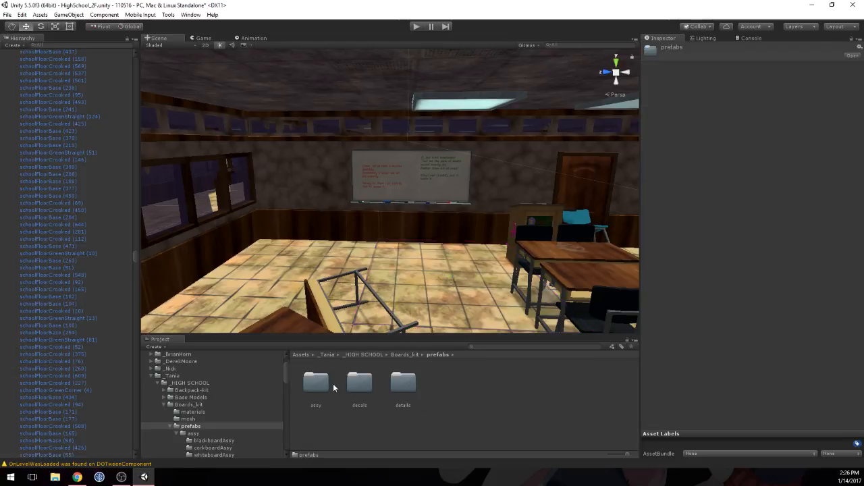
{"action": "double_click", "coordinate": [324, 385]}
{"action": "double_click", "coordinate": [359, 383]}
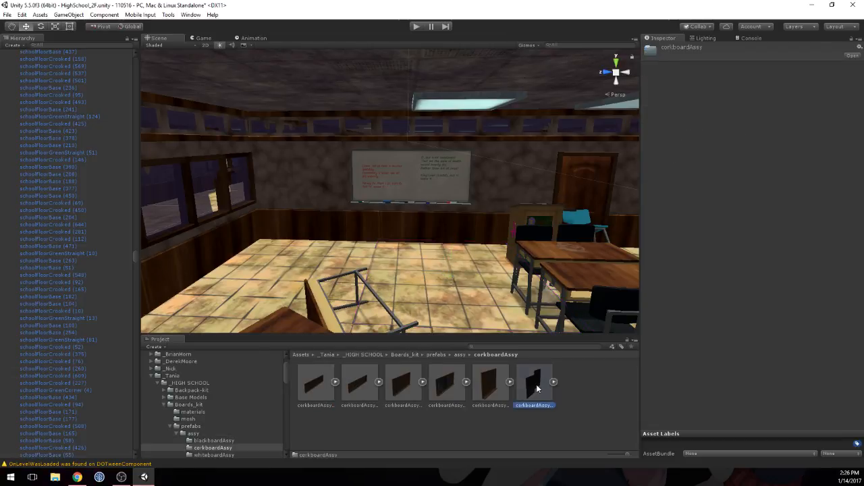
{"action": "left_click", "coordinate": [538, 388]}
{"action": "left_click_drag", "start_coordinate": [786, 358], "coordinate": [722, 337]}
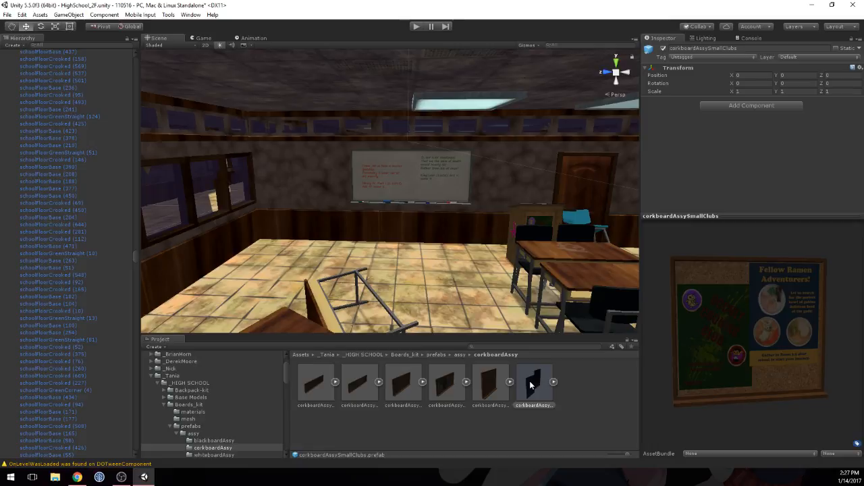
Step: Place the corkboardAssySmallClear prefab on the wall between the window and the whiteboard with Y rotation -90
{"action": "left_click", "coordinate": [491, 385]}
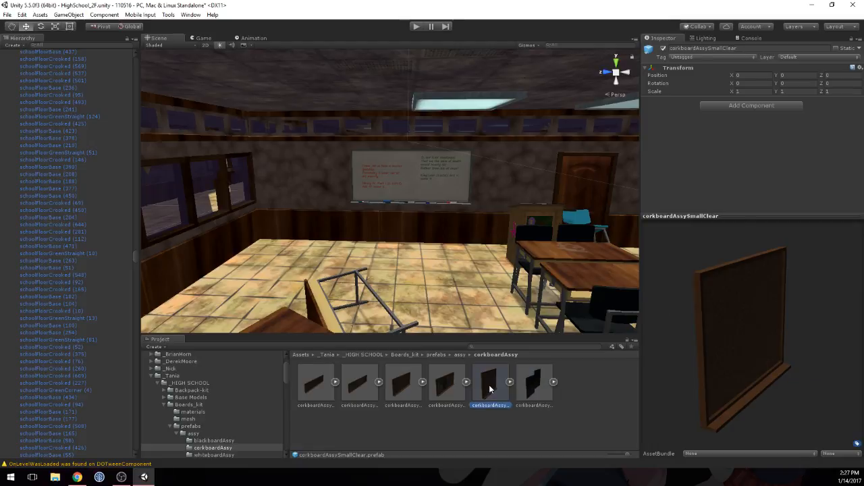
{"action": "left_click_drag", "start_coordinate": [489, 385], "coordinate": [313, 237]}
{"action": "left_click", "coordinate": [798, 92]}
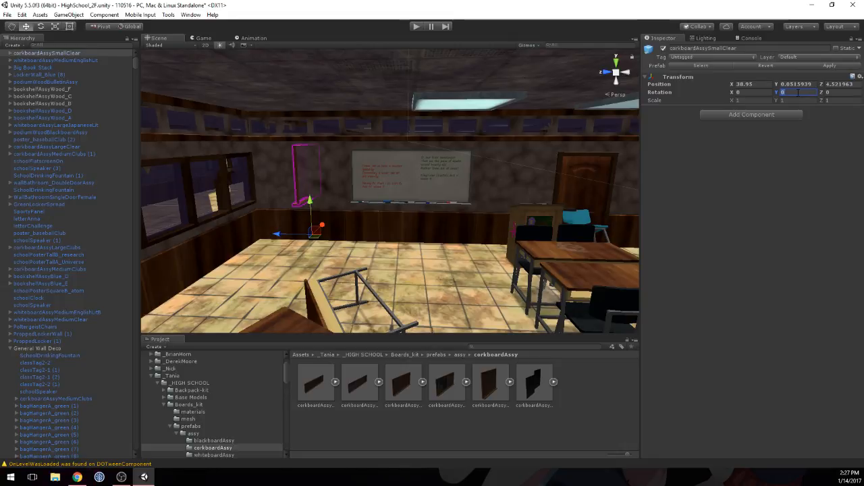
{"action": "type", "text": "9"}
{"action": "key", "text": "BackSpace"}
{"action": "type", "text": "90"}
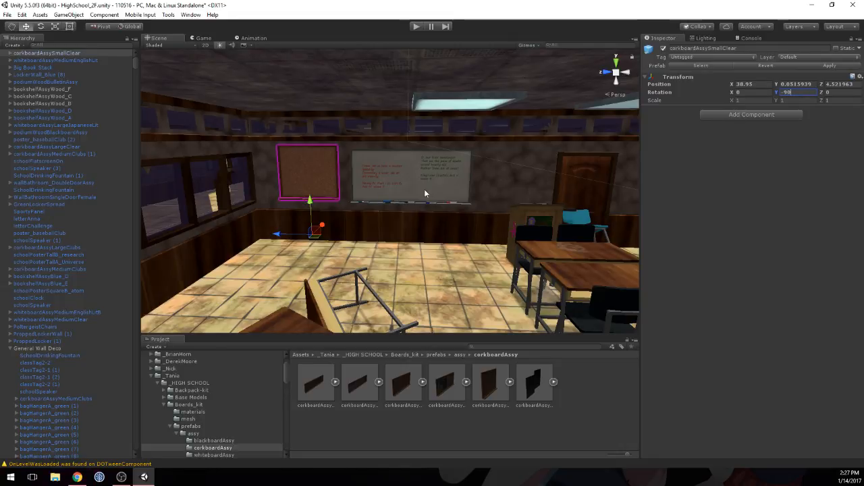
Step: Push the small corkboard closer to the wall at position X 38.96
{"action": "right_click_drag", "start_coordinate": [427, 159], "coordinate": [361, 199]}
{"action": "middle_click_drag", "start_coordinate": [360, 198], "coordinate": [267, 388]}
{"action": "right_click_drag", "start_coordinate": [351, 110], "coordinate": [363, 231]}
{"action": "scroll", "coordinate": [363, 231], "scroll_direction": "down", "scroll_amount": 3}
{"action": "middle_click_drag", "start_coordinate": [363, 231], "coordinate": [361, 190]}
{"action": "left_click_drag", "start_coordinate": [422, 210], "coordinate": [424, 209]}
{"action": "left_click_drag", "start_coordinate": [359, 185], "coordinate": [594, 158], "text": "alt"}
{"action": "middle_click_drag", "start_coordinate": [594, 159], "coordinate": [524, 105]}
{"action": "scroll", "coordinate": [522, 107], "scroll_direction": "down", "scroll_amount": 5}
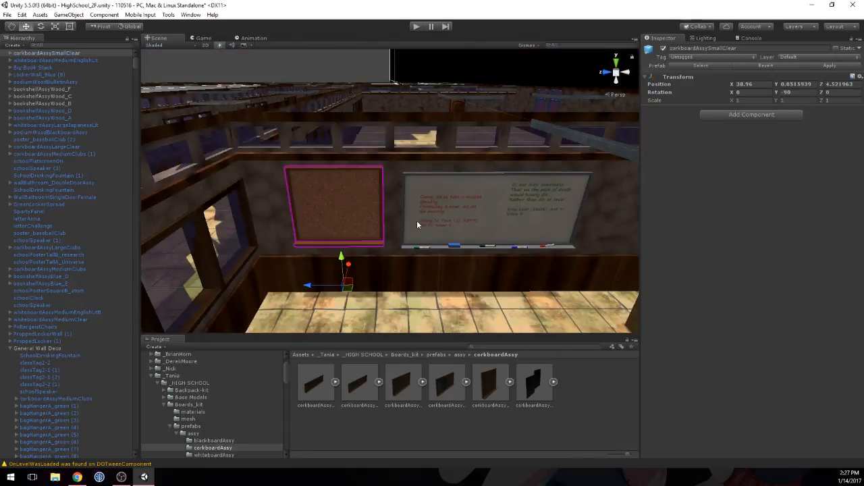
Step: Scale the small corkboard to 0.75 on the X, Y and Z axes
{"action": "middle_click_drag", "start_coordinate": [417, 224], "coordinate": [426, 128]}
{"action": "left_click", "coordinate": [763, 99]}
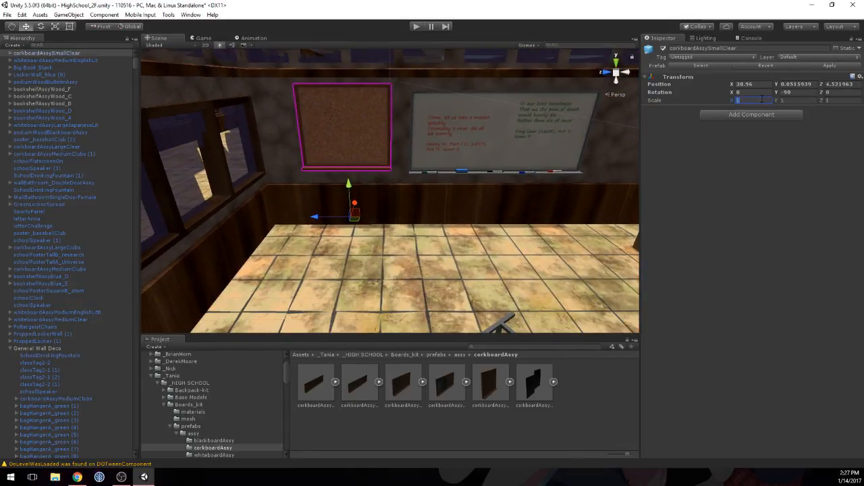
{"action": "type", "text": "0.75"}
{"action": "key", "text": "Tab"}
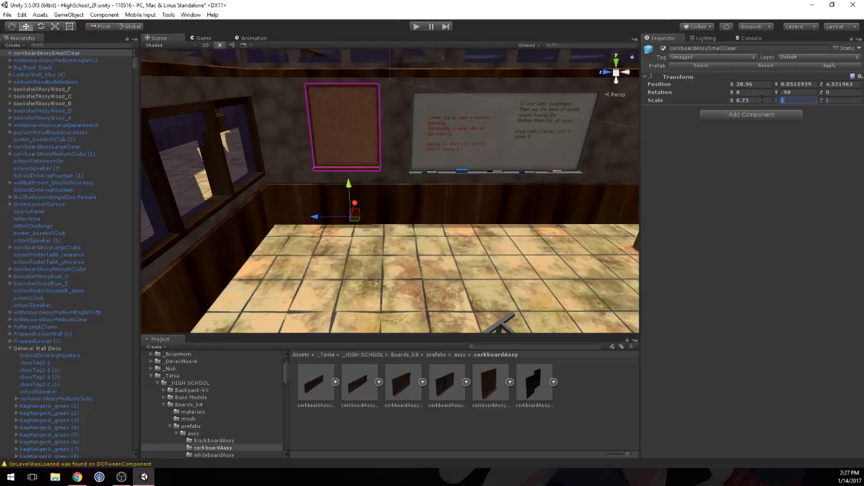
{"action": "type", "text": ".75"}
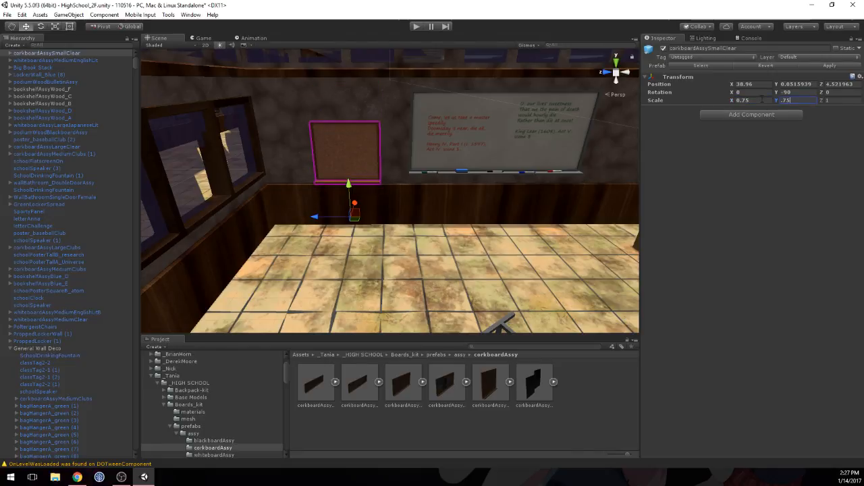
{"action": "key", "text": "Tab"}
{"action": "type", "text": "0.75"}
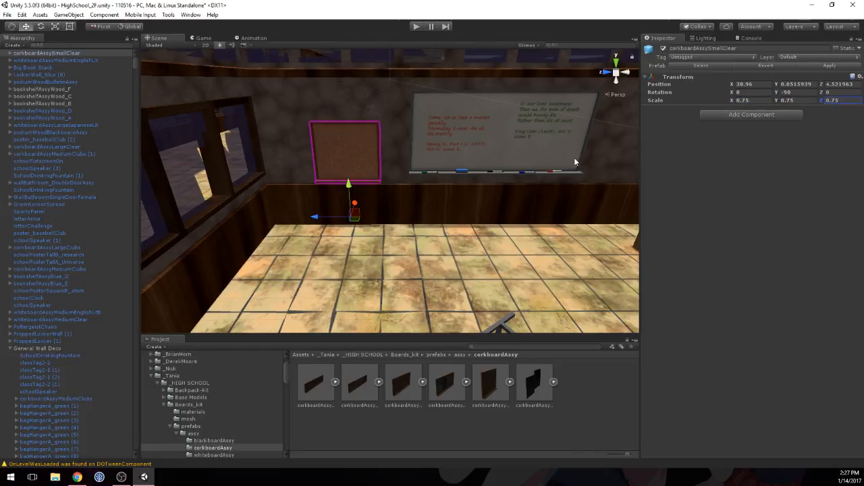
Step: Raise the corkboard to Y position 0.179 and set its Z scale to 1
{"action": "left_click_drag", "start_coordinate": [348, 185], "coordinate": [346, 171]}
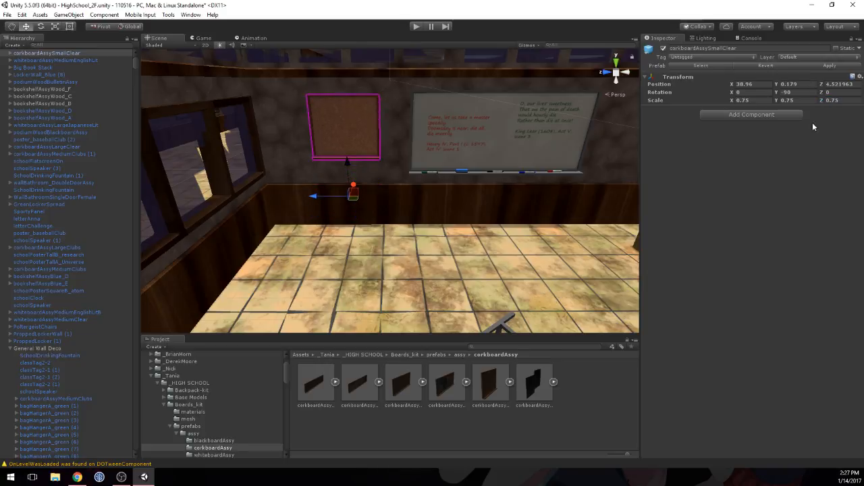
{"action": "left_click", "coordinate": [842, 100]}
{"action": "type", "text": "1"}
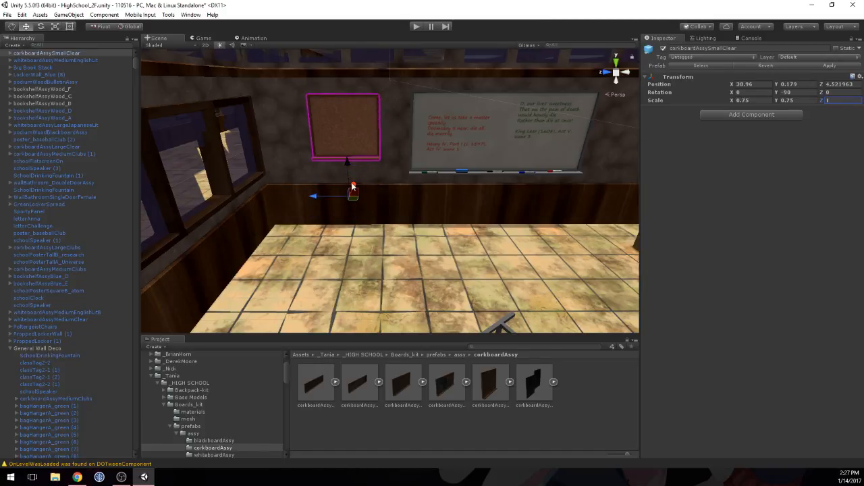
Step: Lower the corkboard slightly on the wall to Y position 0.166
{"action": "middle_click_drag", "start_coordinate": [411, 154], "coordinate": [372, 215]}
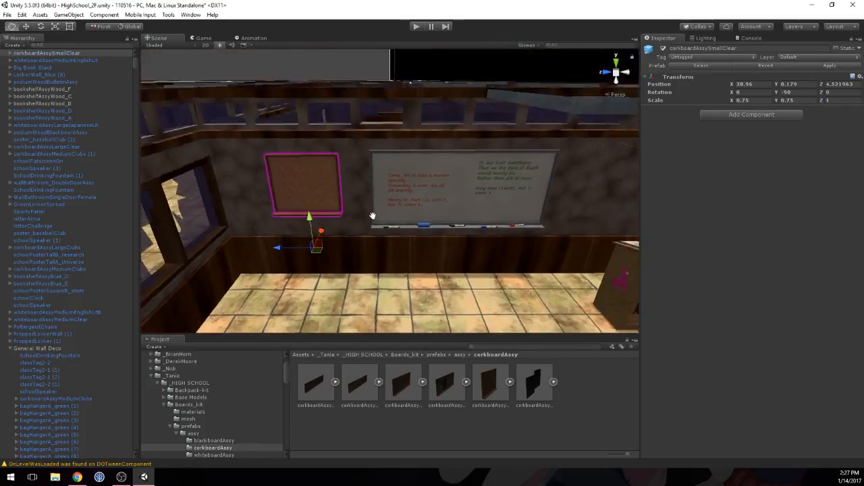
{"action": "scroll", "coordinate": [355, 177], "scroll_direction": "up", "scroll_amount": 2}
{"action": "scroll", "coordinate": [293, 175], "scroll_direction": "down", "scroll_amount": 1}
{"action": "middle_click_drag", "start_coordinate": [499, 162], "coordinate": [359, 153]}
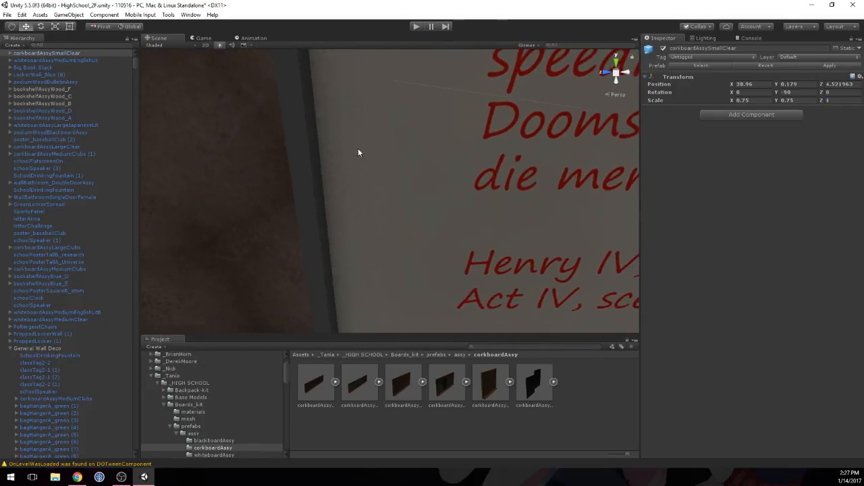
{"action": "right_click_drag", "start_coordinate": [359, 153], "coordinate": [398, 147]}
{"action": "key", "text": "s"}
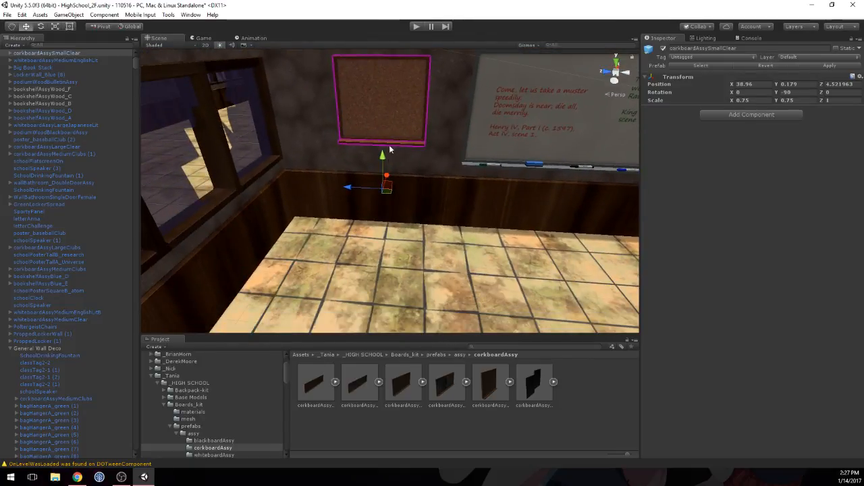
{"action": "mouse_move", "coordinate": [382, 157]}
{"action": "left_mouse_down"}
{"action": "mouse_move", "coordinate": [382, 175]}
{"action": "mouse_move", "coordinate": [381, 161]}
{"action": "left_mouse_up"}
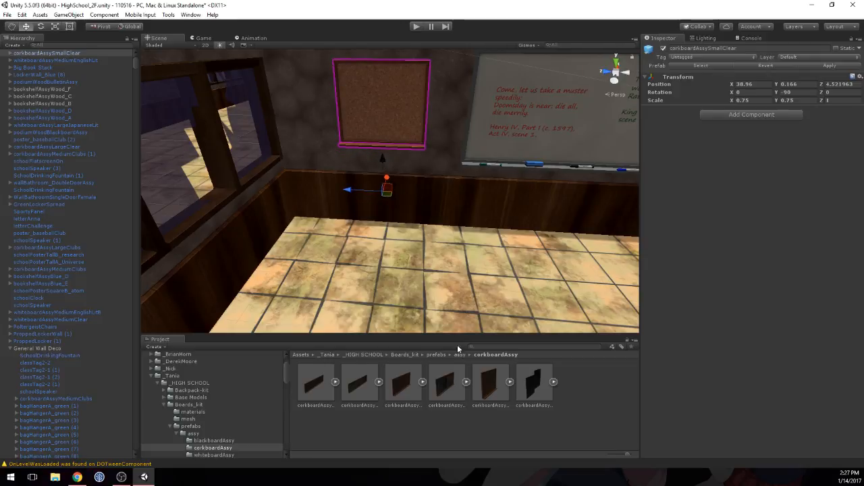
Step: Open the decals prefab folder in Boards_kit and preview the corkboard poster decals
{"action": "left_click", "coordinate": [407, 354]}
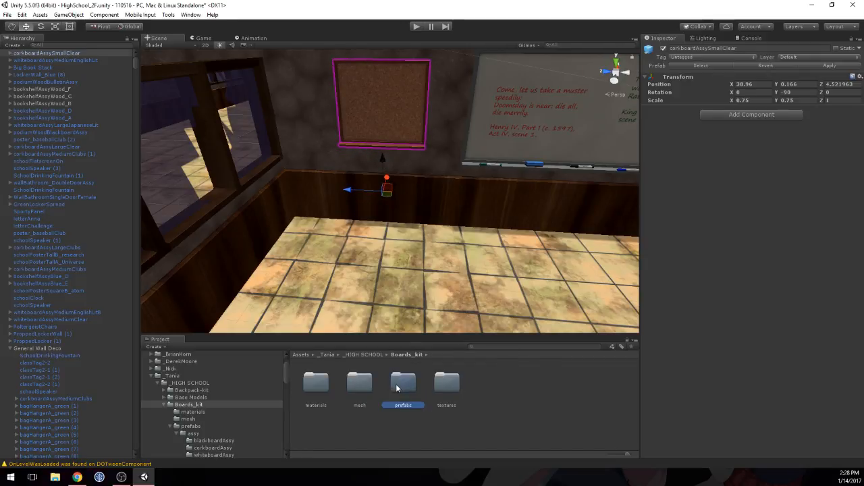
{"action": "double_click", "coordinate": [403, 383]}
{"action": "left_click", "coordinate": [353, 387]}
{"action": "double_click", "coordinate": [353, 385]}
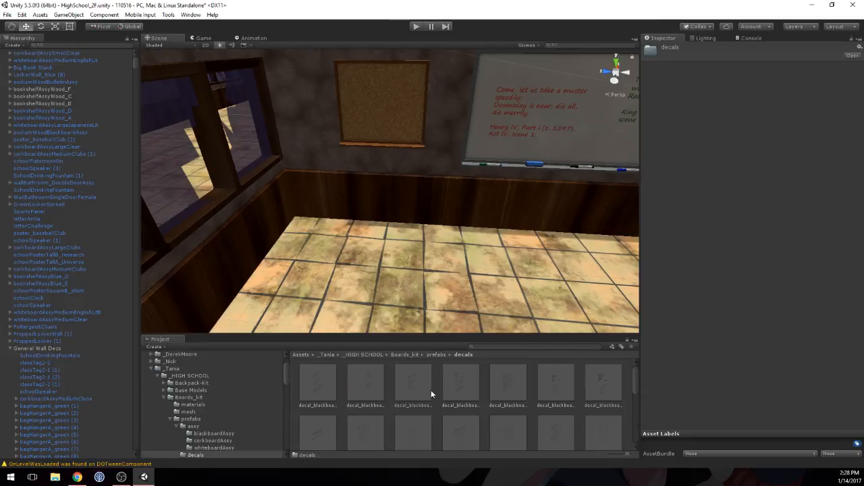
{"action": "left_click", "coordinate": [471, 383]}
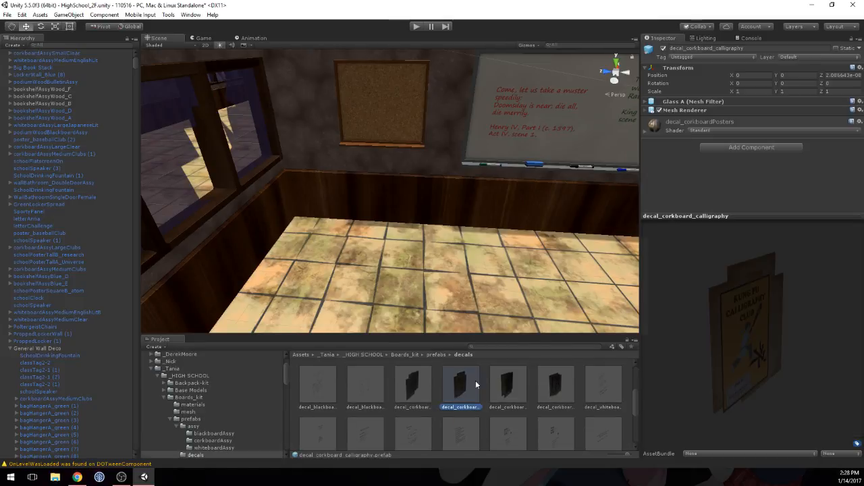
{"action": "left_click", "coordinate": [391, 386]}
{"action": "left_click", "coordinate": [506, 385]}
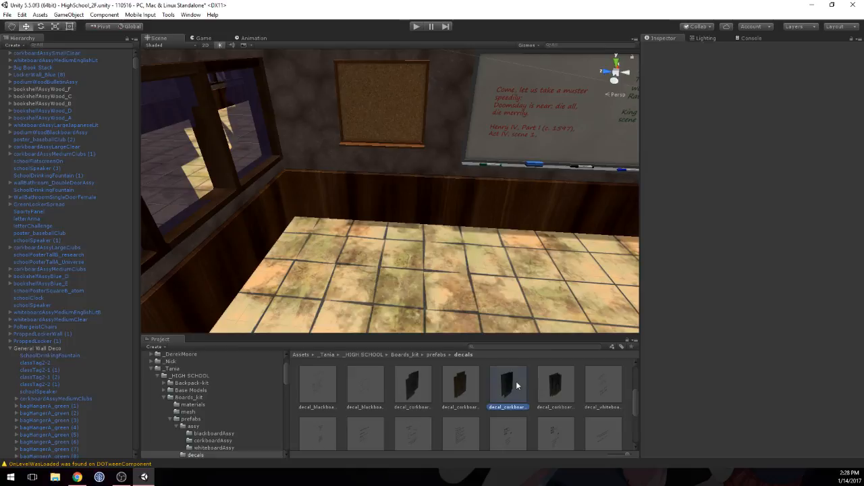
{"action": "left_click", "coordinate": [543, 383]}
Step: Place decal_corkboard_calligraphy on the small corkboard with Y rotation -90
{"action": "left_click_drag", "start_coordinate": [543, 386], "coordinate": [389, 108]}
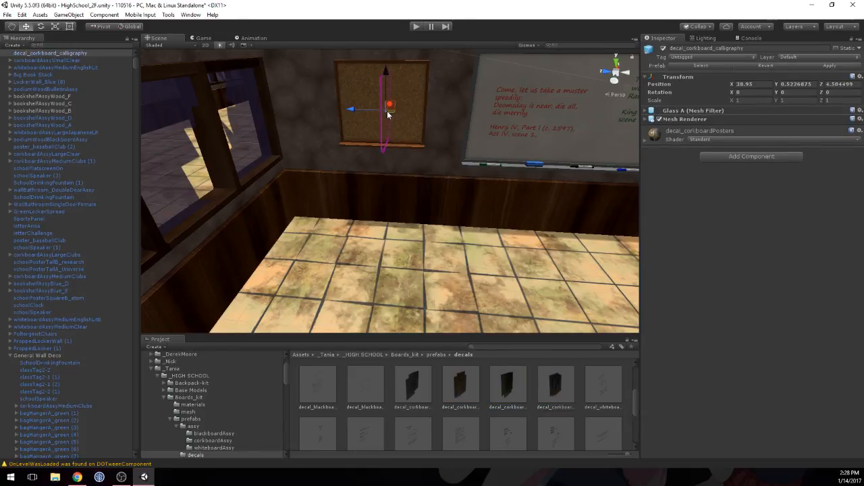
{"action": "left_click_drag", "start_coordinate": [776, 93], "coordinate": [267, 106]}
{"action": "double_click", "coordinate": [812, 92]}
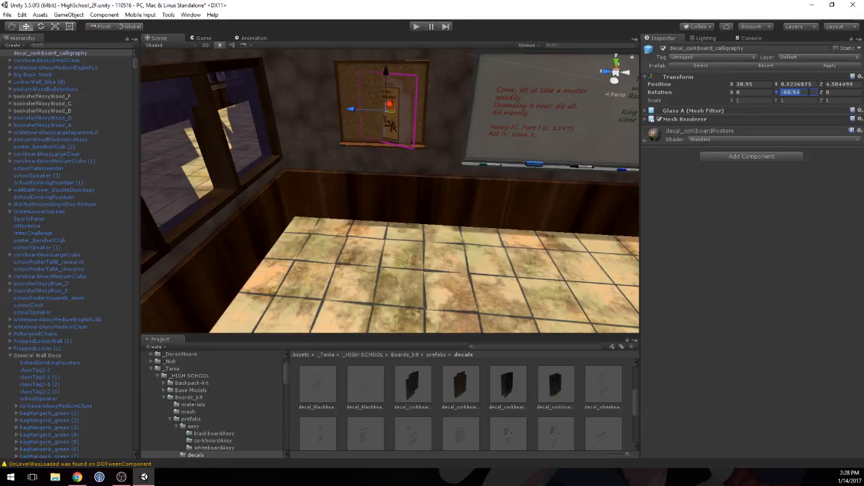
{"action": "type", "text": "90"}
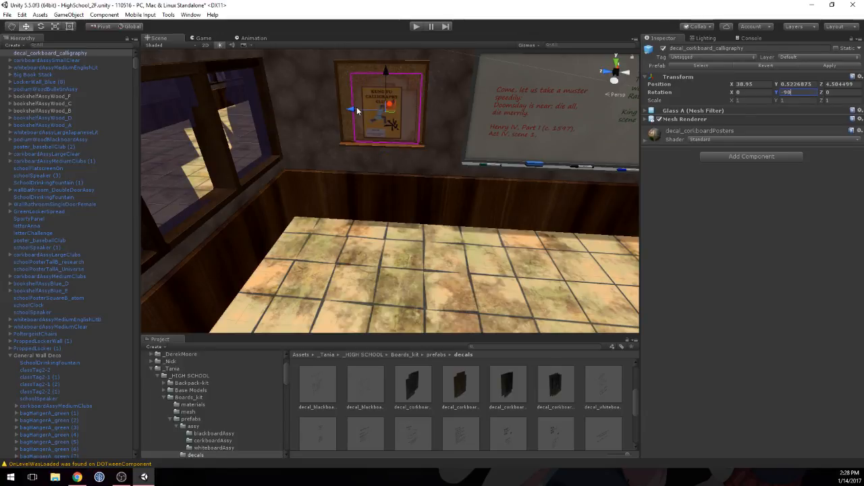
Step: Shift the calligraphy decal sideways to Z 4.535 and push it toward the corkboard surface at X 38.9563
{"action": "left_click_drag", "start_coordinate": [358, 110], "coordinate": [347, 104]}
{"action": "middle_click_drag", "start_coordinate": [432, 99], "coordinate": [407, 145]}
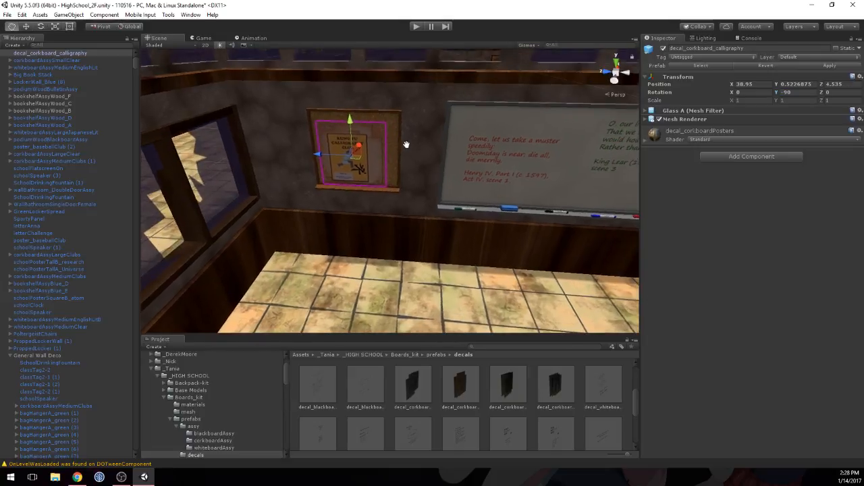
{"action": "scroll", "coordinate": [406, 145], "scroll_direction": "up", "scroll_amount": 5}
{"action": "right_click_drag", "start_coordinate": [389, 92], "coordinate": [220, 60]}
{"action": "middle_click_drag", "start_coordinate": [585, 130], "coordinate": [551, 132]}
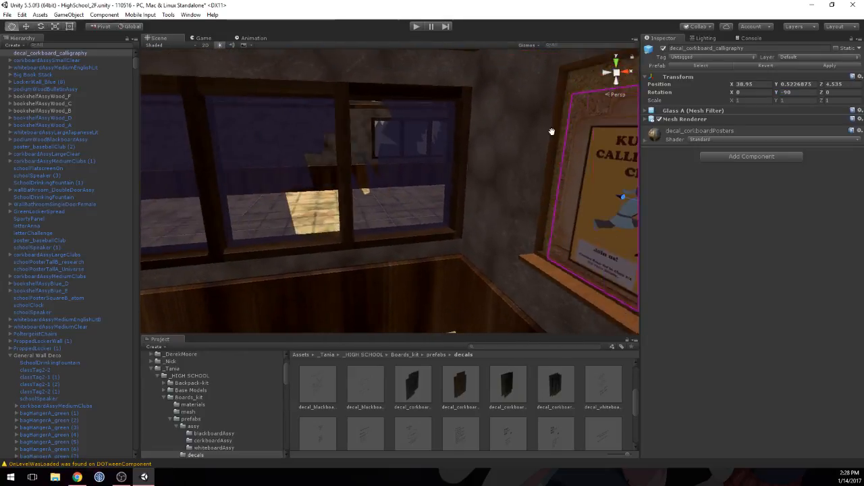
{"action": "key", "text": "f"}
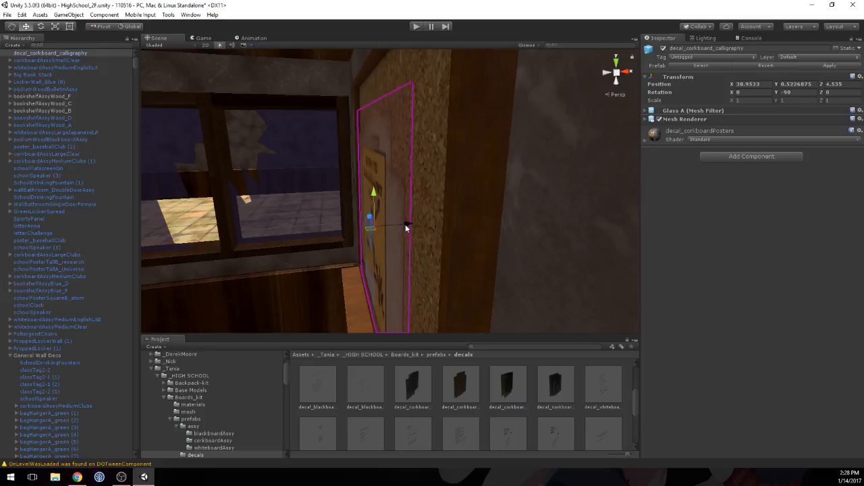
{"action": "left_click_drag", "start_coordinate": [405, 225], "coordinate": [407, 226]}
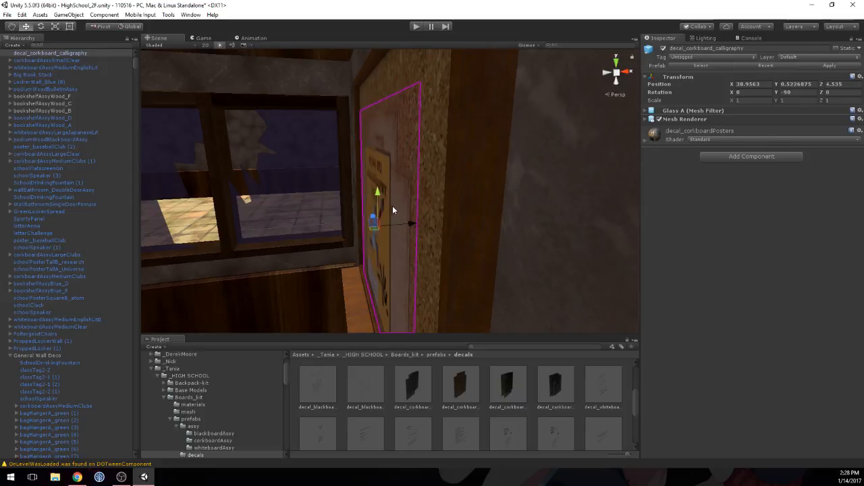
Step: Raise the calligraphy decal to Y position 0.544 and deselect it
{"action": "left_click_drag", "start_coordinate": [374, 194], "coordinate": [374, 187]}
{"action": "key", "text": "s"}
{"action": "right_click_drag", "start_coordinate": [337, 186], "coordinate": [403, 228]}
{"action": "middle_click_drag", "start_coordinate": [403, 227], "coordinate": [477, 177]}
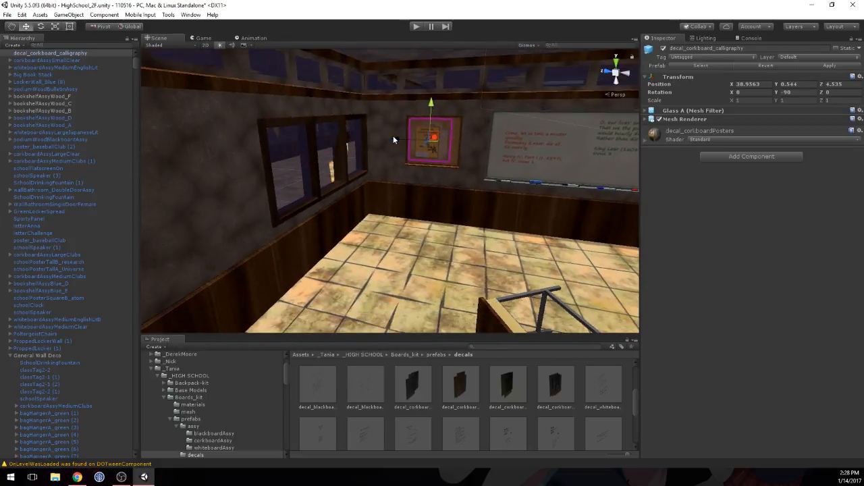
{"action": "left_click", "coordinate": [397, 179]}
{"action": "right_click_drag", "start_coordinate": [407, 237], "coordinate": [474, 235]}
{"action": "left_click", "coordinate": [474, 235]}
{"action": "scroll", "coordinate": [459, 226], "scroll_direction": "down", "scroll_amount": 3}
{"action": "middle_click_drag", "start_coordinate": [470, 215], "coordinate": [412, 220]}
Step: Open the details prefab folder of School_wall_decorations in the _HIGH SCHOOL assets
{"action": "left_click", "coordinate": [365, 355]}
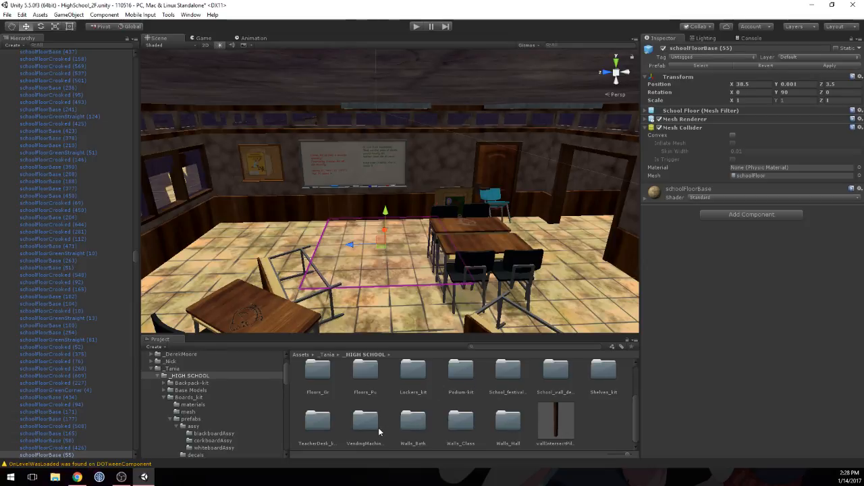
{"action": "scroll", "coordinate": [389, 432], "scroll_direction": "up", "scroll_amount": 5}
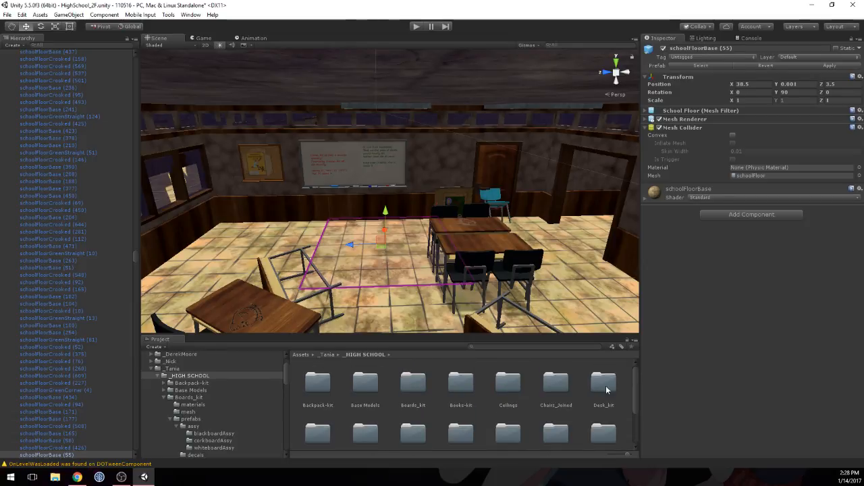
{"action": "scroll", "coordinate": [427, 398], "scroll_direction": "down", "scroll_amount": 1}
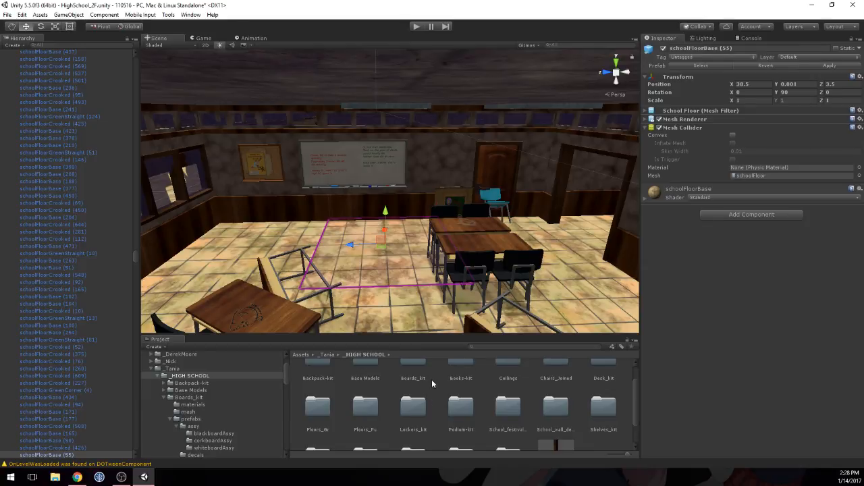
{"action": "scroll", "coordinate": [437, 382], "scroll_direction": "down", "scroll_amount": 1}
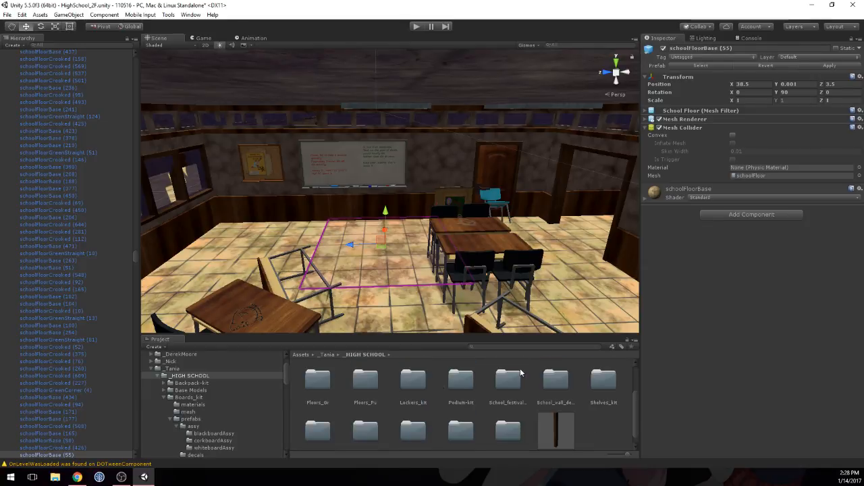
{"action": "double_click", "coordinate": [555, 382]}
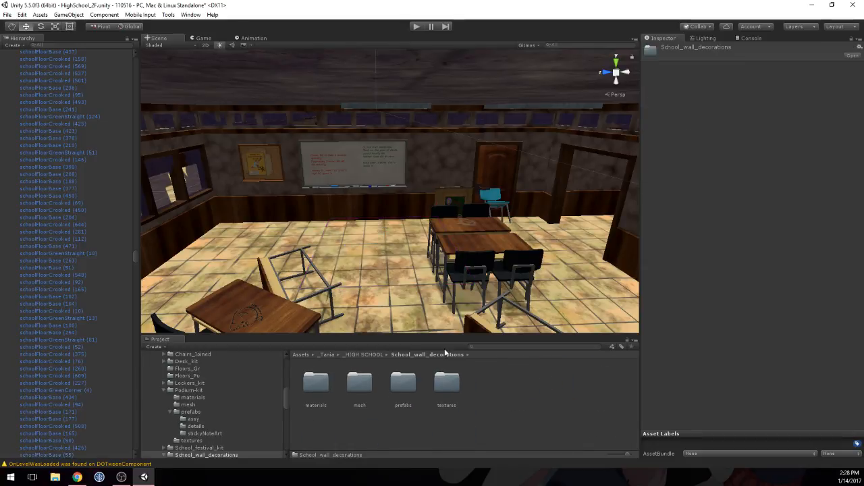
{"action": "double_click", "coordinate": [403, 382]}
{"action": "double_click", "coordinate": [357, 382]}
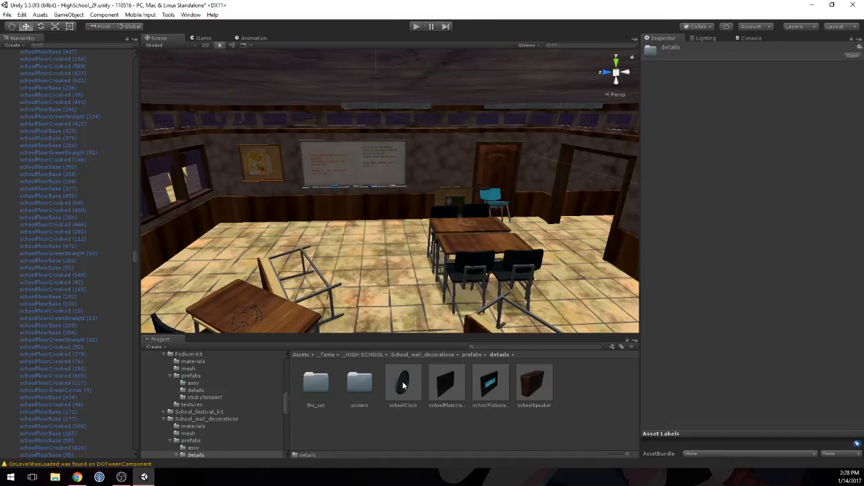
Step: Place a schoolClock on the side wall beside the open doorway and push it against the wall at Z 2.0293
{"action": "right_click_drag", "start_coordinate": [462, 248], "coordinate": [521, 217]}
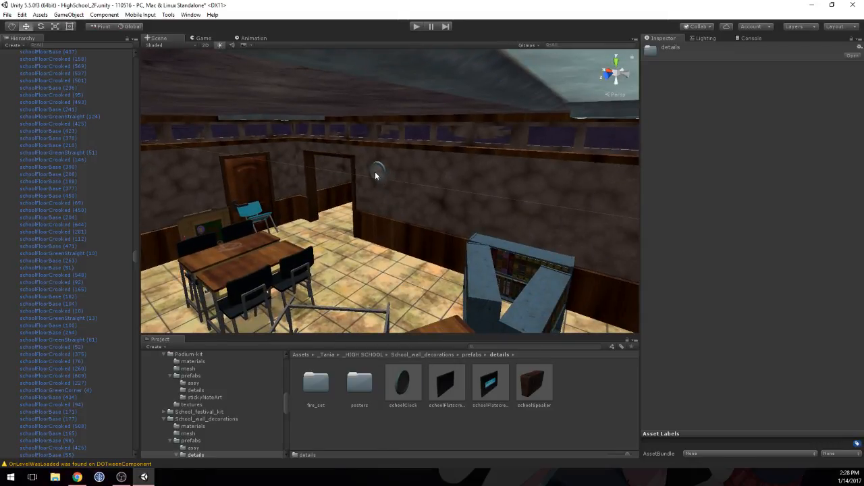
{"action": "left_click_drag", "start_coordinate": [378, 177], "coordinate": [380, 174]}
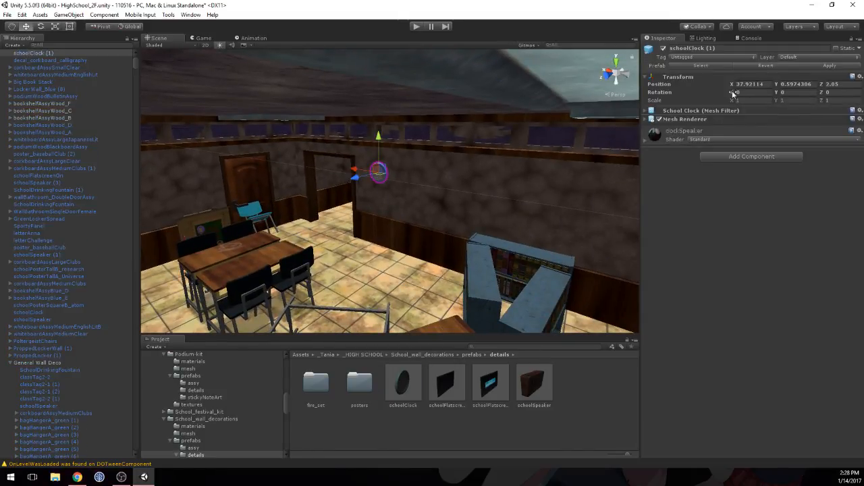
{"action": "scroll", "coordinate": [382, 165], "scroll_direction": "up", "scroll_amount": 2}
{"action": "scroll", "coordinate": [382, 164], "scroll_direction": "up", "scroll_amount": 5}
{"action": "right_click_drag", "start_coordinate": [382, 164], "coordinate": [253, 128]}
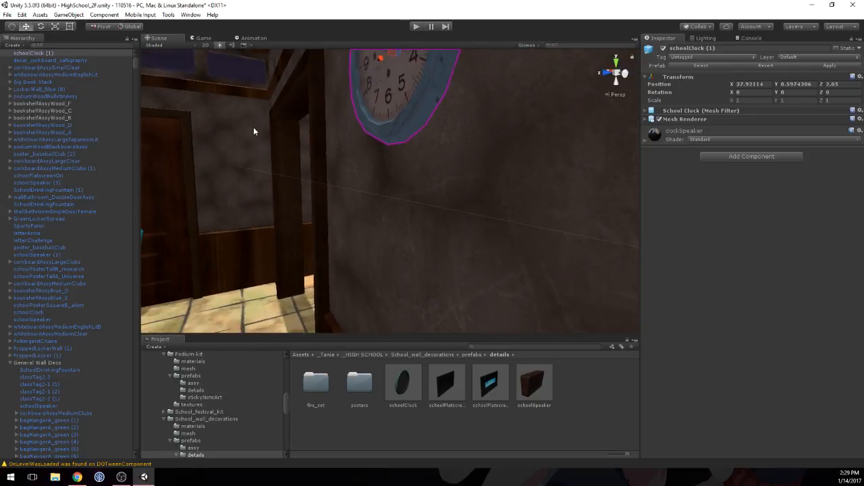
{"action": "scroll", "coordinate": [253, 128], "scroll_direction": "down", "scroll_amount": 3}
{"action": "left_click_drag", "start_coordinate": [265, 130], "coordinate": [216, 150]}
{"action": "key", "text": "w"}
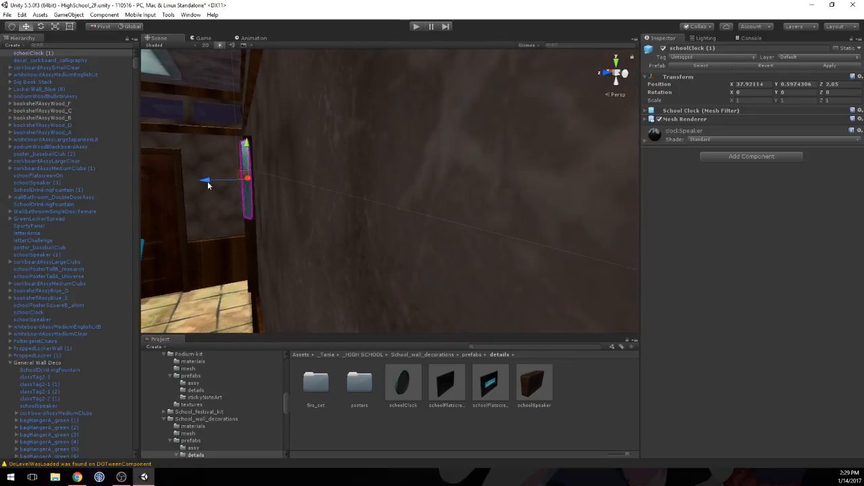
{"action": "left_click_drag", "start_coordinate": [207, 182], "coordinate": [481, 198]}
{"action": "scroll", "coordinate": [479, 204], "scroll_direction": "down", "scroll_amount": 5}
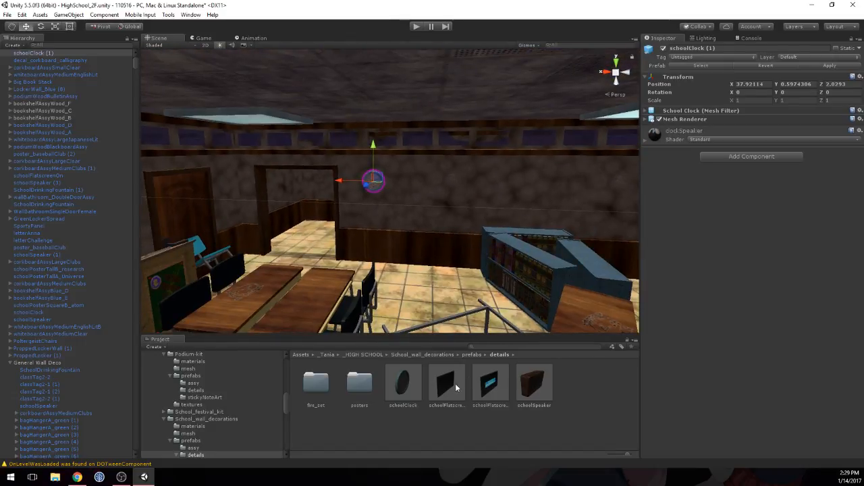
Step: Place a schoolSpeaker high on the same side wall, set its Y position to 0.7 and push it back to Z 2.031
{"action": "middle_click_drag", "start_coordinate": [536, 254], "coordinate": [302, 236]}
{"action": "left_click_drag", "start_coordinate": [302, 238], "coordinate": [498, 200], "text": "alt"}
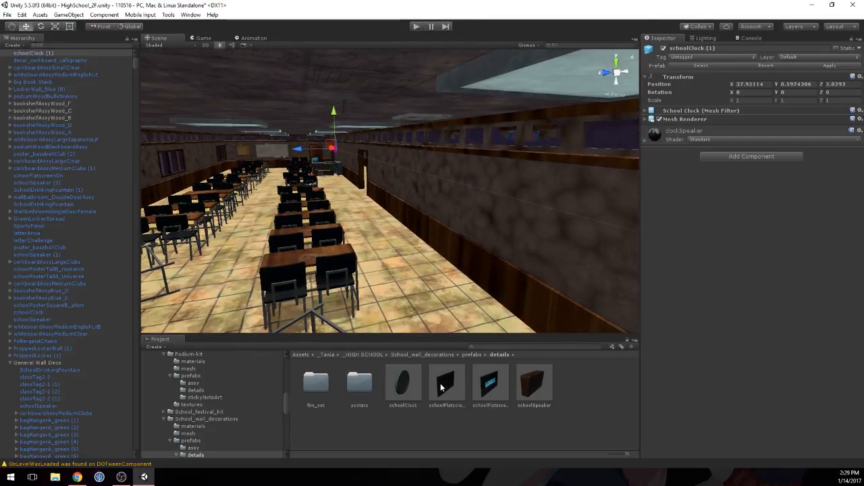
{"action": "left_click_drag", "start_coordinate": [539, 383], "coordinate": [520, 228]}
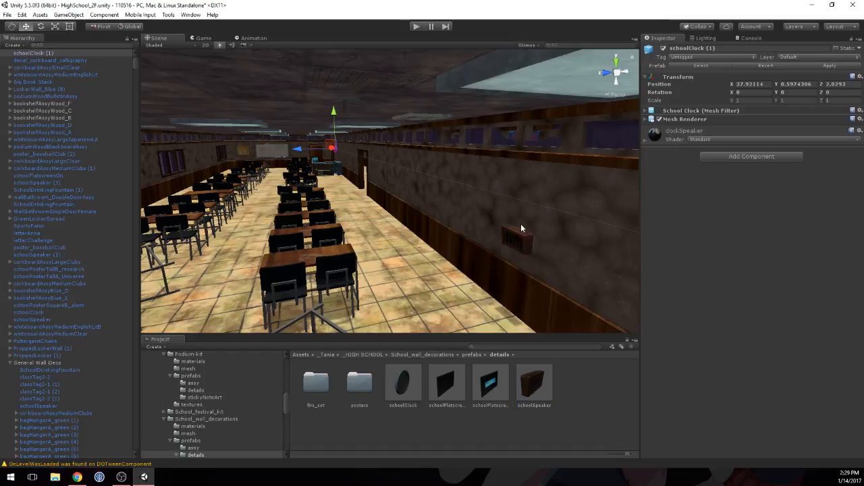
{"action": "left_click_drag", "start_coordinate": [528, 177], "coordinate": [528, 177]}
{"action": "left_click", "coordinate": [798, 85]}
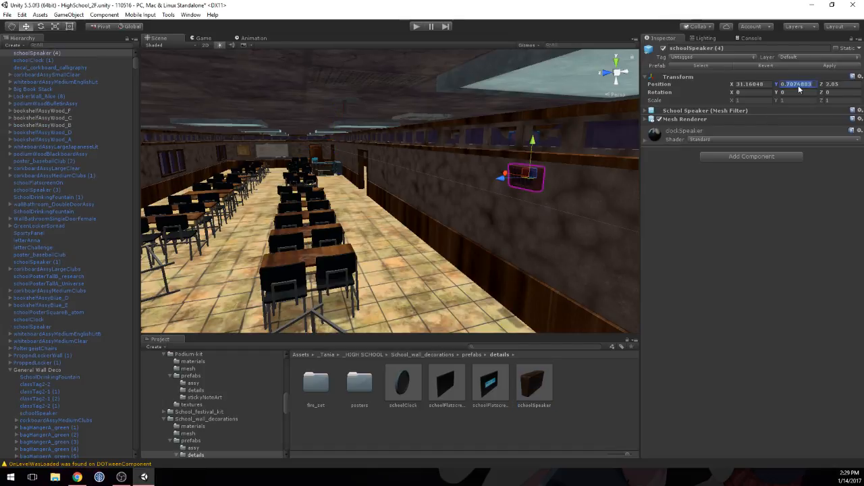
{"action": "type", "text": "0.7"}
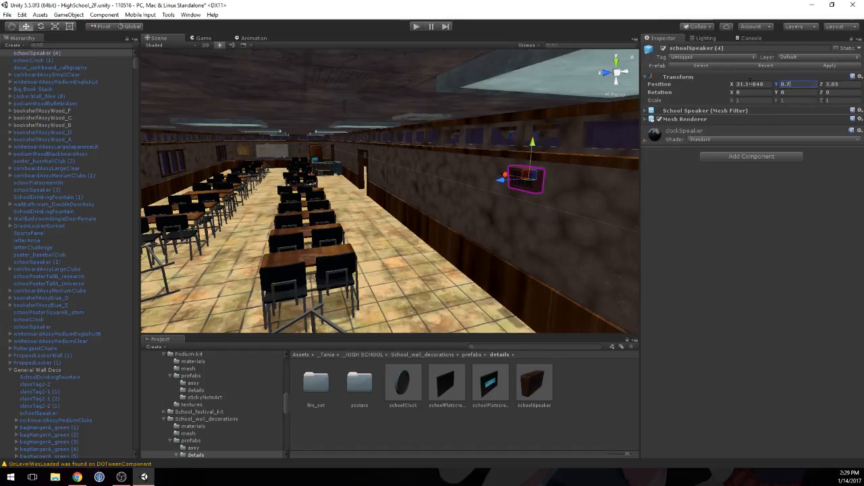
{"action": "left_click_drag", "start_coordinate": [503, 186], "coordinate": [506, 187]}
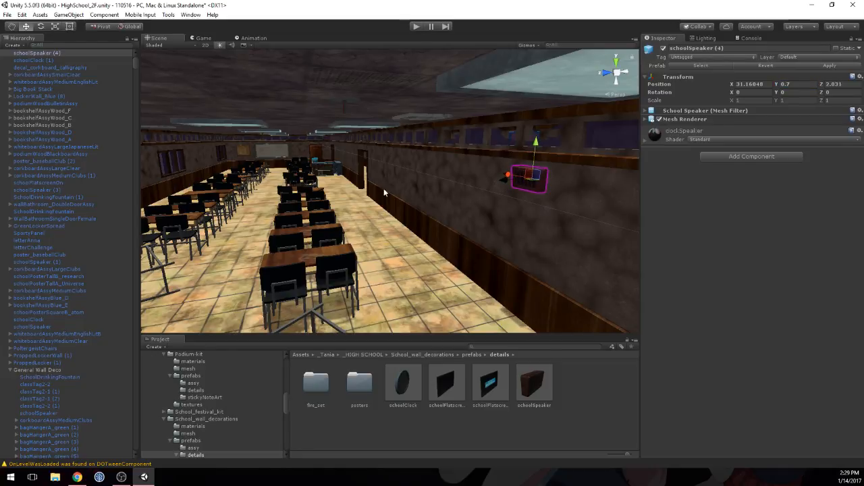
Step: Duplicate the wall speaker and slide the copy along the wall toward the far end with the tall bookshelves
{"action": "right_click_drag", "start_coordinate": [384, 193], "coordinate": [631, 220]}
{"action": "scroll", "coordinate": [597, 231], "scroll_direction": "down", "scroll_amount": 5}
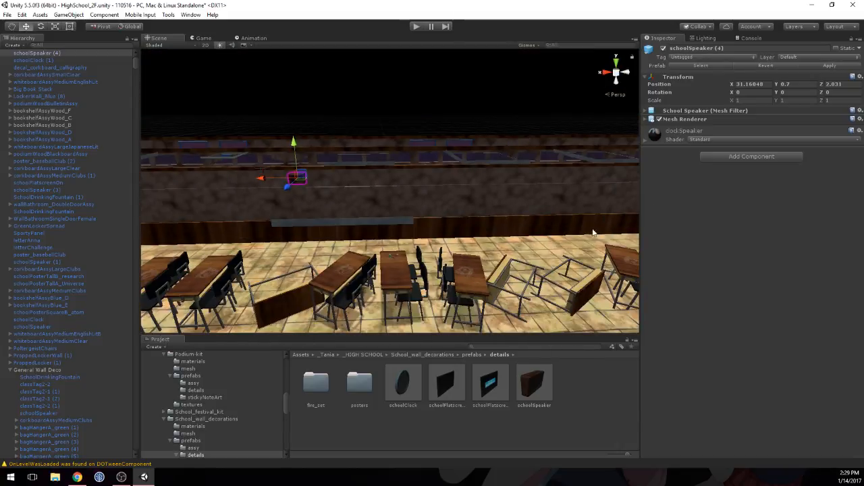
{"action": "key", "text": "ctrl+d"}
{"action": "left_click_drag", "start_coordinate": [267, 183], "coordinate": [576, 181]}
{"action": "scroll", "coordinate": [573, 184], "scroll_direction": "down", "scroll_amount": 5}
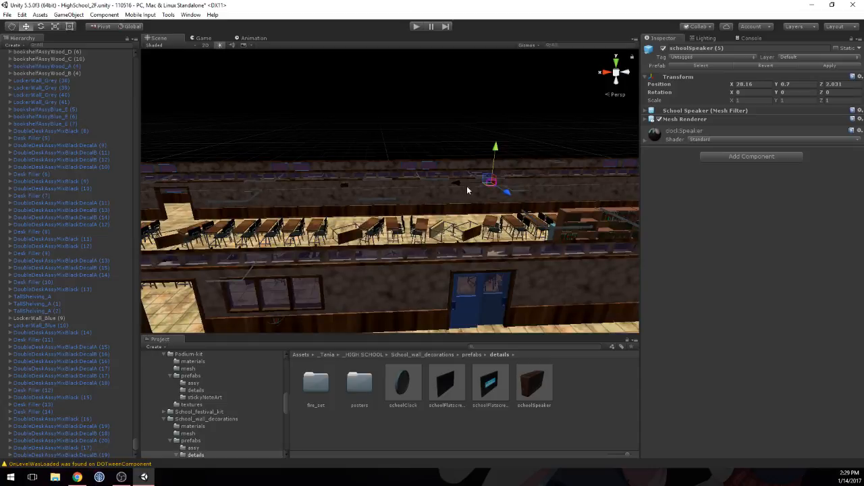
{"action": "left_click_drag", "start_coordinate": [468, 186], "coordinate": [578, 185]}
{"action": "middle_click_drag", "start_coordinate": [578, 185], "coordinate": [418, 198]}
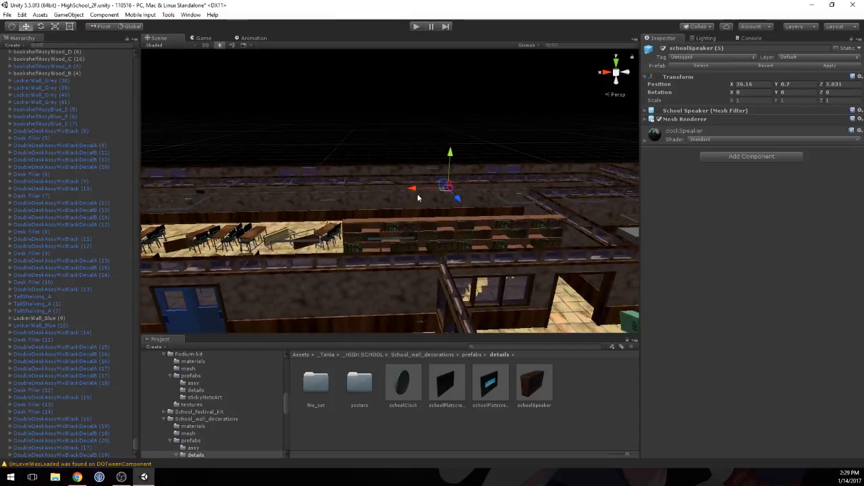
{"action": "left_click_drag", "start_coordinate": [415, 186], "coordinate": [452, 188]}
Step: Duplicate the speaker once more and slide this copy to X 37.16, near the wall clock
{"action": "key", "text": "ctrl+d"}
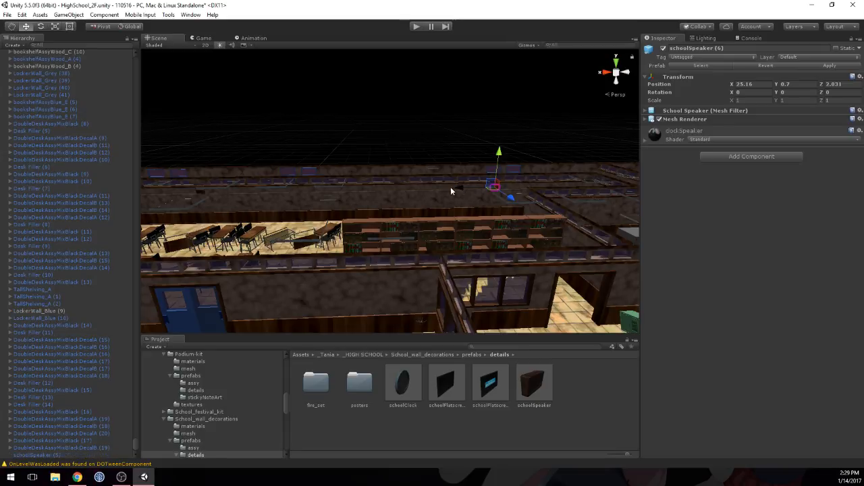
{"action": "left_click_drag", "start_coordinate": [452, 188], "coordinate": [118, 198], "text": "ctrl"}
{"action": "middle_click_drag", "start_coordinate": [225, 199], "coordinate": [501, 199]}
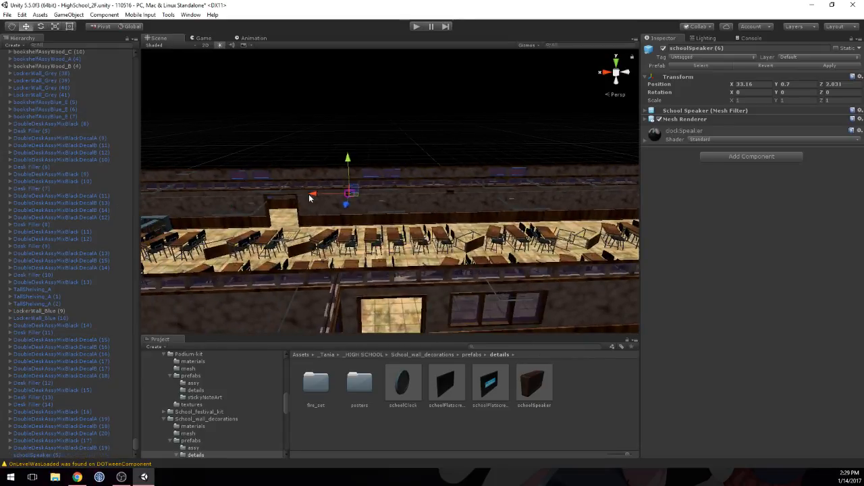
{"action": "left_click_drag", "start_coordinate": [309, 194], "coordinate": [152, 196], "text": "ctrl"}
{"action": "middle_click_drag", "start_coordinate": [151, 196], "coordinate": [403, 223]}
Step: Place schoolFlatscreenOff on the wall between the blue bookshelves and the doorway and set its Y position to 0.55
{"action": "scroll", "coordinate": [403, 223], "scroll_direction": "up", "scroll_amount": 8}
{"action": "middle_click_drag", "start_coordinate": [367, 256], "coordinate": [362, 228]}
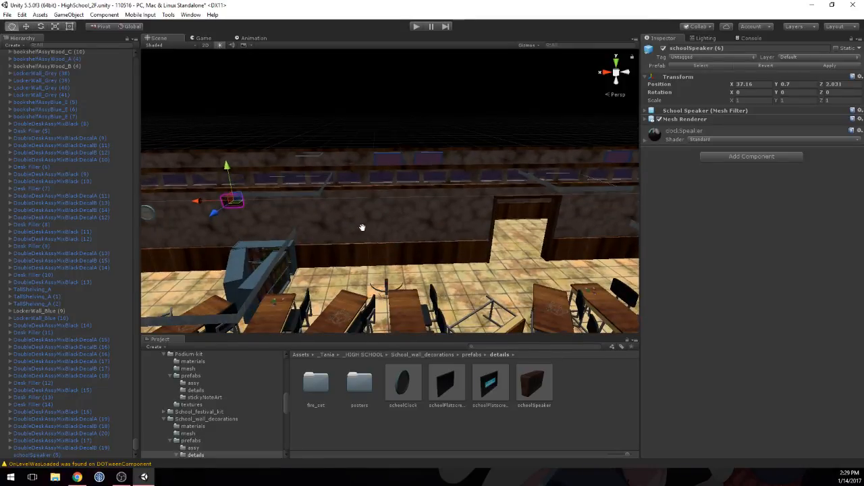
{"action": "left_click_drag", "start_coordinate": [445, 386], "coordinate": [402, 237]}
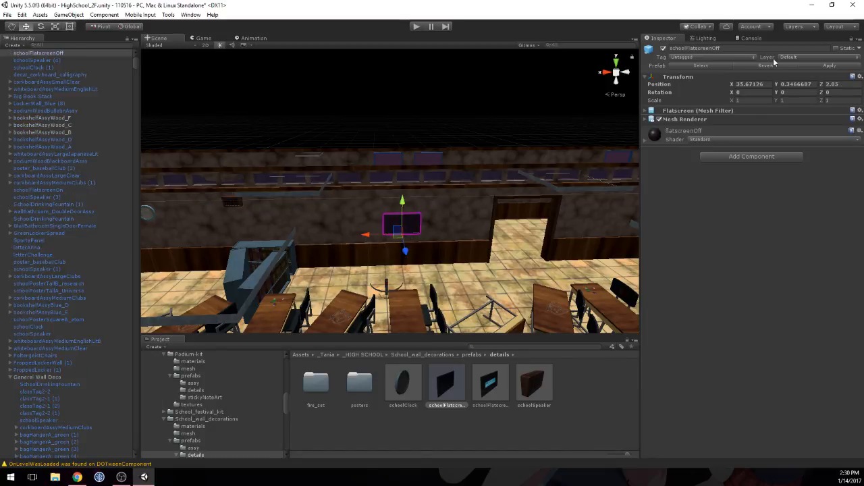
{"action": "left_click", "coordinate": [803, 85]}
{"action": "type", "text": "0."}
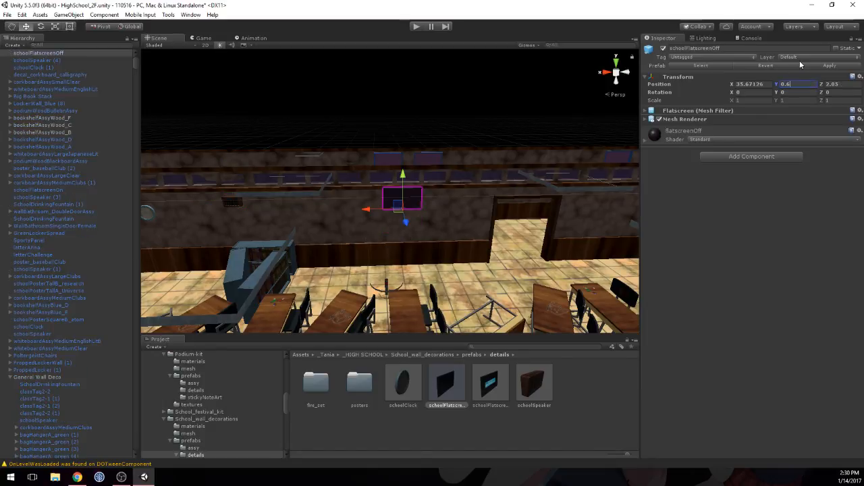
{"action": "type", "text": "5"}
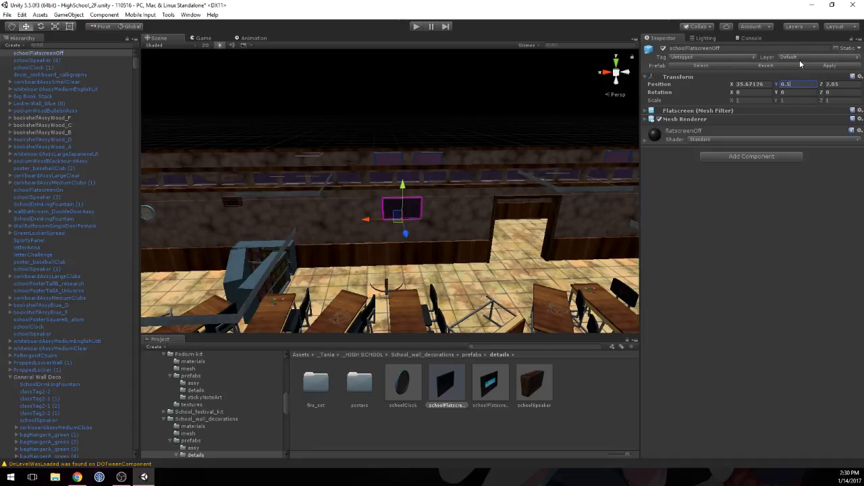
{"action": "type", "text": "5"}
Step: Scale the flatscreen to 1.5 in X and Y, lower it to Y position 0.418 and deselect it
{"action": "scroll", "coordinate": [412, 247], "scroll_direction": "up", "scroll_amount": 5}
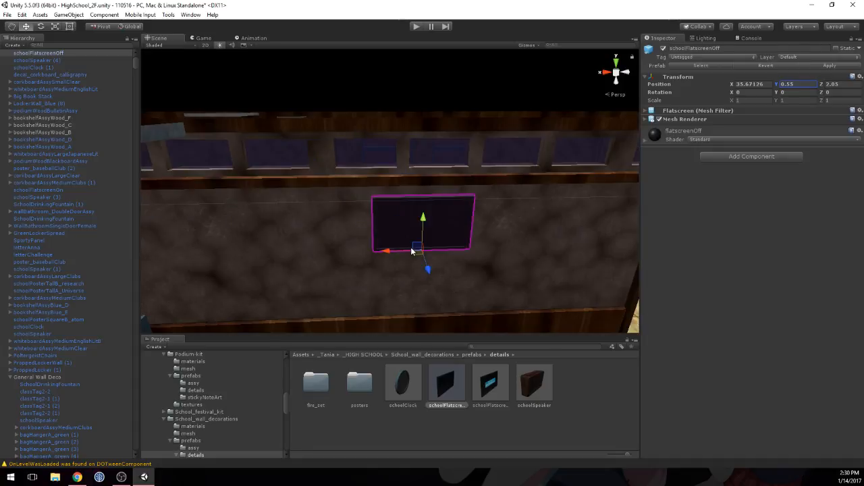
{"action": "middle_click_drag", "start_coordinate": [438, 245], "coordinate": [364, 99]}
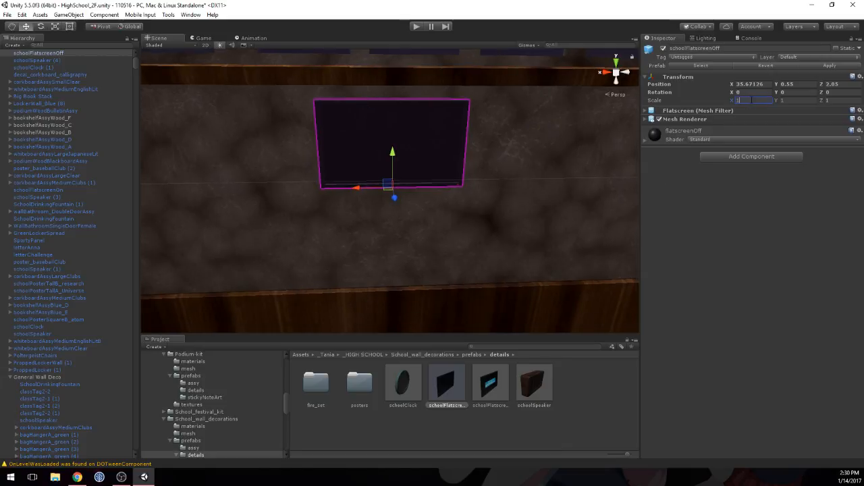
{"action": "type", "text": ".5"}
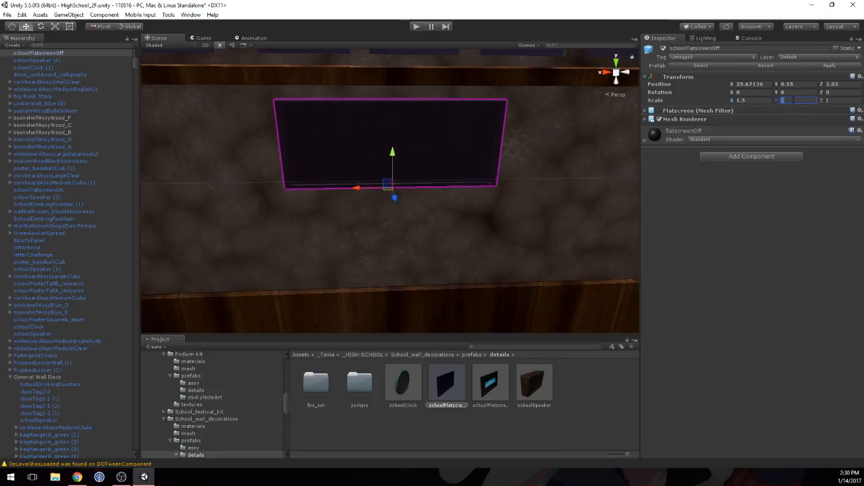
{"action": "type", "text": ".5"}
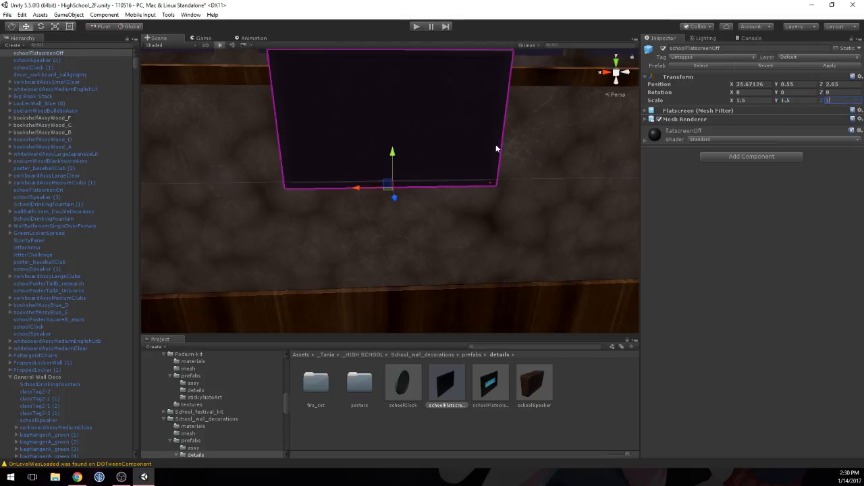
{"action": "left_click_drag", "start_coordinate": [400, 155], "coordinate": [390, 192]}
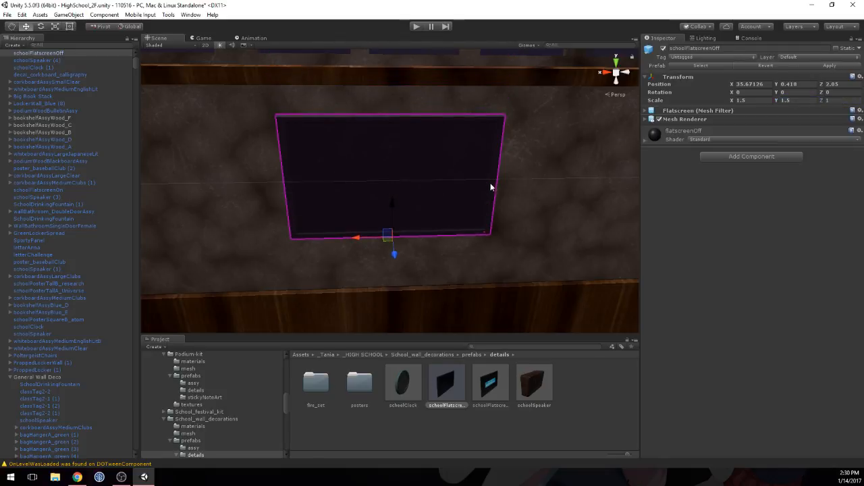
{"action": "left_click", "coordinate": [554, 179]}
Step: Select the flatscreen and push it back toward the wall surface at Z 2.035
{"action": "right_click_drag", "start_coordinate": [538, 177], "coordinate": [233, 199]}
{"action": "scroll", "coordinate": [291, 198], "scroll_direction": "up", "scroll_amount": 1}
{"action": "scroll", "coordinate": [291, 198], "scroll_direction": "down", "scroll_amount": 1}
{"action": "middle_click_drag", "start_coordinate": [460, 234], "coordinate": [259, 182]}
{"action": "right_click_drag", "start_coordinate": [307, 175], "coordinate": [195, 143]}
{"action": "mouse_move", "coordinate": [330, 171]}
{"action": "middle_mouse_down"}
{"action": "mouse_move", "coordinate": [293, 163]}
{"action": "mouse_move", "coordinate": [314, 169]}
{"action": "middle_mouse_up"}
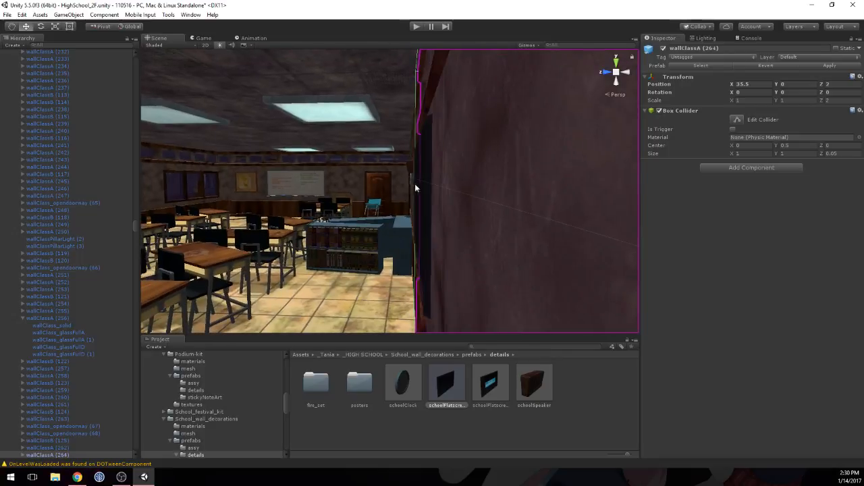
{"action": "left_click", "coordinate": [424, 183]}
{"action": "left_click_drag", "start_coordinate": [382, 262], "coordinate": [390, 261]}
{"action": "middle_click_drag", "start_coordinate": [347, 256], "coordinate": [538, 263]}
{"action": "right_click_drag", "start_coordinate": [436, 209], "coordinate": [621, 247]}
{"action": "middle_click_drag", "start_coordinate": [400, 242], "coordinate": [435, 239]}
{"action": "left_click_drag", "start_coordinate": [435, 239], "coordinate": [502, 220], "text": "alt"}
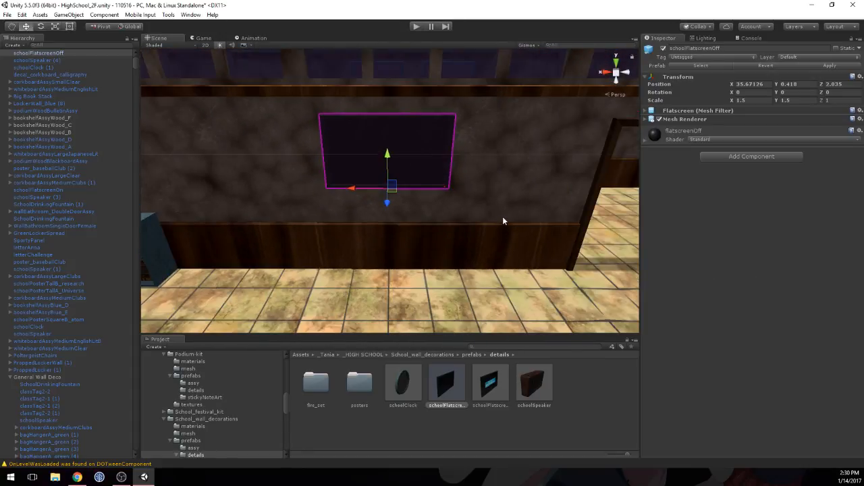
Step: Open the posters prefab folder and preview the artwork of schoolPosterThinA_universe and schoolPosterThinB_calm
{"action": "double_click", "coordinate": [364, 386]}
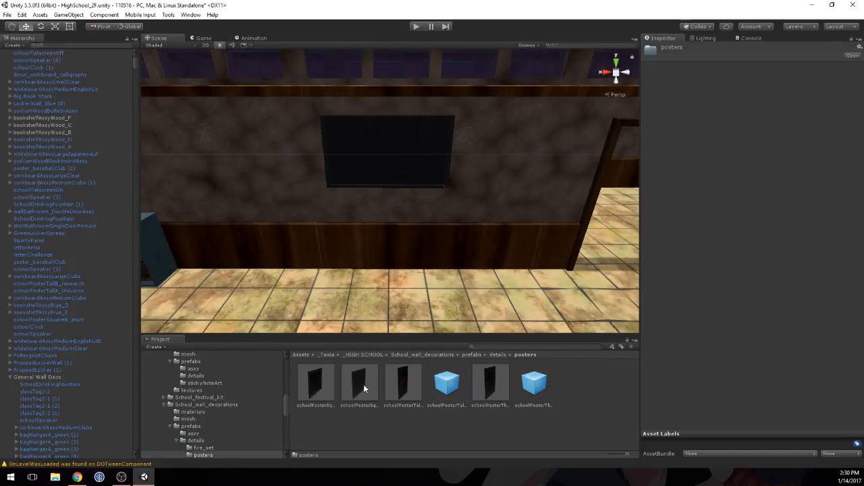
{"action": "left_click", "coordinate": [482, 381]}
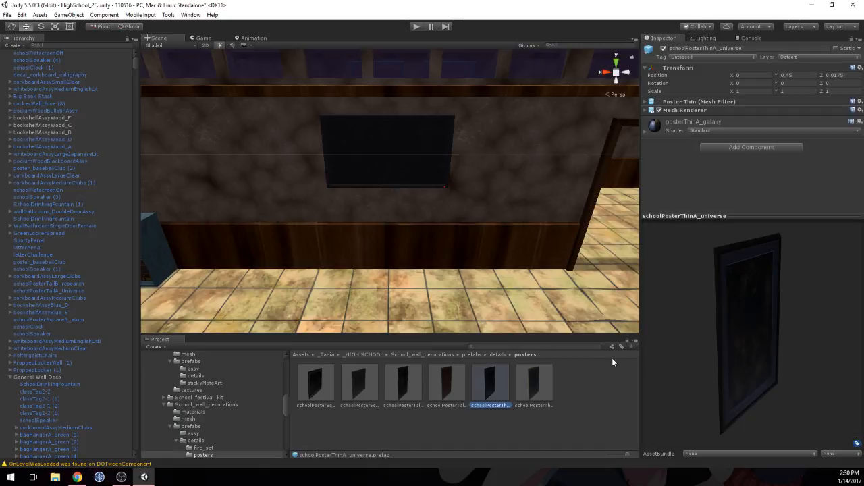
{"action": "left_click_drag", "start_coordinate": [734, 301], "coordinate": [634, 317]}
{"action": "left_click", "coordinate": [548, 383]}
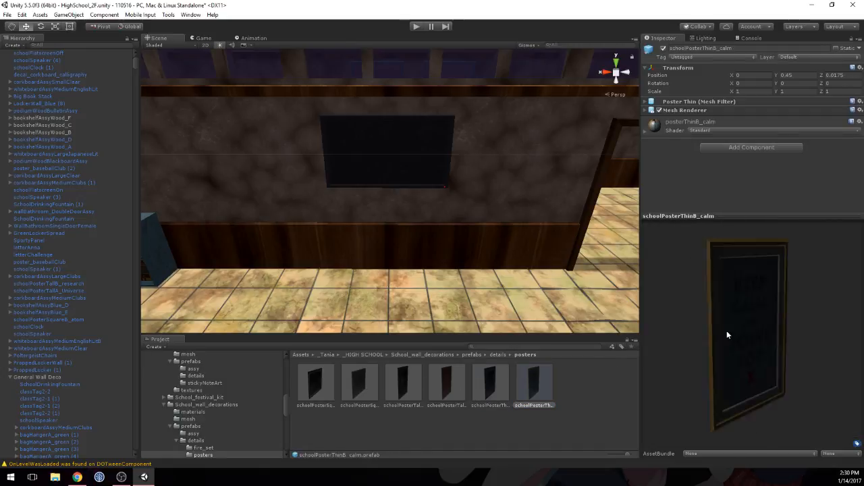
{"action": "left_click_drag", "start_coordinate": [726, 330], "coordinate": [656, 322]}
Step: Place schoolPosterThinB_calm on the opposite classroom wall between the doorway and the windows with Y rotation 180
{"action": "scroll", "coordinate": [385, 248], "scroll_direction": "down", "scroll_amount": 6}
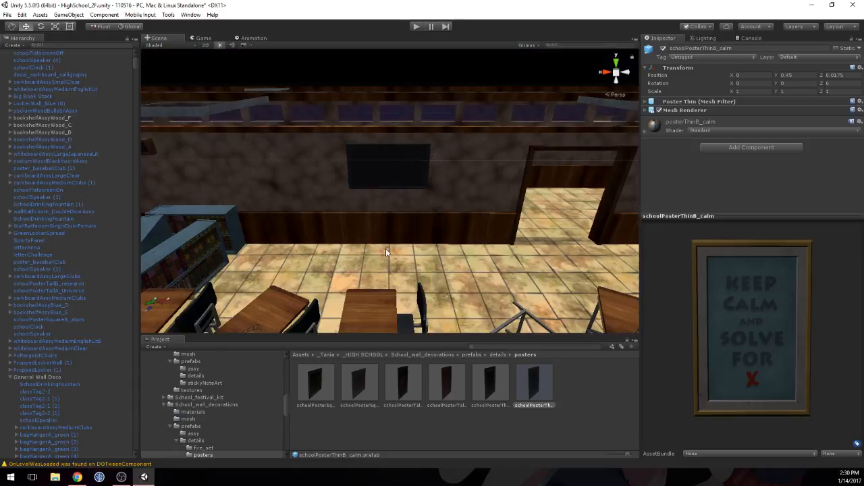
{"action": "middle_click_drag", "start_coordinate": [362, 216], "coordinate": [409, 191]}
{"action": "right_click_drag", "start_coordinate": [409, 192], "coordinate": [372, 110]}
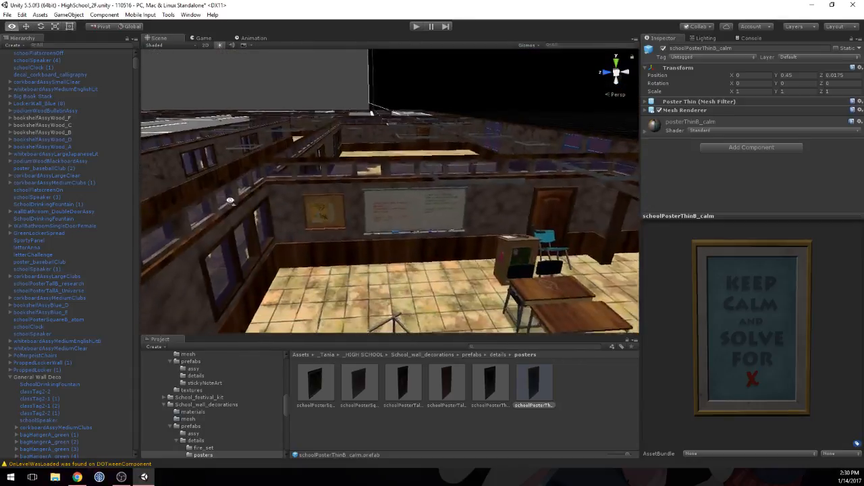
{"action": "middle_click_drag", "start_coordinate": [372, 110], "coordinate": [414, 75]}
{"action": "scroll", "coordinate": [442, 251], "scroll_direction": "down", "scroll_amount": 5}
{"action": "middle_click_drag", "start_coordinate": [461, 243], "coordinate": [385, 196]}
{"action": "right_click_drag", "start_coordinate": [385, 196], "coordinate": [248, 168]}
{"action": "right_click_drag", "start_coordinate": [353, 208], "coordinate": [292, 218]}
{"action": "key", "text": "w"}
{"action": "left_click_drag", "start_coordinate": [530, 386], "coordinate": [426, 204]}
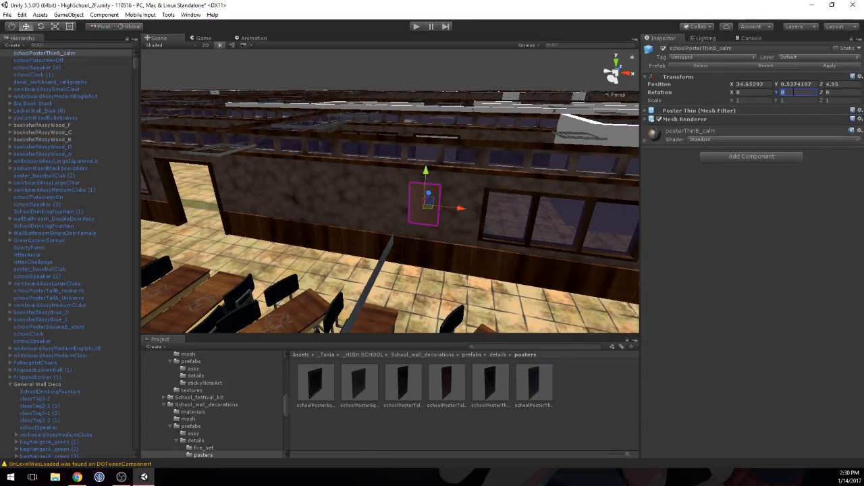
{"action": "type", "text": "180"}
Step: Push the calm poster toward the wall surface at Z 4.9673
{"action": "right_click_drag", "start_coordinate": [520, 209], "coordinate": [328, 191]}
{"action": "key", "text": "w"}
{"action": "middle_click_drag", "start_coordinate": [329, 191], "coordinate": [305, 174]}
{"action": "left_click_drag", "start_coordinate": [360, 181], "coordinate": [366, 183]}
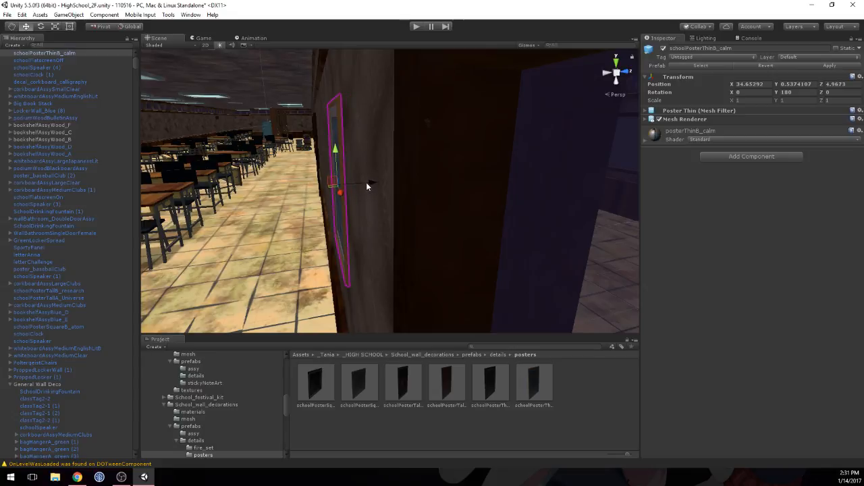
{"action": "middle_click_drag", "start_coordinate": [326, 180], "coordinate": [421, 213]}
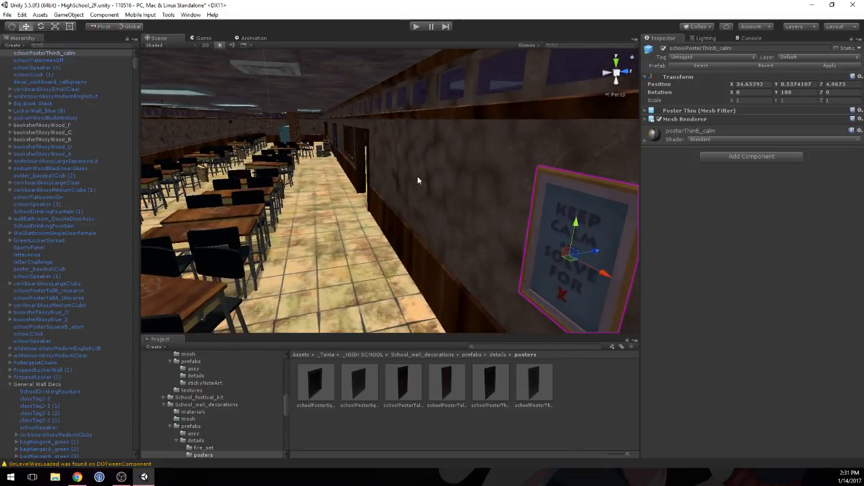
Step: Slide the calm poster along the wall toward the doorway to X 33.645
{"action": "right_click_drag", "start_coordinate": [417, 176], "coordinate": [591, 220]}
{"action": "scroll", "coordinate": [373, 194], "scroll_direction": "down", "scroll_amount": 6}
{"action": "middle_click_drag", "start_coordinate": [374, 194], "coordinate": [461, 148]}
{"action": "left_click_drag", "start_coordinate": [476, 143], "coordinate": [314, 143]}
{"action": "scroll", "coordinate": [389, 160], "scroll_direction": "down", "scroll_amount": 4}
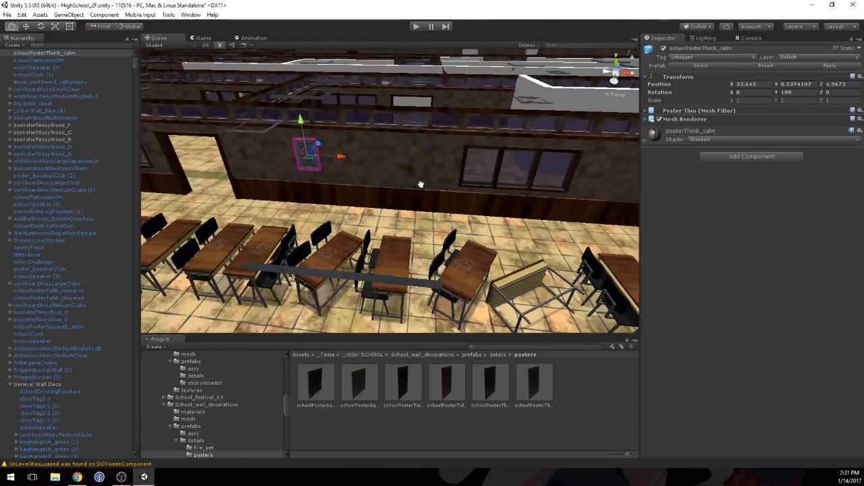
Step: Copy the four green bag hangers and their hanging bags on the far classroom's wall and paste the duplicates
{"action": "middle_click_drag", "start_coordinate": [420, 185], "coordinate": [503, 174]}
{"action": "scroll", "coordinate": [505, 174], "scroll_direction": "down", "scroll_amount": 2}
{"action": "left_click_drag", "start_coordinate": [239, 138], "coordinate": [366, 202], "text": "alt"}
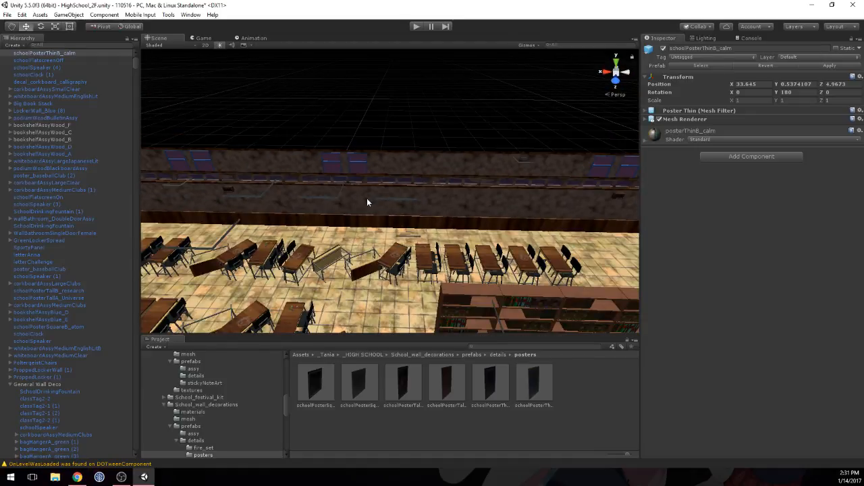
{"action": "scroll", "coordinate": [398, 202], "scroll_direction": "down", "scroll_amount": 4}
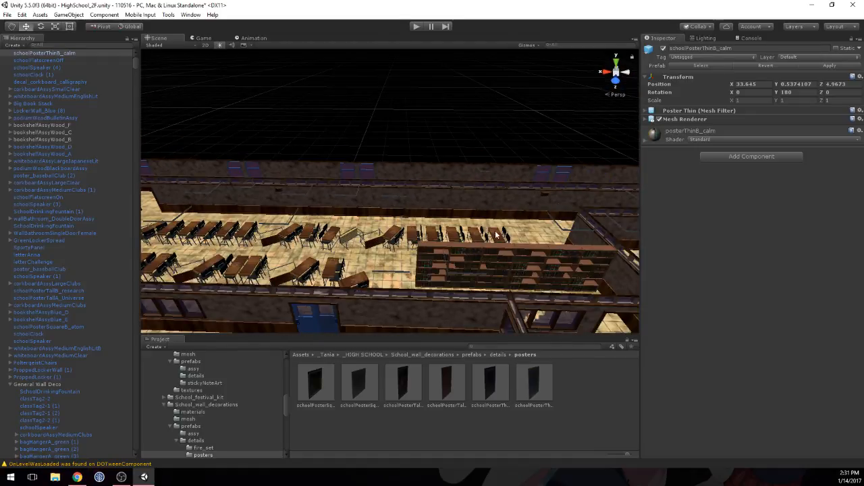
{"action": "right_click_drag", "start_coordinate": [414, 192], "coordinate": [567, 189]}
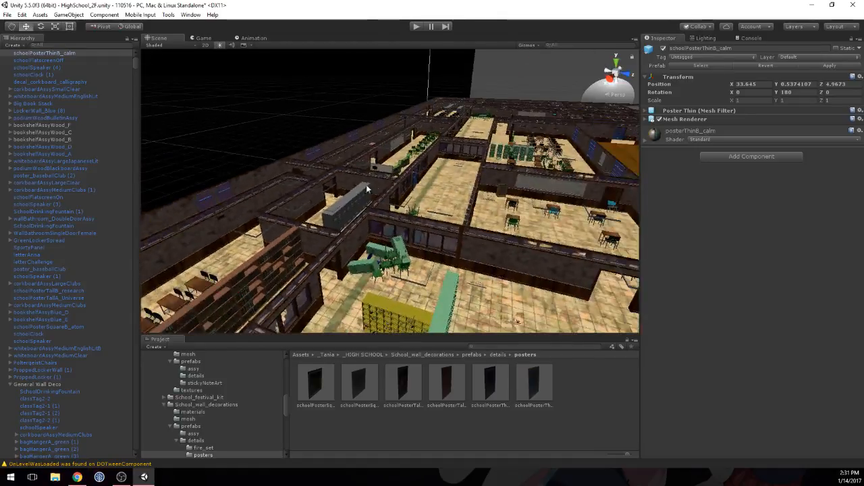
{"action": "right_click_drag", "start_coordinate": [366, 185], "coordinate": [364, 136]}
{"action": "key", "text": "w"}
{"action": "left_click", "coordinate": [584, 169]}
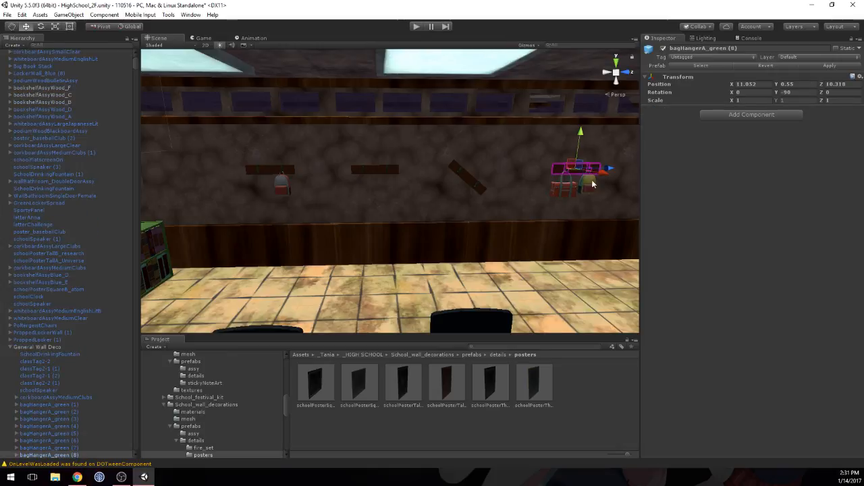
{"action": "left_click", "coordinate": [588, 182], "text": "shift"}
{"action": "left_click", "coordinate": [471, 184], "text": "shift"}
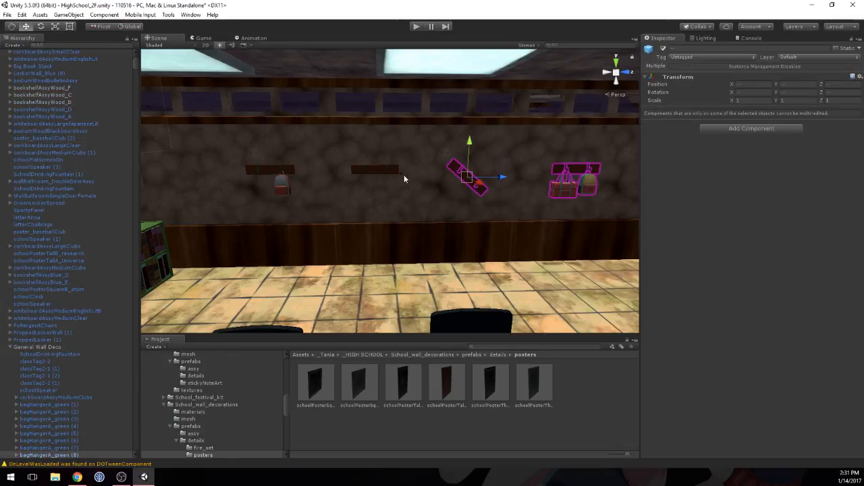
{"action": "left_click", "coordinate": [389, 170], "text": "shift"}
{"action": "left_click", "coordinate": [277, 170], "text": "shift"}
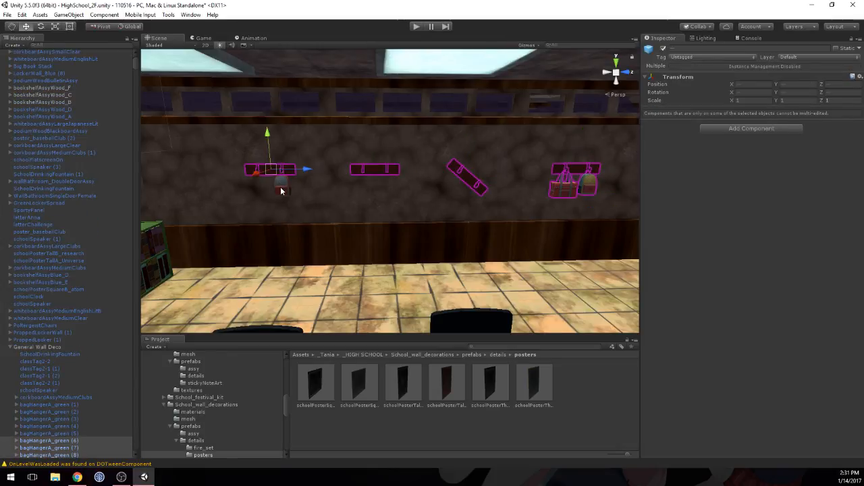
{"action": "right_click_drag", "start_coordinate": [283, 189], "coordinate": [363, 214]}
{"action": "key", "text": "s"}
{"action": "right_click_drag", "start_coordinate": [413, 166], "coordinate": [329, 139]}
{"action": "key", "text": "ctrl+v"}
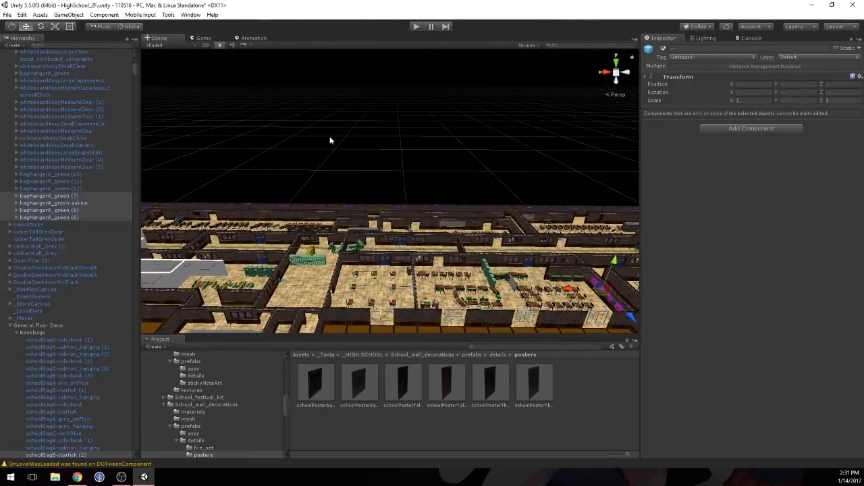
Step: Move the duplicated hangers and bags across the floor plan to the desk-filled classroom beside the long bookshelves
{"action": "left_click_drag", "start_coordinate": [567, 290], "coordinate": [213, 257]}
{"action": "left_click_drag", "start_coordinate": [229, 315], "coordinate": [270, 184]}
{"action": "middle_click_drag", "start_coordinate": [265, 182], "coordinate": [341, 196]}
{"action": "scroll", "coordinate": [281, 241], "scroll_direction": "up", "scroll_amount": 4}
{"action": "scroll", "coordinate": [340, 196], "scroll_direction": "up", "scroll_amount": 4}
{"action": "middle_click_drag", "start_coordinate": [326, 235], "coordinate": [328, 208]}
{"action": "scroll", "coordinate": [328, 221], "scroll_direction": "up", "scroll_amount": 2}
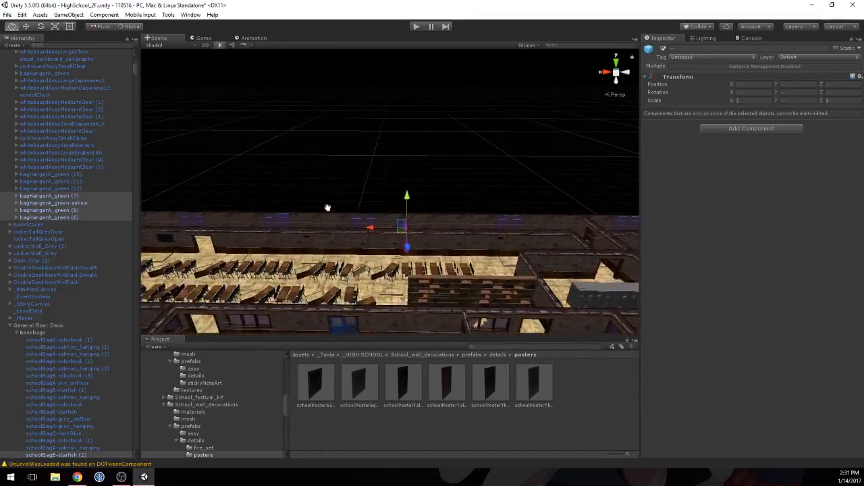
{"action": "scroll", "coordinate": [343, 241], "scroll_direction": "up", "scroll_amount": 4}
{"action": "right_click_drag", "start_coordinate": [344, 244], "coordinate": [368, 260]}
{"action": "left_click_drag", "start_coordinate": [398, 239], "coordinate": [406, 271]}
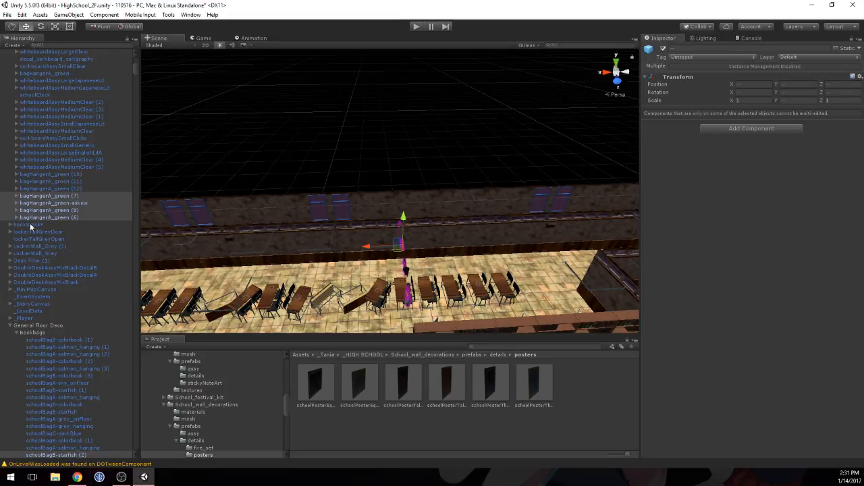
Step: Create an empty object, move it out of bagHangerA_green (6) to sit above the duplicated hangers, and name it BagHanger_Set_A
{"action": "right_click", "coordinate": [42, 201]}
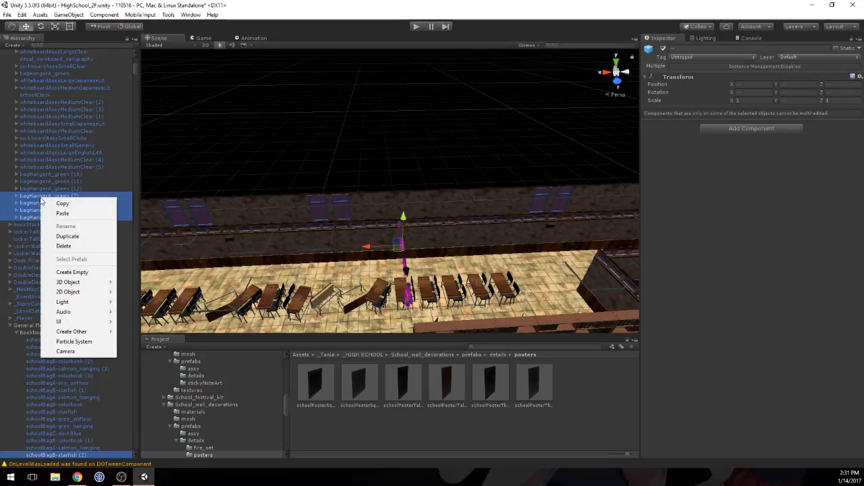
{"action": "left_click", "coordinate": [71, 272]}
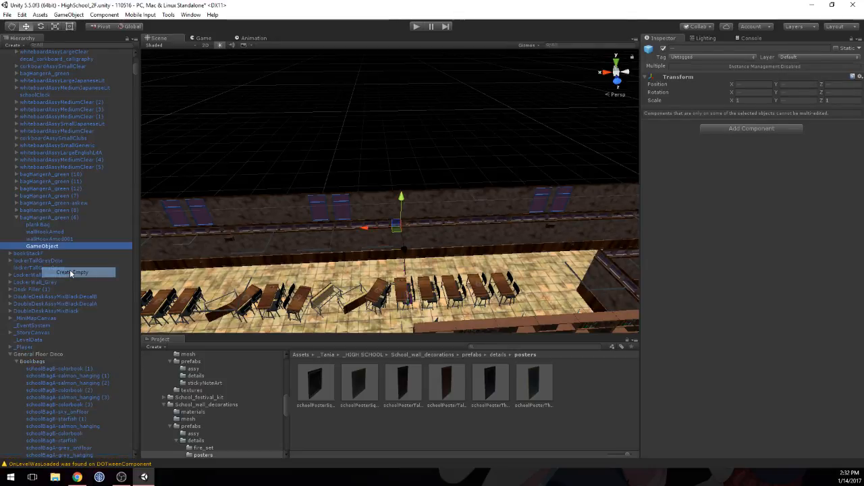
{"action": "left_click", "coordinate": [17, 218]}
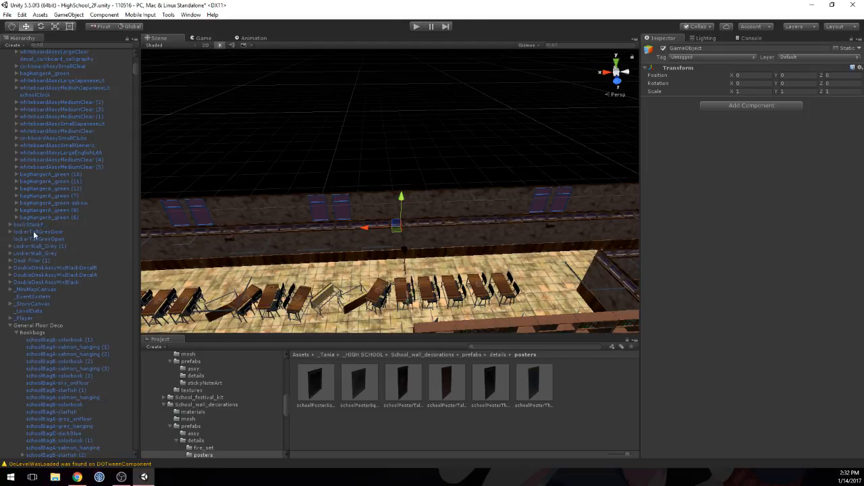
{"action": "left_click", "coordinate": [16, 218]}
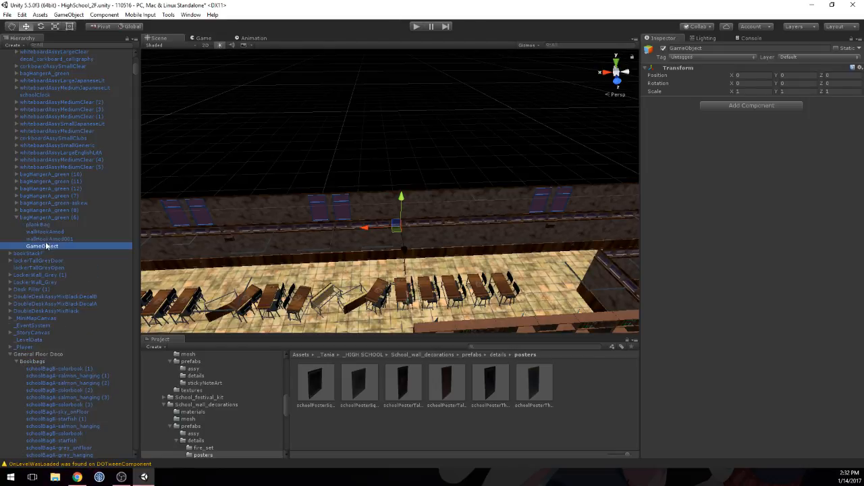
{"action": "left_click_drag", "start_coordinate": [40, 194], "coordinate": [23, 196]}
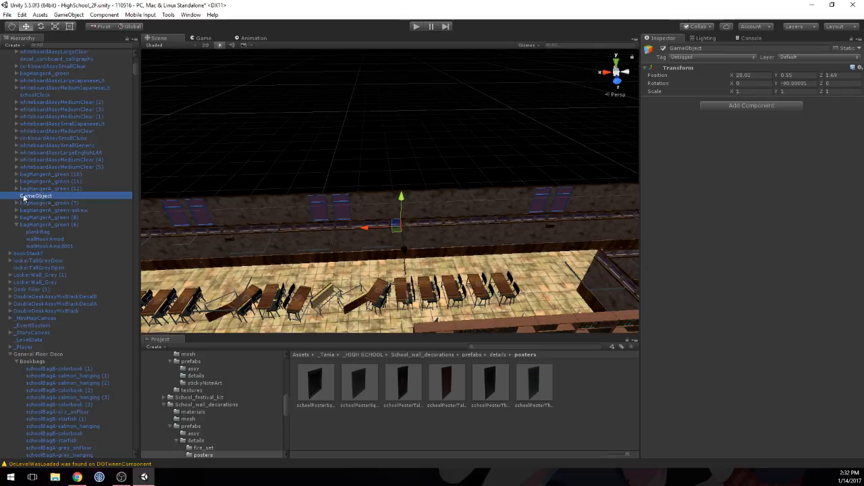
{"action": "left_click", "coordinate": [30, 195]}
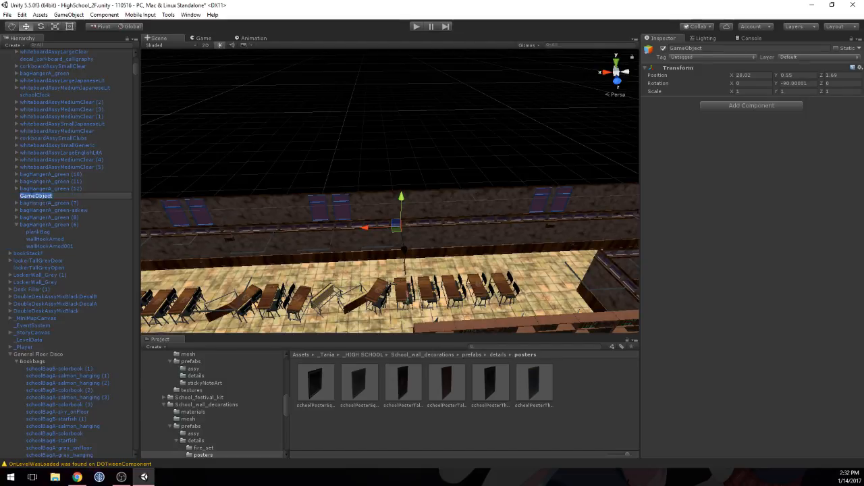
{"action": "type", "text": "Ball"}
{"action": "key", "text": "Return"}
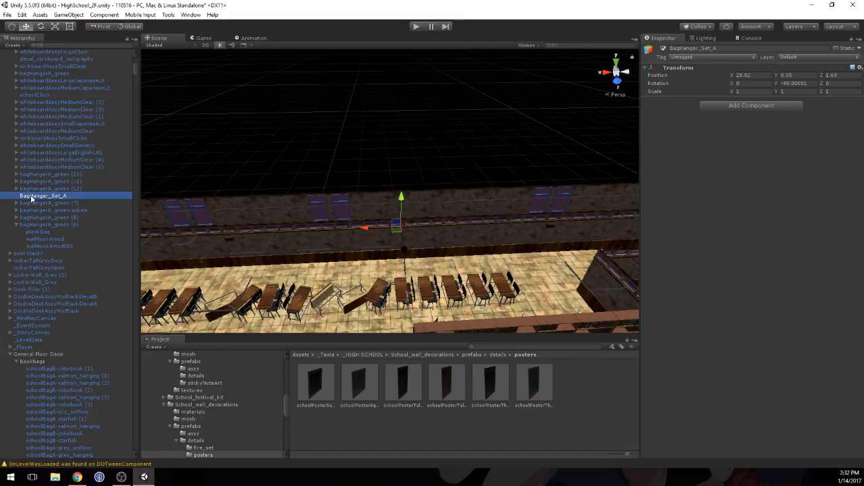
Step: Parent bagHangerA_green (7), bagHangerA_green-askew, bagHangerA_green (8) and bagHangerA_green (6) under BagHanger_Set_A
{"action": "left_click", "coordinate": [45, 203]}
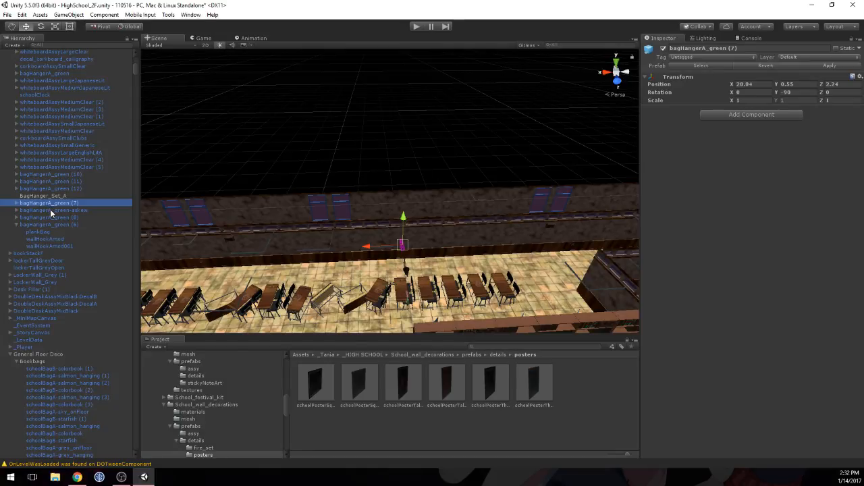
{"action": "left_click", "coordinate": [50, 210], "text": "shift"}
{"action": "key", "text": "shift+Down"}
{"action": "key", "text": "shift+Down"}
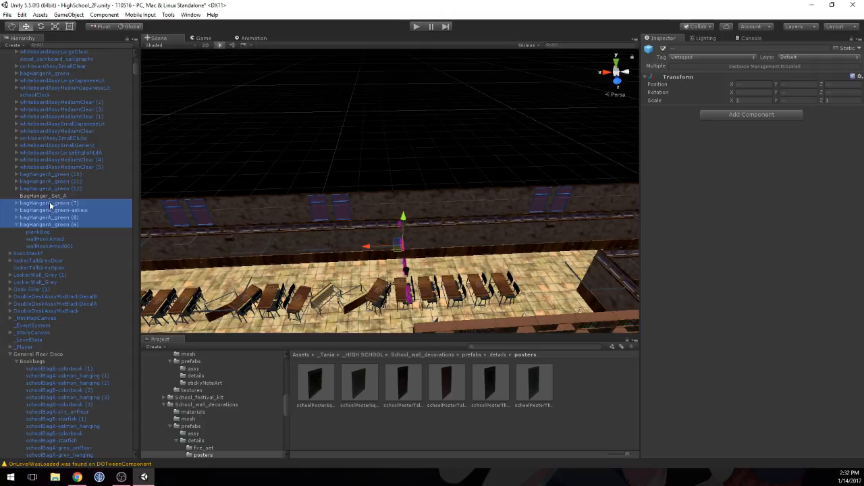
{"action": "left_click_drag", "start_coordinate": [50, 204], "coordinate": [51, 198]}
{"action": "left_click", "coordinate": [22, 225]}
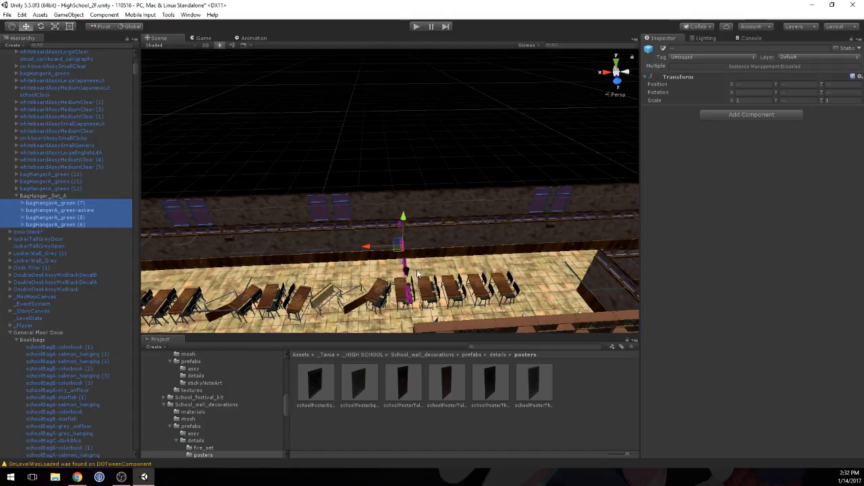
Step: Parent the duplicated bags schoolBagA-salmon_hanging (4) and schoolBagB-colorbook (4) under BagHanger_Set_A
{"action": "middle_click_drag", "start_coordinate": [333, 284], "coordinate": [457, 230]}
{"action": "right_click_drag", "start_coordinate": [456, 230], "coordinate": [500, 254]}
{"action": "left_click", "coordinate": [364, 168]}
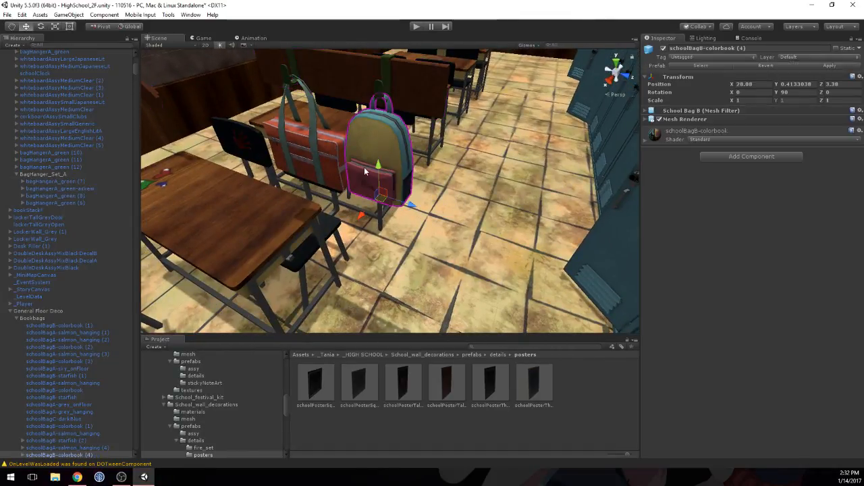
{"action": "left_click", "coordinate": [310, 160], "text": "shift"}
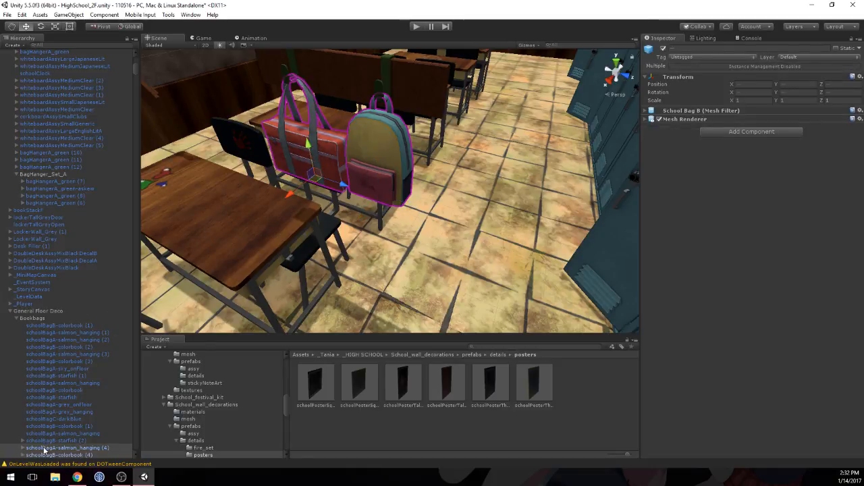
{"action": "left_click_drag", "start_coordinate": [44, 447], "coordinate": [39, 174]}
{"action": "left_click", "coordinate": [17, 175]}
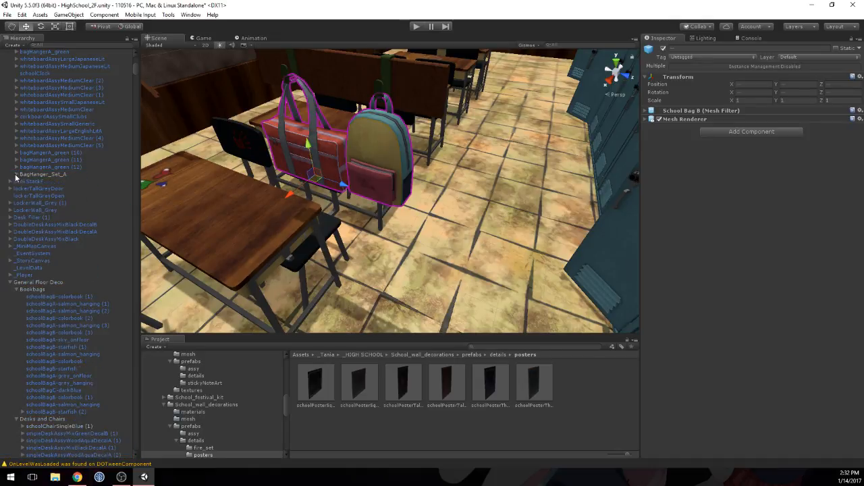
Step: Parent the remaining duplicated bag, schoolBagB-starfish (2), under BagHanger_Set_A
{"action": "left_click", "coordinate": [26, 175]}
{"action": "right_click_drag", "start_coordinate": [371, 159], "coordinate": [298, 158]}
{"action": "key", "text": "s"}
{"action": "middle_click_drag", "start_coordinate": [298, 158], "coordinate": [351, 155]}
{"action": "scroll", "coordinate": [357, 150], "scroll_direction": "up", "scroll_amount": 4}
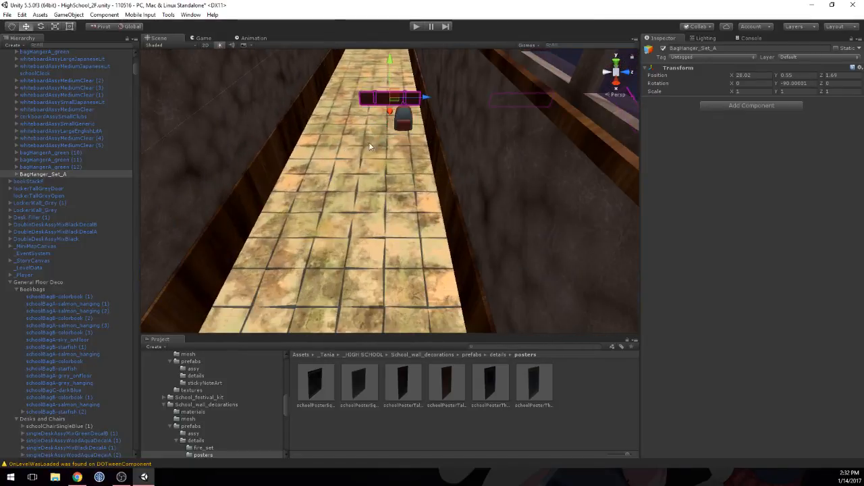
{"action": "left_click", "coordinate": [409, 122]}
{"action": "left_click_drag", "start_coordinate": [80, 409], "coordinate": [29, 175]}
{"action": "left_click", "coordinate": [17, 174]}
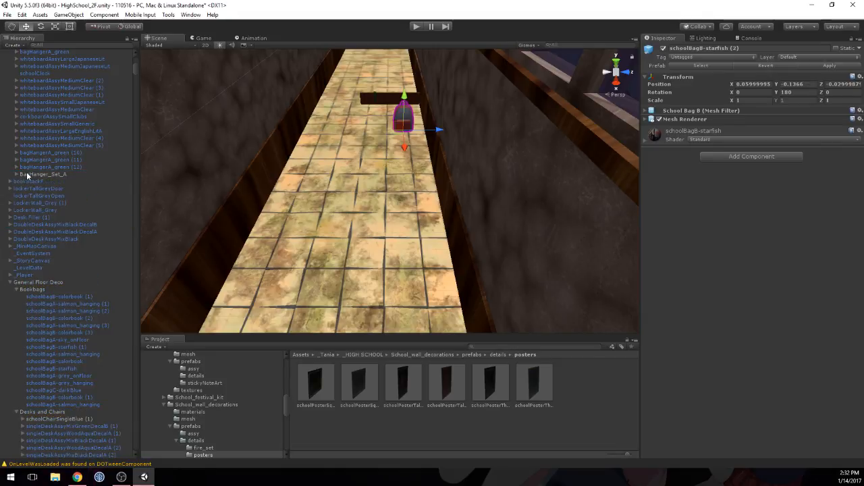
Step: Set the Y rotation of BagHanger_Set_A to 180 and pull the set out from the wall to Z 2.69
{"action": "left_click", "coordinate": [31, 175]}
{"action": "right_click_drag", "start_coordinate": [403, 150], "coordinate": [422, 147]}
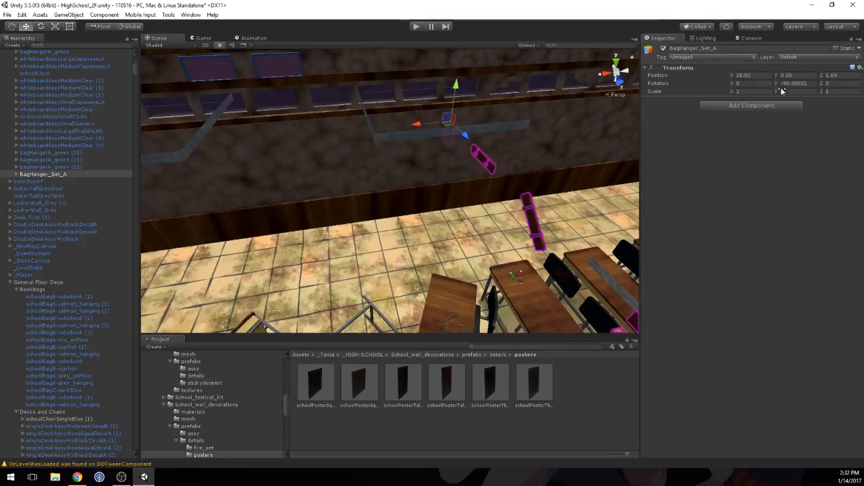
{"action": "left_click", "coordinate": [808, 83]}
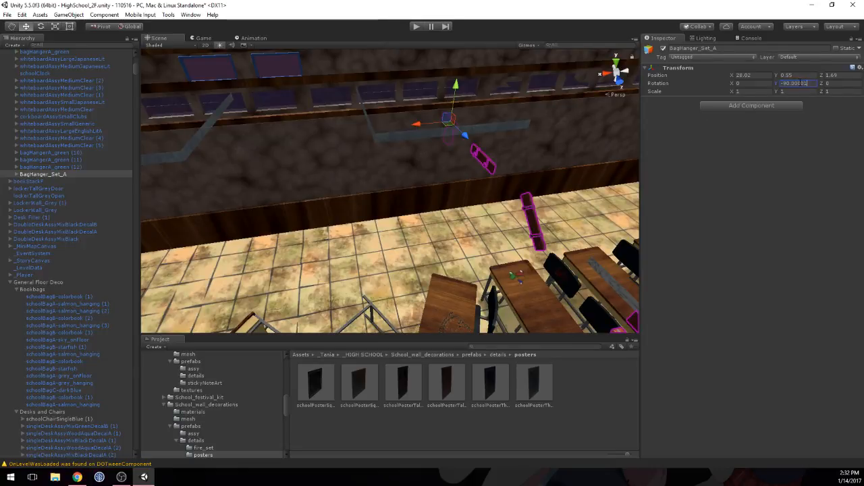
{"action": "key", "text": "BackSpace"}
{"action": "key", "text": "BackSpace"}
{"action": "key", "text": "BackSpace"}
{"action": "key", "text": "BackSpace"}
{"action": "key", "text": "BackSpace"}
{"action": "key", "text": "BackSpace"}
{"action": "key", "text": "BackSpace"}
{"action": "key", "text": "BackSpace"}
{"action": "key", "text": "BackSpace"}
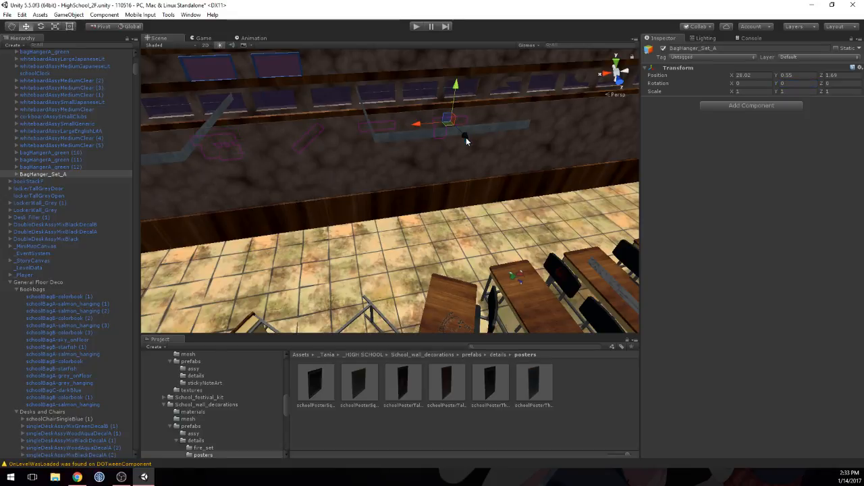
{"action": "left_click_drag", "start_coordinate": [466, 140], "coordinate": [477, 160], "text": "ctrl"}
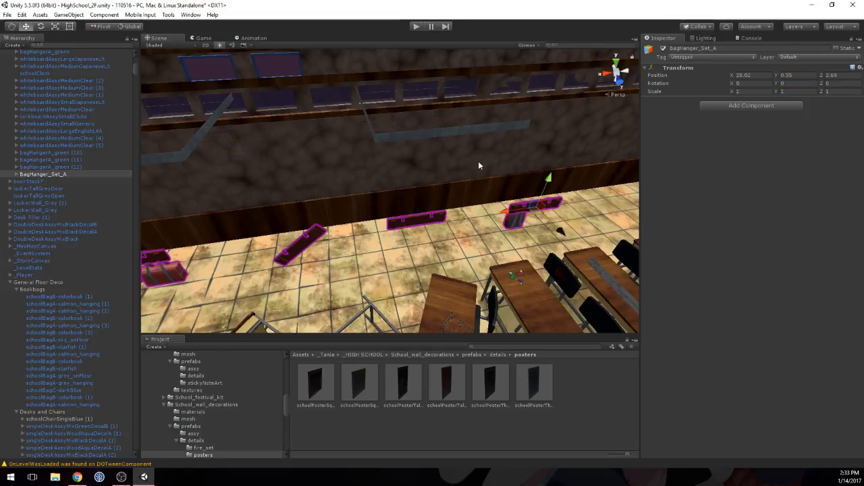
{"action": "left_click", "coordinate": [793, 83]}
{"action": "type", "text": "180"}
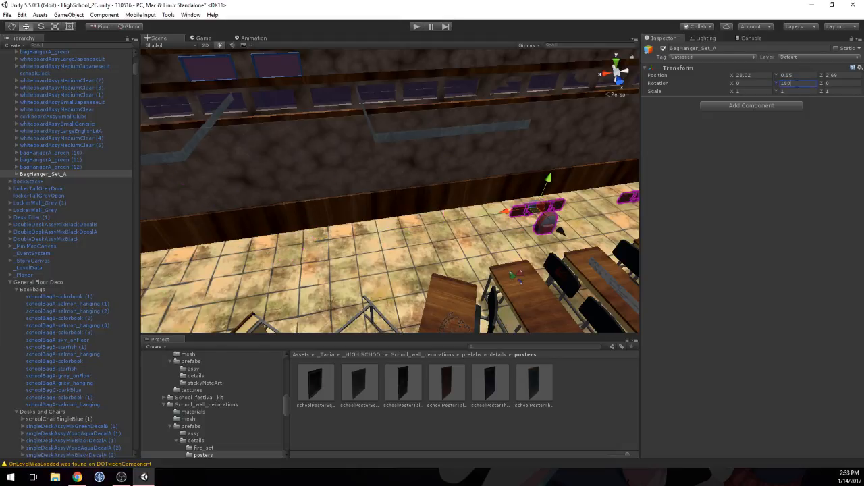
Step: Push BagHanger_Set_A back against the wall behind the row of desks
{"action": "middle_click_drag", "start_coordinate": [607, 181], "coordinate": [574, 177]}
{"action": "left_click_drag", "start_coordinate": [573, 178], "coordinate": [511, 174], "text": "alt"}
{"action": "right_click_drag", "start_coordinate": [512, 173], "coordinate": [401, 197], "text": "alt"}
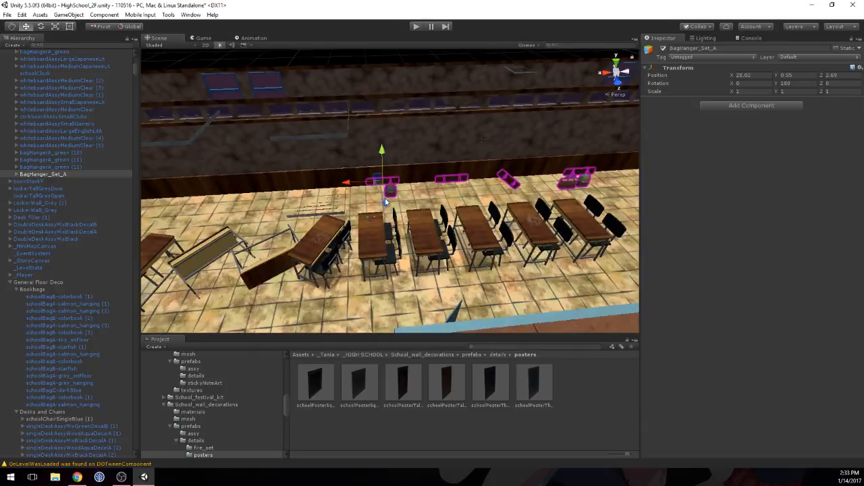
{"action": "left_click_drag", "start_coordinate": [386, 204], "coordinate": [386, 169]}
Step: Examine from the side how the hangers of BagHanger_Set_A sit against the wall
{"action": "left_click", "coordinate": [505, 156]}
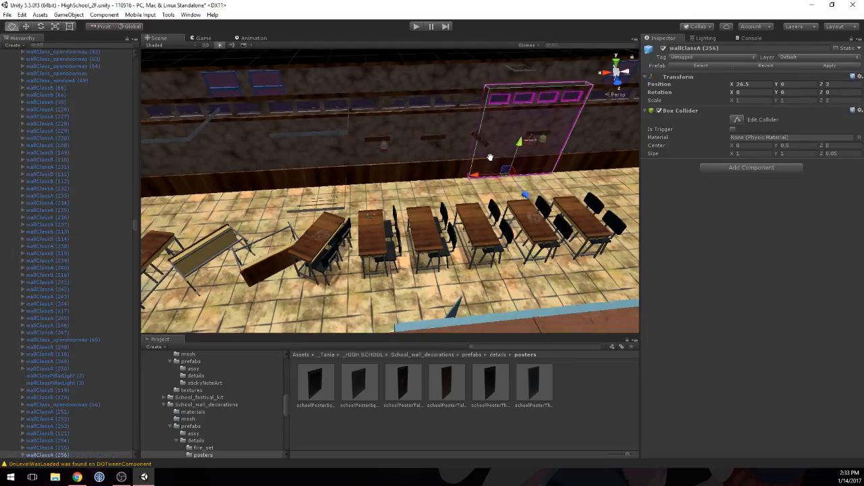
{"action": "middle_click_drag", "start_coordinate": [490, 158], "coordinate": [467, 181]}
{"action": "scroll", "coordinate": [467, 182], "scroll_direction": "up", "scroll_amount": 8}
{"action": "middle_click_drag", "start_coordinate": [407, 159], "coordinate": [435, 175]}
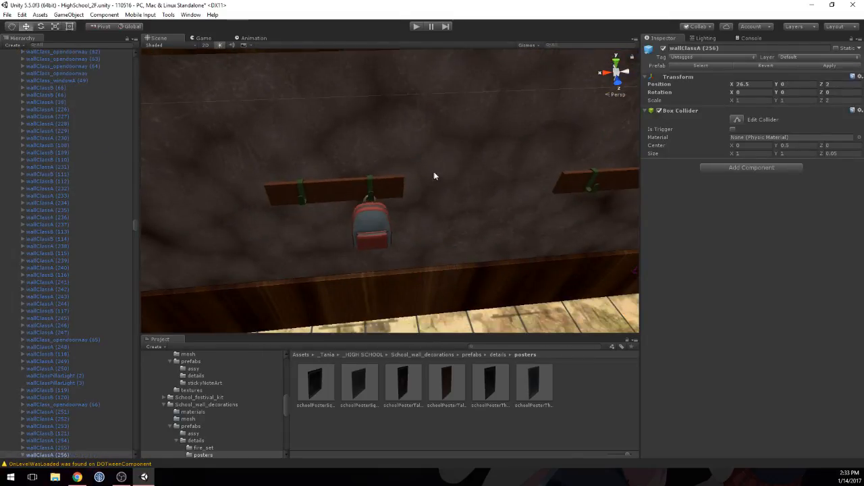
{"action": "left_click", "coordinate": [399, 190]}
{"action": "left_click", "coordinate": [596, 186]}
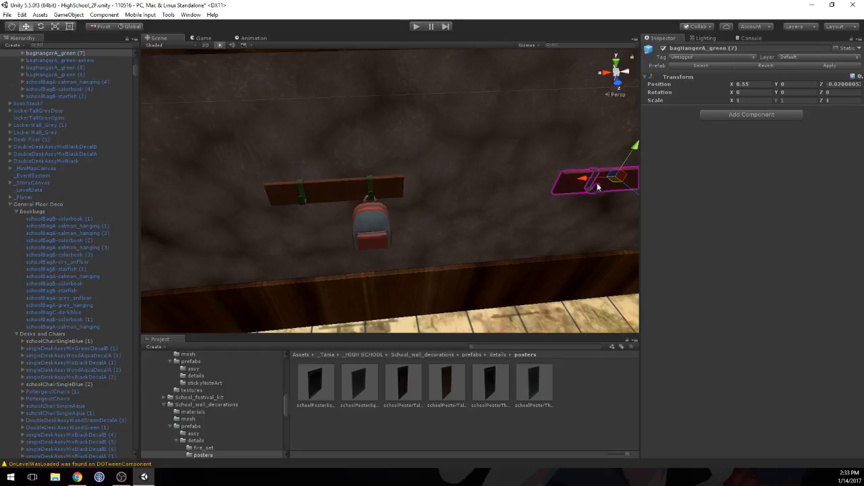
{"action": "middle_click_drag", "start_coordinate": [604, 184], "coordinate": [525, 197]}
{"action": "right_click_drag", "start_coordinate": [516, 193], "coordinate": [499, 187]}
{"action": "key", "text": "w"}
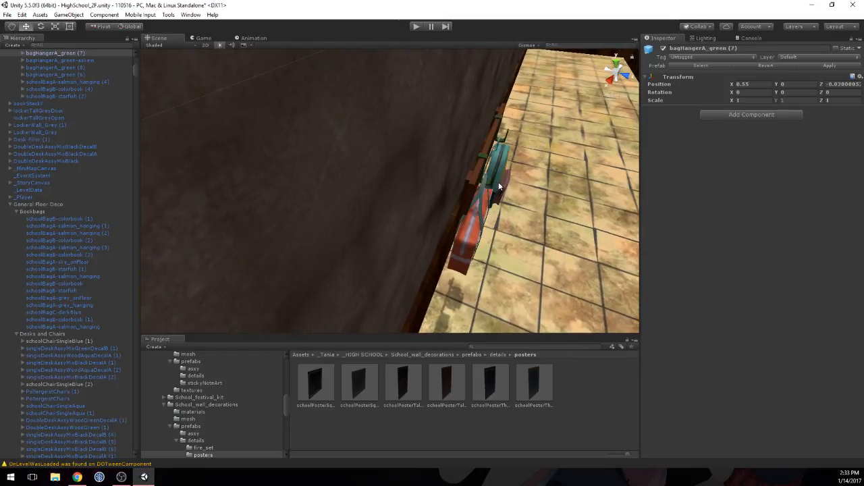
Step: Parent schoolBagA-salmon_hanging (4) and schoolBagB-colorbook (4) under bagHangerA_green (8)
{"action": "left_click", "coordinate": [482, 175]}
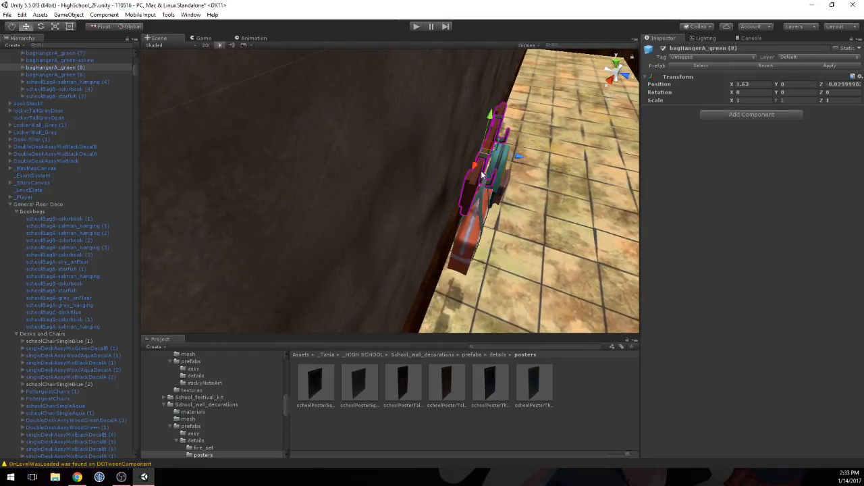
{"action": "left_click", "coordinate": [52, 81]}
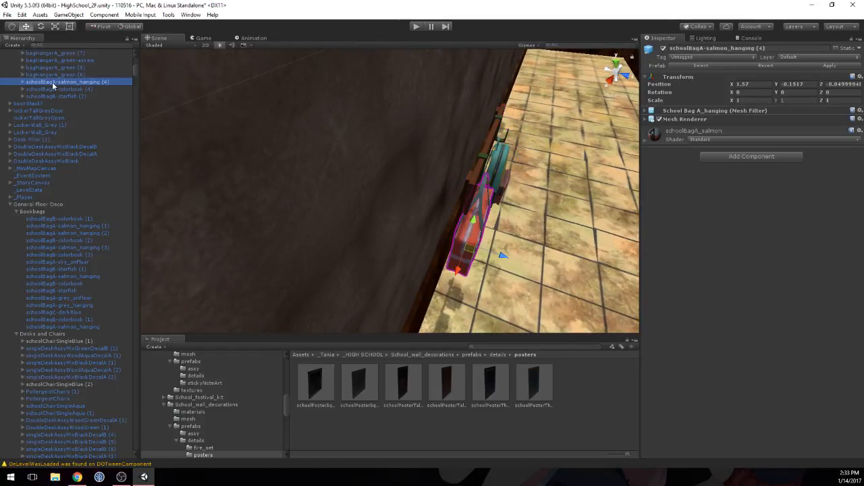
{"action": "left_click", "coordinate": [52, 88]}
{"action": "left_click", "coordinate": [52, 82], "text": "ctrl"}
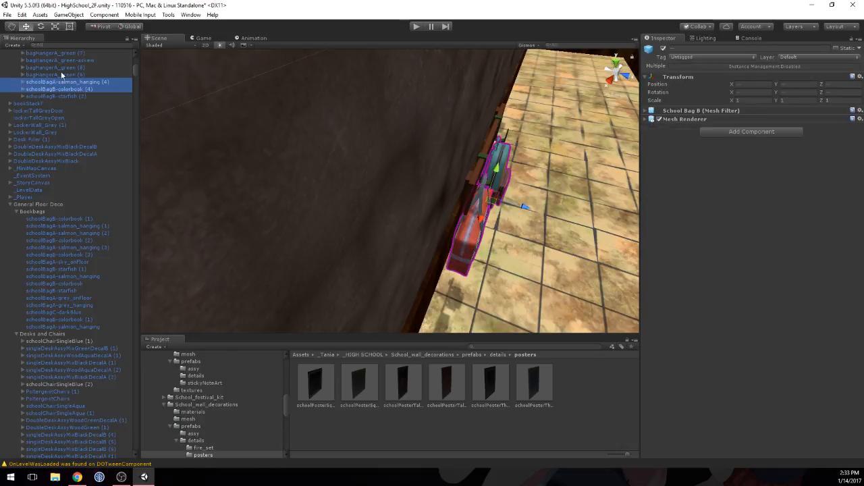
{"action": "left_click_drag", "start_coordinate": [51, 82], "coordinate": [58, 67]}
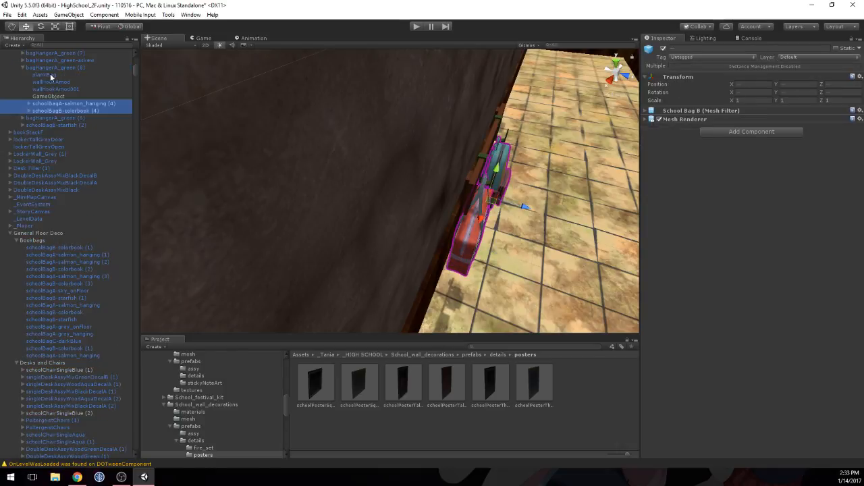
{"action": "left_click", "coordinate": [50, 69]}
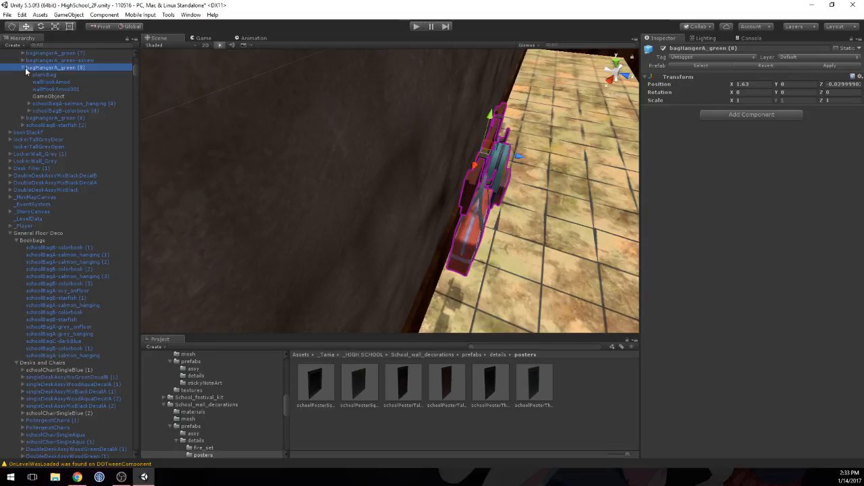
{"action": "left_click", "coordinate": [23, 68]}
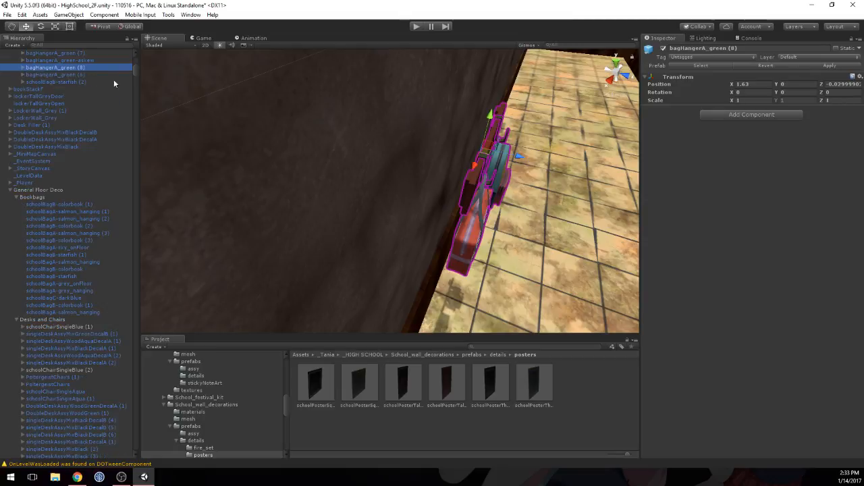
Step: Push bagHangerA_green (8) with its bags and the tilted bagHangerA_green-askew back against the wall
{"action": "left_click_drag", "start_coordinate": [527, 154], "coordinate": [505, 154]}
{"action": "right_click_drag", "start_coordinate": [505, 154], "coordinate": [429, 157]}
{"action": "left_click", "coordinate": [399, 162]}
{"action": "middle_click_drag", "start_coordinate": [400, 162], "coordinate": [367, 236]}
{"action": "scroll", "coordinate": [346, 173], "scroll_direction": "up", "scroll_amount": 2}
{"action": "right_click_drag", "start_coordinate": [345, 172], "coordinate": [365, 192]}
{"action": "middle_click_drag", "start_coordinate": [365, 192], "coordinate": [336, 183]}
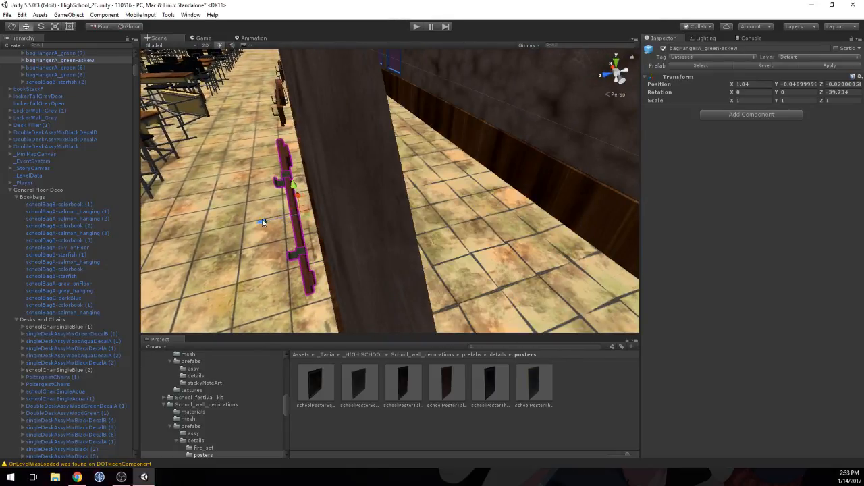
{"action": "left_click_drag", "start_coordinate": [263, 222], "coordinate": [275, 223]}
Step: Push bagHangerA_green (7) toward the wall, then set its Z position to 0
{"action": "middle_click_drag", "start_coordinate": [275, 223], "coordinate": [328, 223]}
{"action": "right_click_drag", "start_coordinate": [328, 222], "coordinate": [405, 166]}
{"action": "left_click", "coordinate": [407, 159]}
{"action": "scroll", "coordinate": [407, 159], "scroll_direction": "up", "scroll_amount": 5}
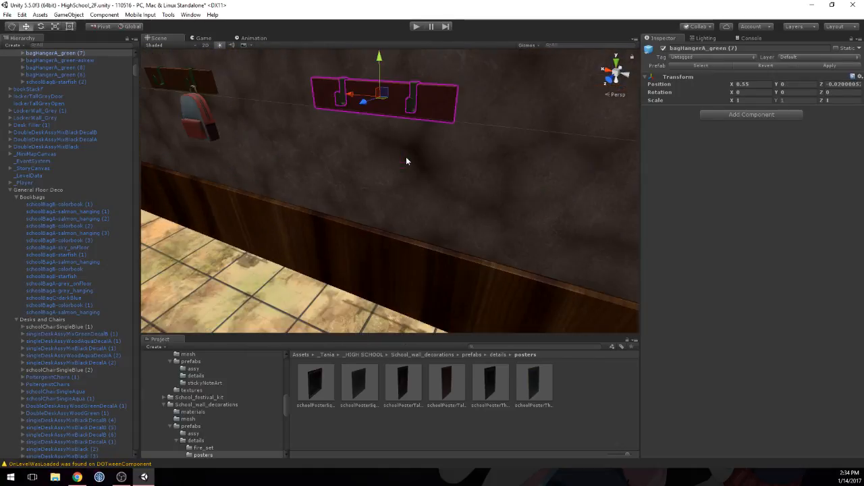
{"action": "scroll", "coordinate": [406, 161], "scroll_direction": "up", "scroll_amount": 4}
{"action": "middle_click_drag", "start_coordinate": [407, 161], "coordinate": [385, 175]}
{"action": "right_click_drag", "start_coordinate": [385, 176], "coordinate": [203, 254]}
{"action": "scroll", "coordinate": [202, 255], "scroll_direction": "down", "scroll_amount": 5}
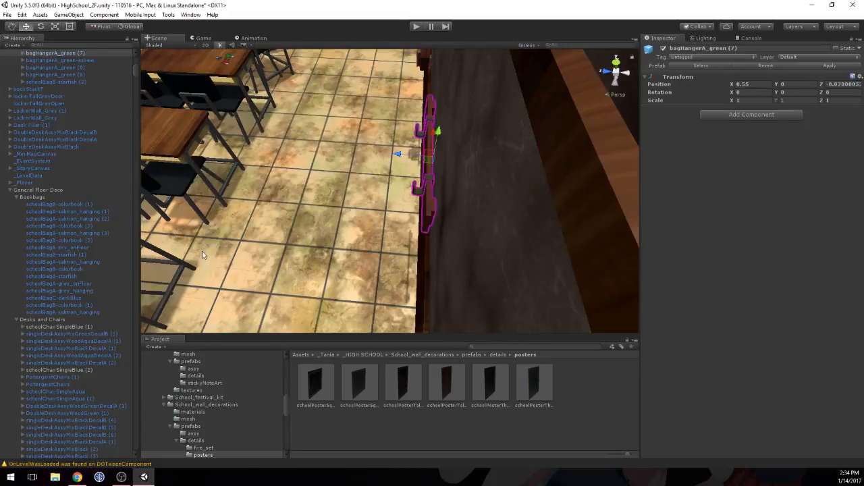
{"action": "middle_click_drag", "start_coordinate": [202, 254], "coordinate": [230, 245]}
{"action": "mouse_move", "coordinate": [334, 175]}
{"action": "middle_mouse_down"}
{"action": "mouse_move", "coordinate": [344, 177]}
{"action": "mouse_move", "coordinate": [336, 184]}
{"action": "middle_mouse_up"}
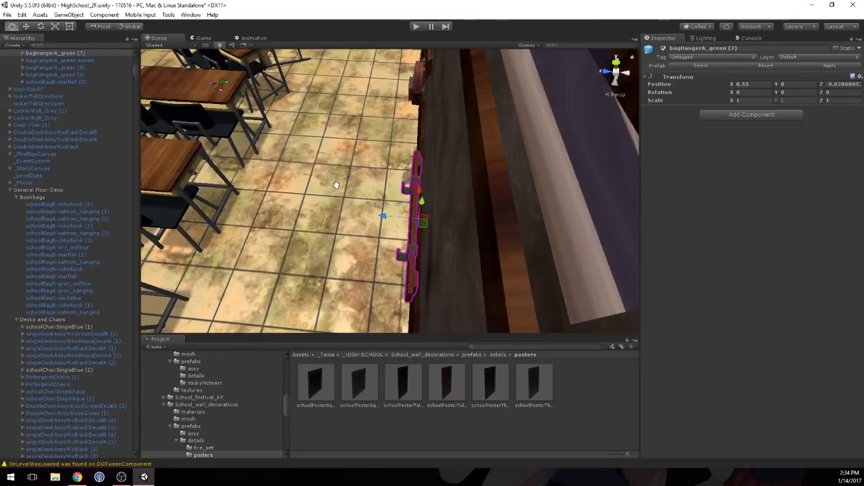
{"action": "key", "text": "w"}
{"action": "left_click_drag", "start_coordinate": [384, 217], "coordinate": [398, 229]}
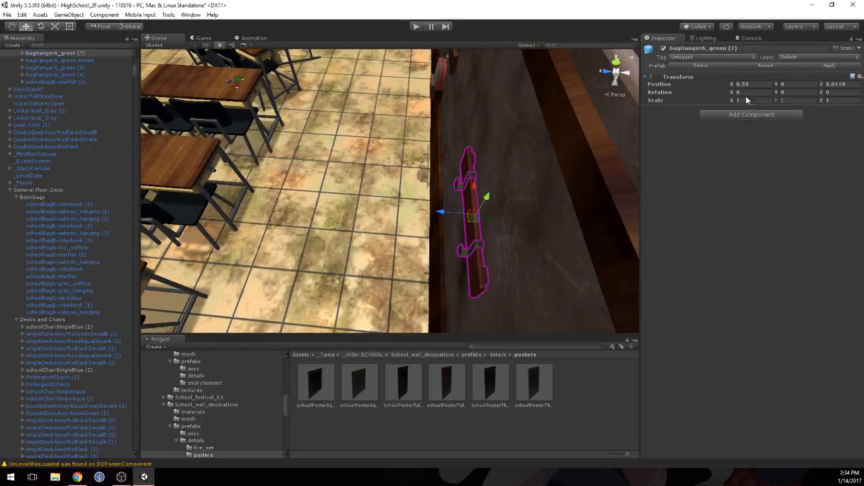
{"action": "left_click", "coordinate": [844, 85]}
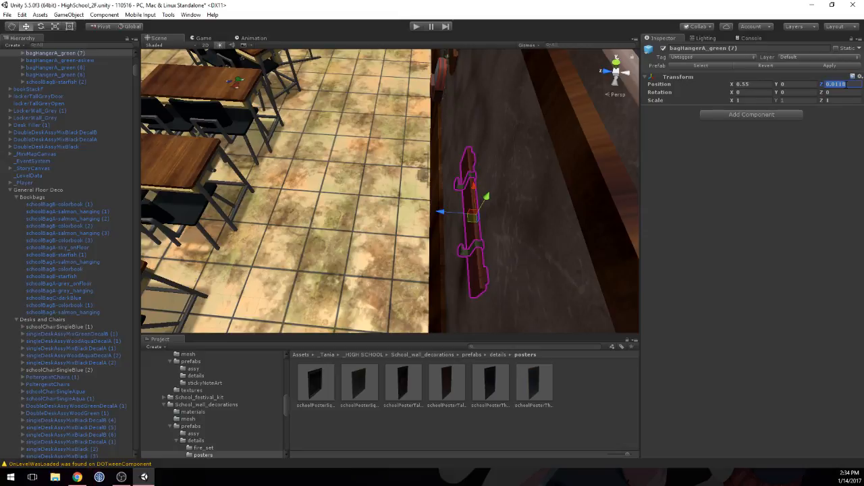
{"action": "type", "text": "0"}
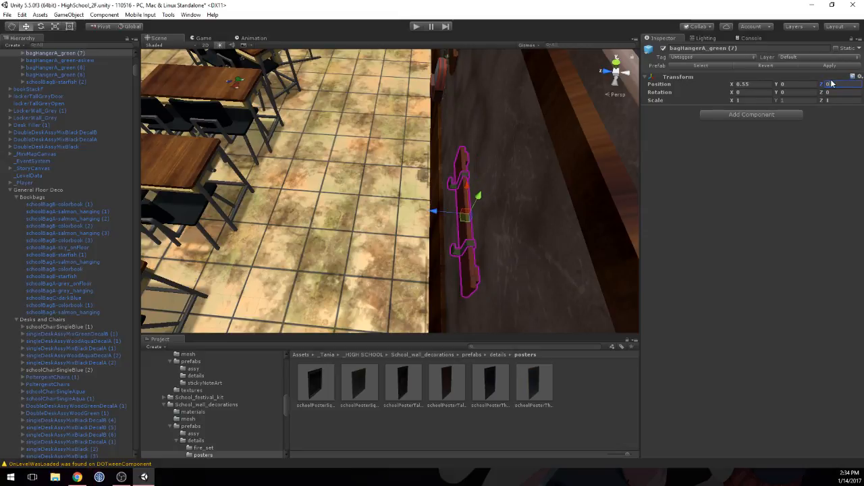
Step: Move bagHangerA_green (7) along Z to 0.0104 so its backing sits flush with the wall
{"action": "mouse_move", "coordinate": [487, 190]}
{"action": "right_mouse_down"}
{"action": "mouse_move", "coordinate": [484, 177]}
{"action": "mouse_move", "coordinate": [475, 185]}
{"action": "right_mouse_up"}
{"action": "scroll", "coordinate": [475, 187], "scroll_direction": "up", "scroll_amount": 3}
{"action": "scroll", "coordinate": [461, 194], "scroll_direction": "up", "scroll_amount": 3}
{"action": "middle_click_drag", "start_coordinate": [461, 194], "coordinate": [462, 182]}
{"action": "scroll", "coordinate": [463, 187], "scroll_direction": "down", "scroll_amount": 3}
{"action": "scroll", "coordinate": [461, 189], "scroll_direction": "up", "scroll_amount": 4}
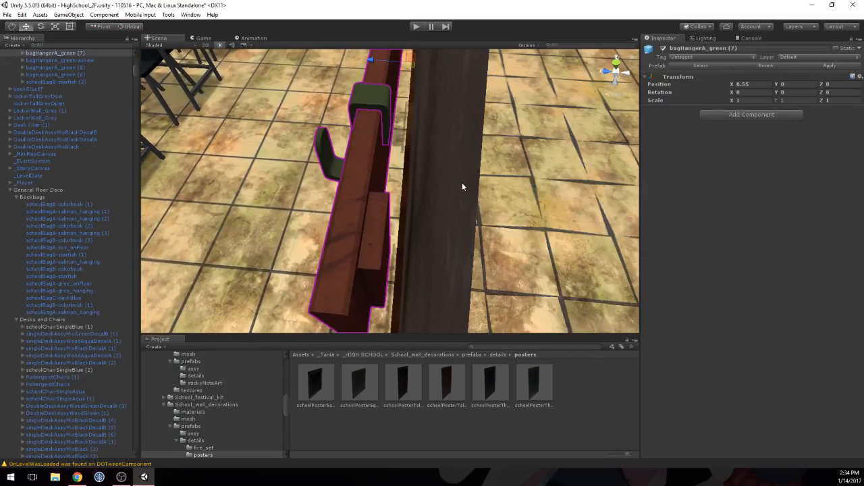
{"action": "right_click_drag", "start_coordinate": [462, 182], "coordinate": [440, 154]}
{"action": "right_click_drag", "start_coordinate": [370, 99], "coordinate": [371, 90]}
{"action": "left_click_drag", "start_coordinate": [375, 116], "coordinate": [386, 127]}
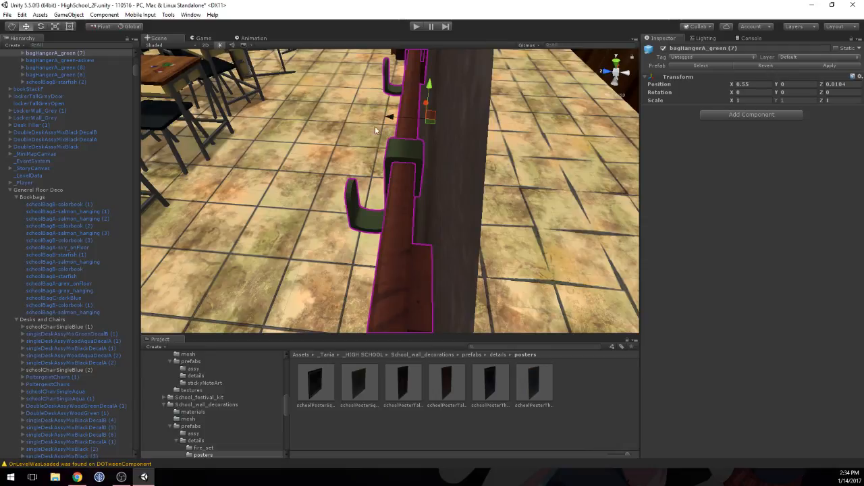
Step: Push bagHangerA_green (6) back against the wall to Z 0.0114
{"action": "right_click_drag", "start_coordinate": [375, 125], "coordinate": [498, 136]}
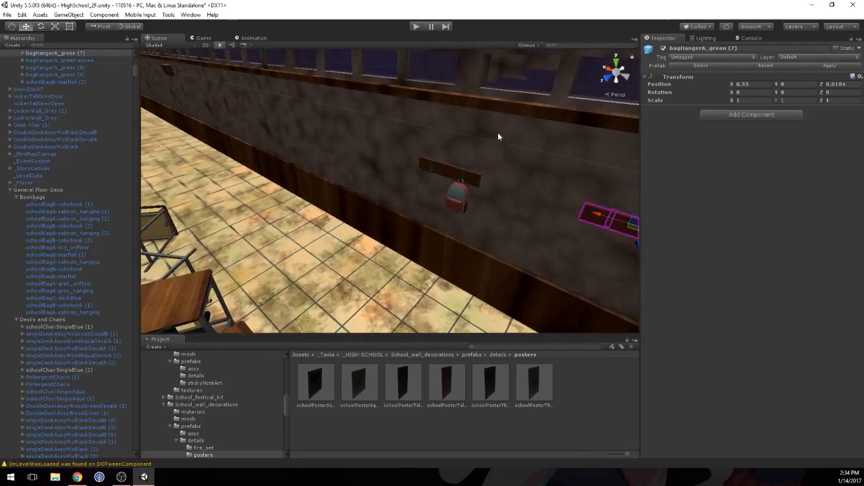
{"action": "left_click", "coordinate": [444, 173]}
{"action": "scroll", "coordinate": [470, 170], "scroll_direction": "up", "scroll_amount": 6}
{"action": "middle_click_drag", "start_coordinate": [505, 161], "coordinate": [460, 179]}
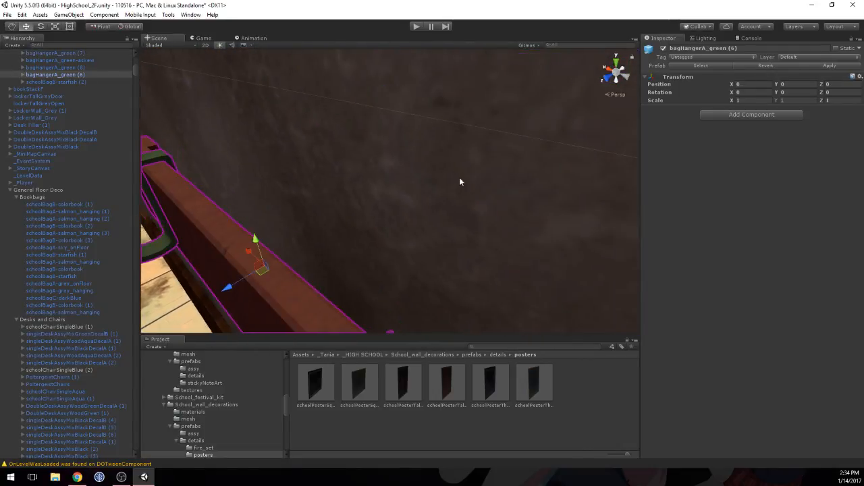
{"action": "right_click_drag", "start_coordinate": [460, 180], "coordinate": [378, 202]}
{"action": "scroll", "coordinate": [364, 197], "scroll_direction": "down", "scroll_amount": 6}
{"action": "middle_click_drag", "start_coordinate": [311, 184], "coordinate": [308, 204]}
{"action": "scroll", "coordinate": [310, 199], "scroll_direction": "down", "scroll_amount": 2}
{"action": "scroll", "coordinate": [311, 202], "scroll_direction": "up", "scroll_amount": 4}
{"action": "scroll", "coordinate": [310, 207], "scroll_direction": "up", "scroll_amount": 2}
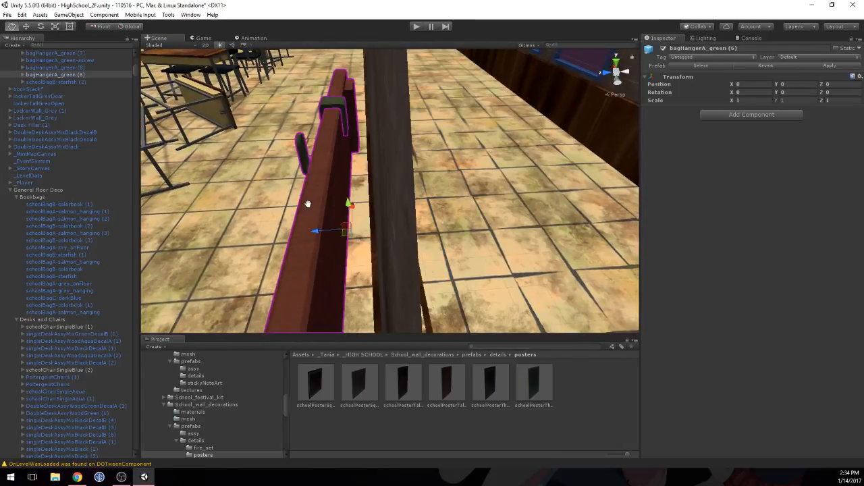
{"action": "key", "text": "w"}
{"action": "left_click_drag", "start_coordinate": [317, 231], "coordinate": [334, 235]}
{"action": "key", "text": "f"}
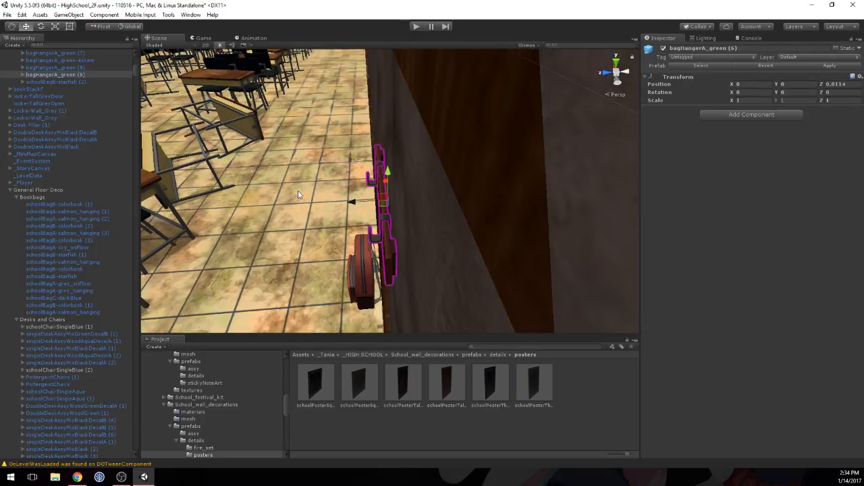
Step: Shift schoolBagB-starfish (2) onto its hook at Z -0.0185 and parent it under bagHangerA_green (6)
{"action": "left_click", "coordinate": [356, 267]}
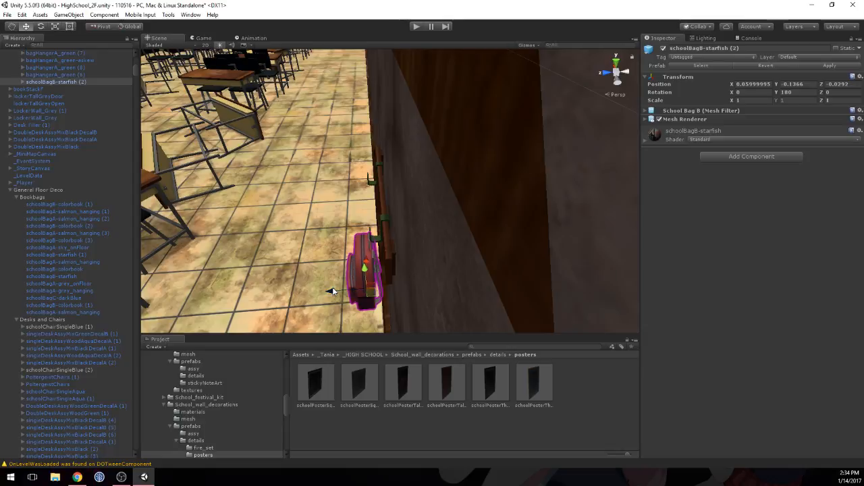
{"action": "left_click_drag", "start_coordinate": [332, 291], "coordinate": [338, 289]}
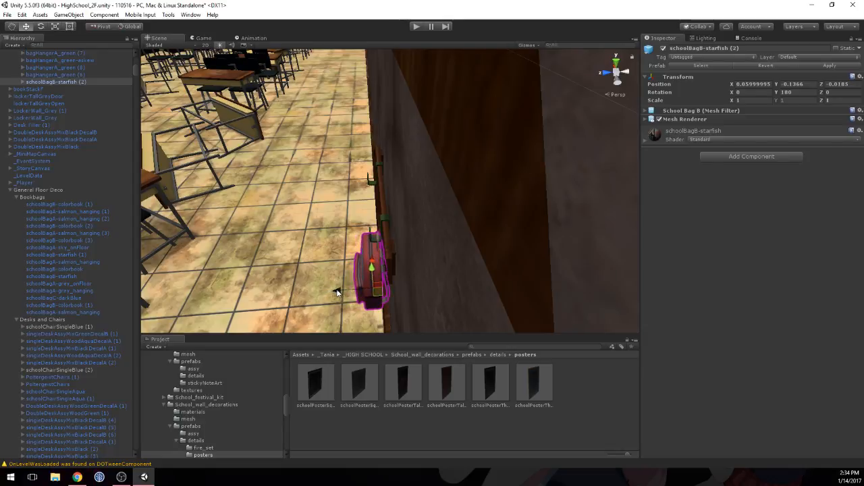
{"action": "scroll", "coordinate": [79, 137], "scroll_direction": "up", "scroll_amount": 2}
{"action": "left_click", "coordinate": [77, 101]}
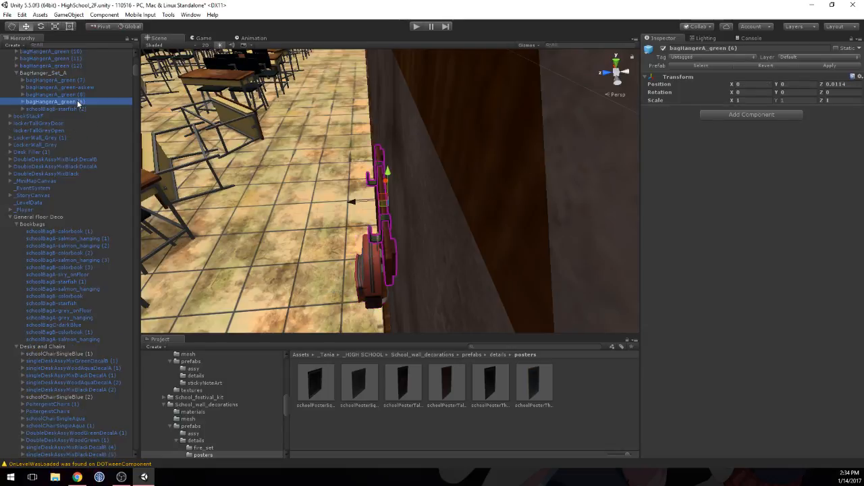
{"action": "left_click_drag", "start_coordinate": [67, 108], "coordinate": [62, 102]}
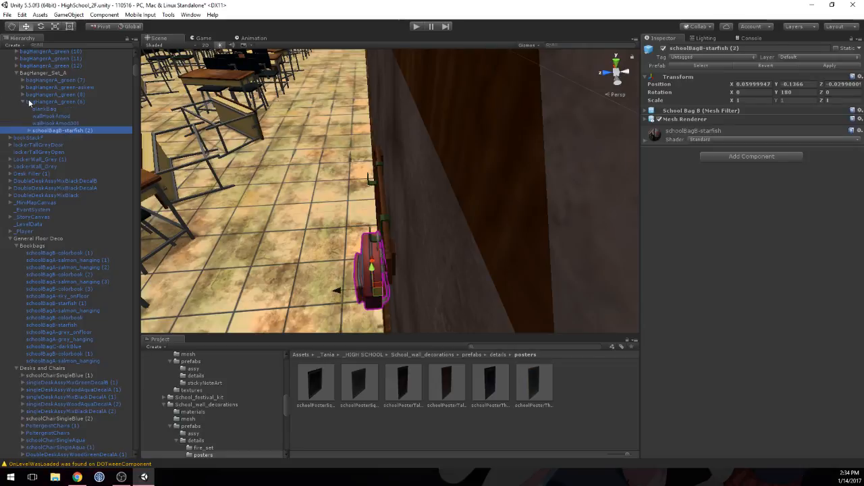
{"action": "left_click", "coordinate": [17, 73]}
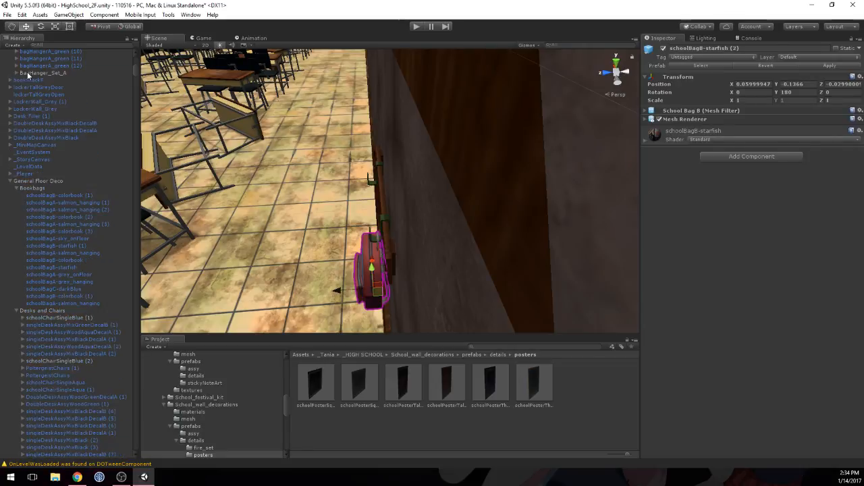
Step: Save BagHanger_Set_A as a prefab in the Prefabs > High School folder
{"action": "left_click", "coordinate": [37, 72]}
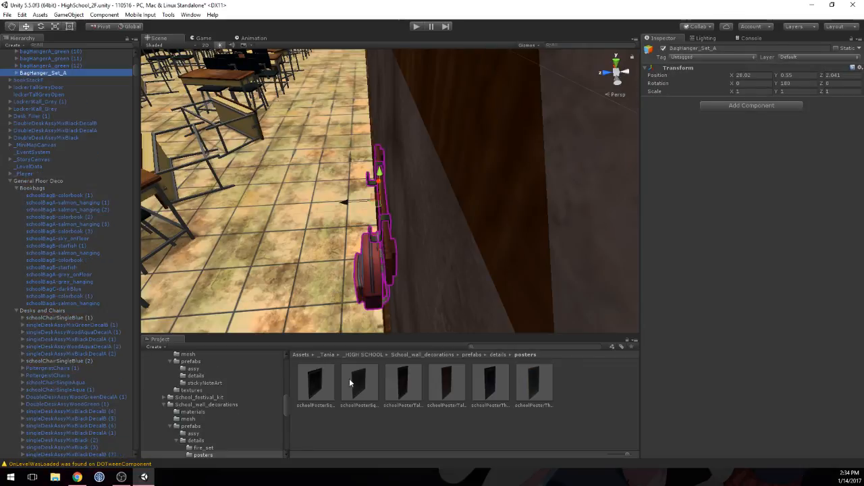
{"action": "left_click", "coordinate": [326, 354]}
{"action": "left_click", "coordinate": [156, 362]}
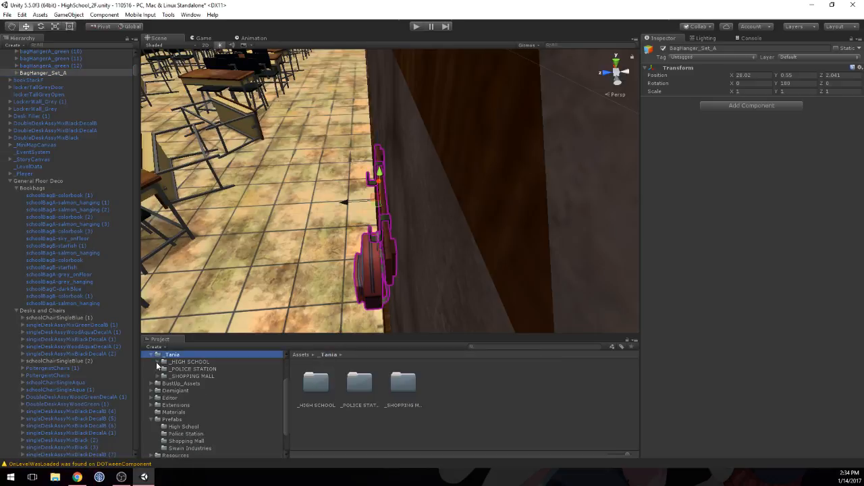
{"action": "scroll", "coordinate": [169, 395], "scroll_direction": "down", "scroll_amount": 2}
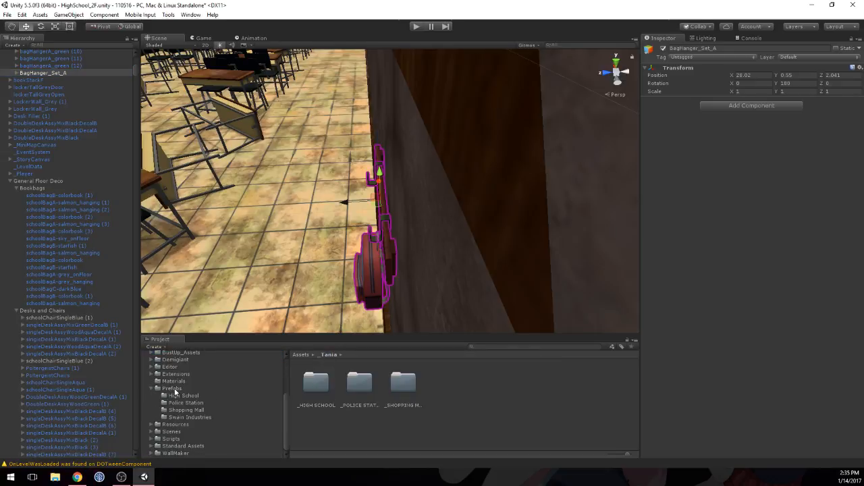
{"action": "left_click", "coordinate": [177, 395]}
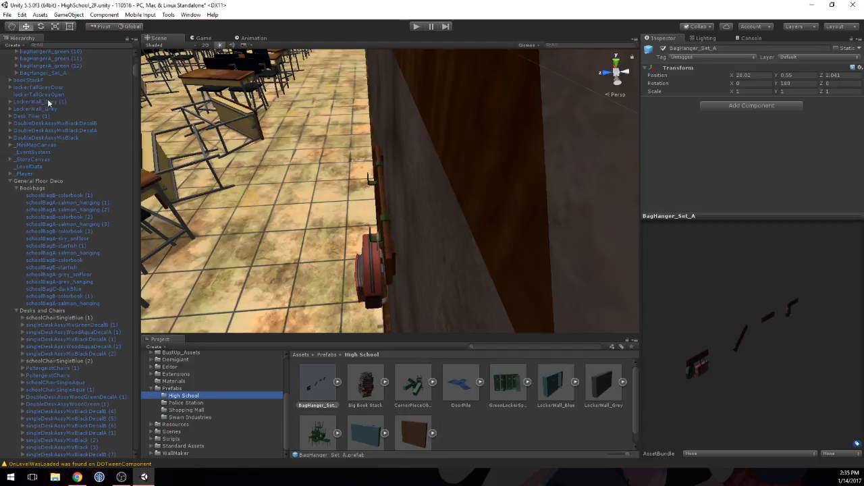
Step: Duplicate BagHanger_Set_A and move the copy along the classroom's back wall to X 31.02
{"action": "double_click", "coordinate": [45, 73]}
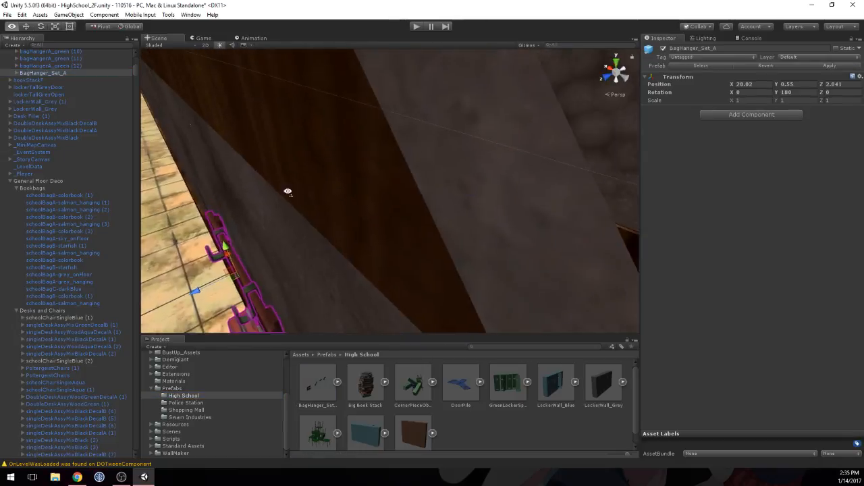
{"action": "key", "text": "s"}
{"action": "right_click_drag", "start_coordinate": [406, 207], "coordinate": [405, 212]}
{"action": "middle_click_drag", "start_coordinate": [405, 212], "coordinate": [381, 196]}
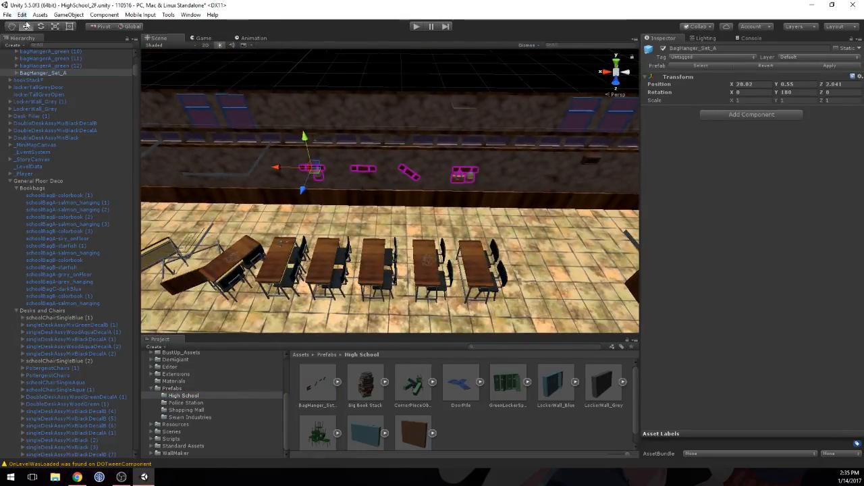
{"action": "left_click", "coordinate": [48, 68]}
{"action": "left_click", "coordinate": [52, 72]}
{"action": "scroll", "coordinate": [263, 174], "scroll_direction": "down", "scroll_amount": 3}
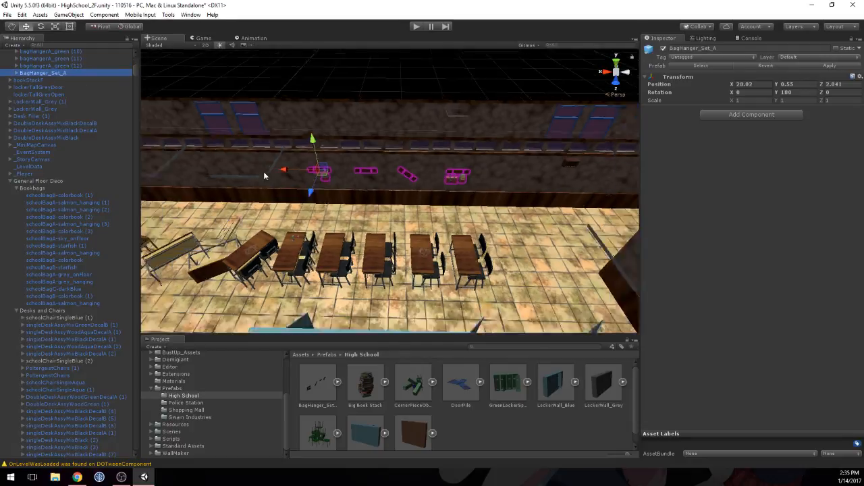
{"action": "scroll", "coordinate": [264, 174], "scroll_direction": "down", "scroll_amount": 5}
{"action": "middle_click_drag", "start_coordinate": [282, 187], "coordinate": [376, 187]}
{"action": "key", "text": "ctrl+d"}
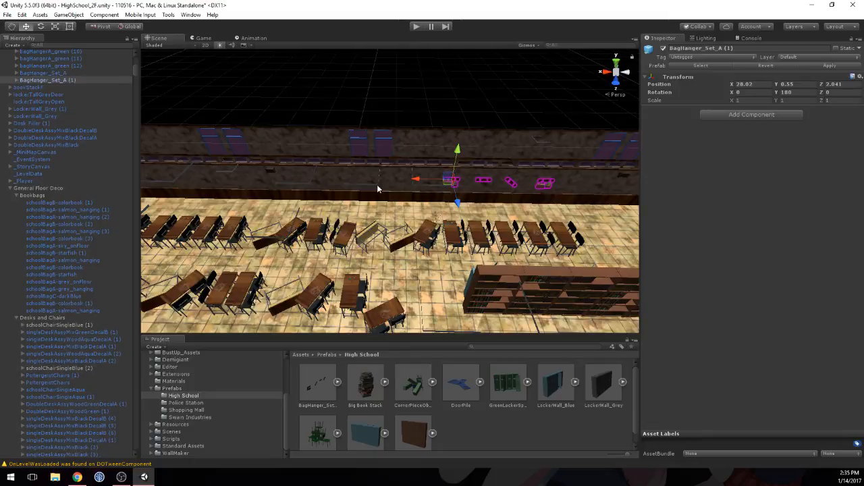
{"action": "left_click_drag", "start_coordinate": [418, 182], "coordinate": [252, 182]}
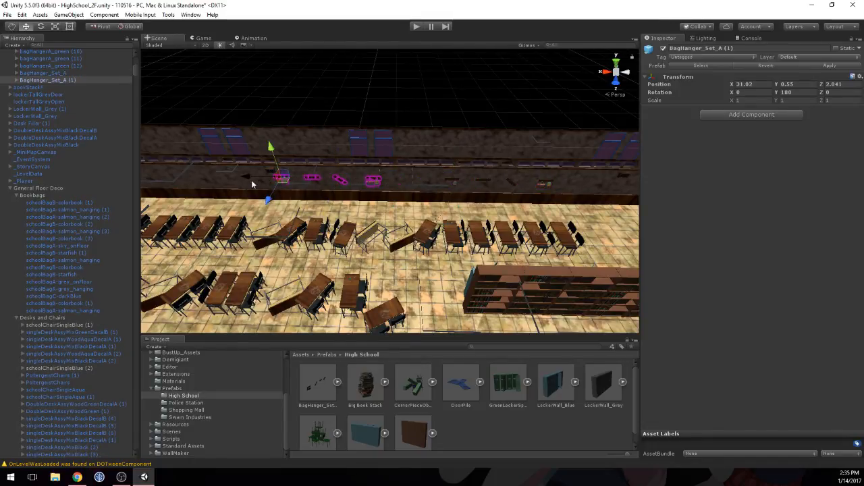
Step: Duplicate the copied bag hanger set again and place it at the opposite end of the wall at X 25.02
{"action": "key", "text": "ctrl+d"}
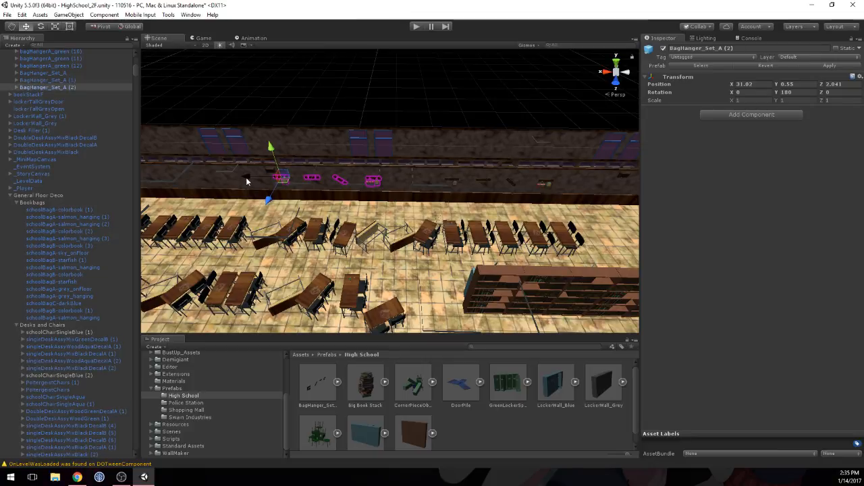
{"action": "left_click_drag", "start_coordinate": [245, 177], "coordinate": [597, 185]}
{"action": "middle_click_drag", "start_coordinate": [596, 185], "coordinate": [444, 195]}
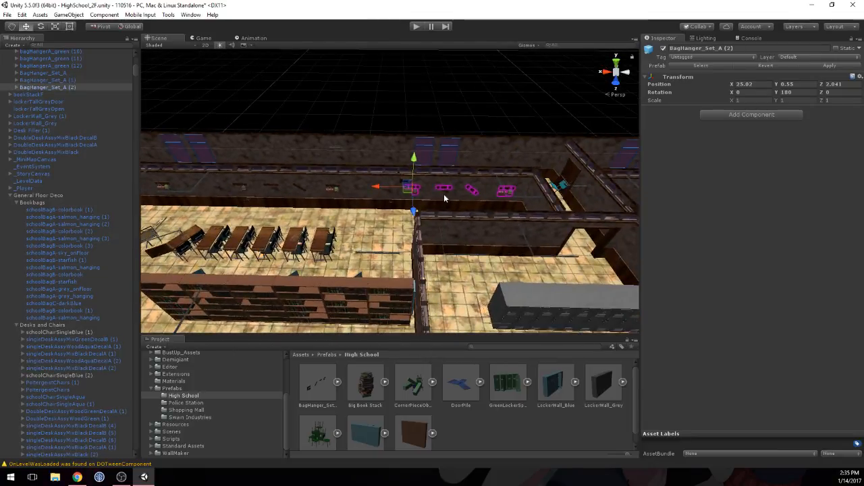
Step: Duplicate bagHangerA_green (8) within BagHanger_Set_A and move the copy along the wall to X 2.297
{"action": "scroll", "coordinate": [314, 189], "scroll_direction": "up", "scroll_amount": 2}
{"action": "left_click", "coordinate": [306, 192]}
{"action": "left_click", "coordinate": [313, 193]}
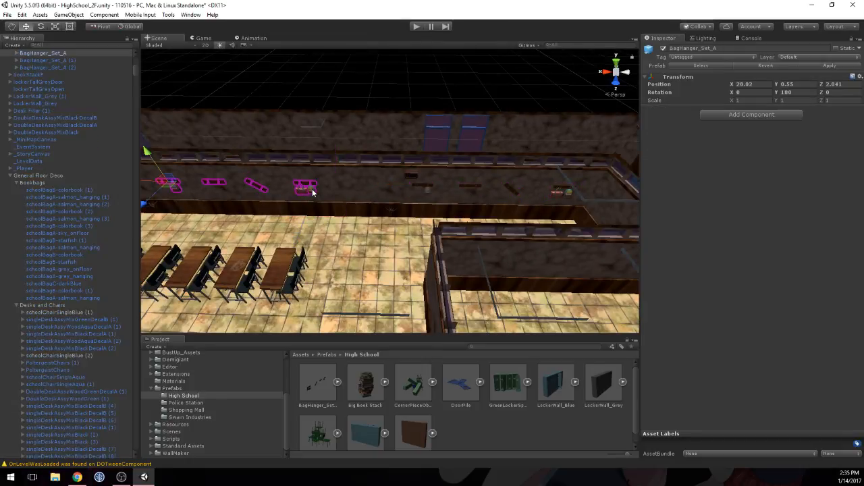
{"action": "left_click", "coordinate": [313, 193]}
{"action": "left_click", "coordinate": [47, 75]}
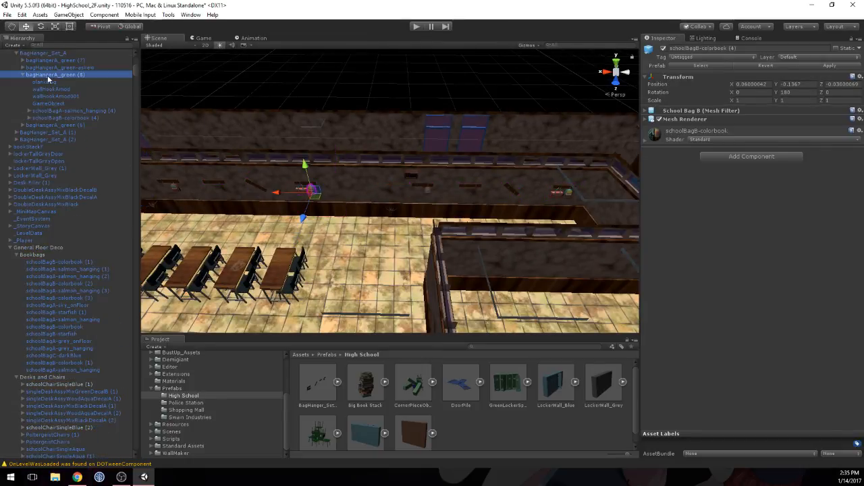
{"action": "key", "text": "ctrl+d"}
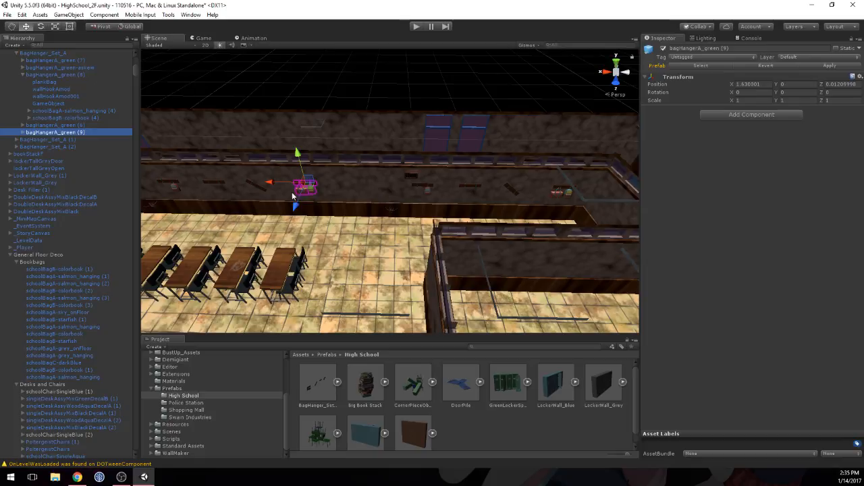
{"action": "left_click_drag", "start_coordinate": [269, 185], "coordinate": [324, 185]}
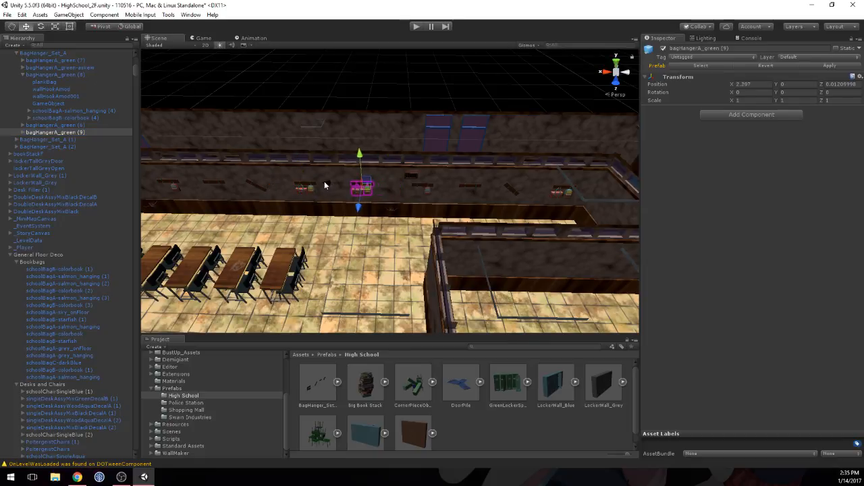
Step: Duplicate bagHangerA_green-askew and move the tilted copy along the wall to X -0.96
{"action": "left_click", "coordinate": [255, 189]}
{"action": "left_click", "coordinate": [255, 188]}
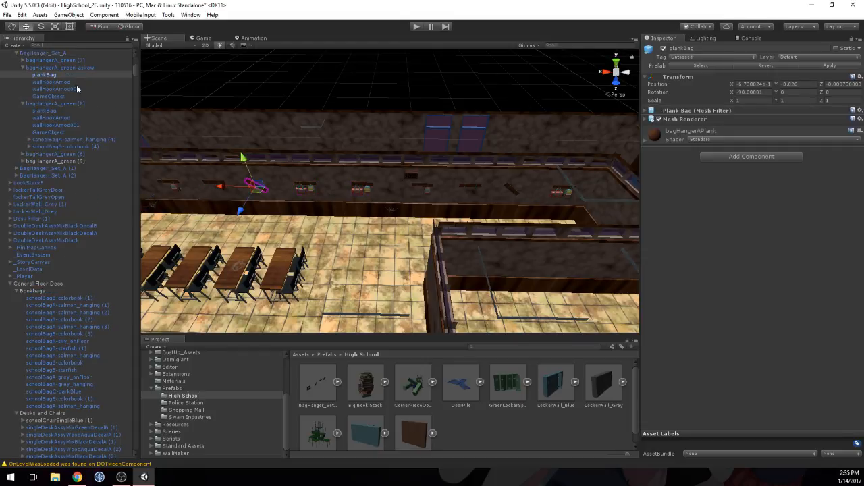
{"action": "left_click", "coordinate": [74, 68]}
{"action": "middle_click_drag", "start_coordinate": [347, 242], "coordinate": [501, 219]}
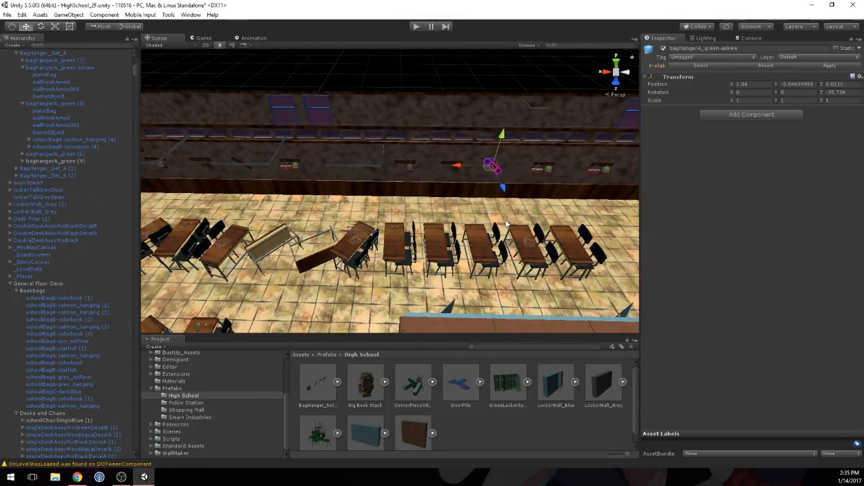
{"action": "key", "text": "ctrl+d"}
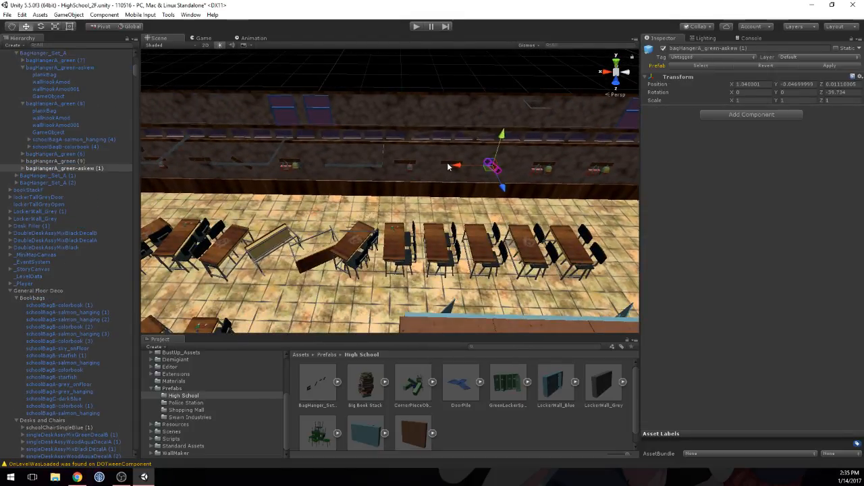
{"action": "left_click_drag", "start_coordinate": [457, 164], "coordinate": [368, 162], "text": "ctrl"}
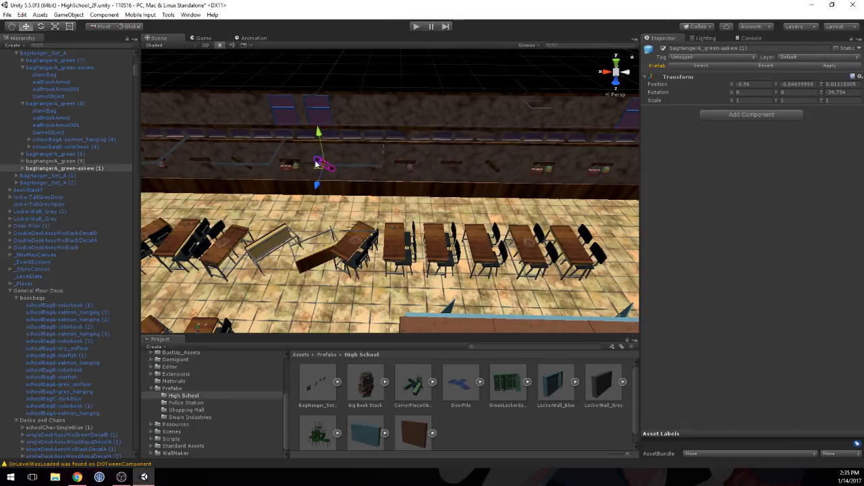
Step: Duplicate bagHangerA_green (6) with its starfish bag and shift the copy along the wall to X -0.523
{"action": "left_click", "coordinate": [408, 166]}
{"action": "left_click", "coordinate": [407, 165]}
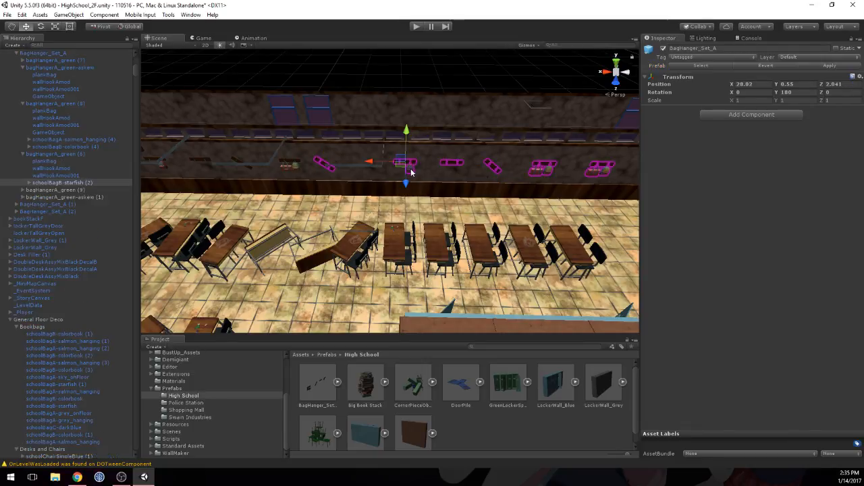
{"action": "left_click", "coordinate": [53, 153]}
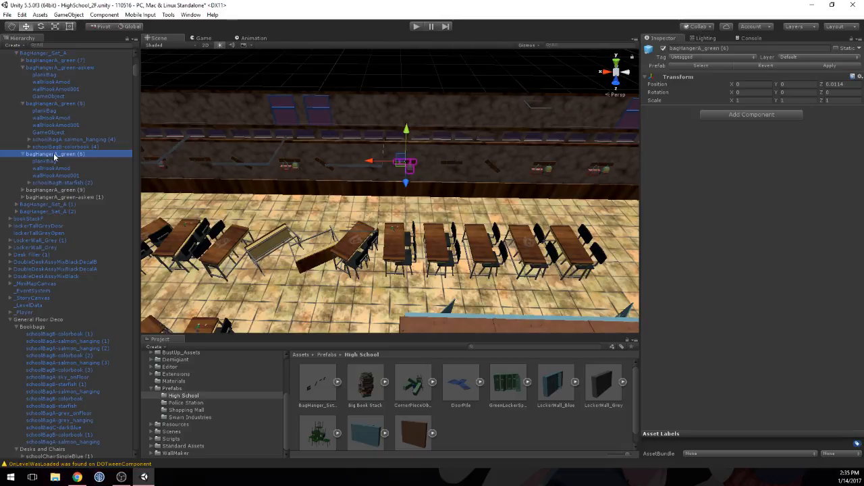
{"action": "key", "text": "ctrl+d"}
{"action": "left_click_drag", "start_coordinate": [368, 161], "coordinate": [322, 159], "text": "ctrl"}
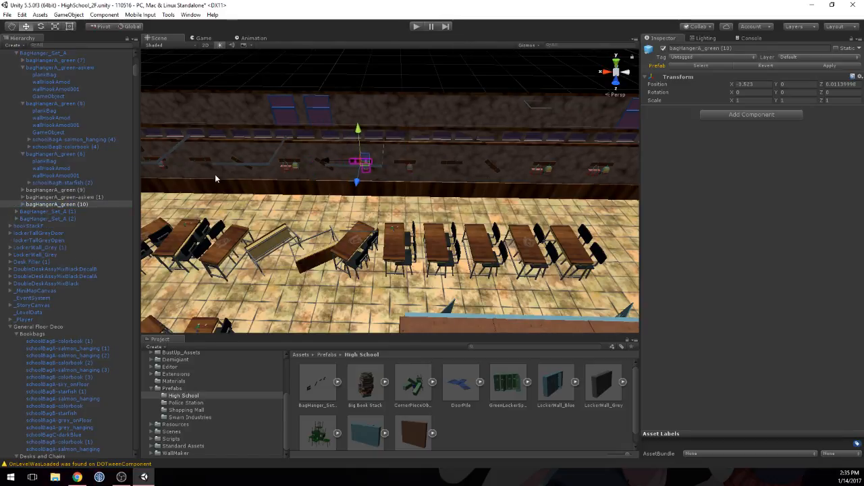
Step: Inspect the spacing of the bag hangers along the classroom wall and the bare wall near the doorway
{"action": "middle_click_drag", "start_coordinate": [215, 175], "coordinate": [351, 177]}
{"action": "scroll", "coordinate": [350, 176], "scroll_direction": "down", "scroll_amount": 5}
{"action": "middle_click_drag", "start_coordinate": [419, 185], "coordinate": [313, 223]}
{"action": "middle_click_drag", "start_coordinate": [162, 219], "coordinate": [299, 201]}
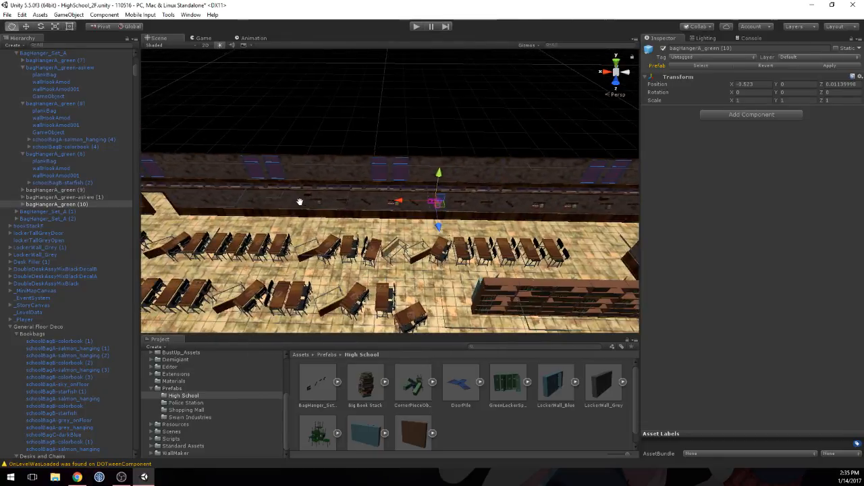
{"action": "scroll", "coordinate": [449, 223], "scroll_direction": "up", "scroll_amount": 5}
{"action": "middle_click_drag", "start_coordinate": [476, 223], "coordinate": [343, 207]}
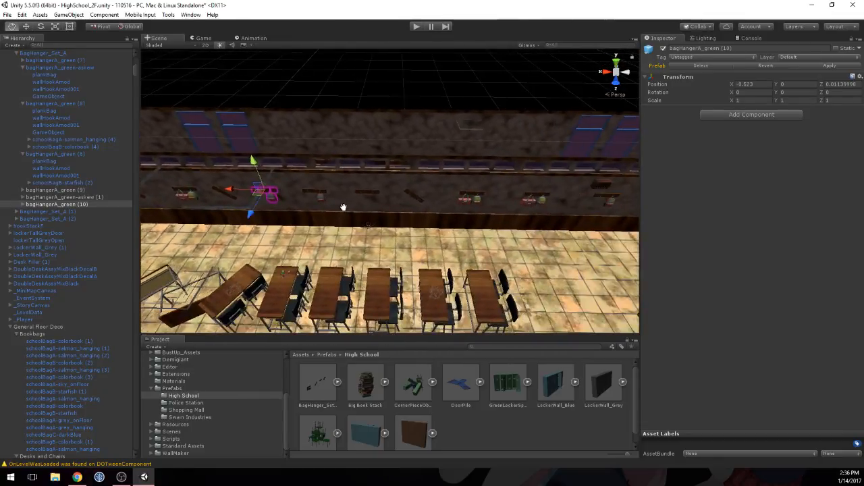
{"action": "scroll", "coordinate": [343, 206], "scroll_direction": "up", "scroll_amount": 1}
{"action": "left_click", "coordinate": [361, 195]}
{"action": "scroll", "coordinate": [321, 198], "scroll_direction": "down", "scroll_amount": 5}
{"action": "middle_click_drag", "start_coordinate": [252, 206], "coordinate": [597, 204]}
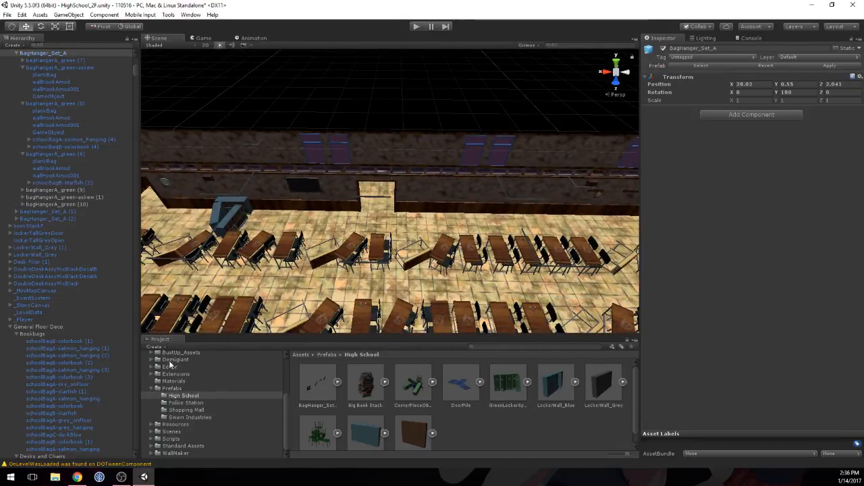
Step: Open the posters folder in the high school assets under School_wall_decorations > prefabs > details
{"action": "scroll", "coordinate": [171, 375], "scroll_direction": "up", "scroll_amount": 3}
{"action": "left_click", "coordinate": [170, 403]}
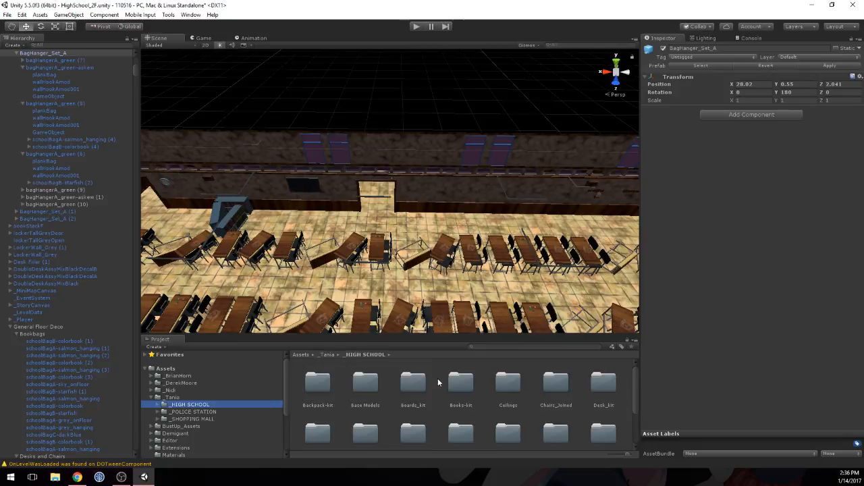
{"action": "scroll", "coordinate": [540, 400], "scroll_direction": "down", "scroll_amount": 1}
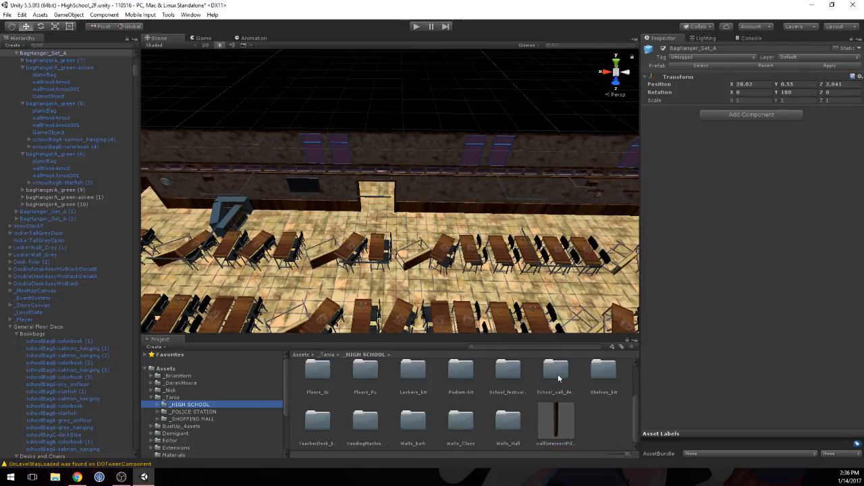
{"action": "double_click", "coordinate": [557, 371]}
{"action": "double_click", "coordinate": [394, 383]}
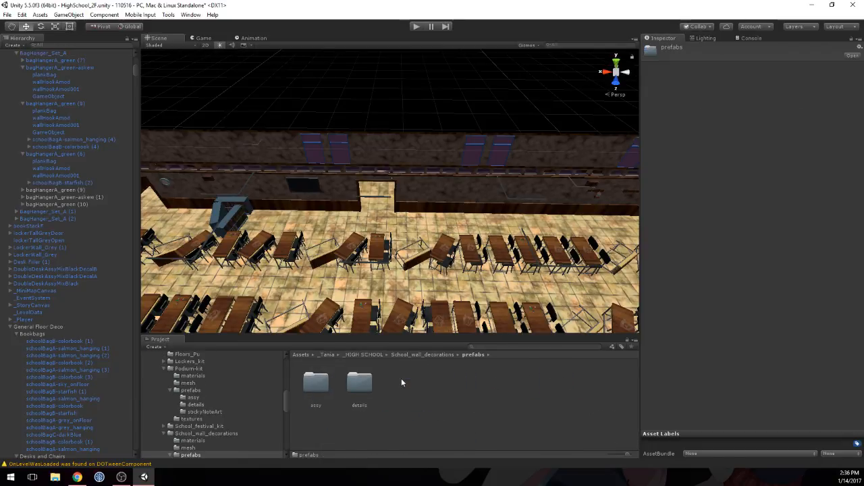
{"action": "double_click", "coordinate": [360, 383]}
{"action": "double_click", "coordinate": [360, 383]}
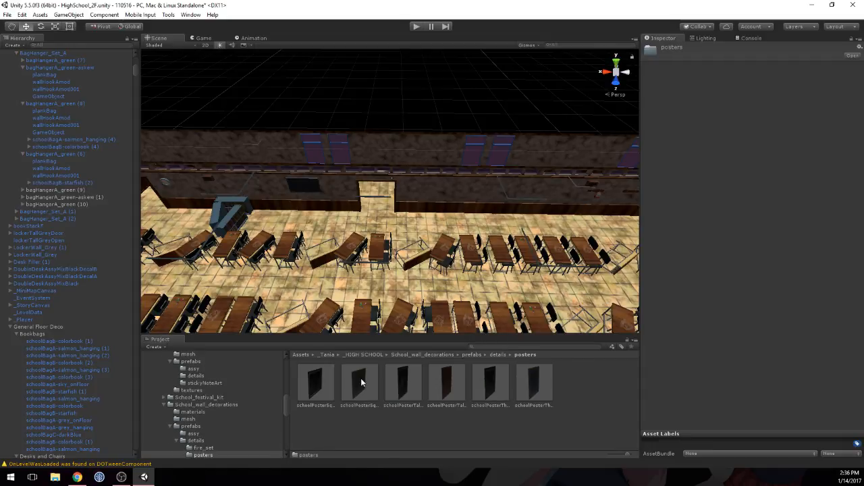
Step: Place schoolPosterSquareA_planet on the wall between the doorway and the bag hangers, with its Y position set to 0.55
{"action": "left_click", "coordinate": [317, 381]}
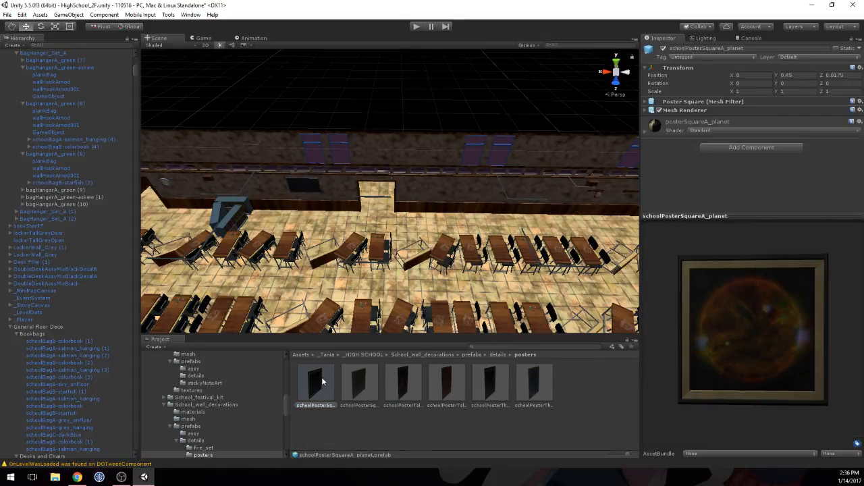
{"action": "left_click_drag", "start_coordinate": [318, 384], "coordinate": [495, 191]}
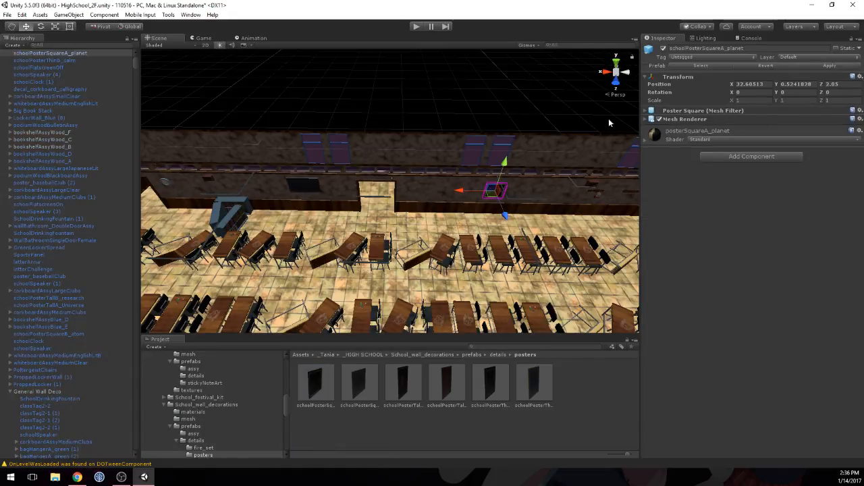
{"action": "left_click", "coordinate": [798, 82]}
{"action": "type", "text": "0.55"}
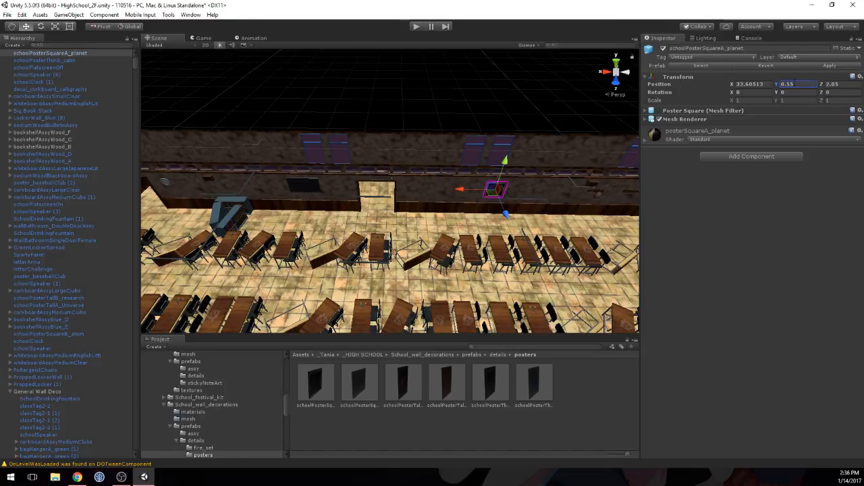
Step: Push the planet poster back against the wall to Z 2.0336
{"action": "right_click_drag", "start_coordinate": [493, 209], "coordinate": [650, 187]}
{"action": "key", "text": "w"}
{"action": "middle_click_drag", "start_coordinate": [341, 196], "coordinate": [387, 201]}
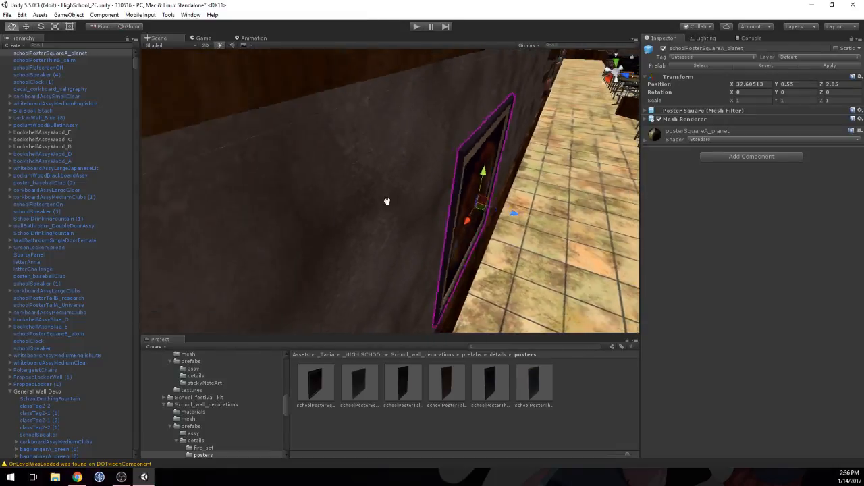
{"action": "scroll", "coordinate": [386, 201], "scroll_direction": "up", "scroll_amount": 5}
{"action": "left_click_drag", "start_coordinate": [548, 227], "coordinate": [541, 222]}
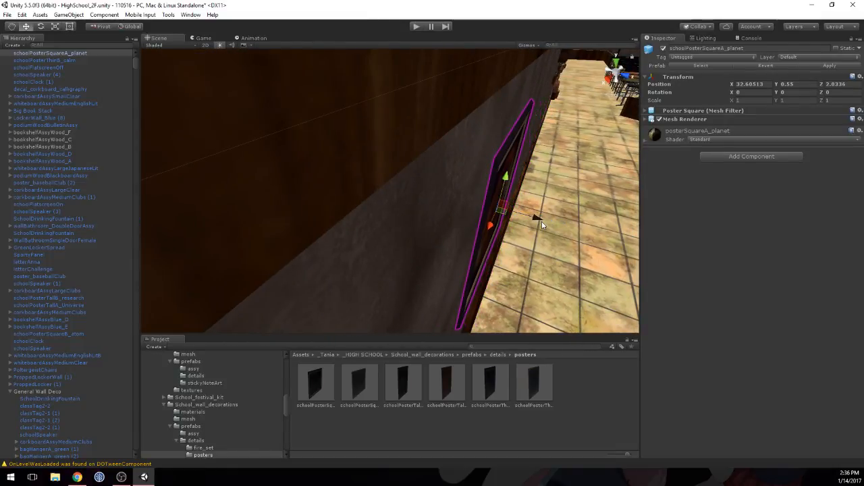
Step: Move the _Player object across the floor plan to X 25.5, Z 5.5
{"action": "middle_click_drag", "start_coordinate": [613, 206], "coordinate": [469, 199]}
{"action": "scroll", "coordinate": [467, 169], "scroll_direction": "down", "scroll_amount": 8}
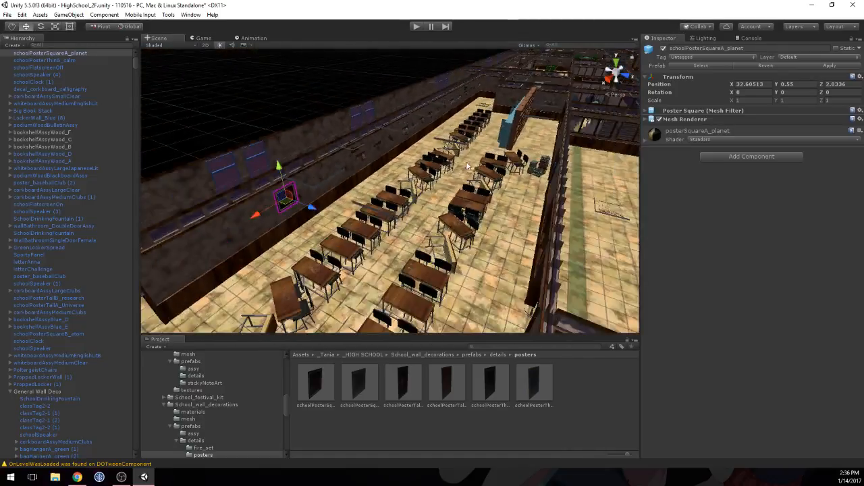
{"action": "left_click_drag", "start_coordinate": [467, 167], "coordinate": [326, 183], "text": "alt"}
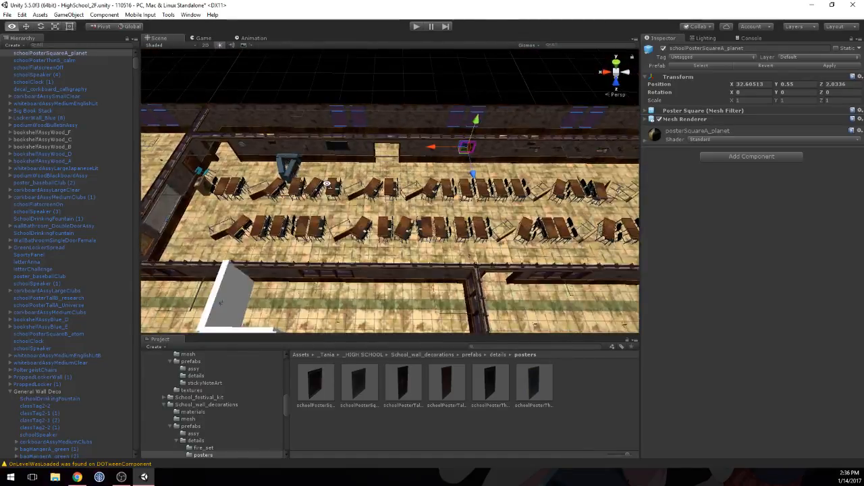
{"action": "scroll", "coordinate": [327, 183], "scroll_direction": "down", "scroll_amount": 6, "text": "alt"}
{"action": "middle_click_drag", "start_coordinate": [507, 202], "coordinate": [278, 163]}
{"action": "scroll", "coordinate": [278, 163], "scroll_direction": "down", "scroll_amount": 6}
{"action": "middle_click_drag", "start_coordinate": [507, 200], "coordinate": [390, 197]}
{"action": "scroll", "coordinate": [398, 212], "scroll_direction": "down", "scroll_amount": 9}
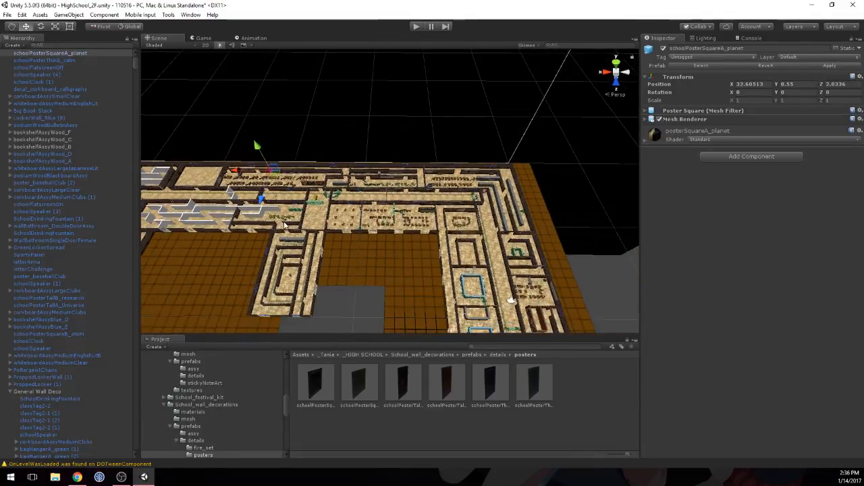
{"action": "scroll", "coordinate": [310, 236], "scroll_direction": "down", "scroll_amount": 4}
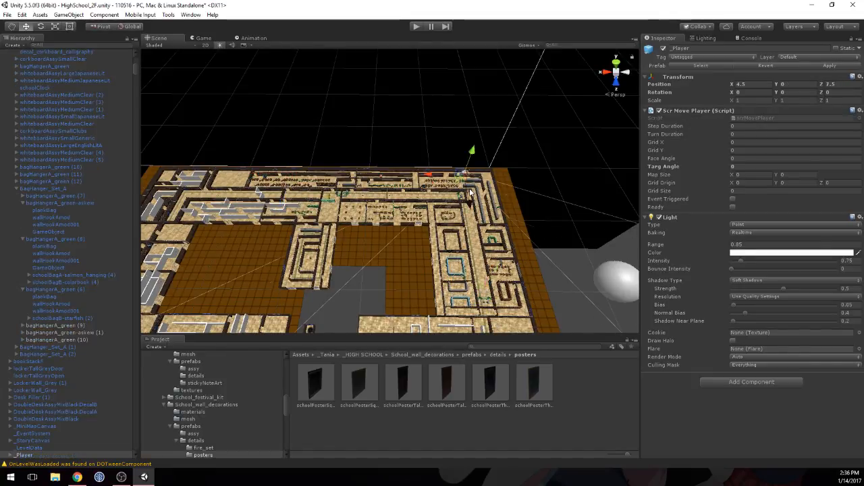
{"action": "left_click_drag", "start_coordinate": [470, 192], "coordinate": [330, 222]}
{"action": "scroll", "coordinate": [323, 211], "scroll_direction": "up", "scroll_amount": 1}
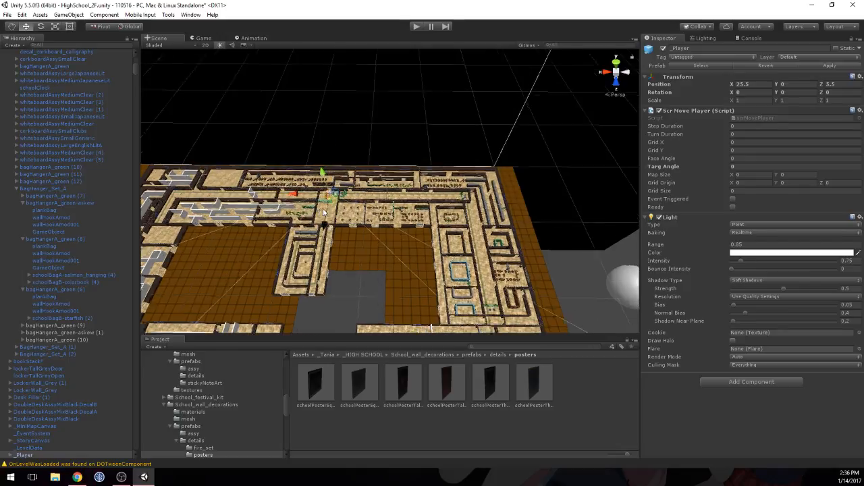
{"action": "scroll", "coordinate": [323, 212], "scroll_direction": "up", "scroll_amount": 5}
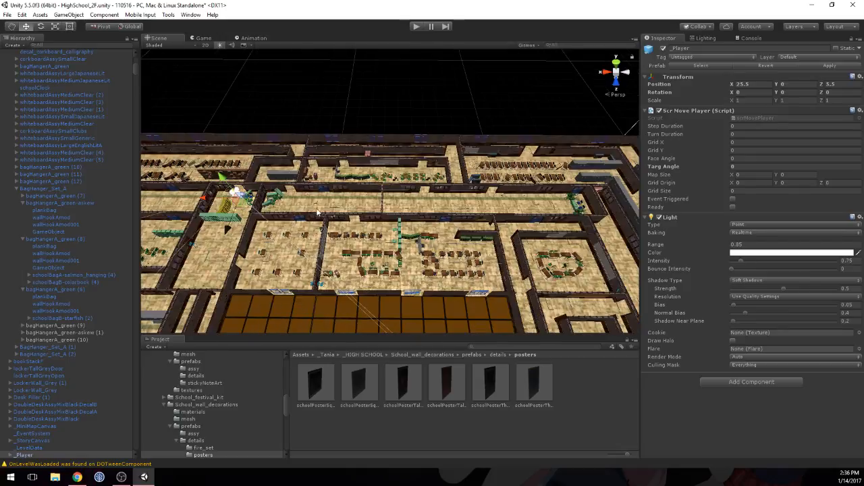
Step: Save the scene and run the level in play mode
{"action": "left_click", "coordinate": [5, 14]}
{"action": "left_click", "coordinate": [18, 48]}
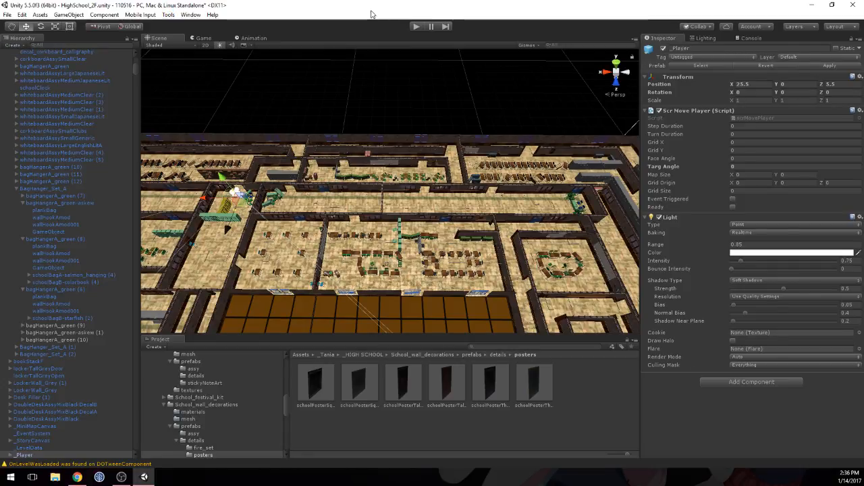
{"action": "left_click", "coordinate": [414, 27]}
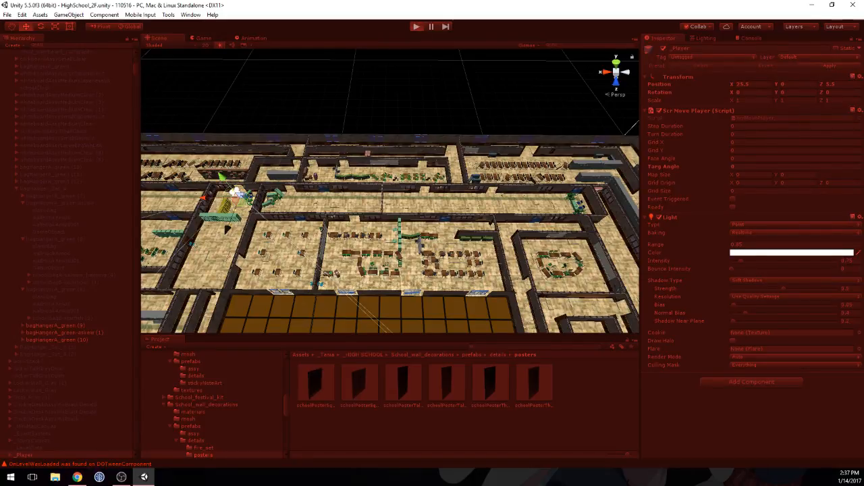
{"action": "key", "text": "alt+Tab"}
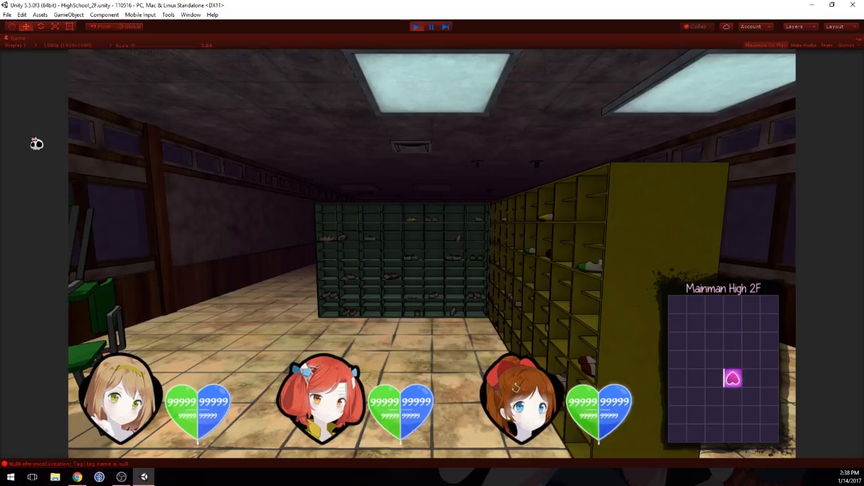
Step: Walk the player through the doorway behind the start position and along the bookshelves into the room with desks
{"action": "key", "text": "Right"}
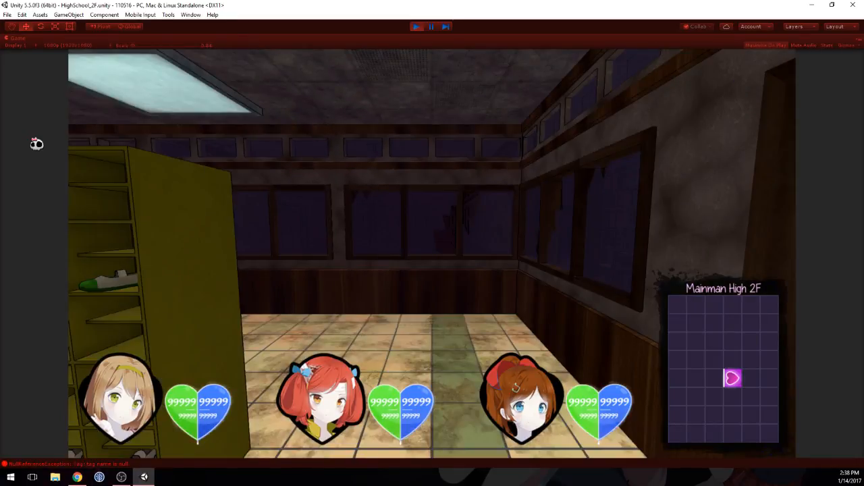
{"action": "key", "text": "Right"}
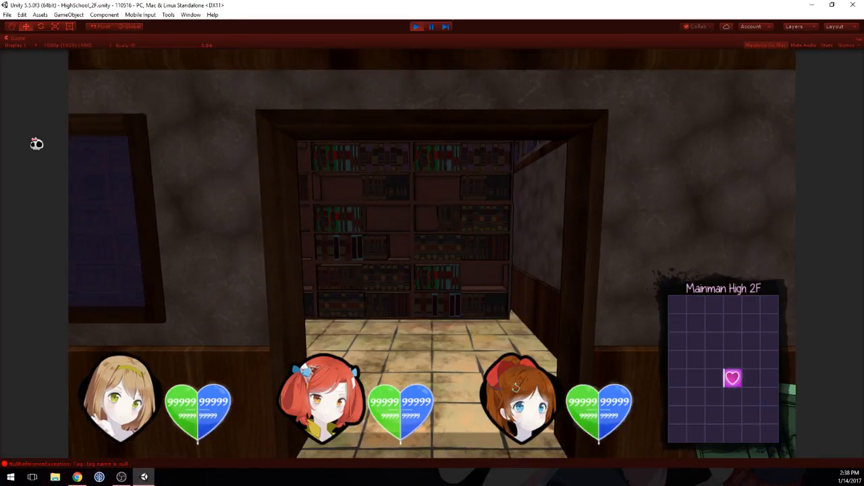
{"action": "key", "text": "Up"}
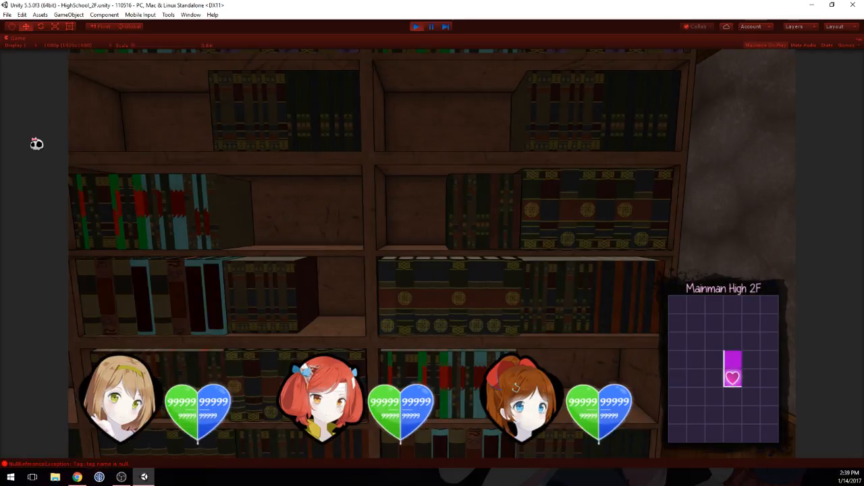
{"action": "key", "text": "Left"}
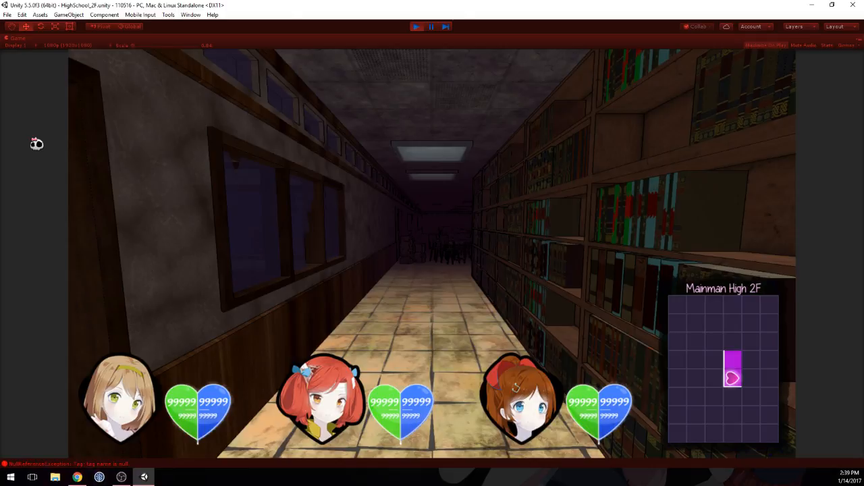
{"action": "key", "text": "w"}
{"action": "key", "text": "w"}
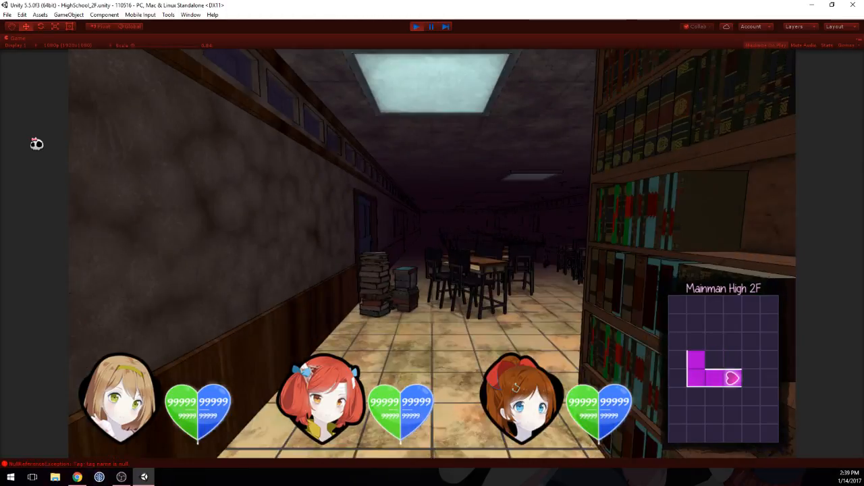
{"action": "key", "text": "w"}
{"action": "key", "text": "d"}
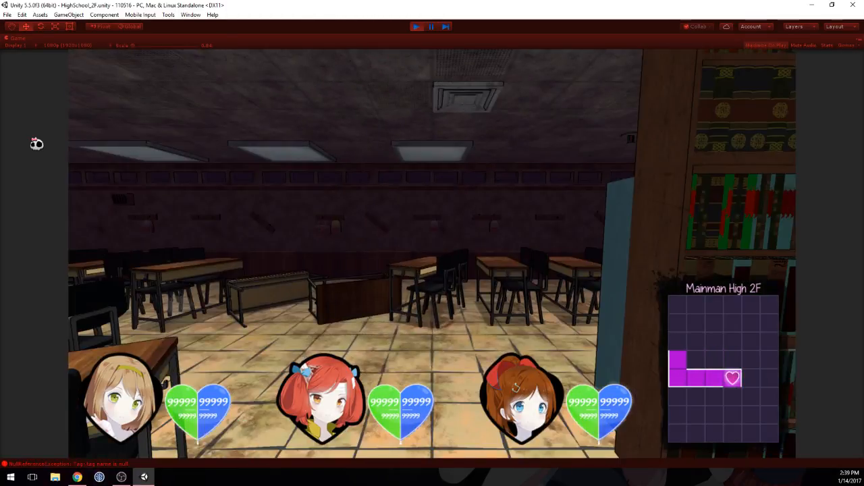
Step: Walk among the desks and along the blue lockers, examining the bag hangers on the opposite wall
{"action": "key", "text": "w"}
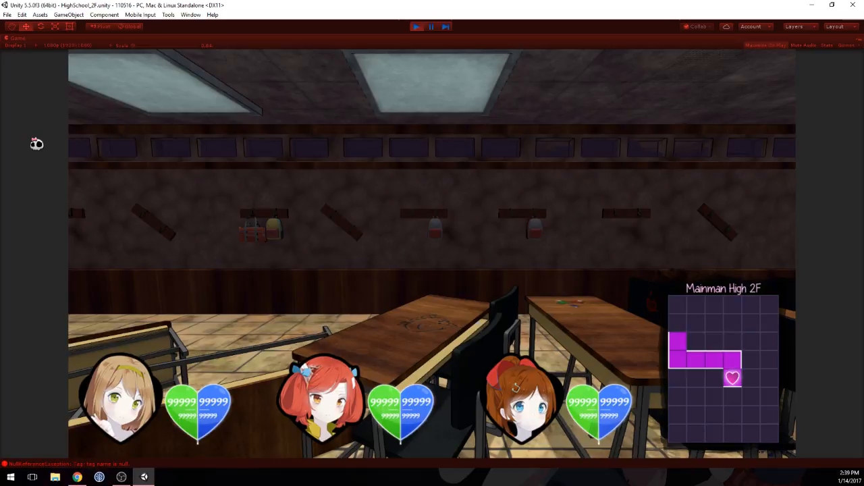
{"action": "key", "text": "d"}
{"action": "key", "text": "w"}
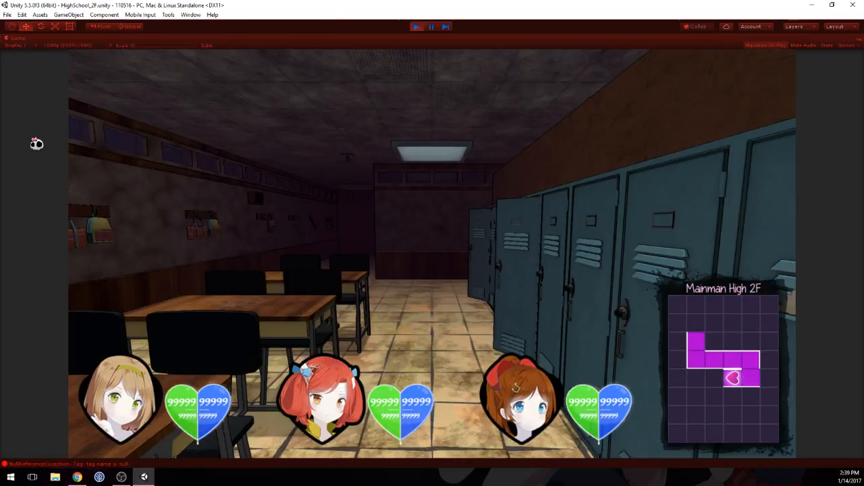
{"action": "key", "text": "w"}
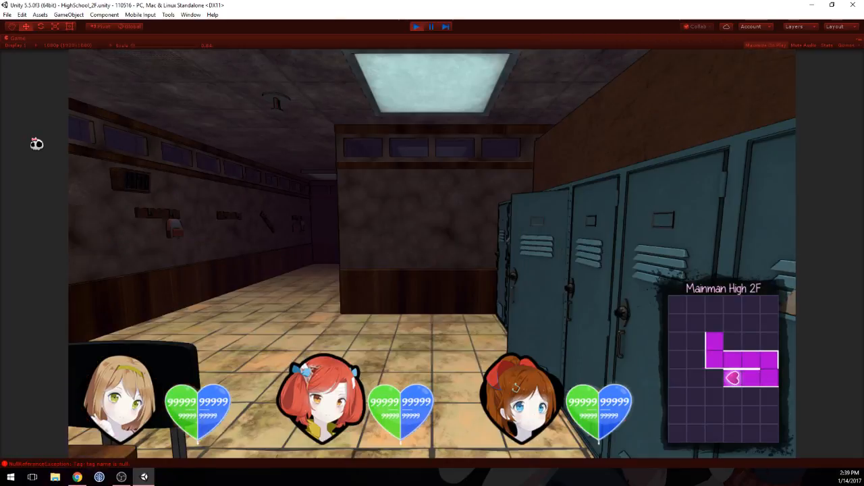
{"action": "key", "text": "w"}
{"action": "key", "text": "s"}
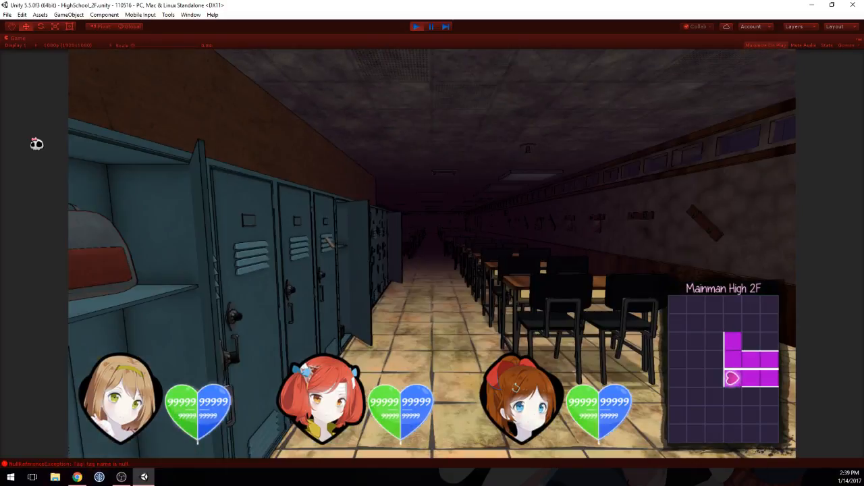
{"action": "key", "text": "d"}
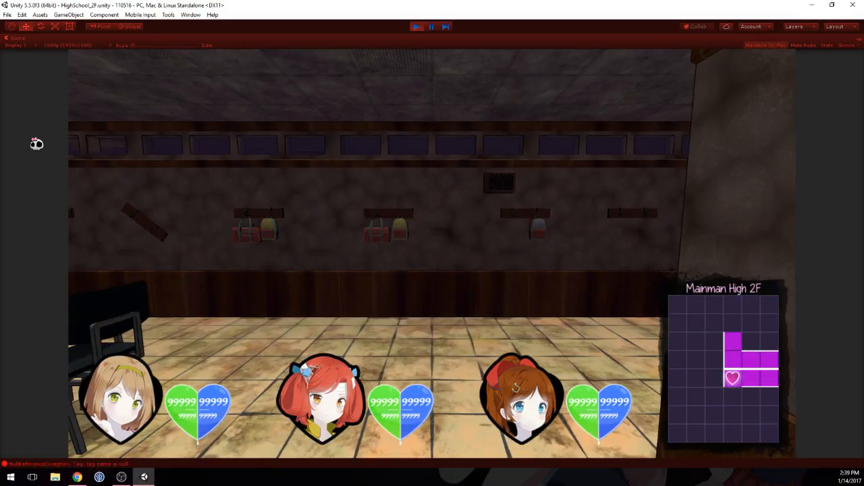
Step: Inspect the bag hangers along the narrow passage beyond the lockers and turn back toward the classroom
{"action": "key", "text": "d"}
{"action": "key", "text": "w"}
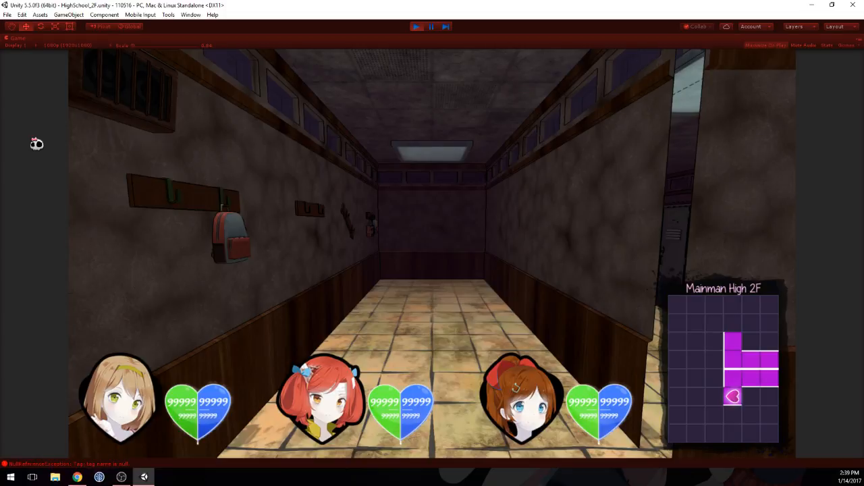
{"action": "key", "text": "w"}
{"action": "key", "text": "w"}
{"action": "key", "text": "s"}
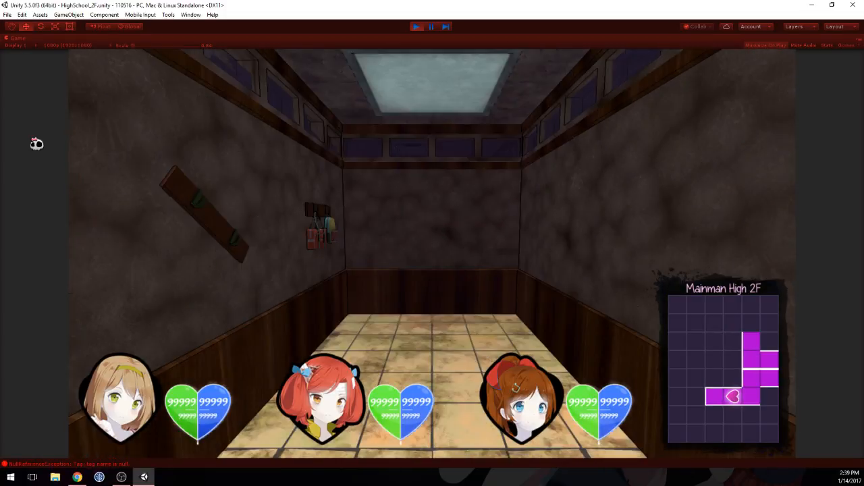
{"action": "key", "text": "d"}
{"action": "key", "text": "d"}
{"action": "key", "text": "w"}
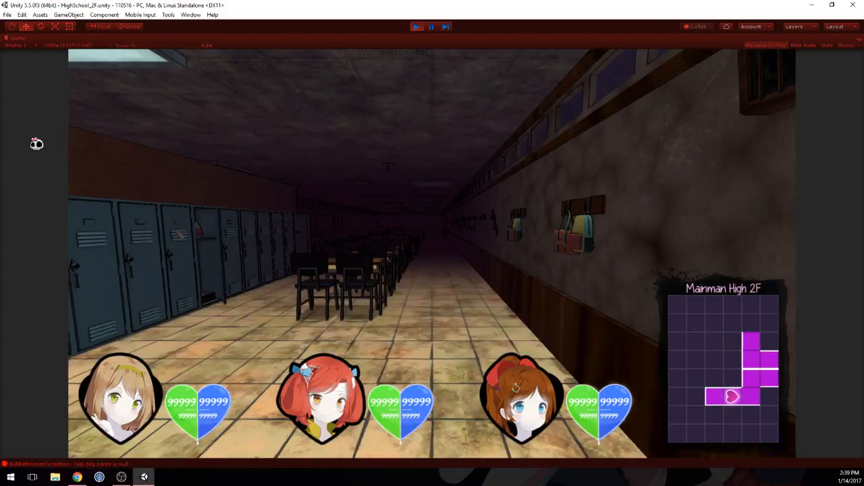
Step: Walk the length of the bag hanger wall to the fallen bookcases, checking the wall decorations on the way
{"action": "key", "text": "w"}
{"action": "key", "text": "w"}
{"action": "key", "text": "w"}
{"action": "key", "text": "w"}
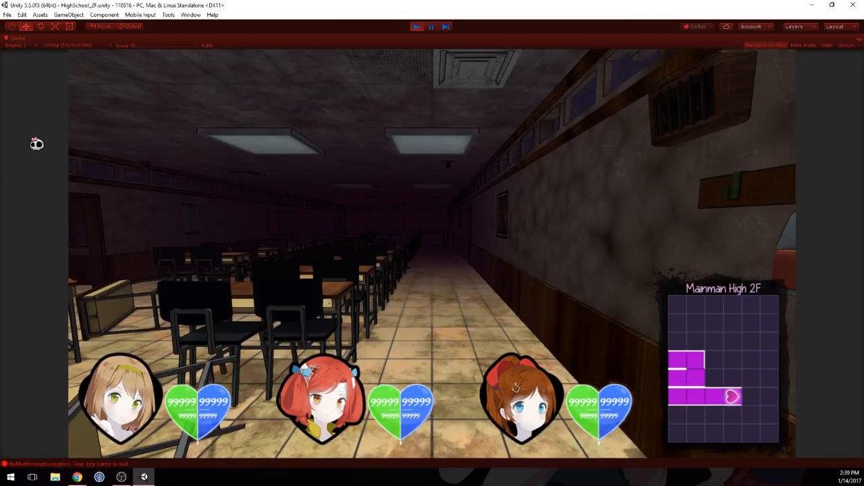
{"action": "key", "text": "w"}
{"action": "key", "text": "w"}
{"action": "key", "text": "w"}
{"action": "key", "text": "w"}
{"action": "key", "text": "w"}
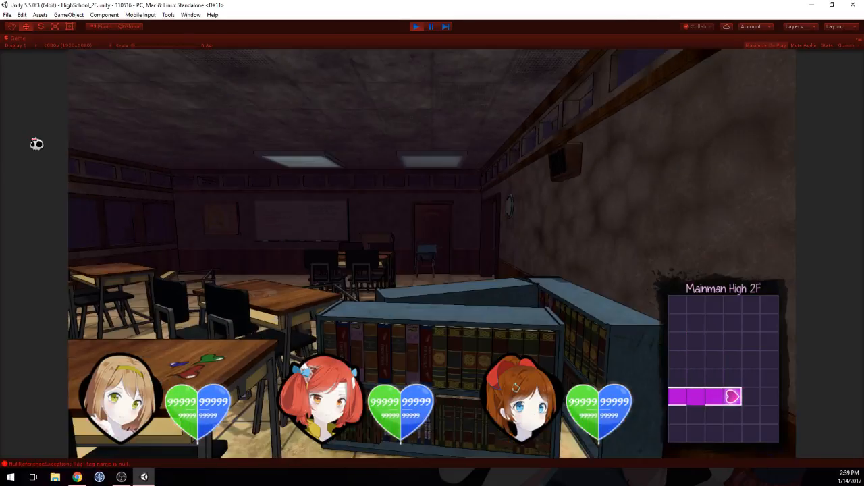
{"action": "key", "text": "w"}
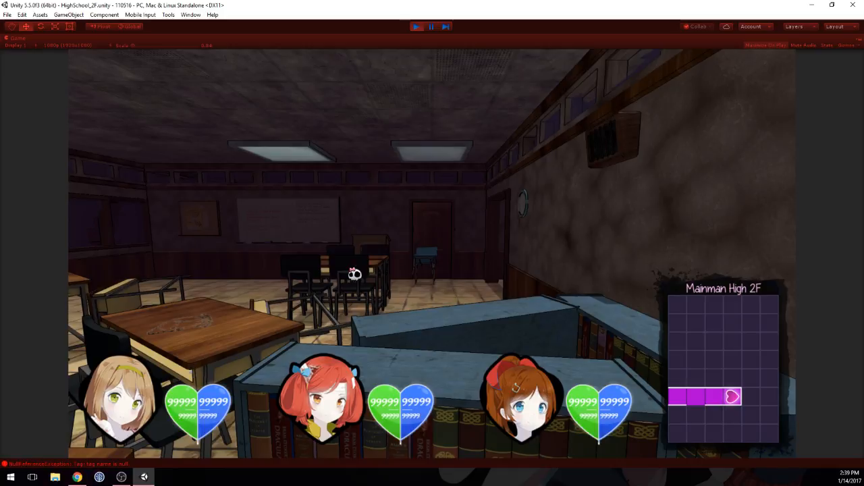
Step: Turn around and review the bag hanger wall from the opposite direction back to the narrow passage
{"action": "key", "text": "a"}
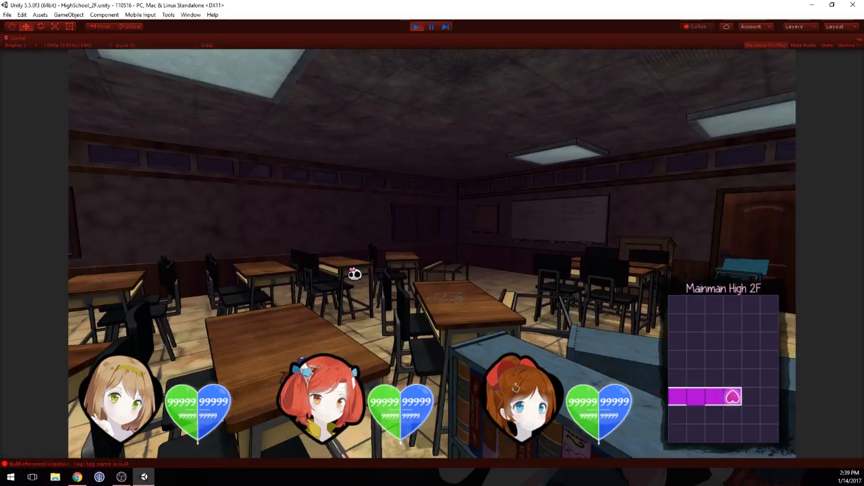
{"action": "key", "text": "a"}
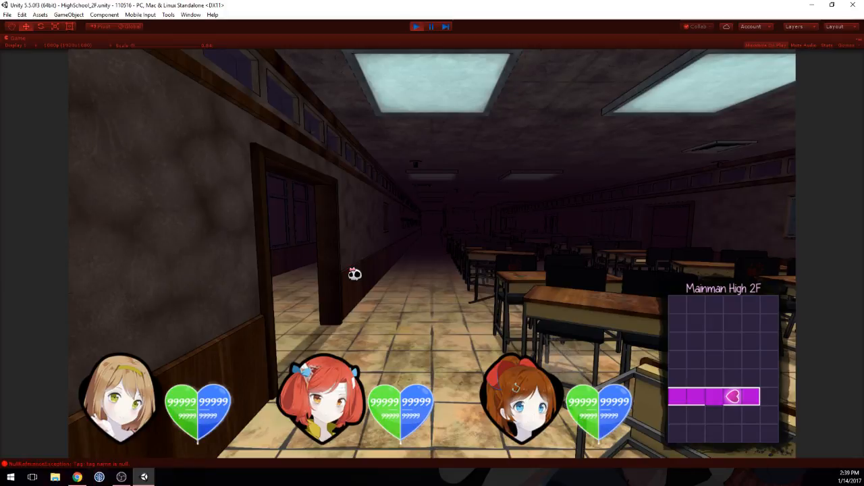
{"action": "key", "text": "w"}
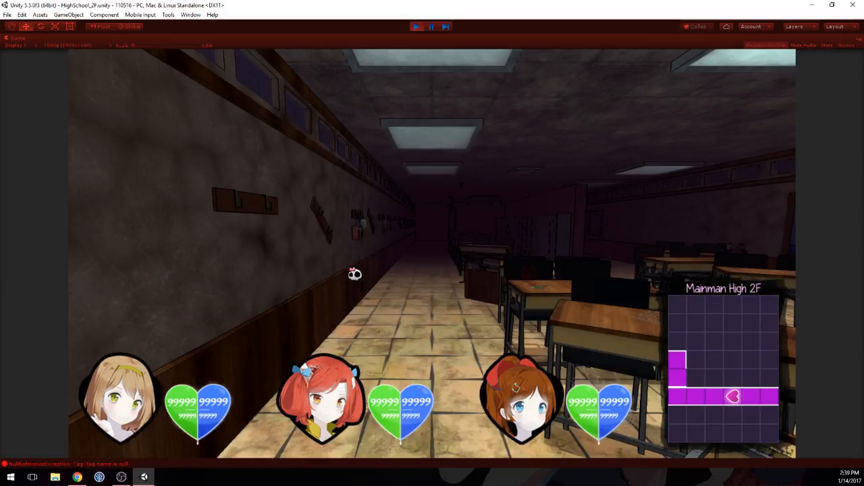
{"action": "key", "text": "w"}
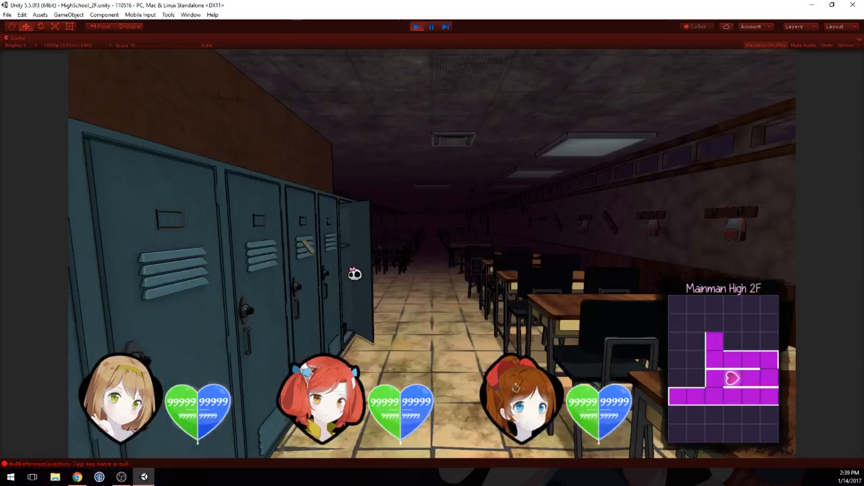
{"action": "key", "text": "w"}
{"action": "key", "text": "w"}
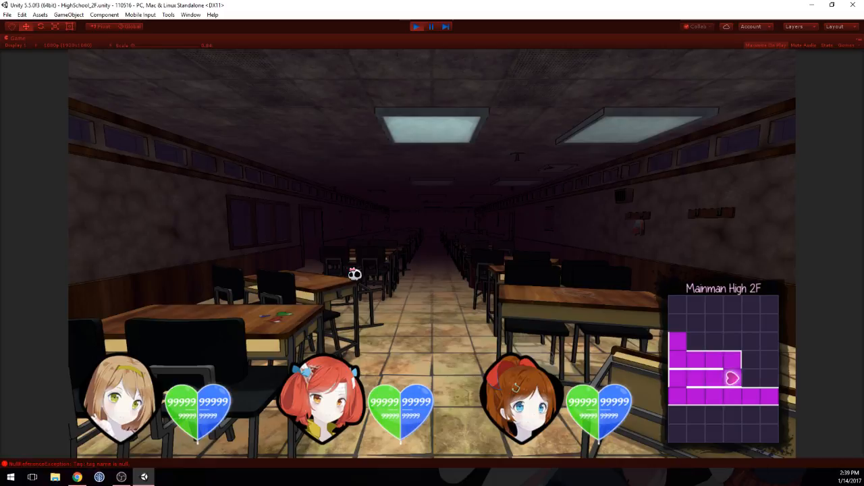
Step: Walk down the aisle between the desks to the front wall and examine the whiteboard, podium and calligraphy corkboard
{"action": "key", "text": "w"}
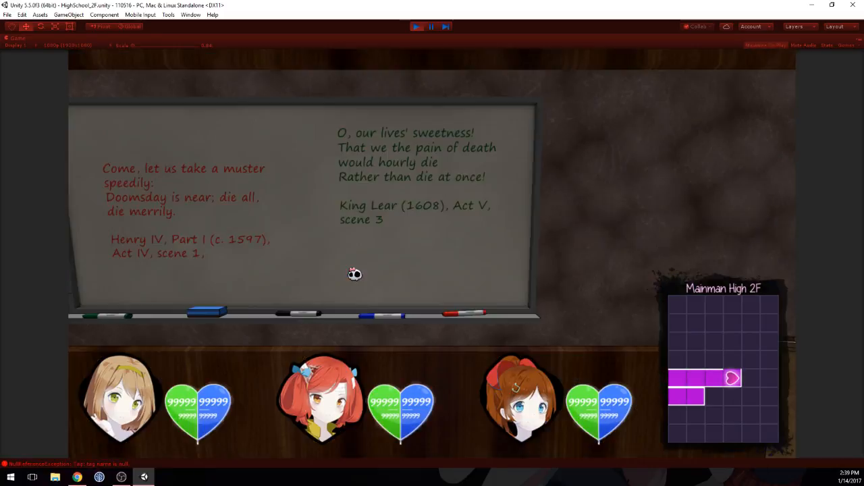
{"action": "key", "text": "d"}
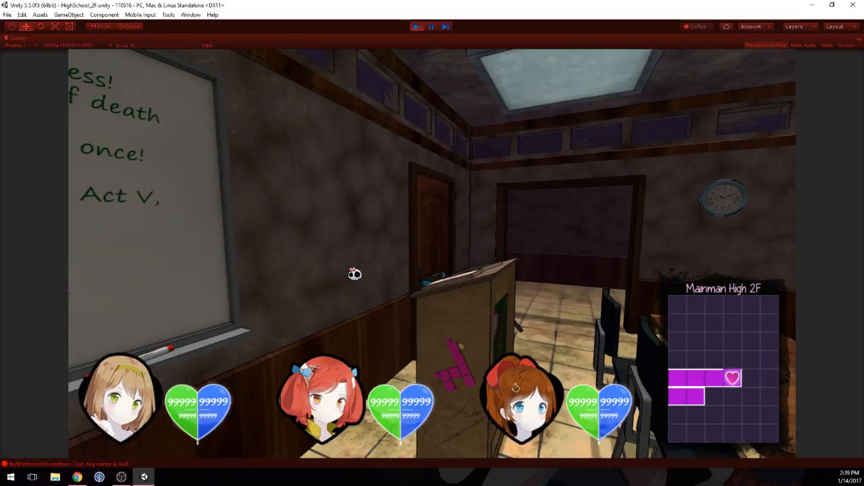
{"action": "key", "text": "d"}
{"action": "key", "text": "d"}
{"action": "key", "text": "w"}
{"action": "key", "text": "d"}
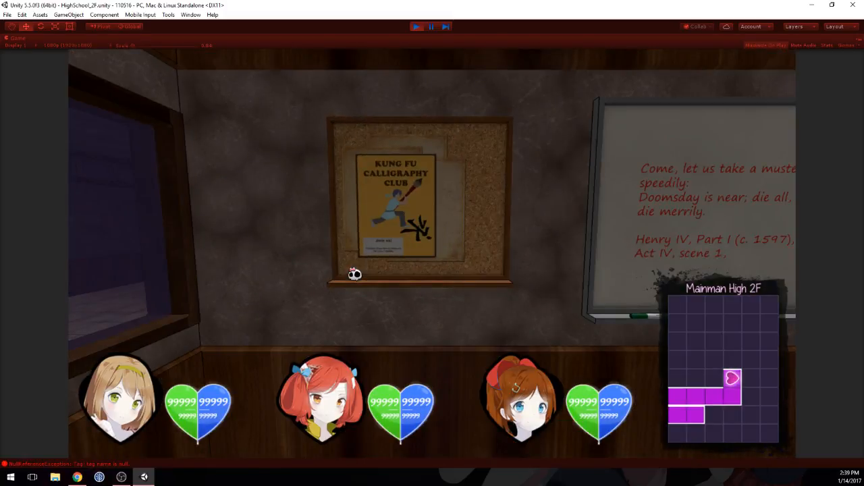
Step: Check the window side of the classroom from the front wall to the blue double doors and back
{"action": "key", "text": "d"}
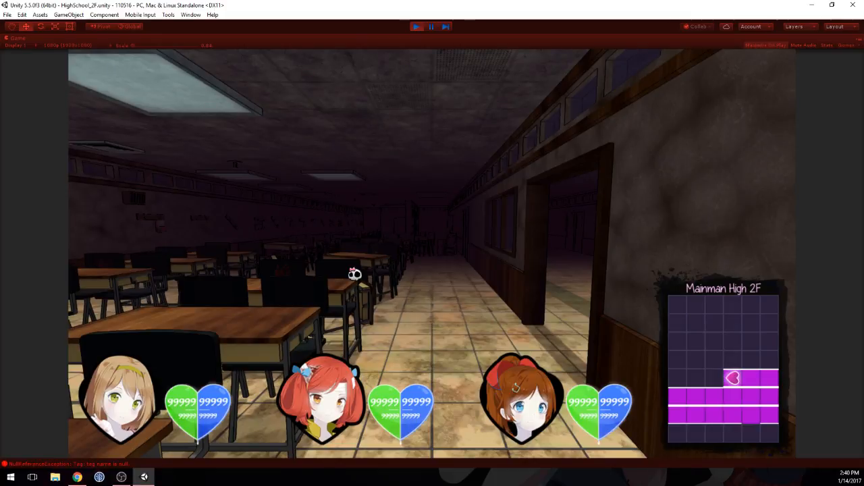
{"action": "key", "text": "d"}
{"action": "key", "text": "d"}
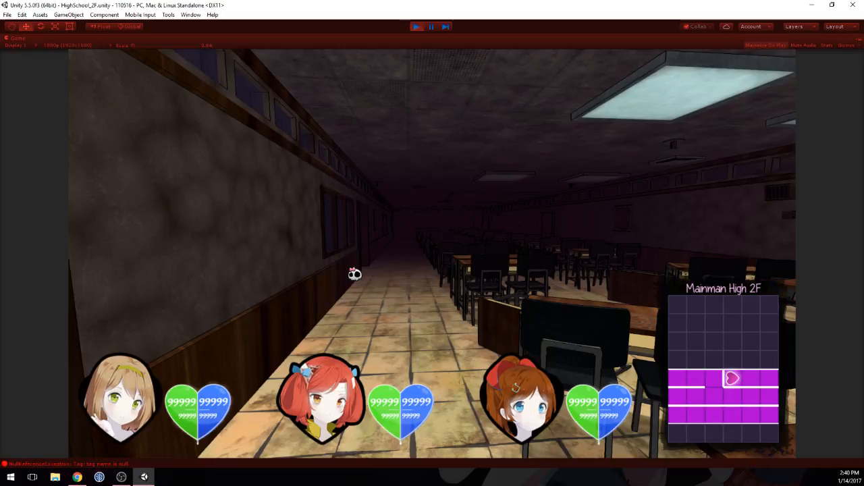
{"action": "key", "text": "w"}
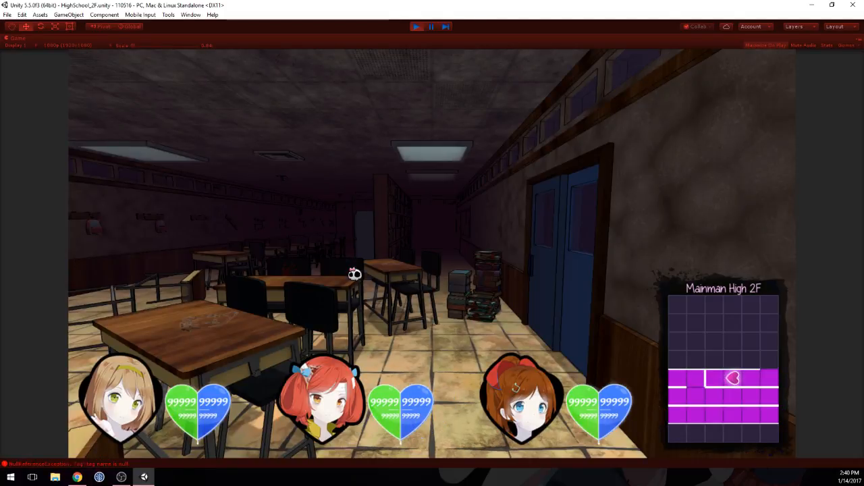
{"action": "key", "text": "s"}
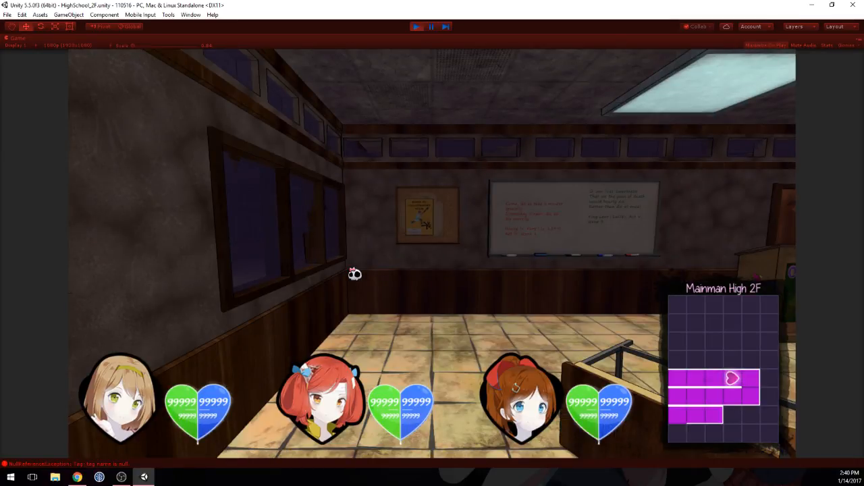
Step: Walk down the centre aisle and around the lockers and bookshelves to view the room from beside the double doors
{"action": "key", "text": "s"}
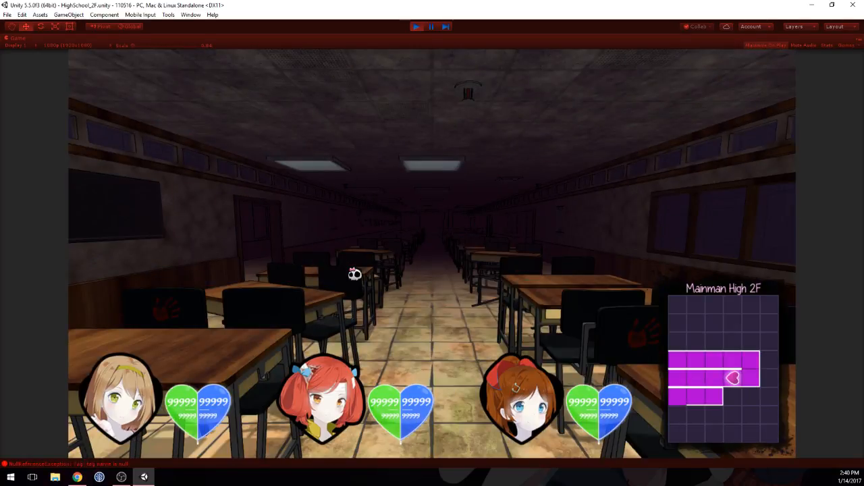
{"action": "key", "text": "w"}
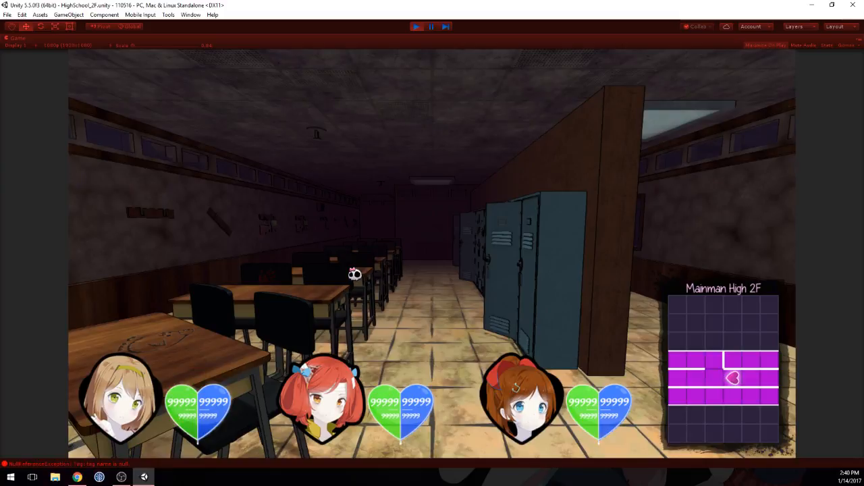
{"action": "key", "text": "w"}
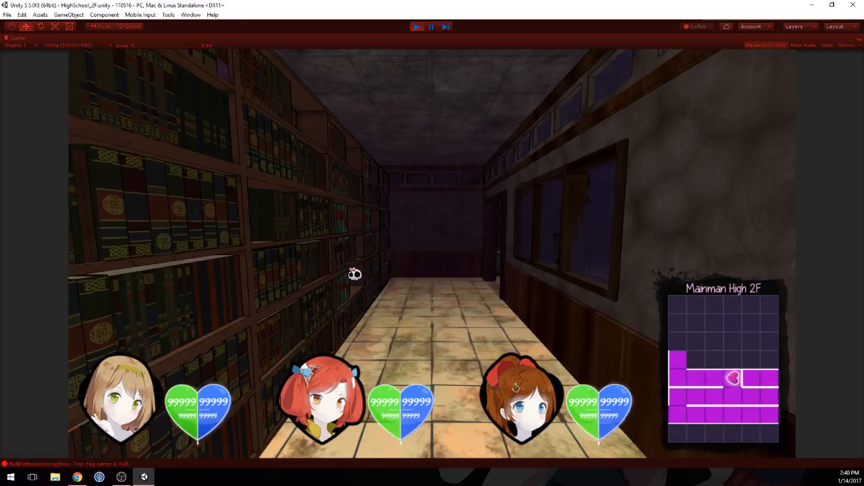
{"action": "key", "text": "s"}
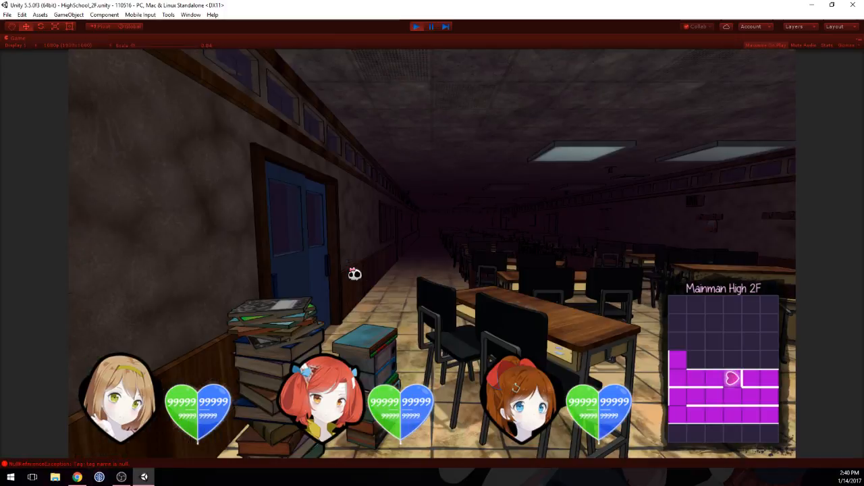
Step: Stop the playtest and shift the angled blue bookshelf near the classroom wall slightly along Z to 2.43
{"action": "key", "text": "ctrl+p"}
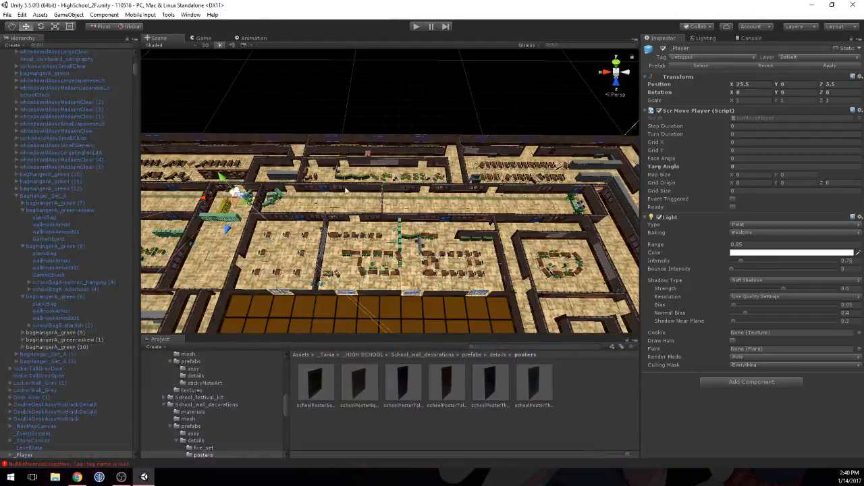
{"action": "middle_click_drag", "start_coordinate": [240, 191], "coordinate": [502, 218]}
{"action": "scroll", "coordinate": [518, 260], "scroll_direction": "up", "scroll_amount": 3}
{"action": "scroll", "coordinate": [336, 233], "scroll_direction": "up", "scroll_amount": 10}
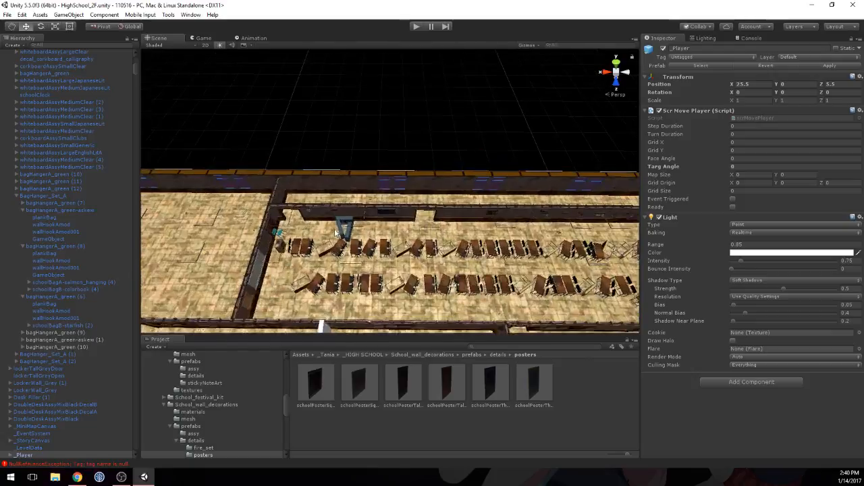
{"action": "scroll", "coordinate": [336, 233], "scroll_direction": "up", "scroll_amount": 10}
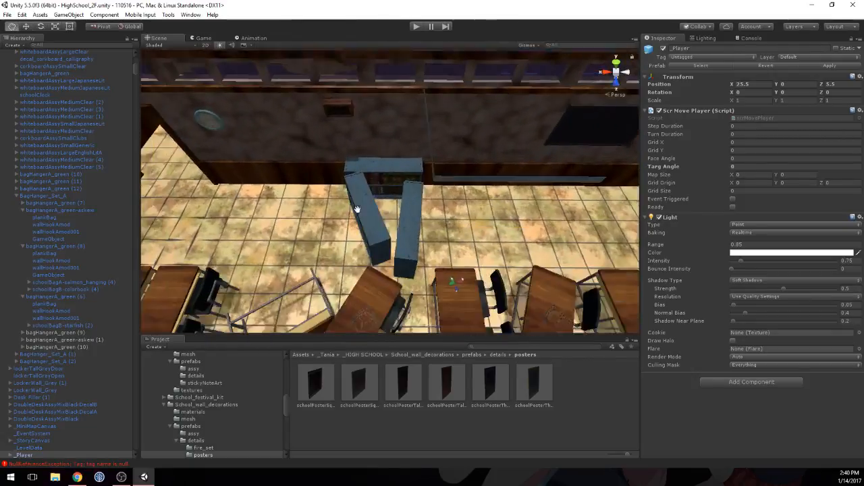
{"action": "scroll", "coordinate": [357, 208], "scroll_direction": "up", "scroll_amount": 5}
{"action": "left_click", "coordinate": [299, 181]}
{"action": "key", "text": "f"}
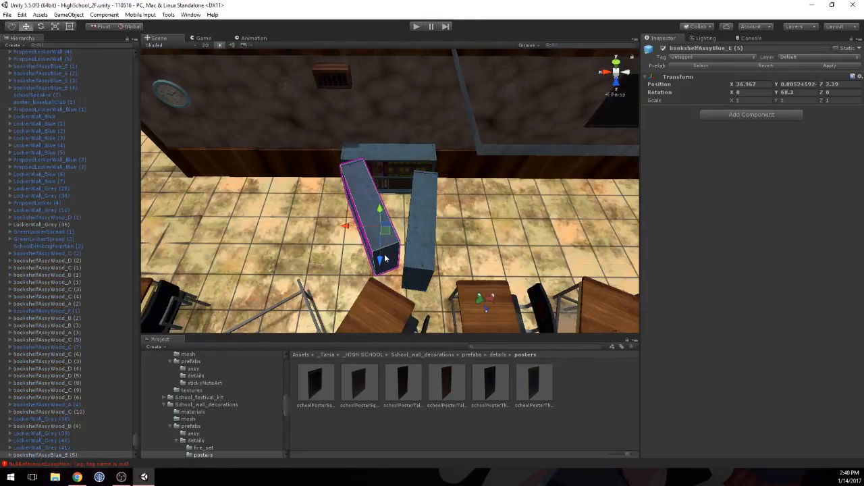
{"action": "left_click_drag", "start_coordinate": [384, 254], "coordinate": [380, 268]}
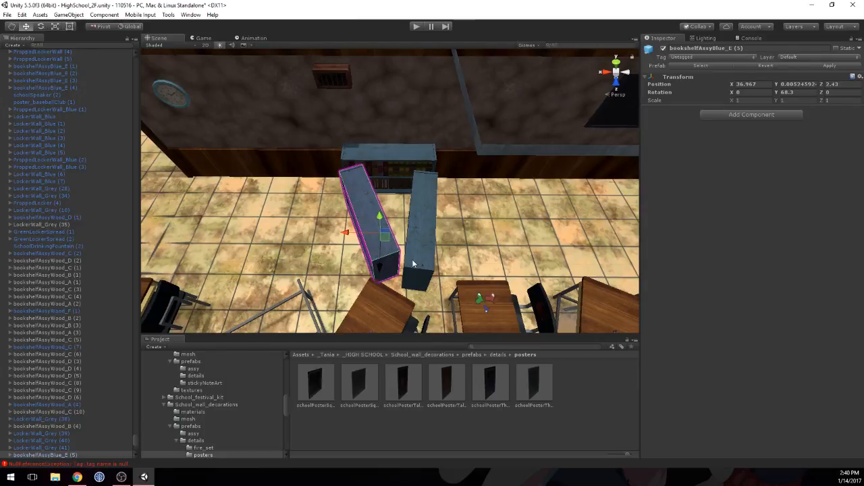
{"action": "scroll", "coordinate": [458, 244], "scroll_direction": "down", "scroll_amount": 15}
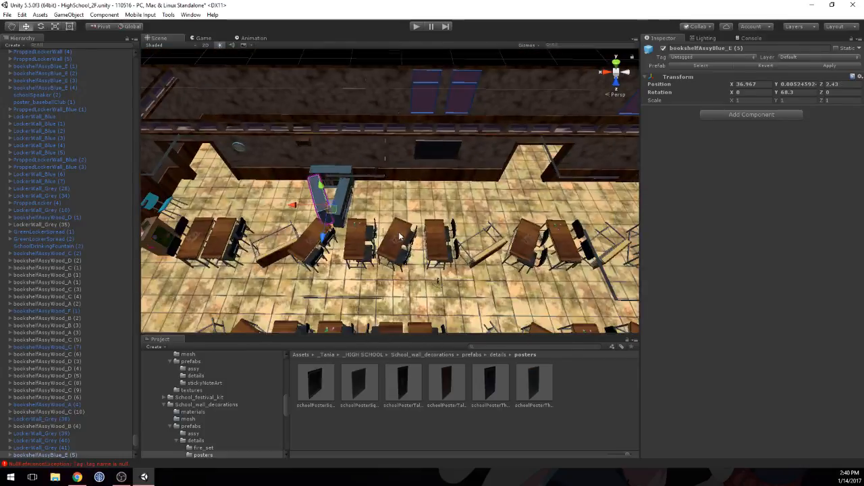
Step: Slide the end section of the blue locker row along X toward the adjoining side wall
{"action": "left_click_drag", "start_coordinate": [333, 242], "coordinate": [624, 216], "text": "alt"}
{"action": "scroll", "coordinate": [544, 187], "scroll_direction": "up", "scroll_amount": 8, "text": "alt"}
{"action": "scroll", "coordinate": [579, 201], "scroll_direction": "down", "scroll_amount": 4, "text": "alt"}
{"action": "scroll", "coordinate": [579, 200], "scroll_direction": "down", "scroll_amount": 4, "text": "alt"}
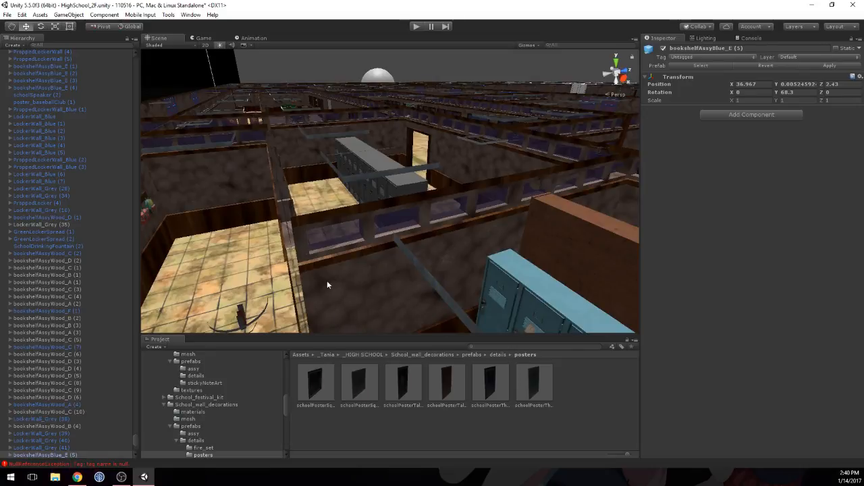
{"action": "right_click_drag", "start_coordinate": [407, 188], "coordinate": [517, 210]}
{"action": "mouse_move", "coordinate": [337, 187]}
{"action": "right_mouse_down"}
{"action": "mouse_move", "coordinate": [376, 210]}
{"action": "mouse_move", "coordinate": [376, 223]}
{"action": "right_mouse_up"}
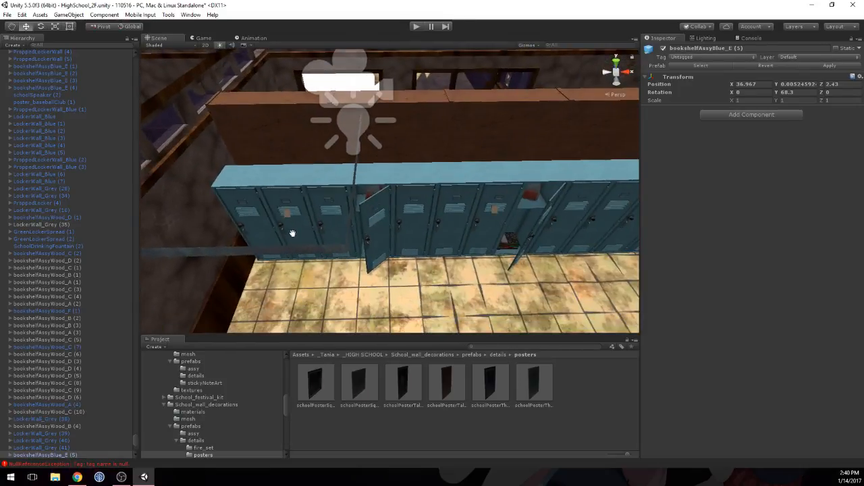
{"action": "mouse_move", "coordinate": [292, 233]}
{"action": "middle_mouse_down"}
{"action": "mouse_move", "coordinate": [324, 241]}
{"action": "mouse_move", "coordinate": [318, 245]}
{"action": "middle_mouse_up"}
{"action": "scroll", "coordinate": [371, 257], "scroll_direction": "down", "scroll_amount": 3}
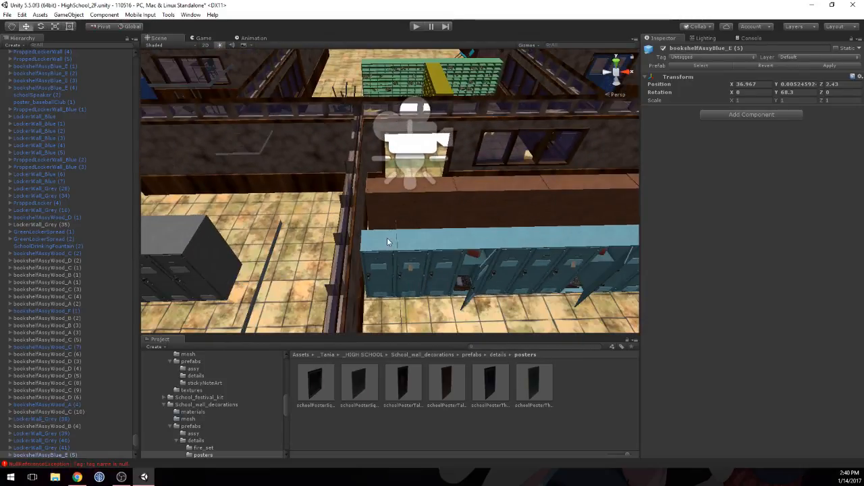
{"action": "left_click", "coordinate": [387, 240]}
{"action": "scroll", "coordinate": [405, 250], "scroll_direction": "down", "scroll_amount": 1}
{"action": "scroll", "coordinate": [470, 237], "scroll_direction": "down", "scroll_amount": 1}
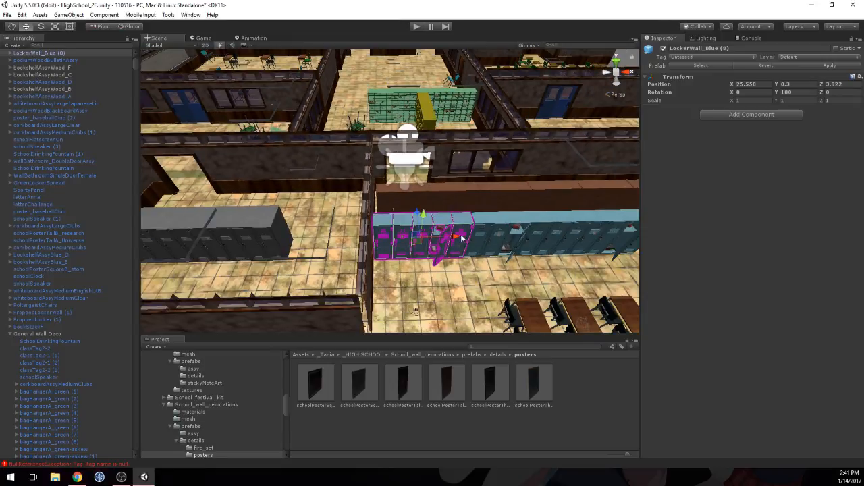
{"action": "middle_click_drag", "start_coordinate": [470, 237], "coordinate": [426, 236]}
Step: Select all three TallShelving_A pieces behind the blue lockers and nudge them together along X toward the side wall
{"action": "left_click", "coordinate": [270, 197]}
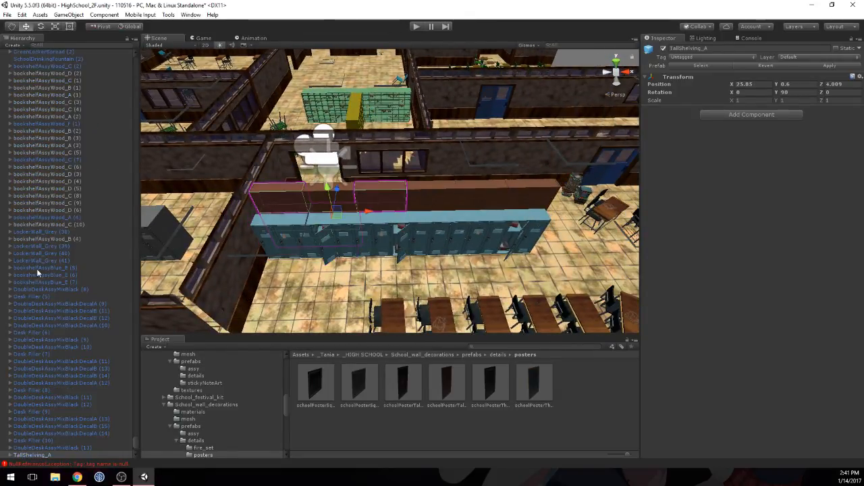
{"action": "scroll", "coordinate": [46, 436], "scroll_direction": "down", "scroll_amount": 5}
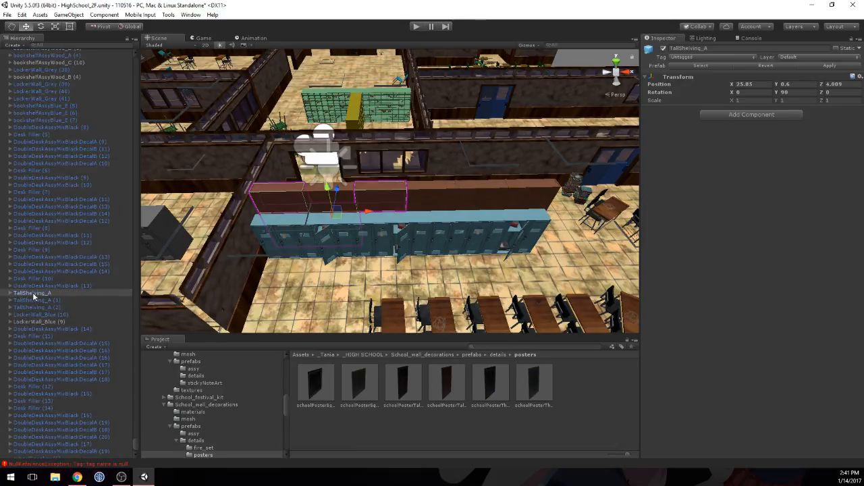
{"action": "left_click", "coordinate": [38, 301]}
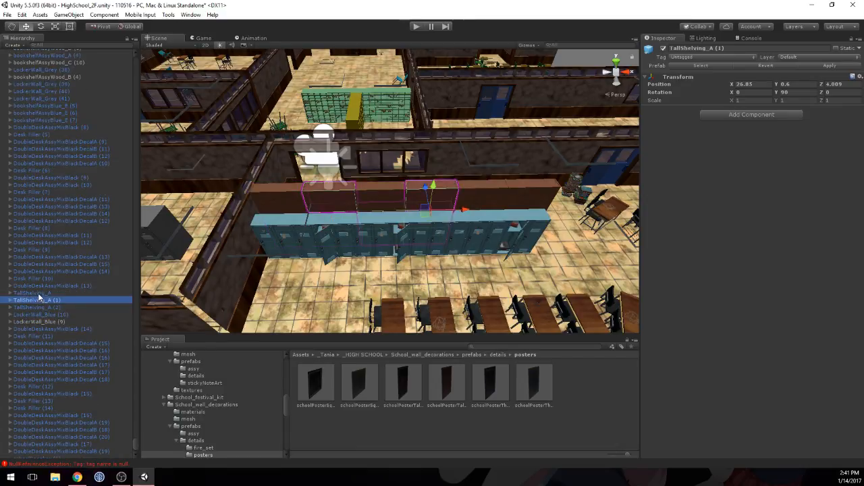
{"action": "left_click", "coordinate": [39, 294], "text": "ctrl"}
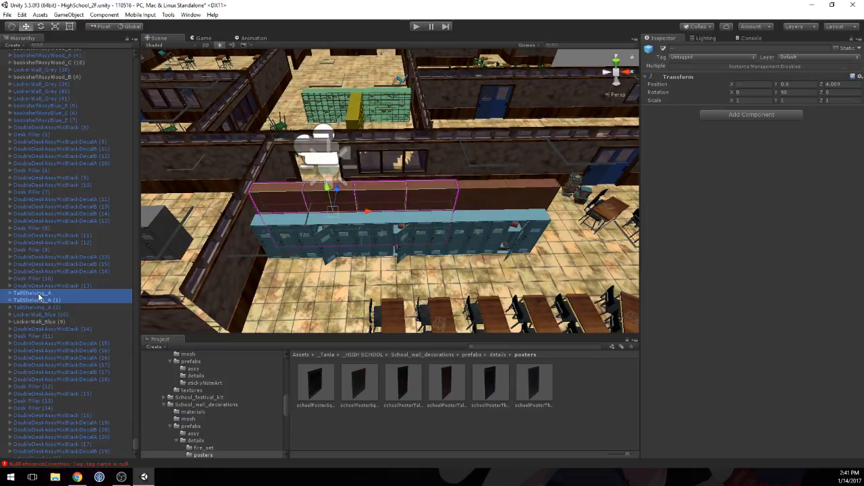
{"action": "key", "text": "shift+Down"}
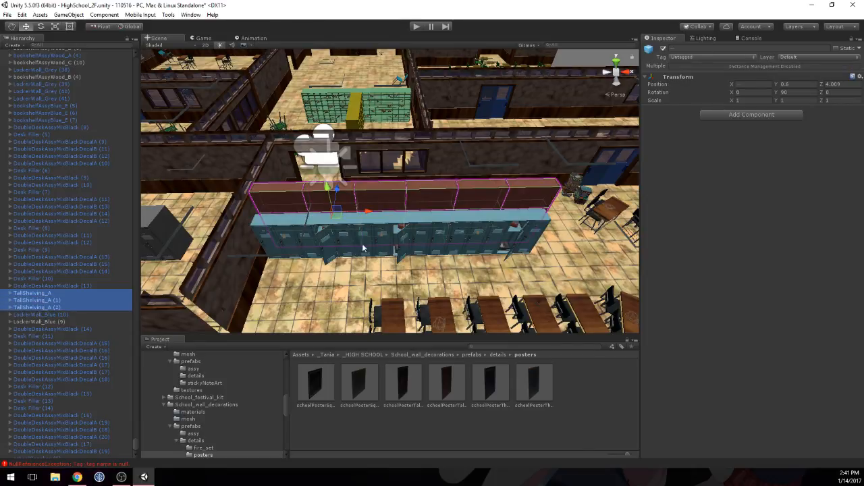
{"action": "middle_click_drag", "start_coordinate": [211, 241], "coordinate": [247, 241]}
{"action": "scroll", "coordinate": [246, 241], "scroll_direction": "up", "scroll_amount": 2}
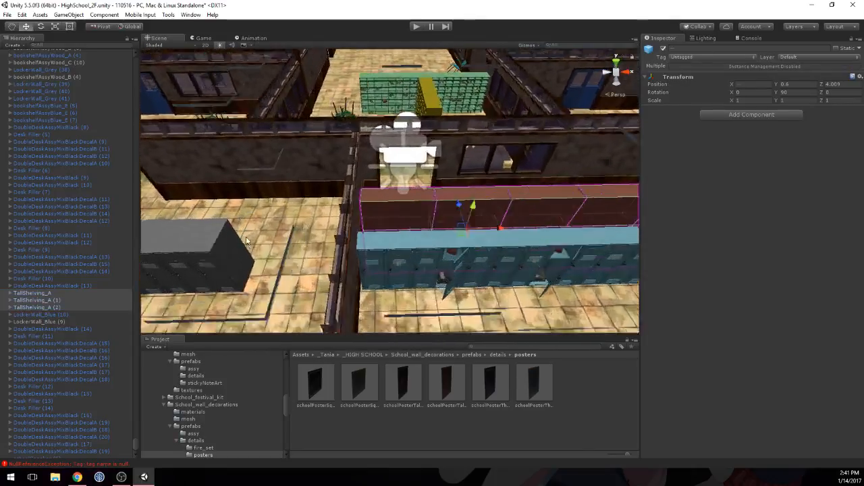
{"action": "scroll", "coordinate": [247, 240], "scroll_direction": "up", "scroll_amount": 10}
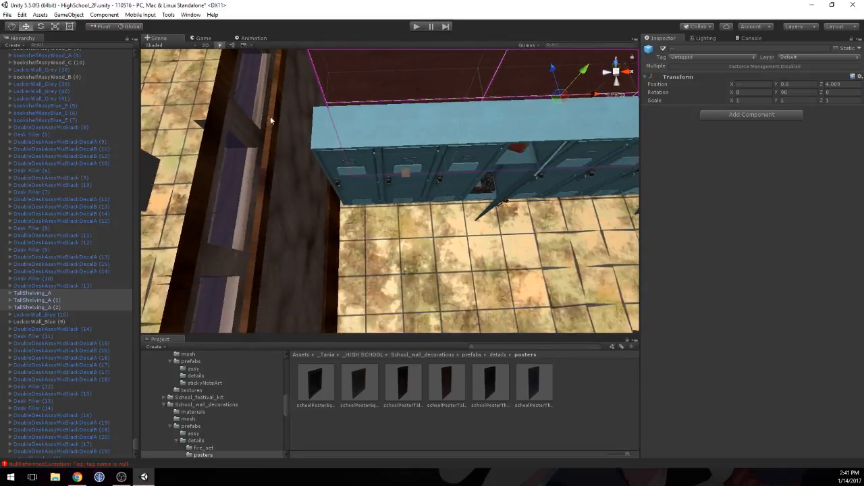
{"action": "middle_click_drag", "start_coordinate": [271, 120], "coordinate": [268, 143]}
{"action": "right_click_drag", "start_coordinate": [267, 166], "coordinate": [264, 222]}
{"action": "key", "text": "a"}
{"action": "right_click_drag", "start_coordinate": [314, 198], "coordinate": [328, 177]}
{"action": "key", "text": "s"}
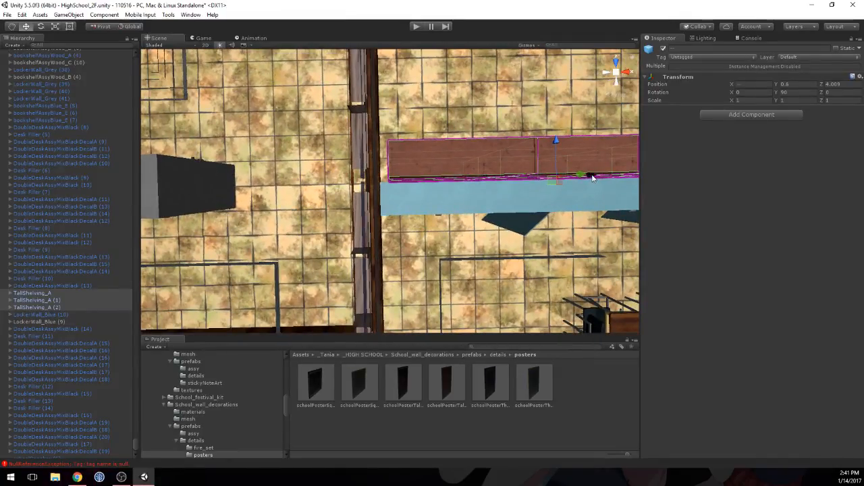
{"action": "left_click_drag", "start_coordinate": [592, 177], "coordinate": [582, 177]}
Step: Survey the locker row, desk rows, corridor and adjoining small rooms from above for an area that still needs props
{"action": "middle_click_drag", "start_coordinate": [503, 234], "coordinate": [534, 198]}
{"action": "scroll", "coordinate": [525, 146], "scroll_direction": "up", "scroll_amount": 4}
{"action": "middle_click_drag", "start_coordinate": [548, 109], "coordinate": [524, 147]}
{"action": "scroll", "coordinate": [525, 149], "scroll_direction": "down", "scroll_amount": 4}
{"action": "middle_click_drag", "start_coordinate": [610, 177], "coordinate": [493, 167]}
{"action": "scroll", "coordinate": [522, 158], "scroll_direction": "down", "scroll_amount": 1}
{"action": "scroll", "coordinate": [492, 168], "scroll_direction": "down", "scroll_amount": 4}
{"action": "left_click", "coordinate": [442, 200]}
{"action": "right_click_drag", "start_coordinate": [441, 200], "coordinate": [580, 159]}
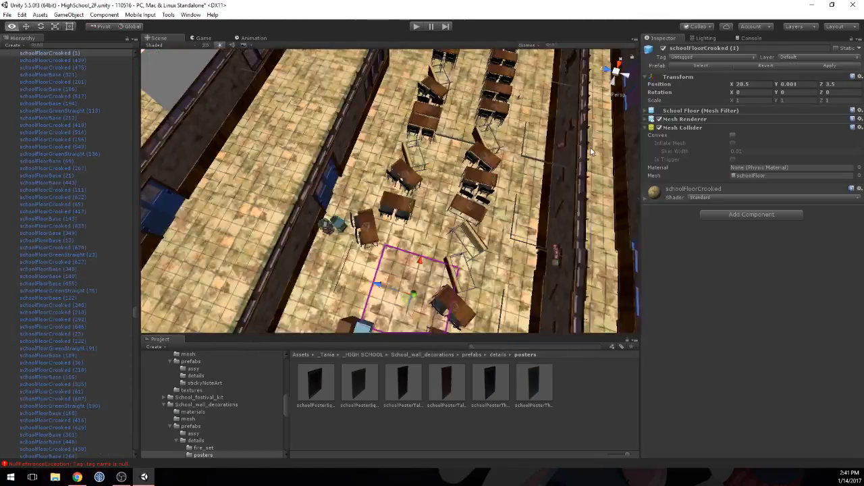
{"action": "right_click_drag", "start_coordinate": [324, 251], "coordinate": [412, 177]}
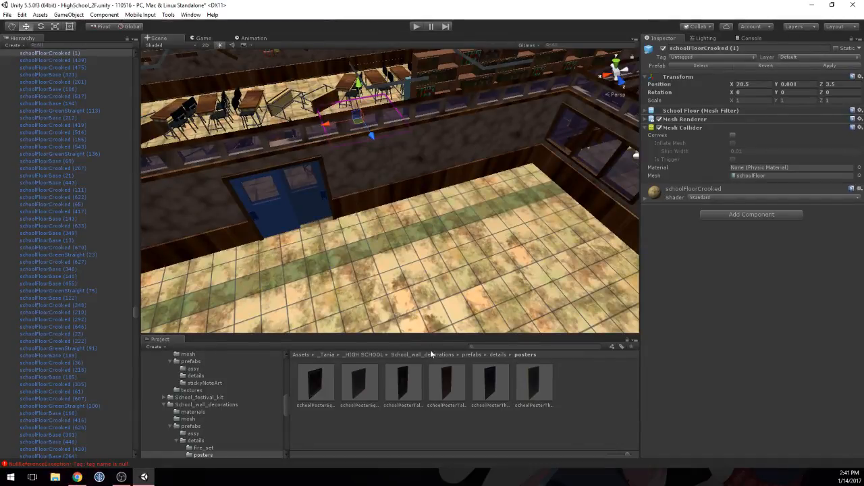
{"action": "right_click_drag", "start_coordinate": [447, 150], "coordinate": [509, 143]}
{"action": "scroll", "coordinate": [449, 118], "scroll_direction": "down", "scroll_amount": 5}
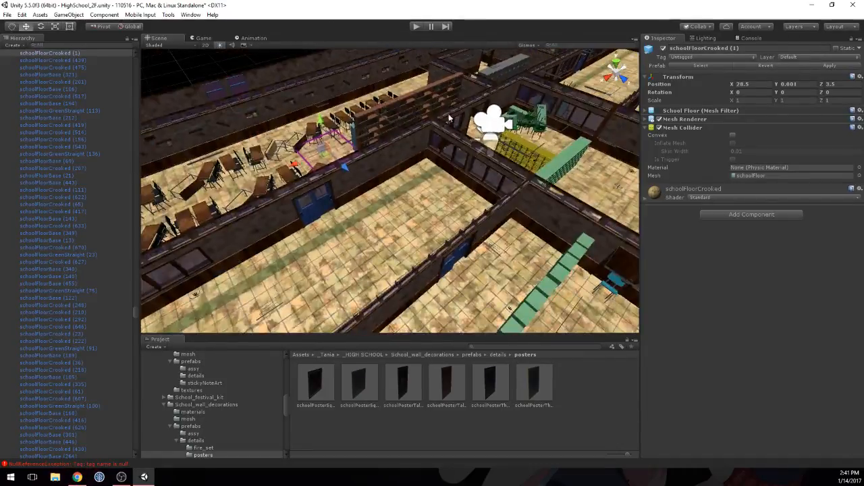
{"action": "right_click_drag", "start_coordinate": [449, 118], "coordinate": [568, 242]}
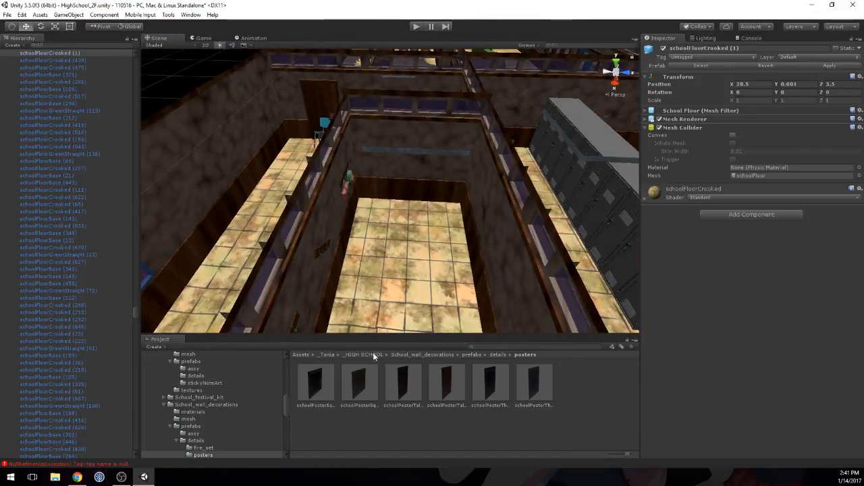
Step: Browse the _HIGH SCHOOL assets to the assembled bookshelf prefabs in Shelves_kit/prefabs/assy
{"action": "left_click", "coordinate": [374, 356]}
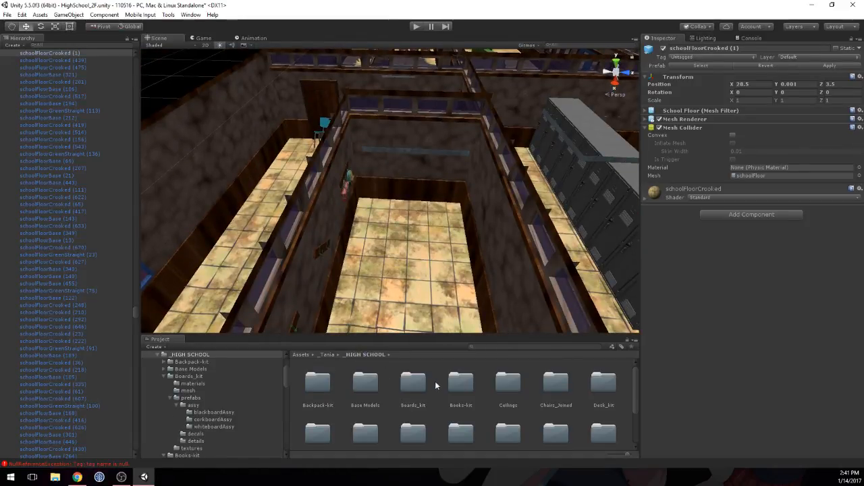
{"action": "scroll", "coordinate": [387, 399], "scroll_direction": "down", "scroll_amount": 1}
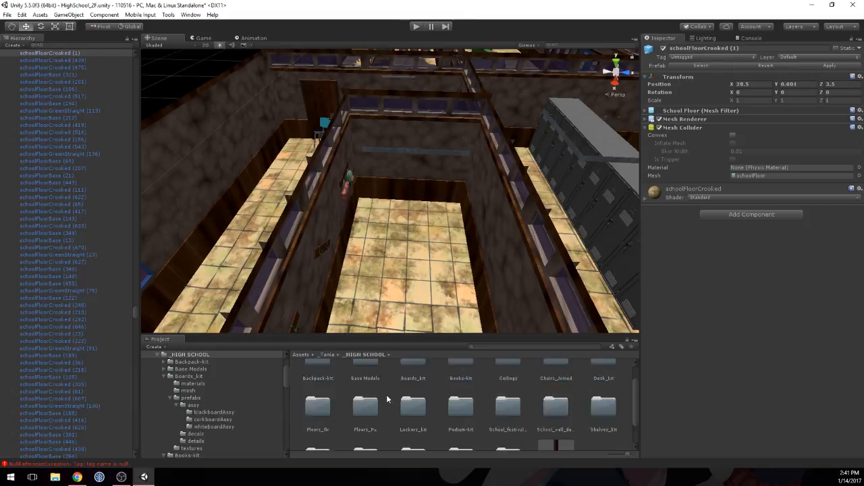
{"action": "scroll", "coordinate": [387, 399], "scroll_direction": "down", "scroll_amount": 1}
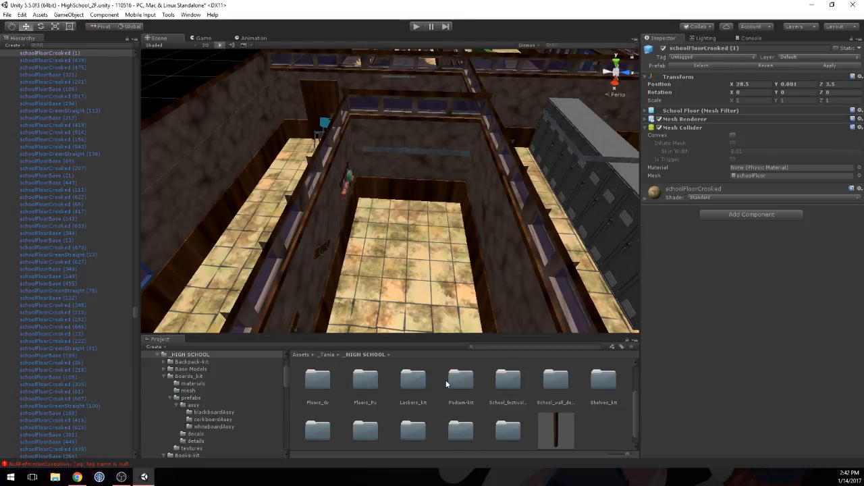
{"action": "scroll", "coordinate": [578, 384], "scroll_direction": "down", "scroll_amount": 1}
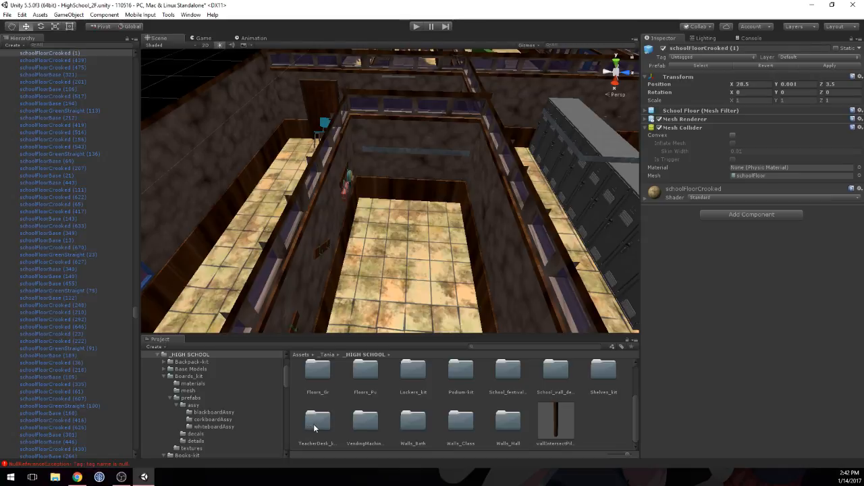
{"action": "double_click", "coordinate": [603, 372]}
{"action": "double_click", "coordinate": [395, 382]}
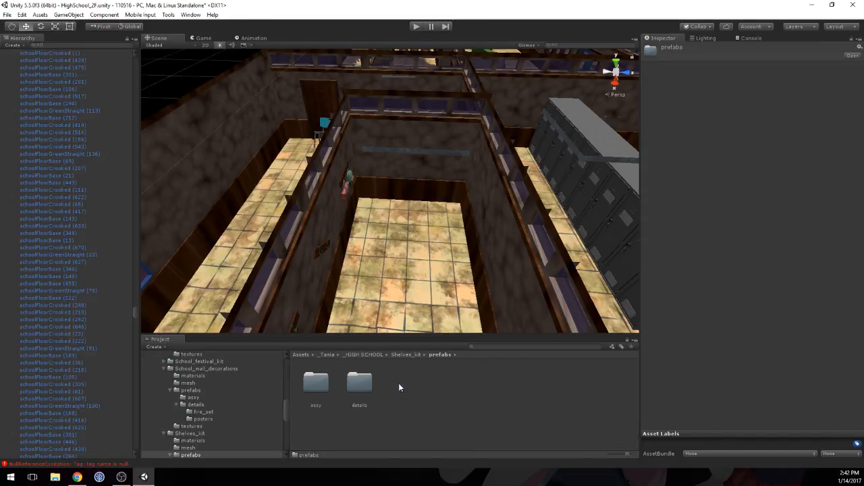
{"action": "double_click", "coordinate": [358, 383]}
{"action": "left_click", "coordinate": [446, 356]}
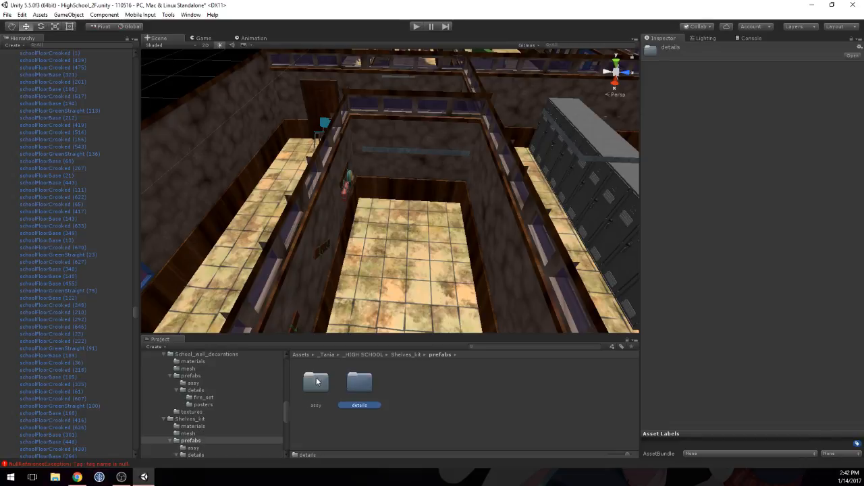
{"action": "double_click", "coordinate": [315, 383]}
{"action": "scroll", "coordinate": [464, 383], "scroll_direction": "down", "scroll_amount": 1}
{"action": "scroll", "coordinate": [464, 383], "scroll_direction": "up", "scroll_amount": 1}
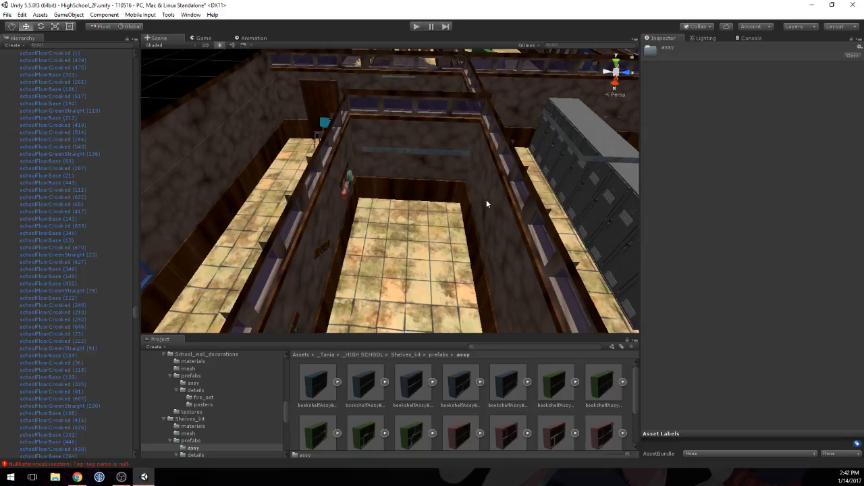
Step: Place bookshelfAssyBlue_C against the empty room's end wall with Y rotation 90 and position X 23.066, Y 0, Z 2.498
{"action": "left_click", "coordinate": [411, 391]}
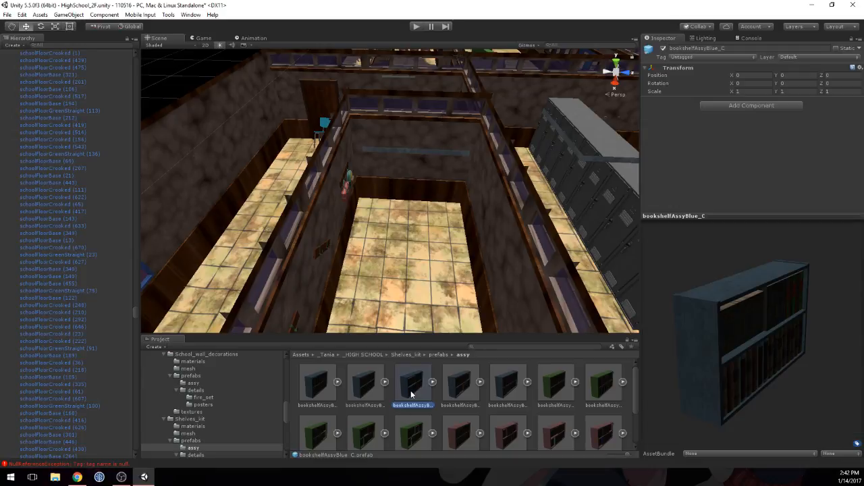
{"action": "left_click_drag", "start_coordinate": [411, 390], "coordinate": [413, 229]}
{"action": "left_click", "coordinate": [798, 92]}
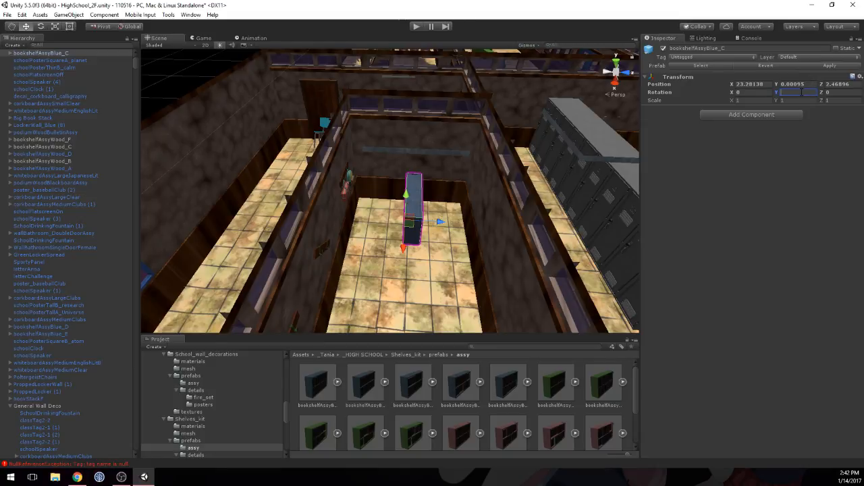
{"action": "type", "text": "90"}
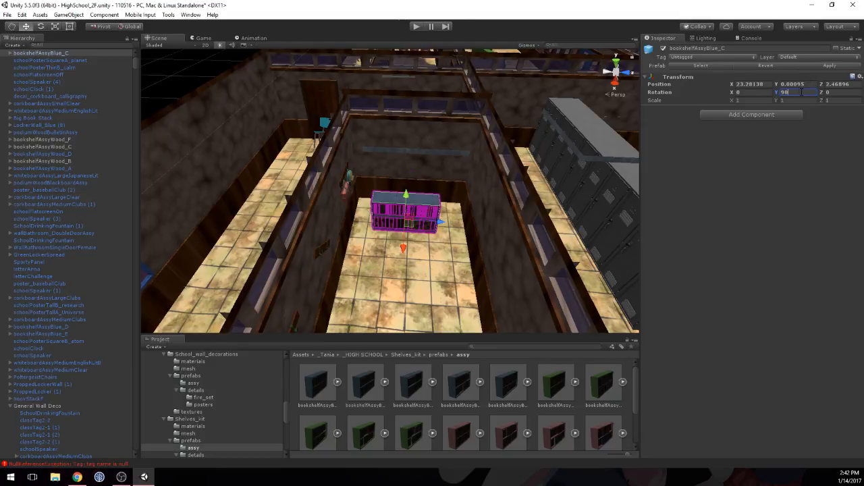
{"action": "left_click", "coordinate": [796, 84]}
{"action": "type", "text": "0"}
{"action": "left_click_drag", "start_coordinate": [402, 249], "coordinate": [444, 207]}
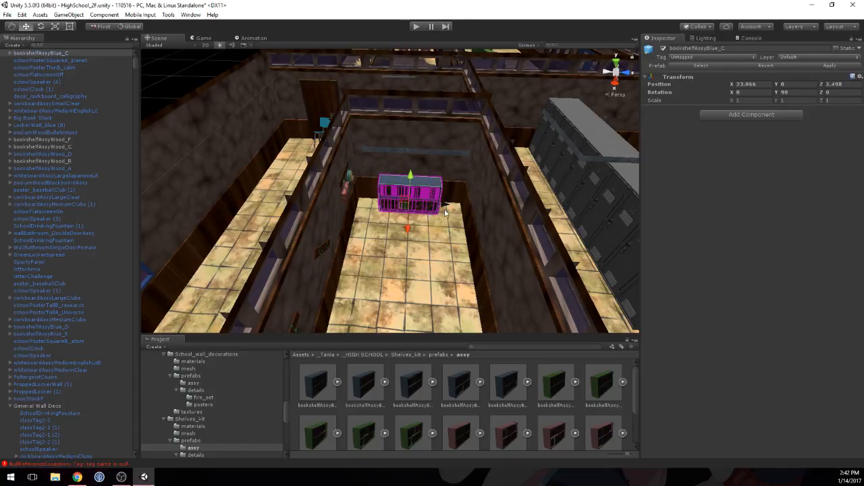
Step: Place bookshelfAssyBlue_A against the small room's side wall with Y rotation 180, at about X 23.523 and Z 2.938
{"action": "right_click_drag", "start_coordinate": [363, 241], "coordinate": [497, 270]}
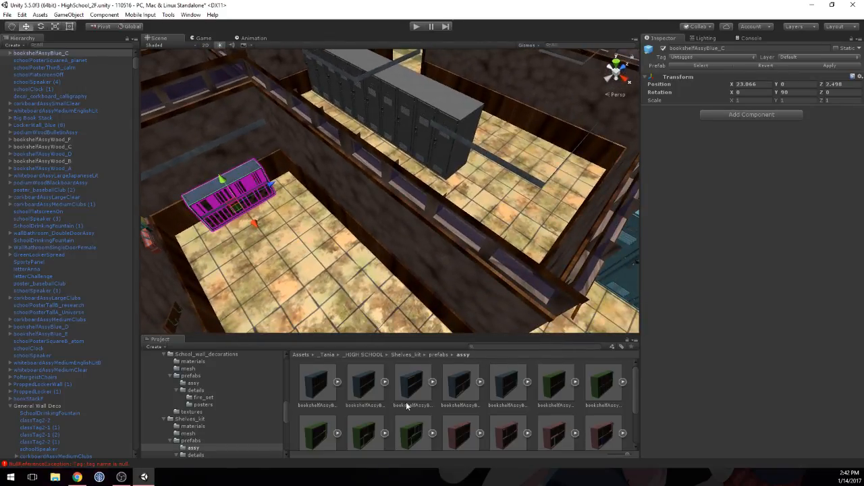
{"action": "left_click_drag", "start_coordinate": [321, 384], "coordinate": [337, 231]}
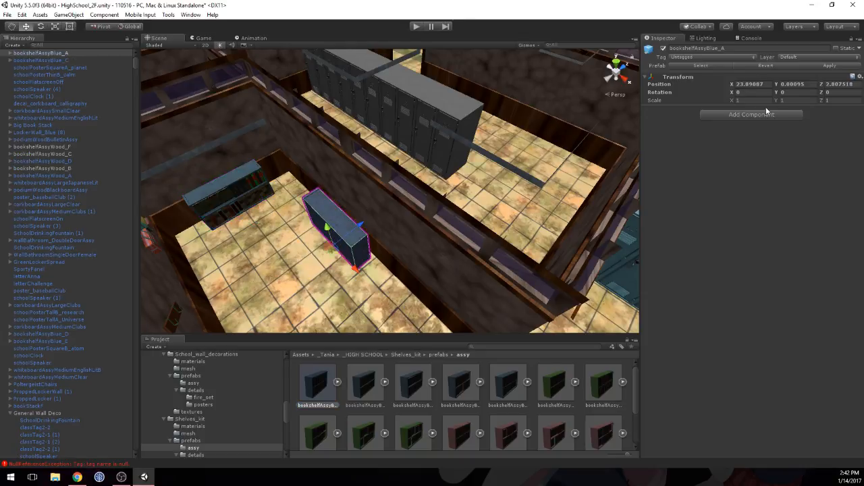
{"action": "left_click", "coordinate": [794, 93]}
{"action": "type", "text": "180"}
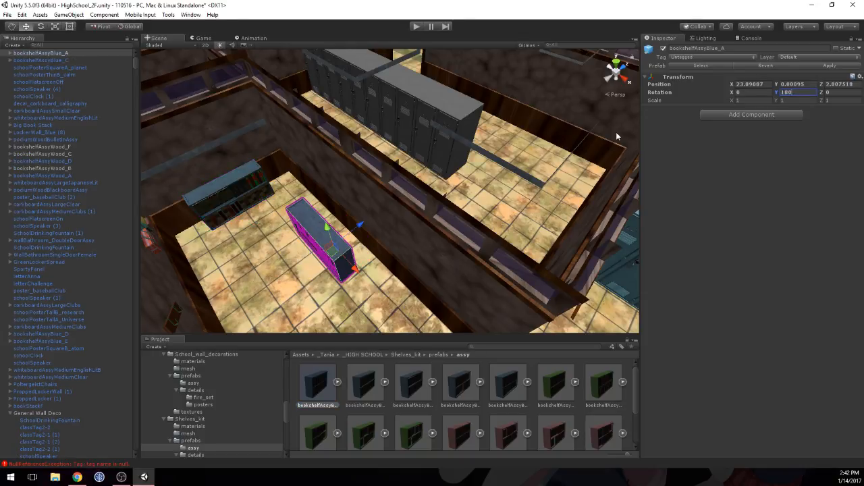
{"action": "left_click_drag", "start_coordinate": [343, 235], "coordinate": [369, 217]}
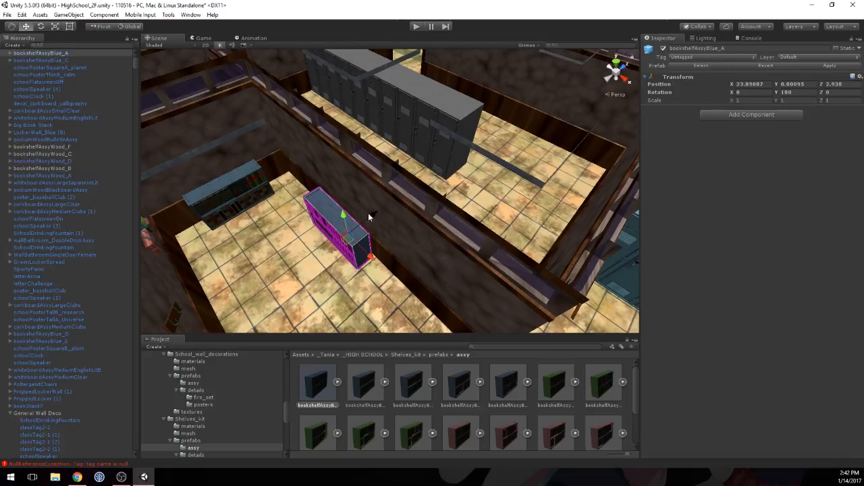
{"action": "left_click_drag", "start_coordinate": [372, 255], "coordinate": [293, 167]}
{"action": "scroll", "coordinate": [270, 247], "scroll_direction": "up", "scroll_amount": 7}
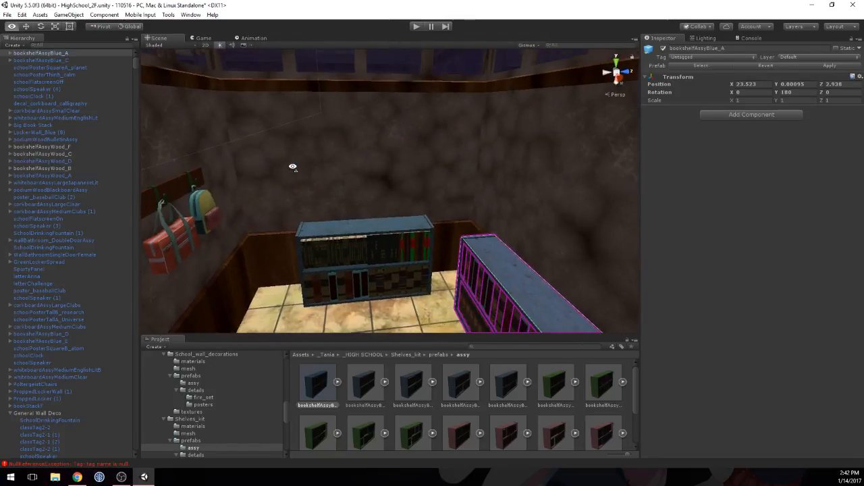
Step: Browse the _HIGH SCHOOL assets to the poster prefabs in School_wall_decorations/prefabs/details/posters
{"action": "left_click", "coordinate": [363, 354]}
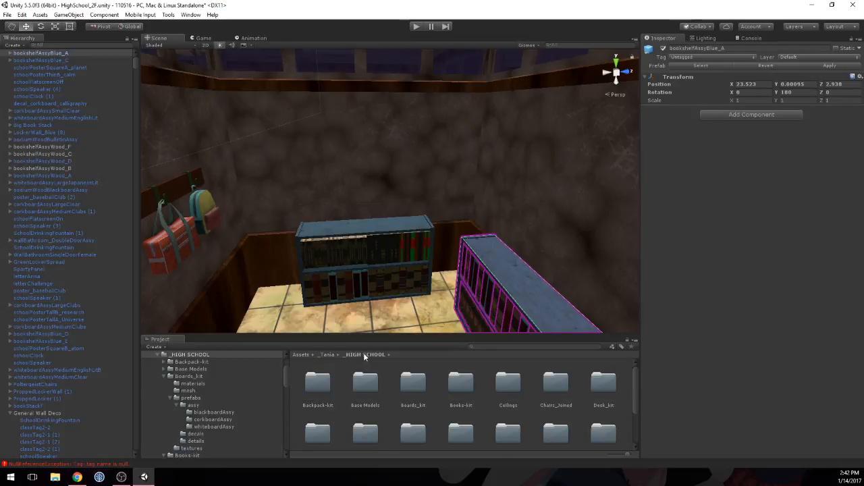
{"action": "double_click", "coordinate": [552, 382]}
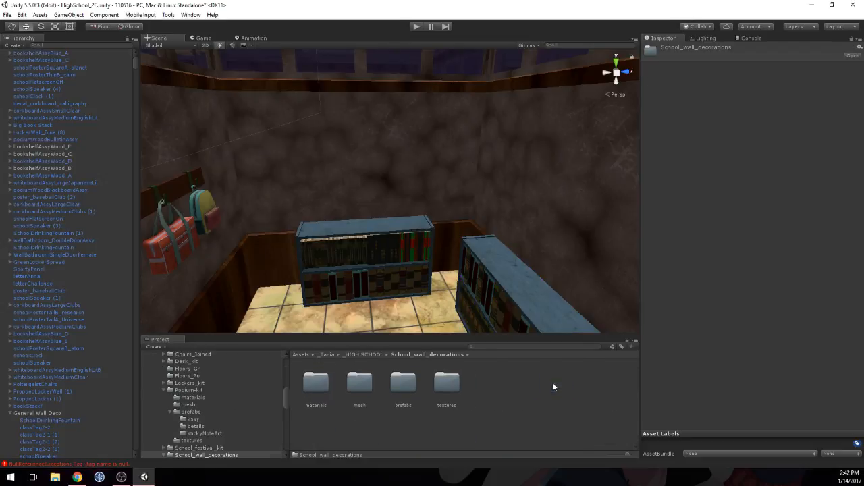
{"action": "double_click", "coordinate": [405, 383]}
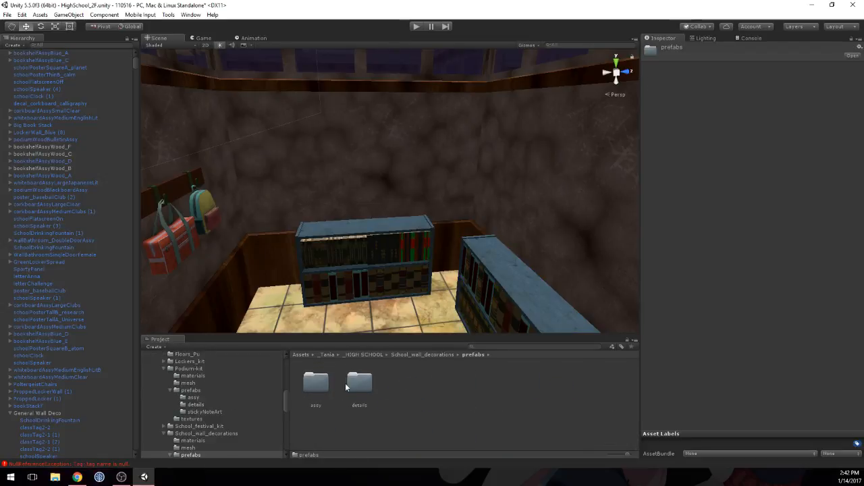
{"action": "double_click", "coordinate": [320, 388]}
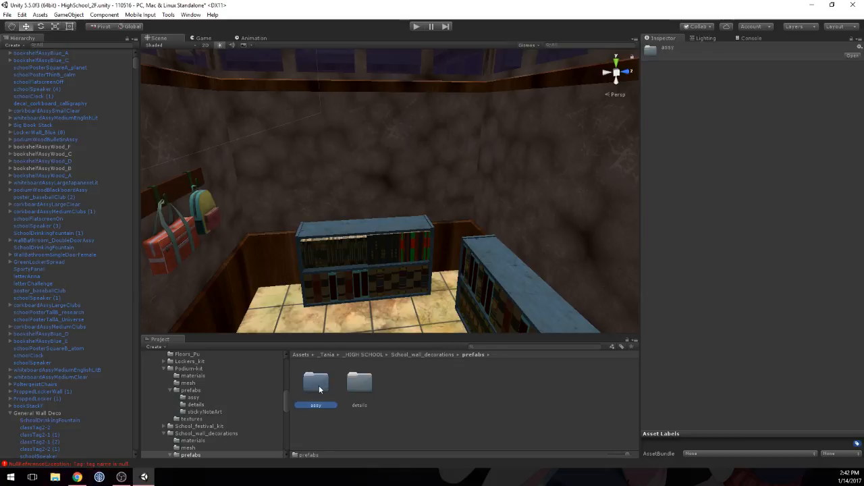
{"action": "left_click", "coordinate": [471, 354]}
{"action": "double_click", "coordinate": [359, 383]}
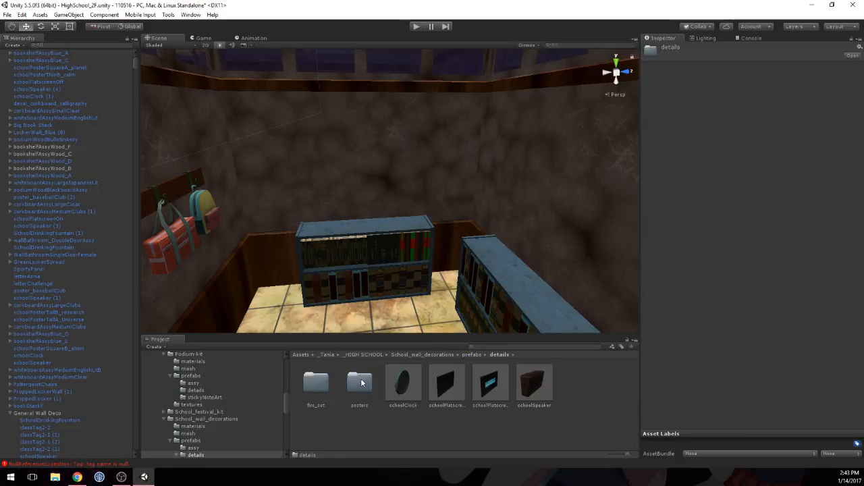
{"action": "double_click", "coordinate": [360, 383]}
Step: Preview the square, tall and thin school poster prefabs to compare their artwork
{"action": "left_click", "coordinate": [364, 382]}
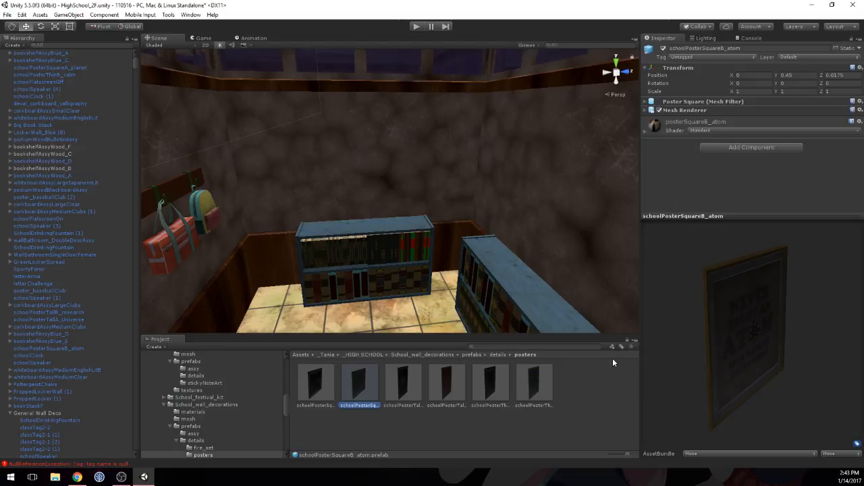
{"action": "left_click", "coordinate": [497, 386]}
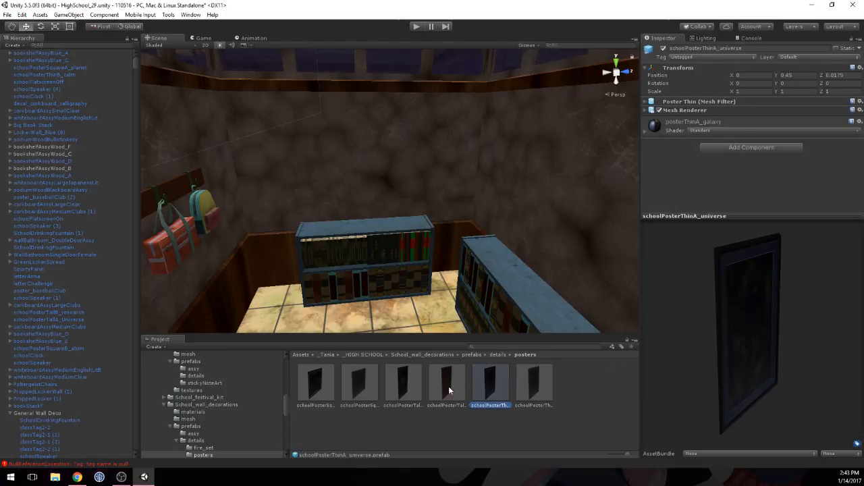
{"action": "left_click", "coordinate": [448, 386]}
{"action": "left_click", "coordinate": [538, 389]}
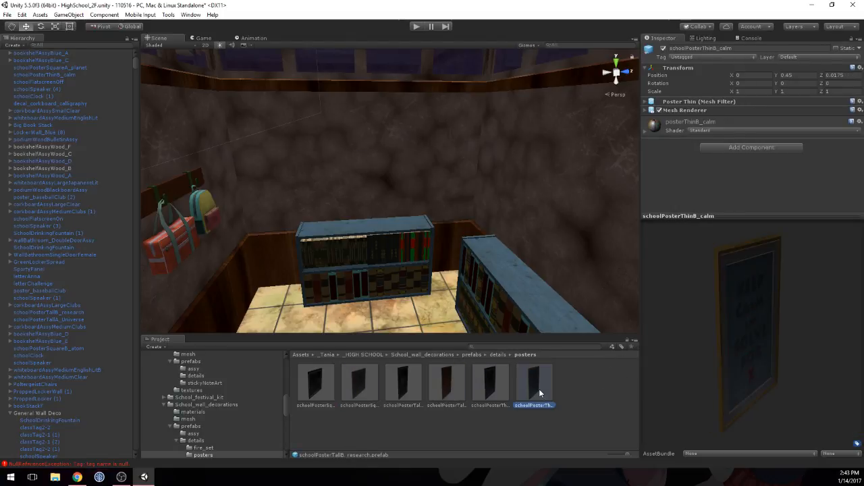
{"action": "left_click", "coordinate": [487, 382]}
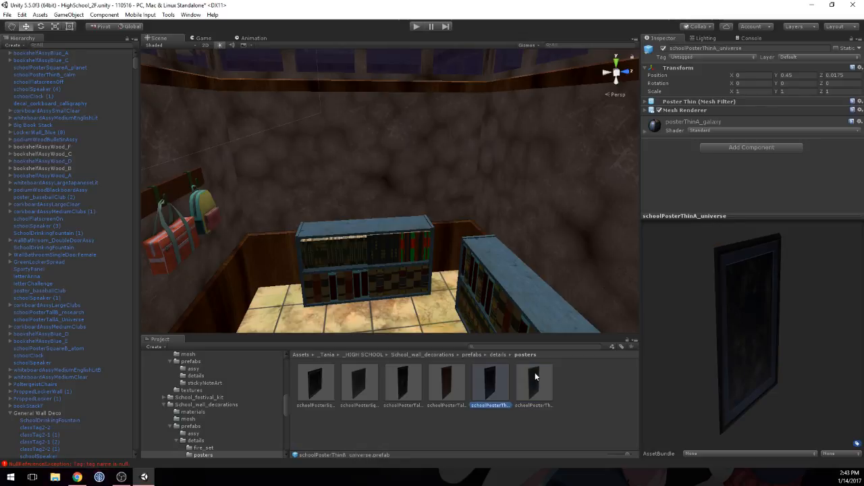
{"action": "left_click", "coordinate": [389, 390]}
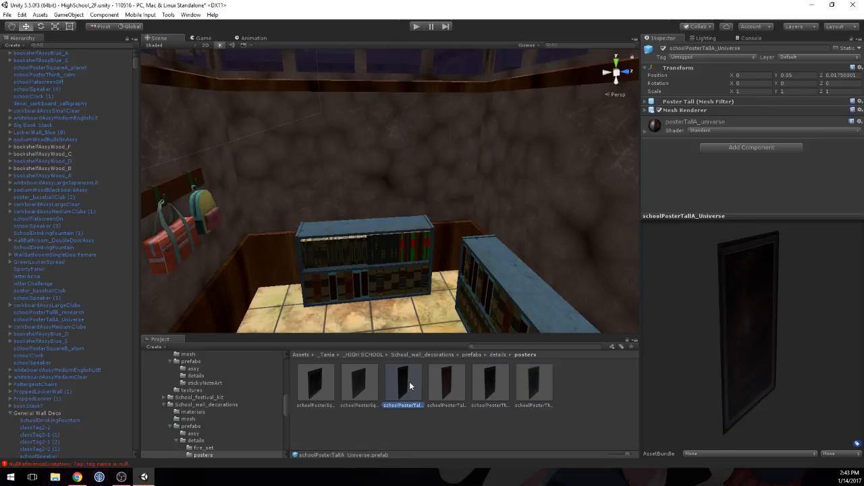
Step: Place schoolPosterTallA_Universe on the end wall above the blue bookshelf, with Y rotation 90 and X at about 23.058
{"action": "left_click_drag", "start_coordinate": [409, 380], "coordinate": [372, 166]}
{"action": "left_click", "coordinate": [795, 92]}
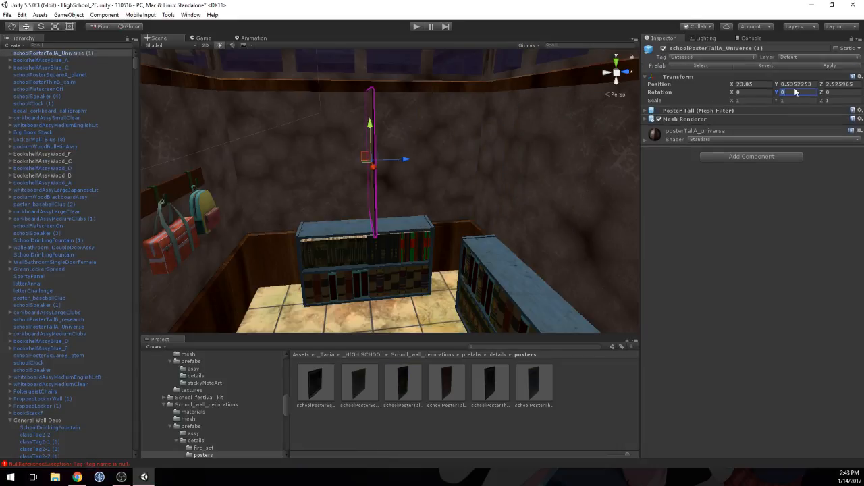
{"action": "type", "text": "90"}
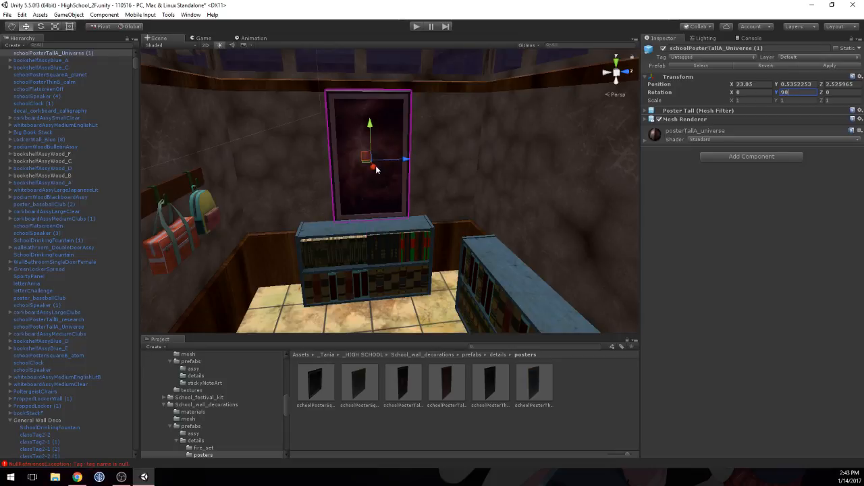
{"action": "left_click_drag", "start_coordinate": [373, 167], "coordinate": [372, 168]}
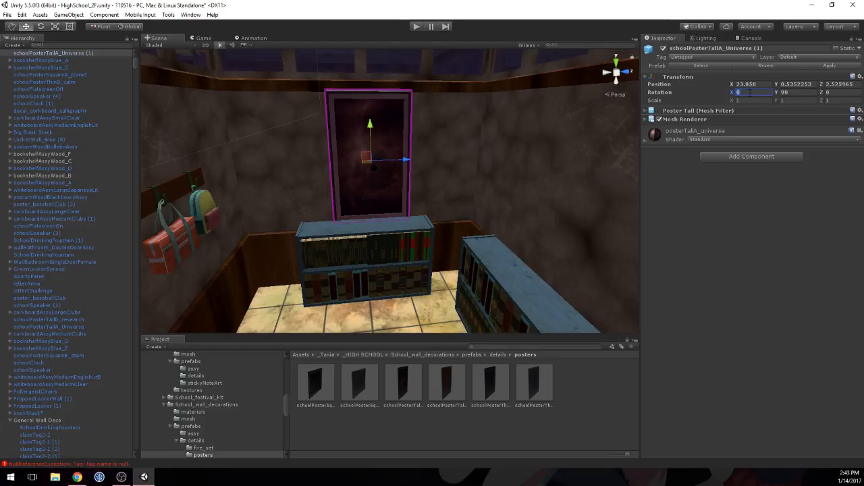
Step: Turn the universe poster to landscape by setting its Z rotation to 90
{"action": "key", "text": "BackSpace"}
{"action": "key", "text": "Tab"}
{"action": "key", "text": "Tab"}
{"action": "type", "text": "90"}
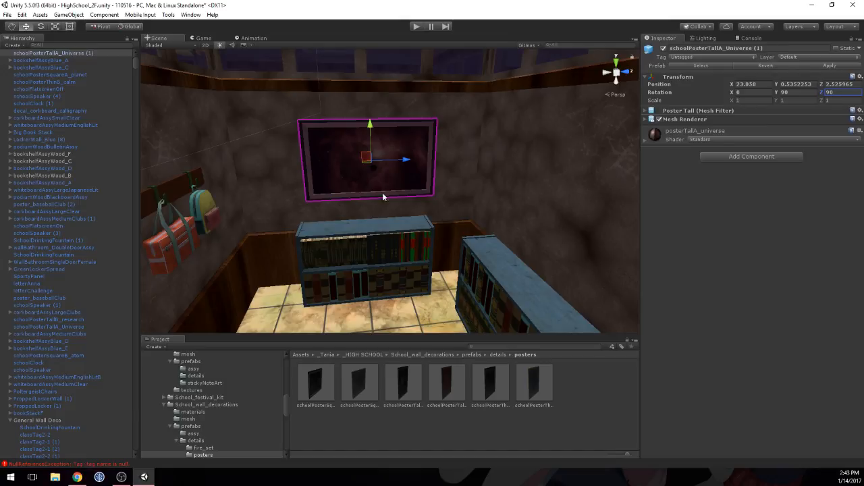
{"action": "scroll", "coordinate": [401, 193], "scroll_direction": "up", "scroll_amount": 4}
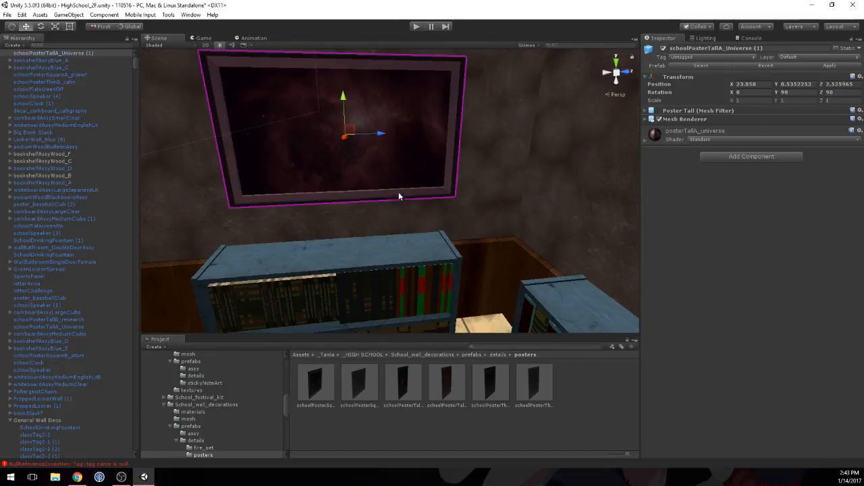
Step: Move the universe poster along X toward the end wall, to about X 23.0336
{"action": "left_click", "coordinate": [496, 149]}
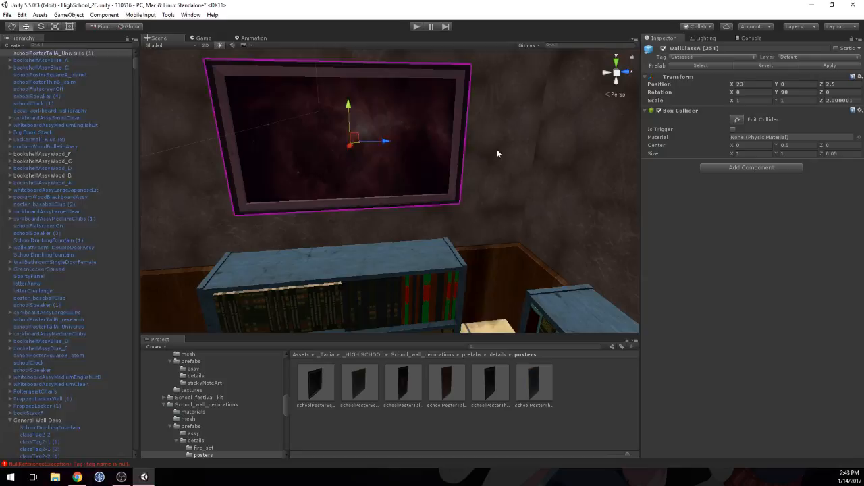
{"action": "left_click", "coordinate": [419, 139]}
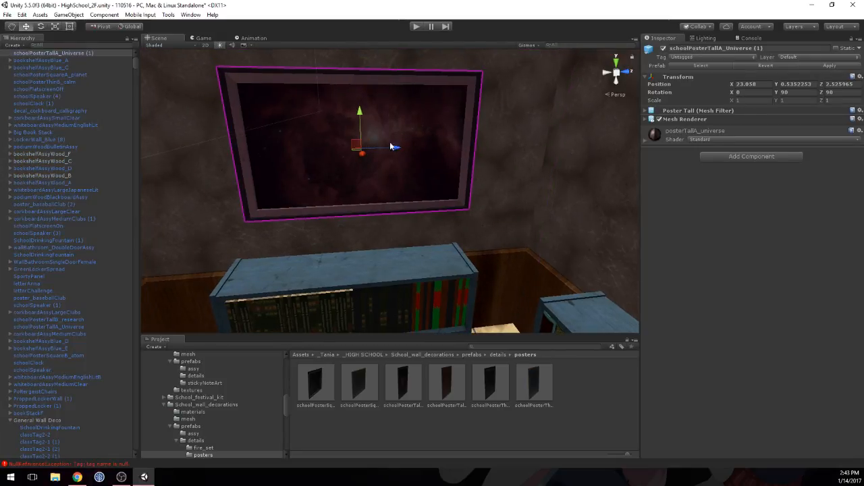
{"action": "left_click_drag", "start_coordinate": [392, 147], "coordinate": [489, 115], "text": "alt"}
{"action": "left_click_drag", "start_coordinate": [413, 155], "coordinate": [332, 139]}
{"action": "left_click_drag", "start_coordinate": [418, 114], "coordinate": [378, 108], "text": "alt"}
{"action": "scroll", "coordinate": [378, 108], "scroll_direction": "down", "scroll_amount": 6}
Step: Set the universe poster's position to Y 0.55 and Z 2.5
{"action": "left_click", "coordinate": [748, 83]}
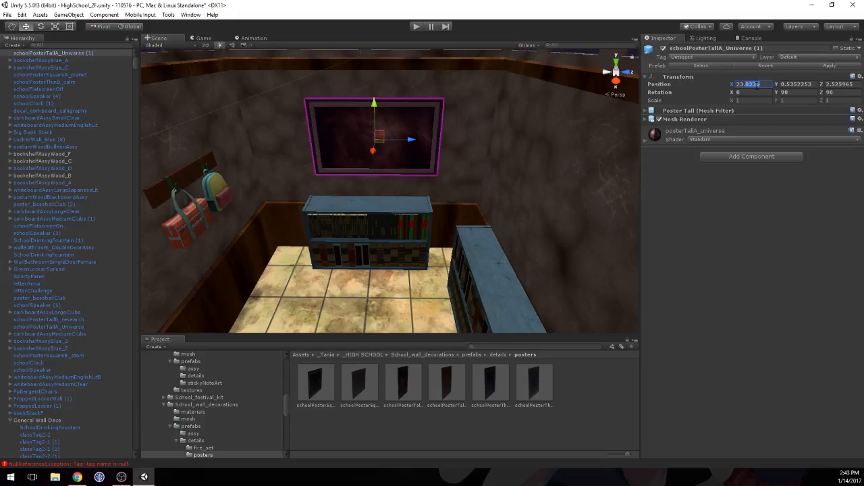
{"action": "key", "text": "Tab"}
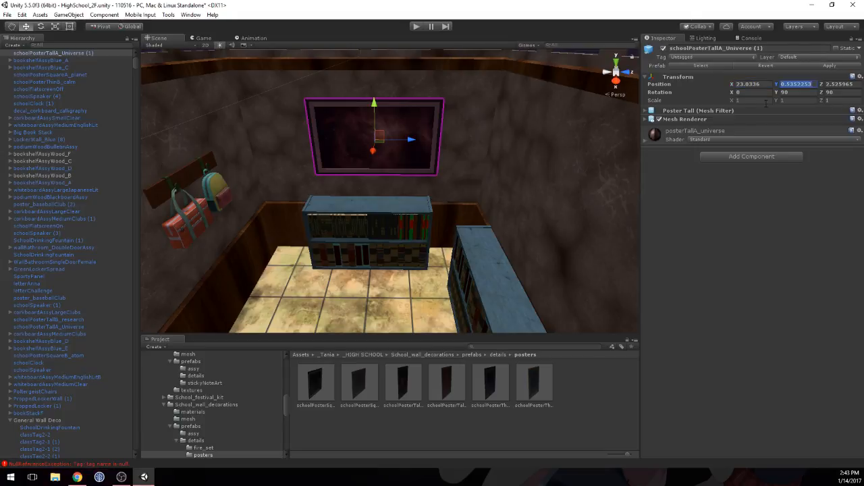
{"action": "key", "text": "Right"}
{"action": "key", "text": "shift+Left"}
{"action": "key", "text": "shift+Left"}
{"action": "key", "text": "shift+Left"}
{"action": "key", "text": "shift+Left"}
{"action": "key", "text": "shift+Left"}
{"action": "key", "text": "shift+Left"}
{"action": "type", "text": "5"}
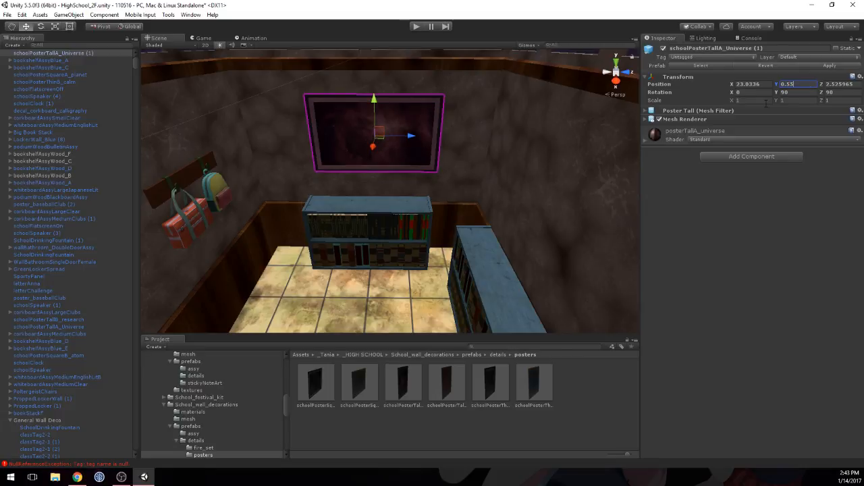
{"action": "key", "text": "Tab"}
{"action": "key", "text": "Right"}
{"action": "key", "text": "BackSpace"}
{"action": "key", "text": "BackSpace"}
{"action": "key", "text": "BackSpace"}
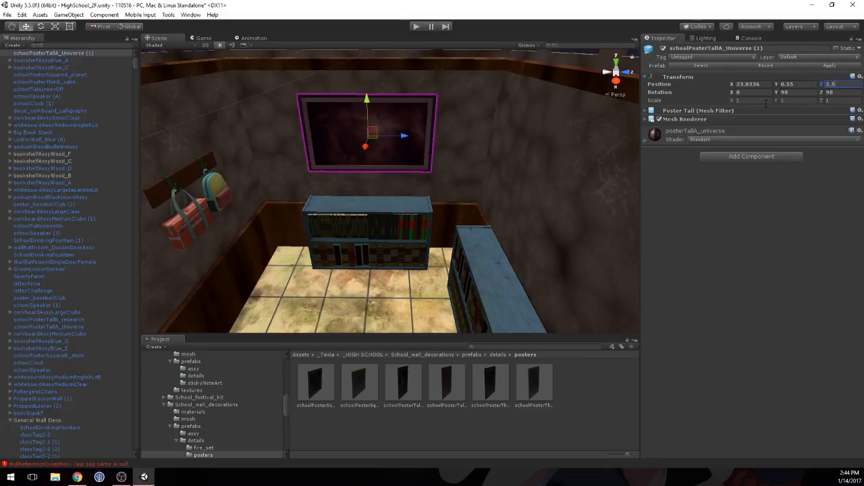
Step: Set the Z position of bookshelfAssyBlue_C below the poster to 2.5
{"action": "left_click", "coordinate": [364, 209]}
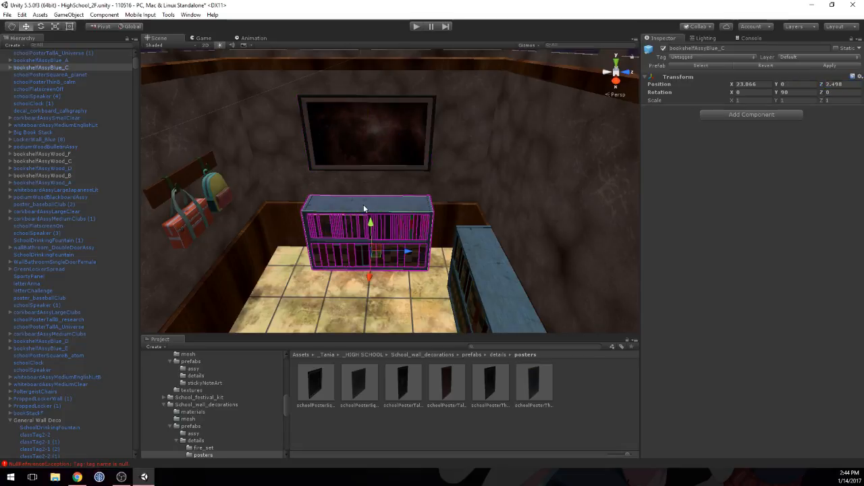
{"action": "left_click", "coordinate": [833, 83]}
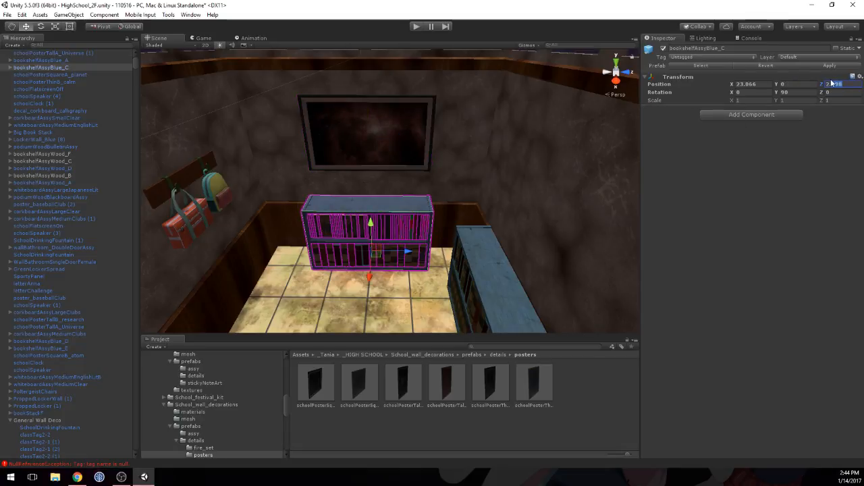
{"action": "type", "text": "2.5"}
{"action": "key", "text": "Return"}
Step: Survey the locker rooms, desk rows, corridors and white partition areas from above for spaces that still need props
{"action": "left_click_drag", "start_coordinate": [459, 193], "coordinate": [273, 196], "text": "alt"}
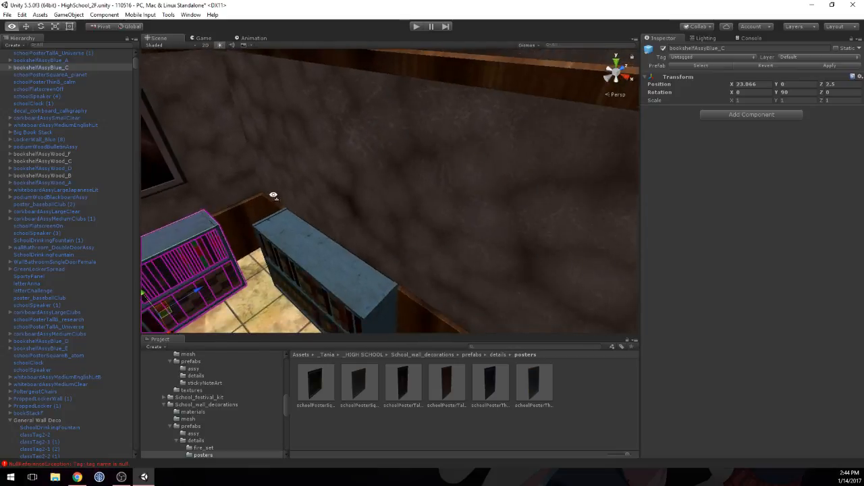
{"action": "key", "text": "s"}
{"action": "right_click_drag", "start_coordinate": [273, 196], "coordinate": [477, 228]}
{"action": "middle_click_drag", "start_coordinate": [476, 228], "coordinate": [420, 232]}
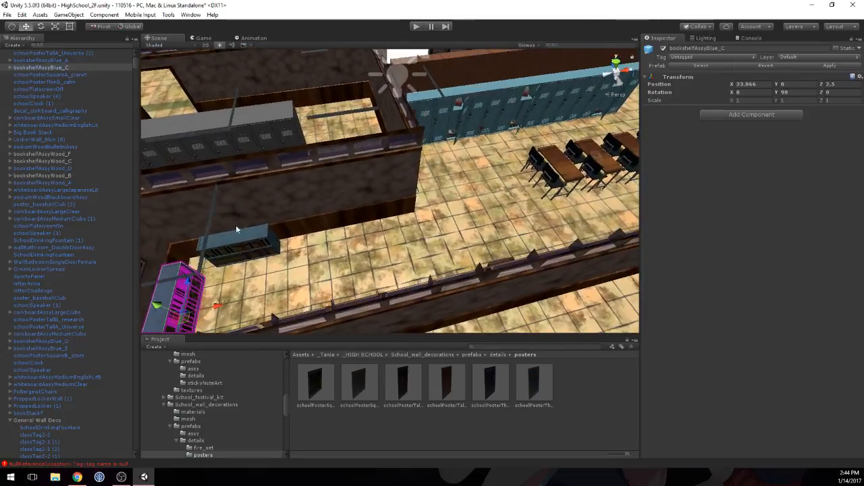
{"action": "middle_click_drag", "start_coordinate": [565, 180], "coordinate": [401, 236]}
{"action": "right_click_drag", "start_coordinate": [401, 203], "coordinate": [324, 196]}
{"action": "key", "text": "s"}
{"action": "middle_click_drag", "start_coordinate": [324, 108], "coordinate": [368, 133]}
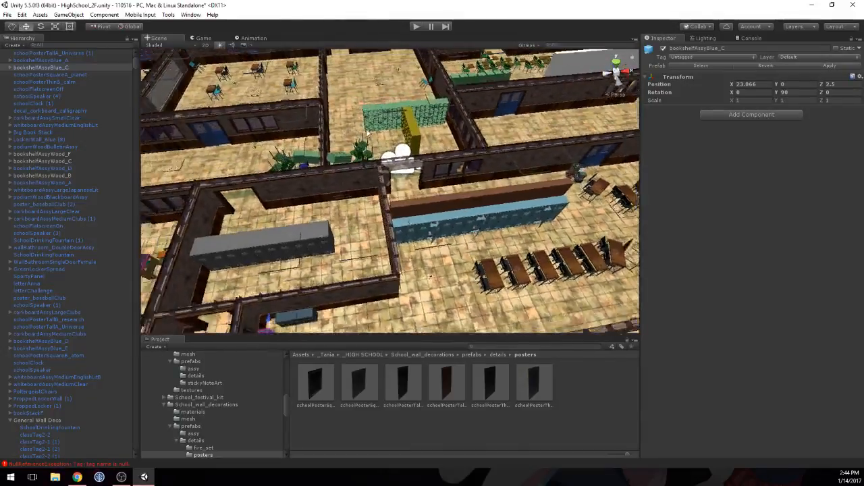
{"action": "right_click_drag", "start_coordinate": [368, 133], "coordinate": [372, 163]}
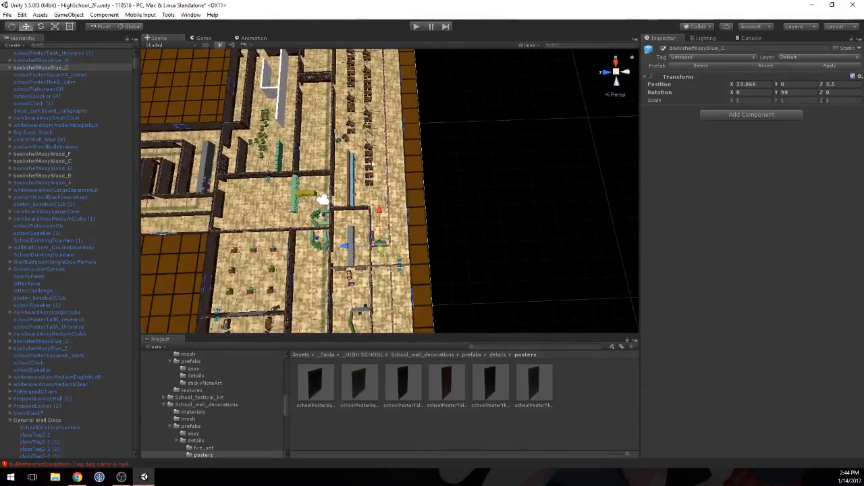
{"action": "middle_click_drag", "start_coordinate": [371, 163], "coordinate": [396, 254]}
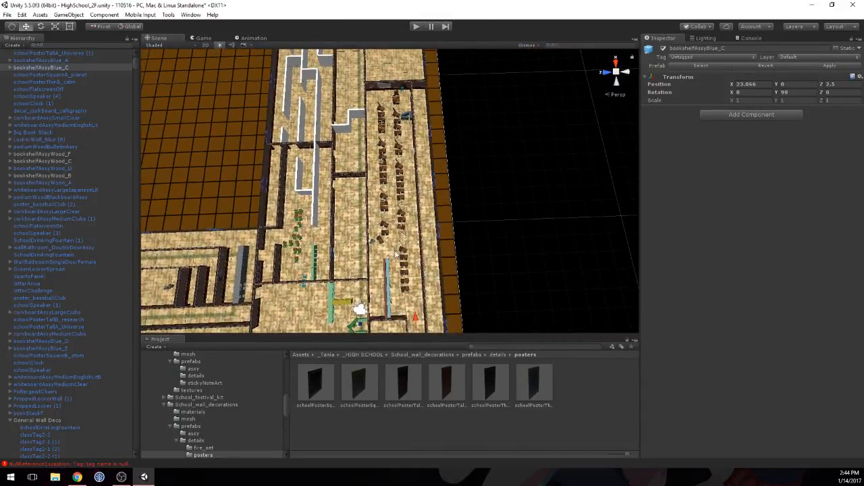
{"action": "scroll", "coordinate": [412, 217], "scroll_direction": "up", "scroll_amount": 2}
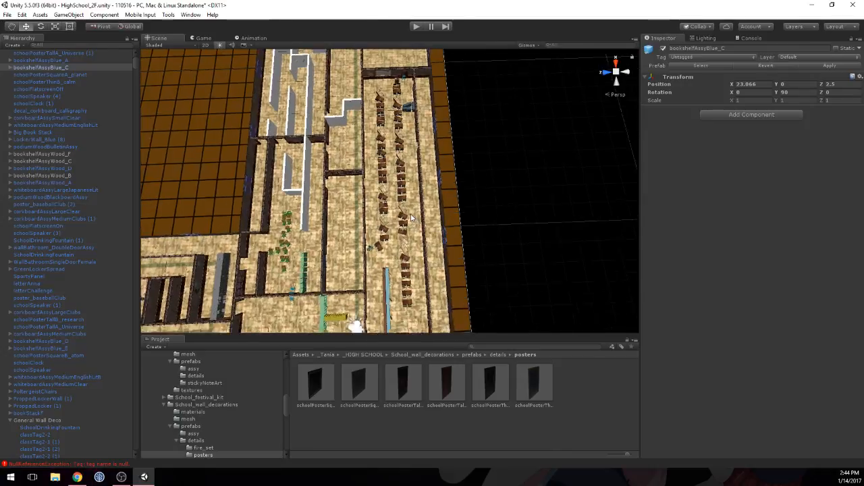
{"action": "scroll", "coordinate": [412, 217], "scroll_direction": "up", "scroll_amount": 1}
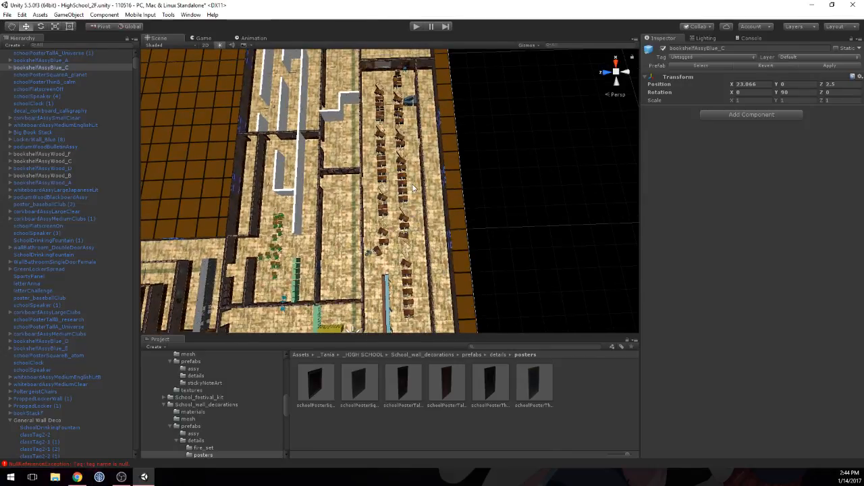
{"action": "scroll", "coordinate": [412, 179], "scroll_direction": "up", "scroll_amount": 3}
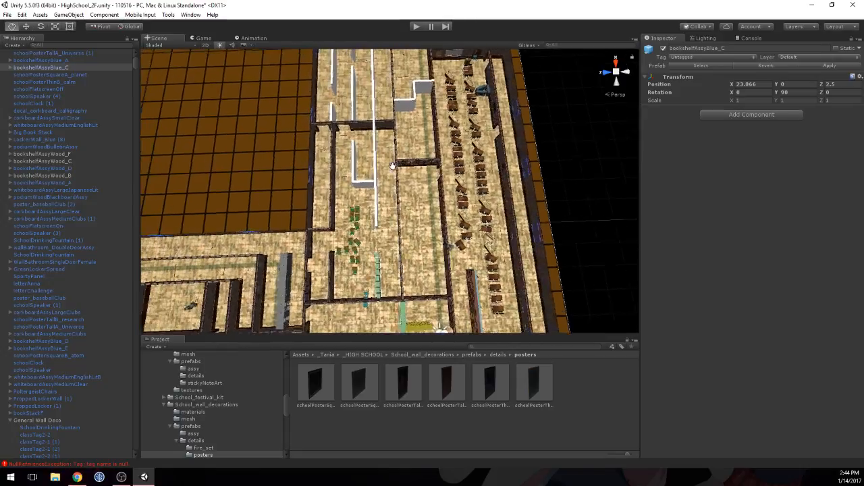
{"action": "middle_click_drag", "start_coordinate": [454, 220], "coordinate": [411, 227]}
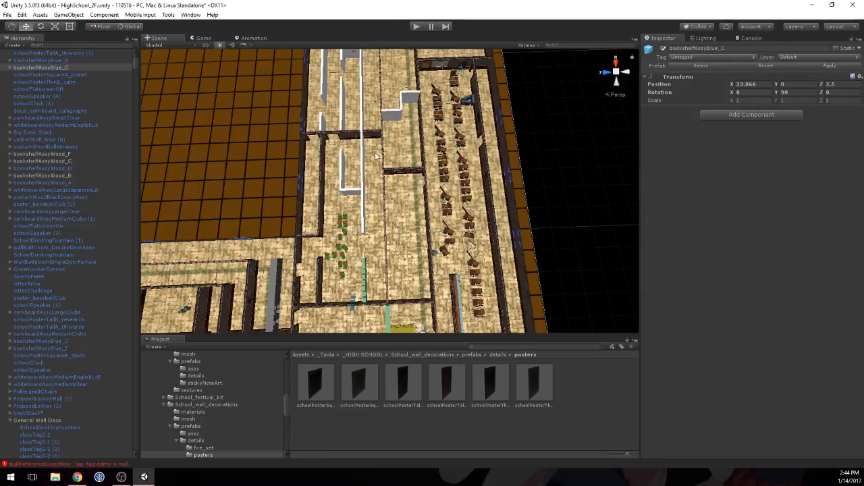
{"action": "left_click_drag", "start_coordinate": [373, 191], "coordinate": [439, 211], "text": "alt"}
{"action": "right_click_drag", "start_coordinate": [440, 211], "coordinate": [444, 183]}
{"action": "scroll", "coordinate": [442, 185], "scroll_direction": "down", "scroll_amount": 3}
{"action": "middle_click_drag", "start_coordinate": [430, 201], "coordinate": [447, 96]}
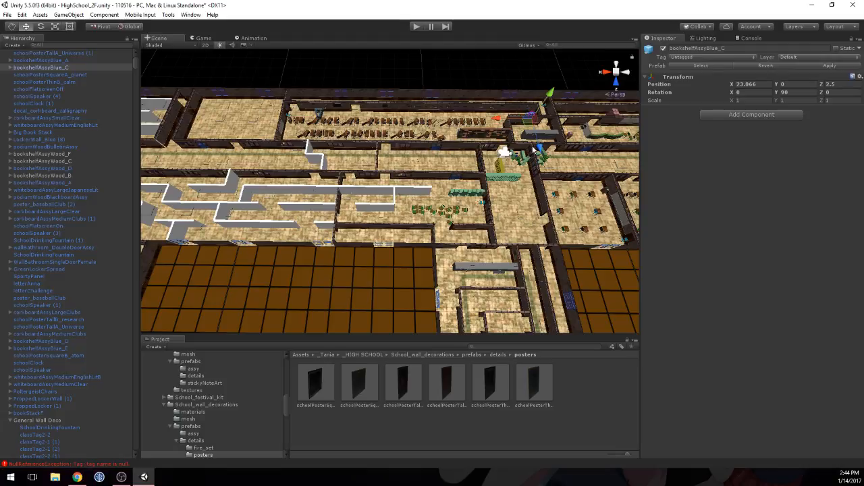
Step: Switch to the Chrome browser
{"action": "key", "text": "alt+Tab"}
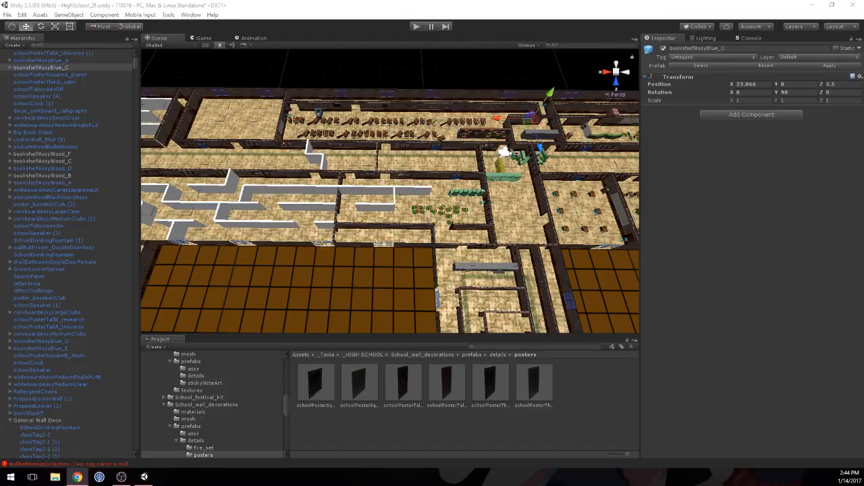
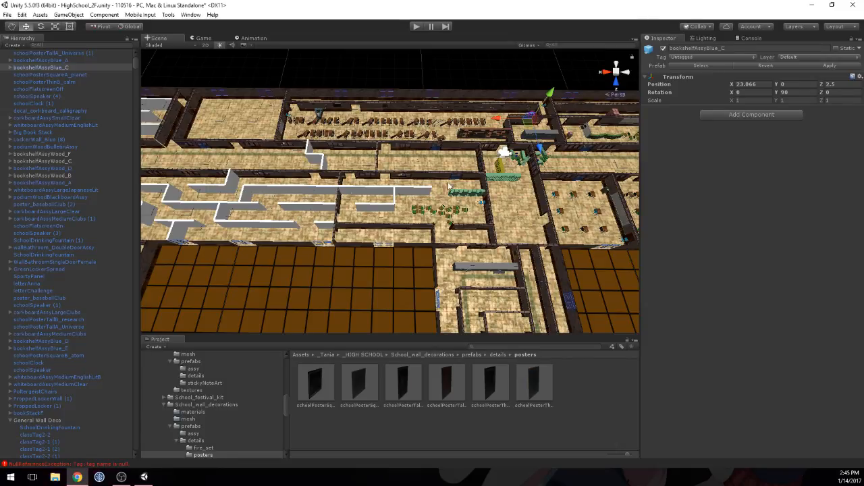
Step: Examine the floor layout, especially the hallway section with the zigzag white collision walls below the desk-filled classroom
{"action": "middle_click_drag", "start_coordinate": [518, 128], "coordinate": [502, 197]}
{"action": "right_click_drag", "start_coordinate": [442, 177], "coordinate": [497, 182]}
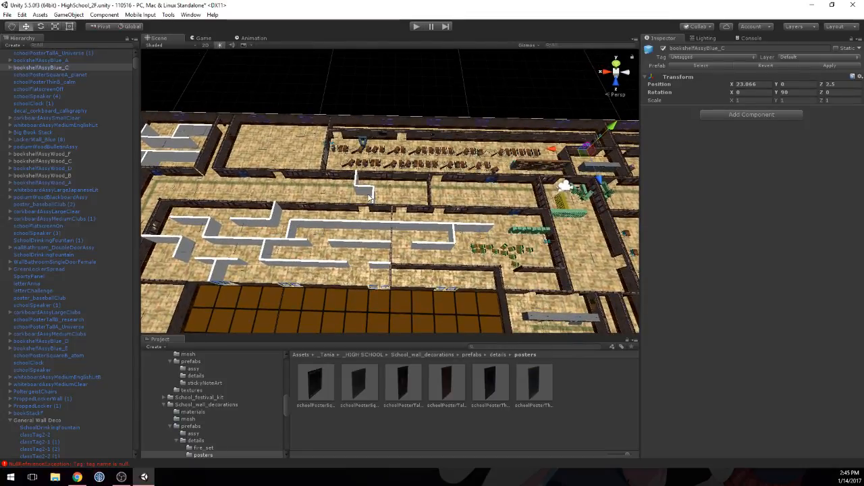
{"action": "scroll", "coordinate": [368, 198], "scroll_direction": "up", "scroll_amount": 4}
{"action": "key", "text": "Left"}
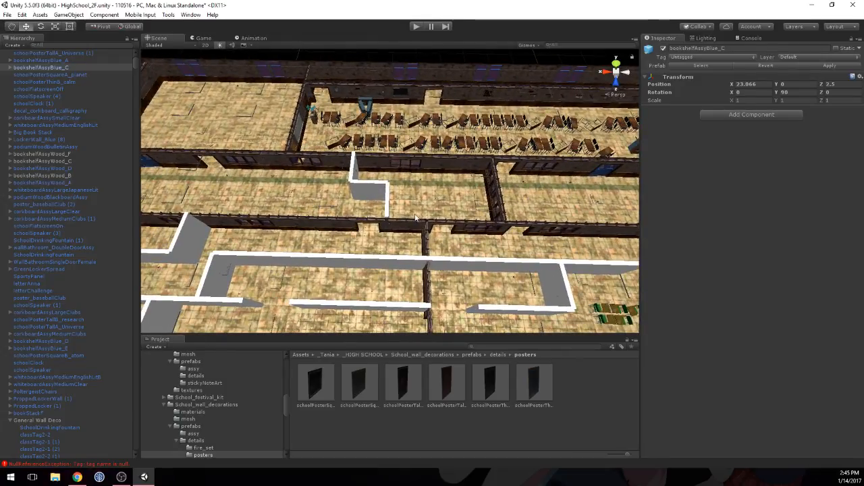
{"action": "scroll", "coordinate": [390, 200], "scroll_direction": "down", "scroll_amount": 6}
{"action": "middle_click_drag", "start_coordinate": [495, 208], "coordinate": [461, 249]}
{"action": "scroll", "coordinate": [462, 249], "scroll_direction": "down", "scroll_amount": 3}
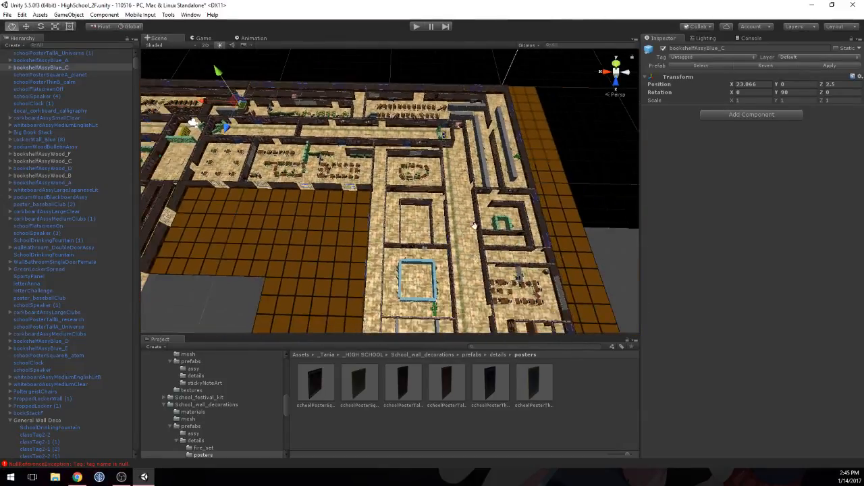
{"action": "middle_click_drag", "start_coordinate": [474, 278], "coordinate": [492, 292]}
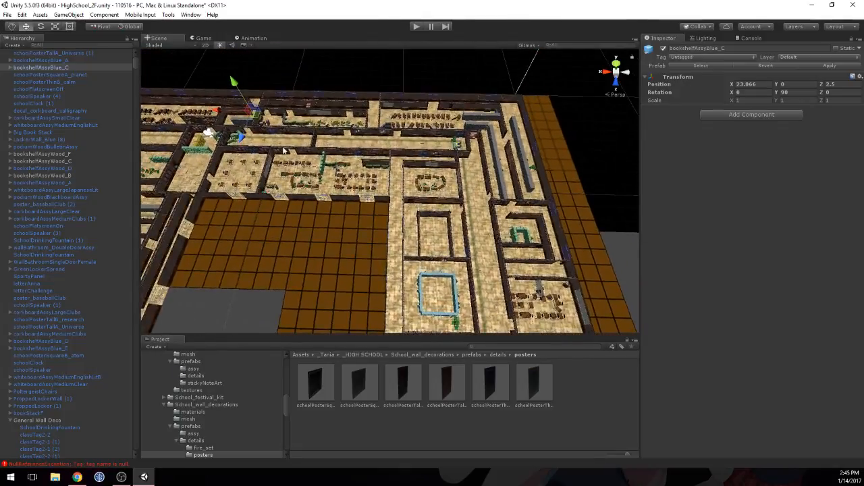
{"action": "middle_click_drag", "start_coordinate": [289, 150], "coordinate": [584, 192]}
{"action": "scroll", "coordinate": [556, 194], "scroll_direction": "up", "scroll_amount": 10}
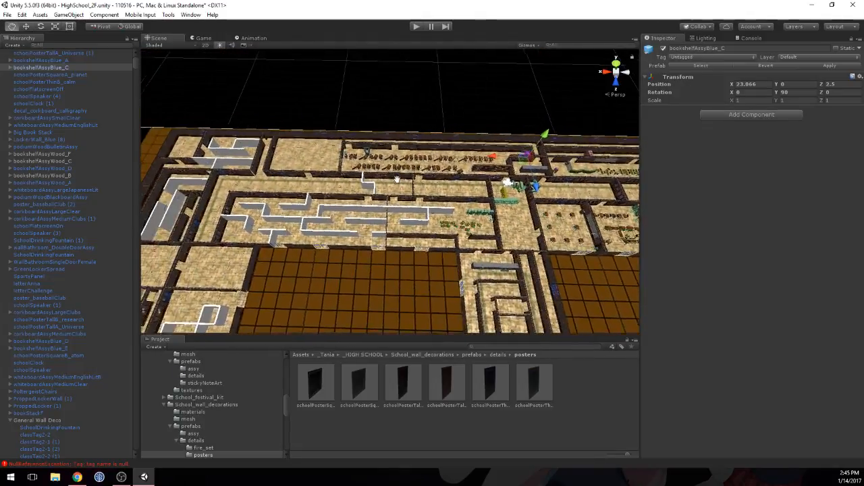
{"action": "scroll", "coordinate": [370, 203], "scroll_direction": "up", "scroll_amount": 8}
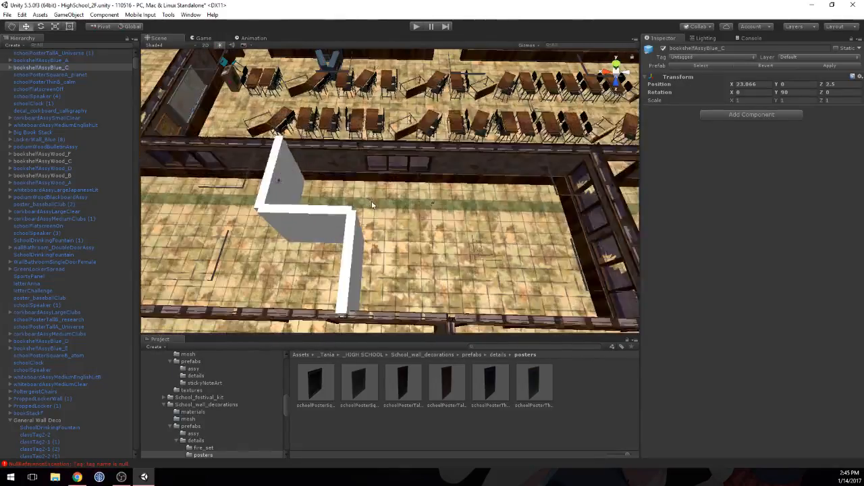
{"action": "right_click_drag", "start_coordinate": [445, 203], "coordinate": [319, 252]}
{"action": "scroll", "coordinate": [320, 252], "scroll_direction": "down", "scroll_amount": 8}
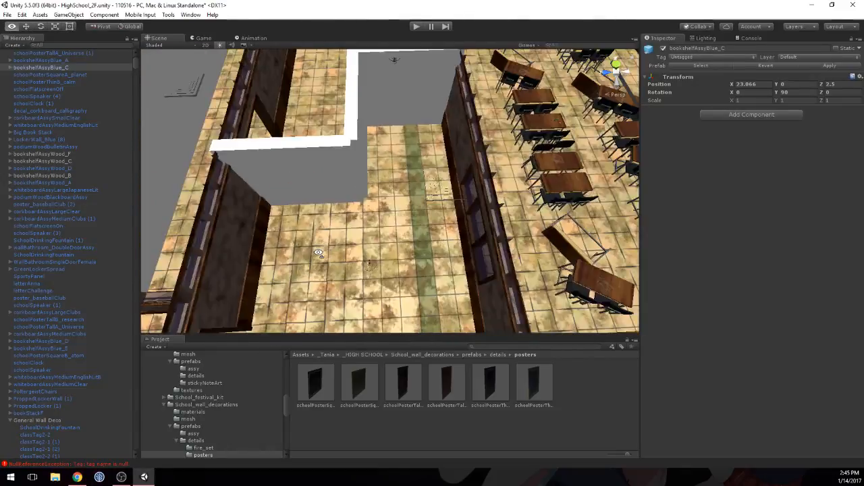
{"action": "mouse_move", "coordinate": [350, 231]}
{"action": "middle_mouse_down"}
{"action": "mouse_move", "coordinate": [349, 222]}
{"action": "mouse_move", "coordinate": [350, 234]}
{"action": "middle_mouse_up"}
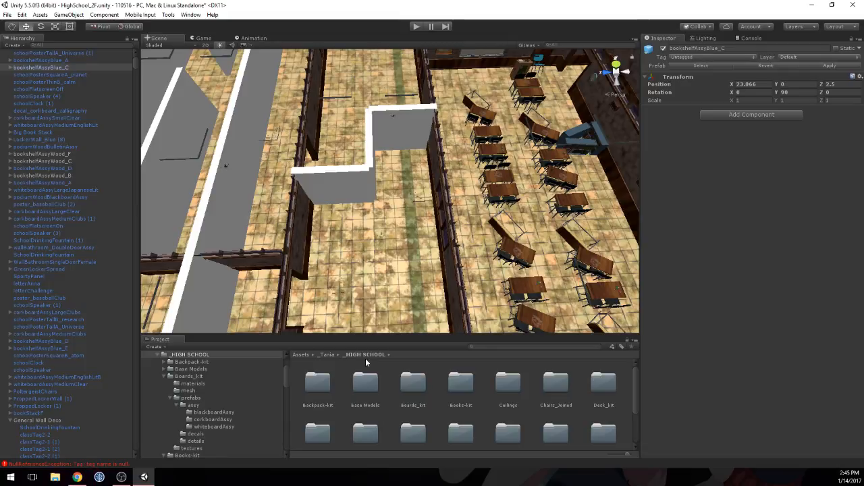
Step: Browse the VendingMachine-kit prefabs, open the assy folder and preview schoolVendingA_assy_bright from the front
{"action": "scroll", "coordinate": [486, 403], "scroll_direction": "down", "scroll_amount": 5}
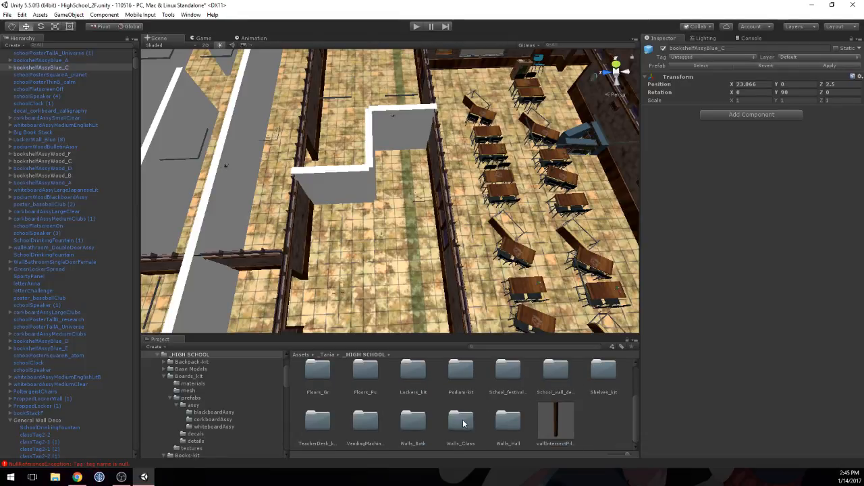
{"action": "double_click", "coordinate": [367, 426]}
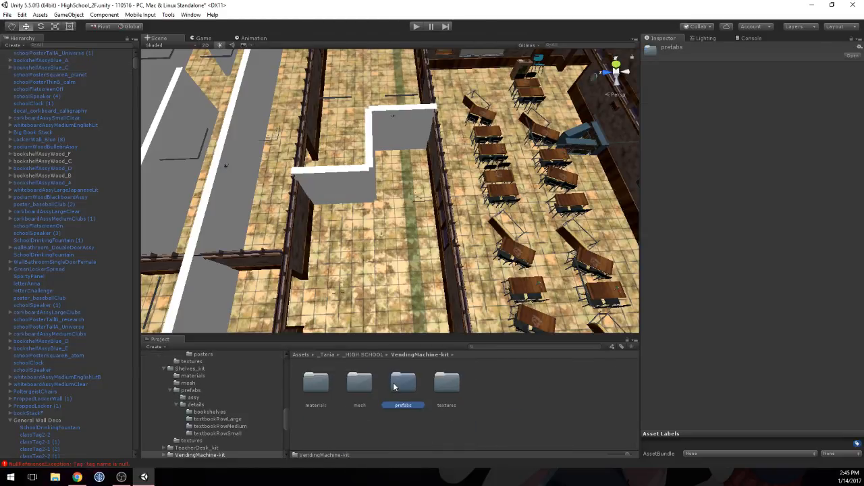
{"action": "double_click", "coordinate": [403, 382]}
{"action": "double_click", "coordinate": [360, 383]}
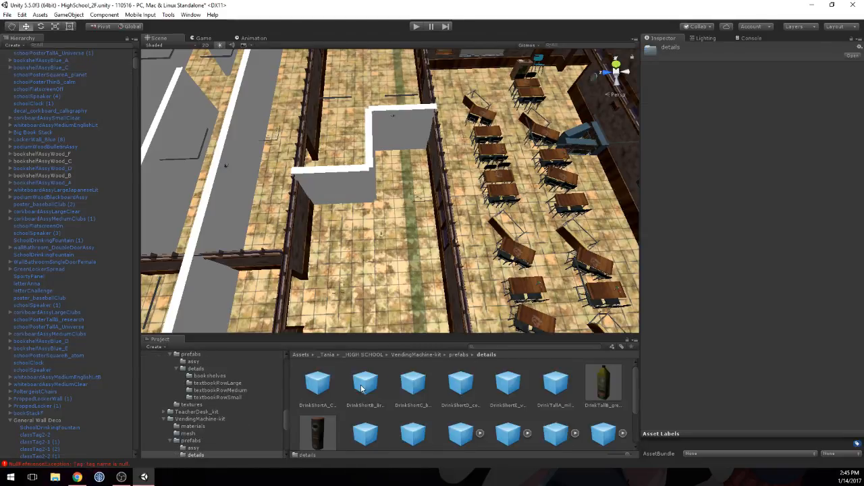
{"action": "left_click", "coordinate": [458, 355]}
{"action": "left_click", "coordinate": [314, 381]}
{"action": "double_click", "coordinate": [314, 381]}
{"action": "left_click", "coordinate": [317, 383]}
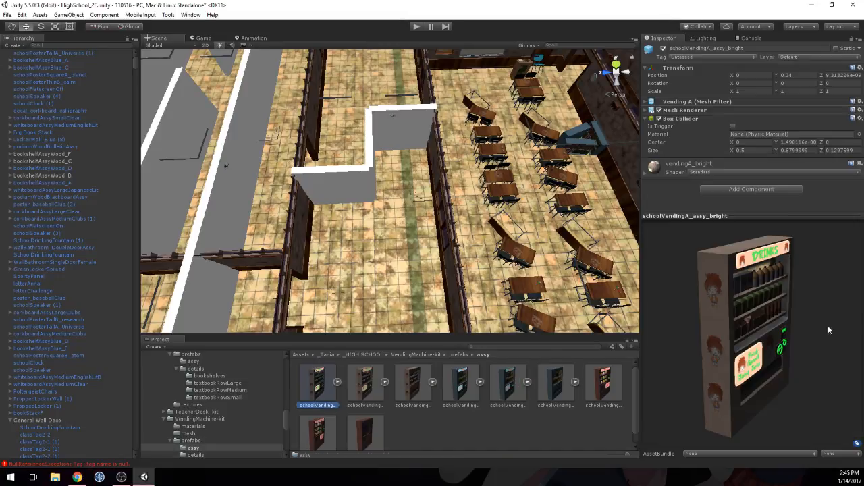
{"action": "left_click_drag", "start_coordinate": [829, 330], "coordinate": [695, 303]}
Step: Inspect the CornerPieceObstacle furniture pile and the white-walled hallway section, and return the asset browser to the _HIGH SCHOOL folder
{"action": "left_click_drag", "start_coordinate": [349, 135], "coordinate": [506, 215], "text": "alt"}
{"action": "scroll", "coordinate": [409, 231], "scroll_direction": "down", "scroll_amount": 10}
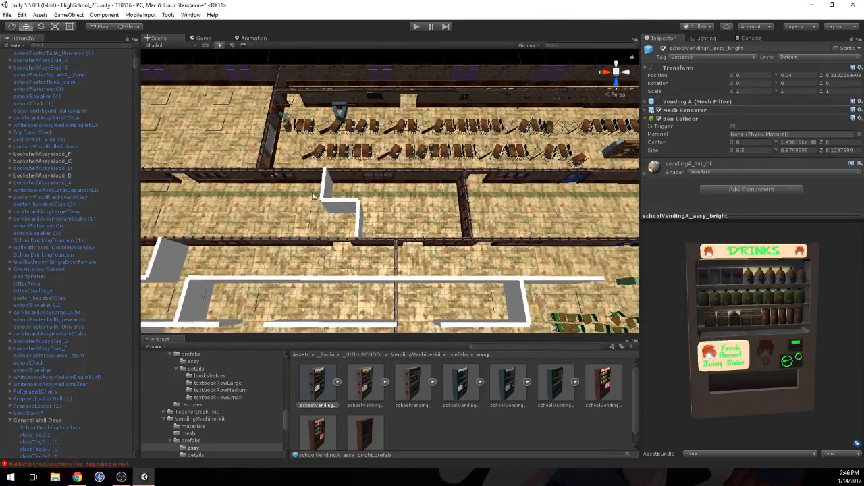
{"action": "middle_click_drag", "start_coordinate": [491, 239], "coordinate": [231, 217]}
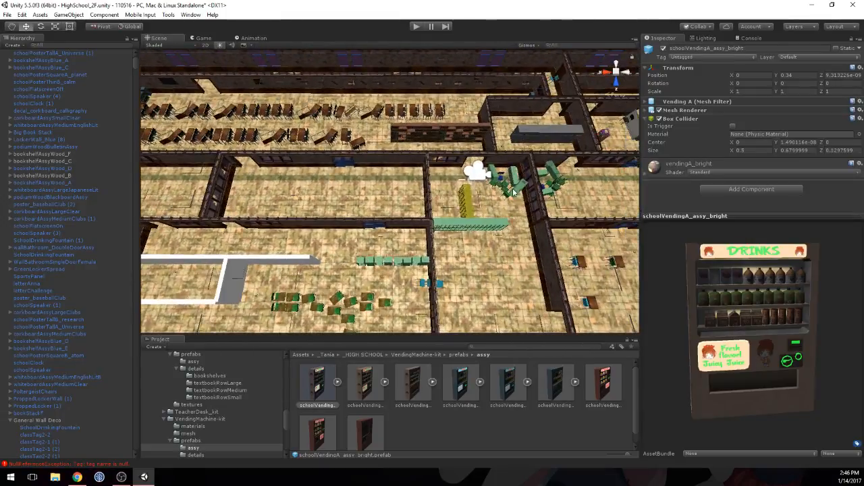
{"action": "left_click", "coordinate": [513, 192]}
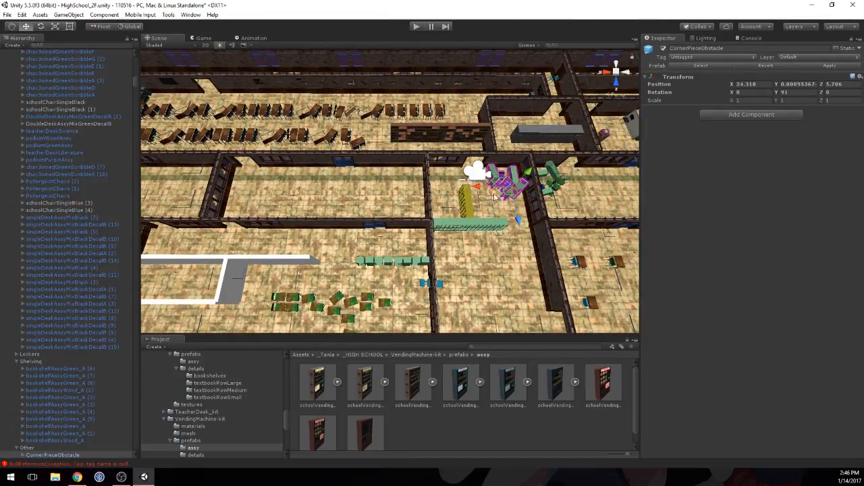
{"action": "middle_click_drag", "start_coordinate": [319, 213], "coordinate": [587, 210]}
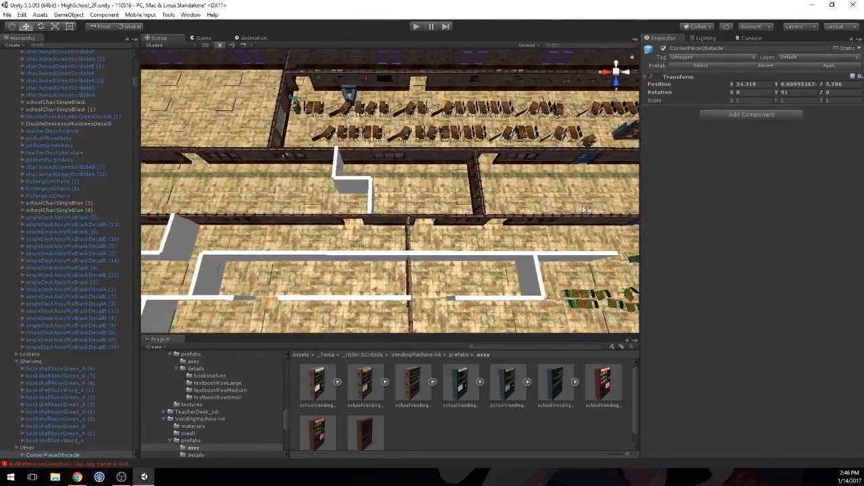
{"action": "middle_click_drag", "start_coordinate": [293, 200], "coordinate": [362, 216]}
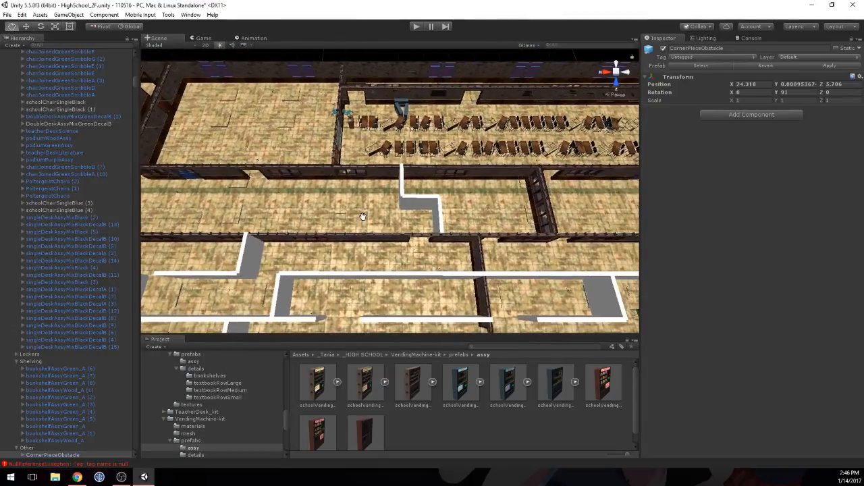
{"action": "left_click", "coordinate": [361, 355]}
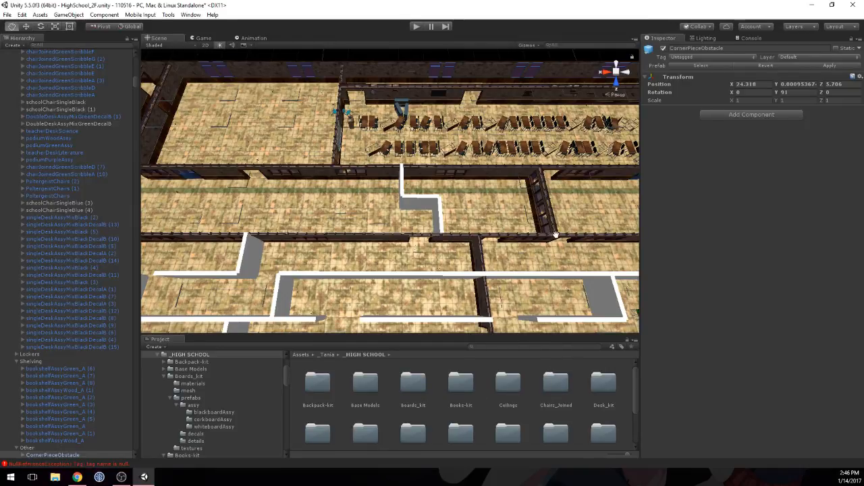
{"action": "middle_click_drag", "start_coordinate": [556, 234], "coordinate": [403, 243]}
{"action": "scroll", "coordinate": [474, 247], "scroll_direction": "down", "scroll_amount": 3}
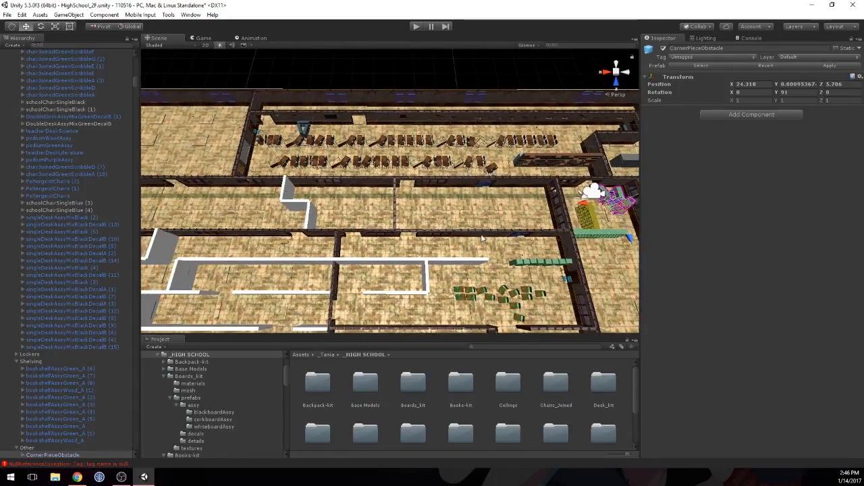
{"action": "middle_click_drag", "start_coordinate": [483, 237], "coordinate": [301, 227]}
Step: Duplicate the two PoltergeistChairs piles and the green locker between them from the hallway's end, placing the copies beside the zigzag white collision walls
{"action": "left_click", "coordinate": [599, 207]}
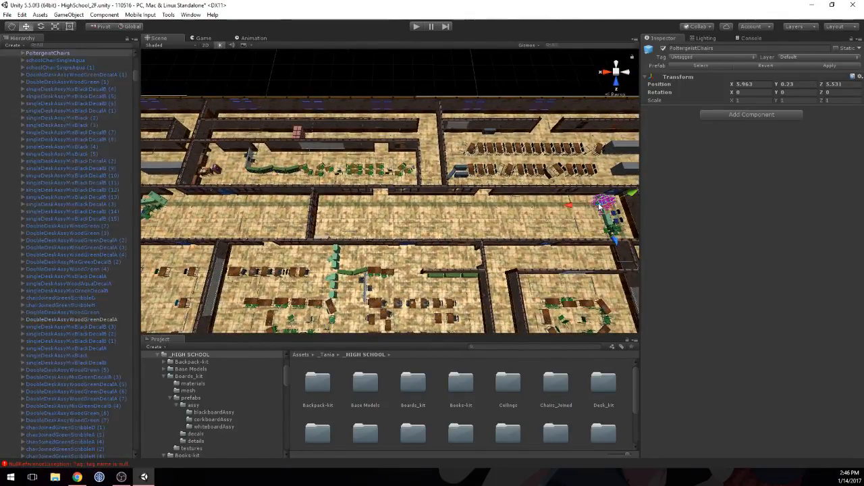
{"action": "right_click_drag", "start_coordinate": [529, 162], "coordinate": [594, 206]}
{"action": "right_click_drag", "start_coordinate": [503, 206], "coordinate": [627, 148]}
{"action": "key", "text": "w"}
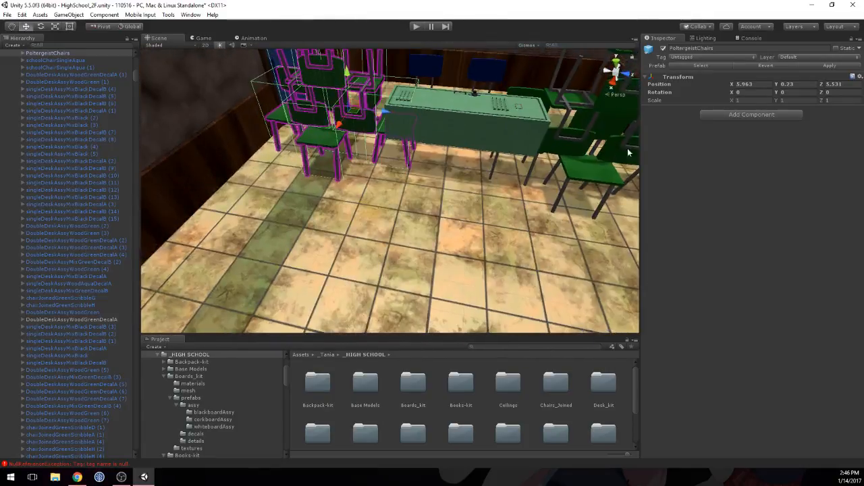
{"action": "right_click_drag", "start_coordinate": [482, 160], "coordinate": [511, 148]}
{"action": "scroll", "coordinate": [511, 151], "scroll_direction": "down", "scroll_amount": 5}
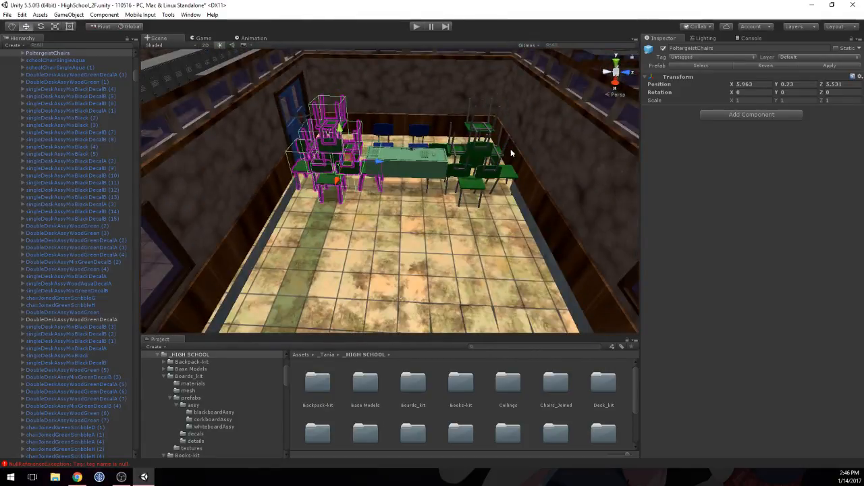
{"action": "left_click", "coordinate": [424, 169], "text": "shift"}
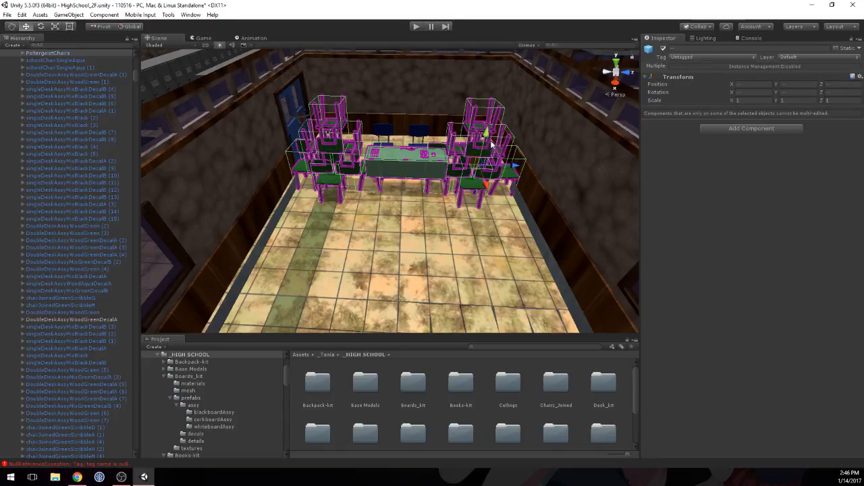
{"action": "right_click_drag", "start_coordinate": [491, 144], "coordinate": [309, 235]}
{"action": "scroll", "coordinate": [309, 234], "scroll_direction": "down", "scroll_amount": 15}
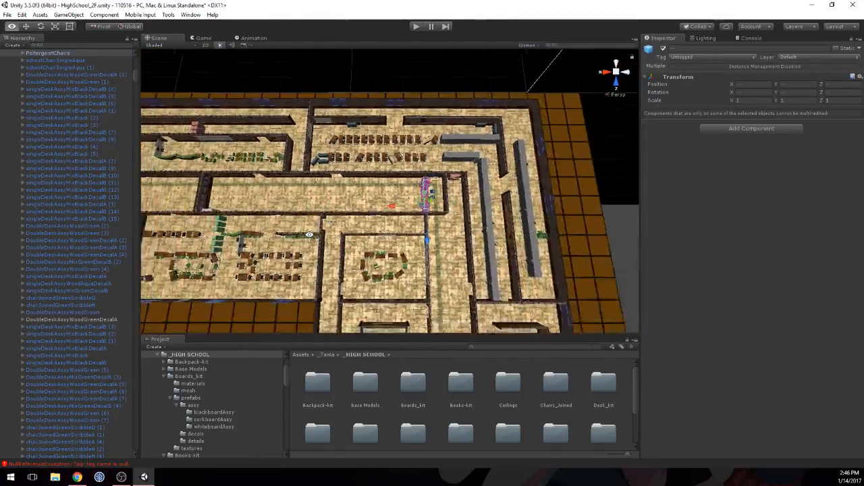
{"action": "scroll", "coordinate": [309, 235], "scroll_direction": "down", "scroll_amount": 4}
{"action": "middle_click_drag", "start_coordinate": [309, 234], "coordinate": [543, 235]}
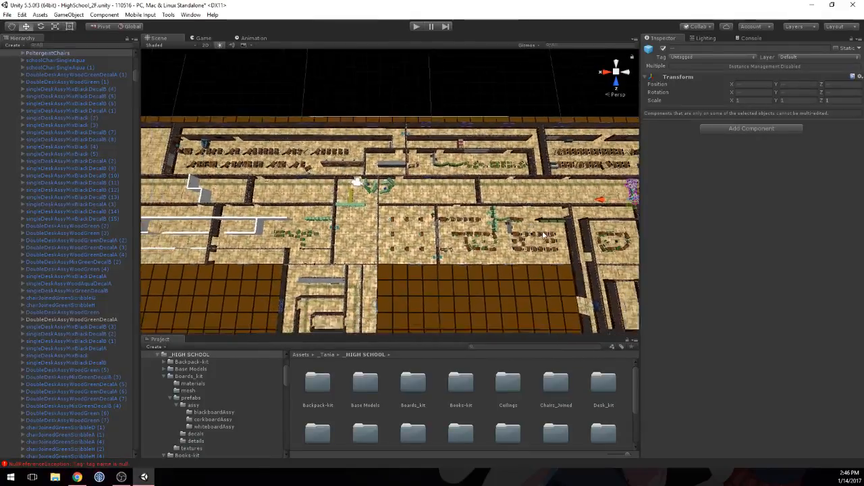
{"action": "scroll", "coordinate": [544, 234], "scroll_direction": "down", "scroll_amount": 3}
{"action": "key", "text": "ctrl+d"}
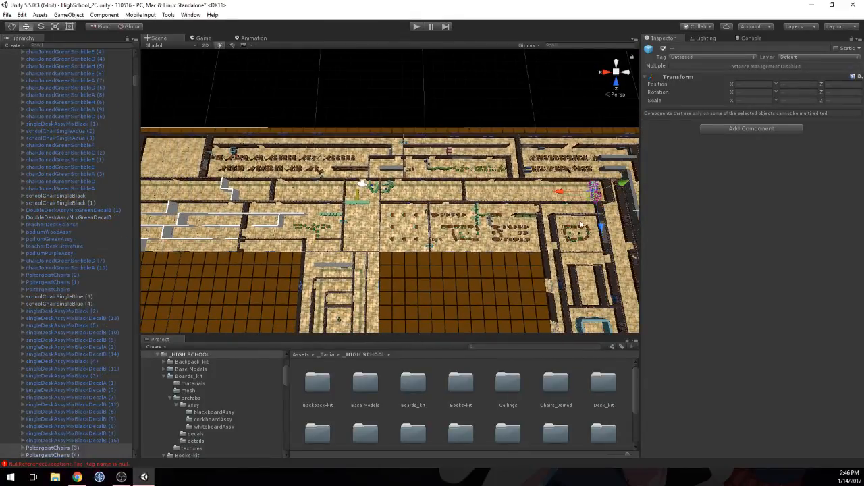
{"action": "left_click_drag", "start_coordinate": [558, 196], "coordinate": [203, 189]}
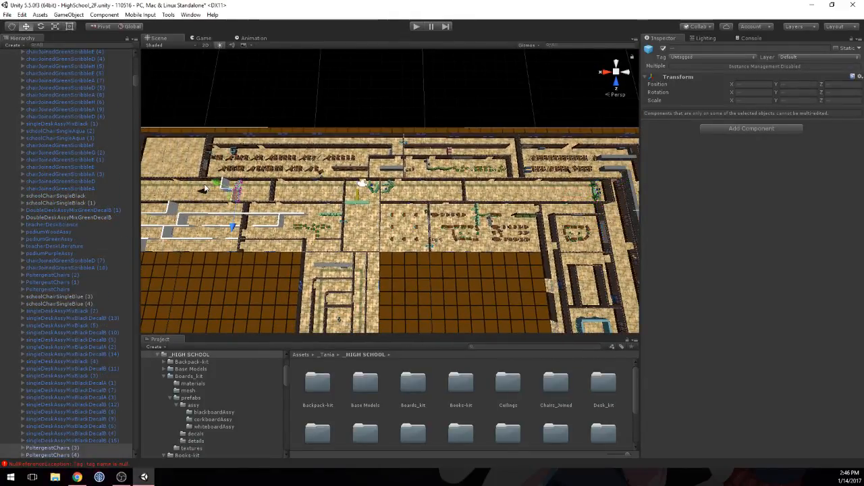
Step: Move the copied PoltergeistChairs (4) pile along the X axis into the recessed part of the zigzag collision walls
{"action": "scroll", "coordinate": [351, 222], "scroll_direction": "up", "scroll_amount": 8}
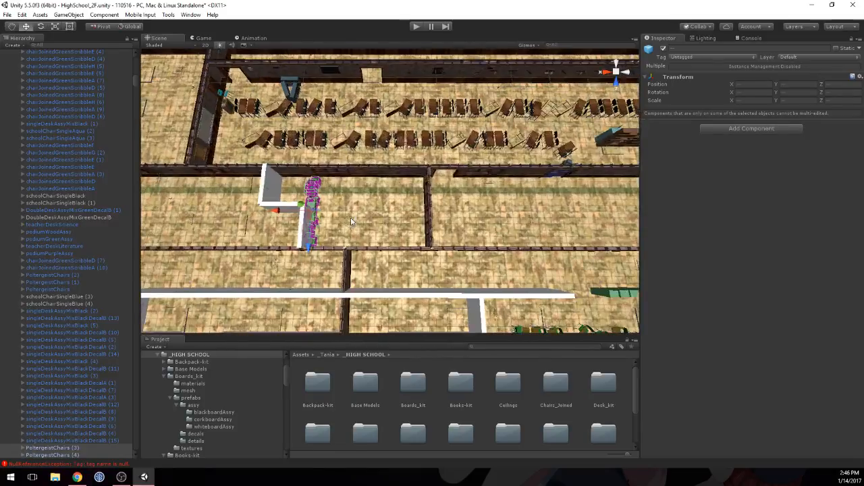
{"action": "scroll", "coordinate": [293, 183], "scroll_direction": "up", "scroll_amount": 4}
{"action": "middle_click_drag", "start_coordinate": [230, 237], "coordinate": [376, 226]}
{"action": "scroll", "coordinate": [305, 226], "scroll_direction": "up", "scroll_amount": 9}
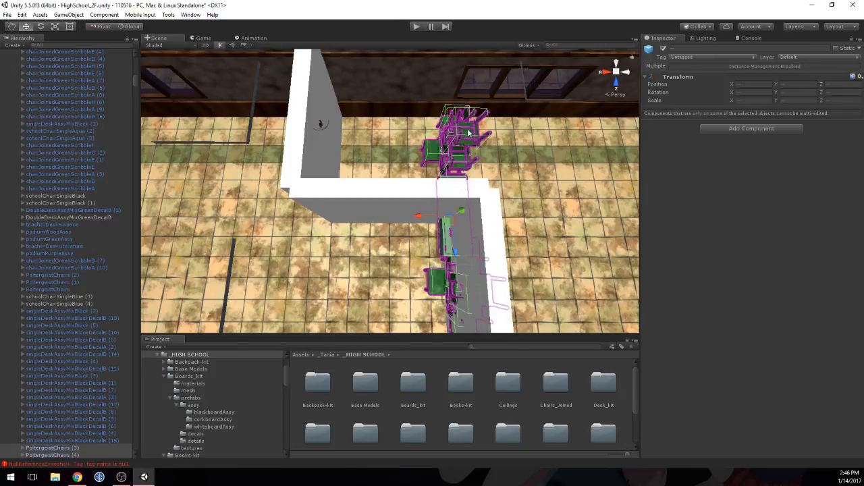
{"action": "left_click", "coordinate": [415, 151]}
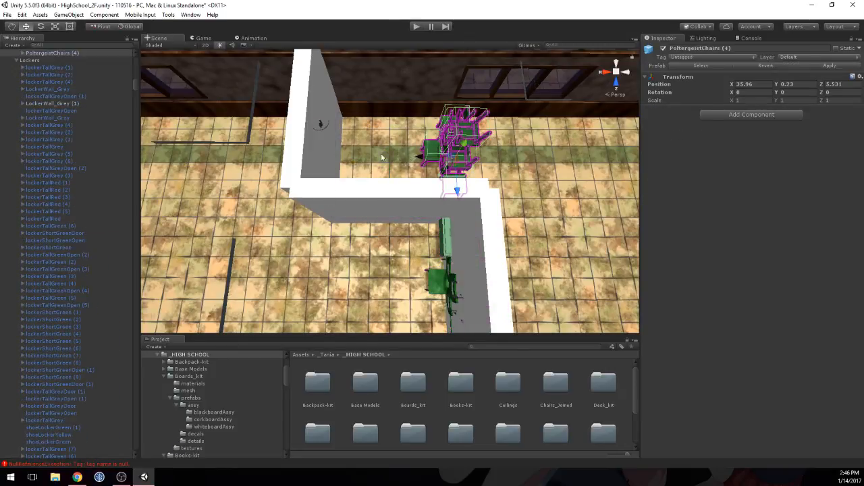
{"action": "left_click_drag", "start_coordinate": [381, 157], "coordinate": [333, 156]}
Step: Turn off the Mesh Renderer on the two CollisionItemPrefab walls that run across the hallway behind the chair piles
{"action": "middle_click_drag", "start_coordinate": [427, 226], "coordinate": [287, 197]}
{"action": "left_click", "coordinate": [286, 196]}
{"action": "left_click_drag", "start_coordinate": [405, 198], "coordinate": [270, 203], "text": "alt"}
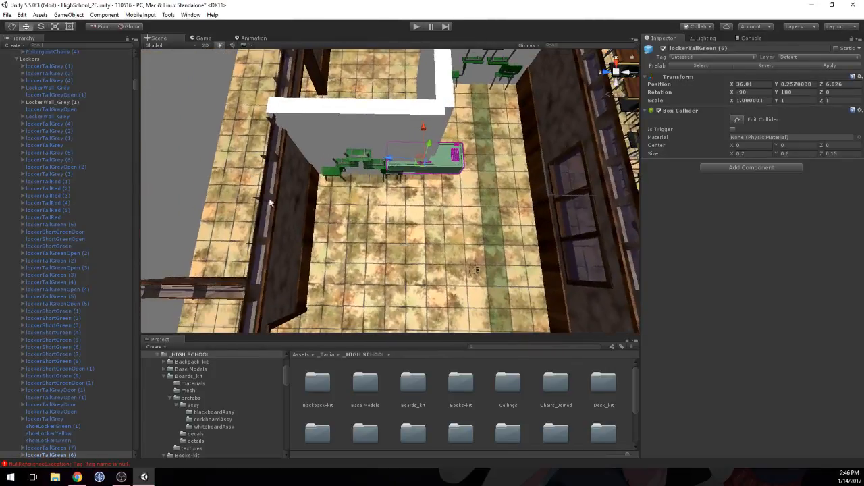
{"action": "left_click", "coordinate": [376, 119]}
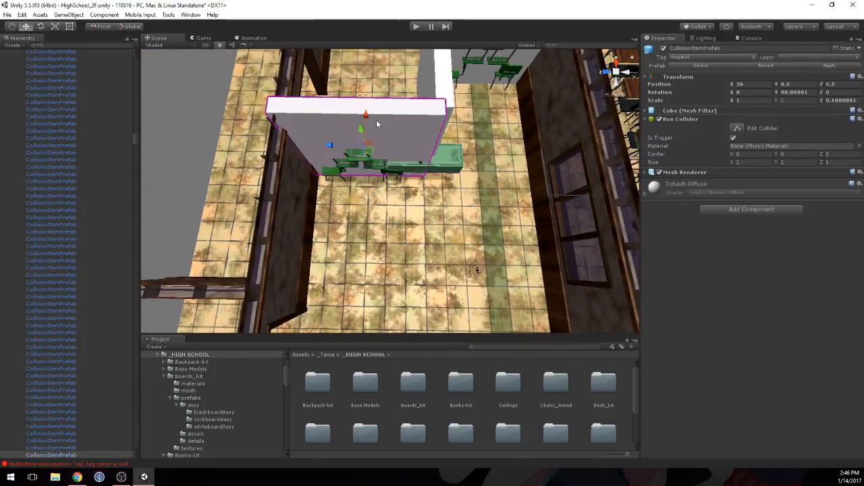
{"action": "left_click", "coordinate": [660, 173]}
{"action": "middle_click_drag", "start_coordinate": [454, 72], "coordinate": [383, 111]}
{"action": "left_click", "coordinate": [406, 74]}
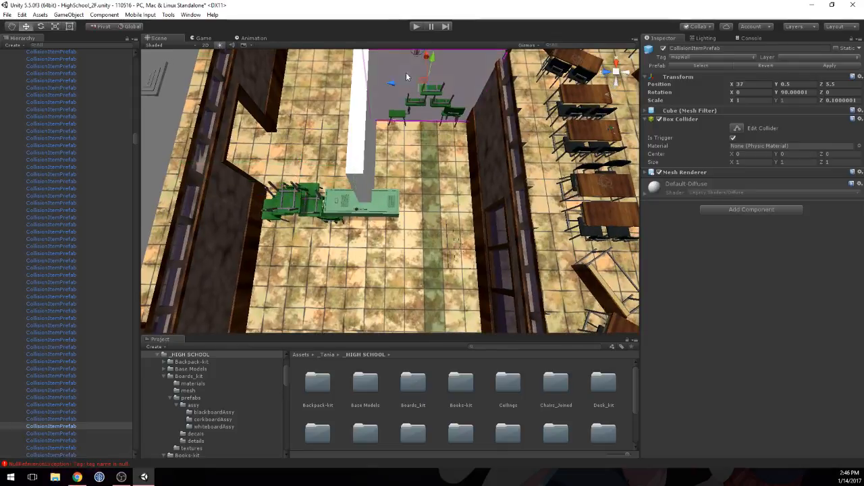
{"action": "left_click", "coordinate": [660, 172]}
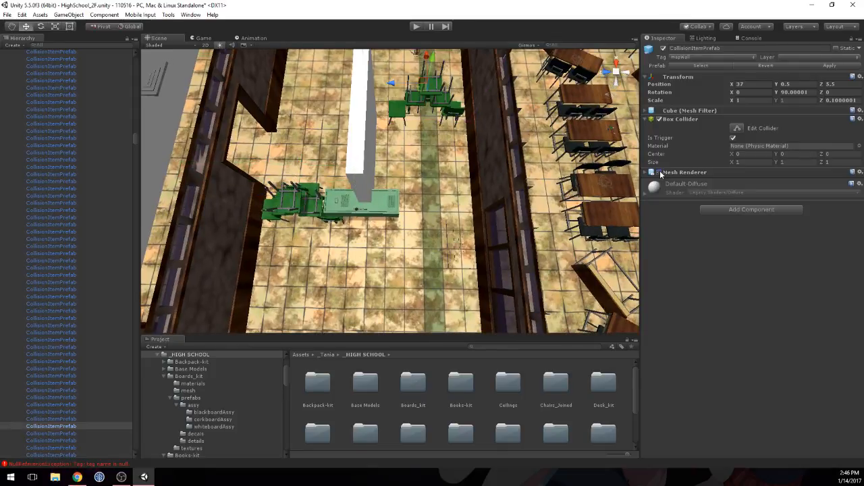
Step: Delete the copied green locker beside the chair pile at the zigzag walls
{"action": "left_click", "coordinate": [379, 198]}
{"action": "key", "text": "Delete"}
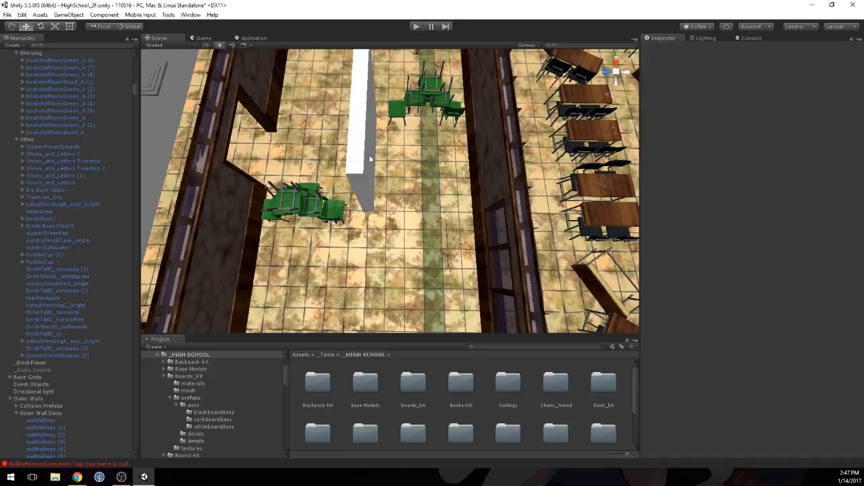
Step: Duplicate the PoltergeistChairs pile beside the recessed wall, rotate the copy to Y 90, and move it over the lengthwise white collision wall
{"action": "left_click", "coordinate": [365, 143]}
{"action": "right_click_drag", "start_coordinate": [429, 196], "coordinate": [365, 195]}
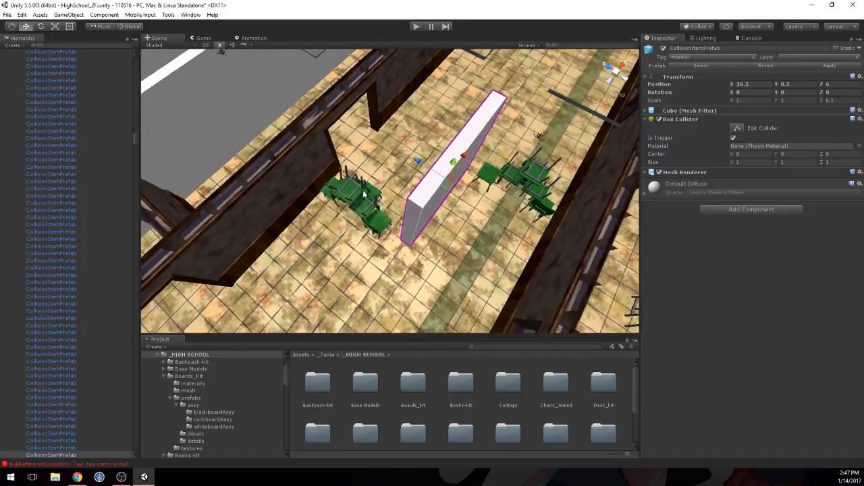
{"action": "left_click", "coordinate": [362, 196]}
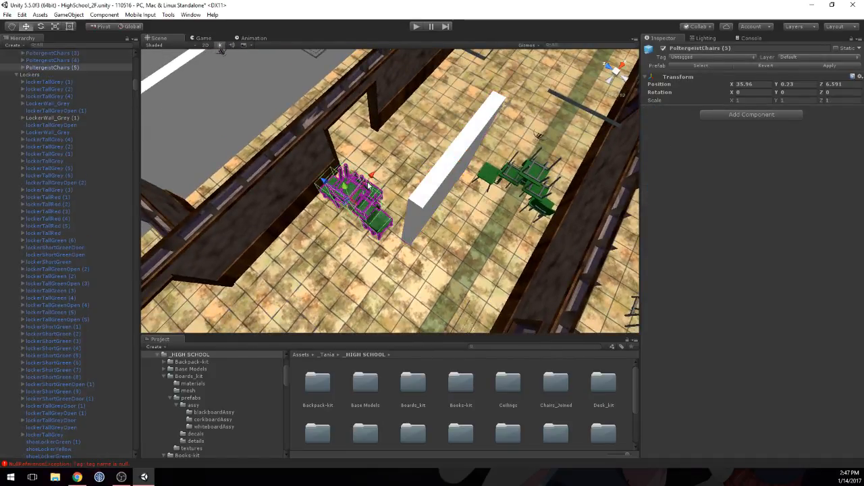
{"action": "left_click", "coordinate": [784, 91]}
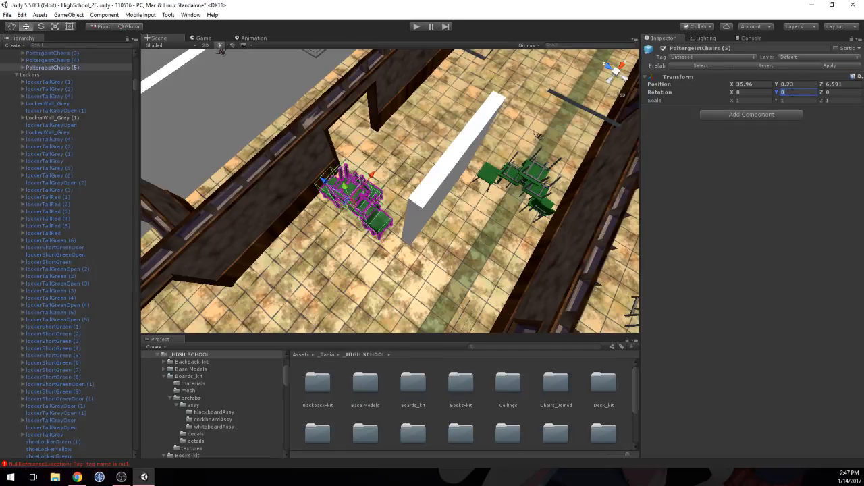
{"action": "type", "text": "90"}
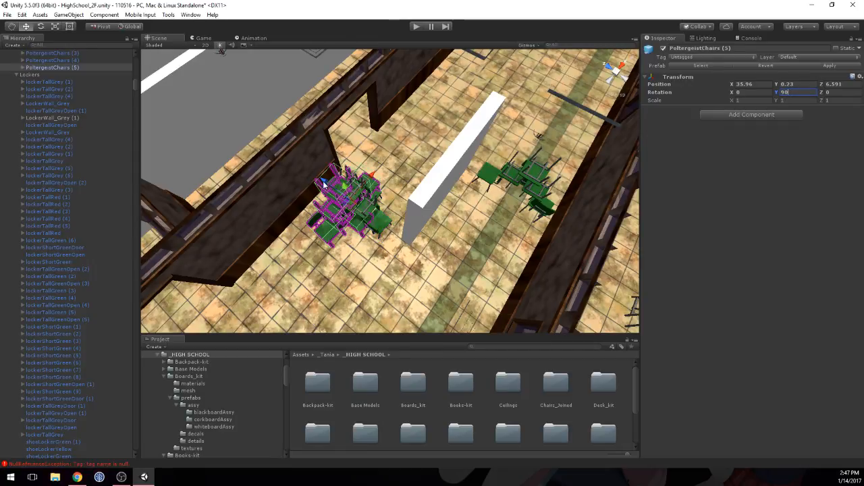
{"action": "left_click_drag", "start_coordinate": [322, 183], "coordinate": [389, 217]}
{"action": "left_click_drag", "start_coordinate": [425, 251], "coordinate": [412, 174]}
Step: Turn off the Mesh Renderer on the CollisionItemPrefab wall that runs lengthwise between the chair piles
{"action": "left_click", "coordinate": [460, 152]}
{"action": "middle_click_drag", "start_coordinate": [519, 160], "coordinate": [405, 171]}
{"action": "left_click", "coordinate": [659, 173]}
{"action": "middle_click_drag", "start_coordinate": [341, 195], "coordinate": [391, 186]}
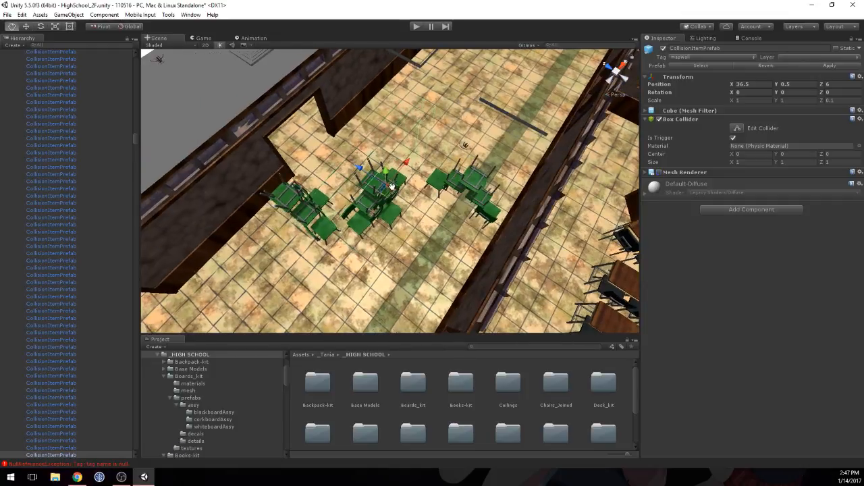
Step: Nudge the PoltergeistChairs pile beside the desk classroom's wall along the X axis toward the middle chair pile
{"action": "left_click", "coordinate": [457, 238]}
{"action": "left_click_drag", "start_coordinate": [250, 150], "coordinate": [324, 161], "text": "alt"}
{"action": "middle_click_drag", "start_coordinate": [336, 194], "coordinate": [349, 232]}
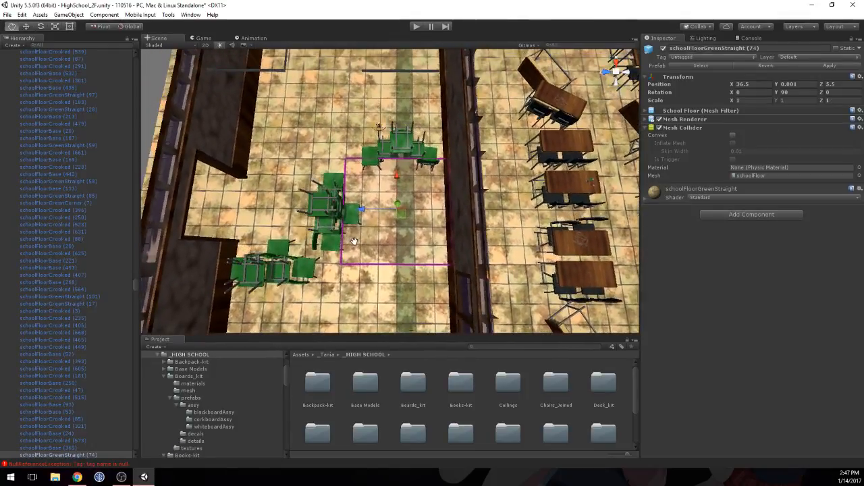
{"action": "left_click", "coordinate": [403, 155]}
{"action": "left_click_drag", "start_coordinate": [393, 125], "coordinate": [393, 135]}
Step: Rotate the middle PoltergeistChairs (5) pile to Y 111.48 and position it at X 36.533, Z 6.051 between the other two piles
{"action": "left_click", "coordinate": [338, 193]}
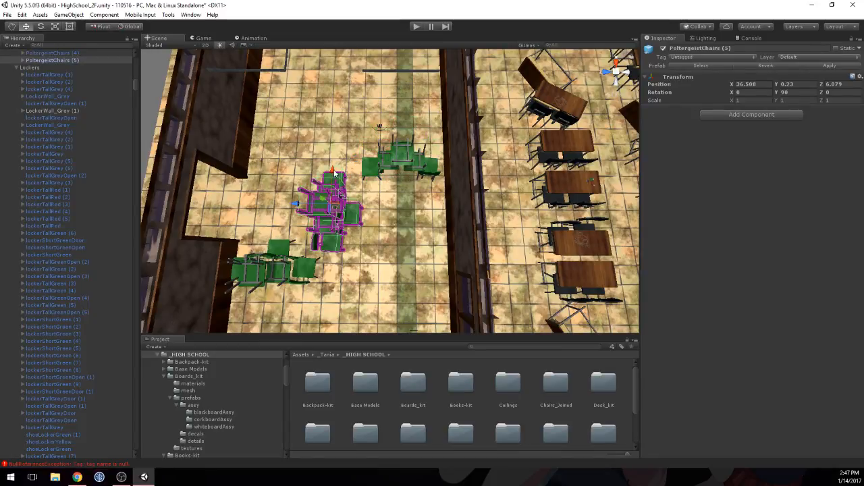
{"action": "left_click_drag", "start_coordinate": [335, 174], "coordinate": [335, 166]}
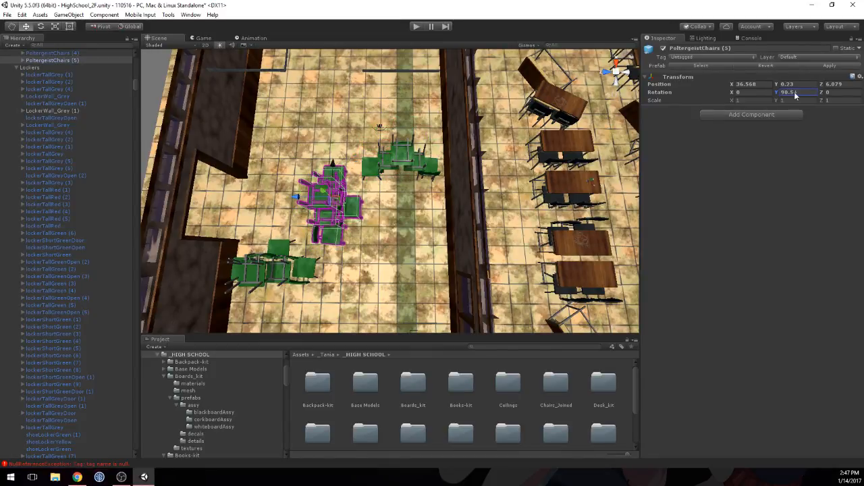
{"action": "left_click_drag", "start_coordinate": [794, 93], "coordinate": [242, 128]}
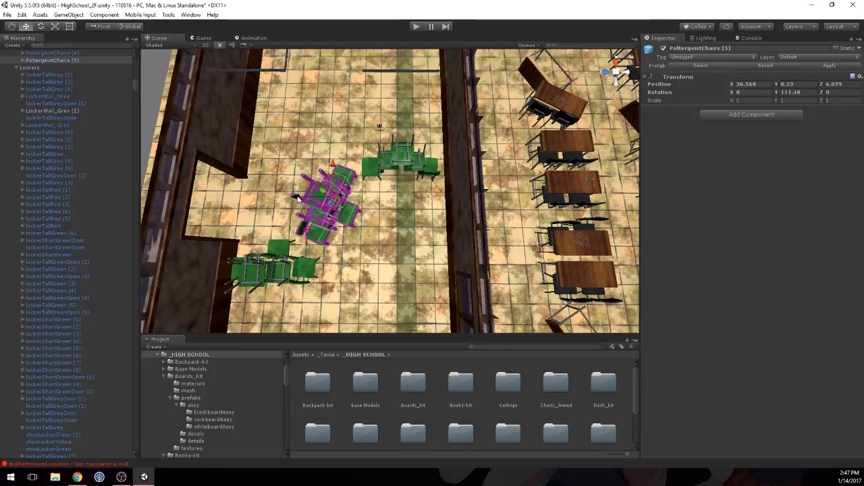
{"action": "left_click_drag", "start_coordinate": [297, 197], "coordinate": [301, 200]}
{"action": "left_click_drag", "start_coordinate": [334, 169], "coordinate": [334, 173]}
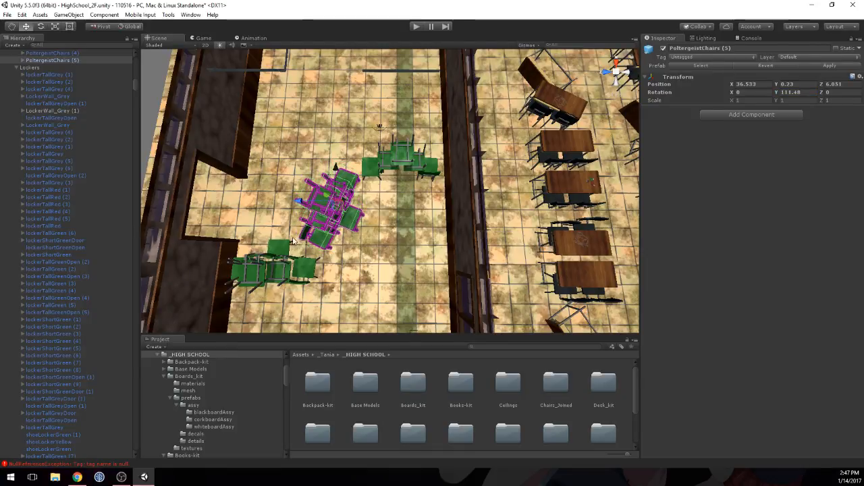
Step: Move the PoltergeistChairs (3) pile beside the recessed wall to X 36.083, Z 6.594, closer to the angled middle pile
{"action": "left_click", "coordinate": [277, 251]}
{"action": "left_click_drag", "start_coordinate": [269, 236], "coordinate": [270, 231]}
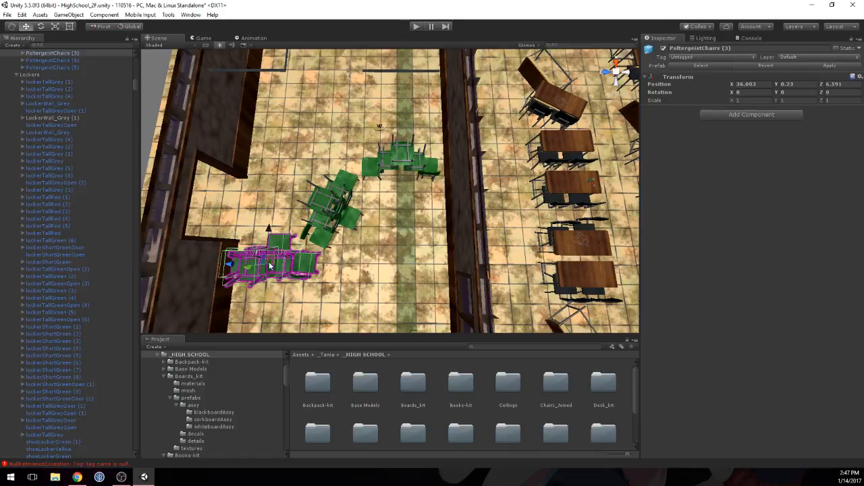
{"action": "left_click_drag", "start_coordinate": [226, 266], "coordinate": [228, 268]}
{"action": "middle_click_drag", "start_coordinate": [222, 272], "coordinate": [365, 160]}
{"action": "left_click_drag", "start_coordinate": [365, 160], "coordinate": [363, 162]}
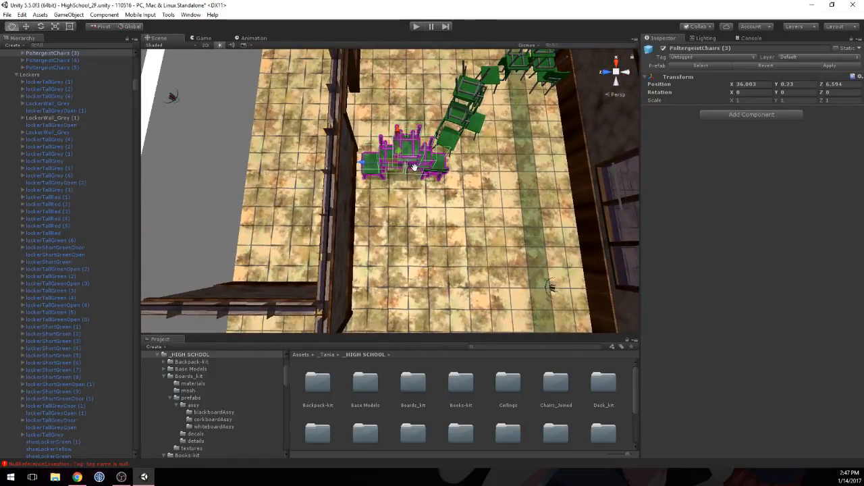
Step: Look over the second floor for rooms and hallways whose white collision walls still need furniture
{"action": "middle_click_drag", "start_coordinate": [413, 167], "coordinate": [298, 203]}
{"action": "right_click_drag", "start_coordinate": [298, 203], "coordinate": [322, 218]}
{"action": "scroll", "coordinate": [297, 232], "scroll_direction": "down", "scroll_amount": 6}
{"action": "middle_click_drag", "start_coordinate": [275, 247], "coordinate": [282, 145]}
{"action": "right_click_drag", "start_coordinate": [437, 203], "coordinate": [387, 174]}
{"action": "middle_click_drag", "start_coordinate": [560, 183], "coordinate": [337, 243]}
{"action": "right_click_drag", "start_coordinate": [385, 223], "coordinate": [395, 264]}
{"action": "scroll", "coordinate": [398, 264], "scroll_direction": "down", "scroll_amount": 5}
{"action": "middle_click_drag", "start_coordinate": [418, 265], "coordinate": [401, 201]}
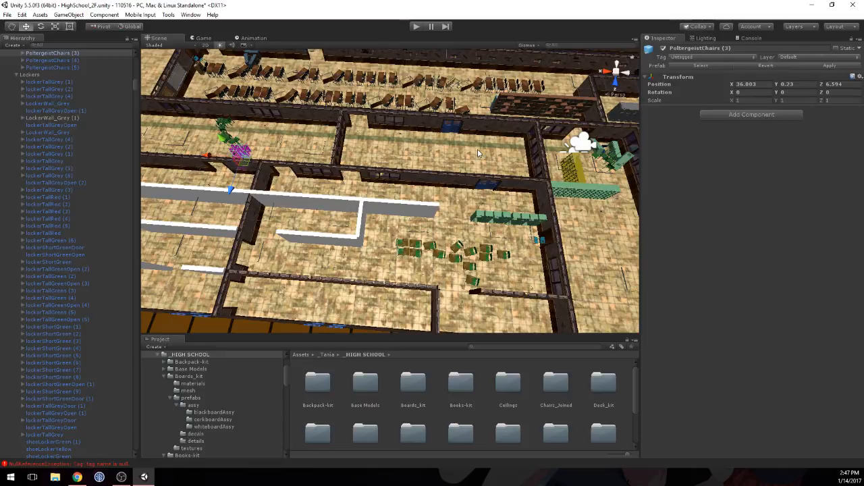
{"action": "right_click_drag", "start_coordinate": [431, 211], "coordinate": [424, 245]}
{"action": "scroll", "coordinate": [423, 246], "scroll_direction": "up", "scroll_amount": 3}
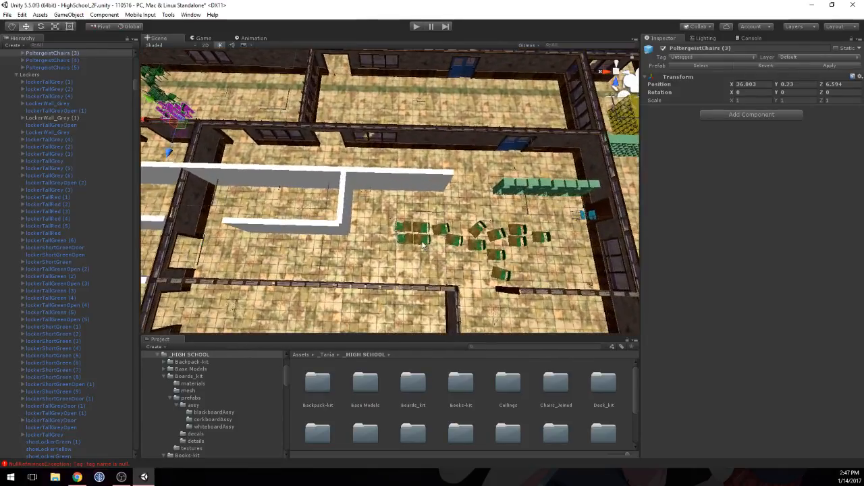
{"action": "middle_click_drag", "start_coordinate": [317, 166], "coordinate": [526, 183]}
{"action": "scroll", "coordinate": [356, 159], "scroll_direction": "down", "scroll_amount": 2}
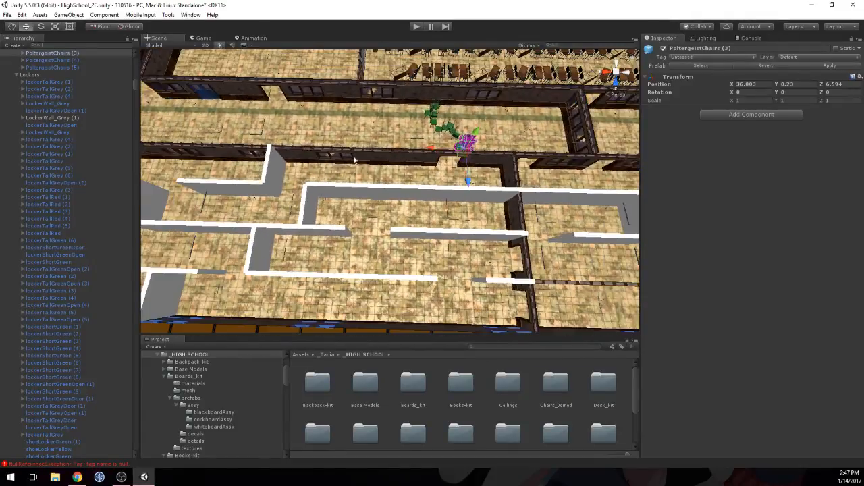
{"action": "middle_click_drag", "start_coordinate": [248, 159], "coordinate": [367, 247]}
{"action": "middle_click_drag", "start_coordinate": [306, 145], "coordinate": [346, 199]}
{"action": "scroll", "coordinate": [346, 198], "scroll_direction": "up", "scroll_amount": 3}
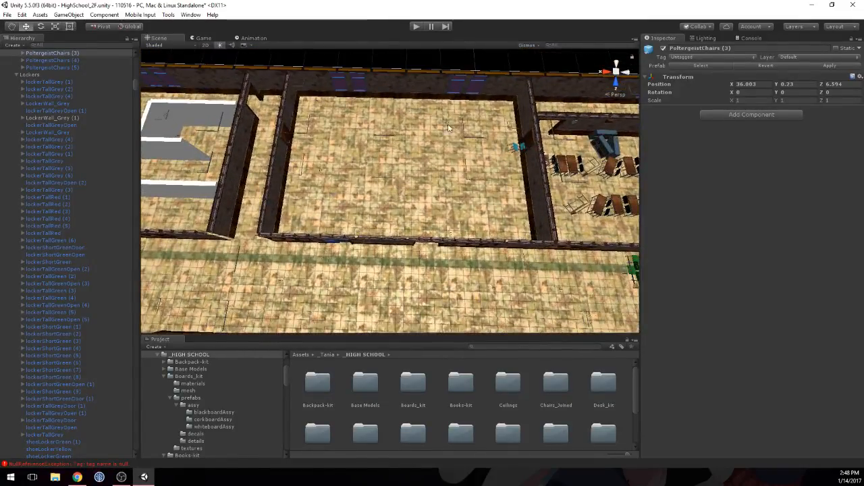
Step: Examine the empty classroom along the hallway and the maze of white collision walls in the neighbouring rooms
{"action": "left_click_drag", "start_coordinate": [315, 98], "coordinate": [526, 239]}
{"action": "left_click_drag", "start_coordinate": [457, 170], "coordinate": [319, 102]}
{"action": "left_click", "coordinate": [344, 120]}
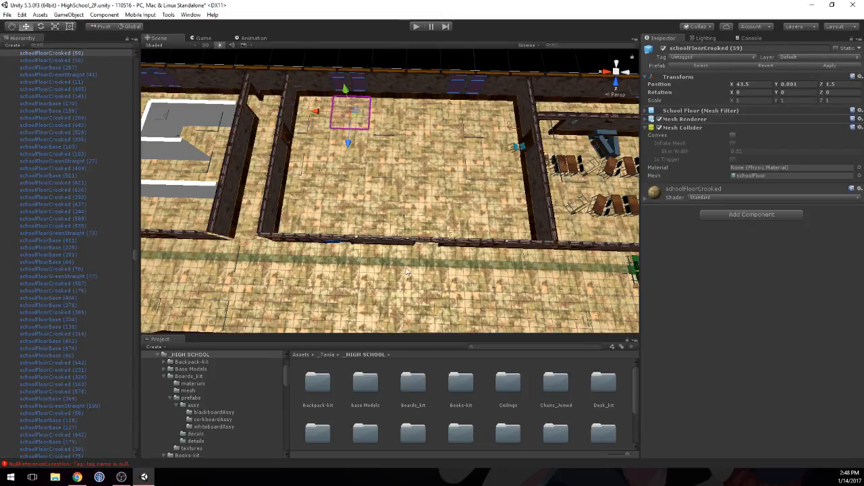
{"action": "middle_click_drag", "start_coordinate": [231, 155], "coordinate": [372, 148]}
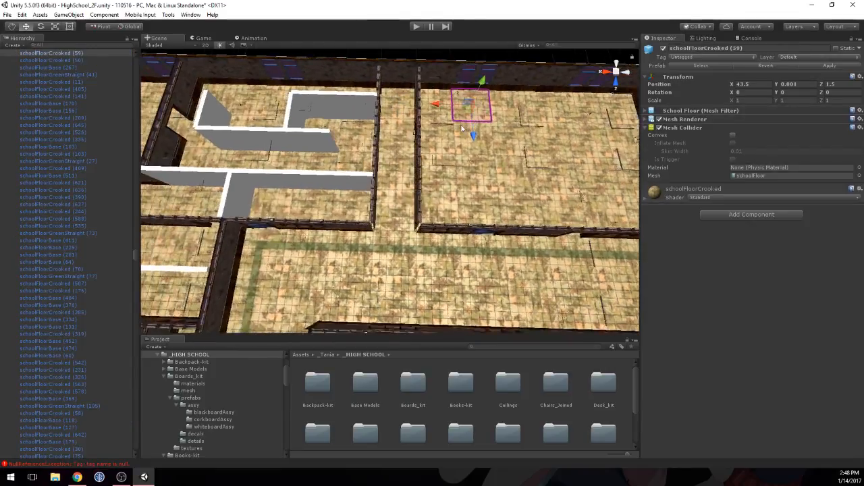
{"action": "scroll", "coordinate": [372, 147], "scroll_direction": "down", "scroll_amount": 7}
{"action": "scroll", "coordinate": [373, 149], "scroll_direction": "down", "scroll_amount": 5}
{"action": "middle_click_drag", "start_coordinate": [528, 236], "coordinate": [439, 174]}
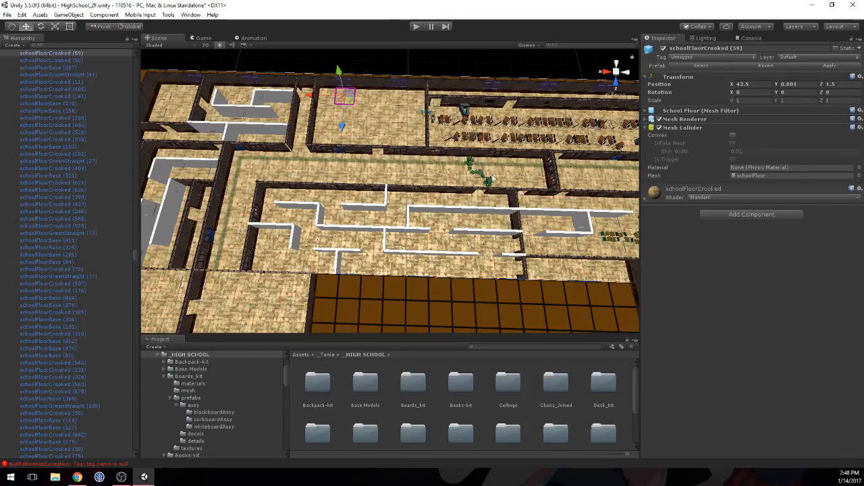
{"action": "middle_click_drag", "start_coordinate": [520, 212], "coordinate": [569, 174]}
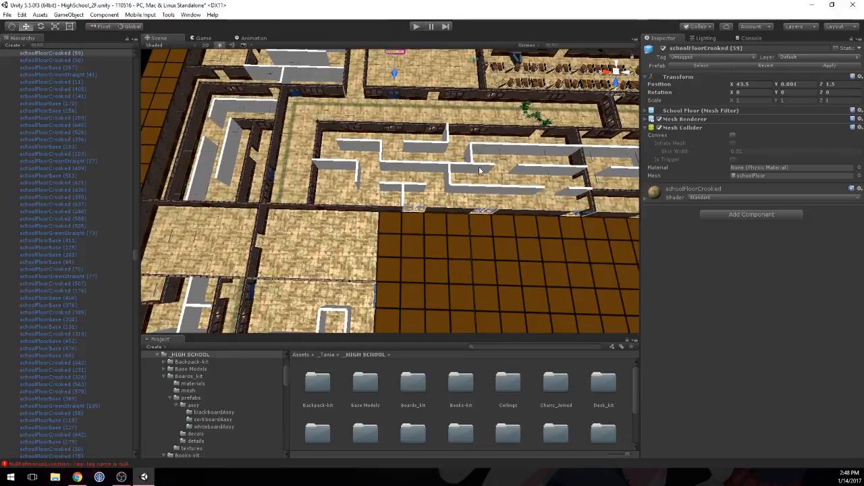
{"action": "left_click_drag", "start_coordinate": [481, 170], "coordinate": [360, 137], "text": "alt"}
{"action": "scroll", "coordinate": [496, 159], "scroll_direction": "up", "scroll_amount": 6}
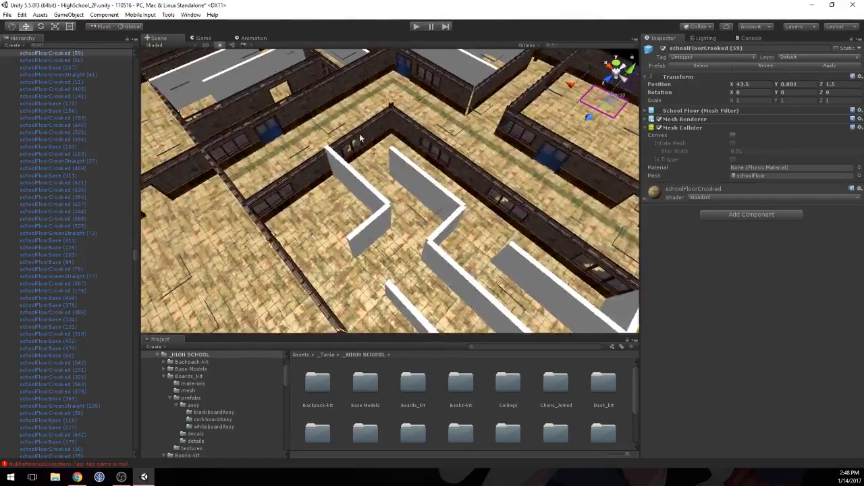
{"action": "left_click_drag", "start_coordinate": [439, 189], "coordinate": [368, 229], "text": "alt"}
{"action": "middle_click_drag", "start_coordinate": [379, 232], "coordinate": [358, 210]}
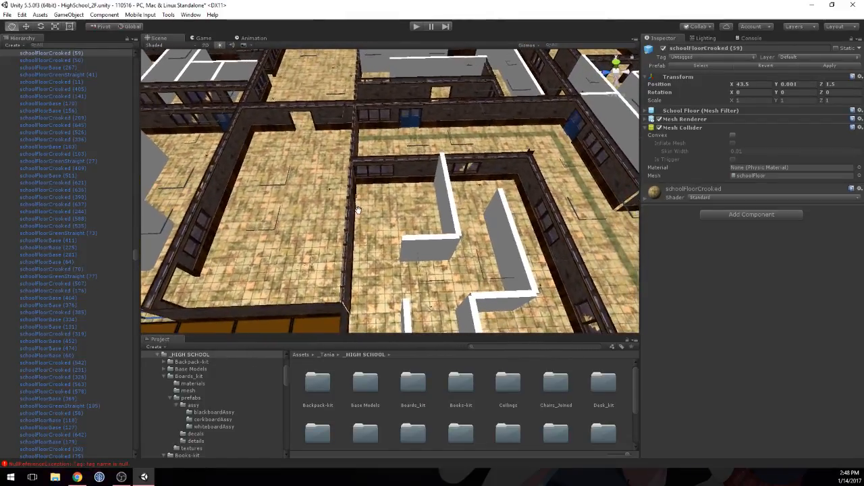
Step: Select the wallClass_doorwayDoubleAssy (28) doorway at the end of the empty room and inspect its Transform
{"action": "left_click", "coordinate": [282, 122]}
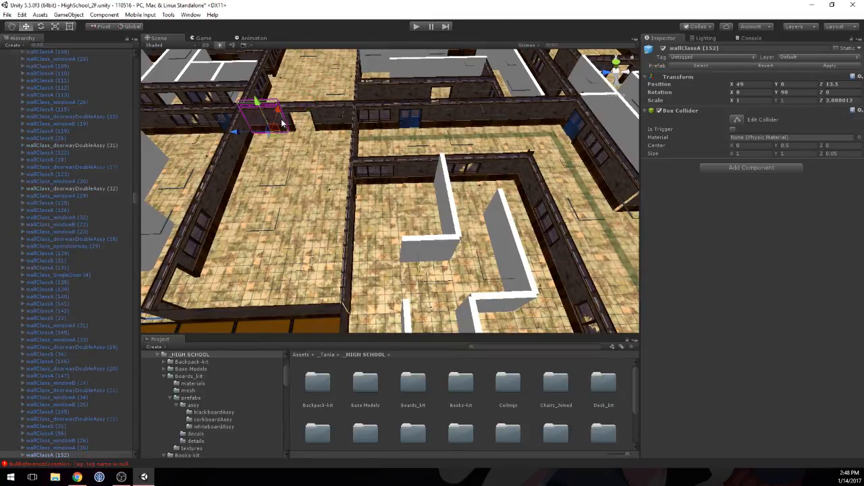
{"action": "left_click", "coordinate": [288, 123]}
{"action": "left_click_drag", "start_coordinate": [290, 125], "coordinate": [301, 132], "text": "alt"}
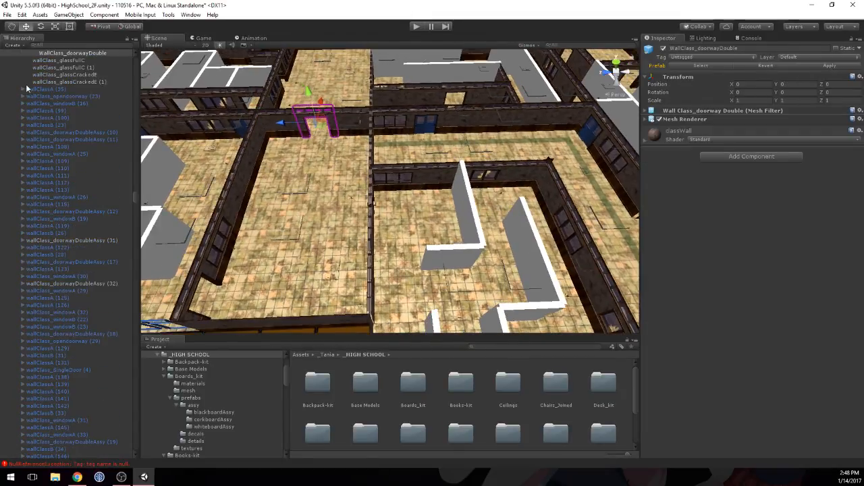
{"action": "scroll", "coordinate": [40, 81], "scroll_direction": "up", "scroll_amount": 2}
{"action": "left_click", "coordinate": [48, 58]}
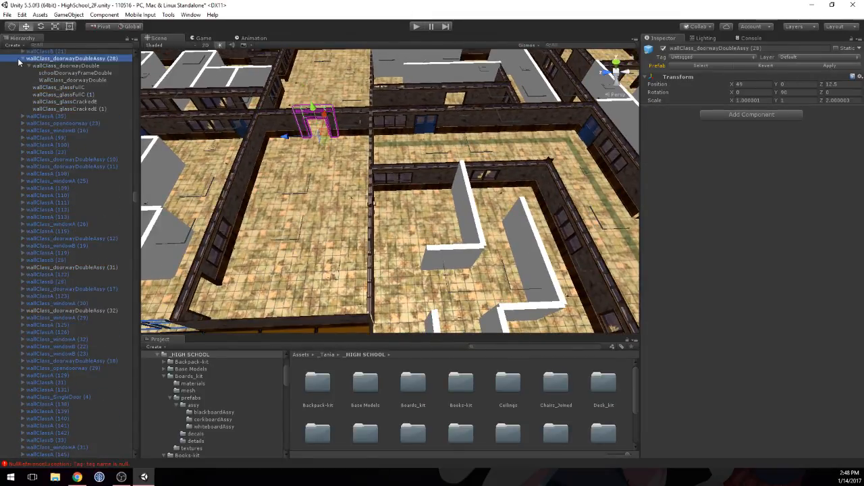
{"action": "left_click", "coordinate": [22, 59]}
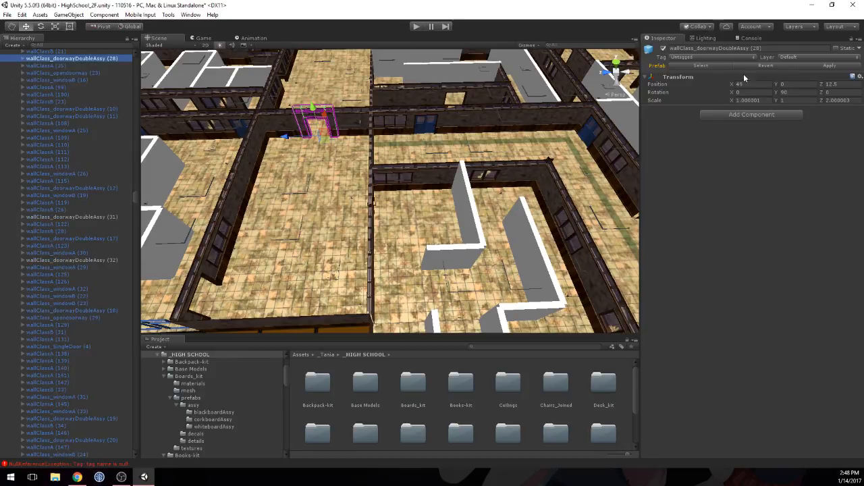
Step: Examine the double doorway's opening, frame and upper windows up close from inside the empty room
{"action": "left_click", "coordinate": [299, 135]}
{"action": "scroll", "coordinate": [299, 129], "scroll_direction": "up", "scroll_amount": 5}
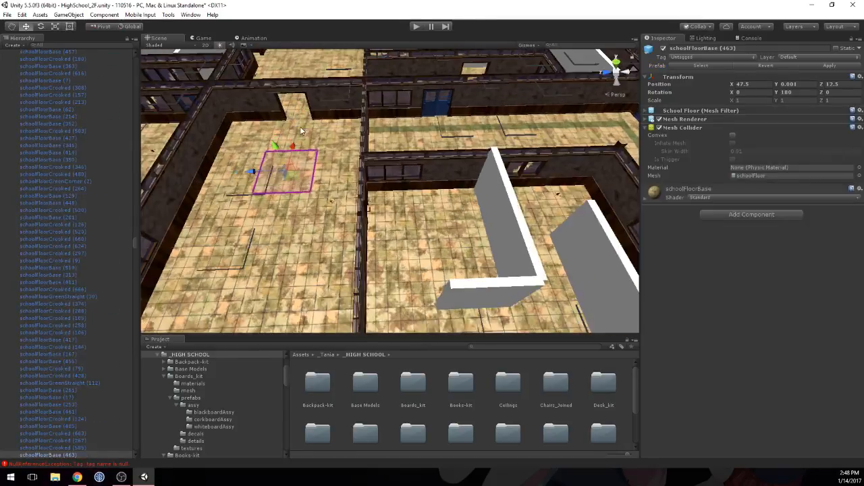
{"action": "middle_click_drag", "start_coordinate": [257, 117], "coordinate": [434, 237]}
{"action": "scroll", "coordinate": [435, 236], "scroll_direction": "up", "scroll_amount": 8}
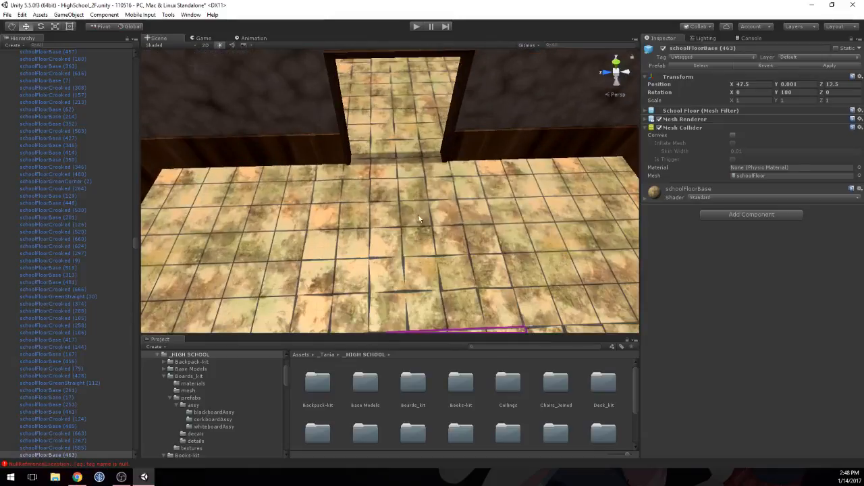
{"action": "right_click_drag", "start_coordinate": [418, 214], "coordinate": [407, 147]}
{"action": "scroll", "coordinate": [400, 192], "scroll_direction": "up", "scroll_amount": 3}
{"action": "scroll", "coordinate": [399, 192], "scroll_direction": "down", "scroll_amount": 2}
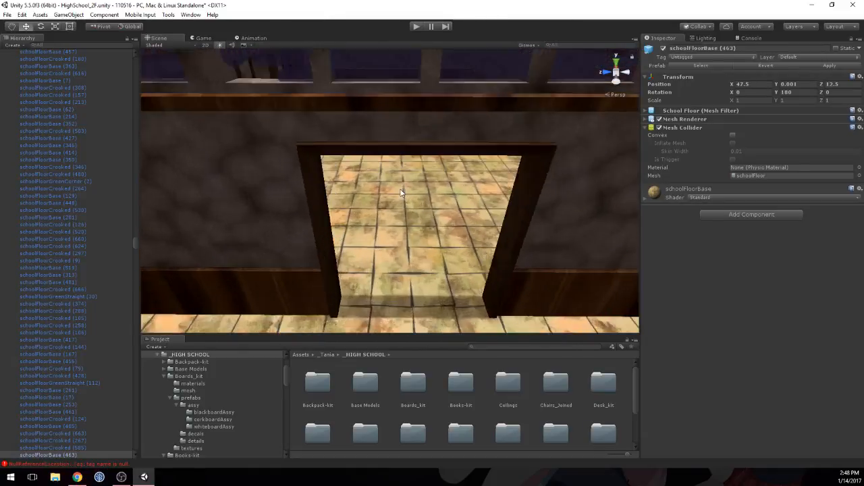
{"action": "scroll", "coordinate": [401, 190], "scroll_direction": "up", "scroll_amount": 2}
{"action": "middle_click_drag", "start_coordinate": [401, 193], "coordinate": [405, 137]}
{"action": "scroll", "coordinate": [404, 146], "scroll_direction": "up", "scroll_amount": 1}
{"action": "scroll", "coordinate": [401, 157], "scroll_direction": "down", "scroll_amount": 1}
{"action": "right_click_drag", "start_coordinate": [399, 158], "coordinate": [407, 83]}
{"action": "middle_click_drag", "start_coordinate": [405, 99], "coordinate": [391, 161]}
Step: Inspect the colliders of the wallClass_doorwayDouble part, then frame its parent wallClass_doorwayDoubleAssy (28) in the view
{"action": "left_click", "coordinate": [349, 117]}
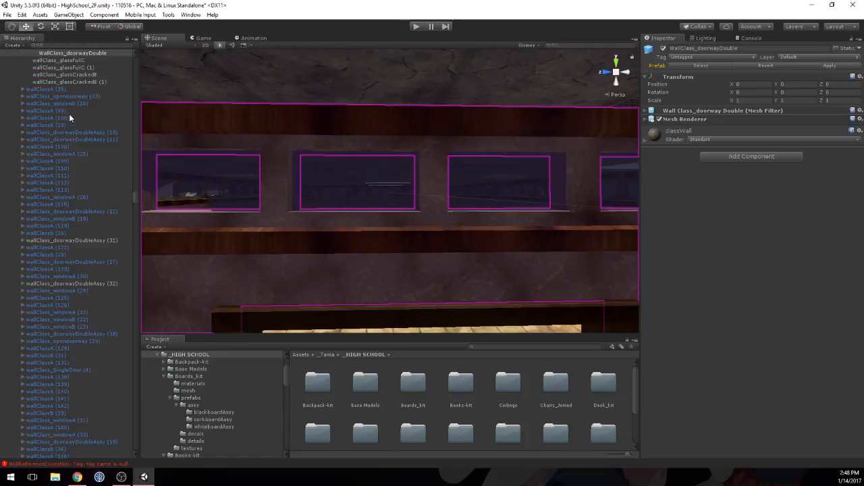
{"action": "scroll", "coordinate": [62, 111], "scroll_direction": "up", "scroll_amount": 2}
{"action": "left_click", "coordinate": [58, 92]}
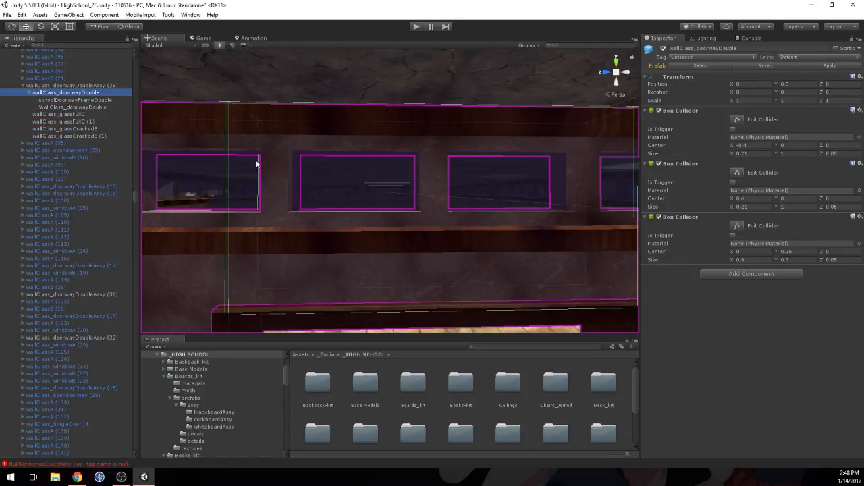
{"action": "left_click", "coordinate": [105, 86]}
{"action": "key", "text": "f"}
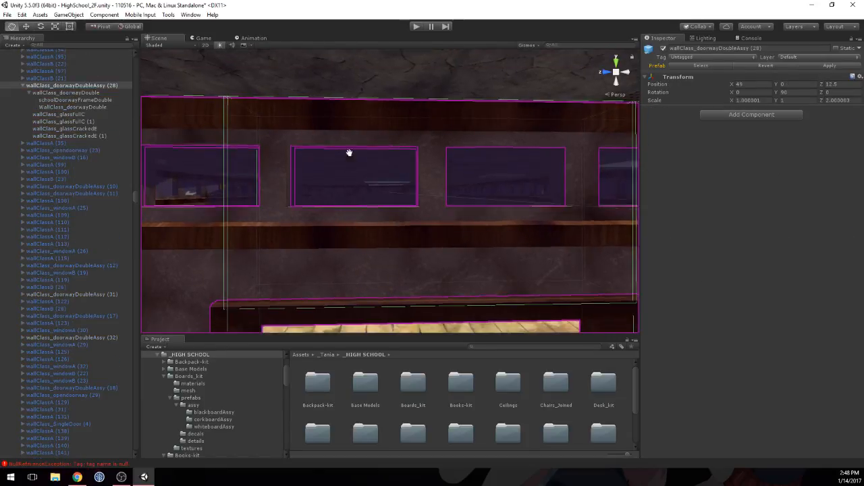
{"action": "middle_click_drag", "start_coordinate": [359, 202], "coordinate": [338, 165]}
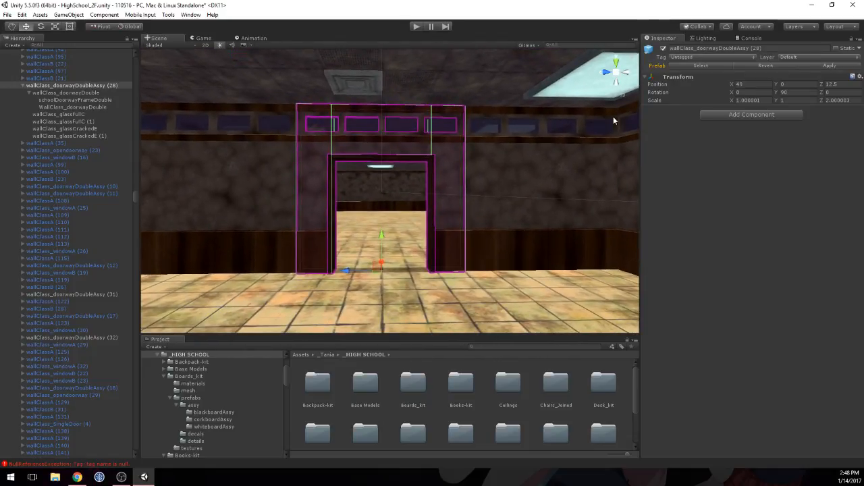
{"action": "left_click", "coordinate": [23, 85]}
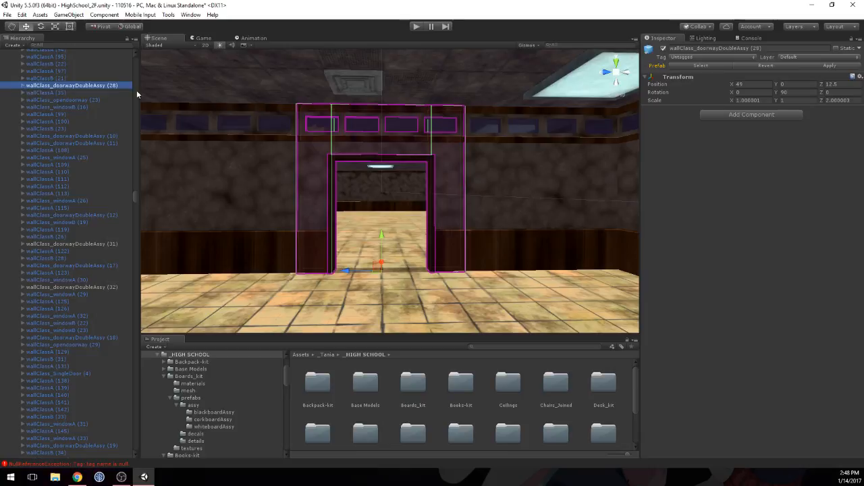
Step: Survey the second floor from above, from the double doorway across the collision-wall maze to the green desk and locker barricades
{"action": "scroll", "coordinate": [377, 130], "scroll_direction": "down", "scroll_amount": 6}
{"action": "right_click_drag", "start_coordinate": [378, 130], "coordinate": [389, 283]}
{"action": "scroll", "coordinate": [381, 115], "scroll_direction": "down", "scroll_amount": 6}
{"action": "right_click_drag", "start_coordinate": [381, 111], "coordinate": [436, 120]}
{"action": "scroll", "coordinate": [381, 127], "scroll_direction": "down", "scroll_amount": 5}
{"action": "scroll", "coordinate": [405, 128], "scroll_direction": "down", "scroll_amount": 2}
{"action": "right_click_drag", "start_coordinate": [351, 134], "coordinate": [373, 188]}
{"action": "scroll", "coordinate": [374, 190], "scroll_direction": "down", "scroll_amount": 5}
{"action": "middle_click_drag", "start_coordinate": [374, 191], "coordinate": [233, 184]}
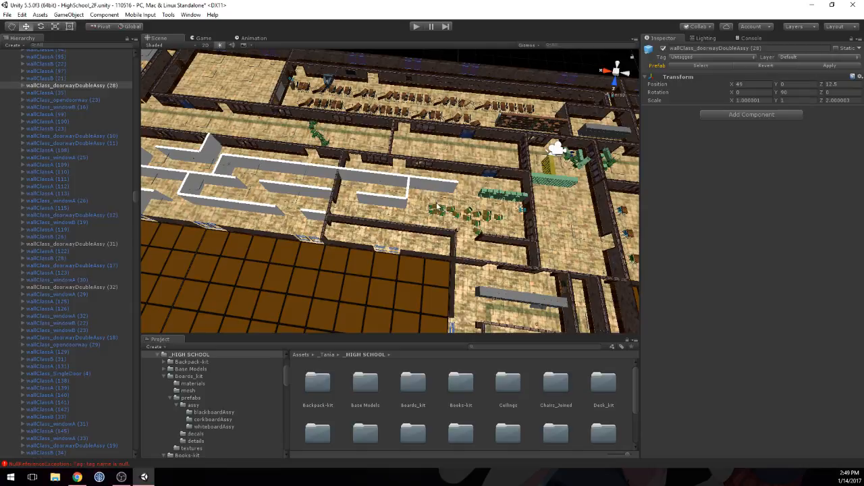
Step: Examine the collision-wall maze lengthwise and the open doorway in the cross wall at X 35
{"action": "middle_click_drag", "start_coordinate": [394, 191], "coordinate": [509, 250]}
{"action": "scroll", "coordinate": [526, 213], "scroll_direction": "up", "scroll_amount": 6}
{"action": "scroll", "coordinate": [509, 251], "scroll_direction": "down", "scroll_amount": 4}
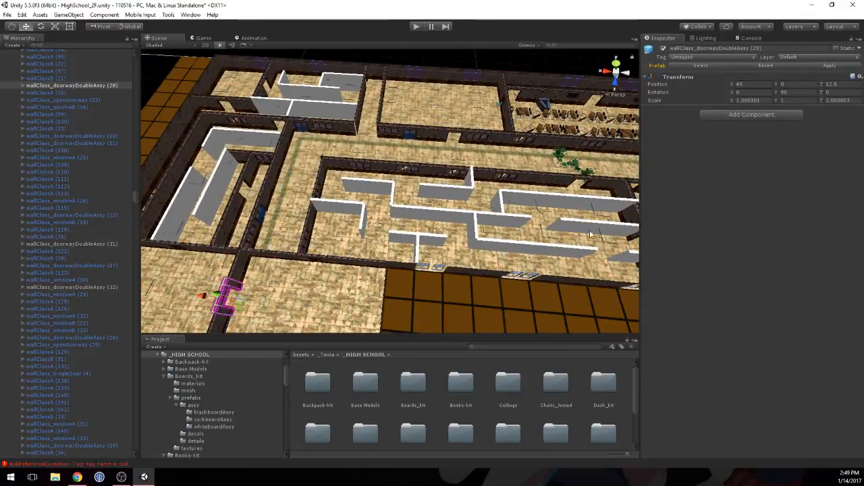
{"action": "left_click_drag", "start_coordinate": [439, 226], "coordinate": [387, 243], "text": "alt"}
{"action": "middle_click_drag", "start_coordinate": [387, 243], "coordinate": [452, 200]}
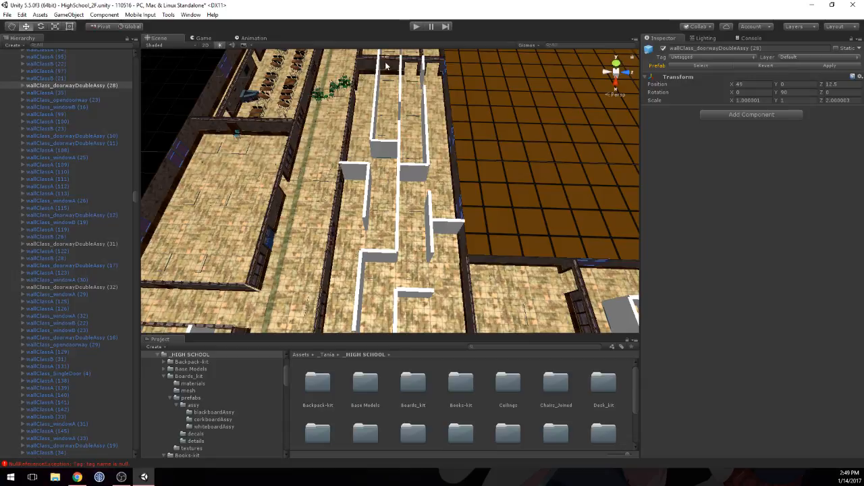
{"action": "left_click", "coordinate": [411, 61]}
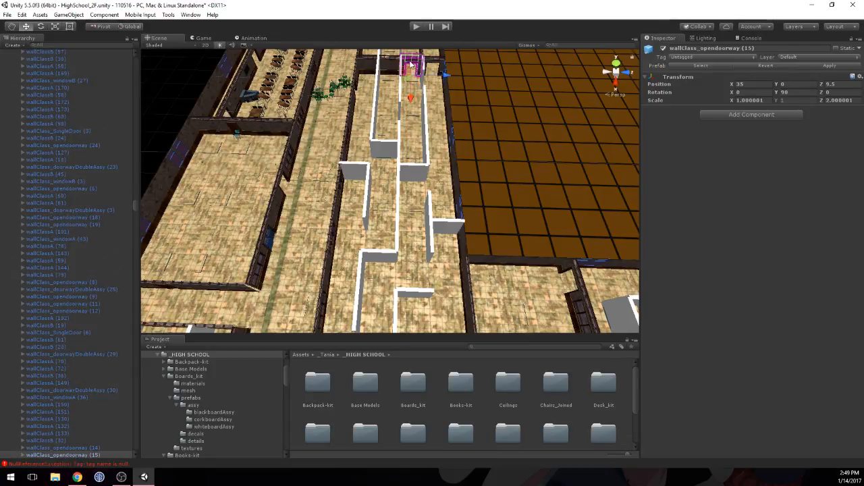
{"action": "scroll", "coordinate": [394, 118], "scroll_direction": "down", "scroll_amount": 1}
{"action": "scroll", "coordinate": [393, 118], "scroll_direction": "up", "scroll_amount": 5}
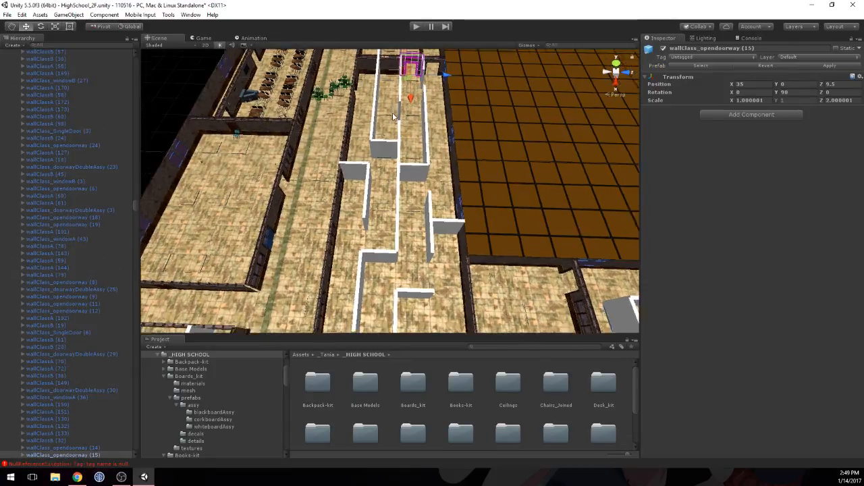
{"action": "middle_click_drag", "start_coordinate": [393, 108], "coordinate": [383, 196]}
{"action": "scroll", "coordinate": [383, 195], "scroll_direction": "up", "scroll_amount": 5}
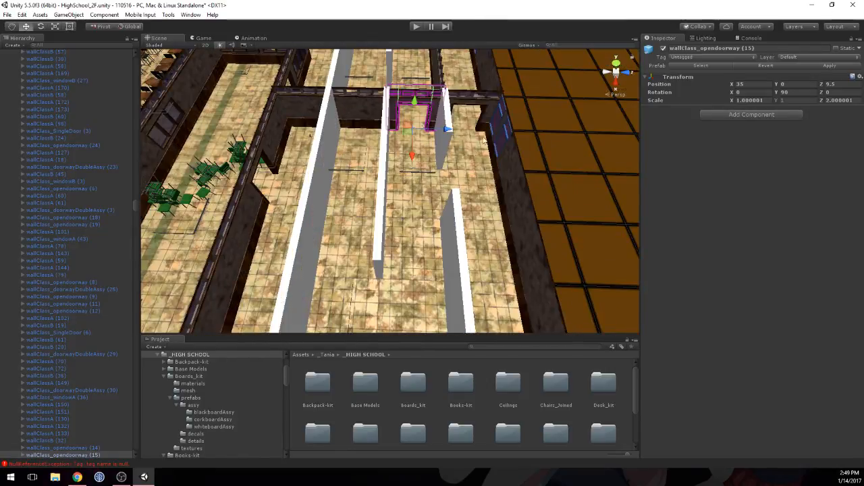
Step: Duplicate the open doorway pieces of the X 35 cross wall and place the copies in the gaps beside the collision walls at X 41
{"action": "left_click", "coordinate": [471, 100]}
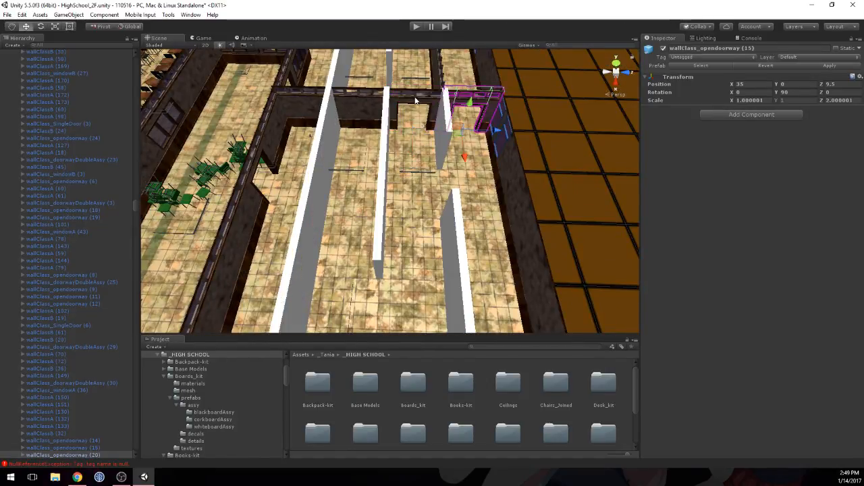
{"action": "scroll", "coordinate": [415, 101], "scroll_direction": "down", "scroll_amount": 5}
{"action": "middle_click_drag", "start_coordinate": [413, 244], "coordinate": [411, 136]}
{"action": "scroll", "coordinate": [412, 136], "scroll_direction": "down", "scroll_amount": 1}
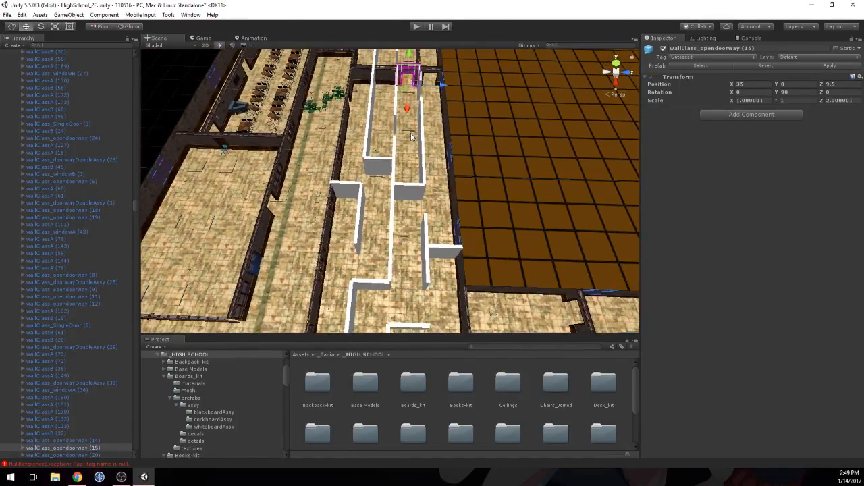
{"action": "key", "text": "ctrl+d"}
{"action": "left_click_drag", "start_coordinate": [409, 110], "coordinate": [462, 201]}
{"action": "key", "text": "ctrl+d"}
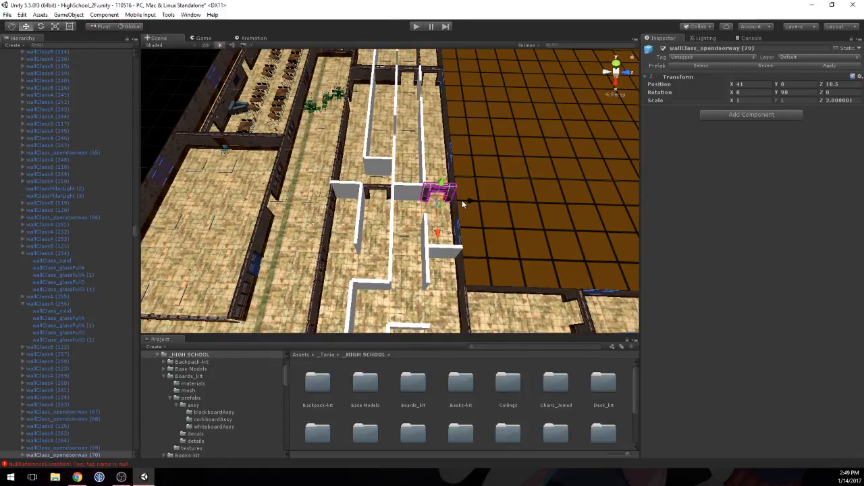
Step: Copy wallClassA and wallClassB pieces onto the two collision walls at X 41, and disable the Mesh Renderer of those collision walls
{"action": "left_click", "coordinate": [363, 75]}
{"action": "key", "text": "ctrl+d"}
{"action": "left_click_drag", "start_coordinate": [363, 108], "coordinate": [395, 144]}
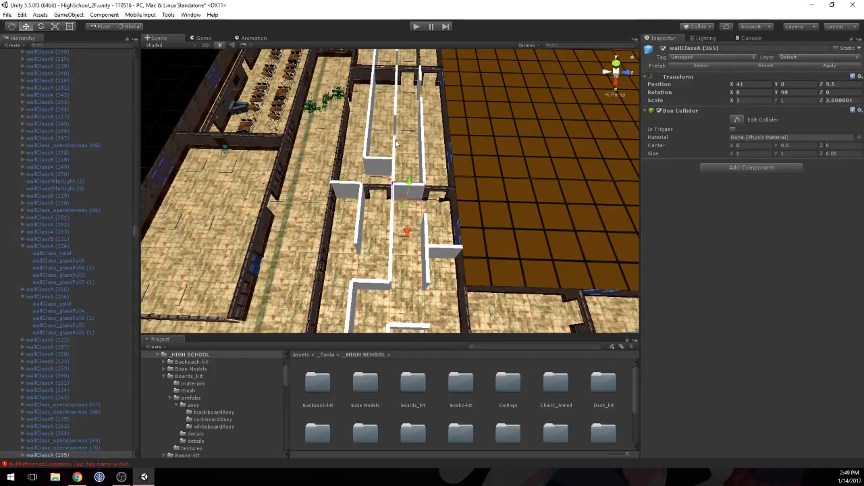
{"action": "key", "text": "ctrl+d"}
{"action": "left_click_drag", "start_coordinate": [386, 95], "coordinate": [378, 195]}
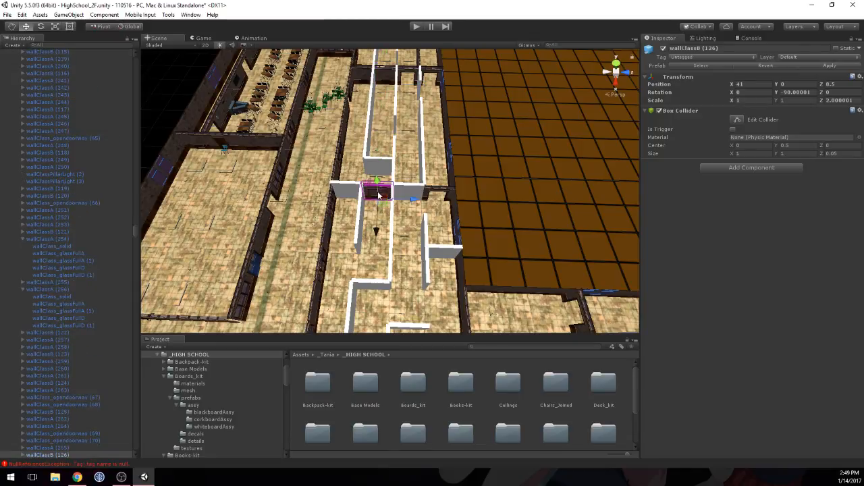
{"action": "left_click", "coordinate": [414, 200]}
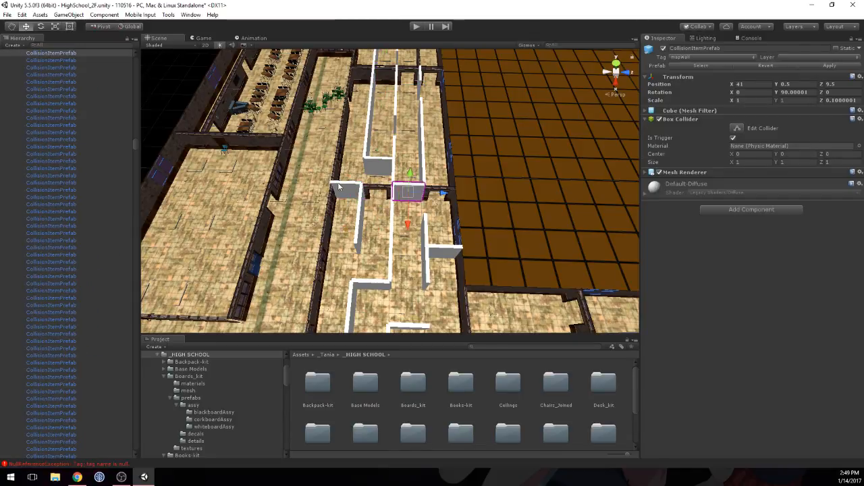
{"action": "left_click", "coordinate": [659, 173]}
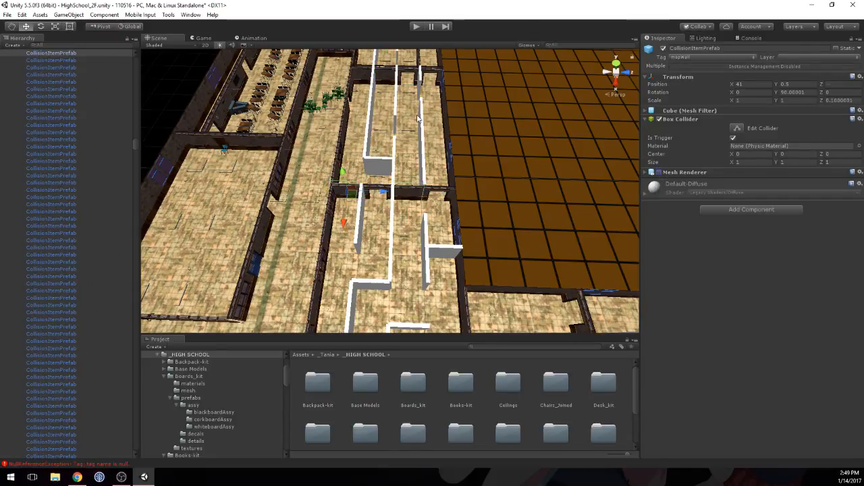
Step: Duplicate the open doorway piece at X 41, Z 10.5 and move the copy beside the short collision wall in the maze's end section
{"action": "middle_click_drag", "start_coordinate": [417, 118], "coordinate": [413, 143]}
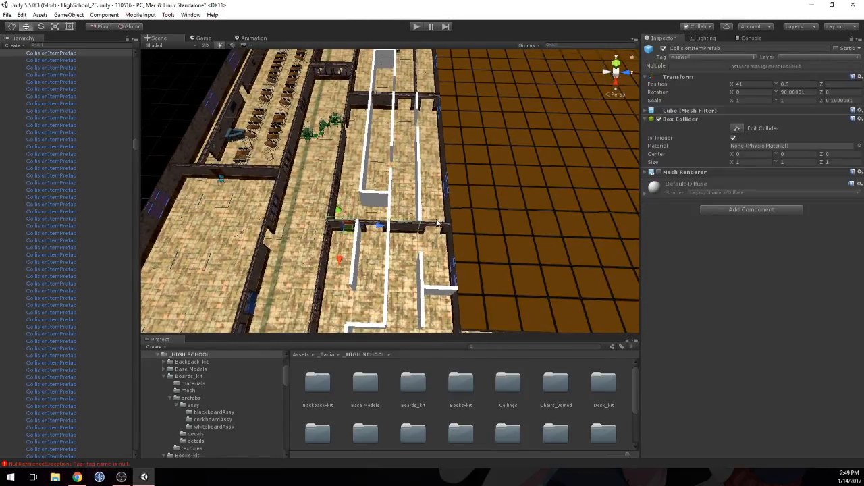
{"action": "middle_click_drag", "start_coordinate": [401, 231], "coordinate": [384, 106]}
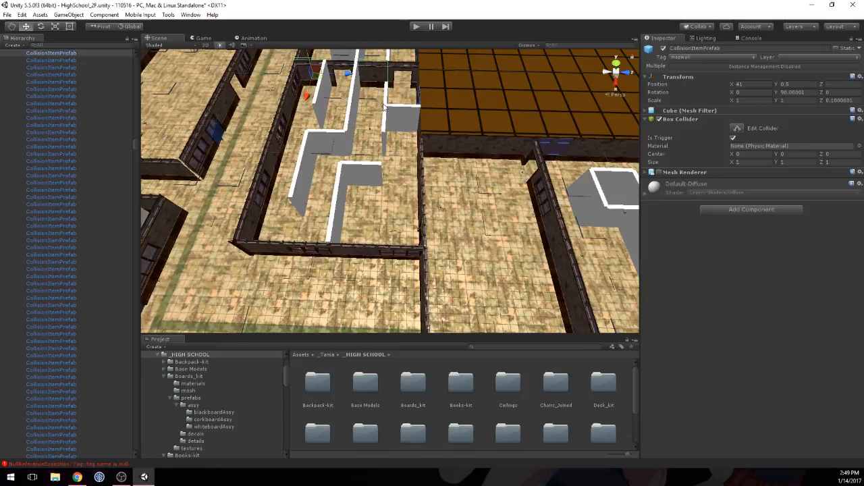
{"action": "left_click", "coordinate": [404, 67]}
{"action": "key", "text": "ctrl+d"}
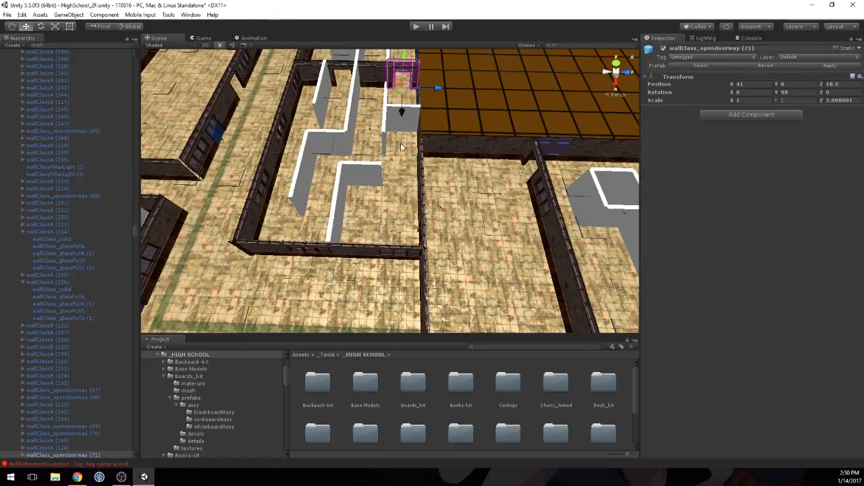
{"action": "left_click_drag", "start_coordinate": [401, 147], "coordinate": [399, 190]}
Step: Duplicate wallClassA (265), move the copy to X 45 over the short collision wall, and disable that collision wall's Mesh Renderer
{"action": "left_click", "coordinate": [366, 76]}
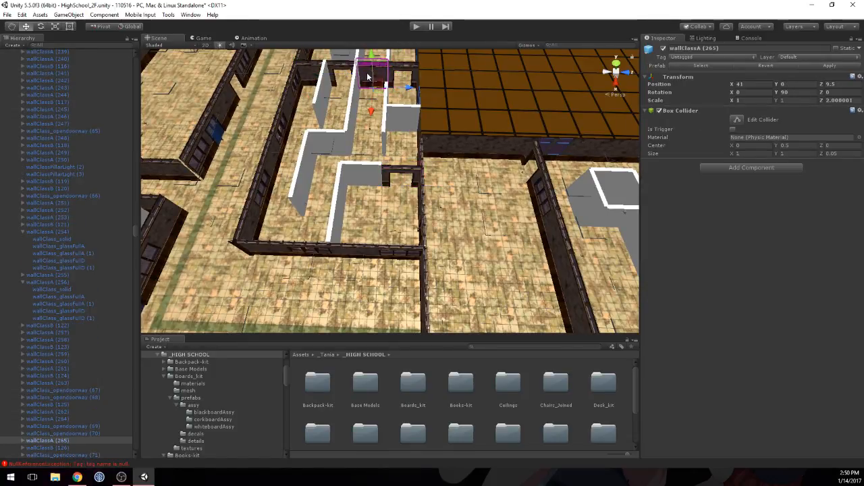
{"action": "key", "text": "ctrl+d"}
{"action": "left_click_drag", "start_coordinate": [367, 76], "coordinate": [365, 184]}
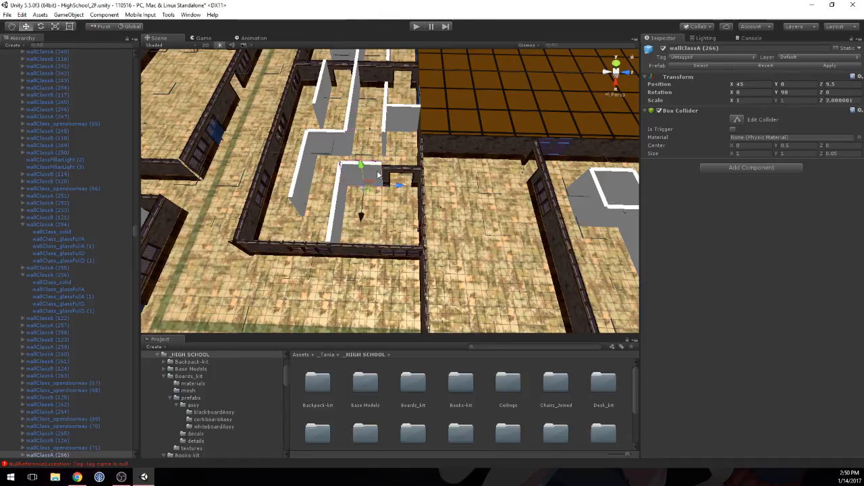
{"action": "left_click", "coordinate": [378, 175]}
{"action": "left_click", "coordinate": [658, 172]}
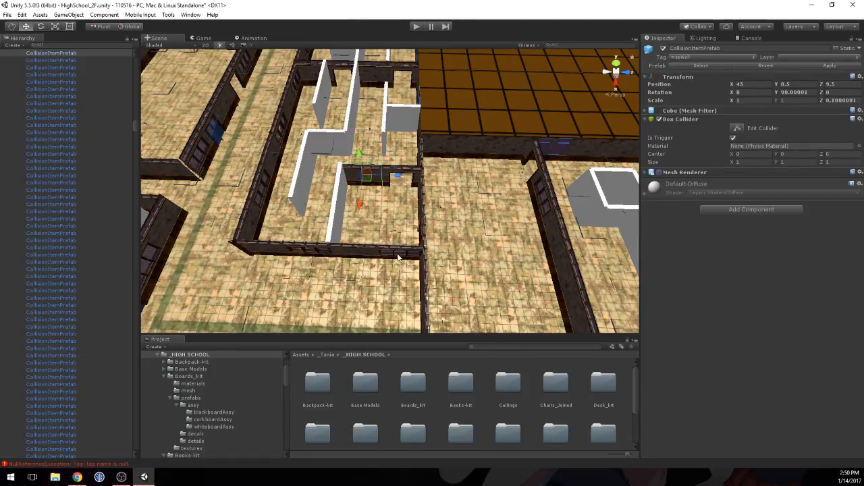
Step: Duplicate the corridor's wallClassA piece twice and line the copies up along the long collision wall at Z 9
{"action": "right_click_drag", "start_coordinate": [548, 200], "coordinate": [325, 162]}
{"action": "middle_click_drag", "start_coordinate": [378, 223], "coordinate": [397, 177]}
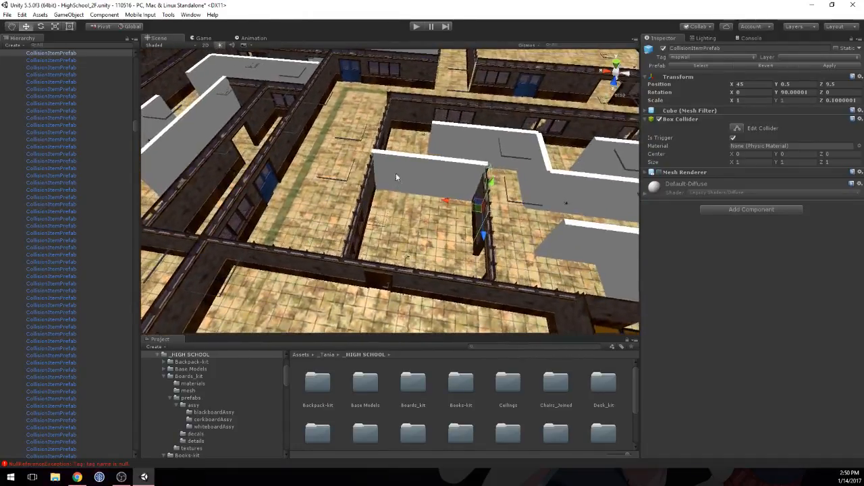
{"action": "right_click_drag", "start_coordinate": [488, 118], "coordinate": [497, 110]}
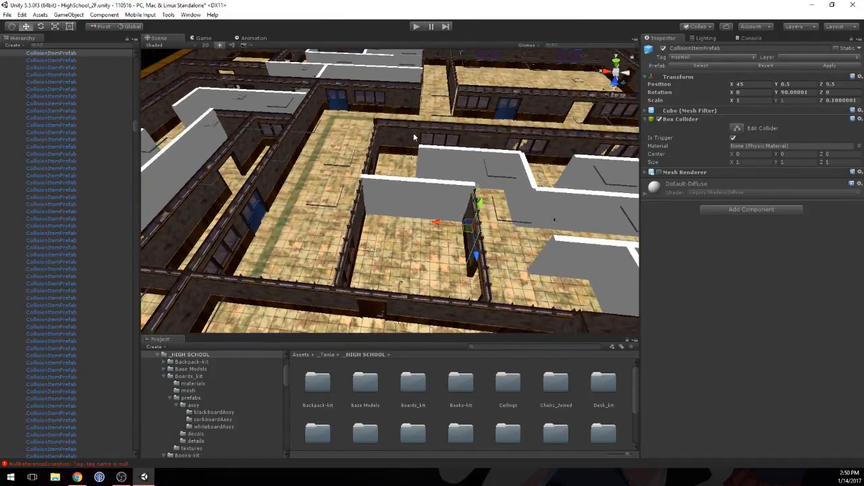
{"action": "left_click", "coordinate": [481, 140]}
{"action": "key", "text": "ctrl+d"}
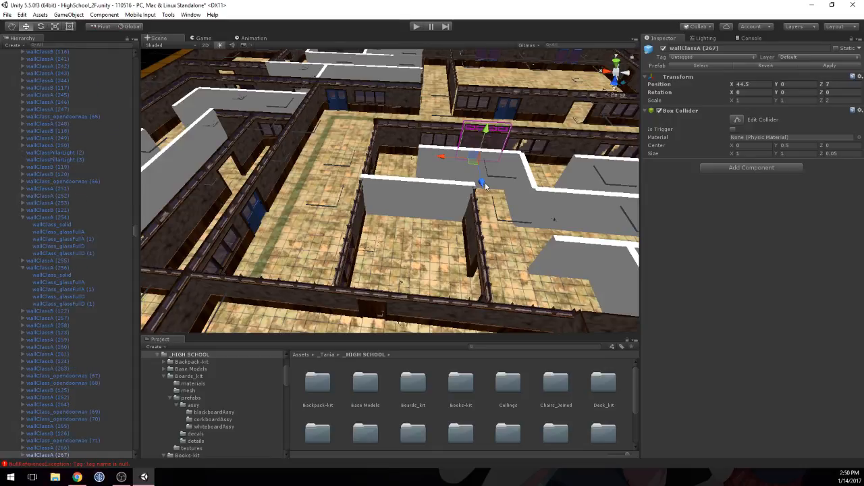
{"action": "left_click_drag", "start_coordinate": [483, 186], "coordinate": [494, 251], "text": "ctrl"}
{"action": "left_click_drag", "start_coordinate": [461, 220], "coordinate": [371, 212], "text": "ctrl"}
{"action": "key", "text": "ctrl+d"}
Step: Disable the Mesh Renderer of the two collision walls at Z 9 behind the new wall pieces
{"action": "left_click", "coordinate": [443, 206]}
{"action": "left_click", "coordinate": [387, 197], "text": "shift"}
{"action": "left_click", "coordinate": [659, 172]}
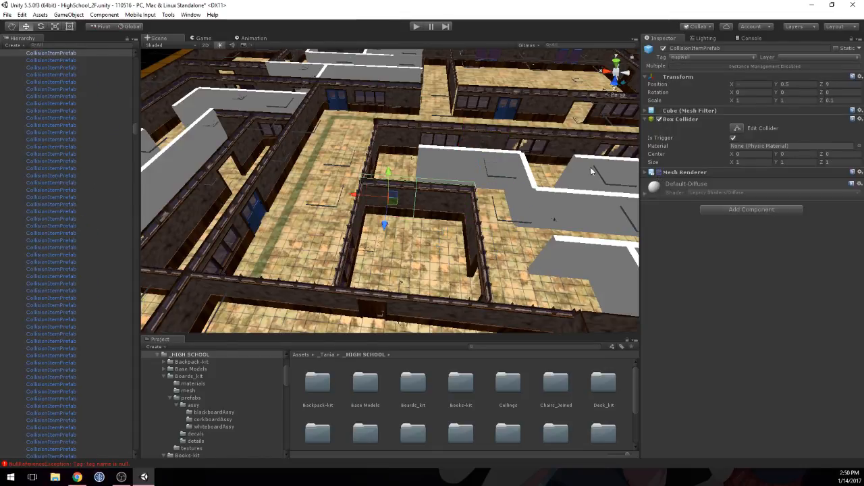
Step: Survey the remaining collision walls from the newly enclosed small room along the maze to the green desk barricade
{"action": "right_click_drag", "start_coordinate": [372, 174], "coordinate": [378, 240]}
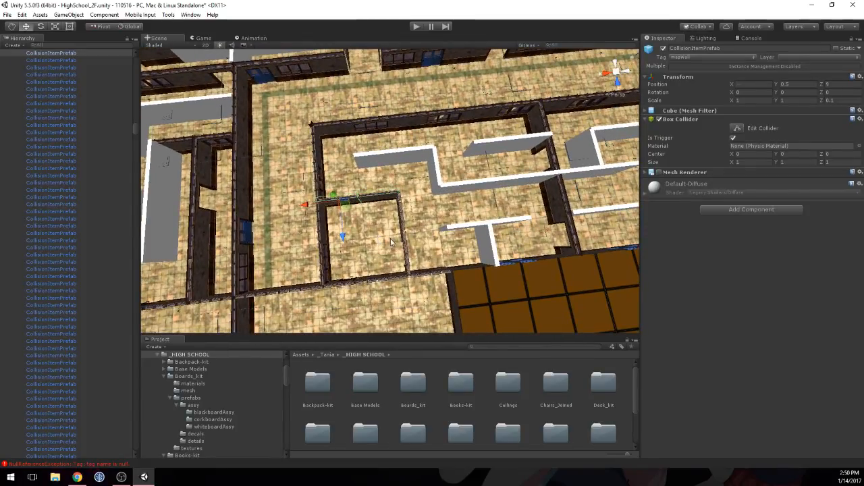
{"action": "right_click_drag", "start_coordinate": [392, 241], "coordinate": [465, 150]}
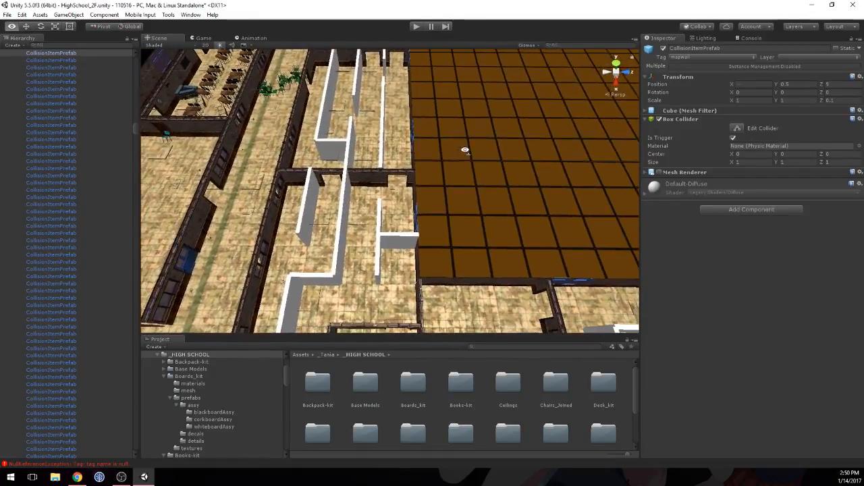
{"action": "middle_click_drag", "start_coordinate": [402, 126], "coordinate": [437, 194]}
{"action": "scroll", "coordinate": [436, 194], "scroll_direction": "up", "scroll_amount": 5}
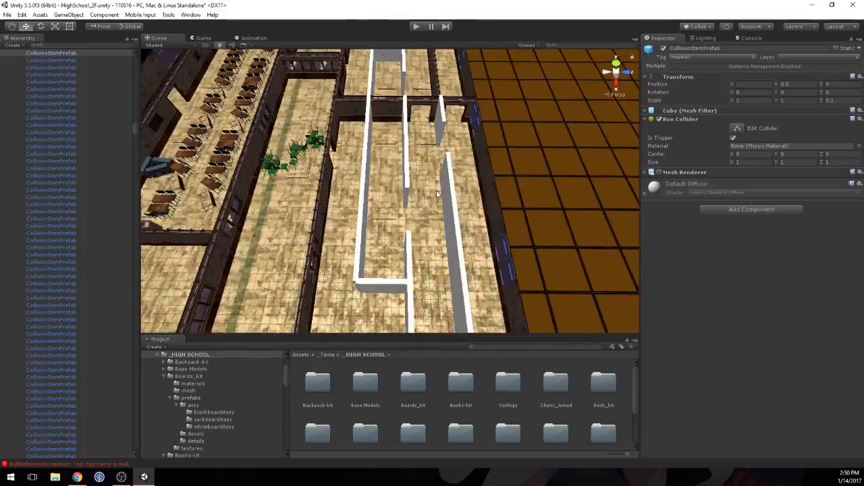
{"action": "scroll", "coordinate": [437, 194], "scroll_direction": "up", "scroll_amount": 4}
{"action": "right_click_drag", "start_coordinate": [284, 185], "coordinate": [430, 212]}
{"action": "scroll", "coordinate": [394, 191], "scroll_direction": "down", "scroll_amount": 5}
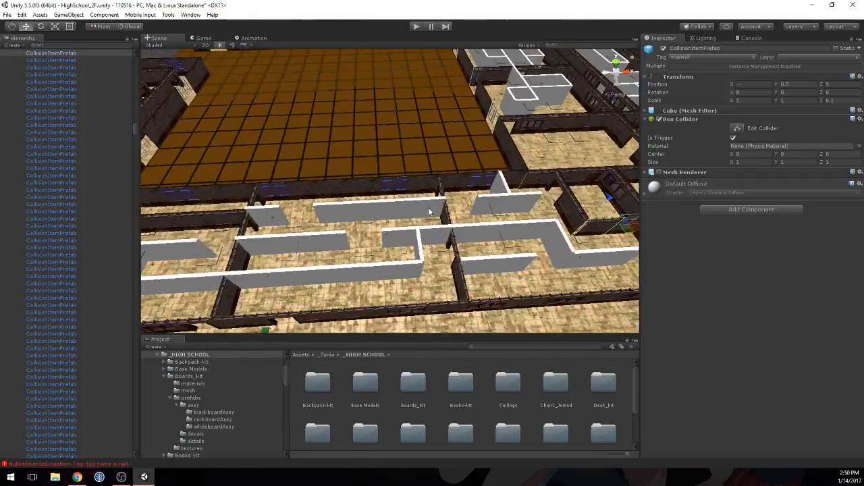
{"action": "middle_click_drag", "start_coordinate": [429, 212], "coordinate": [519, 199]}
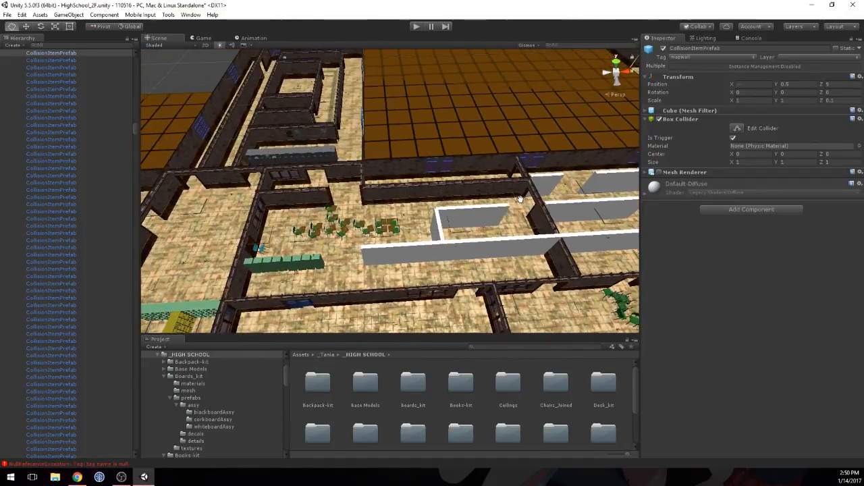
Step: Duplicate wallClassB (109), wallClassB (110) and their two end pillars, and move the copies along Z 10 onto the collision walls flanking the next gap
{"action": "scroll", "coordinate": [324, 197], "scroll_direction": "up", "scroll_amount": 3}
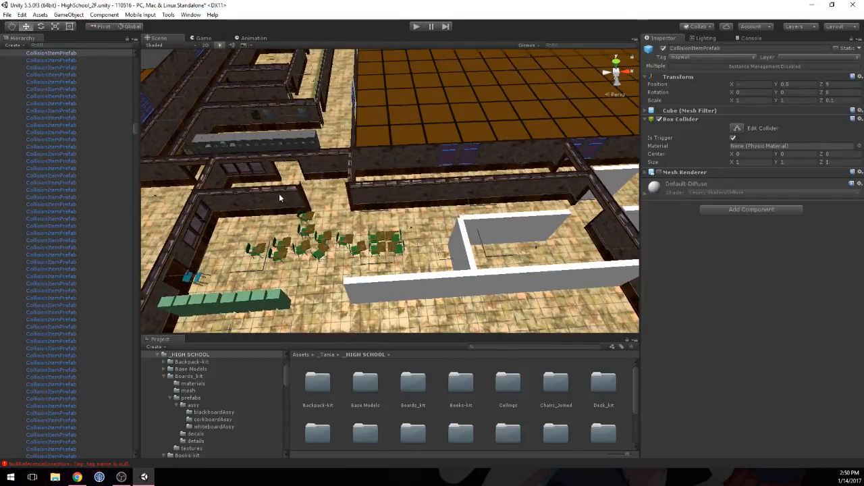
{"action": "left_click", "coordinate": [278, 193]}
{"action": "scroll", "coordinate": [314, 194], "scroll_direction": "up", "scroll_amount": 4}
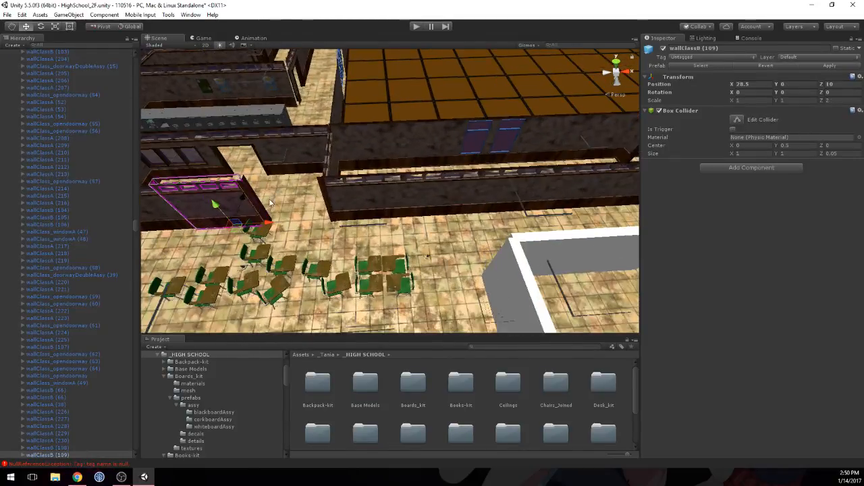
{"action": "middle_click_drag", "start_coordinate": [214, 205], "coordinate": [311, 200]}
{"action": "left_click", "coordinate": [450, 191]}
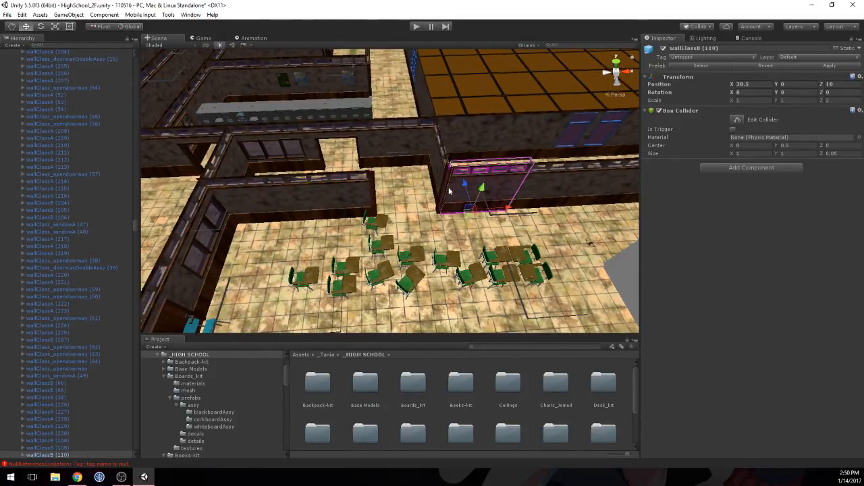
{"action": "left_click", "coordinate": [348, 191], "text": "shift"}
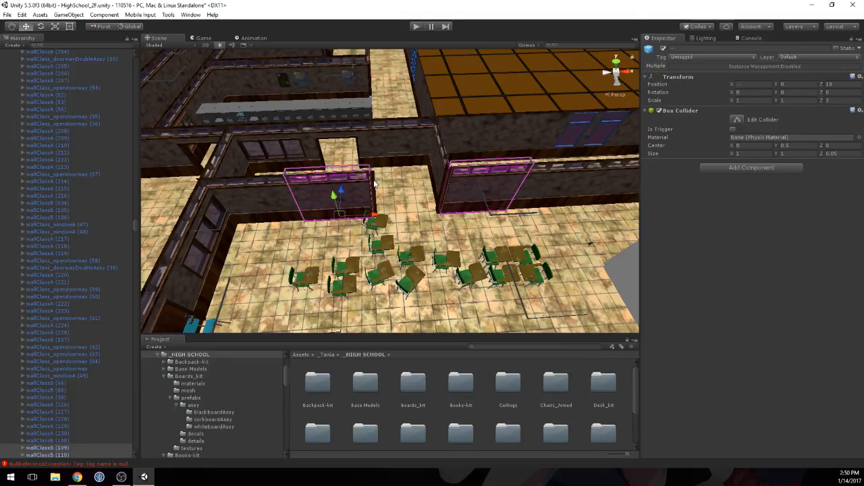
{"action": "key", "text": "f"}
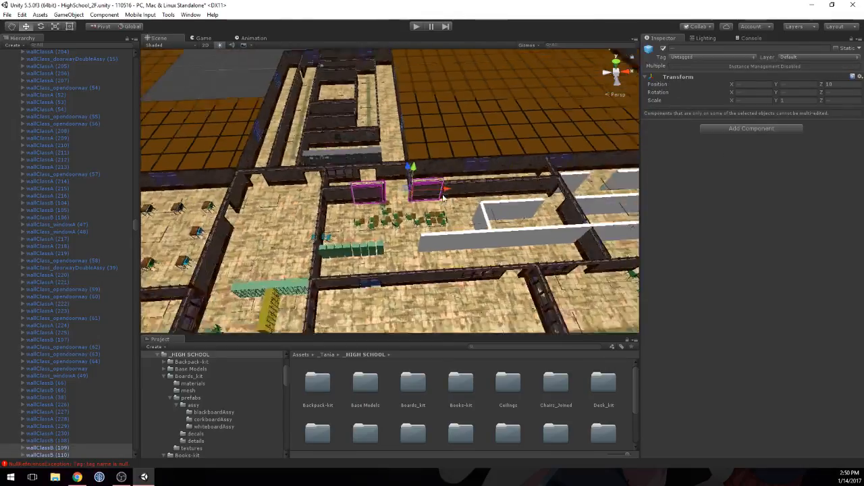
{"action": "middle_click_drag", "start_coordinate": [443, 198], "coordinate": [394, 201]}
{"action": "key", "text": "ctrl+d"}
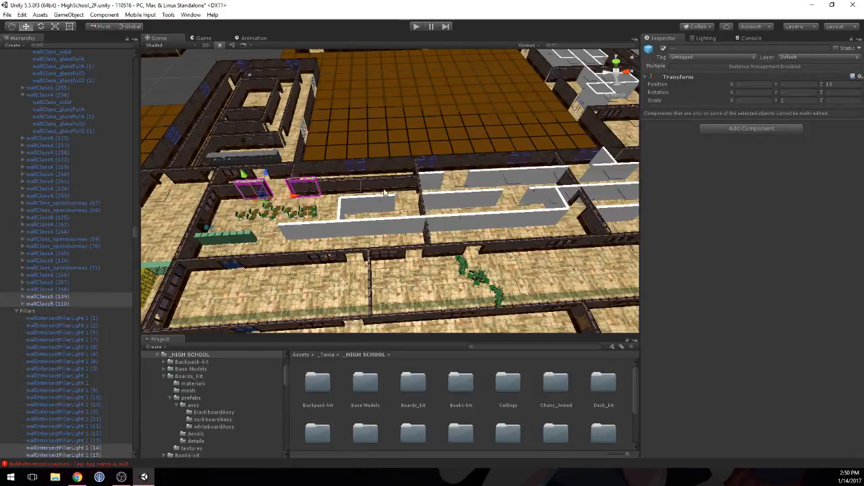
{"action": "left_click_drag", "start_coordinate": [285, 200], "coordinate": [469, 192]}
{"action": "middle_click_drag", "start_coordinate": [490, 191], "coordinate": [396, 211]}
{"action": "scroll", "coordinate": [397, 210], "scroll_direction": "up", "scroll_amount": 4}
Step: Disable the Mesh Renderer of the two collision walls at Z 10 flanking the gap behind the new wallClassB copies
{"action": "left_click", "coordinate": [368, 214]}
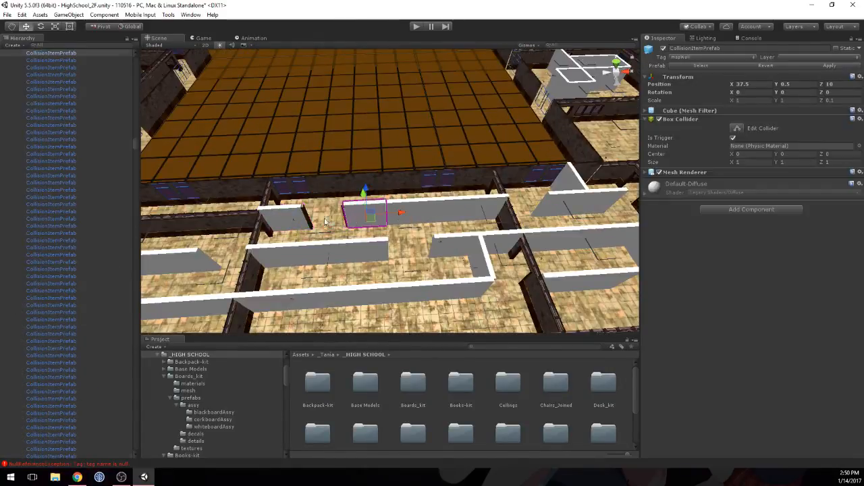
{"action": "left_click", "coordinate": [290, 217], "text": "shift"}
{"action": "left_click", "coordinate": [661, 174]}
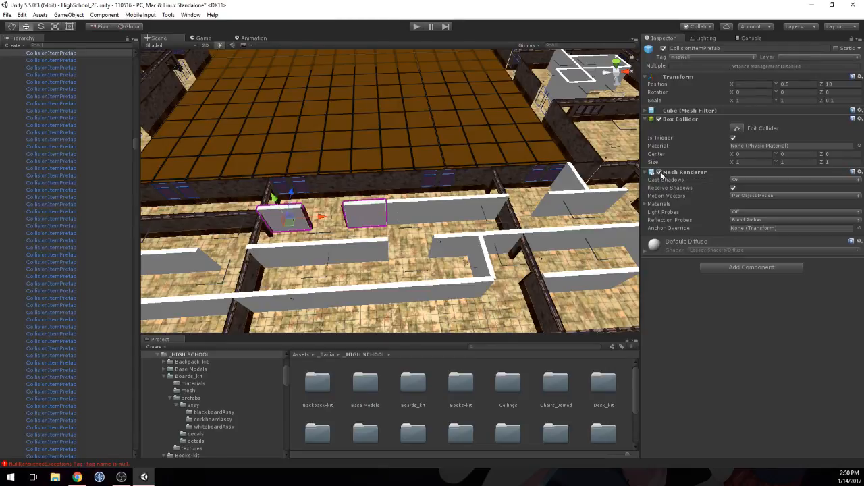
{"action": "left_click", "coordinate": [660, 173]}
{"action": "middle_click_drag", "start_coordinate": [339, 229], "coordinate": [388, 212]}
{"action": "scroll", "coordinate": [389, 212], "scroll_direction": "up", "scroll_amount": 5}
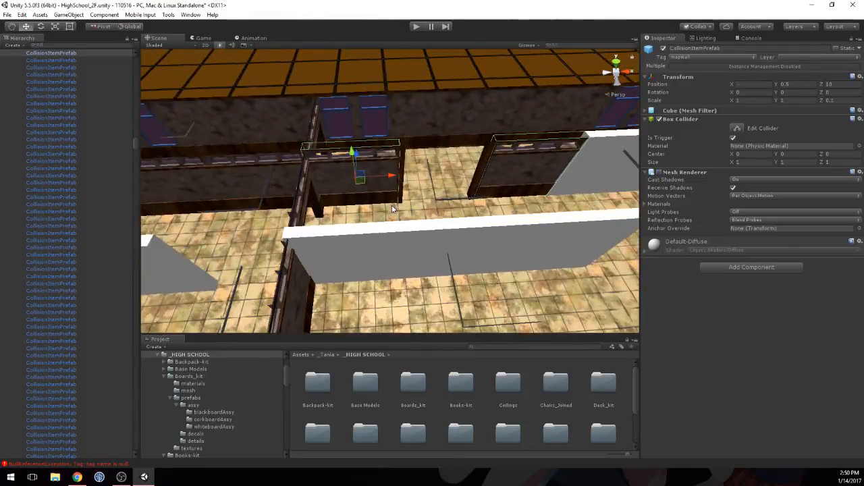
{"action": "scroll", "coordinate": [393, 208], "scroll_direction": "down", "scroll_amount": 6}
Step: Duplicate three adjoining classroom wall pieces at Z 10 and move the copies along X onto the long collision wall beyond the gap
{"action": "left_click", "coordinate": [307, 187]}
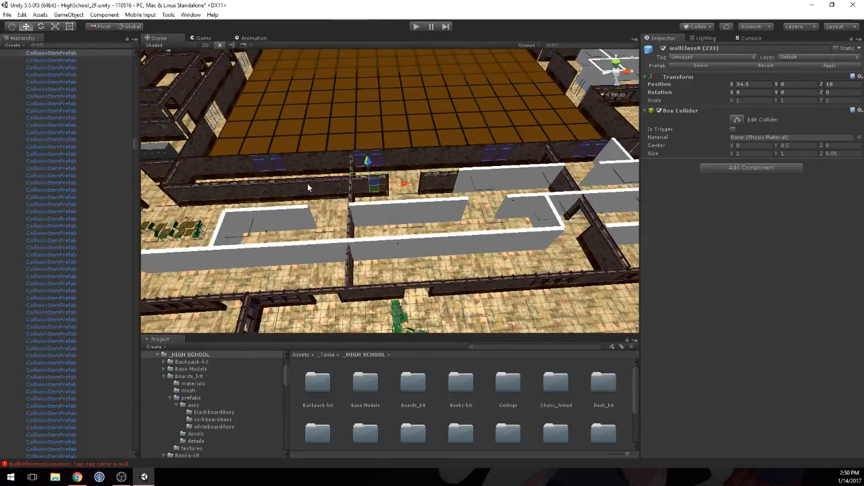
{"action": "left_click", "coordinate": [308, 186], "text": "shift"}
{"action": "left_click", "coordinate": [273, 190], "text": "shift"}
{"action": "left_click", "coordinate": [297, 187], "text": "shift"}
{"action": "left_click", "coordinate": [315, 192], "text": "shift"}
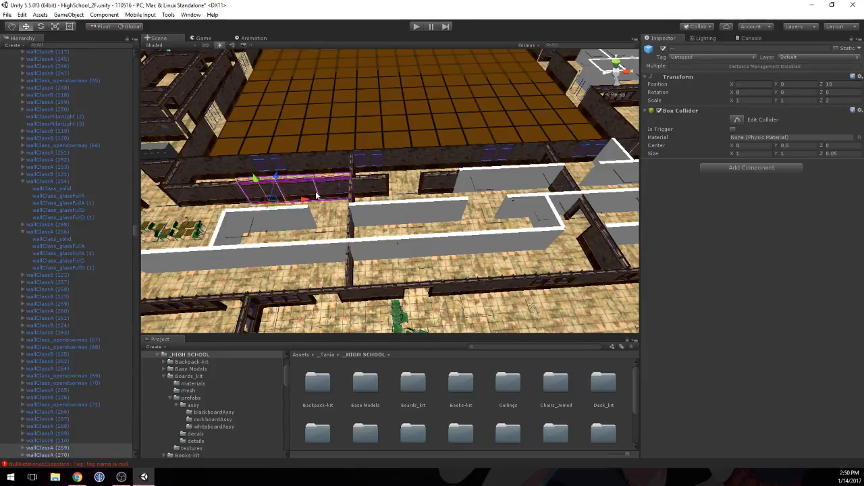
{"action": "left_click_drag", "start_coordinate": [312, 201], "coordinate": [485, 190]}
{"action": "middle_click_drag", "start_coordinate": [503, 188], "coordinate": [421, 197]}
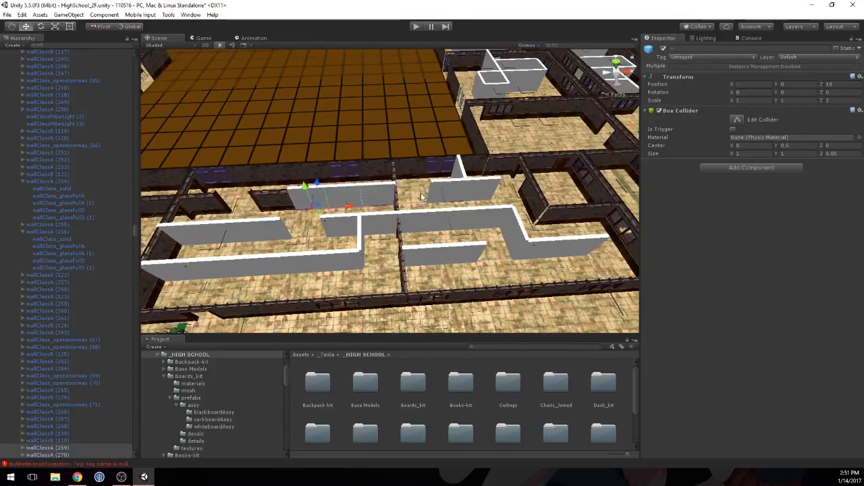
Step: Disable the Mesh Renderer of the three adjoining collision walls at Z 10 behind the copied wall pieces
{"action": "left_click", "coordinate": [387, 200]}
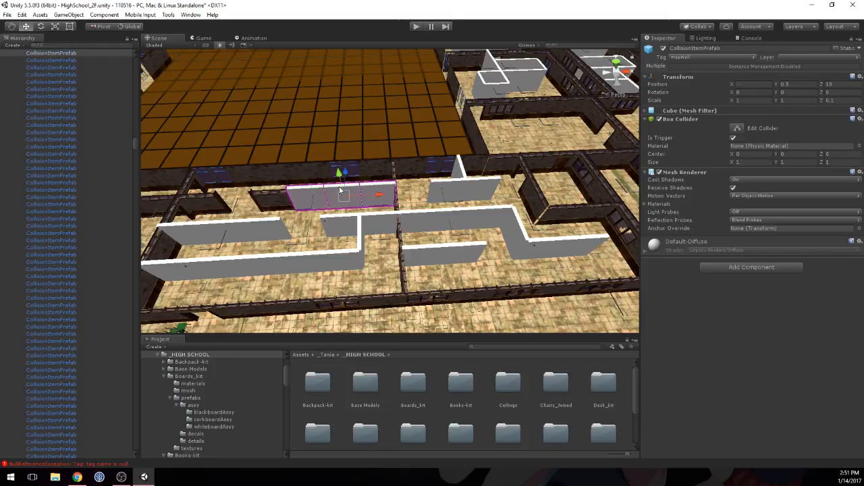
{"action": "left_click_drag", "start_coordinate": [341, 191], "coordinate": [376, 191]}
{"action": "left_click", "coordinate": [659, 173]}
{"action": "middle_click_drag", "start_coordinate": [430, 206], "coordinate": [354, 205]}
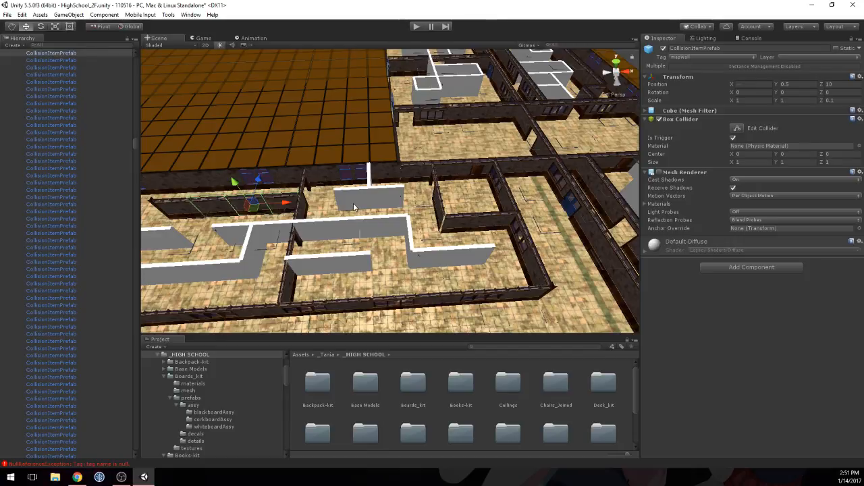
Step: Set the Y rotation of the copied cracked-glass piece wallClassB (127) to 180
{"action": "left_click", "coordinate": [219, 210]}
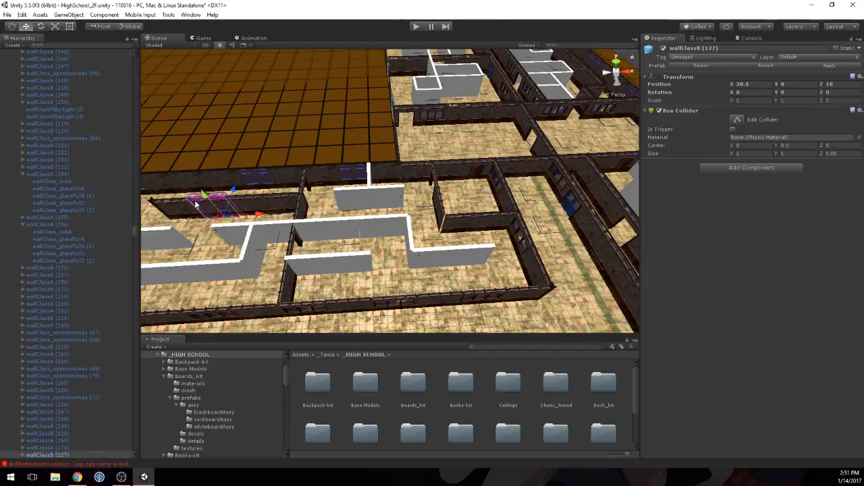
{"action": "key", "text": "f"}
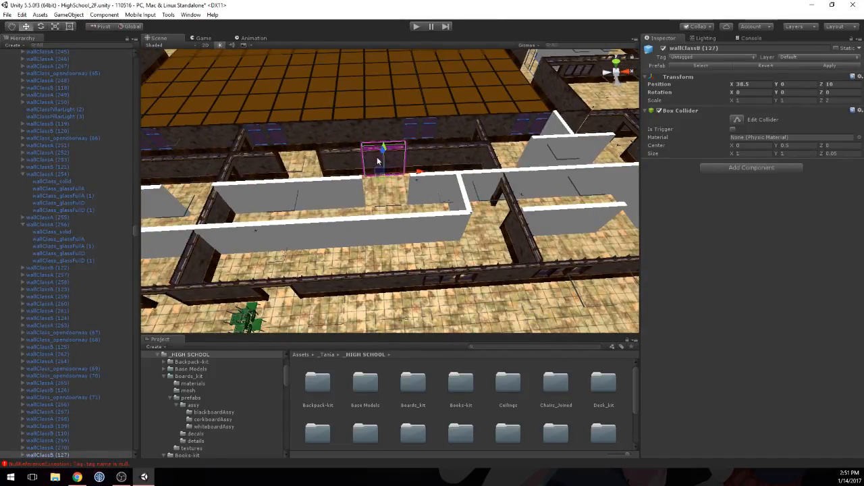
{"action": "scroll", "coordinate": [419, 161], "scroll_direction": "up", "scroll_amount": 5}
{"action": "right_click_drag", "start_coordinate": [419, 161], "coordinate": [407, 127]}
{"action": "scroll", "coordinate": [409, 129], "scroll_direction": "up", "scroll_amount": 5}
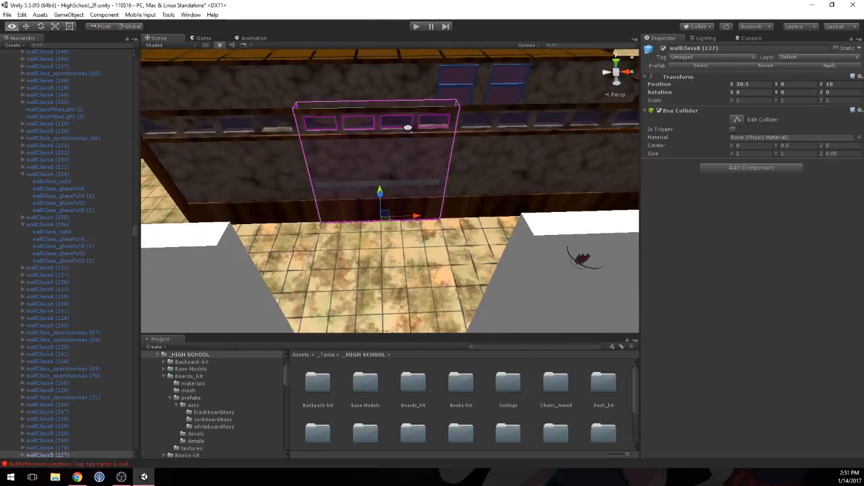
{"action": "scroll", "coordinate": [408, 133], "scroll_direction": "down", "scroll_amount": 3}
{"action": "middle_click_drag", "start_coordinate": [409, 135], "coordinate": [486, 147]}
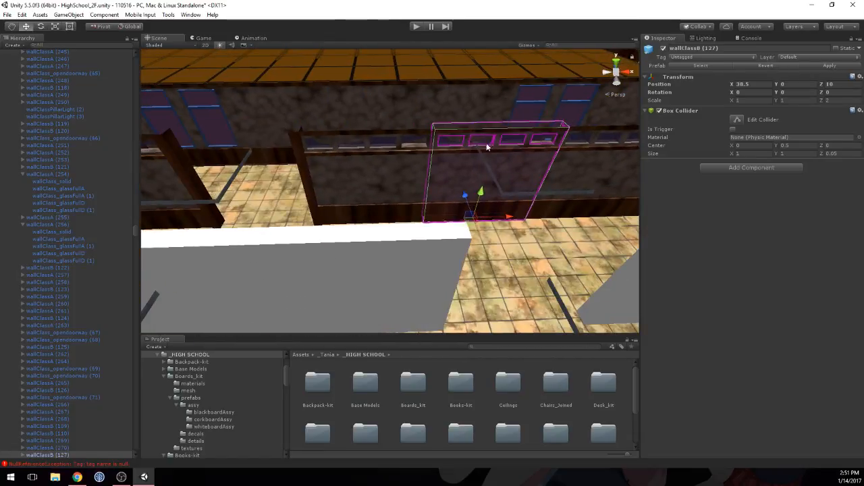
{"action": "left_click", "coordinate": [371, 162]}
{"action": "left_click", "coordinate": [492, 163], "text": "shift"}
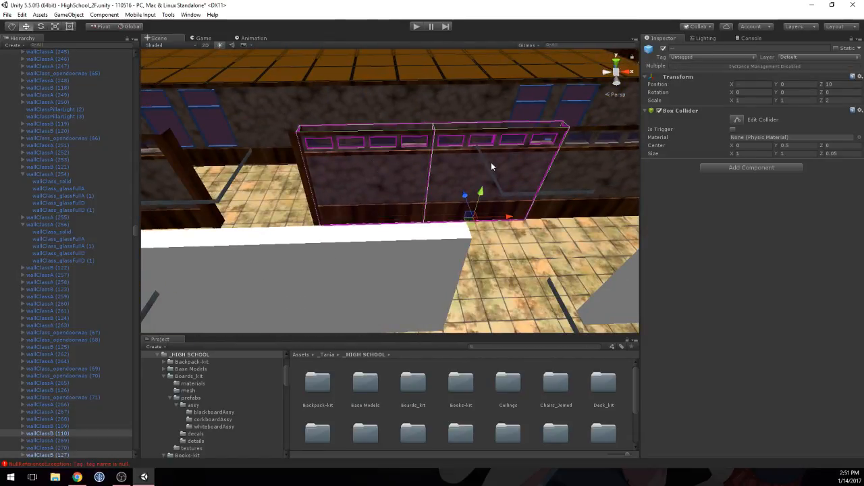
{"action": "left_click", "coordinate": [385, 173]}
{"action": "left_click", "coordinate": [468, 171]}
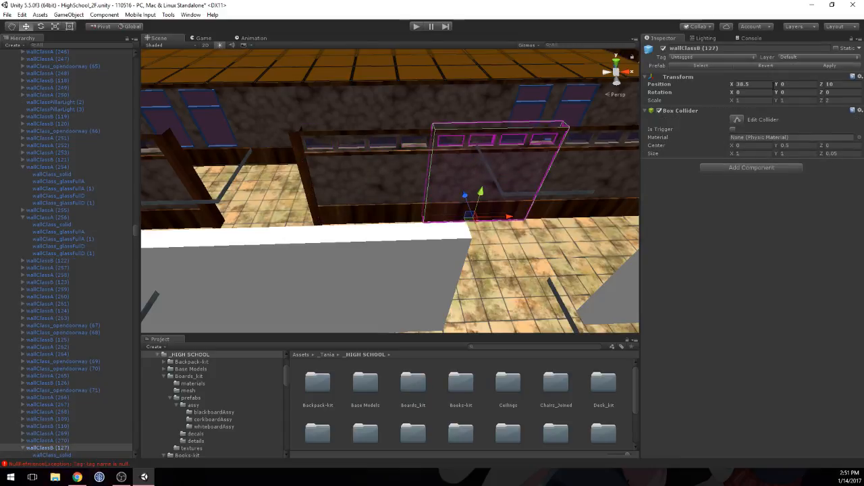
{"action": "type", "text": "180"}
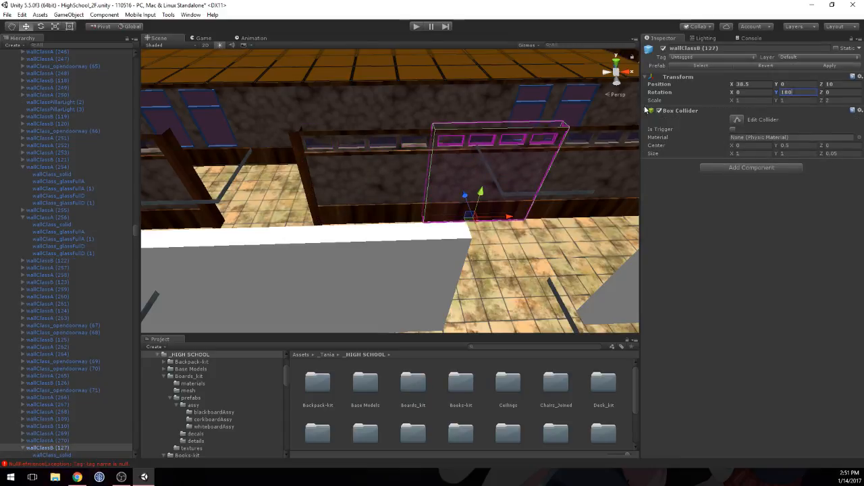
Step: Duplicate wallClassA (270) and wallClassB (127) and move the copies along Z 10 onto the collision walls past the dividing wall
{"action": "left_click", "coordinate": [397, 160]}
{"action": "left_click", "coordinate": [469, 161]}
{"action": "left_click", "coordinate": [602, 164], "text": "shift"}
{"action": "scroll", "coordinate": [591, 163], "scroll_direction": "down", "scroll_amount": 6}
{"action": "middle_click_drag", "start_coordinate": [525, 174], "coordinate": [451, 177]}
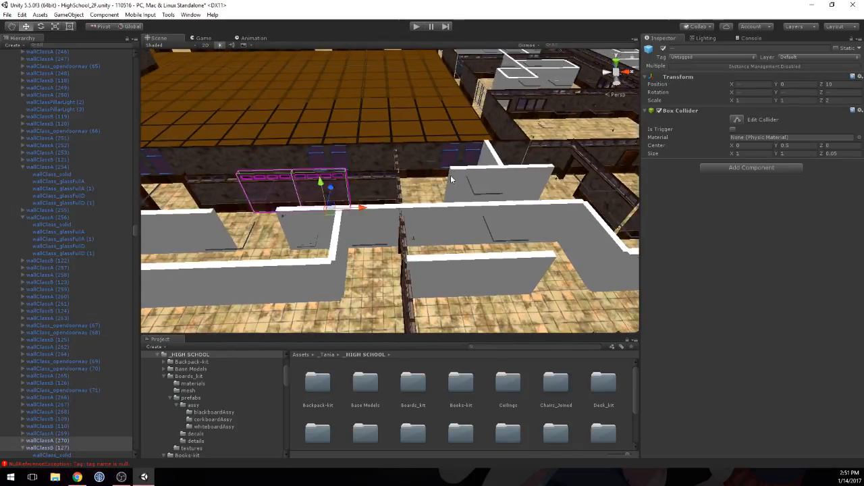
{"action": "key", "text": "ctrl+d"}
{"action": "left_click_drag", "start_coordinate": [364, 209], "coordinate": [540, 191], "text": "ctrl"}
Step: Disable the Mesh Renderer of the two collision walls at Z 10 past the dividing wall
{"action": "left_click", "coordinate": [472, 181]}
{"action": "left_click", "coordinate": [544, 172], "text": "shift"}
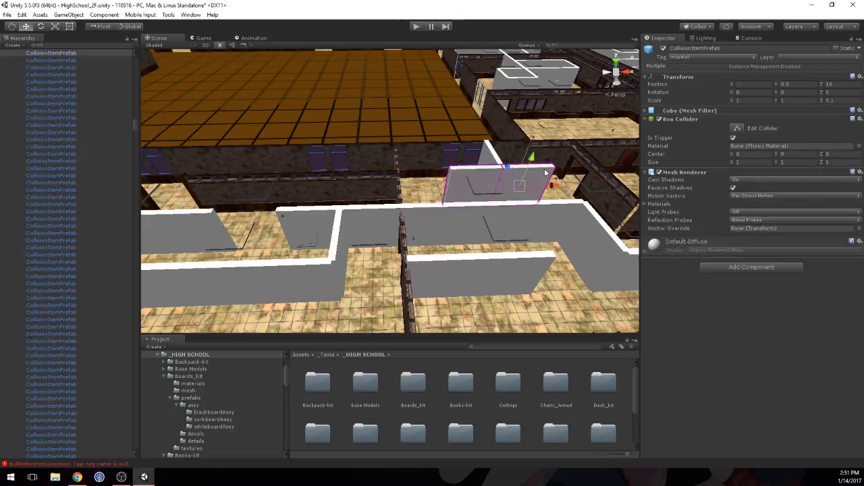
{"action": "left_click", "coordinate": [660, 173]}
Step: Duplicate the two pillars flanking the gap and move the copies to X 41.98 and X 44.02 at the new wall's ends
{"action": "middle_click_drag", "start_coordinate": [341, 193], "coordinate": [442, 223]}
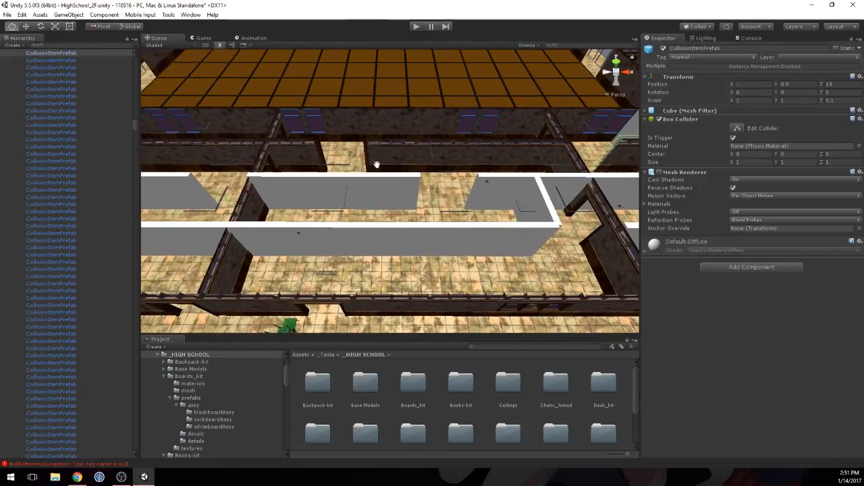
{"action": "middle_click_drag", "start_coordinate": [376, 164], "coordinate": [350, 173]}
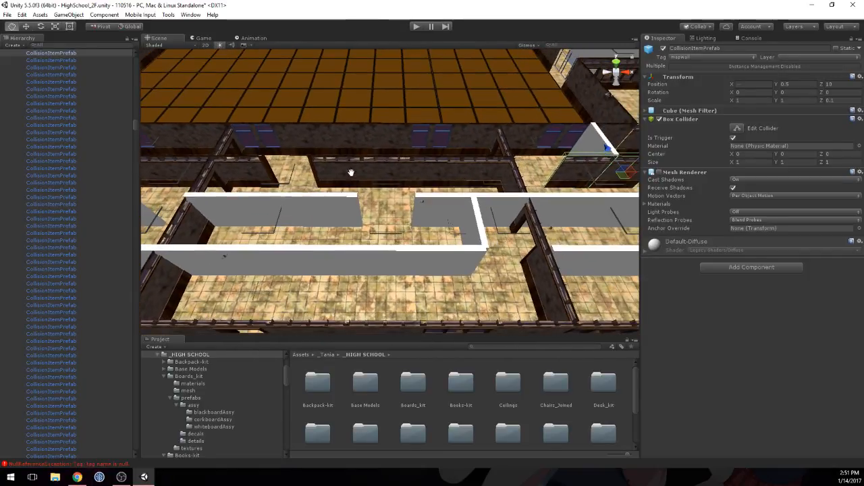
{"action": "left_click", "coordinate": [311, 166]}
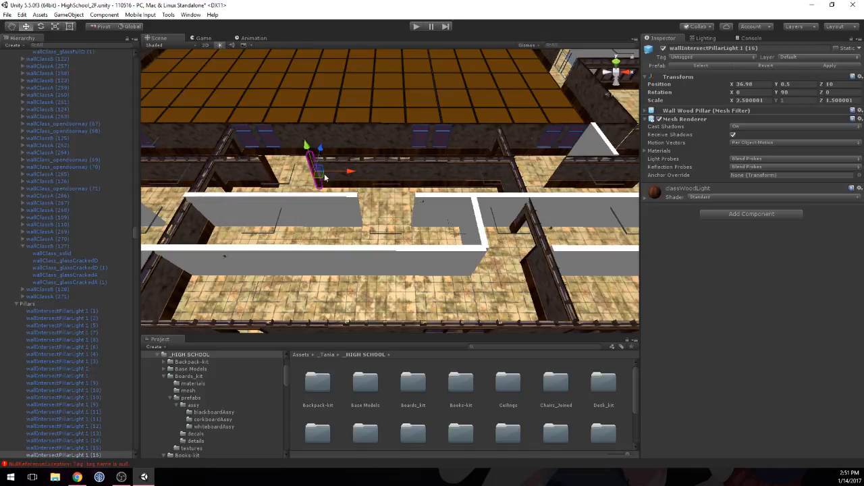
{"action": "left_click_drag", "start_coordinate": [350, 175], "coordinate": [574, 173], "text": "ctrl"}
{"action": "middle_click_drag", "start_coordinate": [574, 172], "coordinate": [739, 169]}
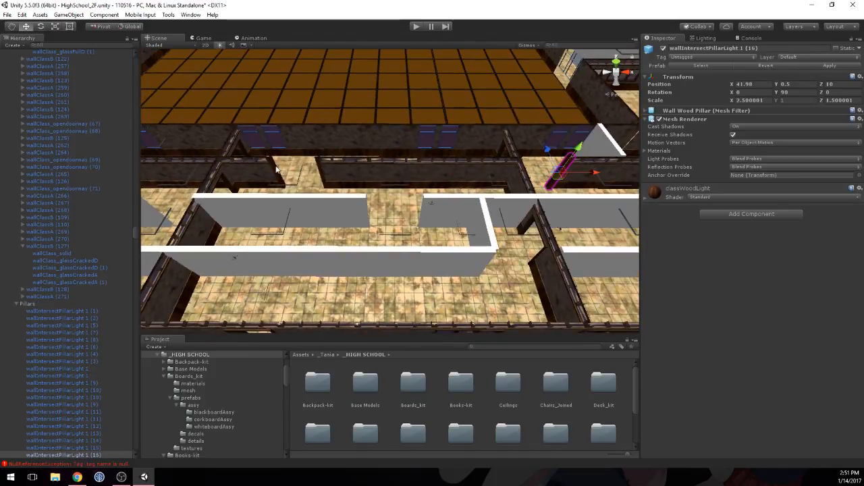
{"action": "left_click", "coordinate": [276, 167]}
{"action": "key", "text": "ctrl+d"}
{"action": "left_click_drag", "start_coordinate": [310, 172], "coordinate": [689, 177], "text": "ctrl"}
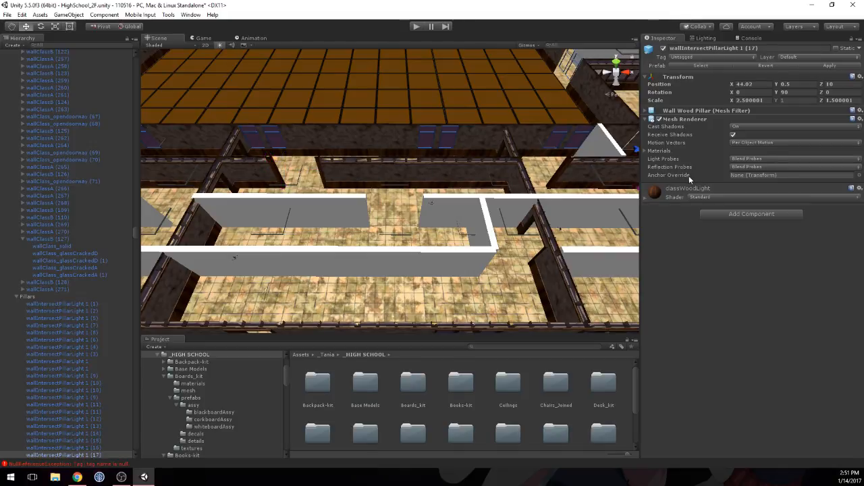
Step: Duplicate wallClassA (266) and move the copy onto the short crosswise collision wall at X 43, Z 10.5
{"action": "middle_click_drag", "start_coordinate": [633, 180], "coordinate": [455, 212]}
{"action": "left_click", "coordinate": [455, 227]}
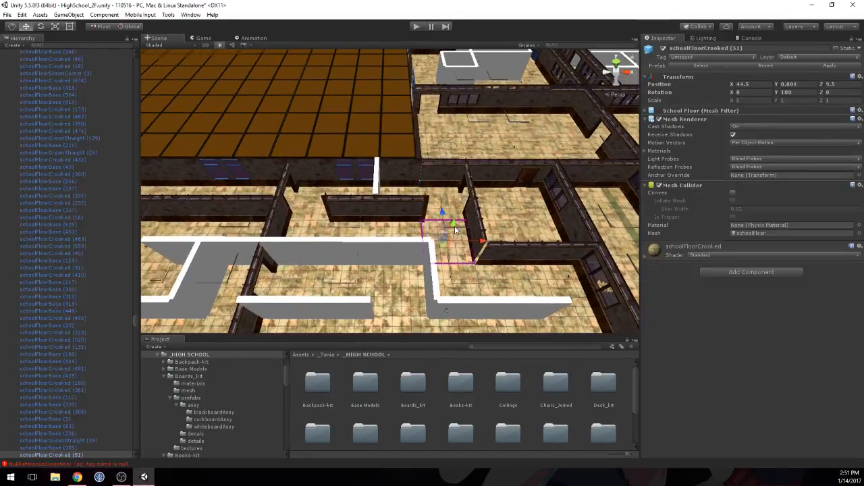
{"action": "left_click_drag", "start_coordinate": [455, 230], "coordinate": [480, 233], "text": "alt"}
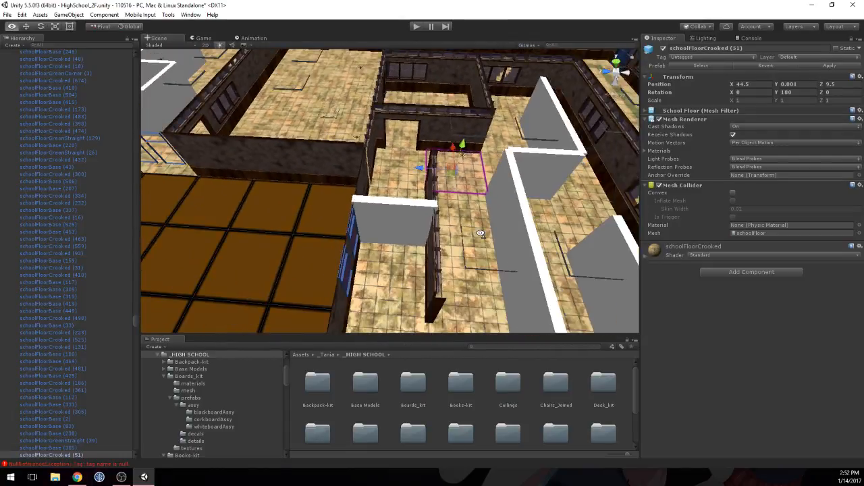
{"action": "left_click", "coordinate": [454, 126]}
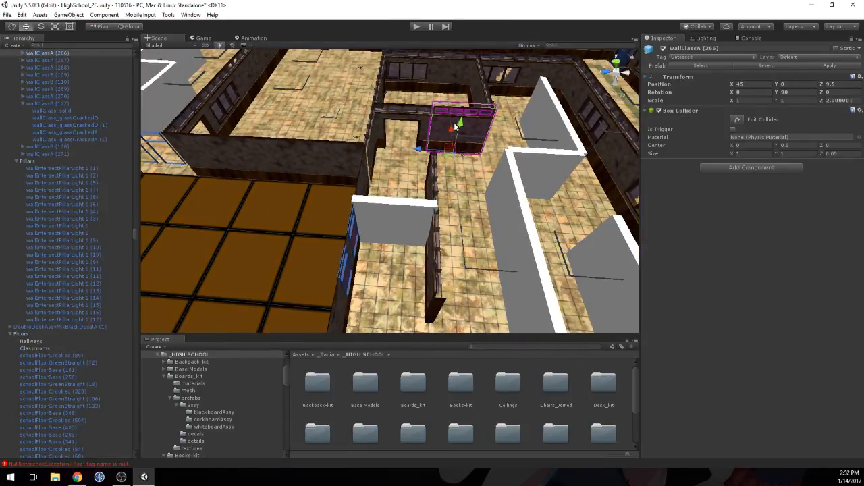
{"action": "key", "text": "ctrl+d"}
{"action": "left_click_drag", "start_coordinate": [452, 129], "coordinate": [373, 242]}
Step: Disable the Mesh Renderer of the crosswise collision wall at X 43, Z 10.5
{"action": "left_click", "coordinate": [406, 227]}
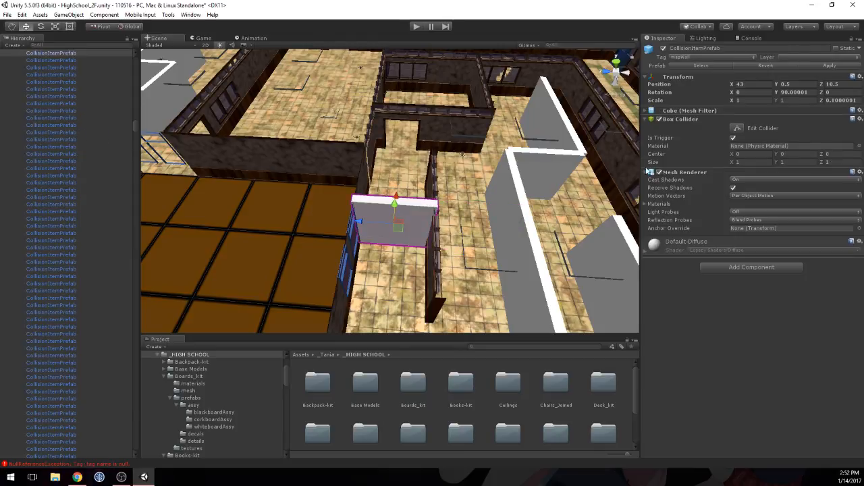
{"action": "left_click", "coordinate": [659, 173]}
{"action": "scroll", "coordinate": [478, 211], "scroll_direction": "up", "scroll_amount": 4}
{"action": "middle_click_drag", "start_coordinate": [477, 211], "coordinate": [451, 200]}
{"action": "right_click_drag", "start_coordinate": [451, 202], "coordinate": [318, 224]}
{"action": "scroll", "coordinate": [331, 204], "scroll_direction": "up", "scroll_amount": 4}
{"action": "scroll", "coordinate": [318, 225], "scroll_direction": "down", "scroll_amount": 8}
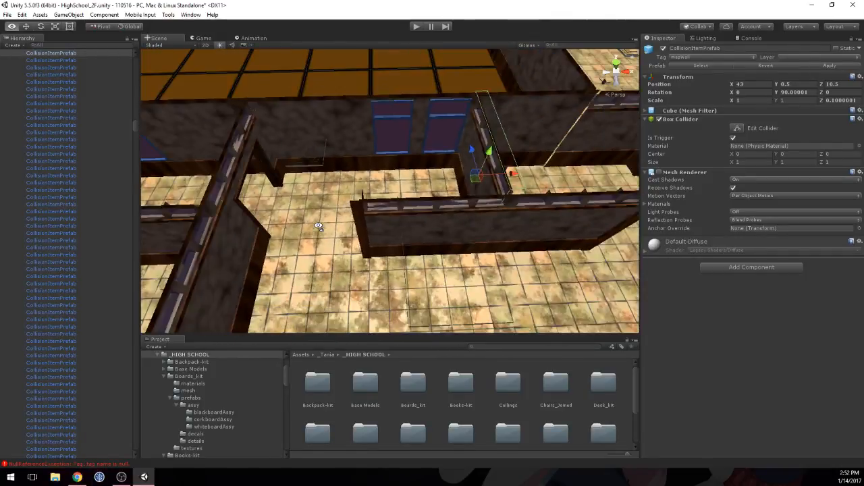
Step: Swap the hallway window and its neighbouring solid wall, placing wallHallwayWindowAssyA (37) at X 41.5 and wallHallway (83) at X 42.5, Z 11
{"action": "left_click", "coordinate": [400, 154]}
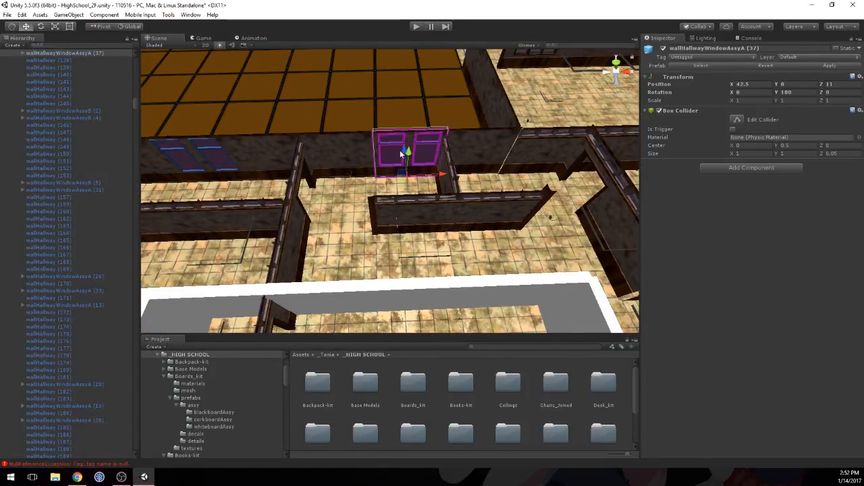
{"action": "left_click", "coordinate": [355, 155]}
{"action": "left_click_drag", "start_coordinate": [355, 154], "coordinate": [351, 103]}
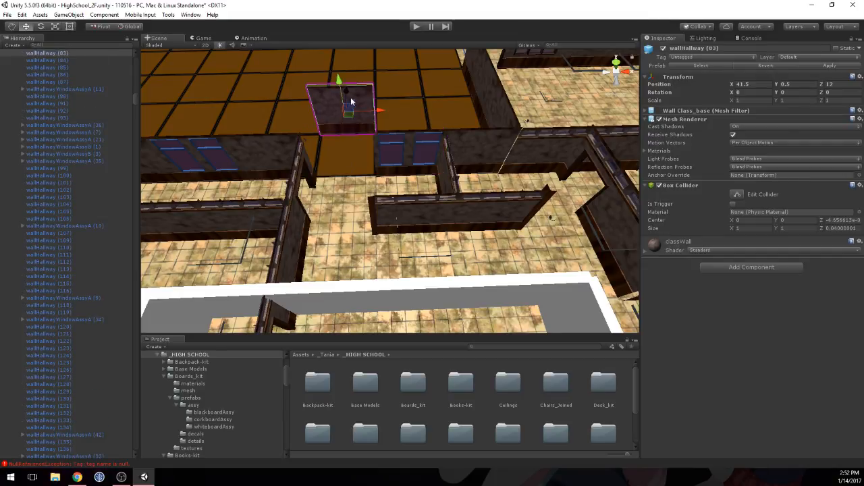
{"action": "left_click", "coordinate": [393, 152]}
{"action": "left_click_drag", "start_coordinate": [443, 174], "coordinate": [395, 173]}
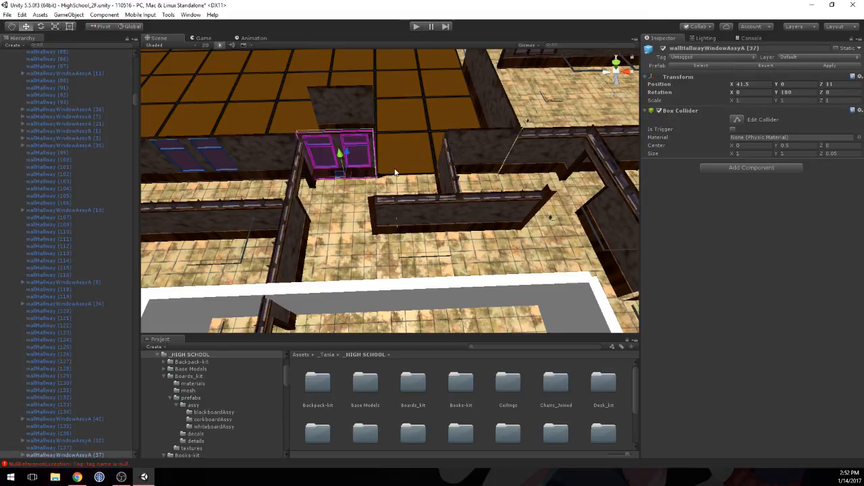
{"action": "left_click", "coordinate": [361, 99]}
{"action": "left_click_drag", "start_coordinate": [360, 108], "coordinate": [414, 106]}
{"action": "left_click_drag", "start_coordinate": [400, 95], "coordinate": [397, 125]}
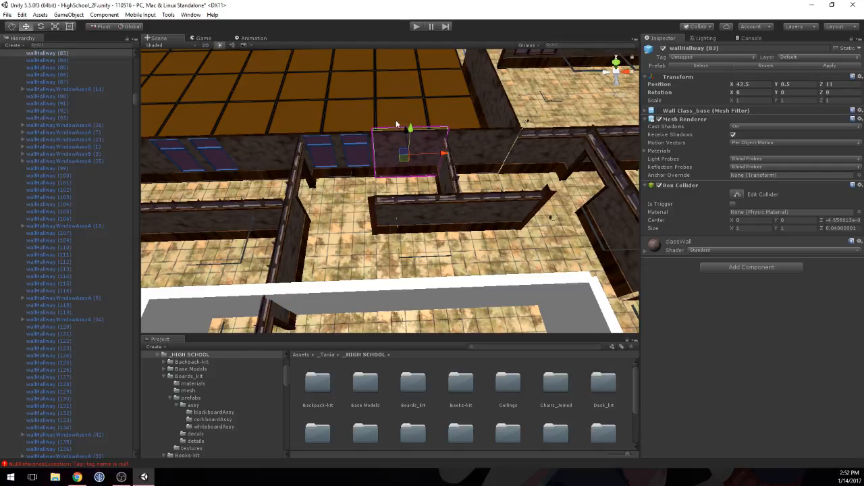
{"action": "mouse_move", "coordinate": [427, 190]}
{"action": "middle_mouse_down"}
{"action": "mouse_move", "coordinate": [428, 178]}
{"action": "mouse_move", "coordinate": [481, 180]}
{"action": "mouse_move", "coordinate": [418, 187]}
{"action": "middle_mouse_up"}
{"action": "mouse_move", "coordinate": [351, 187]}
{"action": "middle_mouse_down"}
{"action": "mouse_move", "coordinate": [493, 182]}
{"action": "mouse_move", "coordinate": [428, 184]}
{"action": "mouse_move", "coordinate": [347, 203]}
{"action": "middle_mouse_up"}
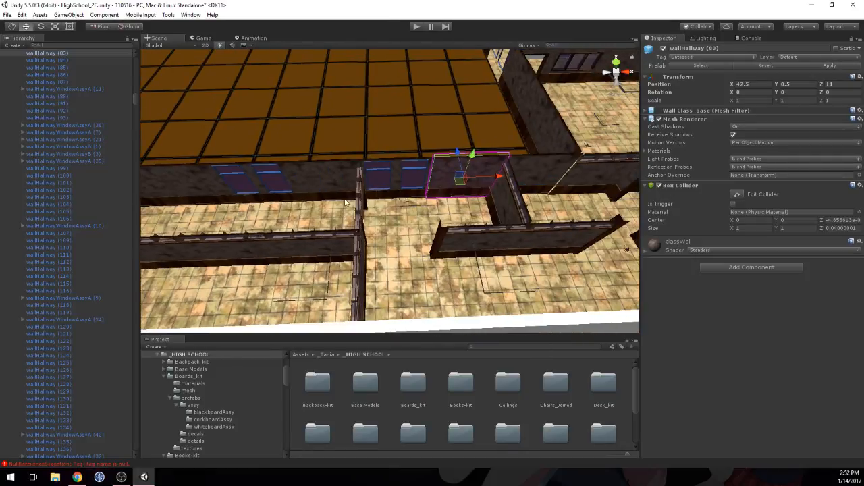
Step: Set the Z scale of wallHallway (185) at X 43.5, Z 11 to 2 and apply the change to its prefab
{"action": "right_click_drag", "start_coordinate": [433, 195], "coordinate": [518, 195]}
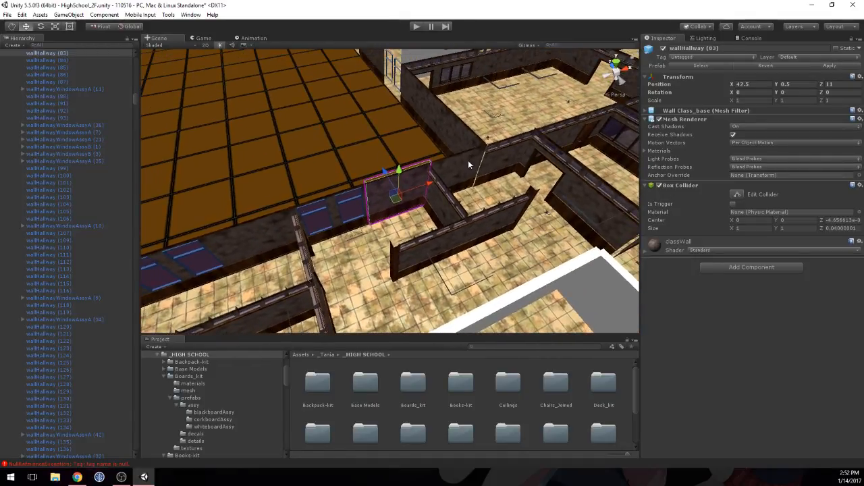
{"action": "left_click", "coordinate": [468, 160]}
{"action": "middle_click_drag", "start_coordinate": [477, 174], "coordinate": [465, 185]}
{"action": "scroll", "coordinate": [466, 185], "scroll_direction": "up", "scroll_amount": 4}
{"action": "left_click", "coordinate": [466, 186]}
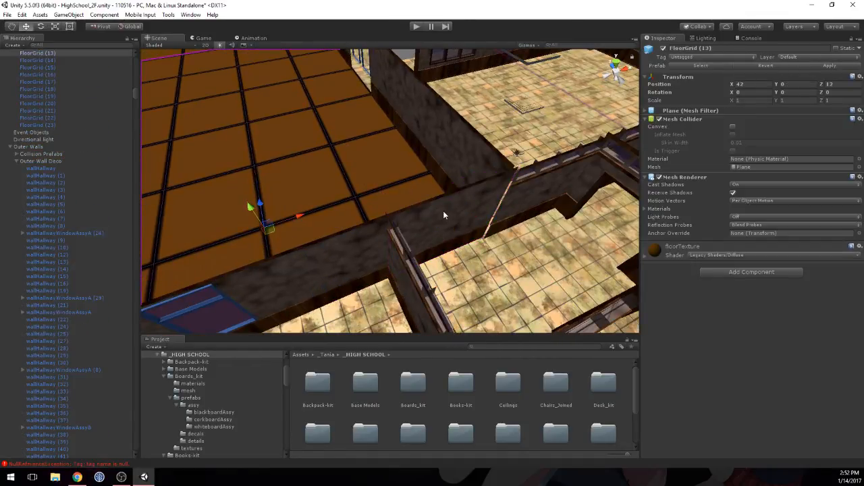
{"action": "left_click", "coordinate": [443, 212]}
{"action": "left_click", "coordinate": [532, 200]}
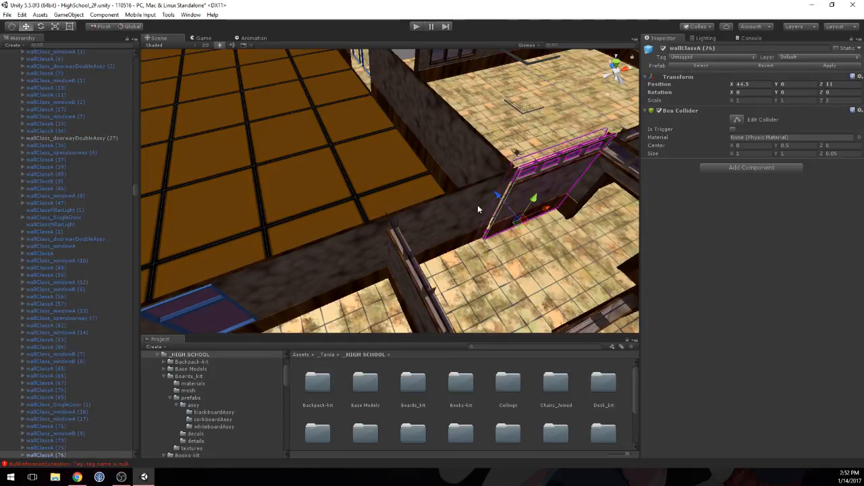
{"action": "left_click", "coordinate": [453, 213]}
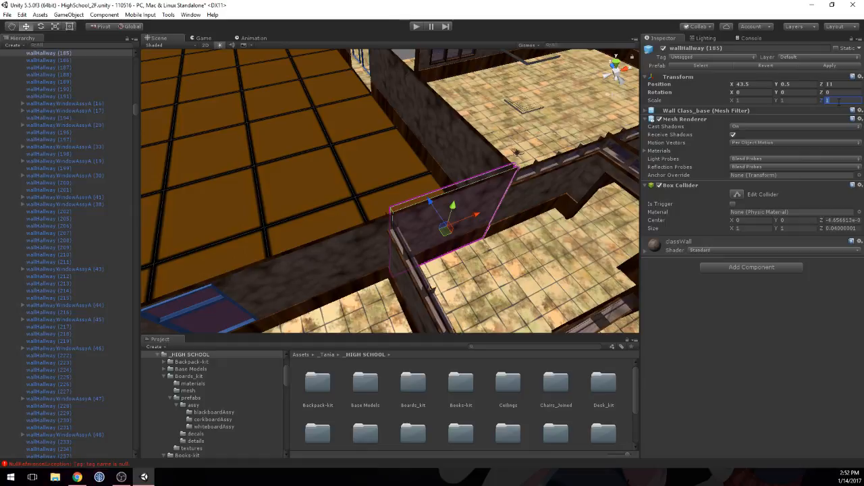
{"action": "type", "text": "2"}
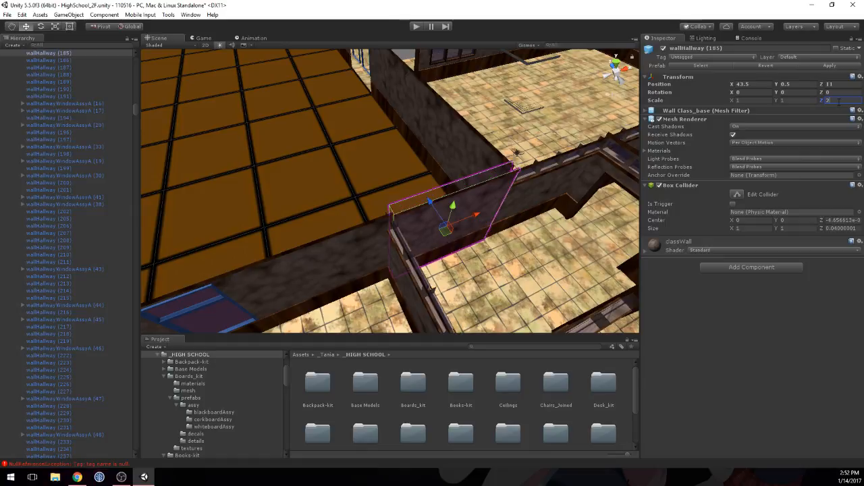
{"action": "left_click", "coordinate": [830, 66]}
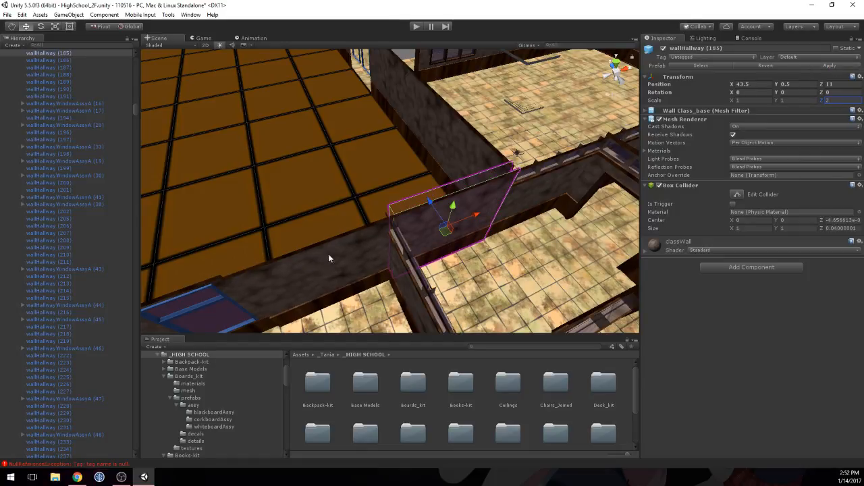
Step: Set the Z scale of the hallway window wallHallwayWindowAssyA (37) to 2 and apply it to its prefab
{"action": "left_click", "coordinate": [208, 289]}
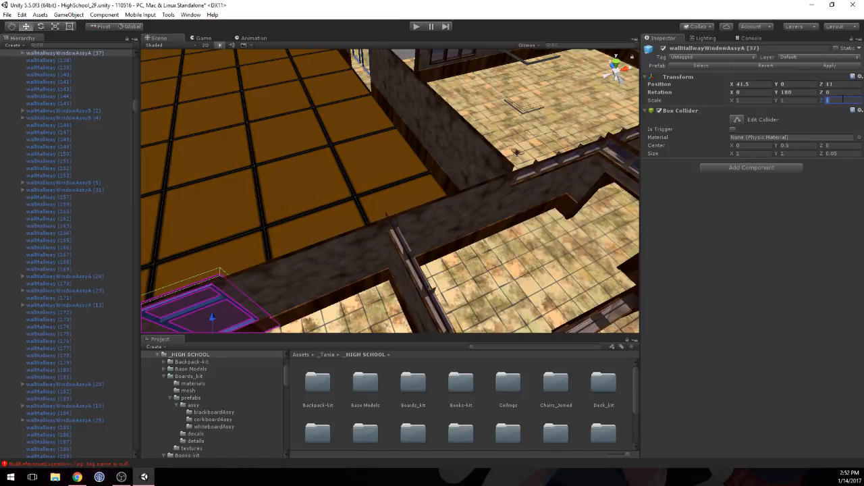
{"action": "type", "text": "0"}
{"action": "key", "text": "BackSpace"}
{"action": "type", "text": "2"}
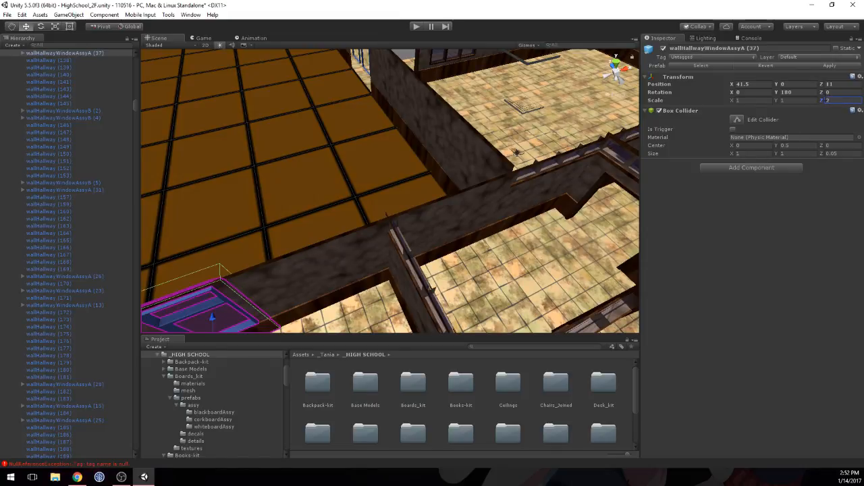
Step: Examine the hallway walls and windows along the courtyard edge at Z 11, including wallHallwayWindowAssyA (36)
{"action": "right_click_drag", "start_coordinate": [450, 171], "coordinate": [405, 119]}
{"action": "left_click", "coordinate": [415, 198]}
{"action": "key", "text": "w"}
{"action": "scroll", "coordinate": [430, 177], "scroll_direction": "down", "scroll_amount": 3}
{"action": "scroll", "coordinate": [423, 152], "scroll_direction": "down", "scroll_amount": 3}
{"action": "scroll", "coordinate": [424, 152], "scroll_direction": "up", "scroll_amount": 2}
{"action": "key", "text": "s"}
{"action": "key", "text": "w"}
{"action": "key", "text": "s"}
{"action": "key", "text": "s"}
{"action": "middle_click_drag", "start_coordinate": [405, 119], "coordinate": [519, 145]}
{"action": "right_click_drag", "start_coordinate": [519, 144], "coordinate": [466, 256]}
{"action": "scroll", "coordinate": [466, 256], "scroll_direction": "down", "scroll_amount": 2}
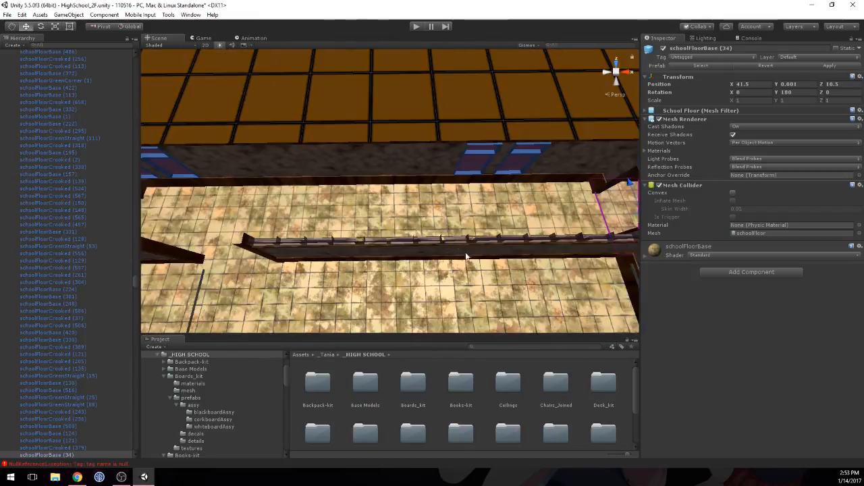
{"action": "middle_click_drag", "start_coordinate": [465, 256], "coordinate": [397, 237]}
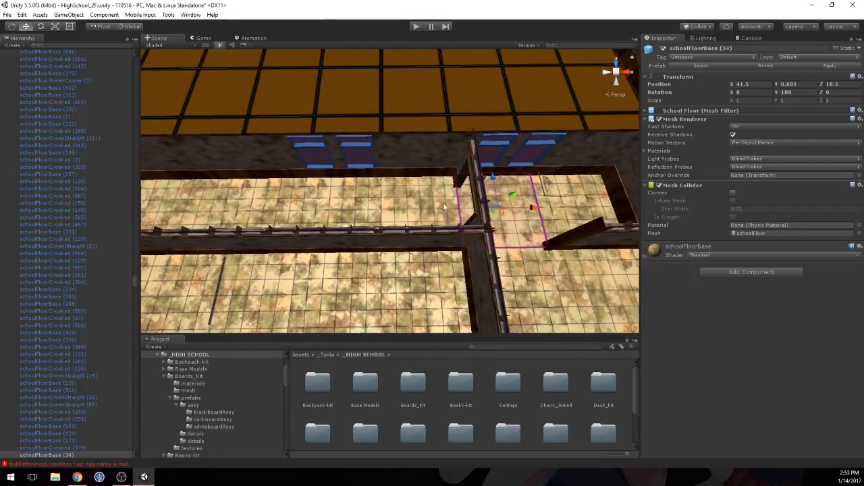
{"action": "left_click", "coordinate": [494, 149]}
{"action": "left_click", "coordinate": [320, 156]}
{"action": "middle_click_drag", "start_coordinate": [320, 156], "coordinate": [349, 229]}
{"action": "scroll", "coordinate": [349, 230], "scroll_direction": "down", "scroll_amount": 3}
{"action": "scroll", "coordinate": [349, 229], "scroll_direction": "down", "scroll_amount": 5}
{"action": "middle_click_drag", "start_coordinate": [323, 156], "coordinate": [337, 177]}
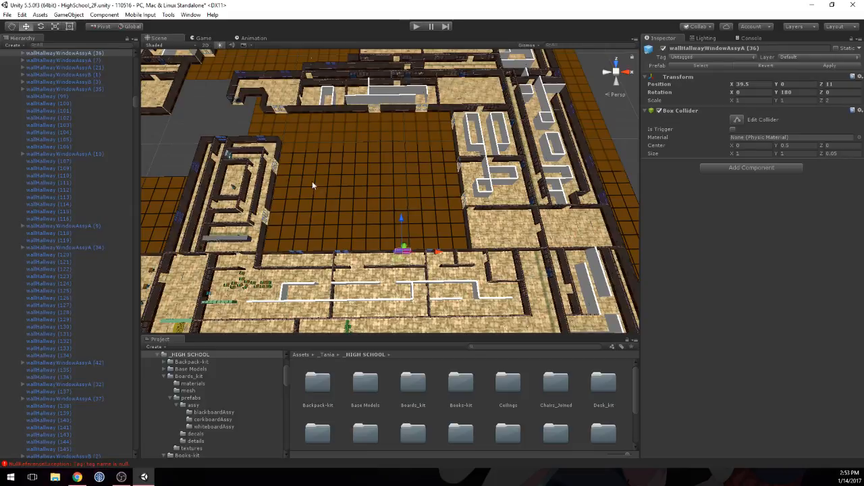
{"action": "scroll", "coordinate": [417, 203], "scroll_direction": "up", "scroll_amount": 10}
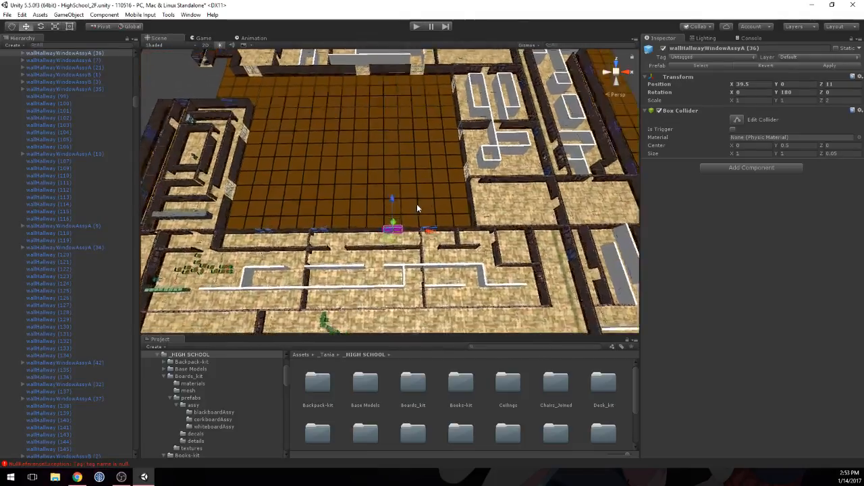
{"action": "middle_click_drag", "start_coordinate": [408, 237], "coordinate": [409, 162]}
{"action": "scroll", "coordinate": [409, 162], "scroll_direction": "up", "scroll_amount": 5}
{"action": "right_click_drag", "start_coordinate": [409, 162], "coordinate": [418, 135]}
{"action": "key", "text": "w"}
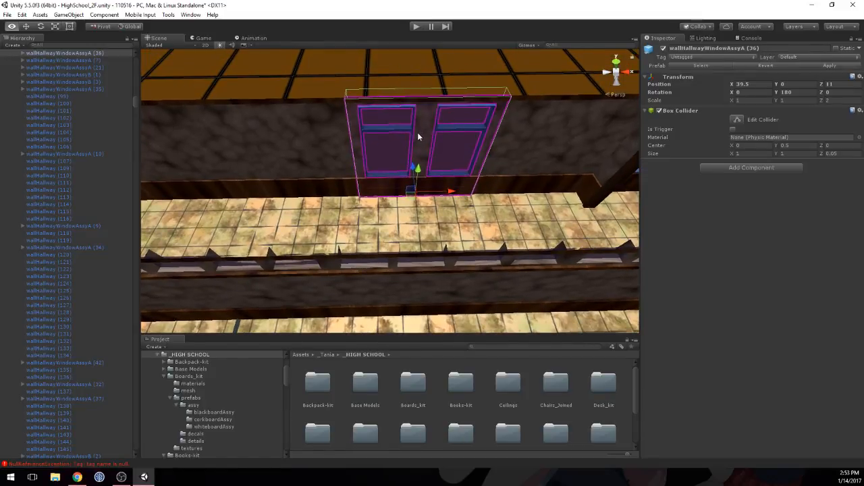
{"action": "middle_click_drag", "start_coordinate": [418, 135], "coordinate": [410, 168]}
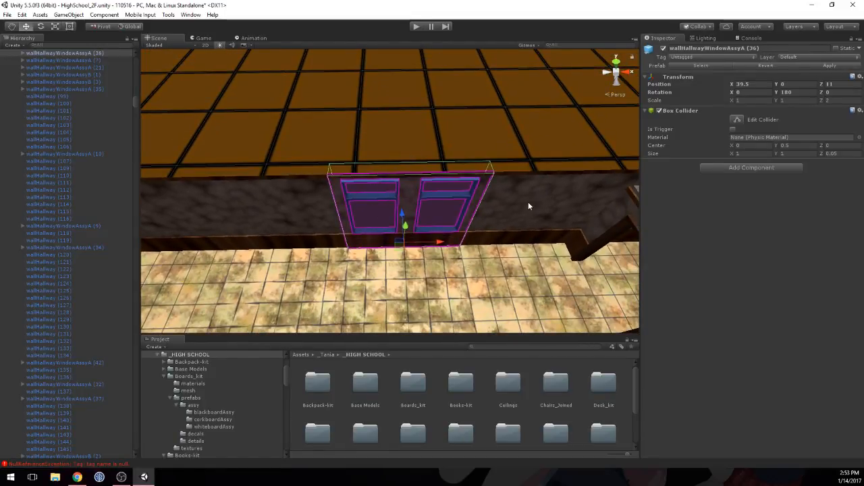
{"action": "left_click", "coordinate": [528, 204]}
{"action": "left_click", "coordinate": [359, 207]}
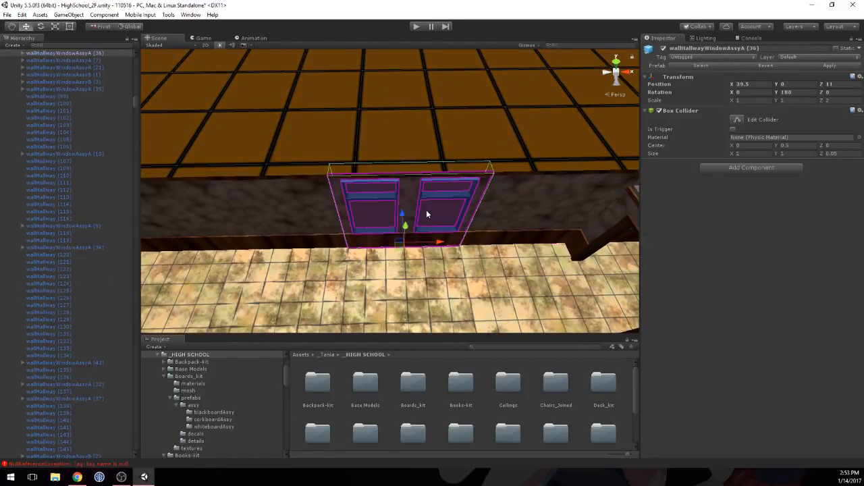
{"action": "right_click_drag", "start_coordinate": [405, 226], "coordinate": [353, 146]}
Step: Survey the classrooms beside the courtyard and their remaining placeholder collision walls from several angles
{"action": "middle_click_drag", "start_coordinate": [353, 146], "coordinate": [286, 158]}
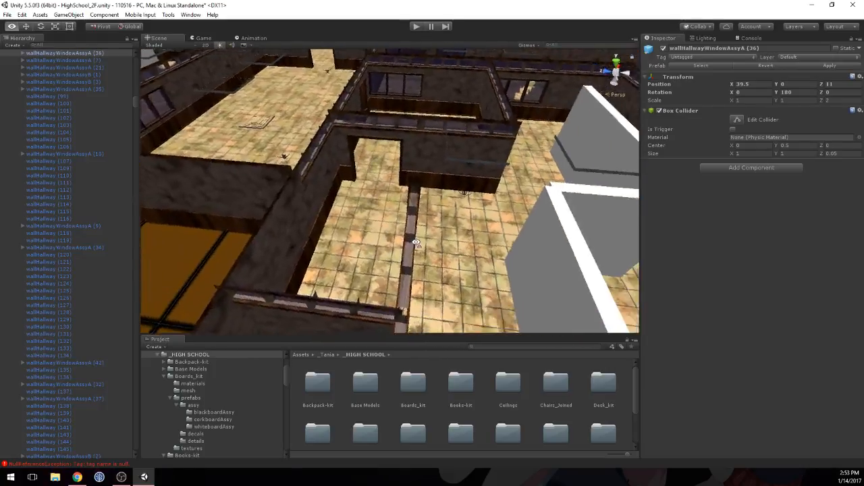
{"action": "scroll", "coordinate": [285, 158], "scroll_direction": "down", "scroll_amount": 3}
{"action": "middle_click_drag", "start_coordinate": [447, 227], "coordinate": [409, 243]}
{"action": "left_click_drag", "start_coordinate": [409, 243], "coordinate": [256, 290], "text": "alt"}
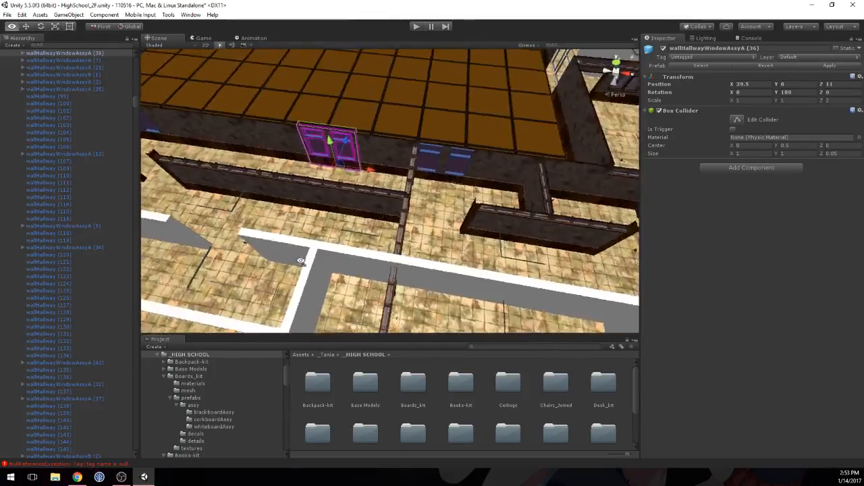
{"action": "middle_click_drag", "start_coordinate": [320, 311], "coordinate": [464, 257]}
{"action": "scroll", "coordinate": [308, 255], "scroll_direction": "down", "scroll_amount": 3}
{"action": "scroll", "coordinate": [365, 248], "scroll_direction": "down", "scroll_amount": 3}
{"action": "middle_click_drag", "start_coordinate": [364, 249], "coordinate": [511, 229]}
{"action": "middle_click_drag", "start_coordinate": [449, 204], "coordinate": [443, 224]}
{"action": "left_click_drag", "start_coordinate": [277, 219], "coordinate": [417, 199], "text": "alt"}
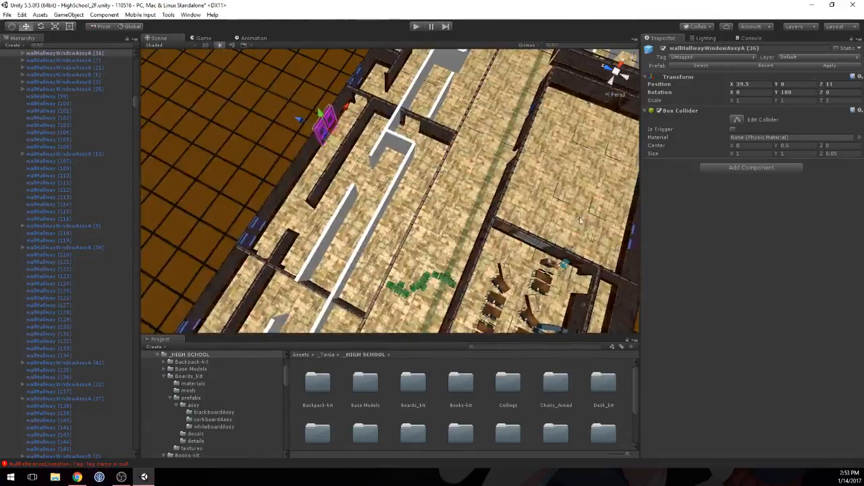
{"action": "left_click_drag", "start_coordinate": [324, 197], "coordinate": [423, 186], "text": "alt"}
{"action": "middle_click_drag", "start_coordinate": [384, 195], "coordinate": [369, 177]}
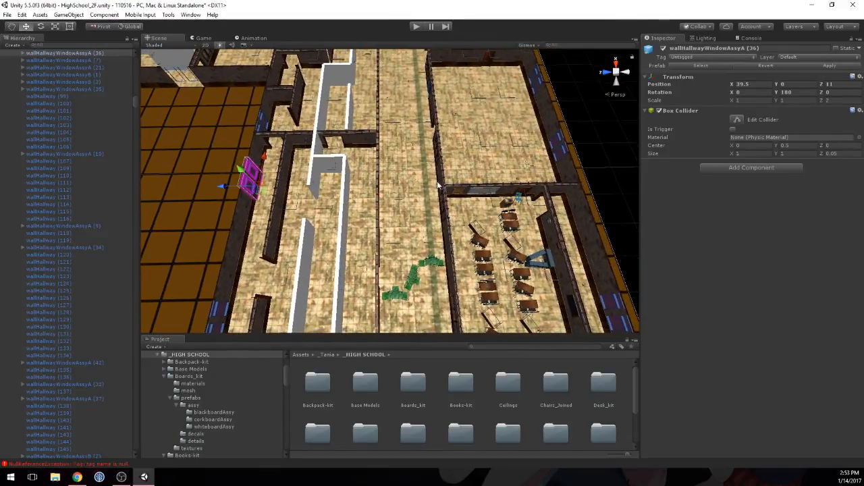
{"action": "left_click_drag", "start_coordinate": [587, 195], "coordinate": [418, 244], "text": "alt"}
{"action": "middle_click_drag", "start_coordinate": [418, 245], "coordinate": [367, 213]}
{"action": "scroll", "coordinate": [367, 213], "scroll_direction": "up", "scroll_amount": 3}
{"action": "right_click_drag", "start_coordinate": [367, 213], "coordinate": [359, 182]}
{"action": "scroll", "coordinate": [360, 183], "scroll_direction": "down", "scroll_amount": 2}
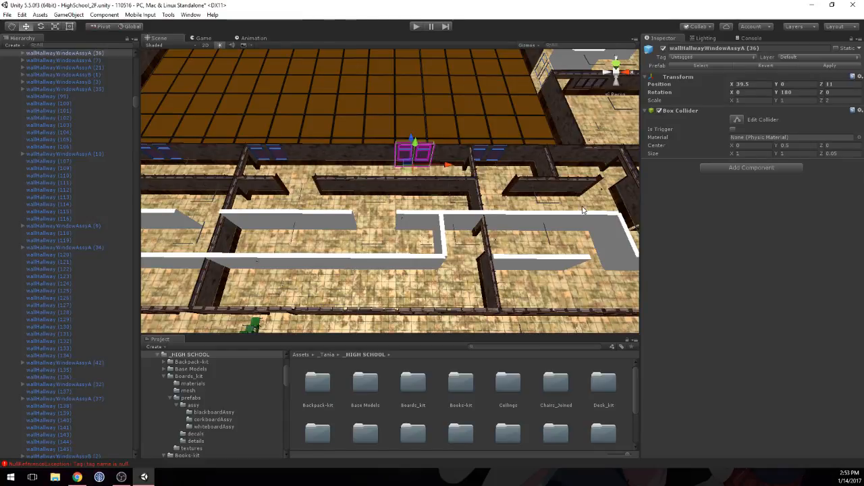
{"action": "middle_click_drag", "start_coordinate": [584, 211], "coordinate": [509, 214]}
{"action": "scroll", "coordinate": [431, 209], "scroll_direction": "up", "scroll_amount": 5}
{"action": "right_click_drag", "start_coordinate": [428, 209], "coordinate": [729, 212]}
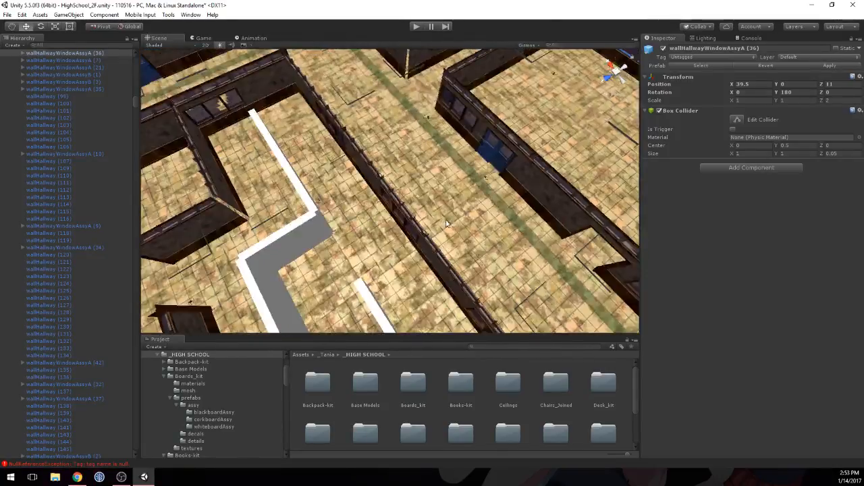
{"action": "right_click_drag", "start_coordinate": [446, 223], "coordinate": [330, 144]}
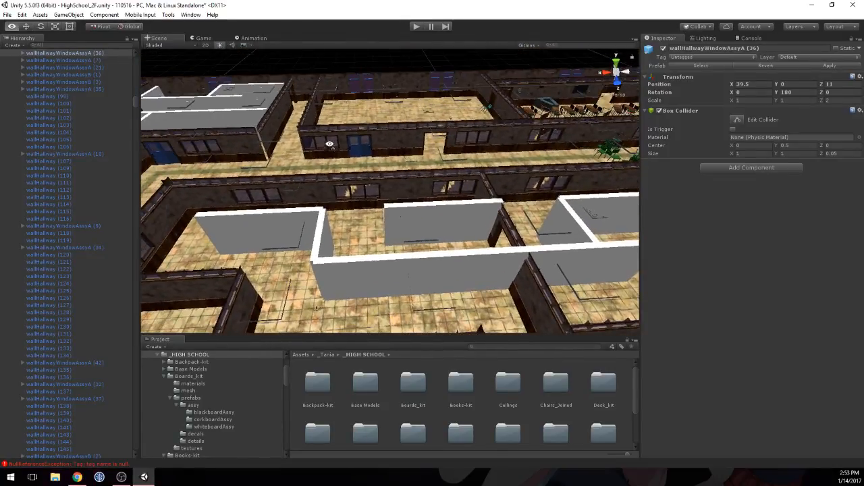
Step: Replace wallClass_windowB (14) at X 43.5, Z 7 with a duplicate of the adjacent solid wall wallClassA (67)
{"action": "left_click", "coordinate": [354, 179]}
{"action": "key", "text": "f"}
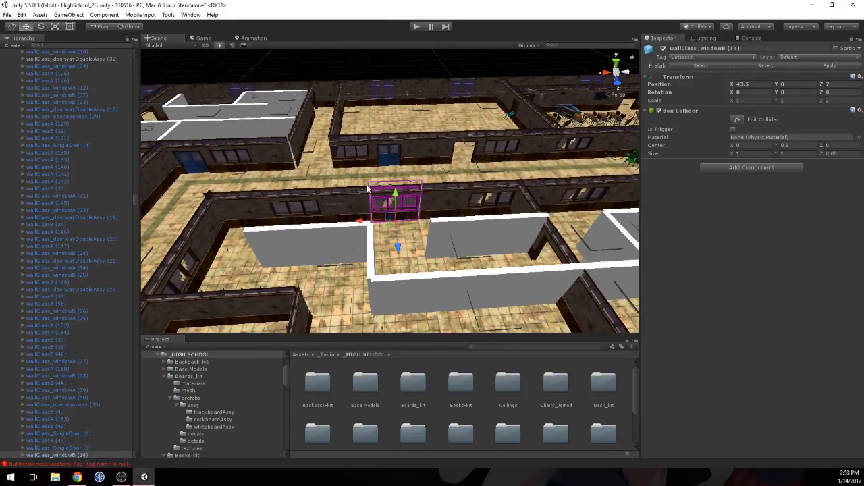
{"action": "left_click", "coordinate": [439, 199]}
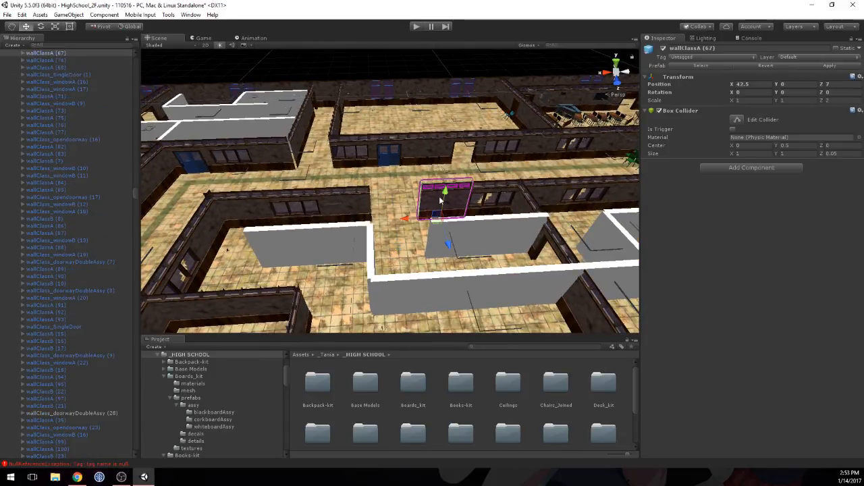
{"action": "key", "text": "ctrl+d"}
{"action": "left_click_drag", "start_coordinate": [425, 214], "coordinate": [368, 219]}
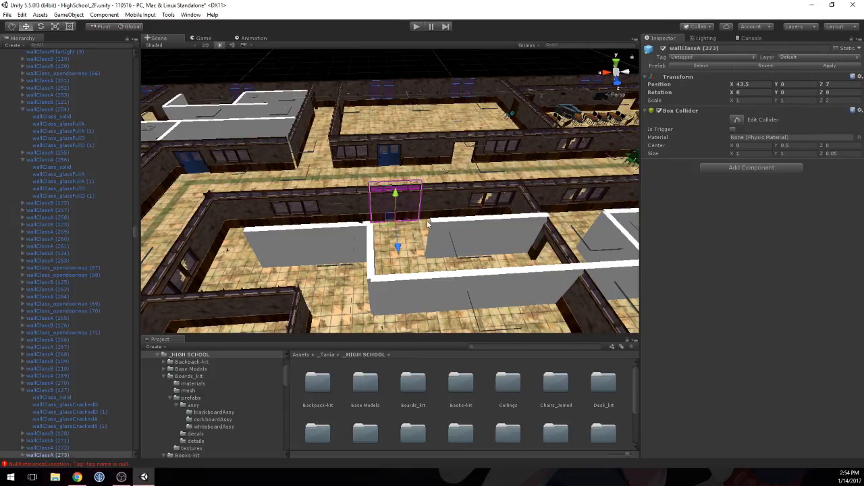
Step: Open the Single Desk folder among the Desk_kit assembly prefabs
{"action": "middle_click_drag", "start_coordinate": [427, 224], "coordinate": [411, 248]}
{"action": "right_click_drag", "start_coordinate": [411, 249], "coordinate": [407, 274]}
{"action": "middle_click_drag", "start_coordinate": [393, 233], "coordinate": [391, 241]}
{"action": "left_click", "coordinate": [389, 228]}
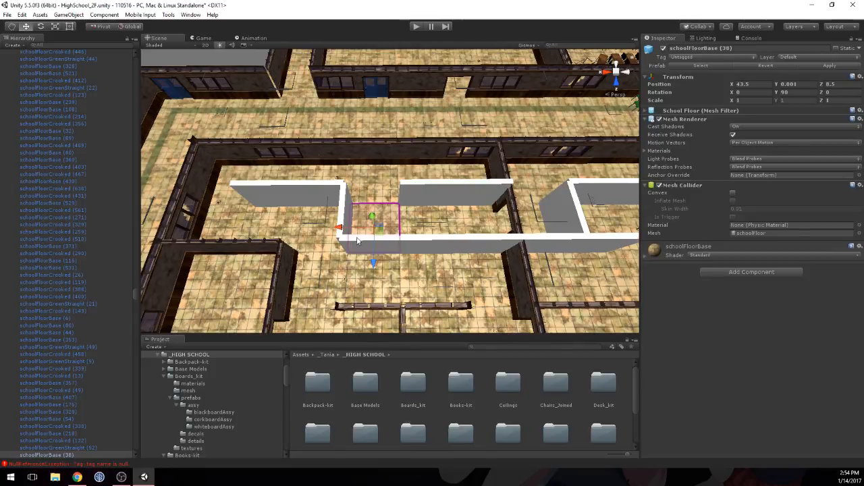
{"action": "middle_click_drag", "start_coordinate": [359, 241], "coordinate": [367, 196]}
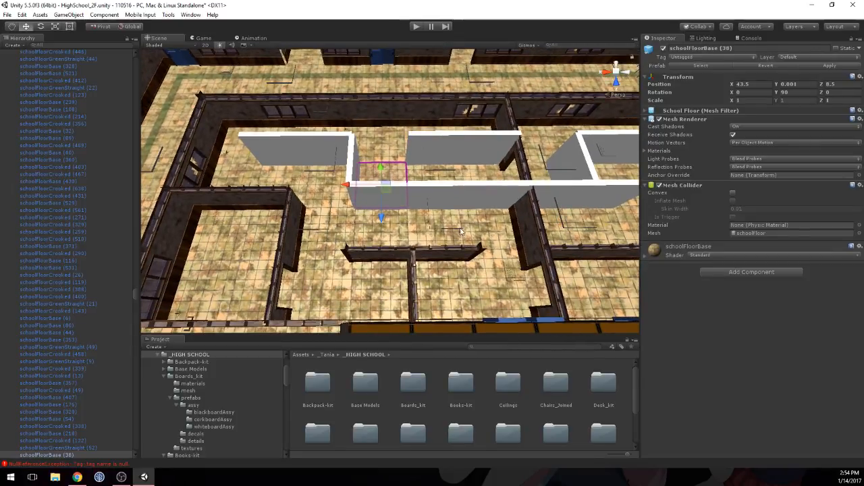
{"action": "double_click", "coordinate": [604, 382]}
{"action": "double_click", "coordinate": [403, 383]}
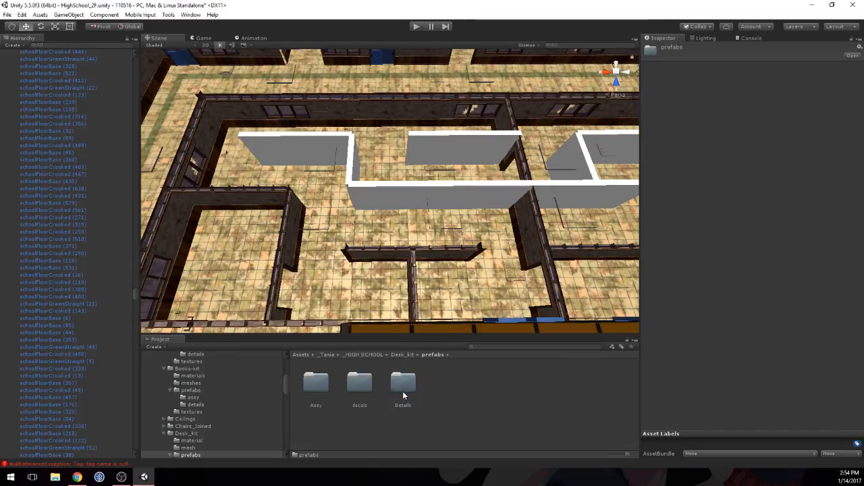
{"action": "double_click", "coordinate": [316, 385]}
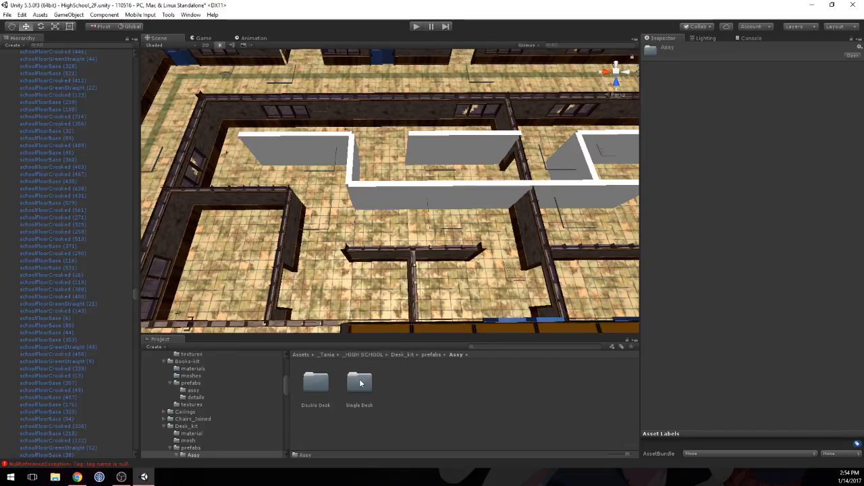
{"action": "middle_click_drag", "start_coordinate": [540, 147], "coordinate": [558, 142]}
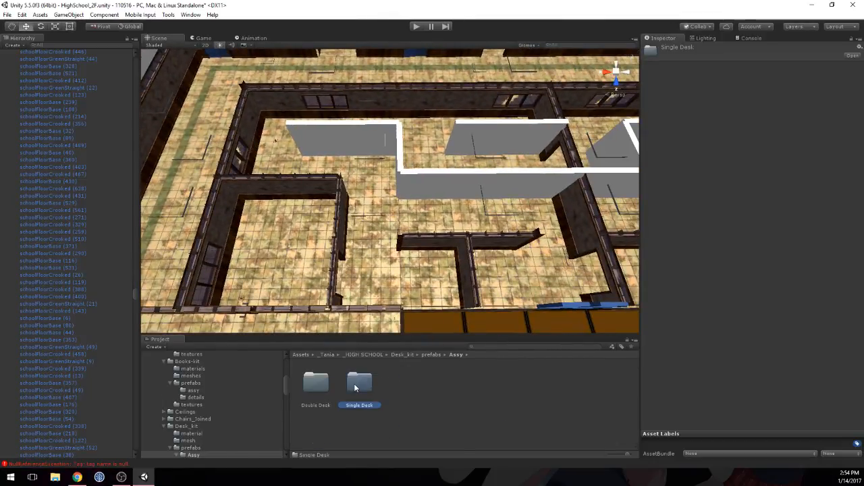
{"action": "double_click", "coordinate": [359, 383]}
Step: Reimport all prefabs in the Single Desk folder to regenerate their thumbnails
{"action": "left_click", "coordinate": [316, 388]}
{"action": "scroll", "coordinate": [412, 406], "scroll_direction": "down", "scroll_amount": 4}
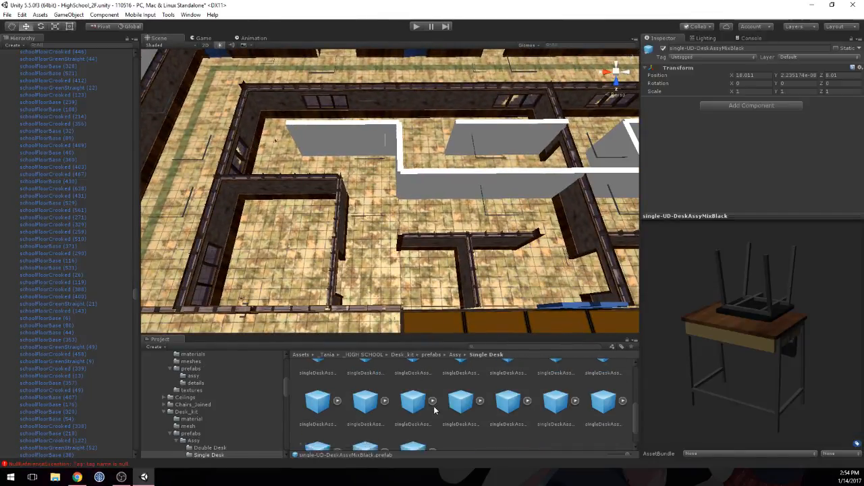
{"action": "left_click", "coordinate": [406, 422], "text": "shift"}
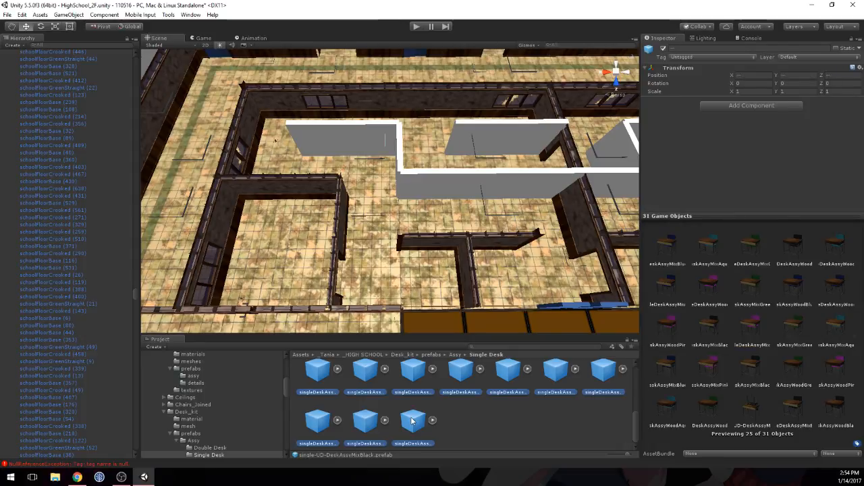
{"action": "right_click", "coordinate": [409, 421]}
{"action": "left_click", "coordinate": [434, 373]}
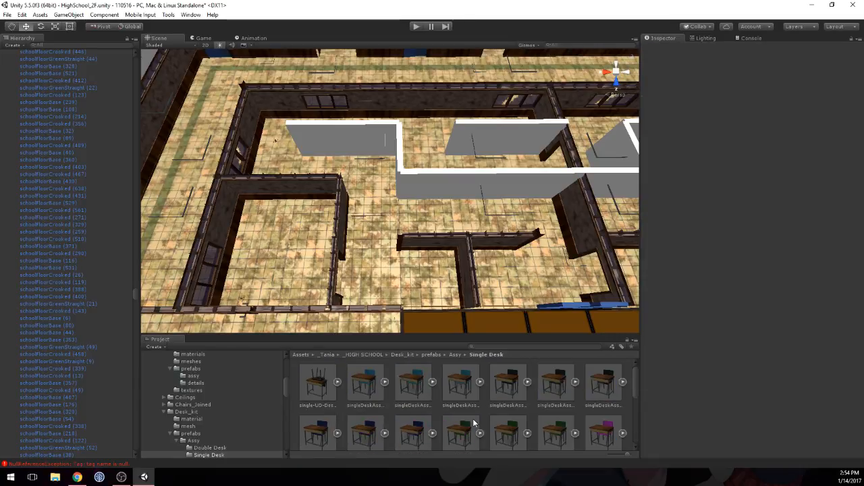
Step: Preview the single-UD-DeskAssyMixBlack and singleDeskAssyMixAqua desk prefabs
{"action": "left_click", "coordinate": [318, 388]}
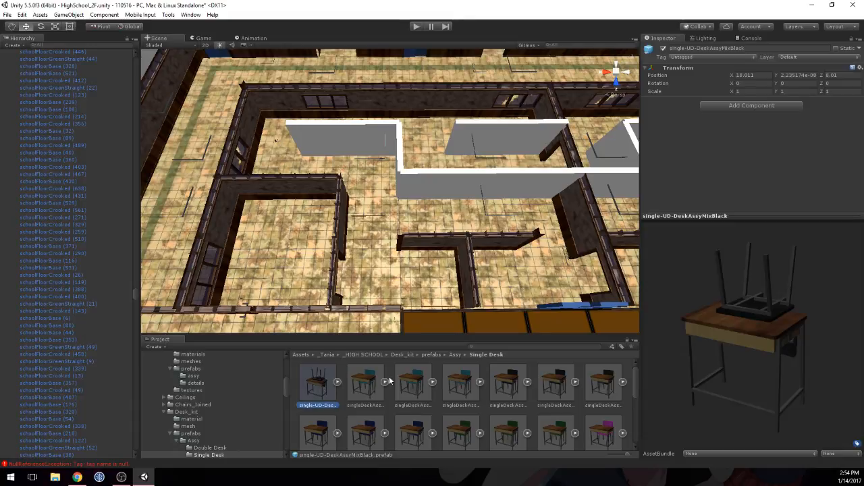
{"action": "left_click_drag", "start_coordinate": [791, 311], "coordinate": [648, 318]}
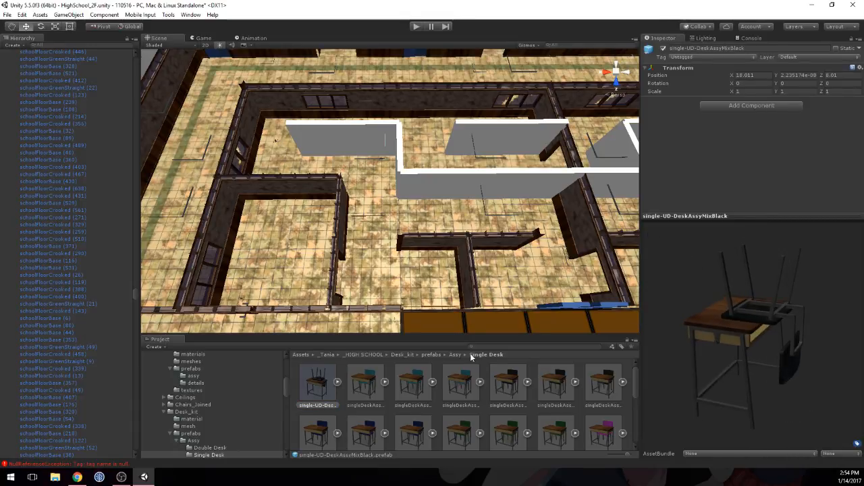
{"action": "left_click", "coordinate": [363, 384]}
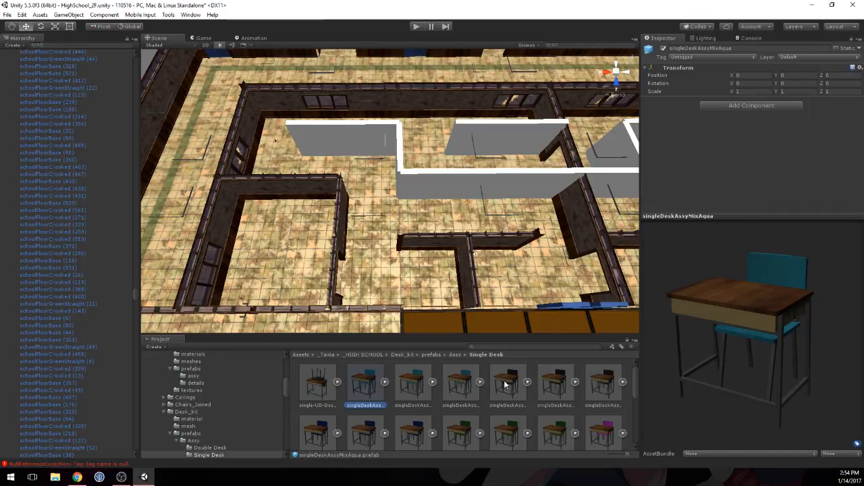
Step: Preview the singleDeskAssyMixAquaDecalA and singleDeskAssyMixPinkDecalB desk prefabs from several angles
{"action": "left_click", "coordinate": [422, 386]}
{"action": "left_click_drag", "start_coordinate": [775, 330], "coordinate": [628, 378]}
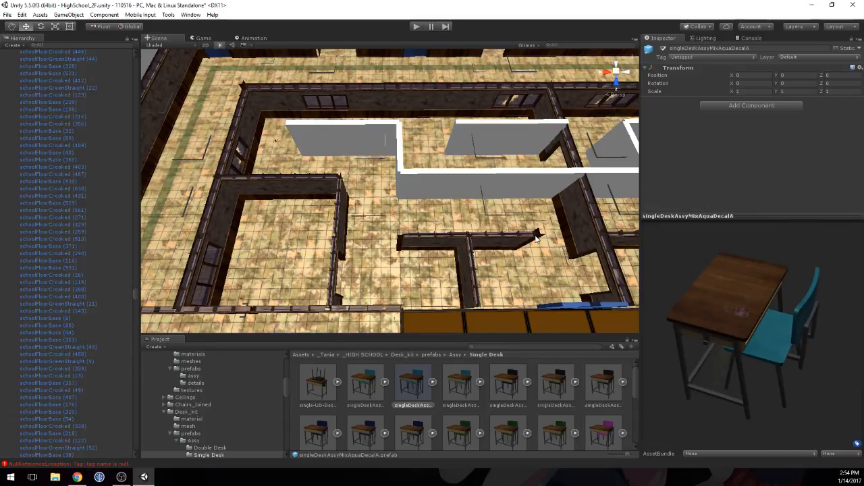
{"action": "scroll", "coordinate": [538, 236], "scroll_direction": "down", "scroll_amount": 8}
{"action": "middle_click_drag", "start_coordinate": [545, 172], "coordinate": [314, 210]}
{"action": "middle_click_drag", "start_coordinate": [447, 128], "coordinate": [770, 105]}
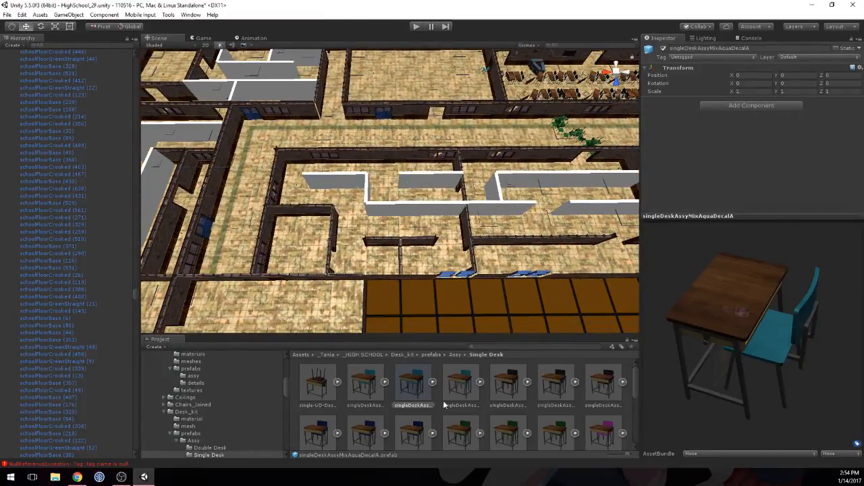
{"action": "scroll", "coordinate": [444, 404], "scroll_direction": "down", "scroll_amount": 2}
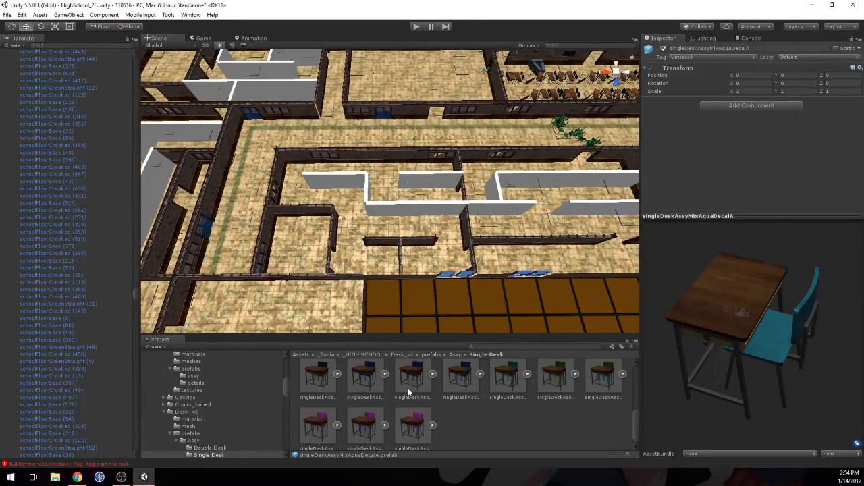
{"action": "left_click", "coordinate": [361, 401]}
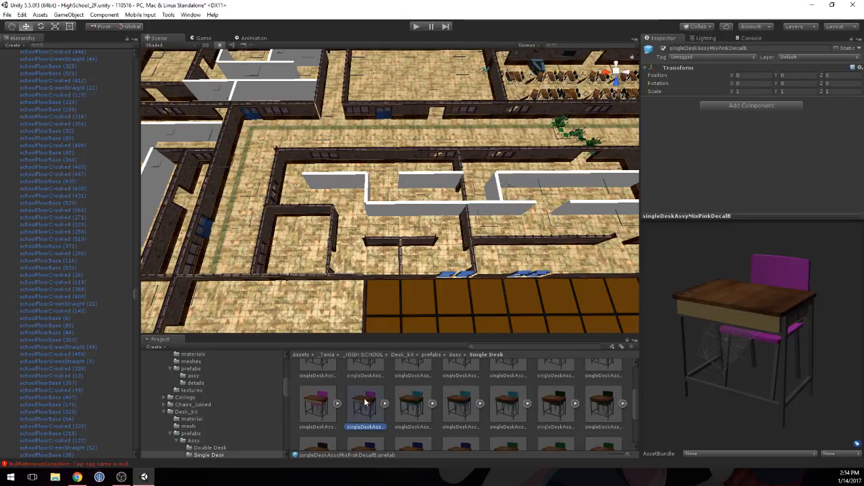
{"action": "left_click_drag", "start_coordinate": [749, 310], "coordinate": [615, 303]}
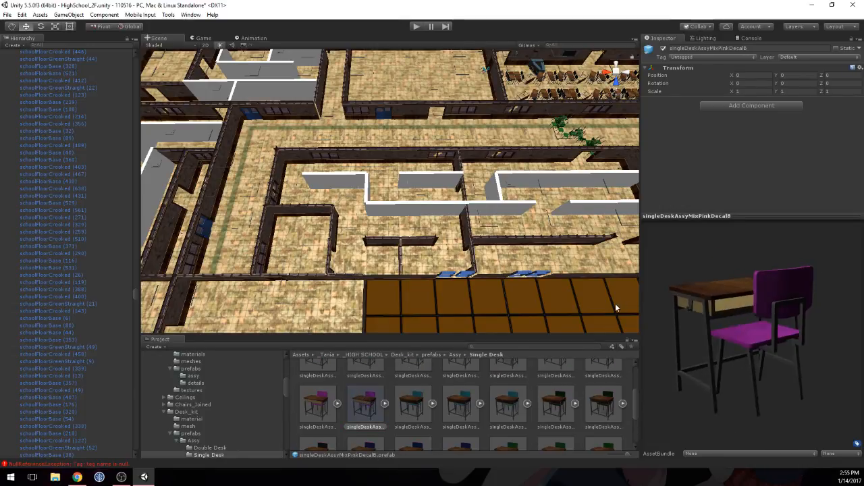
Step: Place the singleDeskAssyMixPink, singleDeskAssyMixPinkDecalB and singleDeskAssyMixPinkDecalA prefabs in a row beside the placeholder wall, at X about 41.4 to 42.3, Z about 9
{"action": "mouse_move", "coordinate": [412, 205]}
{"action": "middle_mouse_down"}
{"action": "mouse_move", "coordinate": [414, 260]}
{"action": "mouse_move", "coordinate": [410, 159]}
{"action": "middle_mouse_up"}
{"action": "scroll", "coordinate": [414, 260], "scroll_direction": "up", "scroll_amount": 5}
{"action": "mouse_move", "coordinate": [393, 307]}
{"action": "middle_mouse_down"}
{"action": "mouse_move", "coordinate": [389, 242]}
{"action": "mouse_move", "coordinate": [387, 308]}
{"action": "middle_mouse_up"}
{"action": "scroll", "coordinate": [387, 257], "scroll_direction": "up", "scroll_amount": 2}
{"action": "right_click_drag", "start_coordinate": [386, 251], "coordinate": [386, 215]}
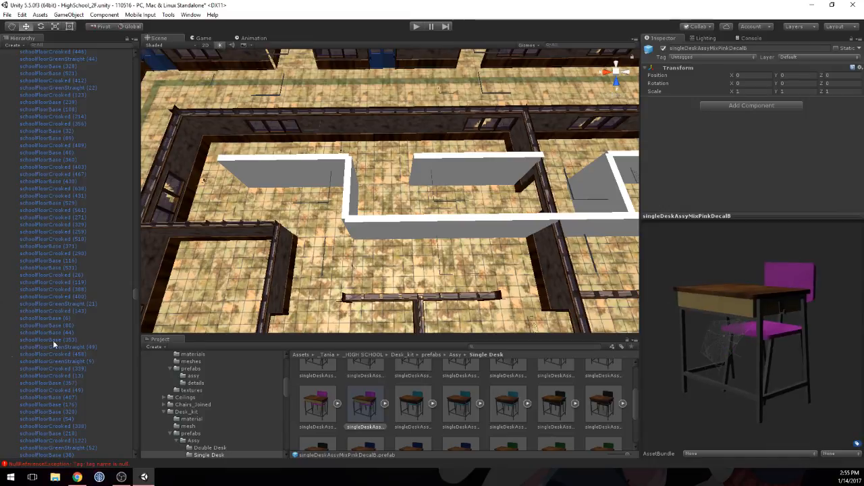
{"action": "scroll", "coordinate": [471, 403], "scroll_direction": "up", "scroll_amount": 1}
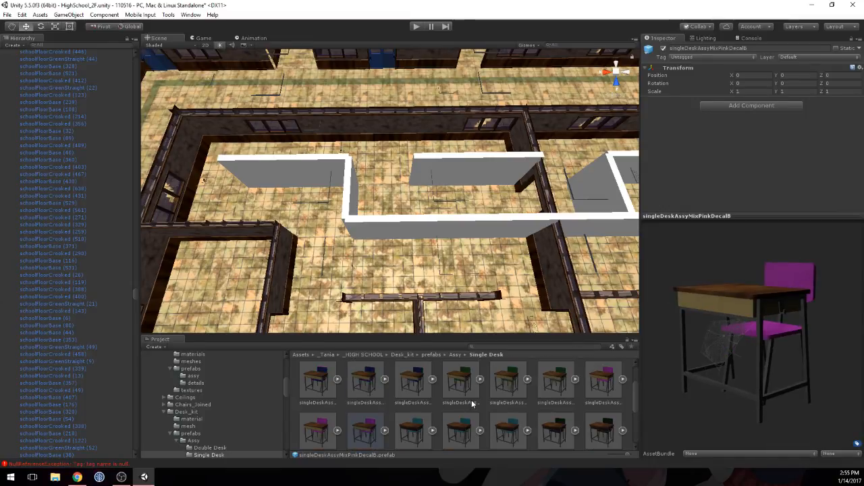
{"action": "left_click", "coordinate": [603, 381]}
{"action": "left_click_drag", "start_coordinate": [706, 328], "coordinate": [678, 337]}
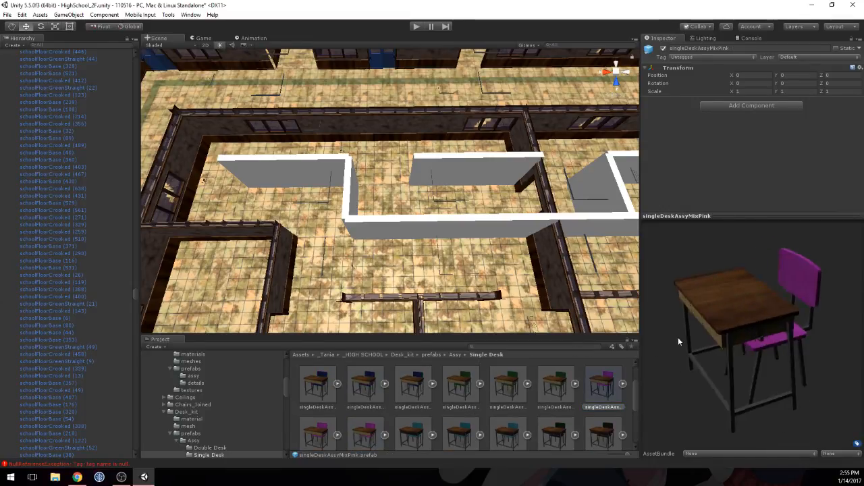
{"action": "left_click_drag", "start_coordinate": [550, 314], "coordinate": [510, 239]}
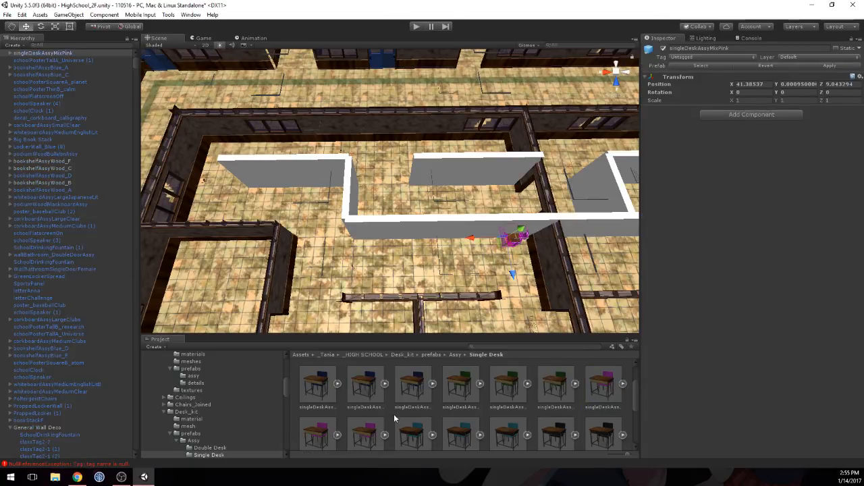
{"action": "left_click_drag", "start_coordinate": [363, 435], "coordinate": [472, 247]}
{"action": "left_click", "coordinate": [314, 422]}
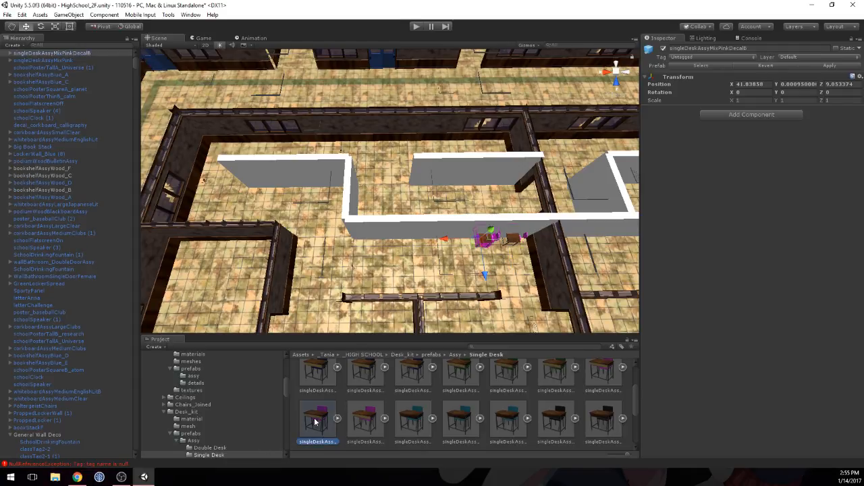
{"action": "left_click_drag", "start_coordinate": [315, 417], "coordinate": [457, 244]}
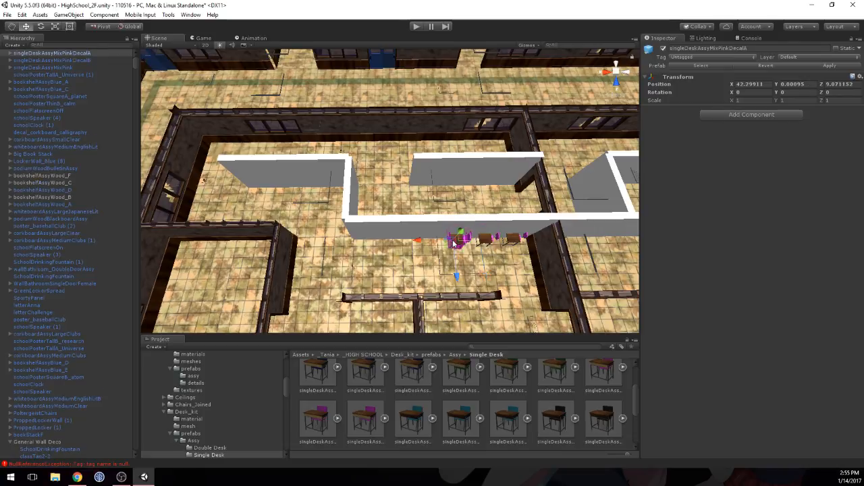
Step: Set the Y rotation of all three placed pink desks to 90
{"action": "left_click", "coordinate": [488, 244], "text": "shift"}
{"action": "left_click", "coordinate": [519, 242], "text": "shift"}
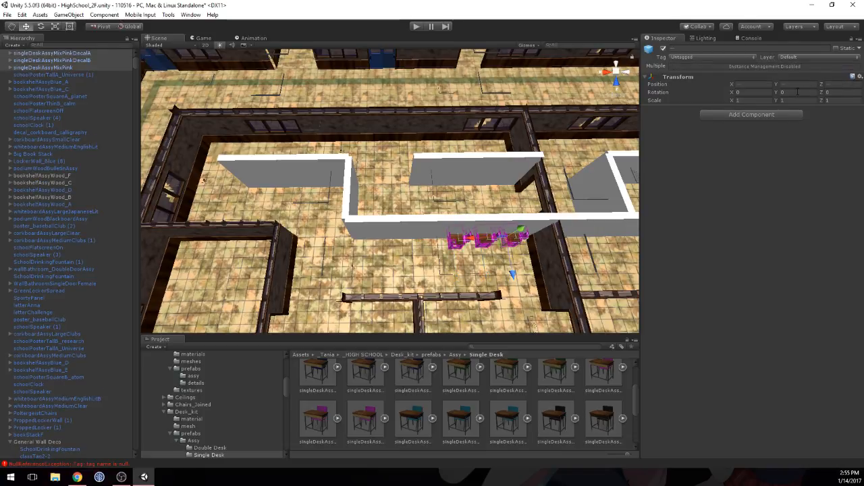
{"action": "type", "text": "90"}
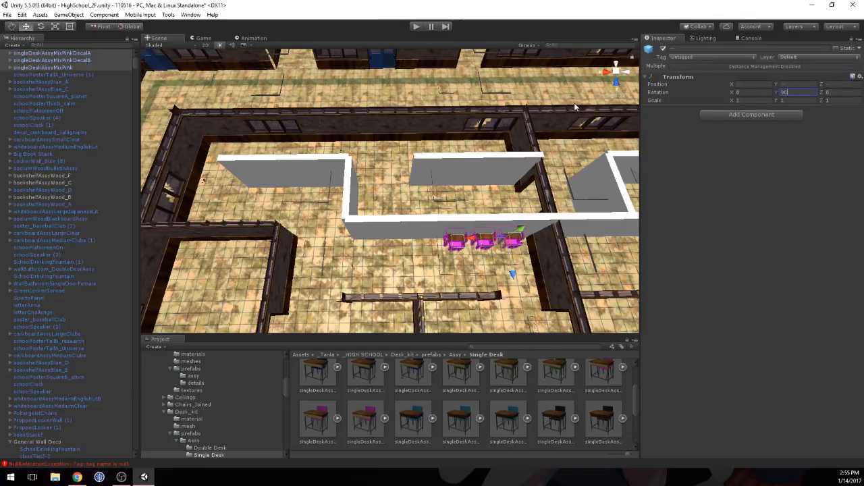
Step: Disable the Mesh Renderer of the CollisionItemPrefab wall at X 41.5, Z 9 behind the pink desks
{"action": "scroll", "coordinate": [408, 255], "scroll_direction": "up", "scroll_amount": 2}
{"action": "middle_click_drag", "start_coordinate": [408, 255], "coordinate": [372, 235]}
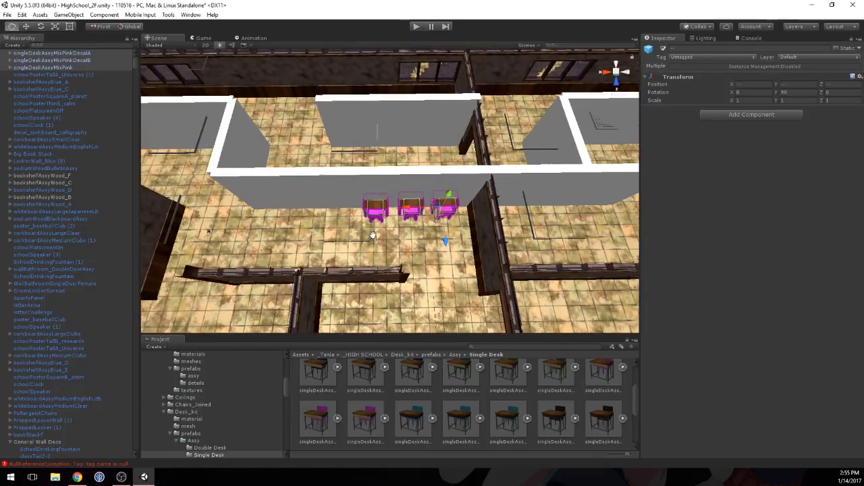
{"action": "left_click", "coordinate": [360, 197]}
{"action": "left_click", "coordinate": [441, 188]}
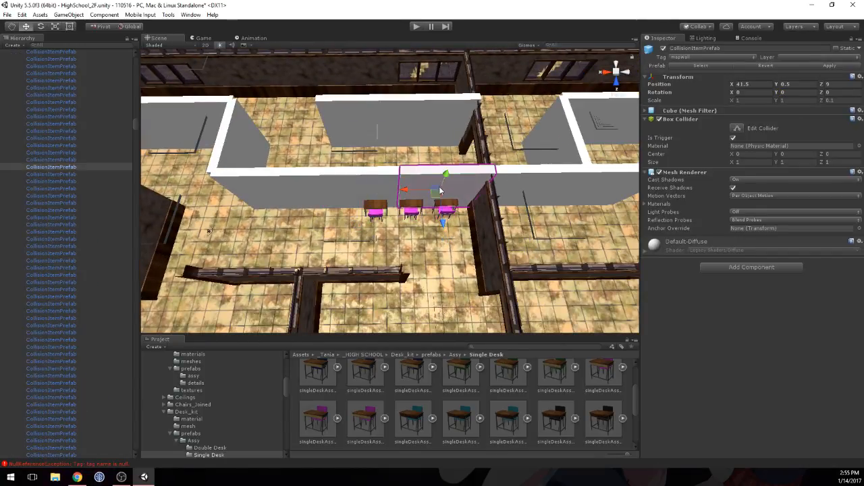
{"action": "left_click", "coordinate": [658, 172]}
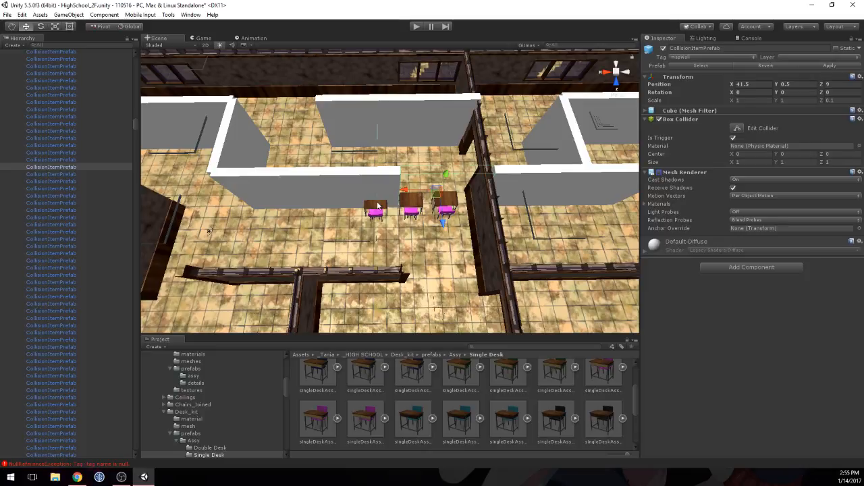
Step: Nudge the three pink desks together along the X axis in the opening left by the hidden wall
{"action": "left_click", "coordinate": [378, 206]}
{"action": "left_click", "coordinate": [412, 205], "text": "shift"}
{"action": "left_click", "coordinate": [439, 205], "text": "shift"}
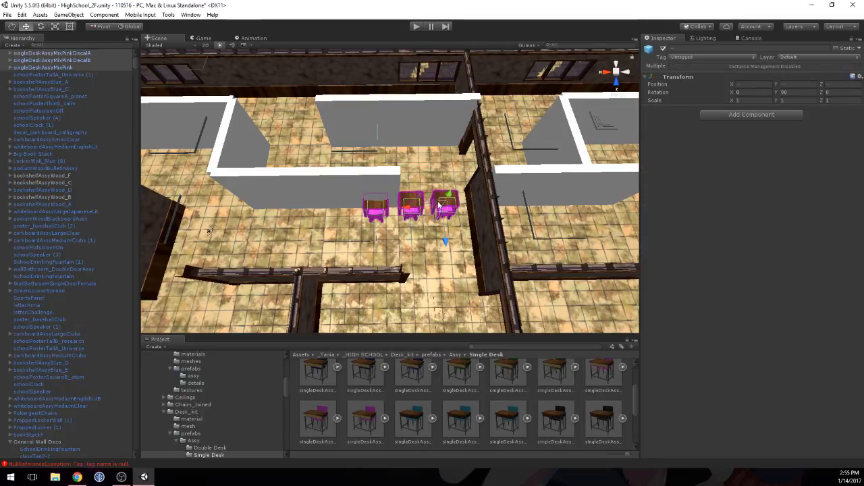
{"action": "left_click_drag", "start_coordinate": [409, 214], "coordinate": [455, 240]}
{"action": "scroll", "coordinate": [437, 226], "scroll_direction": "up", "scroll_amount": 5}
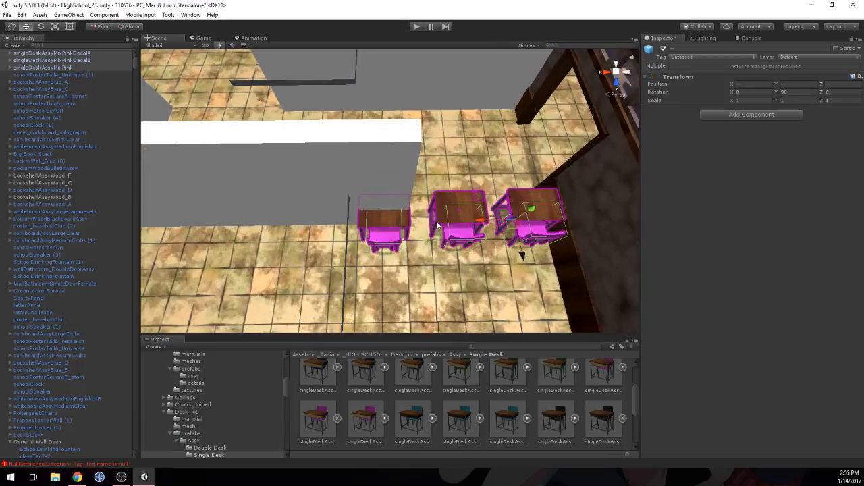
{"action": "middle_click_drag", "start_coordinate": [440, 226], "coordinate": [418, 229]}
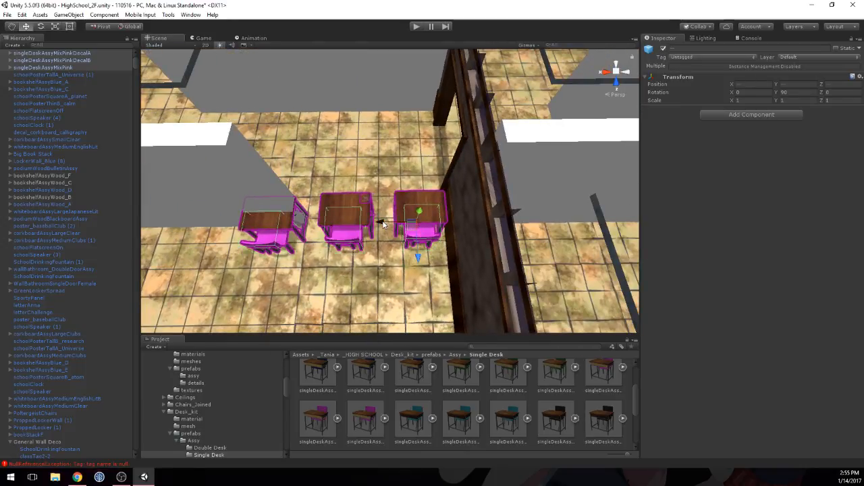
{"action": "left_click_drag", "start_coordinate": [383, 225], "coordinate": [380, 225]}
{"action": "mouse_move", "coordinate": [324, 224]}
{"action": "middle_mouse_down"}
{"action": "mouse_move", "coordinate": [370, 218]}
{"action": "mouse_move", "coordinate": [319, 224]}
{"action": "middle_mouse_up"}
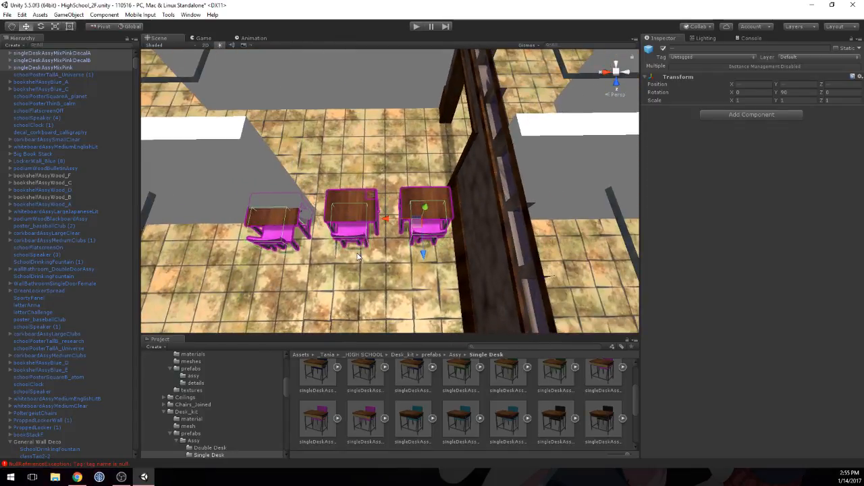
{"action": "left_click", "coordinate": [362, 274]}
Step: Duplicate the three pink desks and move the copies along X to extend the row in front of the remaining placeholder wall
{"action": "middle_click_drag", "start_coordinate": [344, 288], "coordinate": [301, 297]}
{"action": "scroll", "coordinate": [301, 297], "scroll_direction": "down", "scroll_amount": 8}
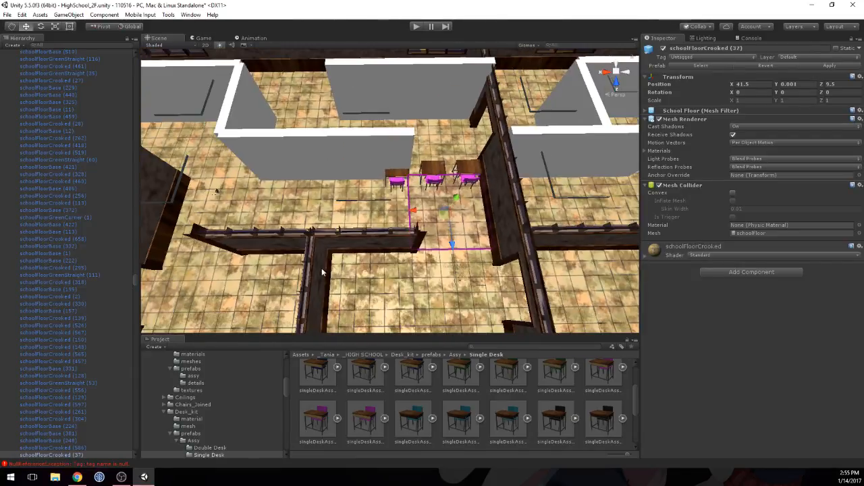
{"action": "left_click", "coordinate": [471, 169]}
{"action": "left_click", "coordinate": [432, 172], "text": "shift"}
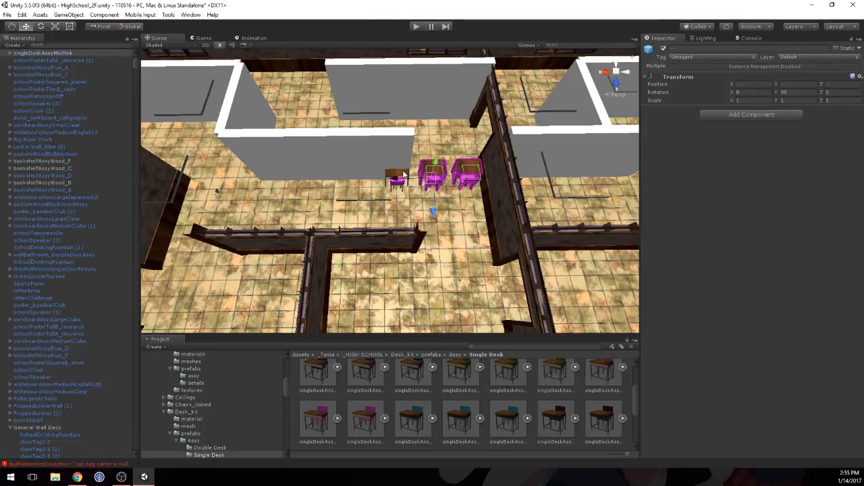
{"action": "left_click", "coordinate": [398, 177], "text": "shift"}
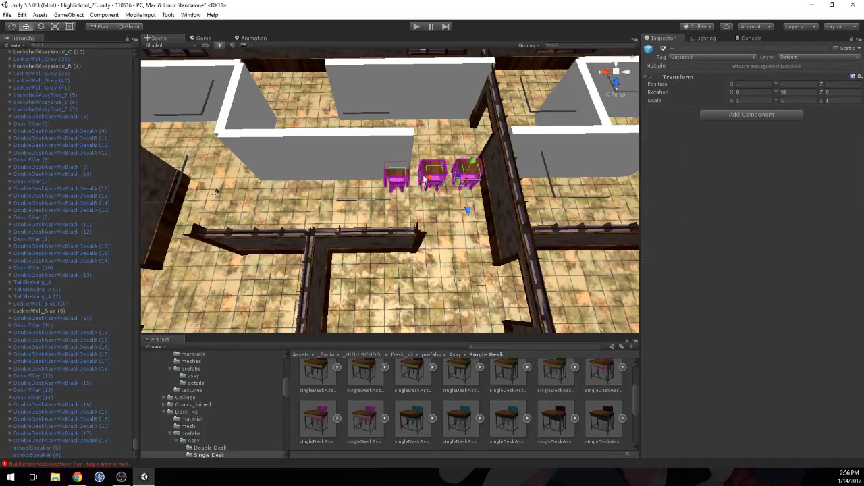
{"action": "key", "text": "ctrl+d"}
{"action": "left_click_drag", "start_coordinate": [424, 180], "coordinate": [323, 180]}
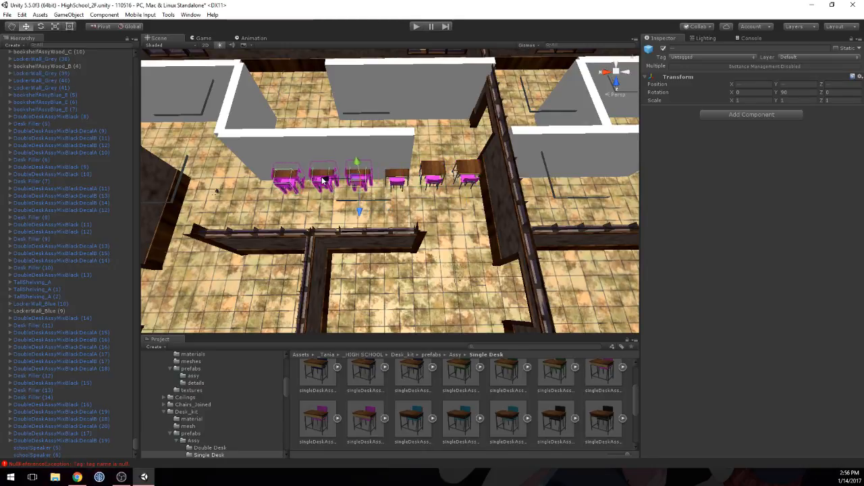
Step: Duplicate the six-desk row and move the copies along Z and X in front of the far placeholder wall beyond the perpendicular partition
{"action": "middle_click_drag", "start_coordinate": [258, 173], "coordinate": [298, 193]}
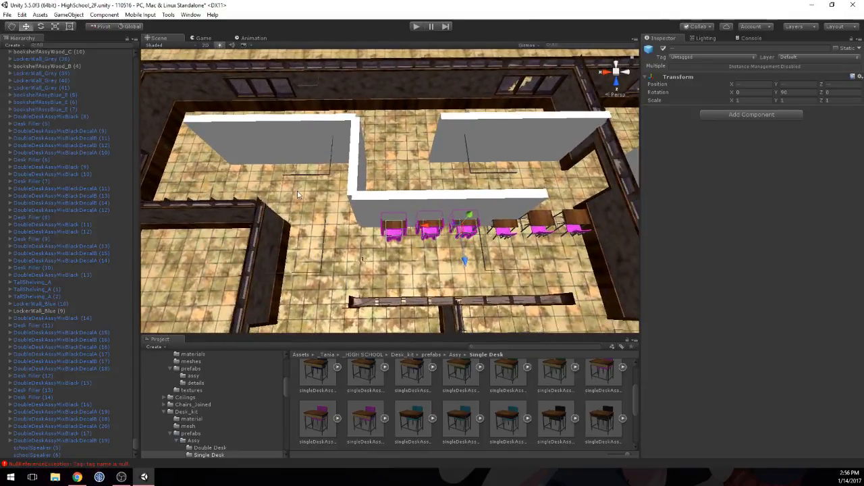
{"action": "left_click", "coordinate": [578, 220], "text": "shift"}
{"action": "left_click", "coordinate": [540, 219], "text": "shift"}
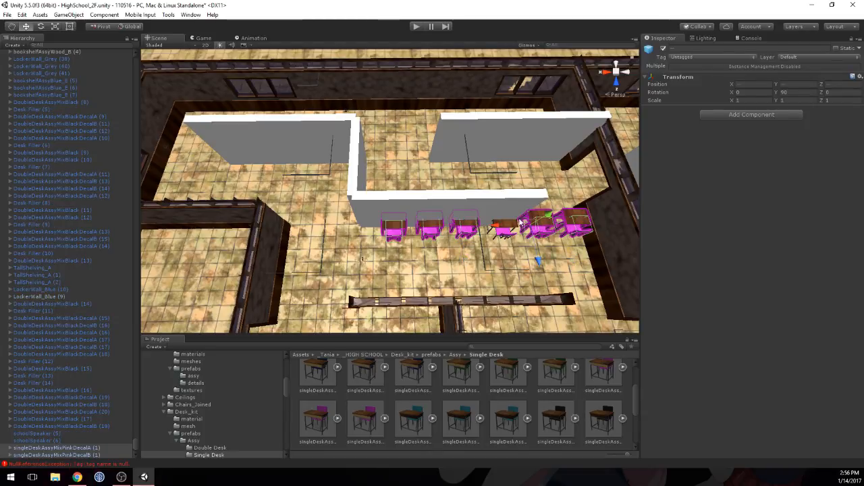
{"action": "left_click", "coordinate": [512, 229], "text": "shift"}
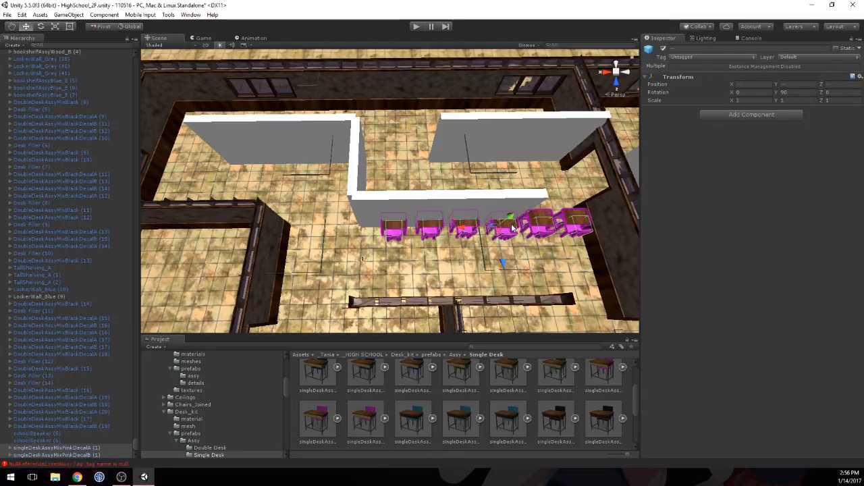
{"action": "key", "text": "ctrl+d"}
{"action": "left_click_drag", "start_coordinate": [471, 260], "coordinate": [465, 221]}
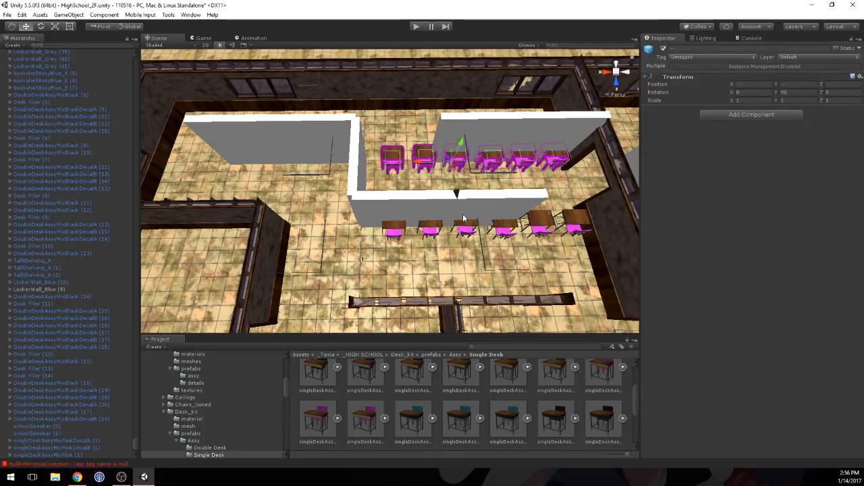
{"action": "left_click_drag", "start_coordinate": [373, 160], "coordinate": [247, 158]}
{"action": "middle_click_drag", "start_coordinate": [243, 152], "coordinate": [288, 176]}
{"action": "left_click_drag", "start_coordinate": [288, 176], "coordinate": [312, 176]}
{"action": "mouse_move", "coordinate": [351, 168]}
{"action": "middle_mouse_down"}
{"action": "mouse_move", "coordinate": [324, 169]}
{"action": "mouse_move", "coordinate": [346, 176]}
{"action": "middle_mouse_up"}
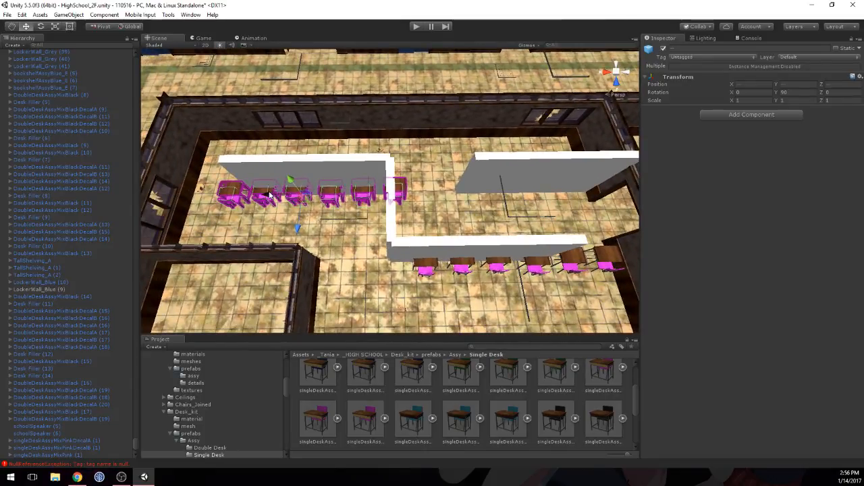
Step: Nudge the copied desk row along X, and move its end desk singleDeskAssyMixPinkDecalA (2) past the partition to the row's other end
{"action": "left_click_drag", "start_coordinate": [268, 194], "coordinate": [266, 194]}
{"action": "left_click", "coordinate": [229, 186]}
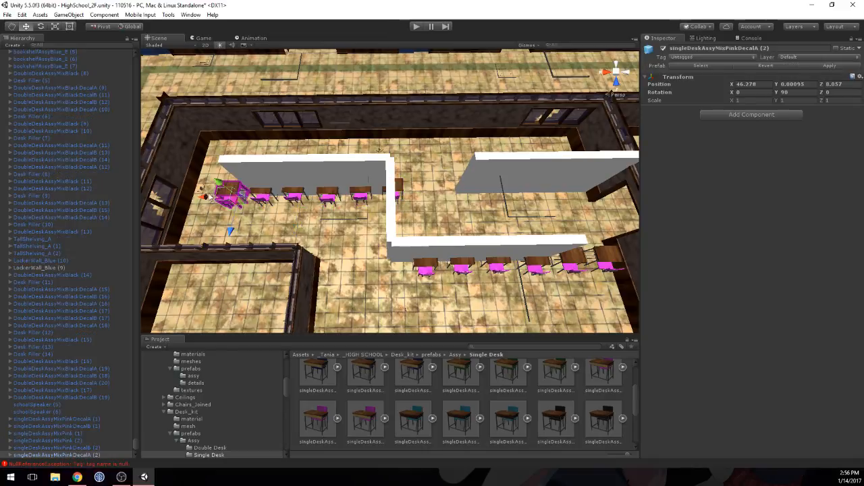
{"action": "left_click_drag", "start_coordinate": [208, 198], "coordinate": [436, 195]}
Step: Duplicate the three original pink desks and move the copies along Z and X in front of the second far placeholder wall
{"action": "middle_click_drag", "start_coordinate": [546, 169], "coordinate": [502, 161]}
{"action": "left_click", "coordinate": [349, 255]}
{"action": "left_click", "coordinate": [383, 250], "text": "shift"}
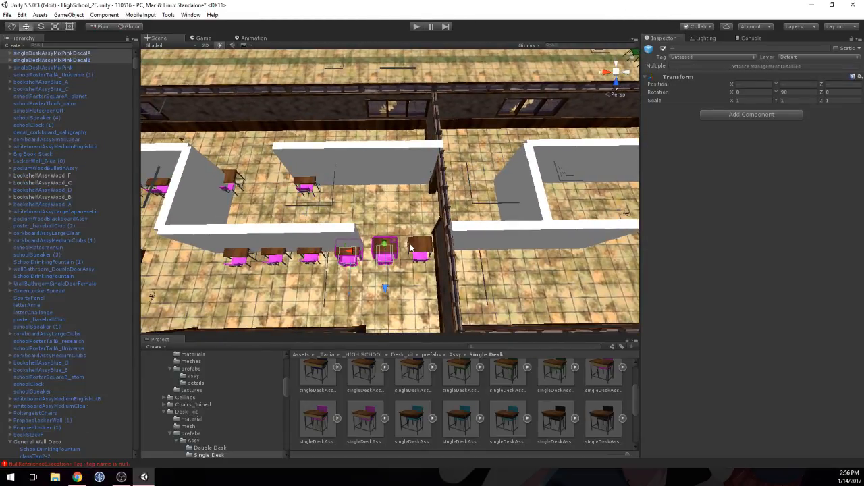
{"action": "left_click", "coordinate": [415, 249], "text": "shift"}
{"action": "key", "text": "ctrl+d"}
{"action": "left_click_drag", "start_coordinate": [386, 288], "coordinate": [386, 236]}
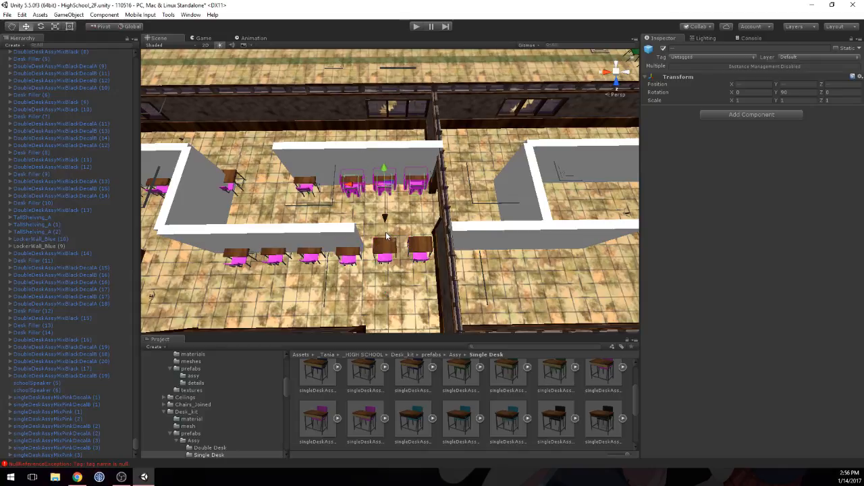
{"action": "left_click_drag", "start_coordinate": [351, 184], "coordinate": [346, 185]}
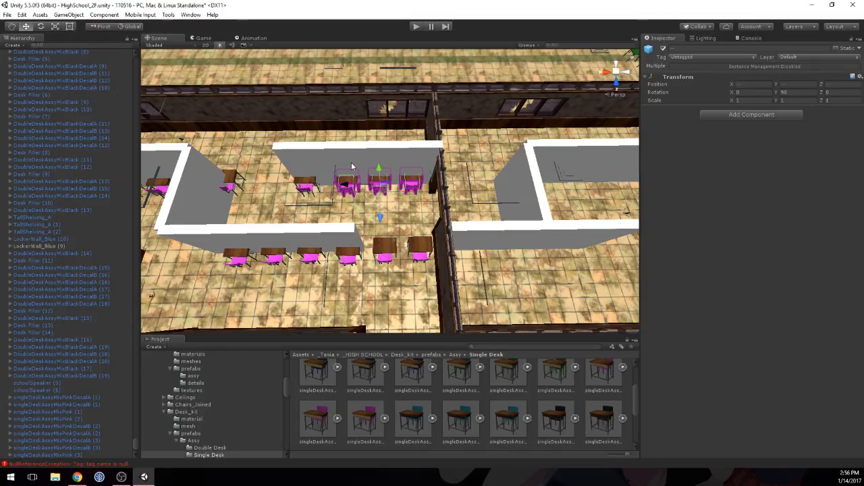
Step: Close the gaps in the new row by moving singleDeskAssyMixPinkDecalA (4) to X 42.348 and singleDeskAssyMixPinkDecalB (4) to X 41.86
{"action": "left_click", "coordinate": [350, 183]}
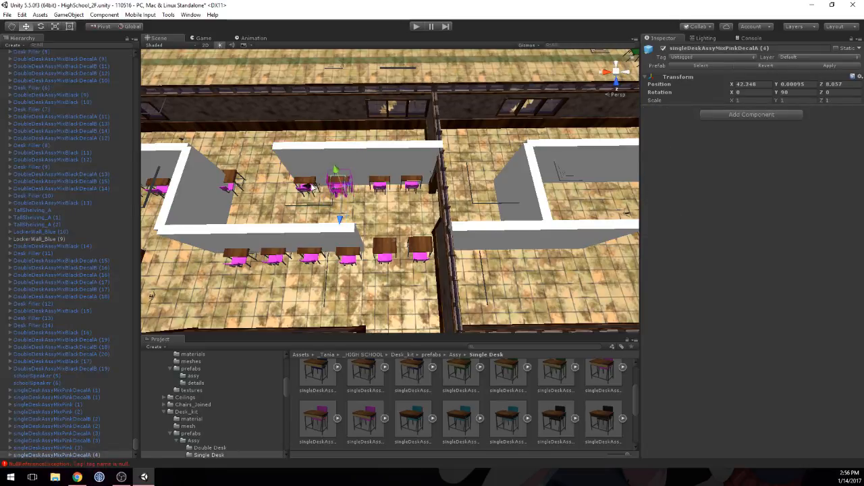
{"action": "left_click", "coordinate": [380, 181]}
{"action": "left_click_drag", "start_coordinate": [380, 181], "coordinate": [344, 189]}
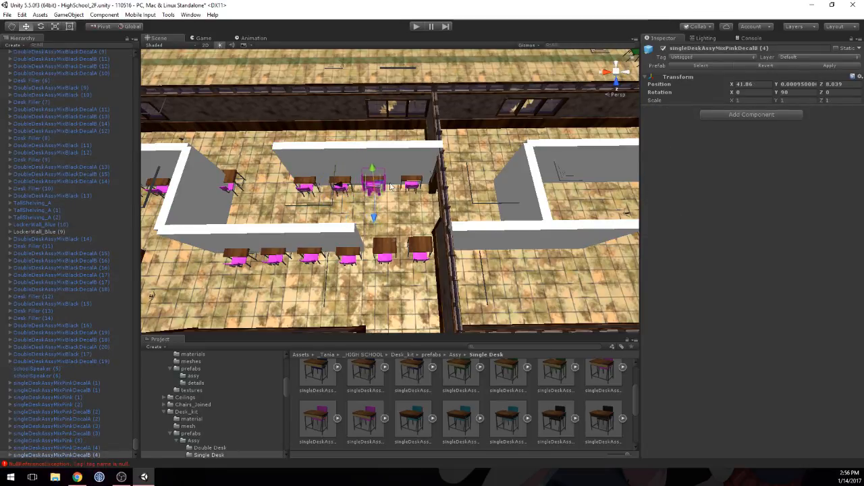
Step: Spread out the desk row along X, moving singleDeskAssyMixPink (4) to 41.257 and singleDeskAssyMixPinkDecalA (4) to 42.436, with a gap between the middle desks
{"action": "left_click", "coordinate": [410, 184]}
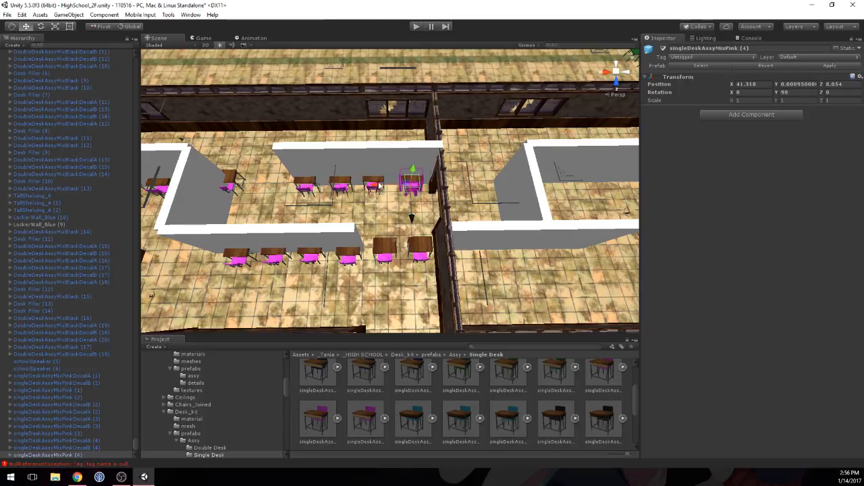
{"action": "left_click_drag", "start_coordinate": [378, 185], "coordinate": [382, 186]}
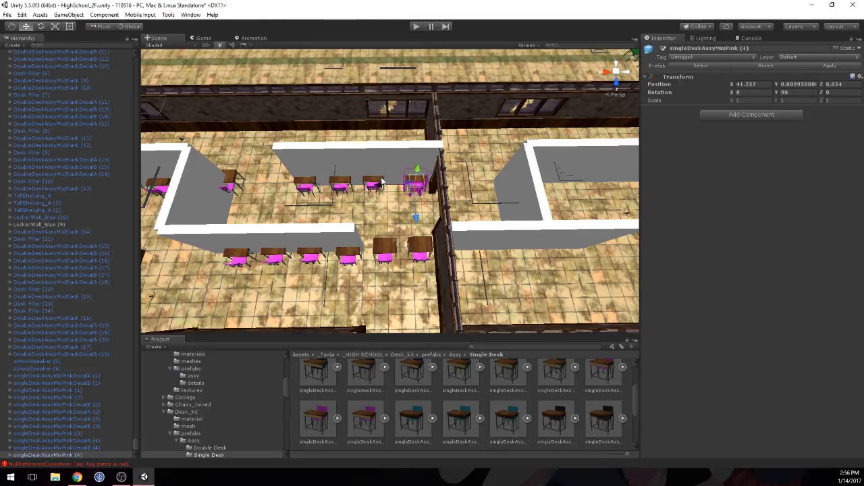
{"action": "left_click", "coordinate": [378, 182]}
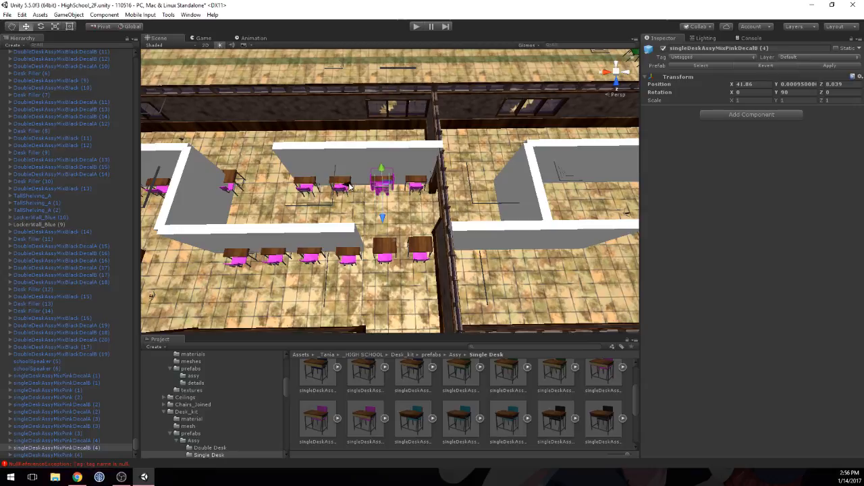
{"action": "left_click", "coordinate": [340, 184]}
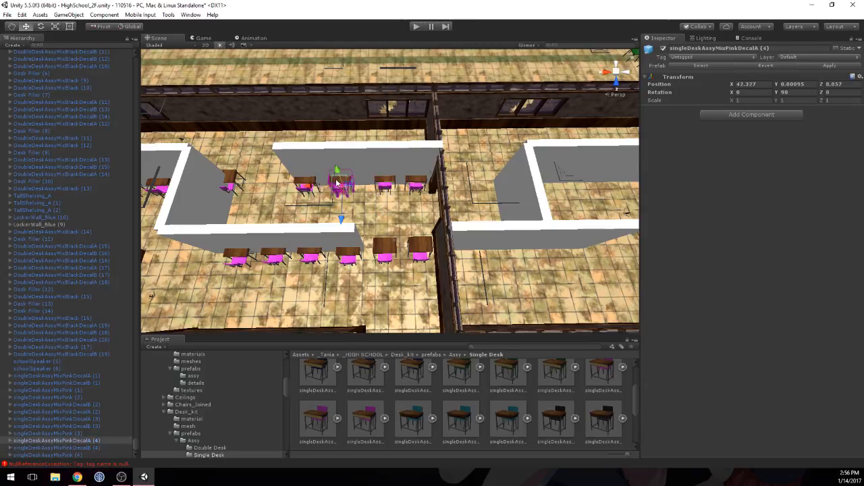
{"action": "left_click_drag", "start_coordinate": [314, 187], "coordinate": [305, 189]}
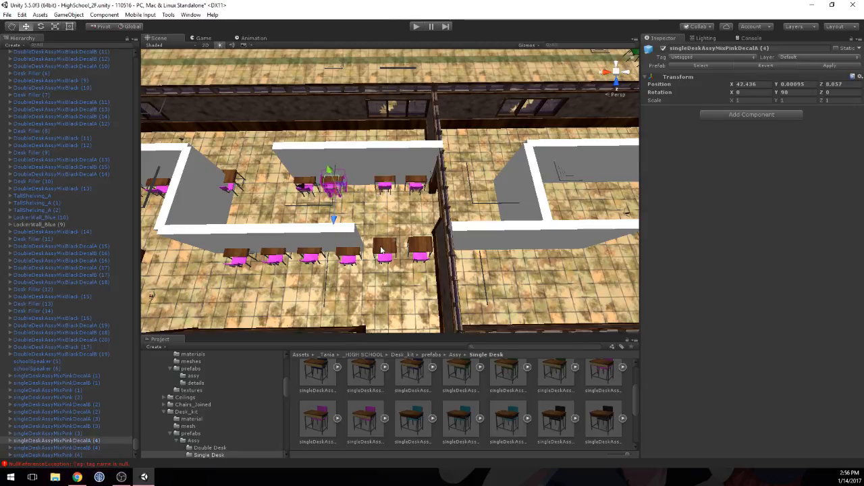
Step: Fill the gap with a copy of the front row's second desk, and disable the Mesh Renderer of the two placeholder walls behind the row
{"action": "left_click", "coordinate": [277, 256]}
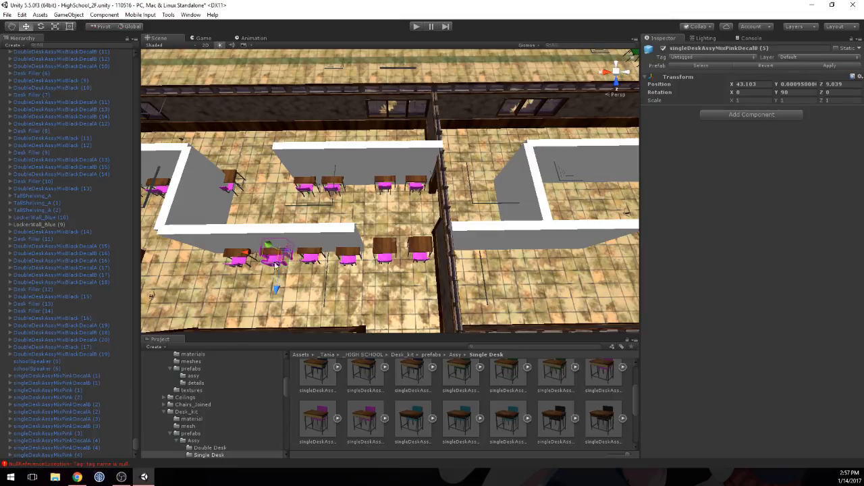
{"action": "left_click_drag", "start_coordinate": [270, 255], "coordinate": [325, 183]}
{"action": "left_click", "coordinate": [334, 156]}
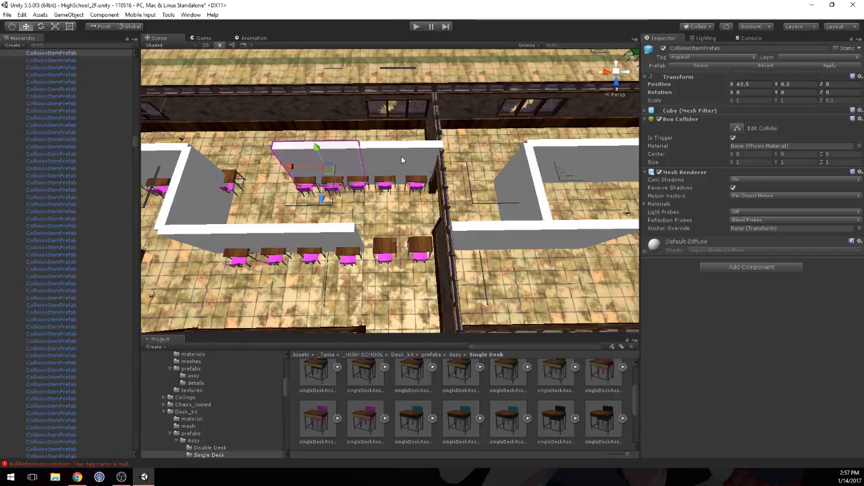
{"action": "left_click", "coordinate": [659, 172]}
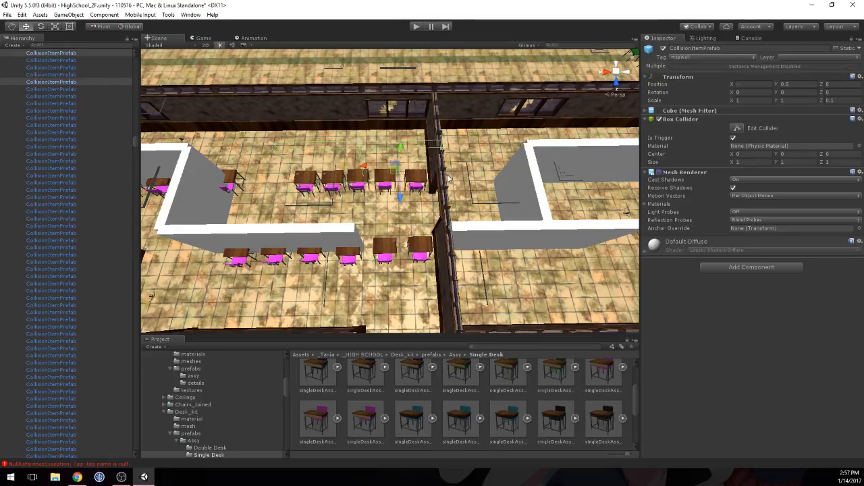
Step: Even out the spacing of the five-desk row along X, bringing its end desk singleDeskAssyMixPinkDecalA (2) to X 42.821
{"action": "scroll", "coordinate": [449, 179], "scroll_direction": "up", "scroll_amount": 6}
{"action": "mouse_move", "coordinate": [395, 179]}
{"action": "middle_mouse_down"}
{"action": "mouse_move", "coordinate": [411, 182]}
{"action": "mouse_move", "coordinate": [391, 192]}
{"action": "middle_mouse_up"}
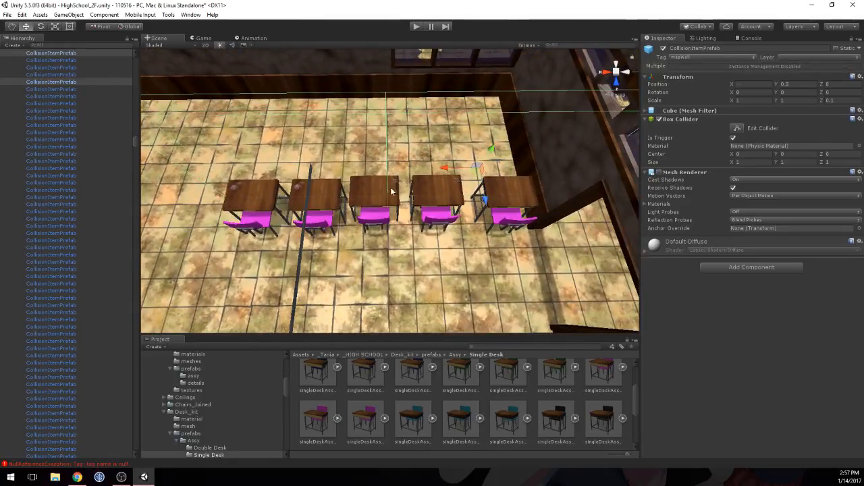
{"action": "left_click", "coordinate": [436, 195]}
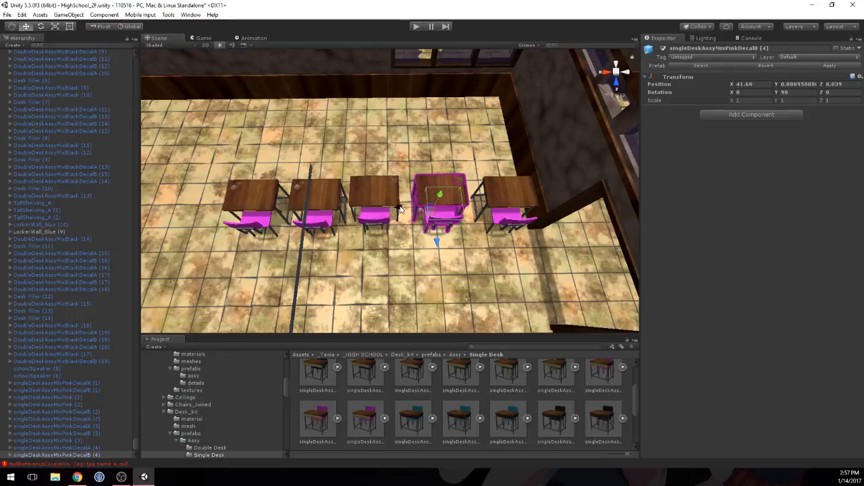
{"action": "left_click", "coordinate": [378, 193]}
{"action": "left_click_drag", "start_coordinate": [343, 211], "coordinate": [355, 213]}
{"action": "left_click", "coordinate": [309, 205]}
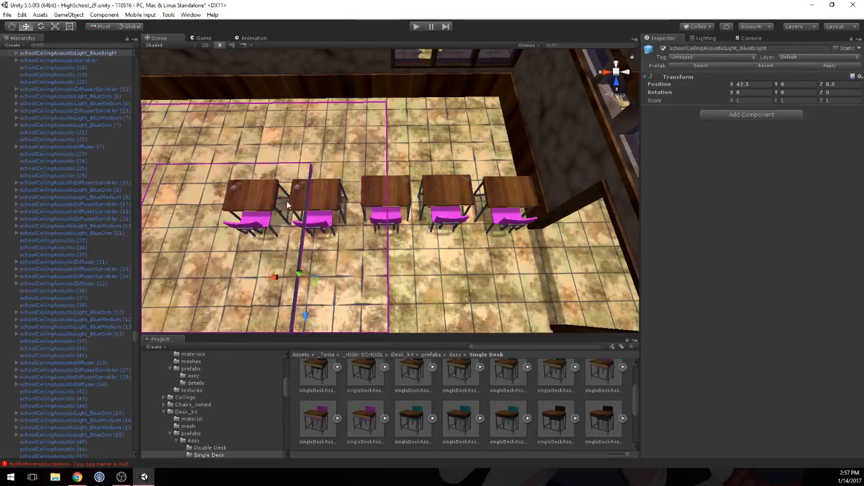
{"action": "left_click_drag", "start_coordinate": [288, 213], "coordinate": [293, 213]}
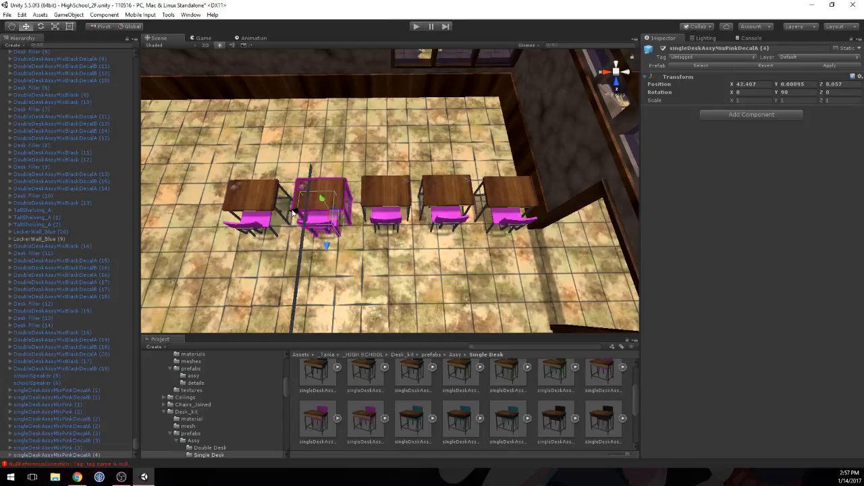
{"action": "left_click", "coordinate": [249, 204]}
Step: Duplicate the desk beside the perpendicular partition twice along Z, with the farther copy at Z 9 and the other spaced between them
{"action": "middle_click_drag", "start_coordinate": [307, 297], "coordinate": [326, 170]}
{"action": "scroll", "coordinate": [325, 173], "scroll_direction": "down", "scroll_amount": 4}
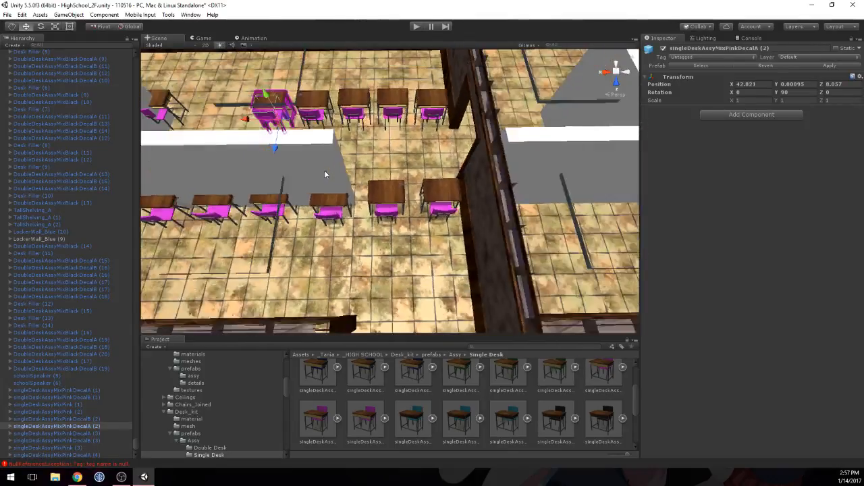
{"action": "middle_click_drag", "start_coordinate": [240, 177], "coordinate": [311, 193]}
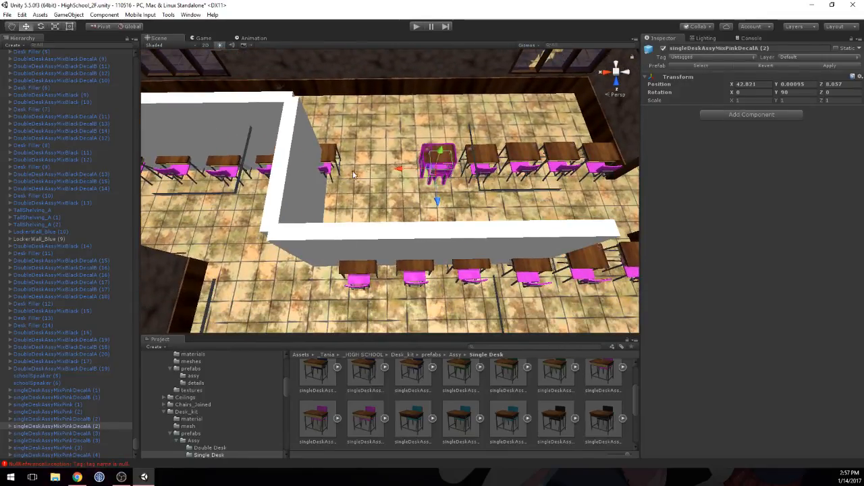
{"action": "left_click", "coordinate": [329, 149]}
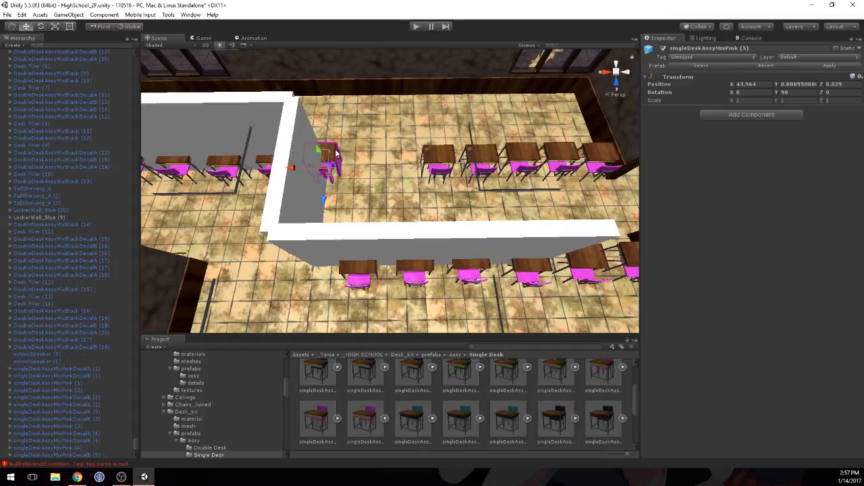
{"action": "left_click_drag", "start_coordinate": [326, 201], "coordinate": [312, 287]}
{"action": "key", "text": "ctrl+d"}
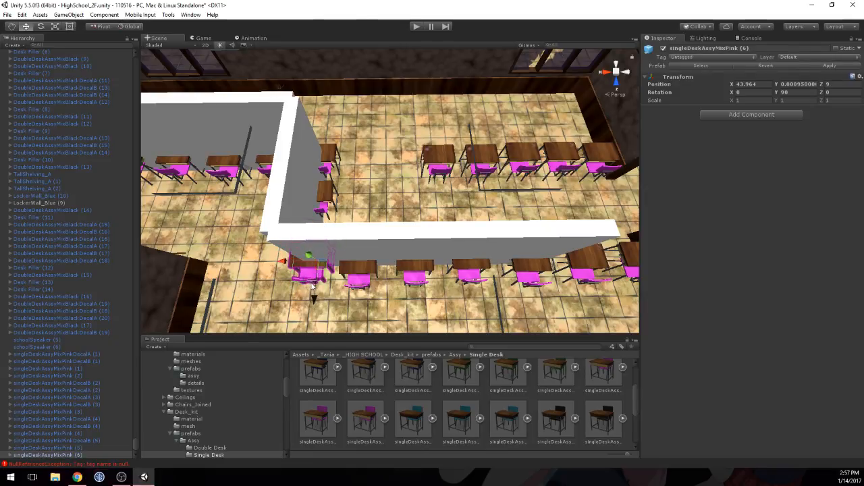
{"action": "left_click", "coordinate": [328, 201]}
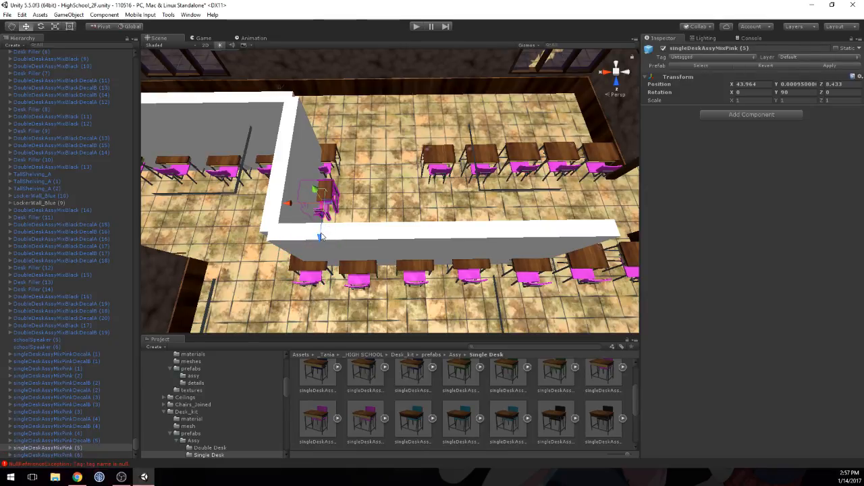
{"action": "left_click_drag", "start_coordinate": [322, 236], "coordinate": [318, 241]}
Step: Disable the Mesh Renderer of all remaining placeholder walls around the desk barricade, including the perpendicular partition
{"action": "left_click", "coordinate": [499, 240]}
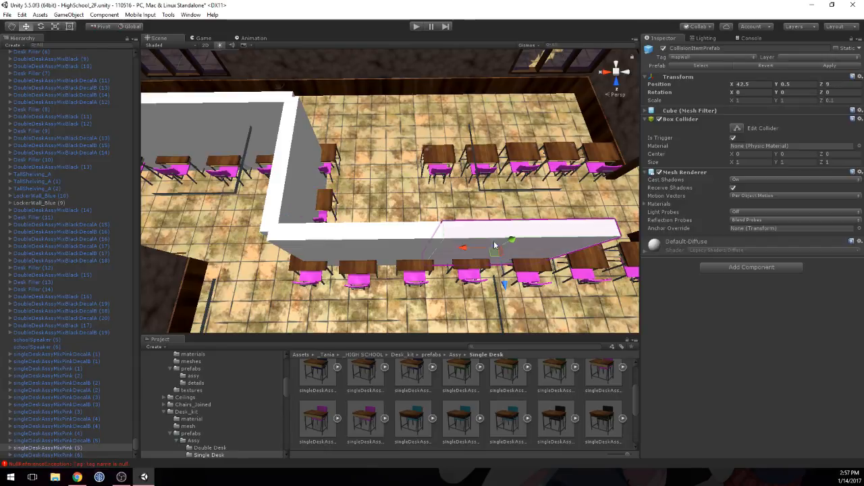
{"action": "left_click", "coordinate": [394, 238], "text": "shift"}
{"action": "left_click", "coordinate": [296, 166], "text": "shift"}
{"action": "left_click", "coordinate": [237, 123], "text": "shift"}
{"action": "middle_click_drag", "start_coordinate": [237, 122], "coordinate": [345, 125]}
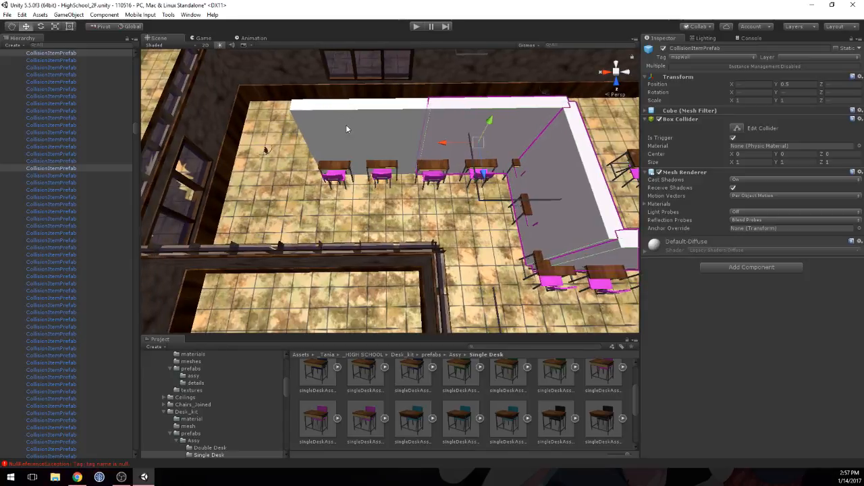
{"action": "left_click", "coordinate": [346, 128], "text": "shift"}
{"action": "left_click", "coordinate": [660, 173]}
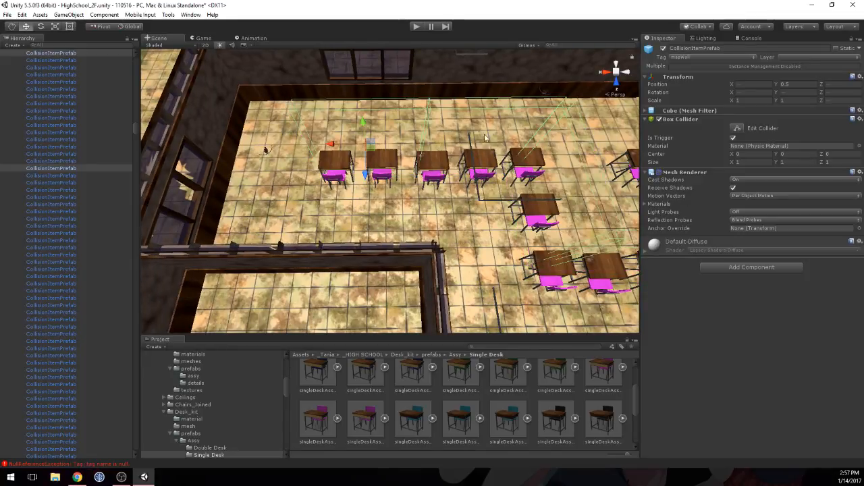
Step: Open the whiteboardAssy prefab folder under Boards_kit in the _HIGH SCHOOL assets
{"action": "scroll", "coordinate": [439, 146], "scroll_direction": "up", "scroll_amount": 5}
{"action": "middle_click_drag", "start_coordinate": [483, 188], "coordinate": [454, 176]}
{"action": "middle_click_drag", "start_coordinate": [278, 182], "coordinate": [321, 161]}
{"action": "scroll", "coordinate": [322, 161], "scroll_direction": "down", "scroll_amount": 3}
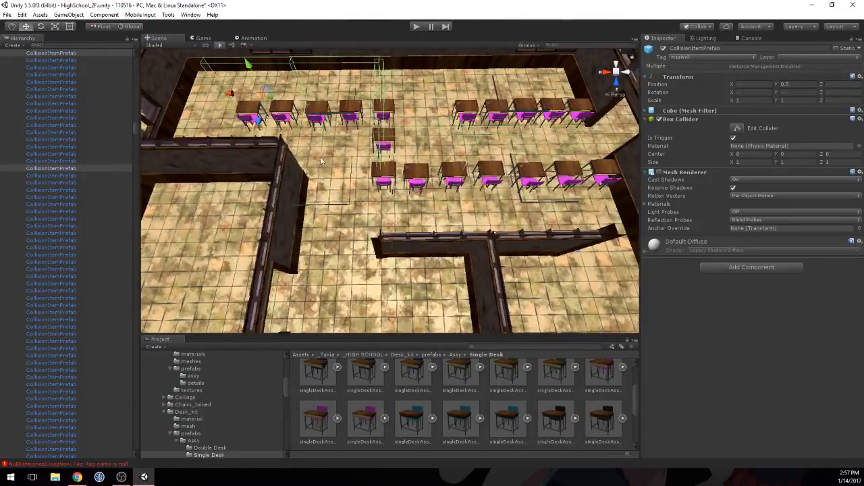
{"action": "middle_click_drag", "start_coordinate": [415, 193], "coordinate": [383, 235]}
{"action": "middle_click_drag", "start_coordinate": [405, 192], "coordinate": [401, 245]}
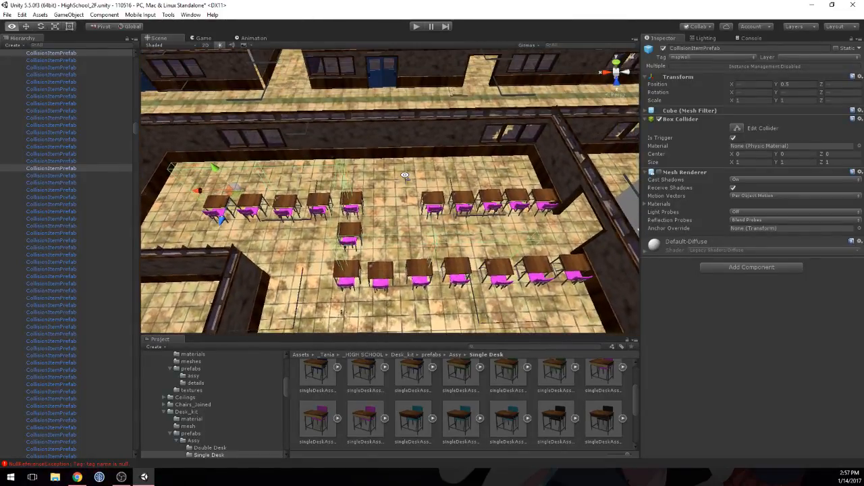
{"action": "left_click", "coordinate": [368, 355]}
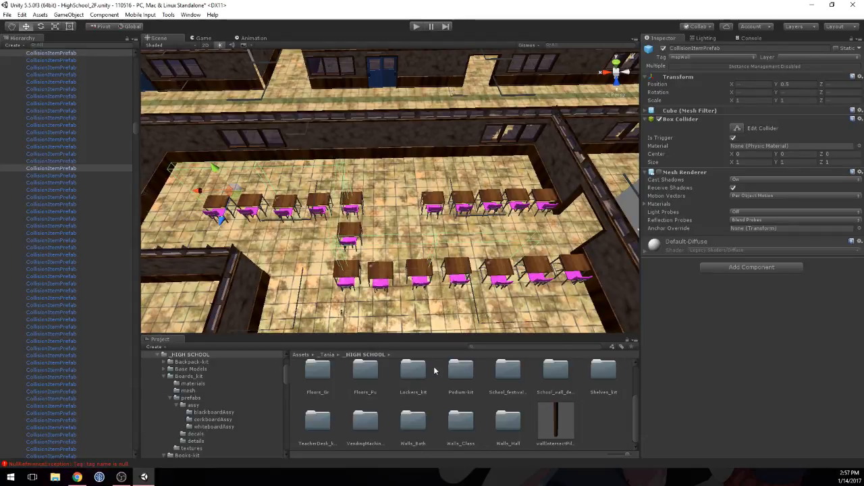
{"action": "scroll", "coordinate": [544, 381], "scroll_direction": "up", "scroll_amount": 3}
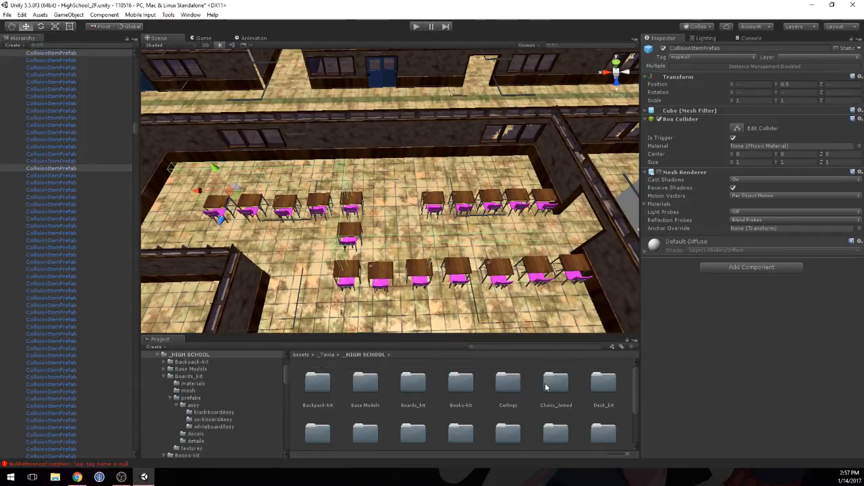
{"action": "double_click", "coordinate": [412, 383]}
{"action": "double_click", "coordinate": [407, 385]}
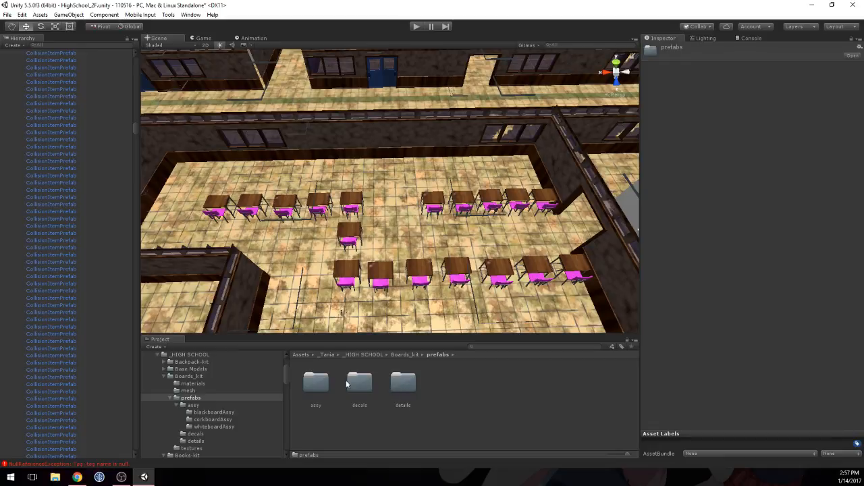
{"action": "double_click", "coordinate": [314, 386]}
{"action": "double_click", "coordinate": [407, 385]}
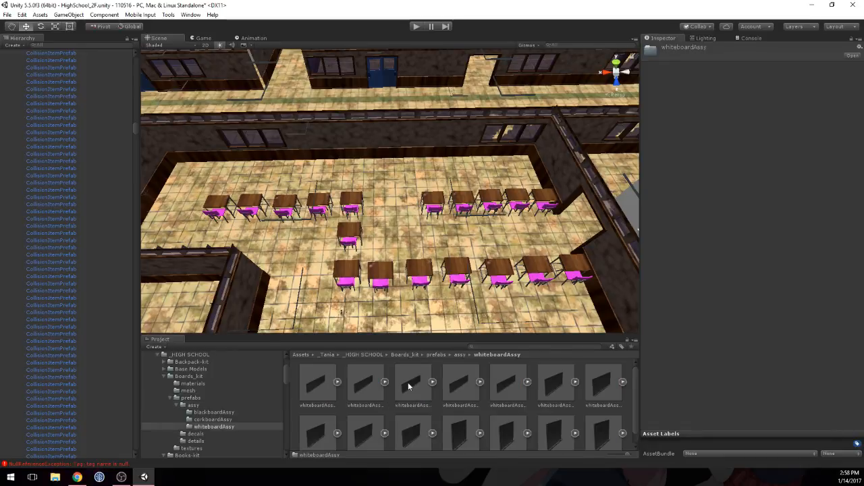
Step: Preview the large whiteboard prefabs: Clear, EnglishLitA, EnglishLitB and Generic
{"action": "left_click", "coordinate": [409, 386]}
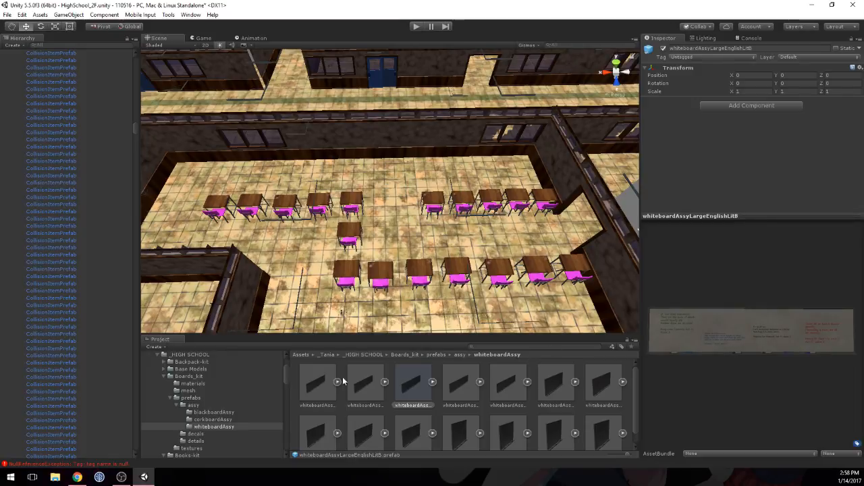
{"action": "left_click", "coordinate": [317, 383]}
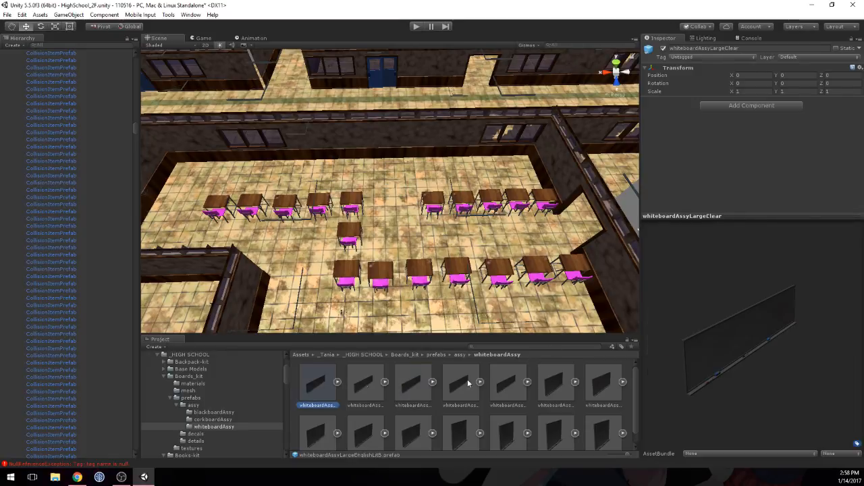
{"action": "left_click", "coordinate": [364, 386]}
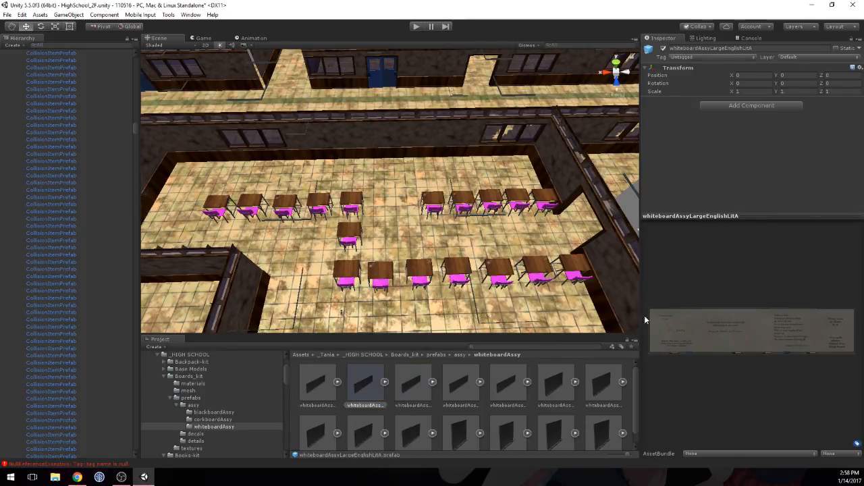
{"action": "left_click", "coordinate": [411, 383]}
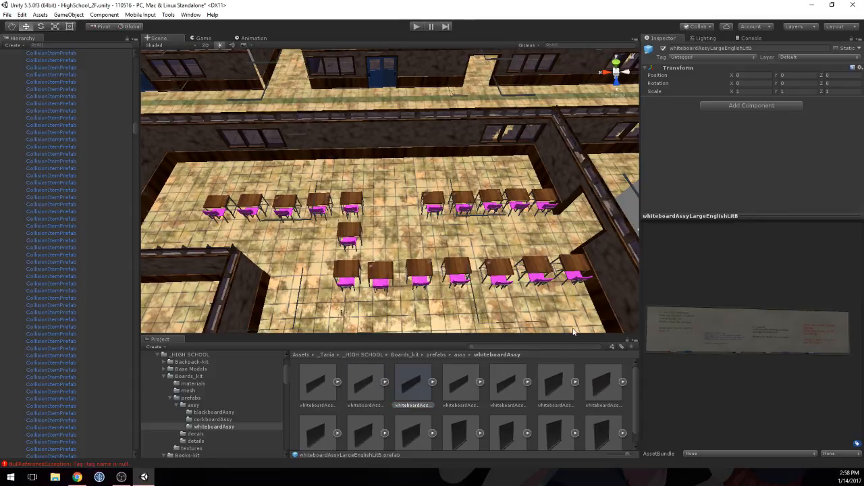
{"action": "left_click", "coordinate": [453, 385]}
{"action": "left_click_drag", "start_coordinate": [747, 331], "coordinate": [674, 303]}
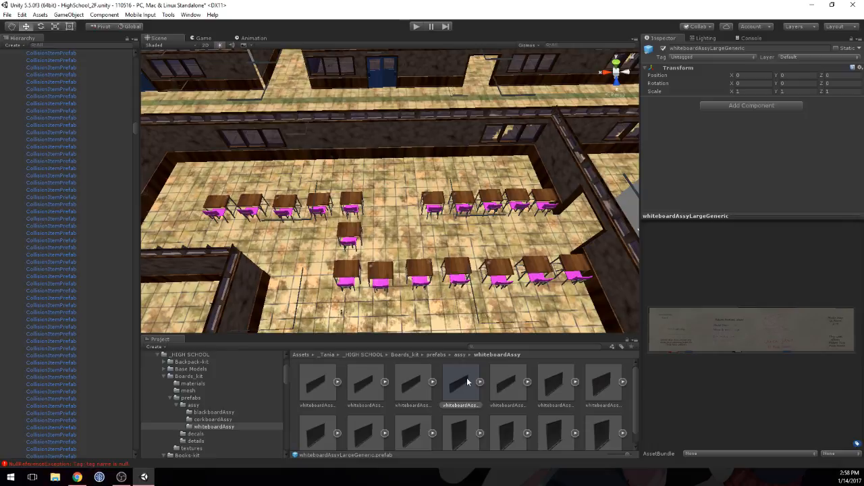
Step: Place whiteboardAssyLargeGeneric on the classroom's long wall between the windows, with position Y 0 and Z 7.068, and check its fit against the wall
{"action": "left_click_drag", "start_coordinate": [425, 196], "coordinate": [389, 163]}
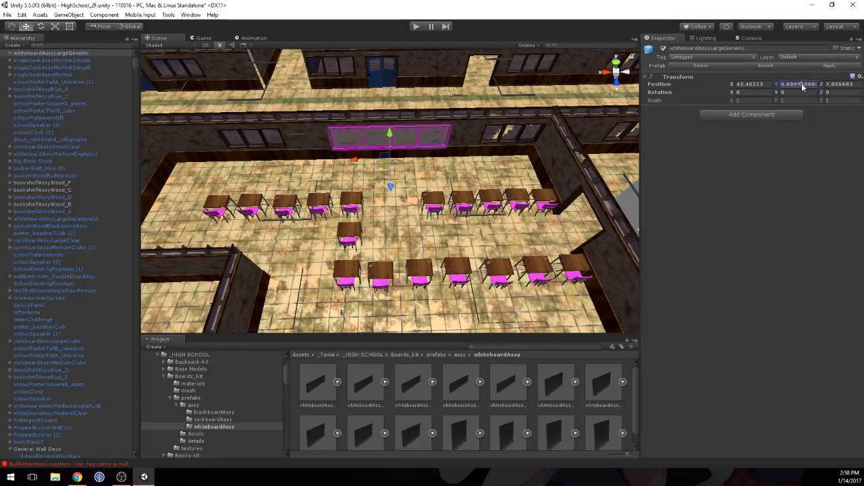
{"action": "type", "text": "0.0"}
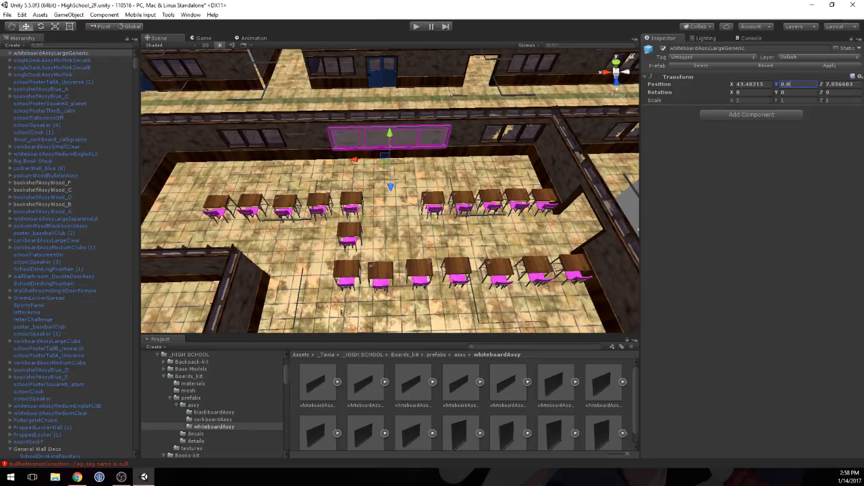
{"action": "left_click_drag", "start_coordinate": [390, 187], "coordinate": [390, 187]}
{"action": "right_click_drag", "start_coordinate": [390, 188], "coordinate": [297, 131]}
{"action": "key", "text": "w"}
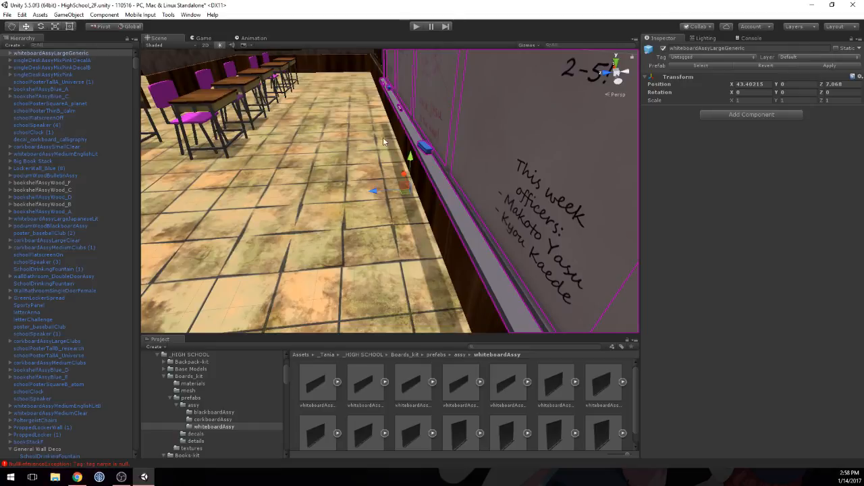
{"action": "scroll", "coordinate": [383, 142], "scroll_direction": "down", "scroll_amount": 3}
{"action": "middle_click_drag", "start_coordinate": [383, 141], "coordinate": [373, 143]}
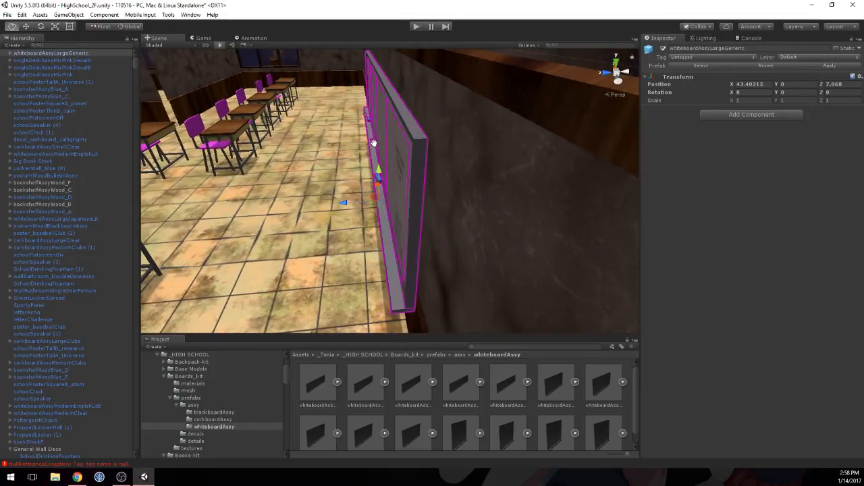
Step: Move the large generic whiteboard to position Y 0.025 and Z 7.041 so it sits against the wall above the wood trim
{"action": "left_click_drag", "start_coordinate": [346, 200], "coordinate": [351, 205]}
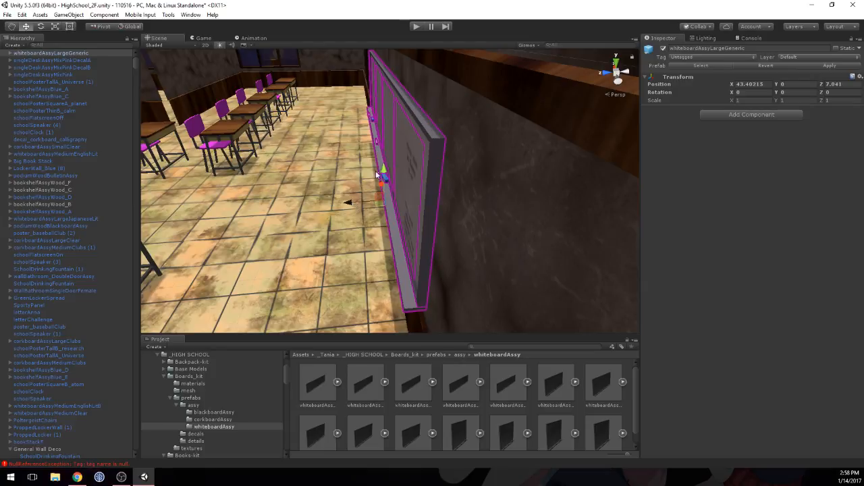
{"action": "left_click_drag", "start_coordinate": [385, 174], "coordinate": [384, 172]}
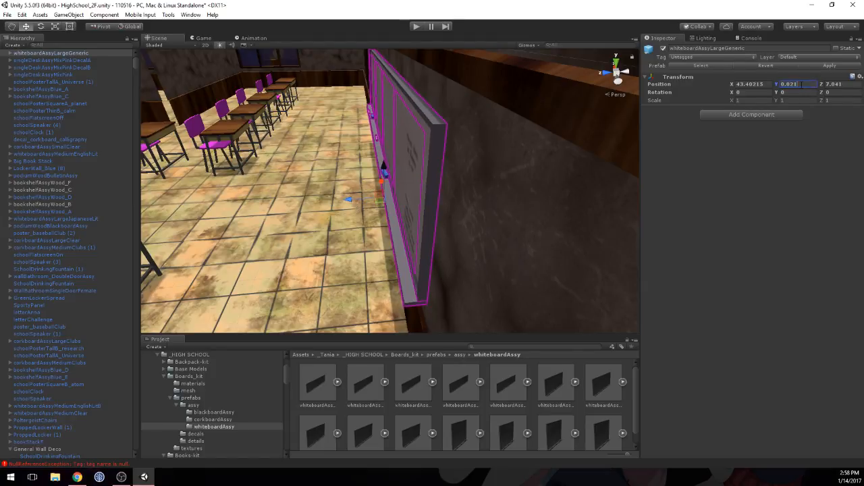
{"action": "left_click_drag", "start_coordinate": [383, 166], "coordinate": [382, 165]}
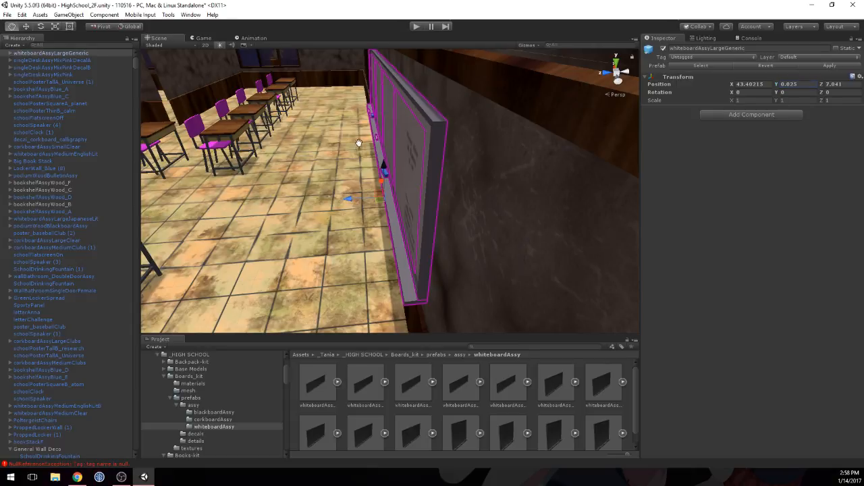
{"action": "mouse_move", "coordinate": [359, 142]}
{"action": "middle_mouse_down"}
{"action": "mouse_move", "coordinate": [393, 152]}
{"action": "mouse_move", "coordinate": [343, 155]}
{"action": "mouse_move", "coordinate": [357, 150]}
{"action": "middle_mouse_up"}
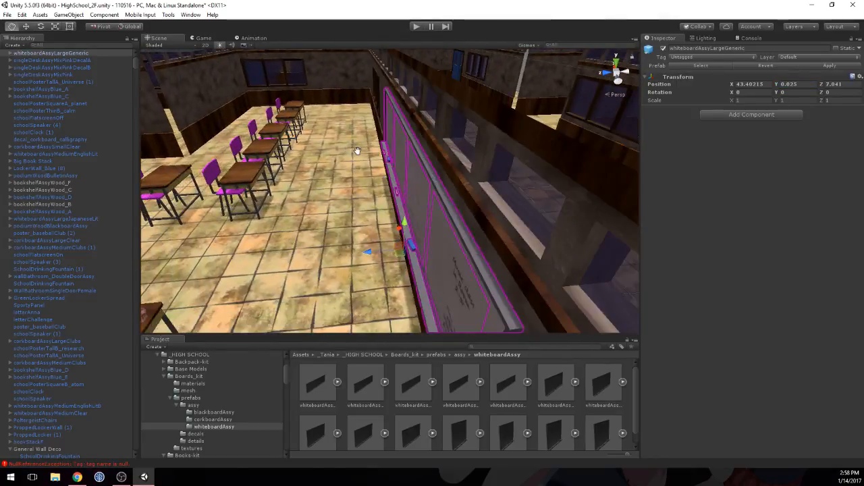
Step: Examine the whiteboard's fit on the wall and the surrounding classroom from several angles
{"action": "right_click_drag", "start_coordinate": [357, 151], "coordinate": [487, 216]}
{"action": "scroll", "coordinate": [486, 216], "scroll_direction": "down", "scroll_amount": 5}
{"action": "right_click_drag", "start_coordinate": [405, 220], "coordinate": [369, 172]}
{"action": "middle_click_drag", "start_coordinate": [369, 172], "coordinate": [353, 157]}
{"action": "scroll", "coordinate": [524, 139], "scroll_direction": "up", "scroll_amount": 5}
{"action": "middle_click_drag", "start_coordinate": [573, 101], "coordinate": [542, 140]}
{"action": "mouse_move", "coordinate": [457, 163]}
{"action": "middle_mouse_down"}
{"action": "mouse_move", "coordinate": [450, 178]}
{"action": "mouse_move", "coordinate": [433, 178]}
{"action": "mouse_move", "coordinate": [463, 172]}
{"action": "middle_mouse_up"}
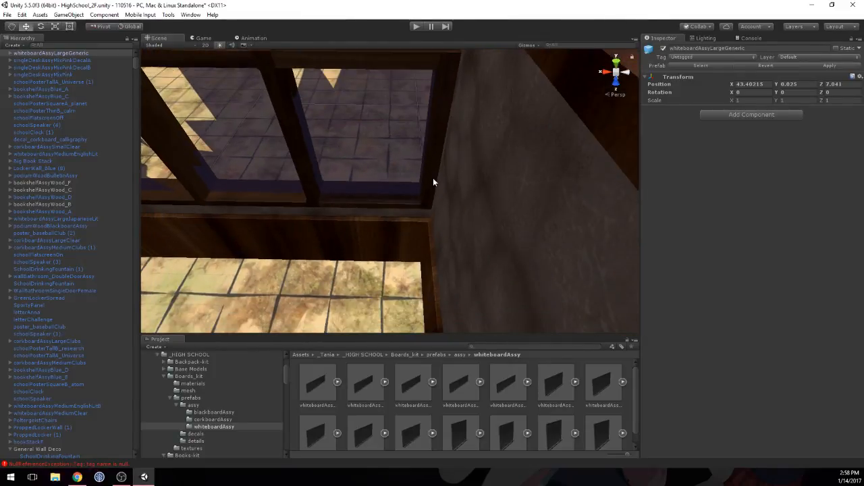
{"action": "scroll", "coordinate": [432, 178], "scroll_direction": "up", "scroll_amount": 2}
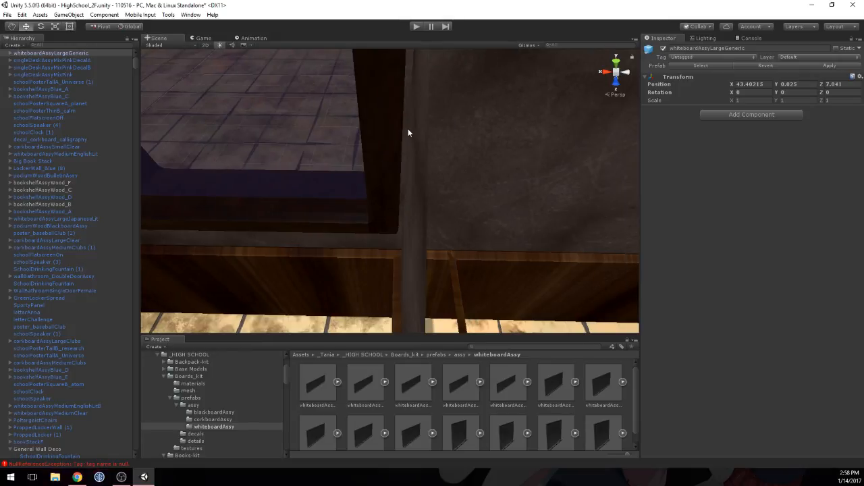
{"action": "key", "text": "f"}
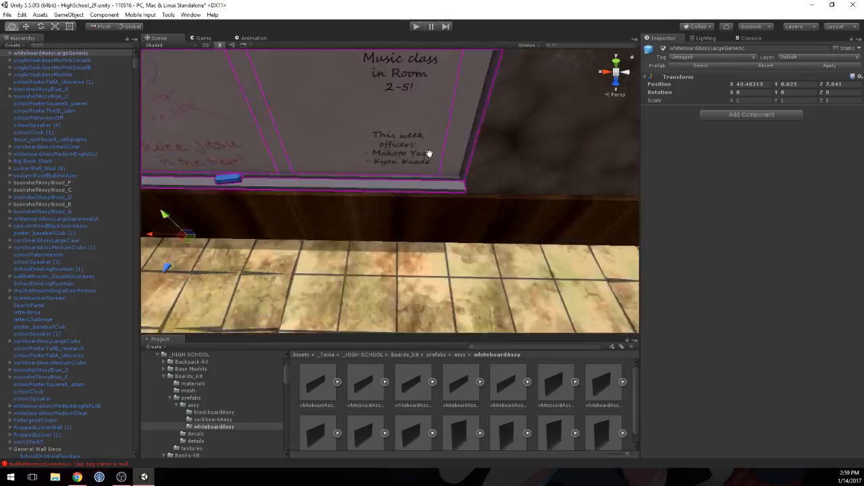
{"action": "middle_click_drag", "start_coordinate": [471, 155], "coordinate": [474, 155]}
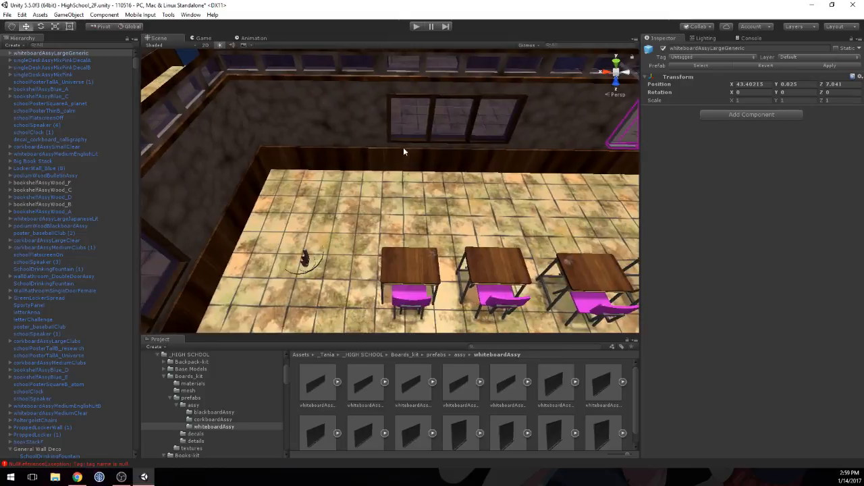
Step: Open the details prefab folder under School_wall_decorations in the _HIGH SCHOOL assets
{"action": "left_click", "coordinate": [367, 355]}
{"action": "scroll", "coordinate": [538, 412], "scroll_direction": "down", "scroll_amount": 1}
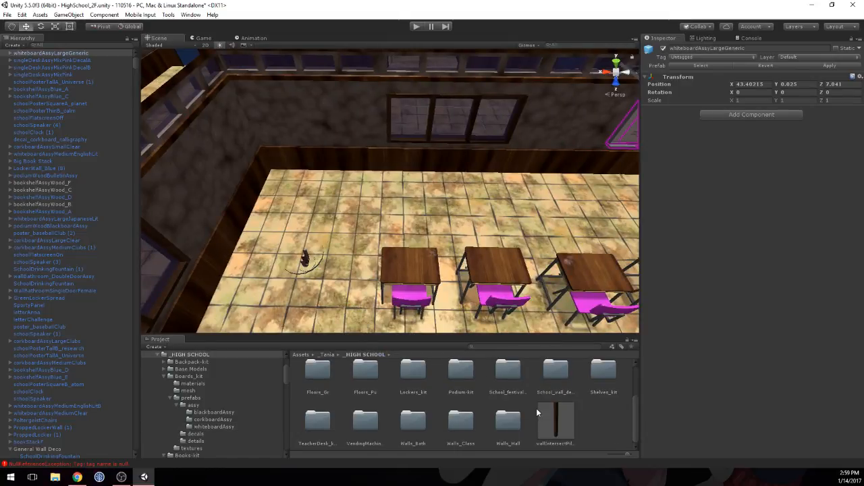
{"action": "double_click", "coordinate": [560, 372]}
{"action": "double_click", "coordinate": [399, 385]}
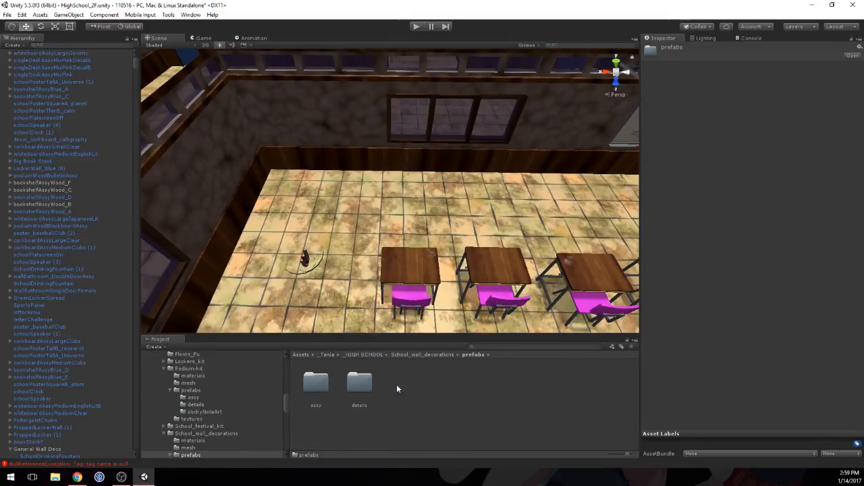
{"action": "left_click", "coordinate": [348, 385]}
{"action": "double_click", "coordinate": [348, 385]}
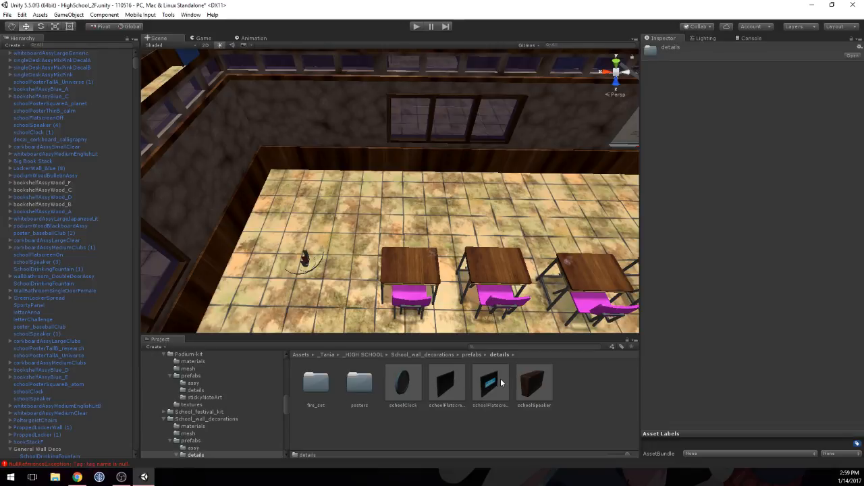
Step: Place schoolFlatscreenOn high in the classroom corner beside the windowed wall, with Y rotation -60 and position Z 7.17
{"action": "left_click_drag", "start_coordinate": [501, 382], "coordinate": [259, 121]}
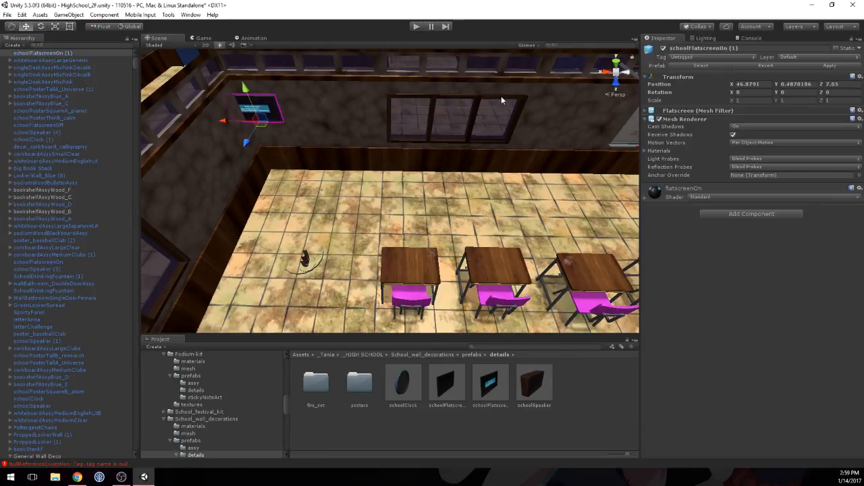
{"action": "left_click_drag", "start_coordinate": [778, 93], "coordinate": [682, 112]}
{"action": "left_click", "coordinate": [798, 94]}
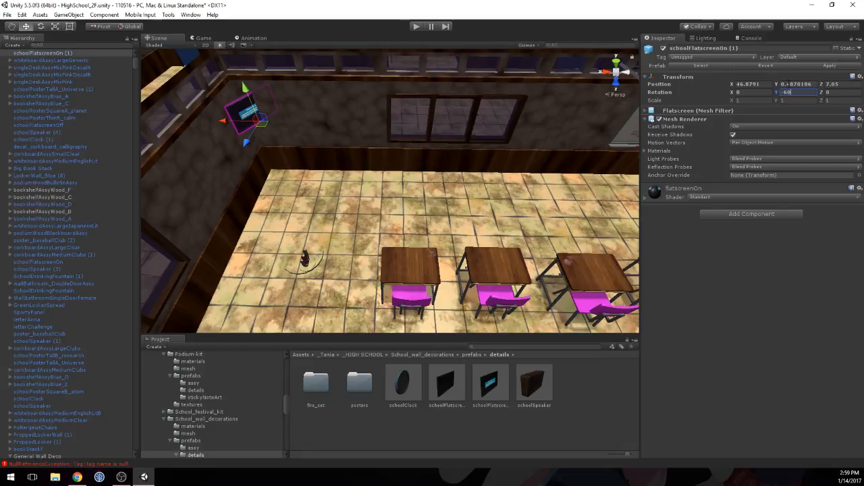
{"action": "left_click_drag", "start_coordinate": [246, 140], "coordinate": [244, 148]}
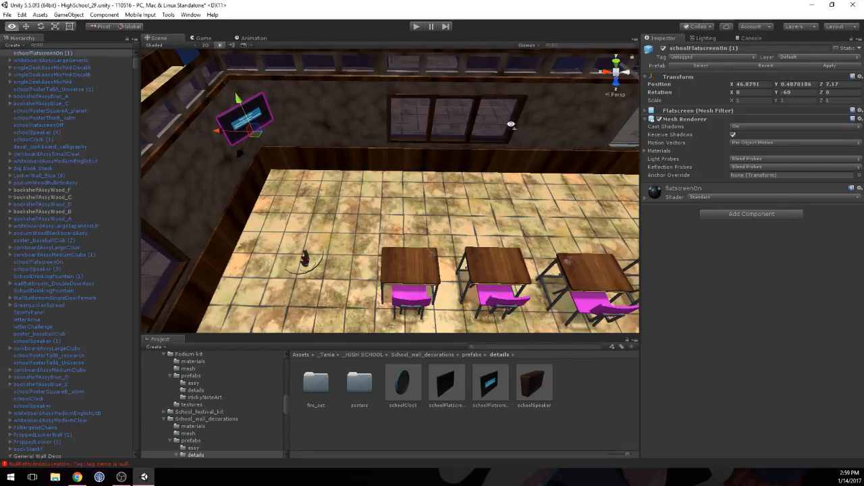
Step: Shift the flatscreen within the corner to position X 46.872 and Z 7.183, judging it from above
{"action": "left_click_drag", "start_coordinate": [511, 125], "coordinate": [382, 268], "text": "alt"}
{"action": "scroll", "coordinate": [424, 97], "scroll_direction": "up", "scroll_amount": 6}
{"action": "left_click_drag", "start_coordinate": [388, 183], "coordinate": [386, 196], "text": "alt"}
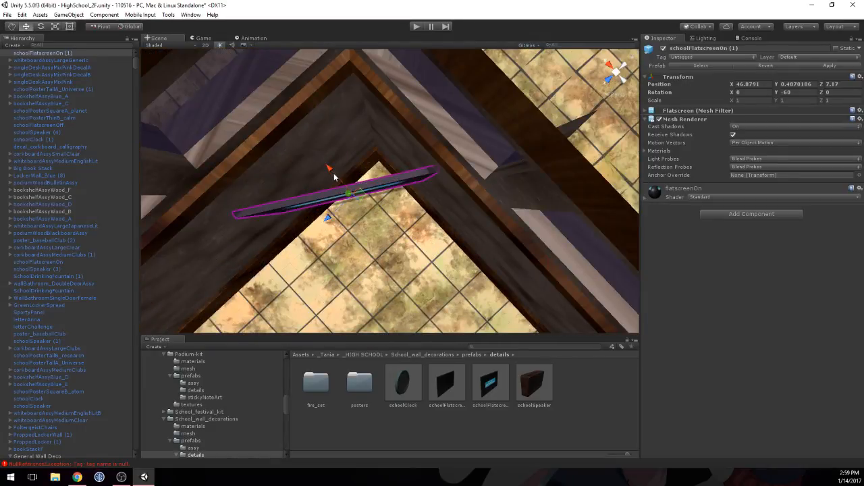
{"action": "left_click_drag", "start_coordinate": [333, 177], "coordinate": [338, 211]}
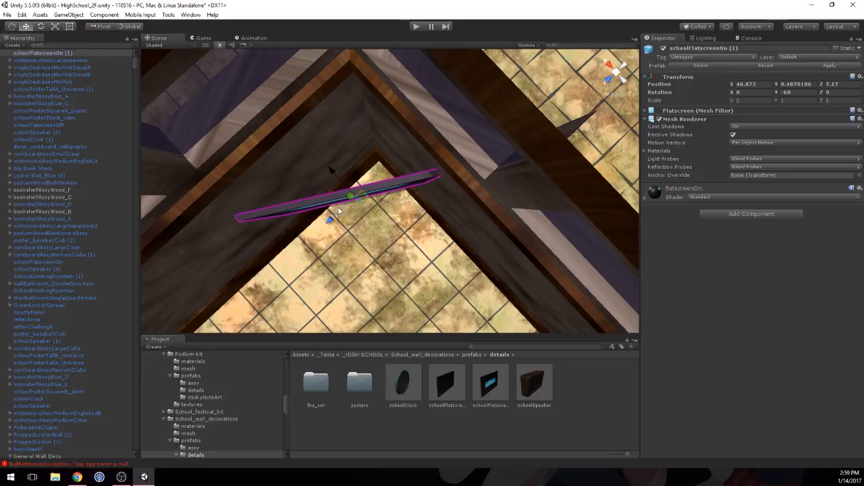
{"action": "left_click", "coordinate": [332, 217]}
{"action": "left_click", "coordinate": [335, 201]}
{"action": "mouse_move", "coordinate": [329, 222]}
{"action": "left_mouse_down"}
{"action": "mouse_move", "coordinate": [328, 208]}
{"action": "mouse_move", "coordinate": [327, 216]}
{"action": "left_mouse_up"}
{"action": "key", "text": "f"}
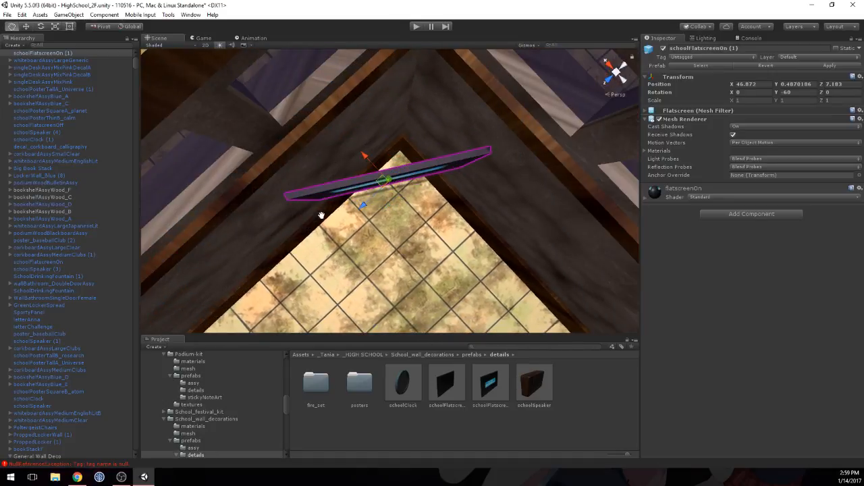
Step: Switch to local handle orientation and fit the flatscreen into the corner at X 46.882, Y 0.55, Z 7.177
{"action": "left_click", "coordinate": [138, 26]}
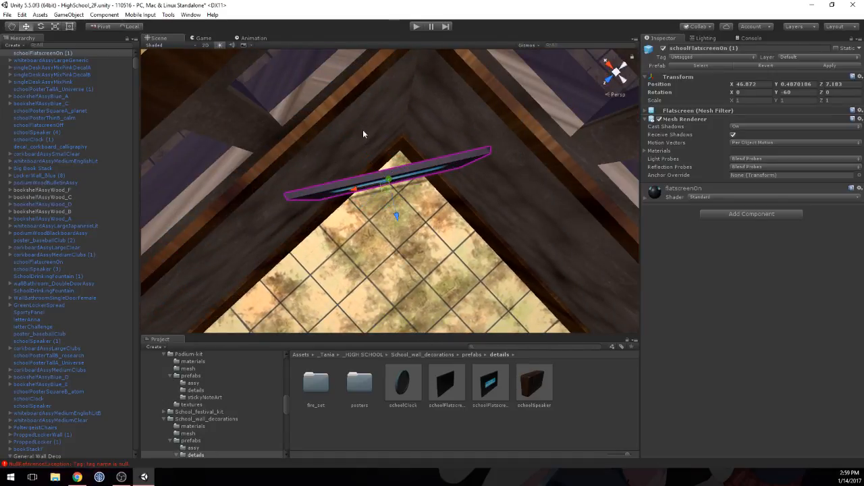
{"action": "left_click_drag", "start_coordinate": [393, 206], "coordinate": [396, 212]}
{"action": "middle_click_drag", "start_coordinate": [419, 215], "coordinate": [414, 179]}
{"action": "right_click_drag", "start_coordinate": [415, 179], "coordinate": [426, 162]}
{"action": "middle_click_drag", "start_coordinate": [426, 162], "coordinate": [421, 159]}
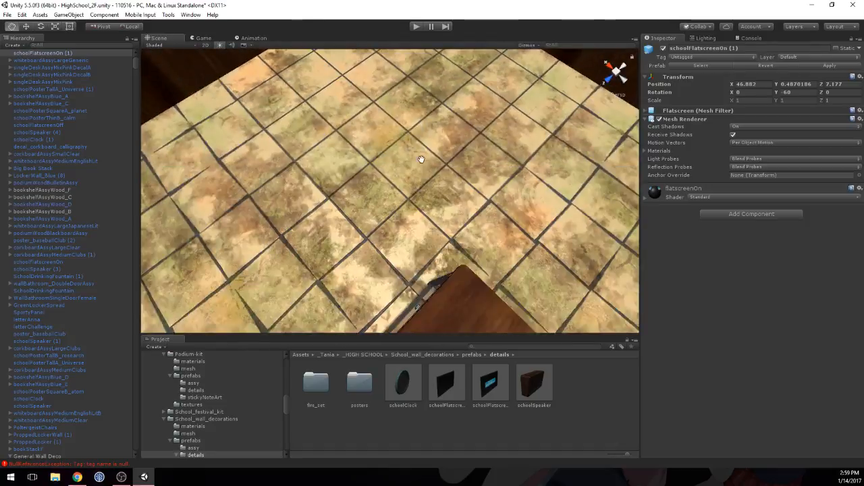
{"action": "key", "text": "f"}
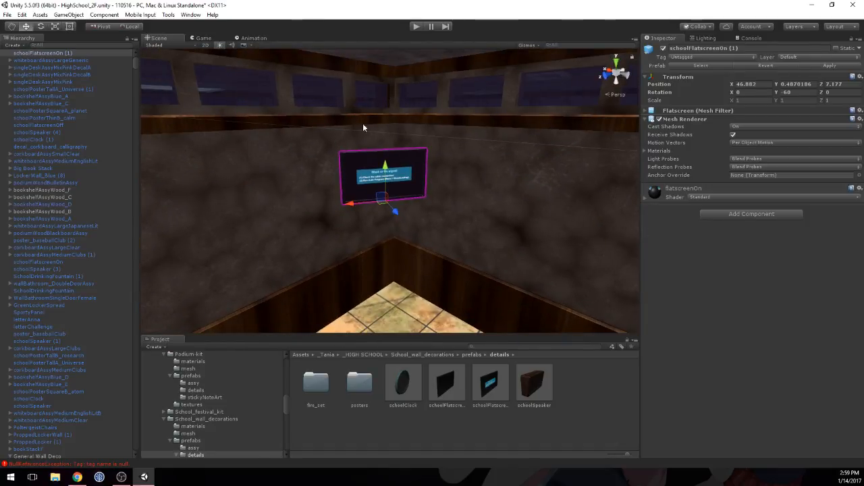
{"action": "left_click_drag", "start_coordinate": [386, 168], "coordinate": [386, 157]}
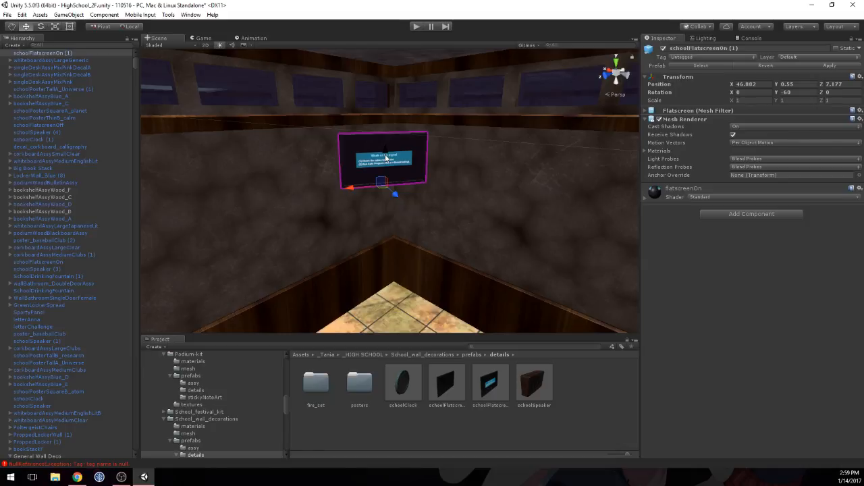
{"action": "left_click", "coordinate": [419, 233]}
Step: Place schoolClock on the blank classroom wall opposite the whiteboard, with Y rotation 180 and position Y 0.673
{"action": "right_click_drag", "start_coordinate": [419, 233], "coordinate": [453, 270]}
{"action": "scroll", "coordinate": [453, 270], "scroll_direction": "down", "scroll_amount": 4}
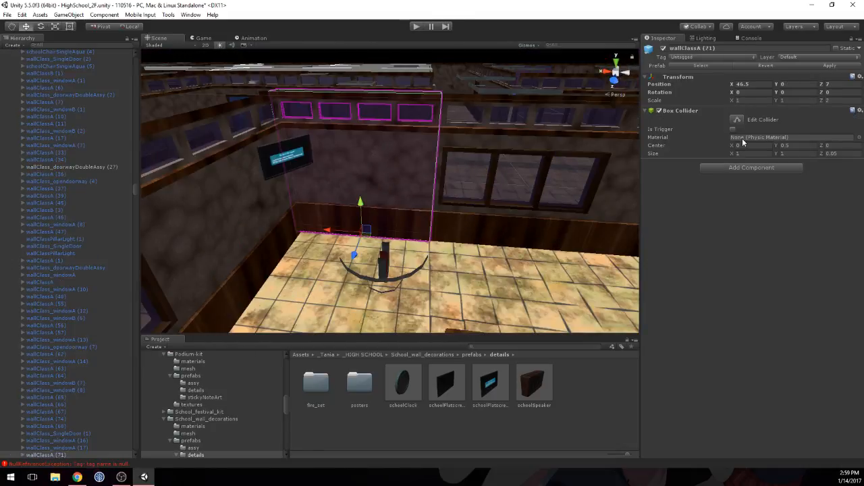
{"action": "scroll", "coordinate": [422, 260], "scroll_direction": "down", "scroll_amount": 6}
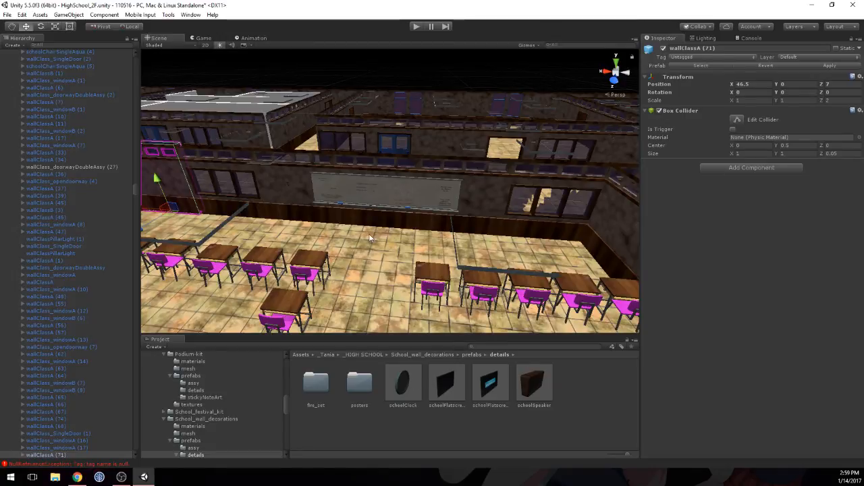
{"action": "right_click_drag", "start_coordinate": [370, 235], "coordinate": [371, 291]}
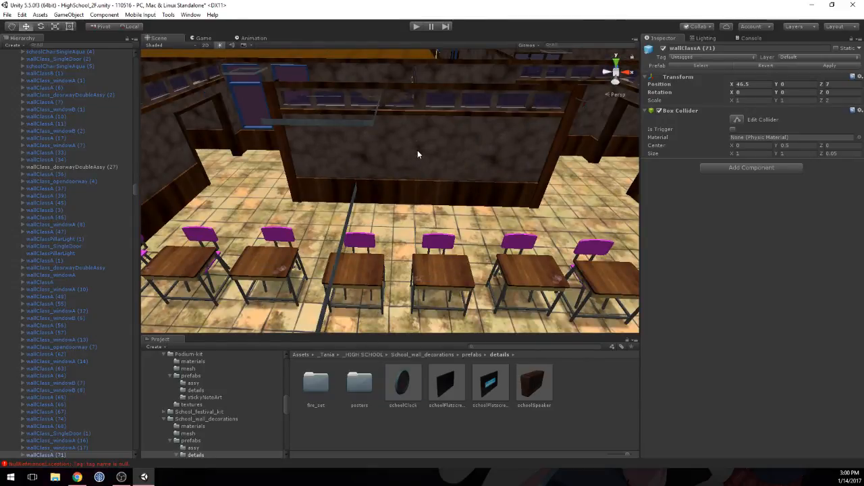
{"action": "left_click_drag", "start_coordinate": [418, 143], "coordinate": [418, 144]}
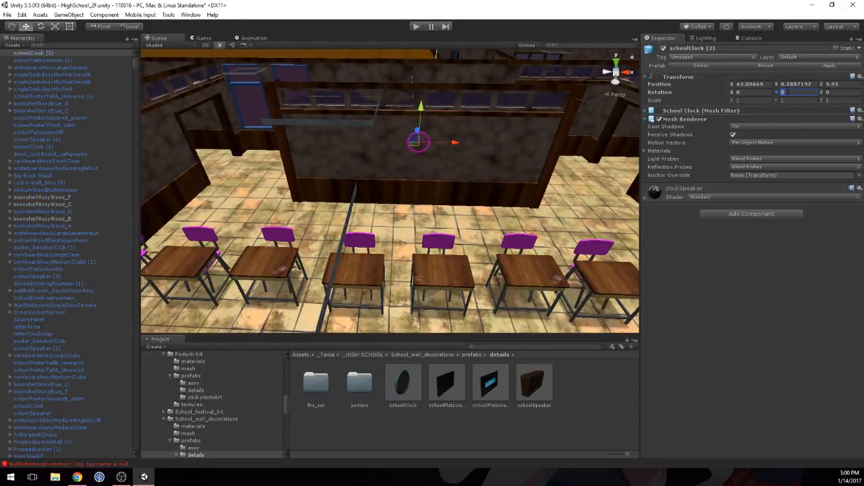
{"action": "type", "text": "0"}
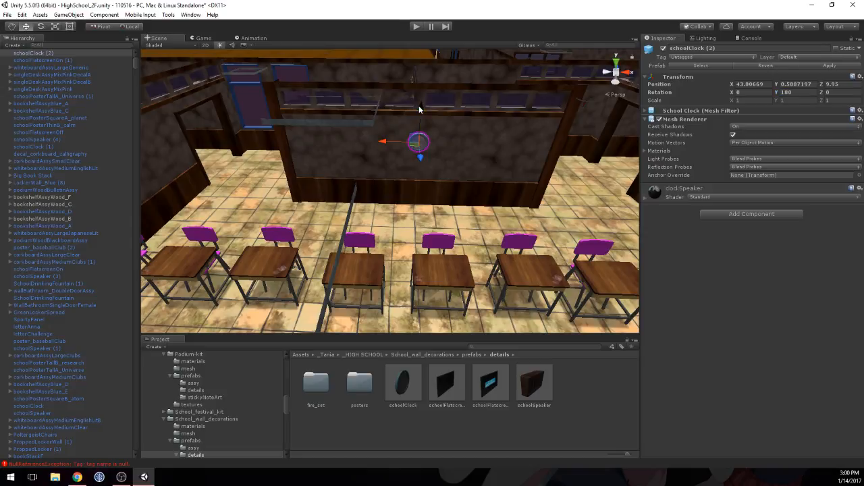
{"action": "left_click_drag", "start_coordinate": [419, 107], "coordinate": [419, 101]}
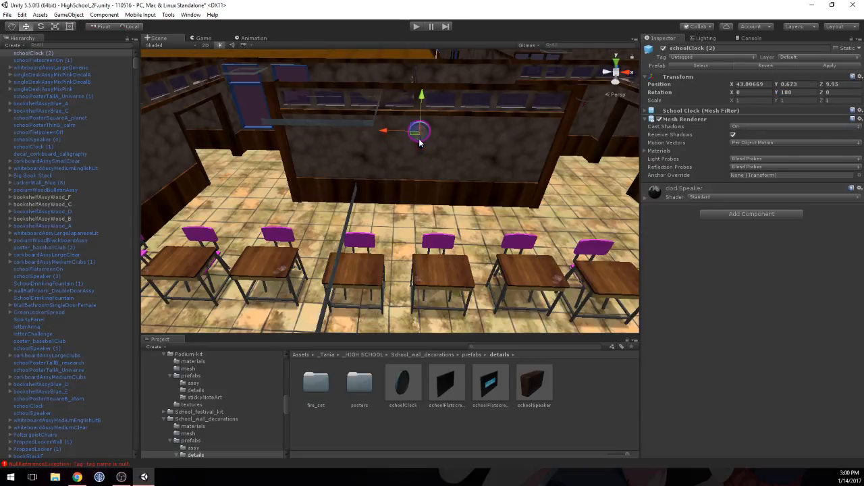
Step: Push the clock back against the wall to position Z 9.9703
{"action": "right_click_drag", "start_coordinate": [481, 150], "coordinate": [310, 101]}
{"action": "key", "text": "w"}
{"action": "middle_click_drag", "start_coordinate": [486, 158], "coordinate": [425, 137]}
{"action": "scroll", "coordinate": [417, 138], "scroll_direction": "down", "scroll_amount": 2}
{"action": "scroll", "coordinate": [416, 138], "scroll_direction": "up", "scroll_amount": 2}
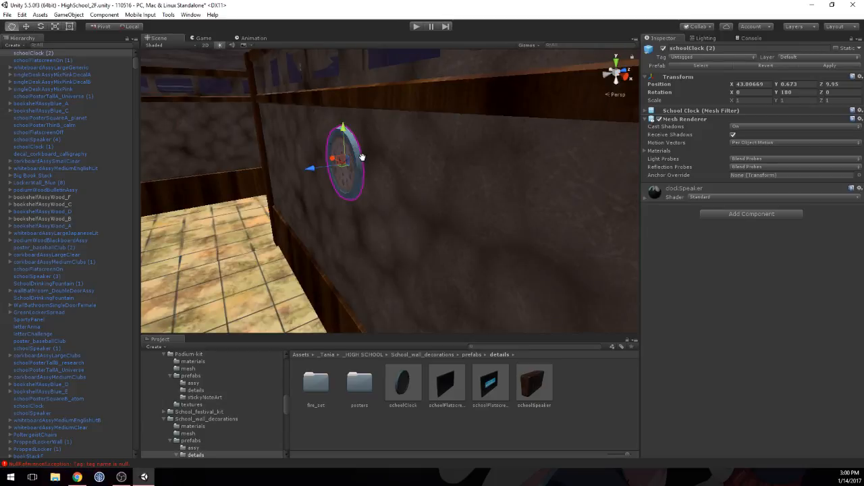
{"action": "middle_click_drag", "start_coordinate": [362, 157], "coordinate": [358, 186]}
{"action": "scroll", "coordinate": [359, 187], "scroll_direction": "up", "scroll_amount": 3}
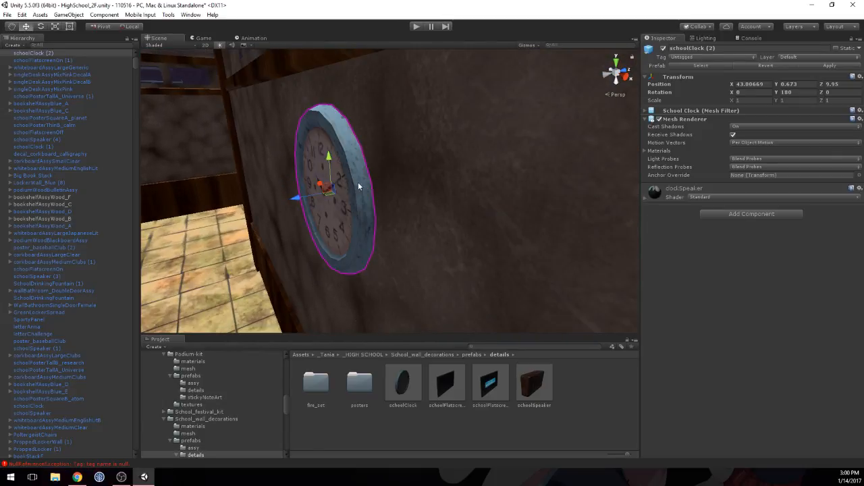
{"action": "right_click_drag", "start_coordinate": [293, 174], "coordinate": [258, 175]}
{"action": "right_click_drag", "start_coordinate": [417, 140], "coordinate": [358, 150]}
{"action": "middle_click_drag", "start_coordinate": [394, 156], "coordinate": [299, 146]}
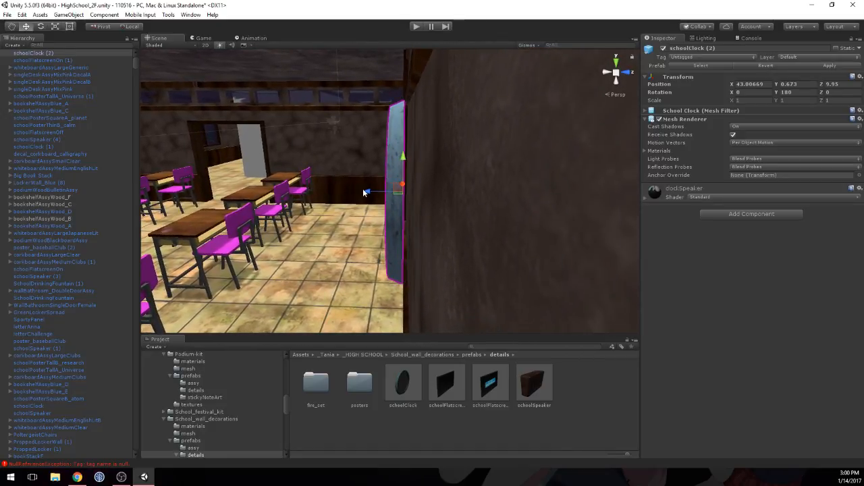
{"action": "left_click_drag", "start_coordinate": [367, 194], "coordinate": [385, 199]}
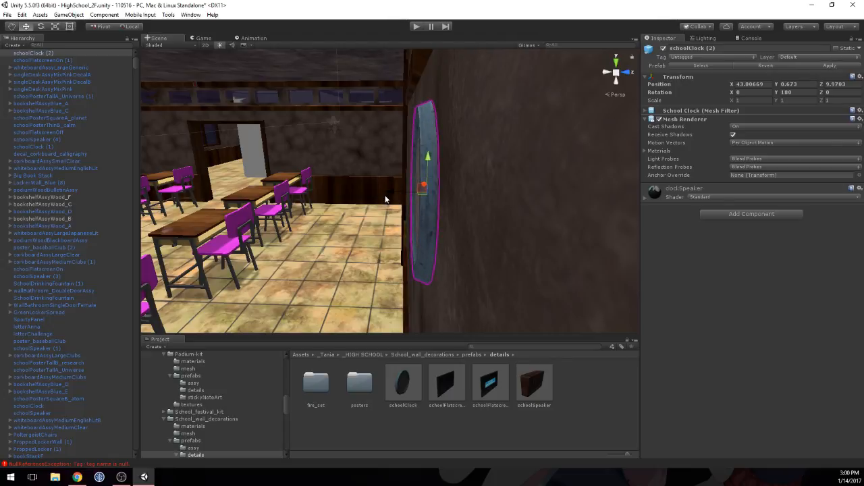
Step: Check the clock's fit and placement on the wall from close up and from across the classroom
{"action": "scroll", "coordinate": [380, 199], "scroll_direction": "up", "scroll_amount": 1}
{"action": "middle_click_drag", "start_coordinate": [380, 198], "coordinate": [580, 203]}
{"action": "scroll", "coordinate": [450, 200], "scroll_direction": "down", "scroll_amount": 1}
{"action": "scroll", "coordinate": [450, 200], "scroll_direction": "up", "scroll_amount": 1}
{"action": "scroll", "coordinate": [439, 198], "scroll_direction": "down", "scroll_amount": 1}
{"action": "right_click_drag", "start_coordinate": [538, 185], "coordinate": [367, 188]}
{"action": "scroll", "coordinate": [361, 189], "scroll_direction": "down", "scroll_amount": 3}
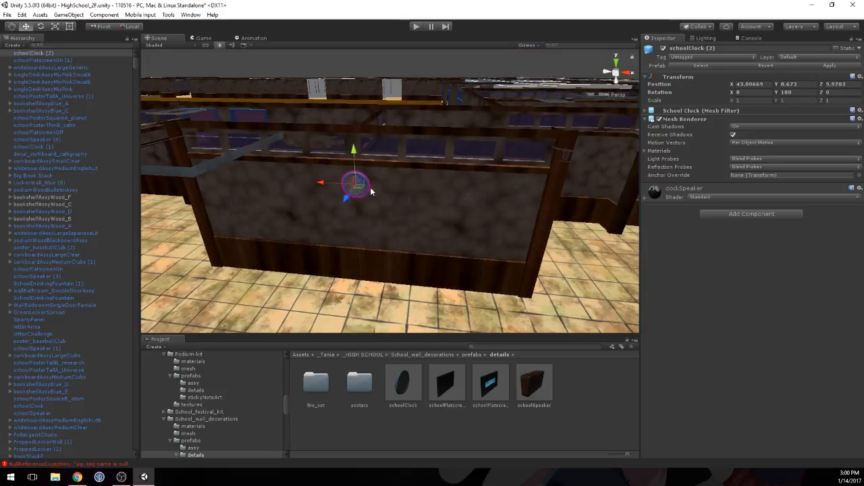
{"action": "middle_click_drag", "start_coordinate": [359, 189], "coordinate": [383, 174]}
{"action": "scroll", "coordinate": [358, 180], "scroll_direction": "up", "scroll_amount": 3}
{"action": "scroll", "coordinate": [409, 191], "scroll_direction": "down", "scroll_amount": 3}
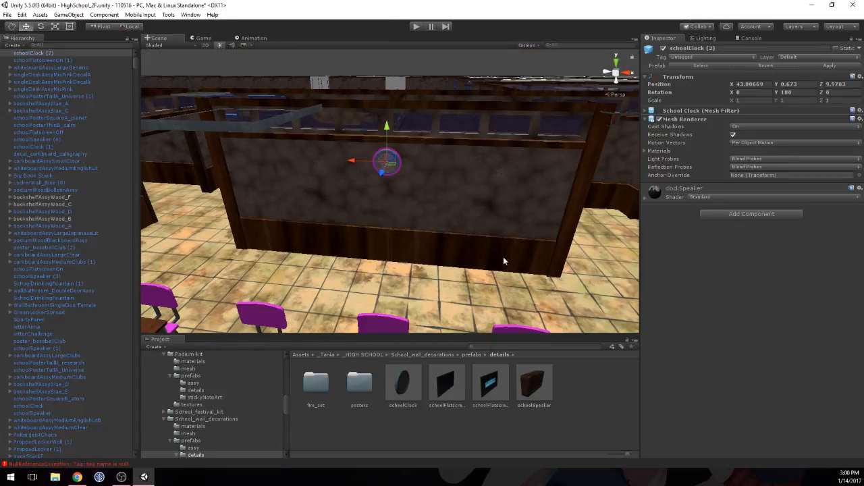
Step: Place schoolSpeaker on the wall between the whiteboard and the window, at height Y 0.7
{"action": "right_click_drag", "start_coordinate": [503, 256], "coordinate": [495, 240]}
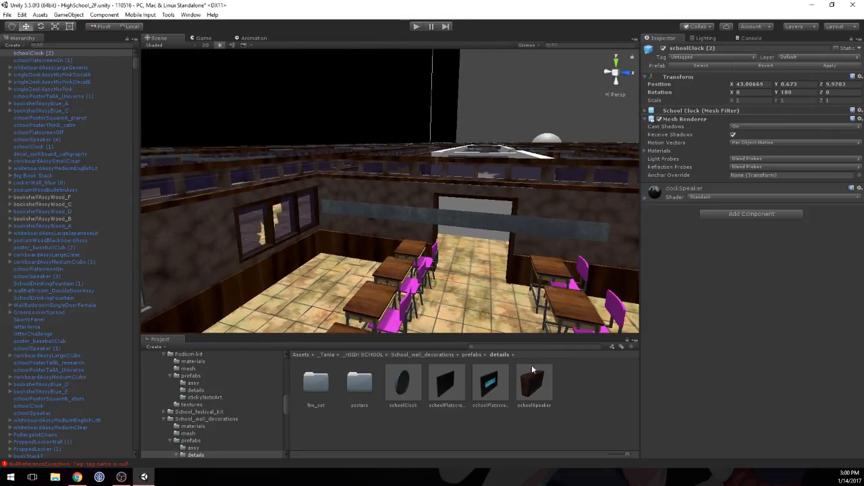
{"action": "left_click_drag", "start_coordinate": [533, 369], "coordinate": [209, 216]}
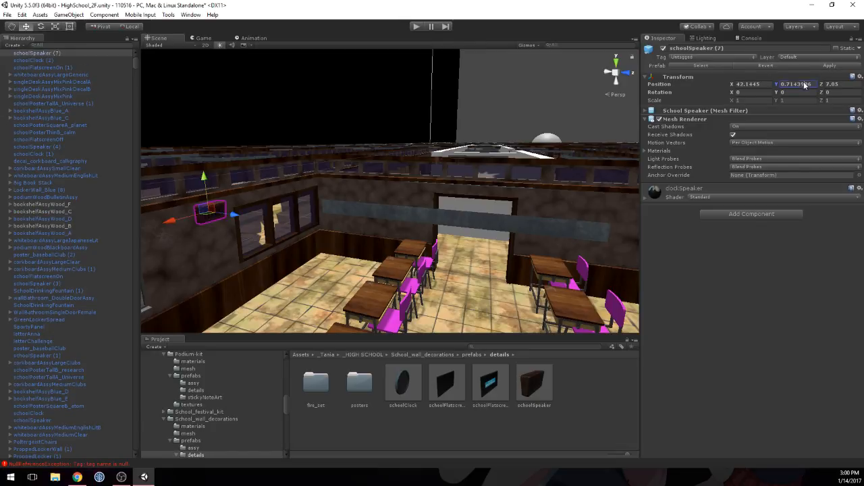
{"action": "type", "text": "0.7"}
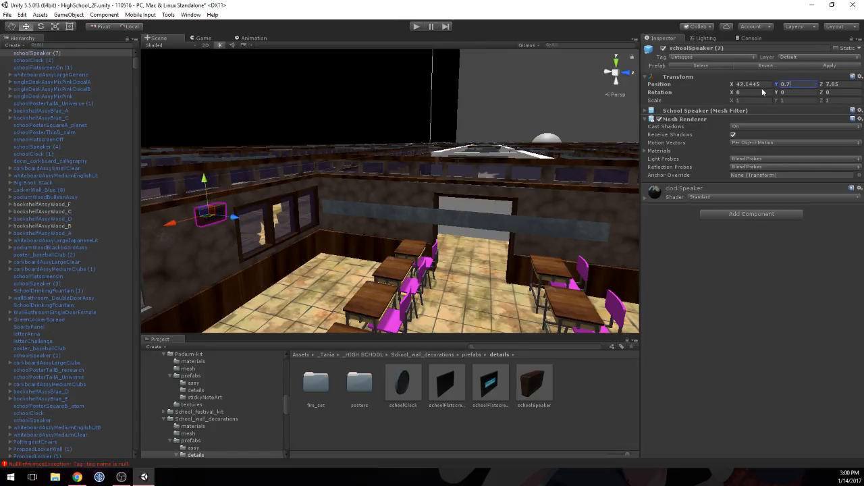
Step: Push the speaker back against the wall to position Z 7.0292
{"action": "middle_click_drag", "start_coordinate": [239, 216], "coordinate": [304, 204]}
{"action": "scroll", "coordinate": [316, 197], "scroll_direction": "up", "scroll_amount": 5}
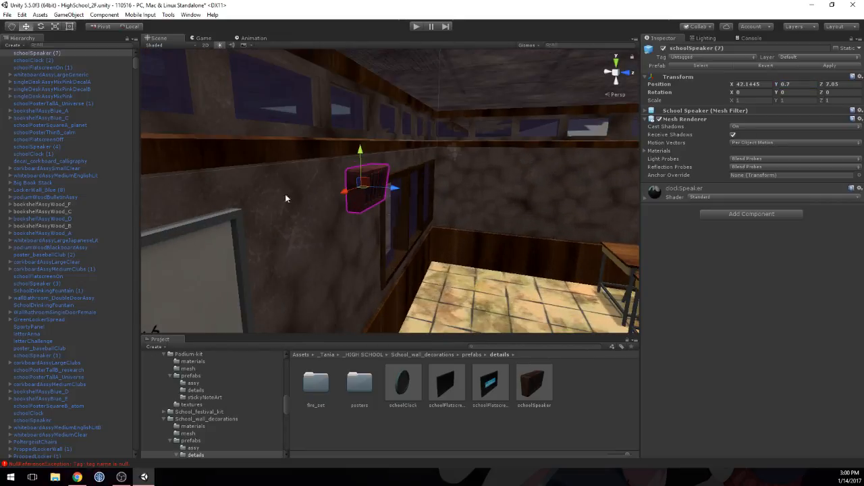
{"action": "scroll", "coordinate": [322, 193], "scroll_direction": "up", "scroll_amount": 4}
{"action": "middle_click_drag", "start_coordinate": [323, 190], "coordinate": [403, 188]}
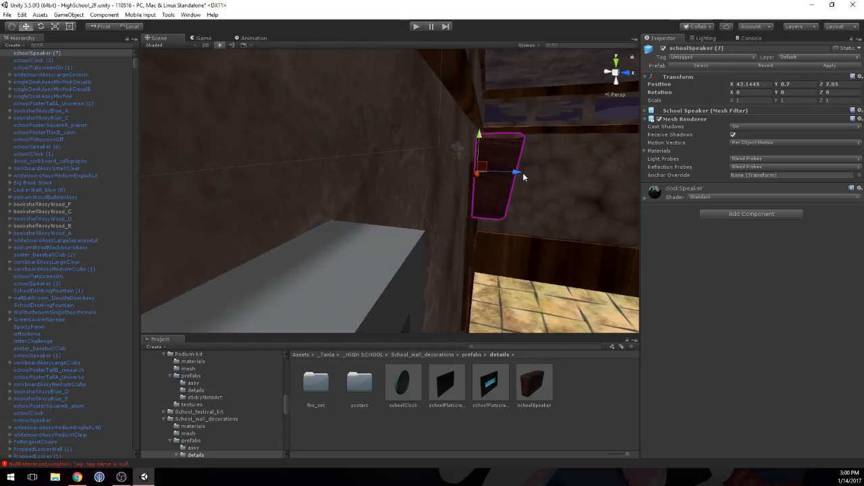
{"action": "left_click_drag", "start_coordinate": [517, 173], "coordinate": [512, 170]}
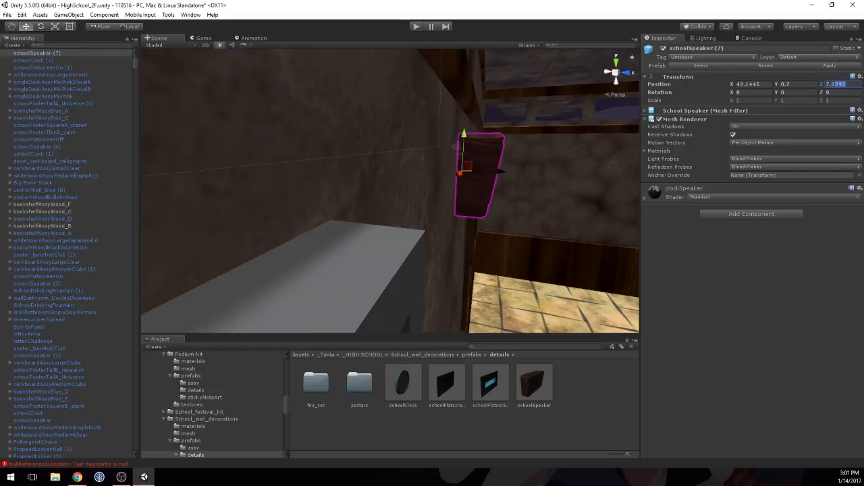
Step: Set the speaker's Z position to 7.03
{"action": "type", "text": "7.03"}
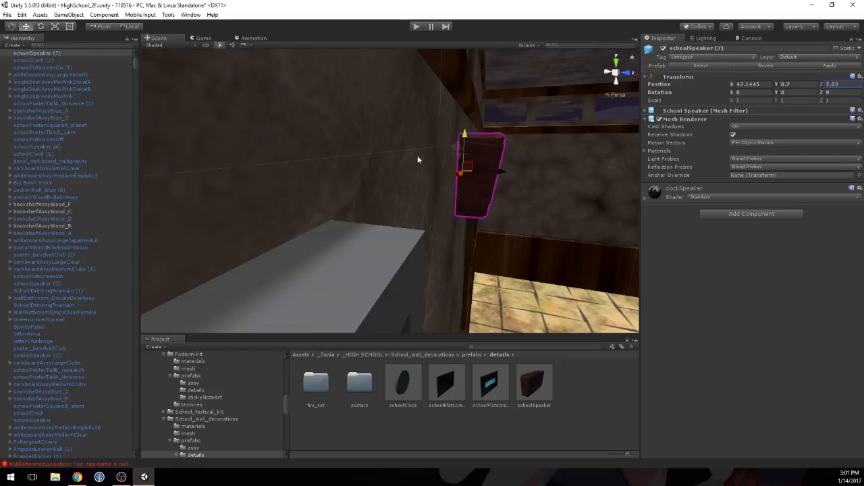
{"action": "right_click_drag", "start_coordinate": [417, 159], "coordinate": [324, 204]}
{"action": "scroll", "coordinate": [323, 205], "scroll_direction": "down", "scroll_amount": 7}
{"action": "middle_click_drag", "start_coordinate": [260, 233], "coordinate": [332, 197]}
{"action": "scroll", "coordinate": [330, 198], "scroll_direction": "down", "scroll_amount": 5}
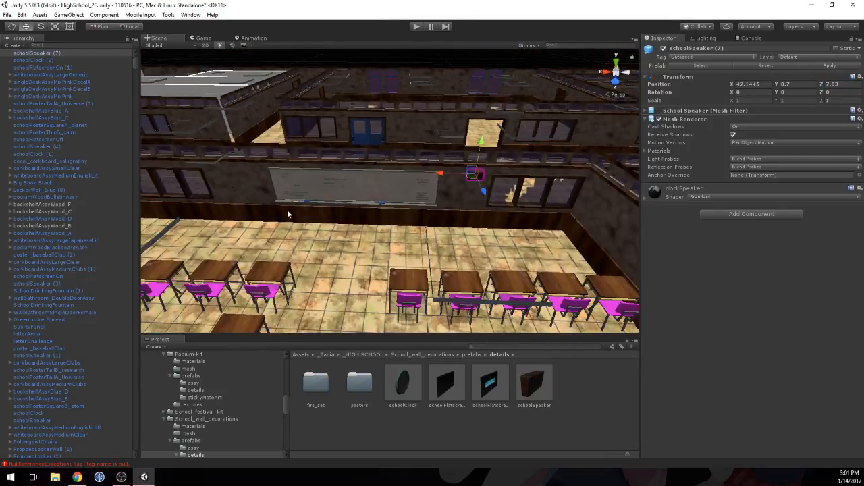
Step: Duplicate the speaker along the same wall to the opposite side of the whiteboard, at position X 46.145
{"action": "middle_click_drag", "start_coordinate": [287, 214], "coordinate": [361, 147]}
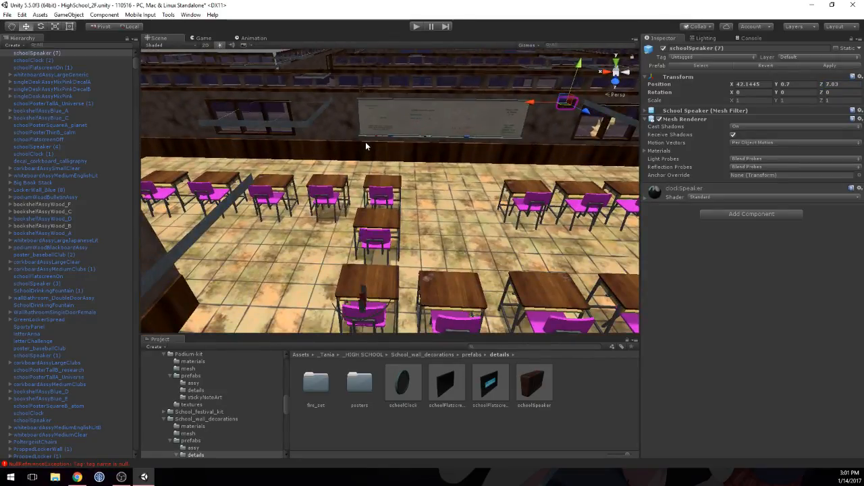
{"action": "key", "text": "ctrl+d"}
{"action": "left_click_drag", "start_coordinate": [531, 106], "coordinate": [183, 106]}
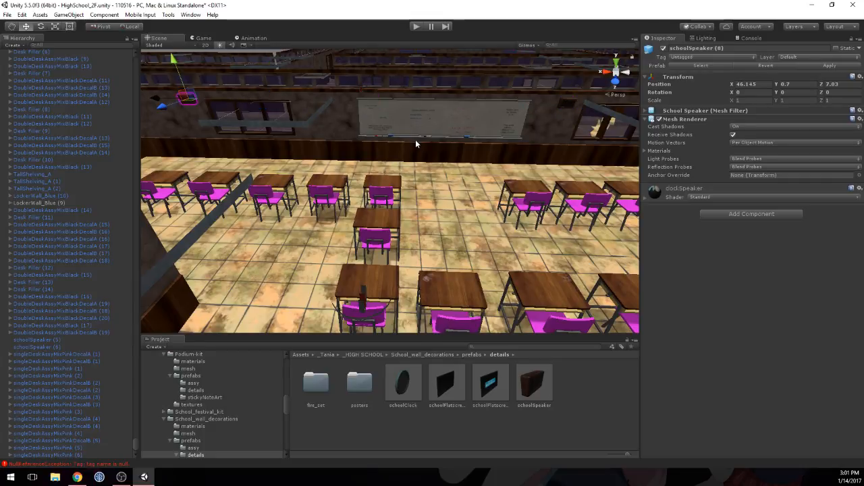
Step: Look over the classroom's remaining bare walls and check the Books-kit folder for suitable furnishings
{"action": "left_click_drag", "start_coordinate": [415, 144], "coordinate": [413, 218], "text": "alt"}
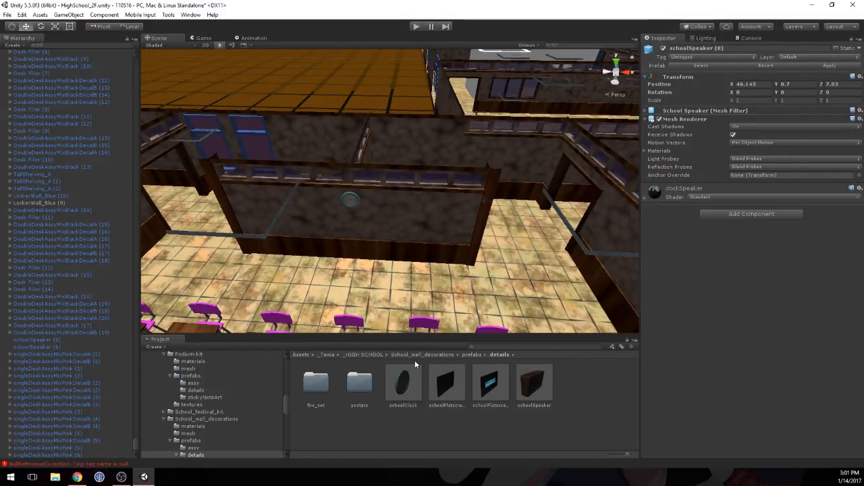
{"action": "left_click_drag", "start_coordinate": [473, 270], "coordinate": [563, 234], "text": "alt"}
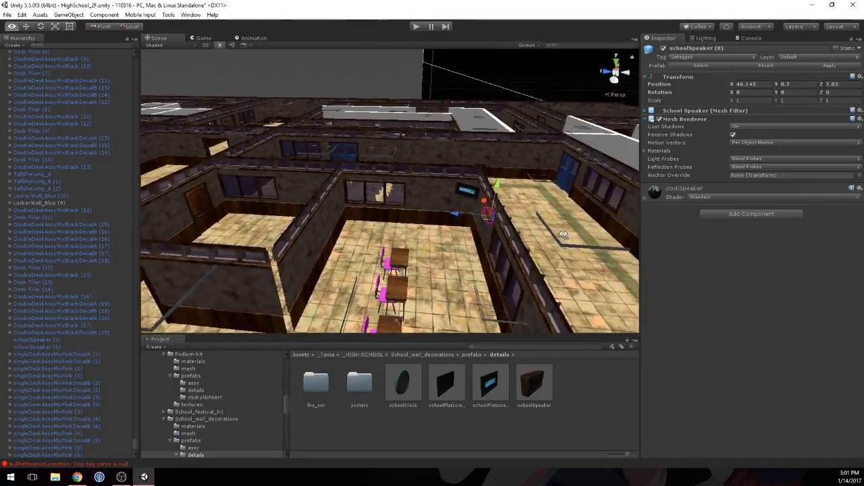
{"action": "key", "text": "w"}
{"action": "right_click_drag", "start_coordinate": [563, 234], "coordinate": [329, 260]}
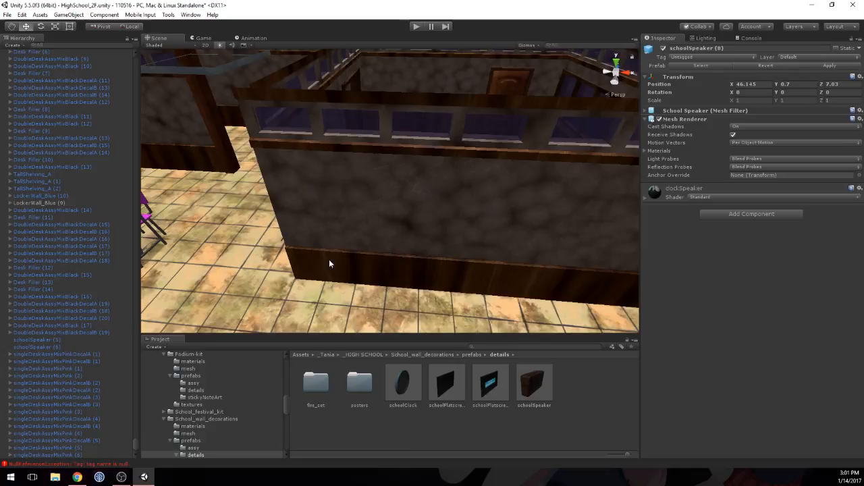
{"action": "left_click", "coordinate": [364, 354]}
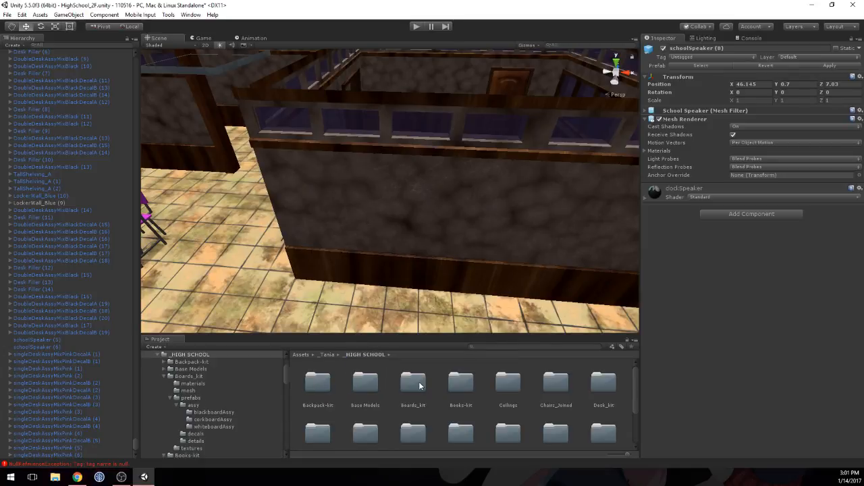
{"action": "double_click", "coordinate": [457, 383]}
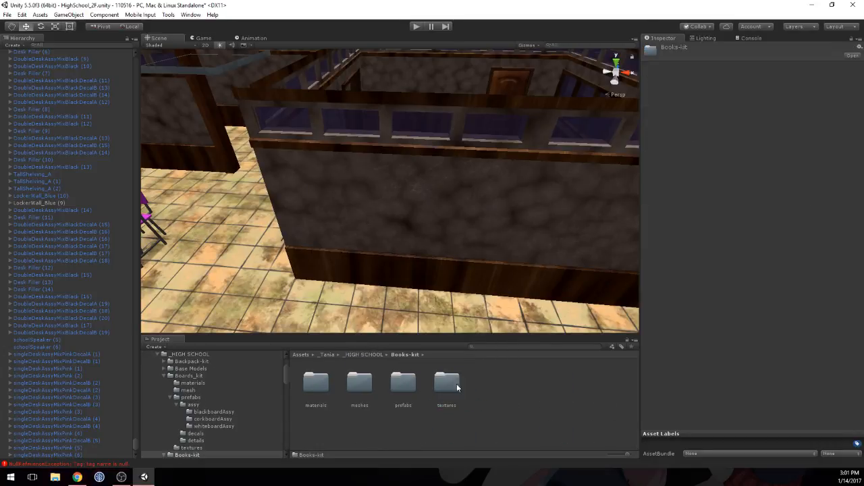
{"action": "left_click", "coordinate": [365, 354]}
{"action": "scroll", "coordinate": [560, 391], "scroll_direction": "down", "scroll_amount": 2}
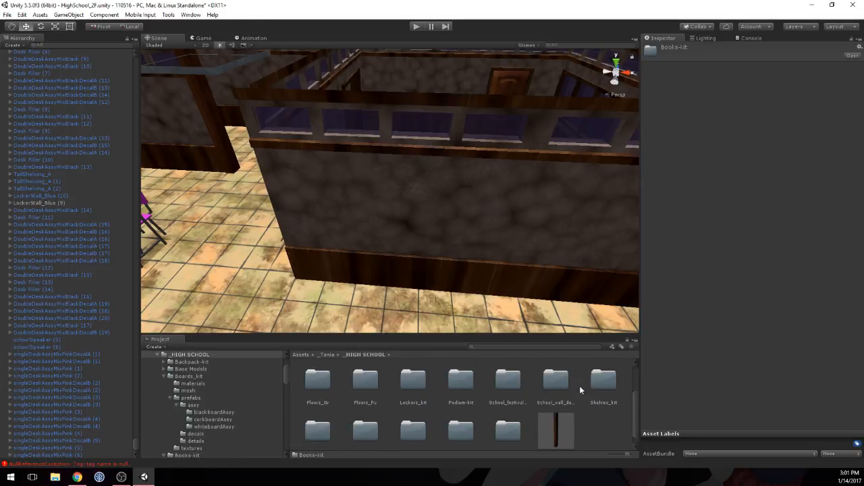
Step: Find the school_bookshelfNeutral prefab among the detail prefabs of Shelves_kit, after checking the assembled bookshelves
{"action": "double_click", "coordinate": [603, 380]}
{"action": "double_click", "coordinate": [403, 384]}
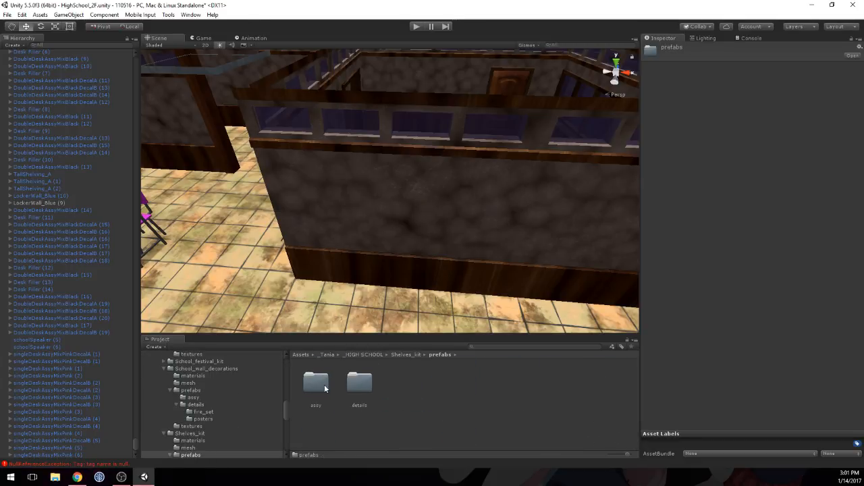
{"action": "double_click", "coordinate": [316, 382]}
{"action": "scroll", "coordinate": [410, 392], "scroll_direction": "down", "scroll_amount": 1}
{"action": "scroll", "coordinate": [410, 388], "scroll_direction": "down", "scroll_amount": 1}
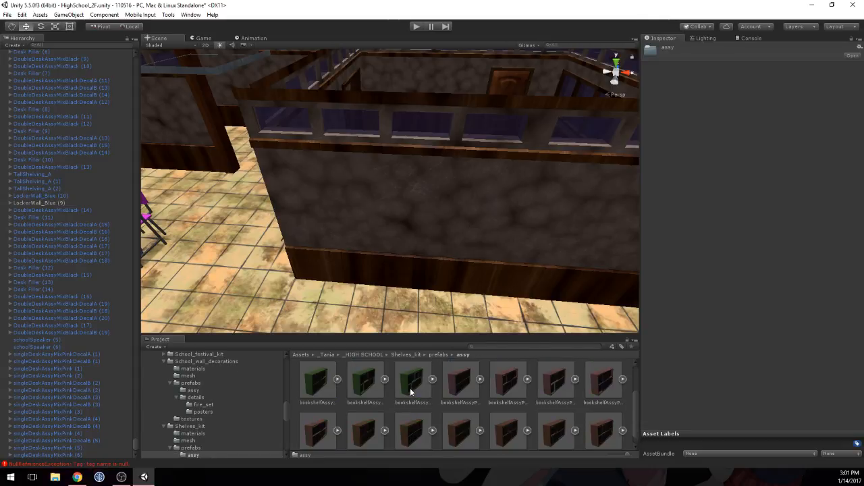
{"action": "left_click", "coordinate": [440, 354]}
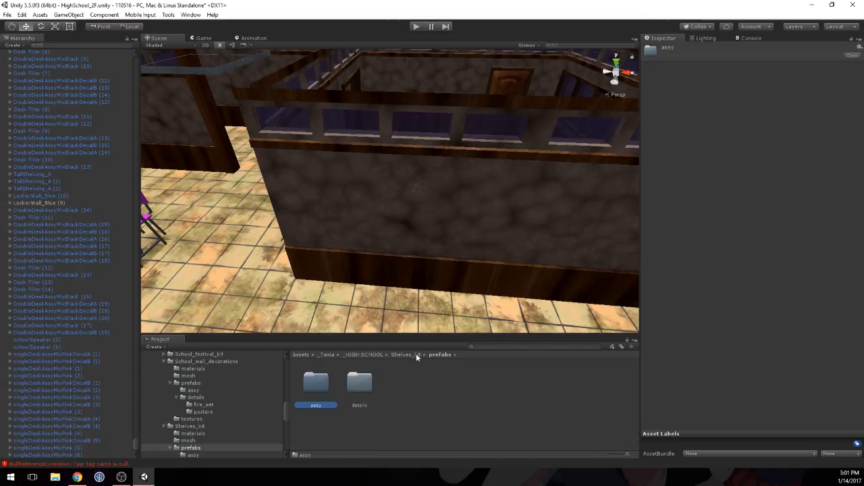
{"action": "double_click", "coordinate": [360, 382]}
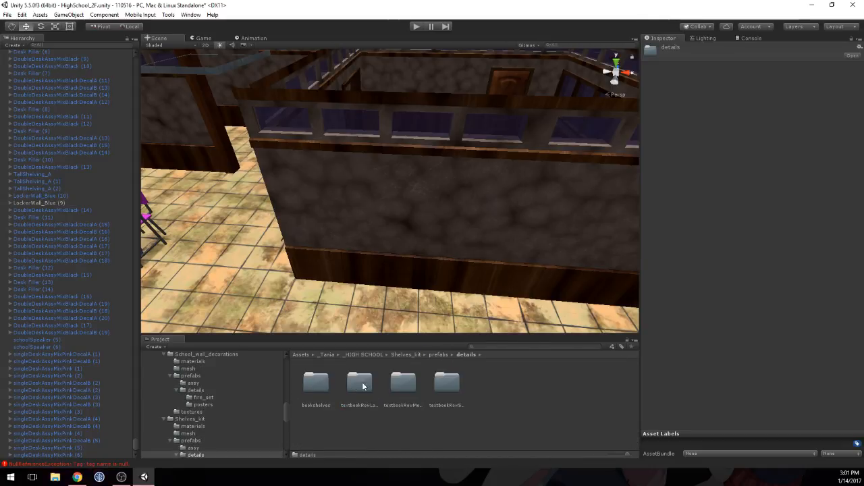
{"action": "double_click", "coordinate": [312, 384]}
{"action": "left_click", "coordinate": [399, 381]}
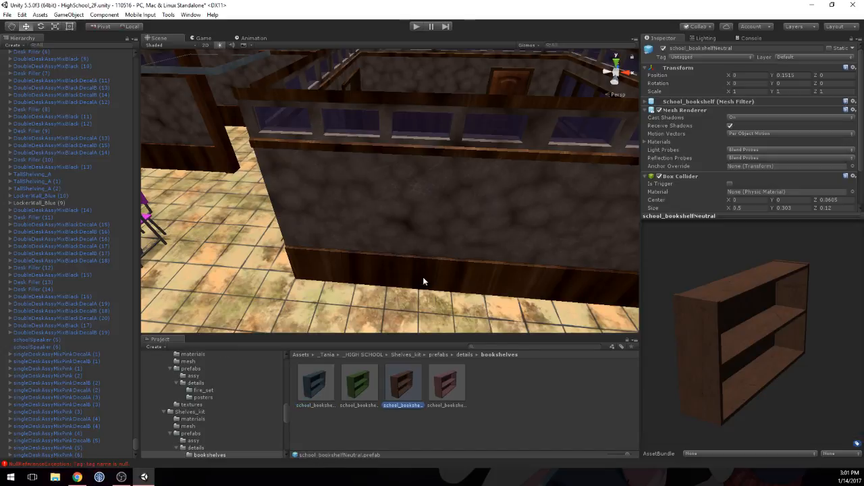
Step: Place school_bookshelfNeutral on the classroom floor near the bare wall's window corner, with its Y rotation at 180
{"action": "scroll", "coordinate": [444, 249], "scroll_direction": "down", "scroll_amount": 3}
{"action": "middle_click_drag", "start_coordinate": [445, 249], "coordinate": [454, 251]}
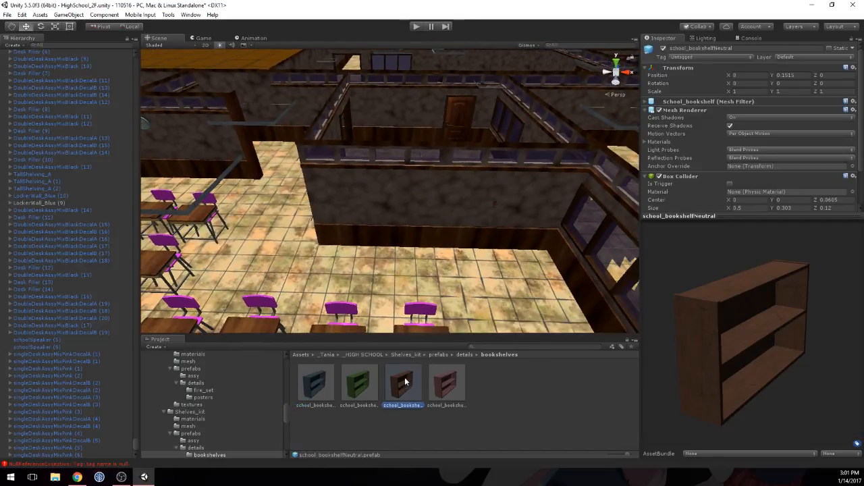
{"action": "left_click_drag", "start_coordinate": [405, 382], "coordinate": [513, 260]}
{"action": "left_click", "coordinate": [783, 92]}
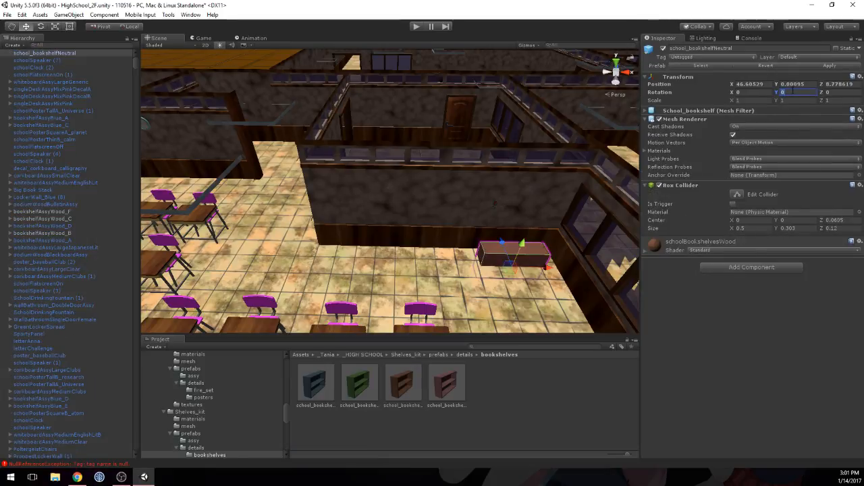
{"action": "type", "text": "180"}
Step: Stand the bookshelf on the floor against the wall at position X 46.635, Y 0.15, Z 8.937
{"action": "left_click", "coordinate": [790, 85]}
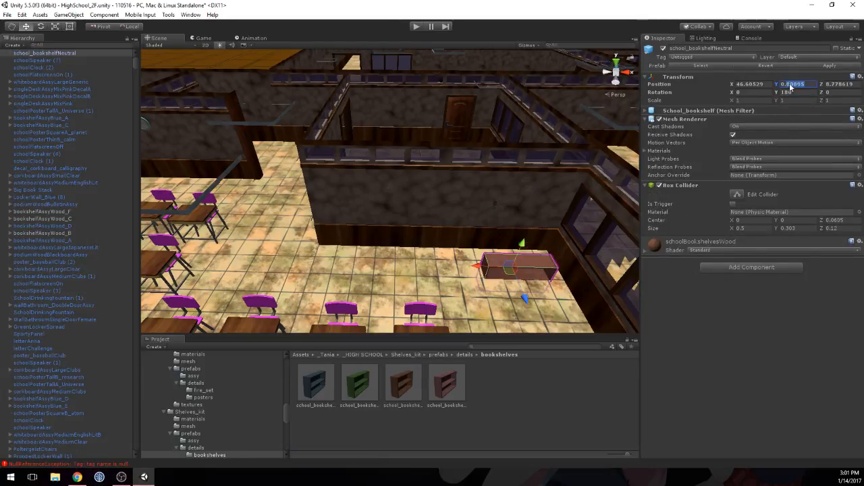
{"action": "type", "text": "0.3"}
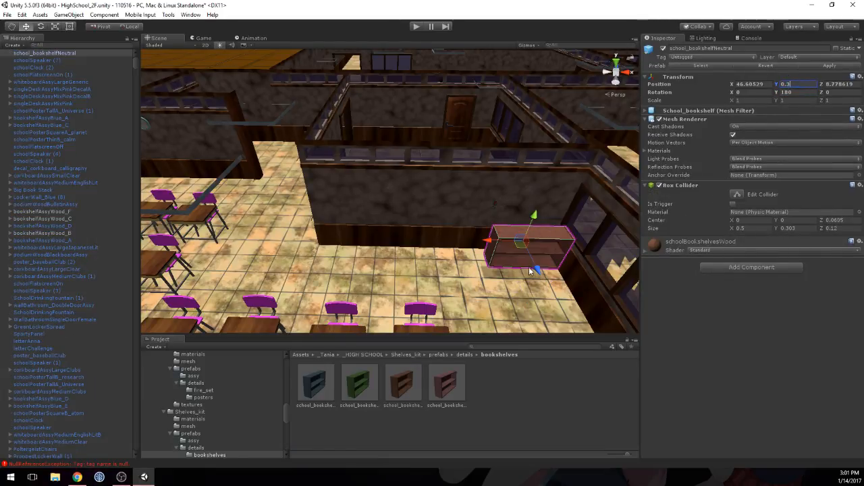
{"action": "left_click_drag", "start_coordinate": [492, 248], "coordinate": [473, 245]}
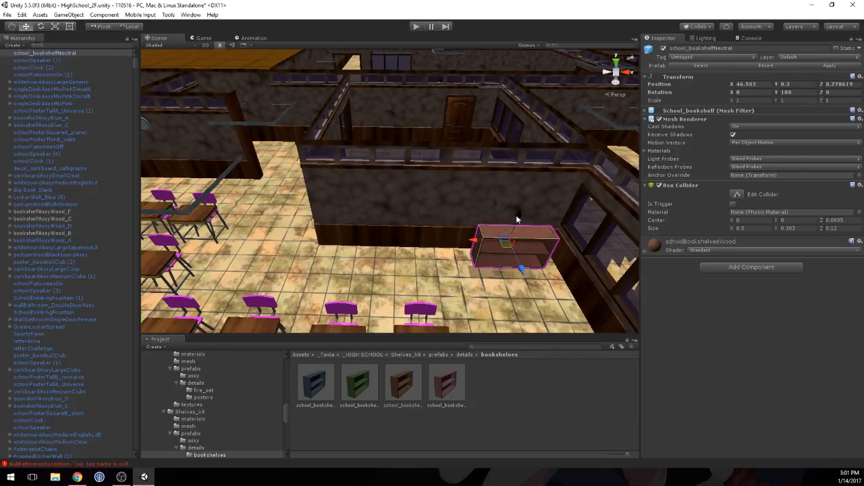
{"action": "left_click_drag", "start_coordinate": [517, 219], "coordinate": [511, 225]}
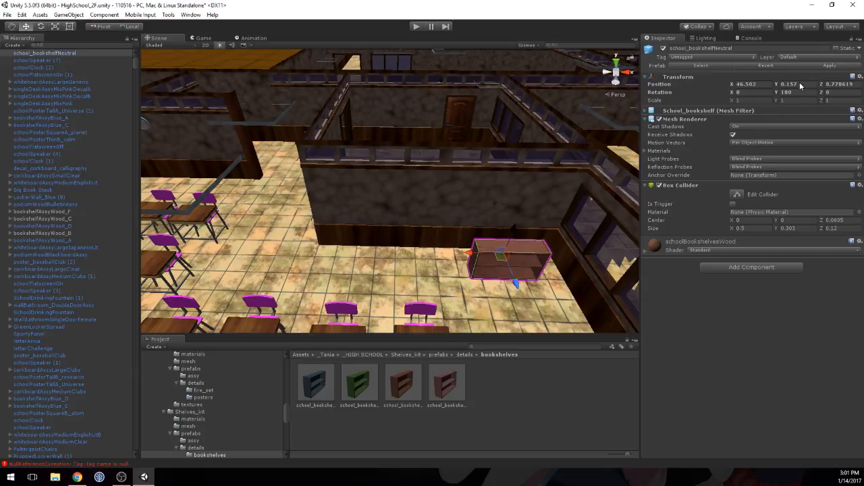
{"action": "key", "text": "BackSpace"}
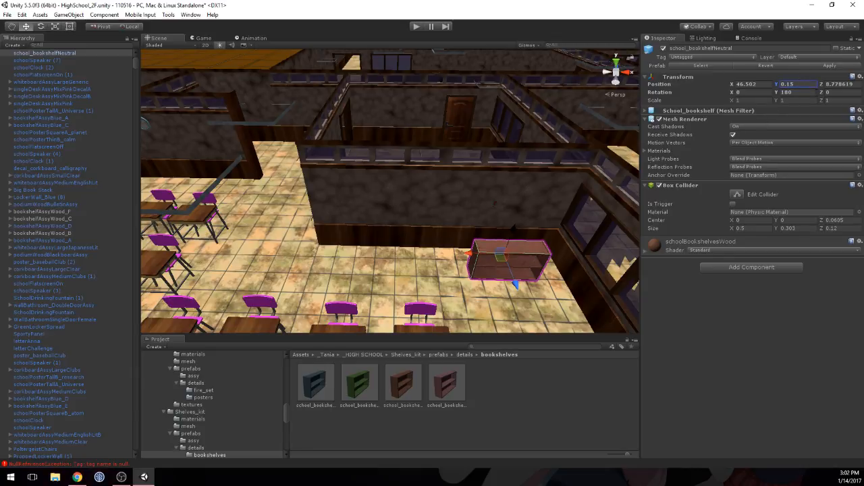
{"action": "left_click_drag", "start_coordinate": [518, 297], "coordinate": [516, 280]}
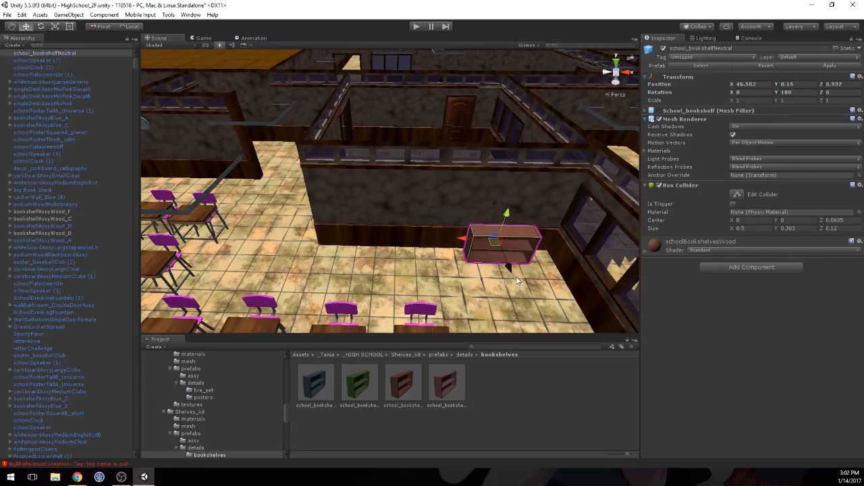
{"action": "left_click_drag", "start_coordinate": [464, 244], "coordinate": [479, 241]}
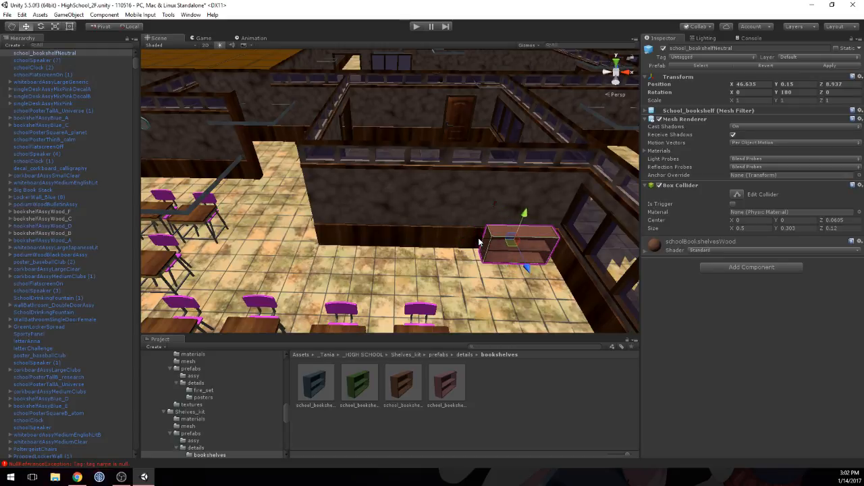
Step: Duplicate the bookshelf twice to form a row of three along the wall, and shift the row slightly away from the window corner
{"action": "key", "text": "ctrl+d"}
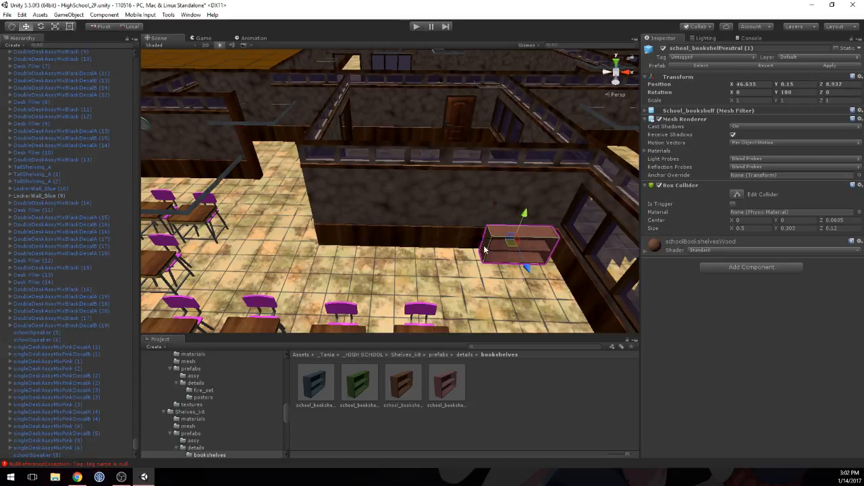
{"action": "left_click_drag", "start_coordinate": [480, 243], "coordinate": [343, 240]}
{"action": "key", "text": "ctrl+d"}
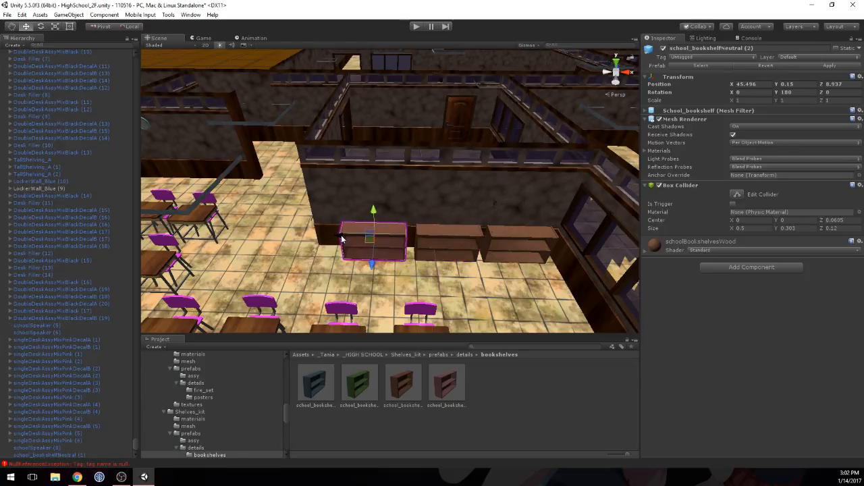
{"action": "left_click", "coordinate": [457, 234], "text": "shift"}
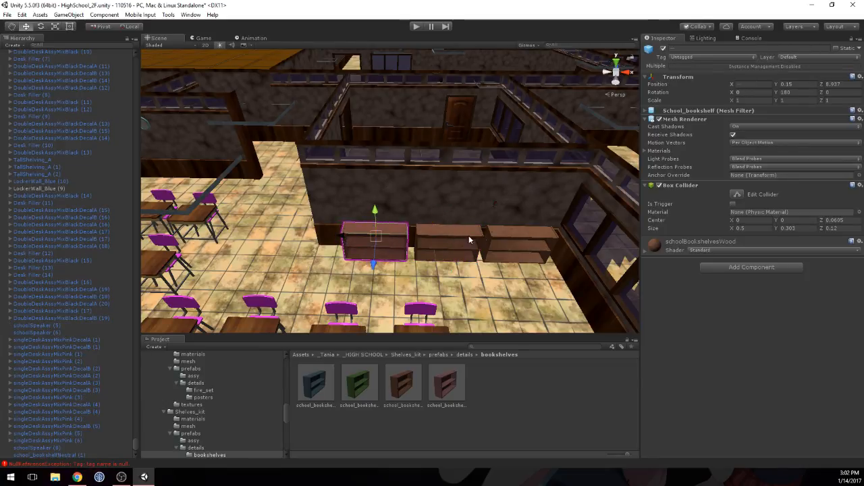
{"action": "left_click", "coordinate": [509, 232], "text": "shift"}
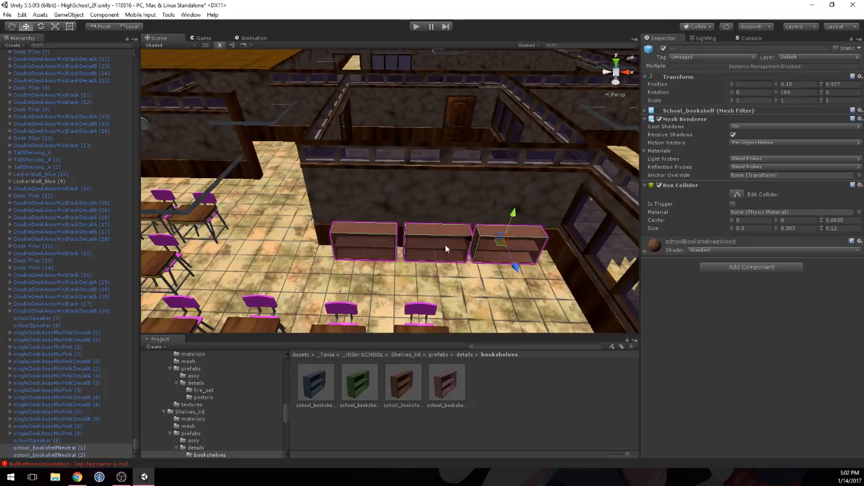
{"action": "left_click", "coordinate": [426, 280]}
Step: Place a textbookRowMediumC prefab at the middle bookshelf, with its Y rotation at 180
{"action": "right_click_drag", "start_coordinate": [426, 279], "coordinate": [507, 146]}
{"action": "key", "text": "w"}
{"action": "middle_click_drag", "start_coordinate": [507, 145], "coordinate": [509, 291]}
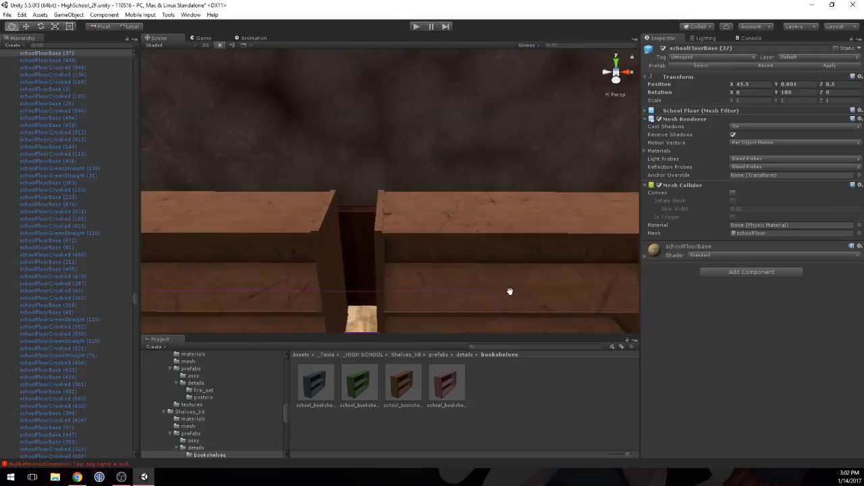
{"action": "right_click_drag", "start_coordinate": [456, 248], "coordinate": [464, 286]}
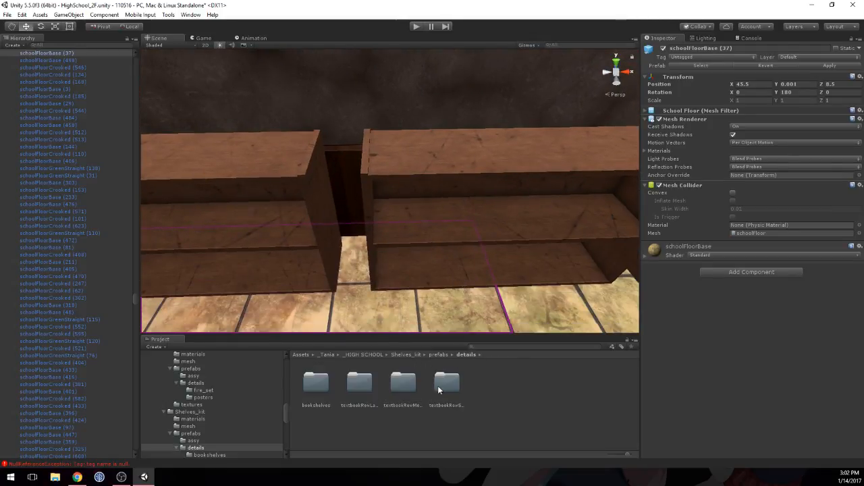
{"action": "double_click", "coordinate": [392, 385]}
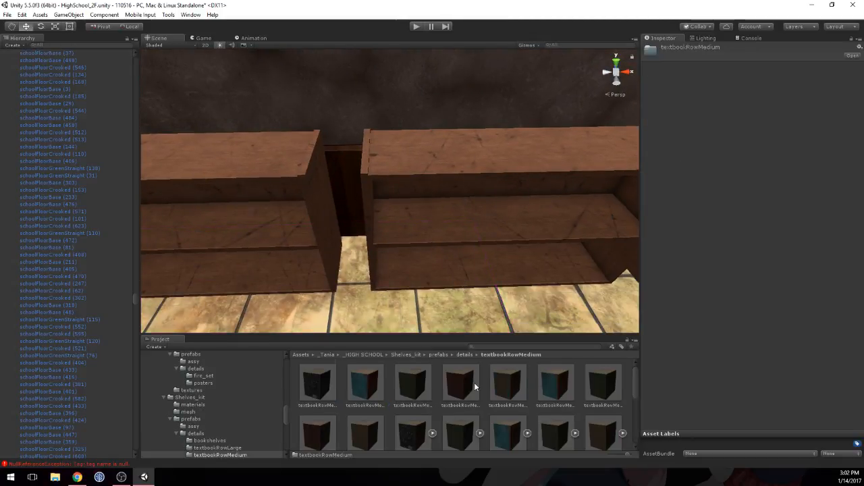
{"action": "scroll", "coordinate": [427, 406], "scroll_direction": "down", "scroll_amount": 1}
{"action": "left_click_drag", "start_coordinate": [415, 406], "coordinate": [460, 224]}
{"action": "type", "text": "180"}
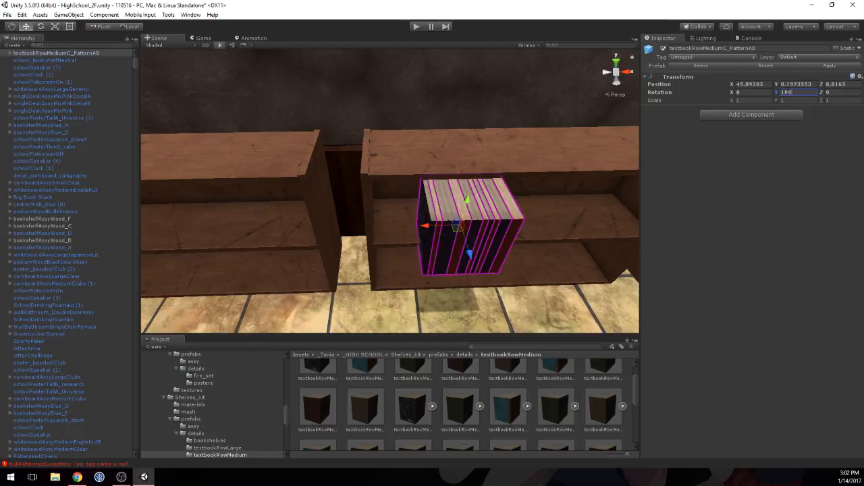
Step: Fit the textbook row onto the middle bookshelf's upper shelf against its side panel, at position X 45.8106, Y 0.2172, Z 8.8712
{"action": "left_click_drag", "start_coordinate": [464, 251], "coordinate": [462, 241]}
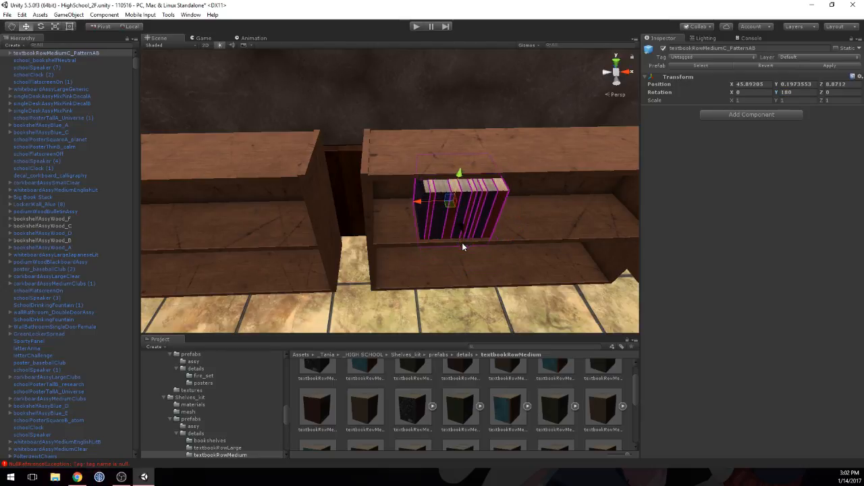
{"action": "left_click_drag", "start_coordinate": [462, 176], "coordinate": [463, 176]}
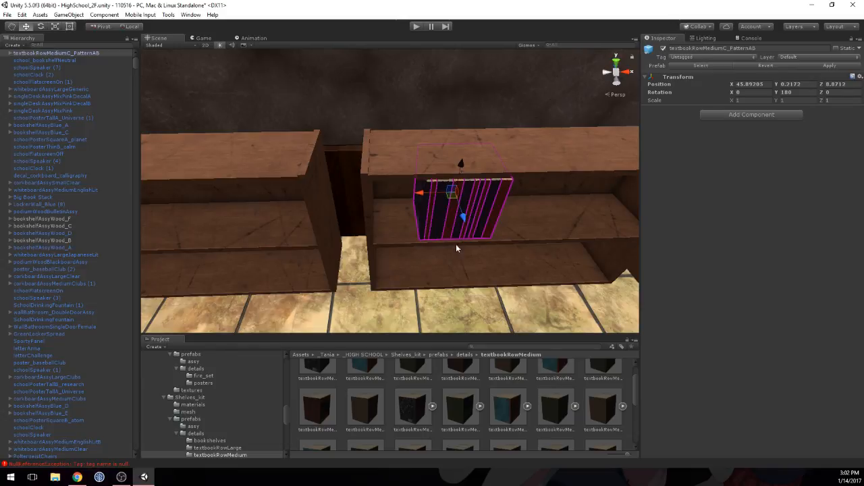
{"action": "middle_click_drag", "start_coordinate": [465, 251], "coordinate": [446, 231]}
{"action": "right_click_drag", "start_coordinate": [446, 232], "coordinate": [446, 147]}
{"action": "middle_click_drag", "start_coordinate": [440, 303], "coordinate": [437, 224]}
{"action": "left_click_drag", "start_coordinate": [391, 204], "coordinate": [334, 204]}
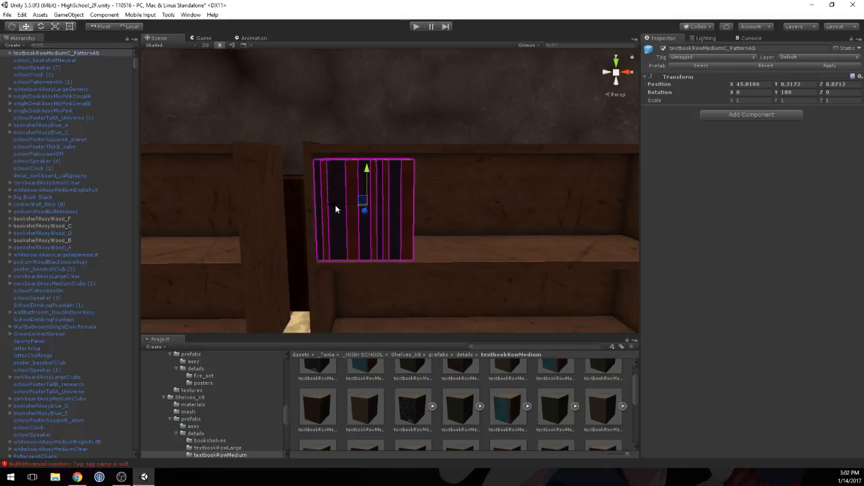
Step: Place a textbookRowMediumE_pattern AG prefab on top of the school_bookshelfNeutral (2) bookshelf
{"action": "left_click", "coordinate": [468, 209]}
{"action": "scroll", "coordinate": [472, 214], "scroll_direction": "down", "scroll_amount": 2}
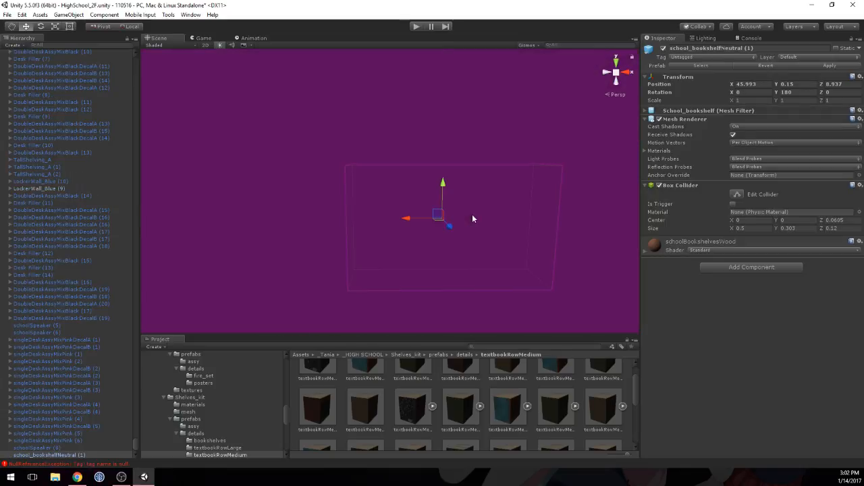
{"action": "scroll", "coordinate": [459, 212], "scroll_direction": "up", "scroll_amount": 2}
{"action": "right_click_drag", "start_coordinate": [458, 213], "coordinate": [442, 256]}
{"action": "scroll", "coordinate": [441, 255], "scroll_direction": "down", "scroll_amount": 3}
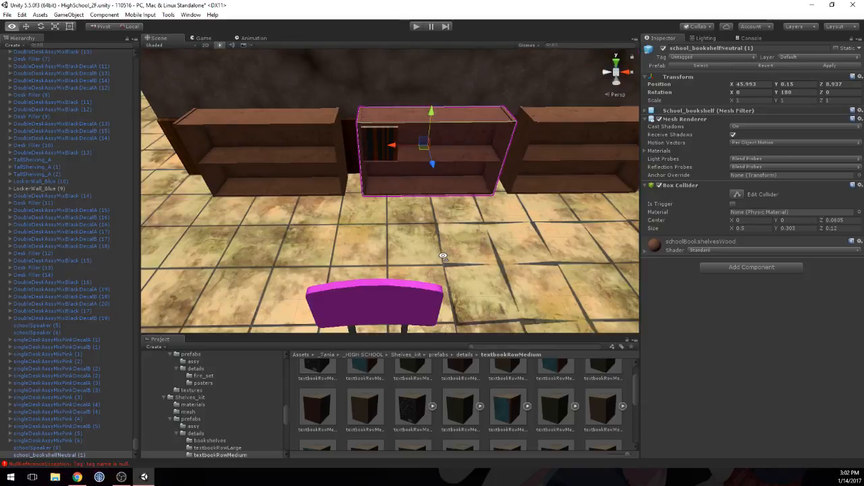
{"action": "left_click", "coordinate": [442, 256]}
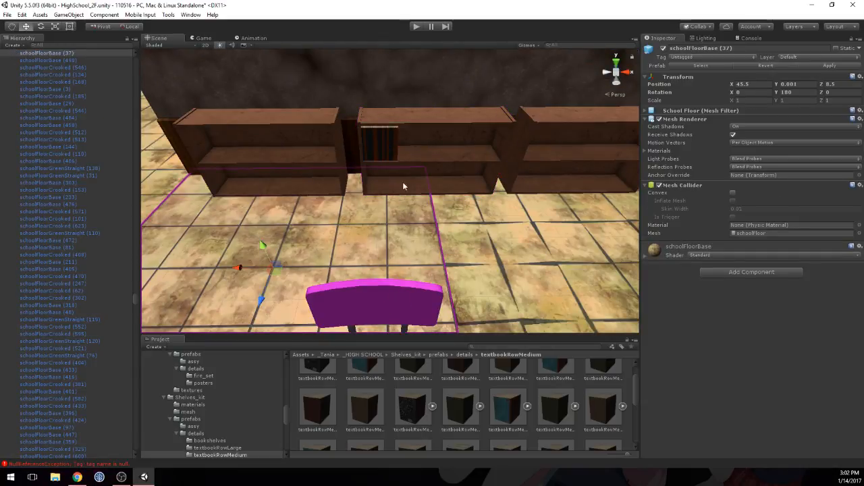
{"action": "scroll", "coordinate": [545, 414], "scroll_direction": "down", "scroll_amount": 1}
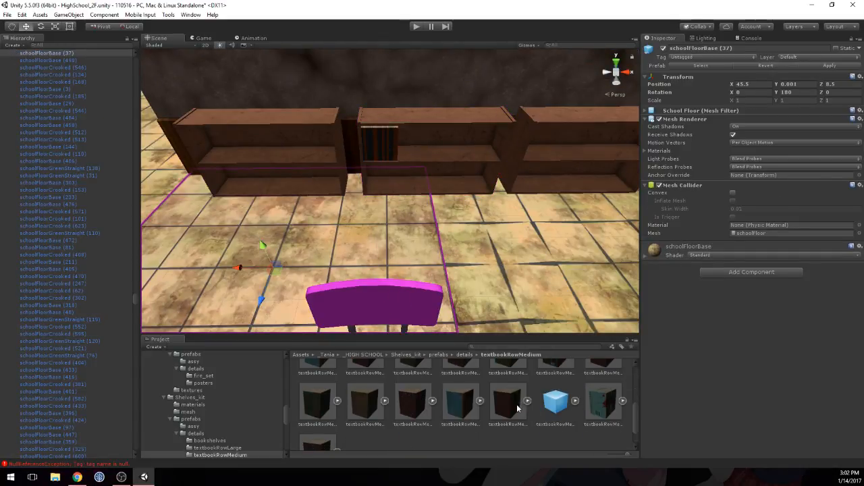
{"action": "left_click", "coordinate": [546, 383]}
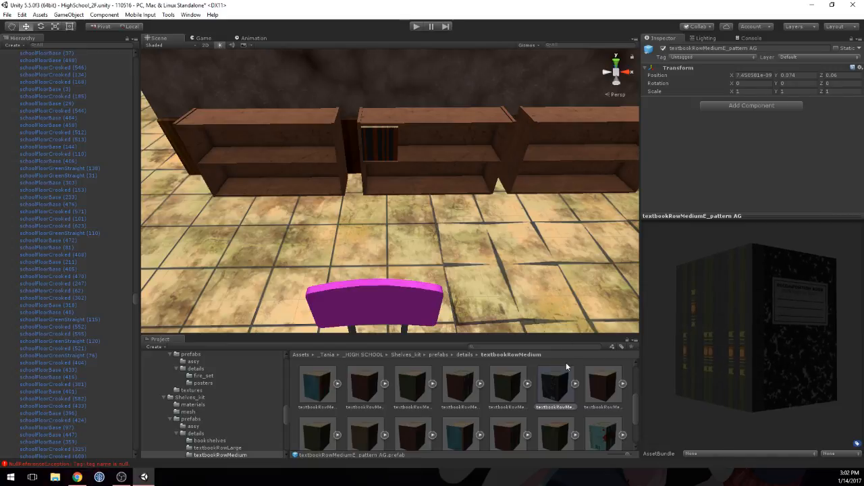
{"action": "left_click_drag", "start_coordinate": [557, 388], "coordinate": [297, 107]}
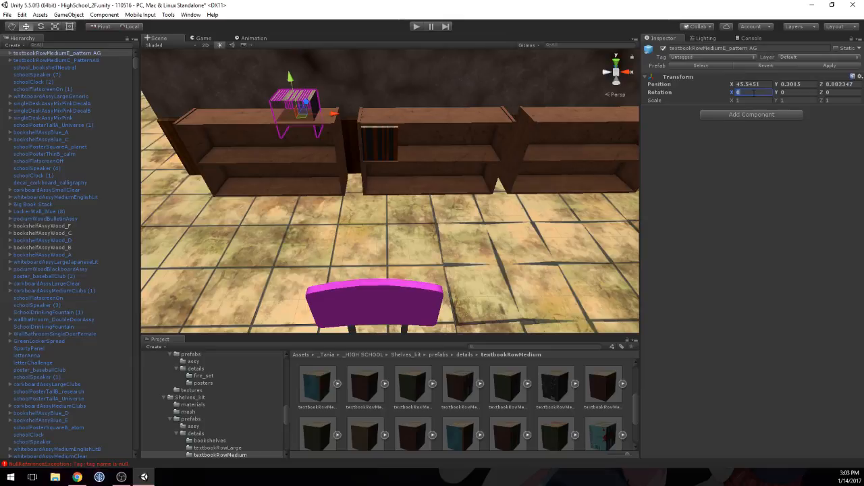
Step: Lay the new textbook row on its side as a stack by setting its rotation to Y 180 and Z -90
{"action": "type", "text": "90"}
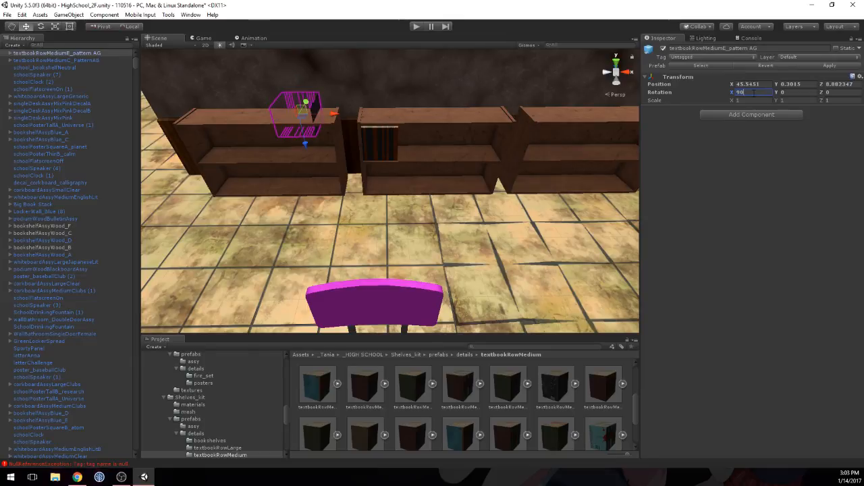
{"action": "key", "text": "BackSpace"}
{"action": "key", "text": "BackSpace"}
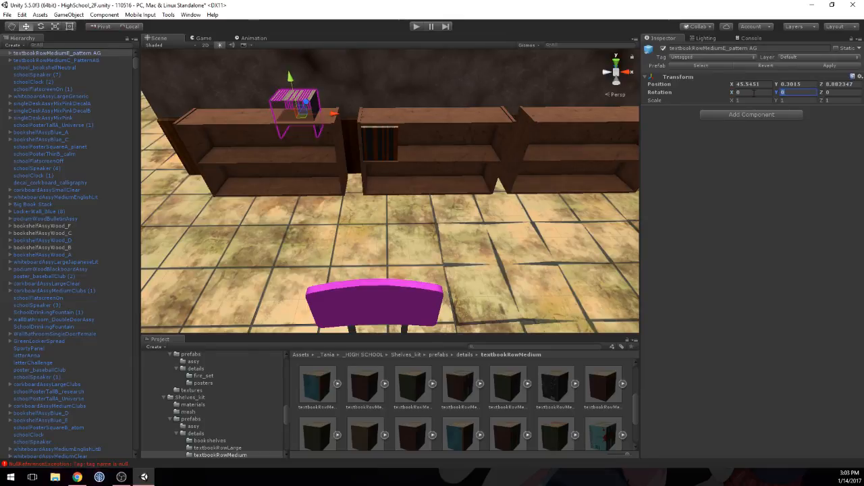
{"action": "type", "text": "180"}
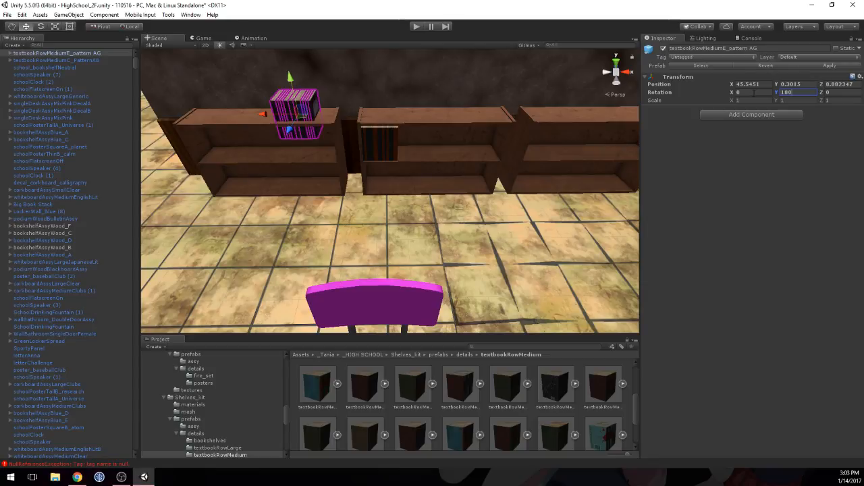
{"action": "type", "text": "9"}
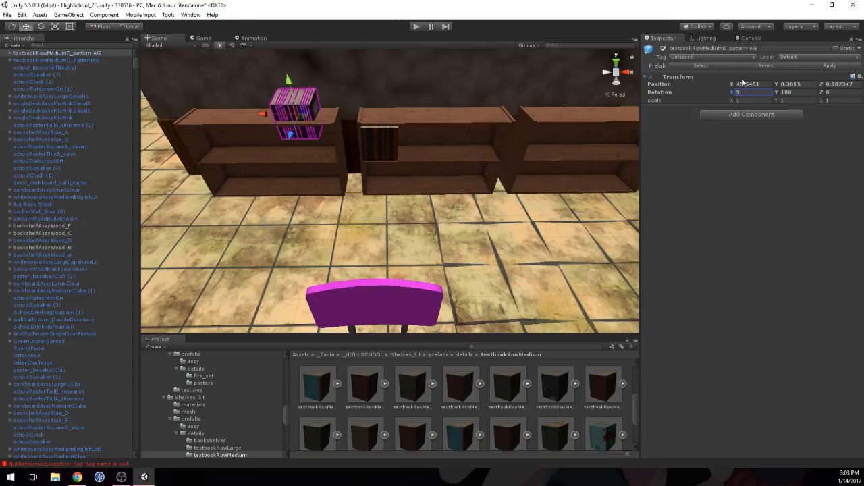
{"action": "key", "text": "BackSpace"}
{"action": "key", "text": "Tab"}
{"action": "key", "text": "Tab"}
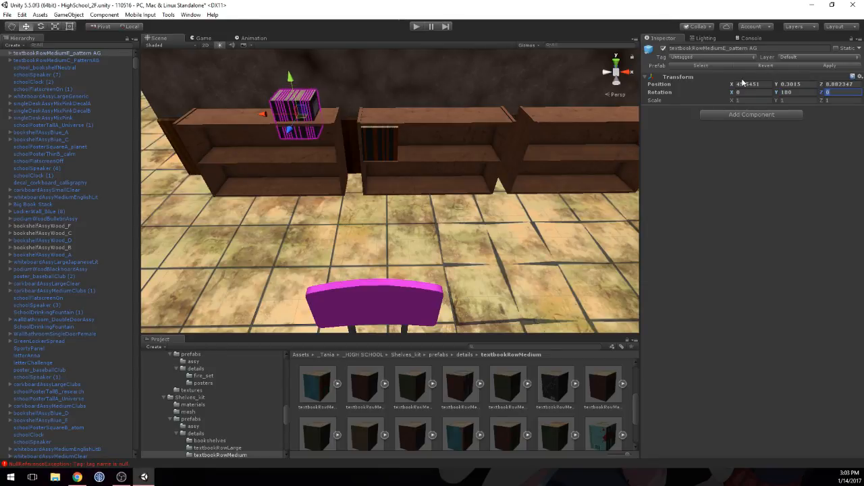
{"action": "type", "text": "9"}
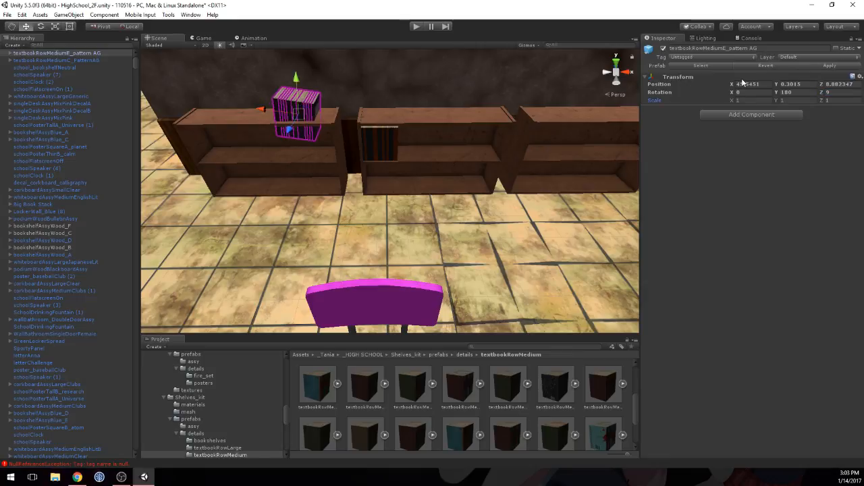
{"action": "key", "text": "BackSpace"}
{"action": "type", "text": "-90"}
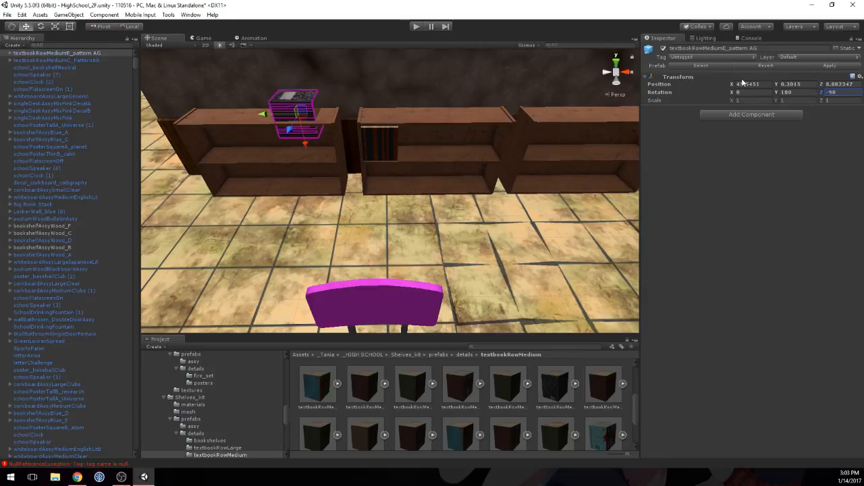
Step: Move the book stack into the same bookshelf's lower compartment beside the side panel, at position X 45.601, Y 0.071
{"action": "left_click_drag", "start_coordinate": [292, 129], "coordinate": [262, 116]}
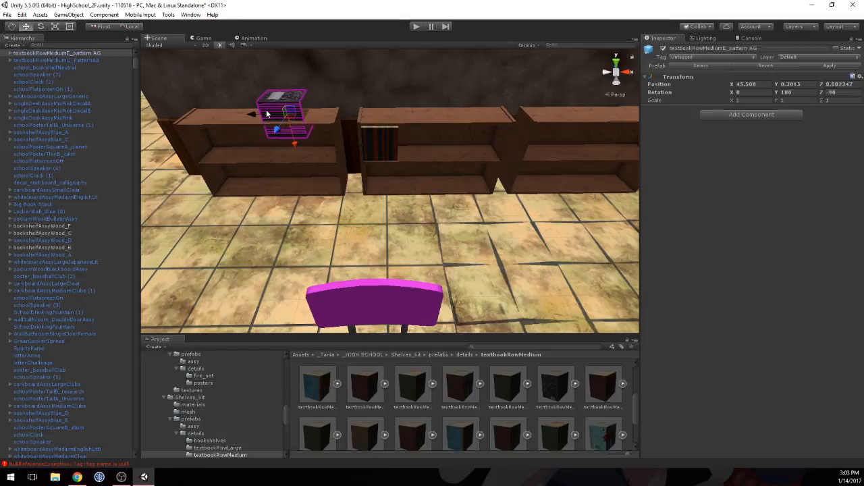
{"action": "middle_click_drag", "start_coordinate": [267, 114], "coordinate": [291, 166]}
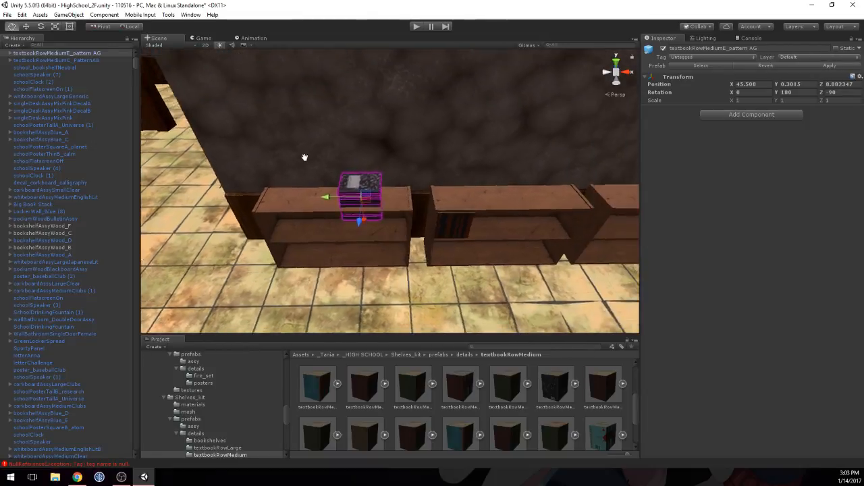
{"action": "scroll", "coordinate": [290, 166], "scroll_direction": "up", "scroll_amount": 5}
{"action": "right_click_drag", "start_coordinate": [291, 166], "coordinate": [119, 130]}
{"action": "scroll", "coordinate": [119, 130], "scroll_direction": "down", "scroll_amount": 1}
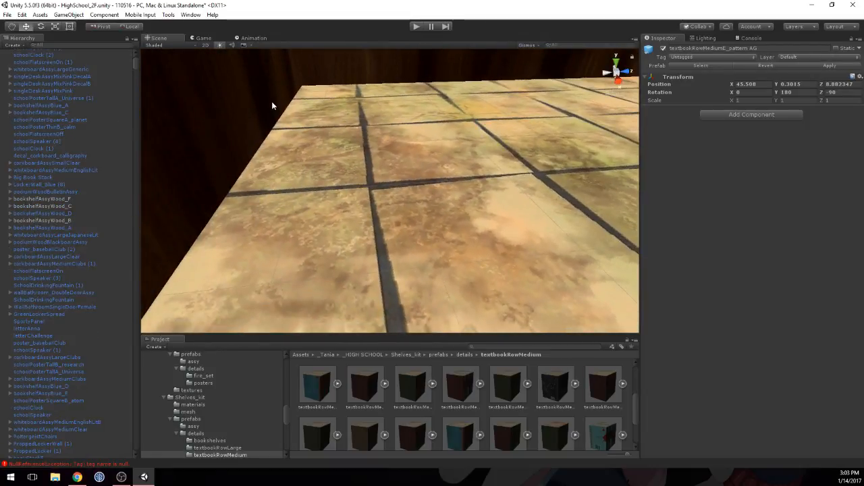
{"action": "scroll", "coordinate": [271, 101], "scroll_direction": "down", "scroll_amount": 4}
{"action": "middle_click_drag", "start_coordinate": [271, 103], "coordinate": [472, 202]}
{"action": "scroll", "coordinate": [290, 169], "scroll_direction": "down", "scroll_amount": 3}
{"action": "scroll", "coordinate": [301, 177], "scroll_direction": "up", "scroll_amount": 3}
{"action": "scroll", "coordinate": [300, 178], "scroll_direction": "down", "scroll_amount": 3}
{"action": "right_click_drag", "start_coordinate": [358, 189], "coordinate": [552, 198]}
{"action": "middle_click_drag", "start_coordinate": [394, 201], "coordinate": [515, 172]}
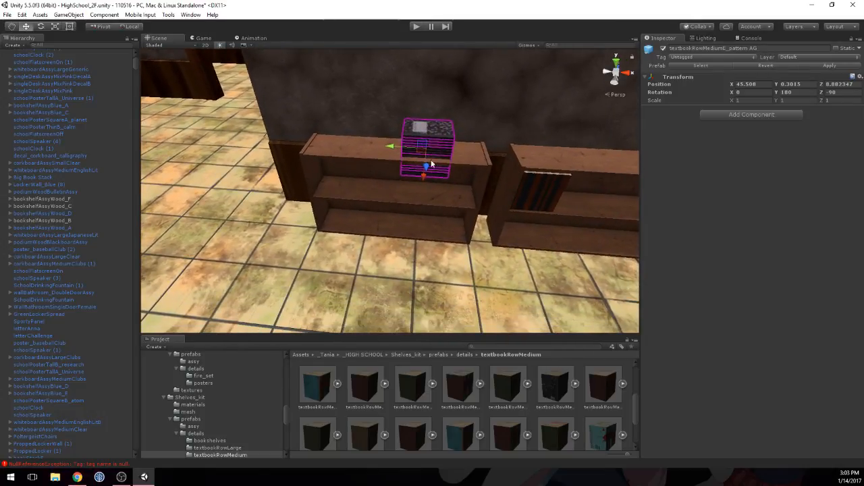
{"action": "left_click_drag", "start_coordinate": [424, 180], "coordinate": [413, 218]}
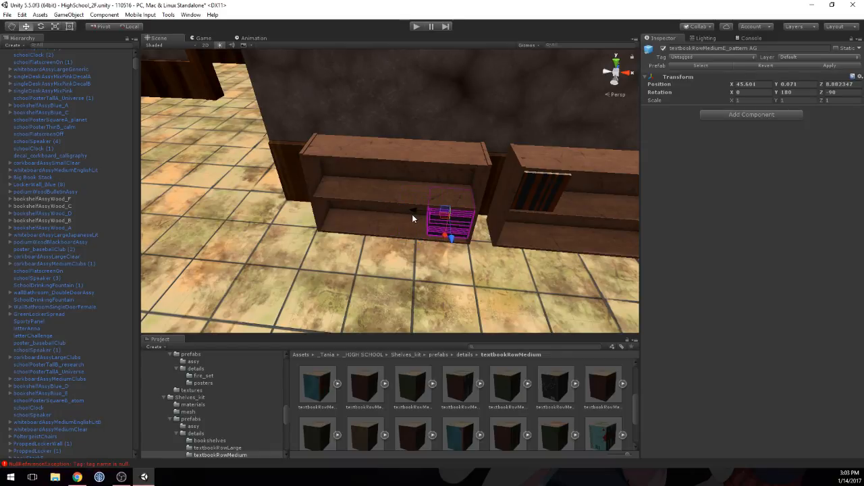
{"action": "scroll", "coordinate": [460, 256], "scroll_direction": "up", "scroll_amount": 3}
{"action": "left_click", "coordinate": [455, 253]}
{"action": "left_click", "coordinate": [418, 267]}
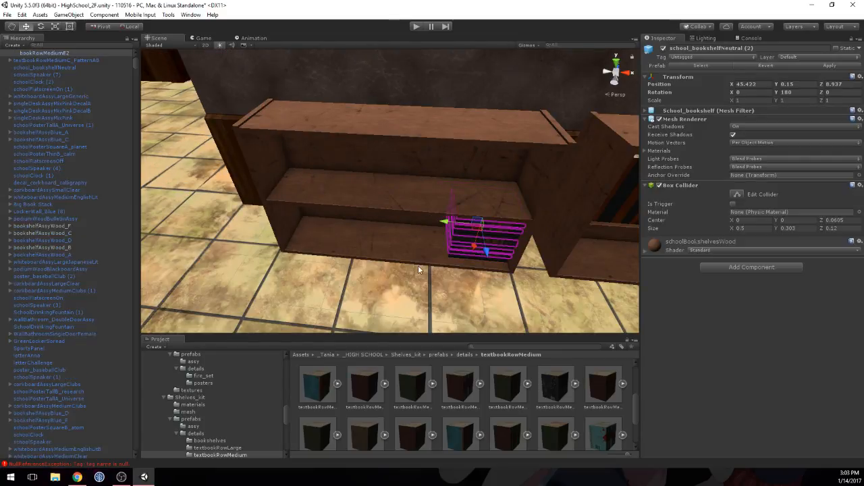
{"action": "middle_click_drag", "start_coordinate": [439, 248], "coordinate": [385, 219]}
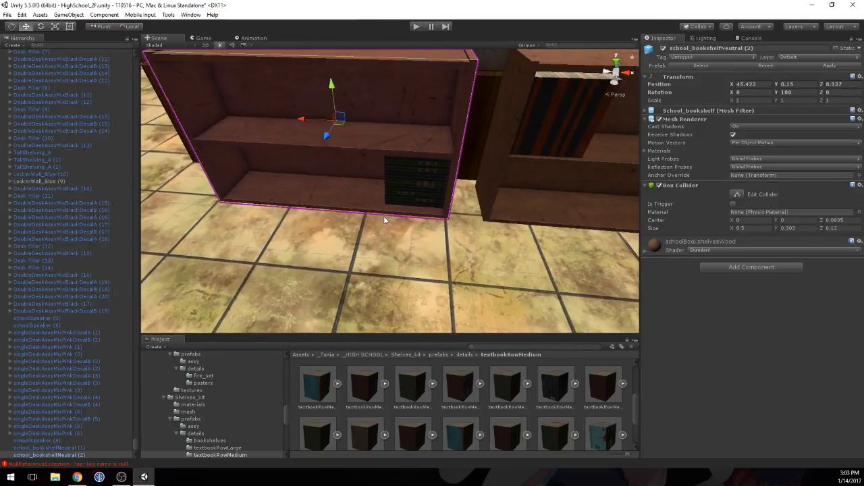
{"action": "scroll", "coordinate": [418, 162], "scroll_direction": "up", "scroll_amount": 3}
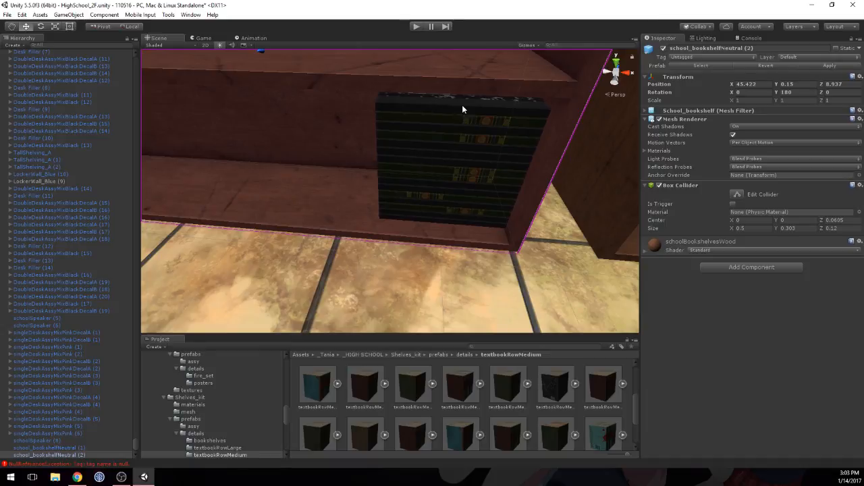
Step: Preview the textbookRowMediumF_patternFGI prefab from different angles
{"action": "scroll", "coordinate": [527, 397], "scroll_direction": "down", "scroll_amount": 1}
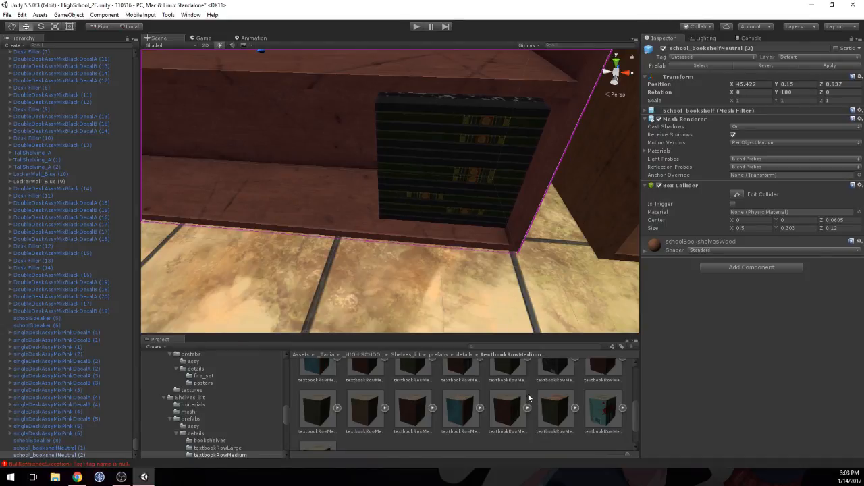
{"action": "left_click", "coordinate": [603, 408]}
{"action": "left_click_drag", "start_coordinate": [553, 361], "coordinate": [712, 354]}
Step: Look through the Books-kit prefab assemblies and open the kit's details folder of individual books
{"action": "left_click", "coordinate": [464, 355]}
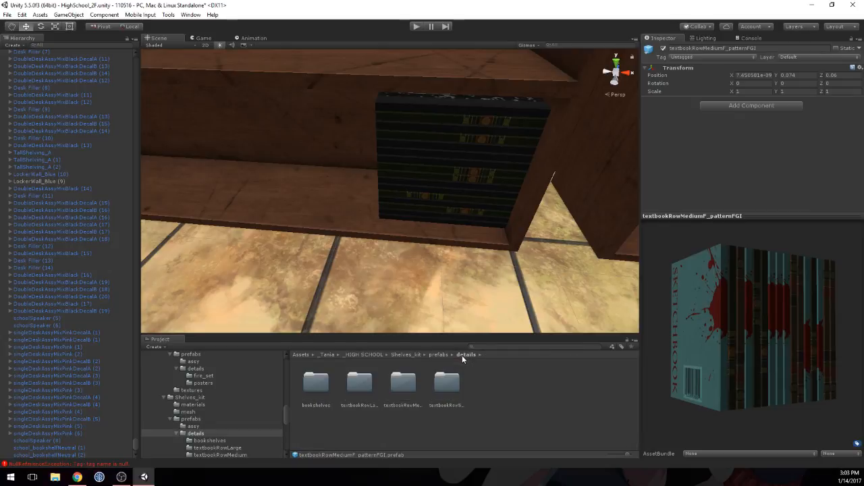
{"action": "left_click", "coordinate": [378, 354]}
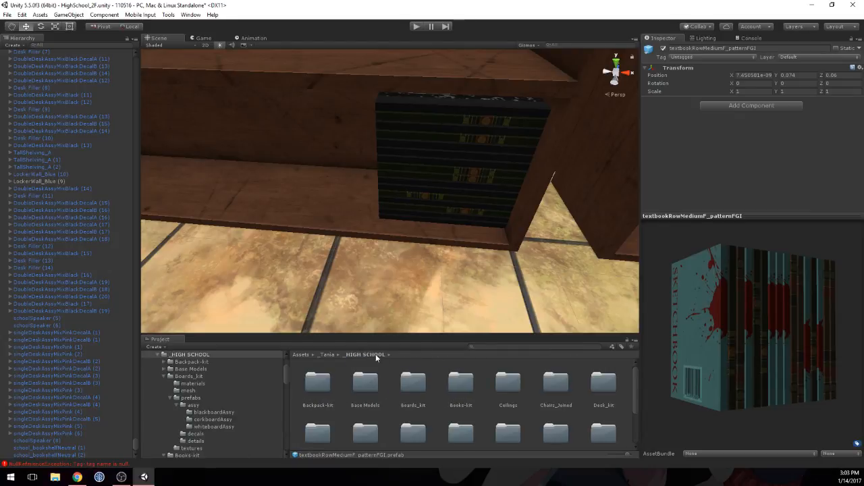
{"action": "double_click", "coordinate": [461, 383]}
{"action": "double_click", "coordinate": [404, 383]}
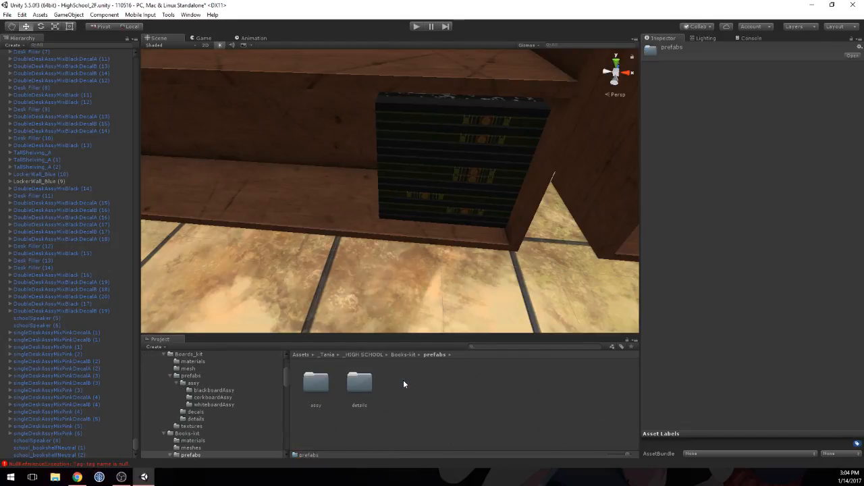
{"action": "double_click", "coordinate": [321, 382]}
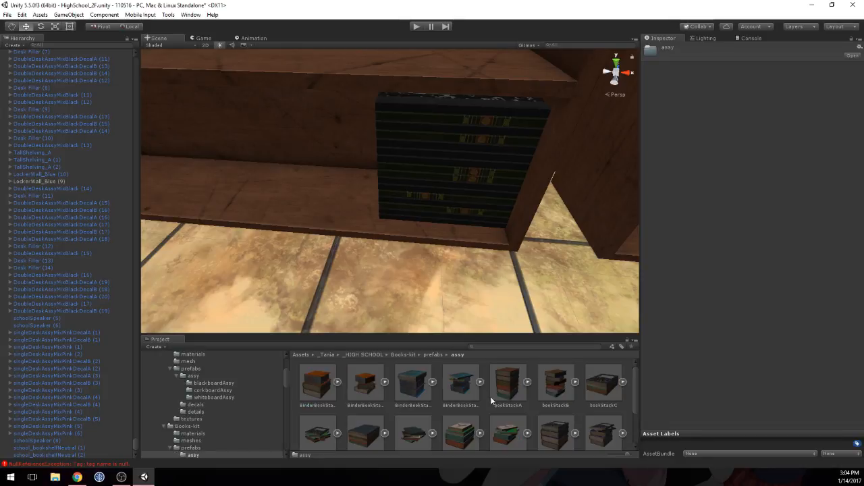
{"action": "scroll", "coordinate": [479, 398], "scroll_direction": "down", "scroll_amount": 1}
{"action": "left_click", "coordinate": [431, 354]}
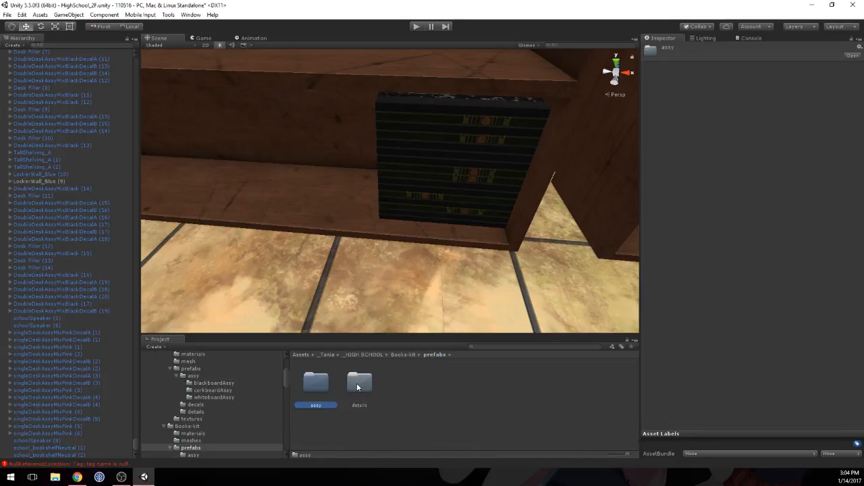
{"action": "double_click", "coordinate": [358, 379]}
Step: Inspect the bookMediumA_Decomposition prefab's cover and place the book on top of the bookshelf holding the book stack
{"action": "left_click", "coordinate": [599, 386]}
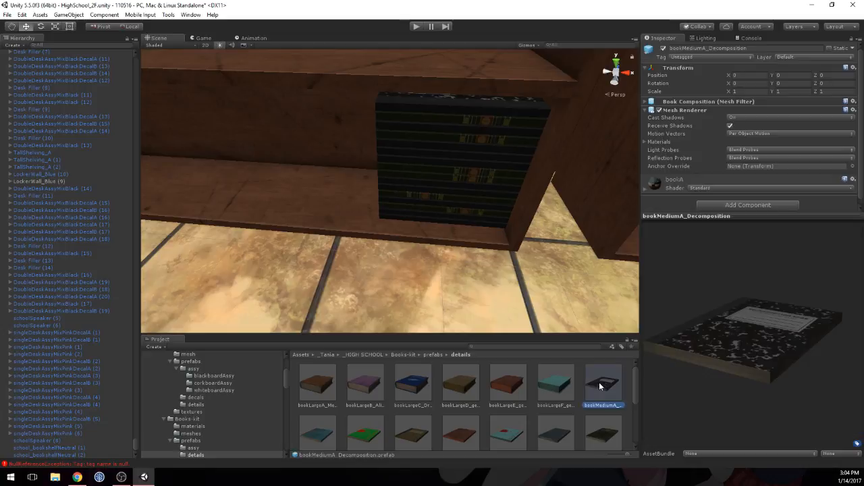
{"action": "left_click_drag", "start_coordinate": [740, 347], "coordinate": [684, 394]}
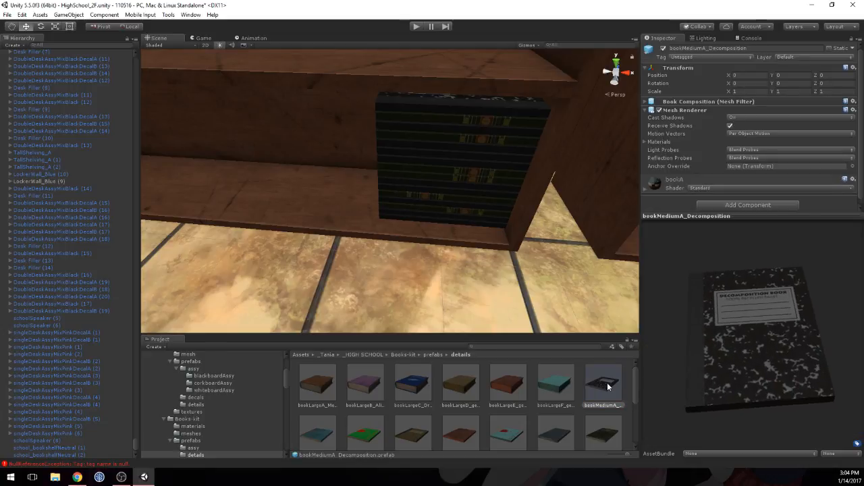
{"action": "scroll", "coordinate": [513, 270], "scroll_direction": "down", "scroll_amount": 5}
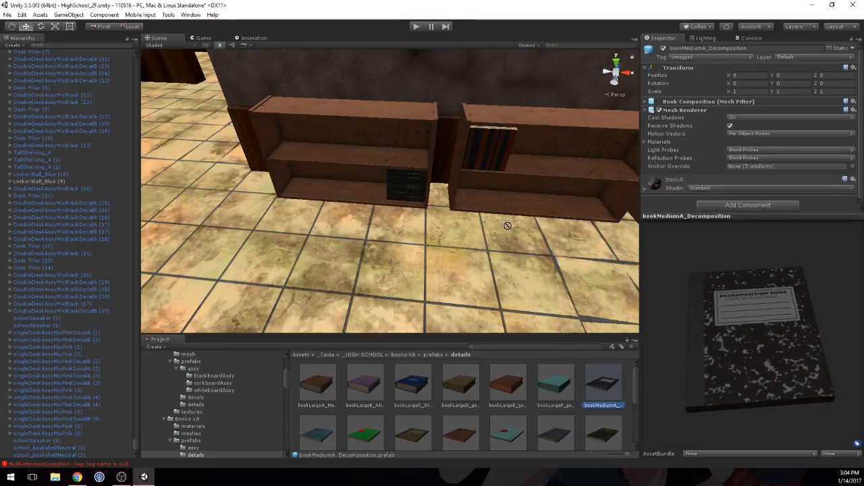
{"action": "left_click_drag", "start_coordinate": [507, 226], "coordinate": [381, 114]}
{"action": "middle_click_drag", "start_coordinate": [430, 99], "coordinate": [413, 165]}
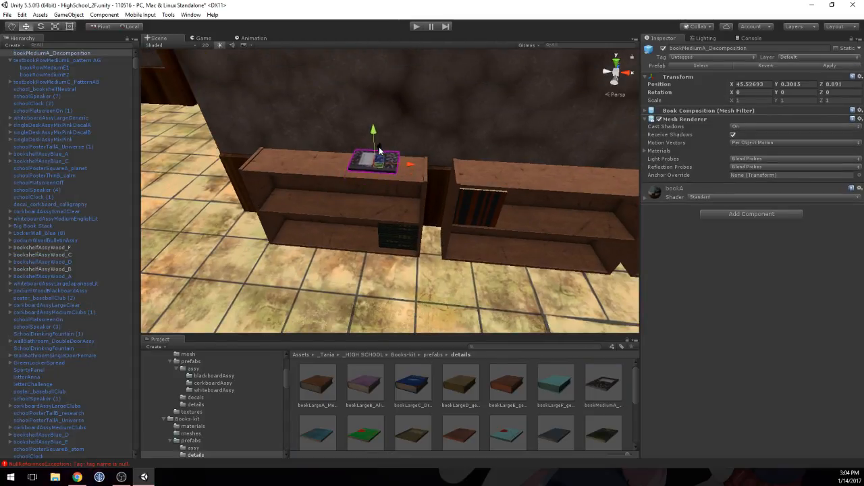
Step: Lower the Decomposition book to rest on the bookshelf's top surface at Y 0.2986
{"action": "key", "text": "f"}
{"action": "left_click_drag", "start_coordinate": [389, 189], "coordinate": [367, 103], "text": "alt"}
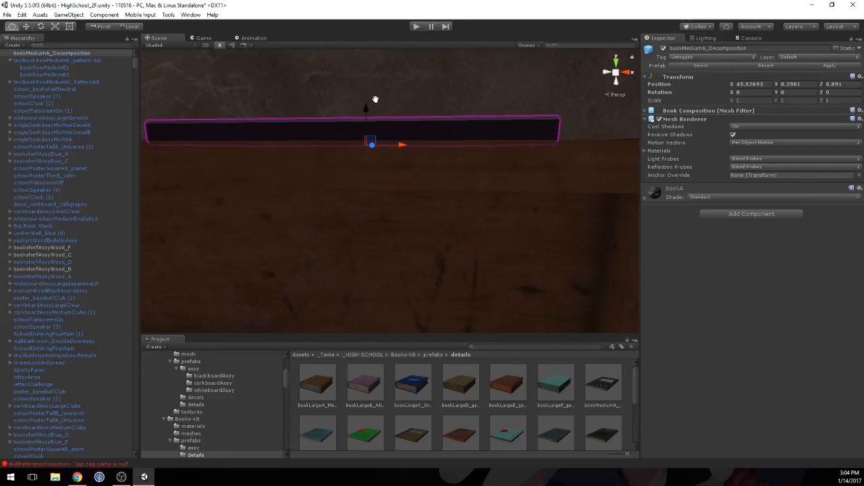
{"action": "middle_click_drag", "start_coordinate": [375, 100], "coordinate": [375, 104]}
{"action": "left_click_drag", "start_coordinate": [362, 122], "coordinate": [369, 122]}
{"action": "scroll", "coordinate": [444, 118], "scroll_direction": "down", "scroll_amount": 10}
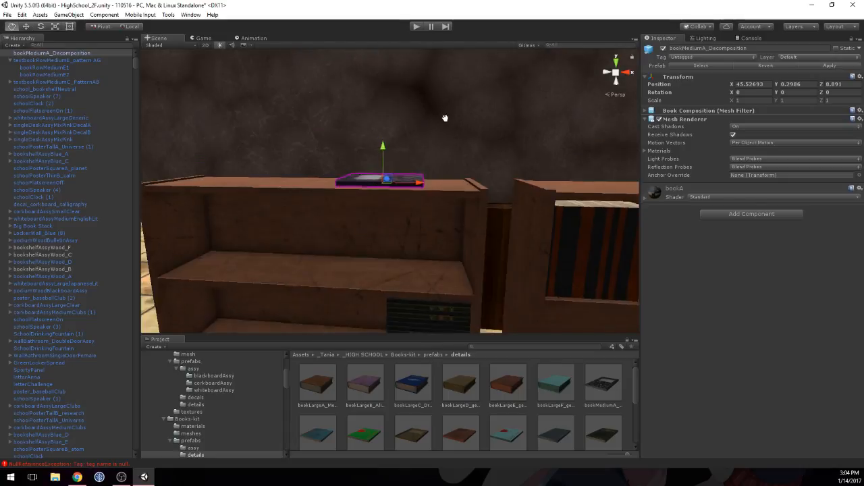
Step: Slide the Decomposition book toward the shelf's front edge to Z 8.8738 and set its Y rotation to 40
{"action": "middle_click_drag", "start_coordinate": [445, 118], "coordinate": [439, 168]}
{"action": "right_click_drag", "start_coordinate": [439, 168], "coordinate": [418, 191]}
{"action": "middle_click_drag", "start_coordinate": [418, 191], "coordinate": [381, 205]}
{"action": "left_click_drag", "start_coordinate": [381, 194], "coordinate": [380, 197]}
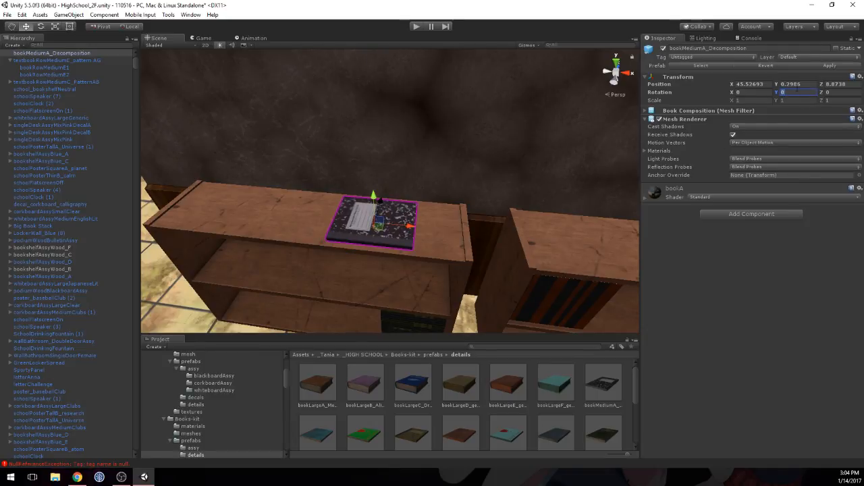
{"action": "type", "text": "40"}
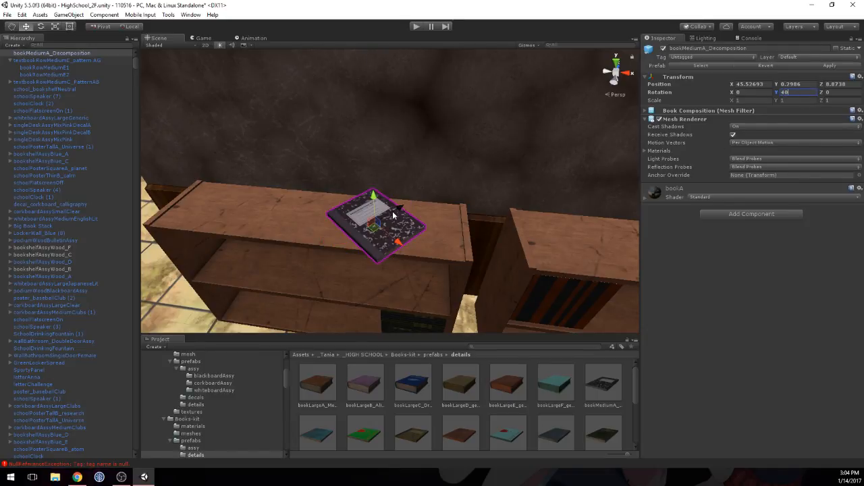
{"action": "left_click", "coordinate": [455, 224]}
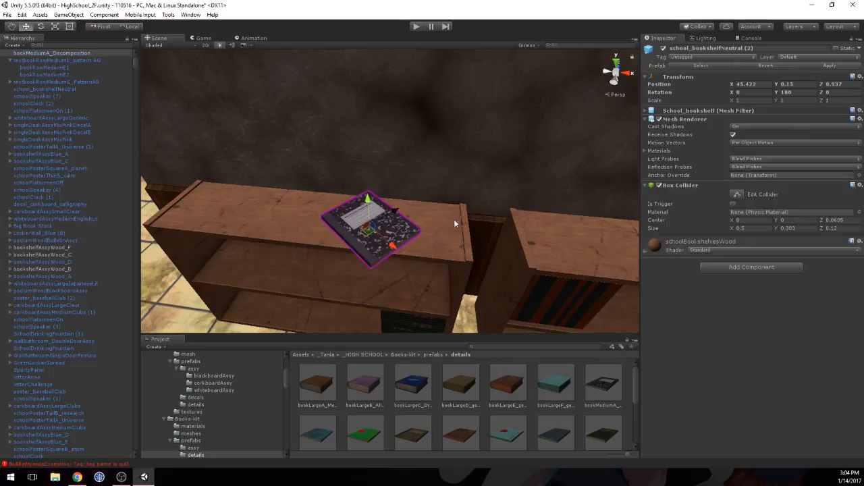
Step: Inspect the Decomposition book on its shelf, the row of bookshelves, and the surrounding classrooms and hallways
{"action": "left_click_drag", "start_coordinate": [455, 224], "coordinate": [491, 247], "text": "alt"}
{"action": "scroll", "coordinate": [399, 196], "scroll_direction": "down", "scroll_amount": 5}
{"action": "scroll", "coordinate": [399, 195], "scroll_direction": "up", "scroll_amount": 10}
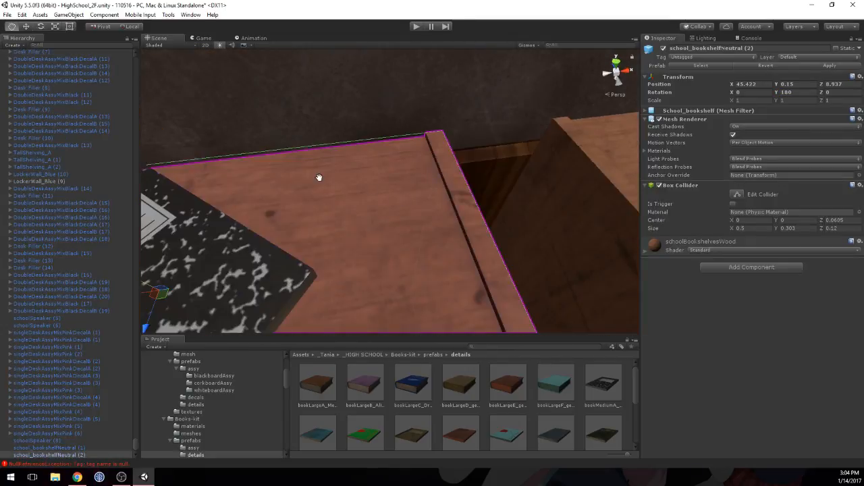
{"action": "middle_click_drag", "start_coordinate": [319, 177], "coordinate": [346, 120]}
{"action": "scroll", "coordinate": [379, 106], "scroll_direction": "down", "scroll_amount": 12}
{"action": "scroll", "coordinate": [346, 121], "scroll_direction": "down", "scroll_amount": 7}
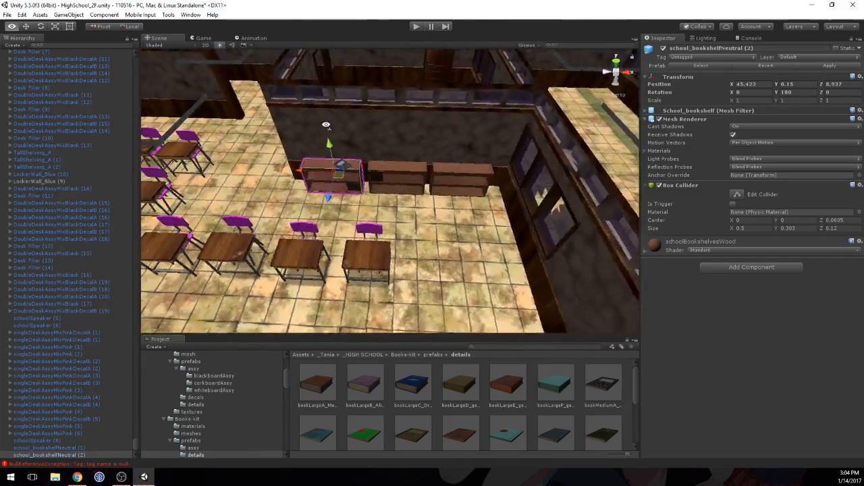
{"action": "left_click_drag", "start_coordinate": [357, 132], "coordinate": [334, 226], "text": "alt"}
{"action": "middle_click_drag", "start_coordinate": [334, 225], "coordinate": [332, 157]}
{"action": "left_click_drag", "start_coordinate": [332, 157], "coordinate": [361, 200], "text": "alt"}
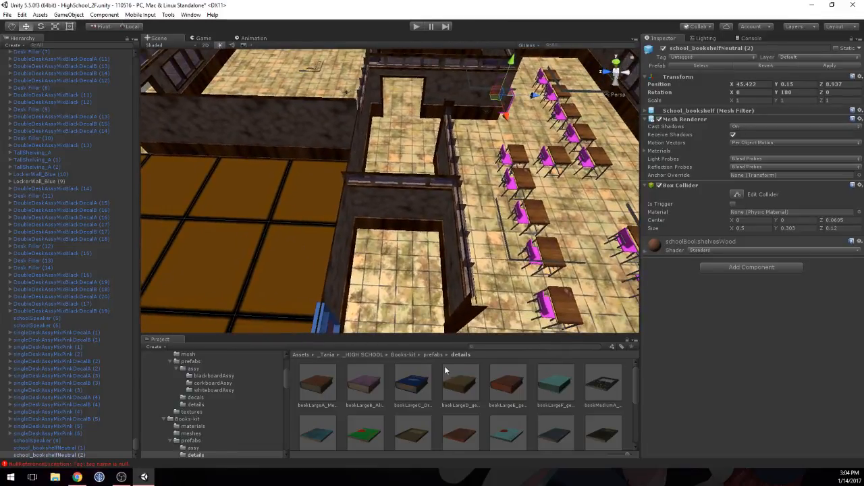
Step: Open the High School prefabs folder, preview GreenLockerSpread, and place it in the narrow hallway beside the pink-chair classroom
{"action": "left_click", "coordinate": [365, 355]}
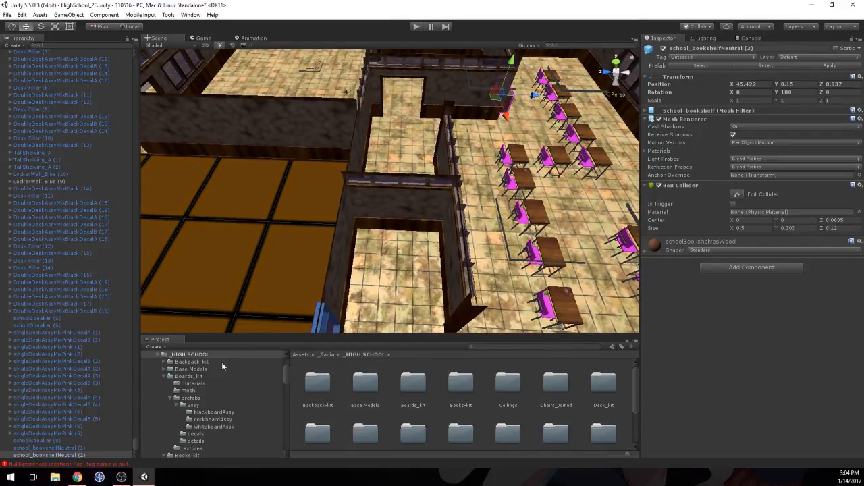
{"action": "left_click", "coordinate": [162, 355]}
{"action": "left_click", "coordinate": [184, 419]}
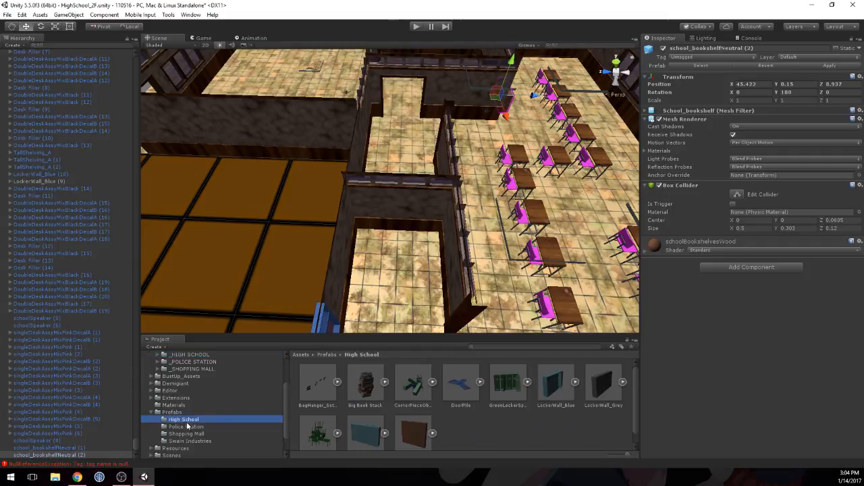
{"action": "left_click", "coordinate": [513, 392]}
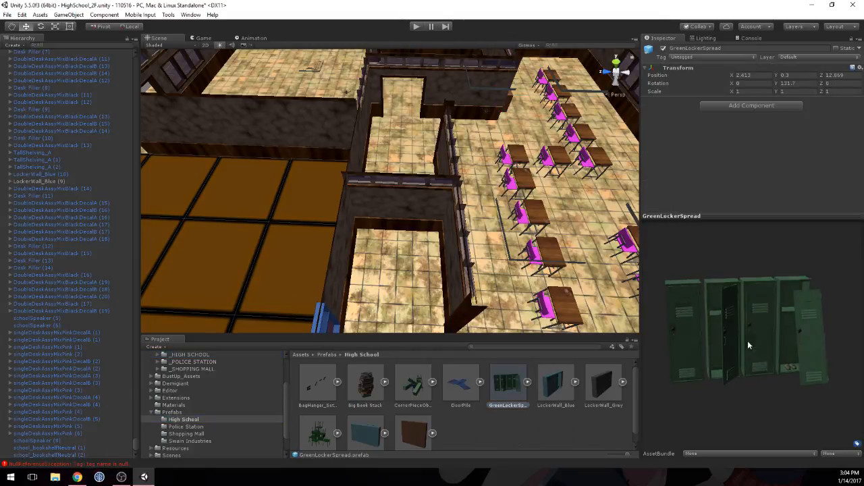
{"action": "left_click_drag", "start_coordinate": [749, 347], "coordinate": [736, 365]}
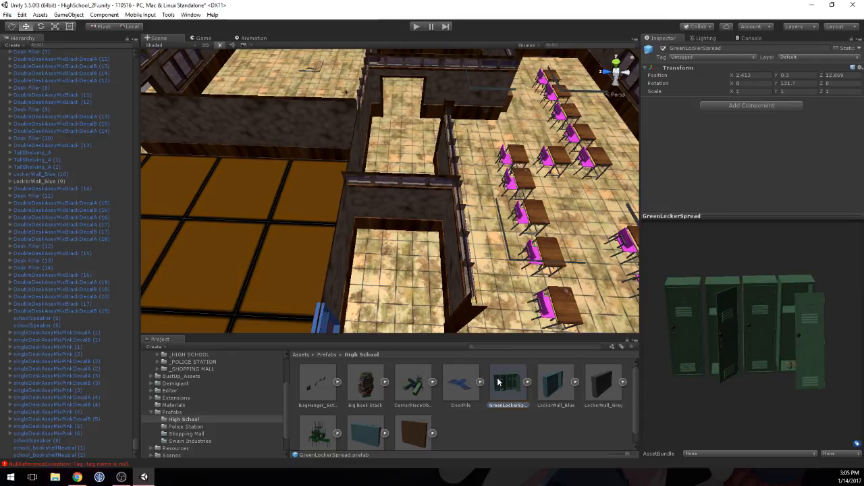
{"action": "left_click_drag", "start_coordinate": [498, 383], "coordinate": [408, 260]}
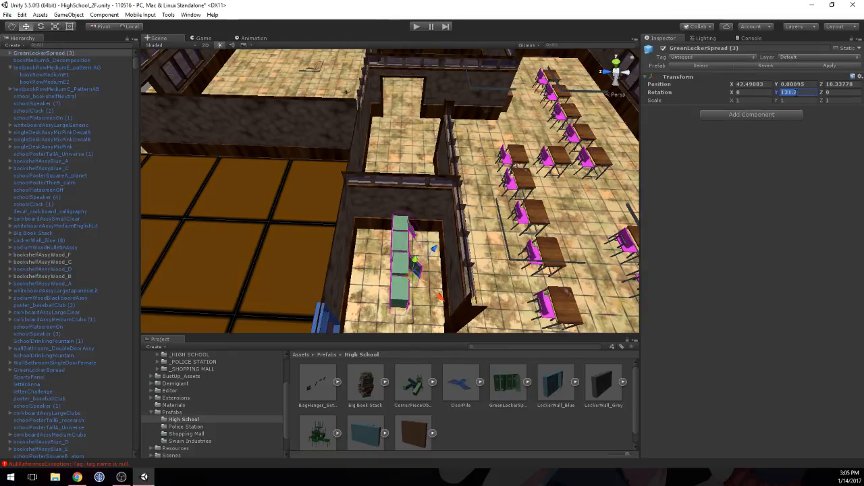
Step: Rotate the placed locker spread to Y -139.22 and switch the transform handles to global orientation
{"action": "type", "text": "0"}
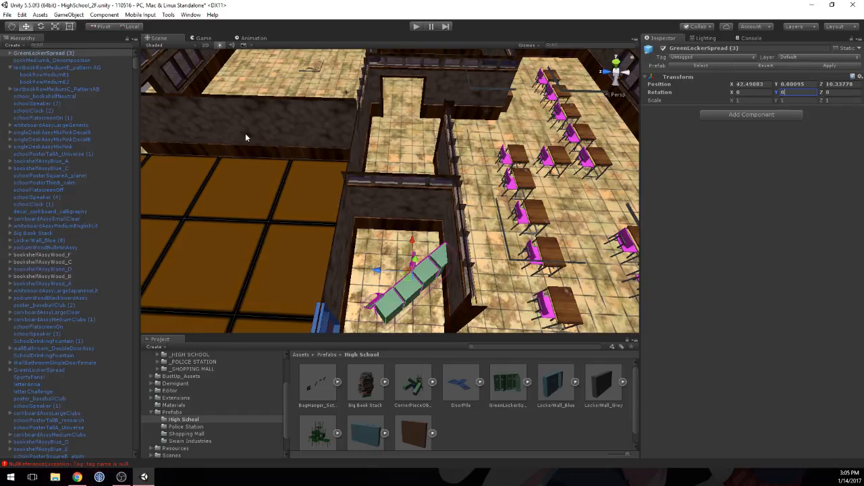
{"action": "key", "text": "BackSpace"}
{"action": "type", "text": "-146.47"}
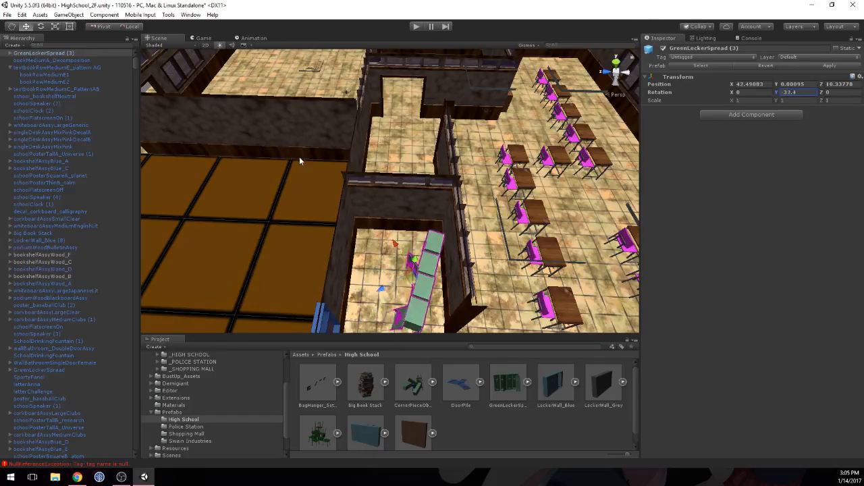
{"action": "left_click_drag", "start_coordinate": [295, 151], "coordinate": [404, 152]}
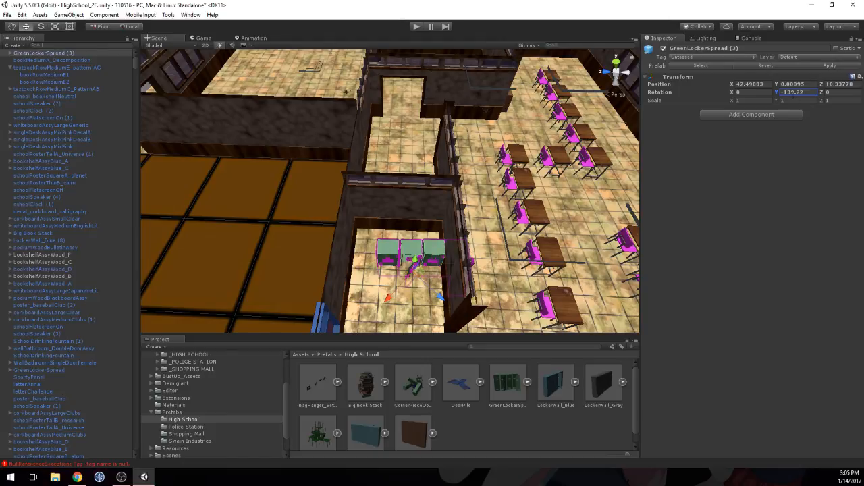
{"action": "left_click", "coordinate": [126, 27]}
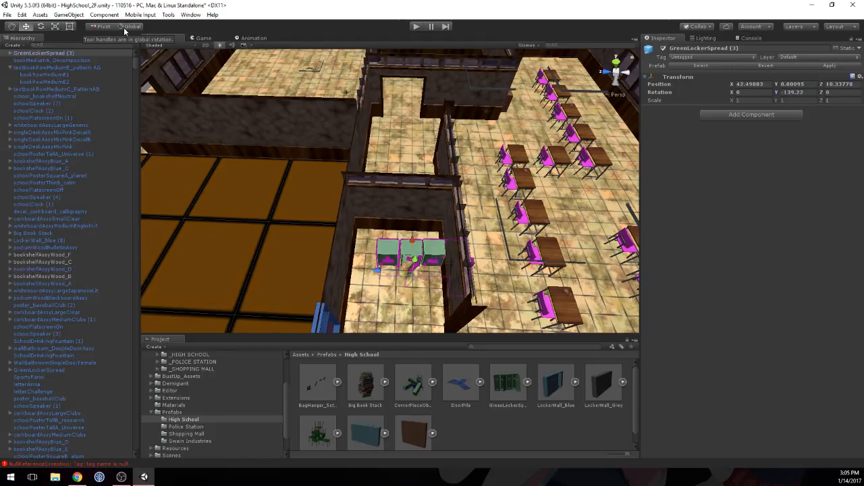
{"action": "left_click", "coordinate": [802, 94]}
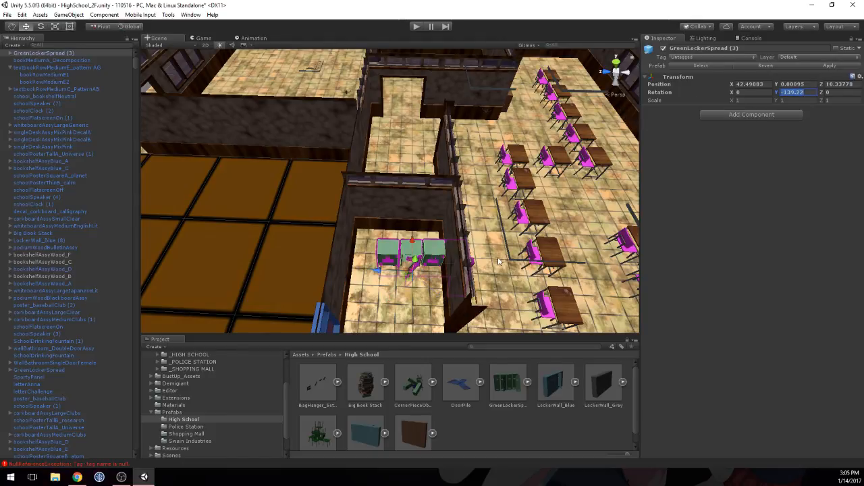
Step: Position the locker spread against the alcove's end wall at about X 42.754, Z 10.595, with its height set to 0.3
{"action": "left_click_drag", "start_coordinate": [385, 272], "coordinate": [352, 270]}
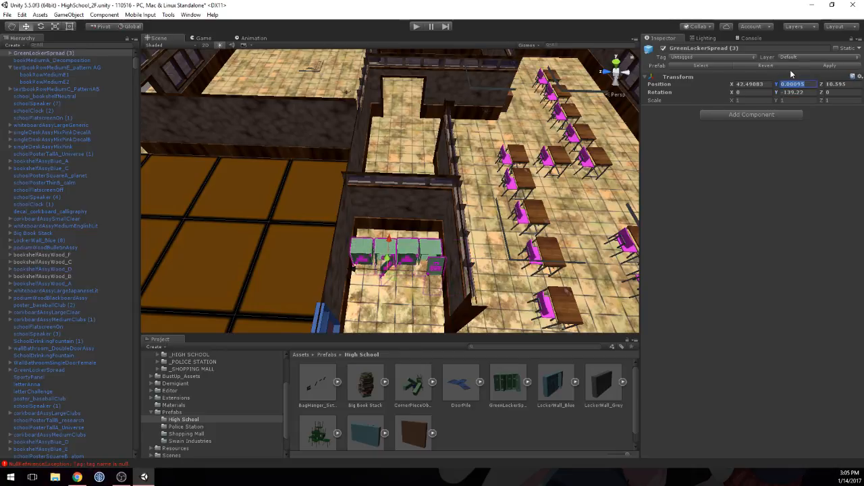
{"action": "type", "text": "3"}
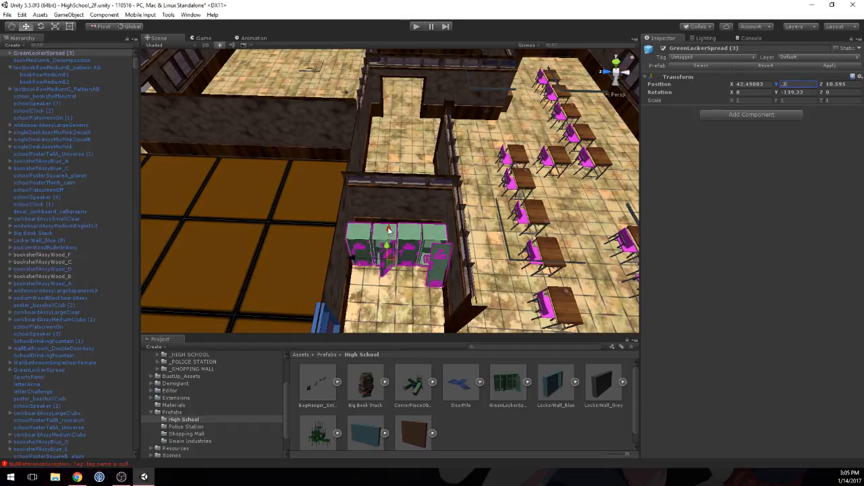
{"action": "left_click_drag", "start_coordinate": [383, 234], "coordinate": [397, 210]}
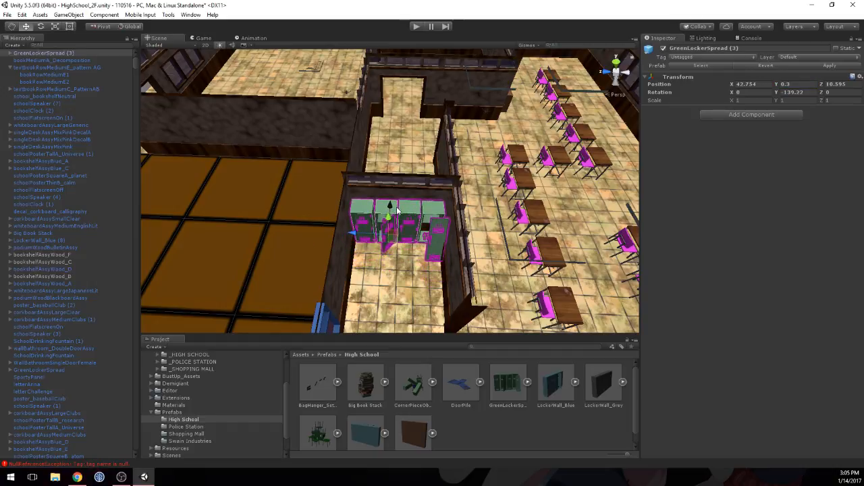
Step: Nudge the locker spread slightly away from the end wall to X 42.736
{"action": "scroll", "coordinate": [412, 282], "scroll_direction": "up", "scroll_amount": 10}
{"action": "mouse_move", "coordinate": [391, 287]}
{"action": "middle_mouse_down"}
{"action": "mouse_move", "coordinate": [378, 252]}
{"action": "mouse_move", "coordinate": [375, 286]}
{"action": "middle_mouse_up"}
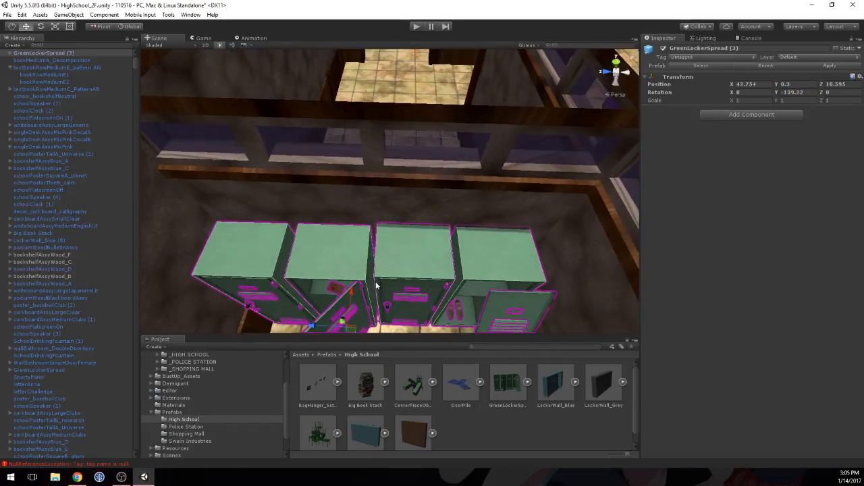
{"action": "right_click_drag", "start_coordinate": [376, 236], "coordinate": [377, 286]}
{"action": "scroll", "coordinate": [378, 263], "scroll_direction": "up", "scroll_amount": 6}
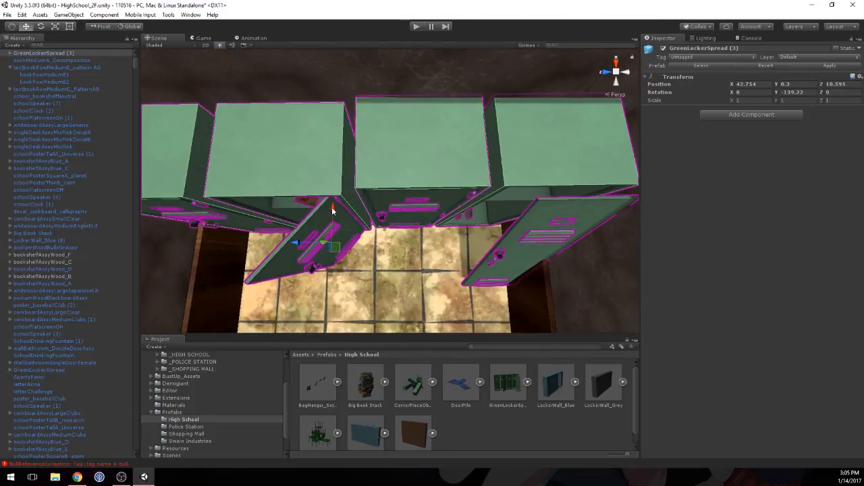
{"action": "left_click_drag", "start_coordinate": [332, 211], "coordinate": [332, 216]}
{"action": "mouse_move", "coordinate": [336, 237]}
{"action": "middle_mouse_down"}
{"action": "mouse_move", "coordinate": [378, 225]}
{"action": "mouse_move", "coordinate": [353, 207]}
{"action": "mouse_move", "coordinate": [306, 214]}
{"action": "mouse_move", "coordinate": [326, 235]}
{"action": "middle_mouse_up"}
{"action": "scroll", "coordinate": [310, 223], "scroll_direction": "down", "scroll_amount": 10}
Step: Shift the detached door of the end open locker to X -0.04, Z 0.175 so it leans clear of the side wall
{"action": "left_click", "coordinate": [480, 233]}
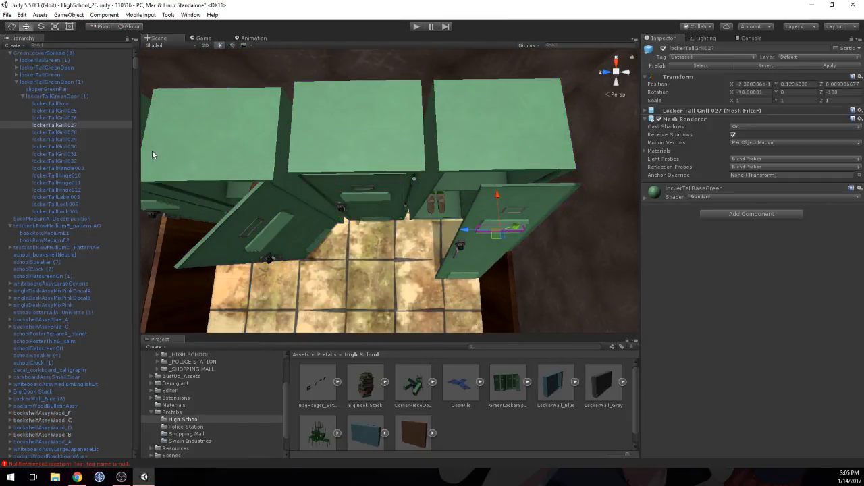
{"action": "left_click", "coordinate": [57, 96]}
{"action": "left_click_drag", "start_coordinate": [448, 247], "coordinate": [435, 246]}
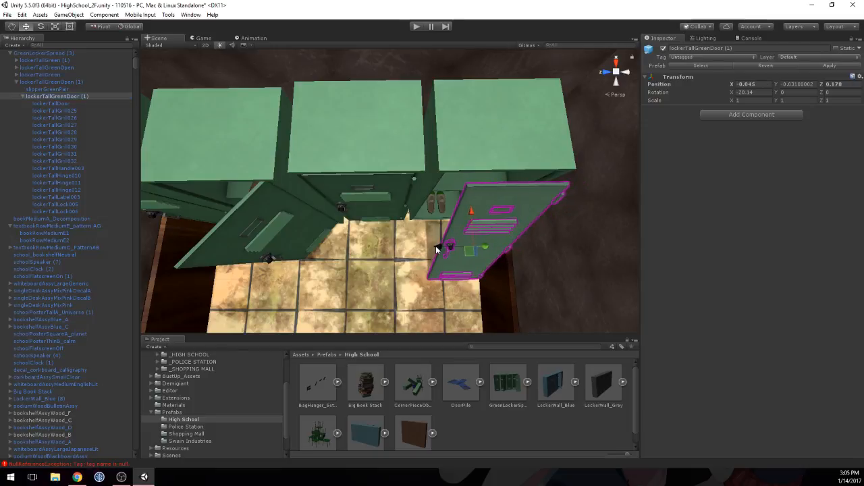
{"action": "left_click_drag", "start_coordinate": [469, 211], "coordinate": [469, 212]}
{"action": "scroll", "coordinate": [469, 212], "scroll_direction": "down", "scroll_amount": 10}
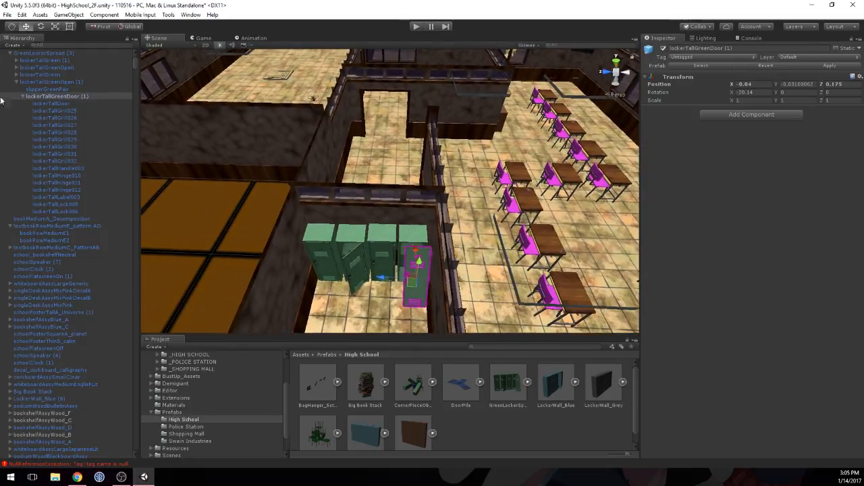
Step: Duplicate the entire green locker spread and turn the copy to face the opposite way with a Y rotation of 40.5
{"action": "left_click", "coordinate": [17, 82]}
{"action": "left_click", "coordinate": [38, 83]}
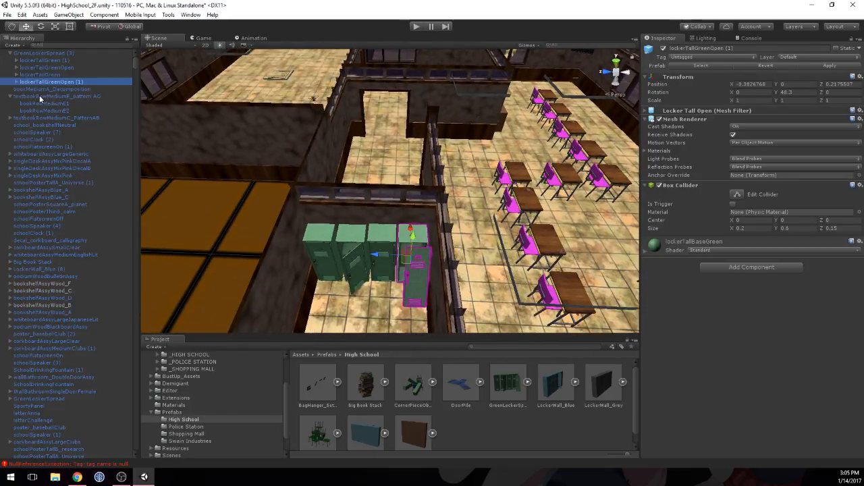
{"action": "left_click", "coordinate": [40, 53]}
{"action": "left_click", "coordinate": [9, 53]}
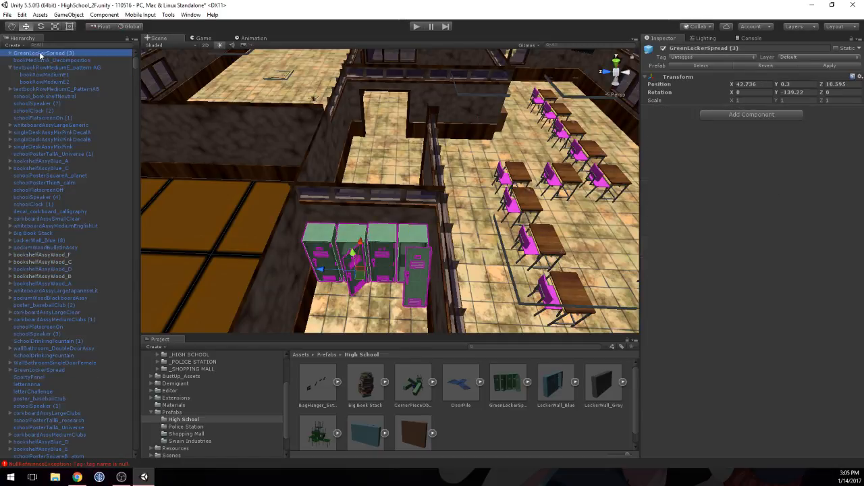
{"action": "scroll", "coordinate": [41, 57], "scroll_direction": "down", "scroll_amount": 10}
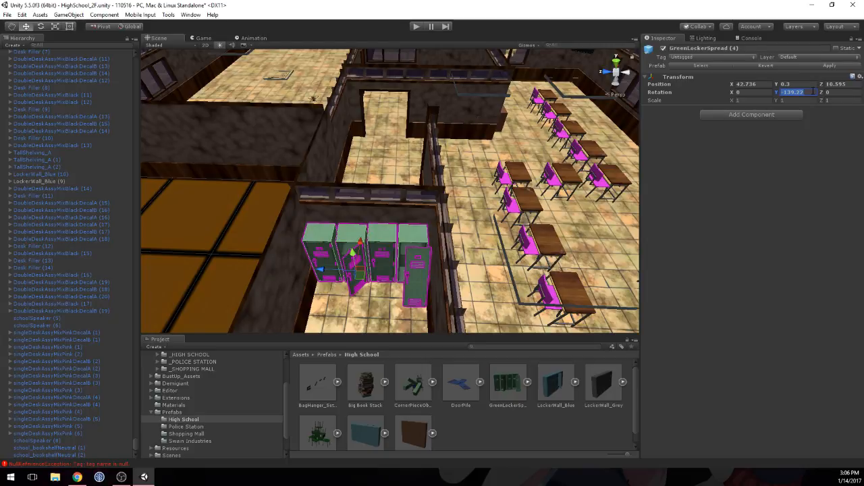
{"action": "type", "text": "50."}
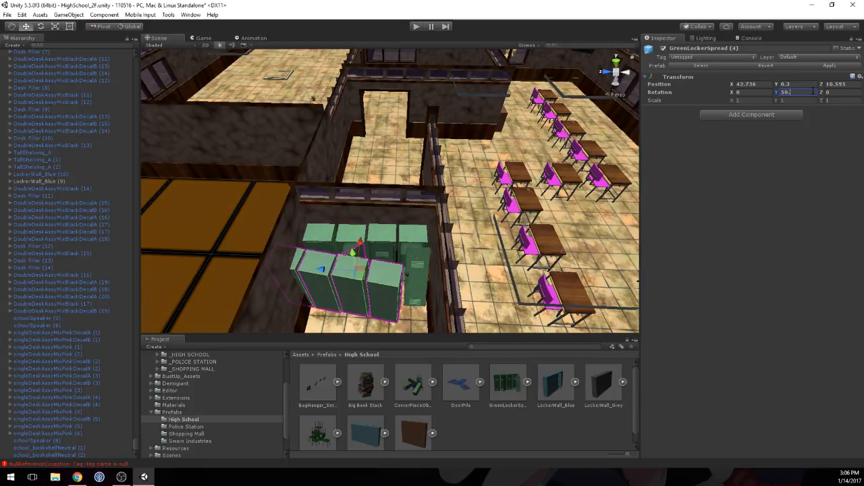
{"action": "type", "text": "8"}
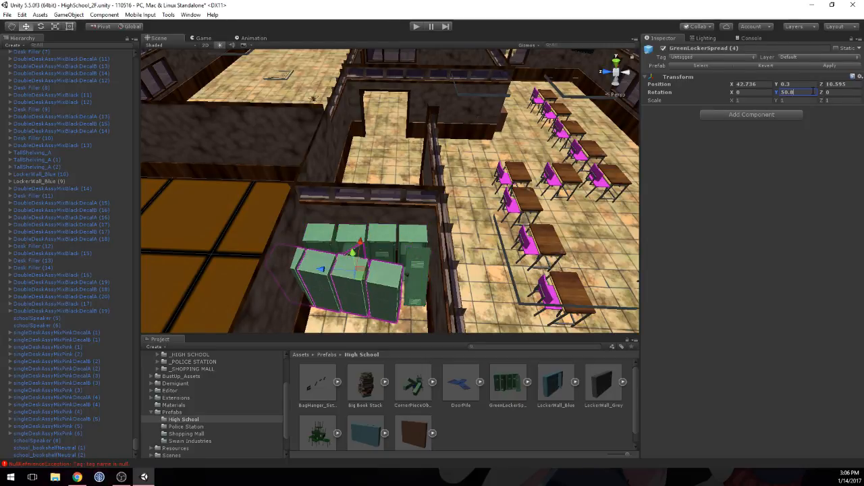
{"action": "key", "text": "BackSpace"}
{"action": "key", "text": "BackSpace"}
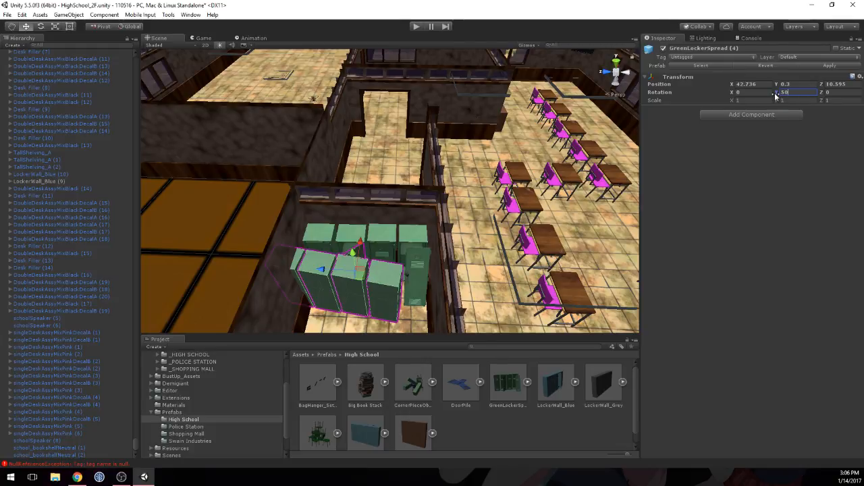
{"action": "left_click_drag", "start_coordinate": [781, 97], "coordinate": [633, 107]}
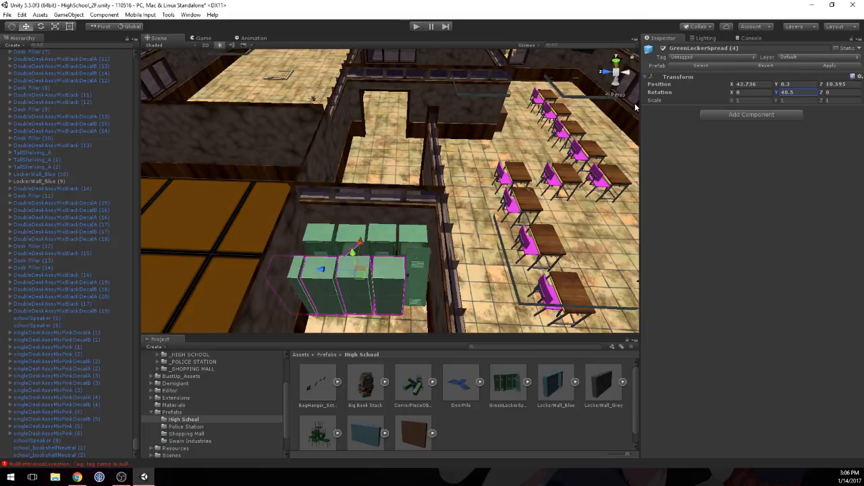
Step: Move the duplicated locker spread to the other side of the dividing wall at X 43.265, Z 10.405
{"action": "left_click_drag", "start_coordinate": [318, 273], "coordinate": [351, 199]}
{"action": "right_click_drag", "start_coordinate": [365, 200], "coordinate": [416, 238]}
{"action": "key", "text": "w"}
{"action": "left_click_drag", "start_coordinate": [442, 216], "coordinate": [432, 220]}
{"action": "left_click_drag", "start_coordinate": [408, 256], "coordinate": [401, 224]}
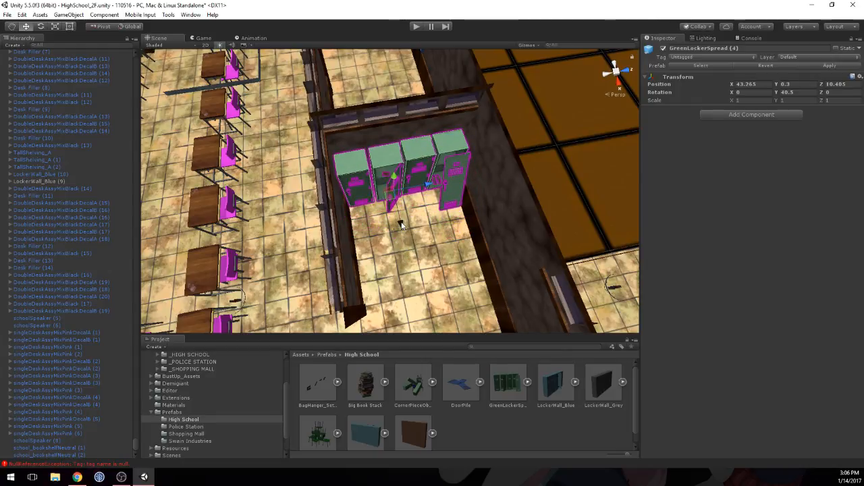
Step: Align the duplicated locker spread with the dividing wall by adjusting its Y rotation to about 42.8
{"action": "middle_click_drag", "start_coordinate": [454, 174], "coordinate": [408, 264]}
{"action": "right_click_drag", "start_coordinate": [339, 265], "coordinate": [299, 301]}
{"action": "middle_click_drag", "start_coordinate": [298, 301], "coordinate": [314, 280]}
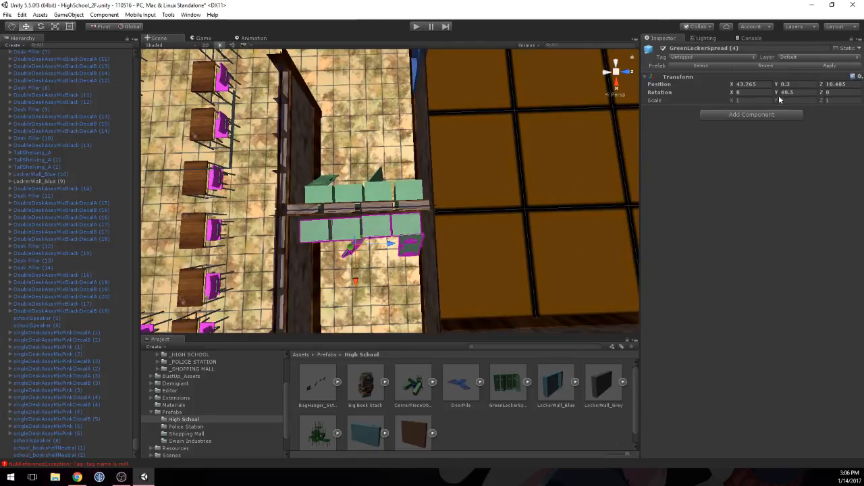
{"action": "left_click_drag", "start_coordinate": [775, 96], "coordinate": [780, 96]}
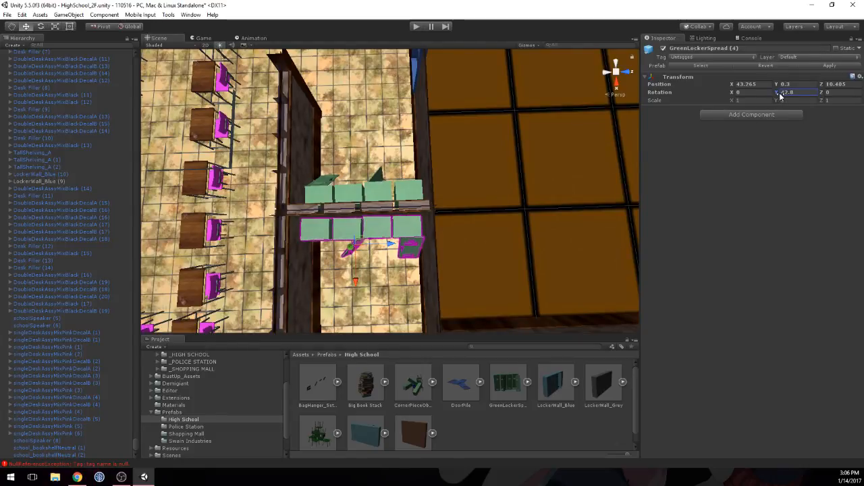
Step: Straighten the original locker spread against the wall with a Y rotation of -137.8 and select its end open locker
{"action": "left_click", "coordinate": [409, 192]}
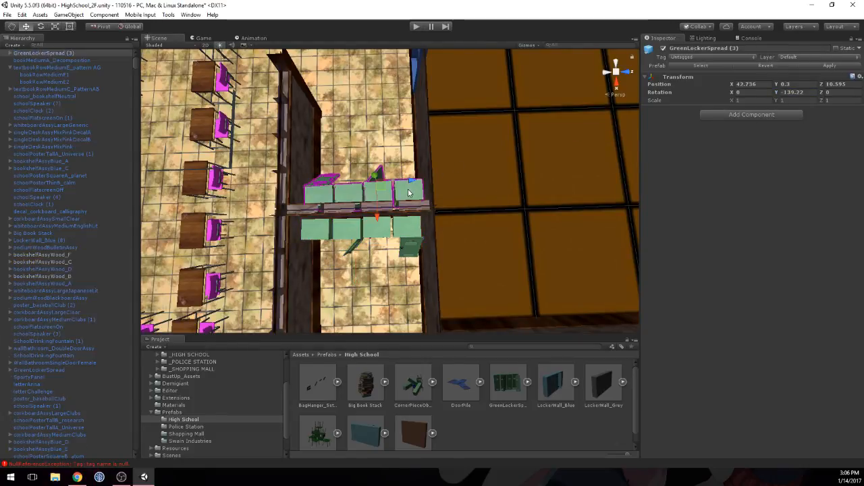
{"action": "middle_click_drag", "start_coordinate": [395, 171], "coordinate": [389, 197]}
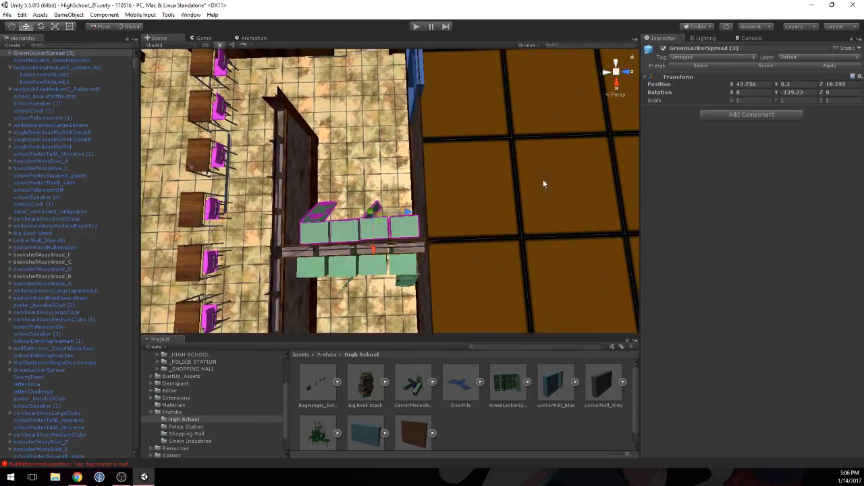
{"action": "left_click_drag", "start_coordinate": [777, 96], "coordinate": [781, 97]}
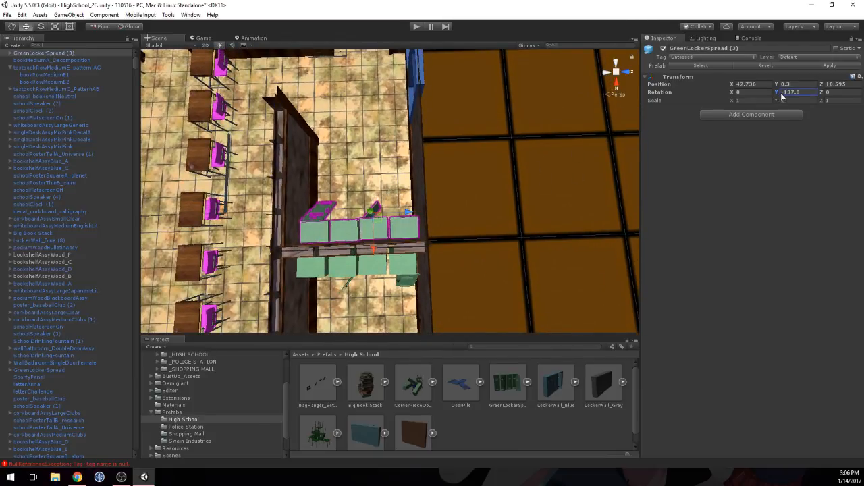
{"action": "middle_click_drag", "start_coordinate": [316, 231], "coordinate": [342, 115]}
{"action": "left_click", "coordinate": [331, 221]}
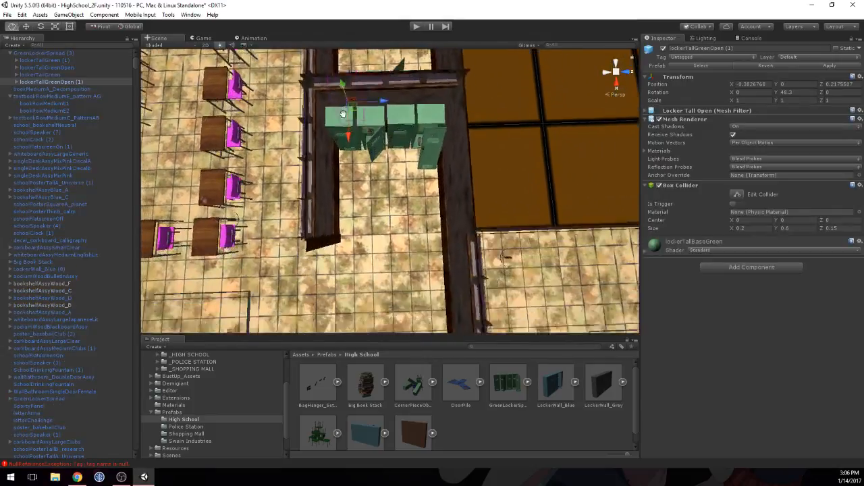
Step: Place a Big Book Stack prefab in the corner of the empty room and set its Y position to 0.3
{"action": "right_click_drag", "start_coordinate": [343, 114], "coordinate": [389, 207]}
{"action": "middle_click_drag", "start_coordinate": [300, 243], "coordinate": [327, 68]}
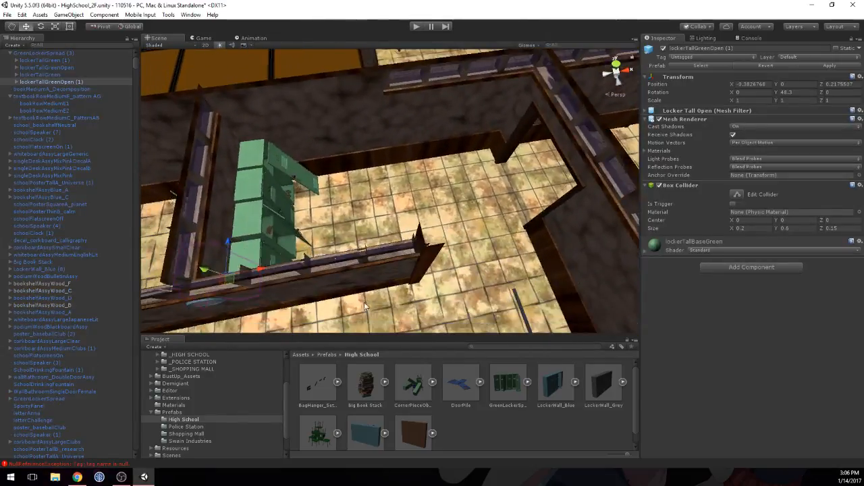
{"action": "scroll", "coordinate": [321, 236], "scroll_direction": "down", "scroll_amount": 4}
{"action": "middle_click_drag", "start_coordinate": [317, 314], "coordinate": [255, 312]}
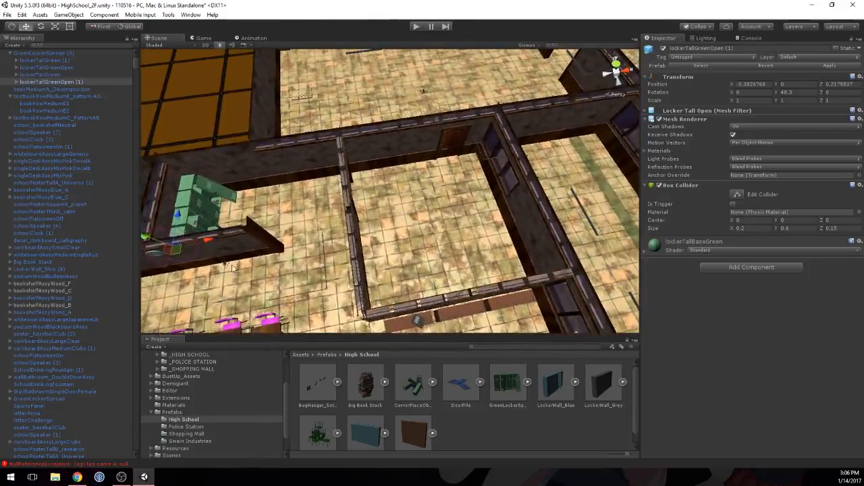
{"action": "middle_click_drag", "start_coordinate": [378, 169], "coordinate": [303, 222]}
{"action": "right_click_drag", "start_coordinate": [303, 222], "coordinate": [441, 235]}
{"action": "scroll", "coordinate": [440, 236], "scroll_direction": "down", "scroll_amount": 4}
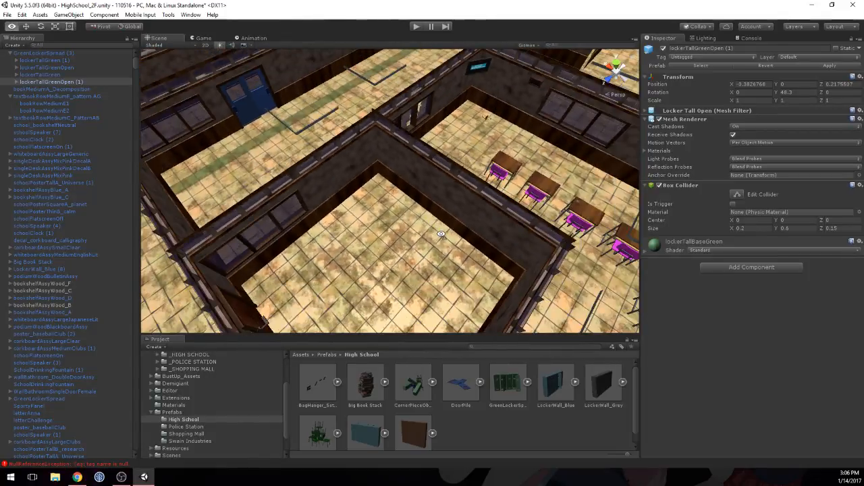
{"action": "left_click_drag", "start_coordinate": [362, 392], "coordinate": [378, 182]}
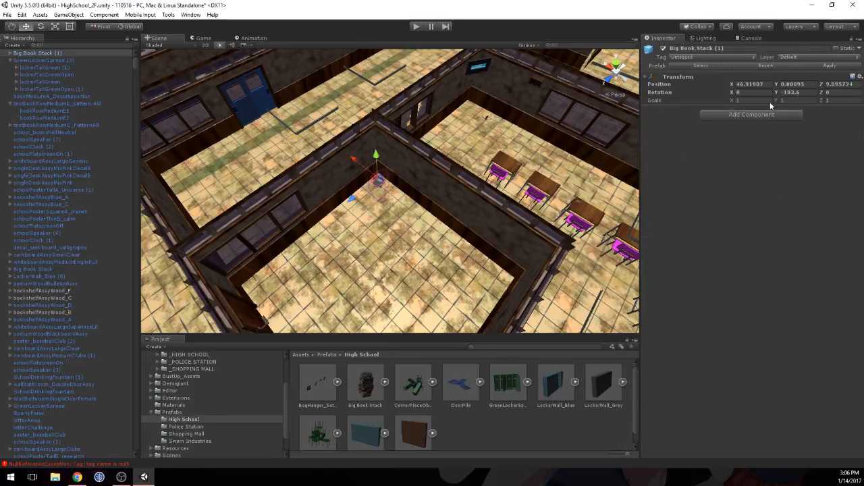
{"action": "left_click", "coordinate": [791, 84]}
{"action": "type", "text": "0.3"}
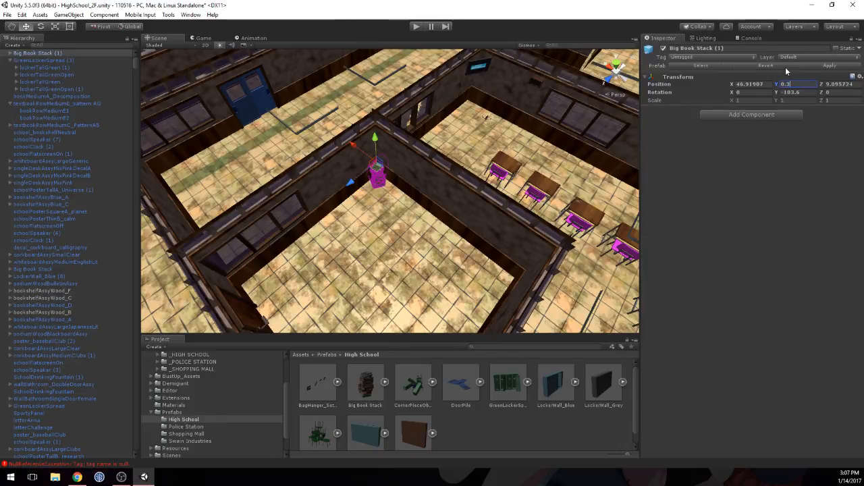
Step: Fit the new book stack into the corner at X 46.809, Z 9.232 with a Y rotation of -34.8
{"action": "left_click_drag", "start_coordinate": [352, 183], "coordinate": [348, 189]}
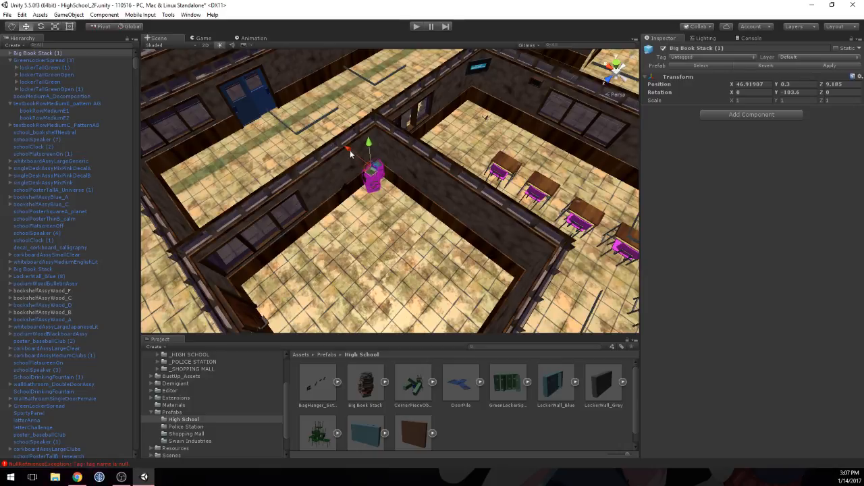
{"action": "left_click_drag", "start_coordinate": [348, 150], "coordinate": [349, 163]}
{"action": "left_click_drag", "start_coordinate": [353, 194], "coordinate": [351, 199]}
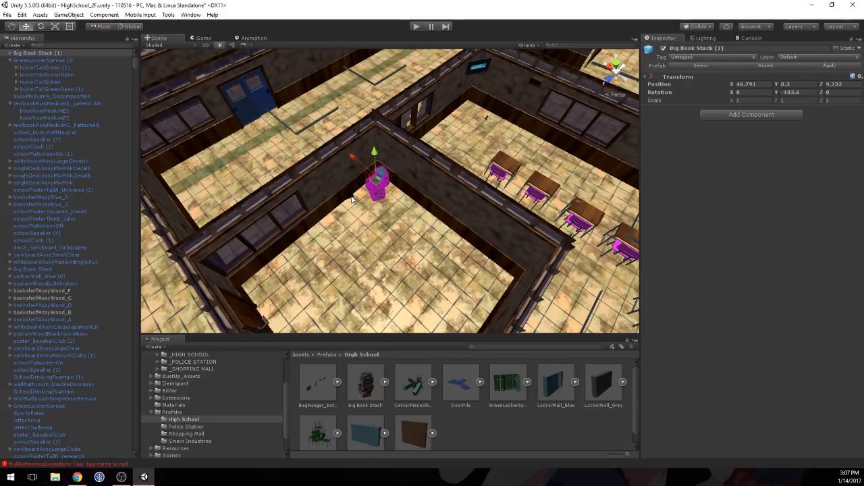
{"action": "left_click_drag", "start_coordinate": [360, 163], "coordinate": [357, 158]}
{"action": "key", "text": "f"}
{"action": "middle_click_drag", "start_coordinate": [332, 160], "coordinate": [384, 145]}
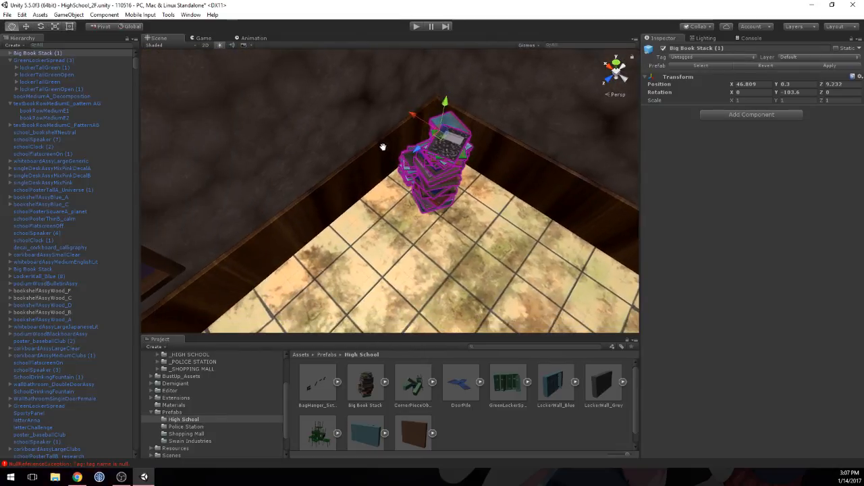
{"action": "left_click_drag", "start_coordinate": [776, 92], "coordinate": [8, 96]}
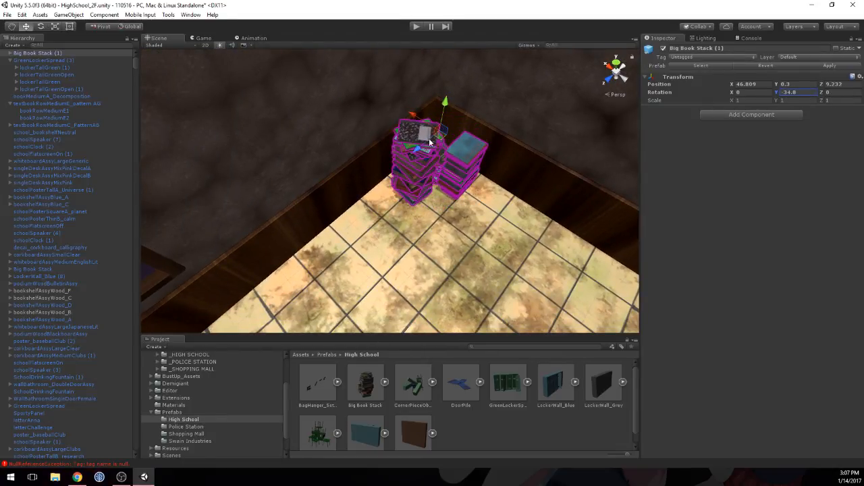
Step: Place the BagHanger_Set_A prefab on the wall beside the book stack, at about X 46.79, Y 0.62, Z 9.05
{"action": "right_click_drag", "start_coordinate": [430, 141], "coordinate": [540, 170]}
{"action": "scroll", "coordinate": [544, 175], "scroll_direction": "down", "scroll_amount": 15}
{"action": "middle_click_drag", "start_coordinate": [521, 187], "coordinate": [486, 179]}
{"action": "left_click", "coordinate": [459, 382]}
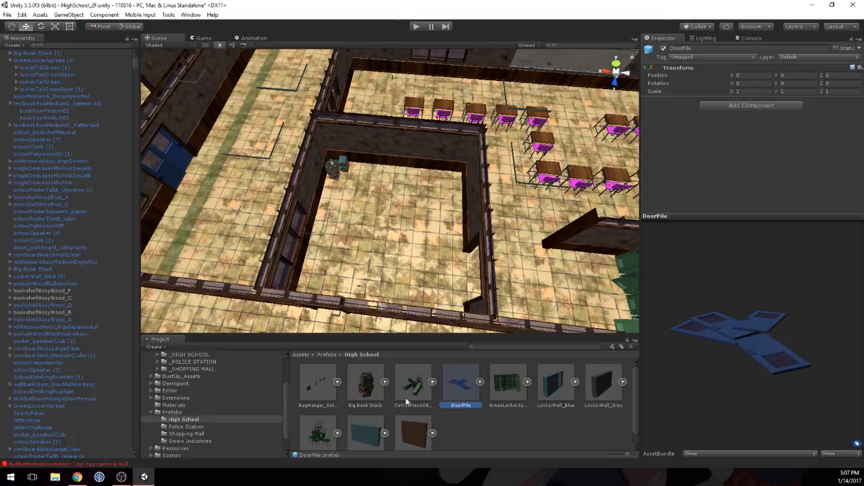
{"action": "scroll", "coordinate": [392, 439], "scroll_direction": "down", "scroll_amount": 1}
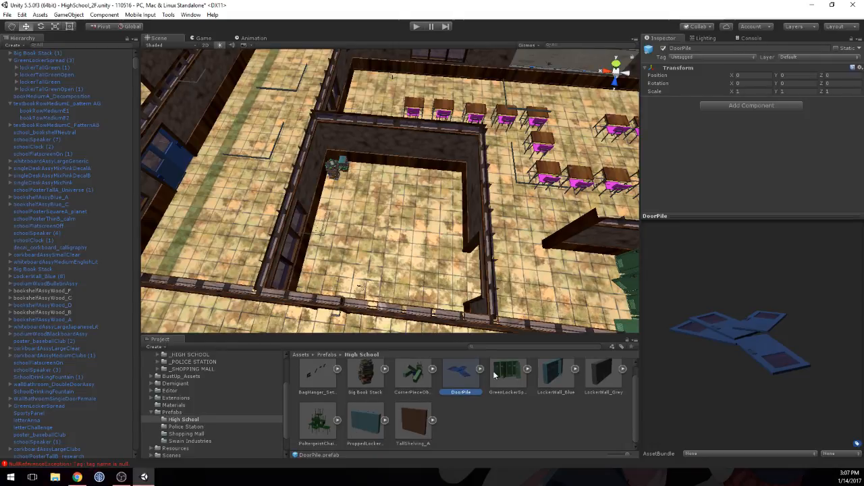
{"action": "left_click", "coordinate": [333, 369]}
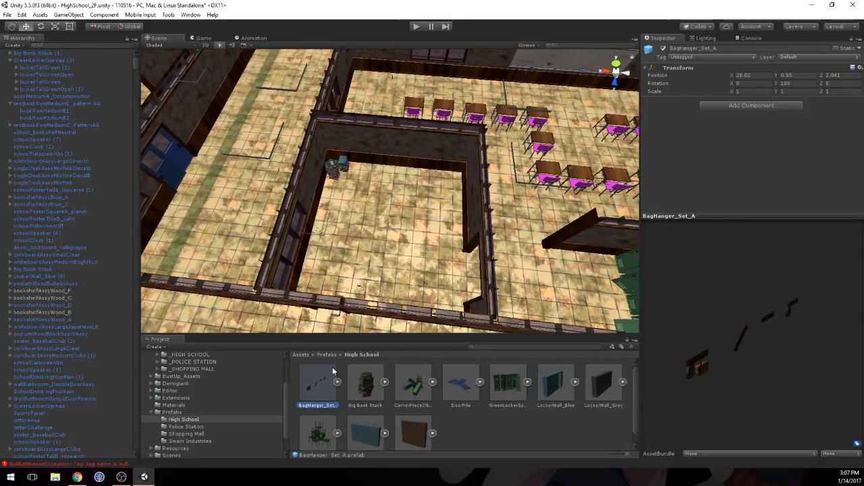
{"action": "left_click_drag", "start_coordinate": [390, 208], "coordinate": [333, 134]}
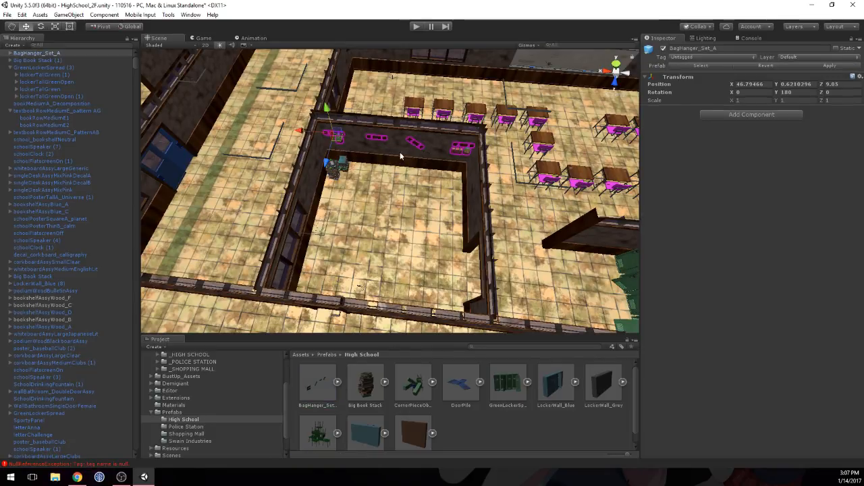
Step: Shift the empty horizontal hanger bagHangerA_green (7) along the wall to a local X position of 0.525
{"action": "scroll", "coordinate": [405, 155], "scroll_direction": "up", "scroll_amount": 5}
{"action": "right_click_drag", "start_coordinate": [441, 192], "coordinate": [405, 160]}
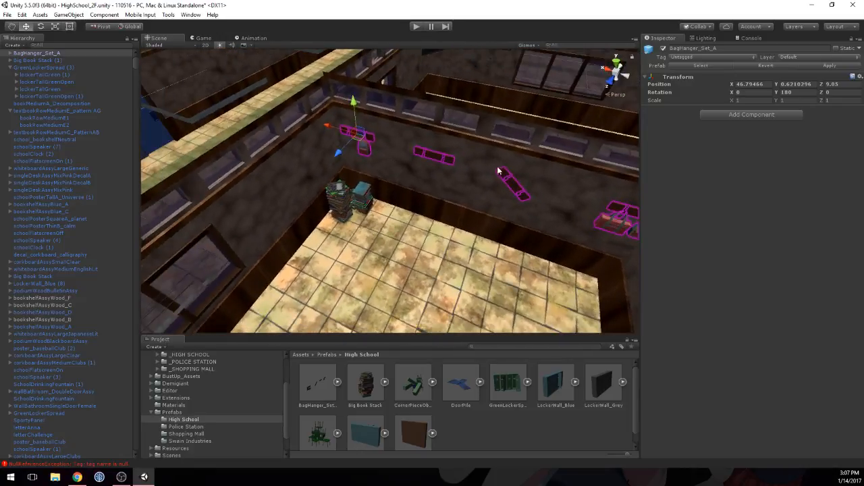
{"action": "middle_click_drag", "start_coordinate": [498, 169], "coordinate": [482, 154]}
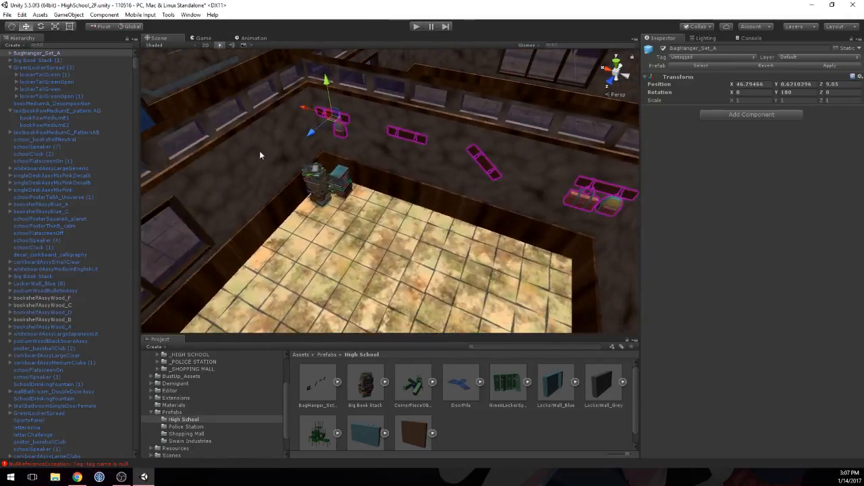
{"action": "right_click_drag", "start_coordinate": [260, 153], "coordinate": [342, 144]}
{"action": "key", "text": "w"}
{"action": "scroll", "coordinate": [304, 145], "scroll_direction": "down", "scroll_amount": 3}
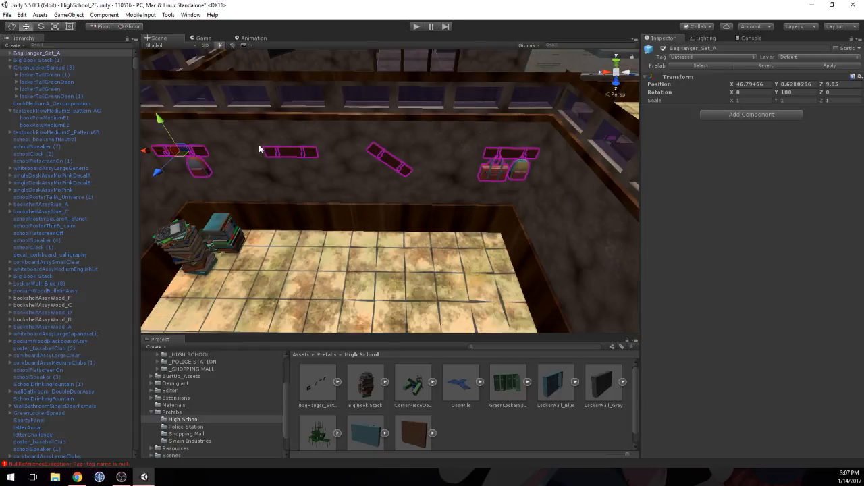
{"action": "left_click", "coordinate": [286, 152]}
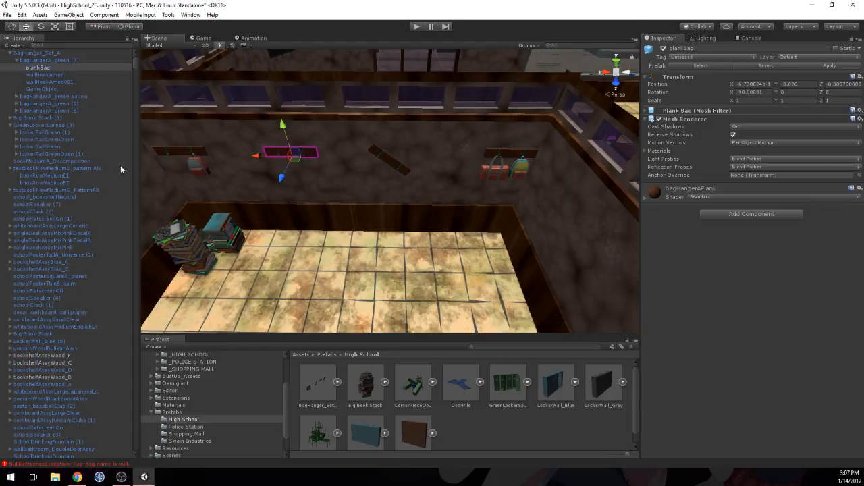
{"action": "left_click", "coordinate": [40, 60]}
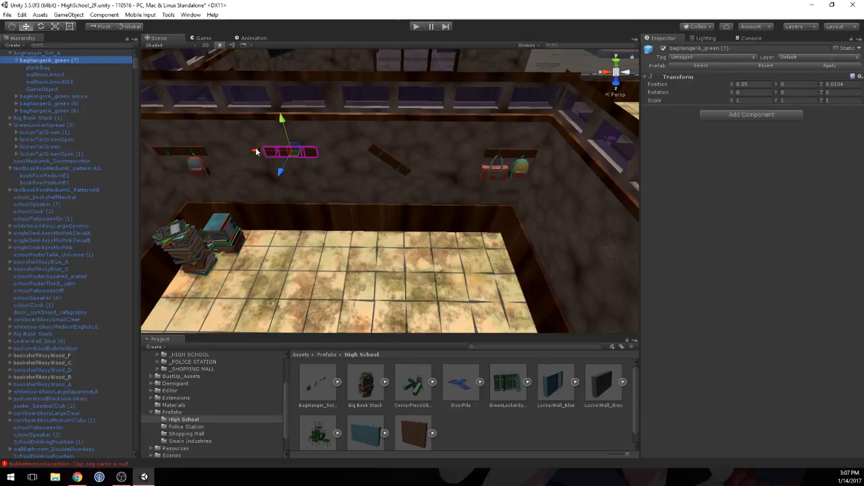
{"action": "left_click_drag", "start_coordinate": [256, 151], "coordinate": [219, 157]}
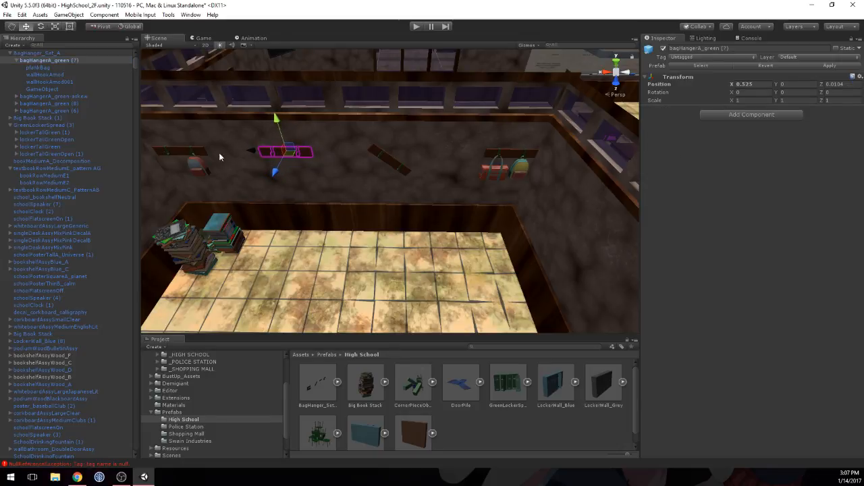
Step: Move the hanger above the book stack, bagHangerA_green (6), along the wall away from the corner
{"action": "left_click", "coordinate": [197, 156]}
{"action": "left_click", "coordinate": [194, 155]}
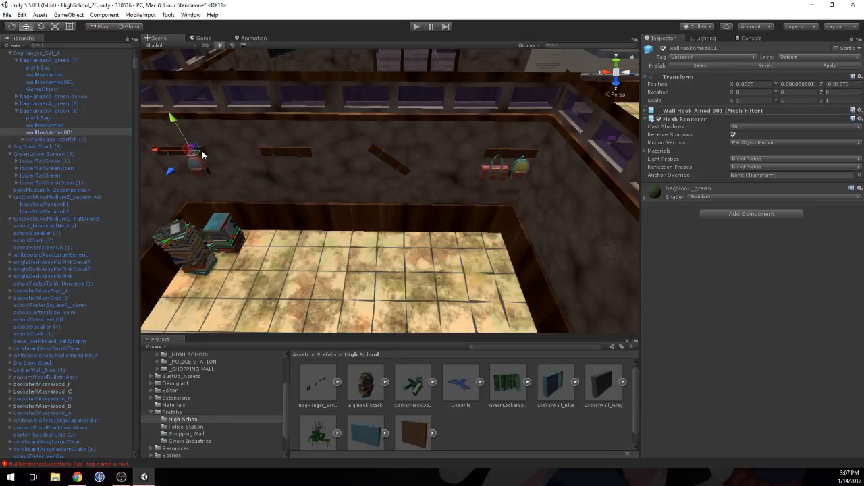
{"action": "left_click", "coordinate": [41, 111]}
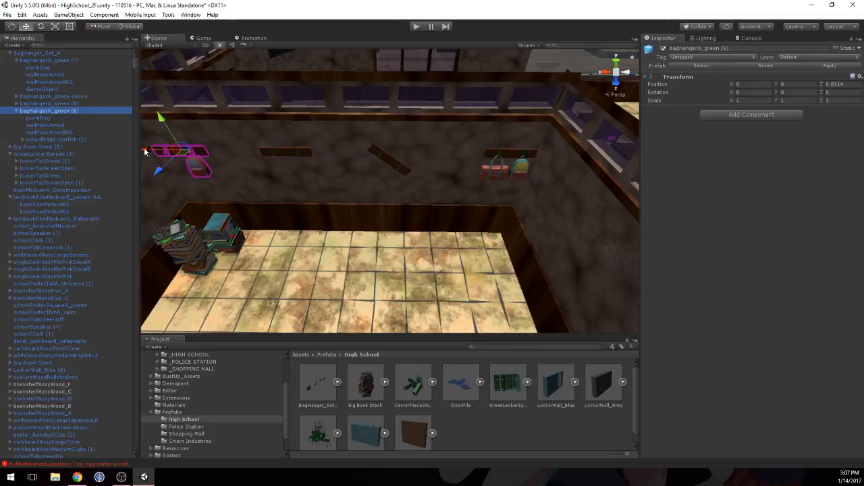
{"action": "left_click_drag", "start_coordinate": [145, 151], "coordinate": [163, 152]}
Step: Move the two-bag hanger, bagHangerA_green (8), away from the far corner to a local X position of 1.488
{"action": "left_click", "coordinate": [509, 158]}
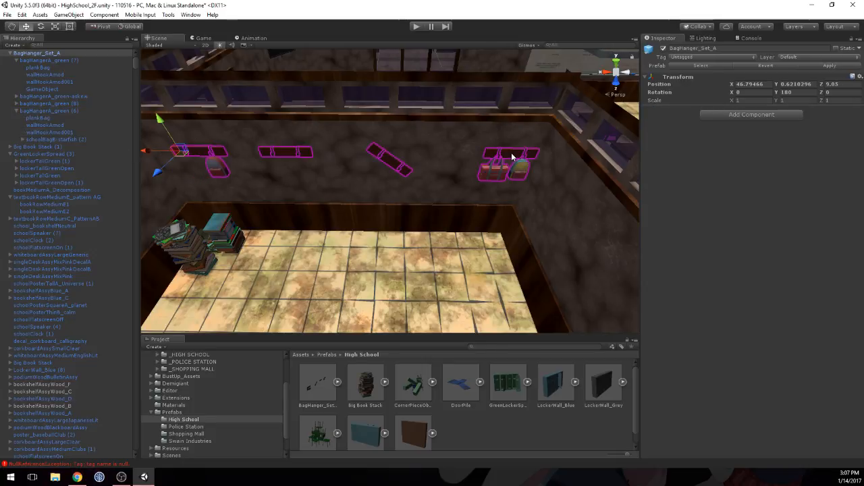
{"action": "left_click", "coordinate": [512, 156]}
{"action": "left_click", "coordinate": [67, 103]}
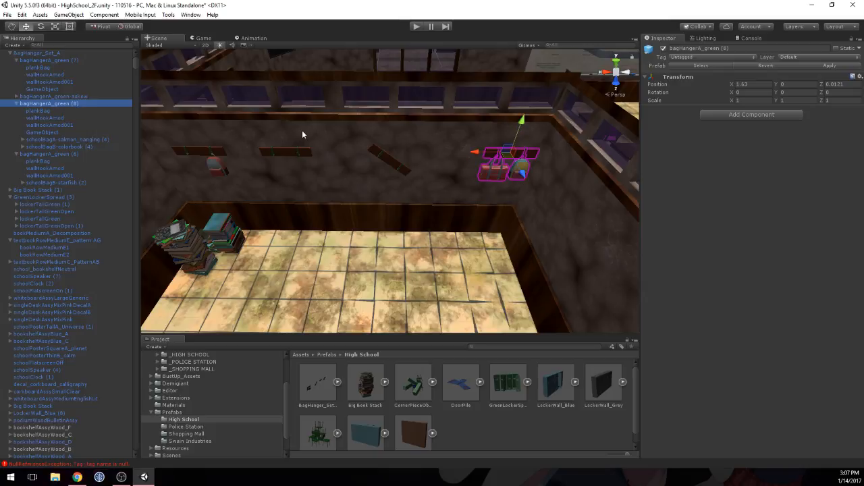
{"action": "left_click_drag", "start_coordinate": [482, 155], "coordinate": [451, 156]}
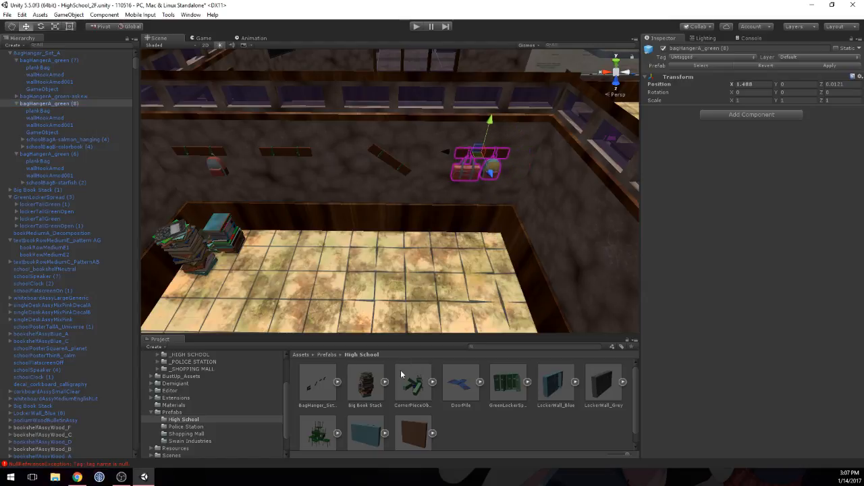
Step: Open the schoolbags prefab folder inside the _HIGH SCHOOL Backpack-kit assets
{"action": "left_click", "coordinate": [328, 356]}
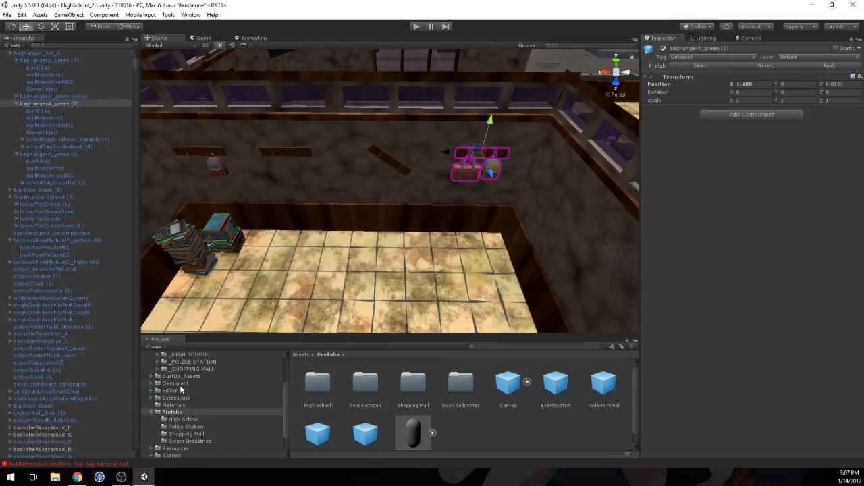
{"action": "scroll", "coordinate": [181, 390], "scroll_direction": "up", "scroll_amount": 3}
{"action": "left_click", "coordinate": [191, 405]}
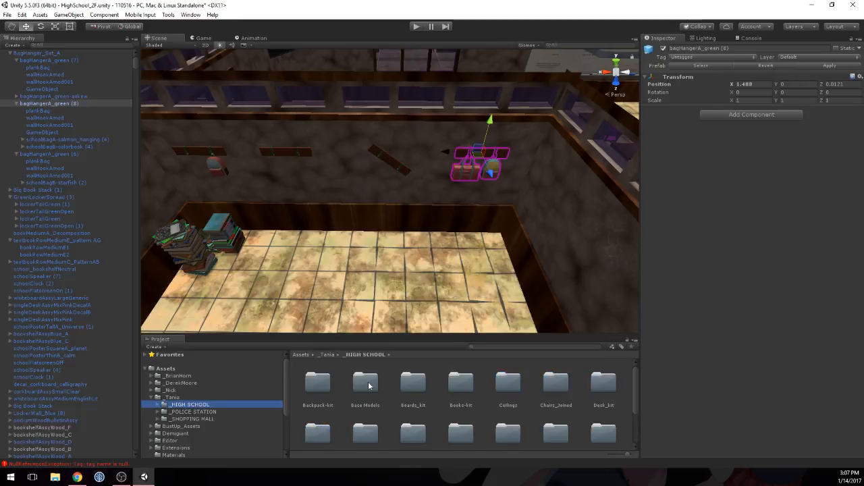
{"action": "double_click", "coordinate": [318, 382]}
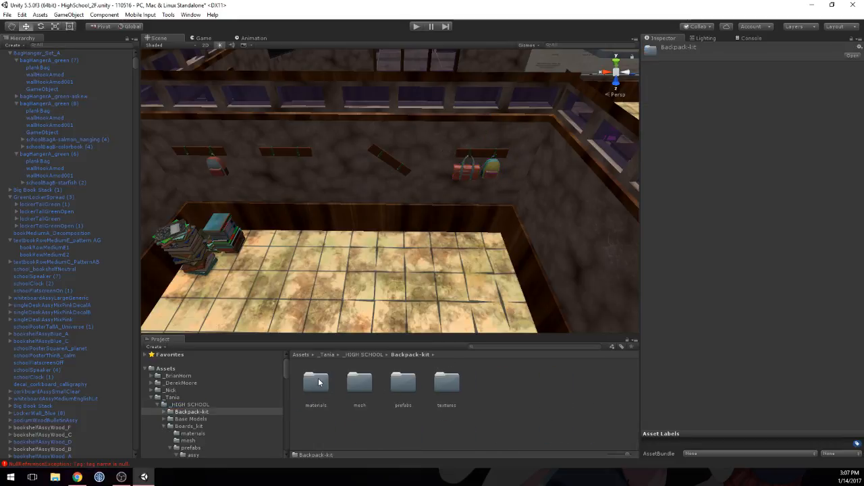
{"action": "double_click", "coordinate": [403, 383]}
{"action": "left_click", "coordinate": [359, 390]}
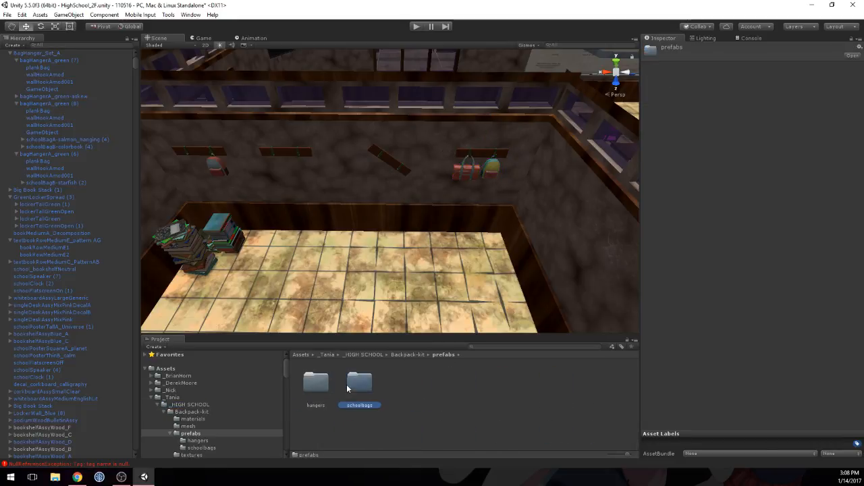
{"action": "double_click", "coordinate": [360, 388]}
Step: Place the schoolBagA-grey_onFloor prefab on the floor below the two-bag hanger and set its Y position to 0
{"action": "left_click_drag", "start_coordinate": [427, 383], "coordinate": [493, 247]}
{"action": "right_click_drag", "start_coordinate": [455, 244], "coordinate": [492, 108]}
{"action": "key", "text": "w"}
{"action": "key", "text": "s"}
{"action": "middle_click_drag", "start_coordinate": [492, 135], "coordinate": [491, 73]}
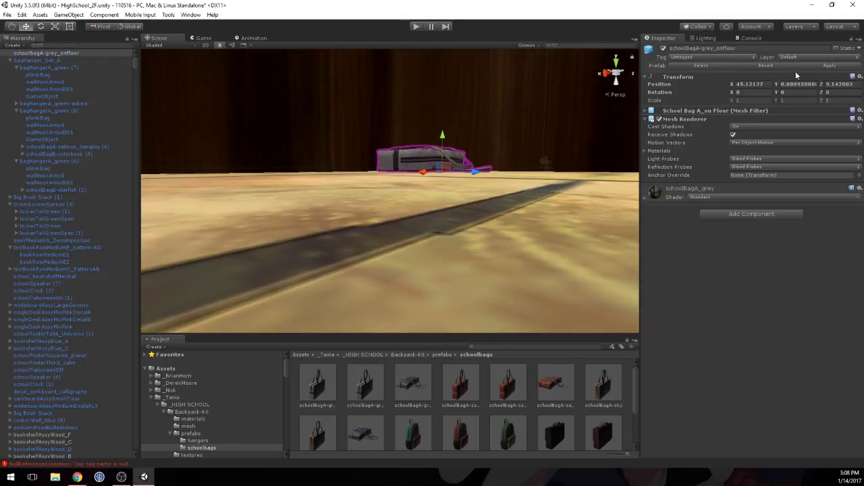
{"action": "left_click", "coordinate": [798, 83]}
Step: Place the schoolBagC-darkBlue prefab on the room's floor at about X 46.03, Z 10.06
{"action": "left_click_drag", "start_coordinate": [443, 138], "coordinate": [350, 242], "text": "alt"}
{"action": "scroll", "coordinate": [351, 241], "scroll_direction": "down", "scroll_amount": 8}
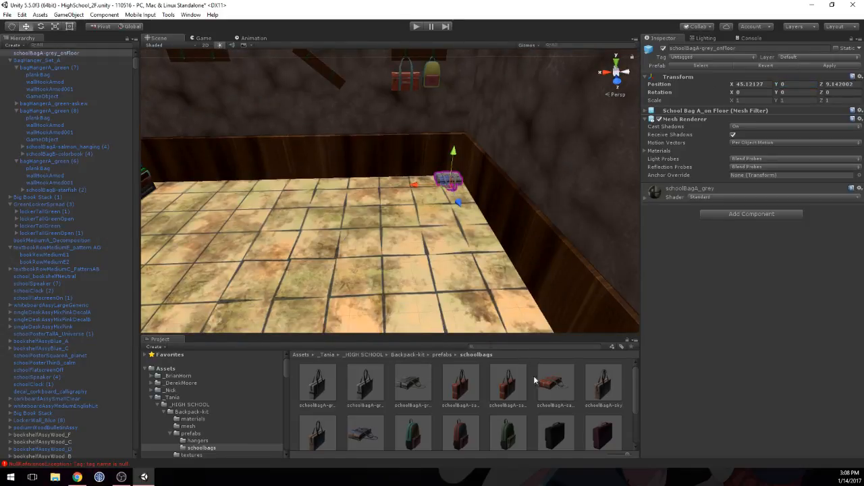
{"action": "scroll", "coordinate": [534, 380], "scroll_direction": "down", "scroll_amount": 2}
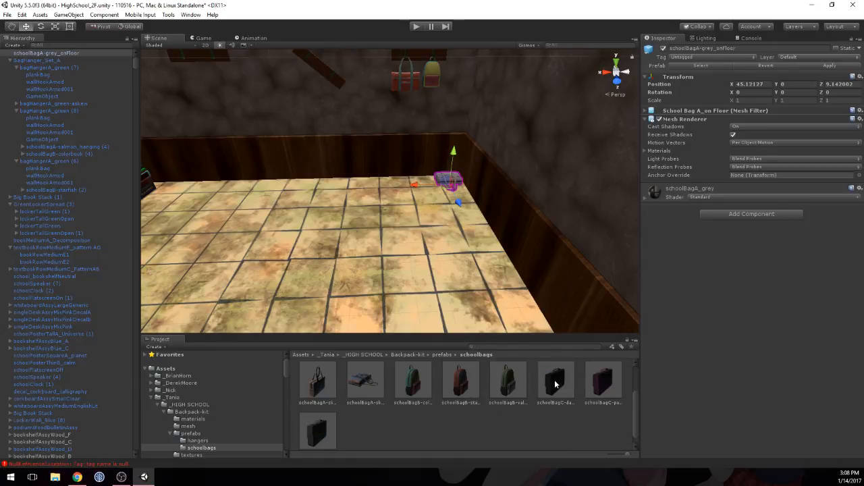
{"action": "left_click_drag", "start_coordinate": [465, 196], "coordinate": [324, 245], "text": "alt"}
{"action": "middle_click_drag", "start_coordinate": [376, 191], "coordinate": [389, 199]}
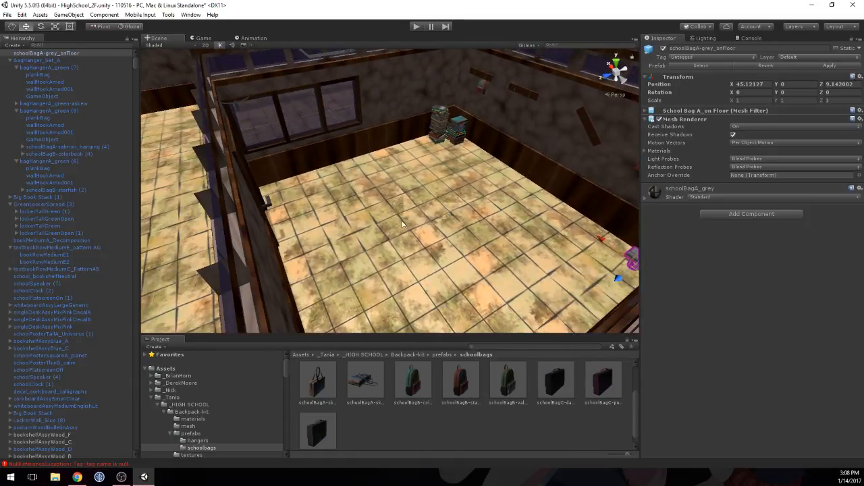
{"action": "left_click_drag", "start_coordinate": [562, 380], "coordinate": [403, 225]}
{"action": "left_click", "coordinate": [395, 212]}
{"action": "left_click", "coordinate": [432, 214]}
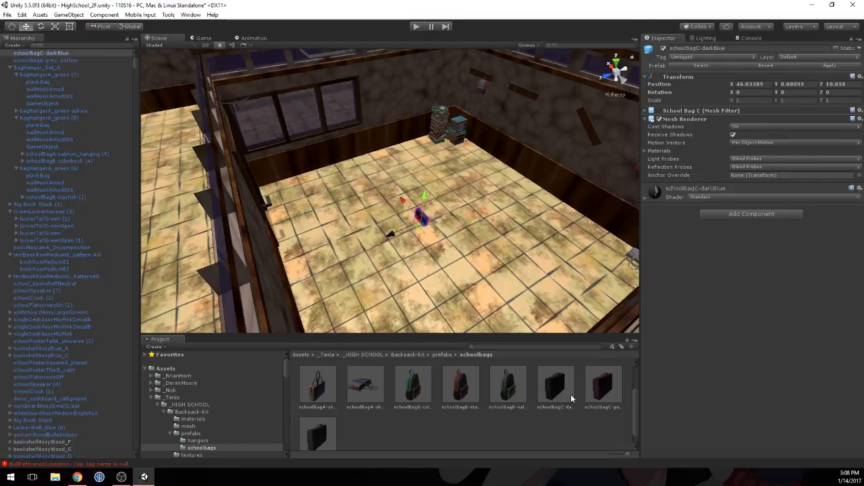
Step: Place a second schoolBagC-darkBlue prefab beside the first, lying flat with rotation X 90, Y 13.4, and set its Y position to 0.025
{"action": "left_click_drag", "start_coordinate": [512, 293], "coordinate": [444, 228]}
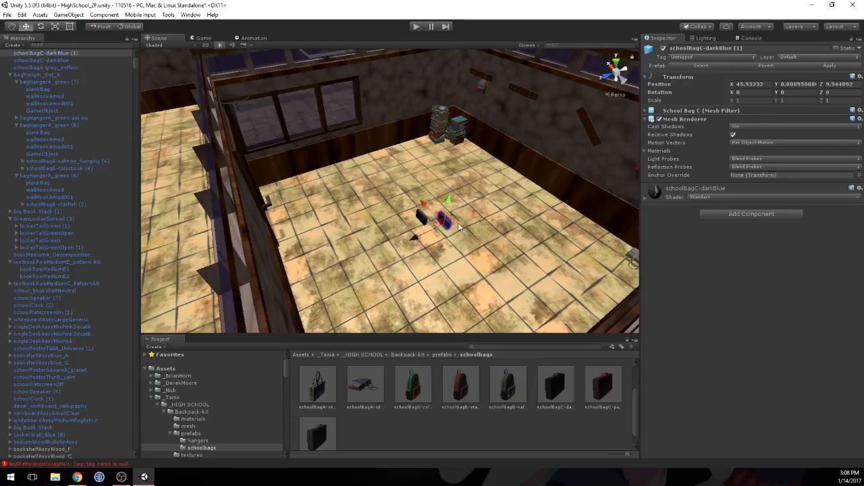
{"action": "left_click", "coordinate": [799, 92]}
{"action": "type", "text": "26.2"}
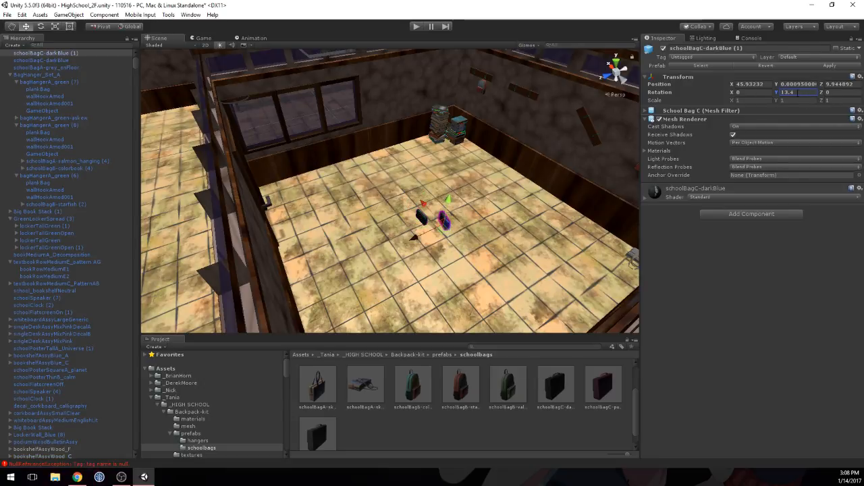
{"action": "left_click_drag", "start_coordinate": [732, 93], "coordinate": [753, 108]}
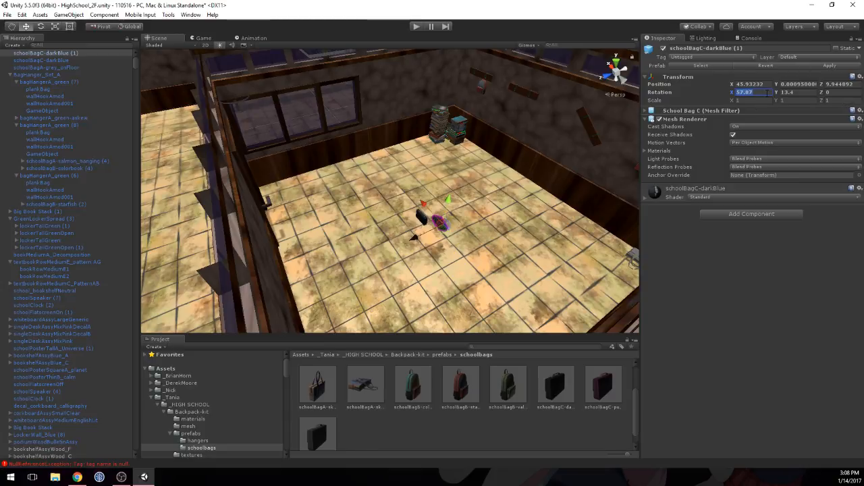
{"action": "type", "text": "90"}
{"action": "left_click_drag", "start_coordinate": [447, 208], "coordinate": [448, 204]}
{"action": "scroll", "coordinate": [456, 239], "scroll_direction": "up", "scroll_amount": 8}
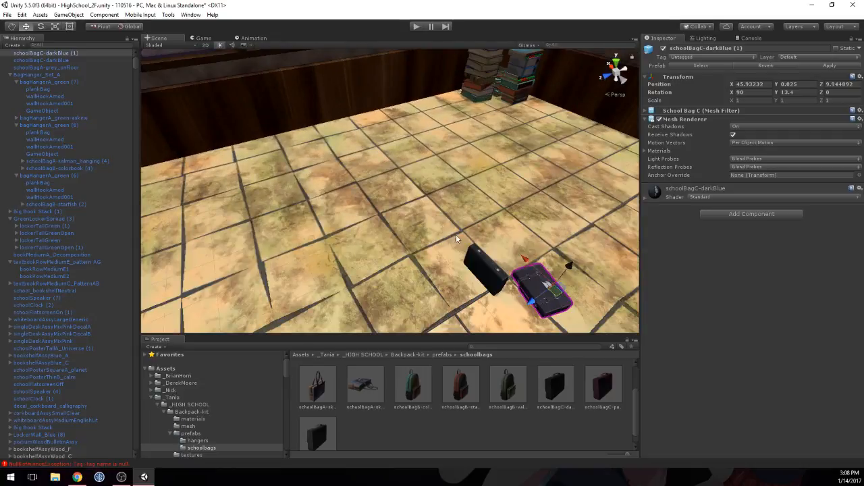
Step: Move the flat dark blue school bag closer to the upright one, to a Z position of 9.99
{"action": "middle_click_drag", "start_coordinate": [457, 239], "coordinate": [435, 216]}
{"action": "left_click", "coordinate": [436, 216]}
{"action": "right_click_drag", "start_coordinate": [436, 215], "coordinate": [451, 225]}
{"action": "scroll", "coordinate": [453, 216], "scroll_direction": "up", "scroll_amount": 6}
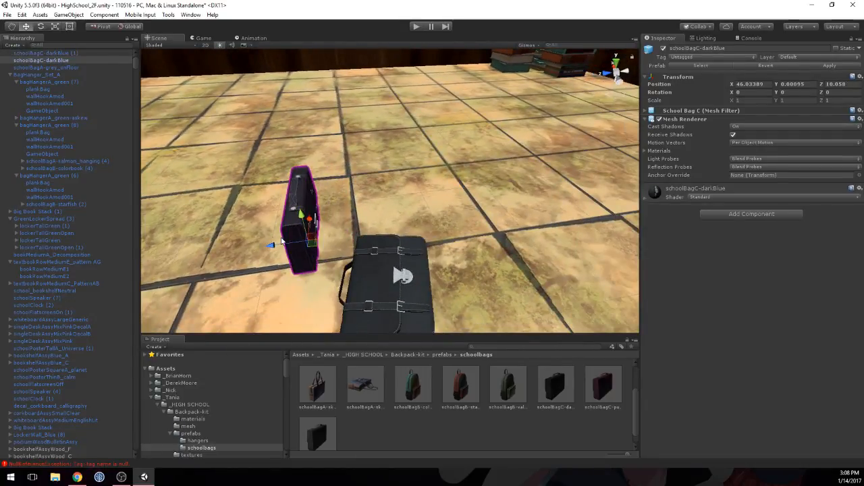
{"action": "left_click", "coordinate": [340, 278]}
{"action": "right_click_drag", "start_coordinate": [384, 152], "coordinate": [377, 227]}
{"action": "scroll", "coordinate": [377, 227], "scroll_direction": "down", "scroll_amount": 5}
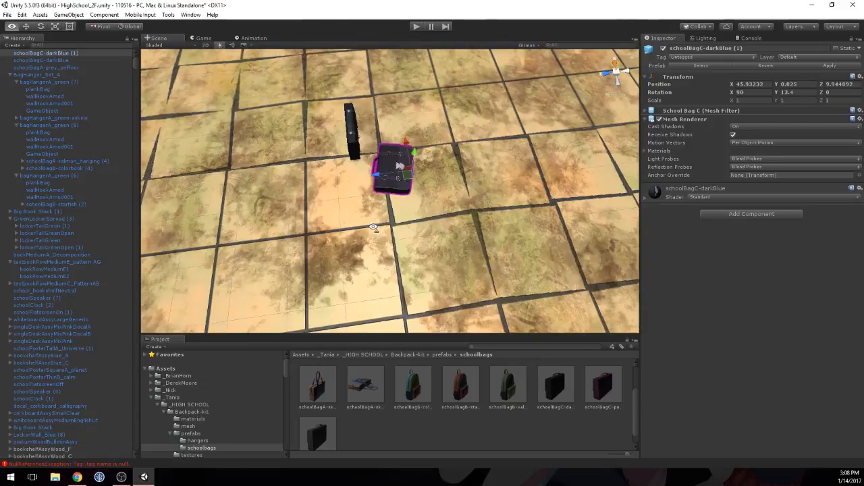
{"action": "left_click_drag", "start_coordinate": [381, 177], "coordinate": [357, 179]}
Step: Move the upright dark blue school bag past the flat one to a Z position of 9.969
{"action": "left_click", "coordinate": [370, 134]}
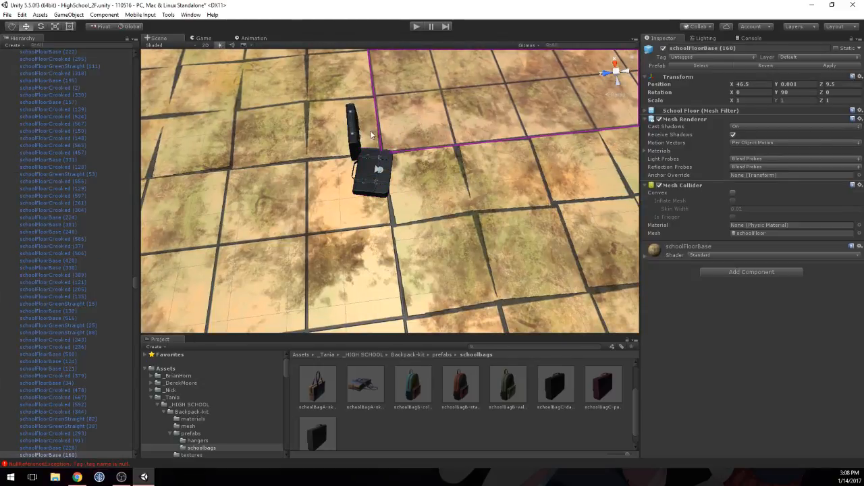
{"action": "left_click", "coordinate": [352, 132]}
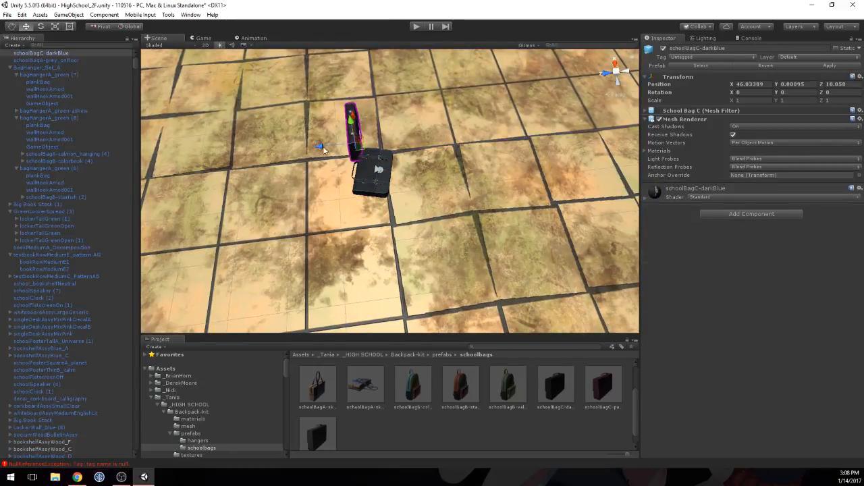
{"action": "left_click_drag", "start_coordinate": [324, 149], "coordinate": [363, 146]}
{"action": "left_click", "coordinate": [423, 101]}
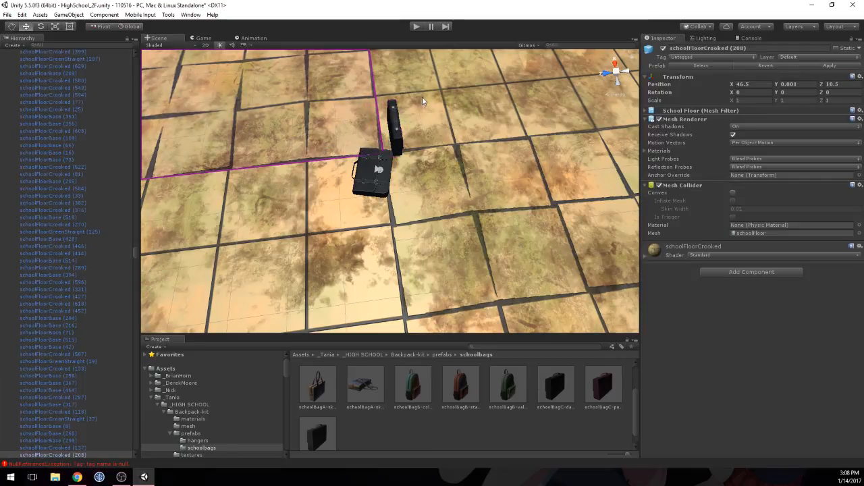
{"action": "left_click", "coordinate": [439, 100]}
{"action": "left_click", "coordinate": [434, 172]}
{"action": "left_click", "coordinate": [380, 228]}
{"action": "left_click", "coordinate": [334, 143]}
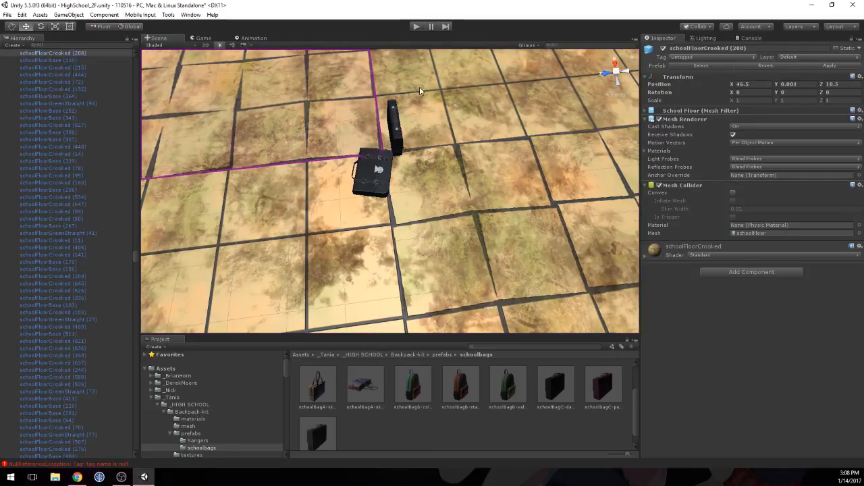
{"action": "left_click", "coordinate": [426, 103]}
{"action": "left_click", "coordinate": [395, 218]}
{"action": "left_click", "coordinate": [342, 232]}
{"action": "left_click", "coordinate": [361, 170]}
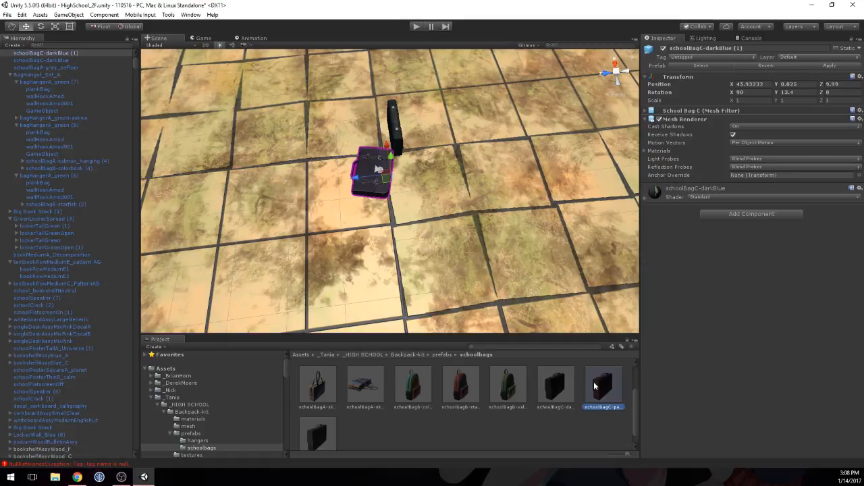
Step: Place the schoolBagC-purple prefab on the floor by the dark blue bags at about X 46.06, Z 10.07, with Y rotation -90
{"action": "left_click_drag", "start_coordinate": [593, 381], "coordinate": [356, 137]}
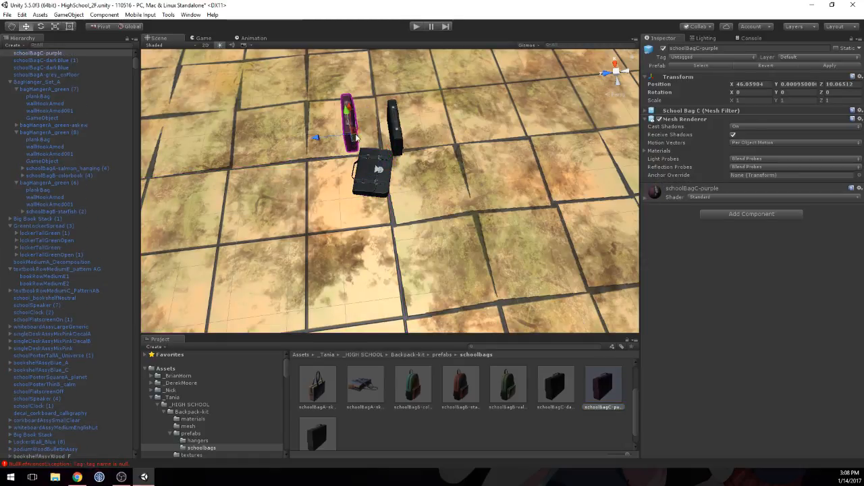
{"action": "left_click", "coordinate": [798, 90]}
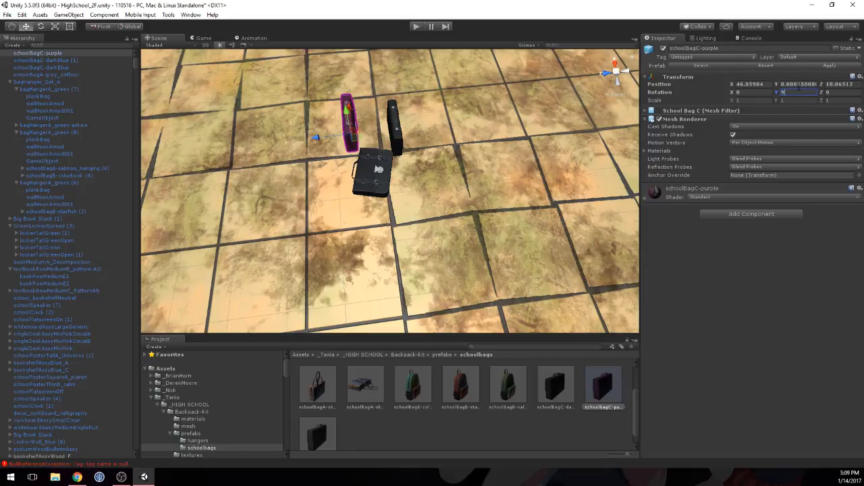
{"action": "type", "text": "9"}
{"action": "key", "text": "BackSpace"}
{"action": "type", "text": "-90"}
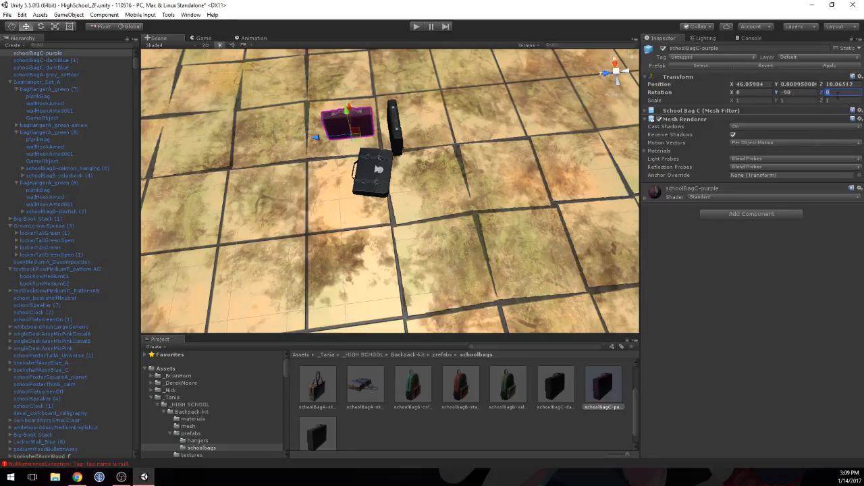
{"action": "type", "text": "2.79"}
{"action": "key", "text": "Return"}
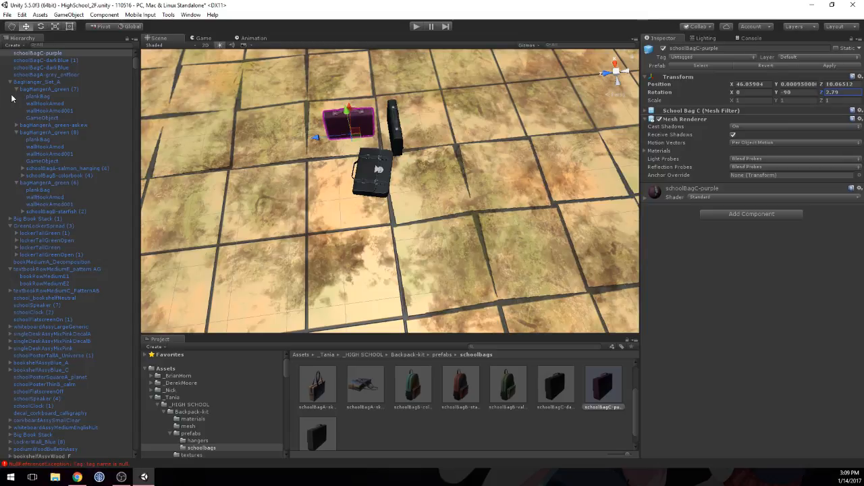
{"action": "key", "text": "ctrl+z"}
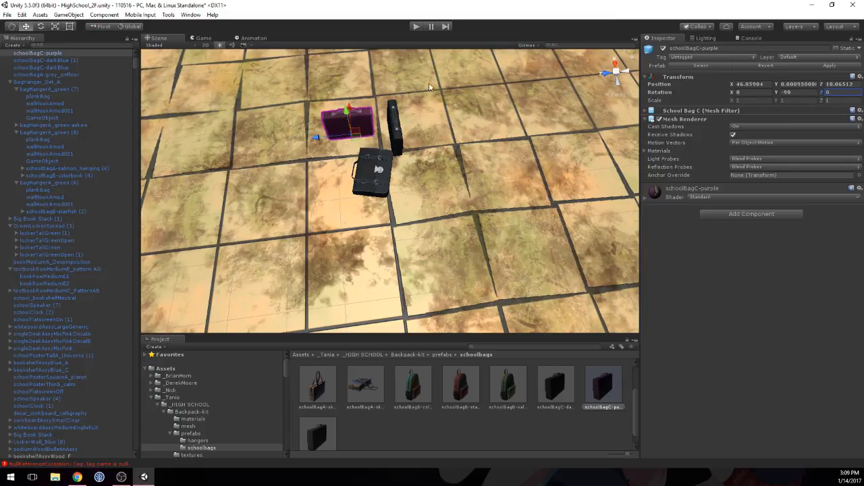
Step: Tilt the purple school bag to an X rotation of 52.95
{"action": "left_click_drag", "start_coordinate": [731, 92], "coordinate": [673, 100]}
{"action": "middle_click_drag", "start_coordinate": [419, 101], "coordinate": [575, 126]}
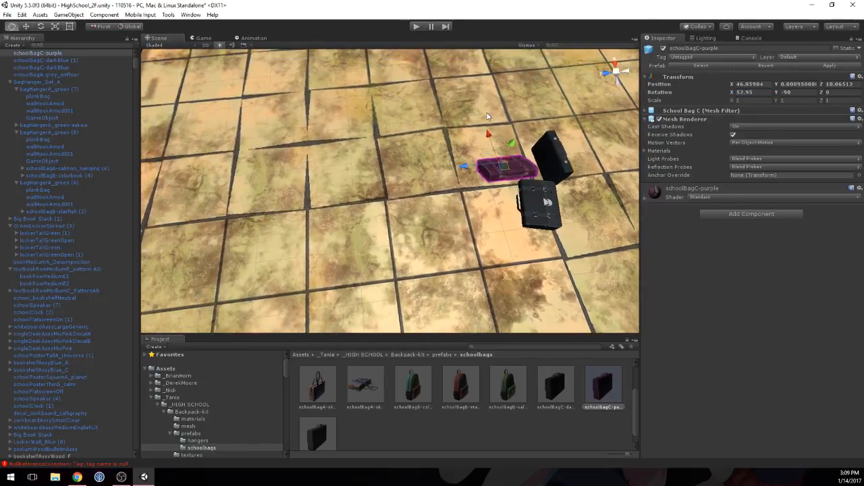
{"action": "right_click_drag", "start_coordinate": [576, 127], "coordinate": [409, 83]}
Step: Lower the flat dark blue school bag onto the floor at a Y position of 0.0118
{"action": "key", "text": "f"}
{"action": "middle_click_drag", "start_coordinate": [409, 83], "coordinate": [421, 60]}
{"action": "left_click", "coordinate": [421, 83]}
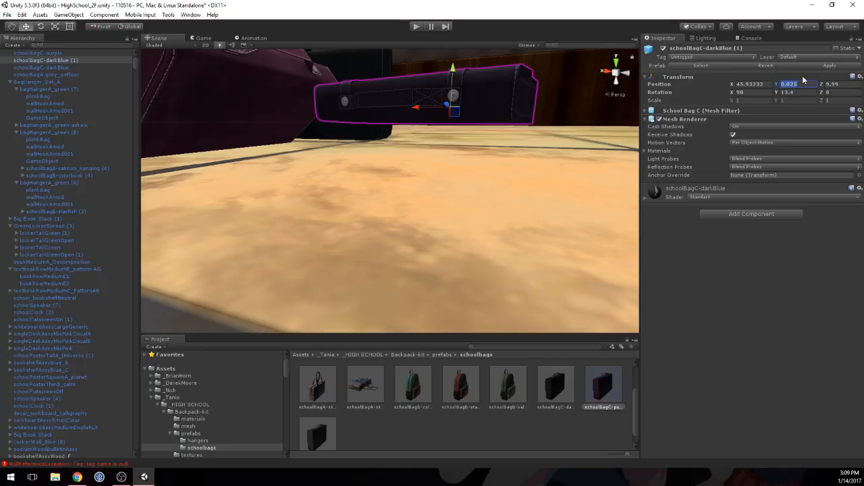
{"action": "left_click_drag", "start_coordinate": [453, 68], "coordinate": [453, 73]}
{"action": "middle_click_drag", "start_coordinate": [374, 80], "coordinate": [348, 119]}
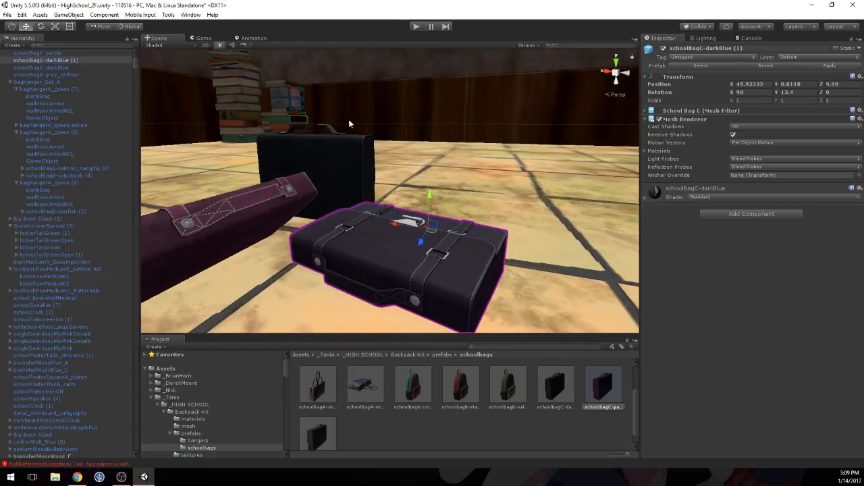
Step: Lean the purple school bag on the flat dark blue one by moving it to X 46.0341, Y 0.0064
{"action": "left_click", "coordinate": [325, 145]}
{"action": "left_click", "coordinate": [250, 205]}
{"action": "middle_click_drag", "start_coordinate": [230, 247], "coordinate": [236, 233]}
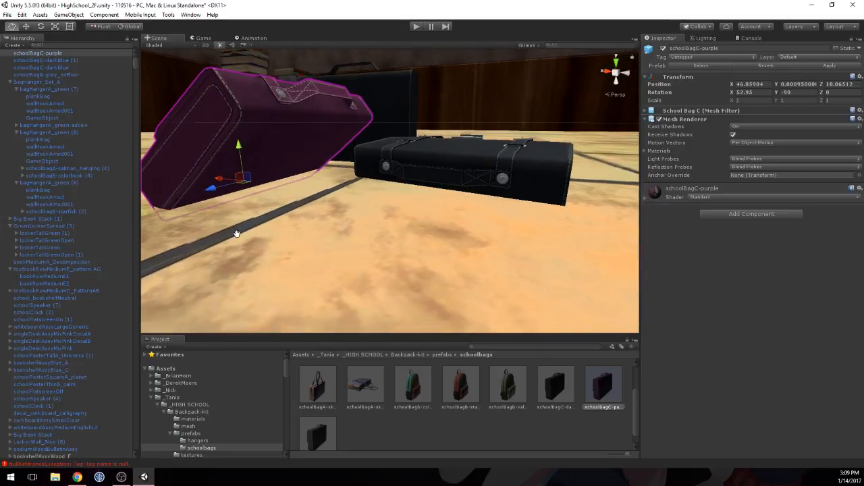
{"action": "left_click_drag", "start_coordinate": [218, 181], "coordinate": [226, 179]}
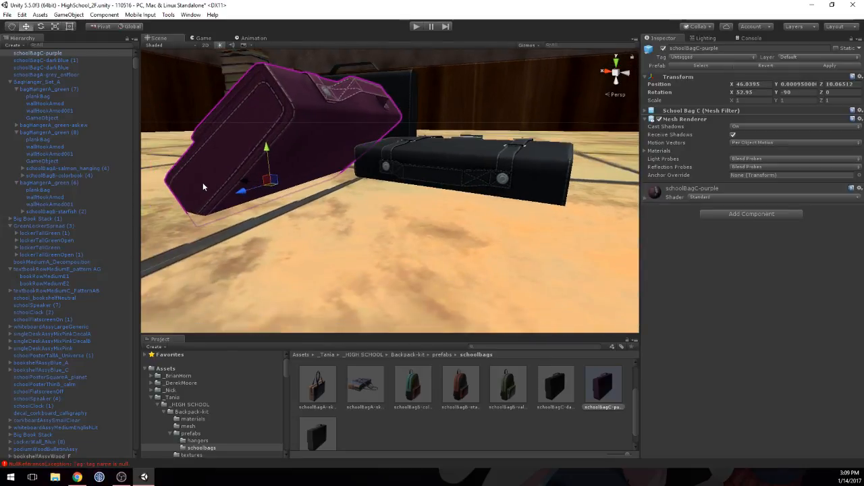
{"action": "middle_click_drag", "start_coordinate": [202, 183], "coordinate": [262, 155]}
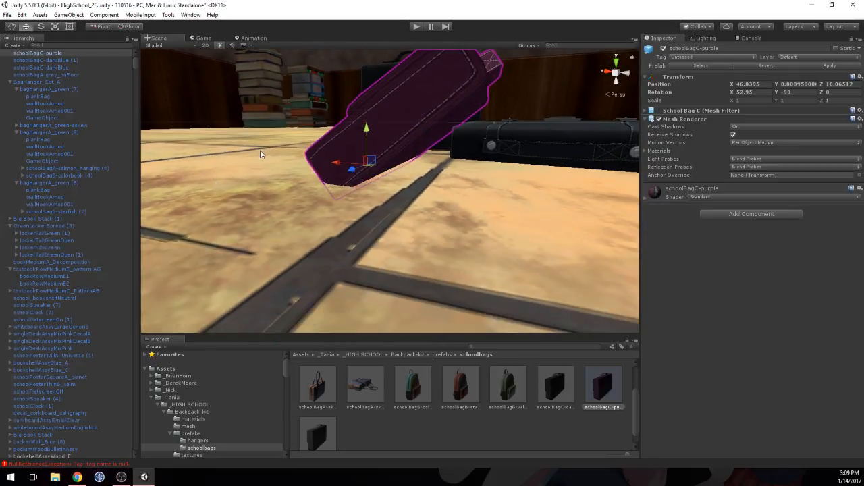
{"action": "left_click_drag", "start_coordinate": [359, 131], "coordinate": [365, 123]}
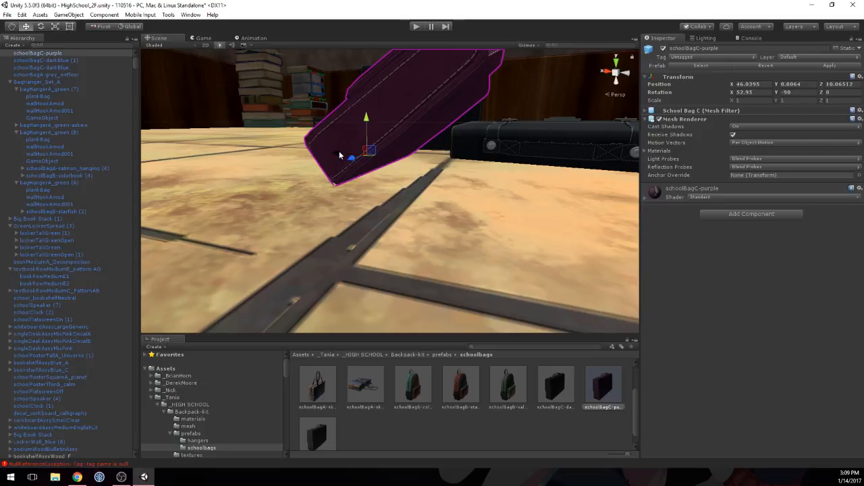
{"action": "left_click_drag", "start_coordinate": [340, 154], "coordinate": [342, 153]}
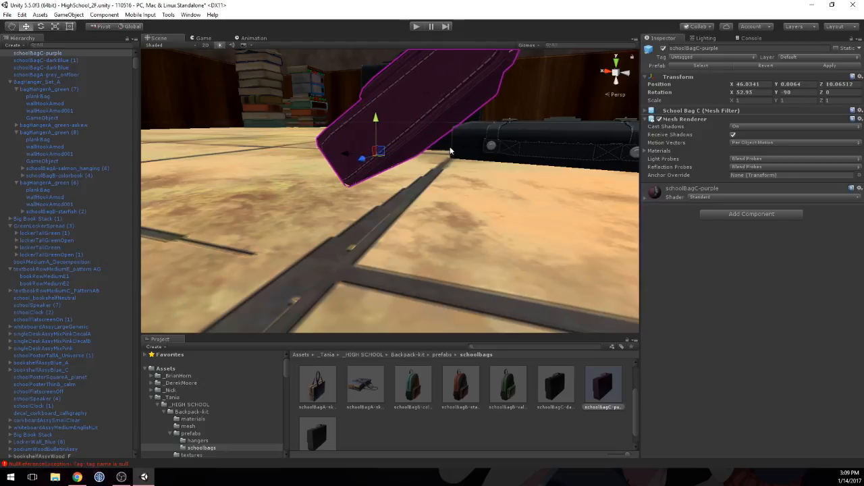
Step: Place the schoolBagC-tanned prefab on the floor near the purple bag at about X 45.91, Z 10.09
{"action": "left_click_drag", "start_coordinate": [451, 151], "coordinate": [354, 180], "text": "alt"}
{"action": "scroll", "coordinate": [354, 180], "scroll_direction": "down", "scroll_amount": 5}
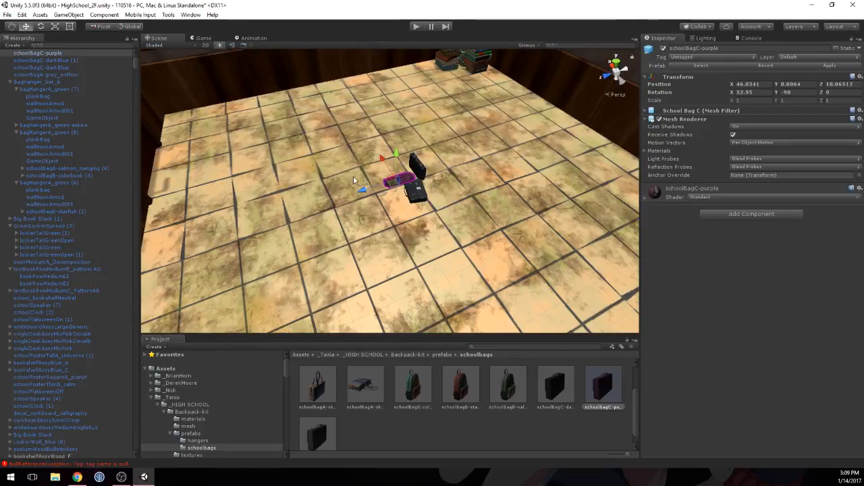
{"action": "left_click_drag", "start_coordinate": [318, 438], "coordinate": [403, 210]}
{"action": "key", "text": "f"}
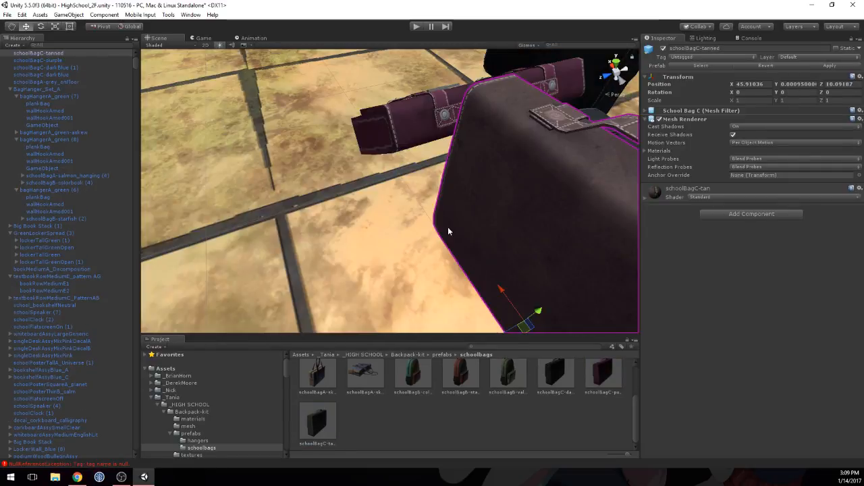
{"action": "left_click_drag", "start_coordinate": [448, 228], "coordinate": [473, 167], "text": "alt"}
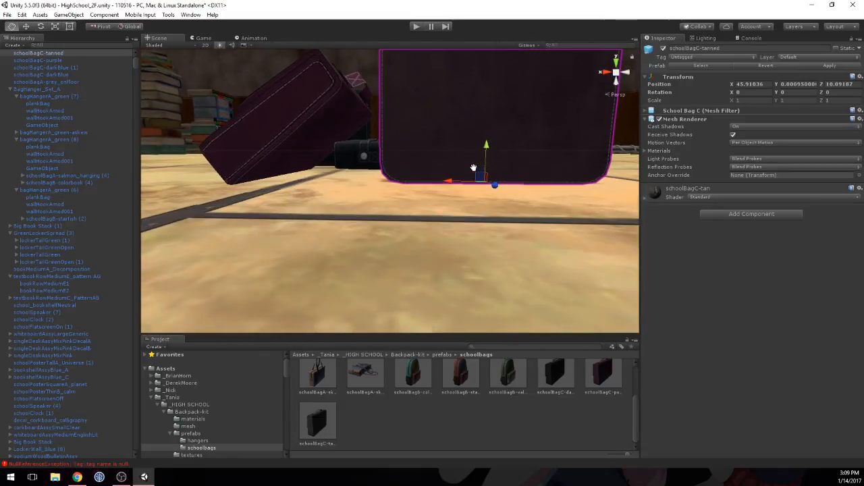
Step: Set the tanned school bag's Y position to 0.001 and shift it to an X position of 45.925
{"action": "left_click", "coordinate": [793, 84]}
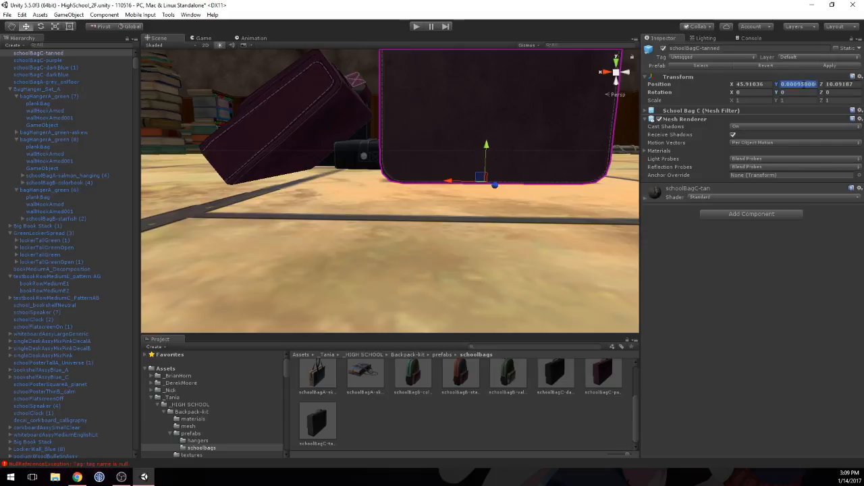
{"action": "type", "text": "0"}
{"action": "left_click_drag", "start_coordinate": [487, 149], "coordinate": [488, 148]}
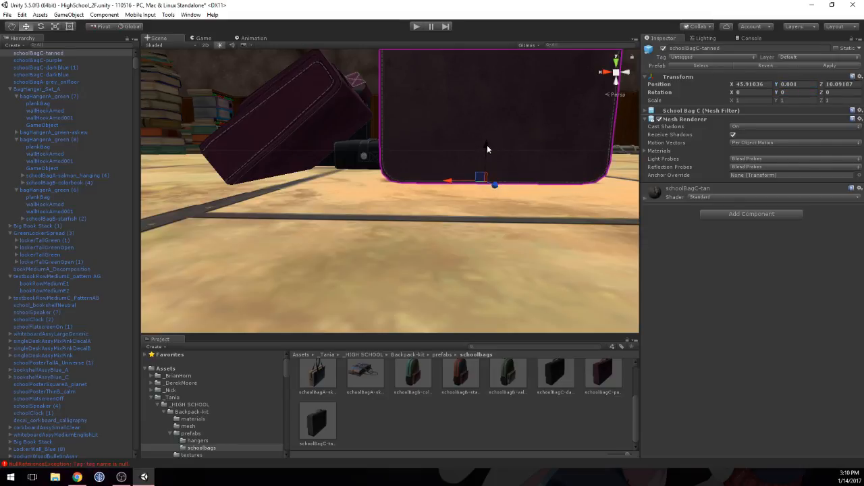
{"action": "left_click_drag", "start_coordinate": [449, 189], "coordinate": [428, 188]}
{"action": "left_click_drag", "start_coordinate": [525, 119], "coordinate": [429, 170], "text": "alt"}
{"action": "scroll", "coordinate": [432, 176], "scroll_direction": "down", "scroll_amount": 5}
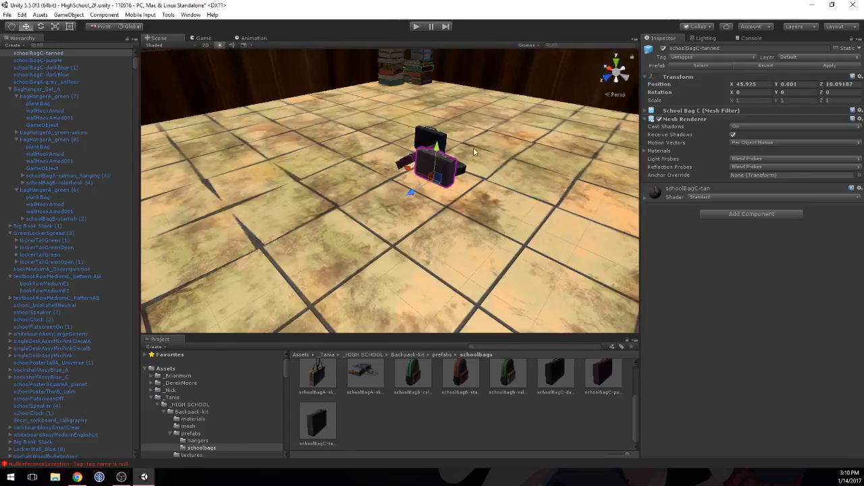
Step: Rotate the upright dark blue school bag to a Y rotation of -29.52
{"action": "middle_click_drag", "start_coordinate": [481, 144], "coordinate": [448, 187]}
{"action": "left_click_drag", "start_coordinate": [448, 187], "coordinate": [368, 196], "text": "alt"}
{"action": "scroll", "coordinate": [366, 193], "scroll_direction": "down", "scroll_amount": 6}
{"action": "middle_click_drag", "start_coordinate": [331, 206], "coordinate": [411, 189]}
{"action": "scroll", "coordinate": [411, 159], "scroll_direction": "up", "scroll_amount": 3}
{"action": "scroll", "coordinate": [412, 159], "scroll_direction": "down", "scroll_amount": 3}
{"action": "scroll", "coordinate": [412, 189], "scroll_direction": "up", "scroll_amount": 4}
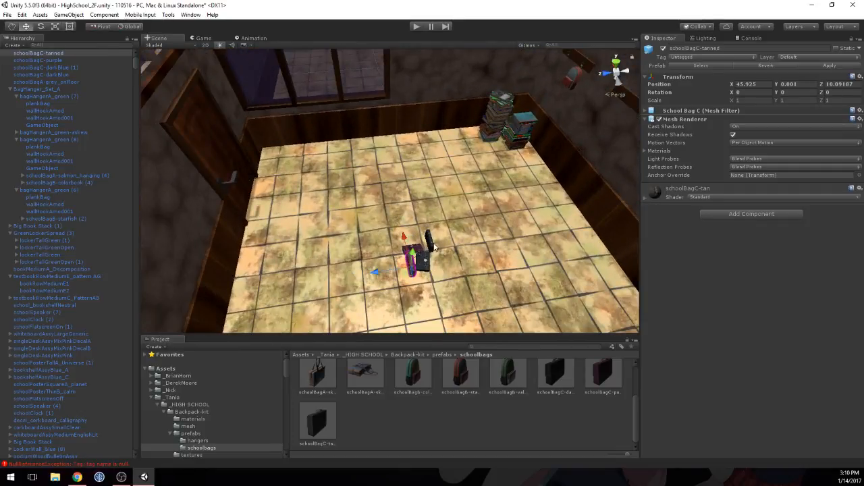
{"action": "left_click", "coordinate": [432, 246]}
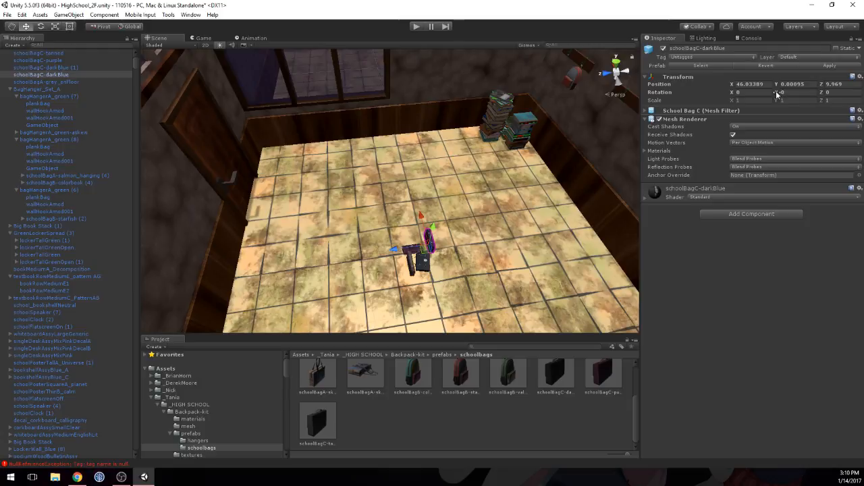
{"action": "type", "text": "-29.52"}
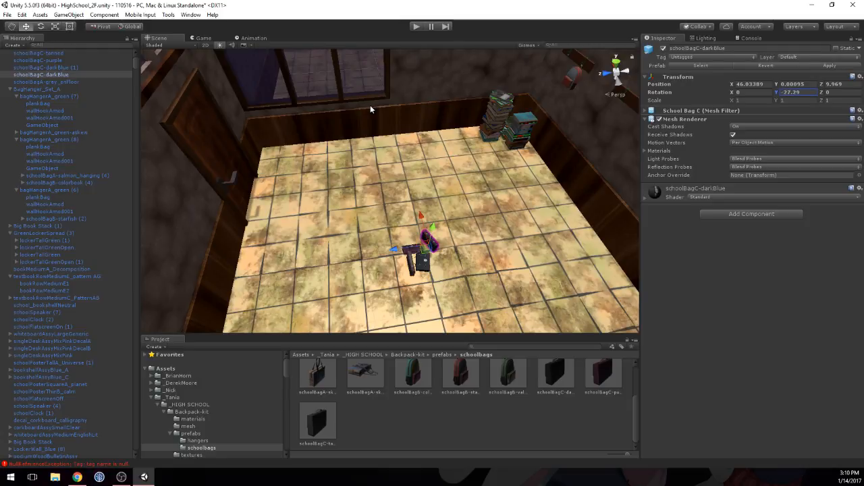
Step: Place the schoolBagB-colorbook prefab in the floor corner beside the door at about X 46.92, Z 10.87
{"action": "left_click_drag", "start_coordinate": [295, 182], "coordinate": [607, 182], "text": "alt"}
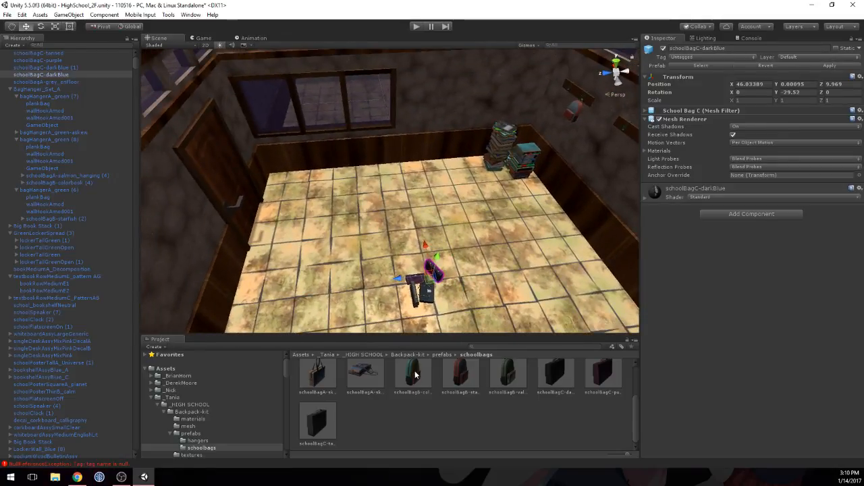
{"action": "left_click_drag", "start_coordinate": [415, 374], "coordinate": [282, 180]}
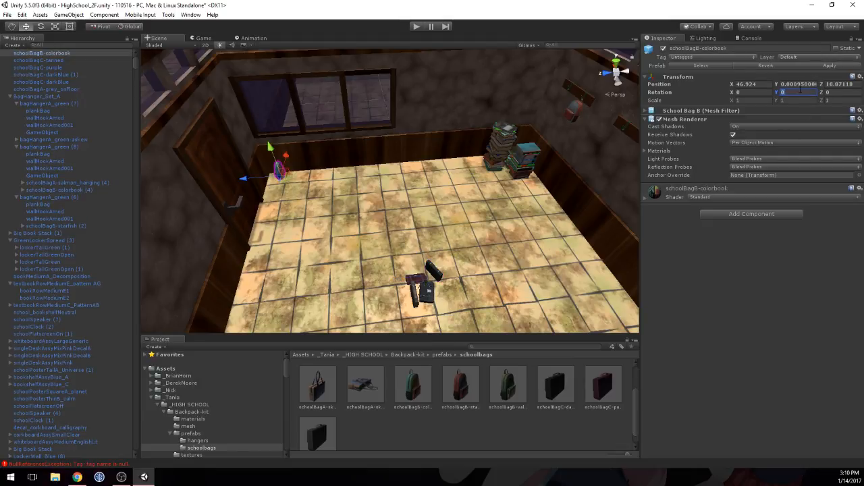
Step: Rotate the schoolBagB-colorbook bag to Y -90 and shift it against the wall at about X 46.934, Z 10.879
{"action": "key", "text": "BackSpace"}
{"action": "right_click_drag", "start_coordinate": [366, 165], "coordinate": [429, 224]}
{"action": "key", "text": "w"}
{"action": "left_click_drag", "start_coordinate": [443, 208], "coordinate": [401, 196]}
{"action": "right_click_drag", "start_coordinate": [451, 215], "coordinate": [561, 241]}
{"action": "key", "text": "s"}
Step: Place the schoolBagB-valley prefab beside the colorbook bag at Y position 0, rotated to X -19.97 and Y -90
{"action": "left_click_drag", "start_coordinate": [503, 386], "coordinate": [364, 202]}
{"action": "left_click", "coordinate": [798, 84]}
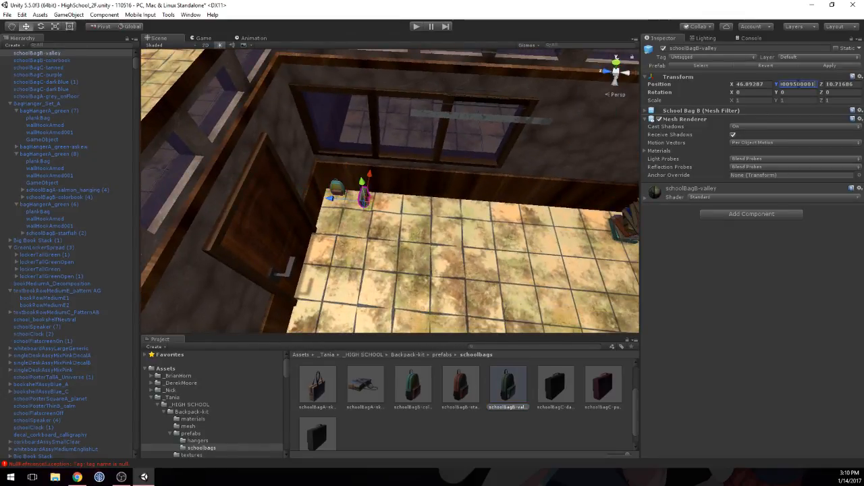
{"action": "left_click", "coordinate": [799, 92]}
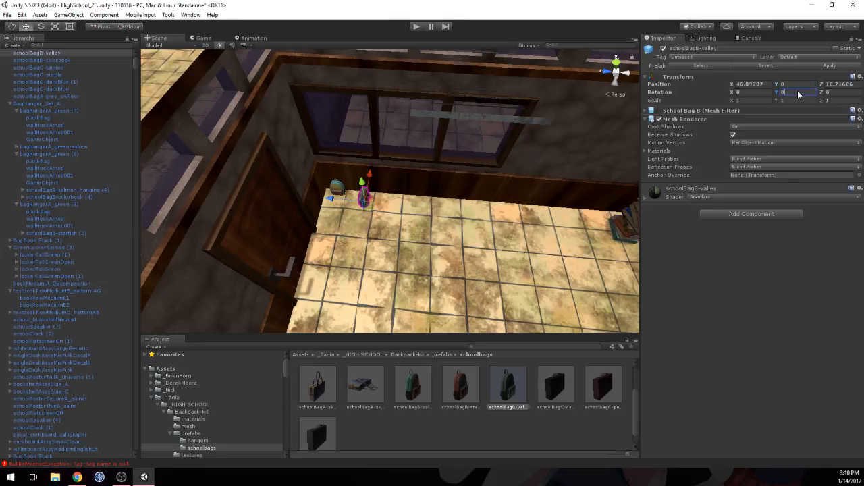
{"action": "type", "text": "-90"}
{"action": "left_click_drag", "start_coordinate": [371, 175], "coordinate": [372, 172]}
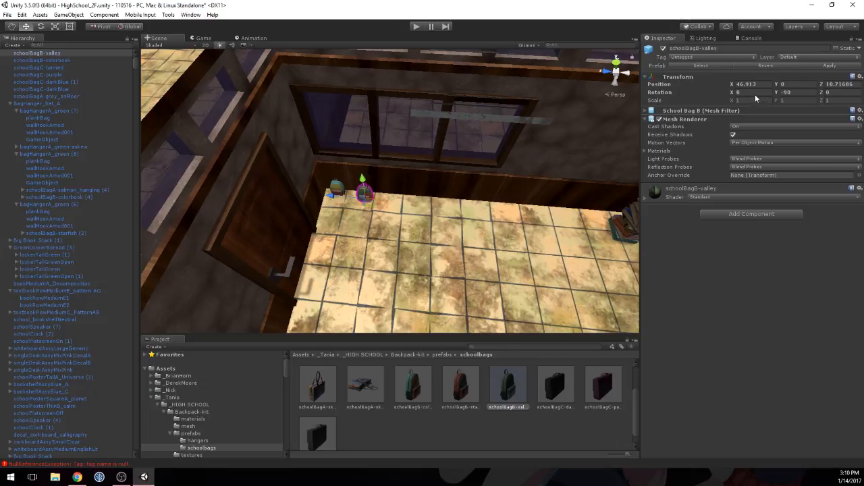
{"action": "left_click_drag", "start_coordinate": [733, 93], "coordinate": [513, 126]}
Step: Slide the colorbook bag along the wall toward the valley bag to a Z position of 10.797
{"action": "left_click", "coordinate": [338, 190]}
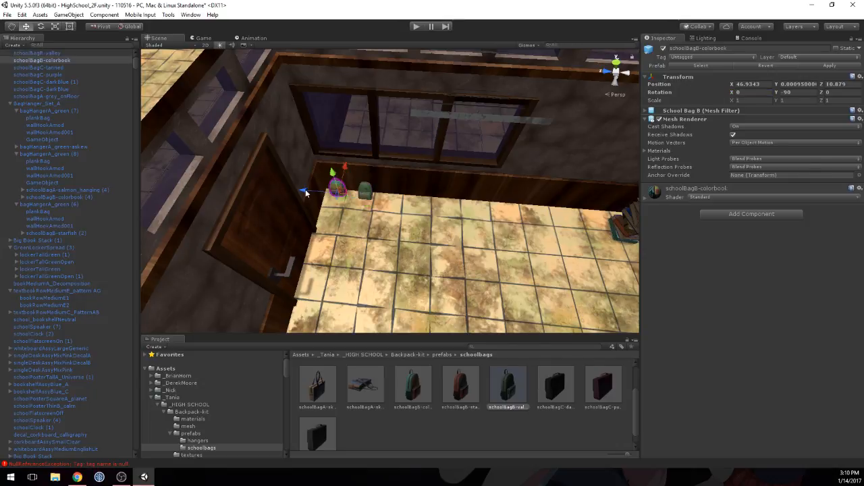
{"action": "left_click_drag", "start_coordinate": [305, 192], "coordinate": [315, 192]}
{"action": "scroll", "coordinate": [324, 191], "scroll_direction": "up", "scroll_amount": 6}
{"action": "middle_click_drag", "start_coordinate": [338, 192], "coordinate": [407, 194]}
{"action": "scroll", "coordinate": [370, 183], "scroll_direction": "up", "scroll_amount": 6}
{"action": "scroll", "coordinate": [369, 184], "scroll_direction": "down", "scroll_amount": 4}
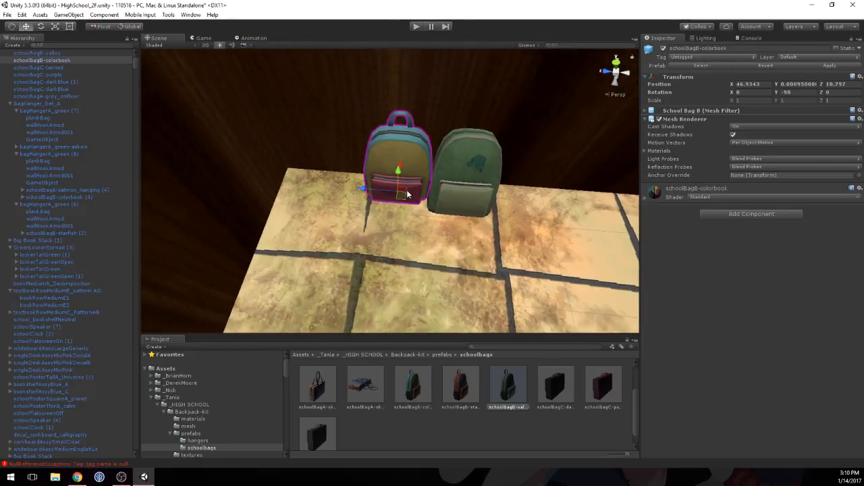
Step: Move the valley bag to X 46.9043 and about Z 10.70 so it sits close beside the colorbook bag
{"action": "left_click", "coordinate": [453, 190]}
{"action": "left_click_drag", "start_coordinate": [453, 185], "coordinate": [453, 188]}
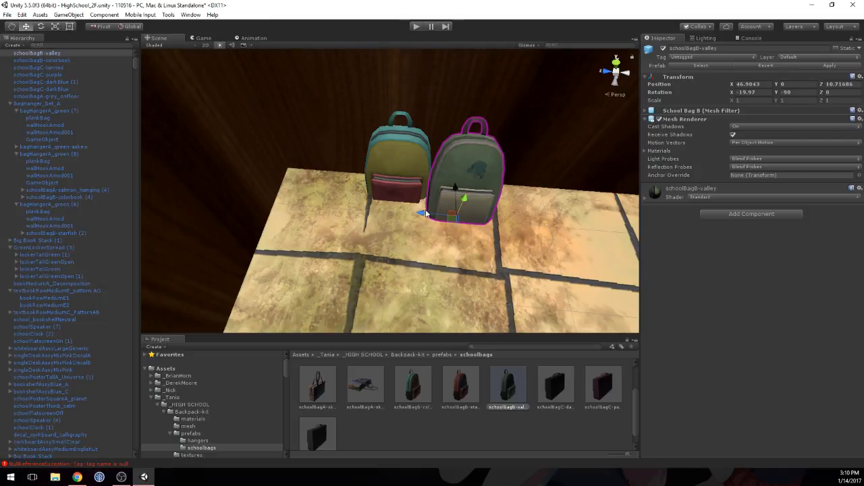
{"action": "left_click_drag", "start_coordinate": [425, 213], "coordinate": [302, 140]}
Step: Duplicate the valley bag to Z 10.396 along the wall, and duplicate the colorbook bag to a spot farther along it
{"action": "middle_click_drag", "start_coordinate": [302, 139], "coordinate": [285, 188]}
{"action": "left_click_drag", "start_coordinate": [257, 253], "coordinate": [477, 245], "text": "alt"}
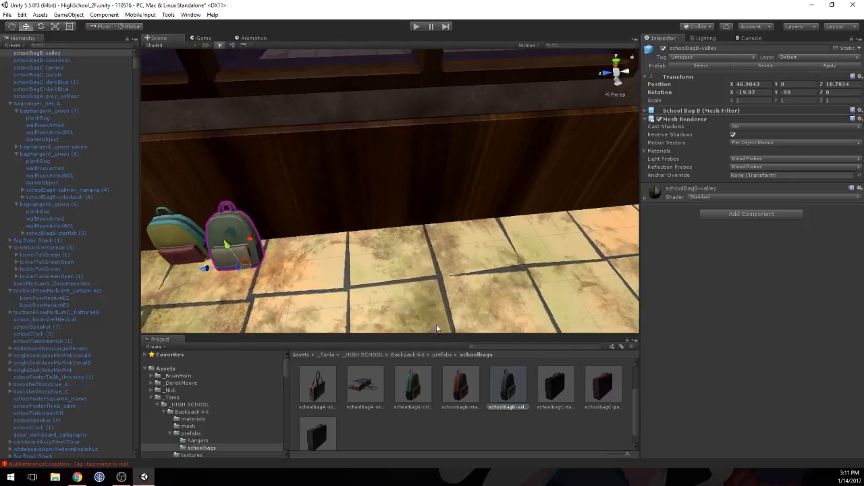
{"action": "scroll", "coordinate": [290, 247], "scroll_direction": "down", "scroll_amount": 3}
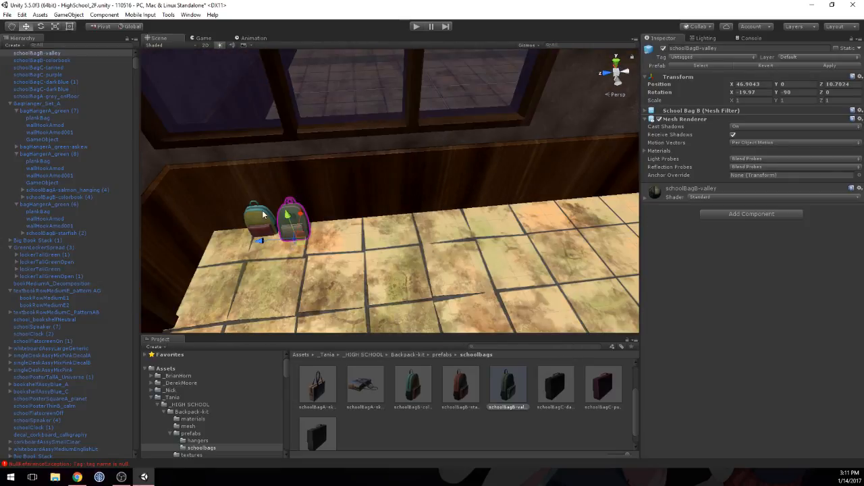
{"action": "left_click", "coordinate": [263, 215]}
{"action": "left_click", "coordinate": [289, 215]}
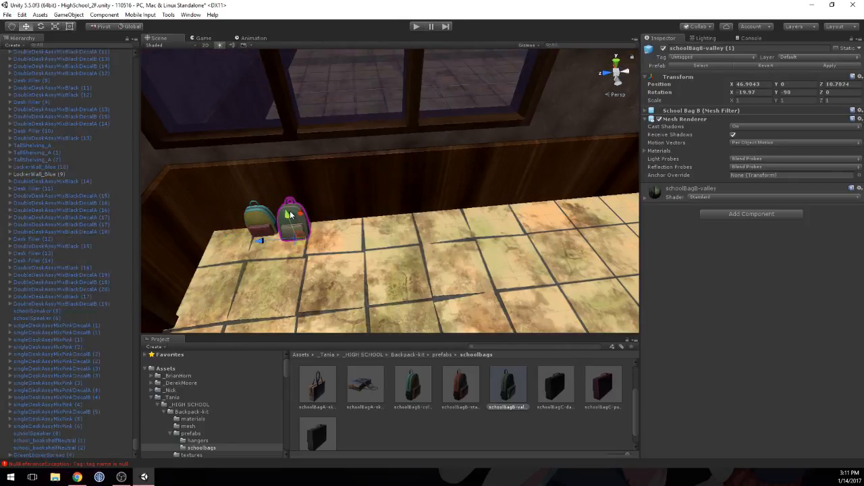
{"action": "left_click_drag", "start_coordinate": [260, 241], "coordinate": [356, 239]}
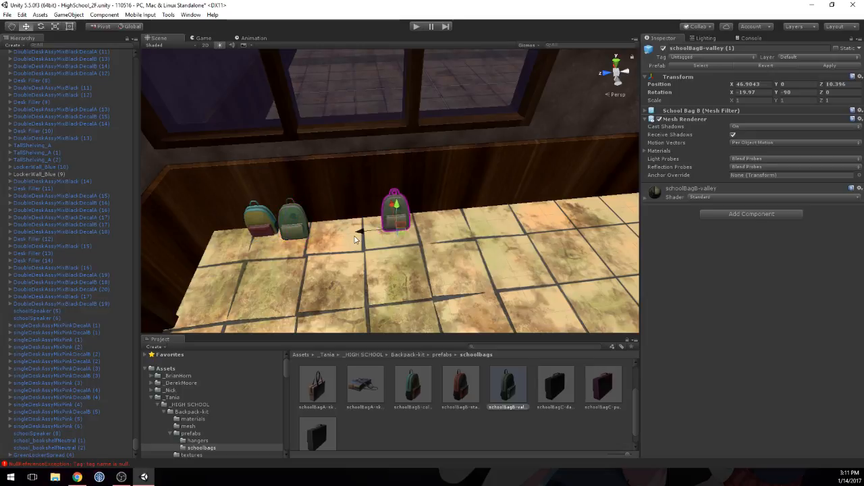
{"action": "left_click", "coordinate": [264, 225]}
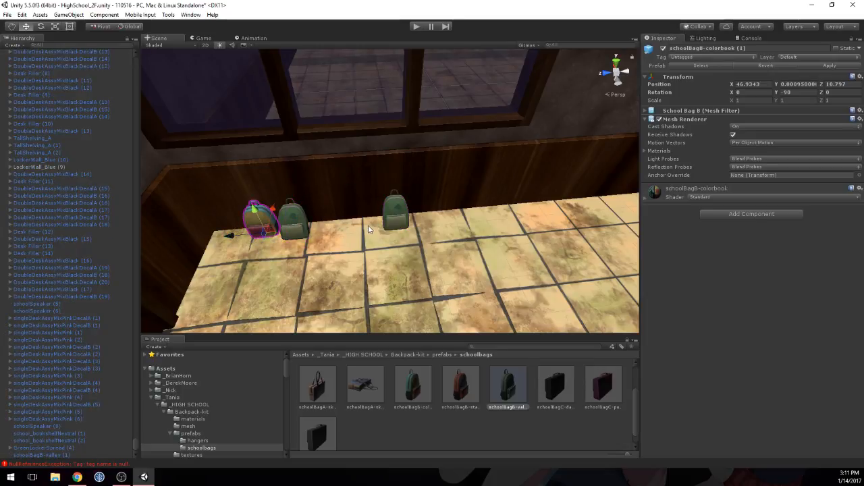
{"action": "left_click_drag", "start_coordinate": [368, 230], "coordinate": [442, 221], "text": "ctrl"}
Step: Place the schoolBagB-starfish prefab between the two copies, laid flat at X rotation -90 and raised to Y 0.017
{"action": "left_click_drag", "start_coordinate": [456, 384], "coordinate": [471, 225]}
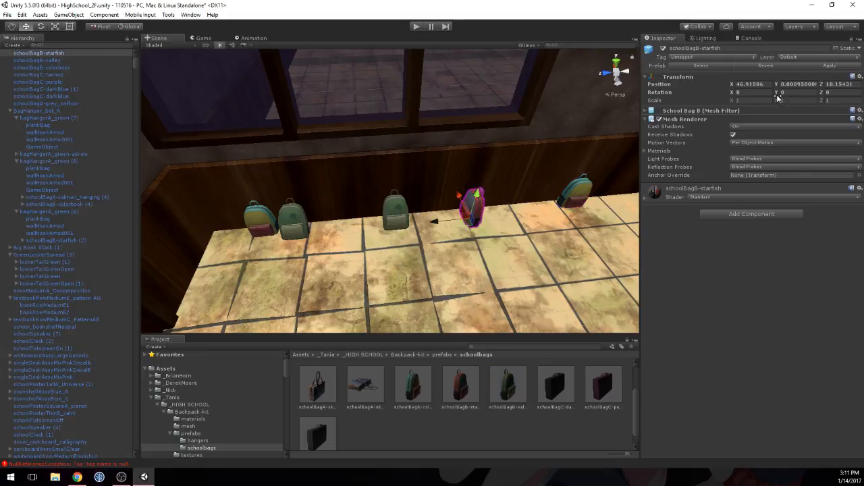
{"action": "left_click_drag", "start_coordinate": [773, 90], "coordinate": [520, 166]}
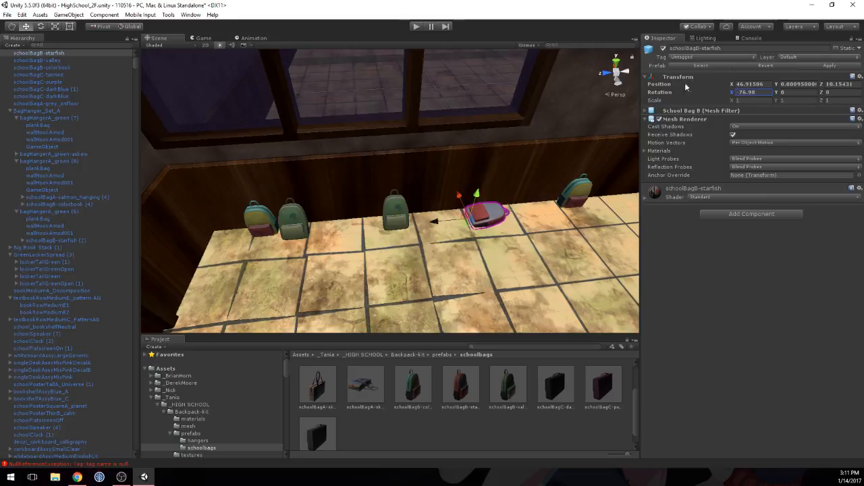
{"action": "type", "text": "-90"}
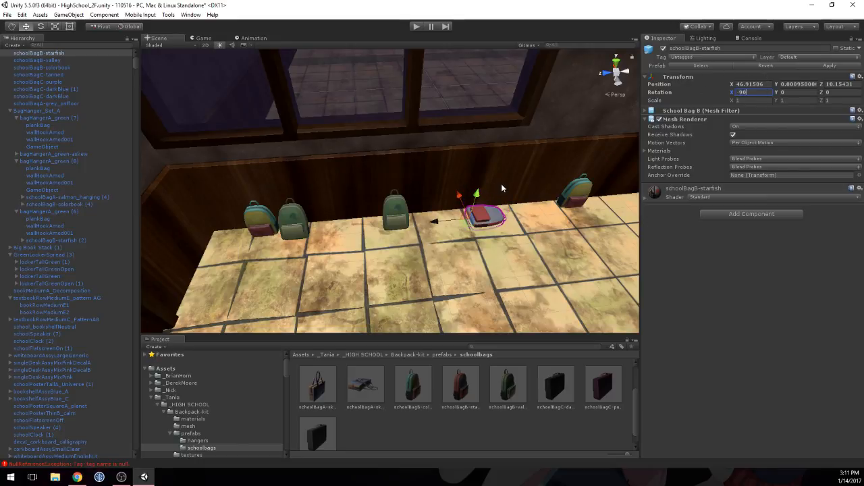
{"action": "left_click_drag", "start_coordinate": [476, 196], "coordinate": [476, 193]}
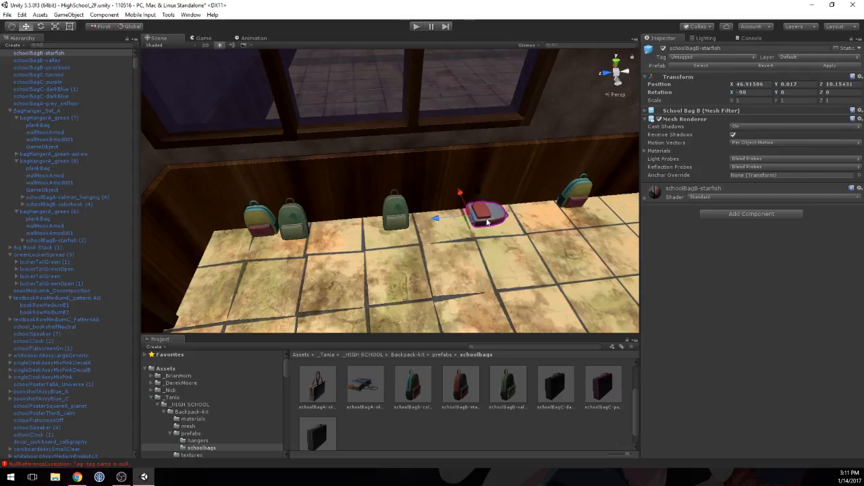
Step: Raise the flat starfish bag to a Y position of 0.025 while checking its underside against the floor
{"action": "middle_click_drag", "start_coordinate": [488, 222], "coordinate": [407, 123]}
{"action": "scroll", "coordinate": [498, 220], "scroll_direction": "up", "scroll_amount": 6}
{"action": "scroll", "coordinate": [490, 222], "scroll_direction": "down", "scroll_amount": 3}
{"action": "left_click_drag", "start_coordinate": [407, 124], "coordinate": [453, 49], "text": "alt"}
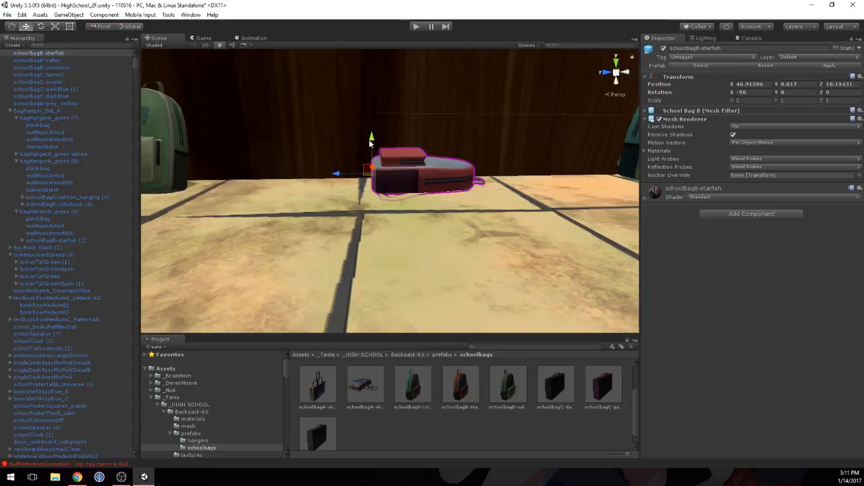
{"action": "left_click_drag", "start_coordinate": [370, 141], "coordinate": [369, 136]}
{"action": "middle_click_drag", "start_coordinate": [435, 172], "coordinate": [411, 125]}
{"action": "scroll", "coordinate": [413, 180], "scroll_direction": "up", "scroll_amount": 3}
{"action": "scroll", "coordinate": [413, 181], "scroll_direction": "down", "scroll_amount": 3}
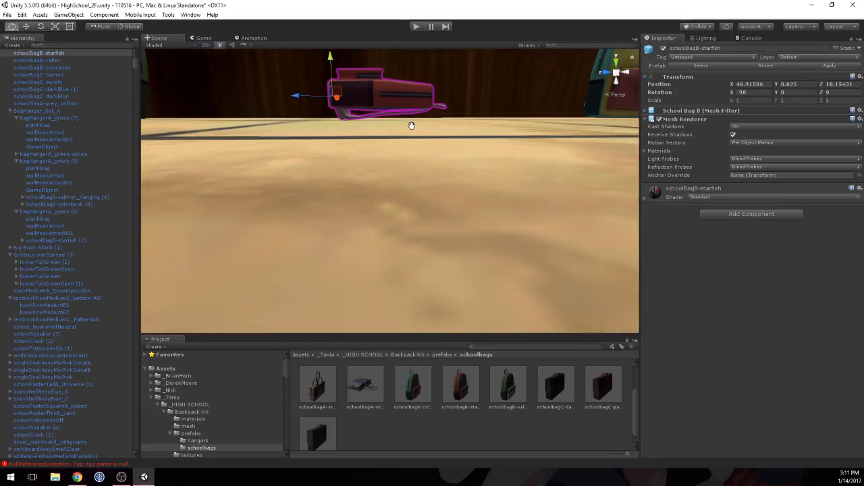
Step: Rotate the flat starfish bag to X -95.72 and about Y 40.4, and raise it to a Y position of 0.028
{"action": "left_click_drag", "start_coordinate": [733, 93], "coordinate": [647, 101]}
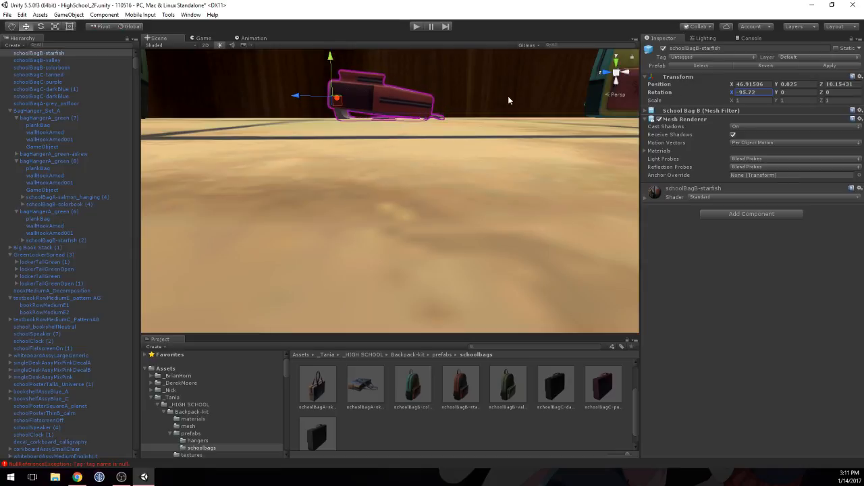
{"action": "scroll", "coordinate": [440, 114], "scroll_direction": "down", "scroll_amount": 3}
{"action": "left_click_drag", "start_coordinate": [361, 108], "coordinate": [360, 104]}
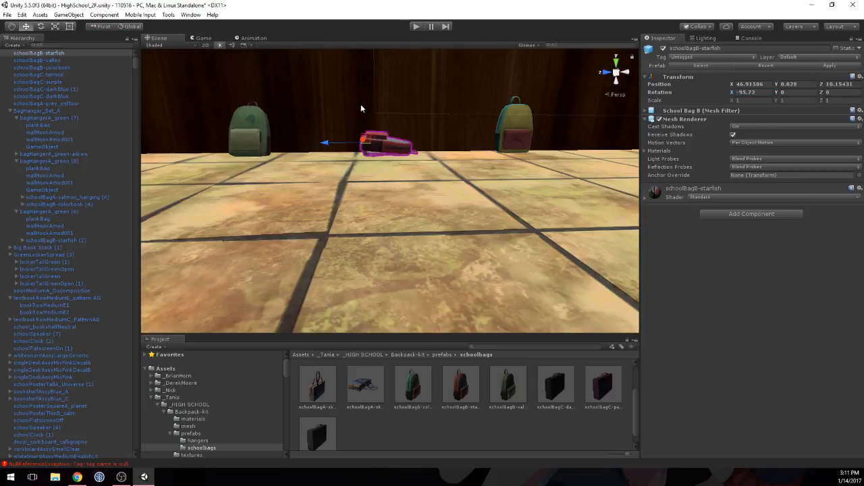
{"action": "left_click", "coordinate": [769, 91]}
{"action": "left_click_drag", "start_coordinate": [776, 93], "coordinate": [843, 102]}
Step: Duplicate the five backpacks by the wall twice, offsetting each set of copies along the wall toward the book stacks
{"action": "left_click_drag", "start_coordinate": [573, 101], "coordinate": [324, 216], "text": "alt"}
{"action": "scroll", "coordinate": [529, 141], "scroll_direction": "down", "scroll_amount": 4}
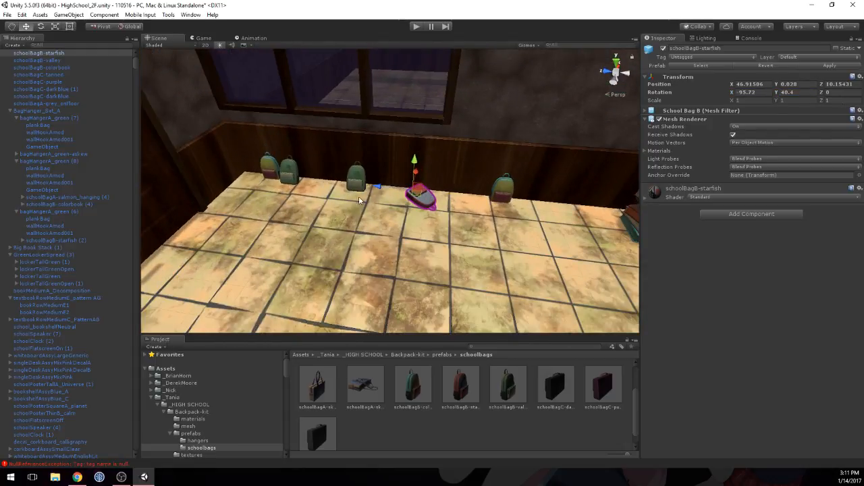
{"action": "left_click", "coordinate": [267, 172]}
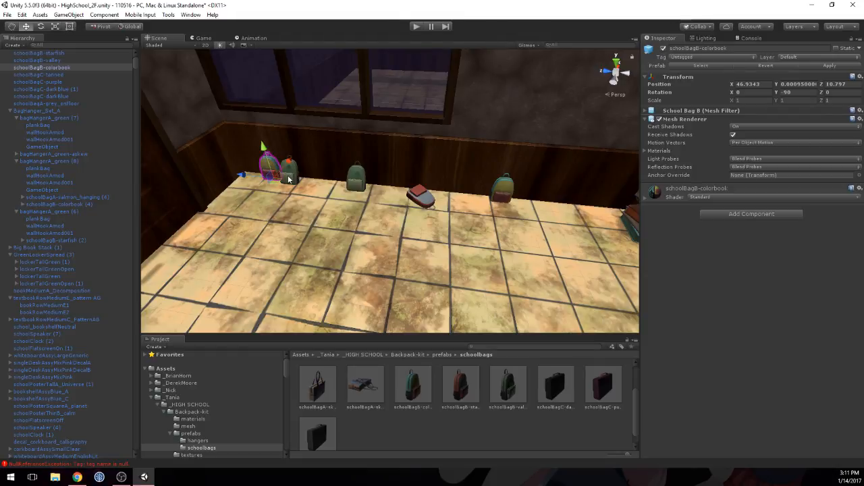
{"action": "left_click", "coordinate": [288, 174], "text": "shift"}
{"action": "left_click", "coordinate": [357, 177], "text": "shift"}
{"action": "left_click", "coordinate": [420, 195], "text": "shift"}
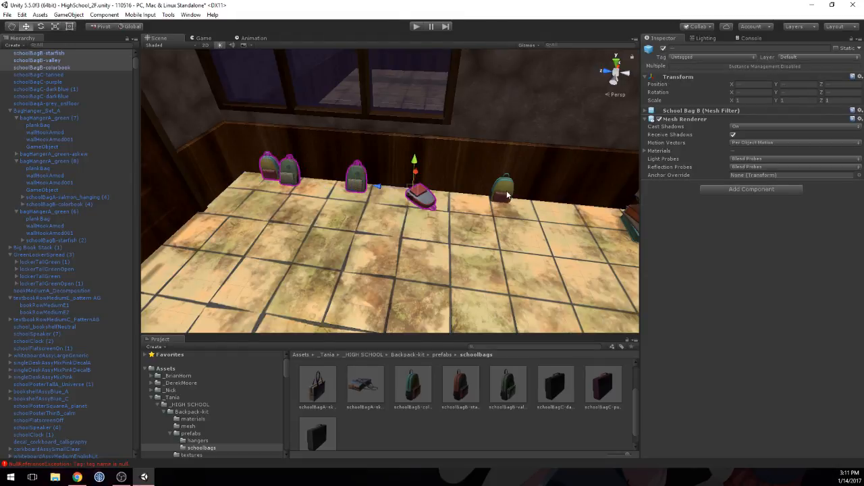
{"action": "left_click", "coordinate": [508, 196], "text": "shift"}
{"action": "left_click_drag", "start_coordinate": [507, 196], "coordinate": [529, 216], "text": "alt"}
{"action": "key", "text": "ctrl+d"}
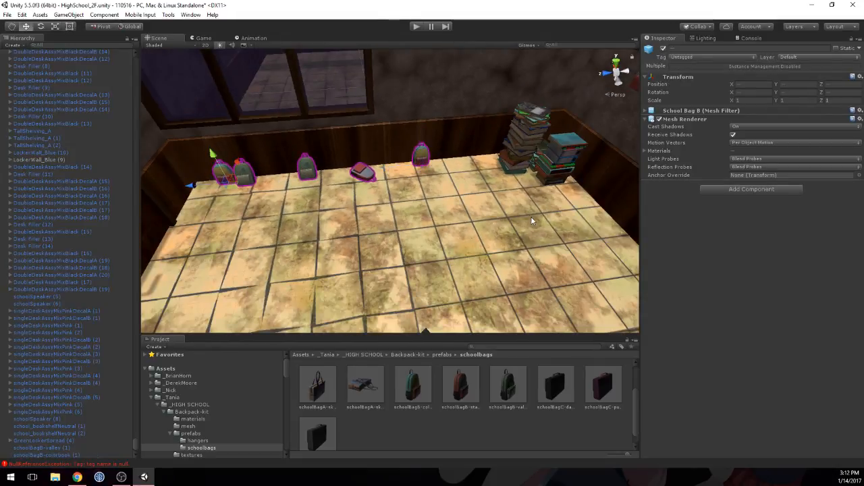
{"action": "left_click_drag", "start_coordinate": [191, 177], "coordinate": [351, 183]}
{"action": "key", "text": "ctrl+d"}
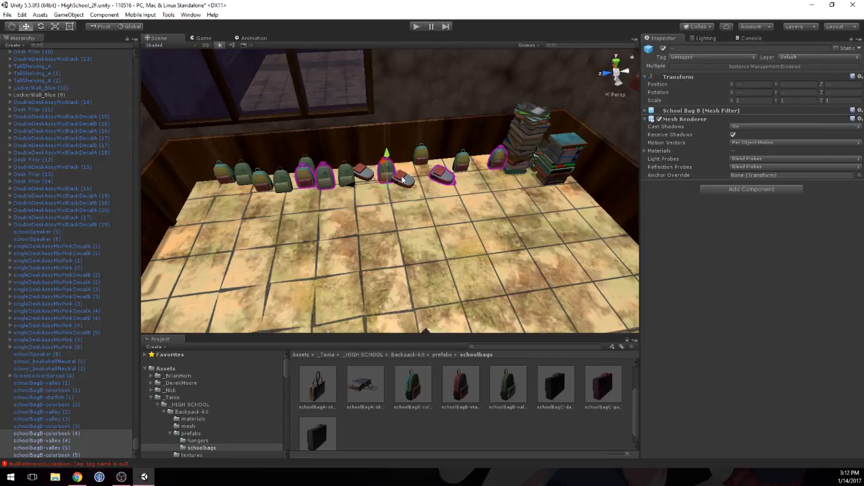
{"action": "left_click_drag", "start_coordinate": [381, 164], "coordinate": [381, 162]}
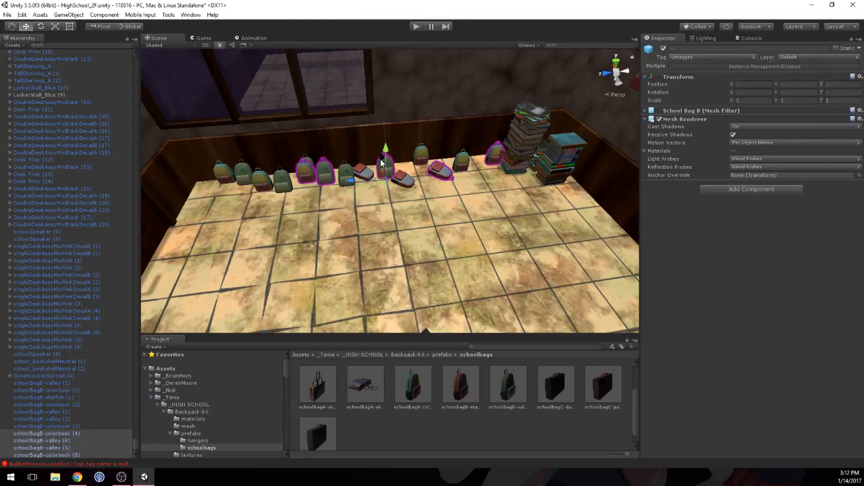
Step: Slide one colorbook copy toward the door to Z 10.475 and the copy beside the book stacks to Z 9.442
{"action": "left_click", "coordinate": [310, 169]}
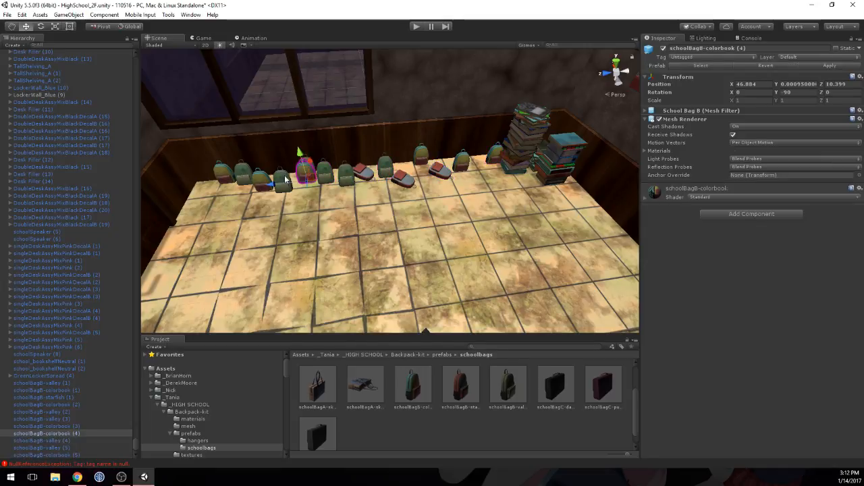
{"action": "left_click_drag", "start_coordinate": [270, 186], "coordinate": [254, 187]}
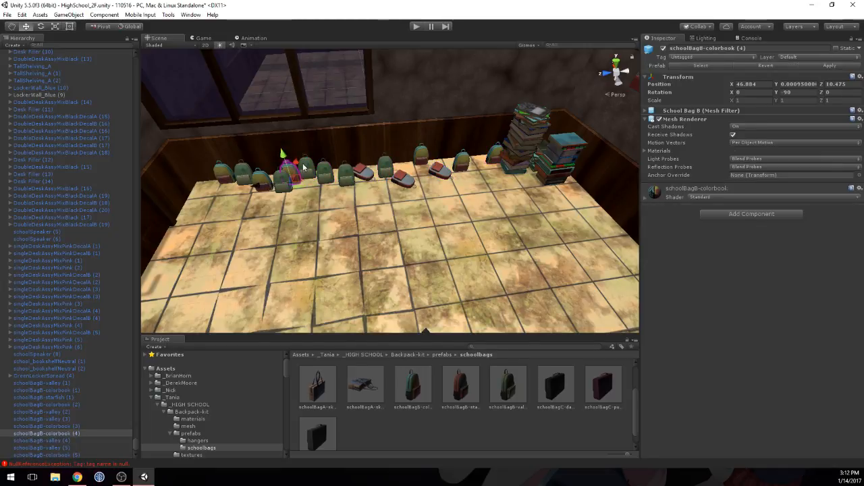
{"action": "left_click", "coordinate": [462, 163]}
{"action": "left_click", "coordinate": [495, 159]}
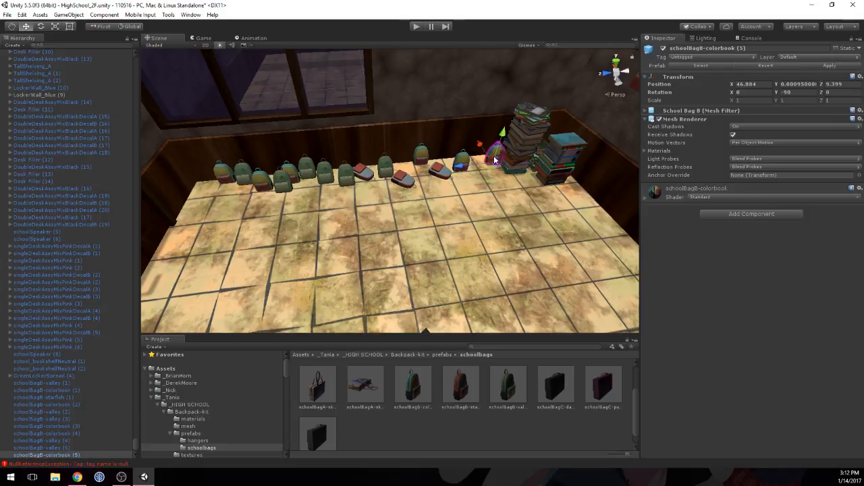
Step: Tilt the colorbook bag beside the last starfish bag to X -48.5, Y -110.17, and move it to X 46.867
{"action": "left_click", "coordinate": [462, 164]}
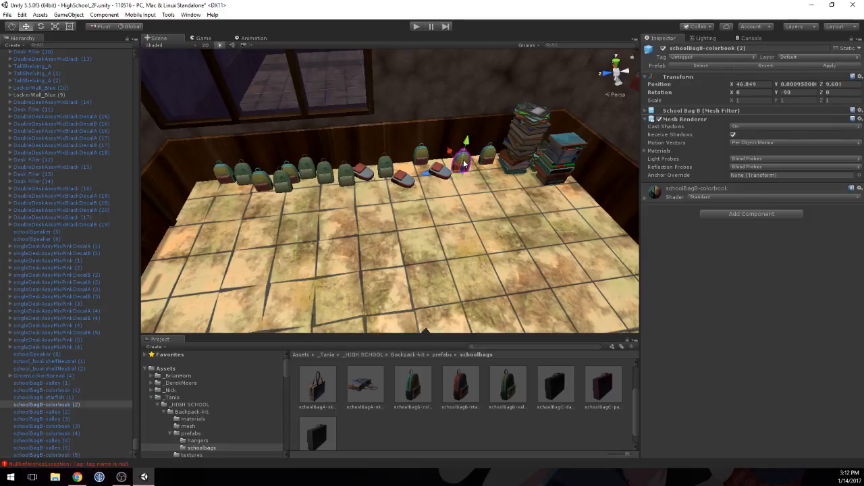
{"action": "left_click", "coordinate": [786, 92]}
{"action": "left_click_drag", "start_coordinate": [777, 93], "coordinate": [660, 113]}
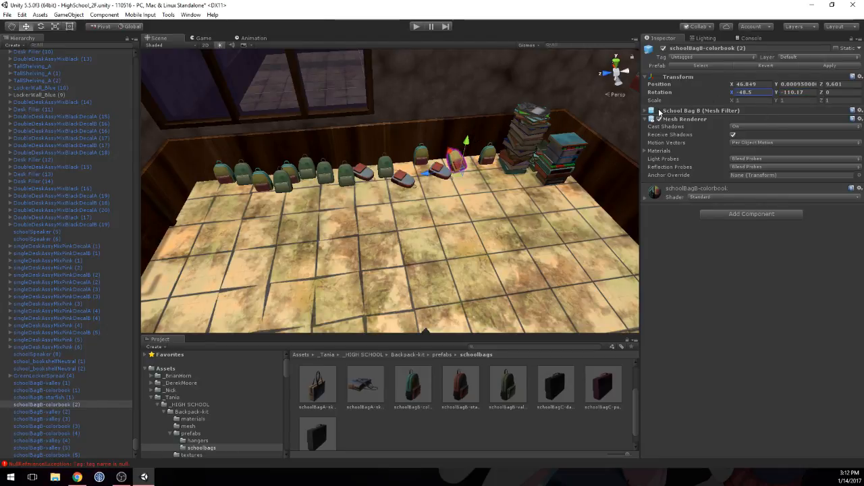
{"action": "left_click_drag", "start_coordinate": [452, 153], "coordinate": [453, 149]}
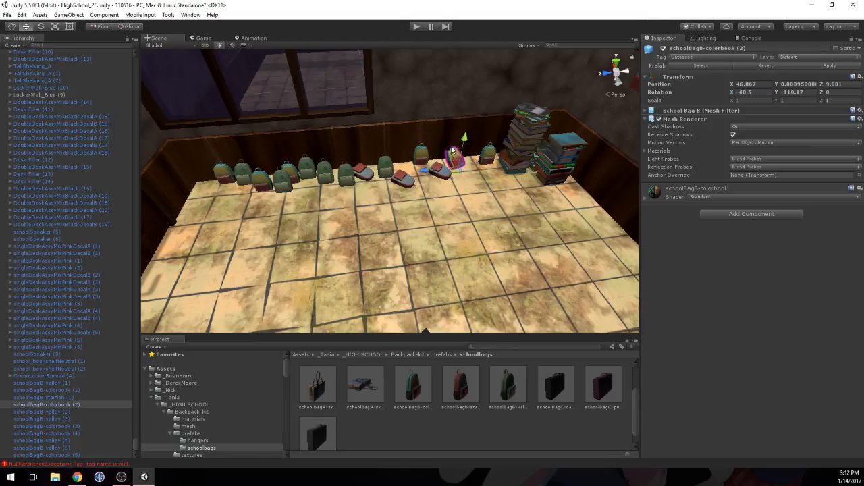
Step: Nudge the tilted colorbook bag slightly away from the wall
{"action": "left_click", "coordinate": [484, 149]}
{"action": "key", "text": "f"}
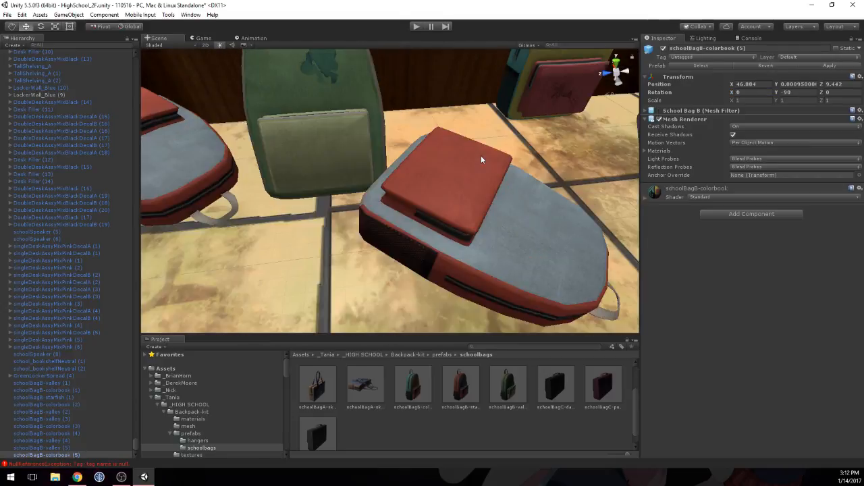
{"action": "scroll", "coordinate": [490, 160], "scroll_direction": "down", "scroll_amount": 5}
{"action": "middle_click_drag", "start_coordinate": [489, 160], "coordinate": [395, 192]}
{"action": "left_click", "coordinate": [460, 171]}
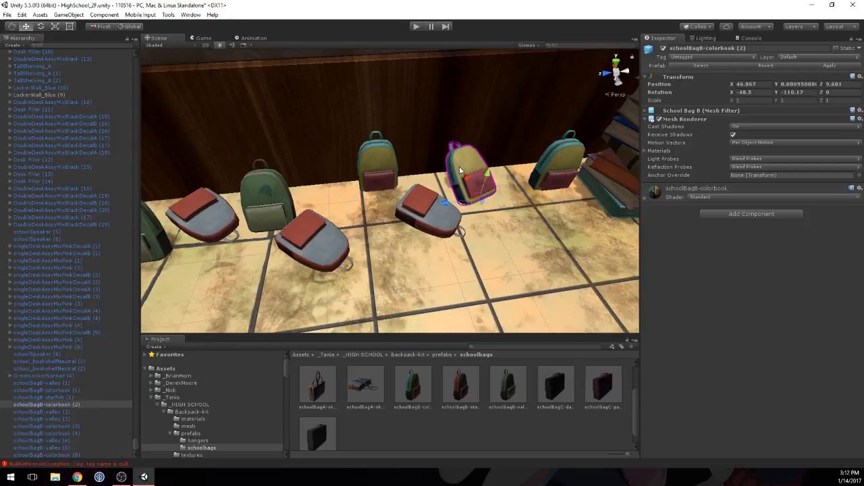
{"action": "left_click_drag", "start_coordinate": [466, 175], "coordinate": [466, 178]}
Step: Turn the last starfish bag about its vertical axis and slide the middle starfish bag farther along the wall
{"action": "left_click", "coordinate": [428, 210]}
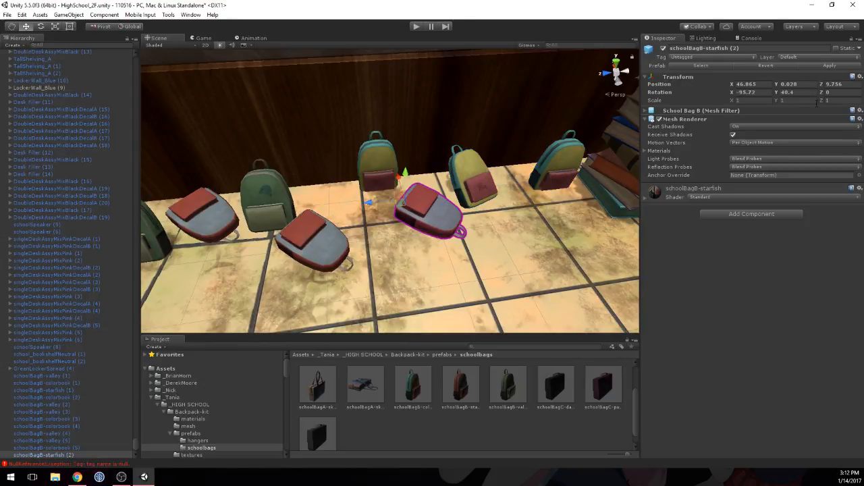
{"action": "left_click_drag", "start_coordinate": [776, 93], "coordinate": [480, 232]}
{"action": "left_click", "coordinate": [289, 234]}
{"action": "left_click_drag", "start_coordinate": [248, 233], "coordinate": [279, 225]}
{"action": "left_click_drag", "start_coordinate": [306, 197], "coordinate": [281, 195]}
Step: Push the valley bag between the starfish bags toward the wall to an X position of 46.8996
{"action": "left_click", "coordinate": [263, 197]}
{"action": "middle_click_drag", "start_coordinate": [242, 216], "coordinate": [385, 209]}
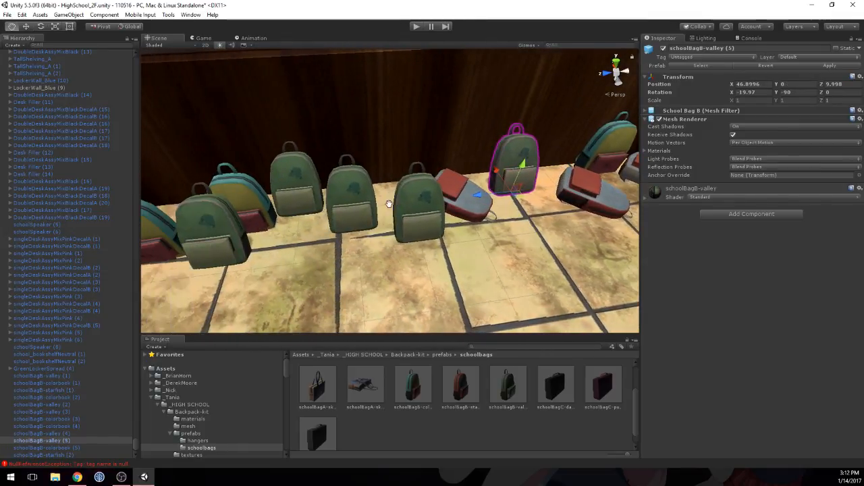
Step: Move the starfish bag lying between the two valley bags toward the wall to an X position of 46.9024
{"action": "left_click", "coordinate": [468, 202]}
{"action": "left_click_drag", "start_coordinate": [427, 195], "coordinate": [399, 195]}
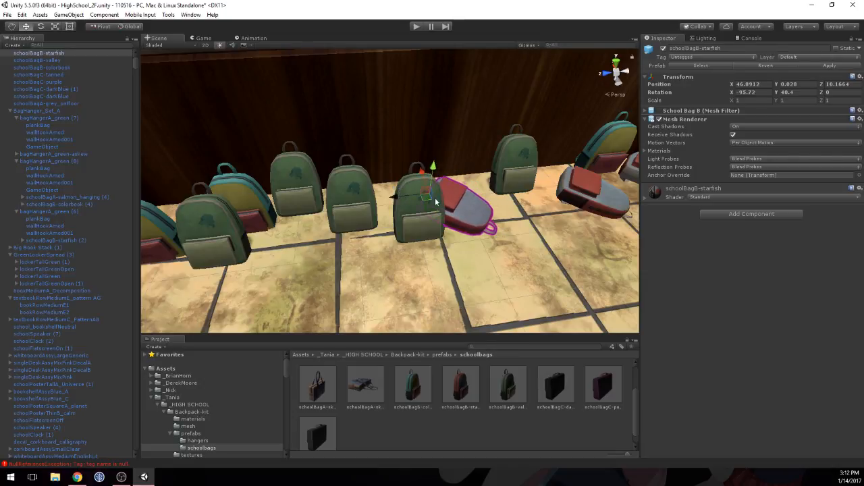
{"action": "middle_click_drag", "start_coordinate": [436, 202], "coordinate": [361, 220]}
{"action": "scroll", "coordinate": [375, 218], "scroll_direction": "up", "scroll_amount": 6}
{"action": "right_click_drag", "start_coordinate": [376, 218], "coordinate": [306, 214]}
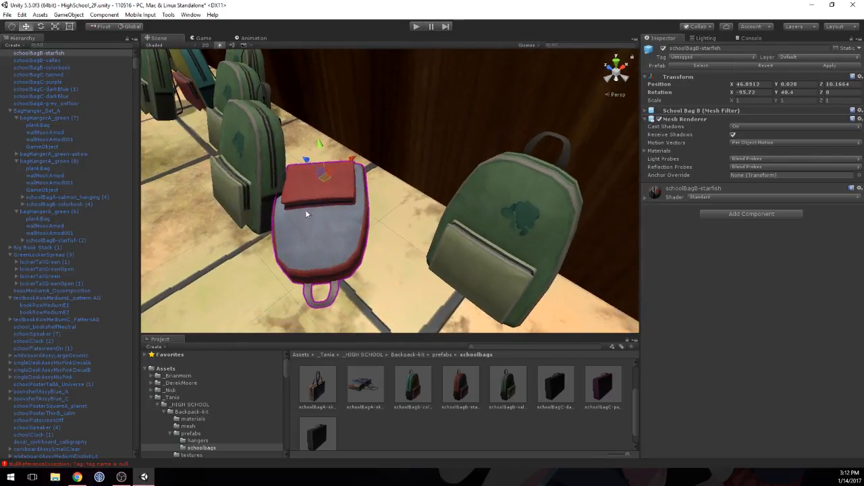
{"action": "left_click_drag", "start_coordinate": [348, 157], "coordinate": [358, 164]}
{"action": "right_click_drag", "start_coordinate": [358, 164], "coordinate": [405, 173]}
{"action": "scroll", "coordinate": [404, 174], "scroll_direction": "down", "scroll_amount": 8}
Step: Lay down the valley bag near the lying starfish bag with rotation X -80.3, Y -62.4 and position Y 0.012, Z 10.281
{"action": "middle_click_drag", "start_coordinate": [316, 199], "coordinate": [445, 214]}
{"action": "scroll", "coordinate": [401, 188], "scroll_direction": "down", "scroll_amount": 1}
{"action": "scroll", "coordinate": [476, 198], "scroll_direction": "up", "scroll_amount": 1}
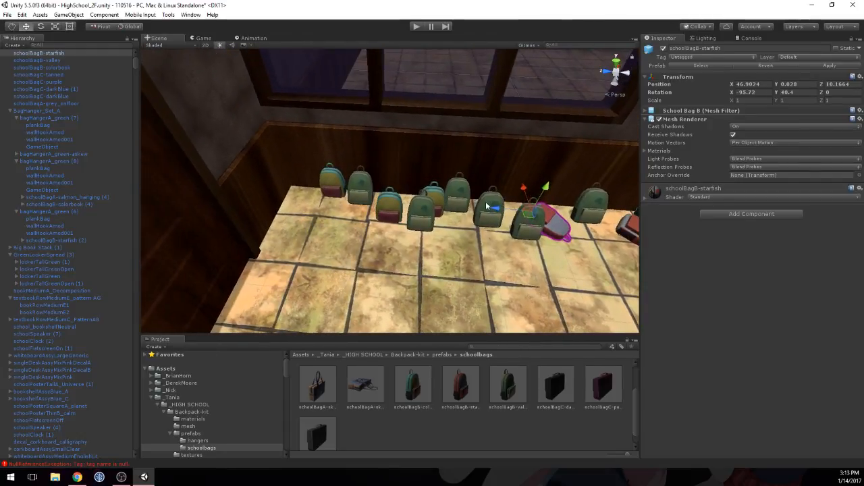
{"action": "right_click_drag", "start_coordinate": [489, 200], "coordinate": [525, 210]}
{"action": "left_click", "coordinate": [442, 200]}
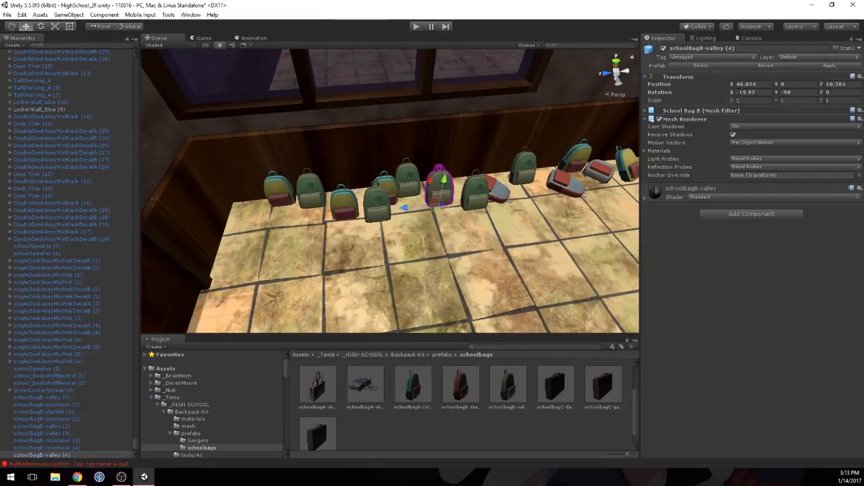
{"action": "left_click", "coordinate": [778, 92]}
{"action": "type", "text": "-62.4"}
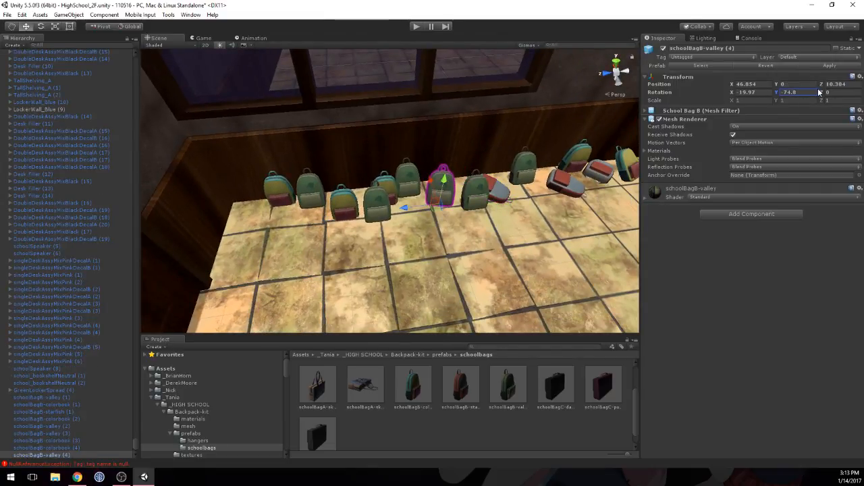
{"action": "left_click_drag", "start_coordinate": [734, 97], "coordinate": [635, 109]}
{"action": "left_click_drag", "start_coordinate": [446, 184], "coordinate": [448, 182]}
{"action": "left_click_drag", "start_coordinate": [408, 207], "coordinate": [415, 206]}
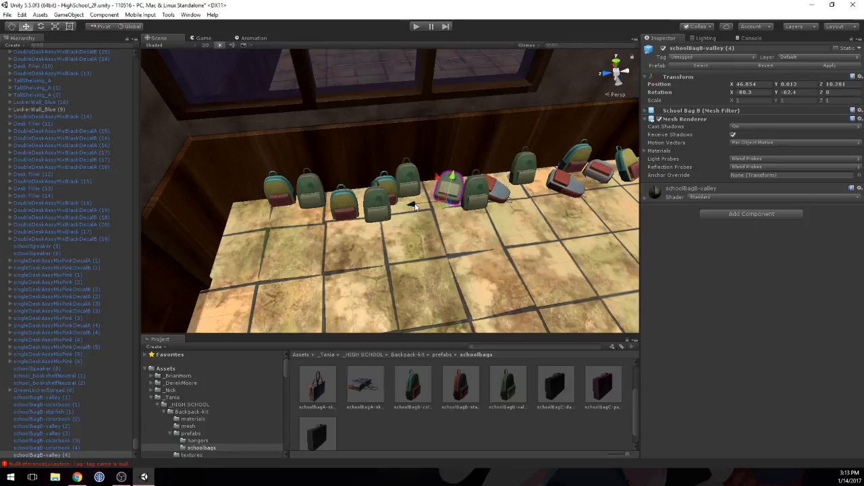
Step: Pull the laid-down valley bag slightly away from the wall to an X position of 46.8349
{"action": "left_click", "coordinate": [449, 221]}
{"action": "scroll", "coordinate": [436, 242], "scroll_direction": "up", "scroll_amount": 8}
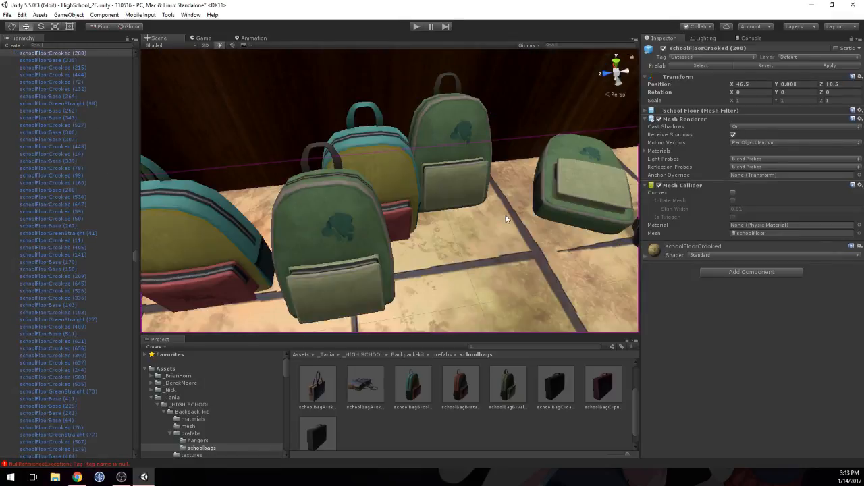
{"action": "scroll", "coordinate": [436, 243], "scroll_direction": "down", "scroll_amount": 2}
{"action": "left_click", "coordinate": [432, 243]}
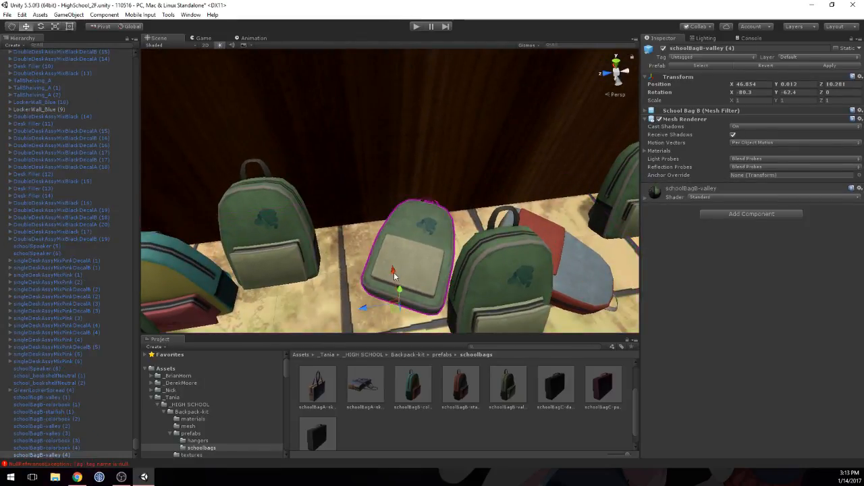
{"action": "left_click_drag", "start_coordinate": [394, 275], "coordinate": [392, 278]}
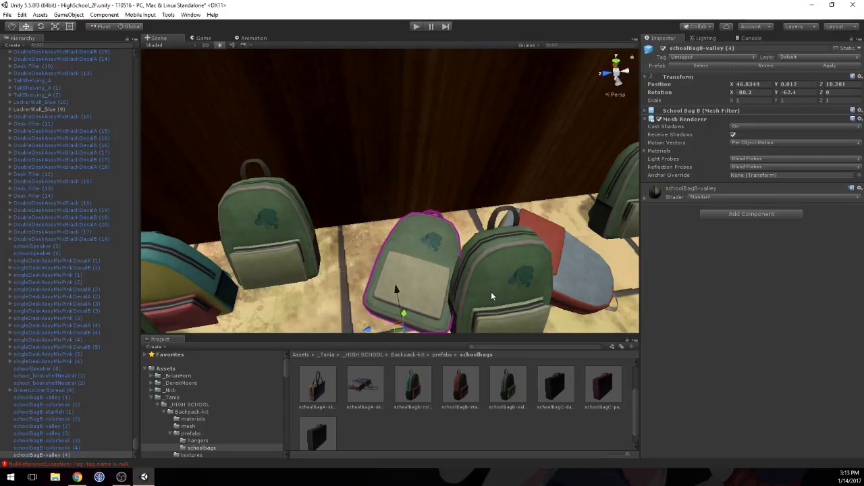
Step: Shift the upright valley bag next to the laid-down one to X 46.8068, Z 10.1886
{"action": "left_click", "coordinate": [491, 292]}
{"action": "middle_click_drag", "start_coordinate": [491, 292], "coordinate": [482, 285]}
{"action": "left_click_drag", "start_coordinate": [453, 321], "coordinate": [486, 287]}
{"action": "scroll", "coordinate": [421, 224], "scroll_direction": "down", "scroll_amount": 5}
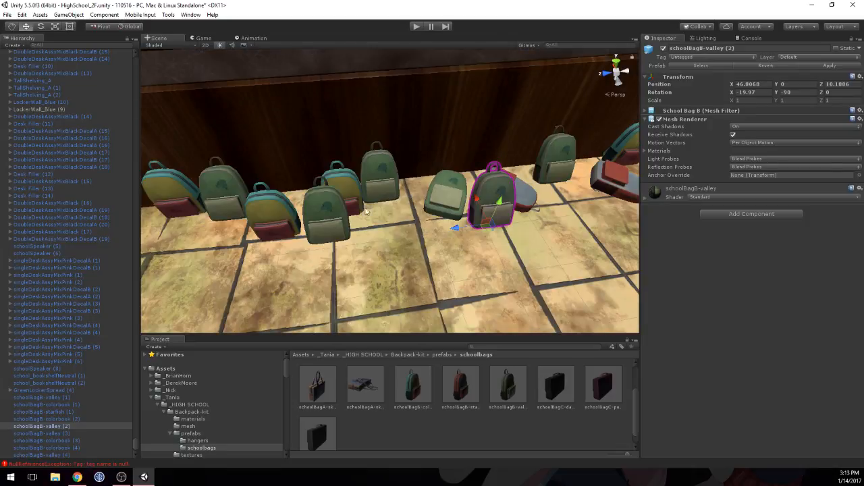
Step: Set the X rotation of the front valley bag to 0 and of the colorbook bag behind it to 22
{"action": "left_click", "coordinate": [362, 182]}
{"action": "left_click_drag", "start_coordinate": [362, 182], "coordinate": [253, 189], "text": "alt"}
{"action": "scroll", "coordinate": [415, 179], "scroll_direction": "up", "scroll_amount": 5}
{"action": "middle_click_drag", "start_coordinate": [392, 231], "coordinate": [414, 228]}
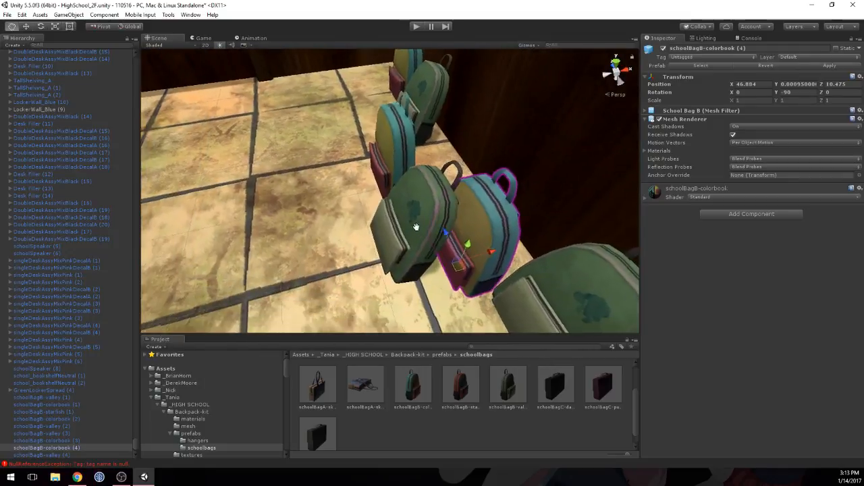
{"action": "left_click_drag", "start_coordinate": [414, 227], "coordinate": [324, 220], "text": "alt"}
{"action": "middle_click_drag", "start_coordinate": [324, 220], "coordinate": [375, 220]}
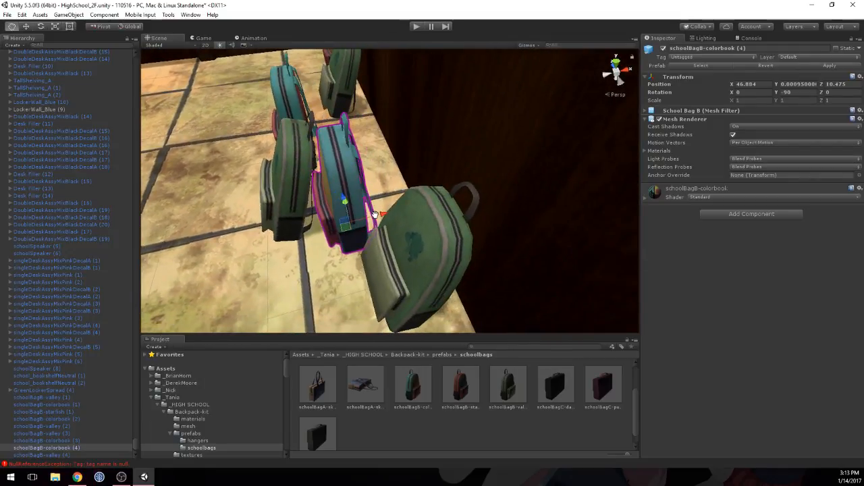
{"action": "left_click", "coordinate": [295, 165]}
{"action": "left_click", "coordinate": [760, 93]}
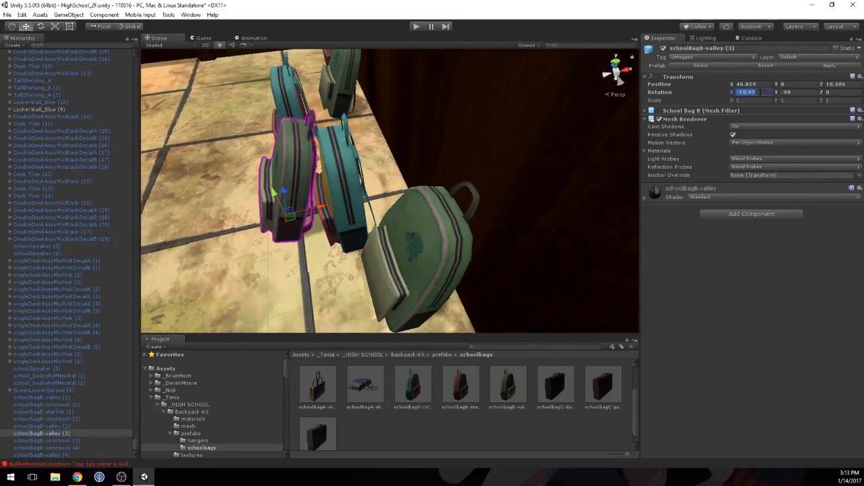
{"action": "type", "text": "0"}
{"action": "left_click", "coordinate": [333, 164]}
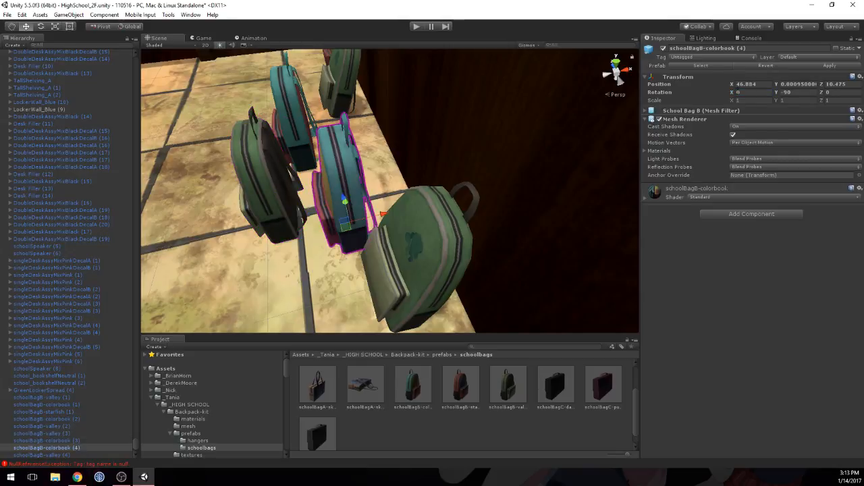
{"action": "left_click_drag", "start_coordinate": [730, 94], "coordinate": [807, 94]}
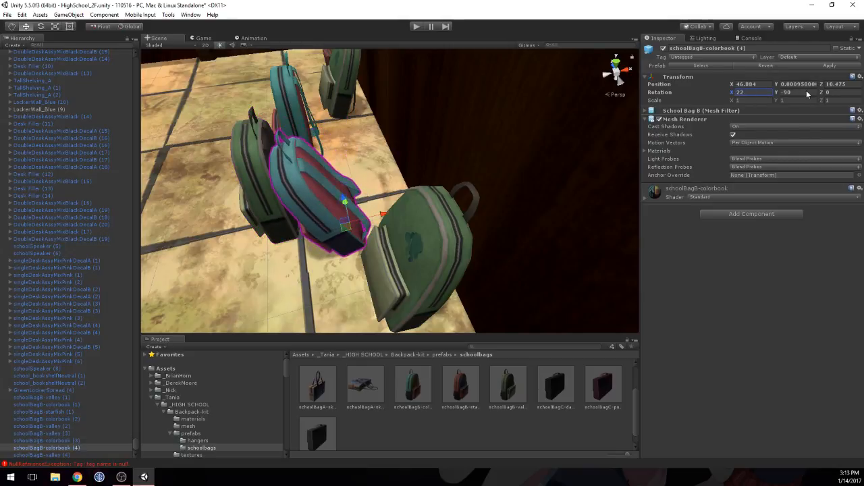
Step: Turn the neighbouring front colorbook bag to a Y rotation of -124.53 and move it to X 46.8995, Z 10.6164
{"action": "left_click_drag", "start_coordinate": [529, 227], "coordinate": [617, 157], "text": "alt"}
{"action": "left_click", "coordinate": [348, 216]}
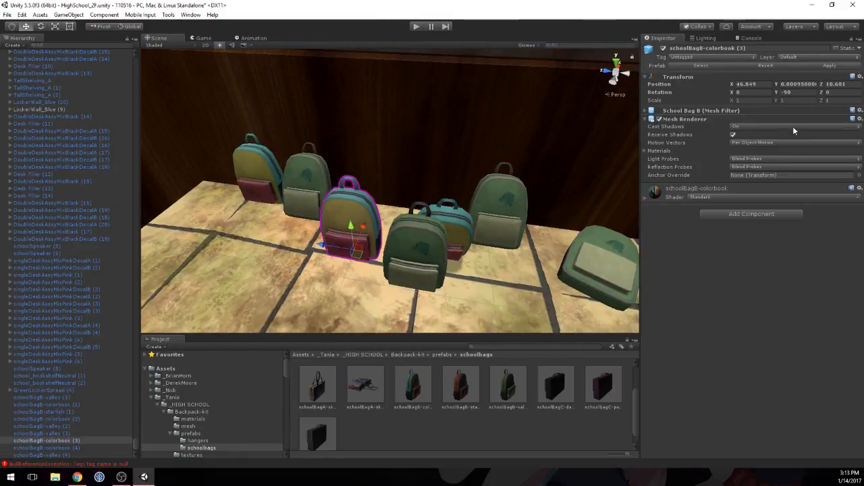
{"action": "left_click_drag", "start_coordinate": [732, 94], "coordinate": [265, 146]}
{"action": "type", "text": "0"}
{"action": "left_click_drag", "start_coordinate": [364, 226], "coordinate": [322, 220]}
Step: Move the _Player object from the lower corridor to X 36.5, Z 9.5 beside the white-walled rooms
{"action": "scroll", "coordinate": [436, 241], "scroll_direction": "down", "scroll_amount": 10}
{"action": "left_click_drag", "start_coordinate": [437, 242], "coordinate": [430, 226], "text": "alt"}
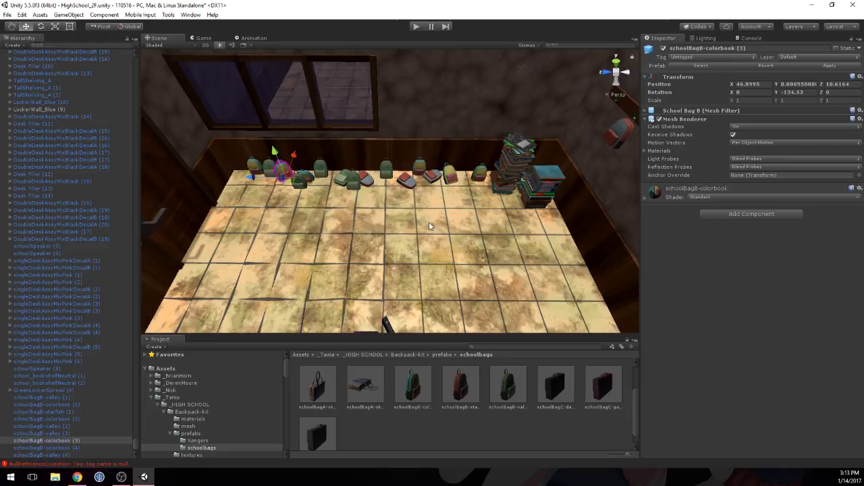
{"action": "left_click_drag", "start_coordinate": [429, 221], "coordinate": [406, 269], "text": "alt"}
{"action": "scroll", "coordinate": [407, 270], "scroll_direction": "down", "scroll_amount": 5}
{"action": "middle_click_drag", "start_coordinate": [402, 268], "coordinate": [396, 108]}
{"action": "scroll", "coordinate": [378, 128], "scroll_direction": "down", "scroll_amount": 3}
{"action": "scroll", "coordinate": [378, 130], "scroll_direction": "down", "scroll_amount": 3}
{"action": "scroll", "coordinate": [409, 140], "scroll_direction": "down", "scroll_amount": 10}
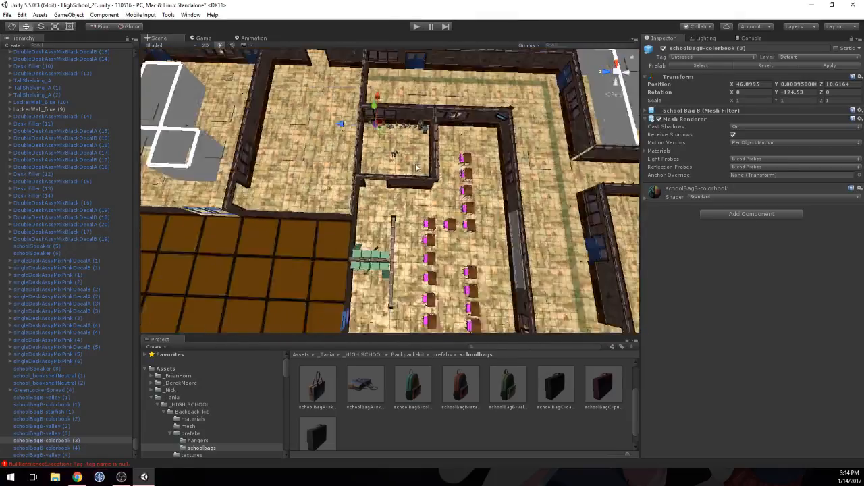
{"action": "middle_click_drag", "start_coordinate": [439, 237], "coordinate": [334, 119]}
{"action": "middle_click_drag", "start_coordinate": [419, 205], "coordinate": [398, 112]}
{"action": "scroll", "coordinate": [398, 112], "scroll_direction": "down", "scroll_amount": 6}
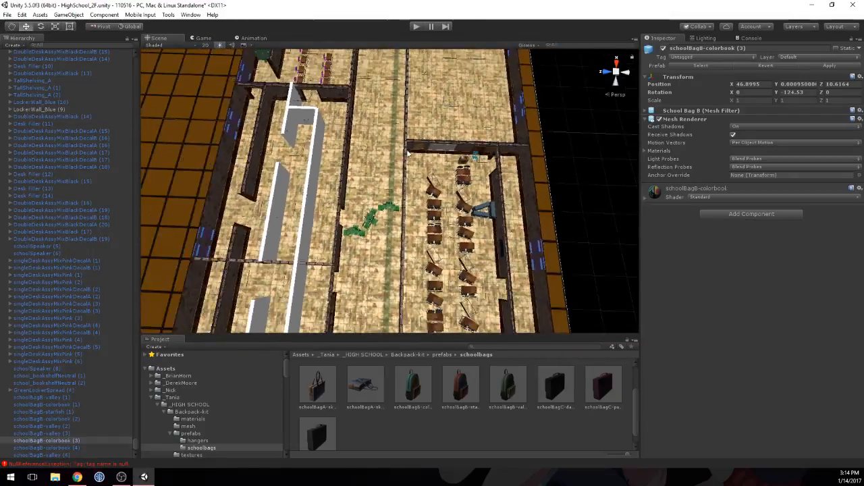
{"action": "middle_click_drag", "start_coordinate": [407, 214], "coordinate": [418, 73]}
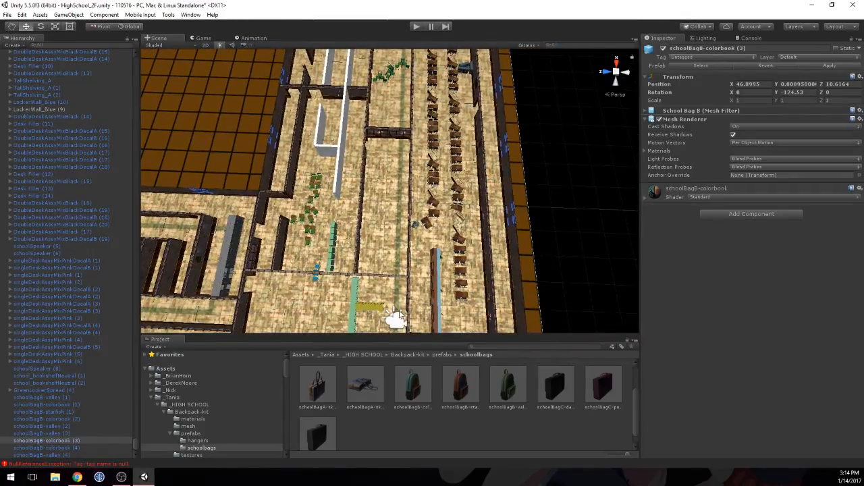
{"action": "left_click", "coordinate": [397, 323]}
{"action": "scroll", "coordinate": [396, 321], "scroll_direction": "down", "scroll_amount": 6}
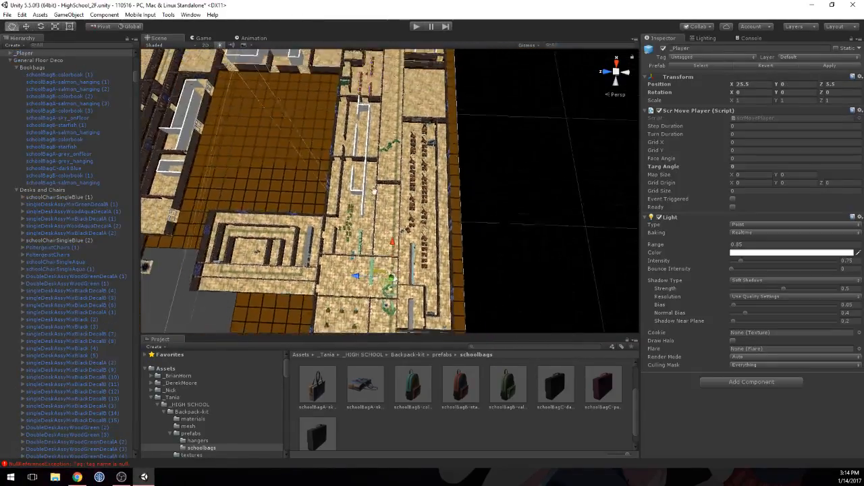
{"action": "middle_click_drag", "start_coordinate": [373, 165], "coordinate": [455, 159]}
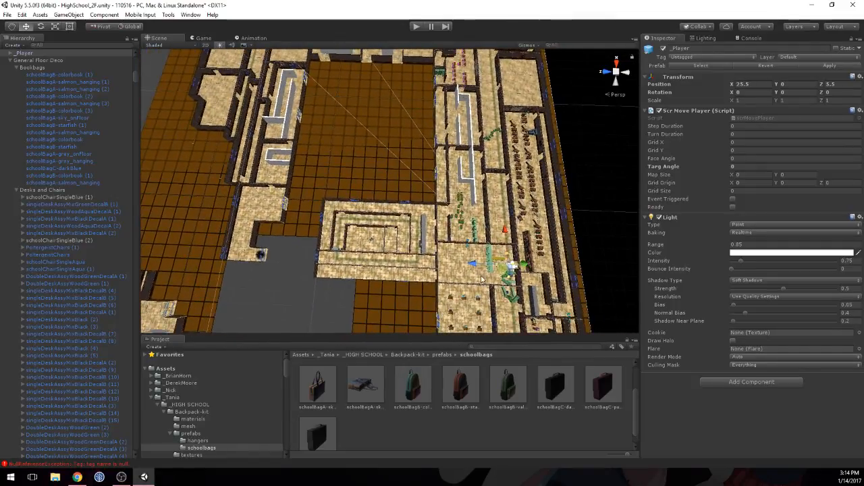
{"action": "left_click_drag", "start_coordinate": [472, 266], "coordinate": [412, 262]}
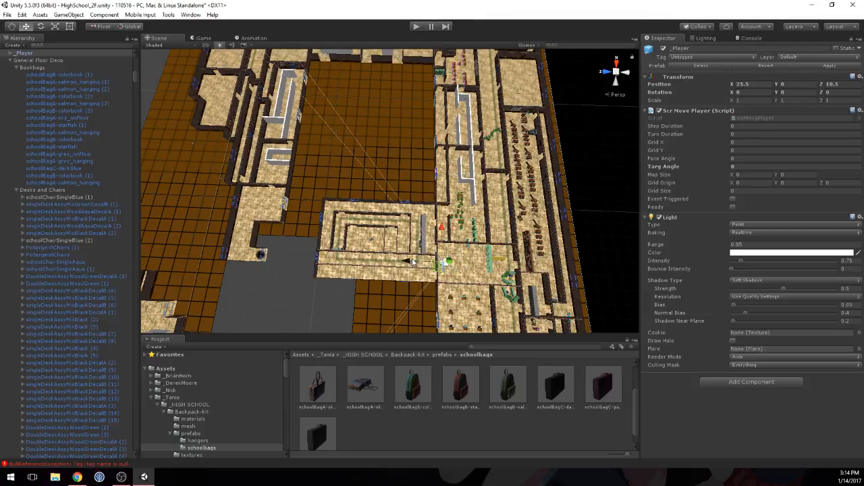
{"action": "left_click_drag", "start_coordinate": [444, 214], "coordinate": [457, 143]}
{"action": "middle_click_drag", "start_coordinate": [441, 162], "coordinate": [350, 176]}
{"action": "scroll", "coordinate": [350, 177], "scroll_direction": "up", "scroll_amount": 10}
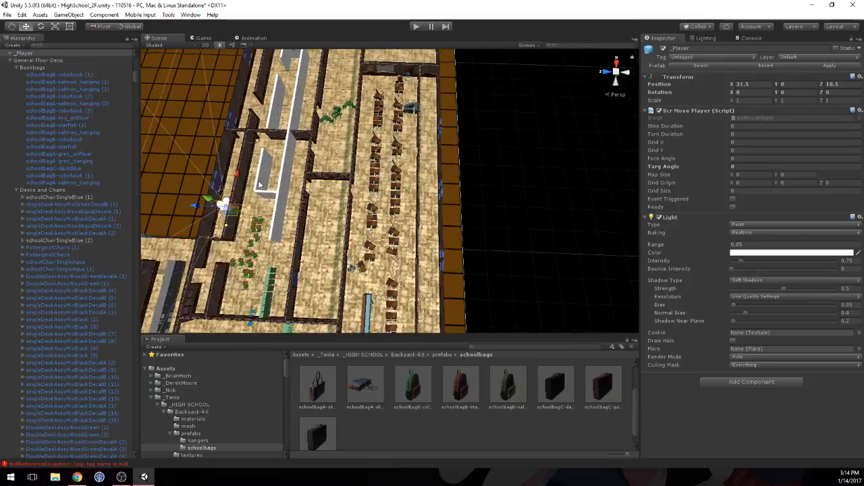
{"action": "middle_click_drag", "start_coordinate": [257, 181], "coordinate": [311, 227]}
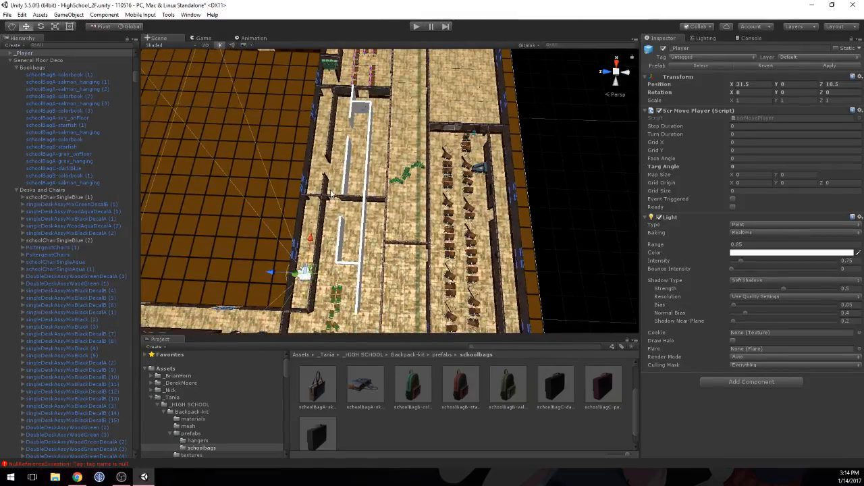
{"action": "left_click_drag", "start_coordinate": [316, 231], "coordinate": [303, 174]}
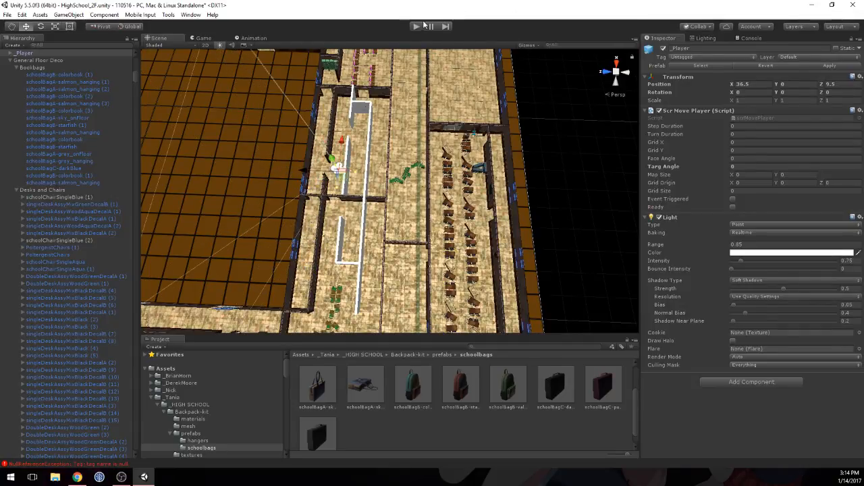
Step: Save the scene and start the game in play mode
{"action": "left_click", "coordinate": [7, 14]}
{"action": "left_click", "coordinate": [27, 48]}
{"action": "left_click", "coordinate": [415, 26]}
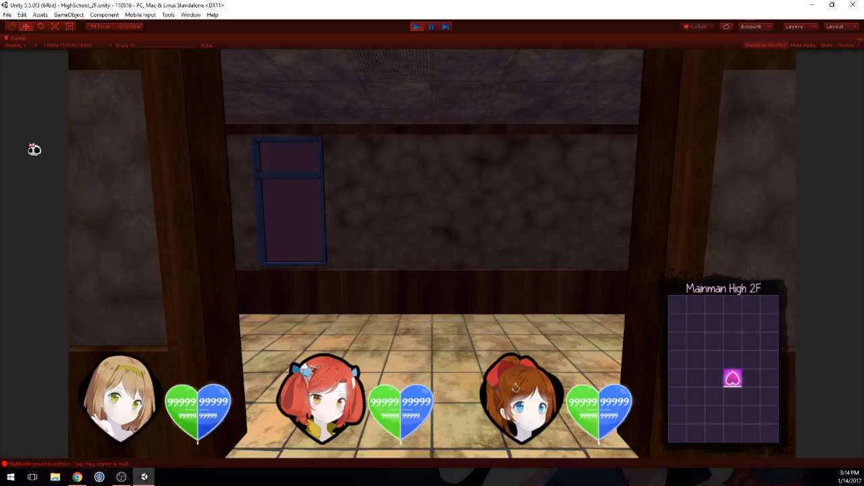
Step: Turn the player around and walk down the corridor through the doorway up to the green lockers
{"action": "key", "text": "Left"}
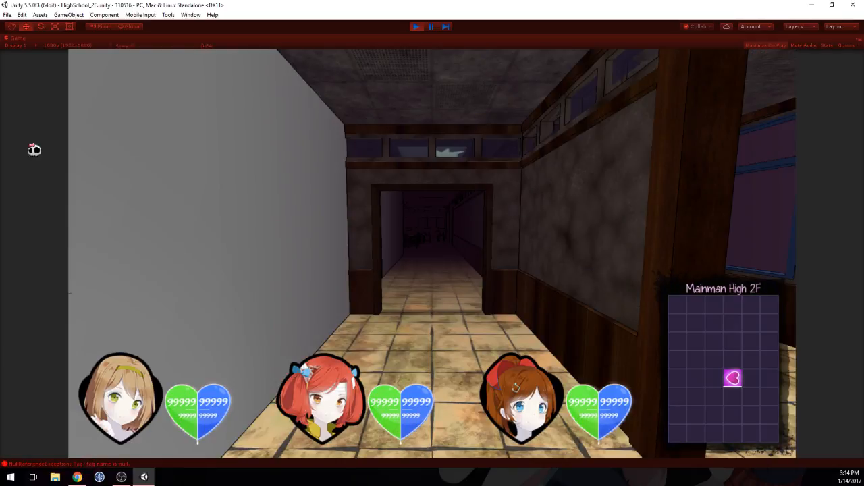
{"action": "key", "text": "Left"}
{"action": "key", "text": "Left"}
{"action": "key", "text": "Left"}
{"action": "key", "text": "Up"}
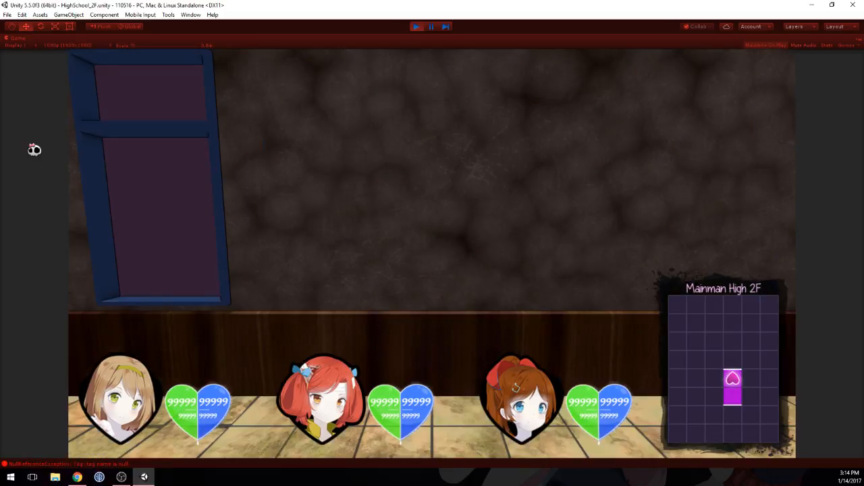
{"action": "key", "text": "Right"}
{"action": "key", "text": "Up"}
{"action": "key", "text": "Up"}
{"action": "key", "text": "Up"}
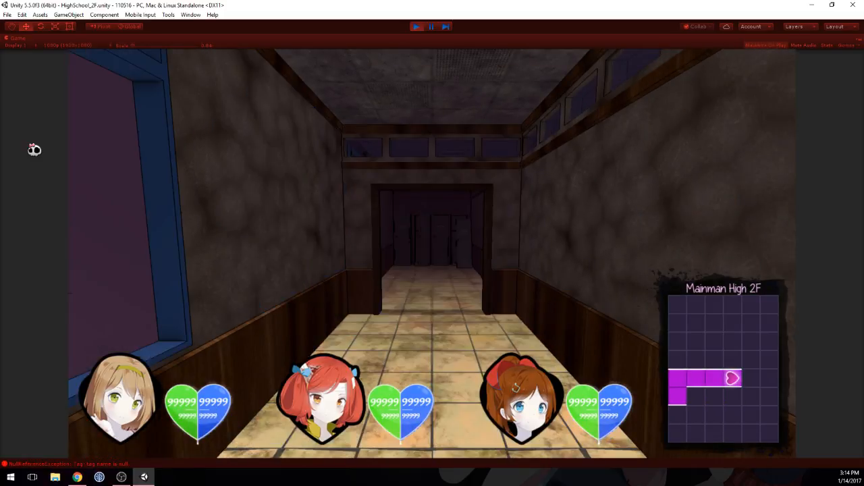
{"action": "key", "text": "Up"}
{"action": "key", "text": "Up"}
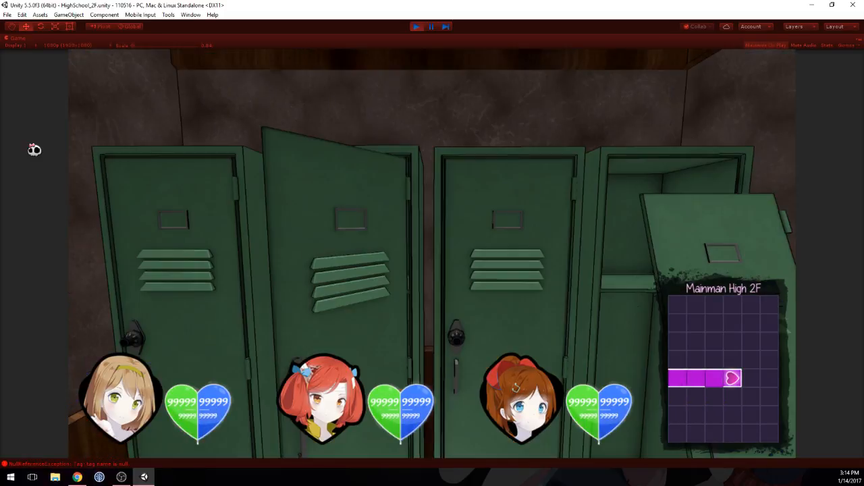
Step: Look around in the corridor to check the green lockers and the classroom beside them
{"action": "key", "text": "Right"}
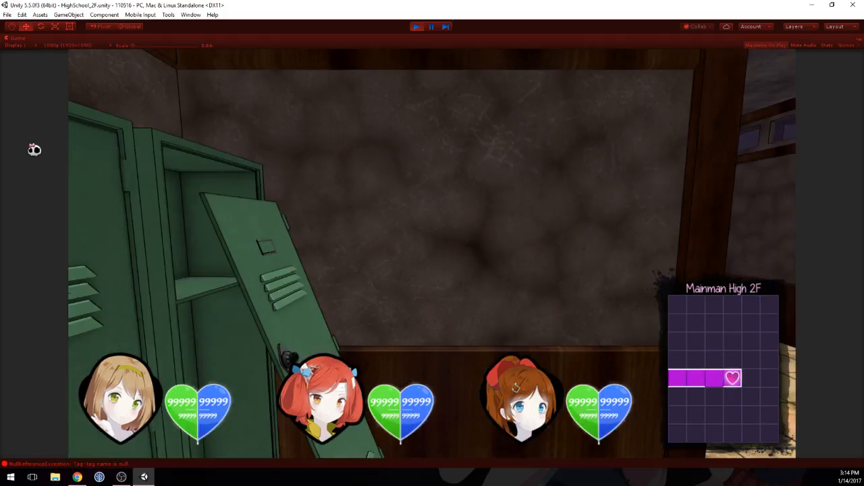
{"action": "key", "text": "Left"}
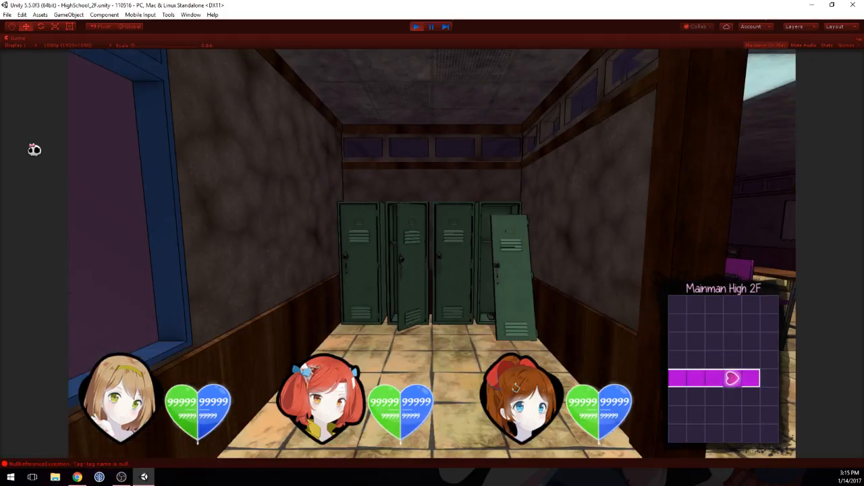
{"action": "key", "text": "Right"}
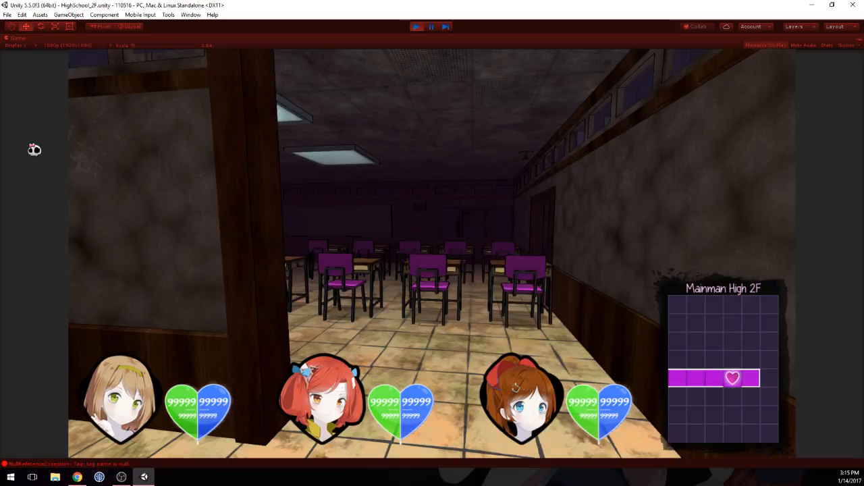
{"action": "key", "text": "Left"}
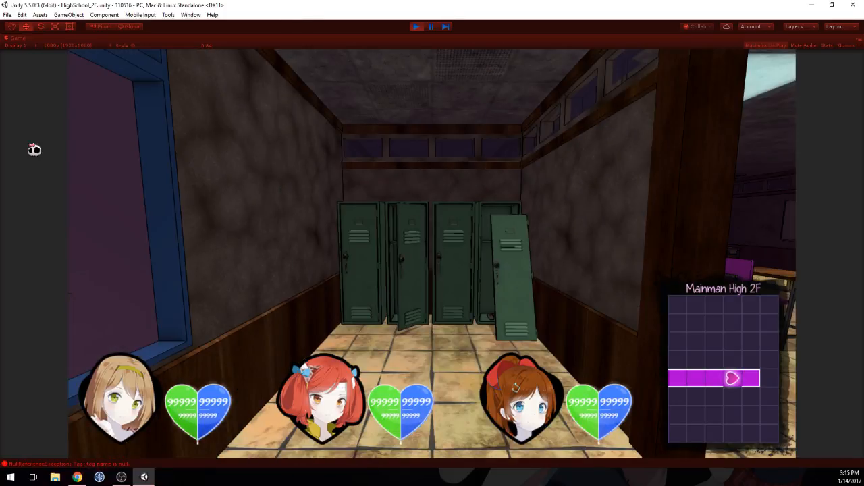
Step: Inspect the classroom entrance beside the corridor and the row of green lockers from up close in the running game
{"action": "key", "text": "Right"}
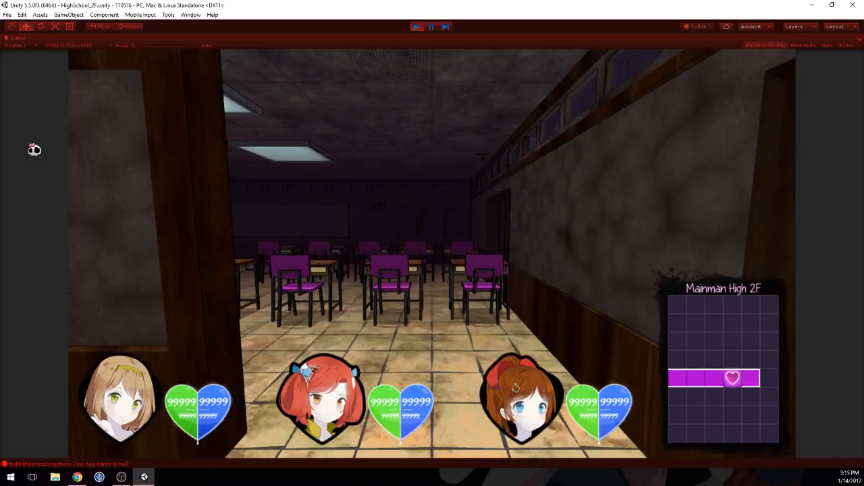
{"action": "key", "text": "Up"}
{"action": "key", "text": "Left"}
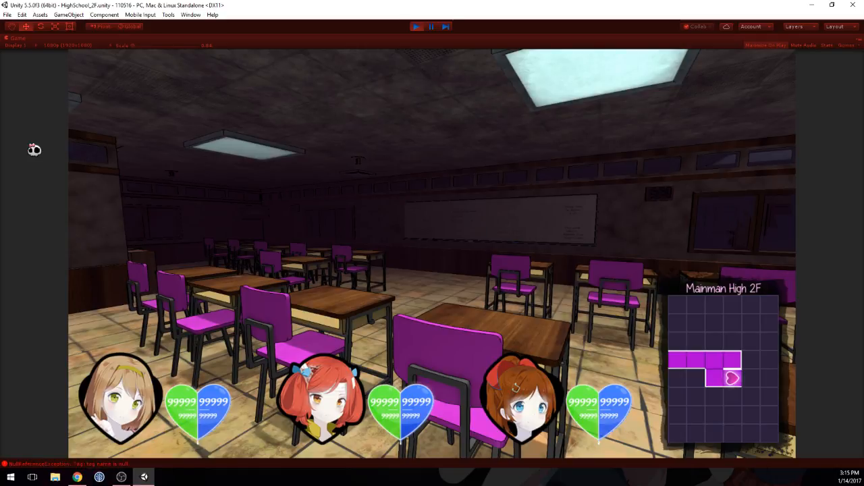
{"action": "key", "text": "Left"}
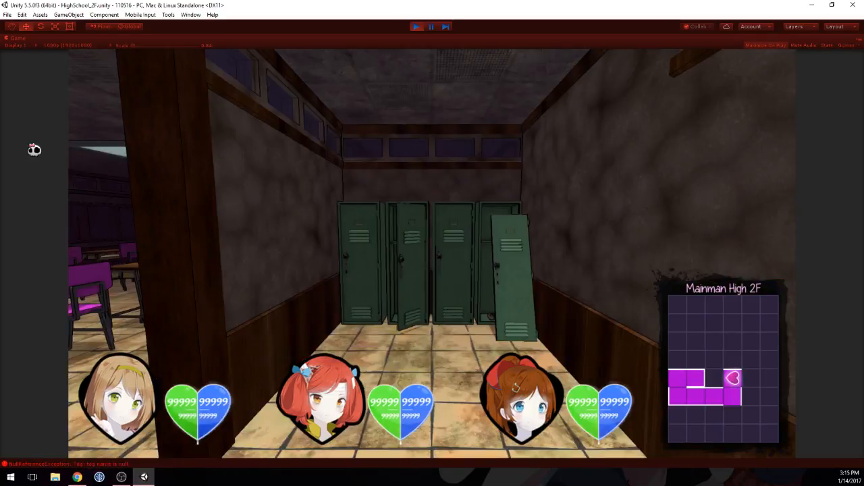
{"action": "key", "text": "Up"}
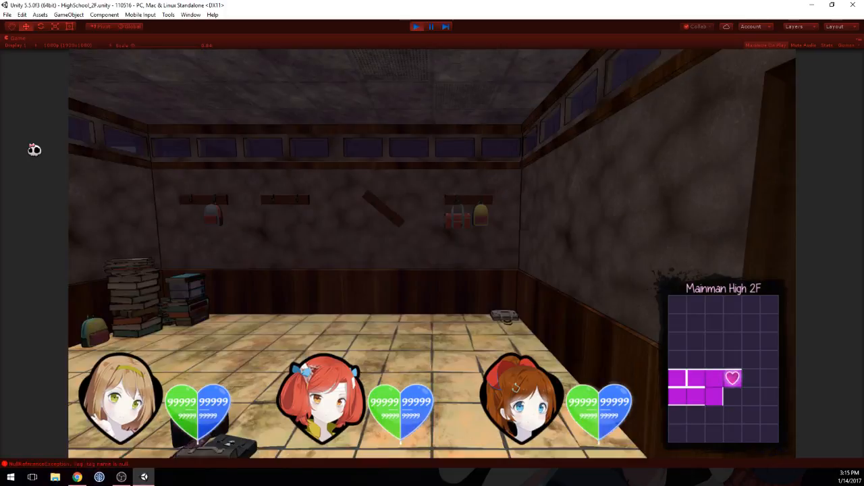
{"action": "key", "text": "Up"}
Step: Walk through the doorway into the room with the school bags and book stacks and check its prop placement
{"action": "key", "text": "Left"}
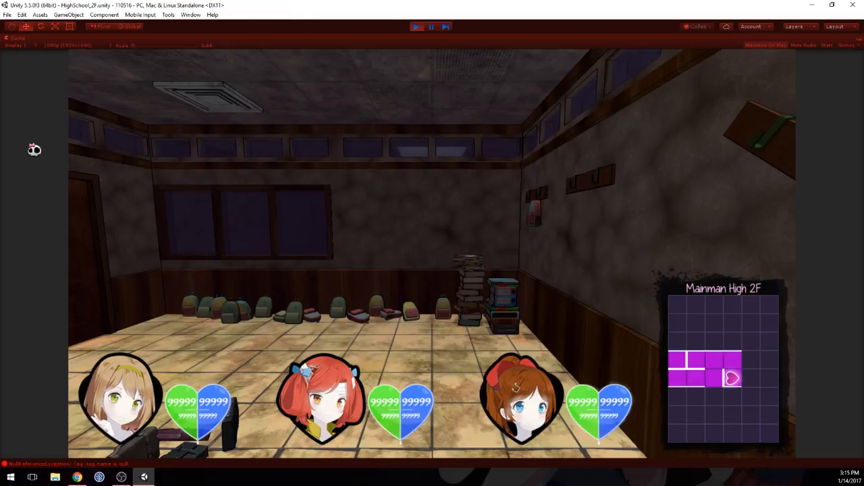
{"action": "key", "text": "a"}
{"action": "key", "text": "s"}
{"action": "key", "text": "s"}
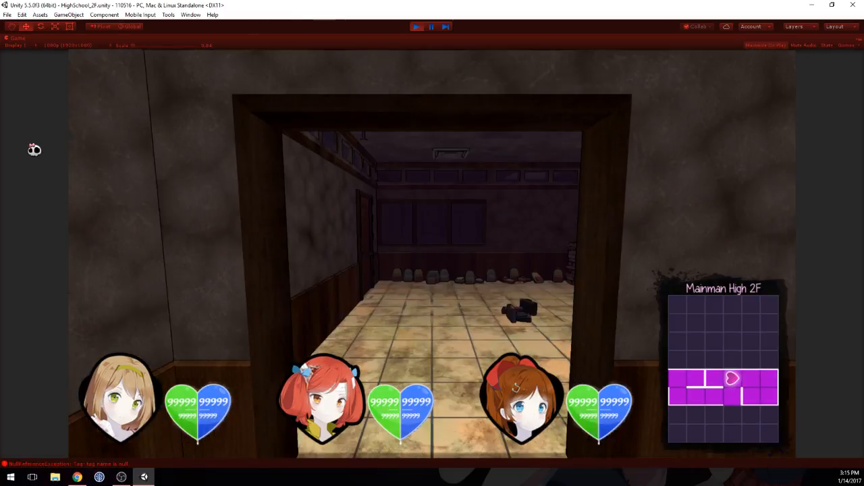
{"action": "key", "text": "w"}
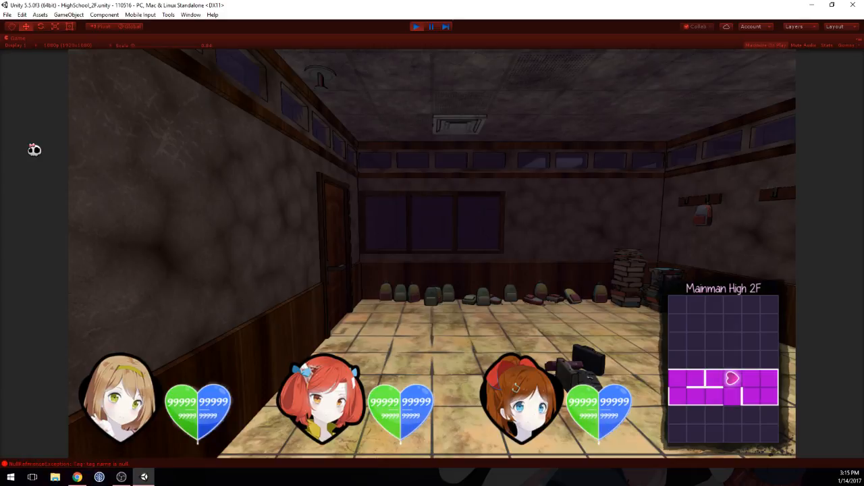
{"action": "key", "text": "w"}
{"action": "key", "text": "d"}
{"action": "key", "text": "d"}
Step: Walk past the green lockers into the classroom and look around at its shelves, windows and rows of desks
{"action": "key", "text": "w"}
{"action": "key", "text": "w"}
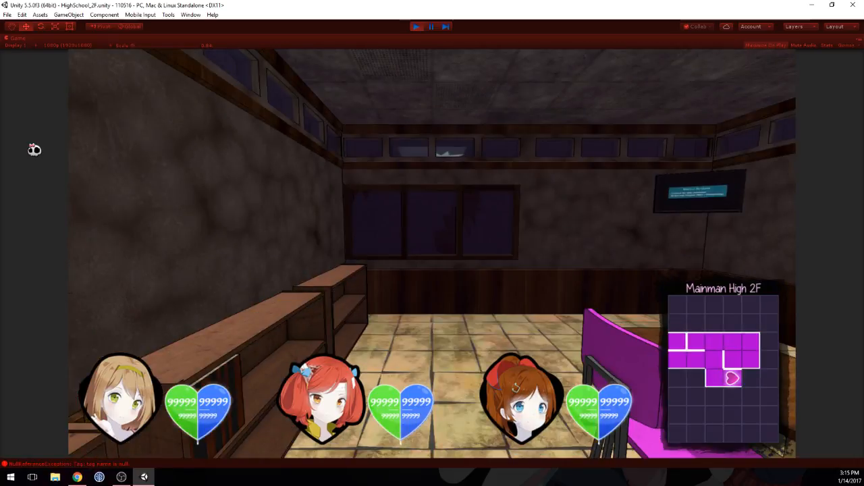
{"action": "key", "text": "w"}
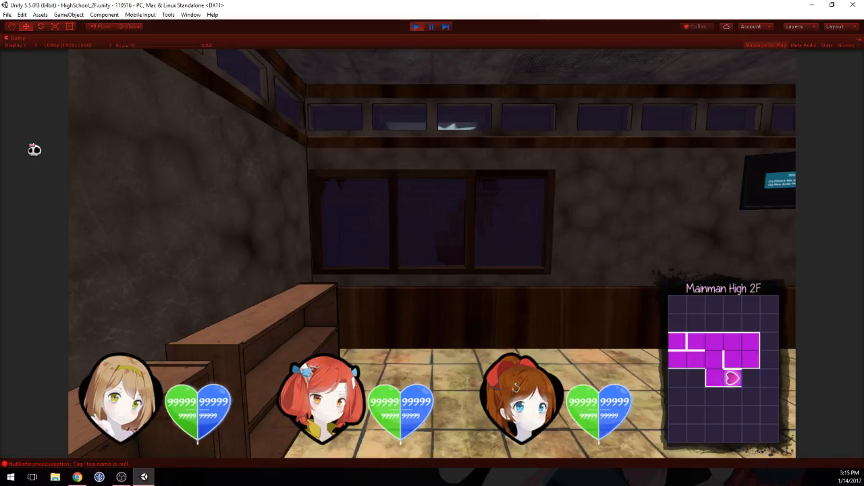
{"action": "key", "text": "a"}
{"action": "key", "text": "d"}
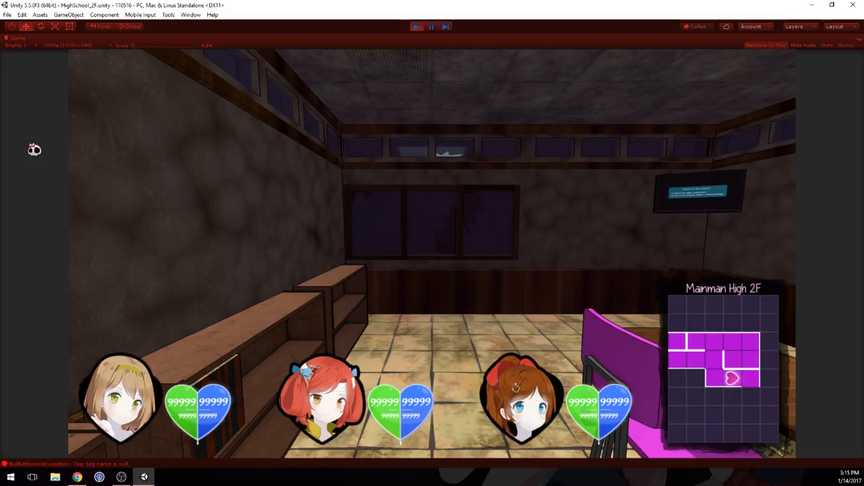
{"action": "key", "text": "d"}
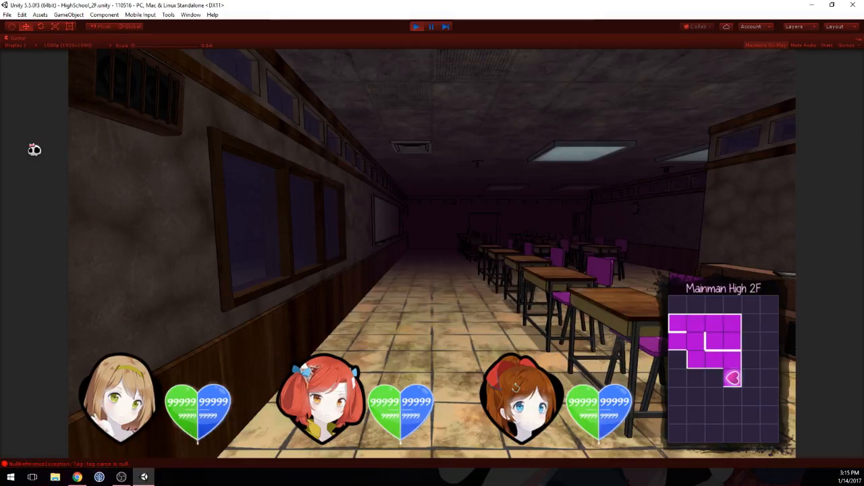
{"action": "key", "text": "d"}
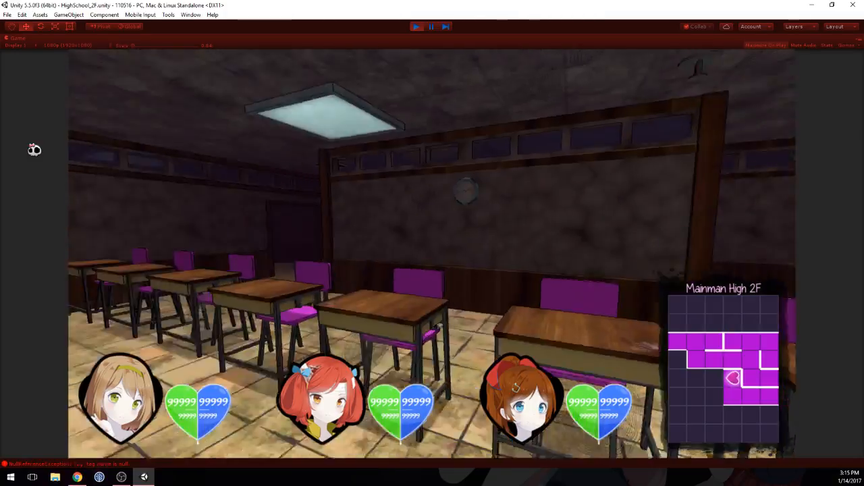
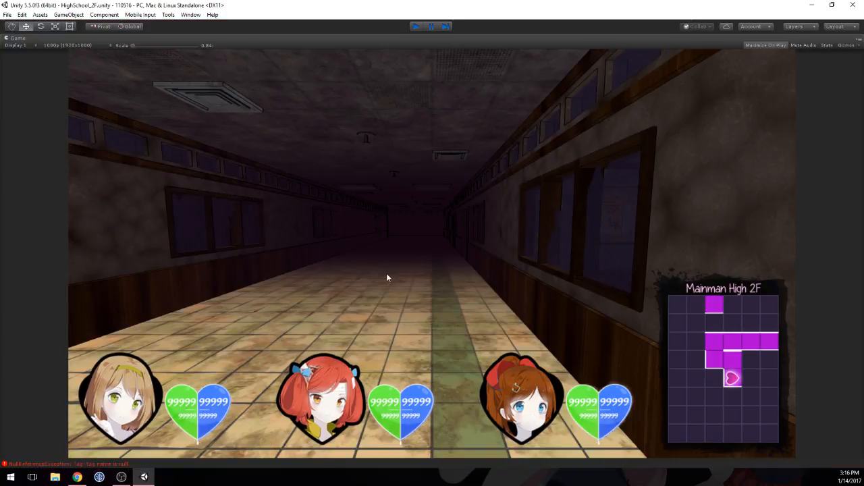
Step: Stop the playtest and look over the classroom with pink chairs and the wooden-desk classroom across the corridor in the scene
{"action": "key", "text": "ctrl+p"}
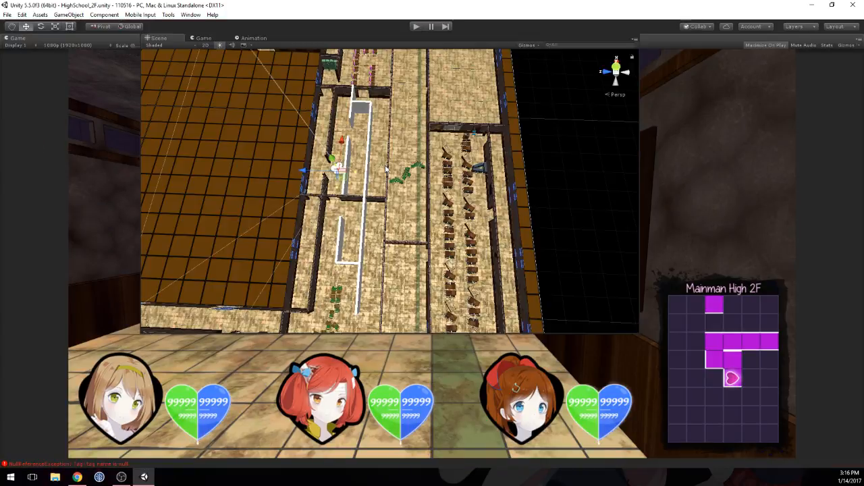
{"action": "middle_click_drag", "start_coordinate": [380, 91], "coordinate": [465, 192]}
{"action": "left_click_drag", "start_coordinate": [465, 192], "coordinate": [675, 158], "text": "alt"}
{"action": "left_click_drag", "start_coordinate": [304, 210], "coordinate": [347, 214], "text": "alt"}
{"action": "middle_click_drag", "start_coordinate": [348, 215], "coordinate": [452, 198]}
{"action": "scroll", "coordinate": [453, 200], "scroll_direction": "up", "scroll_amount": 10}
{"action": "left_click_drag", "start_coordinate": [452, 199], "coordinate": [406, 181], "text": "alt"}
{"action": "scroll", "coordinate": [406, 181], "scroll_direction": "down", "scroll_amount": 4, "text": "alt"}
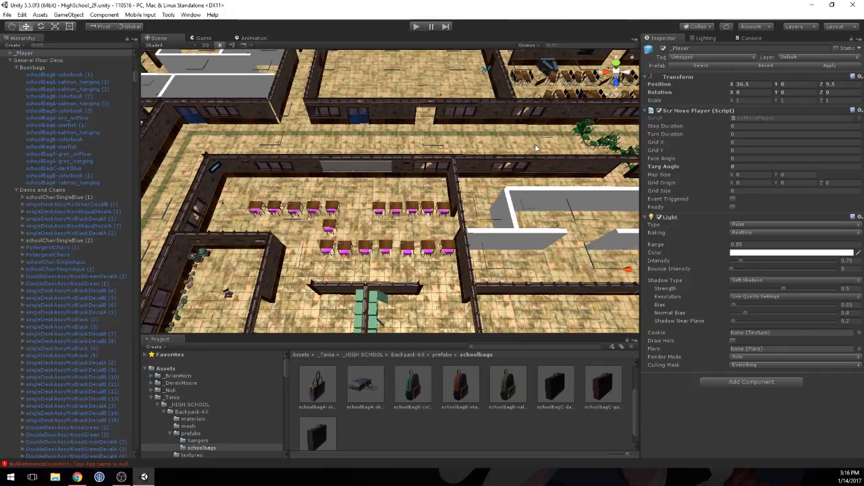
{"action": "middle_click_drag", "start_coordinate": [536, 148], "coordinate": [360, 189]}
{"action": "scroll", "coordinate": [349, 268], "scroll_direction": "up", "scroll_amount": 10}
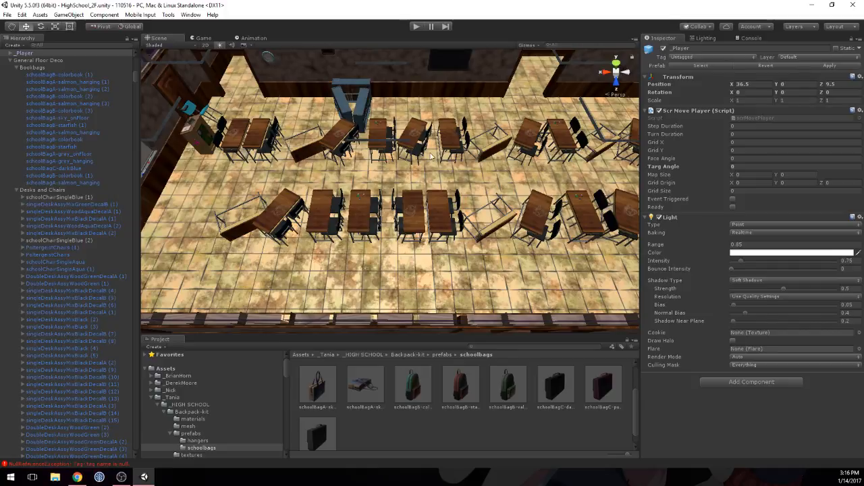
{"action": "scroll", "coordinate": [349, 233], "scroll_direction": "down", "scroll_amount": 10}
{"action": "middle_click_drag", "start_coordinate": [363, 253], "coordinate": [414, 204]}
{"action": "scroll", "coordinate": [436, 167], "scroll_direction": "up", "scroll_amount": 10}
{"action": "scroll", "coordinate": [436, 167], "scroll_direction": "down", "scroll_amount": 9}
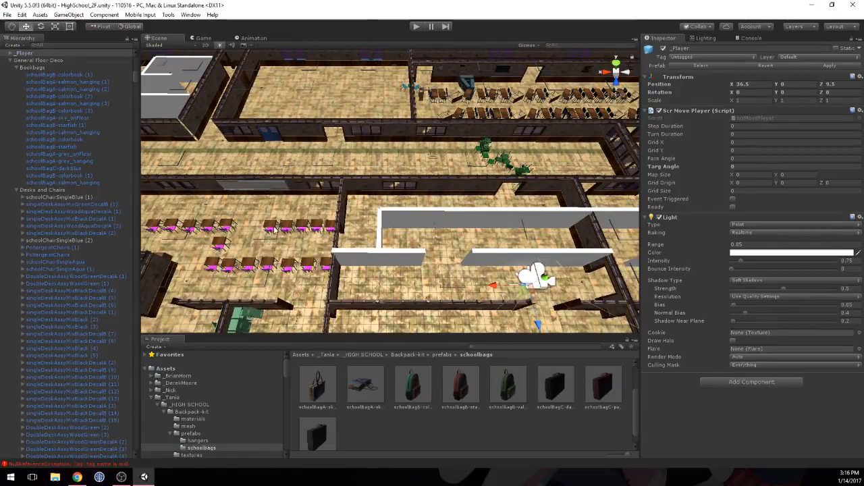
Step: Survey the rest of the second floor, including the desk classrooms and the wing with the blue and grey walled rooms
{"action": "left_click_drag", "start_coordinate": [370, 145], "coordinate": [567, 168], "text": "alt"}
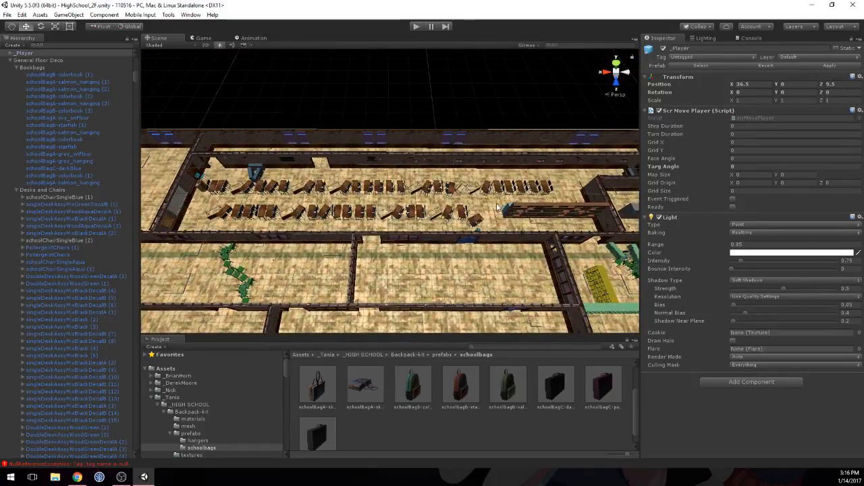
{"action": "left_click_drag", "start_coordinate": [483, 207], "coordinate": [288, 197], "text": "alt"}
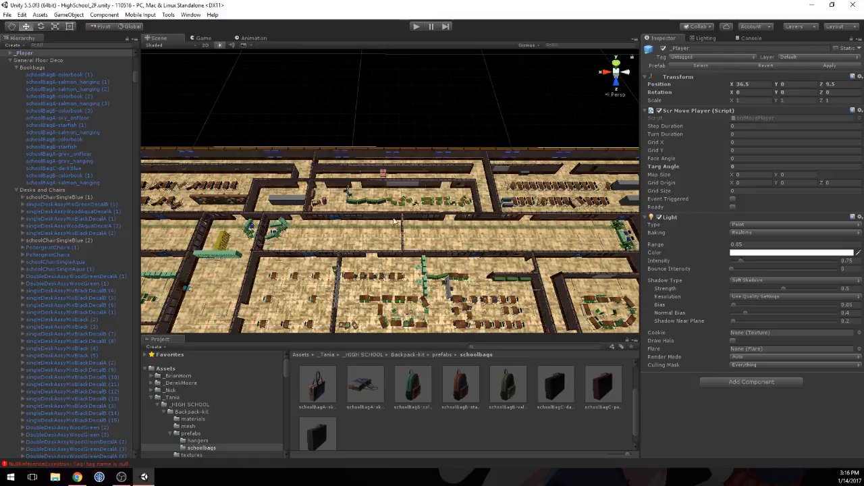
{"action": "middle_click_drag", "start_coordinate": [389, 267], "coordinate": [318, 201]}
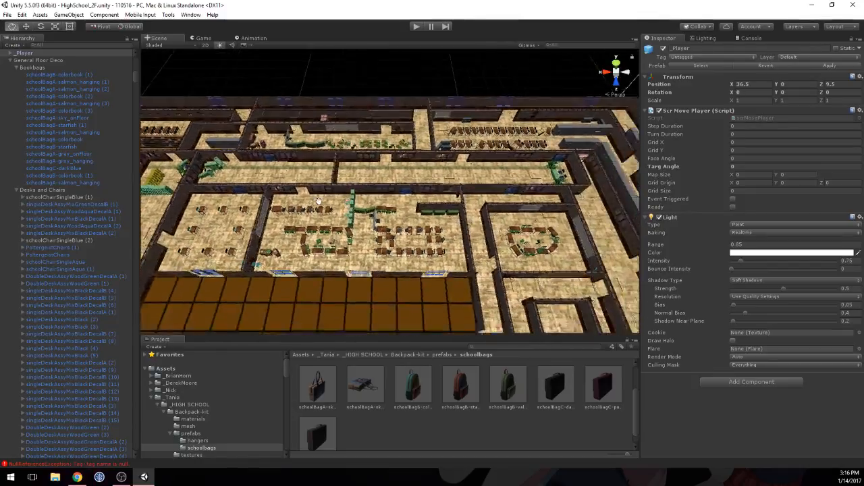
{"action": "left_click_drag", "start_coordinate": [319, 201], "coordinate": [414, 233], "text": "alt"}
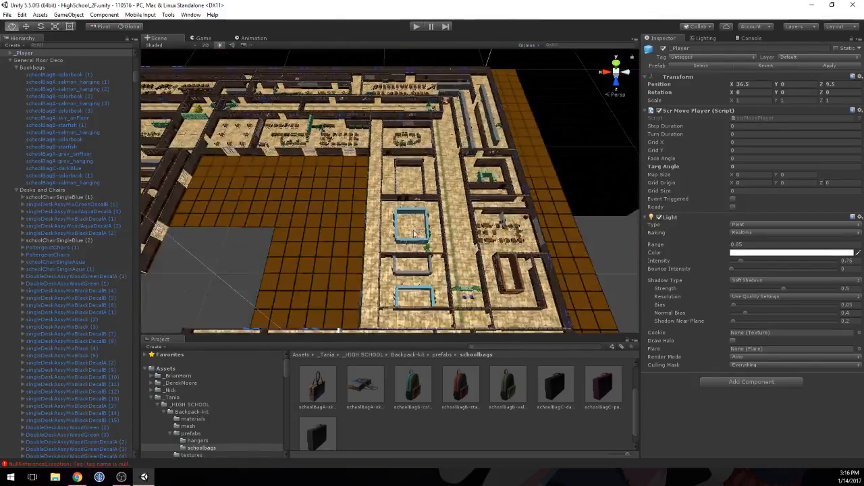
{"action": "middle_click_drag", "start_coordinate": [414, 232], "coordinate": [317, 189]}
{"action": "scroll", "coordinate": [336, 207], "scroll_direction": "up", "scroll_amount": 10}
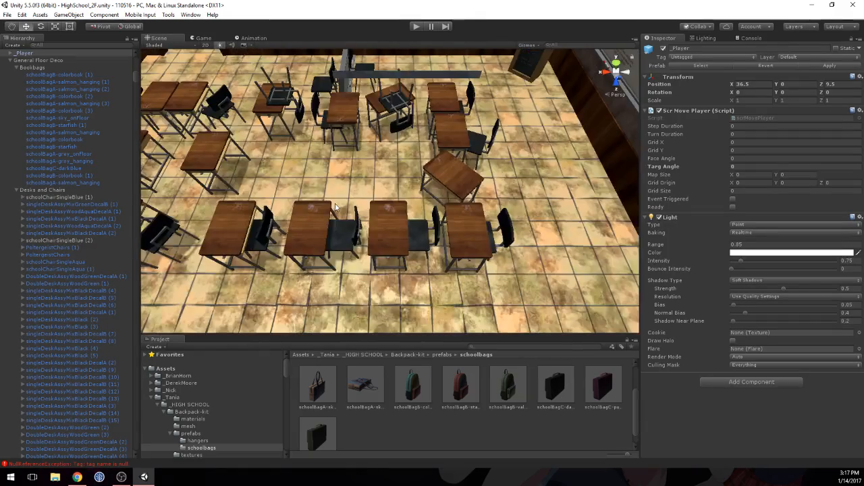
{"action": "scroll", "coordinate": [298, 209], "scroll_direction": "down", "scroll_amount": 12}
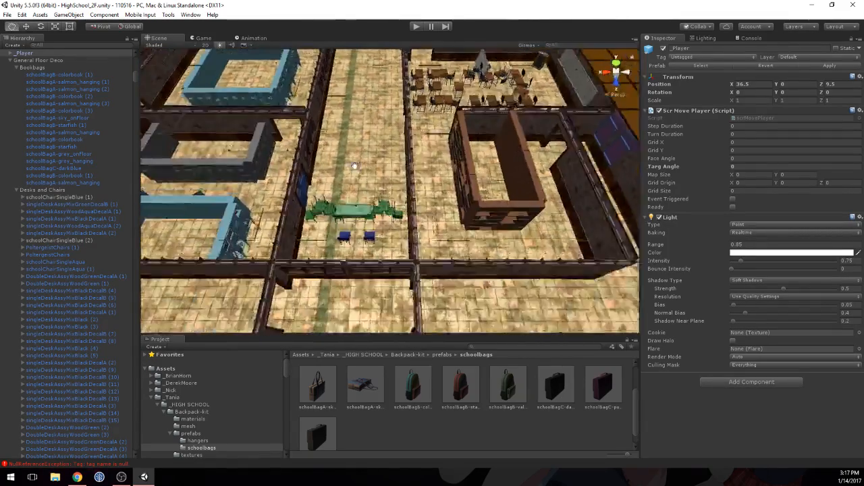
{"action": "middle_click_drag", "start_coordinate": [365, 158], "coordinate": [407, 264]}
{"action": "scroll", "coordinate": [348, 170], "scroll_direction": "down", "scroll_amount": 8}
{"action": "middle_click_drag", "start_coordinate": [387, 205], "coordinate": [619, 197]}
{"action": "middle_click_drag", "start_coordinate": [223, 186], "coordinate": [335, 178]}
{"action": "scroll", "coordinate": [339, 203], "scroll_direction": "up", "scroll_amount": 8}
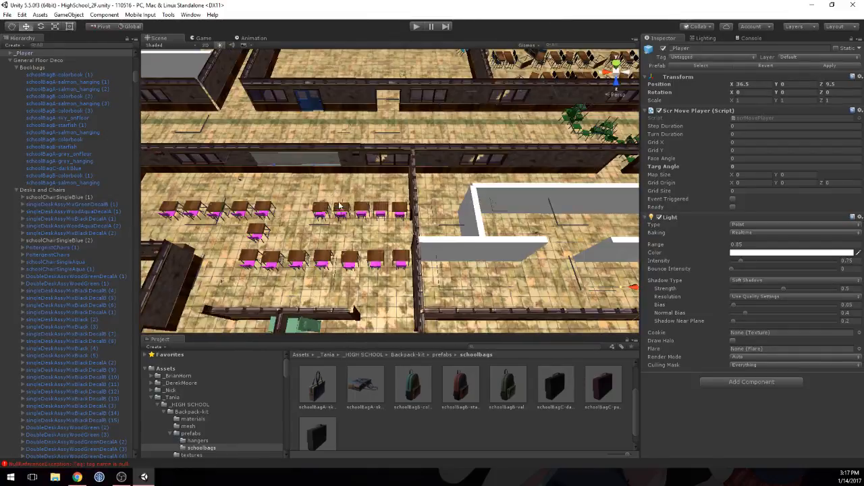
Step: Examine the undecorated room with white partition walls beside the pink-chair classroom, along with its neighbouring rooms
{"action": "scroll", "coordinate": [340, 206], "scroll_direction": "down", "scroll_amount": 4}
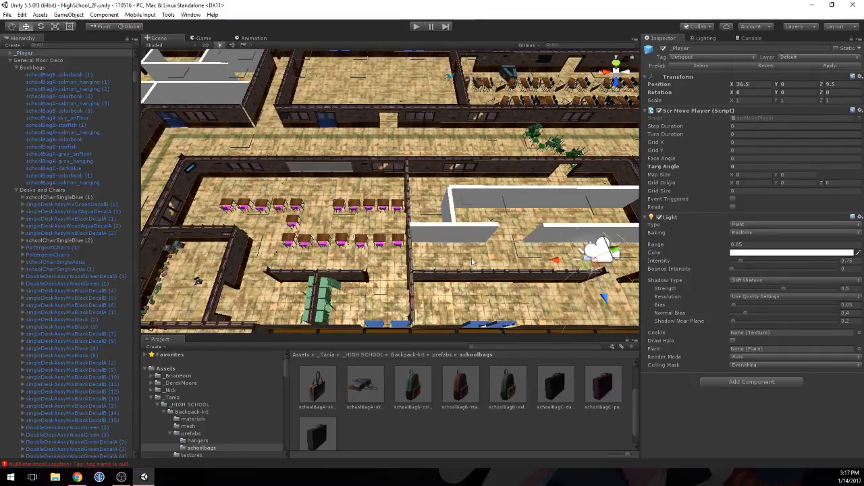
{"action": "middle_click_drag", "start_coordinate": [604, 212], "coordinate": [406, 209]}
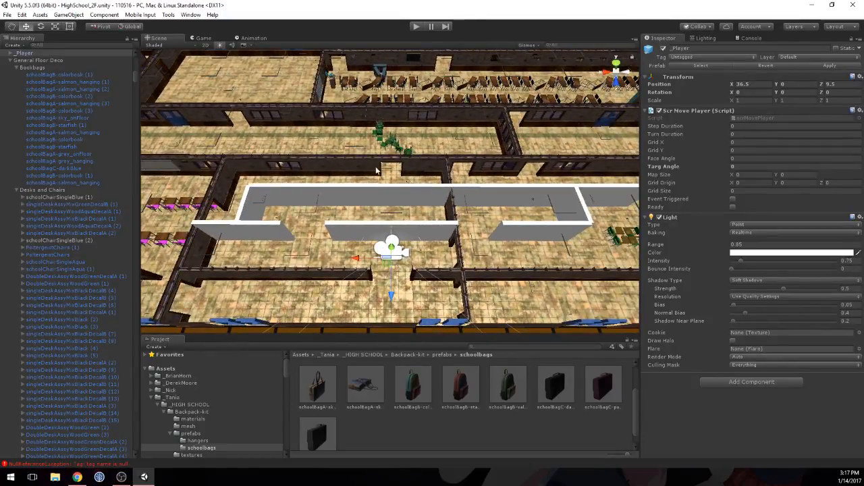
{"action": "middle_click_drag", "start_coordinate": [376, 170], "coordinate": [276, 225]}
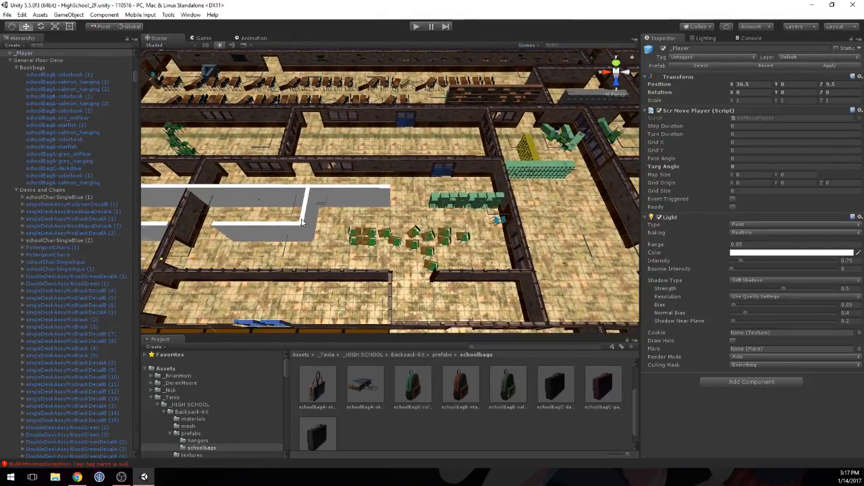
{"action": "middle_click_drag", "start_coordinate": [284, 207], "coordinate": [301, 195]}
{"action": "scroll", "coordinate": [538, 207], "scroll_direction": "down", "scroll_amount": 6}
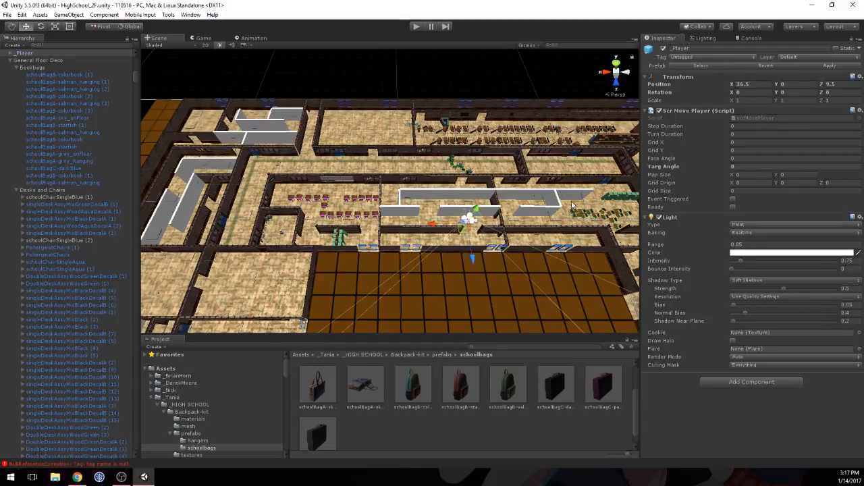
{"action": "scroll", "coordinate": [574, 206], "scroll_direction": "up", "scroll_amount": 3}
{"action": "scroll", "coordinate": [572, 205], "scroll_direction": "down", "scroll_amount": 2}
{"action": "middle_click_drag", "start_coordinate": [484, 204], "coordinate": [508, 211]}
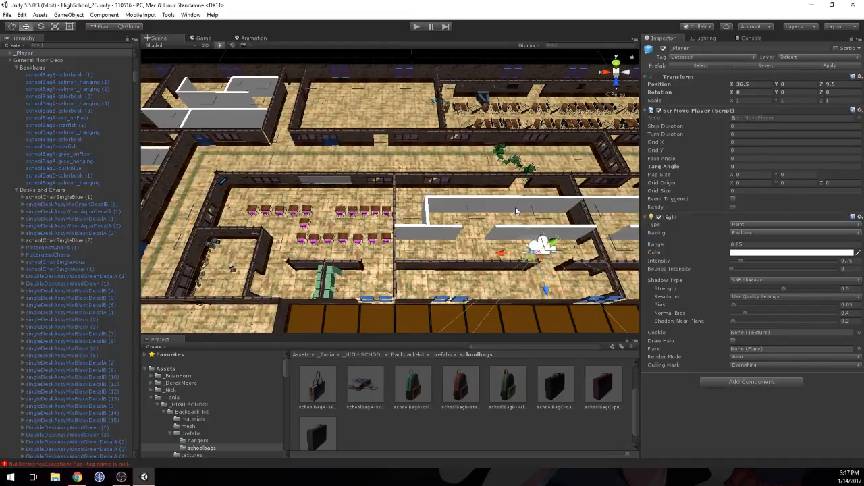
{"action": "scroll", "coordinate": [517, 211], "scroll_direction": "up", "scroll_amount": 3}
{"action": "scroll", "coordinate": [518, 211], "scroll_direction": "down", "scroll_amount": 2}
{"action": "middle_click_drag", "start_coordinate": [540, 209], "coordinate": [515, 207]}
{"action": "scroll", "coordinate": [514, 207], "scroll_direction": "up", "scroll_amount": 2}
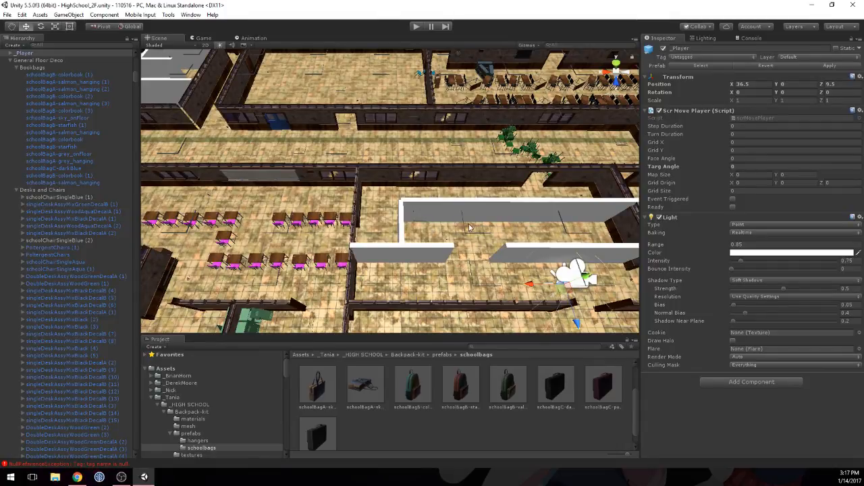
{"action": "middle_click_drag", "start_coordinate": [428, 229], "coordinate": [393, 226]}
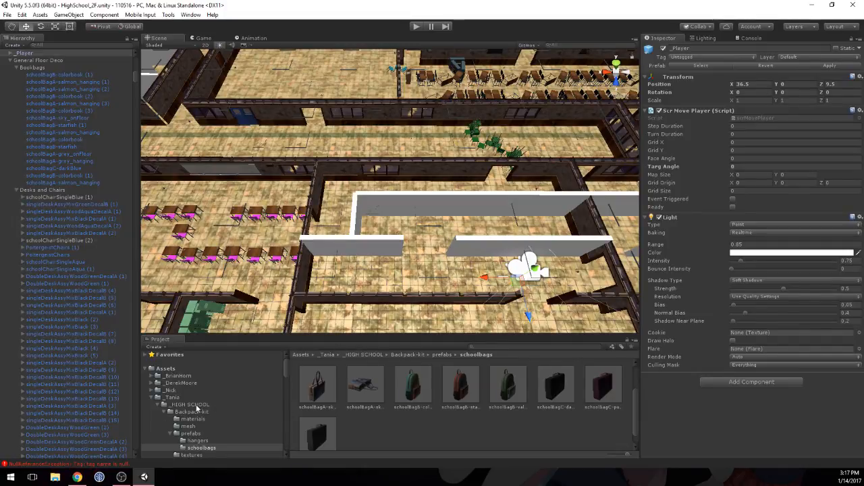
Step: Browse the _HIGH SCHOOL asset kits and open the Single Desk folder within the Desk_kit assembly prefabs
{"action": "left_click", "coordinate": [186, 405]}
{"action": "scroll", "coordinate": [480, 382], "scroll_direction": "down", "scroll_amount": 1}
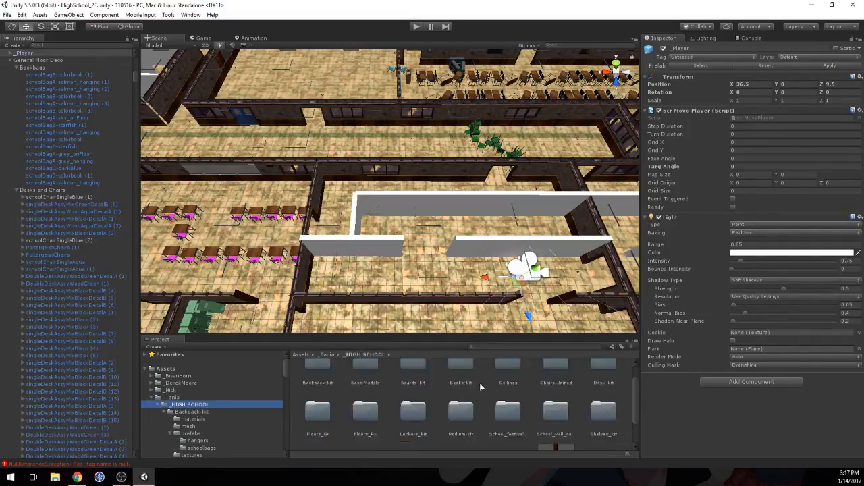
{"action": "scroll", "coordinate": [506, 388], "scroll_direction": "up", "scroll_amount": 1}
{"action": "scroll", "coordinate": [536, 400], "scroll_direction": "down", "scroll_amount": 1}
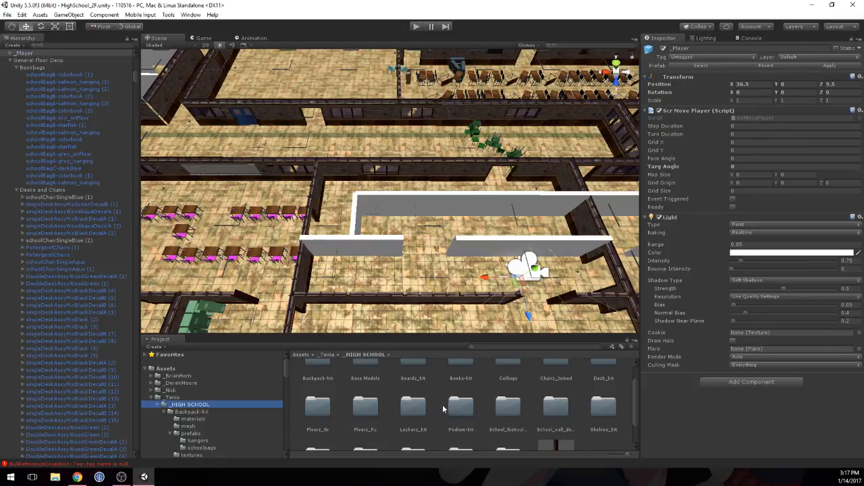
{"action": "scroll", "coordinate": [358, 408], "scroll_direction": "up", "scroll_amount": 1}
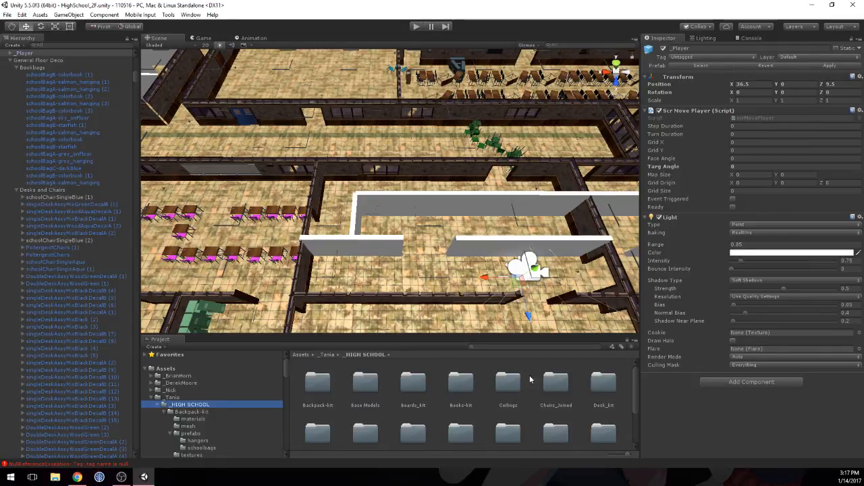
{"action": "double_click", "coordinate": [601, 373]}
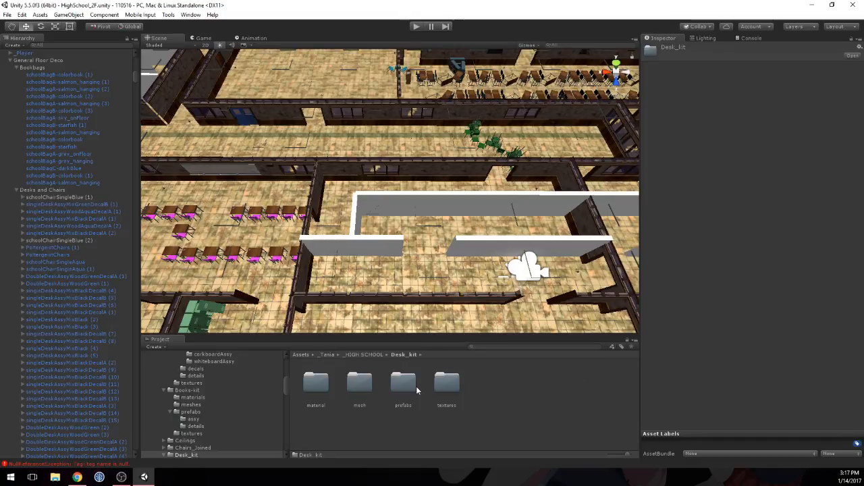
{"action": "left_click", "coordinate": [397, 385]}
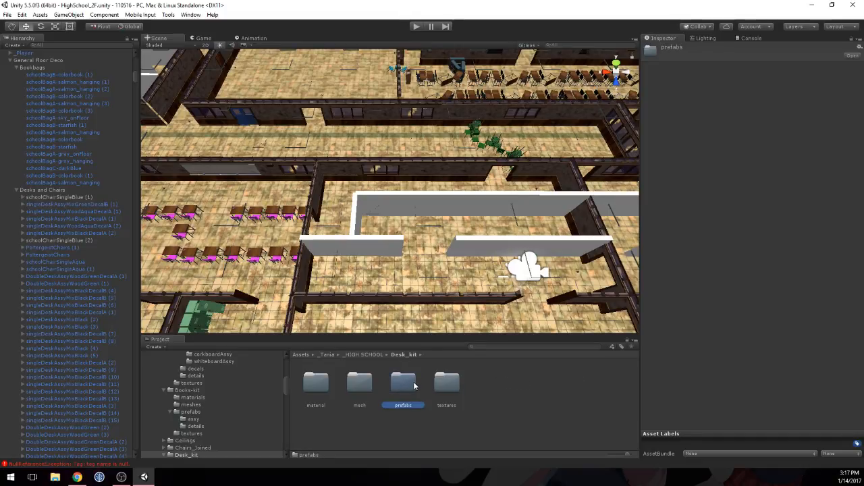
{"action": "double_click", "coordinate": [408, 384]}
{"action": "double_click", "coordinate": [324, 386]}
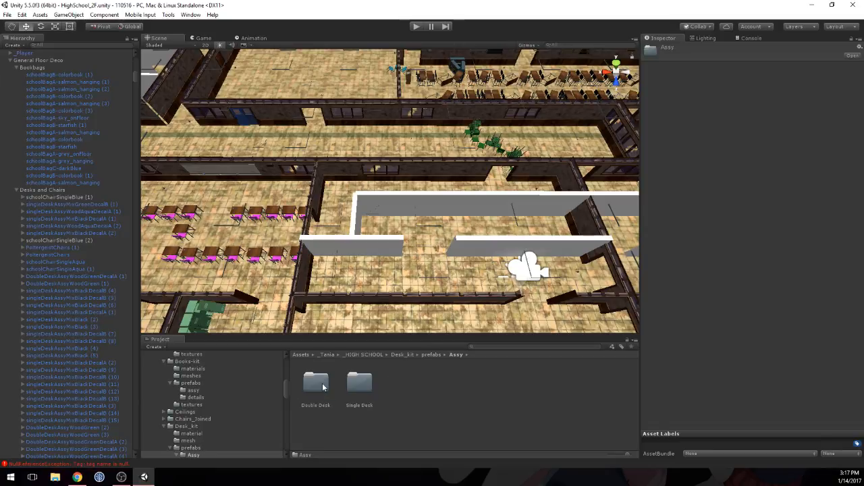
{"action": "double_click", "coordinate": [361, 384]}
Step: Preview the singleDeskAssyWoodAquaDecalA and singleDeskAssyMixBlueDecalB prefabs from different angles
{"action": "scroll", "coordinate": [537, 397], "scroll_direction": "down", "scroll_amount": 2}
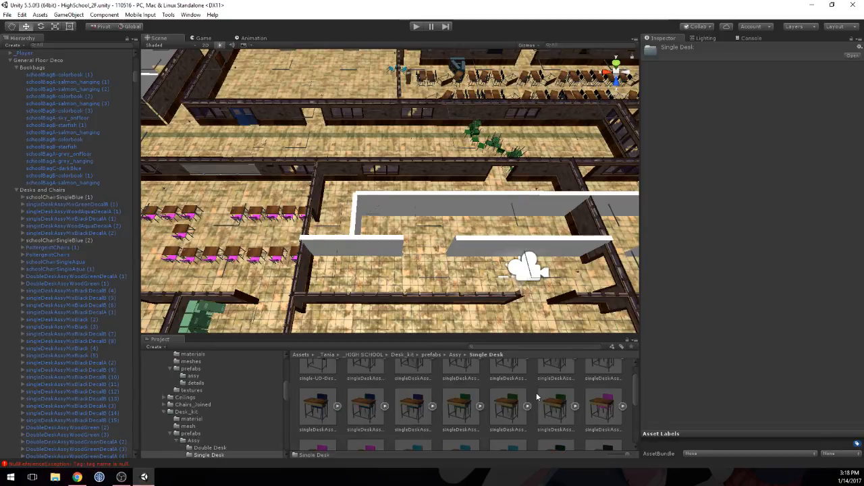
{"action": "scroll", "coordinate": [586, 400], "scroll_direction": "down", "scroll_amount": 2}
{"action": "left_click", "coordinate": [462, 401]}
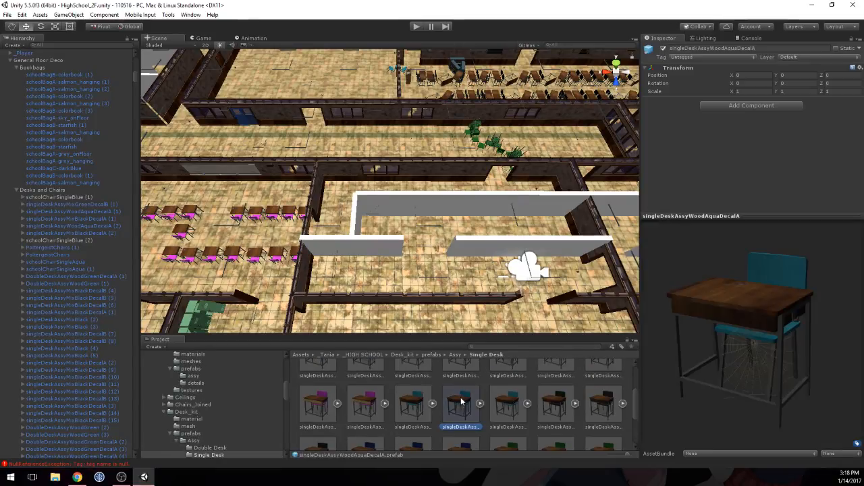
{"action": "left_click_drag", "start_coordinate": [778, 329], "coordinate": [794, 319]}
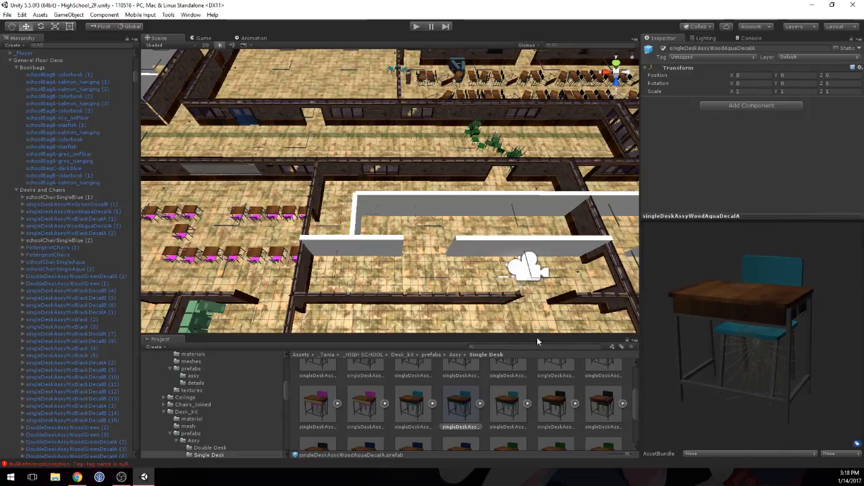
{"action": "scroll", "coordinate": [494, 401], "scroll_direction": "up", "scroll_amount": 1}
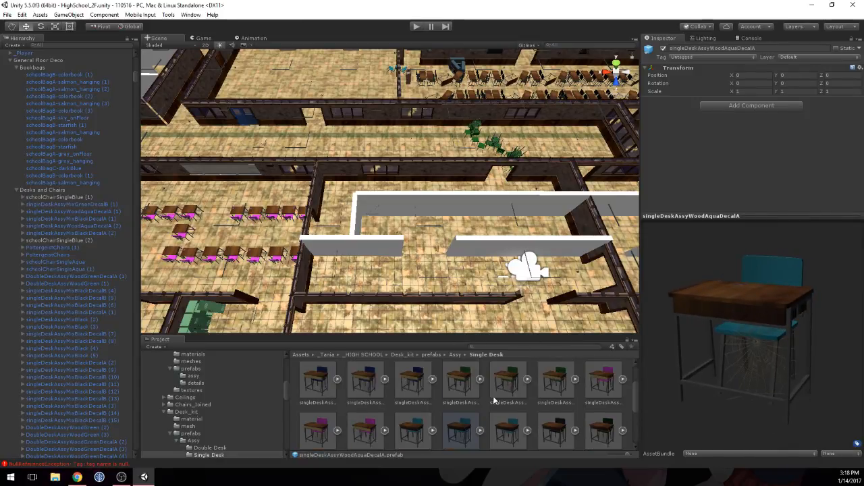
{"action": "left_click", "coordinate": [409, 378]}
{"action": "left_click_drag", "start_coordinate": [753, 317], "coordinate": [675, 311]}
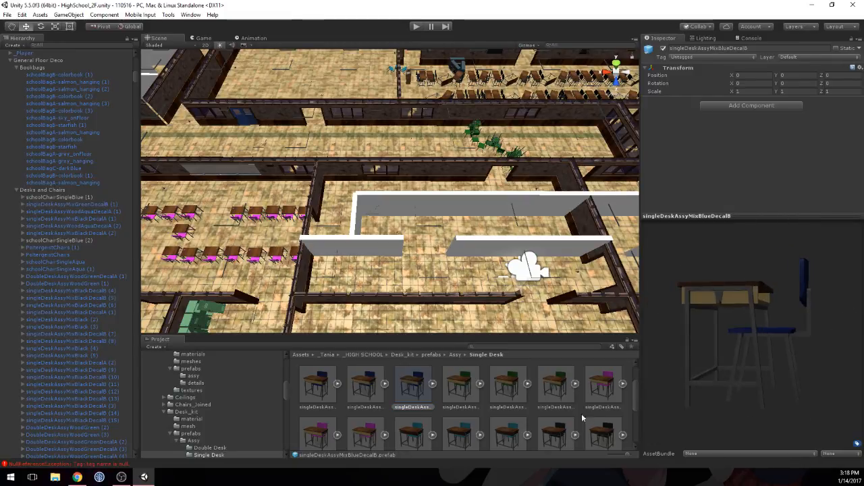
Step: Compare the aqua single desk variants, including singleDeskAssyWoodAquaDecalB and singleDeskAssyWoodAquaDecalA, and look through the remaining desk prefabs
{"action": "left_click", "coordinate": [507, 432]}
{"action": "left_click_drag", "start_coordinate": [729, 357], "coordinate": [786, 284]}
{"action": "scroll", "coordinate": [501, 396], "scroll_direction": "down", "scroll_amount": 1}
{"action": "left_click", "coordinate": [462, 398]}
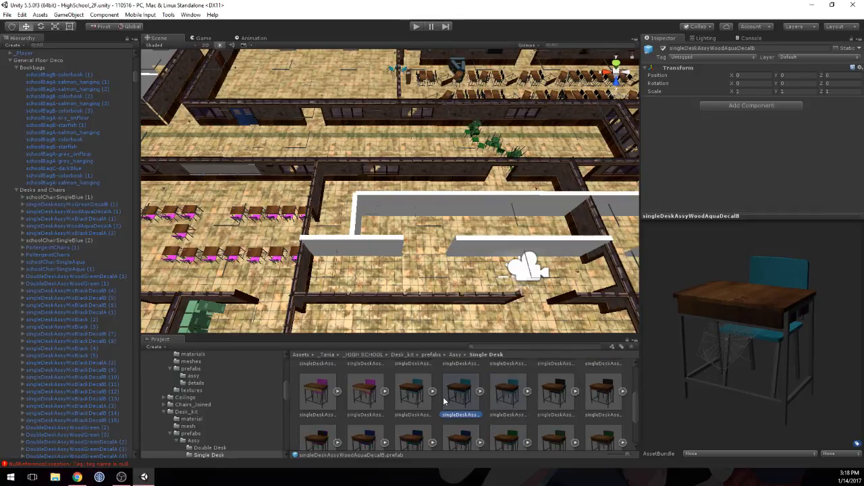
{"action": "scroll", "coordinate": [513, 382], "scroll_direction": "down", "scroll_amount": 1}
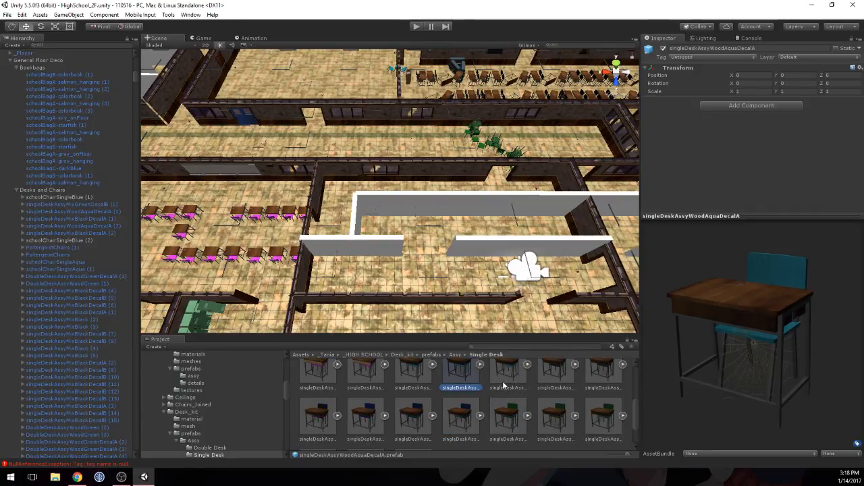
{"action": "scroll", "coordinate": [503, 386], "scroll_direction": "down", "scroll_amount": 1}
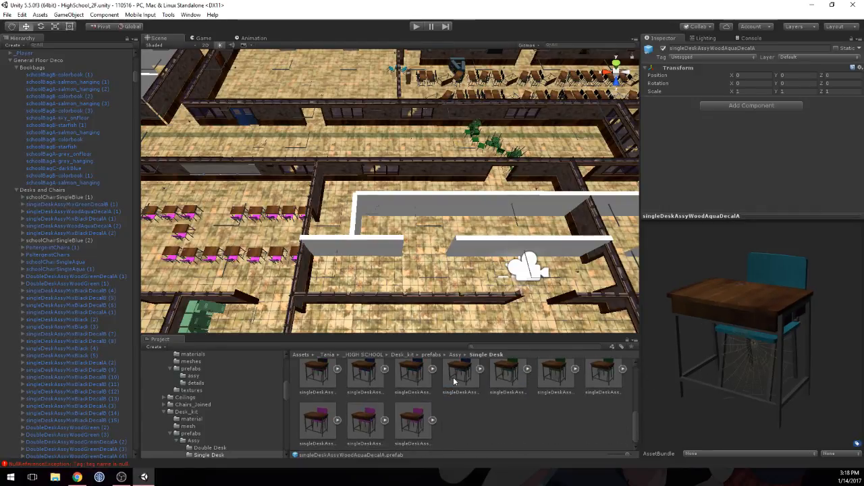
{"action": "scroll", "coordinate": [454, 381], "scroll_direction": "up", "scroll_amount": 3}
{"action": "scroll", "coordinate": [455, 397], "scroll_direction": "up", "scroll_amount": 2}
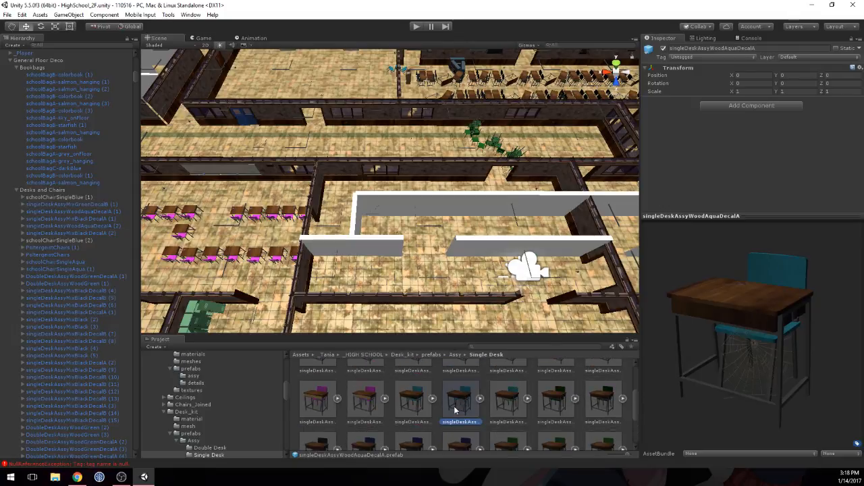
Step: Open the Double Desk folder of the Desk_kit assembly prefabs
{"action": "left_click", "coordinate": [456, 354]}
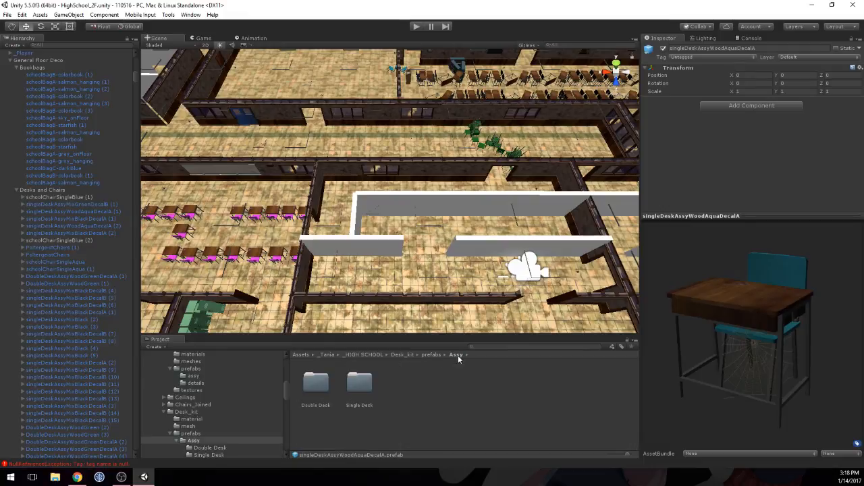
{"action": "double_click", "coordinate": [315, 383]}
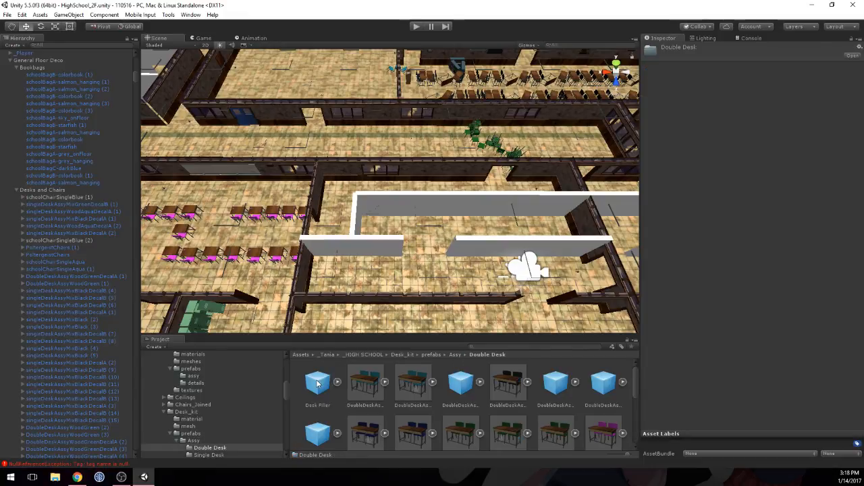
Step: Look through the remaining double desk prefabs and open the prefabs folder of the Chairs_Joined kit under _HIGH SCHOOL
{"action": "scroll", "coordinate": [481, 379], "scroll_direction": "down", "scroll_amount": 2}
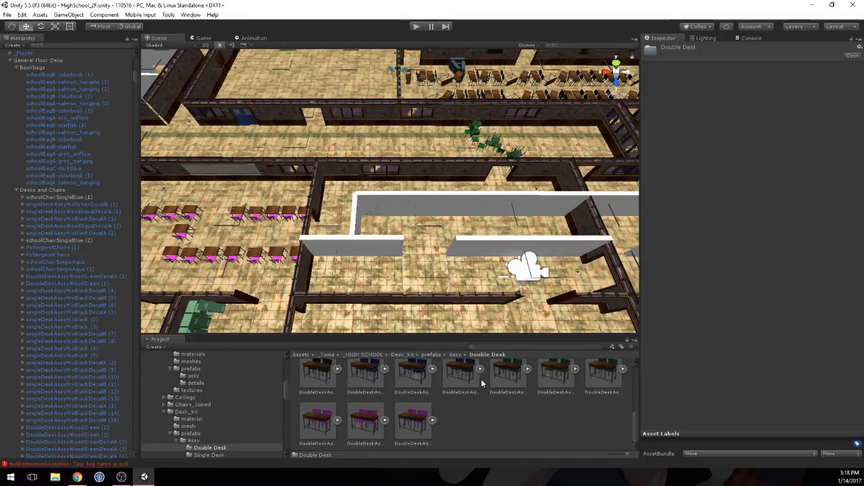
{"action": "left_click", "coordinate": [455, 355]}
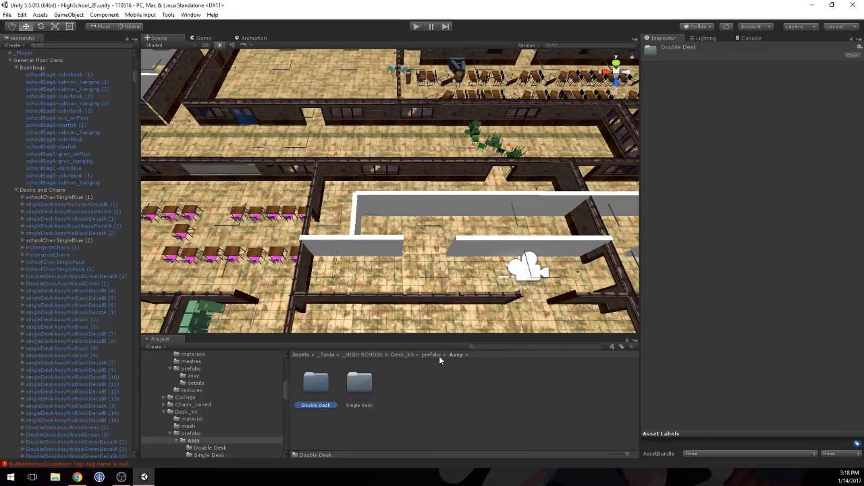
{"action": "left_click", "coordinate": [434, 354]}
{"action": "left_click", "coordinate": [403, 355]}
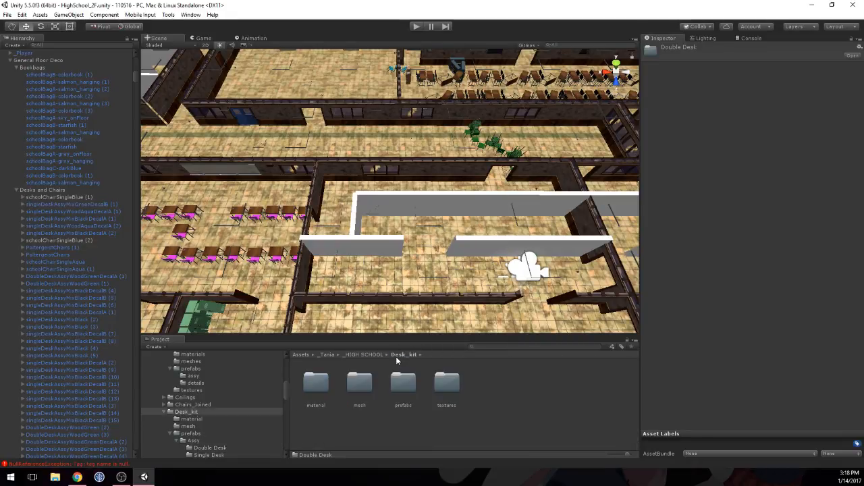
{"action": "left_click", "coordinate": [363, 354]}
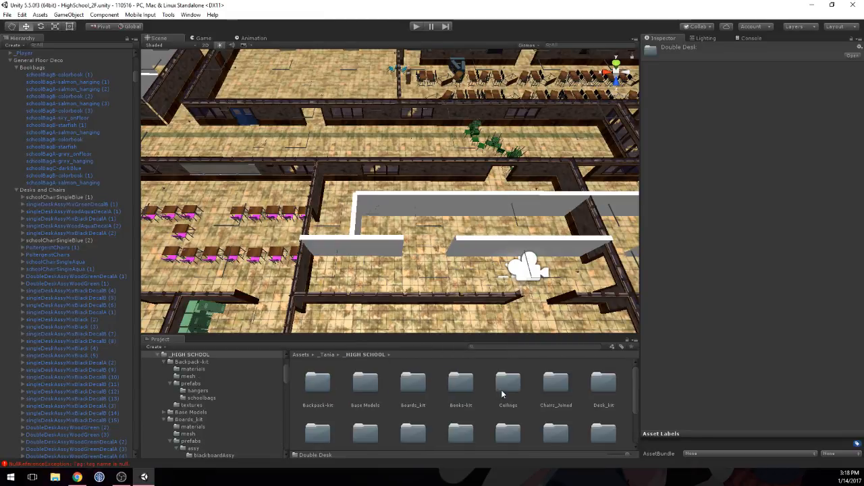
{"action": "double_click", "coordinate": [549, 387]}
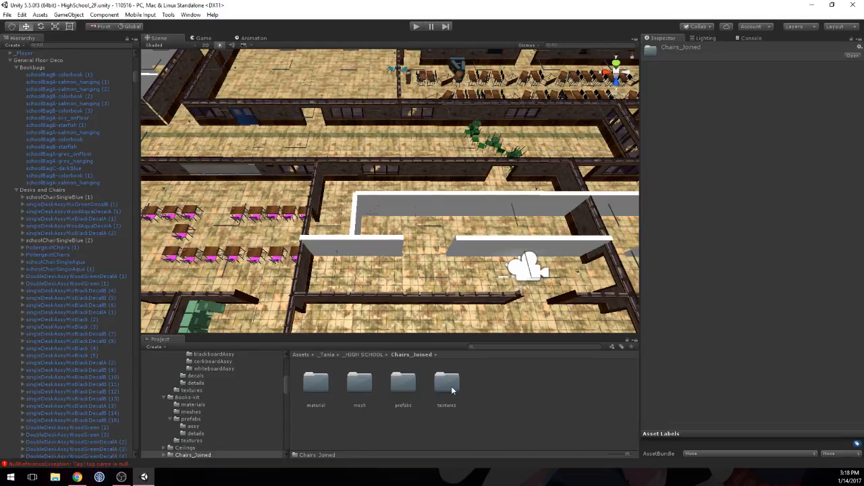
{"action": "double_click", "coordinate": [403, 383]}
Step: Reimport all the joined chair prefabs in the folder to regenerate their thumbnails
{"action": "left_click", "coordinate": [358, 384]}
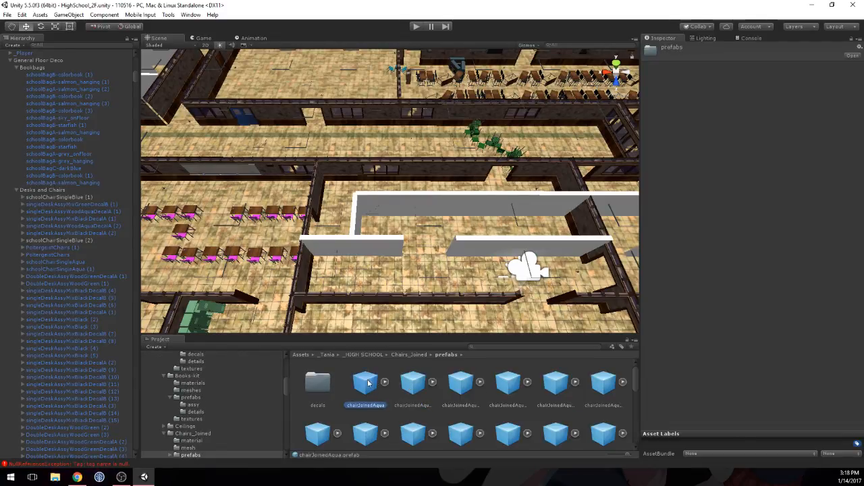
{"action": "scroll", "coordinate": [492, 396], "scroll_direction": "down", "scroll_amount": 5}
{"action": "key", "text": "ctrl+a"}
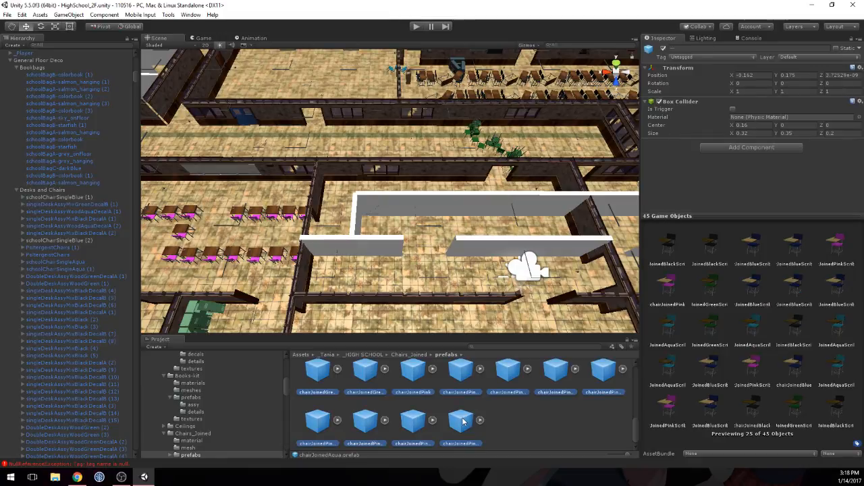
{"action": "right_click", "coordinate": [463, 421]}
{"action": "left_click", "coordinate": [487, 372]}
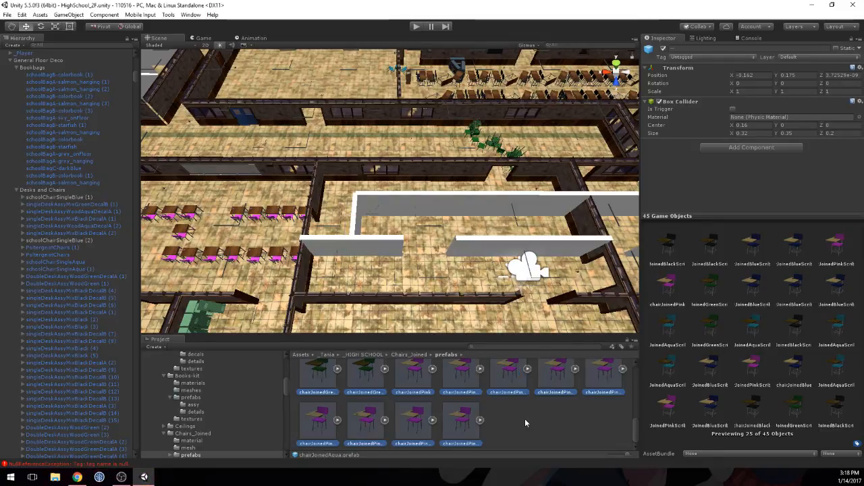
{"action": "left_click", "coordinate": [526, 422]}
{"action": "scroll", "coordinate": [444, 409], "scroll_direction": "up", "scroll_amount": 10}
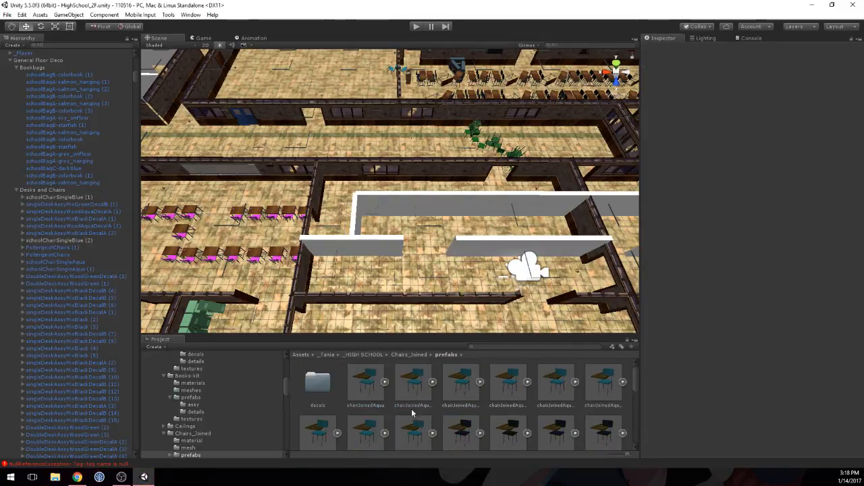
Step: Compare the aqua joined chair variants and their desktop scribbles, and preview chairJoinedAquaScribbleG from another angle
{"action": "left_click", "coordinate": [357, 386]}
{"action": "key", "text": "Right"}
{"action": "key", "text": "Right"}
{"action": "key", "text": "Right"}
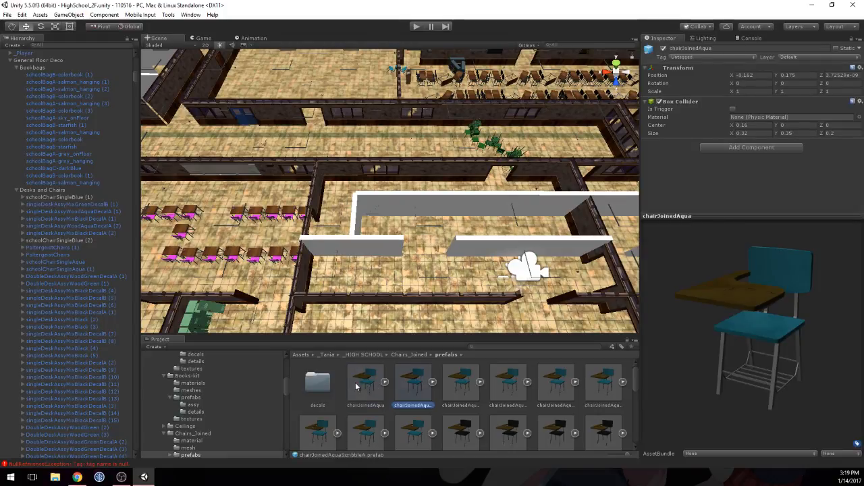
{"action": "key", "text": "Right"}
{"action": "key", "text": "Right"}
{"action": "key", "text": "Right"}
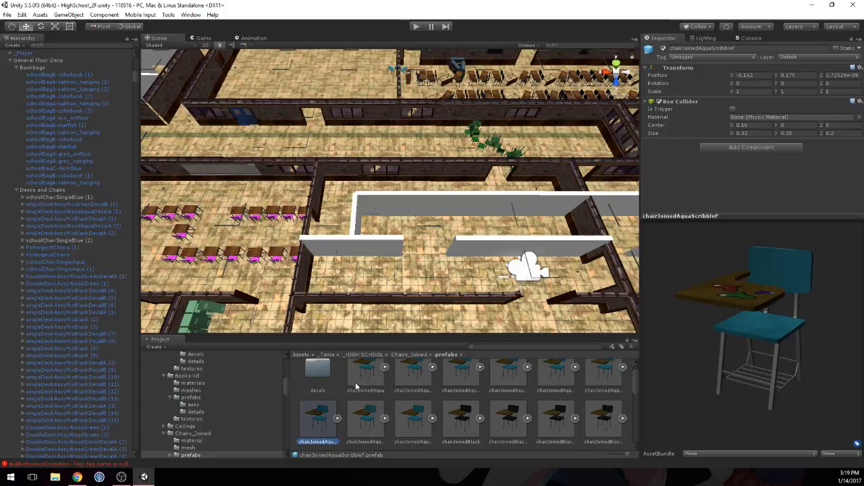
{"action": "key", "text": "Left"}
{"action": "key", "text": "Right"}
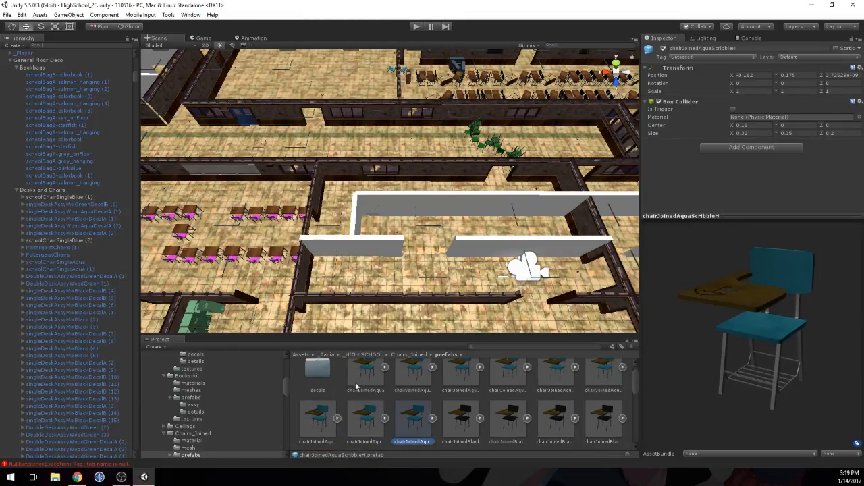
{"action": "key", "text": "Left"}
{"action": "key", "text": "Right"}
{"action": "key", "text": "Left"}
{"action": "key", "text": "Left"}
{"action": "key", "text": "Right"}
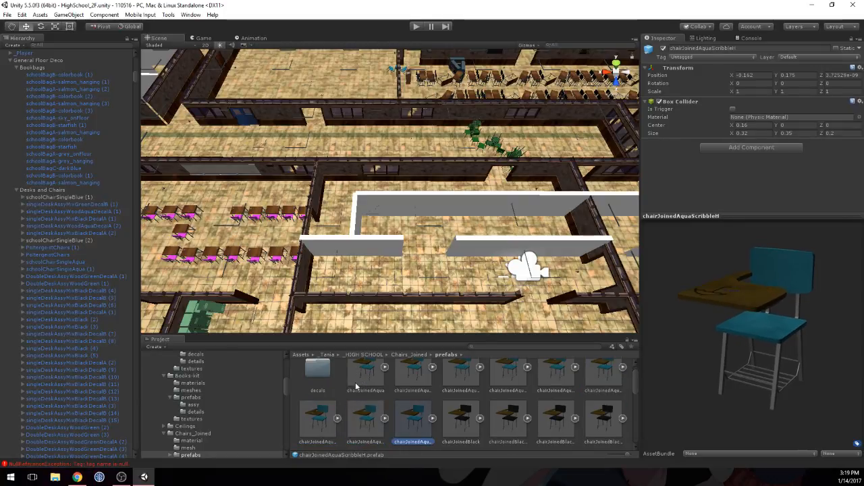
{"action": "key", "text": "Left"}
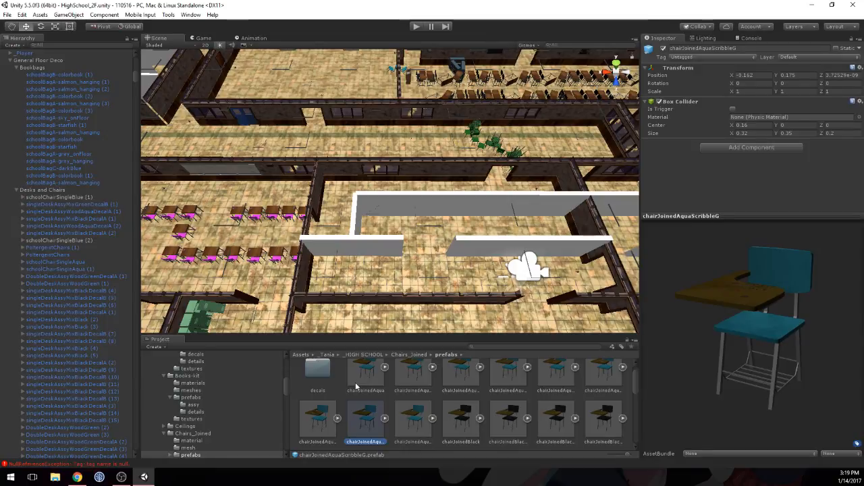
{"action": "left_click_drag", "start_coordinate": [658, 344], "coordinate": [389, 363]}
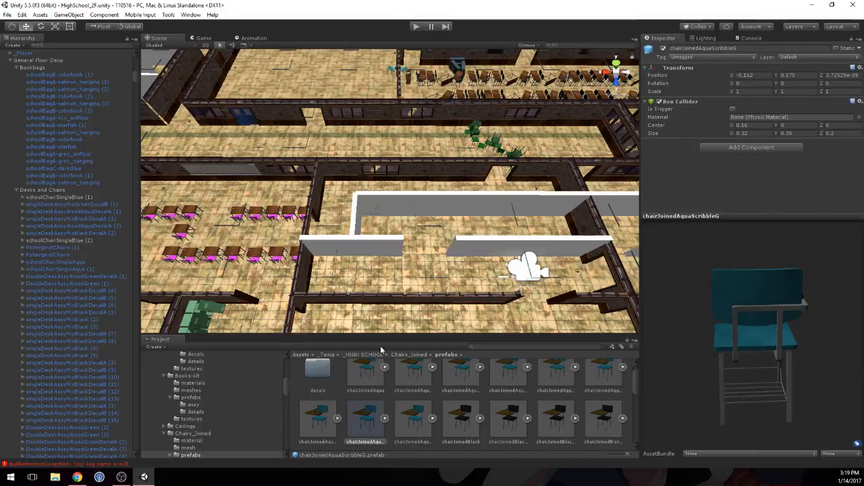
Step: Place a chairJoinedAquaScribbleG prefab in the empty partitioned room near its side wall, at about X 35.05, Z 8.07
{"action": "left_click_drag", "start_coordinate": [368, 416], "coordinate": [568, 220]}
{"action": "middle_click_drag", "start_coordinate": [361, 213], "coordinate": [358, 234]}
{"action": "scroll", "coordinate": [358, 234], "scroll_direction": "up", "scroll_amount": 5}
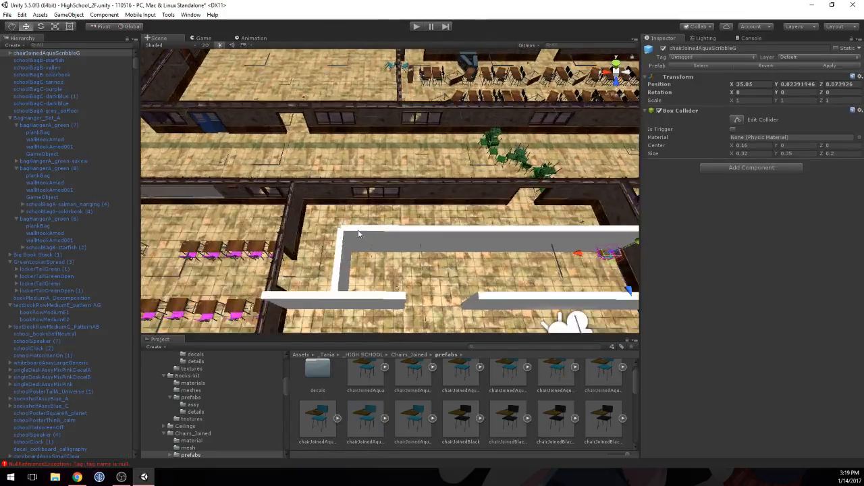
{"action": "right_click_drag", "start_coordinate": [358, 234], "coordinate": [628, 217]}
{"action": "middle_click_drag", "start_coordinate": [155, 277], "coordinate": [243, 266]}
{"action": "right_click_drag", "start_coordinate": [384, 236], "coordinate": [578, 214]}
{"action": "right_click_drag", "start_coordinate": [427, 222], "coordinate": [482, 221]}
{"action": "scroll", "coordinate": [343, 242], "scroll_direction": "up", "scroll_amount": 3}
{"action": "middle_click_drag", "start_coordinate": [343, 241], "coordinate": [400, 252]}
{"action": "right_click_drag", "start_coordinate": [400, 253], "coordinate": [483, 250]}
{"action": "middle_click_drag", "start_coordinate": [482, 250], "coordinate": [378, 247]}
{"action": "right_click_drag", "start_coordinate": [378, 247], "coordinate": [384, 289]}
{"action": "middle_click_drag", "start_coordinate": [384, 290], "coordinate": [331, 291]}
{"action": "right_click_drag", "start_coordinate": [331, 291], "coordinate": [291, 287]}
{"action": "middle_click_drag", "start_coordinate": [290, 286], "coordinate": [398, 273]}
{"action": "right_click_drag", "start_coordinate": [398, 273], "coordinate": [345, 289]}
{"action": "middle_click_drag", "start_coordinate": [345, 289], "coordinate": [274, 232]}
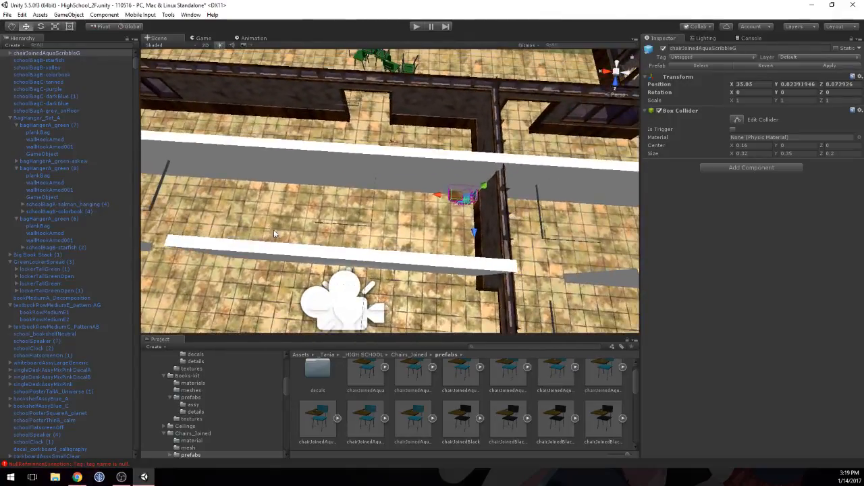
Step: Rotate the aqua joined chair to 90 on the Y axis and shift it away from the side wall to about X 35.2
{"action": "left_click_drag", "start_coordinate": [432, 200], "coordinate": [429, 200]}
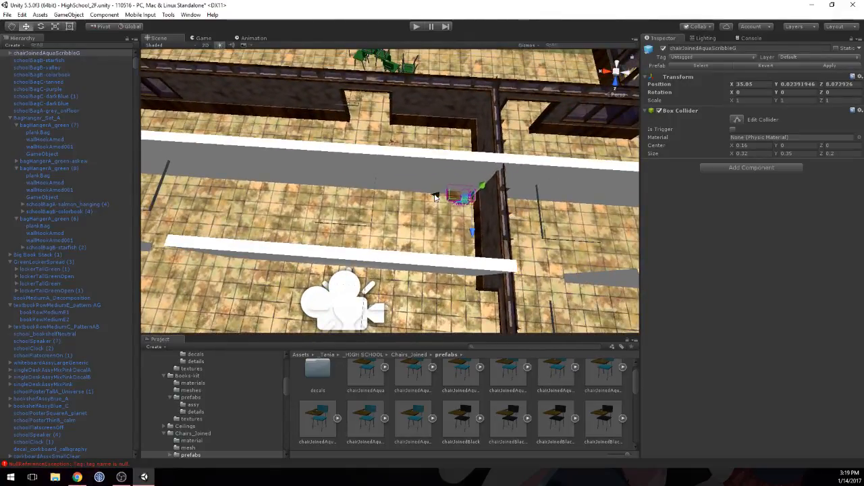
{"action": "left_click", "coordinate": [791, 83]}
{"action": "left_click", "coordinate": [792, 93]}
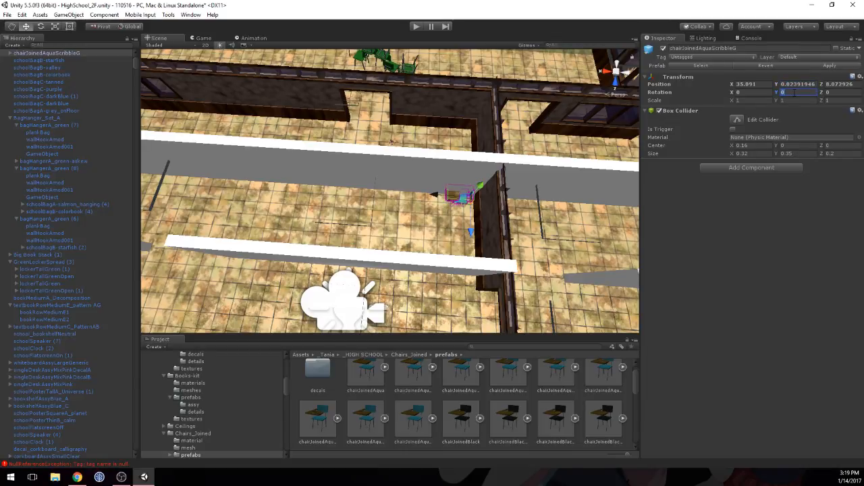
{"action": "type", "text": "90"}
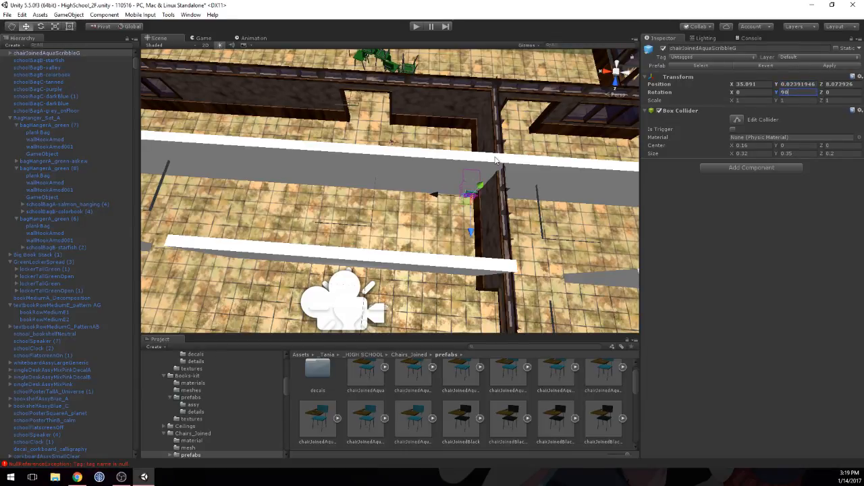
{"action": "left_click_drag", "start_coordinate": [435, 196], "coordinate": [427, 196]}
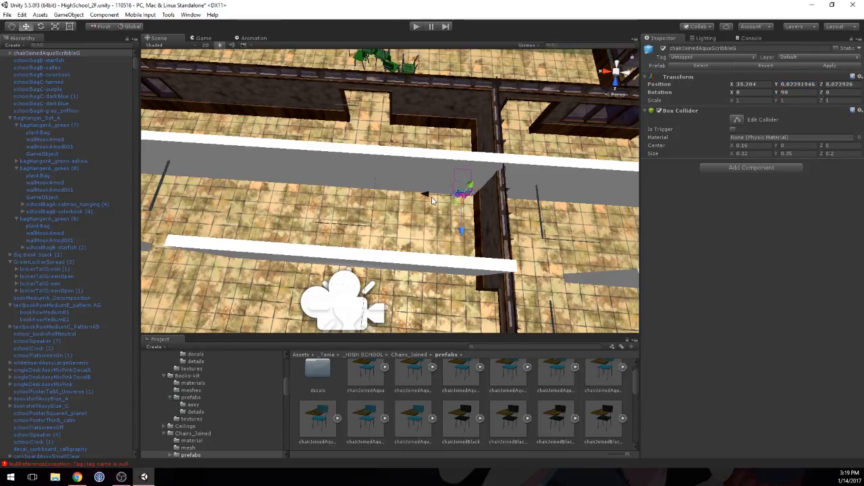
Step: Move the aqua joined chair away from the white collision wall to about Z 8.18
{"action": "left_click", "coordinate": [434, 170]}
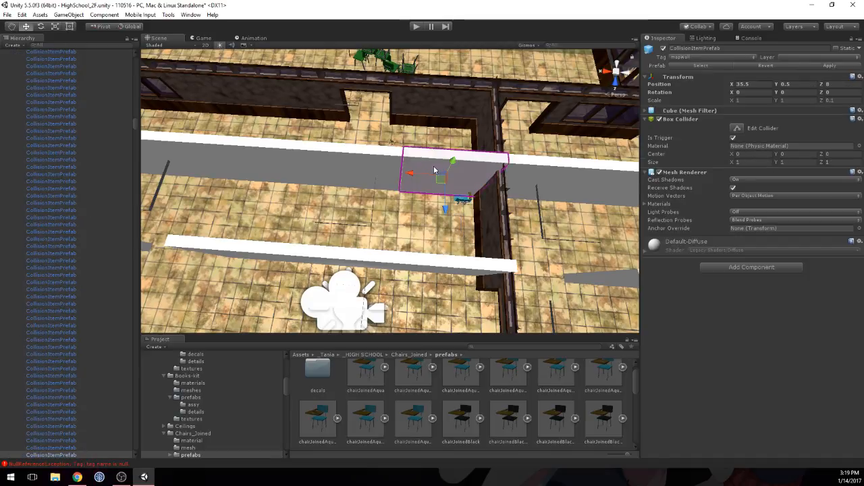
{"action": "middle_click_drag", "start_coordinate": [441, 219], "coordinate": [428, 209]}
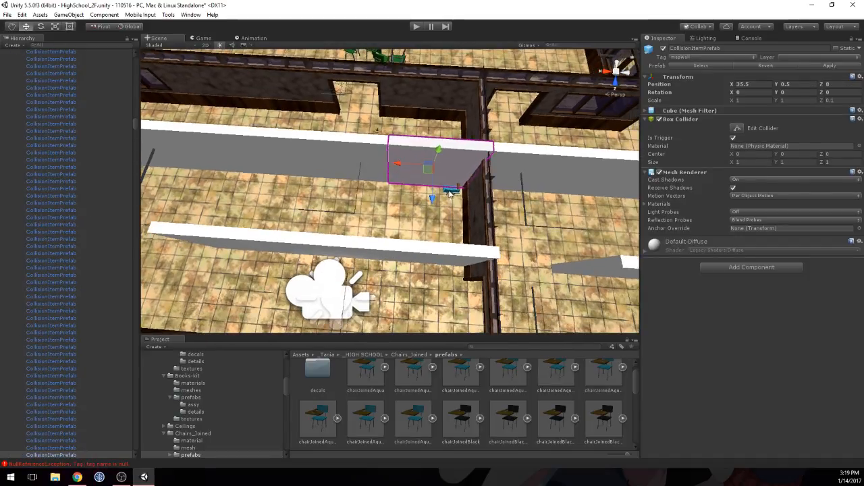
{"action": "left_click", "coordinate": [450, 193]}
{"action": "scroll", "coordinate": [446, 201], "scroll_direction": "up", "scroll_amount": 7}
{"action": "right_click_drag", "start_coordinate": [446, 201], "coordinate": [510, 186]}
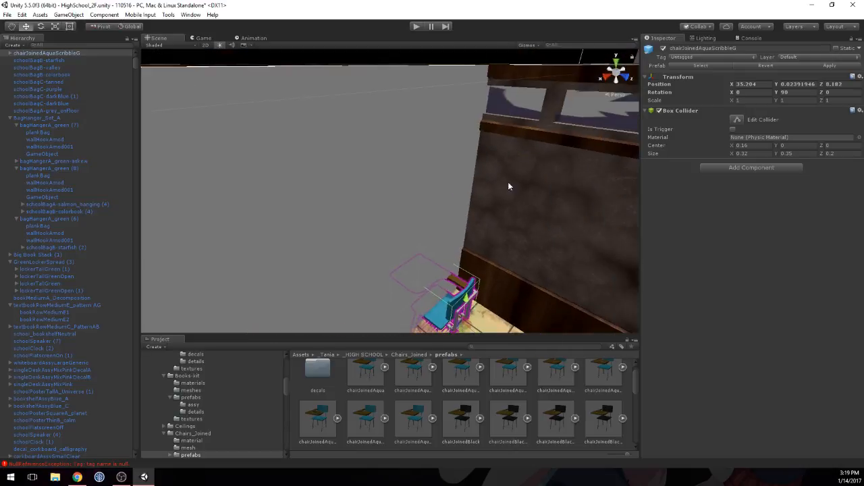
Step: Raise the aqua joined chair out of the floor by setting its Y position to 0.175
{"action": "middle_click_drag", "start_coordinate": [508, 183], "coordinate": [516, 142]}
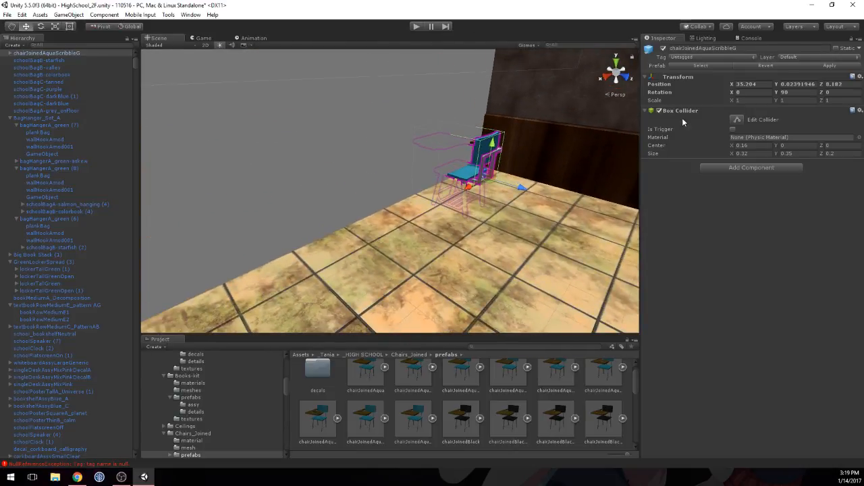
{"action": "left_click", "coordinate": [800, 84]}
{"action": "type", "text": "0.3"}
{"action": "key", "text": "BackSpace"}
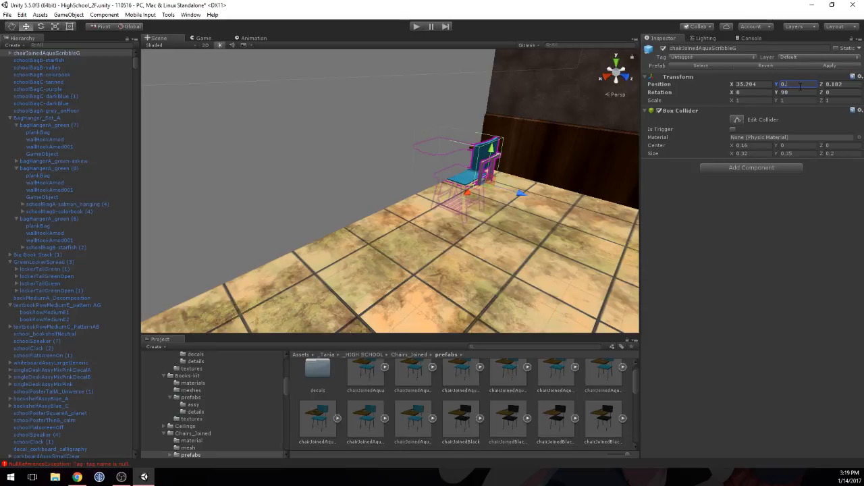
{"action": "type", "text": "2"}
{"action": "key", "text": "BackSpace"}
{"action": "type", "text": "17"}
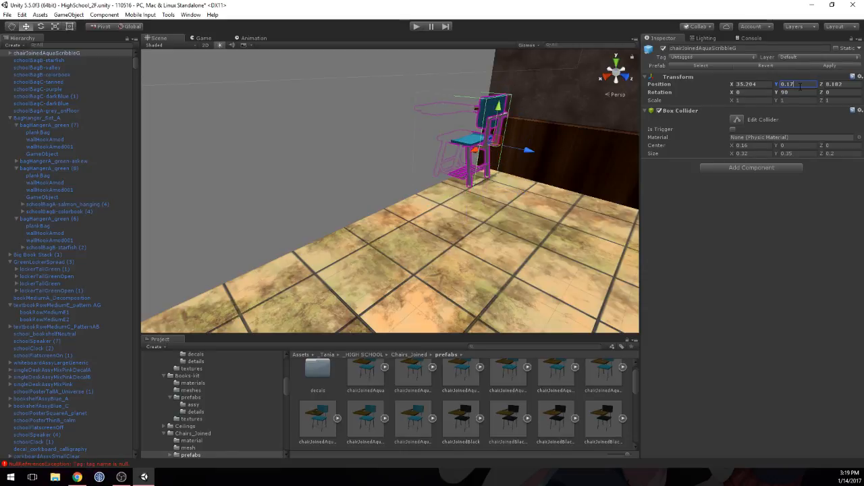
{"action": "type", "text": "5"}
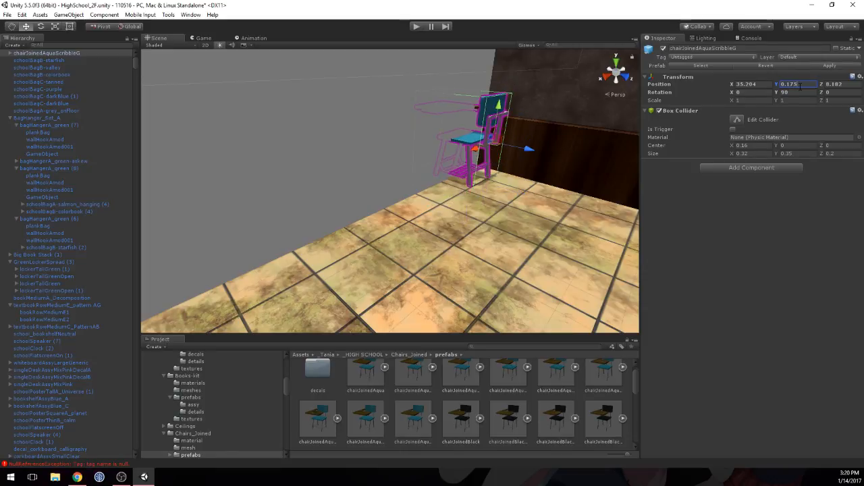
Step: Raise the aqua joined chair slightly so its legs rest on the floor, setting its Y position to 0.176
{"action": "left_click", "coordinate": [524, 155]}
{"action": "scroll", "coordinate": [491, 209], "scroll_direction": "up", "scroll_amount": 5}
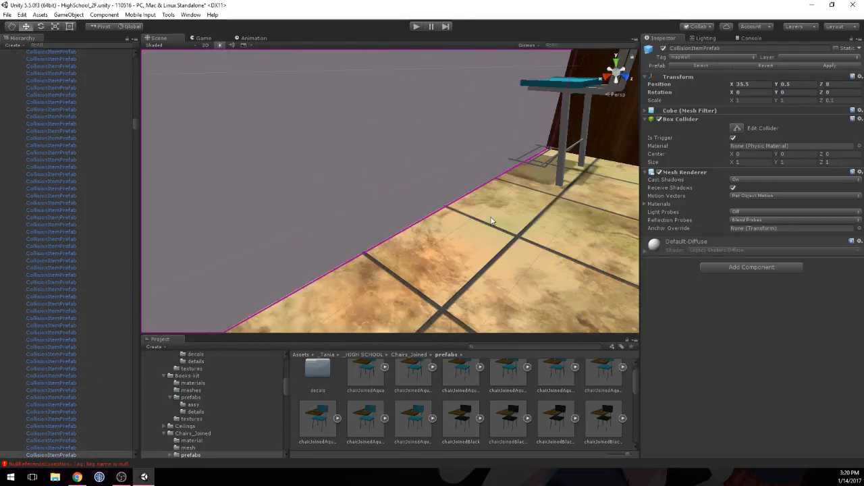
{"action": "middle_click_drag", "start_coordinate": [562, 201], "coordinate": [508, 202]}
{"action": "right_click_drag", "start_coordinate": [508, 202], "coordinate": [328, 208]}
{"action": "scroll", "coordinate": [328, 211], "scroll_direction": "up", "scroll_amount": 3}
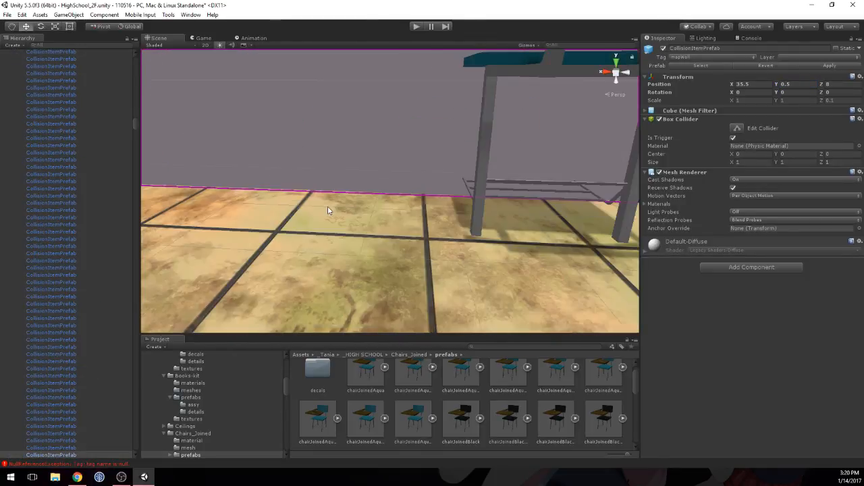
{"action": "middle_click_drag", "start_coordinate": [390, 205], "coordinate": [380, 194]}
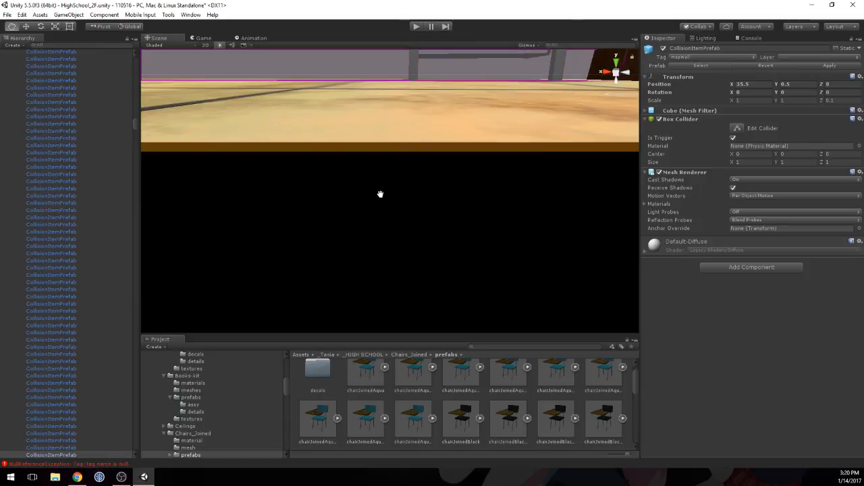
{"action": "right_click_drag", "start_coordinate": [422, 176], "coordinate": [553, 140]}
{"action": "middle_click_drag", "start_coordinate": [339, 185], "coordinate": [362, 184]}
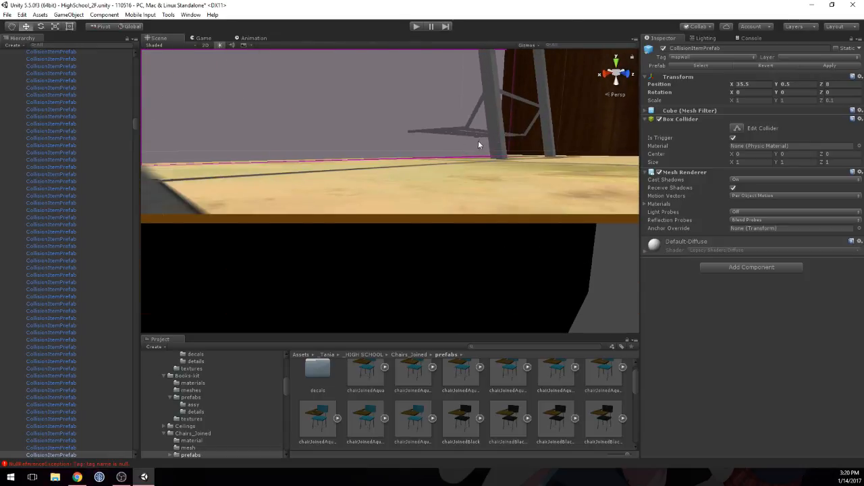
{"action": "left_click", "coordinate": [496, 135]}
{"action": "mouse_move", "coordinate": [497, 153]}
{"action": "middle_mouse_down"}
{"action": "mouse_move", "coordinate": [504, 156]}
{"action": "mouse_move", "coordinate": [493, 158]}
{"action": "middle_mouse_up"}
{"action": "right_click_drag", "start_coordinate": [480, 169], "coordinate": [598, 146]}
{"action": "mouse_move", "coordinate": [475, 183]}
{"action": "middle_mouse_down"}
{"action": "mouse_move", "coordinate": [481, 170]}
{"action": "mouse_move", "coordinate": [468, 181]}
{"action": "middle_mouse_up"}
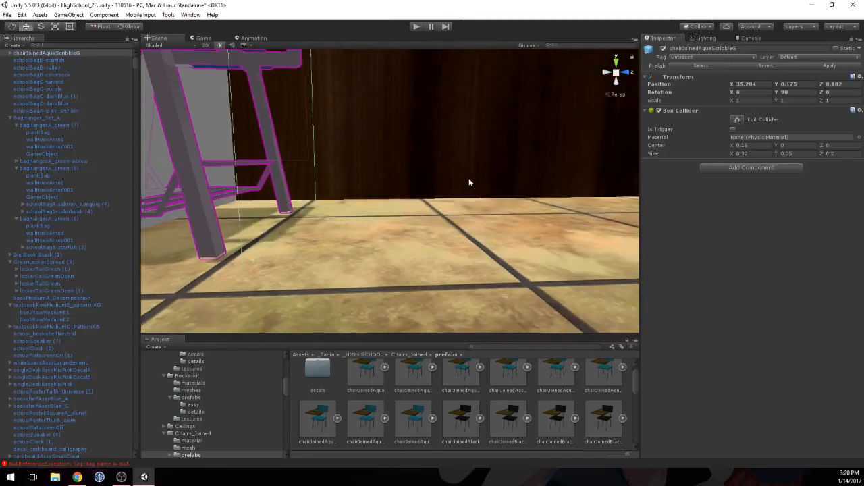
{"action": "middle_click_drag", "start_coordinate": [411, 171], "coordinate": [486, 145]}
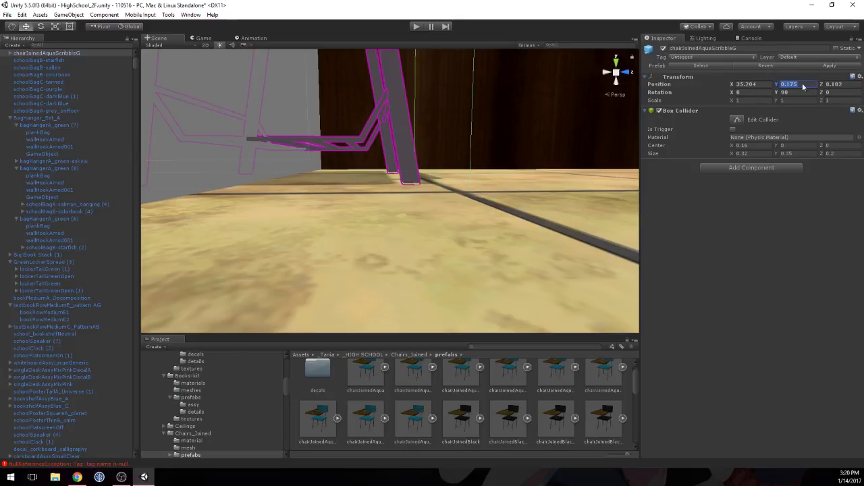
{"action": "key", "text": "BackSpace"}
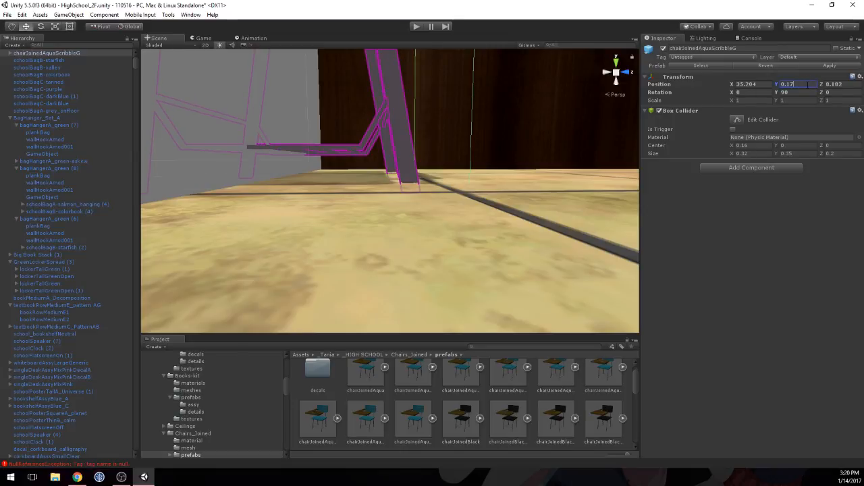
{"action": "type", "text": "6"}
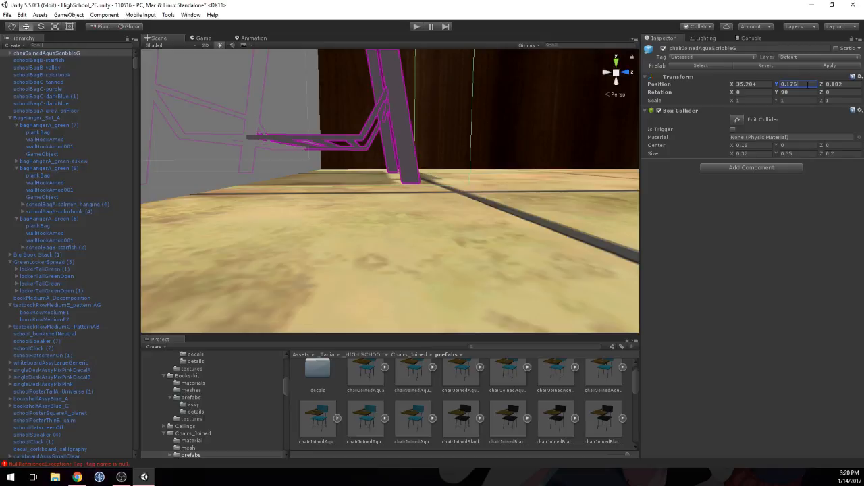
Step: Shift the aqua joined chair further from the side wall along the X axis, to about X 35.255
{"action": "middle_click_drag", "start_coordinate": [451, 152], "coordinate": [431, 210]}
{"action": "key", "text": "s"}
{"action": "right_click_drag", "start_coordinate": [453, 163], "coordinate": [219, 278]}
{"action": "key", "text": "w"}
{"action": "scroll", "coordinate": [375, 235], "scroll_direction": "down", "scroll_amount": 2}
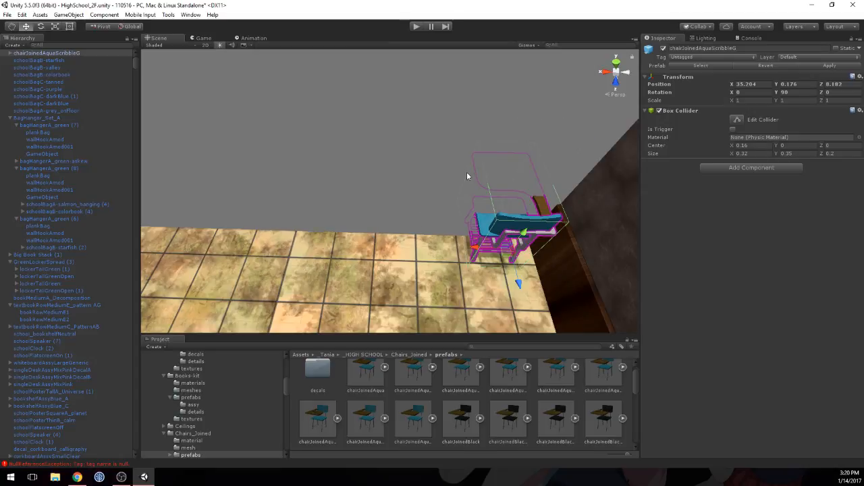
{"action": "scroll", "coordinate": [480, 128], "scroll_direction": "down", "scroll_amount": 2}
{"action": "left_click", "coordinate": [480, 127]}
{"action": "scroll", "coordinate": [470, 128], "scroll_direction": "down", "scroll_amount": 2}
{"action": "left_click", "coordinate": [464, 209]}
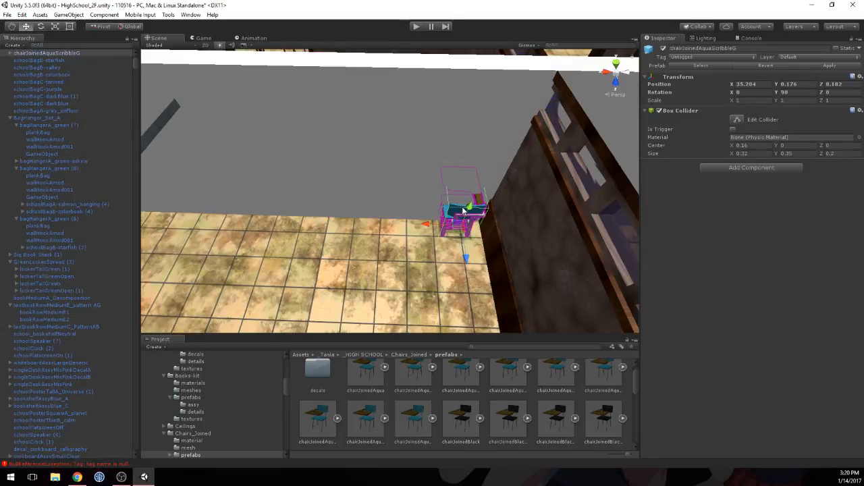
{"action": "left_click_drag", "start_coordinate": [434, 228], "coordinate": [421, 227]}
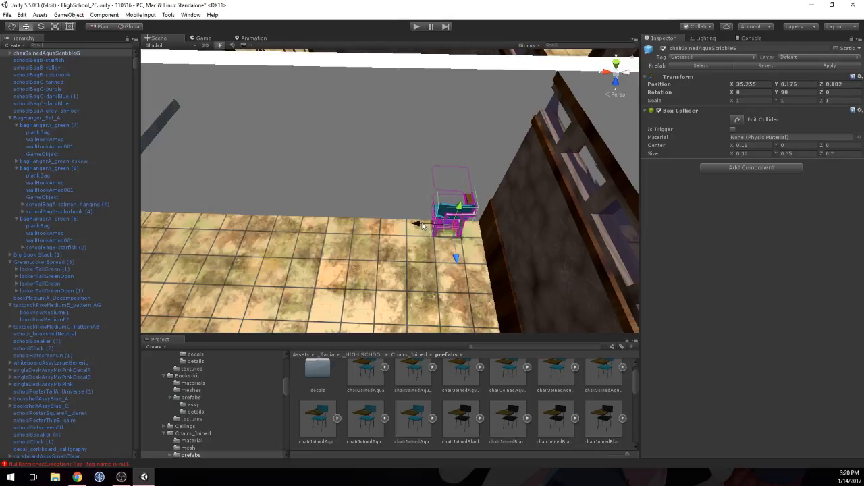
Step: Duplicate the aqua joined chair twice and space the copies in a row along X, the last at about X 35.92
{"action": "scroll", "coordinate": [464, 224], "scroll_direction": "up", "scroll_amount": 2}
{"action": "middle_click_drag", "start_coordinate": [476, 223], "coordinate": [434, 217]}
{"action": "scroll", "coordinate": [425, 215], "scroll_direction": "up", "scroll_amount": 2}
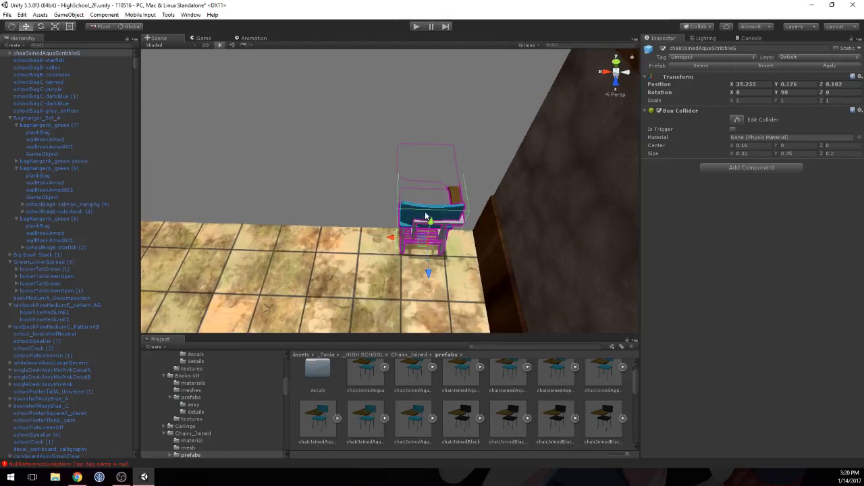
{"action": "scroll", "coordinate": [459, 220], "scroll_direction": "down", "scroll_amount": 2}
{"action": "left_click", "coordinate": [413, 228]}
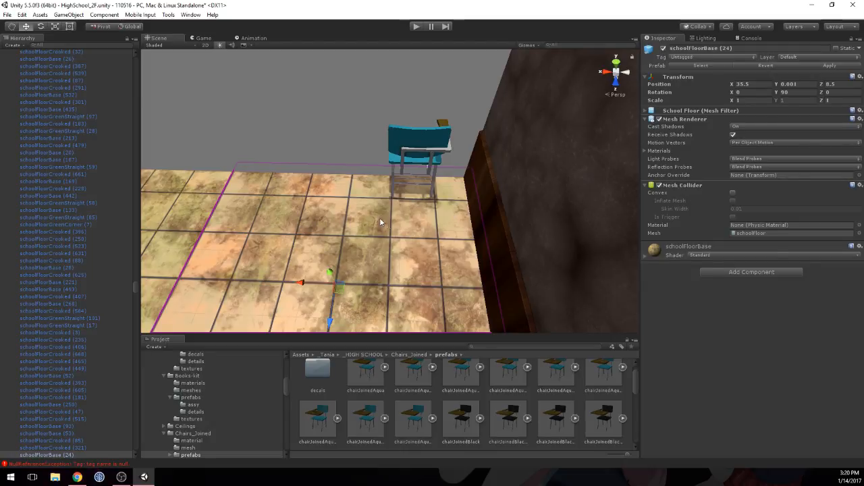
{"action": "left_click", "coordinate": [424, 134]}
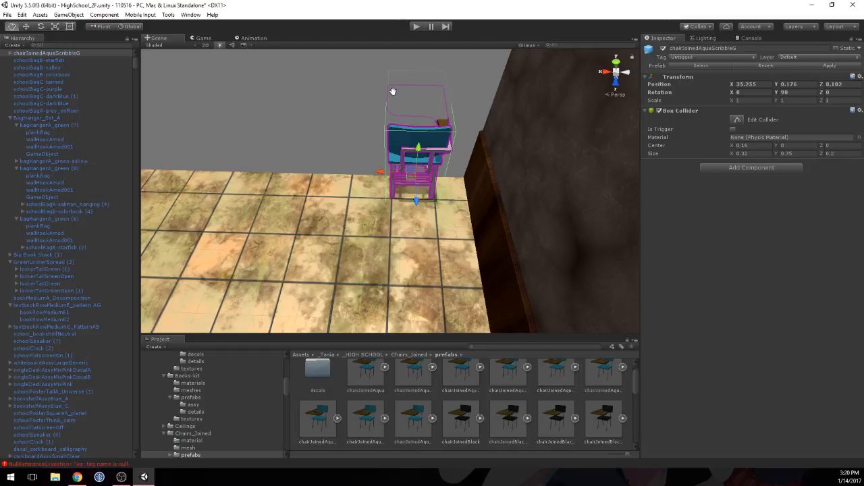
{"action": "middle_click_drag", "start_coordinate": [393, 92], "coordinate": [411, 121]}
{"action": "left_click_drag", "start_coordinate": [411, 124], "coordinate": [288, 175], "text": "alt"}
{"action": "key", "text": "ctrl+d"}
{"action": "key", "text": "ctrl+d"}
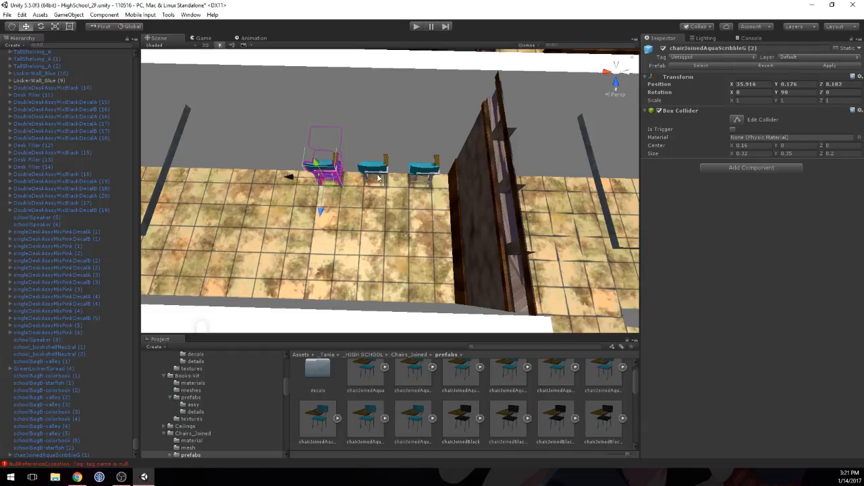
Step: Turn off the collision wall's Mesh Renderer and shift all three aqua chairs together toward the side wall, the first to about X 35.18
{"action": "left_click", "coordinate": [405, 124]}
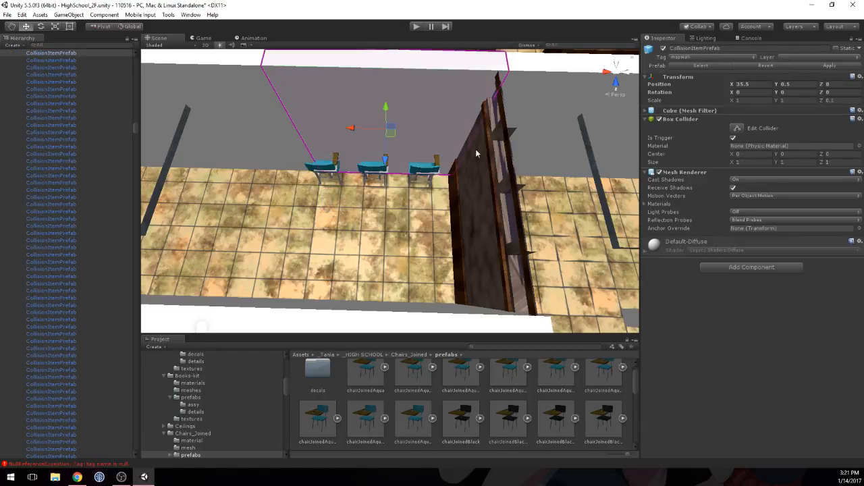
{"action": "left_click", "coordinate": [659, 172]}
{"action": "left_click", "coordinate": [420, 174]}
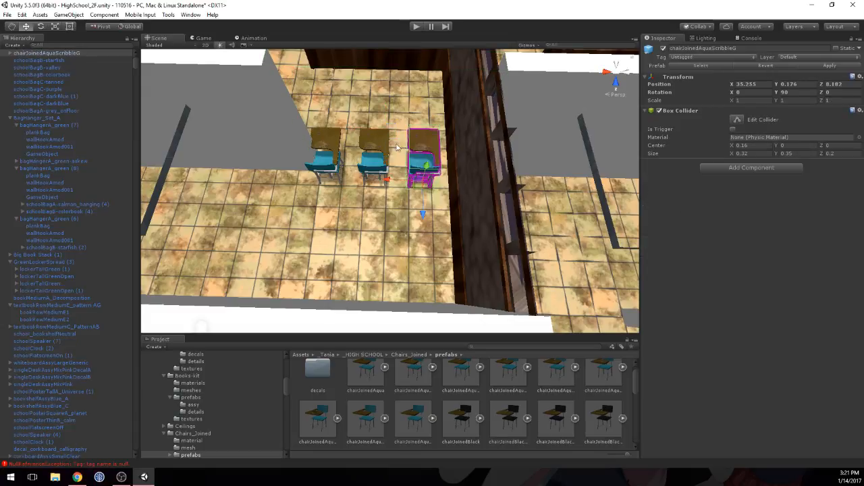
{"action": "left_click", "coordinate": [377, 145], "text": "shift"}
{"action": "left_click", "coordinate": [325, 149], "text": "shift"}
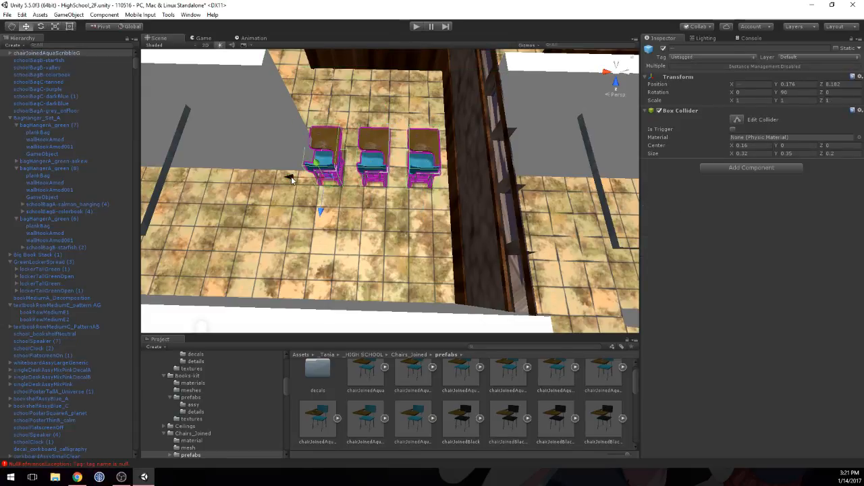
{"action": "left_click_drag", "start_coordinate": [291, 180], "coordinate": [303, 182]}
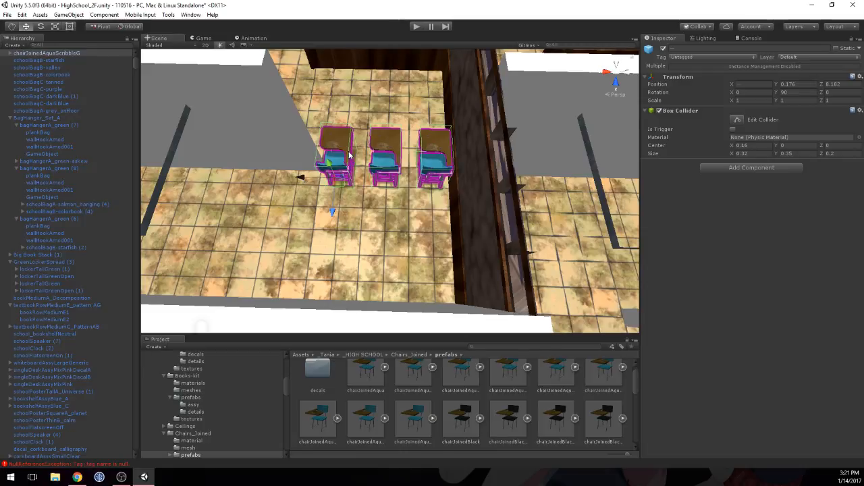
Step: Compare the desktop decals of the three placed aqua chairs with the chairJoinedAquaScribbleB prefab preview
{"action": "middle_click_drag", "start_coordinate": [377, 149], "coordinate": [443, 144]}
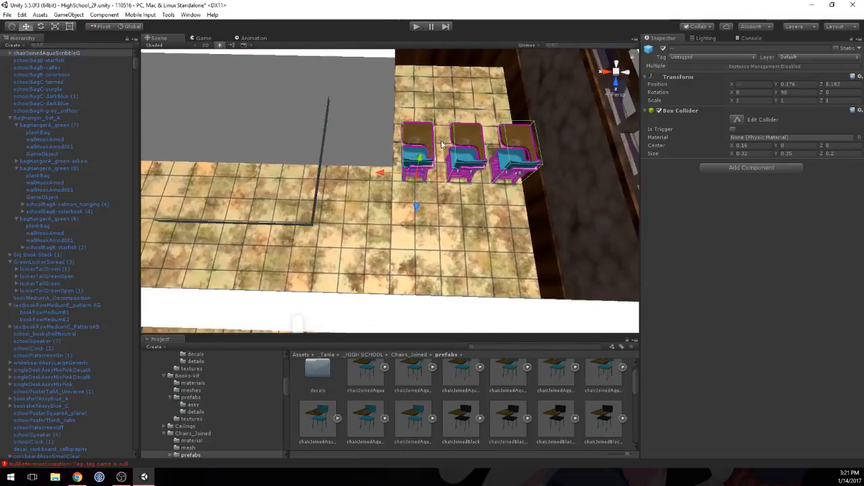
{"action": "scroll", "coordinate": [442, 144], "scroll_direction": "down", "scroll_amount": 5}
{"action": "scroll", "coordinate": [427, 154], "scroll_direction": "up", "scroll_amount": 5}
{"action": "middle_click_drag", "start_coordinate": [490, 121], "coordinate": [432, 152]}
{"action": "scroll", "coordinate": [432, 153], "scroll_direction": "up", "scroll_amount": 5}
{"action": "scroll", "coordinate": [427, 149], "scroll_direction": "down", "scroll_amount": 4}
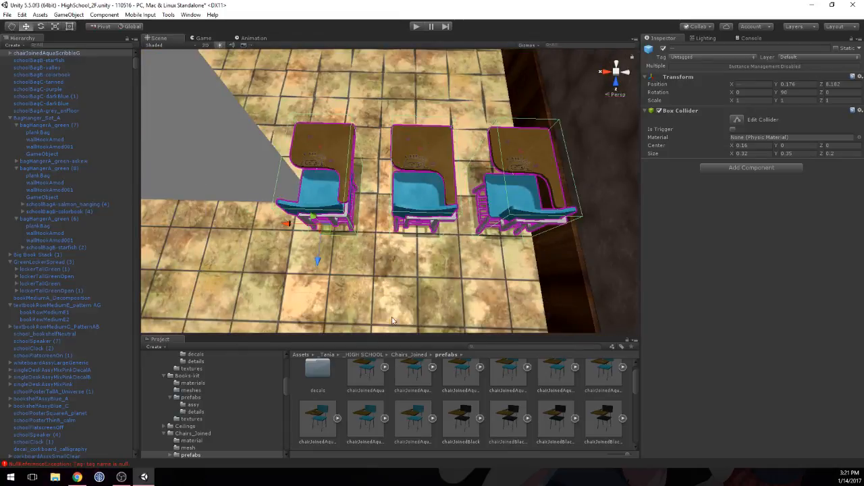
{"action": "left_click", "coordinate": [416, 144]}
{"action": "left_click", "coordinate": [456, 376]}
{"action": "left_click_drag", "start_coordinate": [702, 317], "coordinate": [505, 407]}
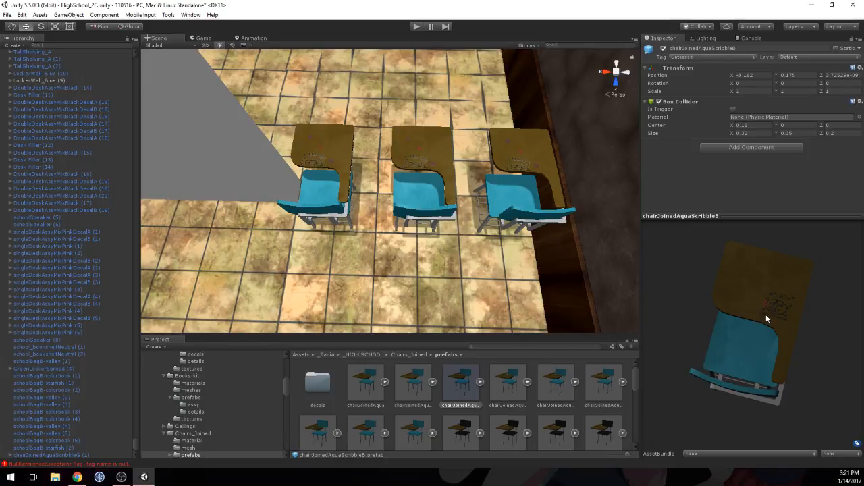
{"action": "left_click", "coordinate": [345, 155]}
{"action": "left_click", "coordinate": [403, 152]}
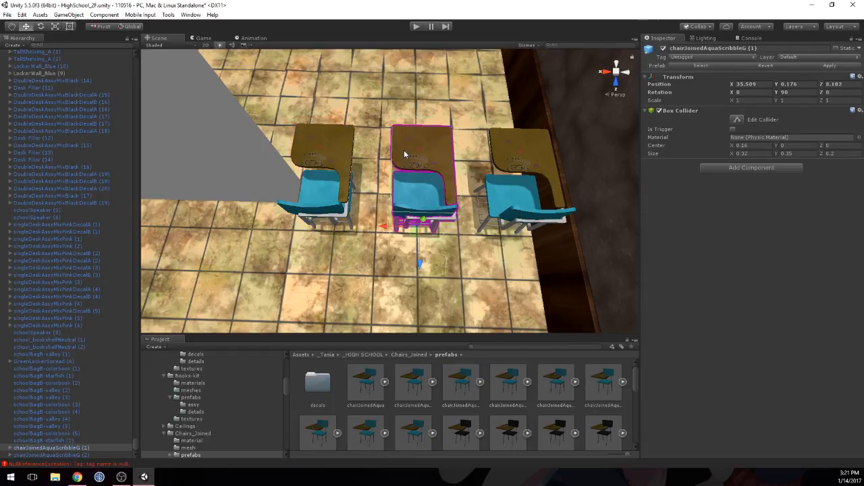
{"action": "left_click", "coordinate": [344, 151]}
{"action": "left_click", "coordinate": [414, 155]}
{"action": "left_click", "coordinate": [517, 150]}
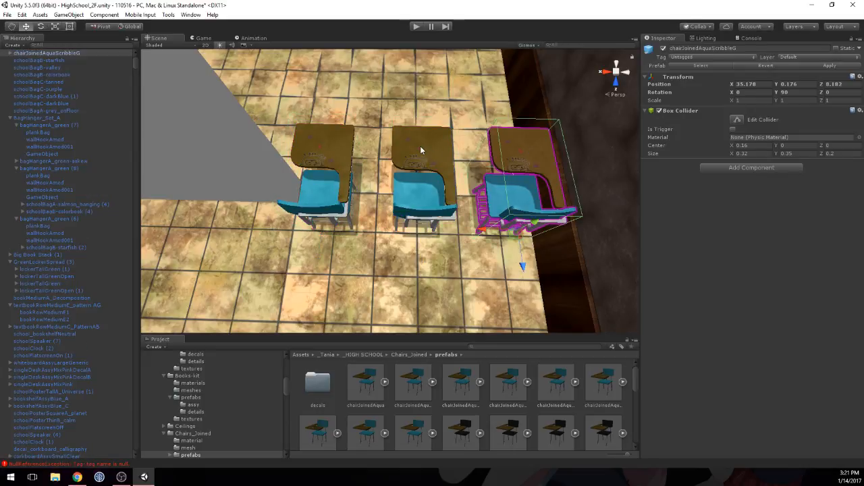
Step: Examine the desktops of other aqua joined chair prefabs from above, including ScribbleB, ScribbleA and the plain chairJoinedAqua
{"action": "left_click", "coordinate": [555, 380]}
{"action": "left_click_drag", "start_coordinate": [746, 345], "coordinate": [512, 398]}
{"action": "left_click", "coordinate": [465, 377]}
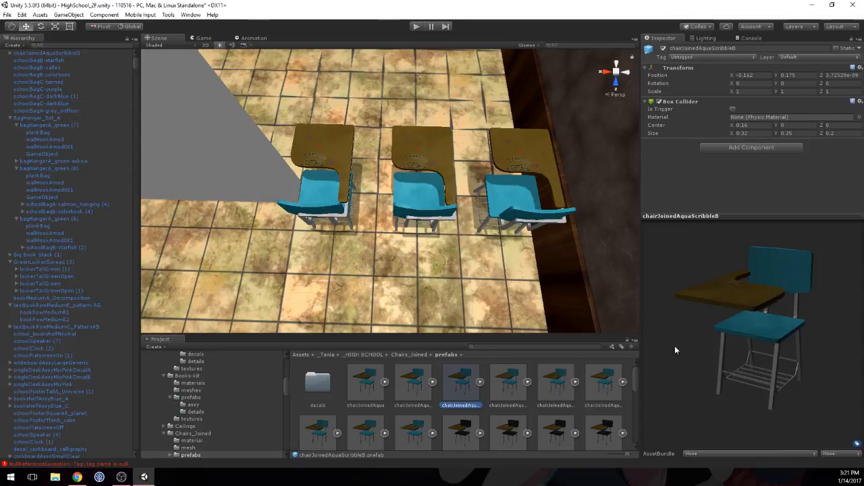
{"action": "left_click_drag", "start_coordinate": [733, 329], "coordinate": [490, 431]}
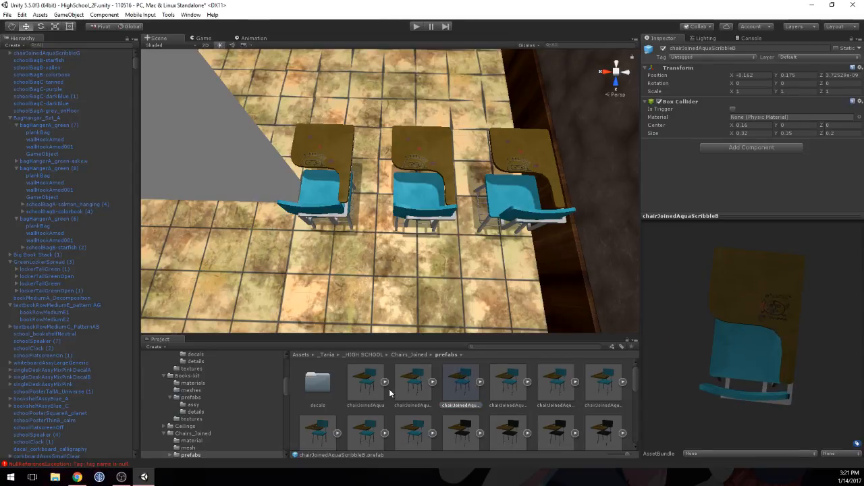
{"action": "left_click", "coordinate": [415, 385]}
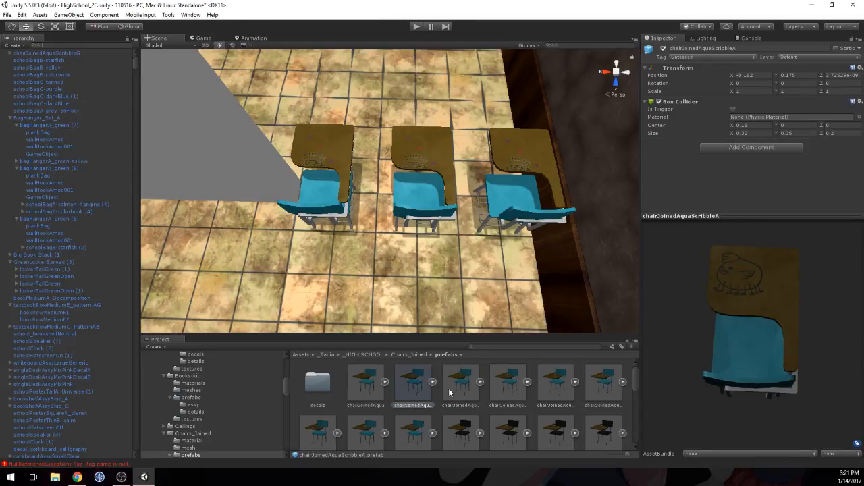
{"action": "left_click", "coordinate": [365, 384]}
{"action": "mouse_move", "coordinate": [711, 330]}
{"action": "left_mouse_down"}
{"action": "mouse_move", "coordinate": [538, 403]}
{"action": "mouse_move", "coordinate": [423, 381]}
{"action": "left_mouse_up"}
Step: Place a plain chairJoinedAqua prefab near the middle chair, setting its Y position to 0.176 and Y rotation to 90
{"action": "mouse_move", "coordinate": [432, 263]}
{"action": "left_mouse_down"}
{"action": "mouse_move", "coordinate": [417, 256]}
{"action": "mouse_move", "coordinate": [428, 267]}
{"action": "left_mouse_up"}
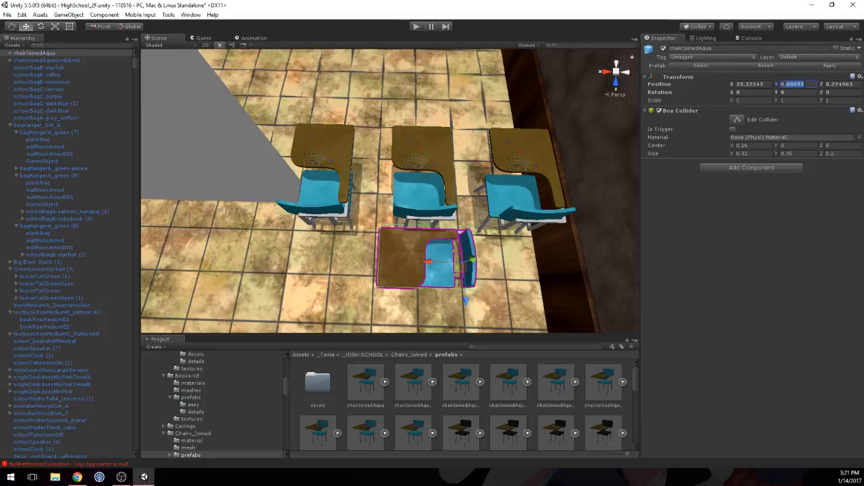
{"action": "type", "text": "0.176"}
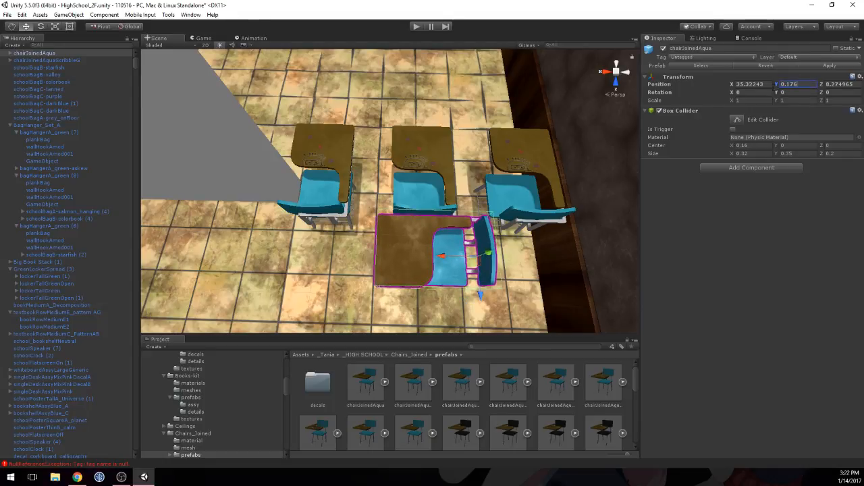
{"action": "left_click", "coordinate": [785, 92]}
{"action": "type", "text": "90"}
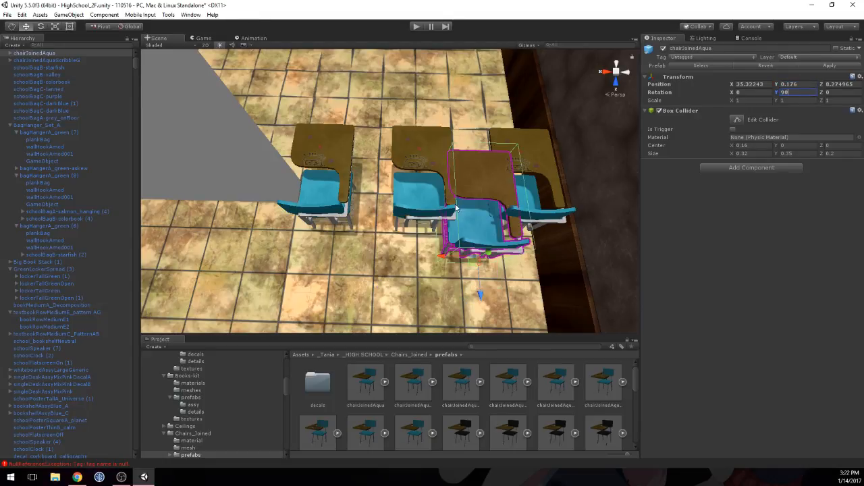
Step: Delete the middle scribbled chair and move the plain aqua chair into its place, at about X 35.508, Z 8.187
{"action": "left_click", "coordinate": [425, 155]}
{"action": "key", "text": "Delete"}
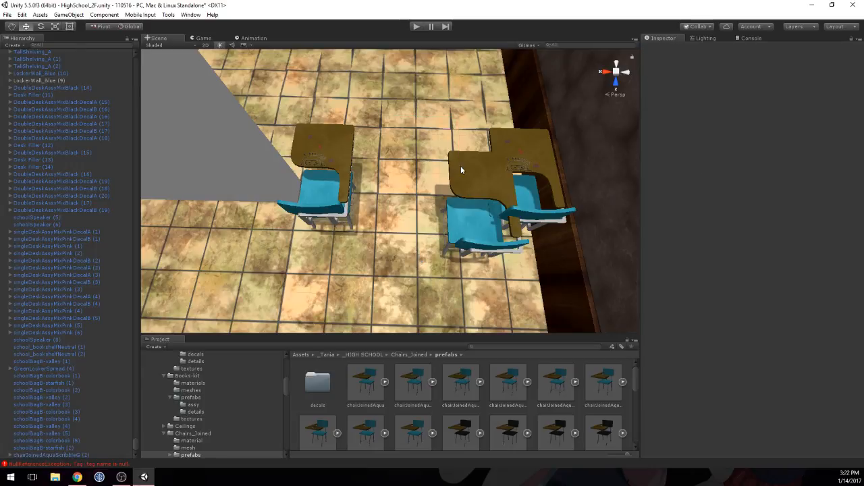
{"action": "left_click", "coordinate": [463, 211]}
{"action": "left_click_drag", "start_coordinate": [447, 254], "coordinate": [389, 252]}
{"action": "left_click_drag", "start_coordinate": [419, 293], "coordinate": [419, 275]}
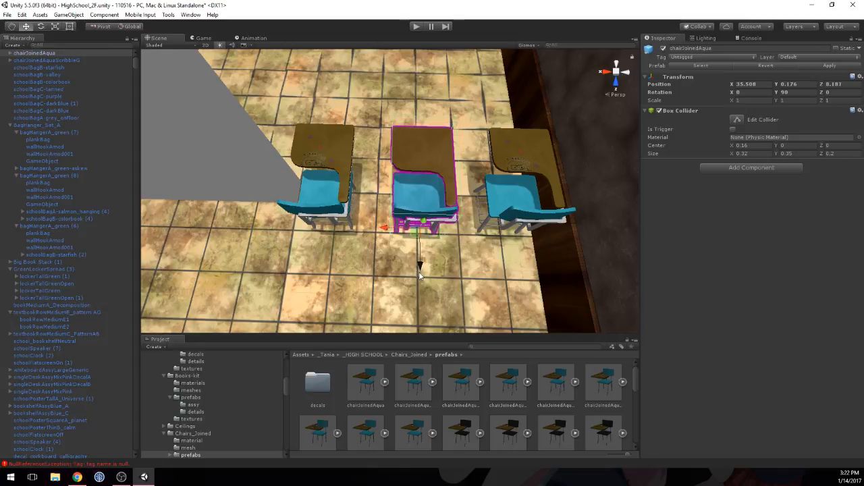
Step: Compare the three chairs' positions and align the plain middle chair with its neighbours by setting its Z position to 8.182
{"action": "left_click", "coordinate": [332, 158]}
{"action": "left_click", "coordinate": [420, 148]}
{"action": "left_click", "coordinate": [515, 144]}
{"action": "left_click", "coordinate": [424, 146]}
{"action": "left_click", "coordinate": [372, 146]}
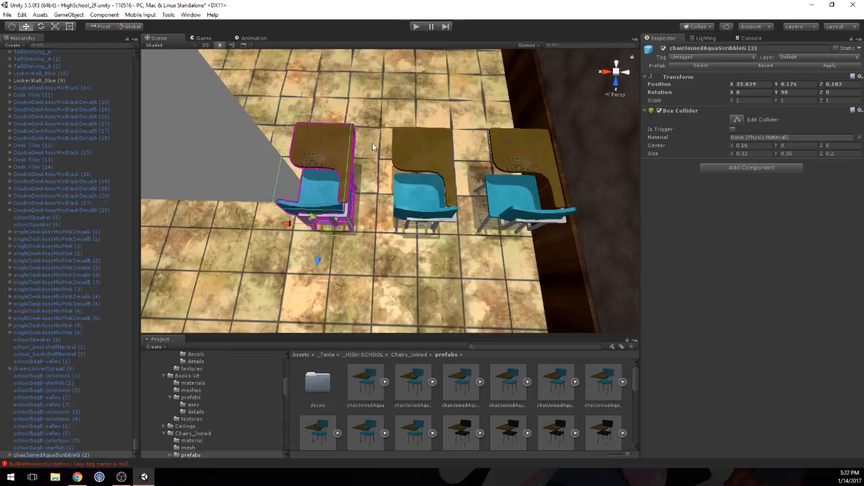
{"action": "left_click", "coordinate": [434, 143]}
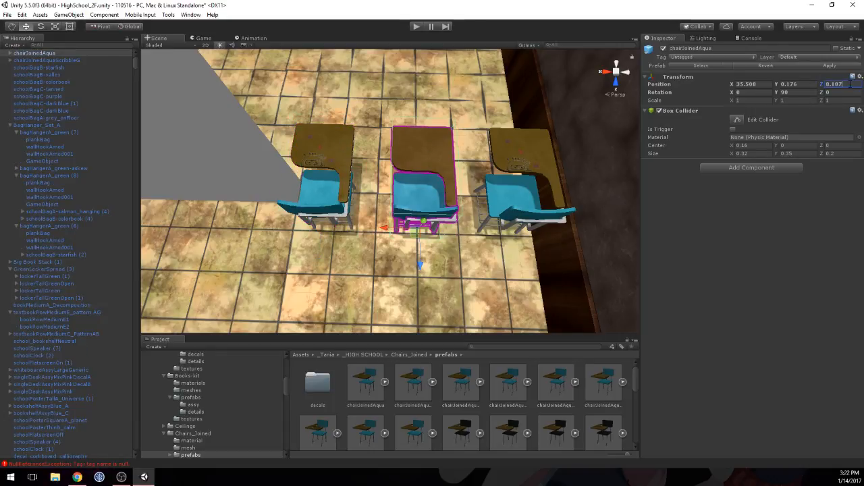
{"action": "key", "text": "BackSpace"}
{"action": "type", "text": "2"}
{"action": "left_click", "coordinate": [323, 163]}
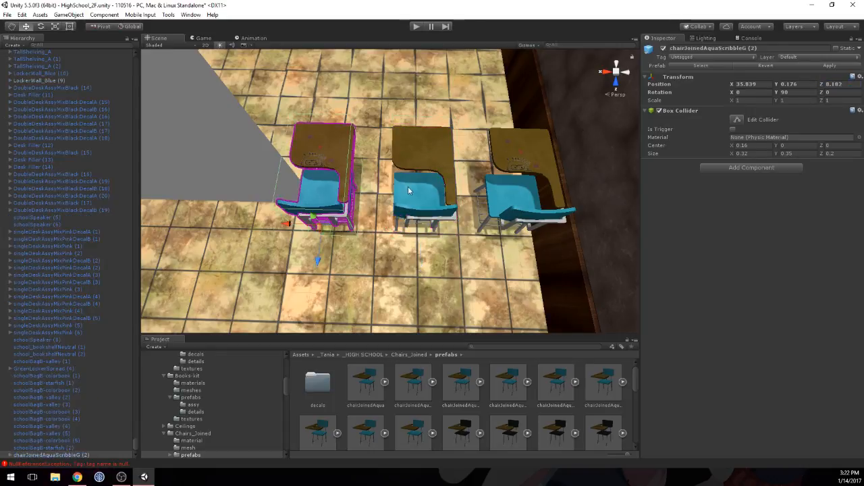
Step: Inspect the row of three aqua chairs and delete the scribbled chair beside the grey partition
{"action": "middle_click_drag", "start_coordinate": [408, 187], "coordinate": [411, 103]}
{"action": "right_click_drag", "start_coordinate": [417, 162], "coordinate": [422, 145]}
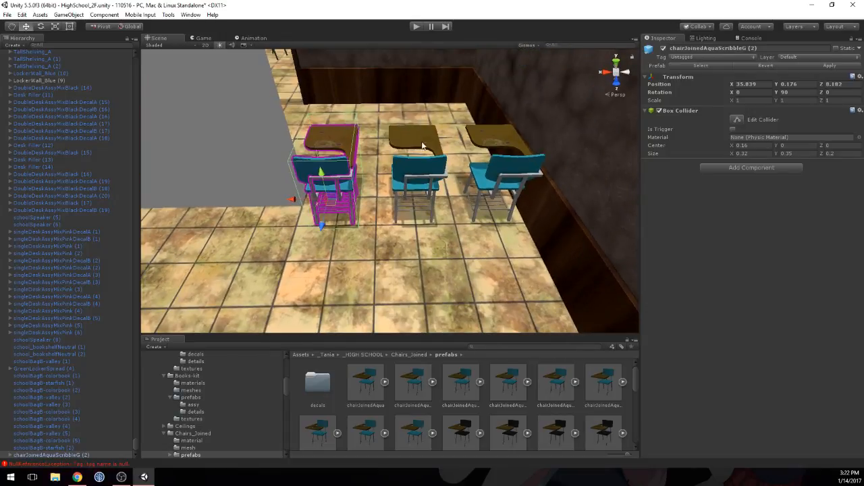
{"action": "left_click", "coordinate": [416, 142]}
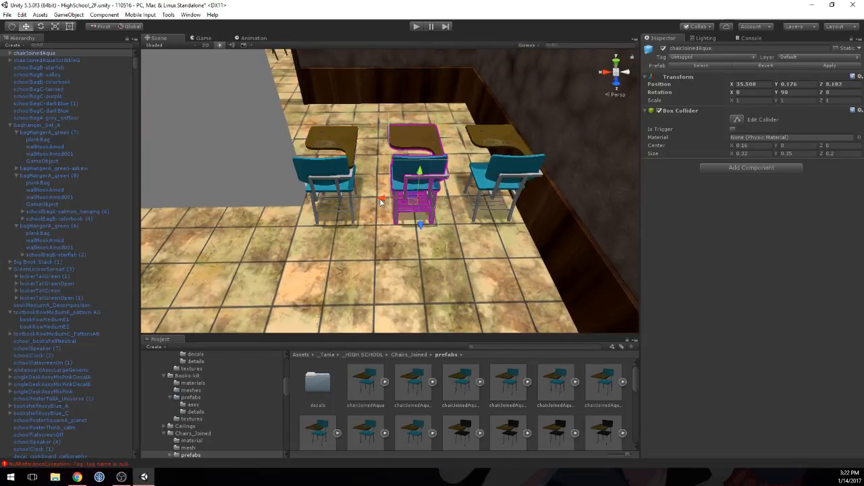
{"action": "left_click_drag", "start_coordinate": [446, 105], "coordinate": [439, 190], "text": "alt"}
{"action": "middle_click_drag", "start_coordinate": [439, 190], "coordinate": [442, 91]}
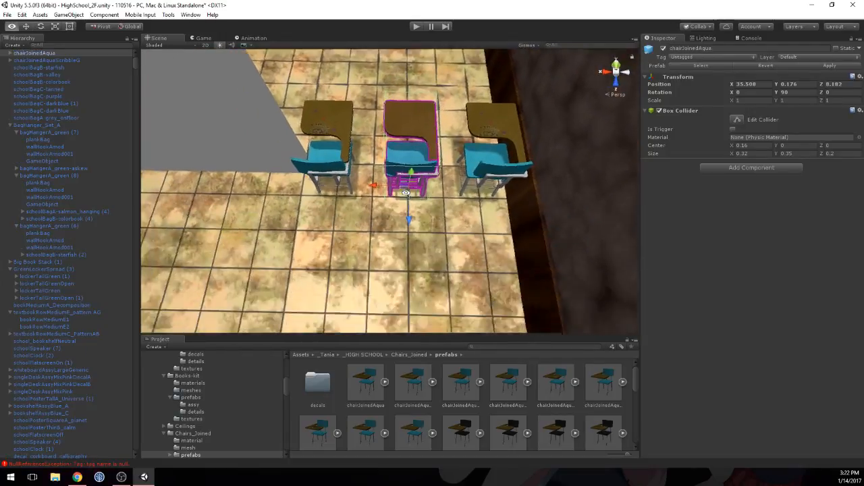
{"action": "scroll", "coordinate": [407, 179], "scroll_direction": "down", "scroll_amount": 4}
{"action": "left_click", "coordinate": [342, 137]}
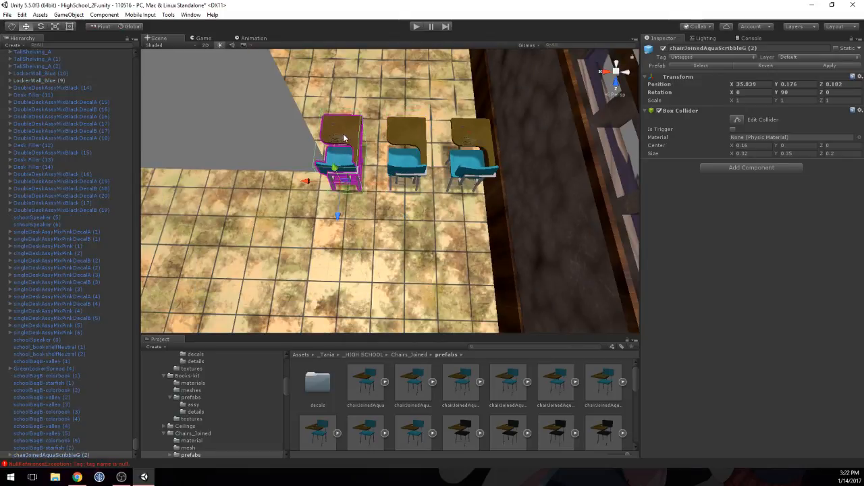
{"action": "key", "text": "Delete"}
Step: Place a chairJoinedAquaScribbleH prefab in the vacated spot beside the partition, setting its Y position to 0.176 and Y rotation to 90
{"action": "left_click", "coordinate": [361, 432]}
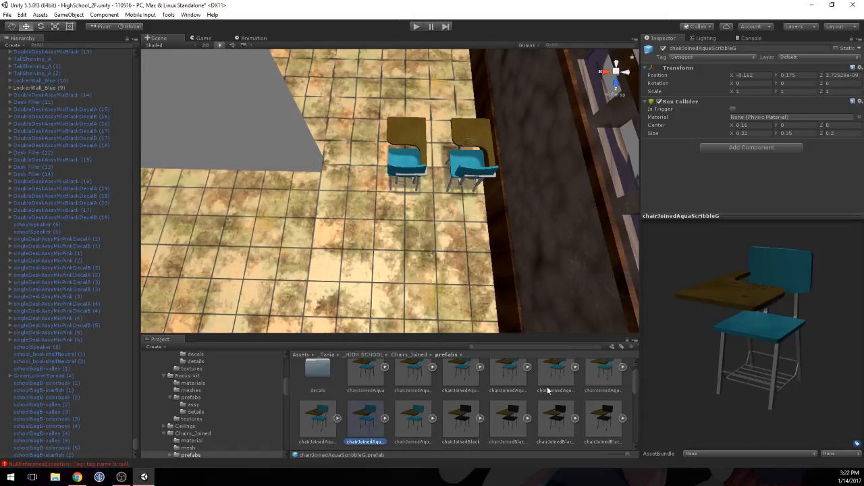
{"action": "left_click", "coordinate": [414, 418]}
{"action": "left_click_drag", "start_coordinate": [660, 322], "coordinate": [513, 355]}
{"action": "left_click_drag", "start_coordinate": [408, 413], "coordinate": [363, 164]}
{"action": "left_click", "coordinate": [800, 83]}
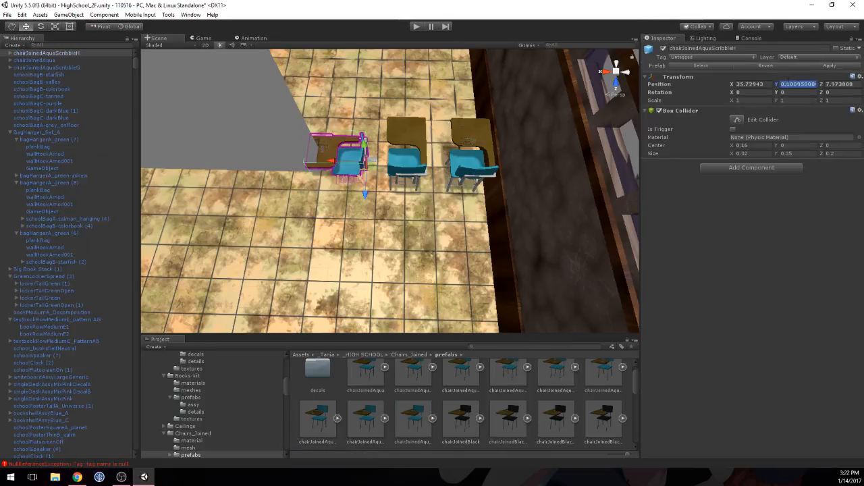
{"action": "double_click", "coordinate": [805, 84]}
{"action": "double_click", "coordinate": [806, 84]}
{"action": "type", "text": "0.7"}
{"action": "type", "text": "76"}
{"action": "left_click", "coordinate": [799, 91]}
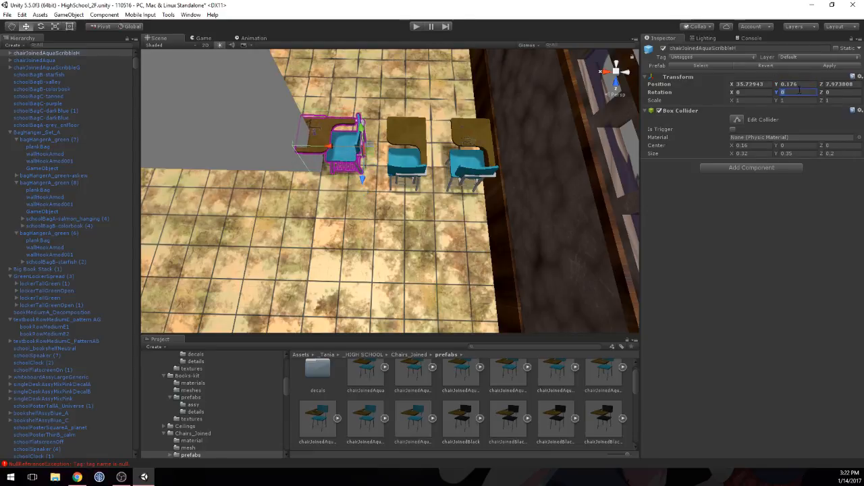
{"action": "type", "text": "90"}
Step: Align the ScribbleH chair with the row by setting its Z position to 8.182 and moving it along X to about 35.84
{"action": "left_click", "coordinate": [412, 134]}
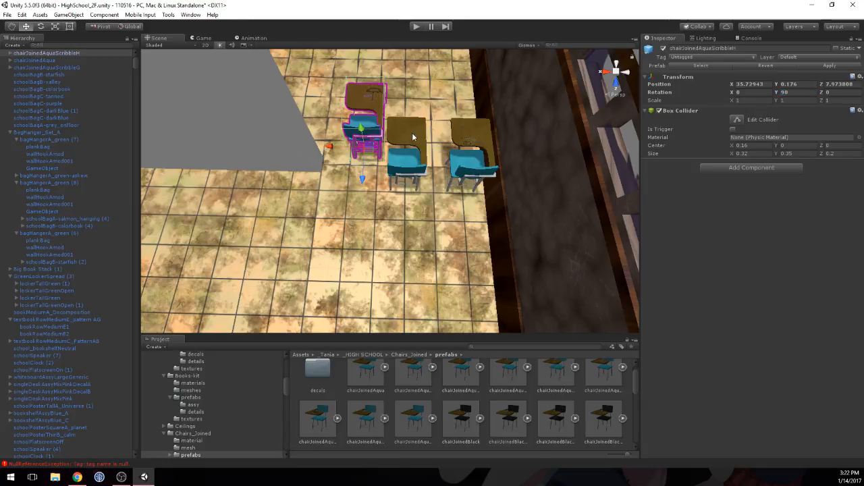
{"action": "left_click", "coordinate": [366, 100]}
{"action": "left_click", "coordinate": [840, 84]}
{"action": "type", "text": "8.813"}
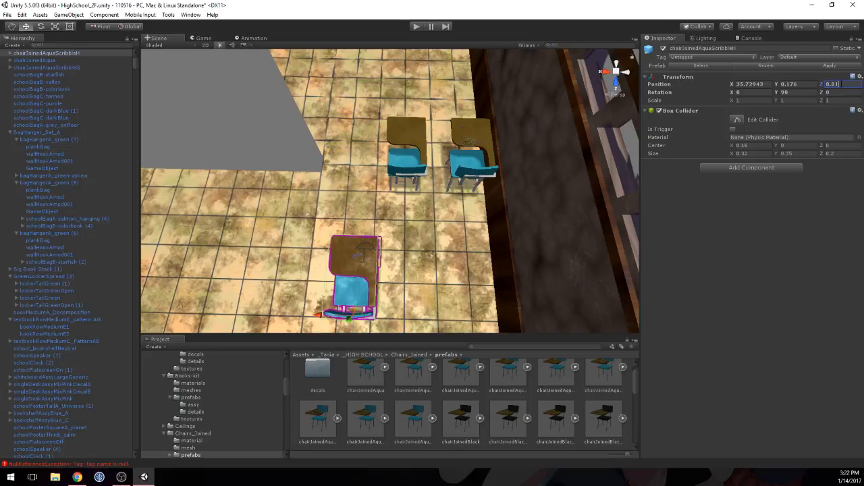
{"action": "key", "text": "BackSpace"}
{"action": "key", "text": "BackSpace"}
{"action": "key", "text": "BackSpace"}
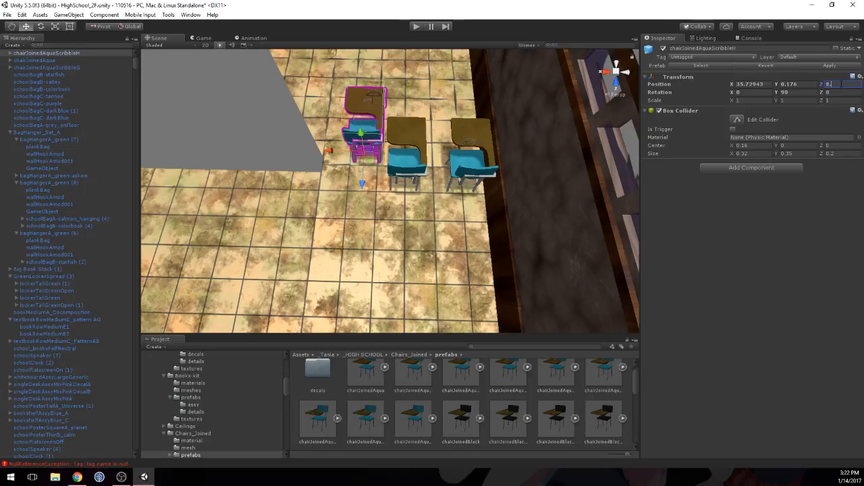
{"action": "type", "text": "18"}
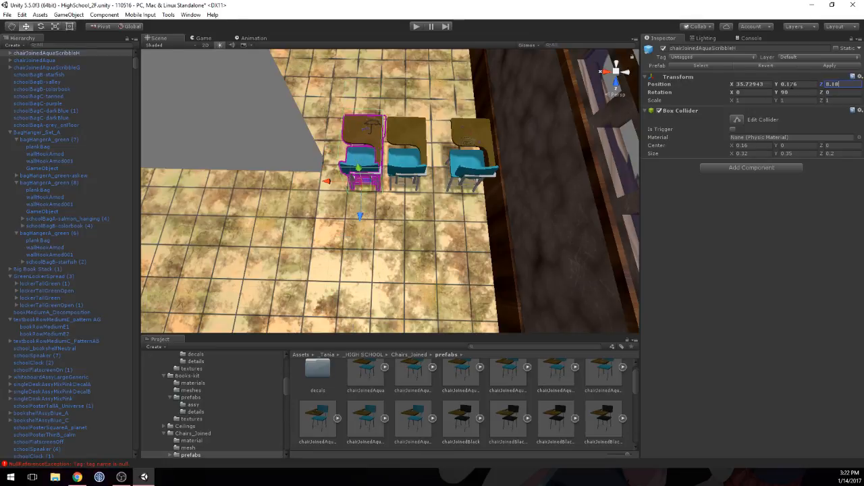
{"action": "type", "text": "02"}
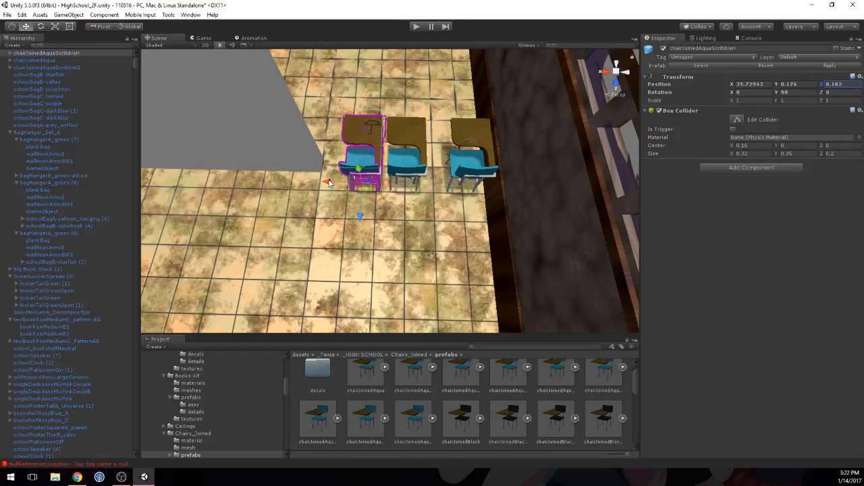
{"action": "left_click_drag", "start_coordinate": [327, 181], "coordinate": [307, 178]}
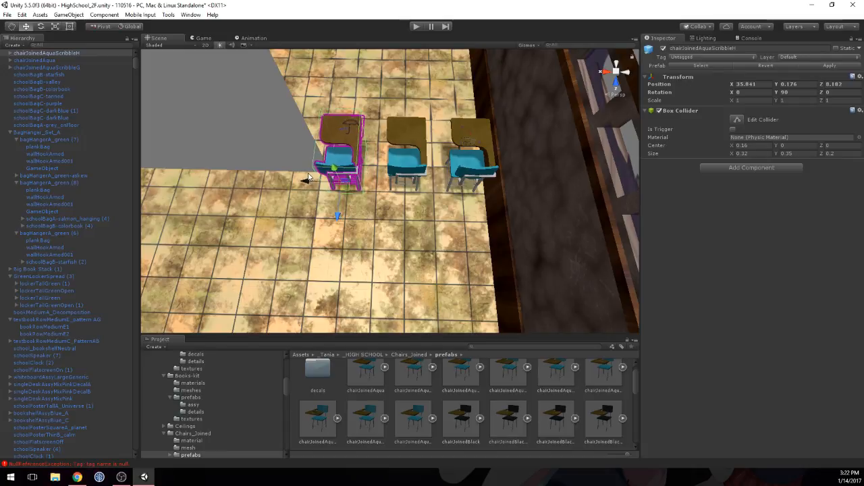
Step: Compare the X positions of the three chairs and set the ScribbleH chair's X position to 35.838 for even spacing
{"action": "left_click", "coordinate": [418, 146]}
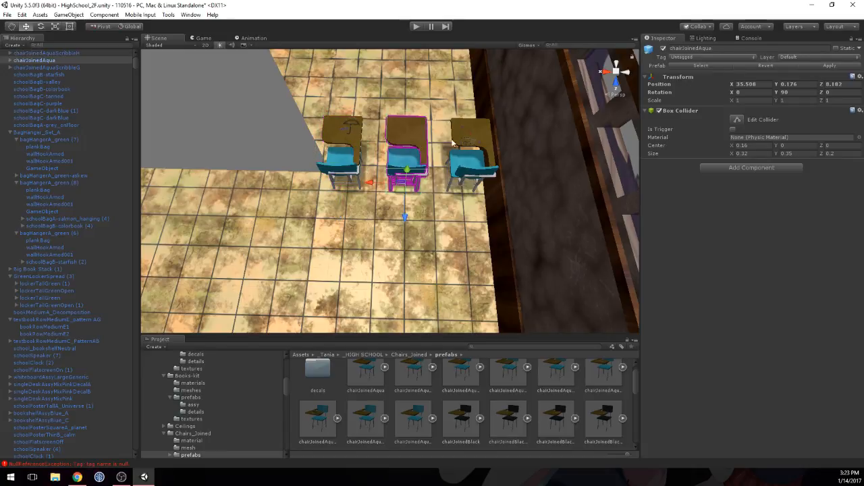
{"action": "left_click", "coordinate": [471, 139]}
{"action": "left_click", "coordinate": [422, 137]}
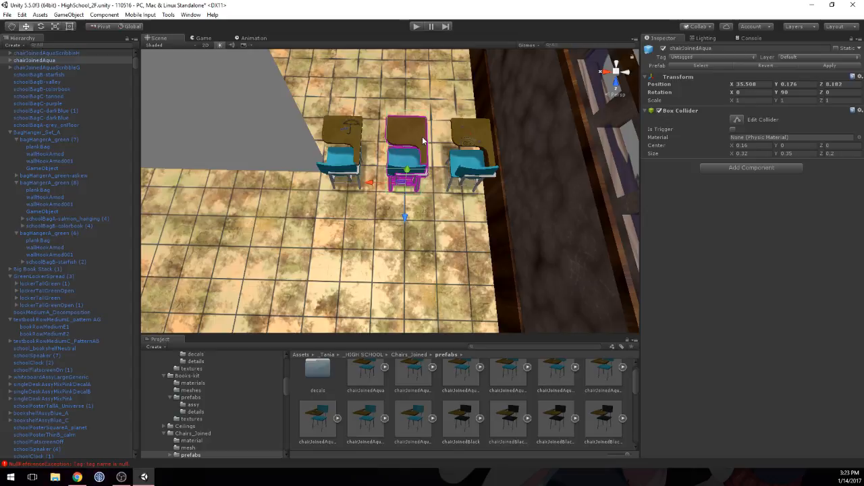
{"action": "left_click", "coordinate": [347, 135]}
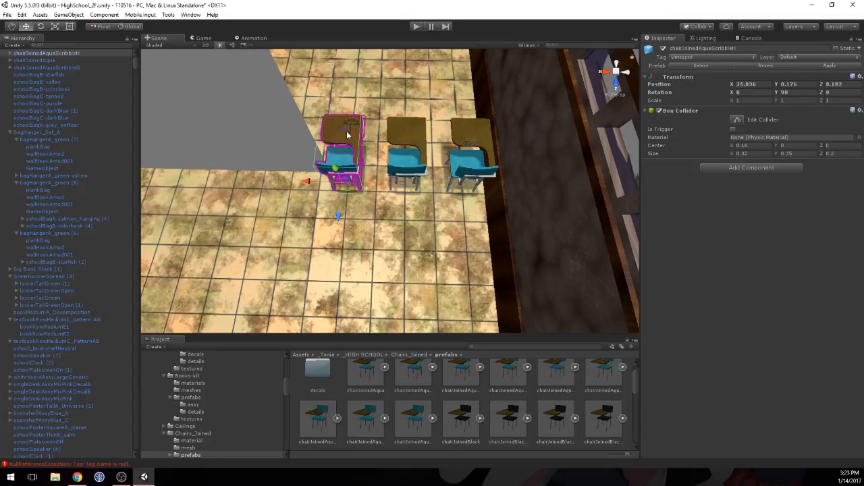
{"action": "left_click", "coordinate": [398, 128]}
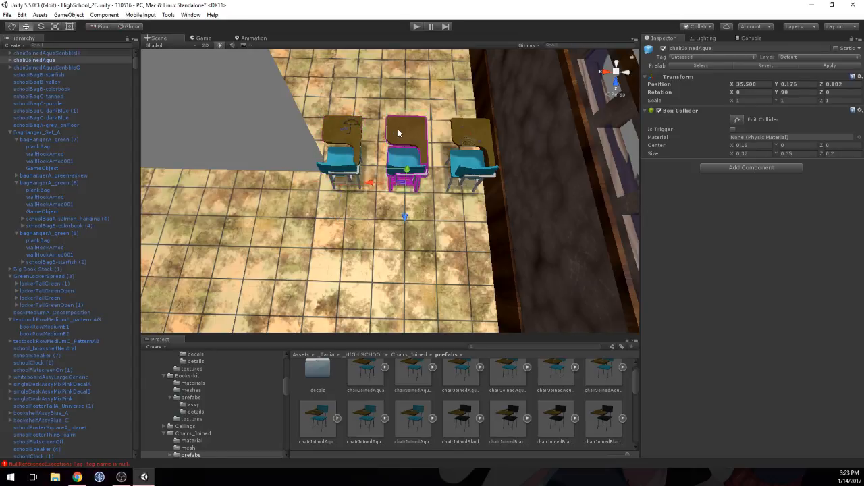
{"action": "left_click", "coordinate": [468, 139]}
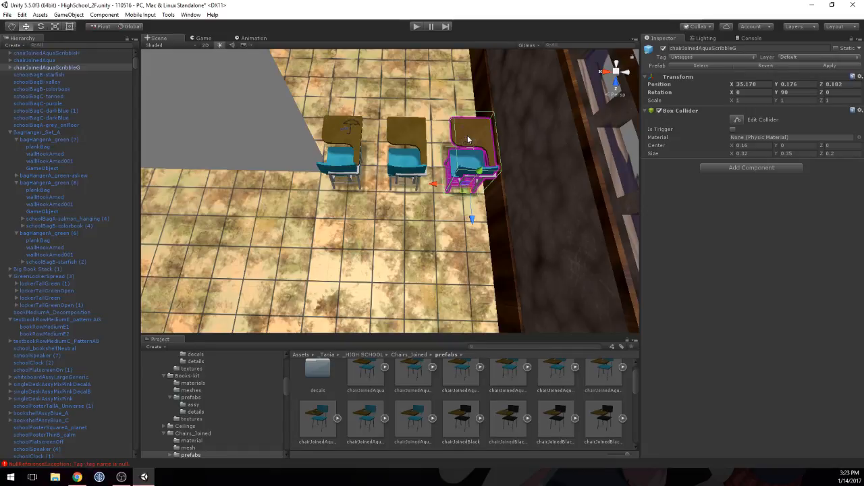
{"action": "left_click", "coordinate": [418, 141]}
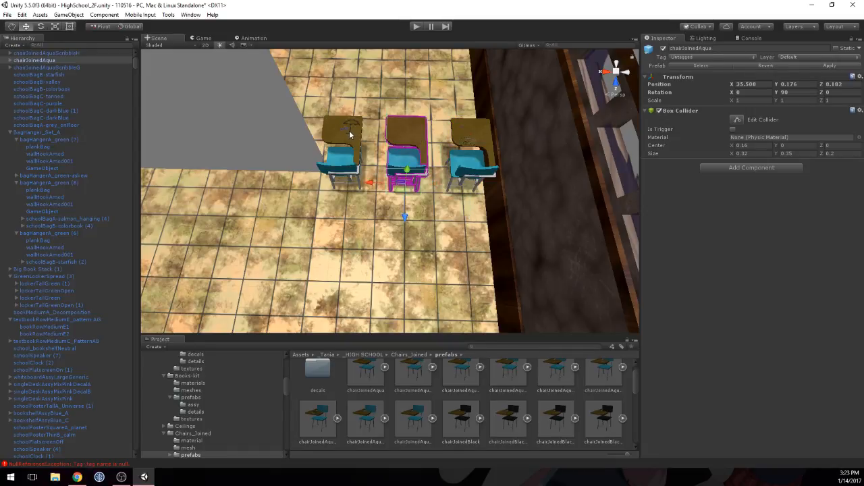
{"action": "left_click", "coordinate": [350, 134]}
{"action": "left_click", "coordinate": [757, 83]}
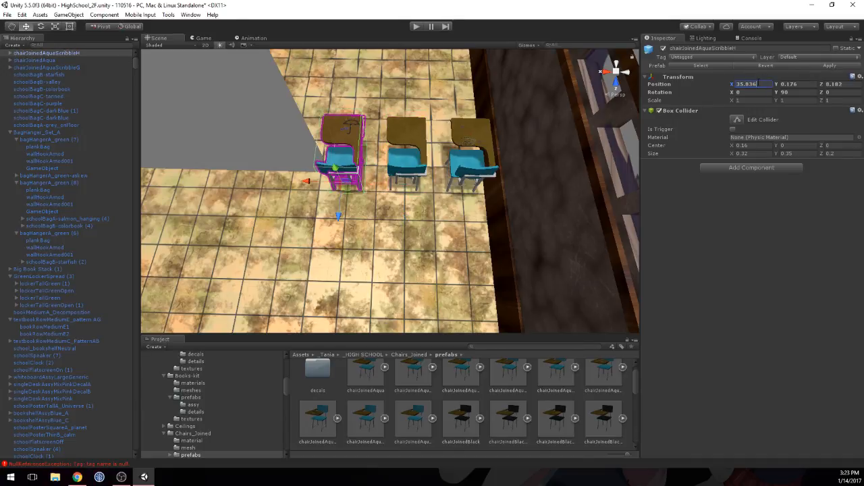
{"action": "key", "text": "BackSpace"}
{"action": "type", "text": "8"}
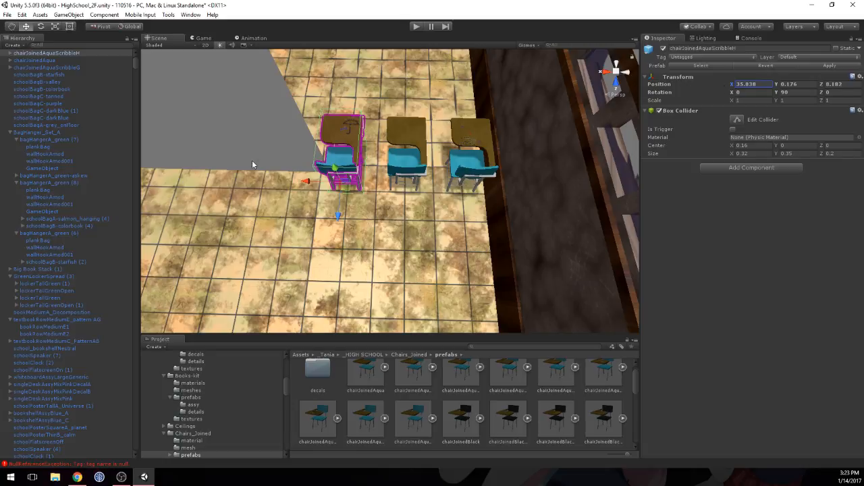
Step: Select the chair nearest the wooden wall and collapse the BagHanger_Set_A, GreenLockerSpread (3) and textbookRowMediumE_pattern AG groups in the hierarchy
{"action": "left_click", "coordinate": [406, 218]}
{"action": "scroll", "coordinate": [451, 209], "scroll_direction": "down", "scroll_amount": 3}
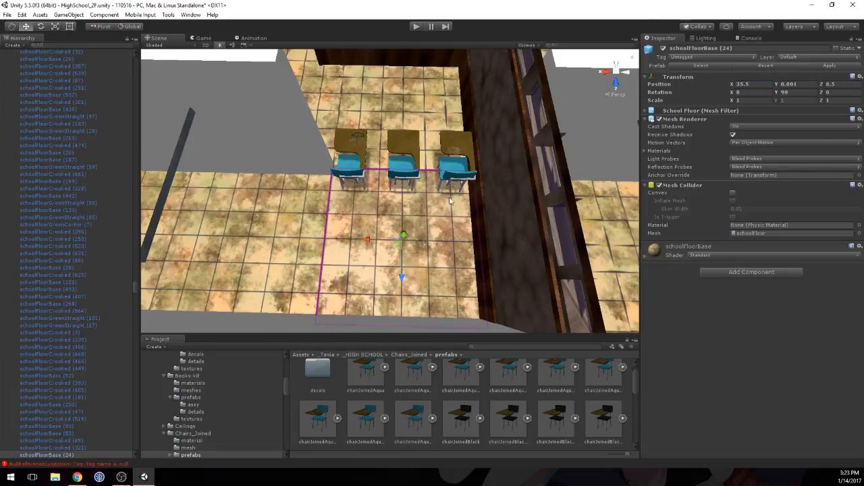
{"action": "left_click", "coordinate": [432, 155]}
{"action": "left_click", "coordinate": [454, 146]}
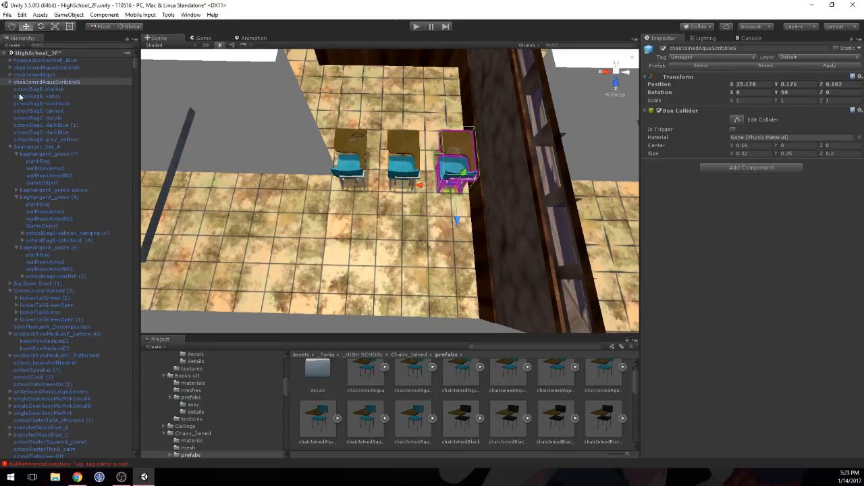
{"action": "left_click", "coordinate": [11, 148]}
{"action": "left_click", "coordinate": [10, 160]}
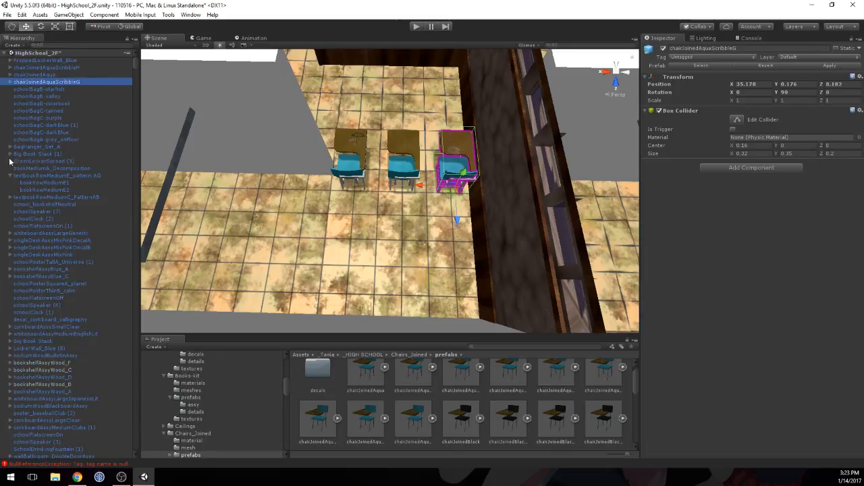
{"action": "left_click", "coordinate": [10, 176]}
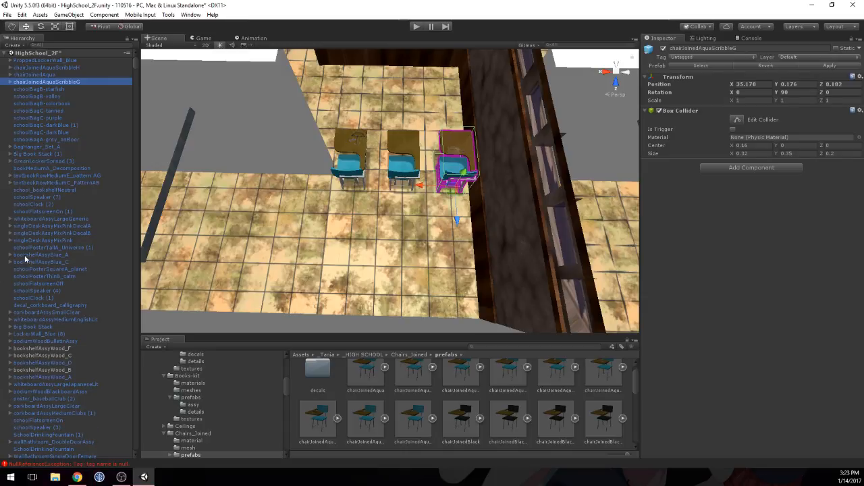
Step: Collapse the General Wall Deco, General Floor Deco, Base Grids, Interior Walls and Ceiling groups in the hierarchy
{"action": "scroll", "coordinate": [23, 256], "scroll_direction": "down", "scroll_amount": 15}
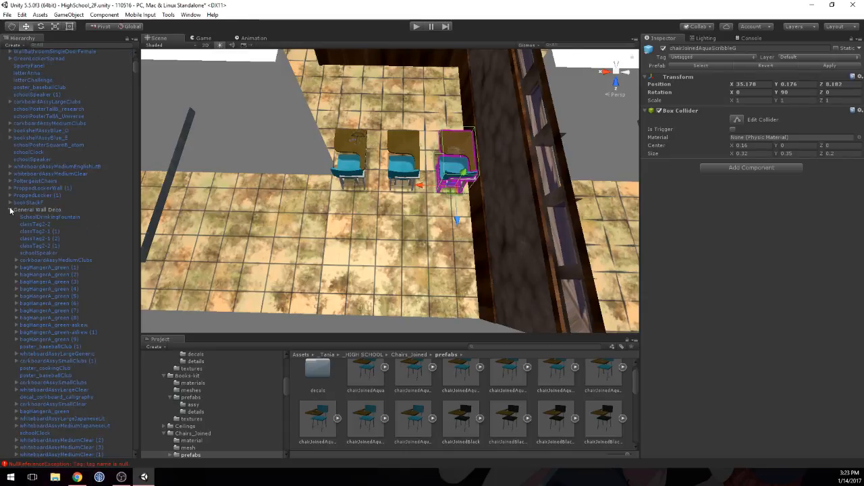
{"action": "left_click", "coordinate": [10, 210]}
{"action": "left_click", "coordinate": [11, 311]}
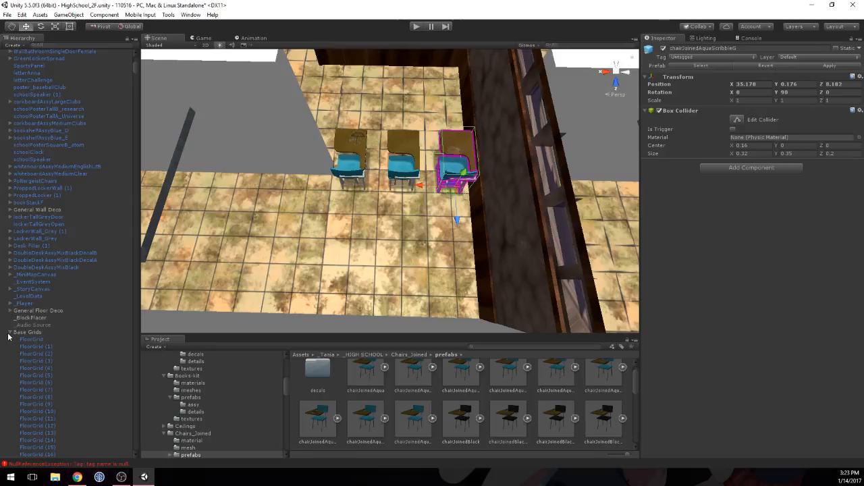
{"action": "left_click", "coordinate": [10, 332]}
{"action": "scroll", "coordinate": [10, 336], "scroll_direction": "down", "scroll_amount": 1}
{"action": "scroll", "coordinate": [9, 328], "scroll_direction": "down", "scroll_amount": 1}
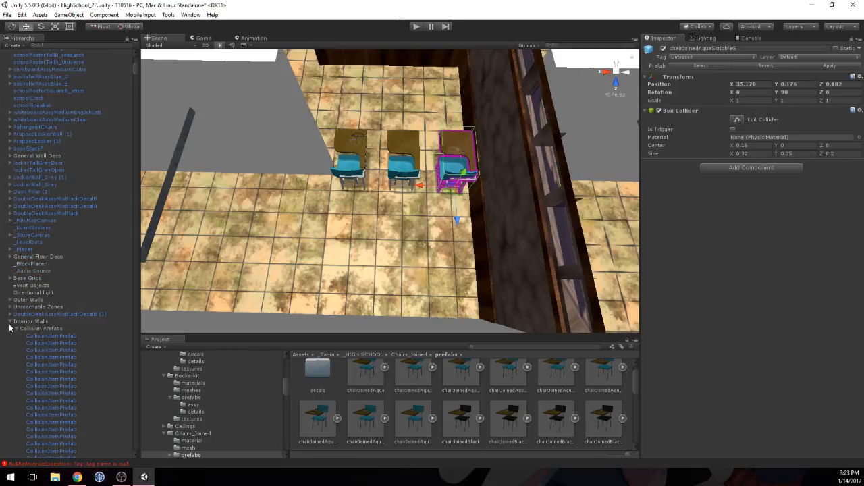
{"action": "left_click", "coordinate": [10, 322]}
{"action": "scroll", "coordinate": [10, 324], "scroll_direction": "down", "scroll_amount": 1}
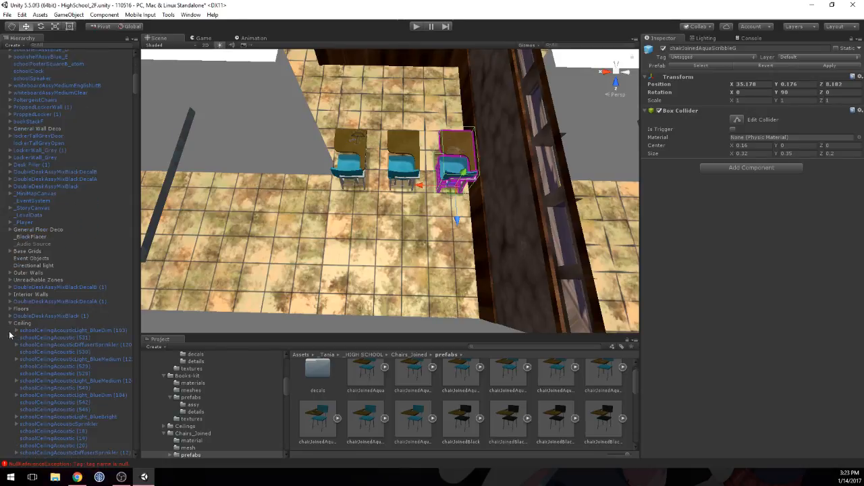
{"action": "scroll", "coordinate": [10, 325], "scroll_direction": "down", "scroll_amount": 11}
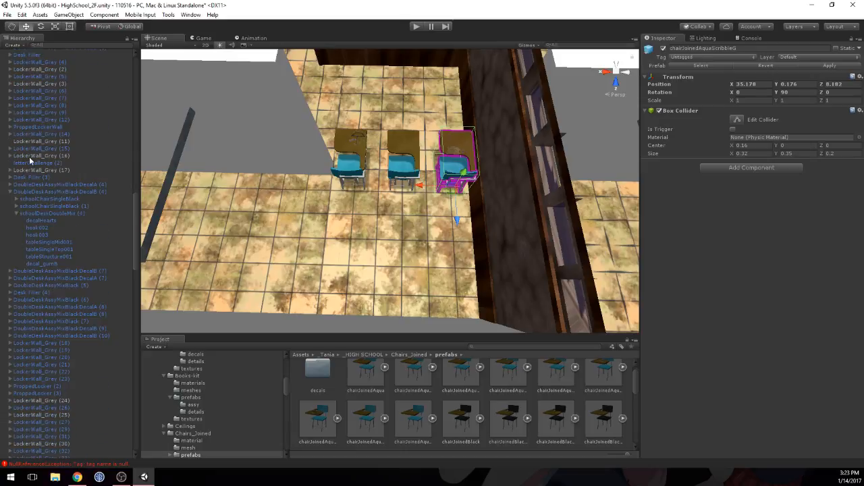
{"action": "scroll", "coordinate": [9, 209], "scroll_direction": "down", "scroll_amount": 10}
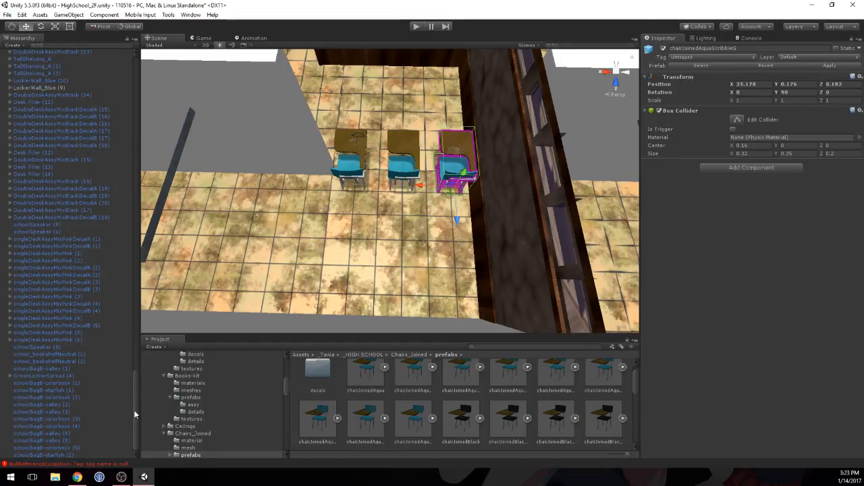
{"action": "left_click_drag", "start_coordinate": [134, 409], "coordinate": [144, 74]}
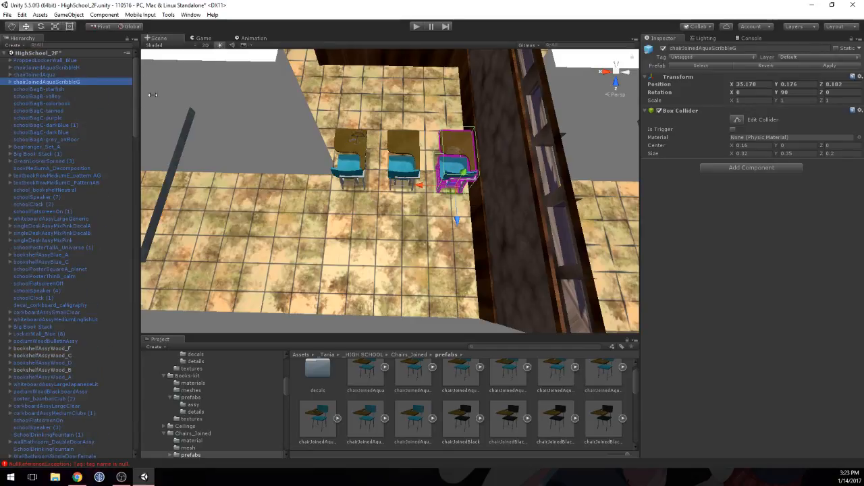
Step: Create an empty game object from the three selected chairs and move it to the top level of the hierarchy, above them
{"action": "left_click", "coordinate": [393, 138], "text": "shift"}
{"action": "left_click", "coordinate": [351, 145], "text": "shift"}
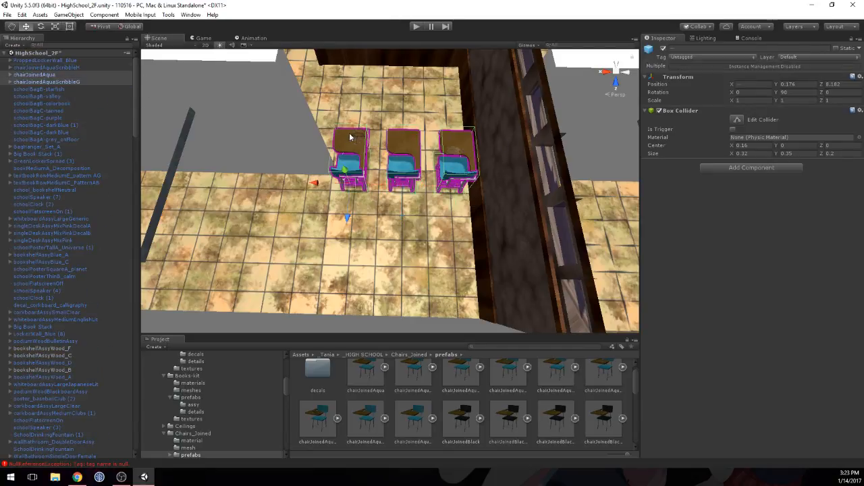
{"action": "right_click", "coordinate": [61, 68]}
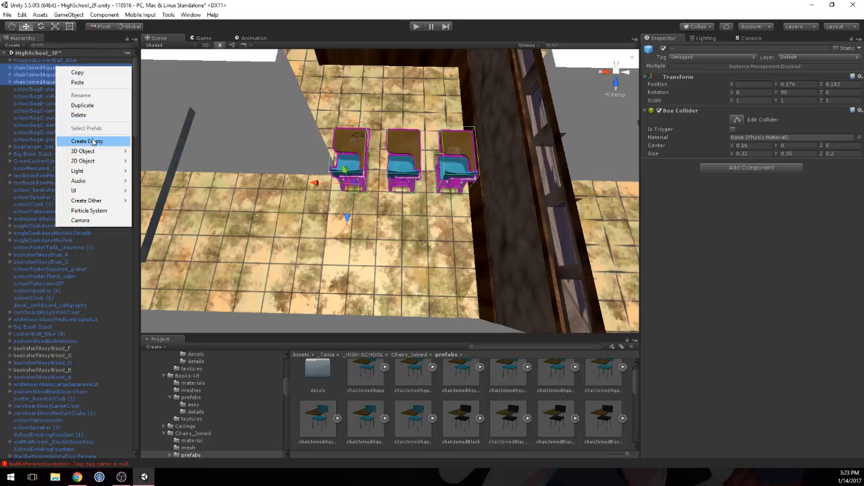
{"action": "left_click", "coordinate": [64, 141]}
{"action": "left_click_drag", "start_coordinate": [35, 108], "coordinate": [29, 68]}
Step: Rename the new empty game object to ChairWall_A
{"action": "left_click", "coordinate": [35, 67]}
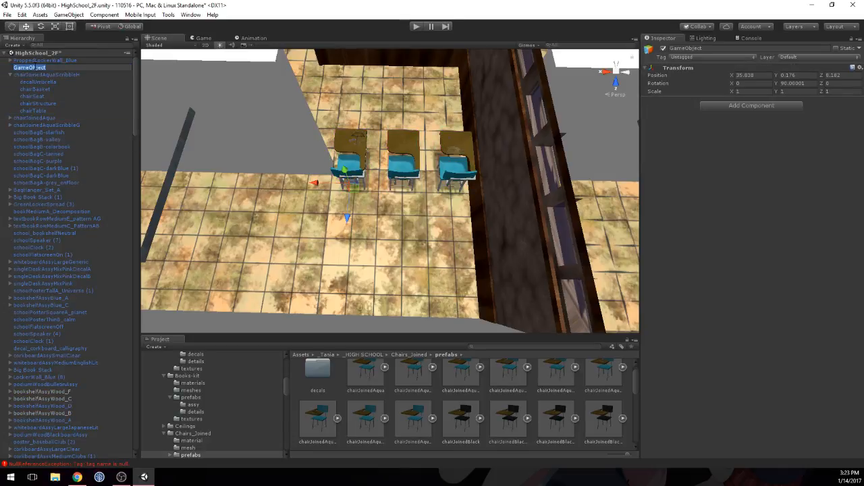
{"action": "type", "text": "ChairWall_A"}
{"action": "key", "text": "Return"}
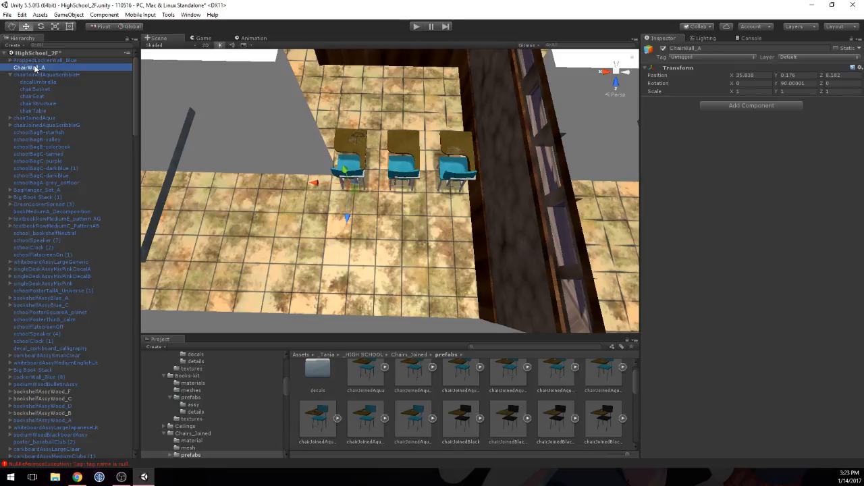
Step: Move the ChairWall_A object to the middle of the three chairs at X 35.583, Z 8.045 and set its Y rotation to 0
{"action": "left_click_drag", "start_coordinate": [315, 183], "coordinate": [360, 187]}
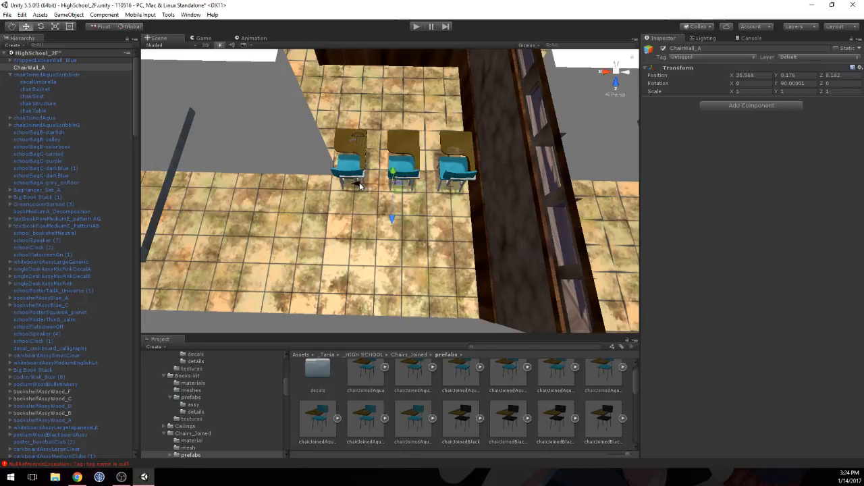
{"action": "left_click_drag", "start_coordinate": [389, 216], "coordinate": [389, 196]}
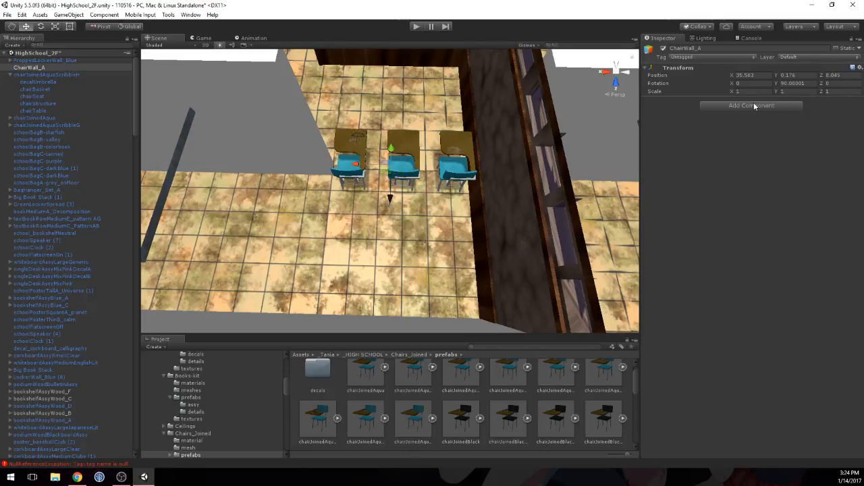
{"action": "left_click", "coordinate": [817, 83]}
{"action": "type", "text": "0"}
Step: Nest the three aqua chairs under ChairWall_A in the hierarchy
{"action": "left_click", "coordinate": [47, 75]}
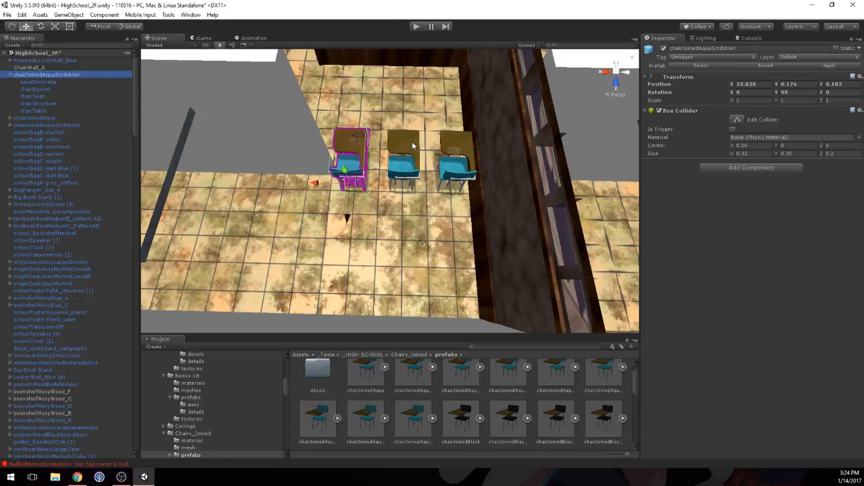
{"action": "left_click", "coordinate": [412, 142], "text": "shift"}
{"action": "left_click", "coordinate": [451, 145], "text": "shift"}
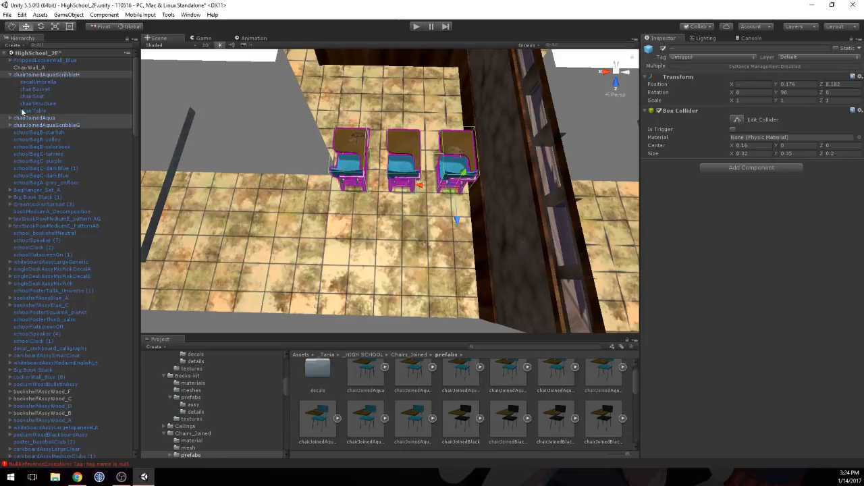
{"action": "left_click", "coordinate": [10, 75]}
{"action": "left_click_drag", "start_coordinate": [25, 78], "coordinate": [27, 68]}
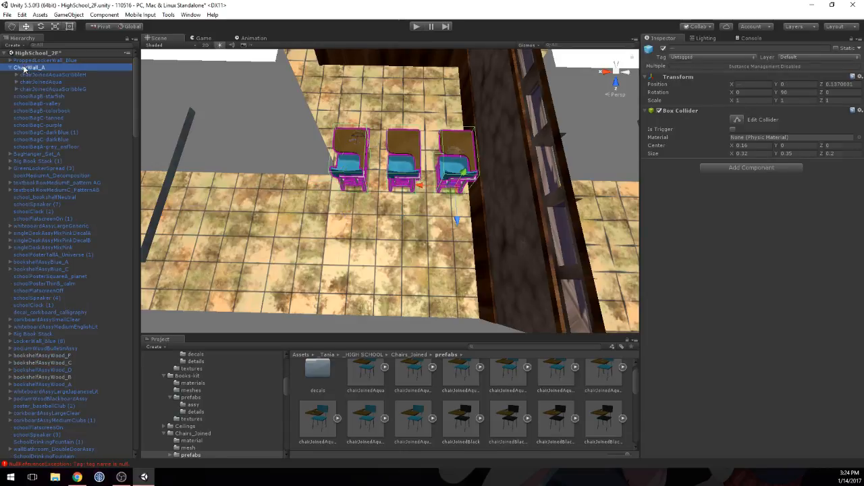
{"action": "left_click", "coordinate": [30, 69]}
Step: Duplicate the ChairWall_A row and move the copy along the wall to X 37.583
{"action": "scroll", "coordinate": [291, 143], "scroll_direction": "down", "scroll_amount": 5}
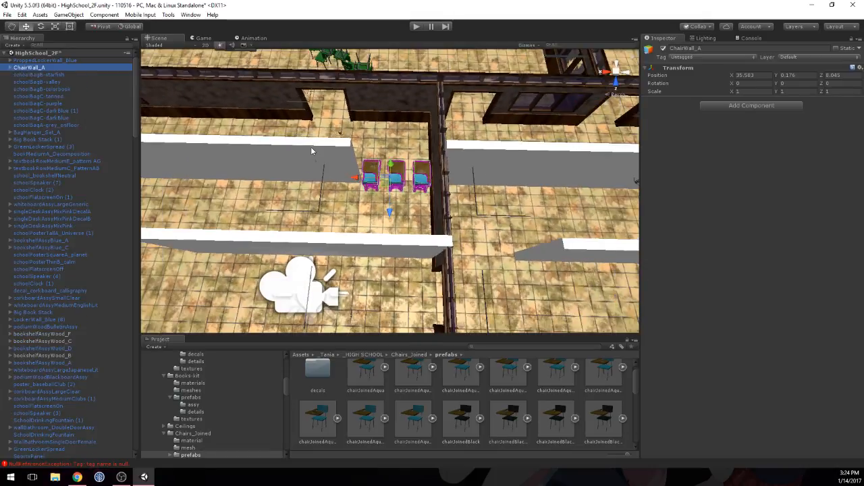
{"action": "key", "text": "ctrl+d"}
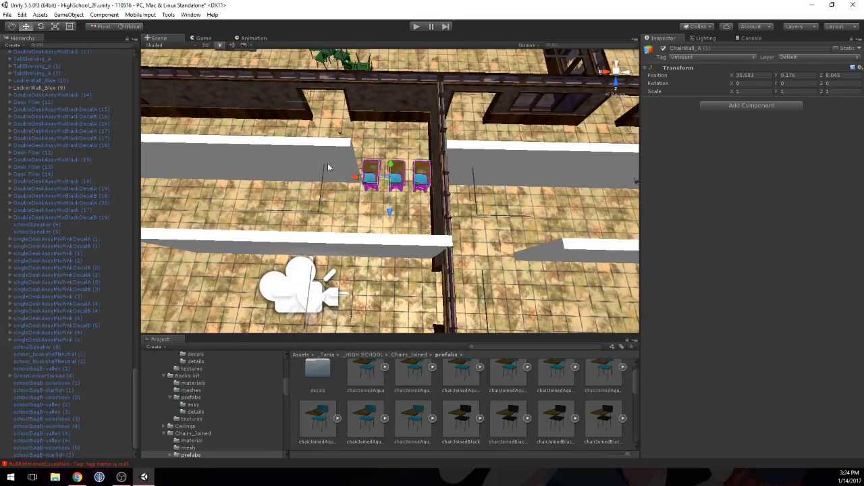
{"action": "left_click_drag", "start_coordinate": [365, 179], "coordinate": [297, 177]}
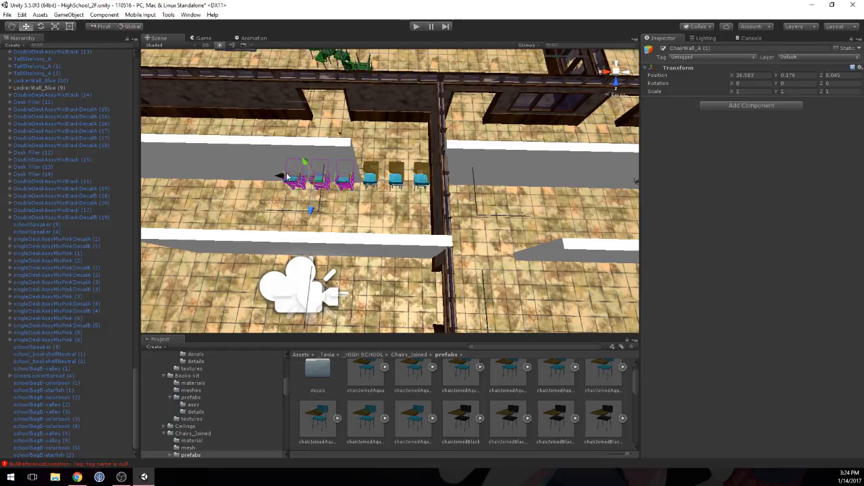
{"action": "middle_click_drag", "start_coordinate": [297, 176], "coordinate": [388, 180]}
{"action": "left_click_drag", "start_coordinate": [388, 179], "coordinate": [311, 178]}
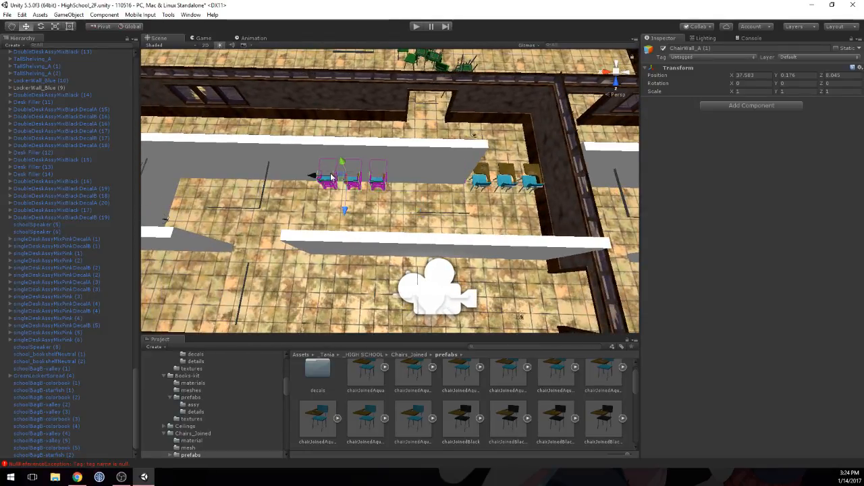
Step: Turn off the Mesh Renderer of the collision wall segment overlapping the copied chair row
{"action": "left_click", "coordinate": [368, 146]}
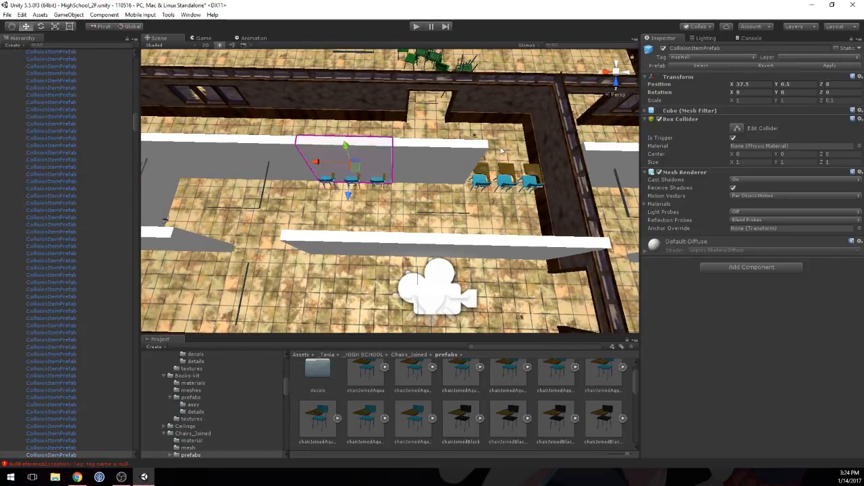
{"action": "left_click", "coordinate": [658, 172]}
{"action": "left_click", "coordinate": [378, 176]}
{"action": "middle_click_drag", "start_coordinate": [318, 177], "coordinate": [353, 177]}
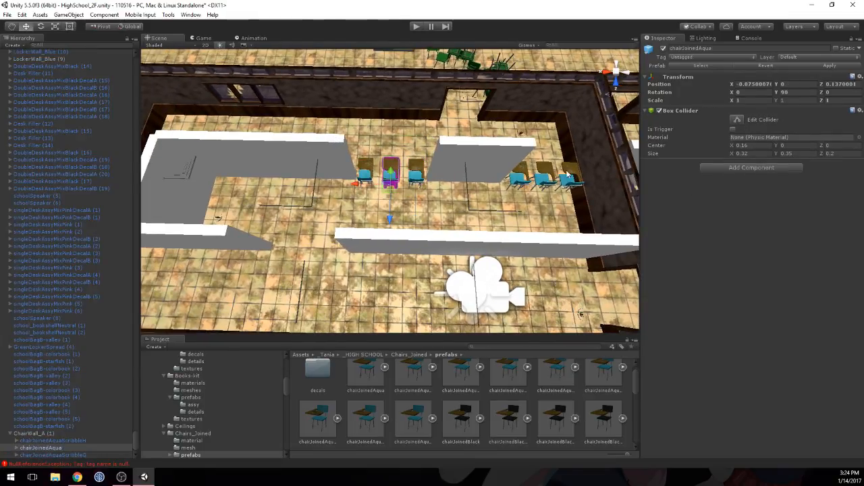
Step: Duplicate the original ChairWall_A row again and move this copy along the wall to X 39.583
{"action": "left_click", "coordinate": [546, 173]}
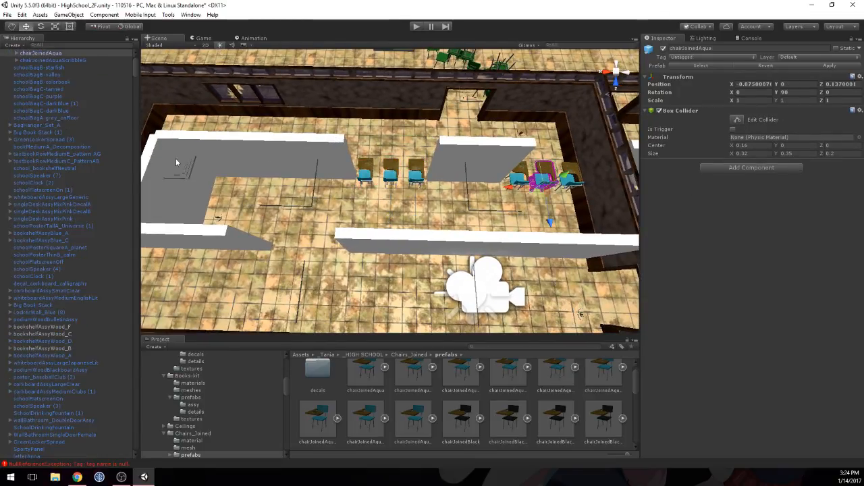
{"action": "scroll", "coordinate": [42, 117], "scroll_direction": "up", "scroll_amount": 2}
{"action": "left_click", "coordinate": [11, 70]}
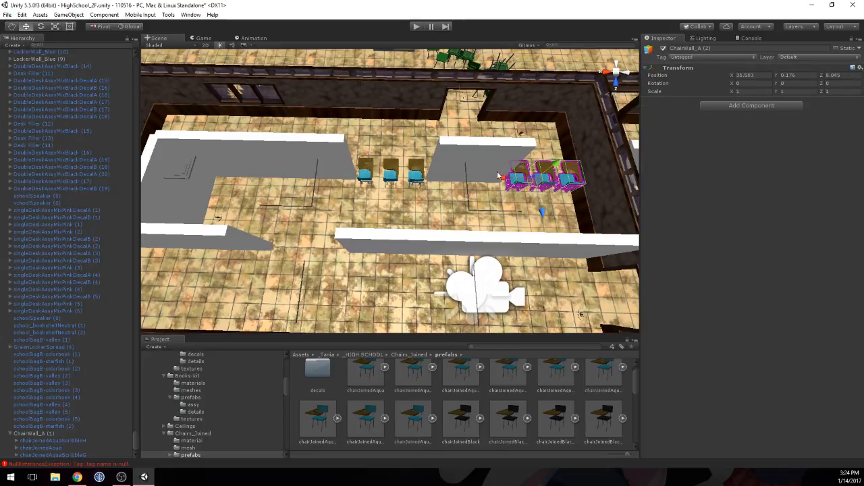
{"action": "left_click_drag", "start_coordinate": [500, 175], "coordinate": [235, 158], "text": "ctrl"}
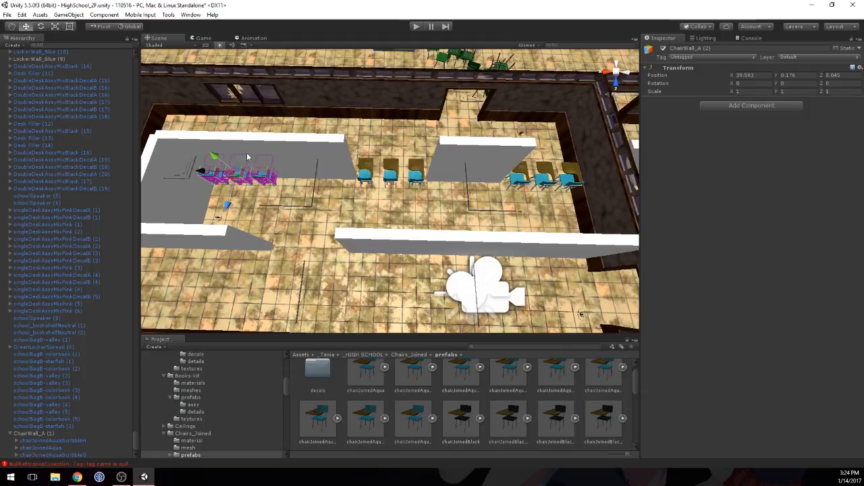
Step: Move ChairWall_A (2) to the adjacent wall at X 39.435, Z 9.045 and turn off the Mesh Renderer of the wall segment covering it
{"action": "left_click", "coordinate": [293, 154]}
{"action": "left_click", "coordinate": [234, 151]}
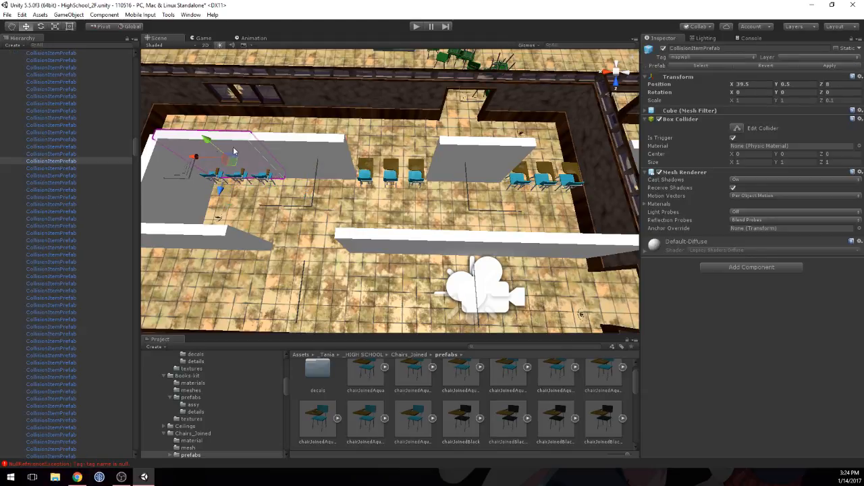
{"action": "left_click", "coordinate": [264, 180]}
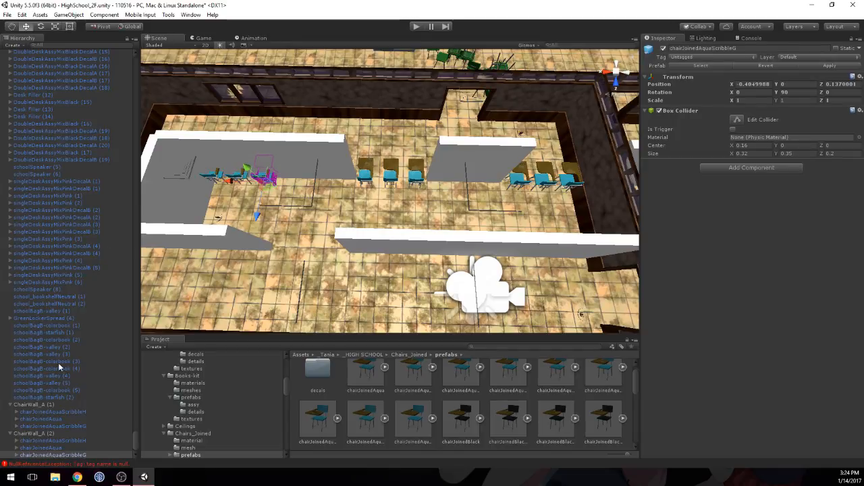
{"action": "left_click", "coordinate": [38, 433]}
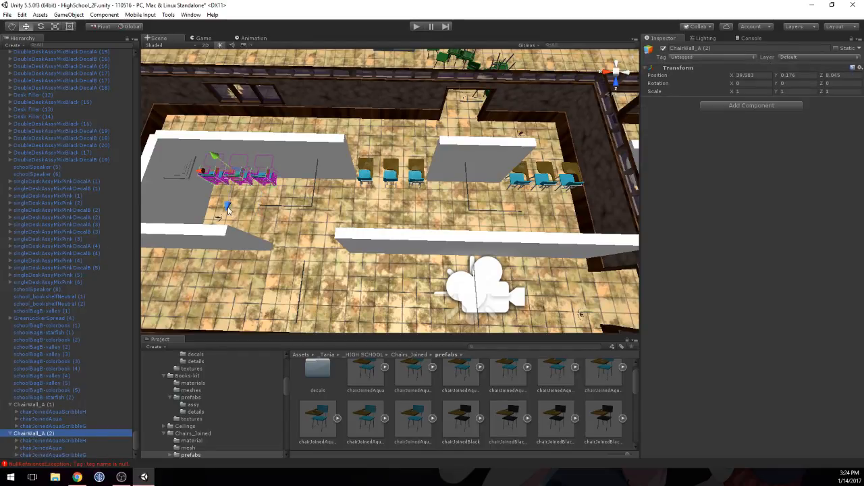
{"action": "left_click_drag", "start_coordinate": [229, 181], "coordinate": [223, 248]}
{"action": "middle_click_drag", "start_coordinate": [223, 249], "coordinate": [329, 224]}
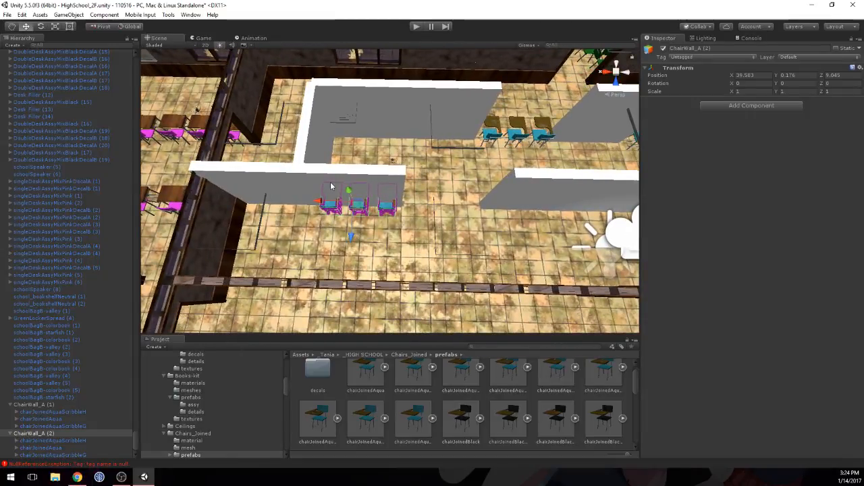
{"action": "left_click_drag", "start_coordinate": [317, 205], "coordinate": [331, 205]}
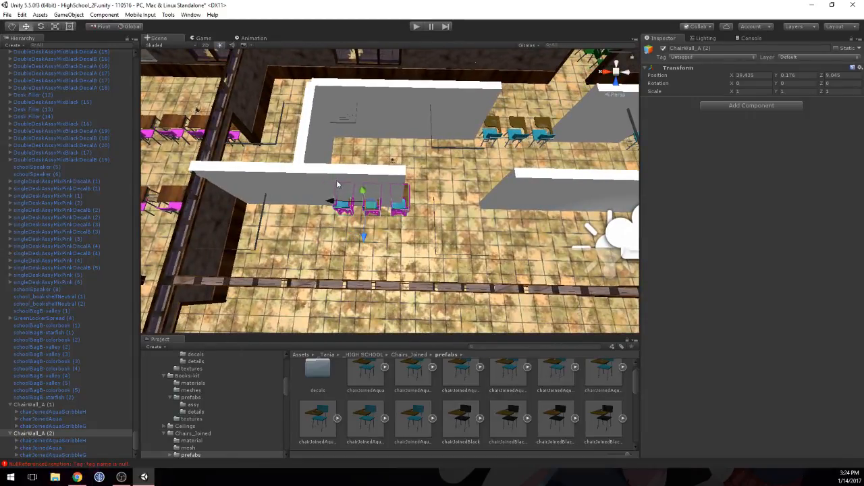
{"action": "left_click", "coordinate": [339, 185]}
{"action": "left_click", "coordinate": [659, 172]}
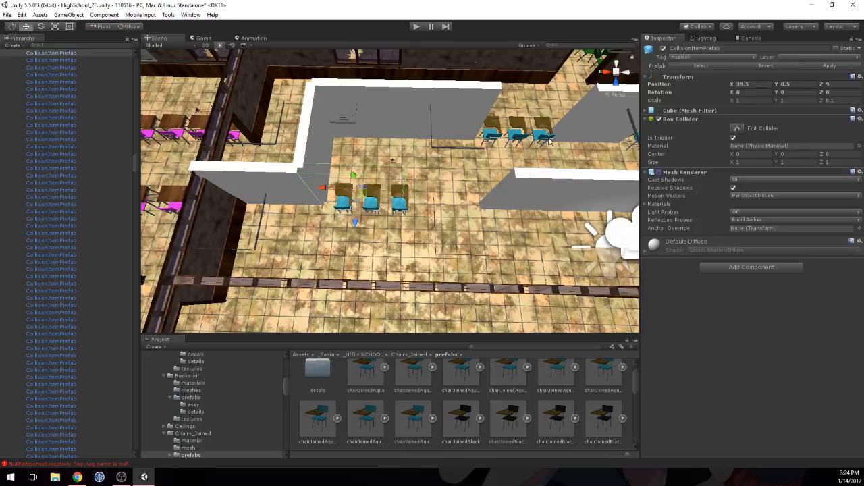
Step: Duplicate the original row's middle aqua chair twice, placing the copies in the gap before the next row at local X 0.925 and 0.599
{"action": "middle_click_drag", "start_coordinate": [483, 166], "coordinate": [356, 166]}
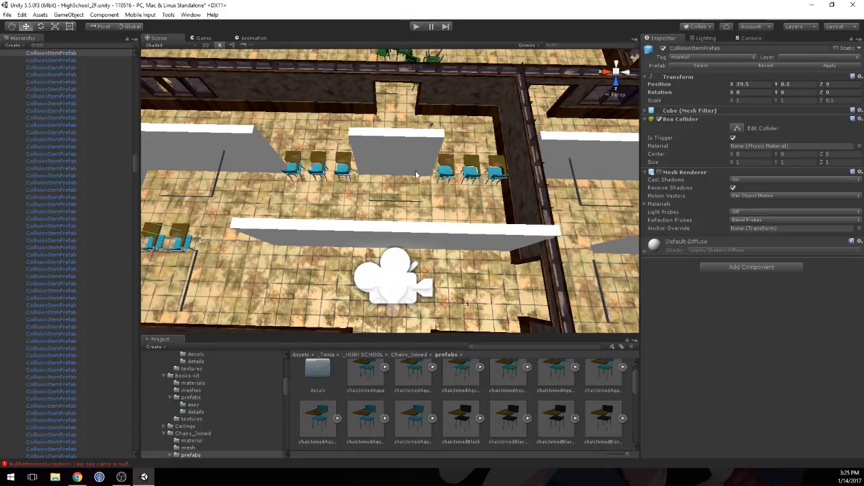
{"action": "middle_click_drag", "start_coordinate": [415, 172], "coordinate": [411, 218]}
{"action": "scroll", "coordinate": [394, 206], "scroll_direction": "up", "scroll_amount": 5}
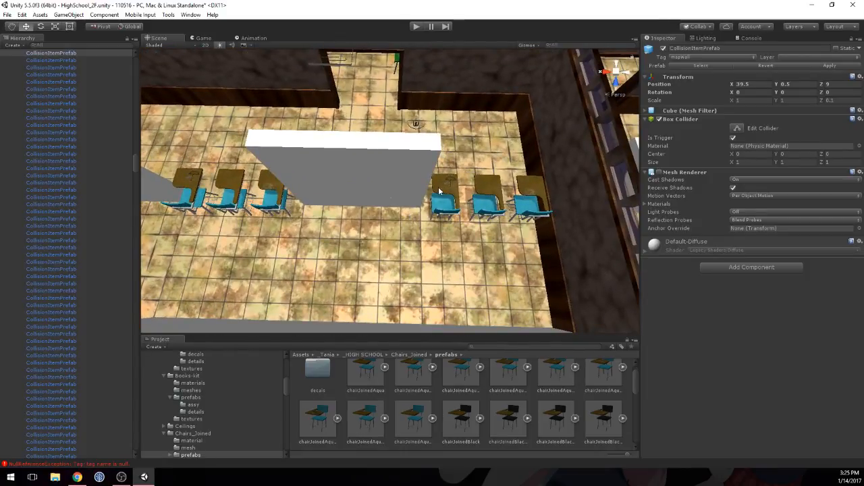
{"action": "left_click", "coordinate": [485, 191]}
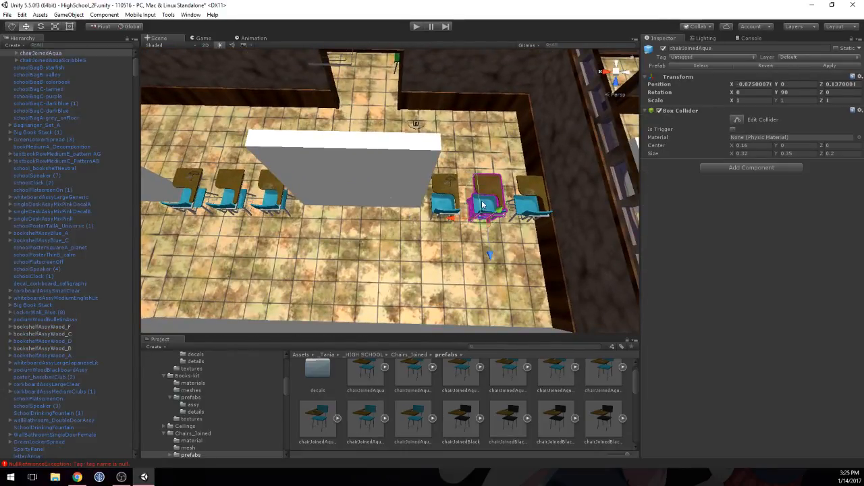
{"action": "key", "text": "ctrl+d"}
{"action": "left_click_drag", "start_coordinate": [482, 206], "coordinate": [370, 219]}
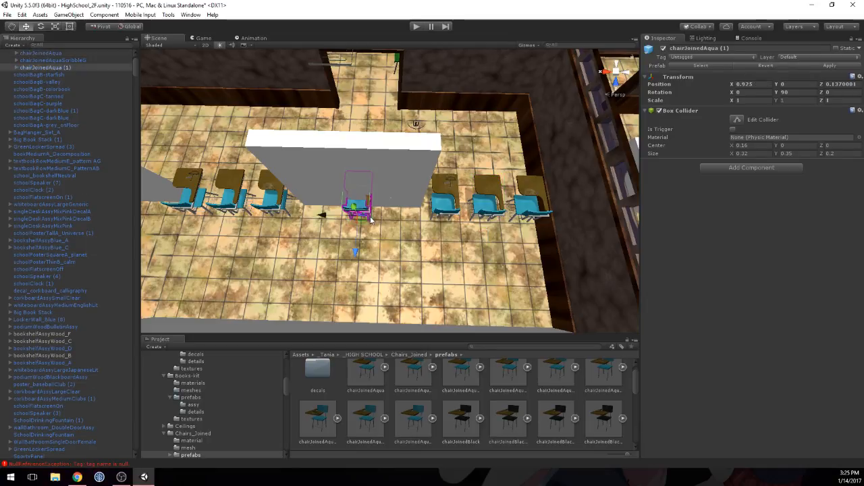
{"action": "key", "text": "ctrl+d"}
{"action": "left_click_drag", "start_coordinate": [323, 216], "coordinate": [364, 216]}
Step: Compare the X positions of the chairs in the row and set the X position of chairJoinedAqua (1) to 0.93
{"action": "left_click", "coordinate": [355, 212]}
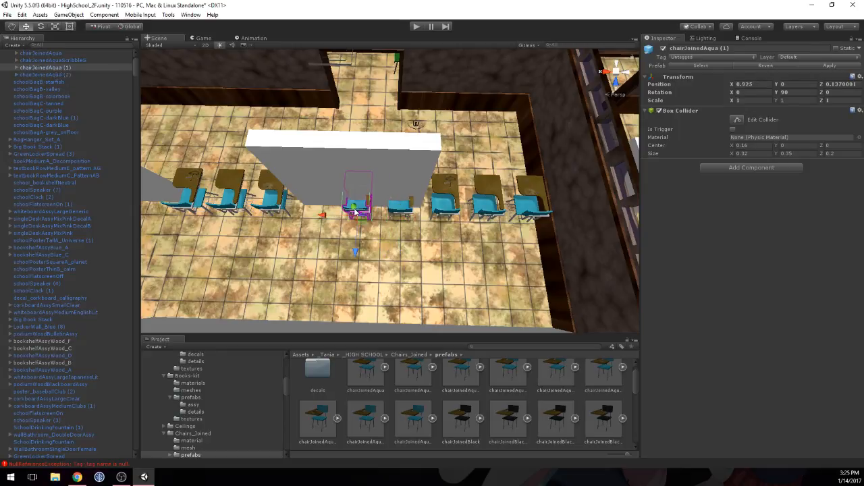
{"action": "left_click", "coordinate": [405, 209]}
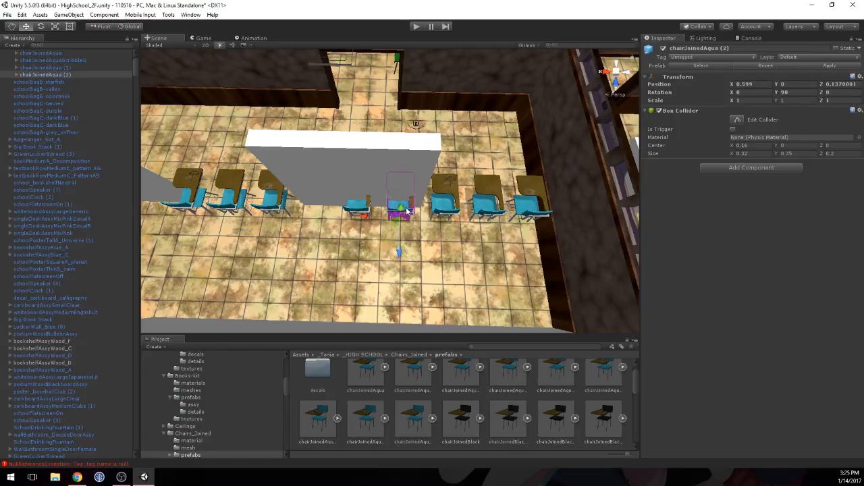
{"action": "left_click", "coordinate": [451, 199]}
{"action": "left_click", "coordinate": [489, 192]}
{"action": "left_click", "coordinate": [456, 191]}
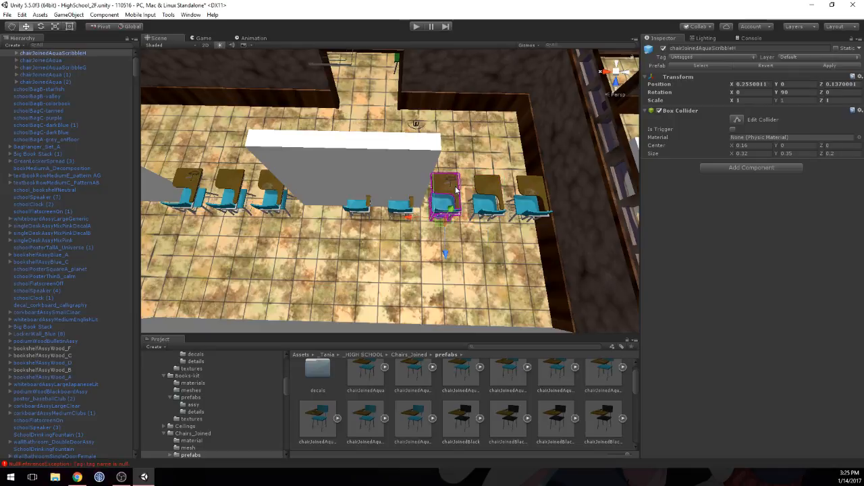
{"action": "left_click", "coordinate": [398, 211]}
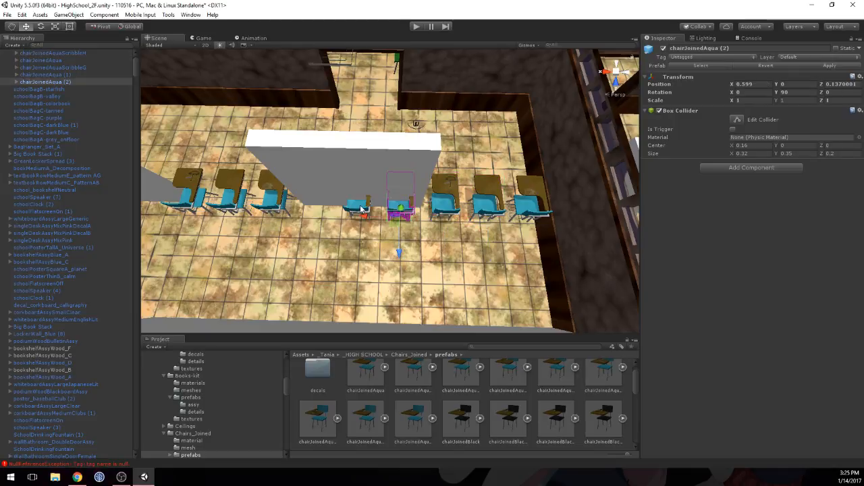
{"action": "left_click", "coordinate": [362, 210]}
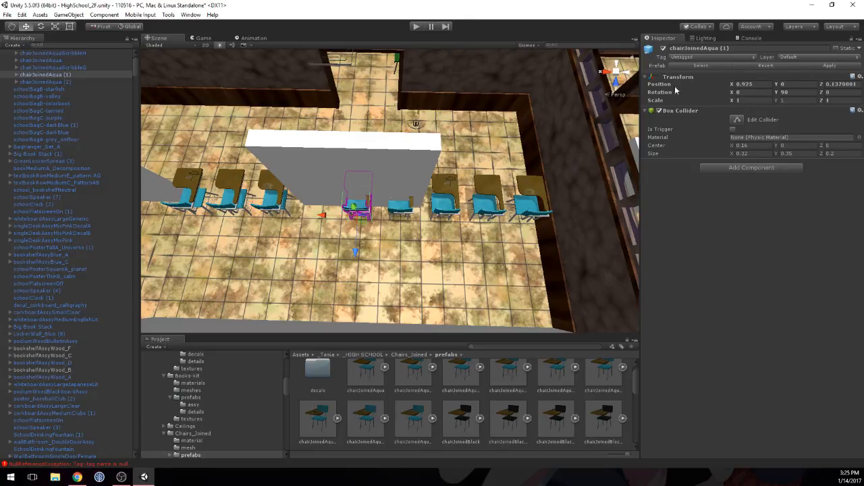
{"action": "left_click", "coordinate": [745, 84]}
{"action": "left_click_drag", "start_coordinate": [755, 85], "coordinate": [747, 84]}
{"action": "type", "text": "3"}
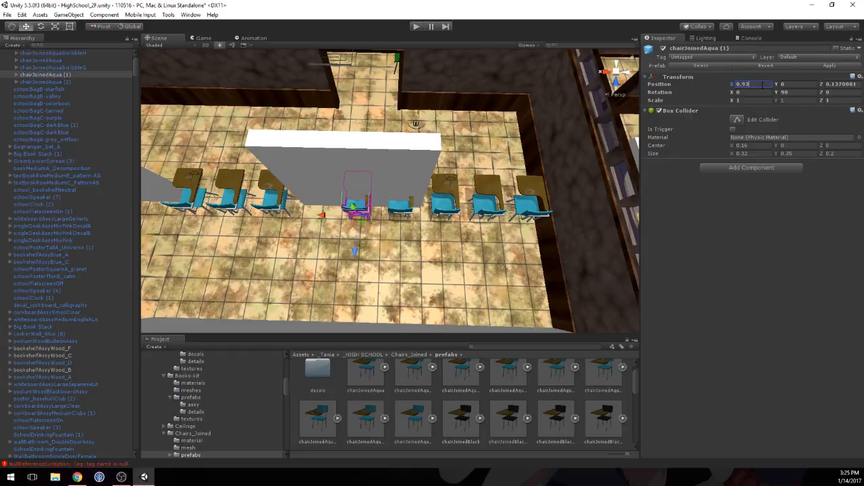
Step: Set the X position of chairJoinedAqua (2) to 0.63
{"action": "left_click", "coordinate": [407, 209]}
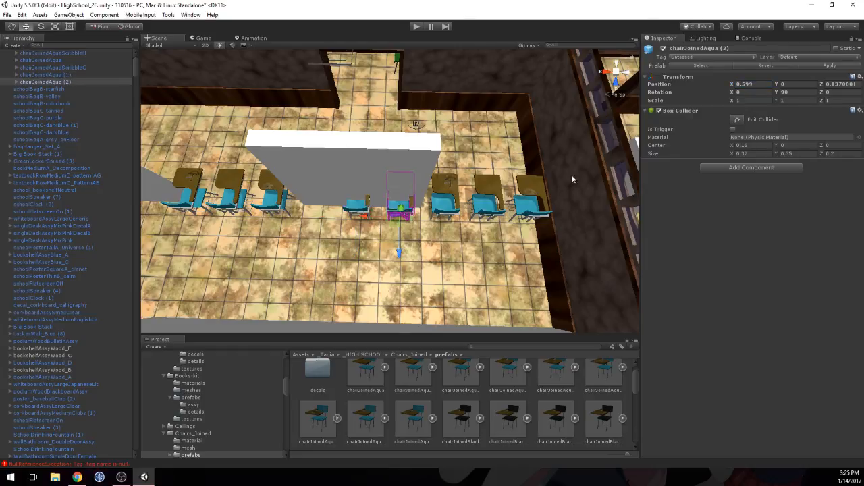
{"action": "left_click", "coordinate": [751, 84]}
{"action": "type", "text": "0.5"}
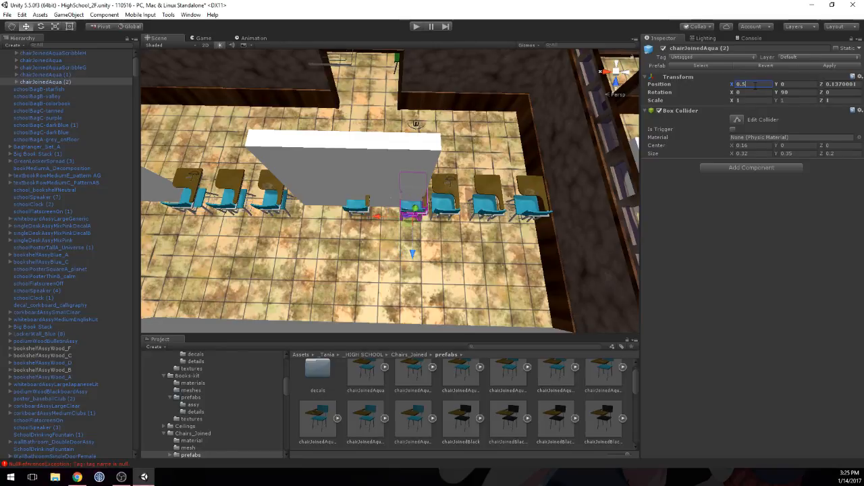
{"action": "key", "text": "BackSpace"}
{"action": "type", "text": "6"}
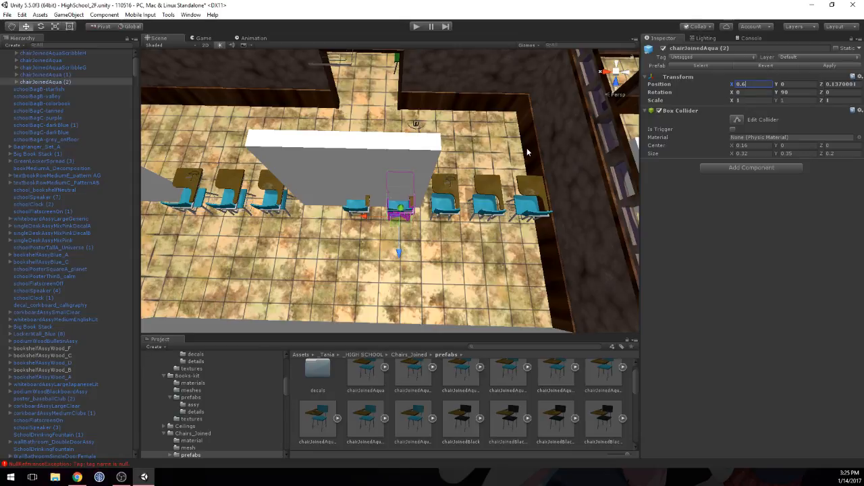
{"action": "type", "text": "3"}
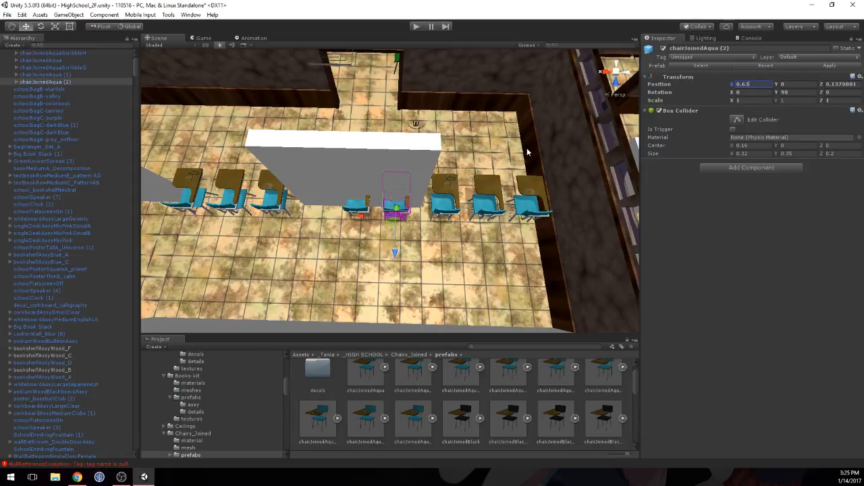
{"action": "left_click", "coordinate": [354, 206]}
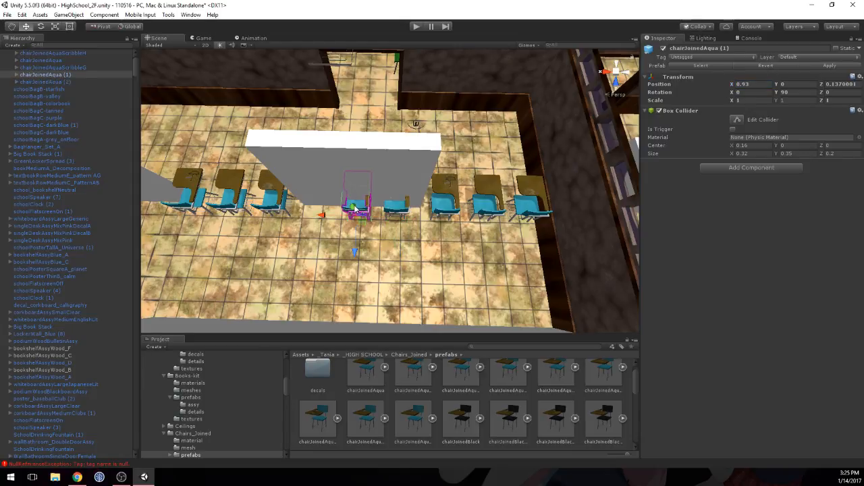
Step: Set the X position of chairJoinedAqua (2) to 0.6 and the X position of chairJoinedAqua (1) to 1.23
{"action": "left_click", "coordinate": [395, 210]}
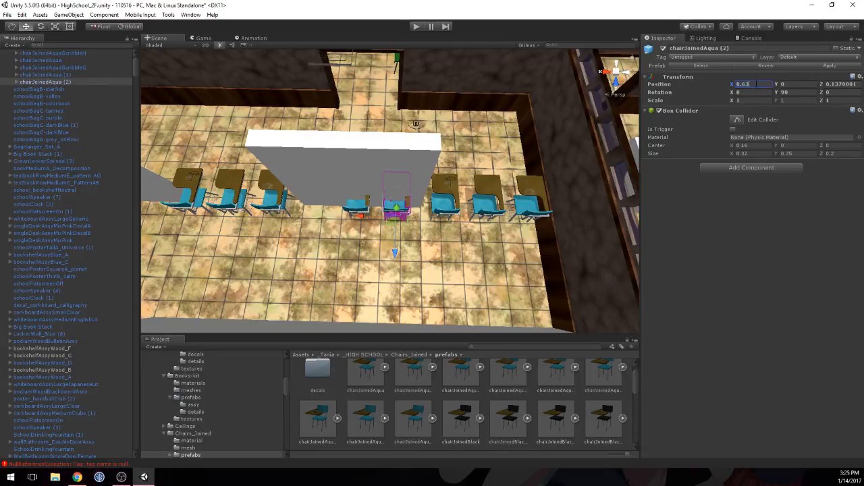
{"action": "key", "text": "BackSpace"}
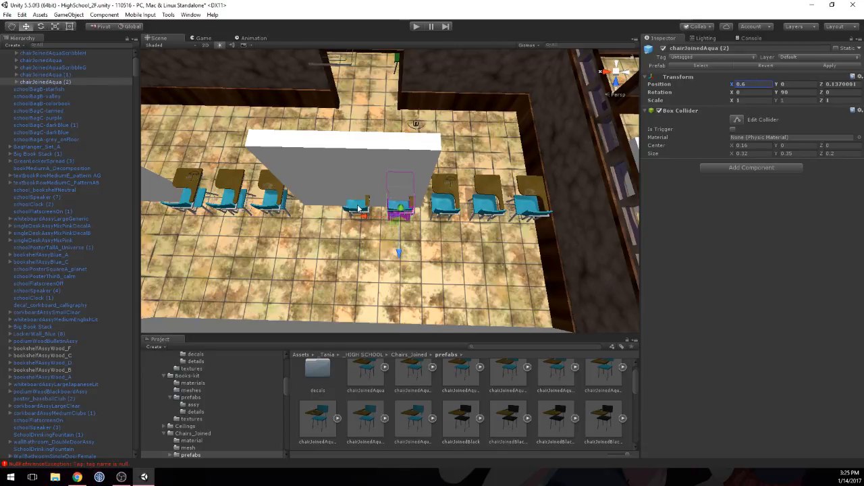
{"action": "left_click", "coordinate": [357, 209]}
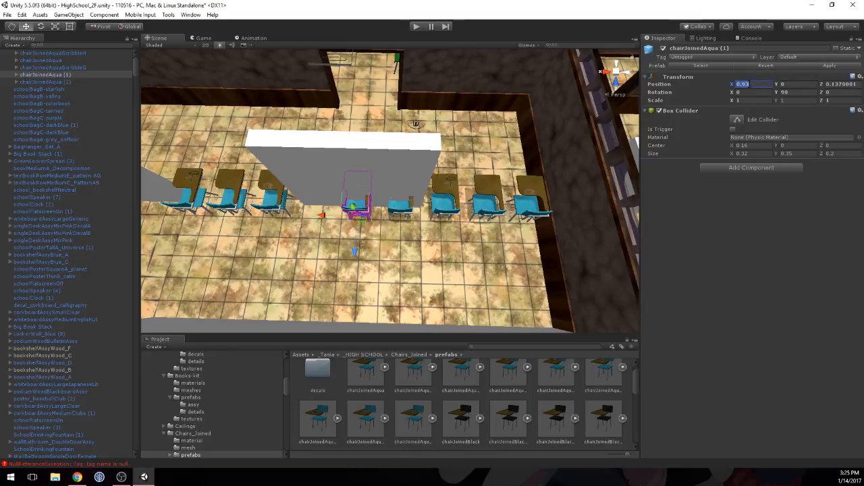
{"action": "type", "text": "1.23"}
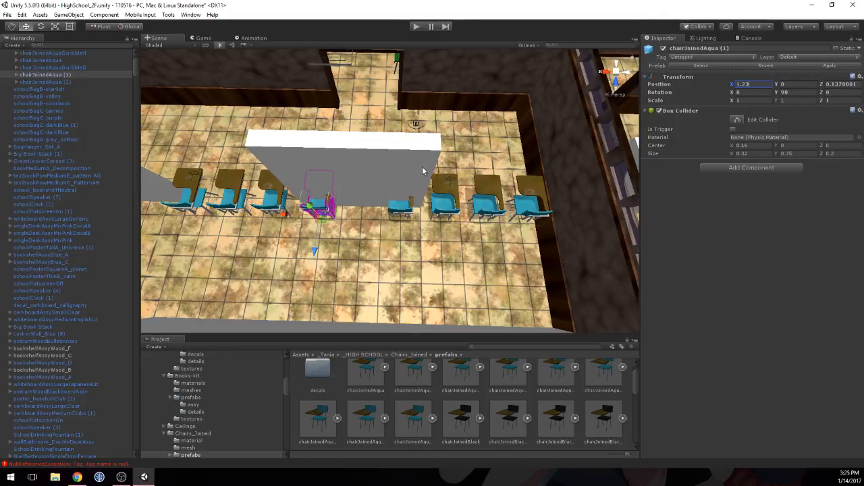
Step: Duplicate chairJoinedAqua (2) and place the copy midway between the two gap chairs at X 0.93
{"action": "left_click", "coordinate": [398, 225]}
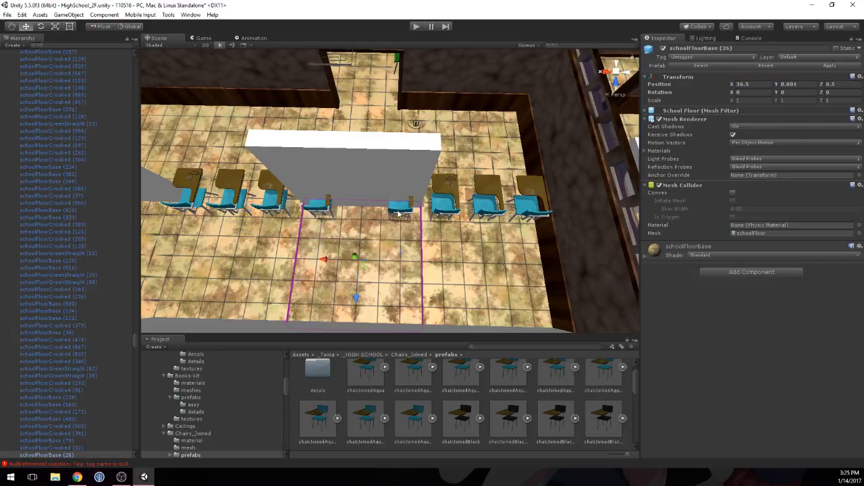
{"action": "left_click", "coordinate": [399, 214]}
{"action": "key", "text": "ctrl+d"}
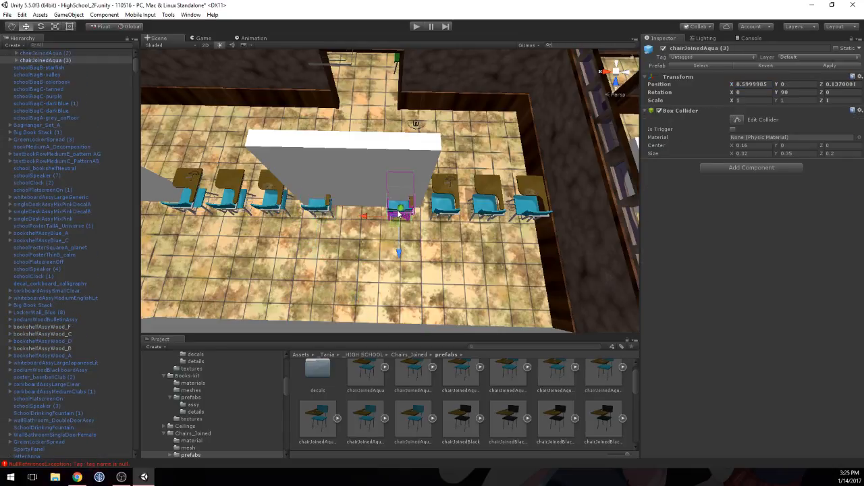
{"action": "left_click_drag", "start_coordinate": [365, 217], "coordinate": [321, 216]}
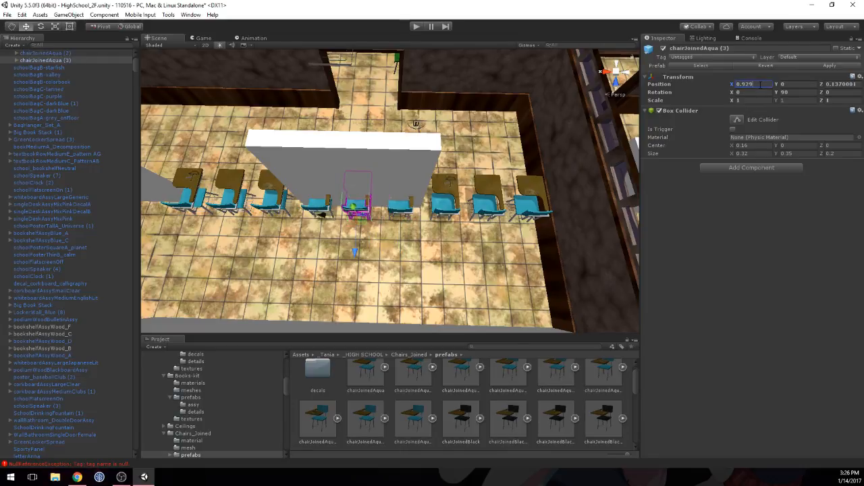
{"action": "type", "text": "0.93"}
Step: Turn off the Mesh Renderer of the wall segment at X 36.5, Z 8 that covers the gap chairs
{"action": "left_click", "coordinate": [373, 159]}
{"action": "left_click", "coordinate": [659, 173]}
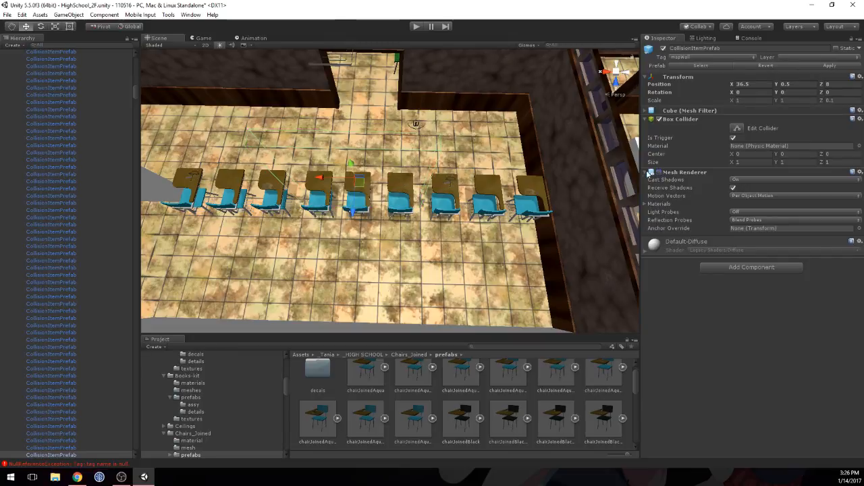
{"action": "middle_click_drag", "start_coordinate": [334, 202], "coordinate": [406, 173]}
Step: Duplicate three neighbouring aqua chairs and slide the copies along the row to extend it in front of the next wall segment
{"action": "left_click", "coordinate": [382, 173]}
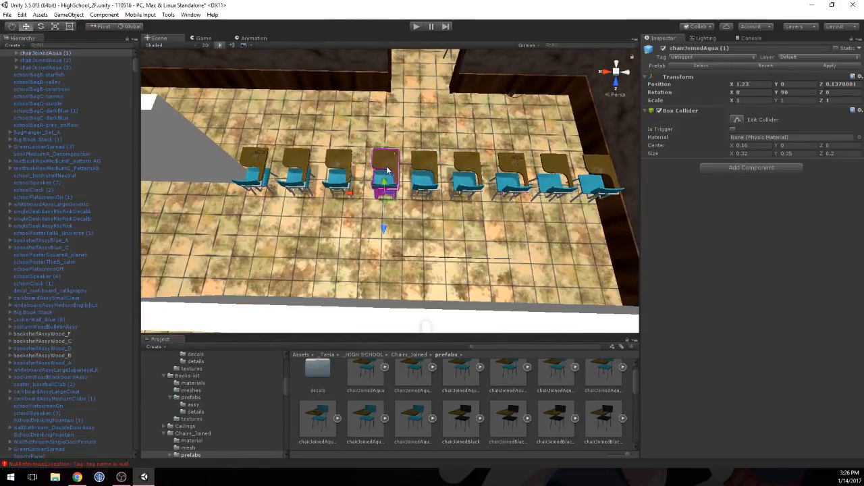
{"action": "scroll", "coordinate": [386, 170], "scroll_direction": "down", "scroll_amount": 5}
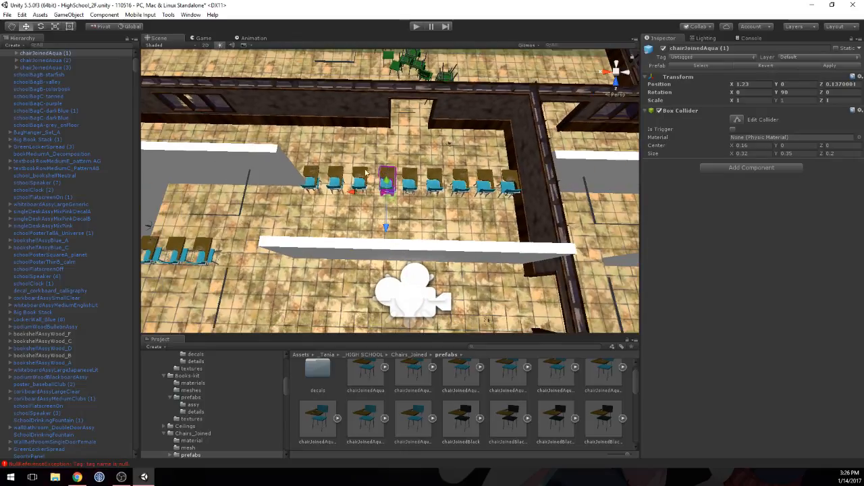
{"action": "left_click", "coordinate": [409, 179], "text": "shift"}
{"action": "left_click", "coordinate": [361, 179], "text": "shift"}
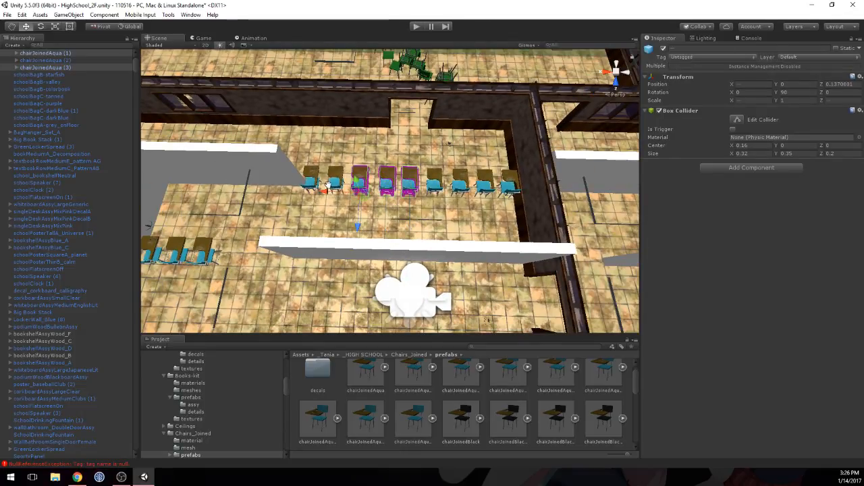
{"action": "middle_click_drag", "start_coordinate": [327, 184], "coordinate": [405, 193]}
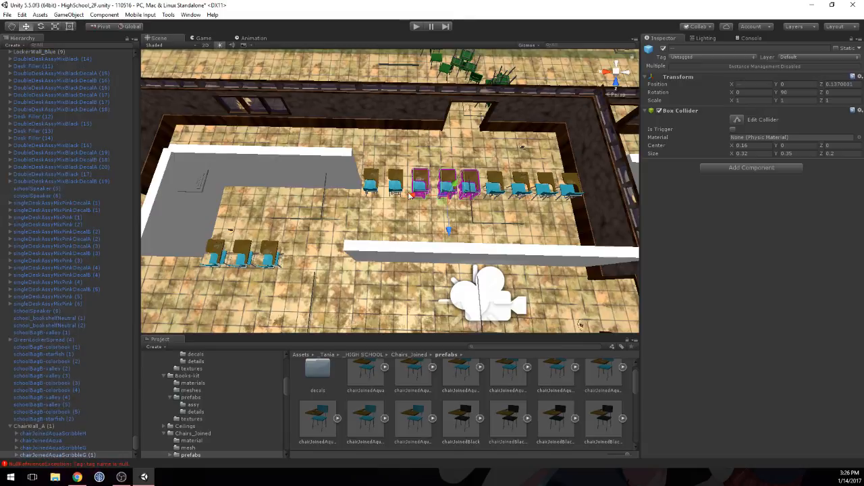
{"action": "left_click_drag", "start_coordinate": [409, 195], "coordinate": [287, 188]}
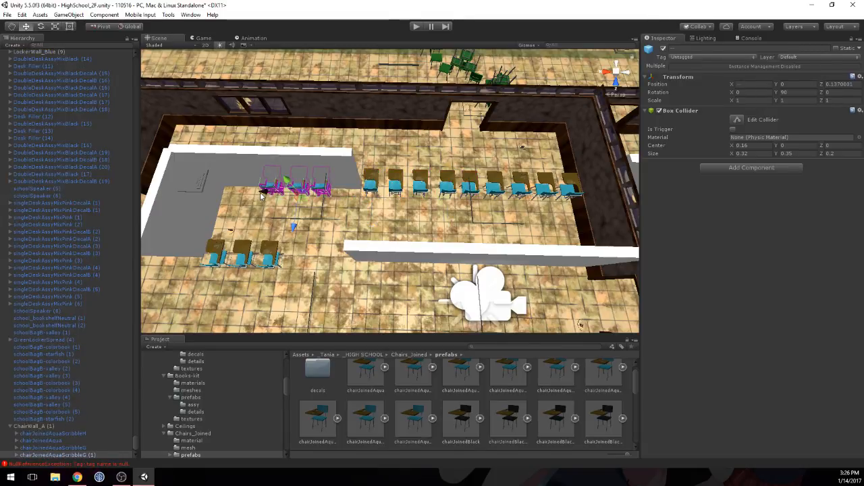
{"action": "left_click_drag", "start_coordinate": [263, 192], "coordinate": [288, 194]}
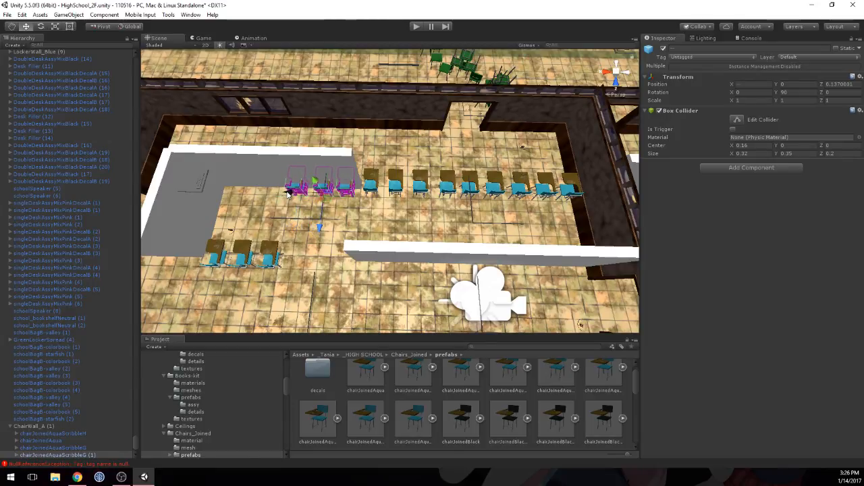
{"action": "middle_click_drag", "start_coordinate": [288, 193], "coordinate": [357, 187]}
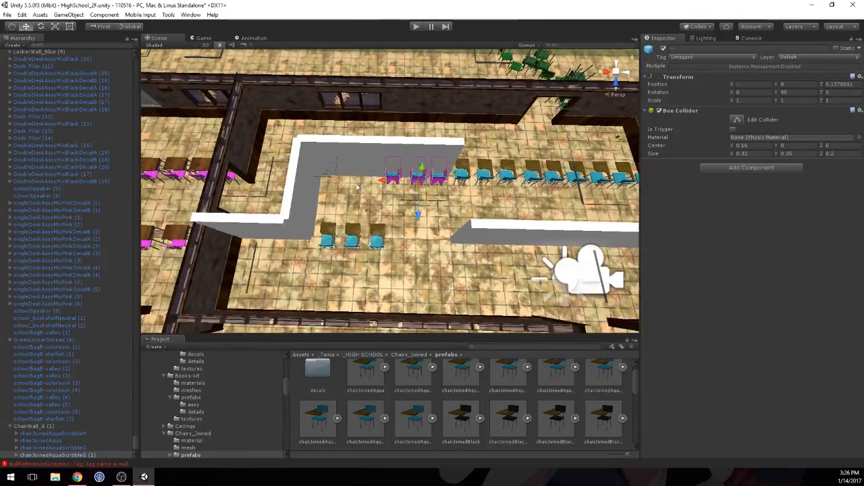
Step: Turn off the Mesh Renderer of the wall segment at X 38.5, Z 8 behind the added chairs
{"action": "left_click", "coordinate": [413, 148]}
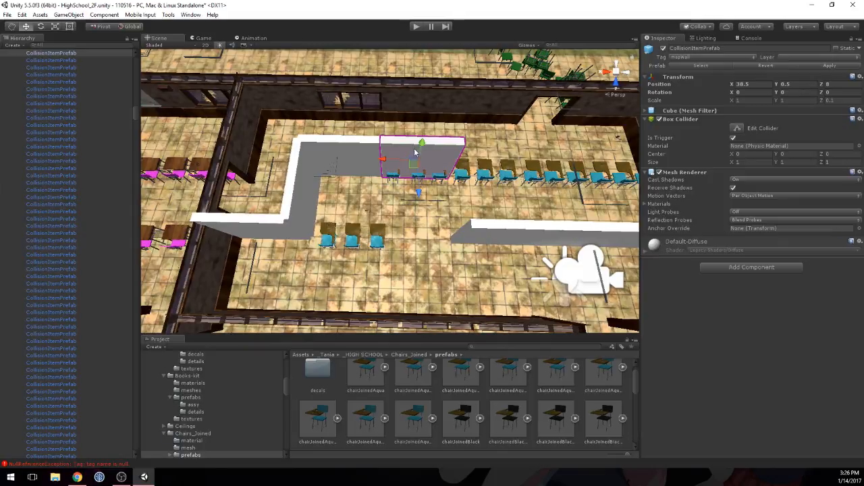
{"action": "left_click", "coordinate": [659, 173]}
{"action": "middle_click_drag", "start_coordinate": [492, 179], "coordinate": [397, 192]}
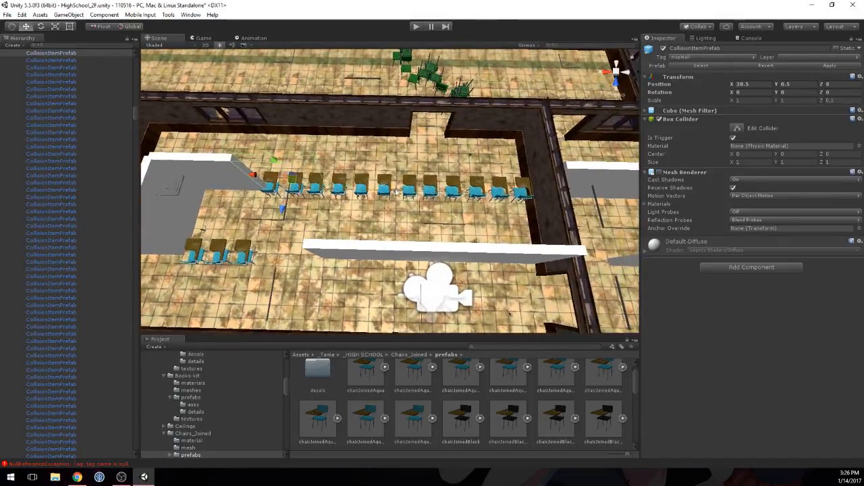
Step: Duplicate three more aqua chairs from the row and place the copies at its end beside the corner wall
{"action": "left_click", "coordinate": [409, 186]}
{"action": "left_click", "coordinate": [430, 186], "text": "shift"}
{"action": "left_click", "coordinate": [452, 187], "text": "shift"}
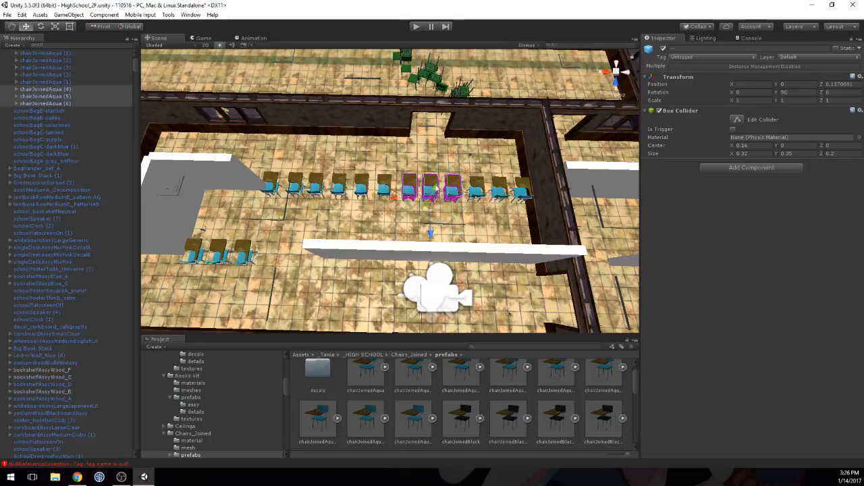
{"action": "left_click_drag", "start_coordinate": [380, 197], "coordinate": [183, 200]}
{"action": "middle_click_drag", "start_coordinate": [233, 206], "coordinate": [382, 198]}
Step: Turn off the Mesh Renderer of the wall segment at X 39.5, Z 8 next to the corner
{"action": "left_click", "coordinate": [378, 163]}
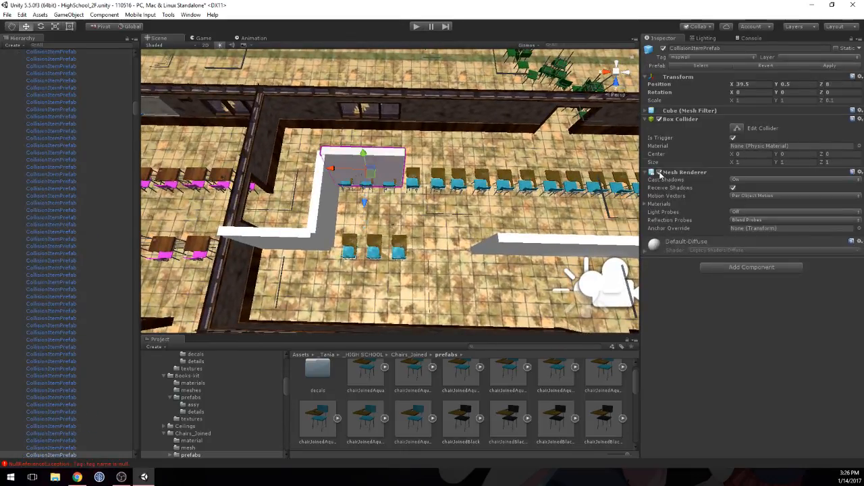
{"action": "left_click", "coordinate": [660, 173]}
{"action": "middle_click_drag", "start_coordinate": [463, 192], "coordinate": [394, 218]}
Step: Nudge the unevenly spaced chairJoinedAqua (1) along the row to X 2.922
{"action": "scroll", "coordinate": [362, 176], "scroll_direction": "up", "scroll_amount": 3}
{"action": "left_click", "coordinate": [382, 204]}
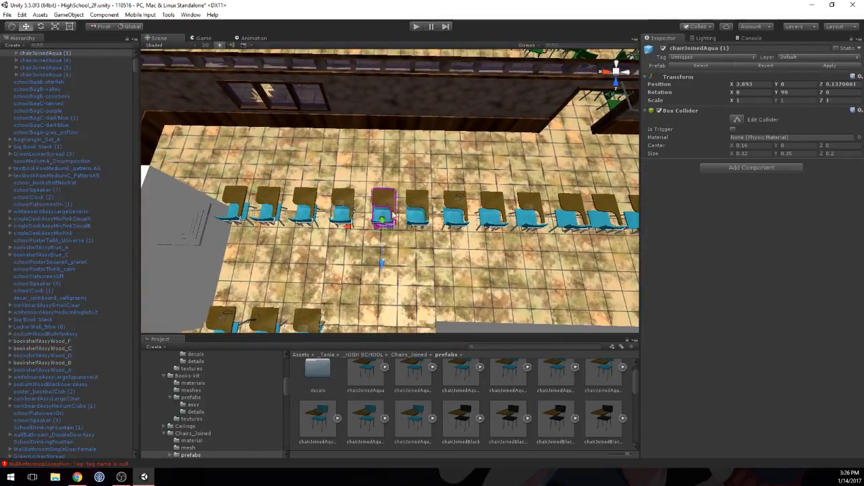
{"action": "left_click_drag", "start_coordinate": [349, 226], "coordinate": [346, 228]}
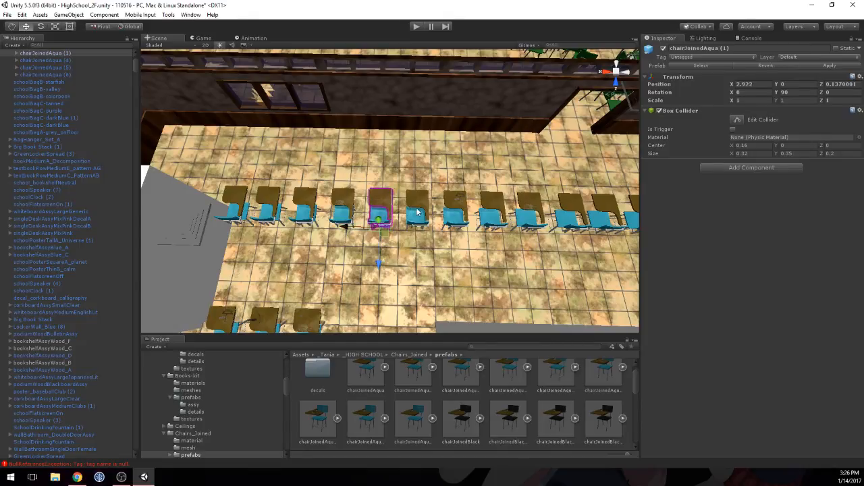
{"action": "scroll", "coordinate": [464, 197], "scroll_direction": "down", "scroll_amount": 3}
Step: Duplicate nine neighbouring chairs of the long row and line the copies up along the parallel wall at Z 1.137, within the wall's length
{"action": "middle_click_drag", "start_coordinate": [463, 199], "coordinate": [377, 162]}
{"action": "left_click", "coordinate": [406, 174]}
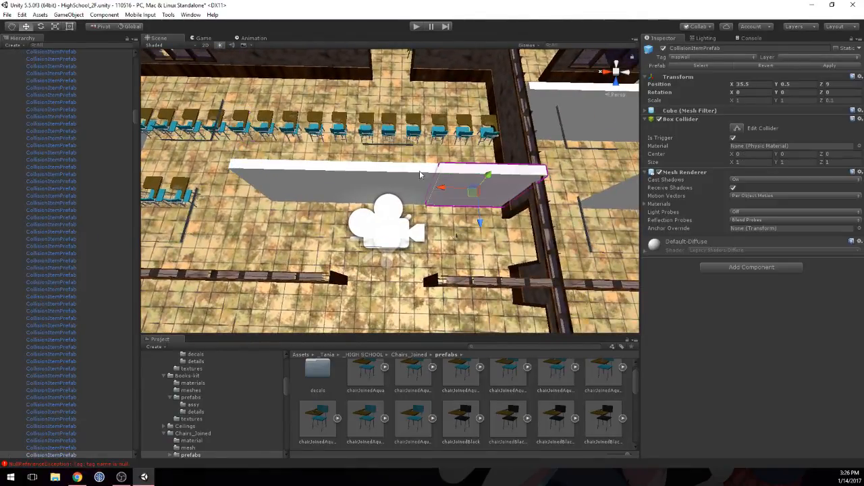
{"action": "left_click", "coordinate": [297, 176]}
{"action": "middle_click_drag", "start_coordinate": [225, 150], "coordinate": [395, 180]}
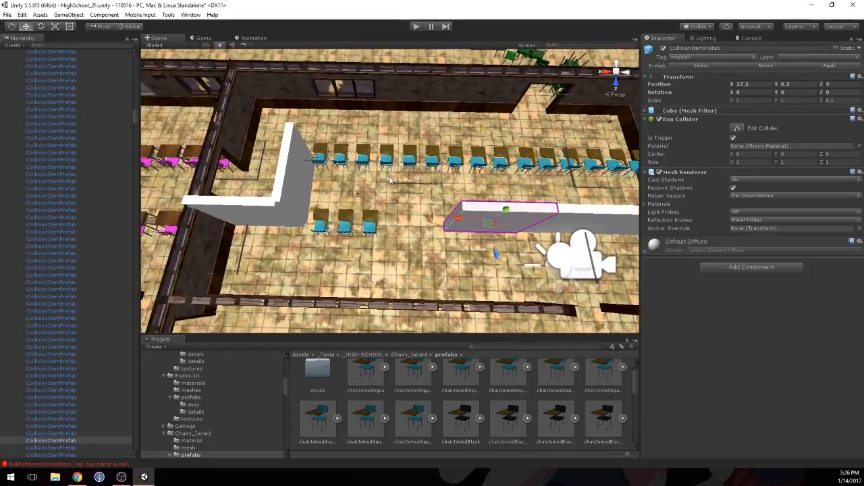
{"action": "left_click", "coordinate": [341, 157]}
{"action": "left_click", "coordinate": [363, 157], "text": "shift"}
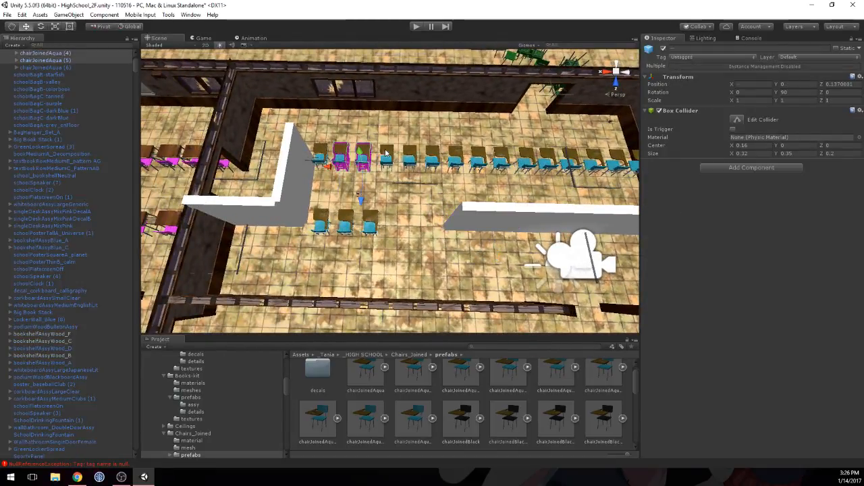
{"action": "left_click", "coordinate": [386, 156], "text": "shift"}
{"action": "left_click", "coordinate": [408, 156], "text": "shift"}
{"action": "left_click", "coordinate": [432, 156], "text": "shift"}
{"action": "left_click", "coordinate": [456, 156], "text": "shift"}
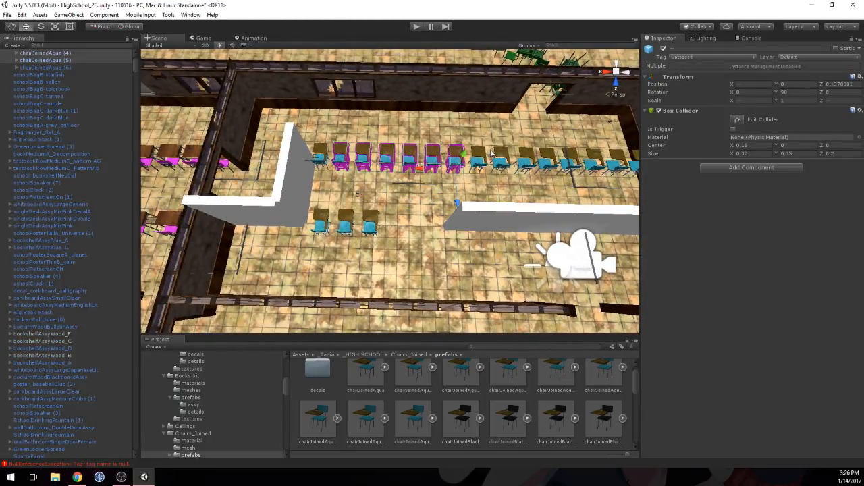
{"action": "left_click", "coordinate": [477, 156], "text": "shift"}
{"action": "left_click", "coordinate": [500, 156], "text": "shift"}
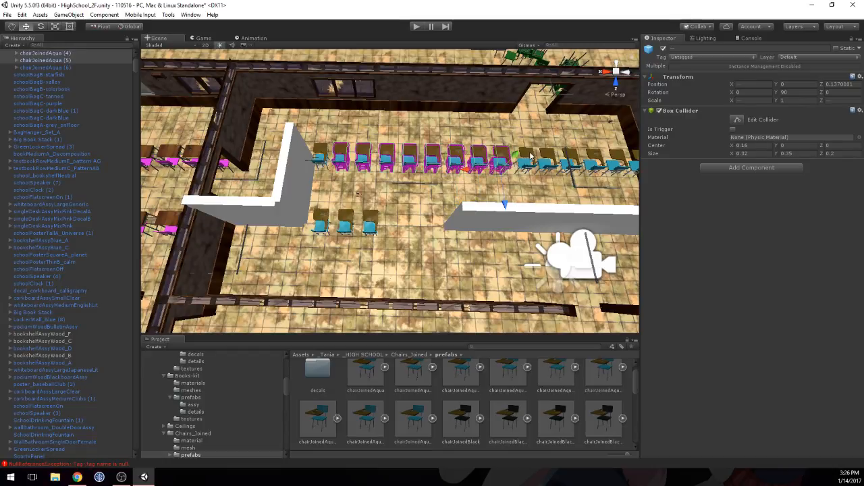
{"action": "left_click", "coordinate": [525, 157], "text": "shift"}
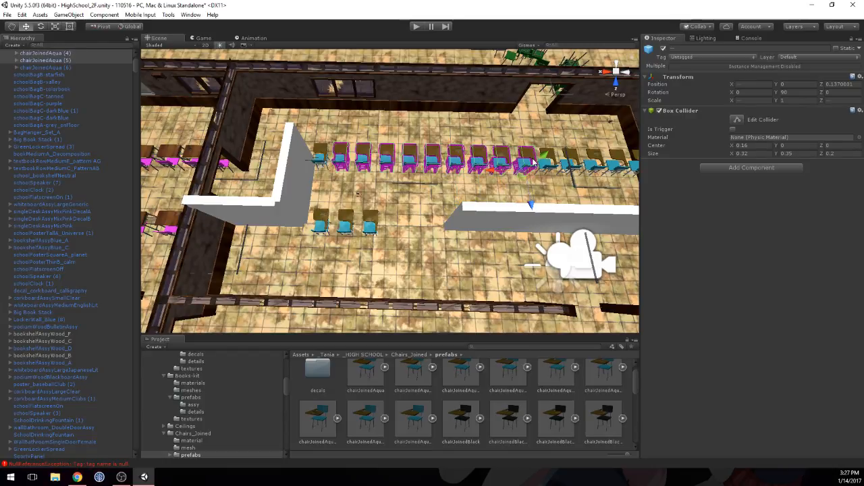
{"action": "key", "text": "ctrl+d"}
{"action": "left_click_drag", "start_coordinate": [506, 178], "coordinate": [637, 236]}
{"action": "middle_click_drag", "start_coordinate": [567, 216], "coordinate": [388, 204]}
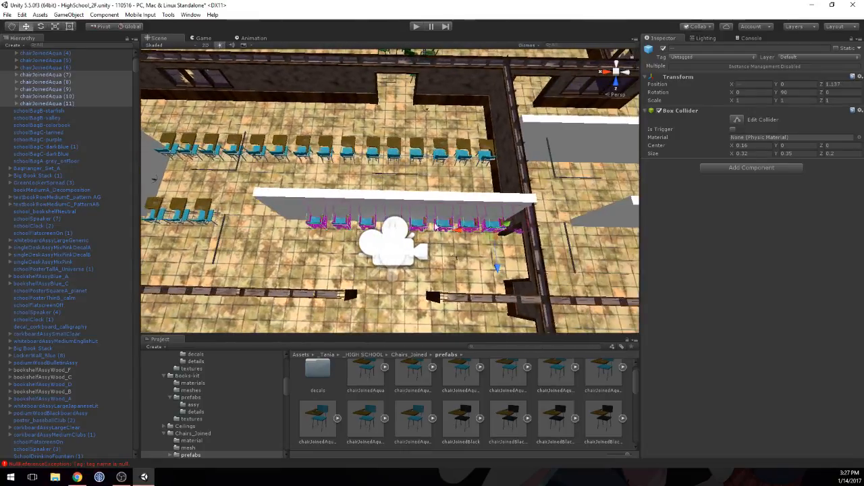
{"action": "left_click_drag", "start_coordinate": [462, 232], "coordinate": [430, 228]}
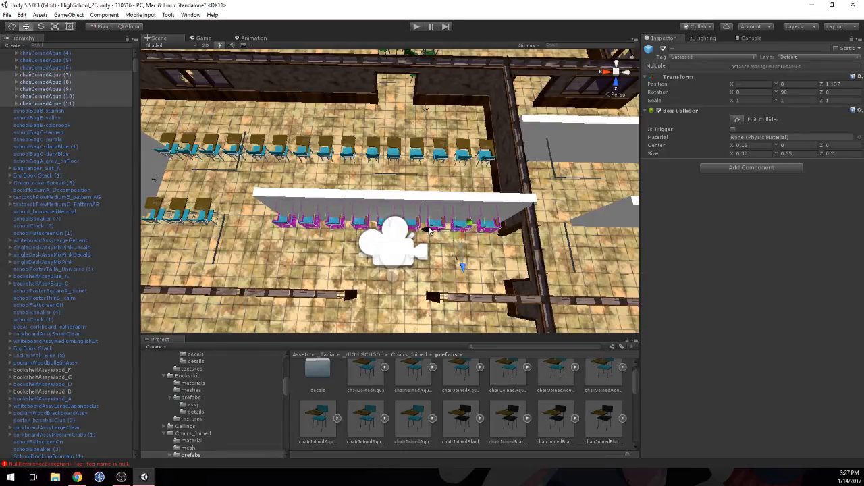
Step: Turn off the Mesh Renderer of the three wall segments at Z 9 that cover the new chair row
{"action": "left_click", "coordinate": [446, 191]}
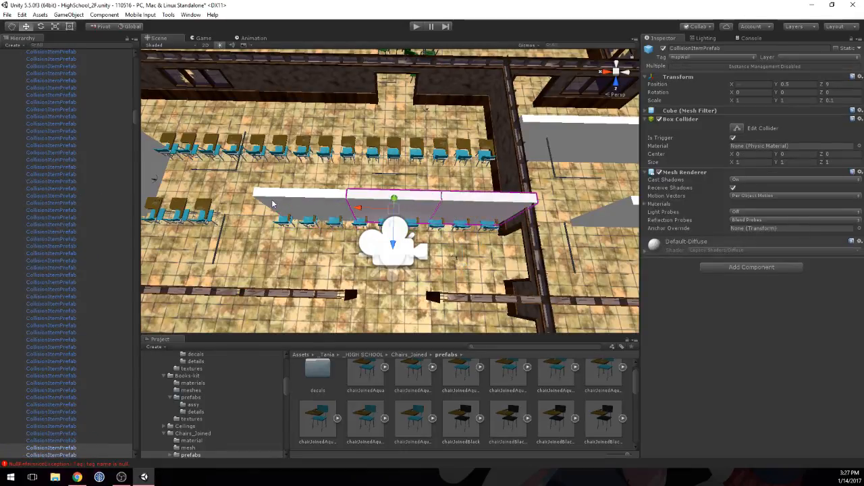
{"action": "left_click", "coordinate": [659, 173]}
{"action": "middle_click_drag", "start_coordinate": [413, 172], "coordinate": [594, 197]}
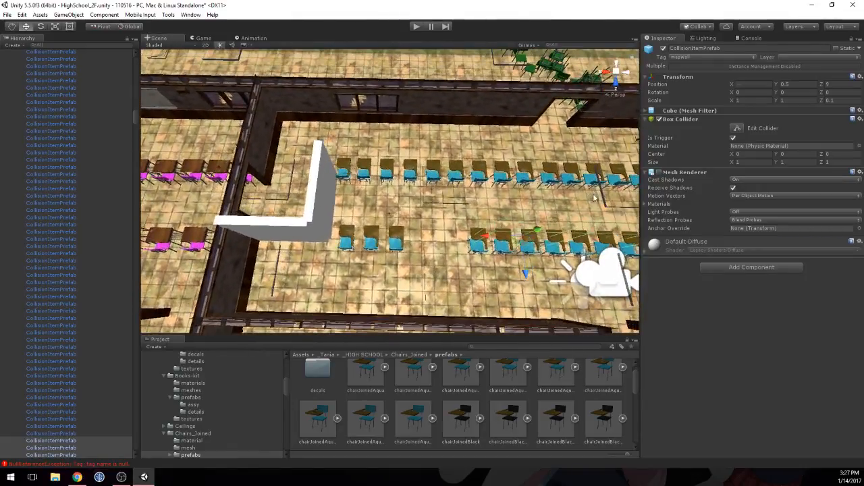
Step: Open the assy prefabs folder of TeacherDesk_kit in the _HIGH SCHOOL assets
{"action": "left_click_drag", "start_coordinate": [449, 224], "coordinate": [627, 177], "text": "alt"}
{"action": "middle_click_drag", "start_coordinate": [540, 168], "coordinate": [446, 180]}
{"action": "left_click_drag", "start_coordinate": [445, 179], "coordinate": [500, 175], "text": "alt"}
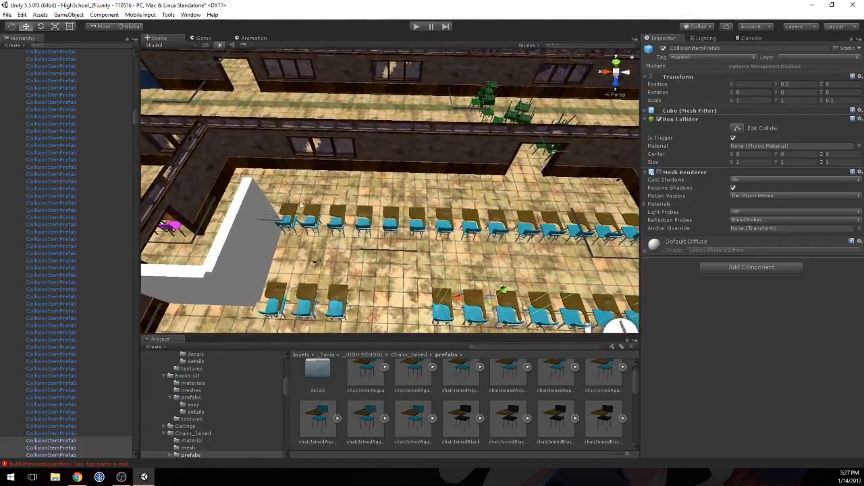
{"action": "middle_click_drag", "start_coordinate": [309, 194], "coordinate": [449, 112]}
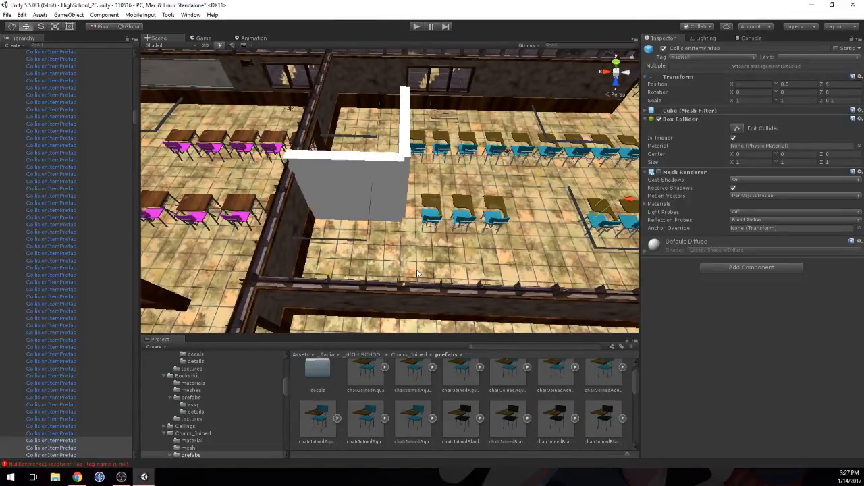
{"action": "left_click", "coordinate": [378, 352]}
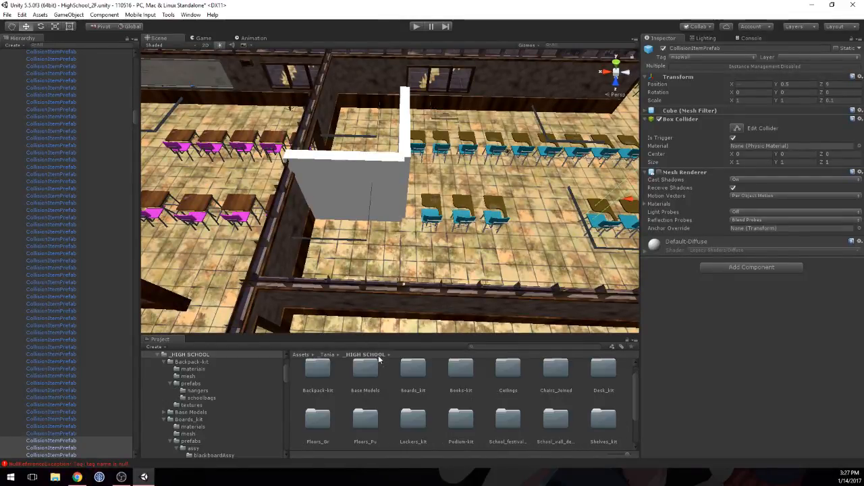
{"action": "scroll", "coordinate": [594, 405], "scroll_direction": "down", "scroll_amount": 3}
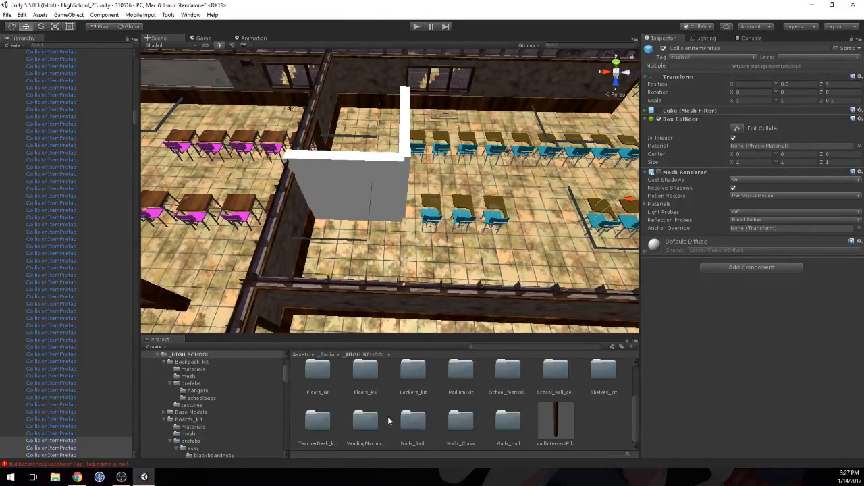
{"action": "double_click", "coordinate": [319, 426]}
{"action": "double_click", "coordinate": [413, 380]}
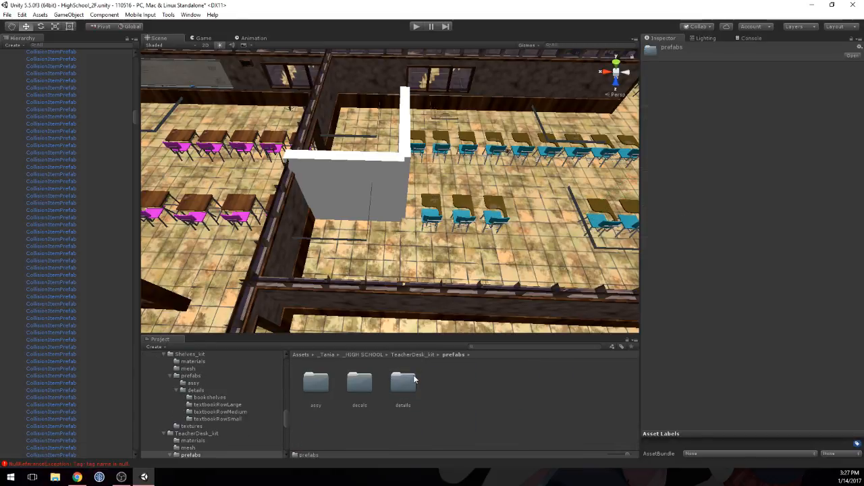
{"action": "double_click", "coordinate": [314, 385]}
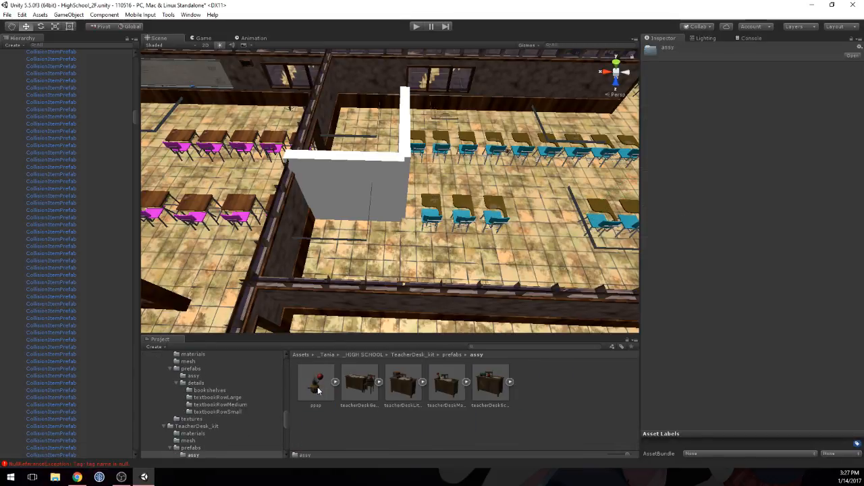
Step: Preview the teacherDeskGeneric prefab, place it on the floor beside the white corner wall segments, and set its Y rotation to 90
{"action": "left_click", "coordinate": [359, 385]}
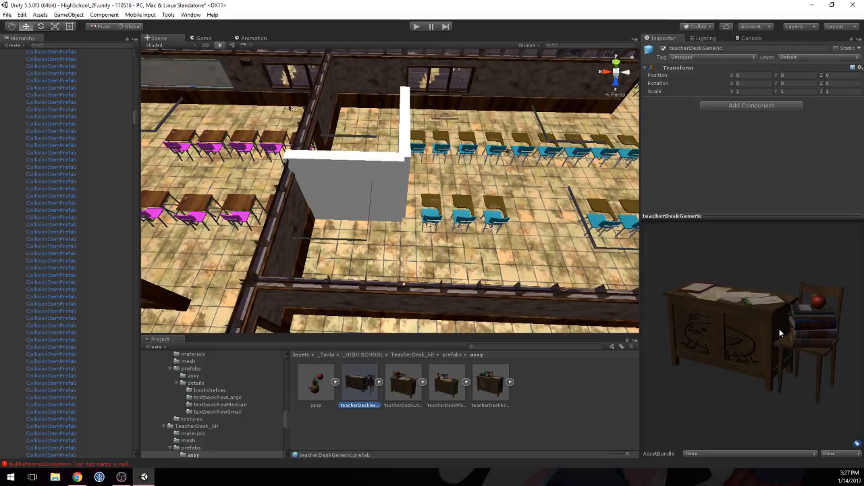
{"action": "left_click_drag", "start_coordinate": [725, 325], "coordinate": [763, 322]}
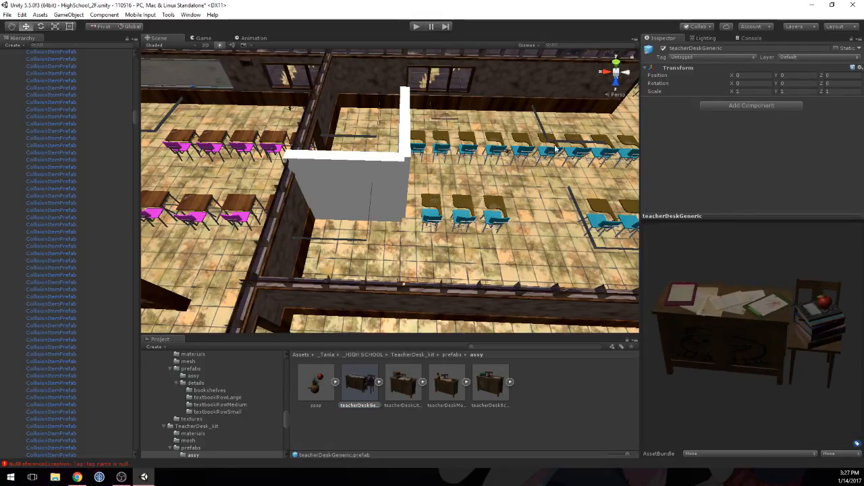
{"action": "left_click_drag", "start_coordinate": [484, 138], "coordinate": [327, 171], "text": "alt"}
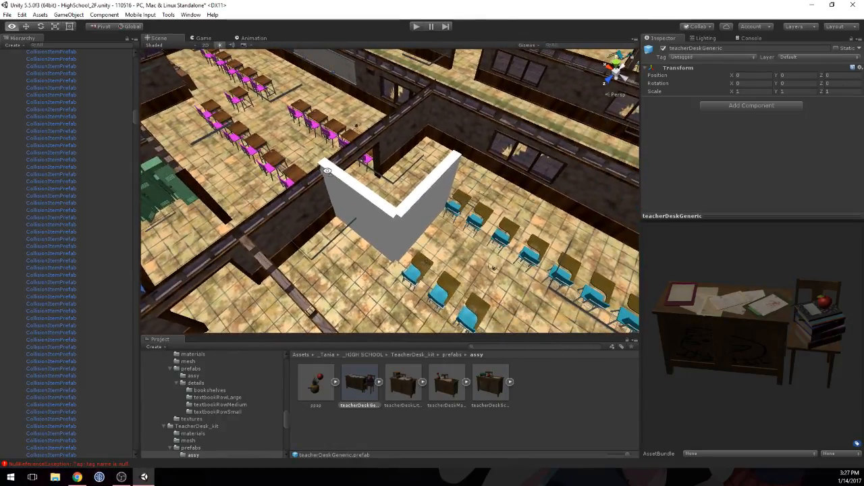
{"action": "left_click_drag", "start_coordinate": [355, 388], "coordinate": [358, 244]}
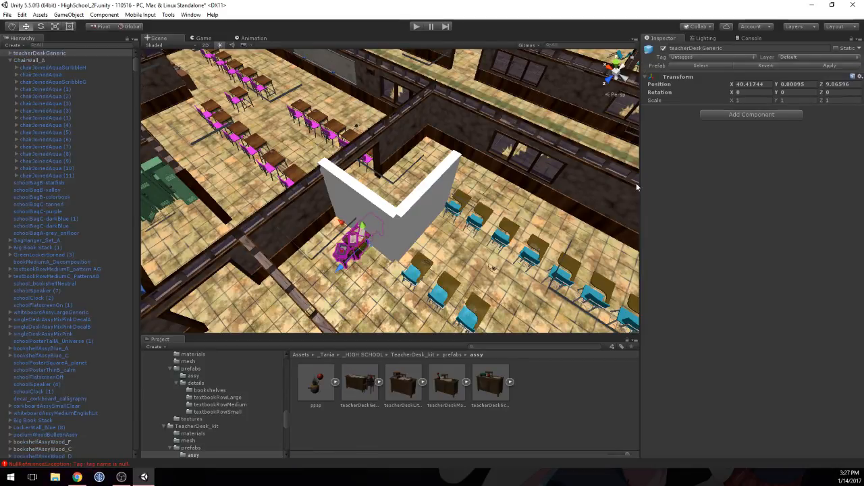
{"action": "left_click", "coordinate": [794, 92]}
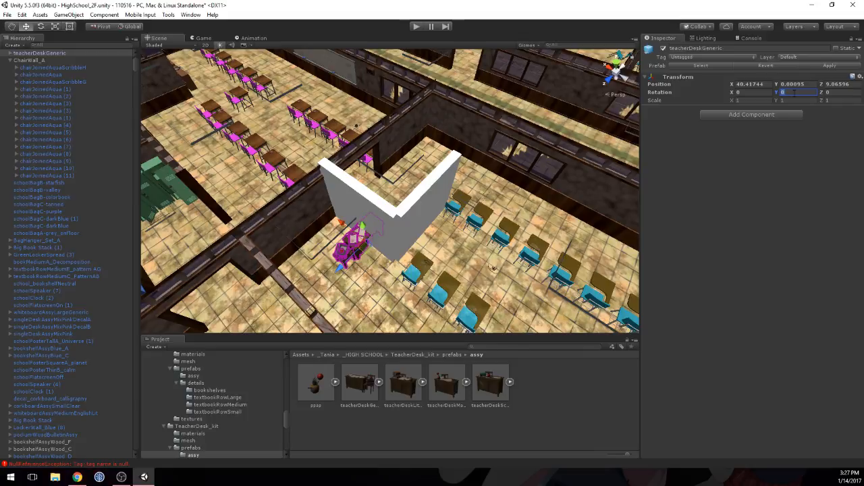
{"action": "type", "text": "90"}
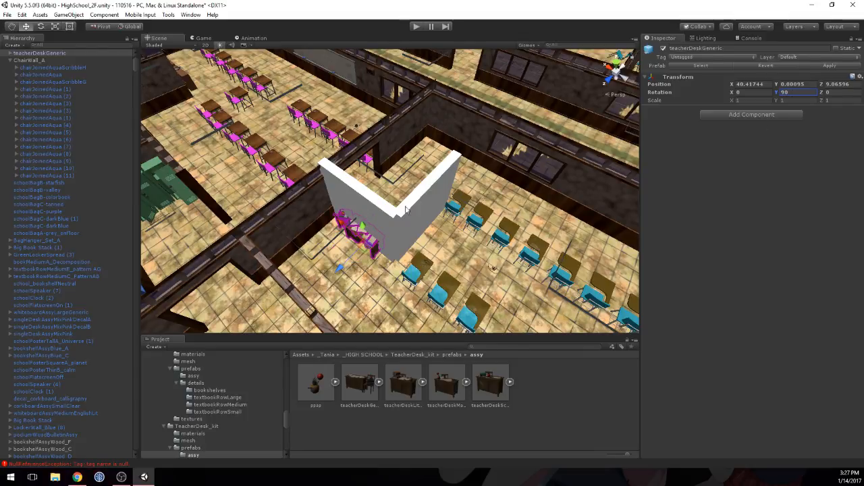
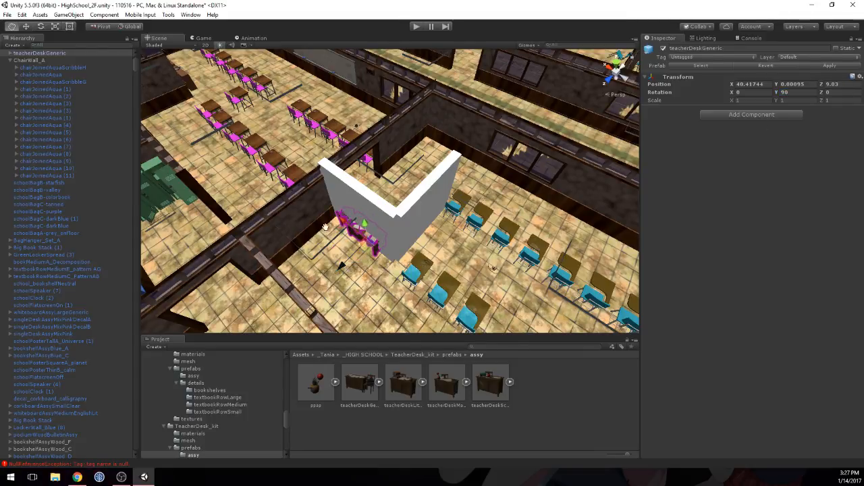
Step: Turn off the Mesh Renderer of the wall segment at X 40.5, Z 9 that covers the teacher's desk
{"action": "left_click_drag", "start_coordinate": [335, 238], "coordinate": [465, 214], "text": "alt"}
{"action": "scroll", "coordinate": [413, 217], "scroll_direction": "up", "scroll_amount": 10}
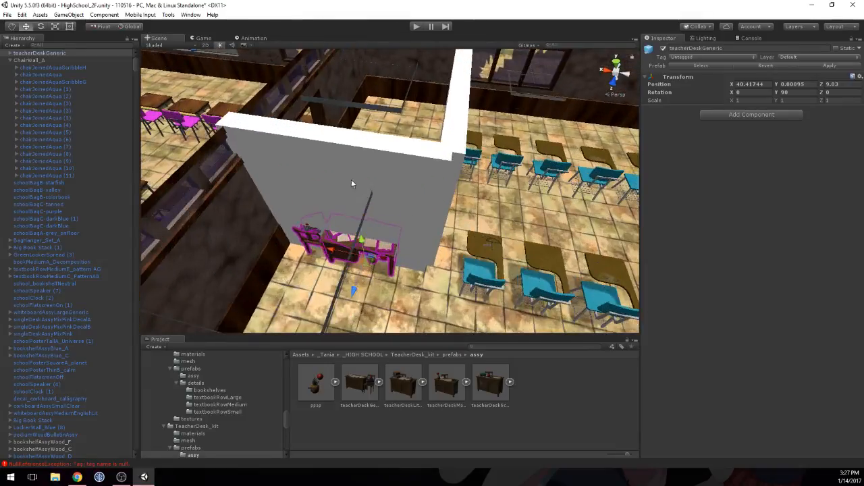
{"action": "left_click", "coordinate": [352, 183]}
{"action": "left_click", "coordinate": [659, 172]}
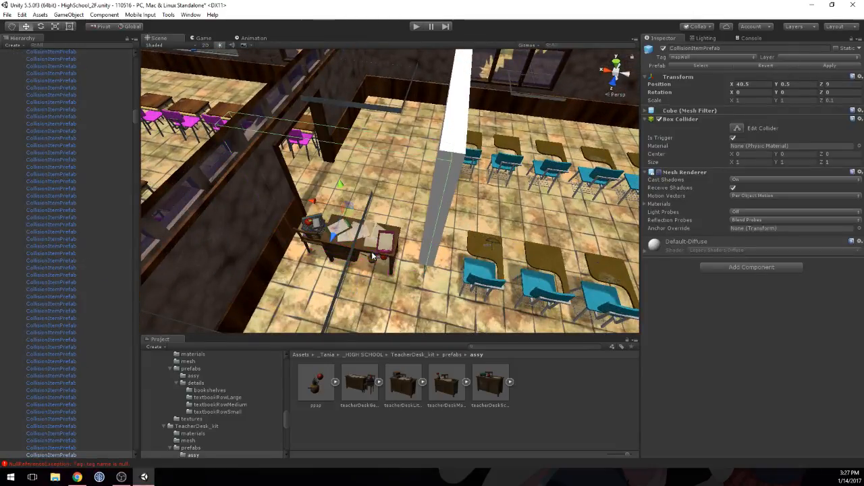
Step: Expand teacherDeskGeneric in the hierarchy and step through its child objects to identify the desk, chair, papers and folders
{"action": "left_click", "coordinate": [373, 256]}
{"action": "middle_click_drag", "start_coordinate": [367, 238], "coordinate": [407, 218]}
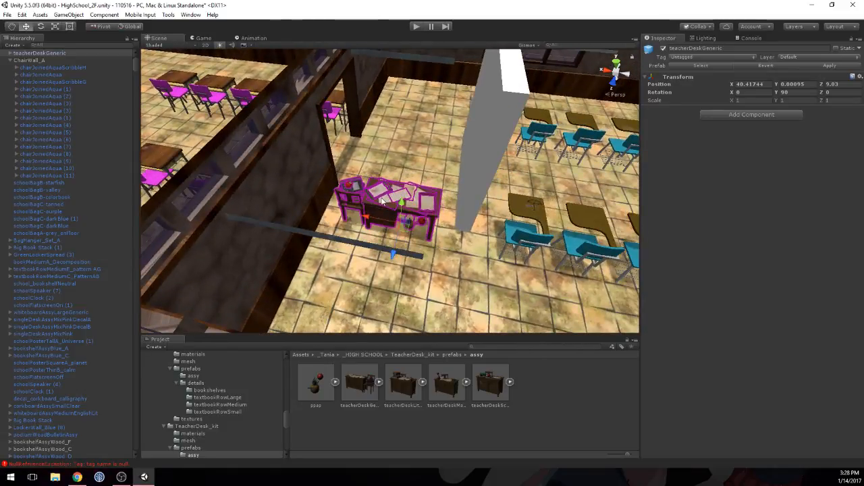
{"action": "left_click", "coordinate": [9, 54]}
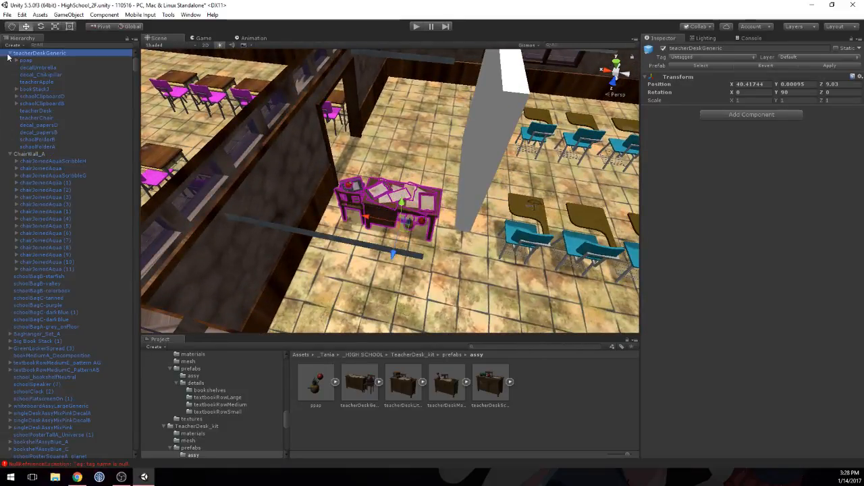
{"action": "left_click", "coordinate": [25, 61]}
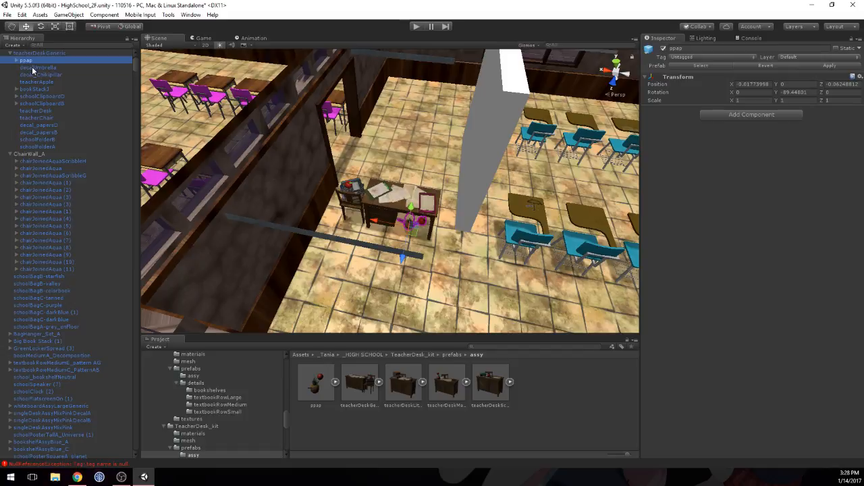
{"action": "left_click", "coordinate": [30, 112]}
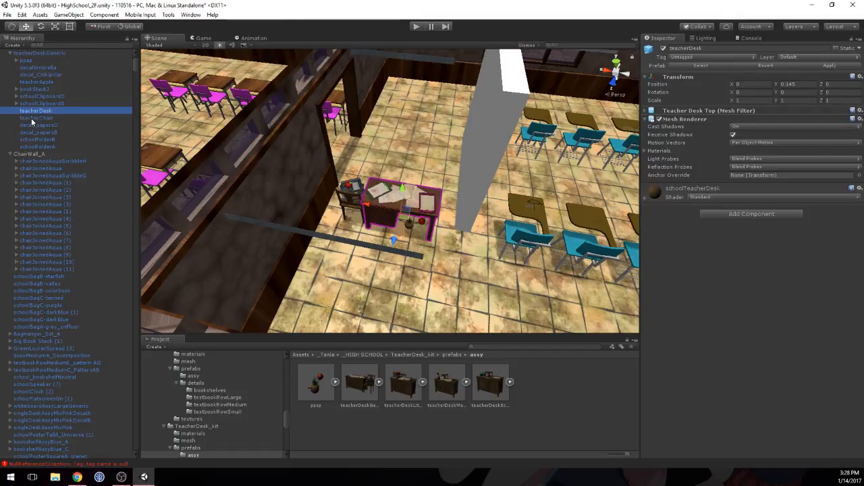
{"action": "left_click", "coordinate": [31, 118]}
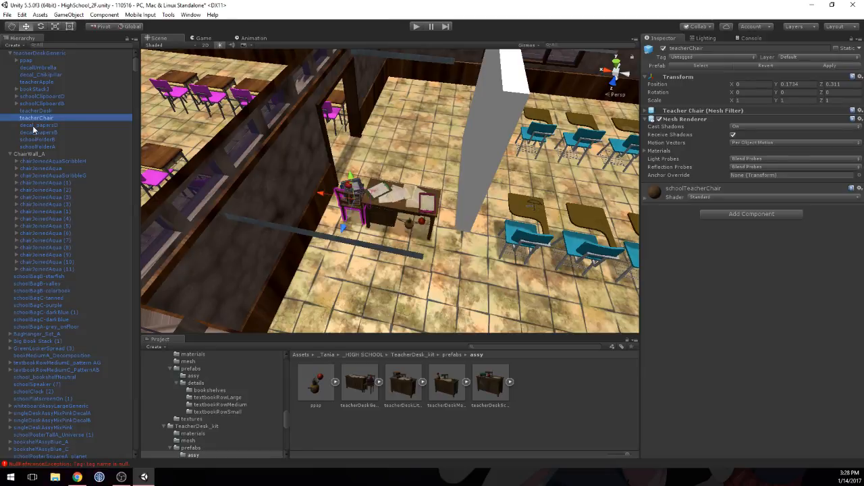
{"action": "key", "text": "Down"}
{"action": "key", "text": "Down"}
{"action": "key", "text": "Down"}
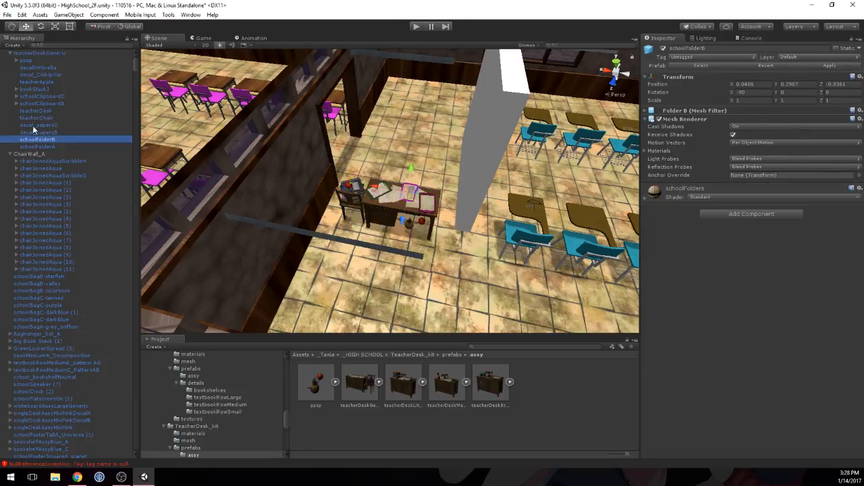
{"action": "key", "text": "Down"}
{"action": "key", "text": "Up"}
{"action": "key", "text": "Up"}
{"action": "key", "text": "Up"}
{"action": "key", "text": "Up"}
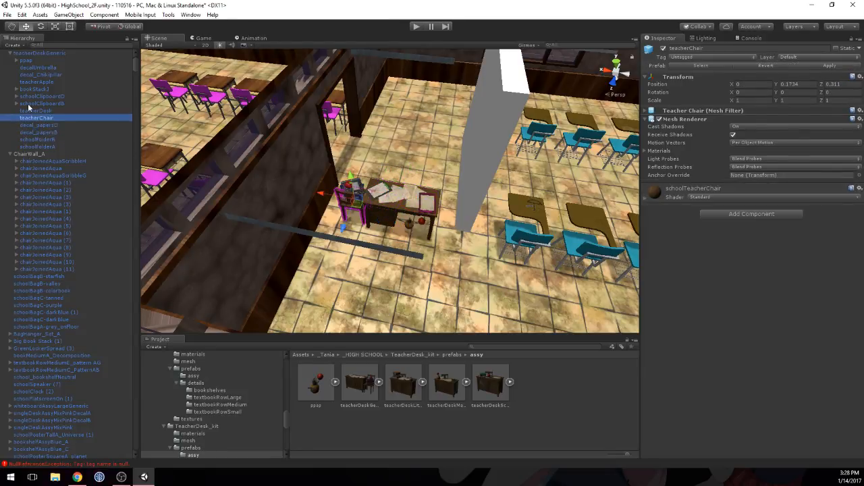
Step: Select teacherChair together with bookStack1 and teacherApple and move them away from the desk toward the wall behind it
{"action": "scroll", "coordinate": [334, 170], "scroll_direction": "up", "scroll_amount": 10}
{"action": "middle_click_drag", "start_coordinate": [289, 159], "coordinate": [326, 171]}
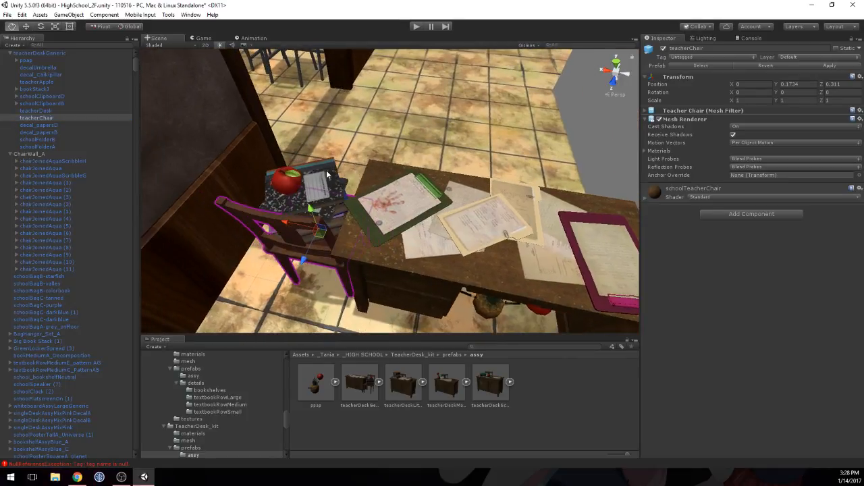
{"action": "left_click", "coordinate": [325, 169], "text": "shift"}
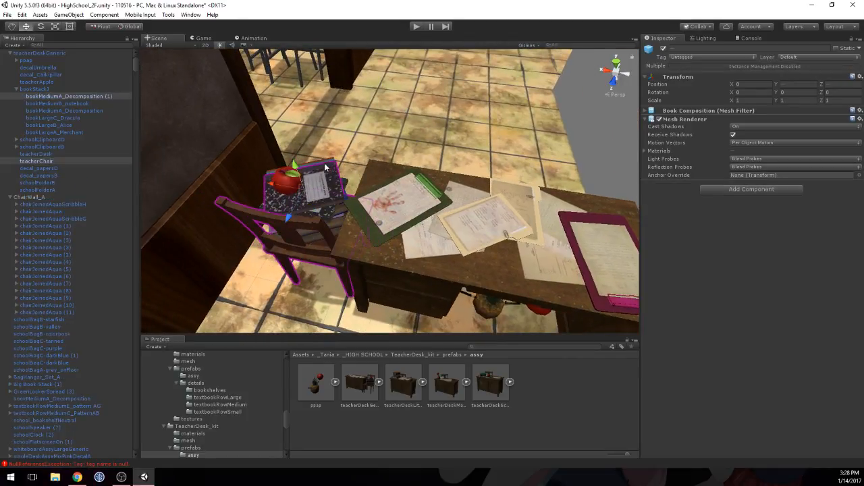
{"action": "left_click", "coordinate": [280, 180], "text": "shift"}
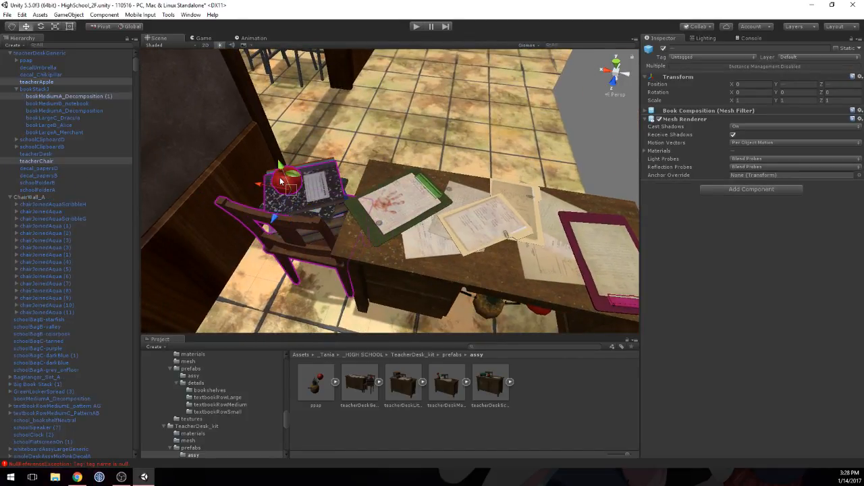
{"action": "left_click", "coordinate": [24, 90], "text": "shift"}
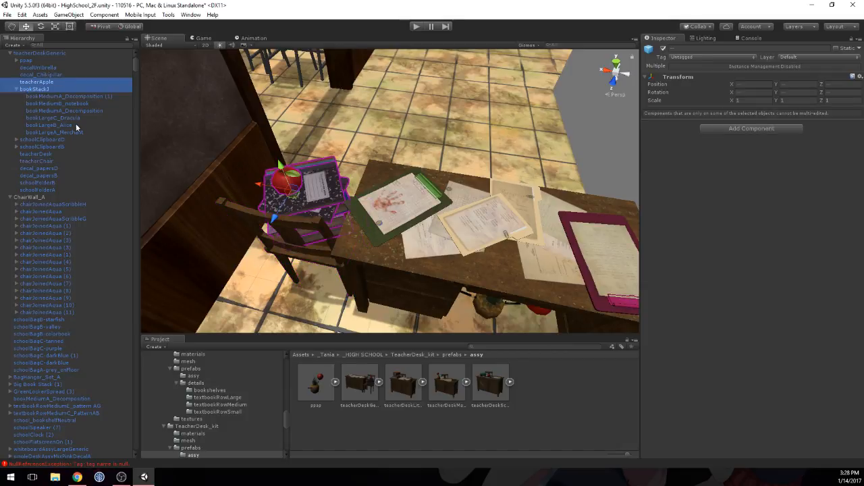
{"action": "left_click", "coordinate": [38, 156], "text": "ctrl"}
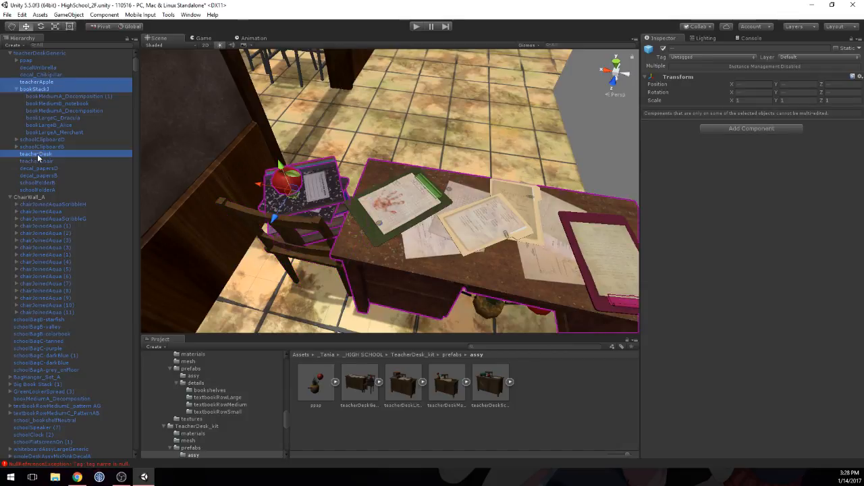
{"action": "left_click", "coordinate": [38, 155], "text": "ctrl"}
{"action": "left_click", "coordinate": [38, 162], "text": "ctrl"}
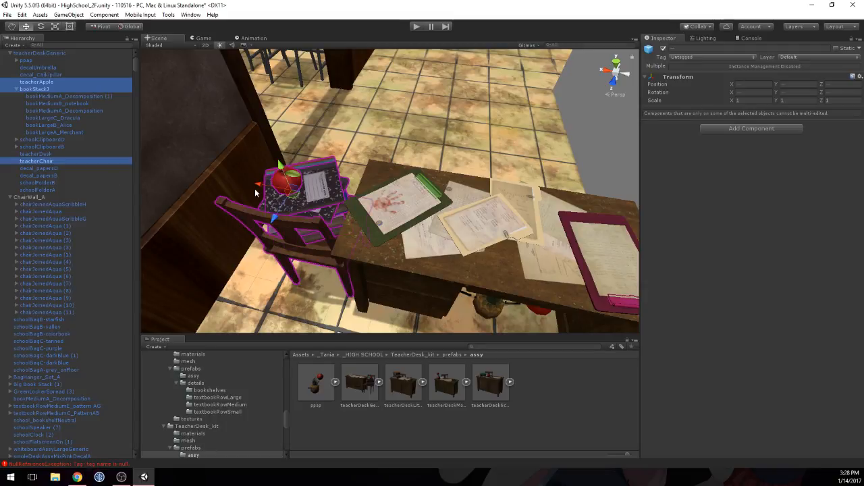
{"action": "left_click_drag", "start_coordinate": [258, 184], "coordinate": [234, 185]}
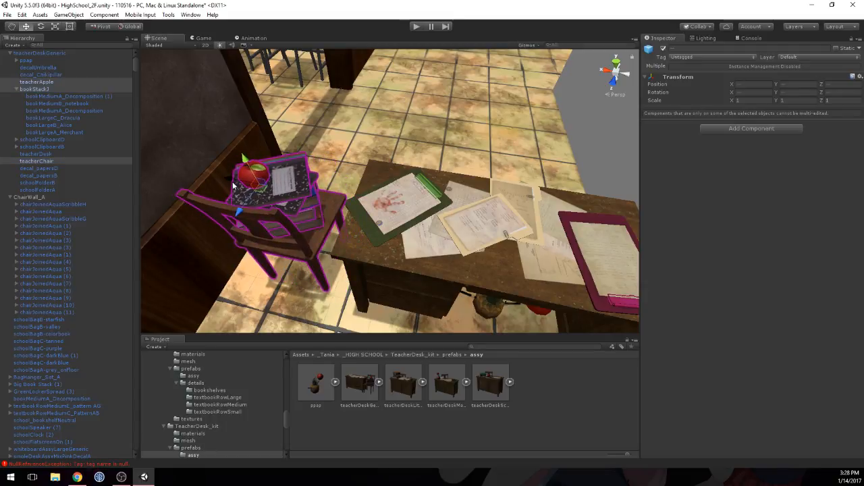
Step: Shift the whole teacherDeskGeneric assembly to Z 9.004, collapse its book stack in the hierarchy and select teacherDesk
{"action": "middle_click_drag", "start_coordinate": [390, 240], "coordinate": [448, 150]}
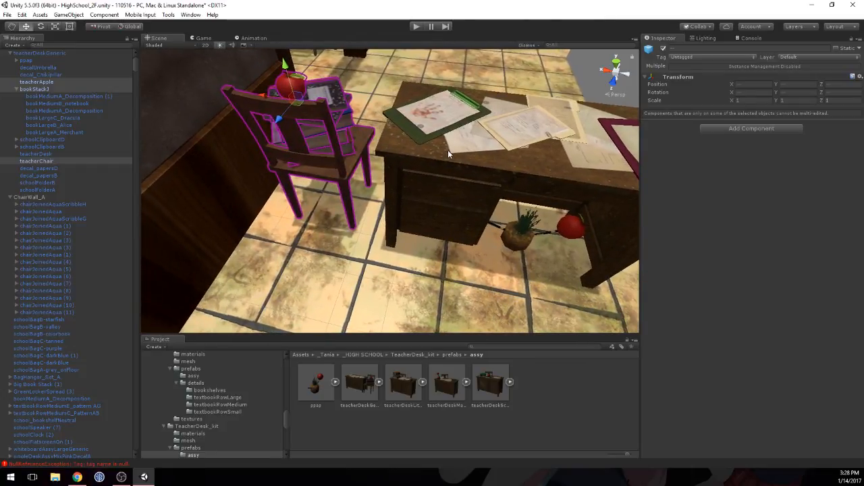
{"action": "left_click", "coordinate": [485, 178]}
{"action": "left_click_drag", "start_coordinate": [485, 178], "coordinate": [340, 195], "text": "alt"}
{"action": "scroll", "coordinate": [354, 209], "scroll_direction": "down", "scroll_amount": 5}
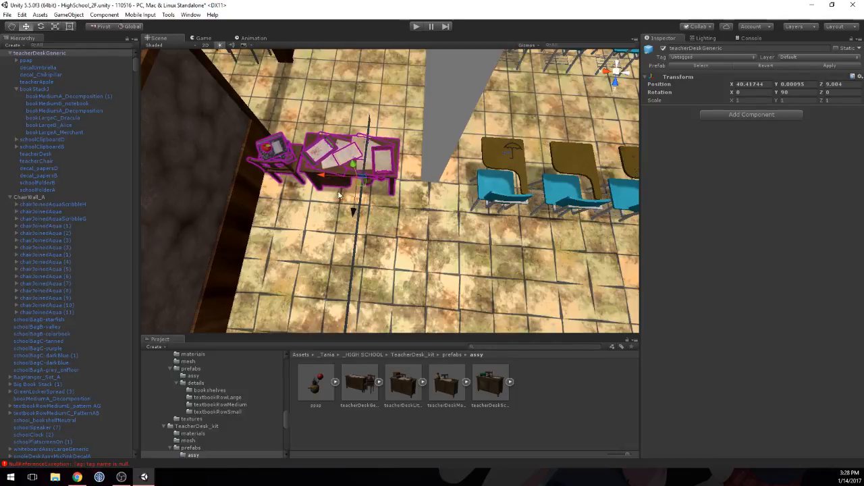
{"action": "left_click", "coordinate": [17, 89]}
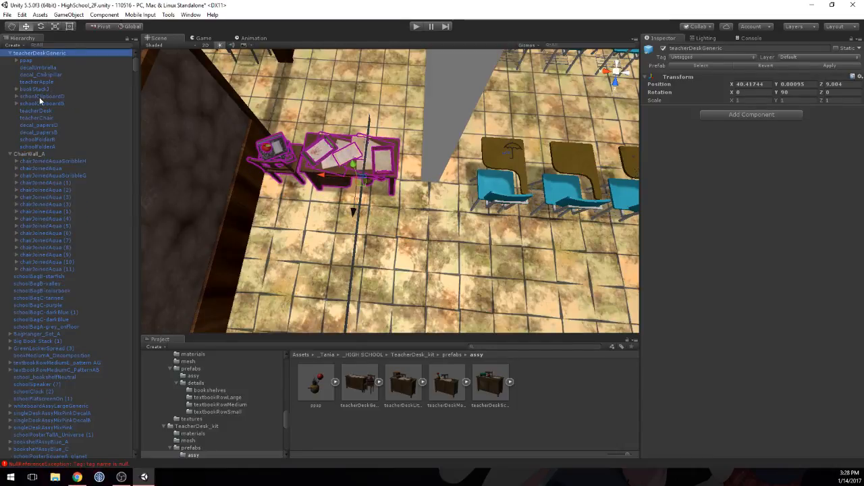
{"action": "left_click", "coordinate": [34, 110]}
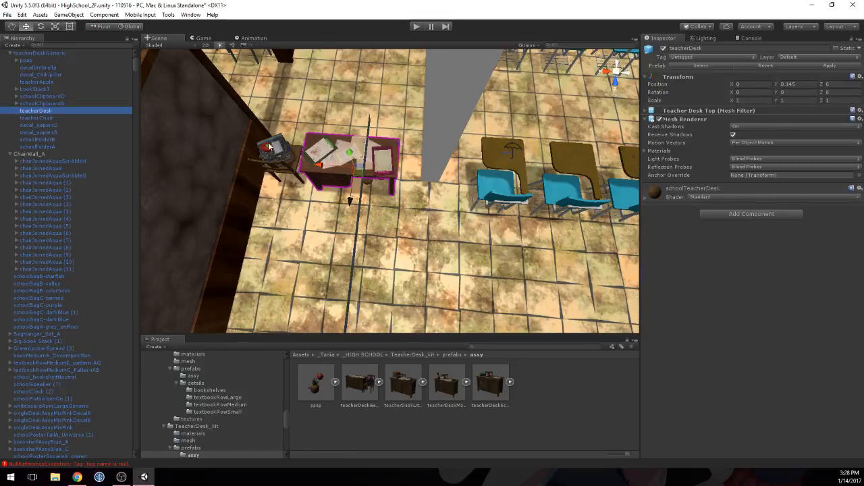
Step: Duplicate the middle chair of the three-chair row and place the copy against the white wall at X 0.525, Z -0.409
{"action": "left_click_drag", "start_coordinate": [364, 158], "coordinate": [274, 129], "text": "alt"}
{"action": "scroll", "coordinate": [274, 128], "scroll_direction": "down", "scroll_amount": 5}
{"action": "middle_click_drag", "start_coordinate": [455, 167], "coordinate": [429, 157]}
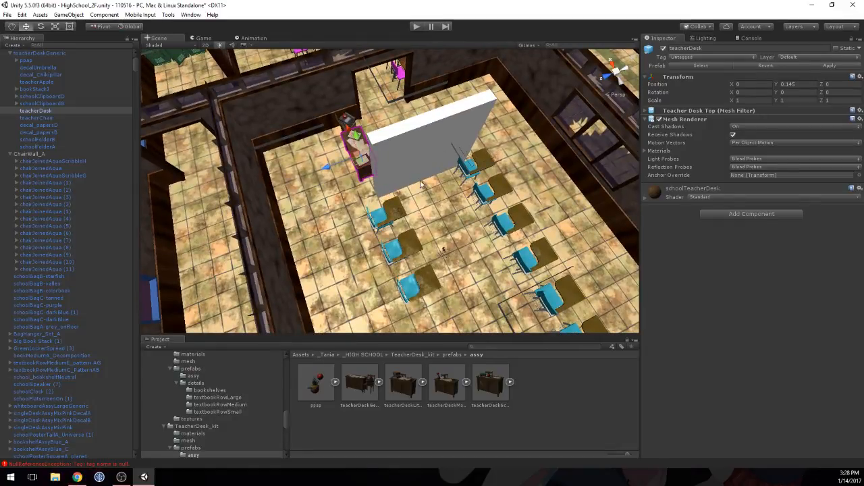
{"action": "left_click_drag", "start_coordinate": [441, 166], "coordinate": [463, 162], "text": "alt"}
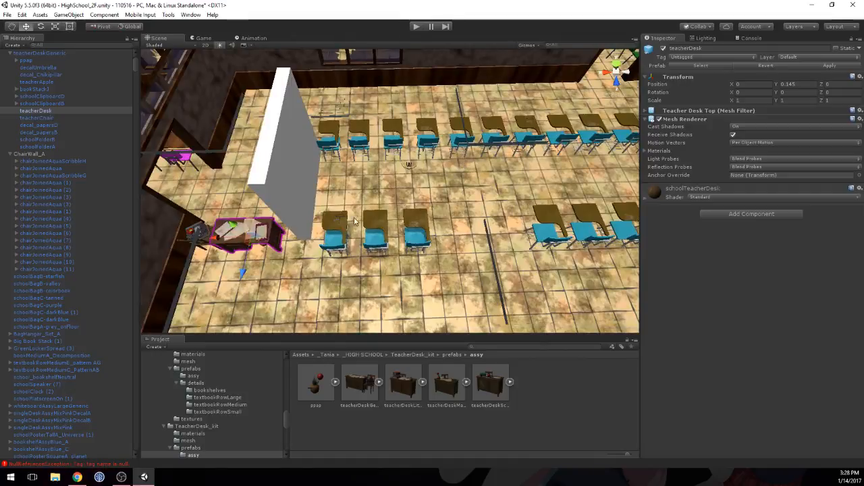
{"action": "left_click", "coordinate": [385, 226]}
{"action": "key", "text": "ctrl+d"}
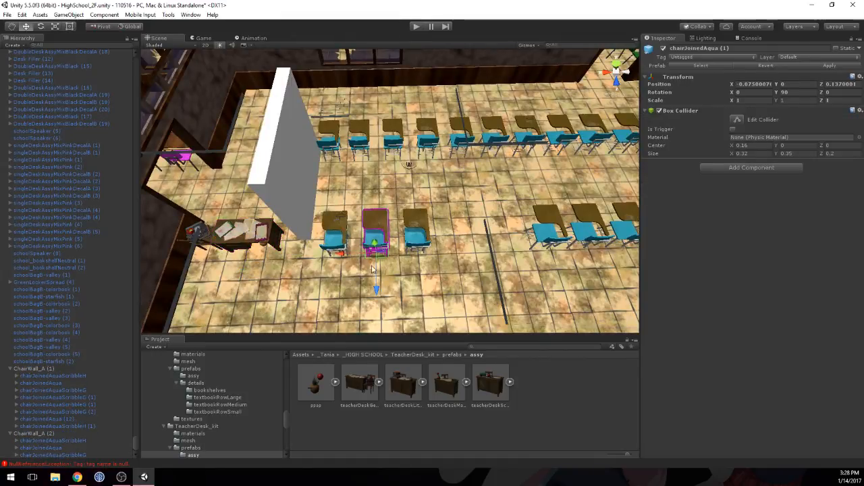
{"action": "left_click_drag", "start_coordinate": [378, 291], "coordinate": [279, 188]}
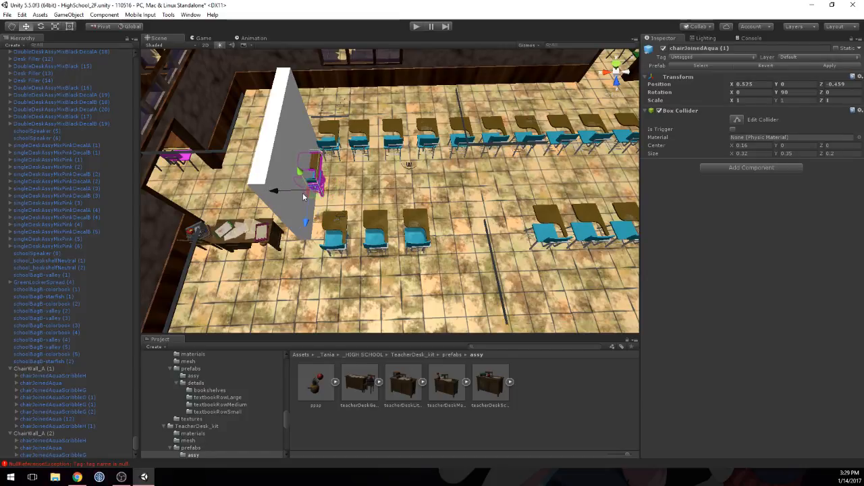
{"action": "left_click_drag", "start_coordinate": [308, 215], "coordinate": [309, 223]}
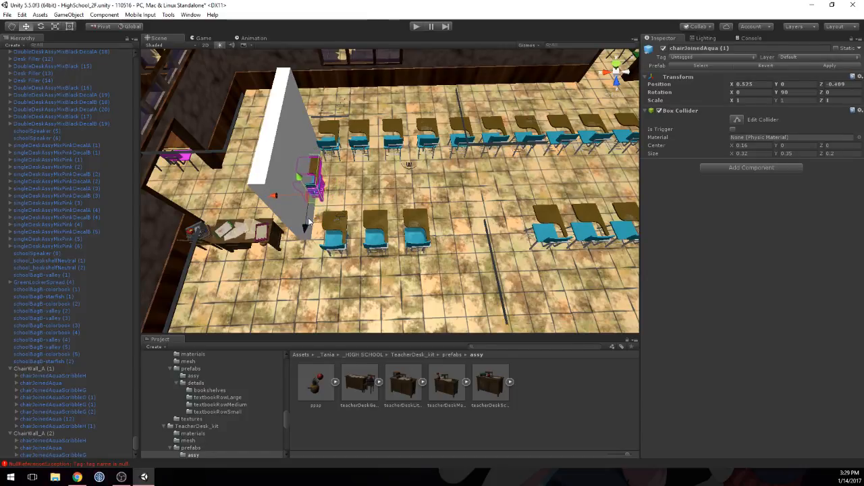
Step: Shift the three-chair row slightly away from the wall and extend it toward the desk with a duplicate of the wall chair at Z 0.107
{"action": "left_click", "coordinate": [333, 227]}
{"action": "left_click", "coordinate": [376, 222], "text": "shift"}
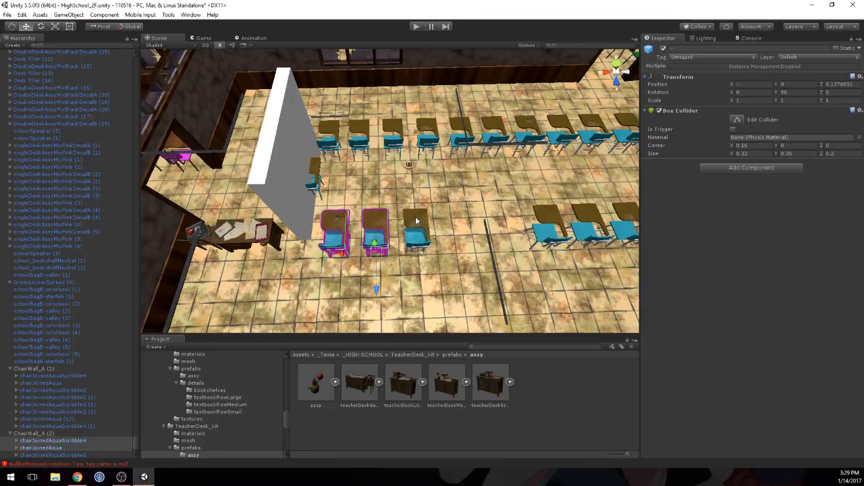
{"action": "left_click", "coordinate": [416, 220], "text": "shift"}
{"action": "left_click_drag", "start_coordinate": [383, 253], "coordinate": [390, 254]}
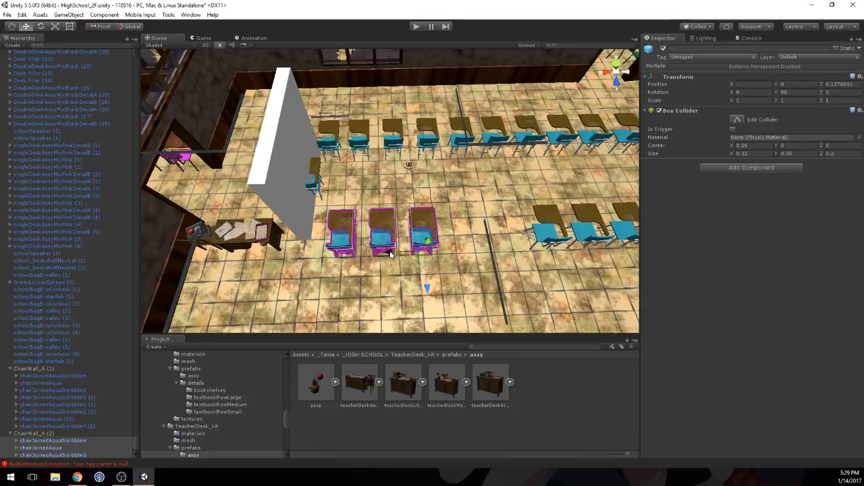
{"action": "left_click", "coordinate": [315, 175]}
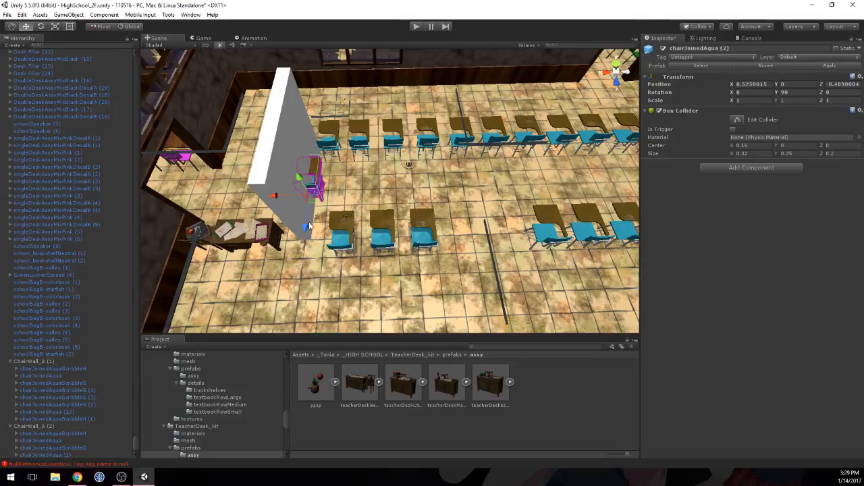
{"action": "left_click_drag", "start_coordinate": [316, 210], "coordinate": [303, 268]}
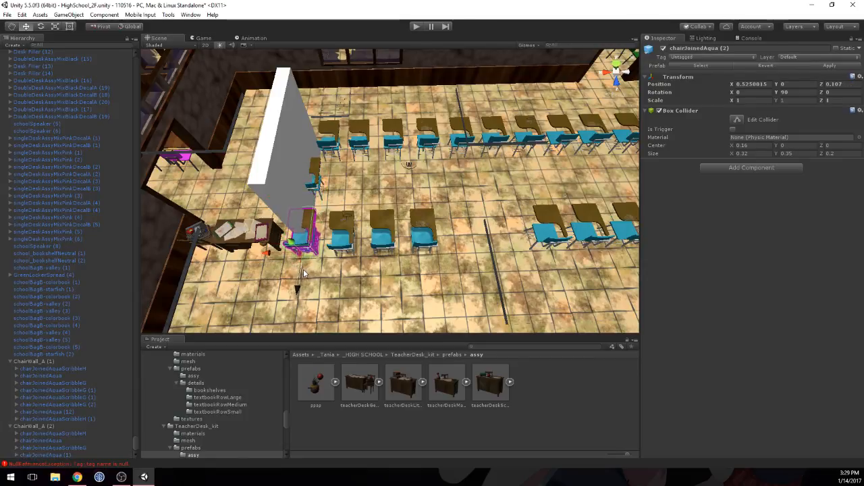
Step: Turn off the Mesh Renderer of the white wall segment at X 40, Z 8.5 between the desk and the chairs
{"action": "left_click", "coordinate": [289, 177]}
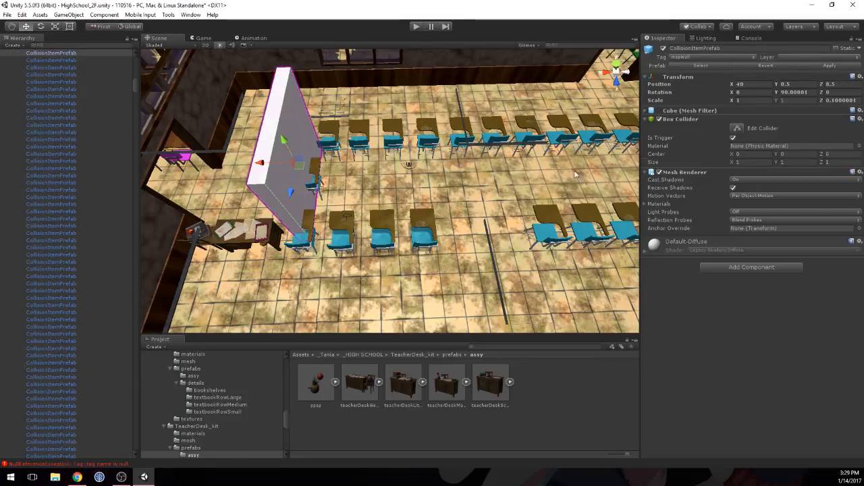
{"action": "left_click", "coordinate": [659, 172]}
Step: Move the lone chair between the two rows toward the shorter row and place a duplicate at the long row's end at X 0.637, Z -0.744
{"action": "middle_click_drag", "start_coordinate": [270, 192], "coordinate": [427, 223]}
{"action": "scroll", "coordinate": [428, 223], "scroll_direction": "up", "scroll_amount": 8}
{"action": "left_click_drag", "start_coordinate": [287, 177], "coordinate": [509, 183], "text": "alt"}
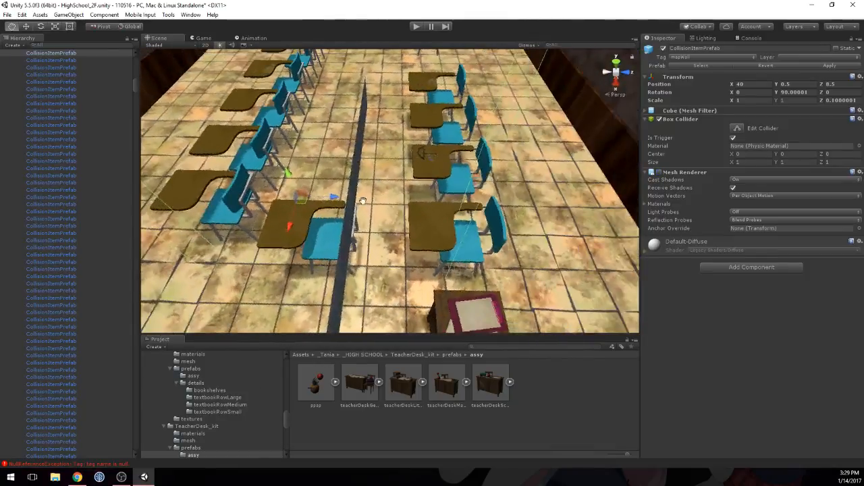
{"action": "left_click_drag", "start_coordinate": [362, 200], "coordinate": [360, 159], "text": "alt"}
{"action": "left_click", "coordinate": [352, 169]}
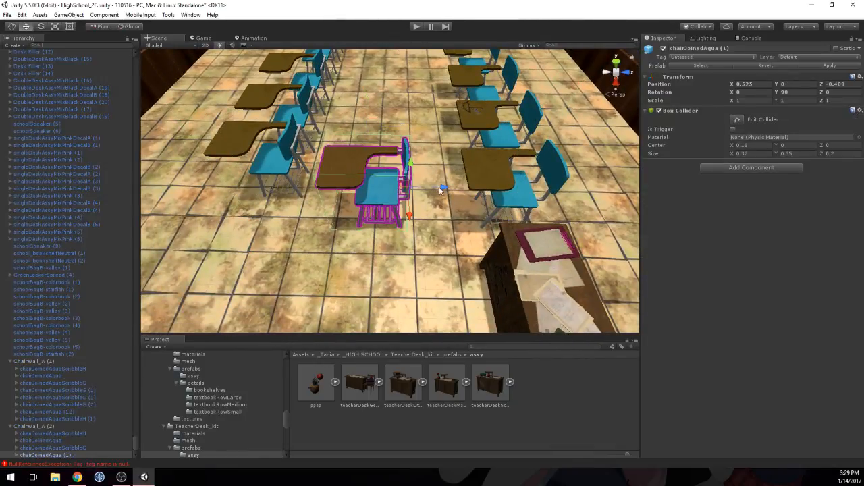
{"action": "left_click_drag", "start_coordinate": [442, 189], "coordinate": [320, 231]}
{"action": "key", "text": "ctrl+d"}
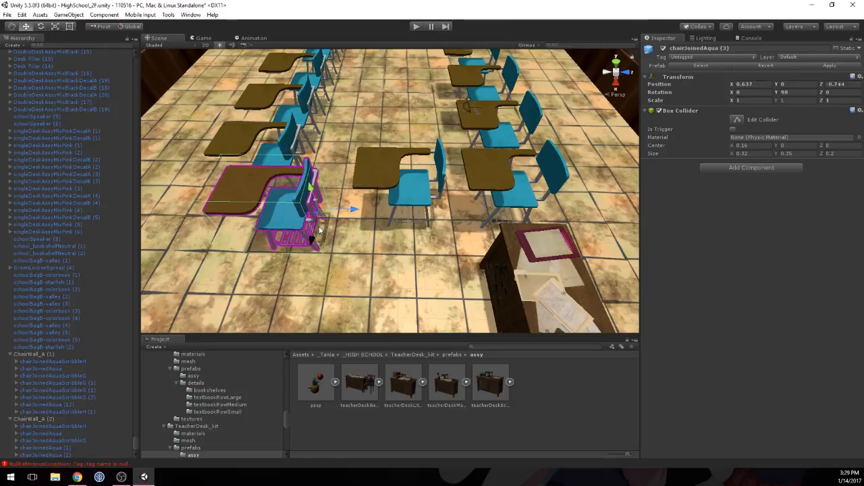
Step: Set the Y rotation of the chair at the long row's end to 270 and move it to about Z -0.93
{"action": "left_click", "coordinate": [250, 144]}
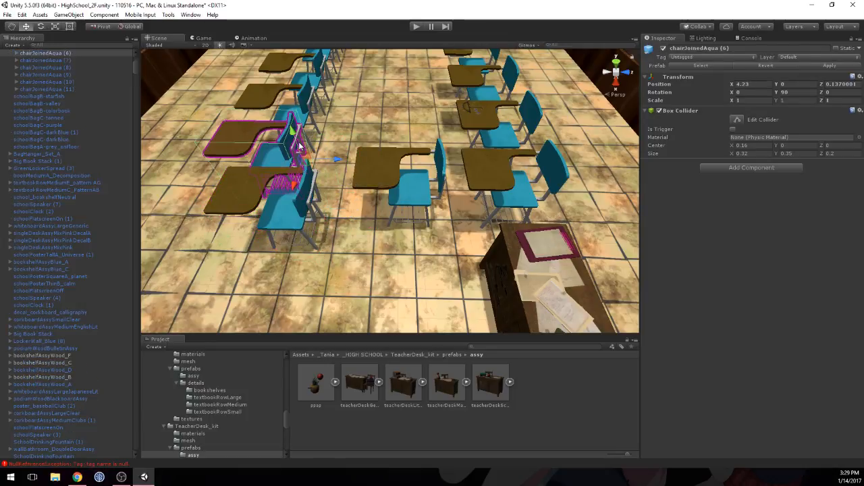
{"action": "left_click_drag", "start_coordinate": [328, 116], "coordinate": [145, 145], "text": "alt"}
{"action": "middle_click_drag", "start_coordinate": [407, 178], "coordinate": [220, 218]}
{"action": "key", "text": "w"}
{"action": "left_click", "coordinate": [354, 147]}
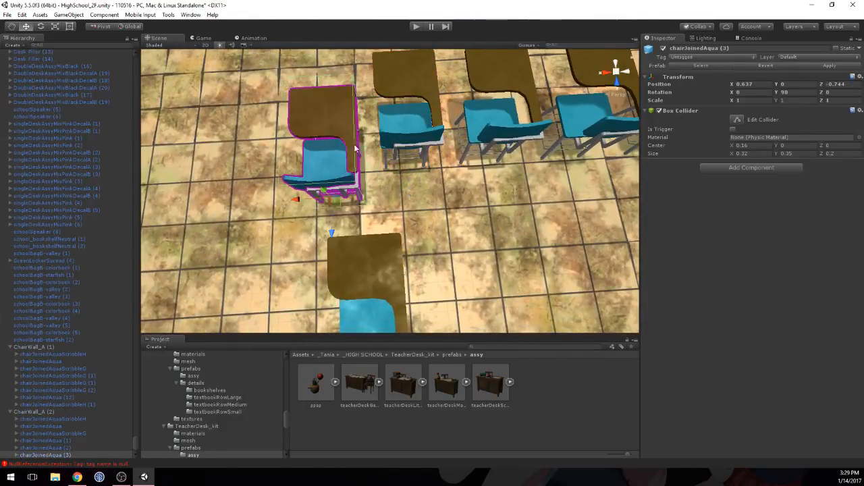
{"action": "left_click_drag", "start_coordinate": [777, 92], "coordinate": [75, 152]}
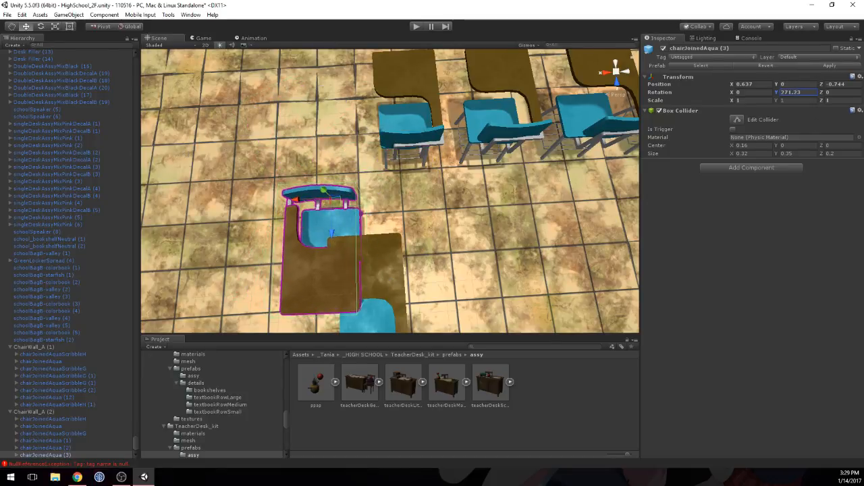
{"action": "type", "text": "270"}
{"action": "key", "text": "Return"}
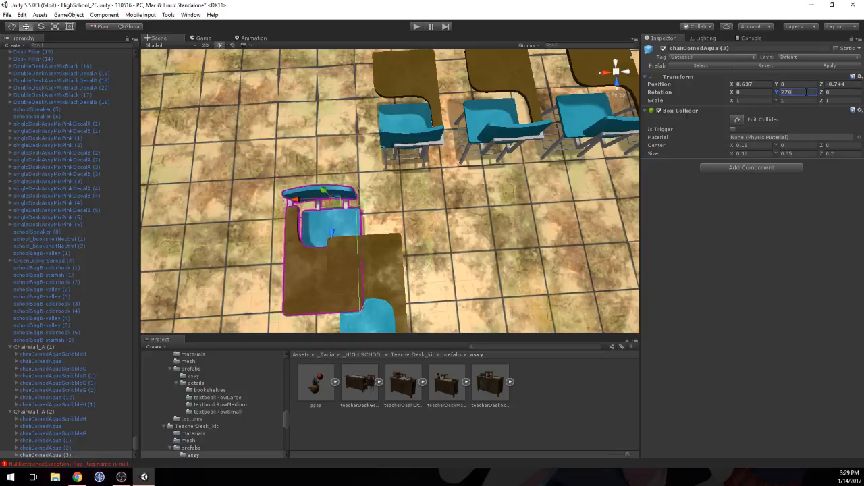
{"action": "left_click_drag", "start_coordinate": [331, 229], "coordinate": [338, 180]}
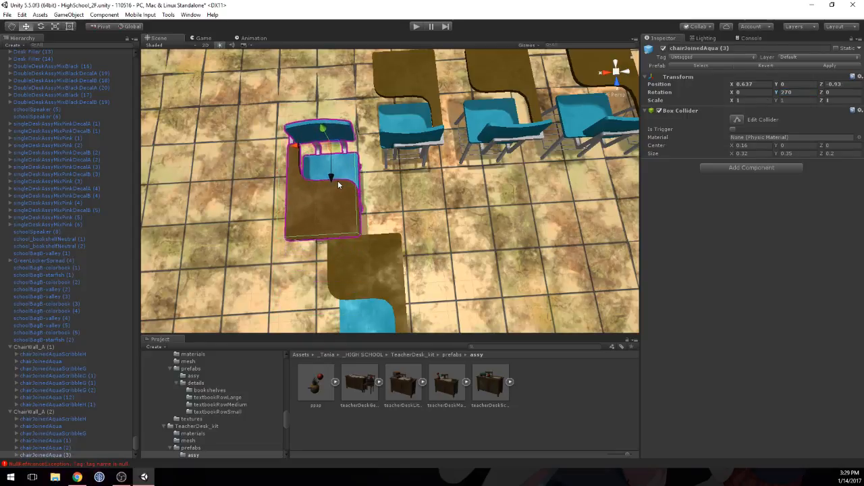
Step: Move the lone chair between the two rows toward the teacher's desk side, to Z -0.247
{"action": "middle_click_drag", "start_coordinate": [331, 255], "coordinate": [310, 117]}
{"action": "left_click_drag", "start_coordinate": [310, 121], "coordinate": [293, 207], "text": "alt"}
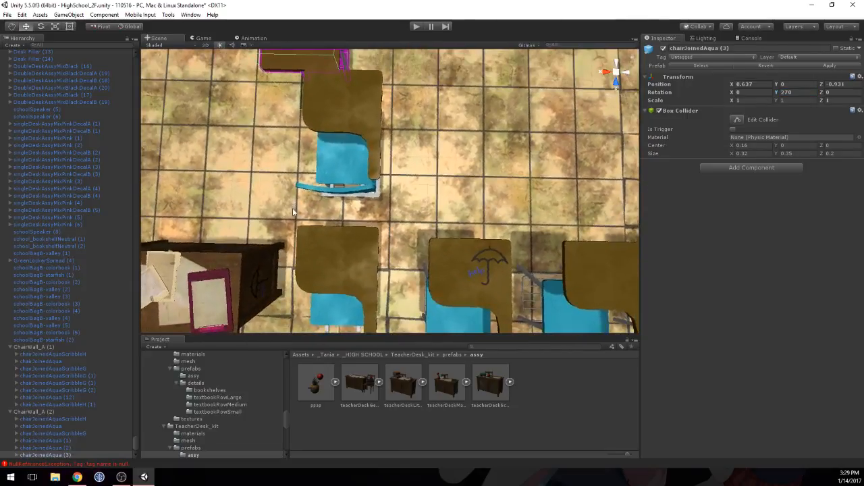
{"action": "middle_click_drag", "start_coordinate": [294, 209], "coordinate": [311, 231]}
{"action": "left_click", "coordinate": [366, 159]}
{"action": "middle_click_drag", "start_coordinate": [353, 160], "coordinate": [352, 176]}
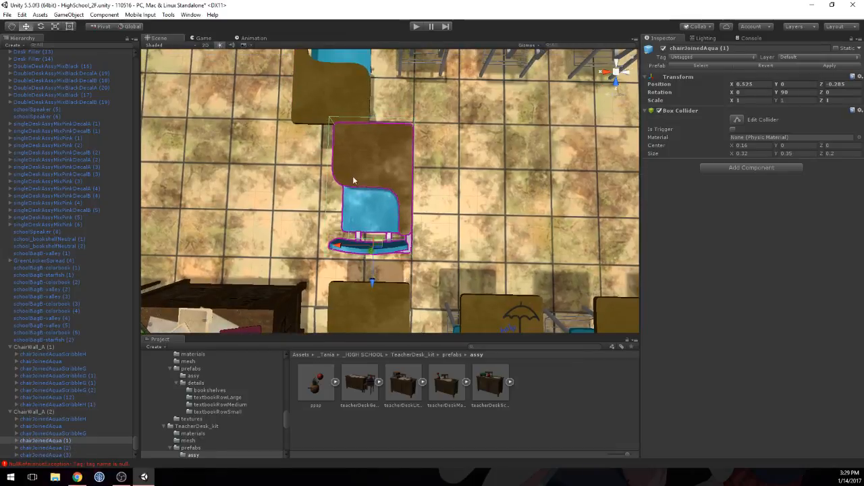
Step: Bring the reversed chair to X 0.595, Z -0.897 and align the lone chair with it at X 0.595, desktop to desktop
{"action": "left_click", "coordinate": [345, 100]}
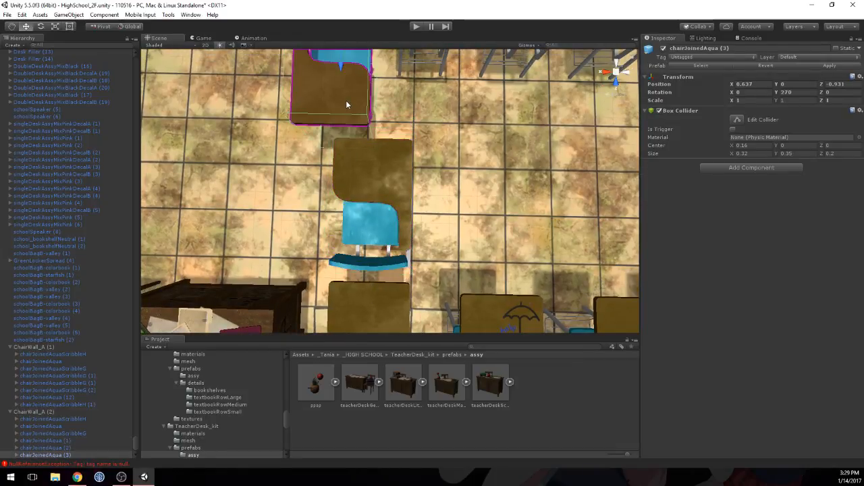
{"action": "middle_click_drag", "start_coordinate": [346, 99], "coordinate": [342, 145]}
{"action": "left_click", "coordinate": [337, 148]}
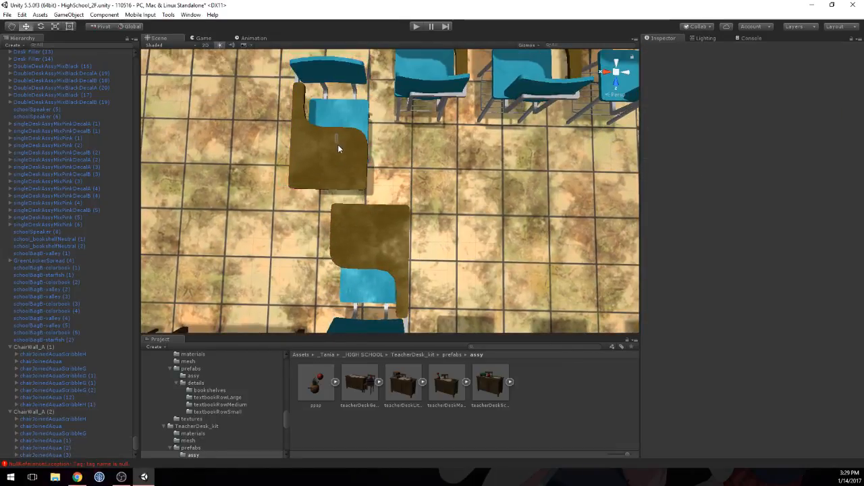
{"action": "left_click", "coordinate": [335, 107]}
{"action": "left_click_drag", "start_coordinate": [342, 126], "coordinate": [340, 135]}
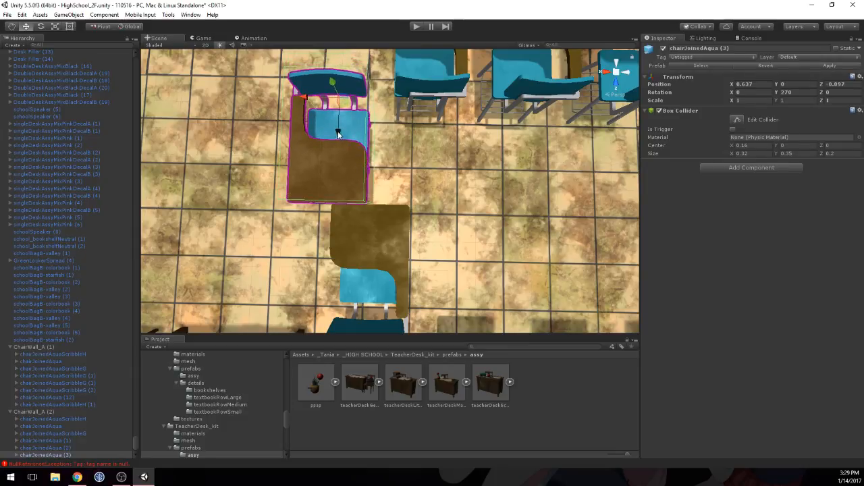
{"action": "left_click_drag", "start_coordinate": [303, 105], "coordinate": [321, 108]}
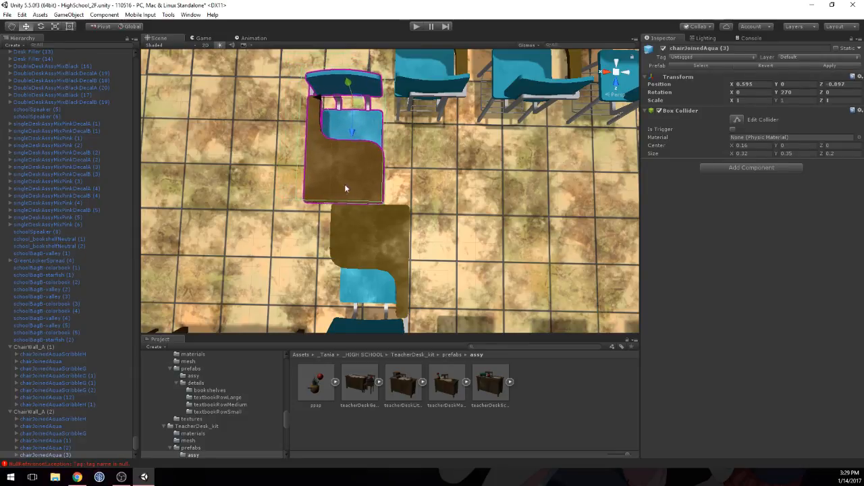
{"action": "left_click", "coordinate": [362, 246]}
{"action": "left_click_drag", "start_coordinate": [345, 322], "coordinate": [316, 315]}
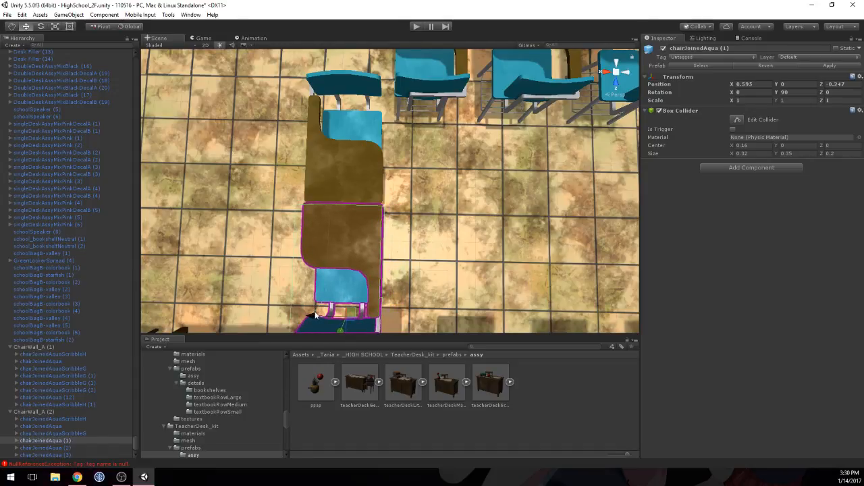
Step: Move the short row's chair beside the teacher's desk to X 0.516, Z 0.144
{"action": "middle_click_drag", "start_coordinate": [316, 316], "coordinate": [359, 154]}
{"action": "left_click", "coordinate": [382, 198]}
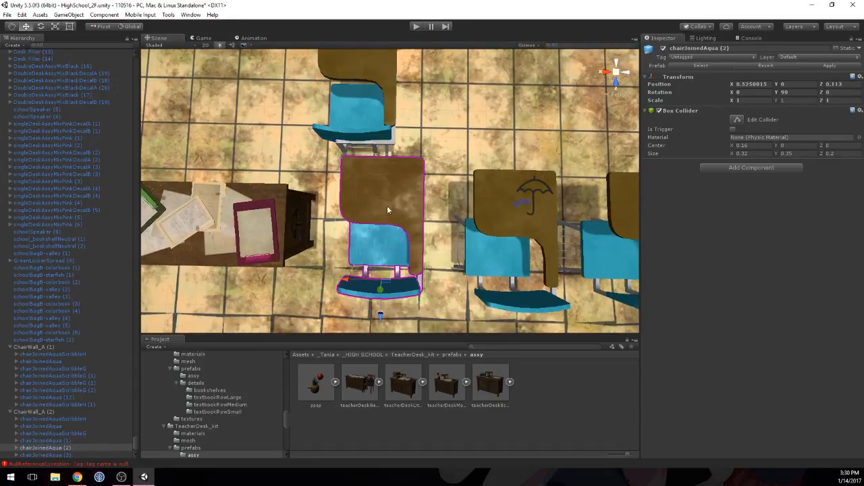
{"action": "left_click_drag", "start_coordinate": [381, 324], "coordinate": [380, 330]}
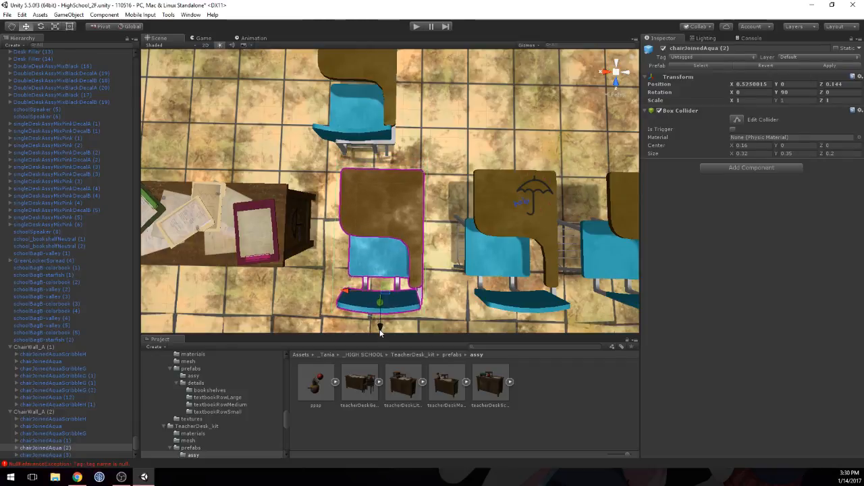
{"action": "left_click_drag", "start_coordinate": [348, 295], "coordinate": [352, 295]}
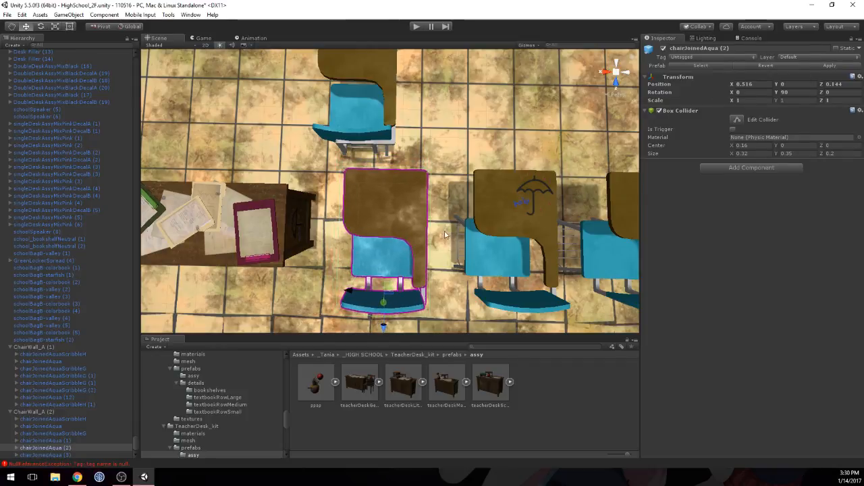
Step: Examine the aqua classroom's whole seating layout and surrounding walls from above
{"action": "scroll", "coordinate": [426, 214], "scroll_direction": "down", "scroll_amount": 8}
{"action": "middle_click_drag", "start_coordinate": [426, 214], "coordinate": [222, 227]}
{"action": "scroll", "coordinate": [222, 226], "scroll_direction": "down", "scroll_amount": 5}
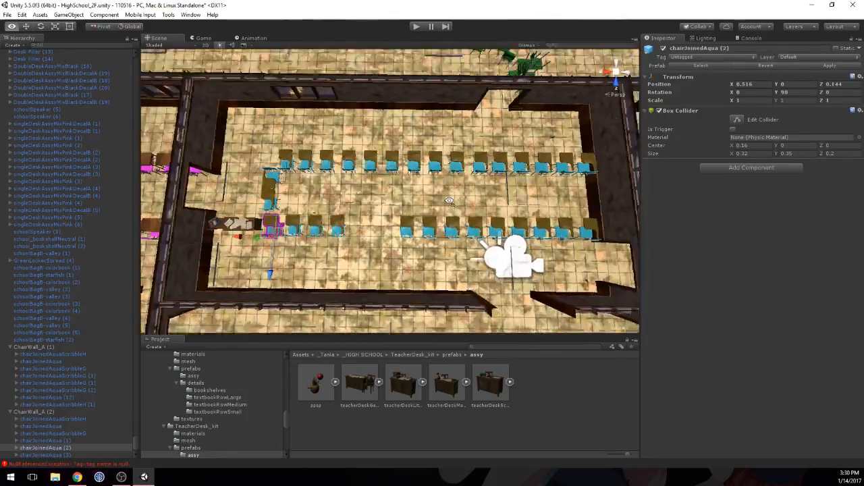
{"action": "right_click_drag", "start_coordinate": [461, 304], "coordinate": [428, 237]}
{"action": "middle_click_drag", "start_coordinate": [428, 237], "coordinate": [408, 132]}
{"action": "right_click_drag", "start_coordinate": [409, 132], "coordinate": [406, 166]}
{"action": "scroll", "coordinate": [406, 166], "scroll_direction": "down", "scroll_amount": 3}
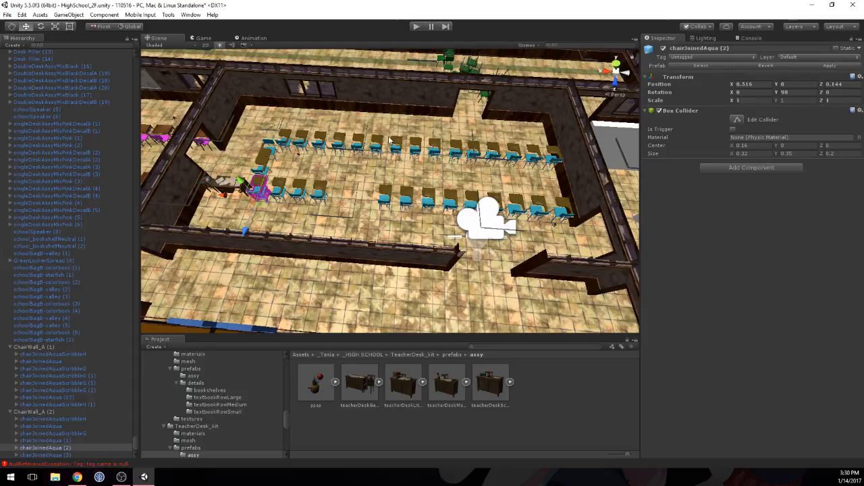
{"action": "middle_click_drag", "start_coordinate": [370, 123], "coordinate": [368, 166]}
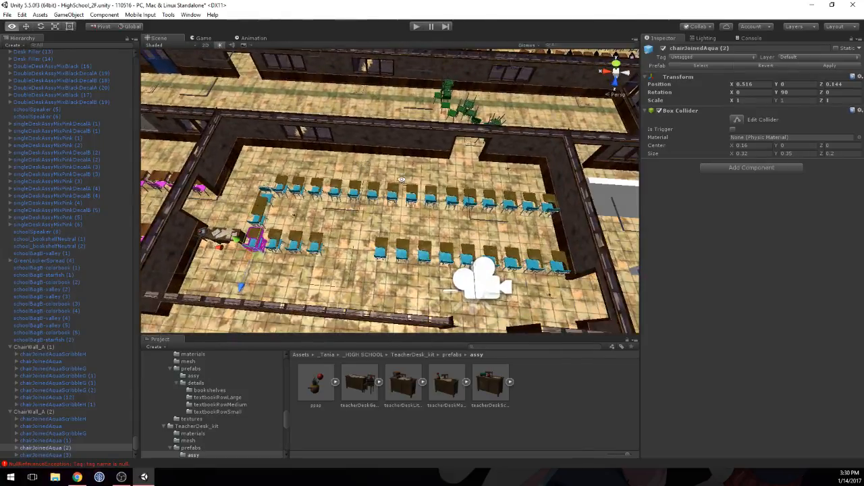
{"action": "mouse_move", "coordinate": [402, 181]}
{"action": "right_mouse_down"}
{"action": "mouse_move", "coordinate": [378, 162]}
{"action": "mouse_move", "coordinate": [428, 171]}
{"action": "mouse_move", "coordinate": [403, 167]}
{"action": "right_mouse_up"}
{"action": "scroll", "coordinate": [403, 167], "scroll_direction": "up", "scroll_amount": 3}
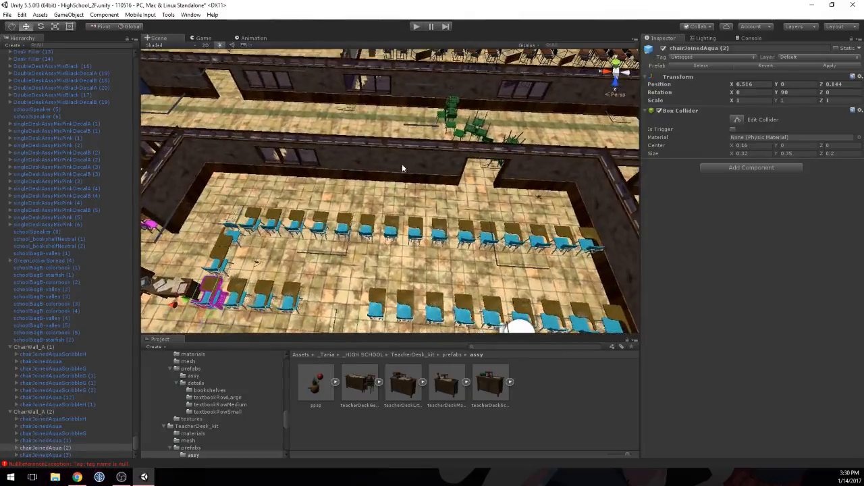
Step: Duplicate the large whiteboard in the pink classroom and place the copy on the aqua classroom's wall at X 37.95
{"action": "middle_click_drag", "start_coordinate": [403, 166], "coordinate": [644, 146]}
{"action": "left_click", "coordinate": [359, 129]}
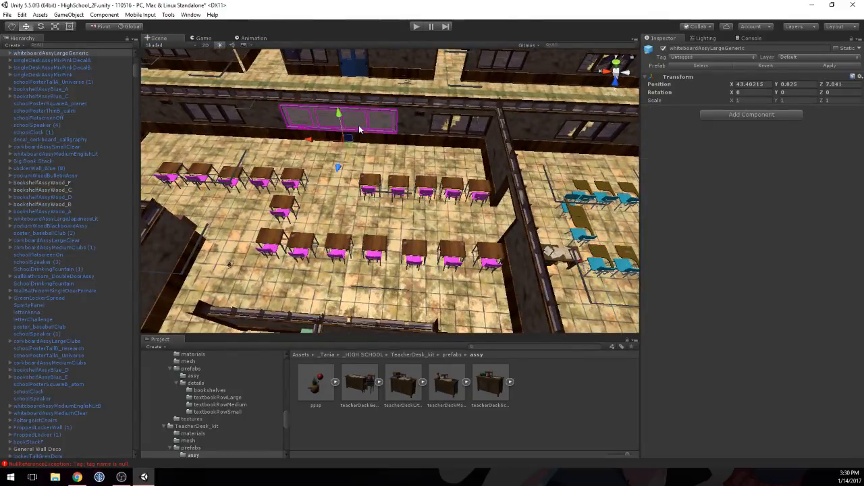
{"action": "scroll", "coordinate": [414, 142], "scroll_direction": "down", "scroll_amount": 5}
{"action": "key", "text": "ctrl+d"}
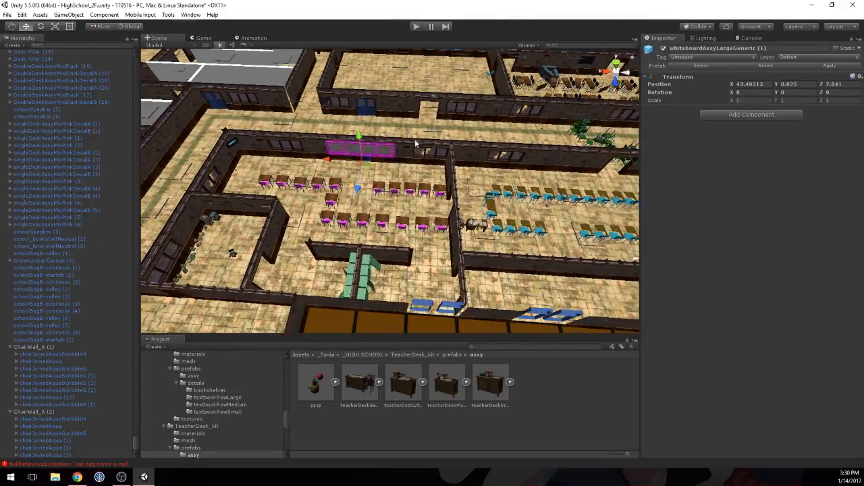
{"action": "left_click_drag", "start_coordinate": [329, 162], "coordinate": [521, 172]}
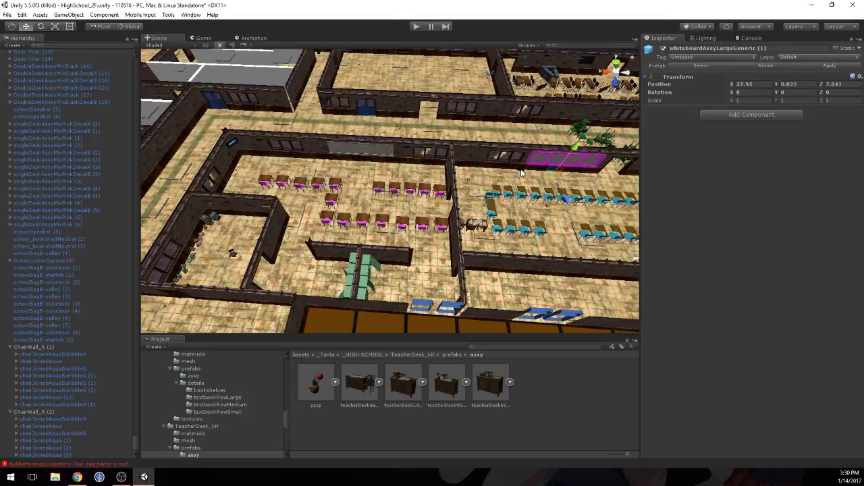
Step: Swap the window wall segment at X 39.5 with the plain wall segment at X 40.5 beside the new whiteboard
{"action": "middle_click_drag", "start_coordinate": [540, 171], "coordinate": [403, 166]}
{"action": "scroll", "coordinate": [403, 166], "scroll_direction": "up", "scroll_amount": 5}
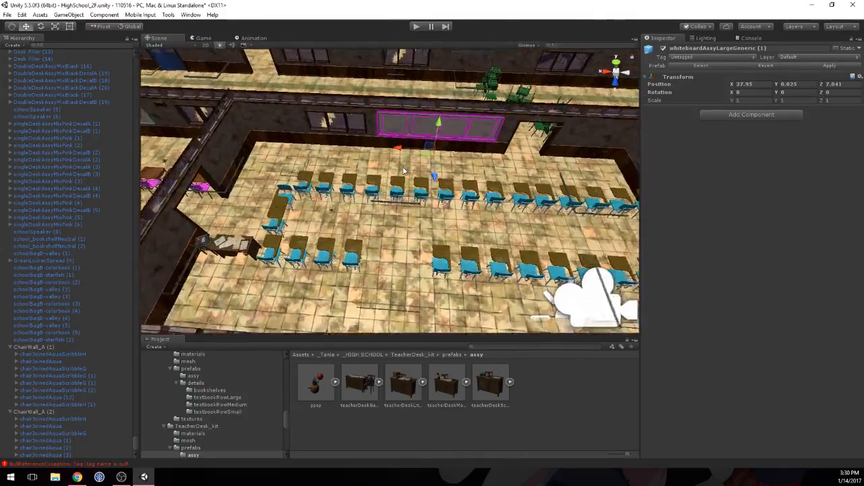
{"action": "left_click", "coordinate": [320, 118]}
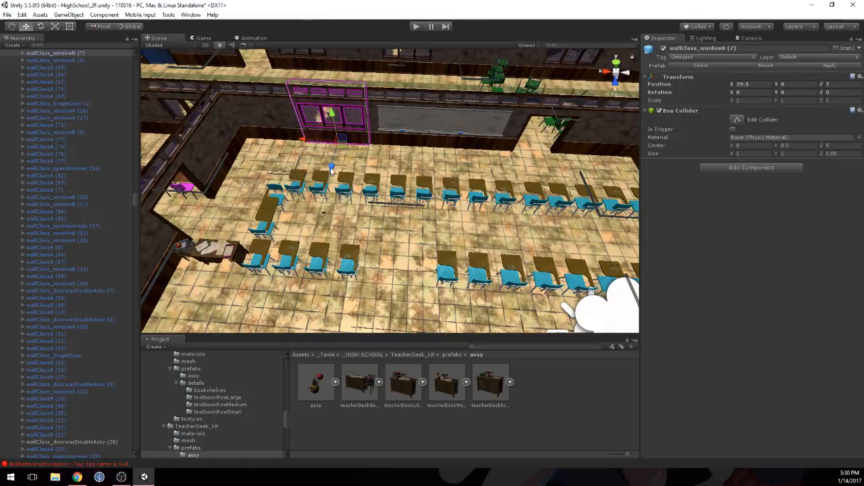
{"action": "left_click_drag", "start_coordinate": [331, 145], "coordinate": [334, 134], "text": "ctrl"}
{"action": "left_click", "coordinate": [278, 118]}
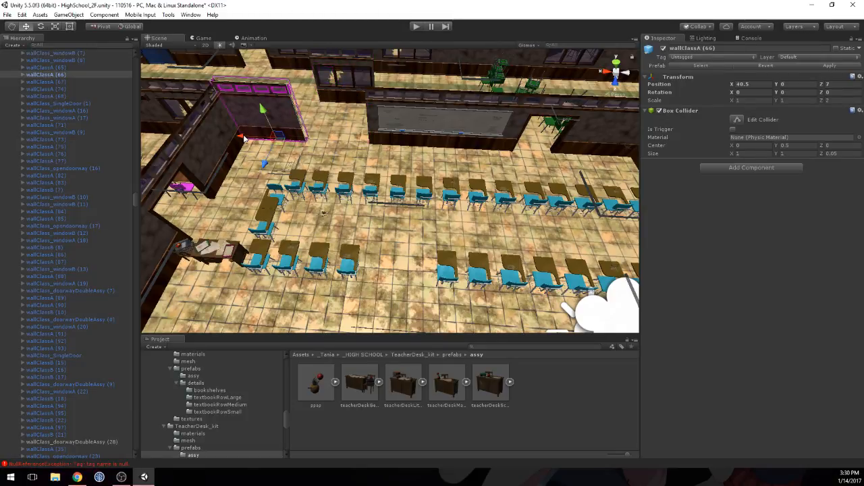
{"action": "left_click_drag", "start_coordinate": [256, 138], "coordinate": [300, 139], "text": "ctrl"}
{"action": "left_click", "coordinate": [349, 74]}
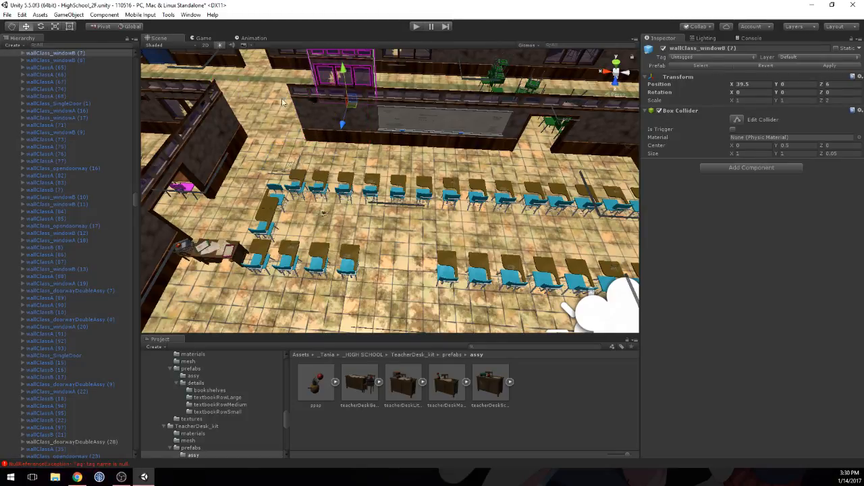
{"action": "left_click_drag", "start_coordinate": [282, 102], "coordinate": [281, 153], "text": "ctrl"}
Step: Shift the aqua classroom's whiteboard along the wall to X 38.336 and open the _HIGH SCHOOL assets folder
{"action": "middle_click_drag", "start_coordinate": [451, 133], "coordinate": [431, 129]}
{"action": "left_click", "coordinate": [427, 125]}
{"action": "left_click_drag", "start_coordinate": [394, 144], "coordinate": [367, 143]}
{"action": "left_click_drag", "start_coordinate": [521, 143], "coordinate": [414, 275], "text": "alt"}
{"action": "left_click", "coordinate": [357, 354]}
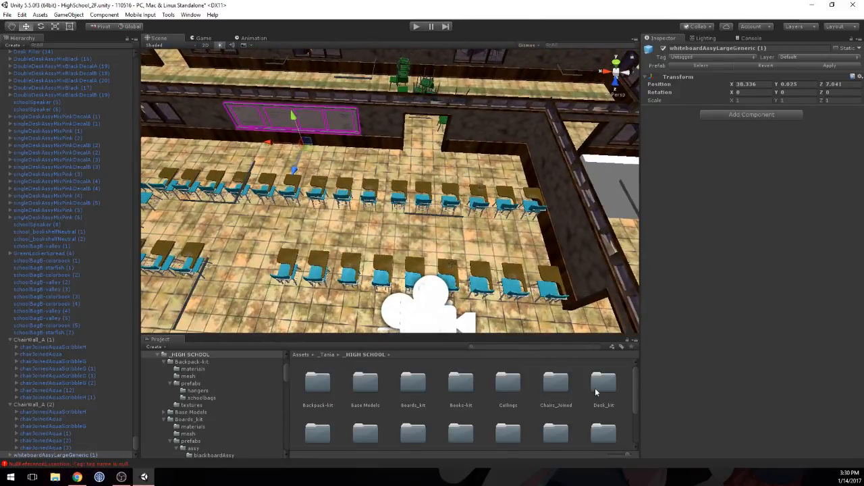
Step: Duplicate the pink classroom's two wall speakers and place the copies on either side of the aqua classroom's whiteboard
{"action": "scroll", "coordinate": [409, 185], "scroll_direction": "down", "scroll_amount": 5}
{"action": "middle_click_drag", "start_coordinate": [408, 186], "coordinate": [517, 179]}
{"action": "middle_click_drag", "start_coordinate": [324, 150], "coordinate": [462, 155]}
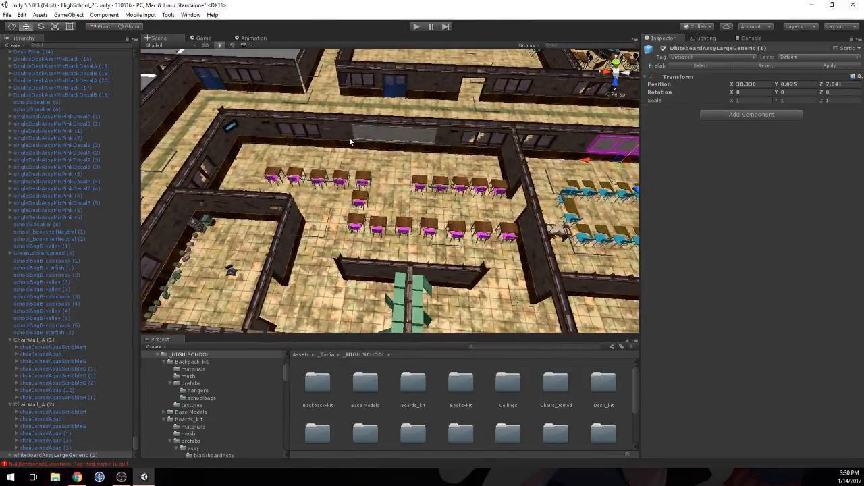
{"action": "left_click", "coordinate": [265, 125]}
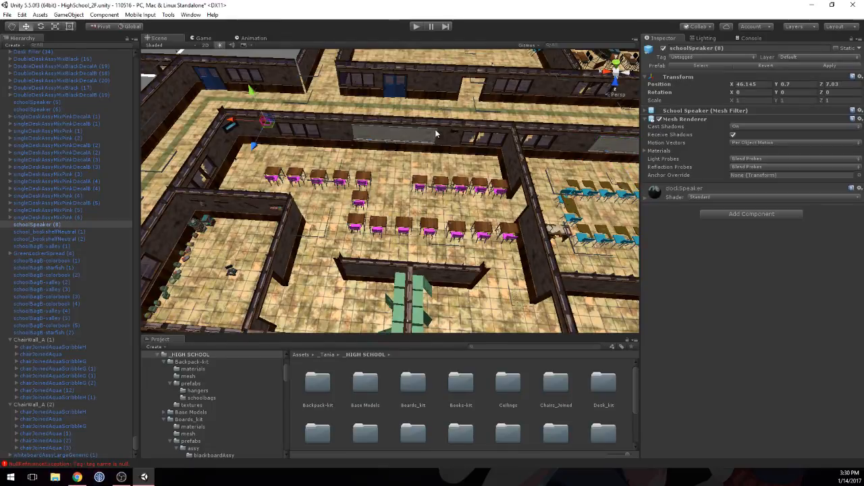
{"action": "scroll", "coordinate": [452, 133], "scroll_direction": "down", "scroll_amount": 6}
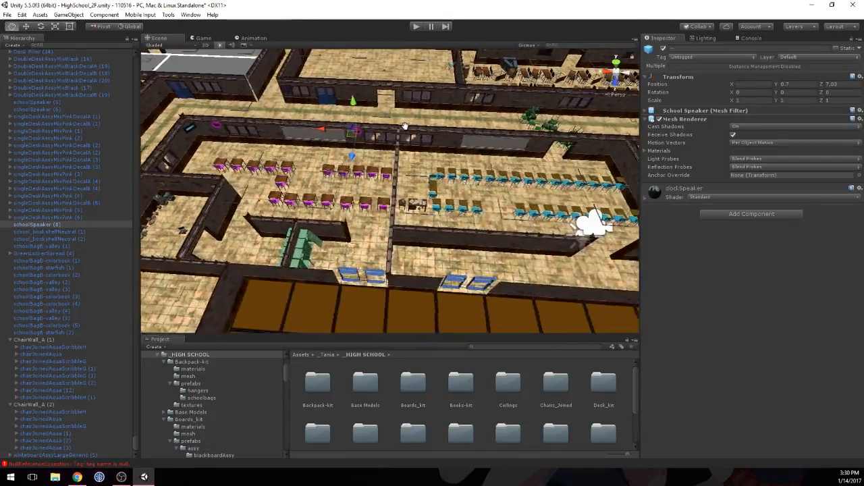
{"action": "left_click", "coordinate": [333, 129], "text": "shift"}
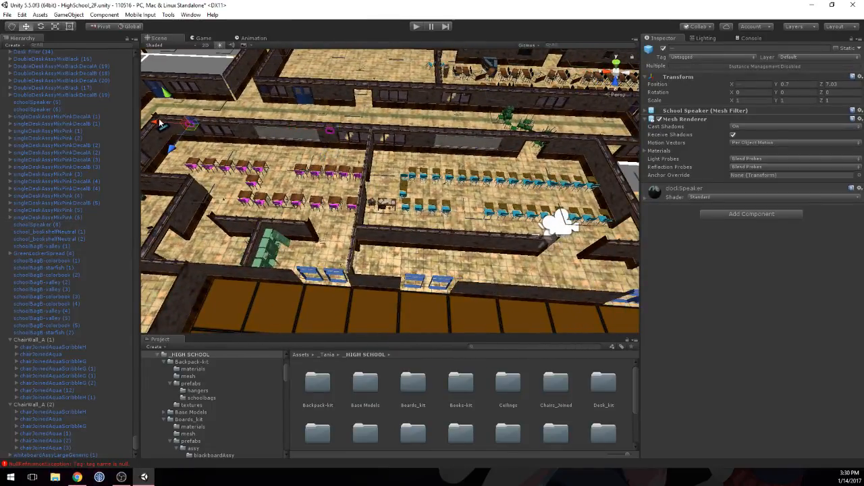
{"action": "left_click_drag", "start_coordinate": [160, 122], "coordinate": [388, 139]}
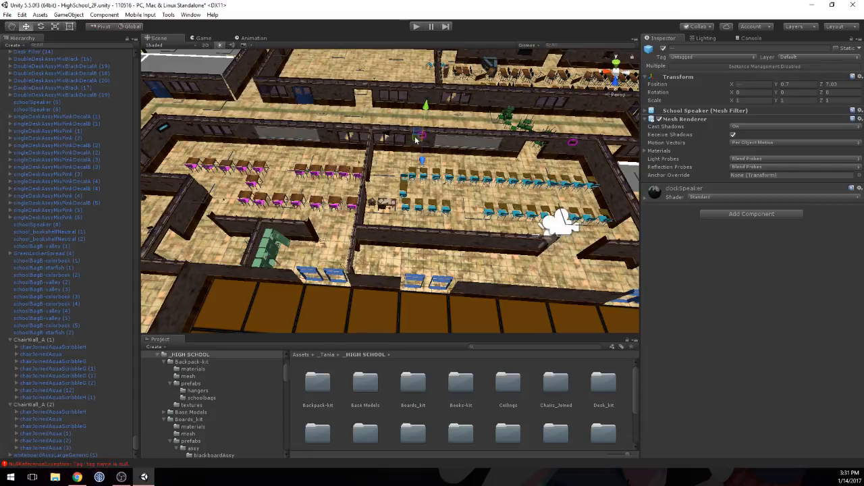
Step: Open the High School folder inside the project's Prefabs folder
{"action": "right_click_drag", "start_coordinate": [465, 150], "coordinate": [540, 190]}
{"action": "key", "text": "w"}
{"action": "scroll", "coordinate": [540, 190], "scroll_direction": "down", "scroll_amount": 3}
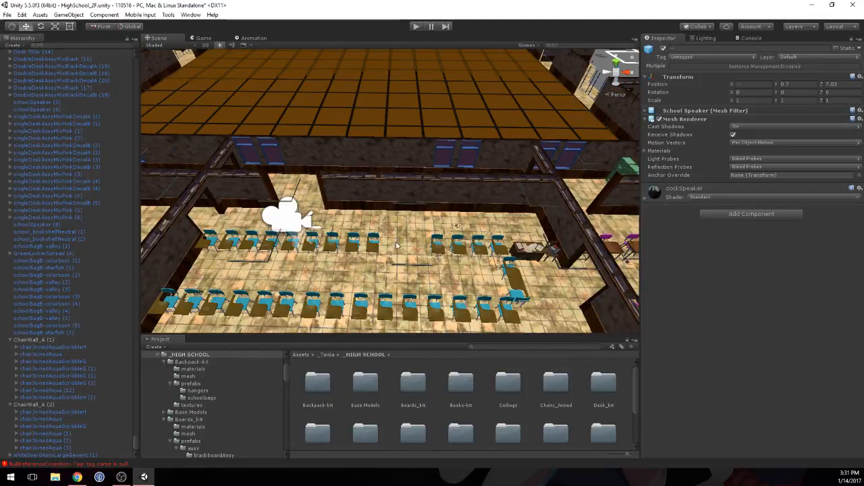
{"action": "left_click", "coordinate": [159, 355]}
{"action": "left_click", "coordinate": [199, 412]}
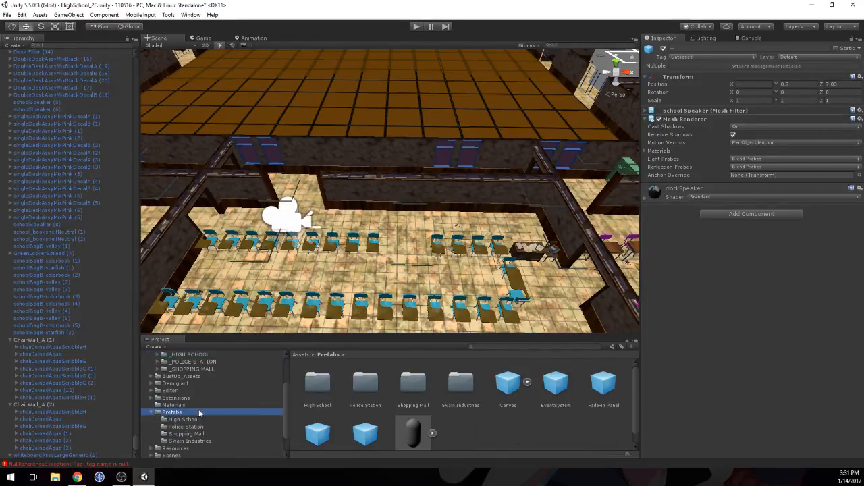
{"action": "left_click", "coordinate": [301, 382]}
{"action": "double_click", "coordinate": [324, 383]}
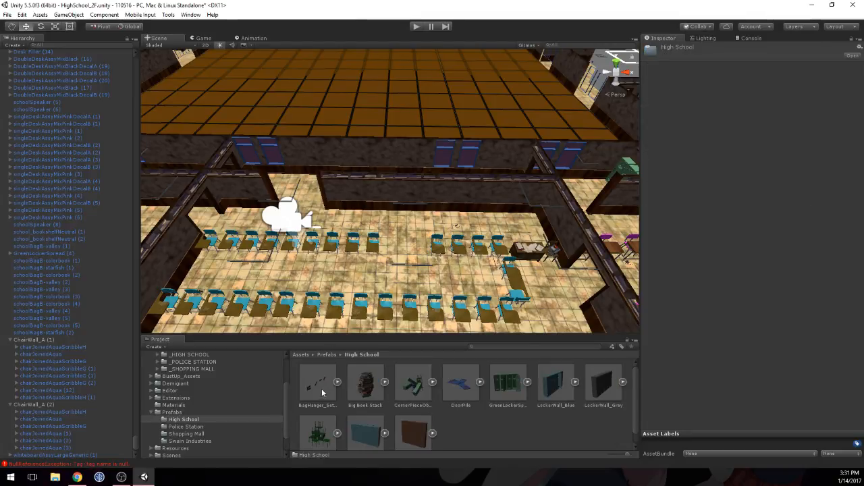
Step: Place the BagHanger_Set_A prefab on the wall behind the aqua chair rows and set its Y rotation to 0
{"action": "left_click", "coordinate": [317, 388]}
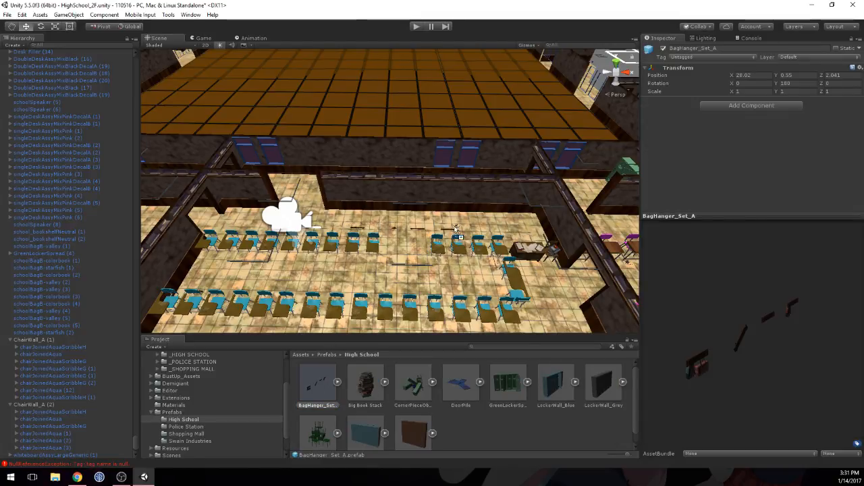
{"action": "left_click_drag", "start_coordinate": [456, 232], "coordinate": [492, 191]}
{"action": "scroll", "coordinate": [472, 197], "scroll_direction": "up", "scroll_amount": 6}
{"action": "middle_click_drag", "start_coordinate": [462, 210], "coordinate": [338, 195]}
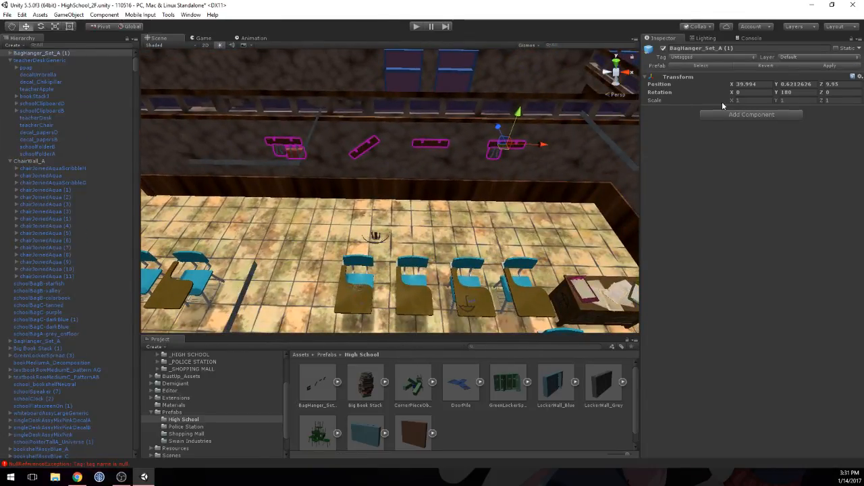
{"action": "type", "text": "0"}
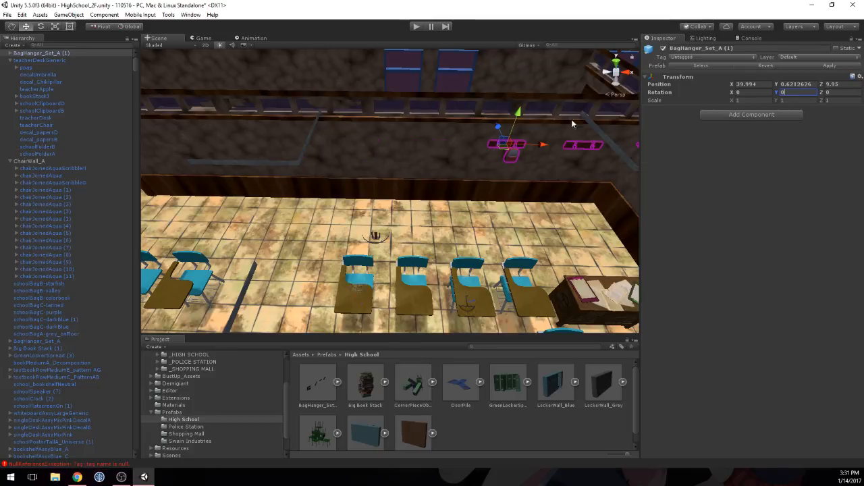
Step: Slide the bag hanger set along the aqua classroom's wall to X 38.41
{"action": "left_click_drag", "start_coordinate": [548, 147], "coordinate": [326, 162]}
{"action": "mouse_move", "coordinate": [325, 162]}
{"action": "right_mouse_down"}
{"action": "mouse_move", "coordinate": [361, 150]}
{"action": "mouse_move", "coordinate": [420, 164]}
{"action": "mouse_move", "coordinate": [249, 144]}
{"action": "mouse_move", "coordinate": [412, 178]}
{"action": "mouse_move", "coordinate": [499, 182]}
{"action": "mouse_move", "coordinate": [308, 174]}
{"action": "mouse_move", "coordinate": [204, 235]}
{"action": "mouse_move", "coordinate": [319, 146]}
{"action": "mouse_move", "coordinate": [324, 162]}
{"action": "mouse_move", "coordinate": [337, 158]}
{"action": "mouse_move", "coordinate": [328, 152]}
{"action": "right_mouse_up"}
{"action": "key", "text": "w"}
{"action": "middle_click_drag", "start_coordinate": [328, 152], "coordinate": [297, 150]}
{"action": "left_click_drag", "start_coordinate": [296, 149], "coordinate": [310, 249], "text": "alt"}
{"action": "right_click_drag", "start_coordinate": [309, 249], "coordinate": [319, 216]}
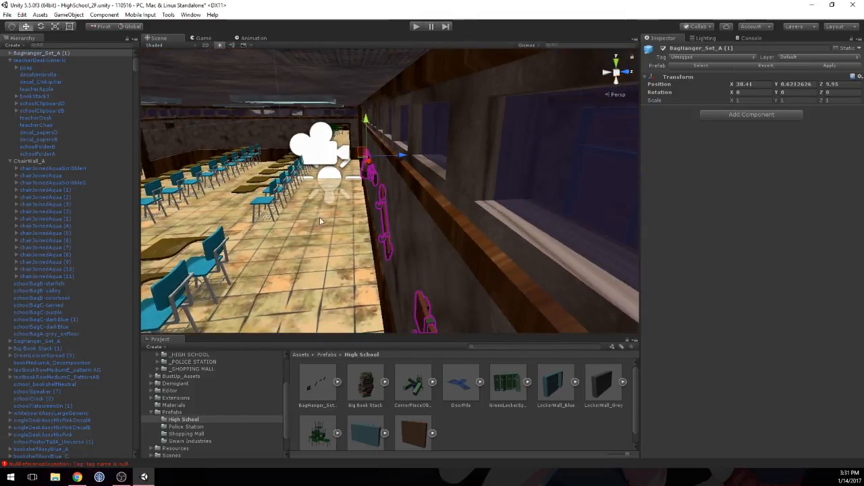
{"action": "middle_click_drag", "start_coordinate": [319, 217], "coordinate": [319, 163]}
{"action": "right_click_drag", "start_coordinate": [319, 162], "coordinate": [329, 262]}
{"action": "right_click_drag", "start_coordinate": [336, 208], "coordinate": [339, 266]}
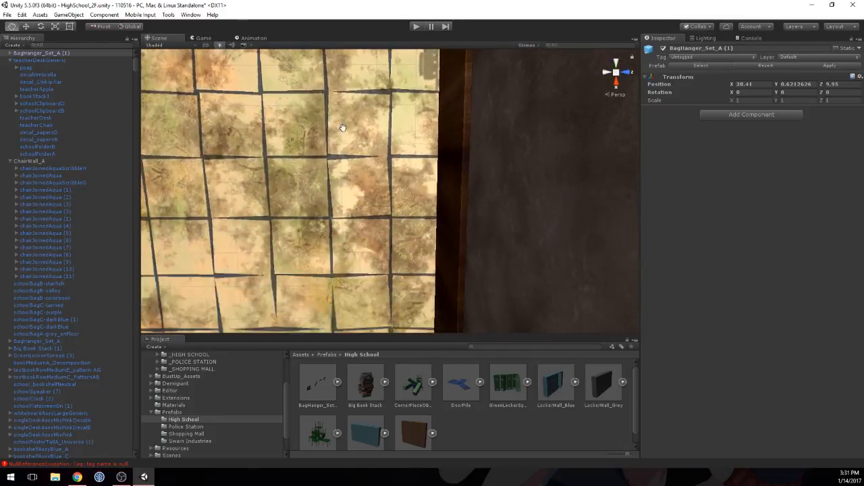
{"action": "middle_click_drag", "start_coordinate": [343, 128], "coordinate": [314, 168]}
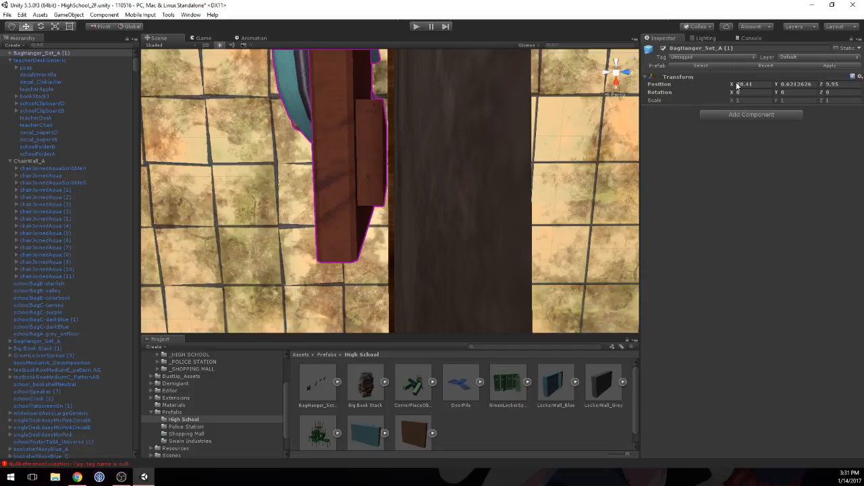
{"action": "left_click_drag", "start_coordinate": [731, 86], "coordinate": [732, 85]}
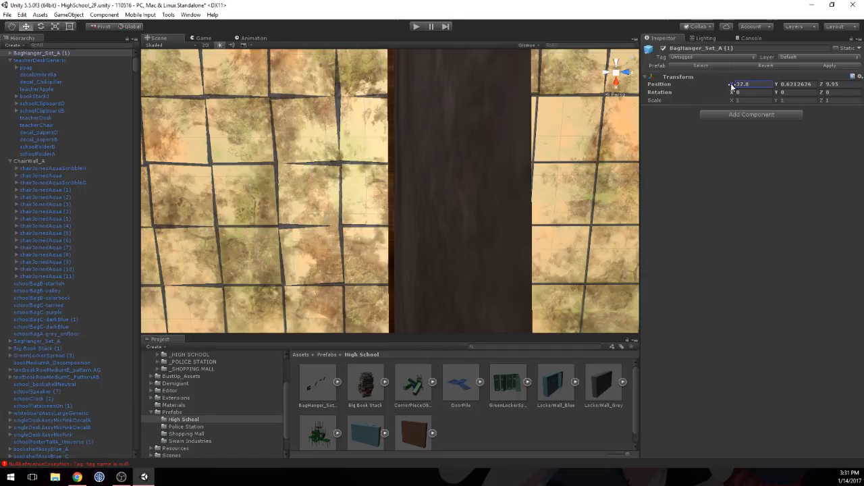
{"action": "key", "text": "ctrl+z"}
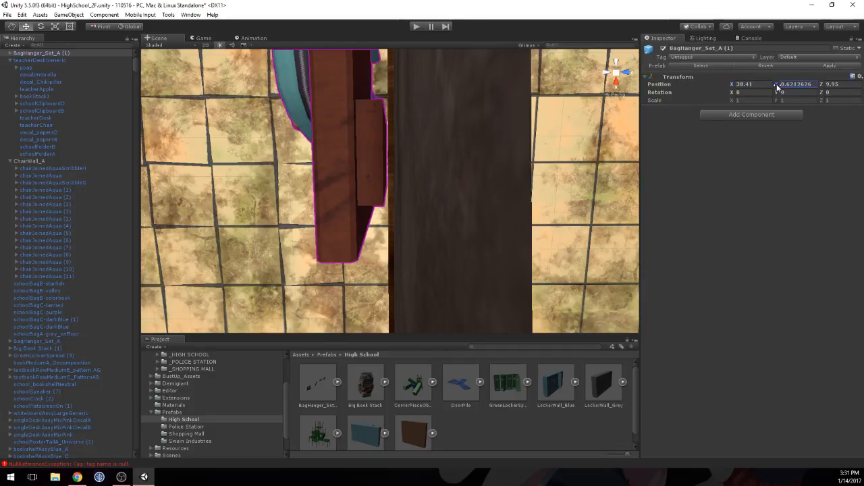
{"action": "type", "text": "0.2"}
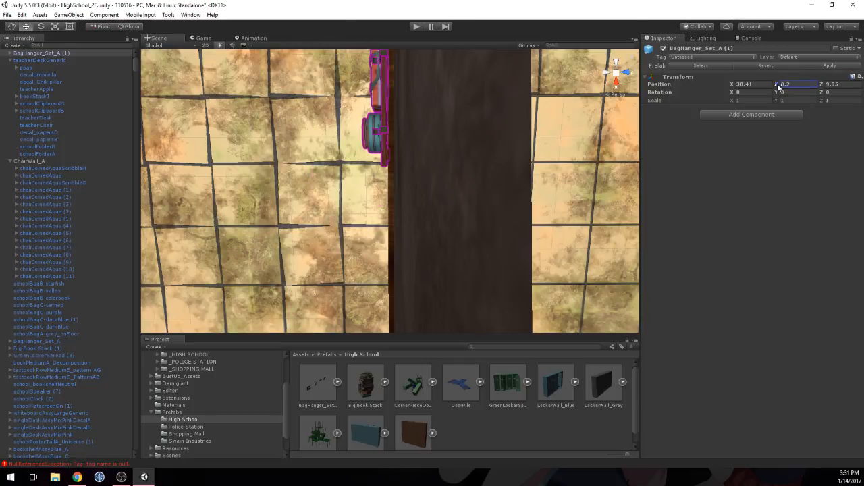
{"action": "key", "text": "Escape"}
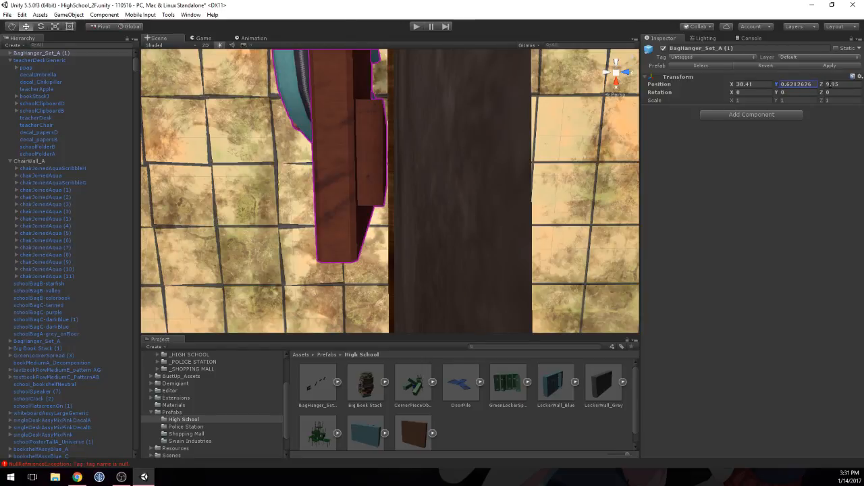
Step: Fine-tune the bag hanger set's depth against the wall, settling on a Z position of 9.955
{"action": "type", "text": "10"}
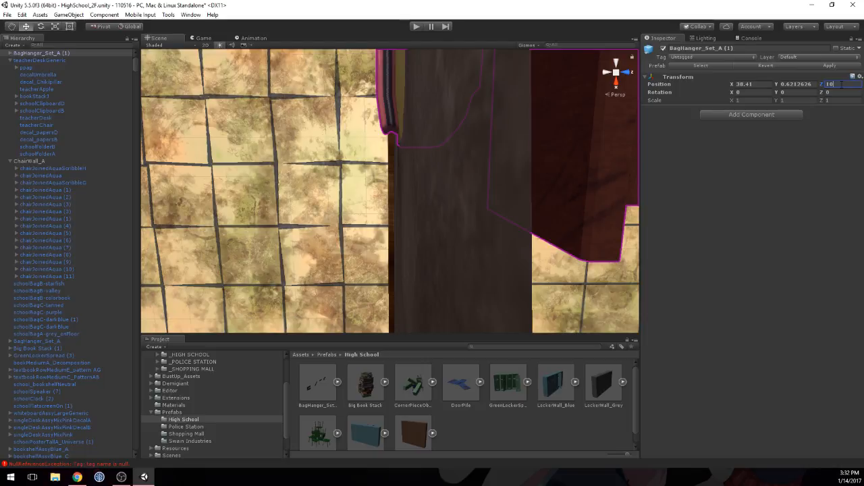
{"action": "key", "text": "BackSpace"}
{"action": "key", "text": "BackSpace"}
{"action": "type", "text": "9."}
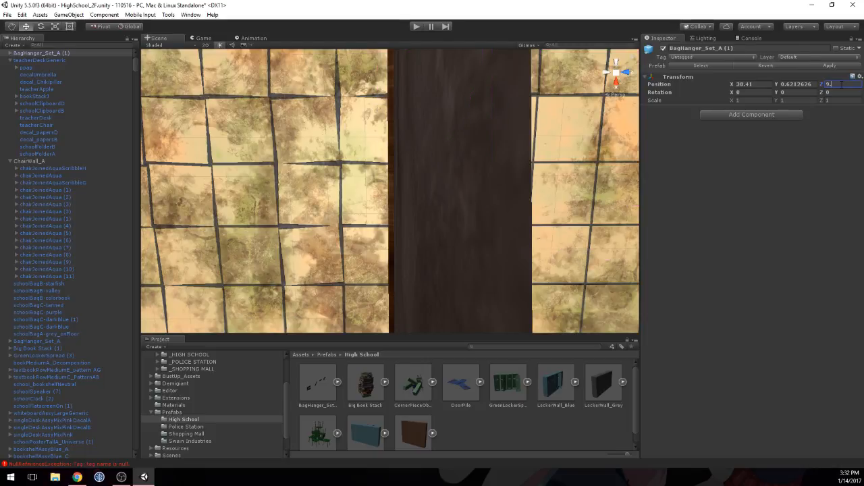
{"action": "type", "text": "95"}
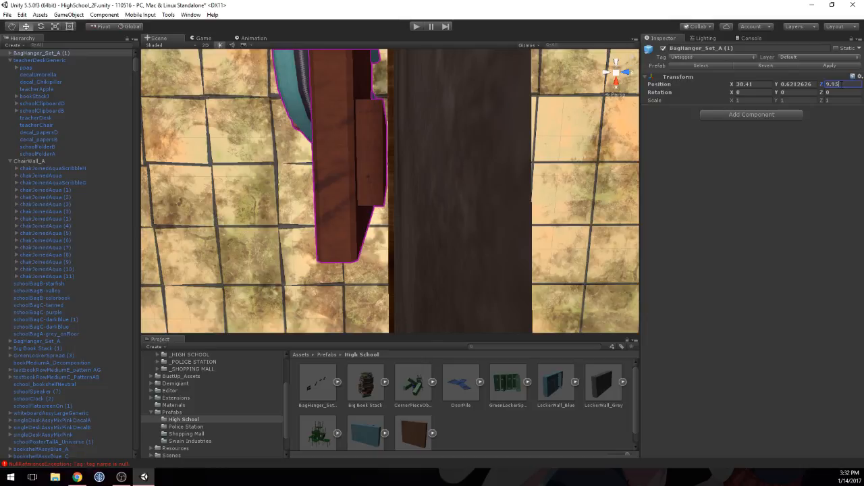
{"action": "key", "text": "BackSpace"}
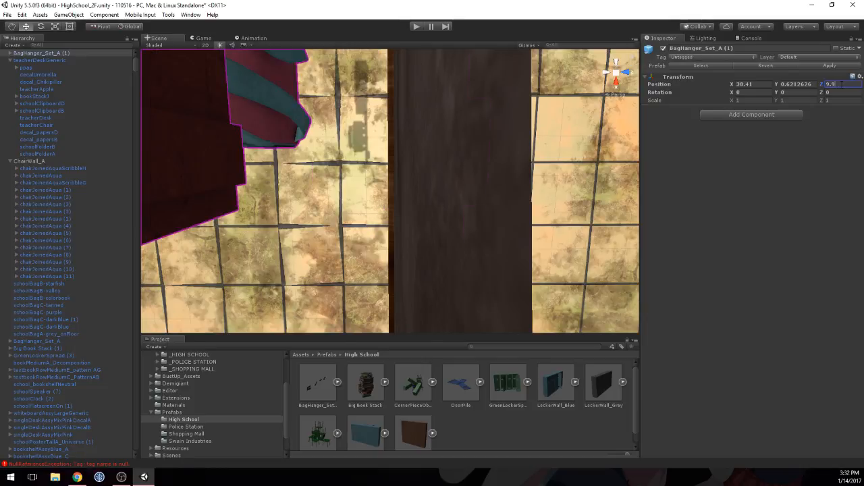
{"action": "type", "text": "8"}
{"action": "key", "text": "BackSpace"}
{"action": "type", "text": "6"}
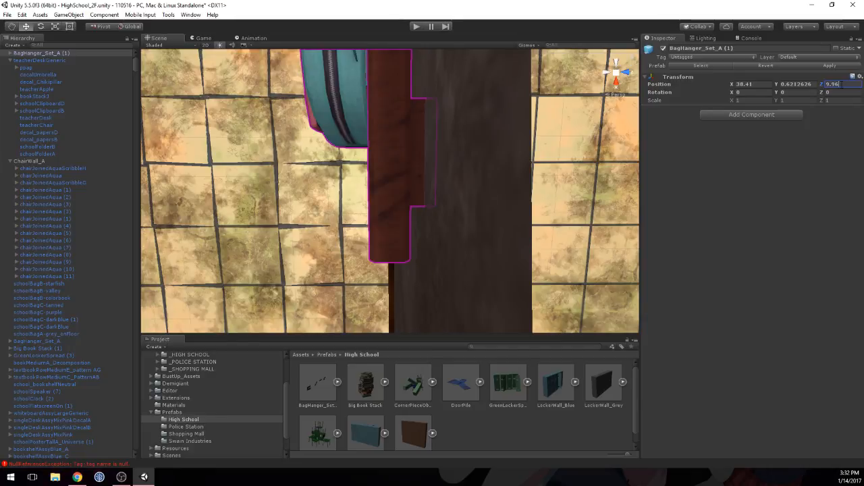
{"action": "key", "text": "BackSpace"}
{"action": "type", "text": "55"}
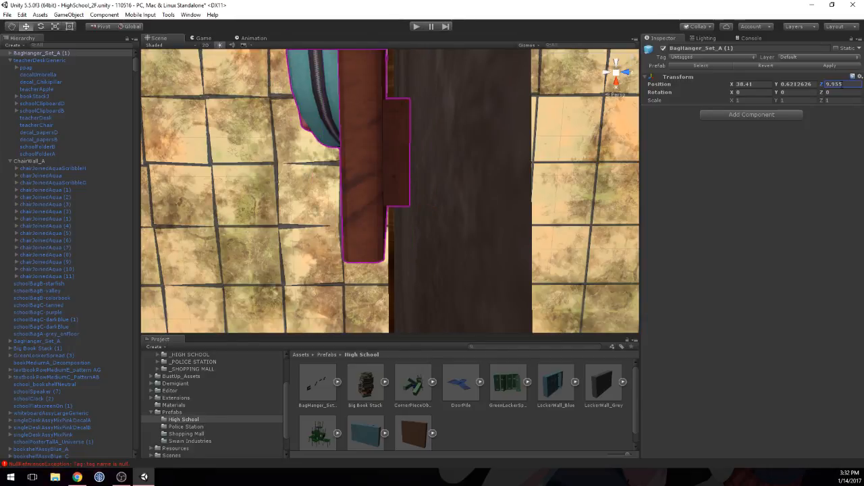
Step: Place the Big Book Stack prefab in the aqua classroom's empty corner and set its Y position to 0.3
{"action": "scroll", "coordinate": [394, 135], "scroll_direction": "down", "scroll_amount": 5}
{"action": "middle_click_drag", "start_coordinate": [345, 135], "coordinate": [457, 191]}
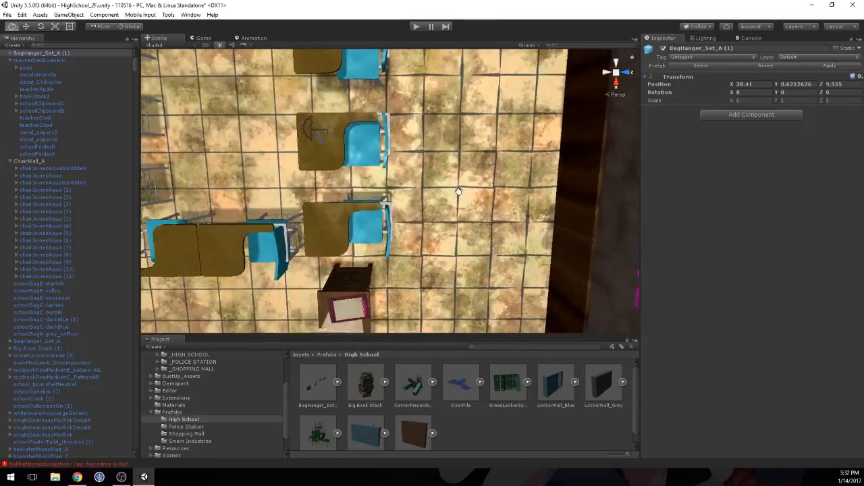
{"action": "right_click_drag", "start_coordinate": [457, 191], "coordinate": [482, 150]}
{"action": "right_click_drag", "start_coordinate": [432, 183], "coordinate": [463, 204]}
{"action": "scroll", "coordinate": [463, 204], "scroll_direction": "down", "scroll_amount": 4}
{"action": "scroll", "coordinate": [463, 203], "scroll_direction": "down", "scroll_amount": 3}
{"action": "middle_click_drag", "start_coordinate": [397, 198], "coordinate": [519, 170]}
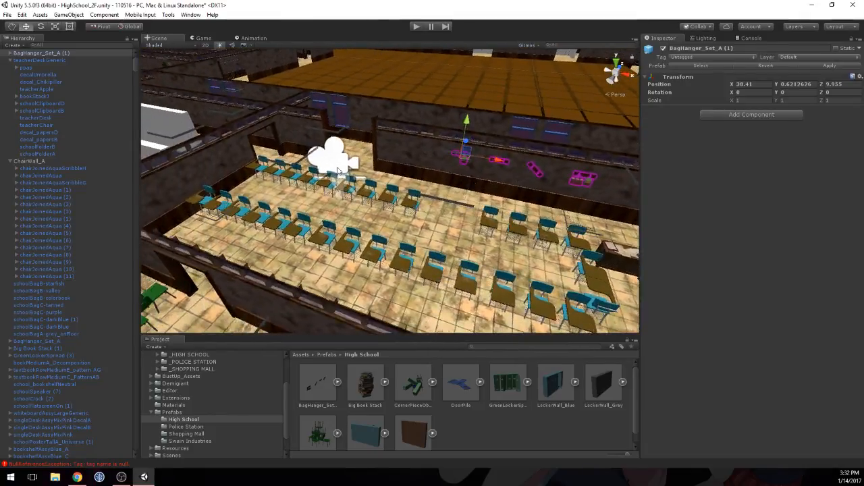
{"action": "middle_click_drag", "start_coordinate": [315, 161], "coordinate": [426, 177]}
{"action": "right_click_drag", "start_coordinate": [476, 182], "coordinate": [380, 196]}
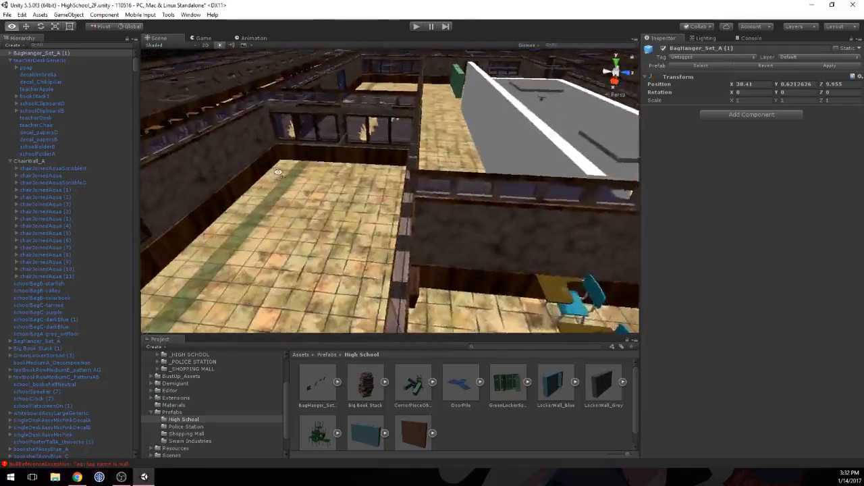
{"action": "scroll", "coordinate": [380, 205], "scroll_direction": "down", "scroll_amount": 4}
{"action": "middle_click_drag", "start_coordinate": [380, 205], "coordinate": [300, 158]}
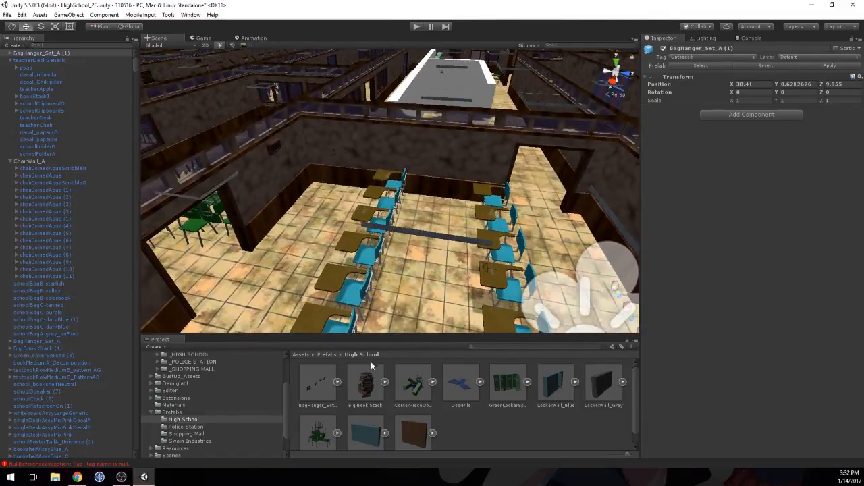
{"action": "left_click_drag", "start_coordinate": [367, 384], "coordinate": [311, 193]}
{"action": "left_click", "coordinate": [795, 84]}
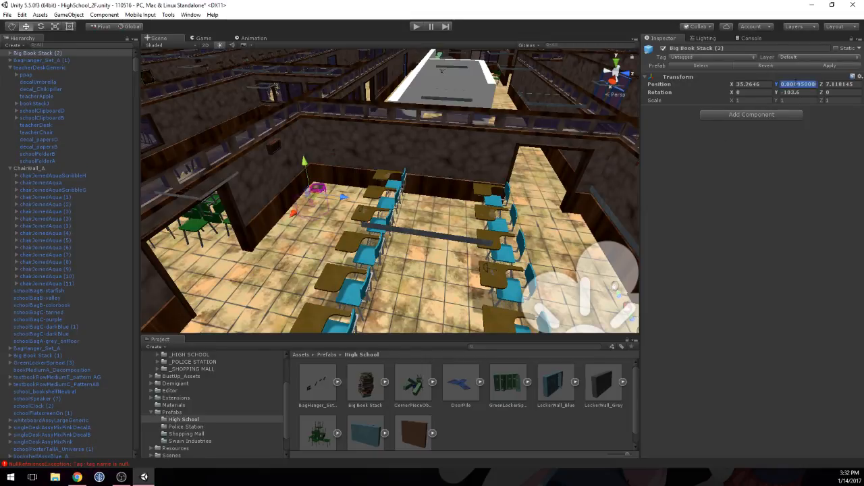
{"action": "type", "text": "0.3"}
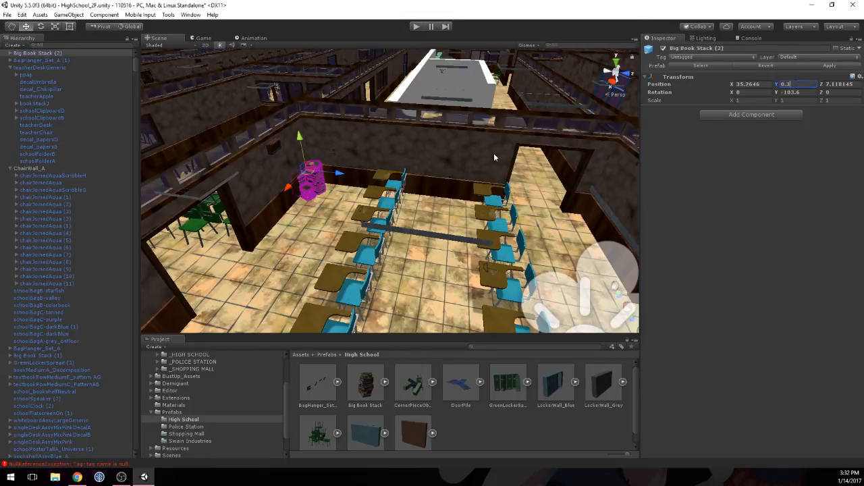
Step: Turn the book stack to a Y rotation of -134.74 and fit it into the corner at X 35.205, Z 7.174
{"action": "left_click_drag", "start_coordinate": [344, 173], "coordinate": [353, 179]}
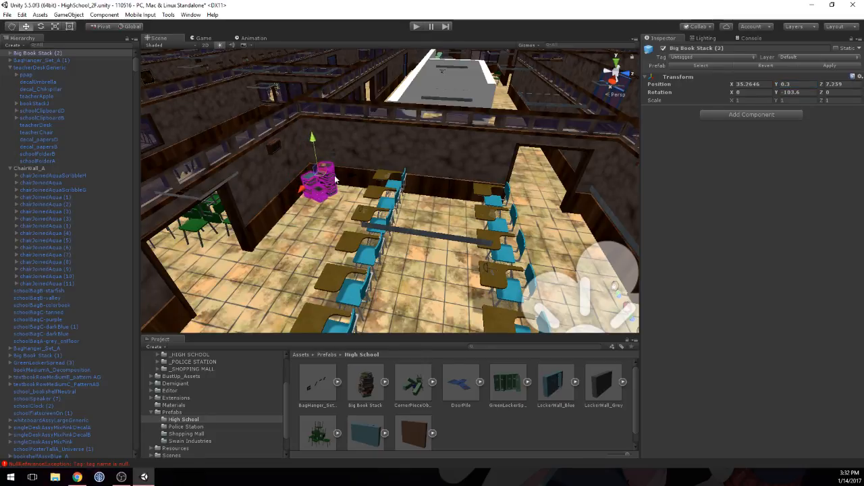
{"action": "left_click", "coordinate": [791, 92]}
{"action": "type", "text": "180"}
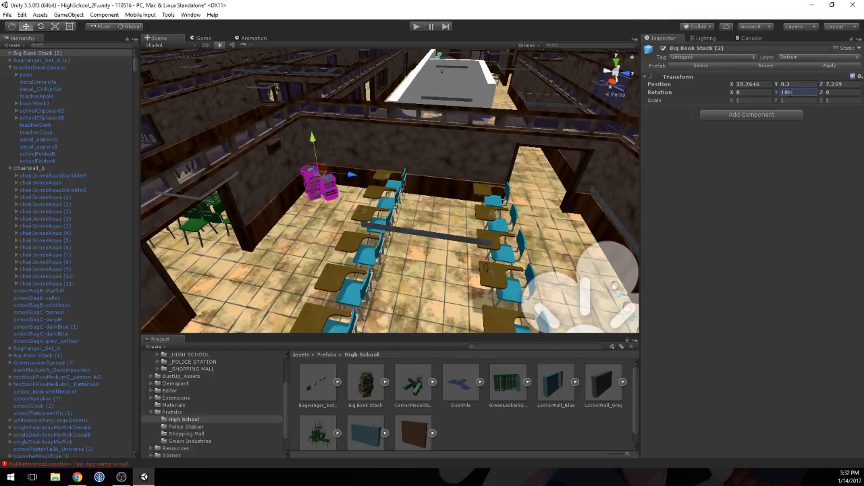
{"action": "right_click_drag", "start_coordinate": [473, 154], "coordinate": [304, 187]}
{"action": "key", "text": "w"}
{"action": "middle_click_drag", "start_coordinate": [375, 198], "coordinate": [351, 222]}
{"action": "left_click_drag", "start_coordinate": [431, 184], "coordinate": [446, 175]}
{"action": "left_click_drag", "start_coordinate": [778, 93], "coordinate": [562, 262]}
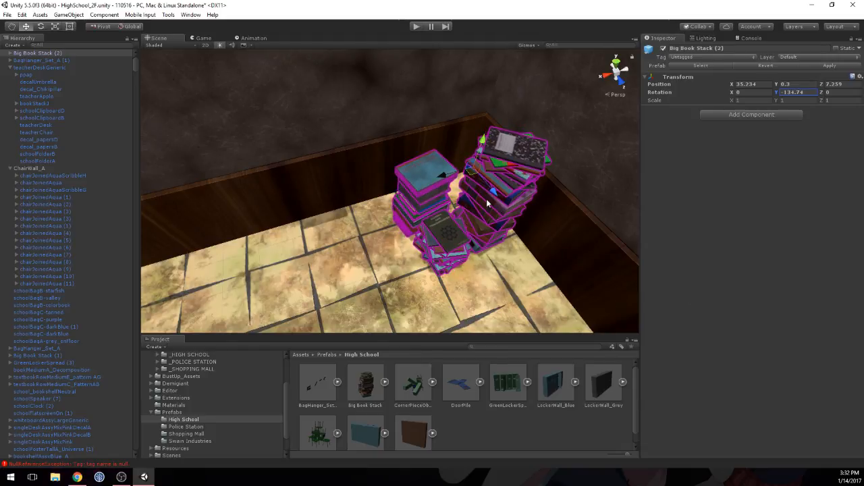
{"action": "left_click_drag", "start_coordinate": [487, 202], "coordinate": [434, 150]}
{"action": "middle_click_drag", "start_coordinate": [434, 150], "coordinate": [471, 163]}
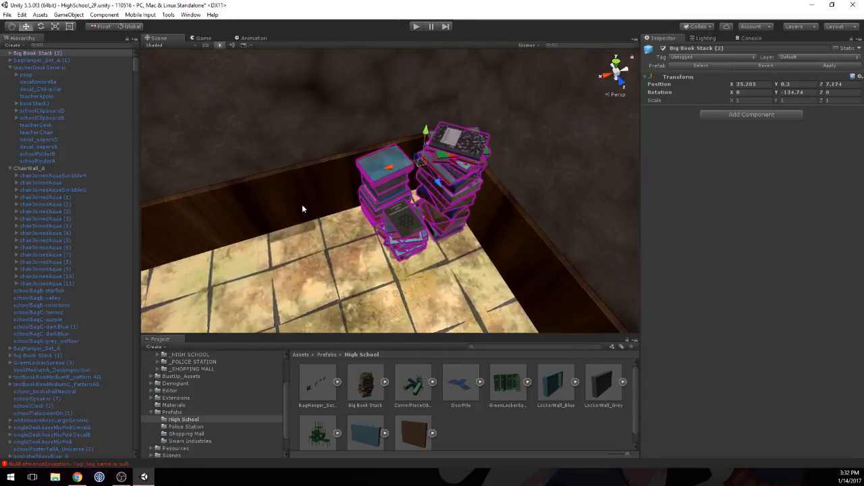
Step: Survey the furnished aqua classroom and the neighbouring second-floor rooms from above
{"action": "right_click_drag", "start_coordinate": [302, 204], "coordinate": [479, 222]}
{"action": "scroll", "coordinate": [480, 222], "scroll_direction": "down", "scroll_amount": 10}
{"action": "middle_click_drag", "start_coordinate": [480, 223], "coordinate": [435, 144]}
{"action": "scroll", "coordinate": [506, 143], "scroll_direction": "down", "scroll_amount": 4}
{"action": "right_click_drag", "start_coordinate": [435, 145], "coordinate": [359, 232]}
{"action": "scroll", "coordinate": [359, 232], "scroll_direction": "down", "scroll_amount": 5}
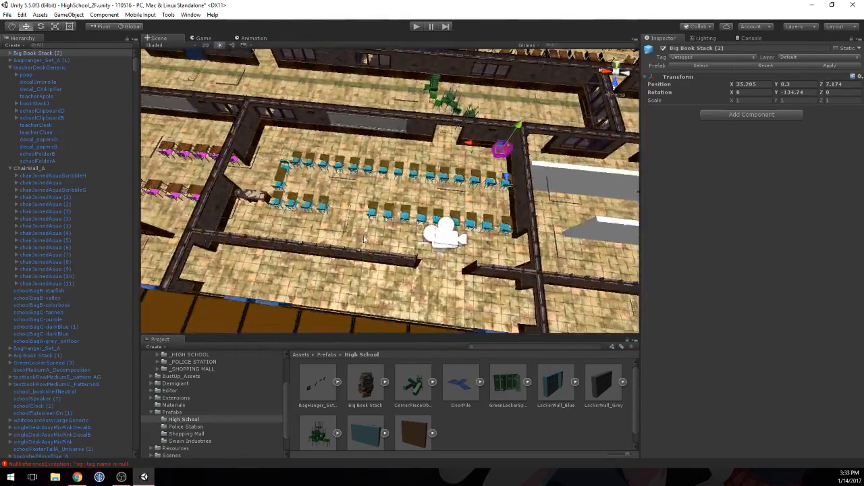
{"action": "mouse_move", "coordinate": [358, 231]}
{"action": "middle_mouse_down"}
{"action": "mouse_move", "coordinate": [427, 199]}
{"action": "mouse_move", "coordinate": [312, 195]}
{"action": "mouse_move", "coordinate": [373, 231]}
{"action": "middle_mouse_up"}
{"action": "right_click_drag", "start_coordinate": [373, 231], "coordinate": [376, 234]}
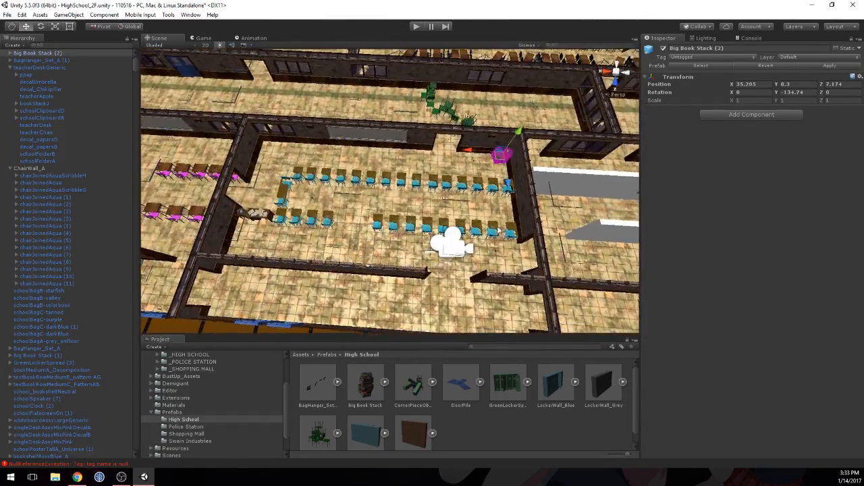
{"action": "middle_click_drag", "start_coordinate": [563, 233], "coordinate": [228, 210]}
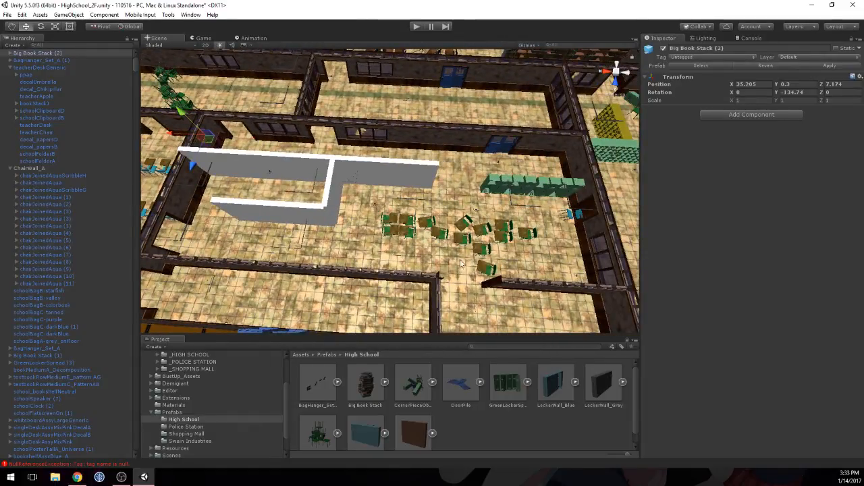
{"action": "middle_click_drag", "start_coordinate": [443, 248], "coordinate": [445, 218]}
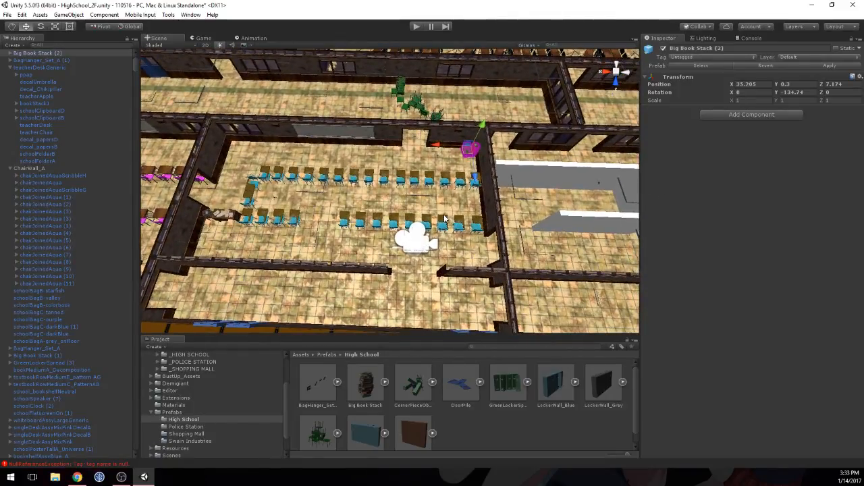
{"action": "scroll", "coordinate": [444, 217], "scroll_direction": "down", "scroll_amount": 3}
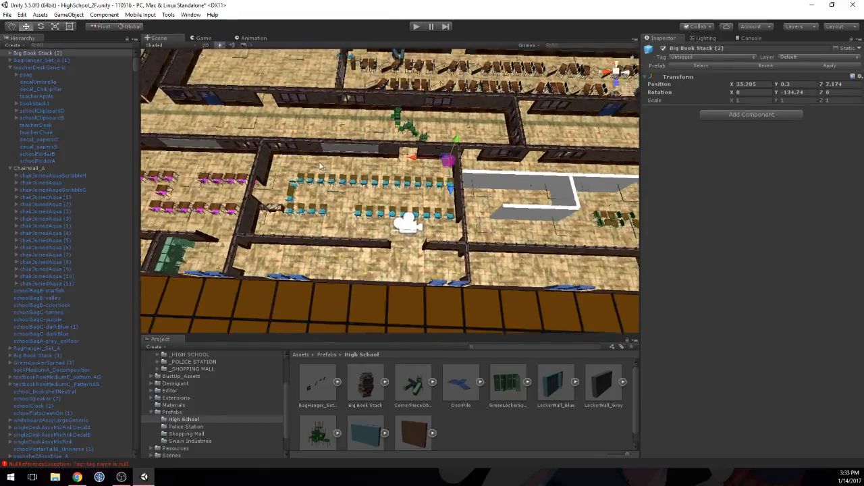
Step: Save the scene and play-test it, turning right in the game to view the aqua classroom
{"action": "left_click", "coordinate": [6, 14]}
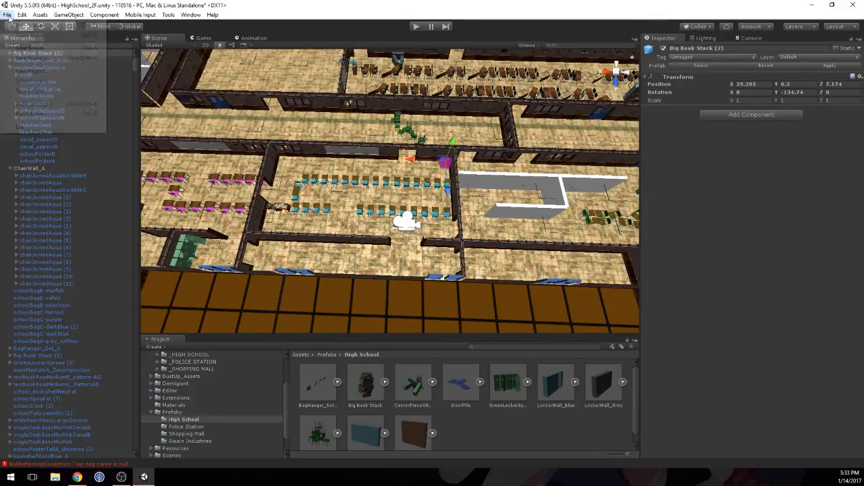
{"action": "left_click", "coordinate": [15, 48]}
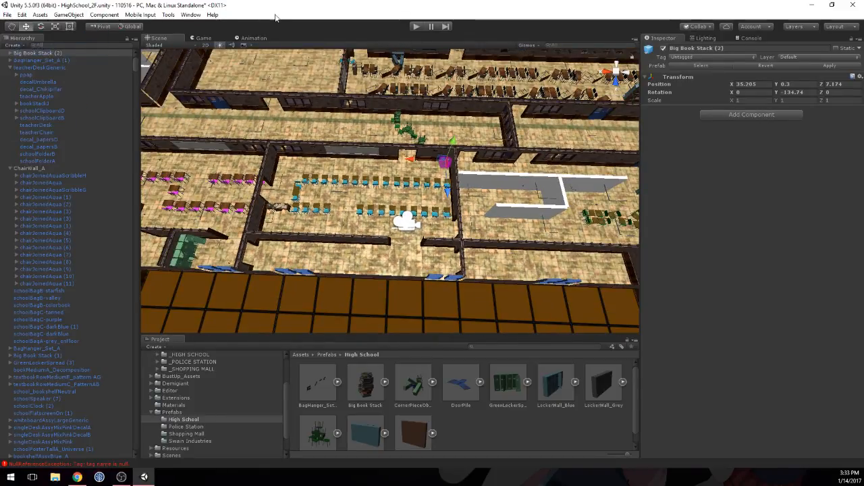
{"action": "left_click", "coordinate": [411, 26]}
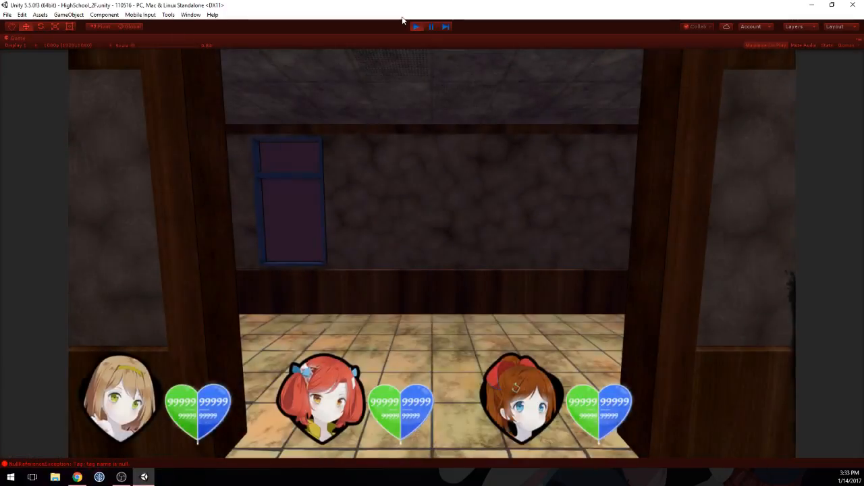
{"action": "key", "text": "Right"}
{"action": "key", "text": "Right"}
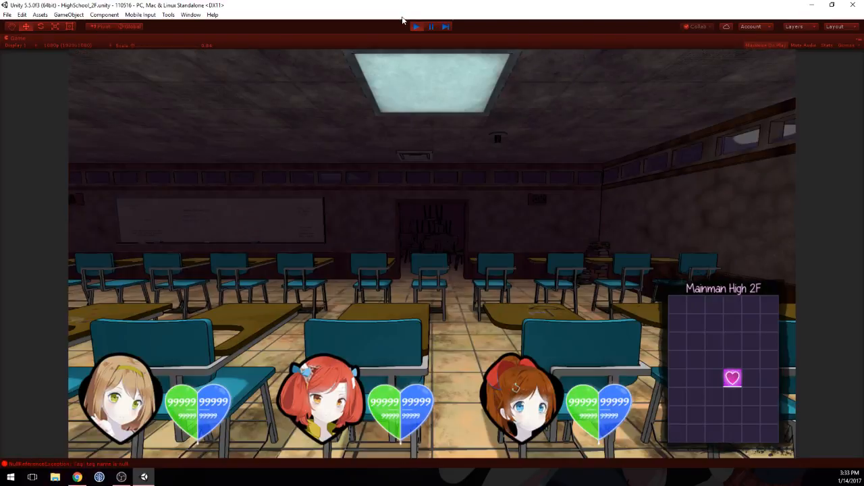
Step: Turn around inside the running game to inspect the aqua classroom's desks, bag hangers and doorways from several directions
{"action": "key", "text": "Right"}
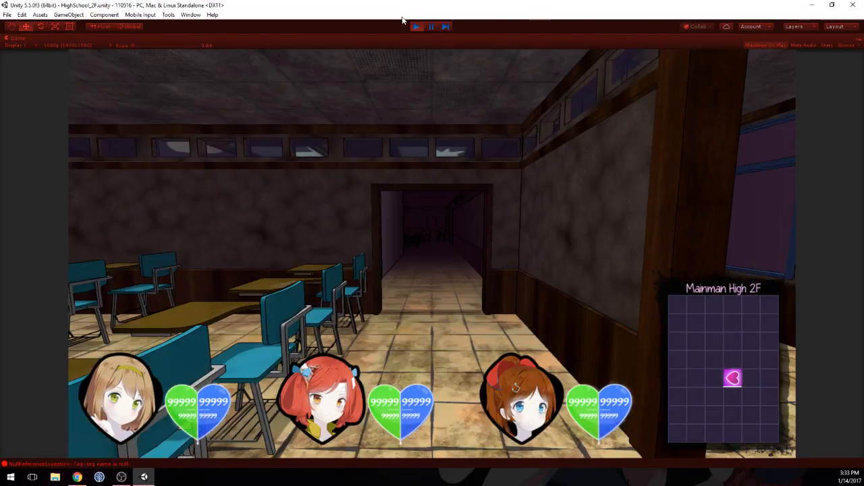
{"action": "key", "text": "Right"}
{"action": "key", "text": "Right"}
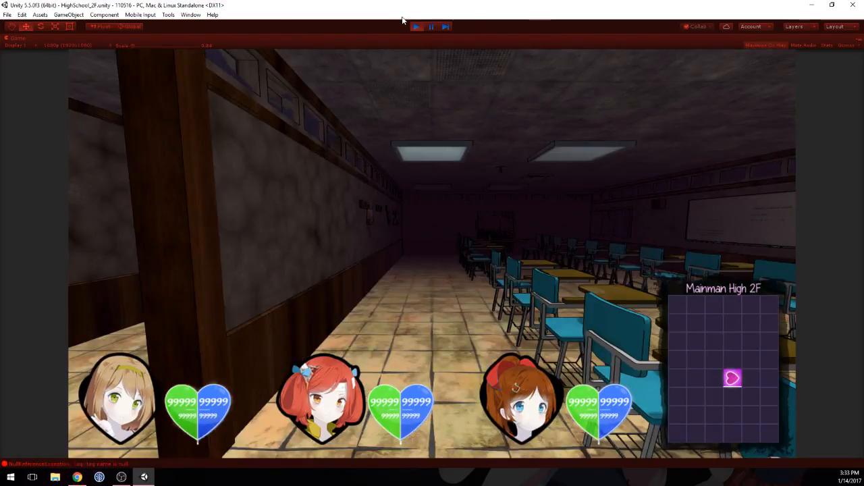
{"action": "key", "text": "Right"}
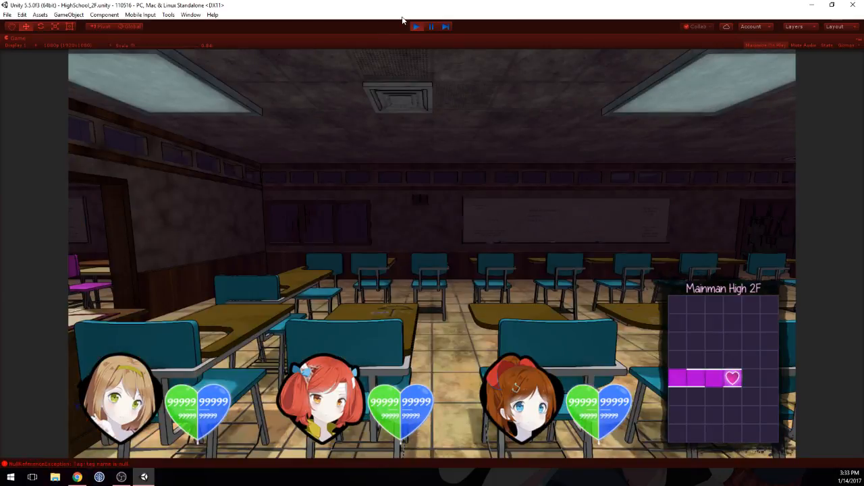
{"action": "key", "text": "Left"}
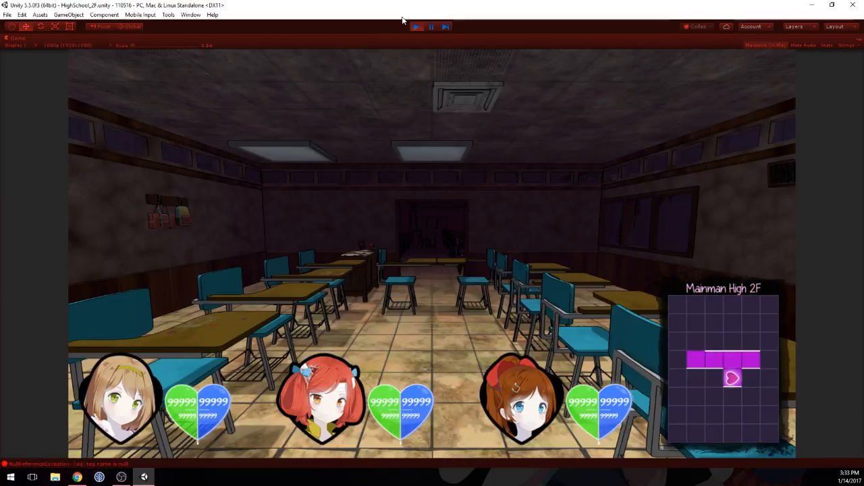
{"action": "key", "text": "Down"}
{"action": "key", "text": "Up"}
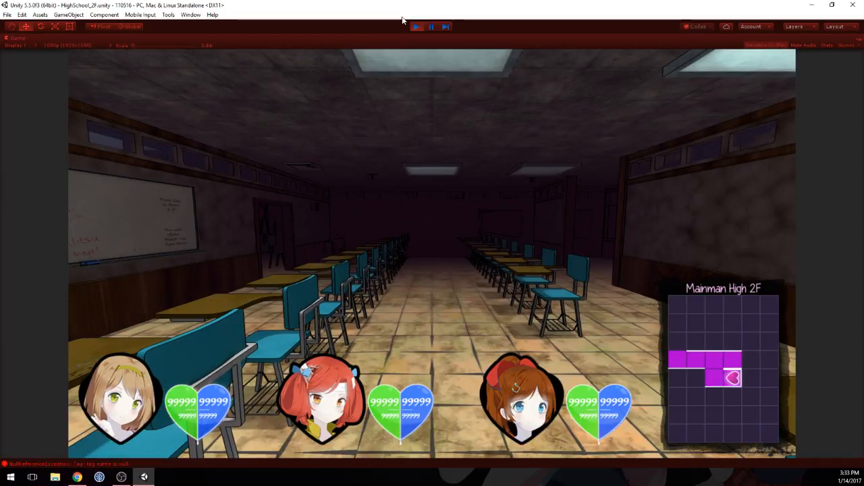
Step: Walk along the aqua classroom's desk rows to check the teacher's desk and the bag hangers, and end the play-test
{"action": "key", "text": "Up"}
{"action": "key", "text": "Up"}
{"action": "key", "text": "Up"}
{"action": "key", "text": "Up"}
{"action": "key", "text": "Left"}
{"action": "key", "text": "Left"}
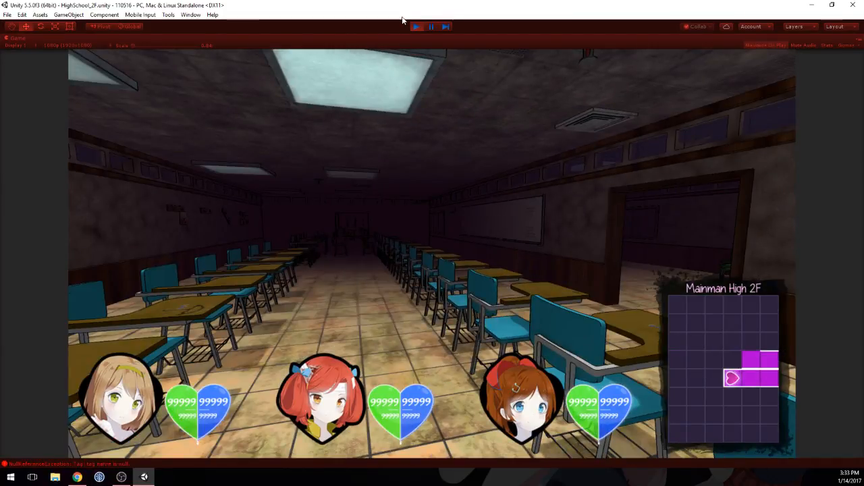
{"action": "key", "text": "Down"}
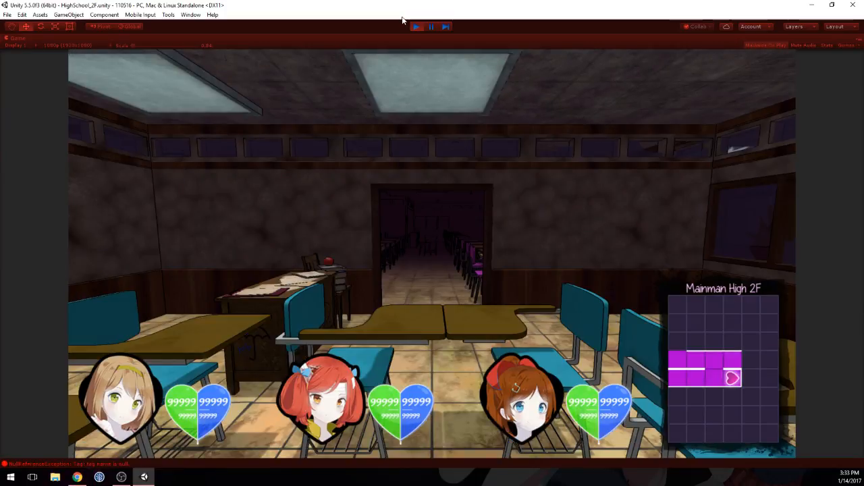
{"action": "key", "text": "Down"}
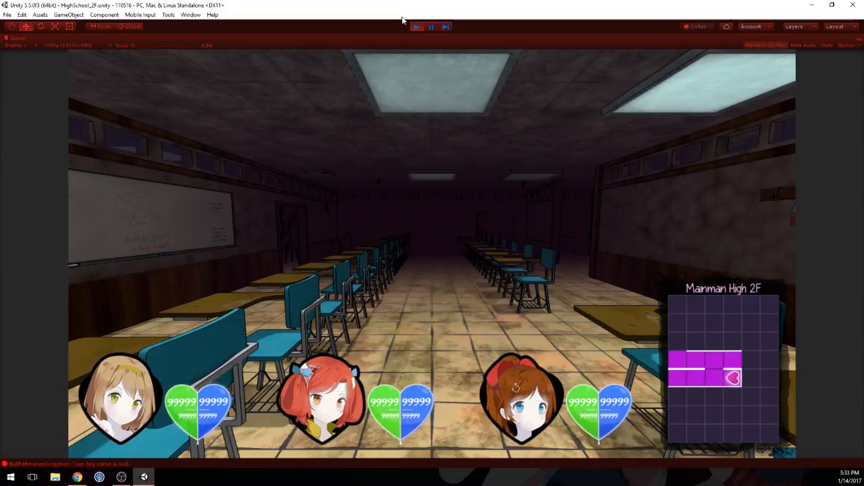
{"action": "left_click", "coordinate": [416, 27]}
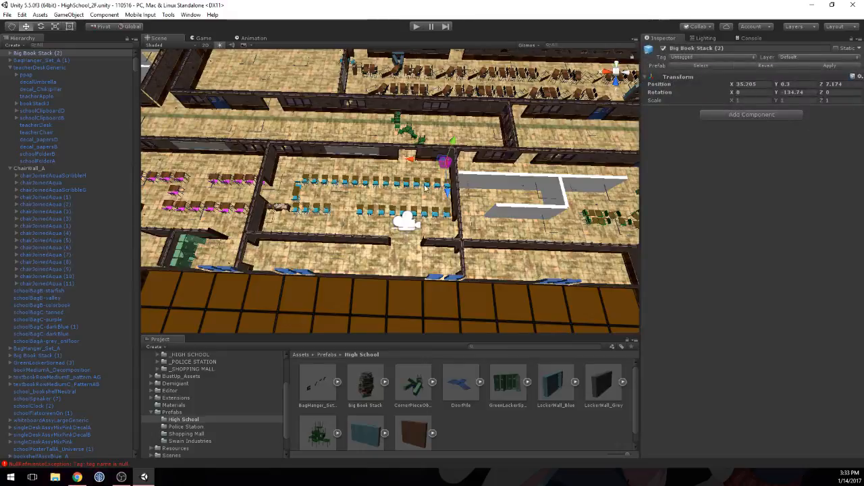
Step: Examine the second floor from above, from the furnished classrooms across to the unfurnished rooms beyond the central courtyard
{"action": "scroll", "coordinate": [425, 189], "scroll_direction": "down", "scroll_amount": 8}
{"action": "middle_click_drag", "start_coordinate": [563, 126], "coordinate": [482, 169]}
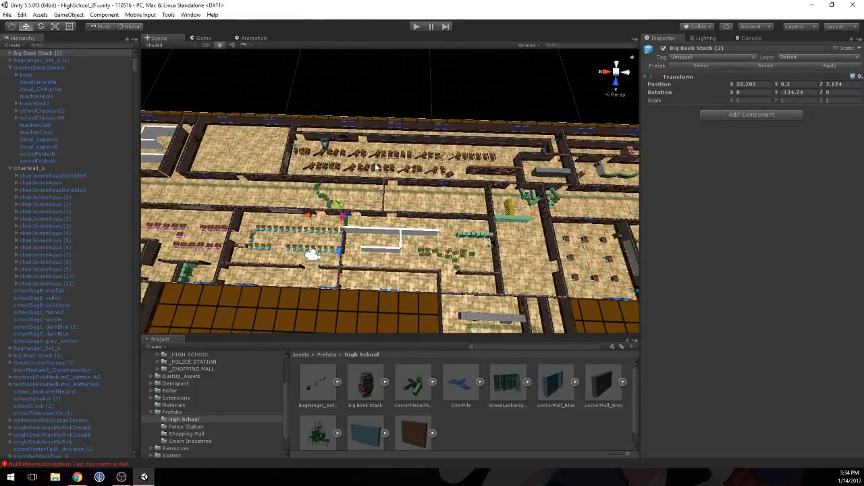
{"action": "scroll", "coordinate": [489, 248], "scroll_direction": "down", "scroll_amount": 6}
{"action": "middle_click_drag", "start_coordinate": [490, 247], "coordinate": [391, 200]}
{"action": "scroll", "coordinate": [391, 200], "scroll_direction": "down", "scroll_amount": 1}
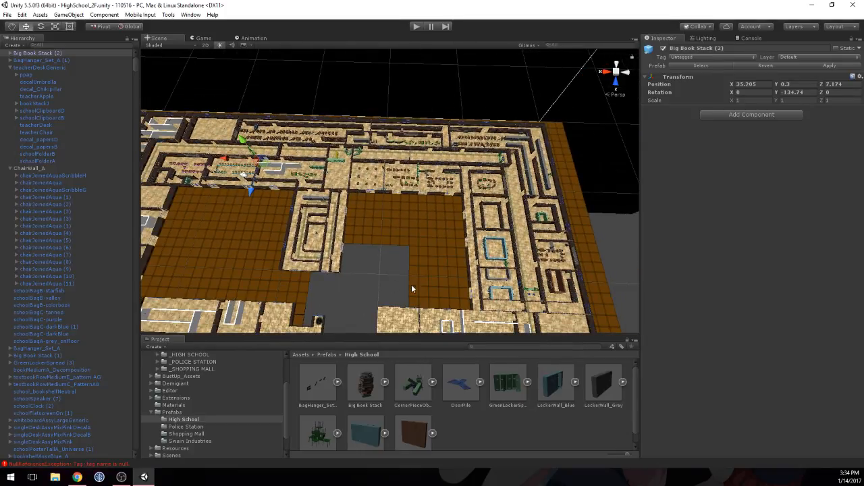
{"action": "left_click", "coordinate": [585, 162]}
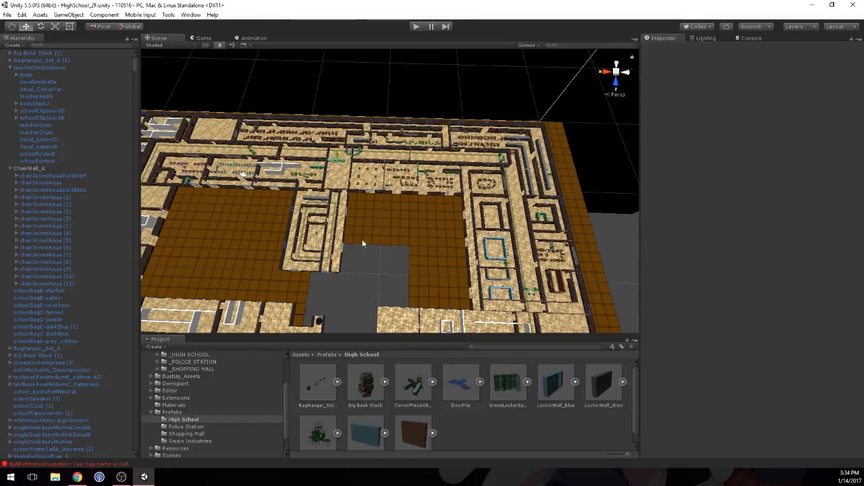
{"action": "middle_click_drag", "start_coordinate": [354, 219], "coordinate": [332, 147]}
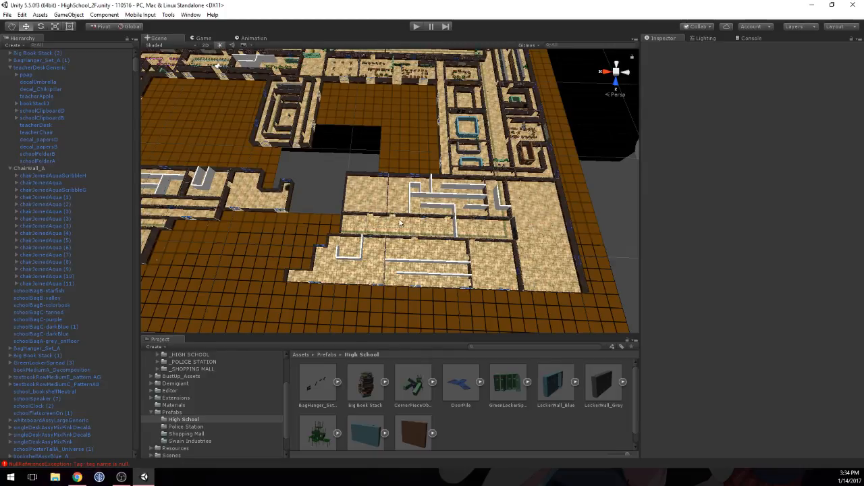
{"action": "scroll", "coordinate": [319, 117], "scroll_direction": "up", "scroll_amount": 3}
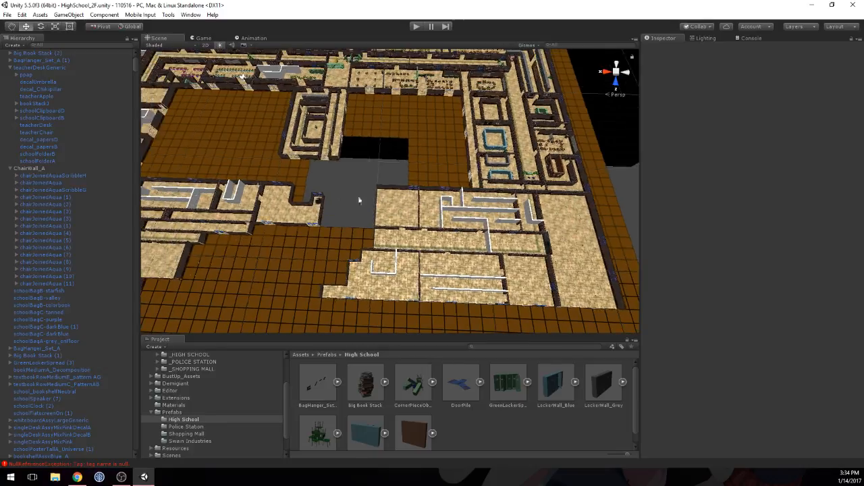
Step: Examine the opposite wing of the second floor from above, including its bare rooms and plain white interior walls
{"action": "middle_click_drag", "start_coordinate": [366, 134], "coordinate": [484, 141]}
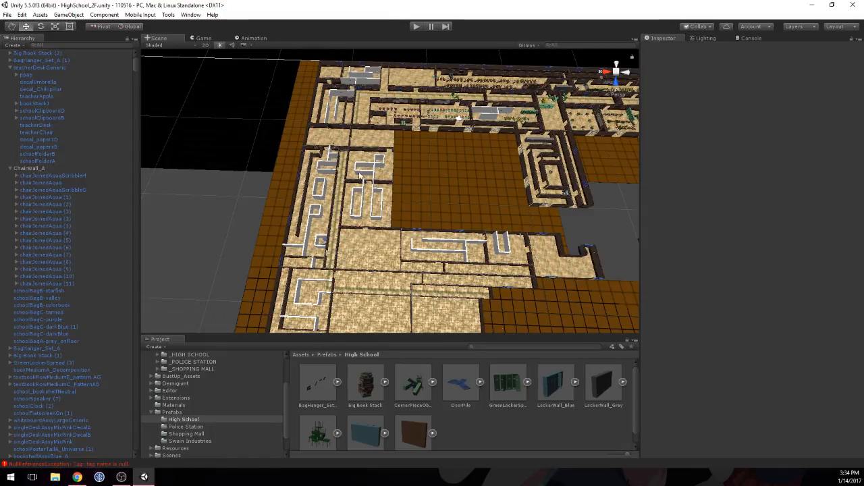
{"action": "scroll", "coordinate": [399, 255], "scroll_direction": "down", "scroll_amount": 3}
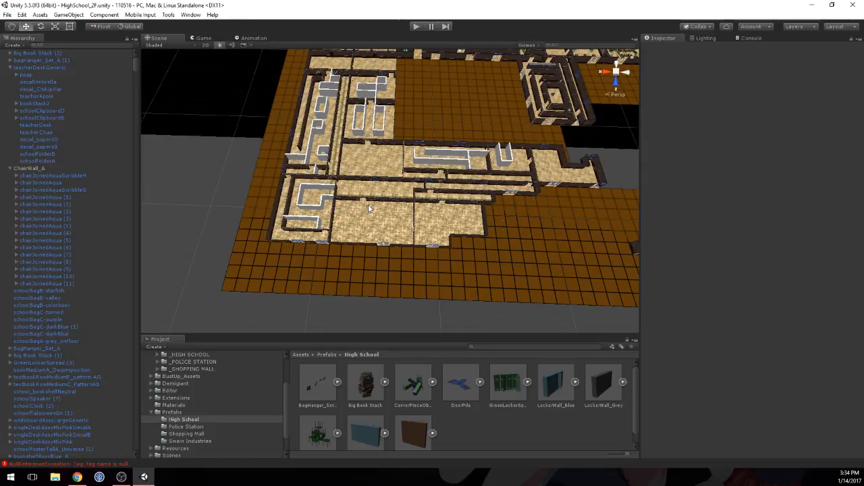
{"action": "middle_click_drag", "start_coordinate": [459, 119], "coordinate": [454, 164]}
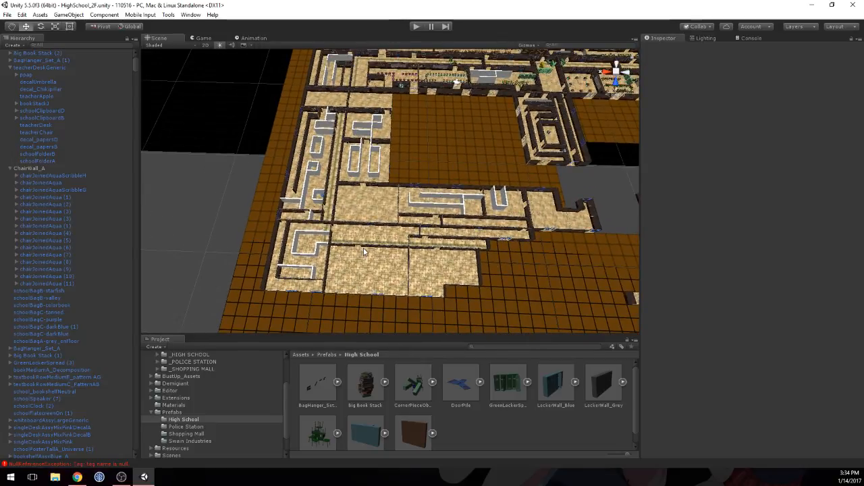
{"action": "middle_click_drag", "start_coordinate": [363, 250], "coordinate": [428, 235]}
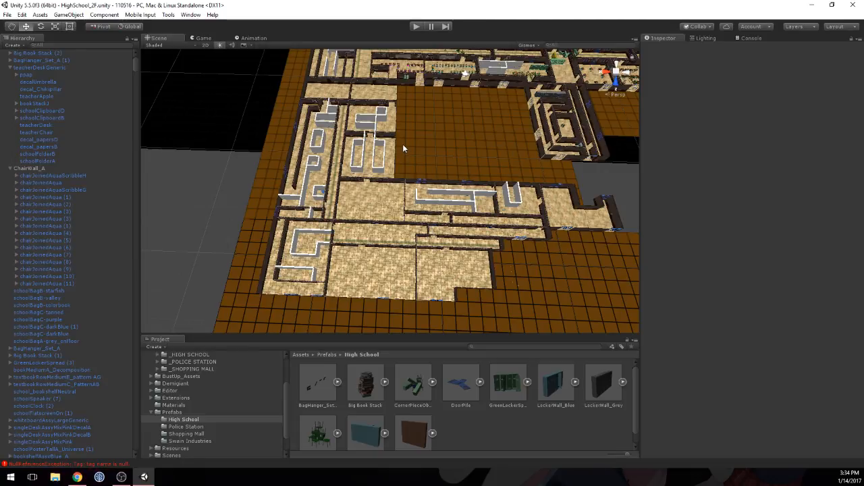
{"action": "middle_click_drag", "start_coordinate": [403, 144], "coordinate": [400, 170]}
{"action": "right_click_drag", "start_coordinate": [402, 156], "coordinate": [409, 170]}
{"action": "middle_click_drag", "start_coordinate": [404, 150], "coordinate": [405, 201]}
{"action": "scroll", "coordinate": [405, 202], "scroll_direction": "down", "scroll_amount": 1}
{"action": "mouse_move", "coordinate": [428, 148]}
{"action": "middle_mouse_down"}
{"action": "mouse_move", "coordinate": [427, 156]}
{"action": "mouse_move", "coordinate": [438, 139]}
{"action": "middle_mouse_up"}
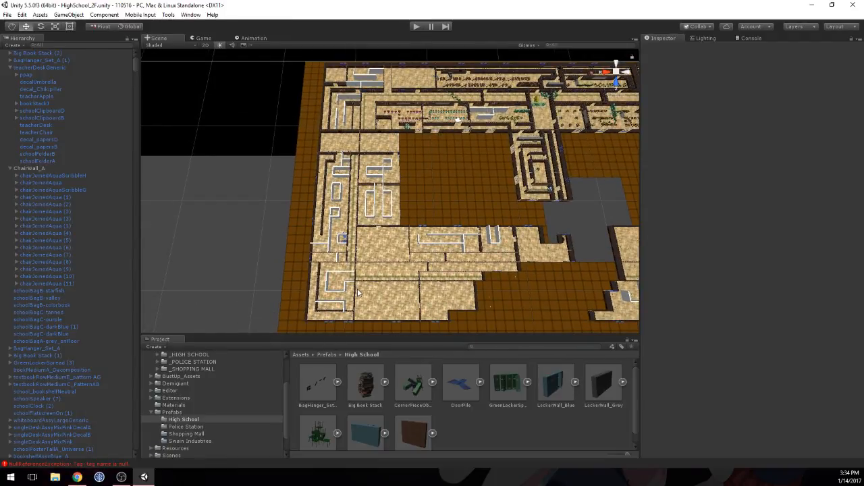
Step: Inspect the large empty room at the wing's outer edge and its neighbouring rooms up close
{"action": "left_click_drag", "start_coordinate": [413, 291], "coordinate": [415, 318]}
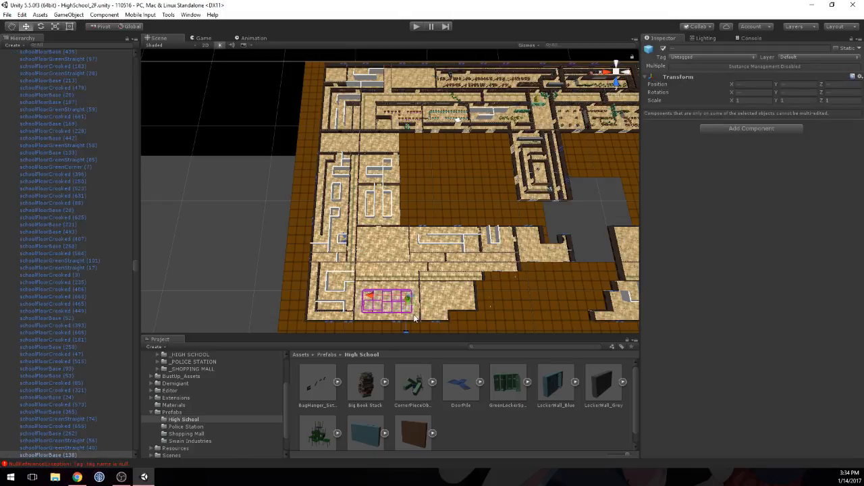
{"action": "scroll", "coordinate": [405, 299], "scroll_direction": "up", "scroll_amount": 5}
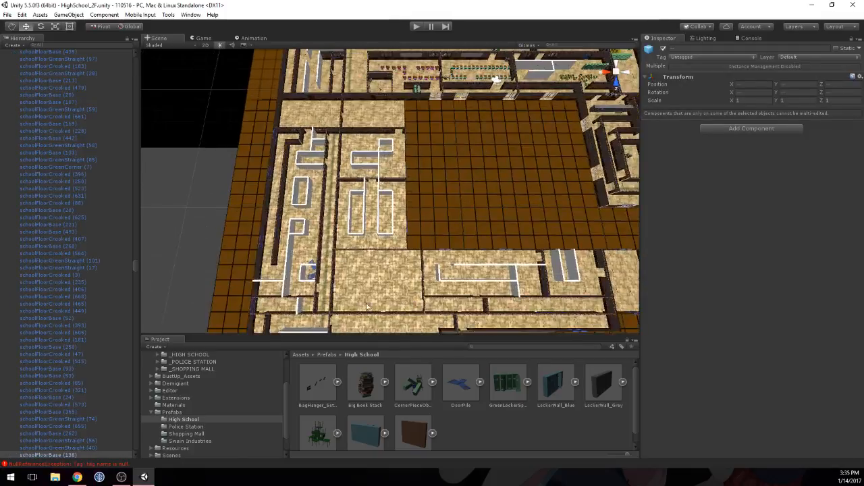
{"action": "middle_click_drag", "start_coordinate": [404, 299], "coordinate": [413, 166]}
{"action": "scroll", "coordinate": [367, 212], "scroll_direction": "up", "scroll_amount": 10}
{"action": "middle_click_drag", "start_coordinate": [365, 249], "coordinate": [364, 196]}
{"action": "scroll", "coordinate": [364, 197], "scroll_direction": "up", "scroll_amount": 3}
{"action": "scroll", "coordinate": [364, 200], "scroll_direction": "up", "scroll_amount": 10}
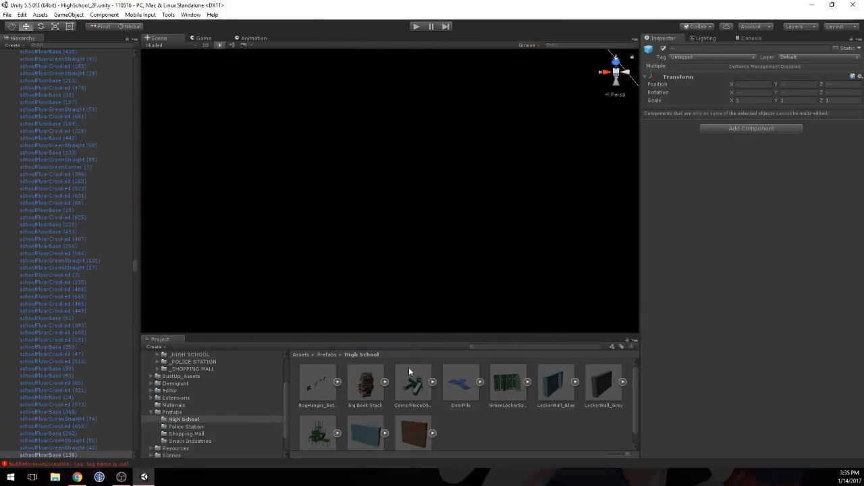
{"action": "scroll", "coordinate": [420, 286], "scroll_direction": "down", "scroll_amount": 6}
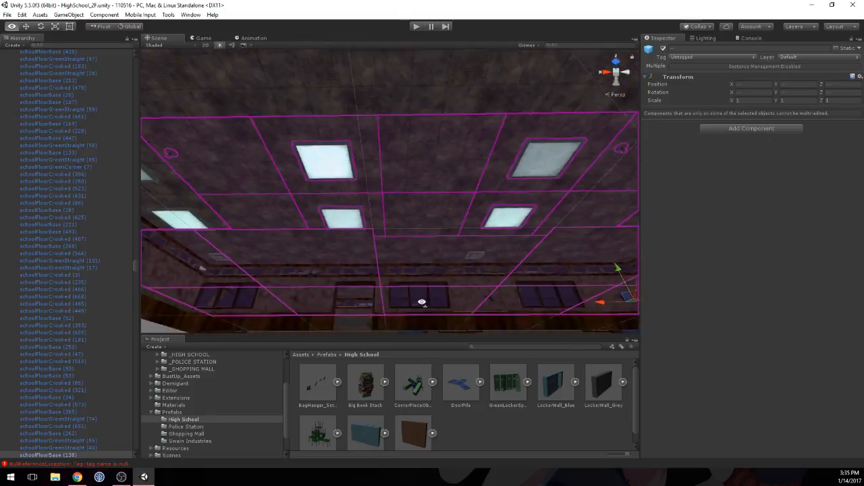
{"action": "scroll", "coordinate": [425, 300], "scroll_direction": "down", "scroll_amount": 5}
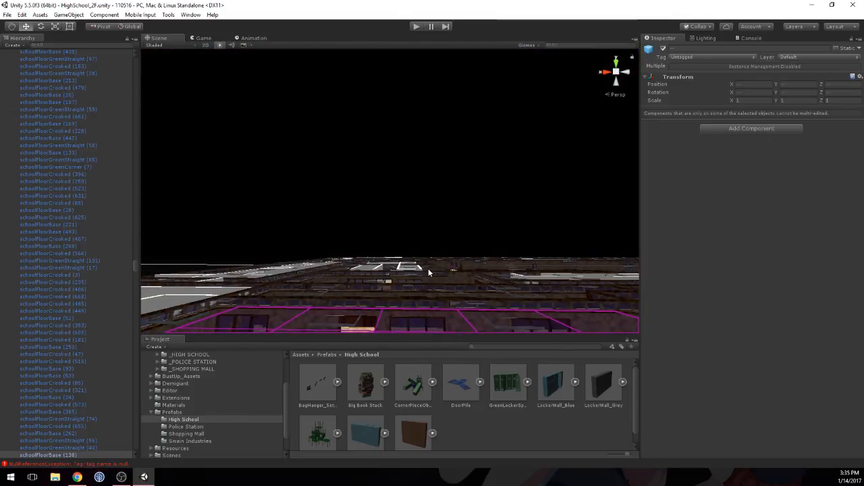
{"action": "left_click", "coordinate": [428, 270]}
{"action": "right_click_drag", "start_coordinate": [442, 214], "coordinate": [432, 328]}
{"action": "scroll", "coordinate": [432, 328], "scroll_direction": "down", "scroll_amount": 3}
{"action": "scroll", "coordinate": [422, 326], "scroll_direction": "down", "scroll_amount": 5}
{"action": "right_click_drag", "start_coordinate": [444, 237], "coordinate": [431, 283]}
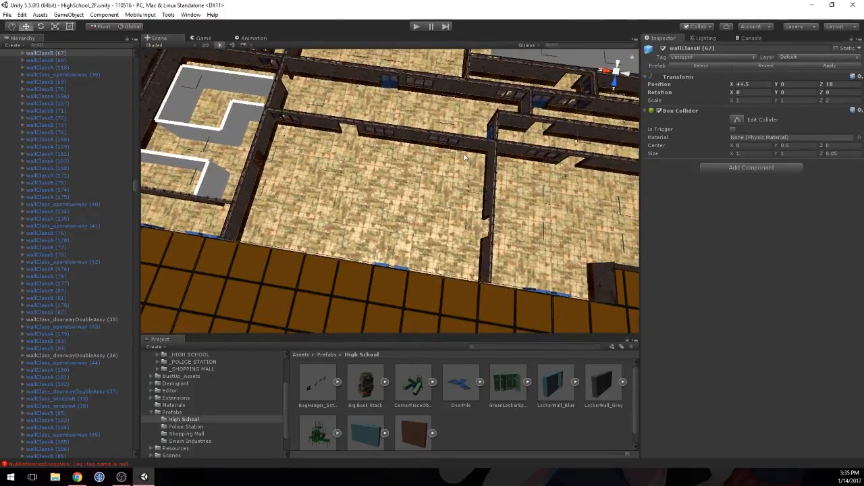
Step: Review the pink and aqua classrooms and the surrounding corridors and rooms from above
{"action": "right_click_drag", "start_coordinate": [464, 157], "coordinate": [484, 89]}
{"action": "scroll", "coordinate": [441, 117], "scroll_direction": "up", "scroll_amount": 3}
{"action": "middle_click_drag", "start_coordinate": [439, 113], "coordinate": [383, 208]}
{"action": "scroll", "coordinate": [383, 208], "scroll_direction": "down", "scroll_amount": 5}
{"action": "middle_click_drag", "start_coordinate": [380, 115], "coordinate": [372, 254]}
{"action": "scroll", "coordinate": [376, 229], "scroll_direction": "up", "scroll_amount": 1}
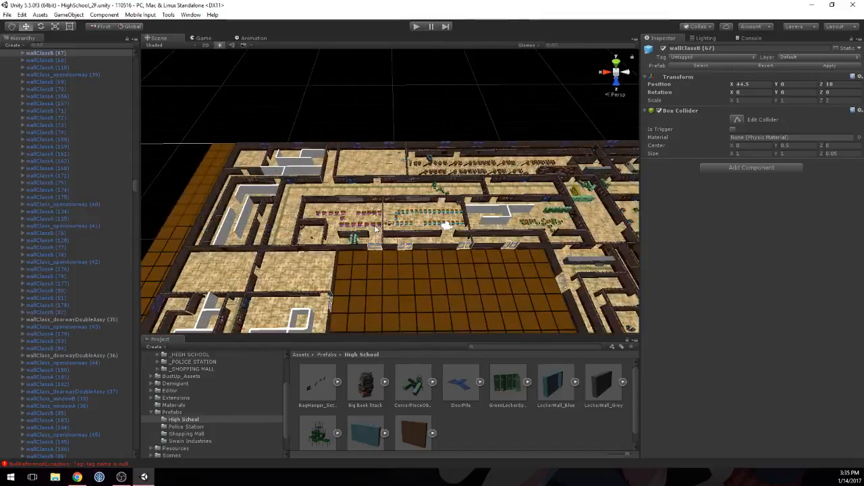
{"action": "scroll", "coordinate": [376, 229], "scroll_direction": "up", "scroll_amount": 4}
{"action": "middle_click_drag", "start_coordinate": [413, 142], "coordinate": [411, 166]}
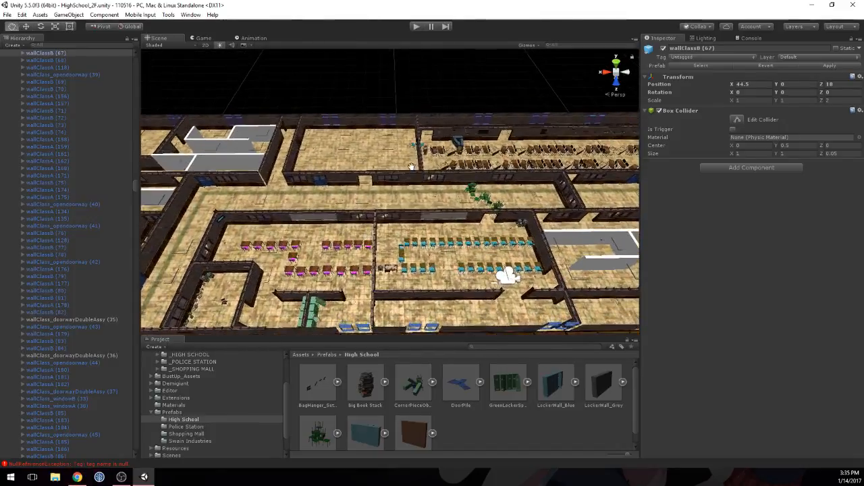
{"action": "scroll", "coordinate": [411, 166], "scroll_direction": "down", "scroll_amount": 3}
{"action": "right_click_drag", "start_coordinate": [410, 166], "coordinate": [402, 180]}
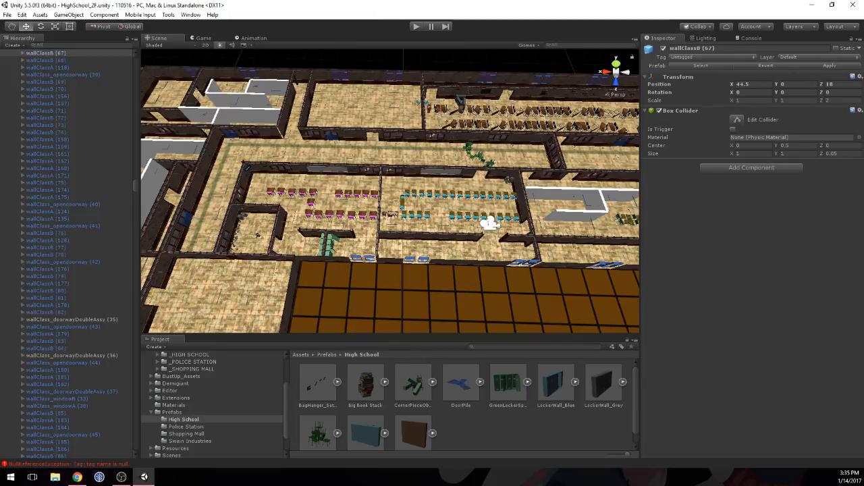
{"action": "key", "text": "alt+Tab"}
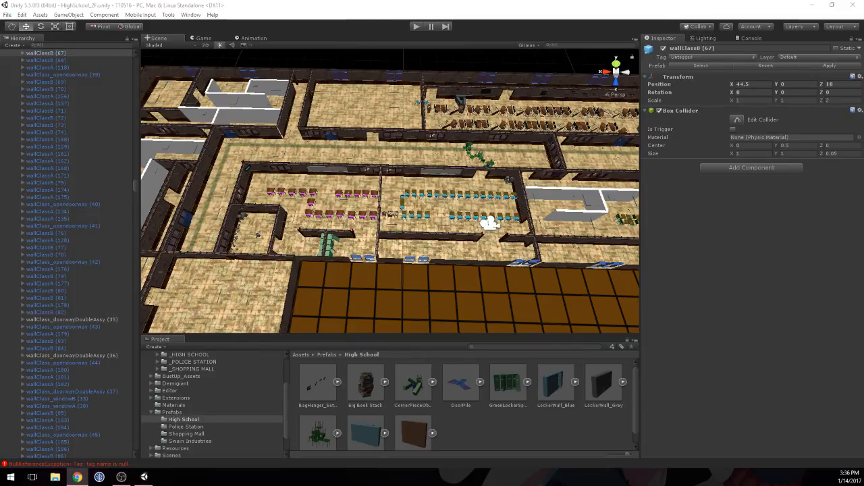
{"action": "key", "text": "alt+Tab"}
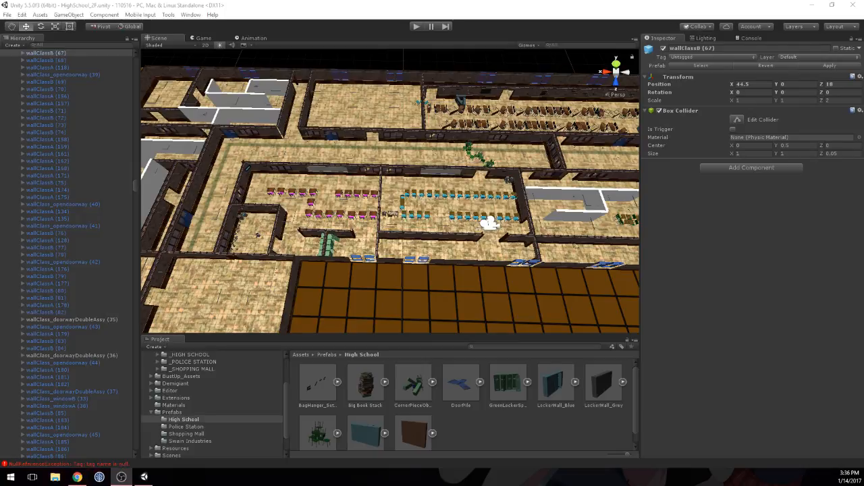